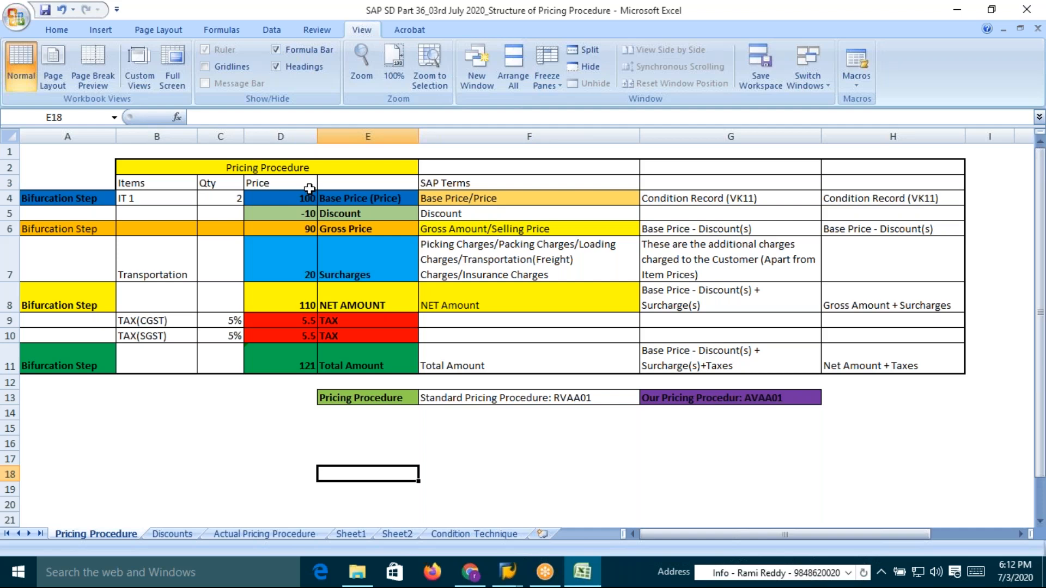
Examine the surcharges description, base price, discount and bifurcation step cells of the pricing procedure table
left_click(351, 275)
left_click(462, 267)
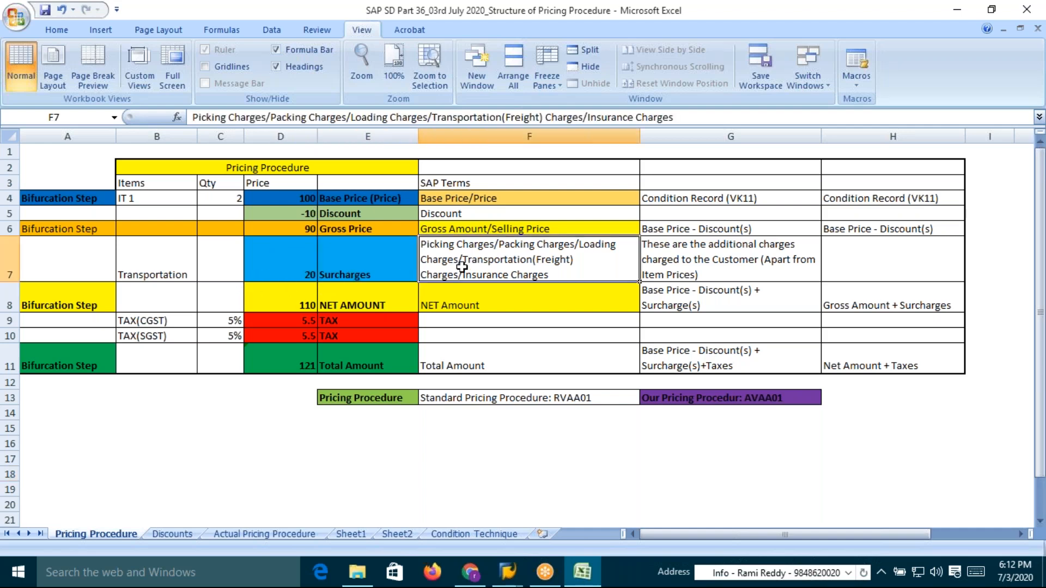
left_click(304, 199)
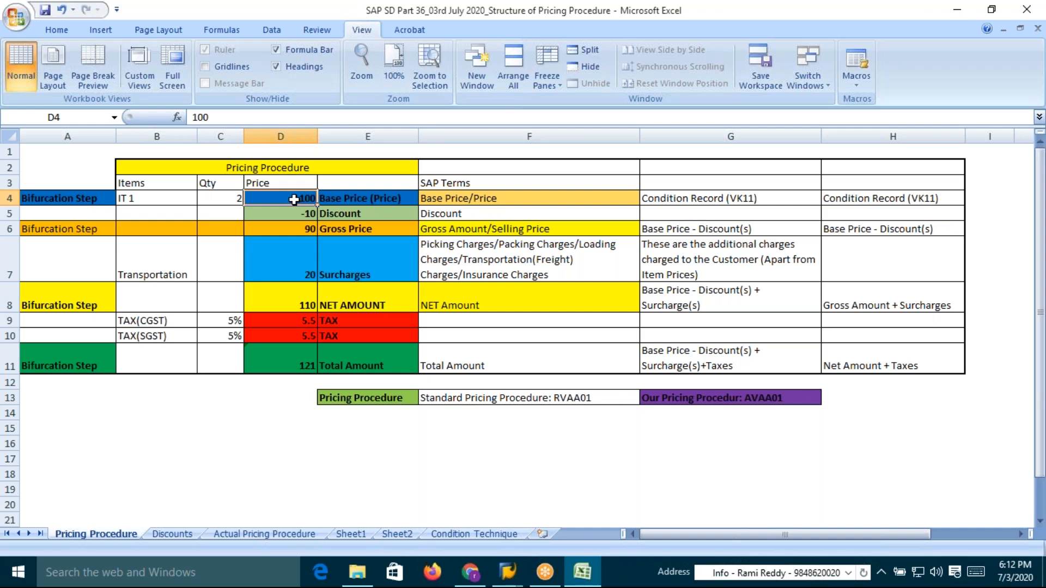
left_click(273, 213)
left_click(344, 217)
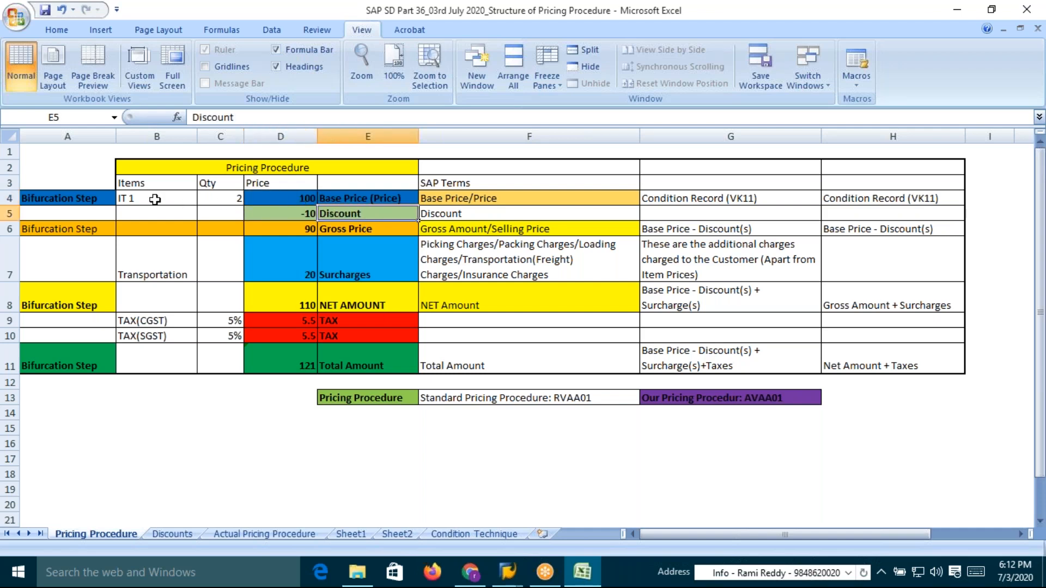
left_click(62, 198)
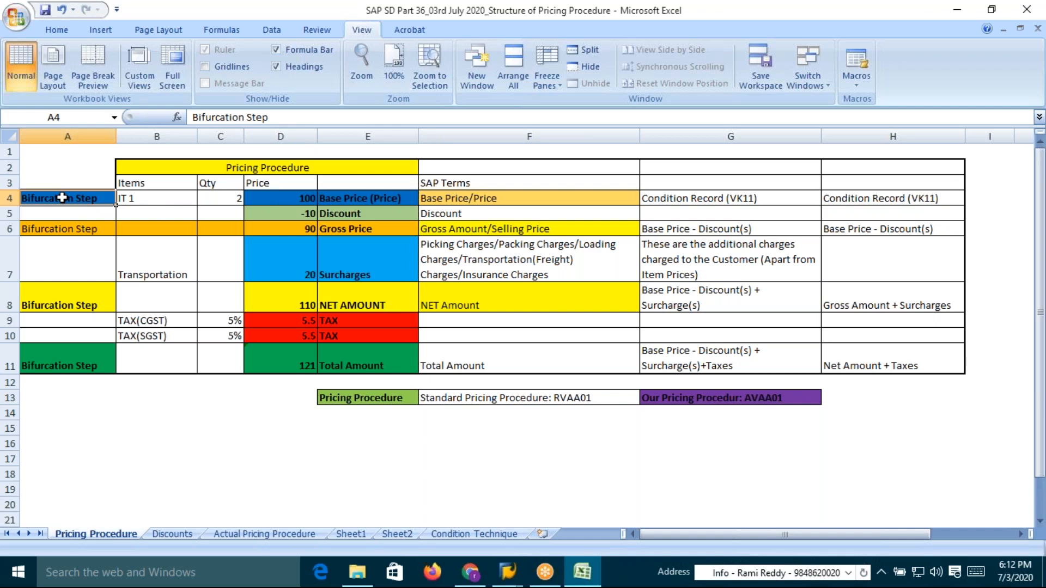
left_click(301, 197)
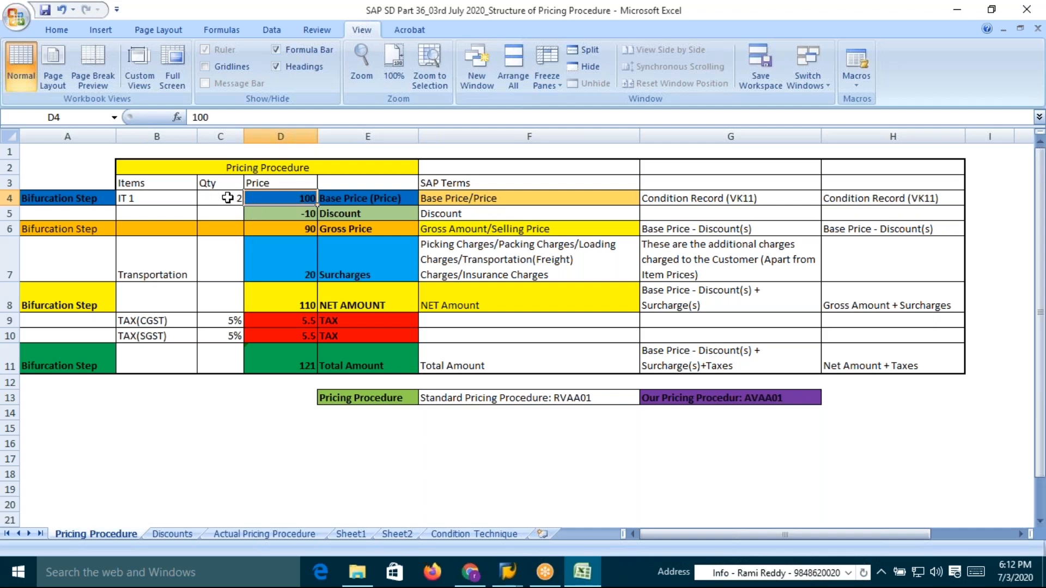
Set the quantity of item IT 1 to 1
left_click(228, 197)
type("1")
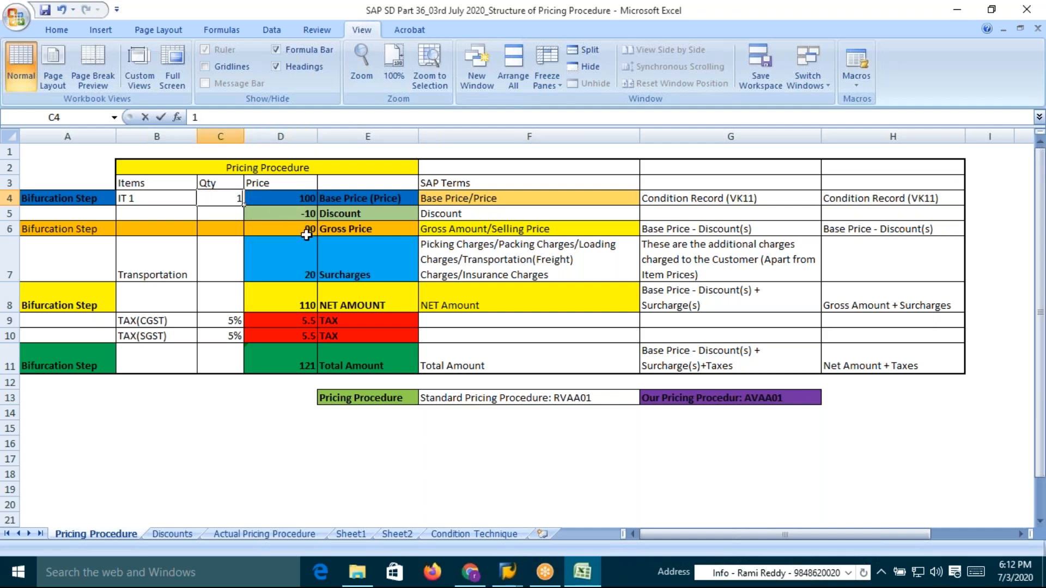
key("Return")
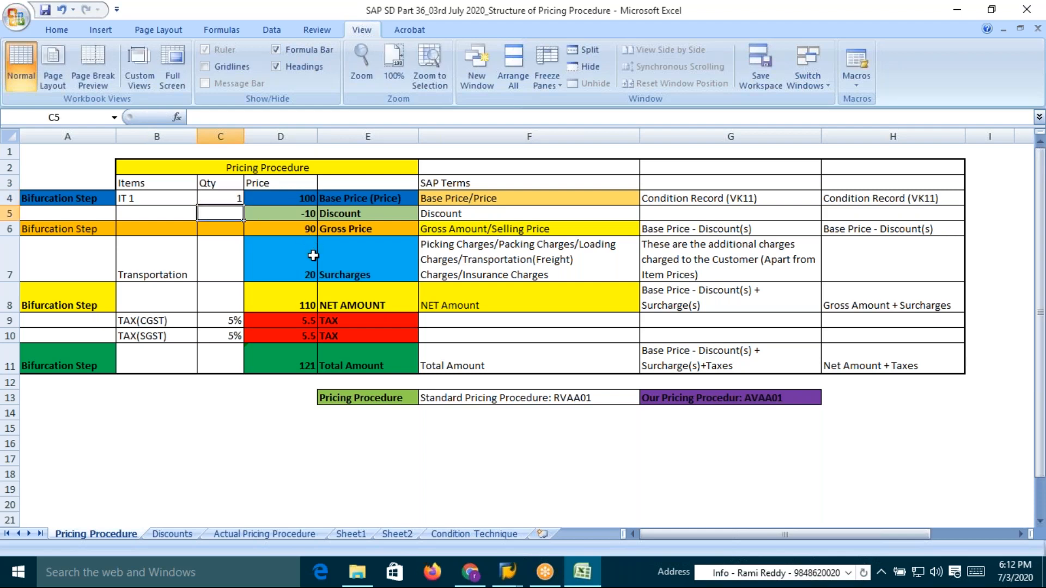
Inspect the base price, discount and gross price cells, including the gross price sum formula
left_click(304, 200)
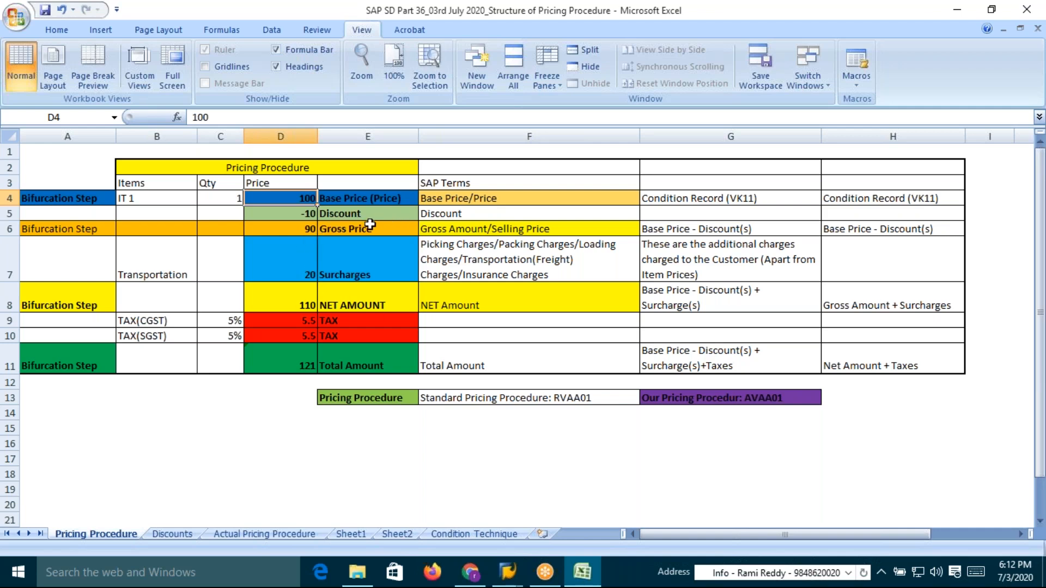
left_click(298, 217)
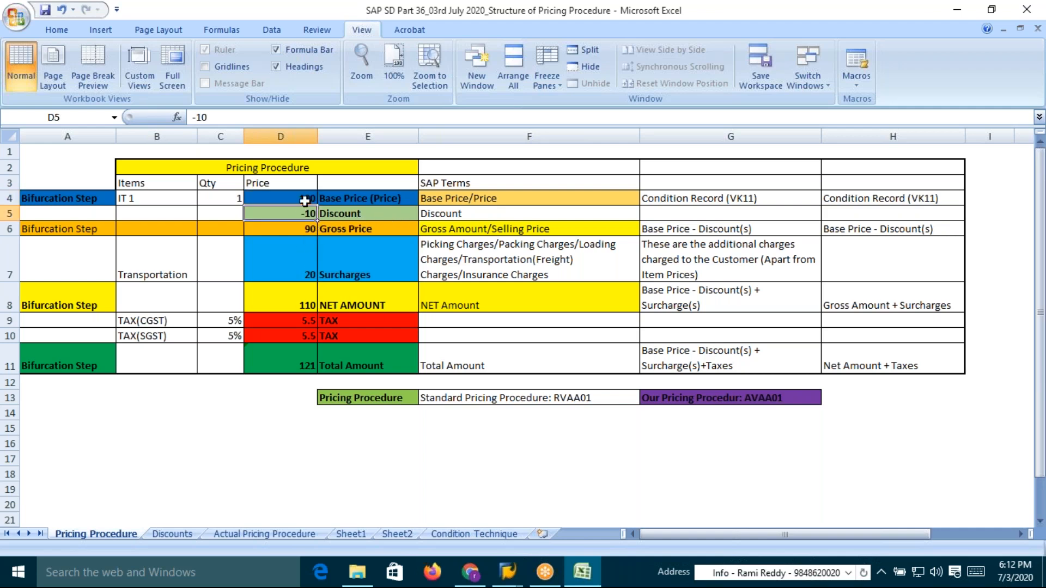
key("Up")
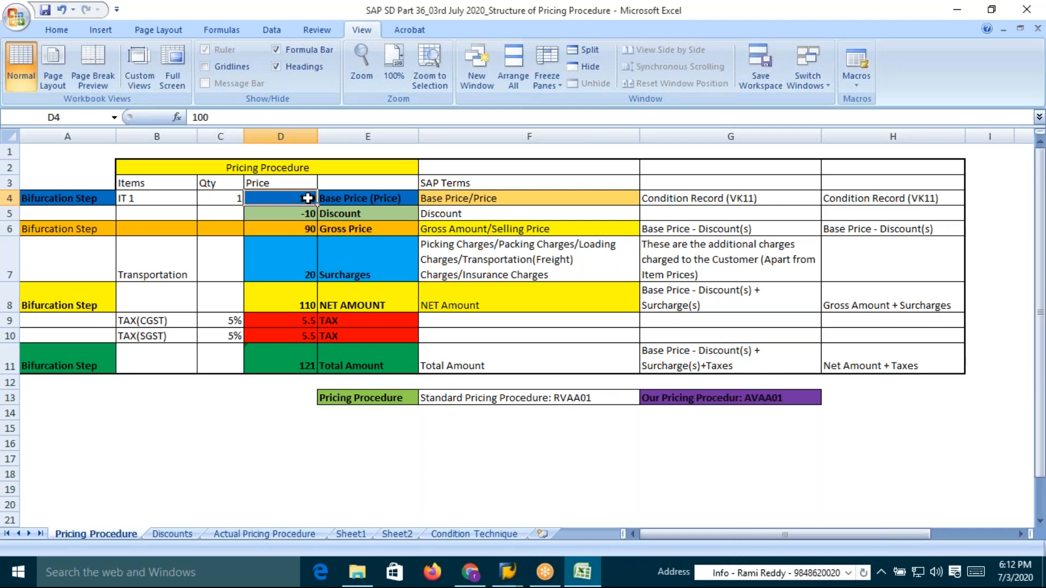
left_click(306, 230)
left_click(335, 229)
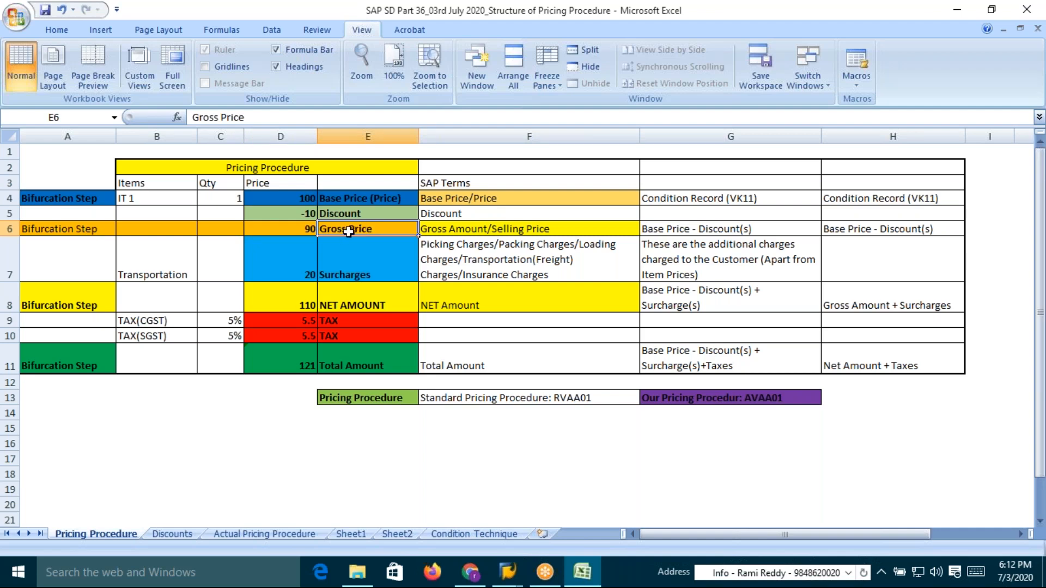
left_click(284, 200)
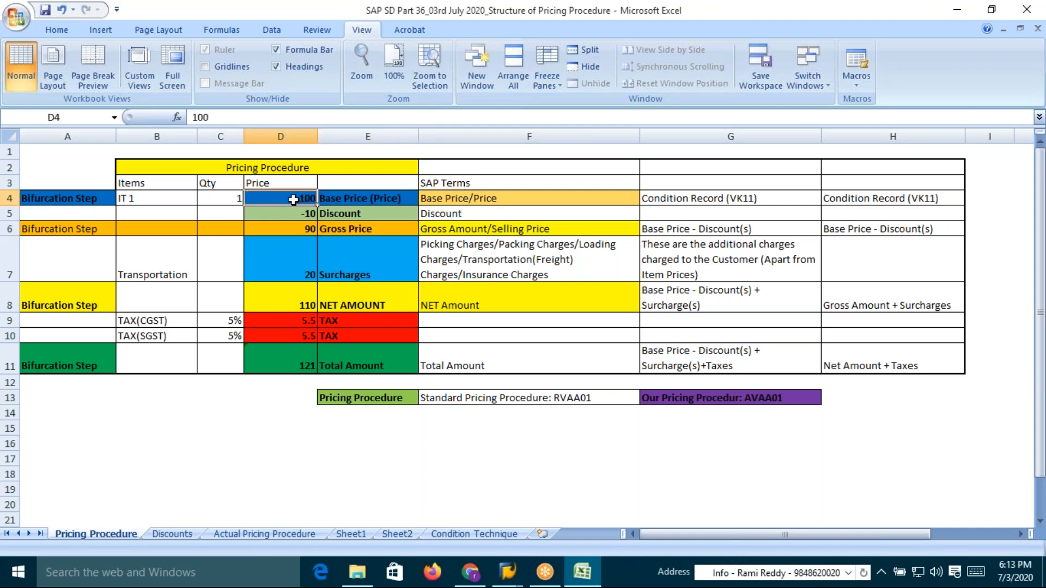
left_click(334, 200)
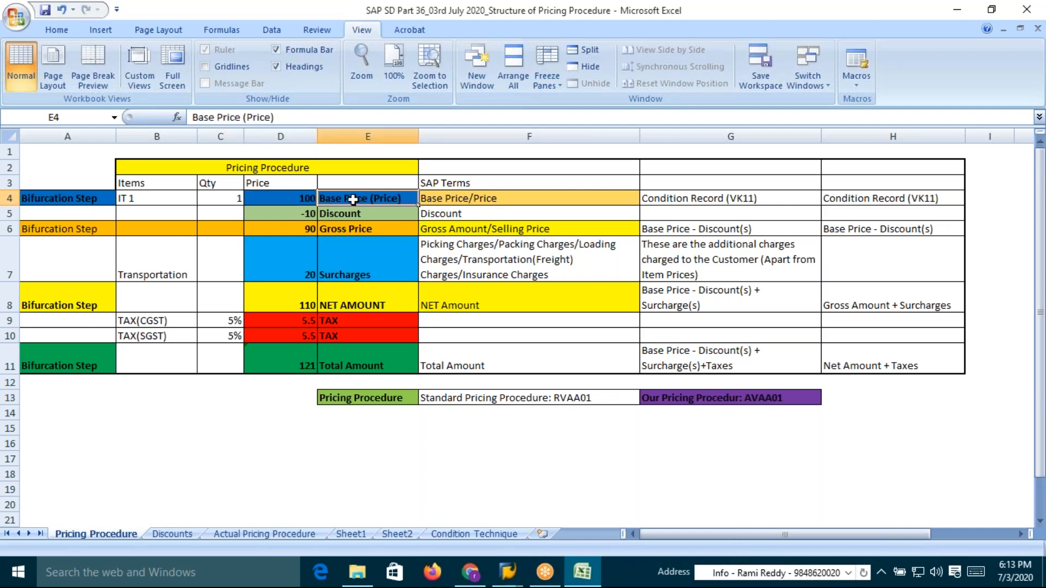
left_click(480, 200)
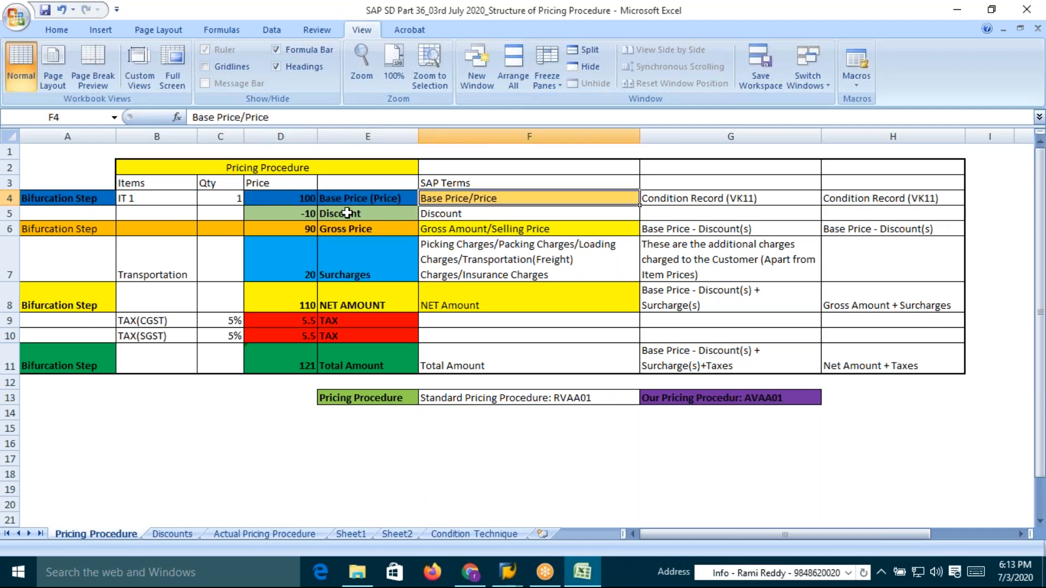
left_click(293, 199)
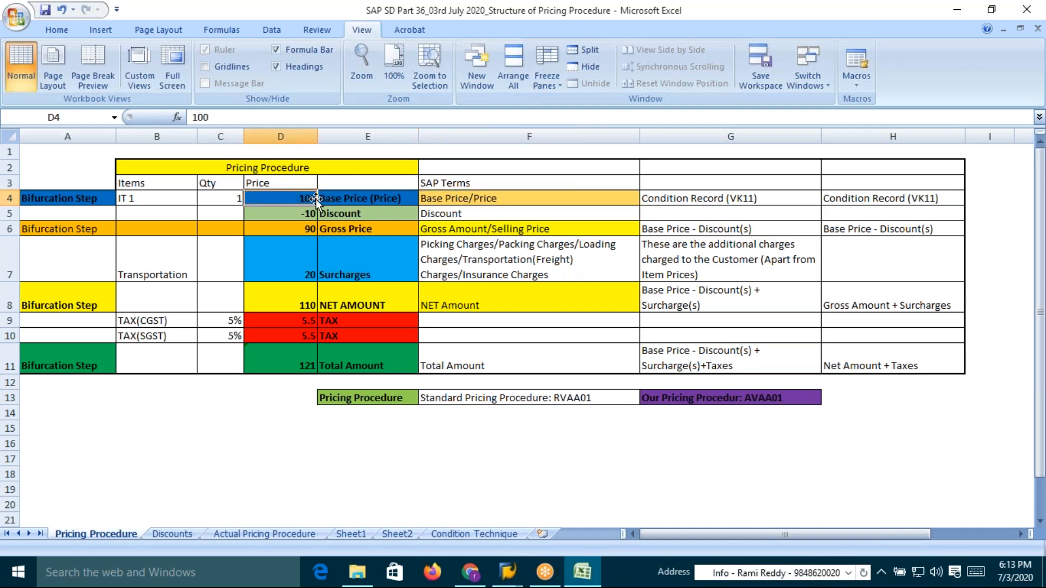
left_click(309, 215)
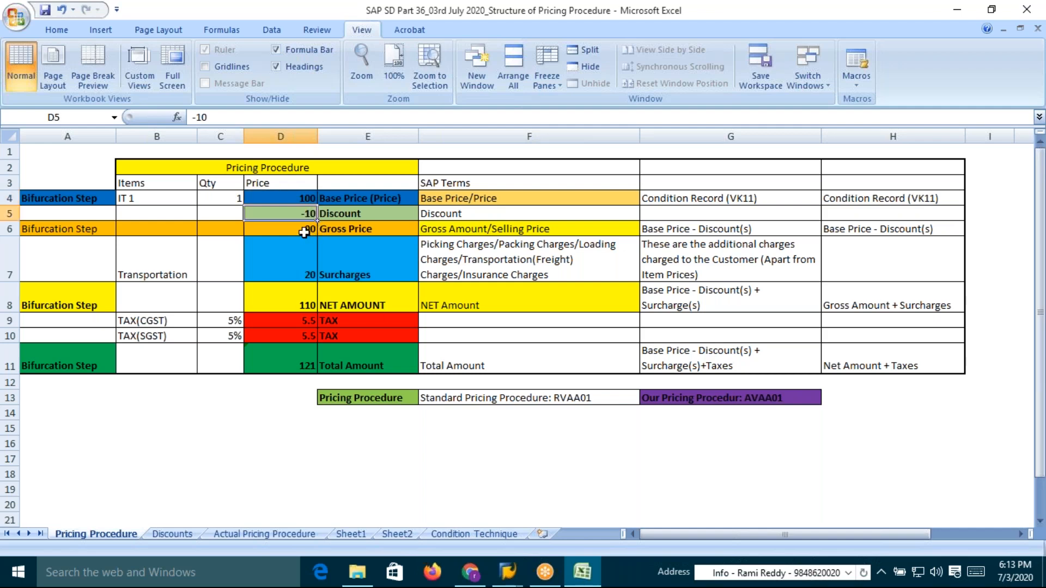
left_click(304, 233)
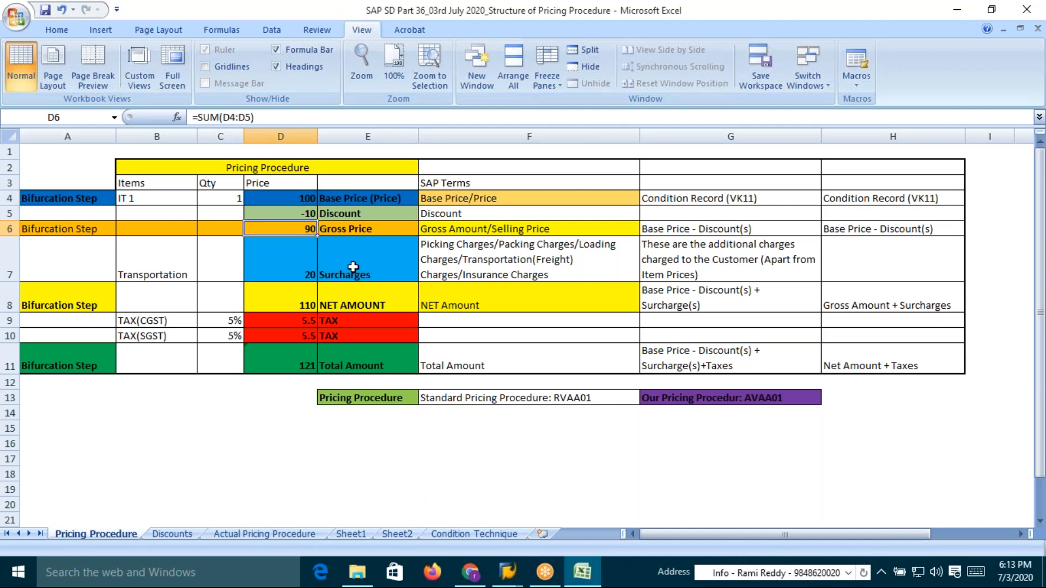
left_click(305, 198)
left_click(309, 214)
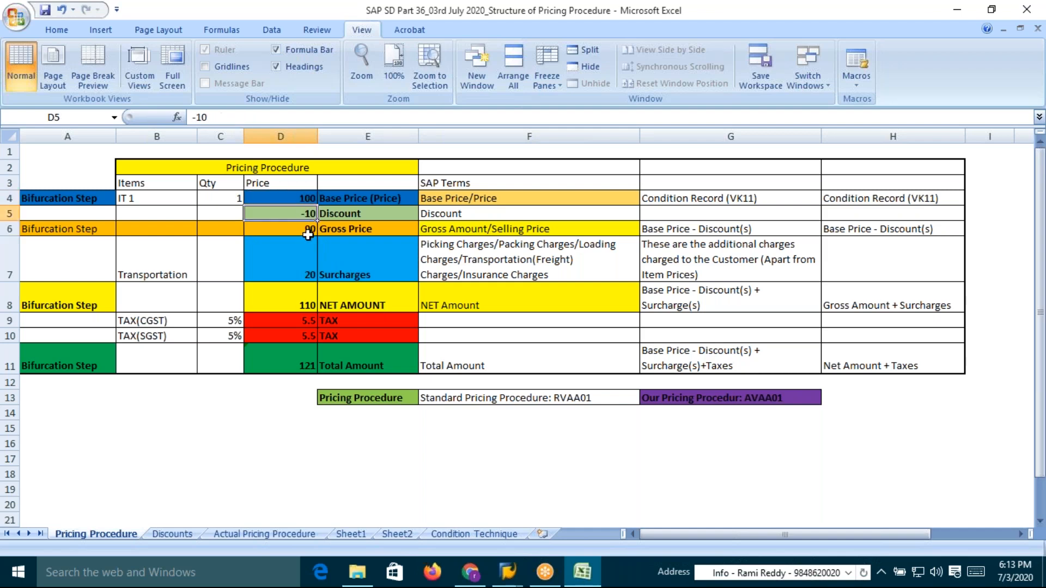
left_click(308, 234)
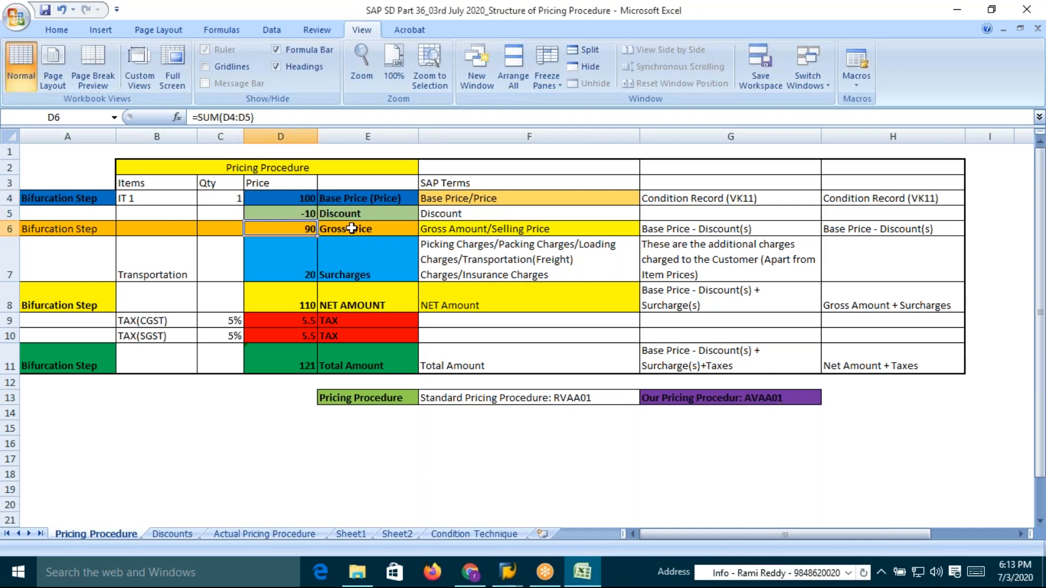
left_click(352, 228)
left_click(305, 231)
left_click(305, 213)
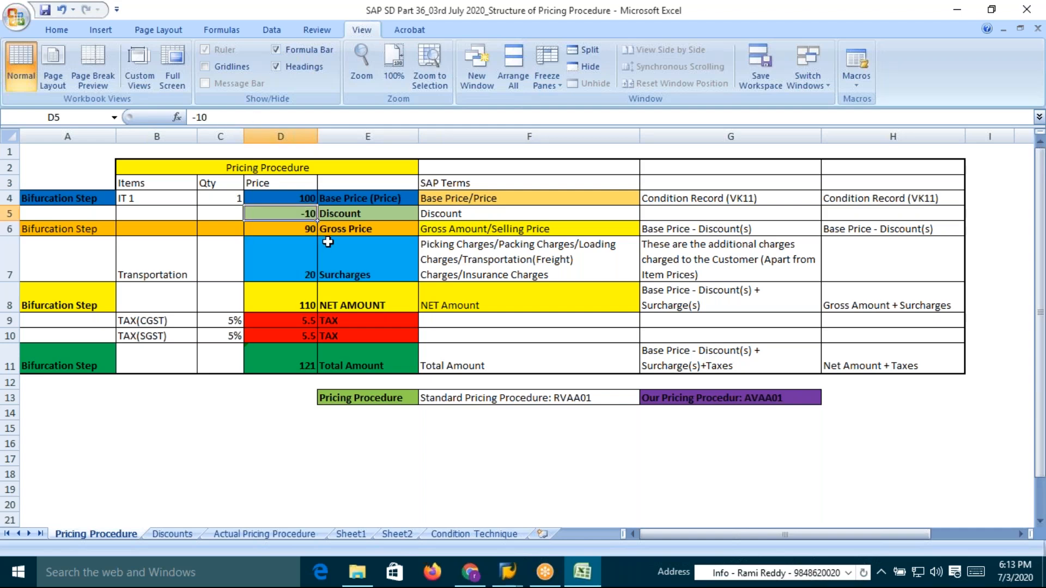
left_click(308, 198)
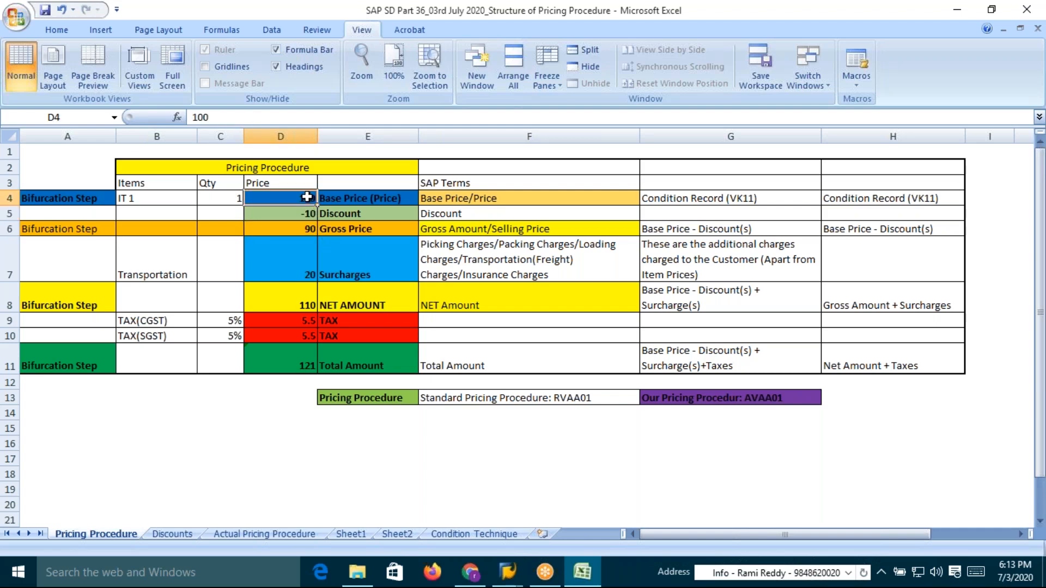
left_click(309, 230)
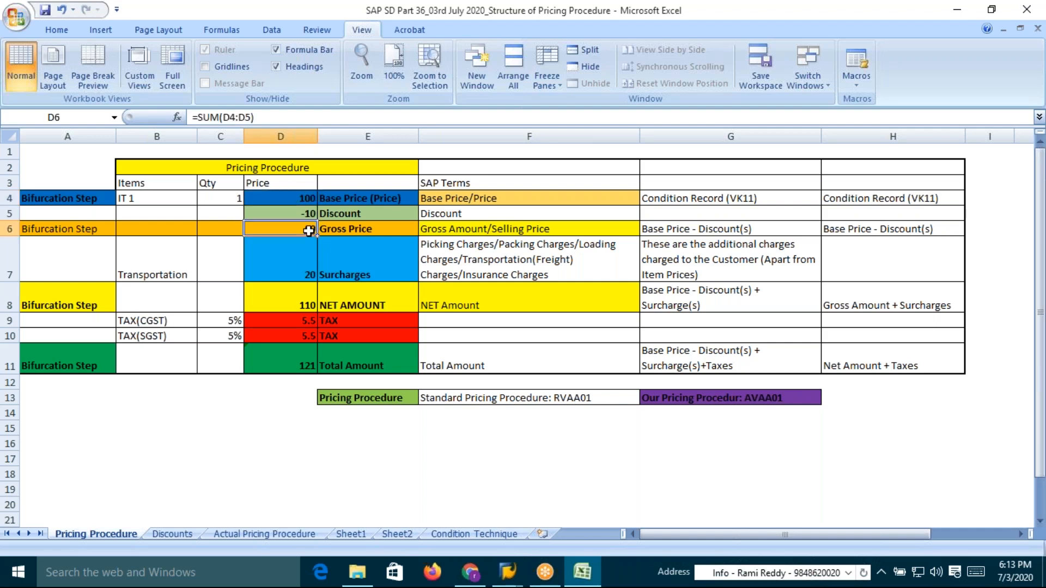
left_click(308, 214)
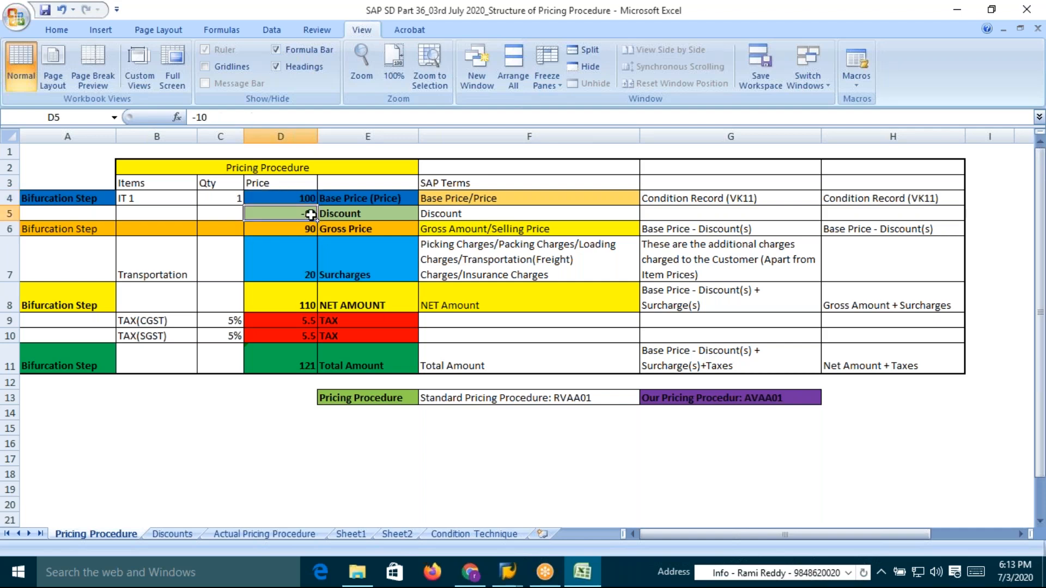
left_click(353, 229)
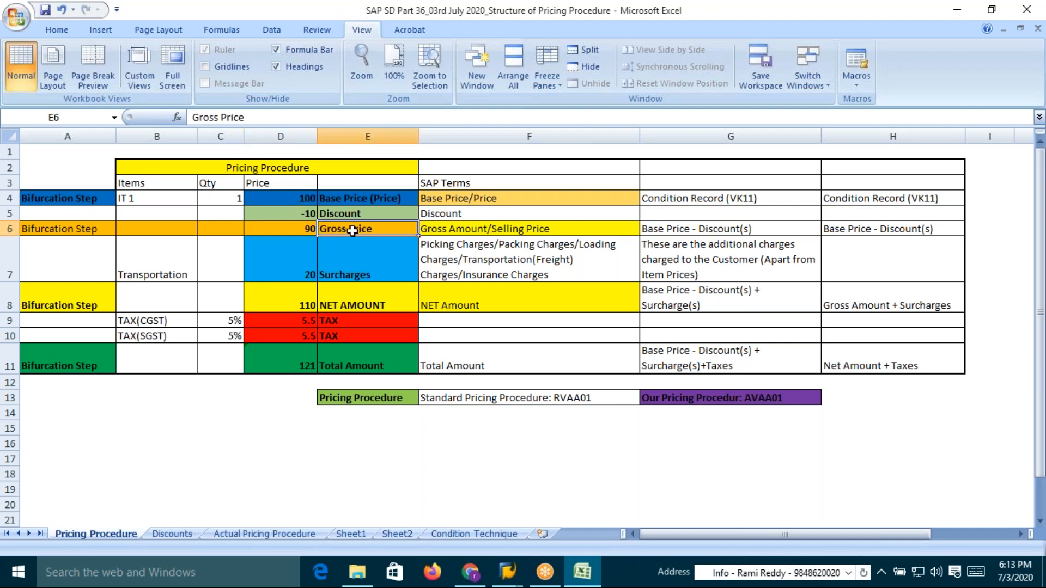
left_click(301, 230)
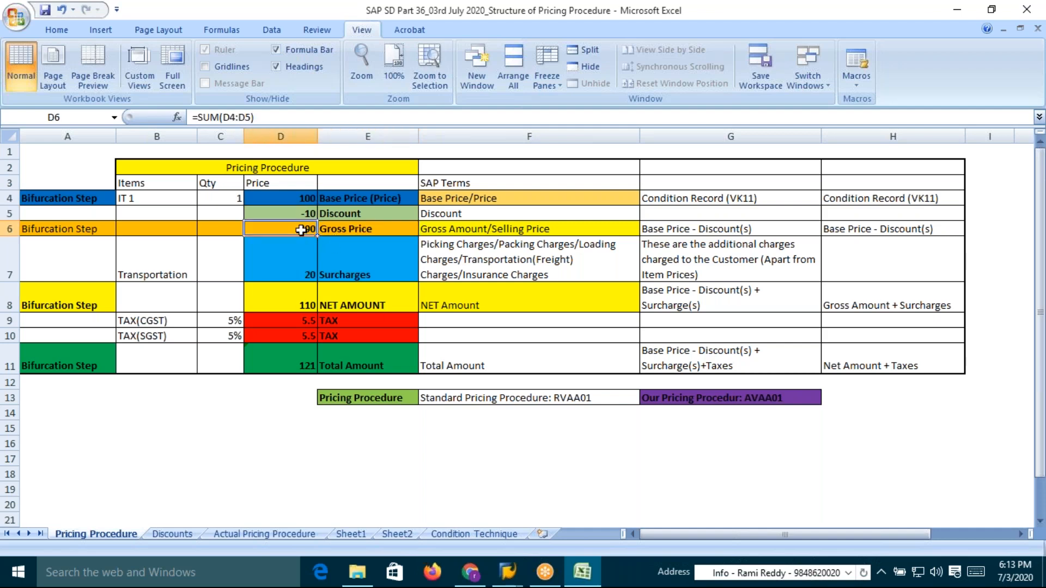
Inspect the surcharges, their SAP terms and the net amount, selecting gross price and surcharges together
left_click(349, 274)
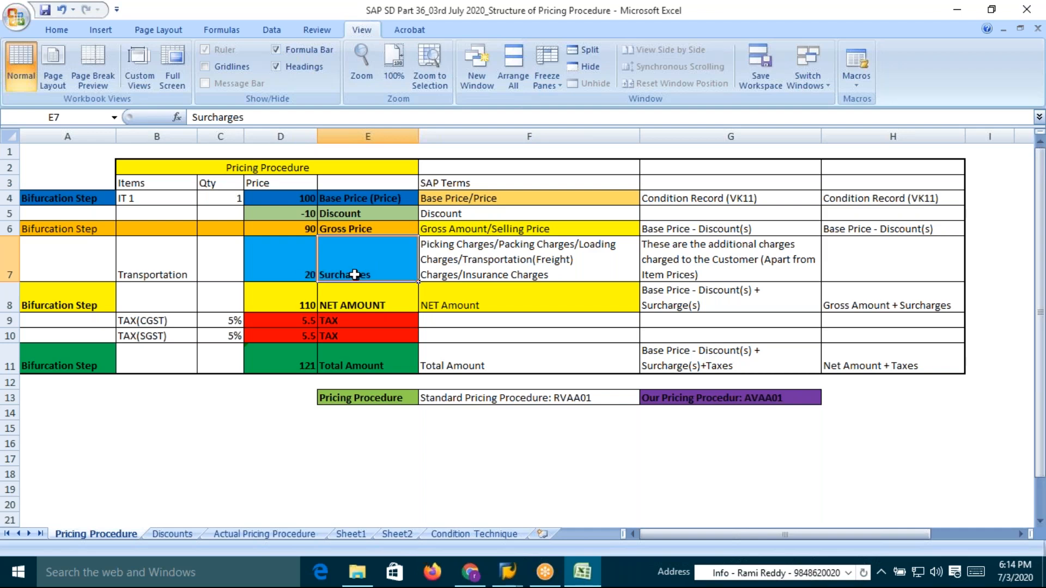
left_click(493, 263)
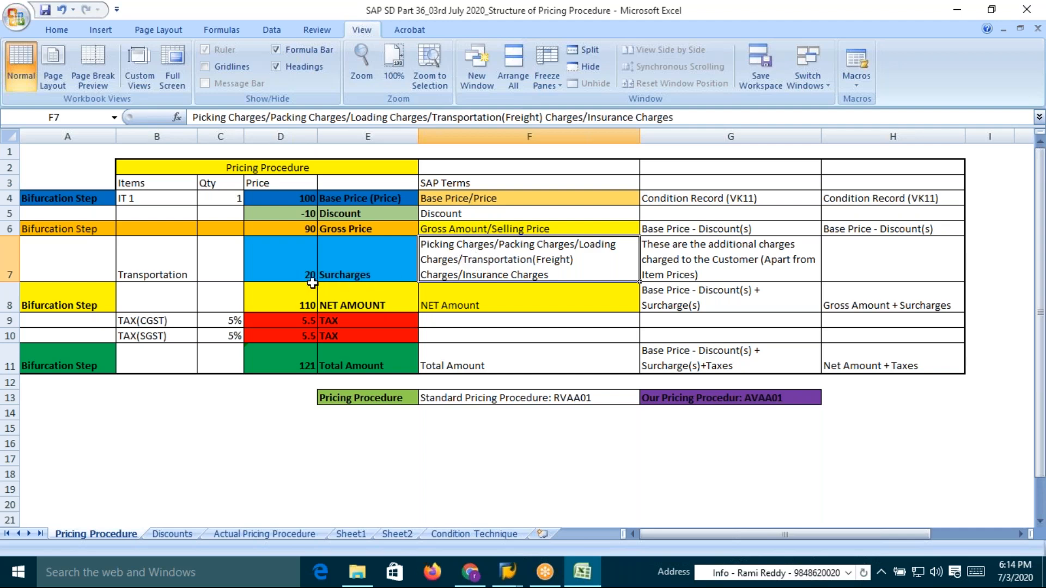
left_click(307, 230)
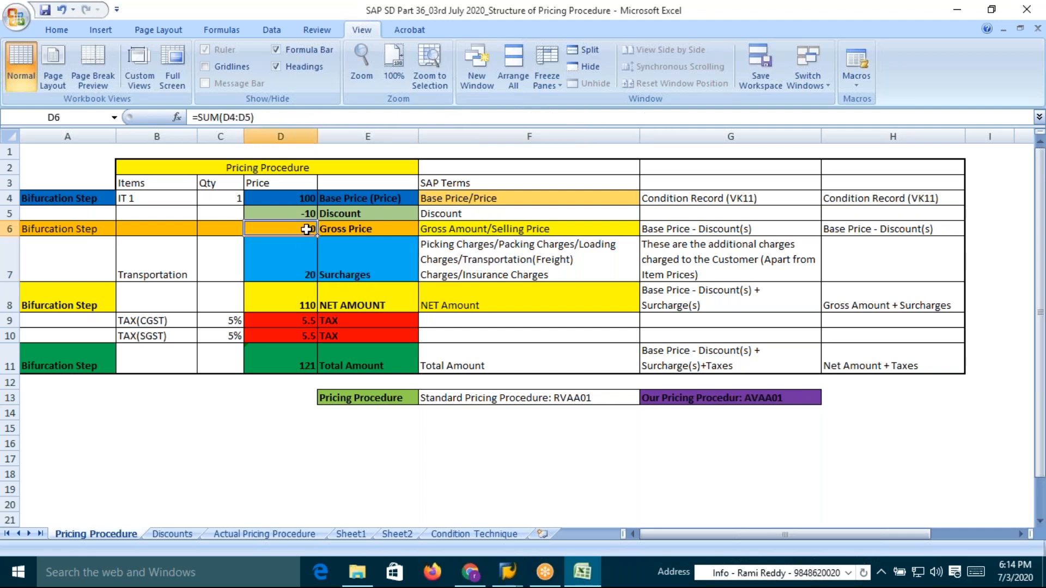
left_click(365, 230)
left_click(299, 231)
left_click(305, 275)
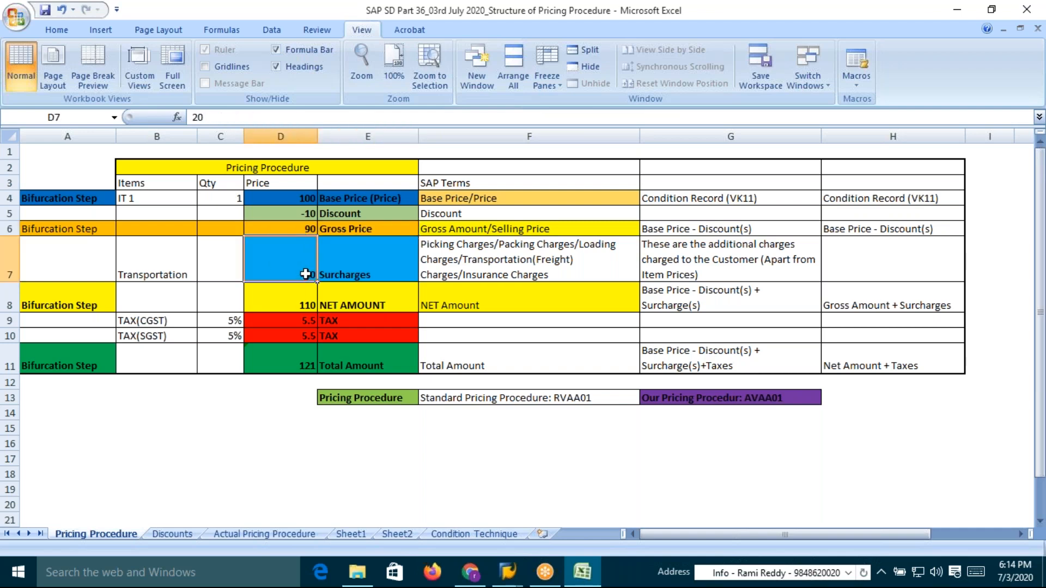
left_click(506, 247)
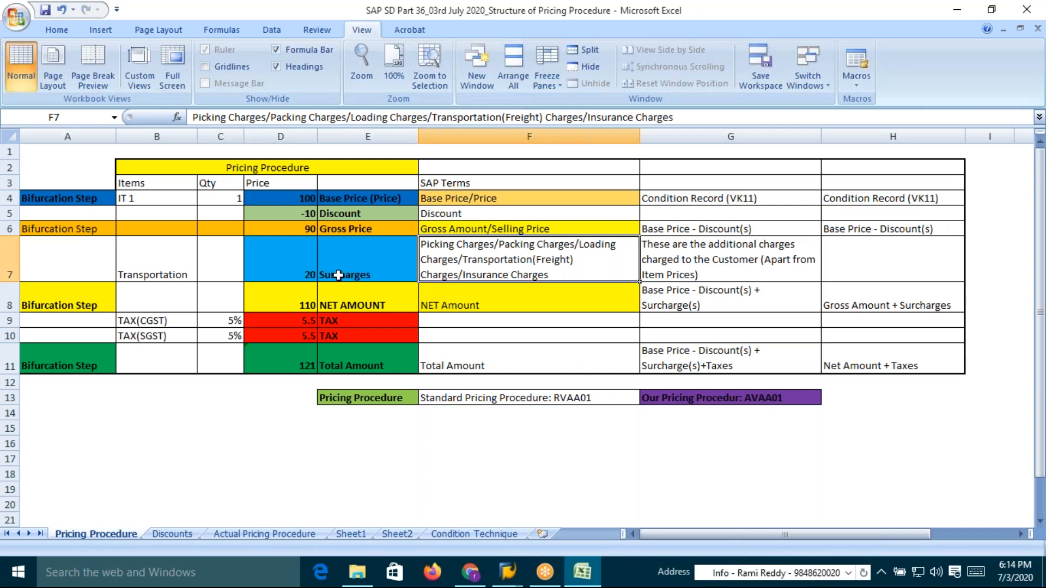
left_click(299, 275)
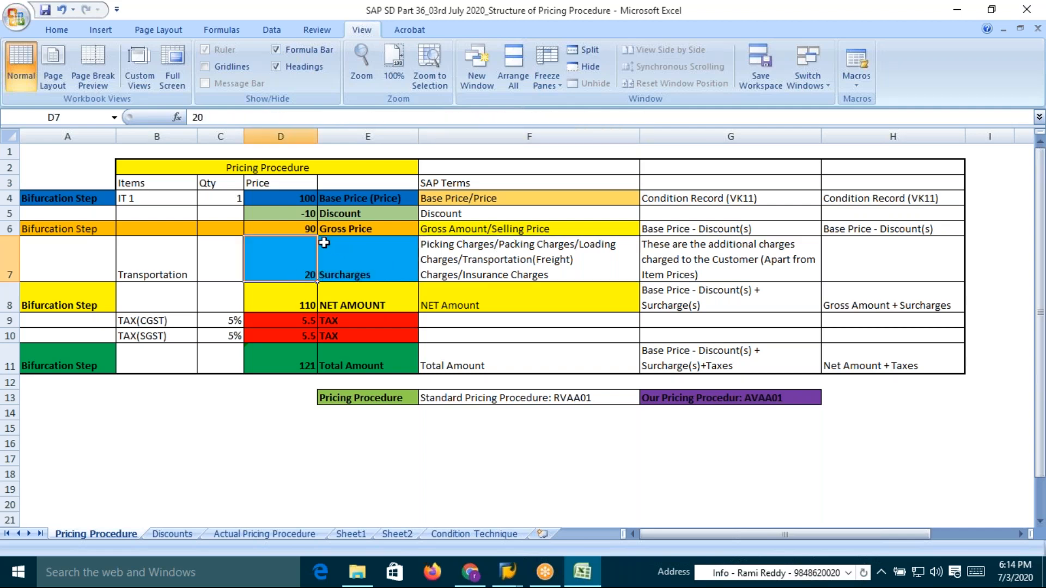
left_click(332, 275)
left_click(296, 274)
left_click(347, 227)
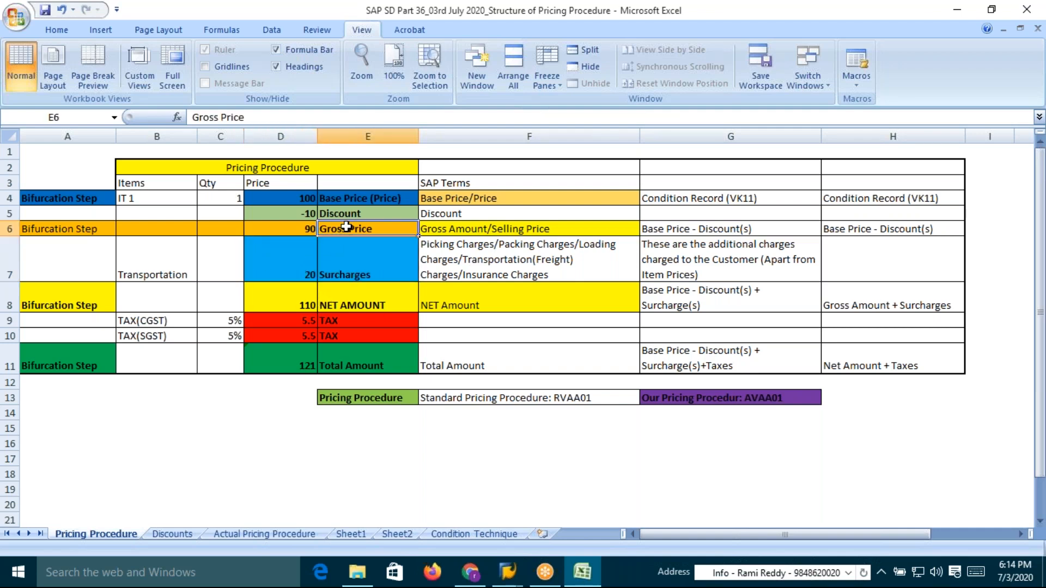
left_click_drag(304, 227, 305, 252)
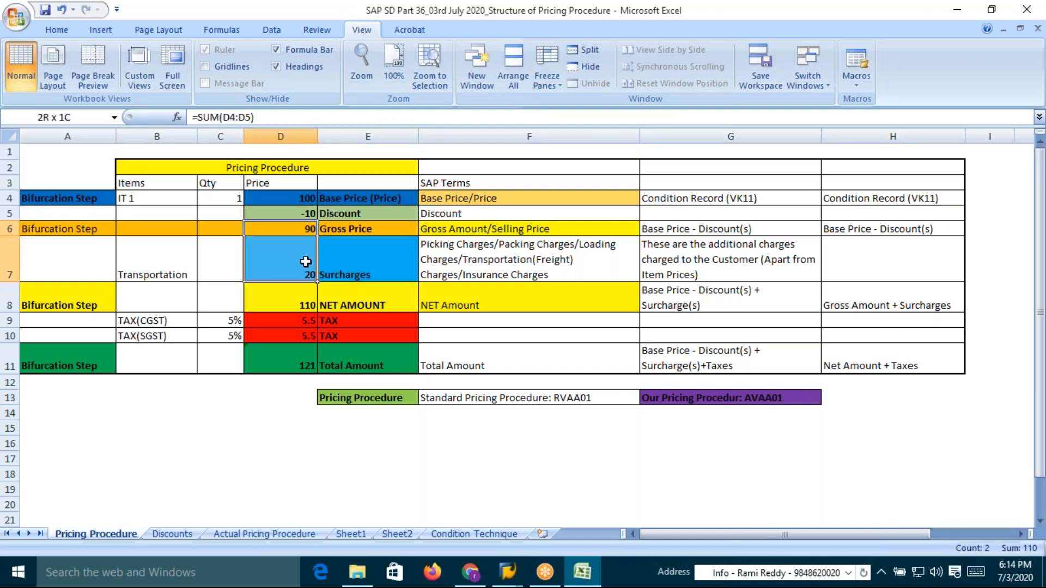
left_click(341, 229)
left_click(342, 273)
left_click_drag(309, 229, 306, 274)
left_click(301, 309)
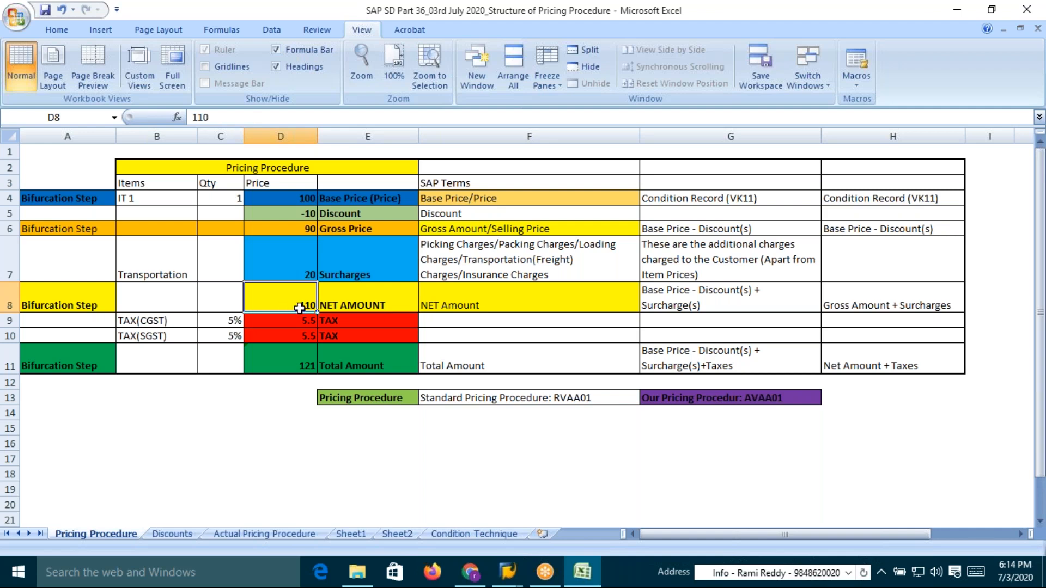
left_click(376, 305)
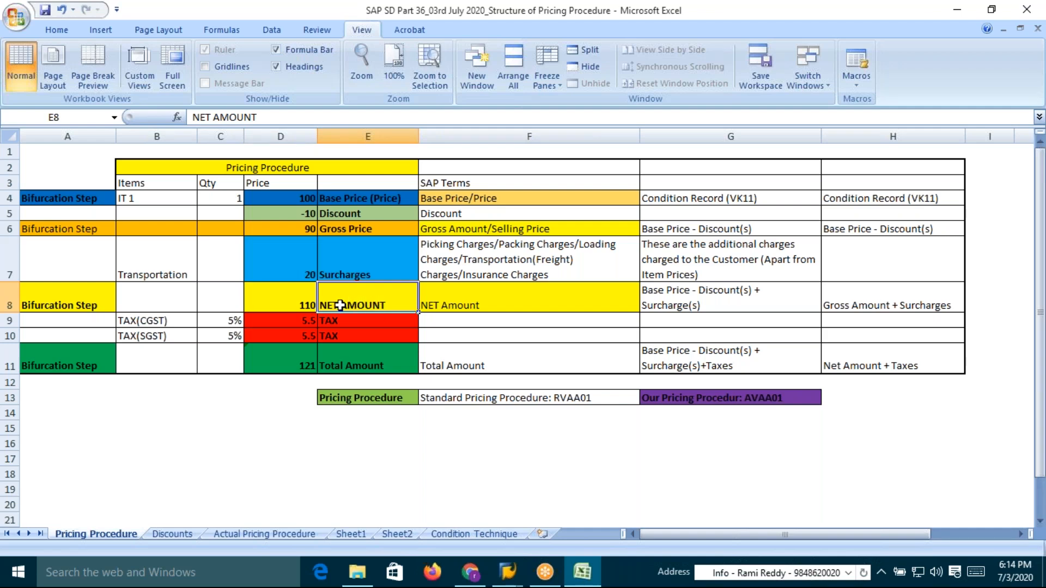
Inspect the quantity, the price cells from base price through surcharges, and the net amount cells
left_click(225, 197)
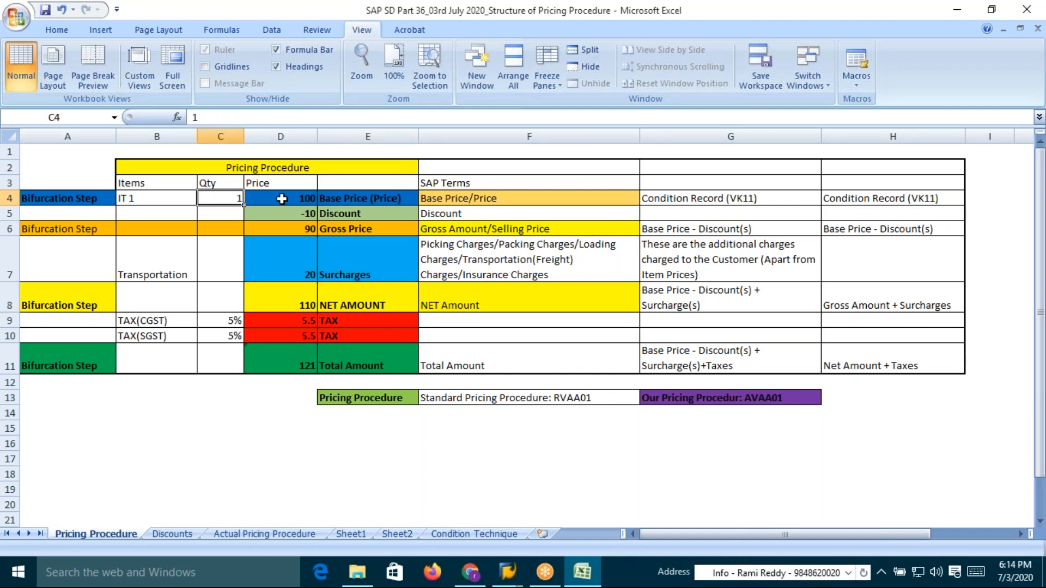
left_click_drag(281, 198, 294, 257)
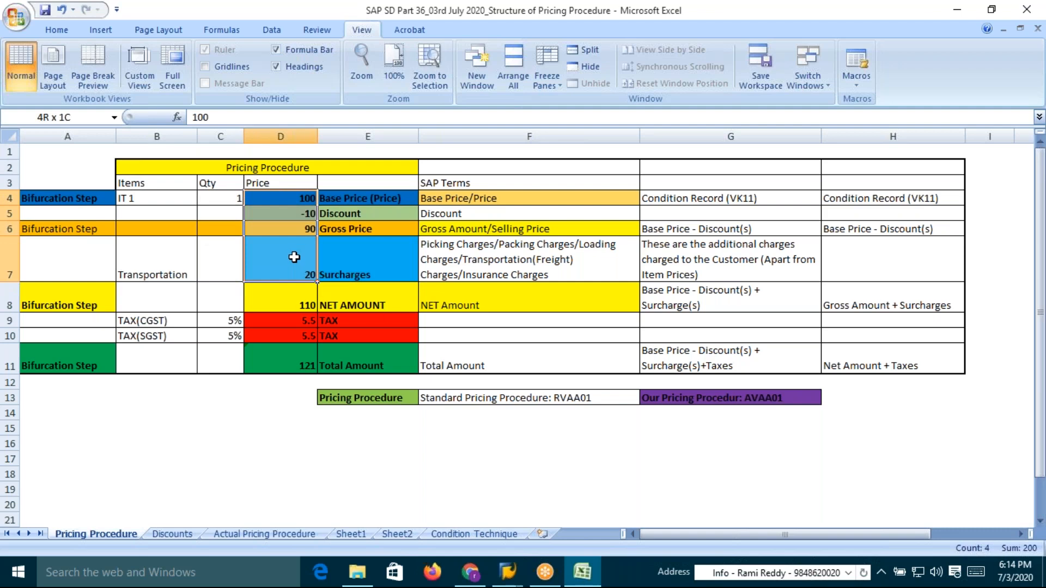
left_click(365, 306)
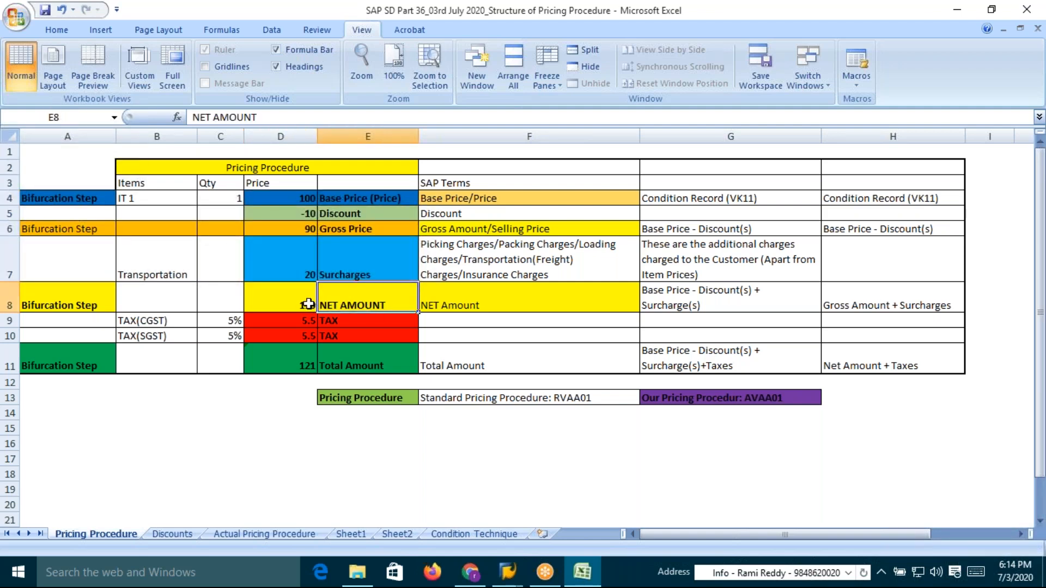
left_click(310, 304)
left_click(344, 302)
left_click(308, 304)
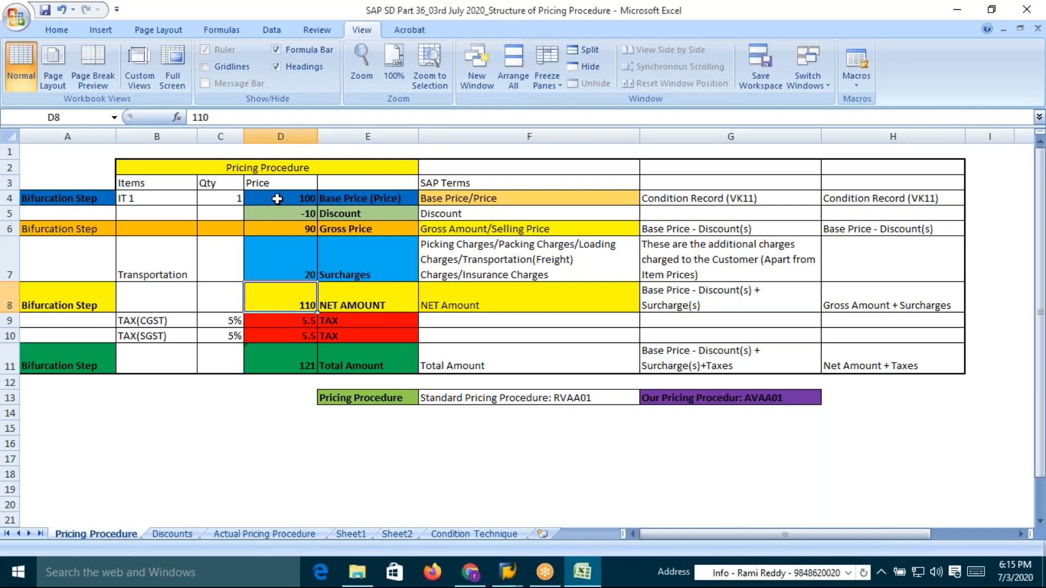
Examine the CGST and SGST tax rows, their 5% rates and tax amounts against the net amount
left_click(299, 324)
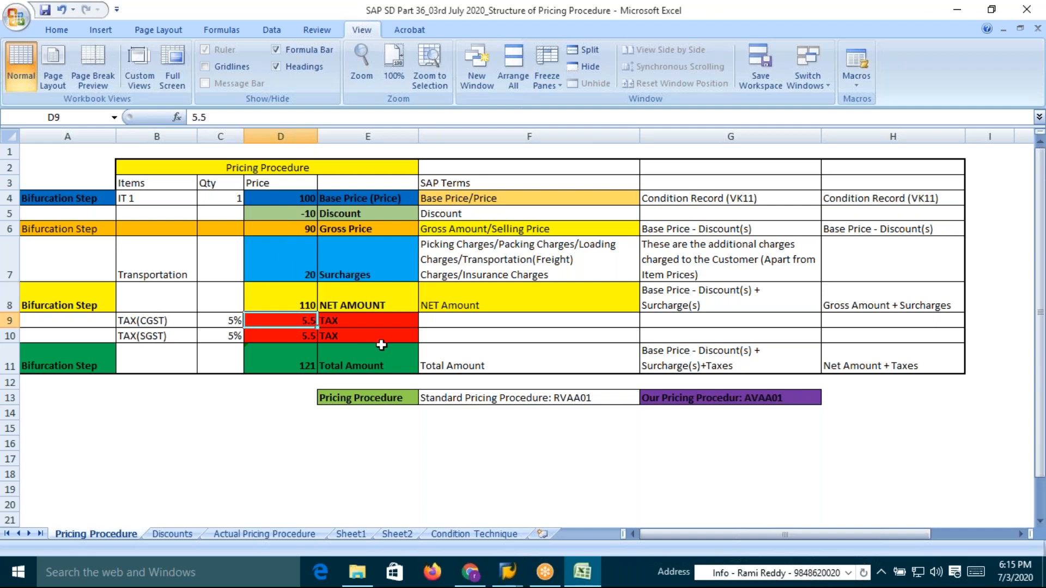
left_click(309, 300)
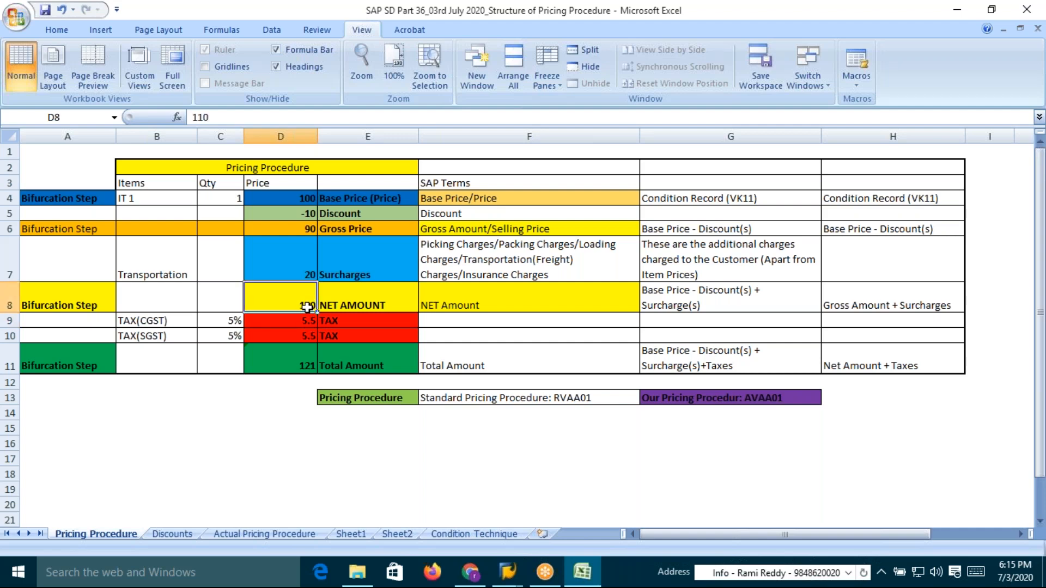
left_click(308, 325)
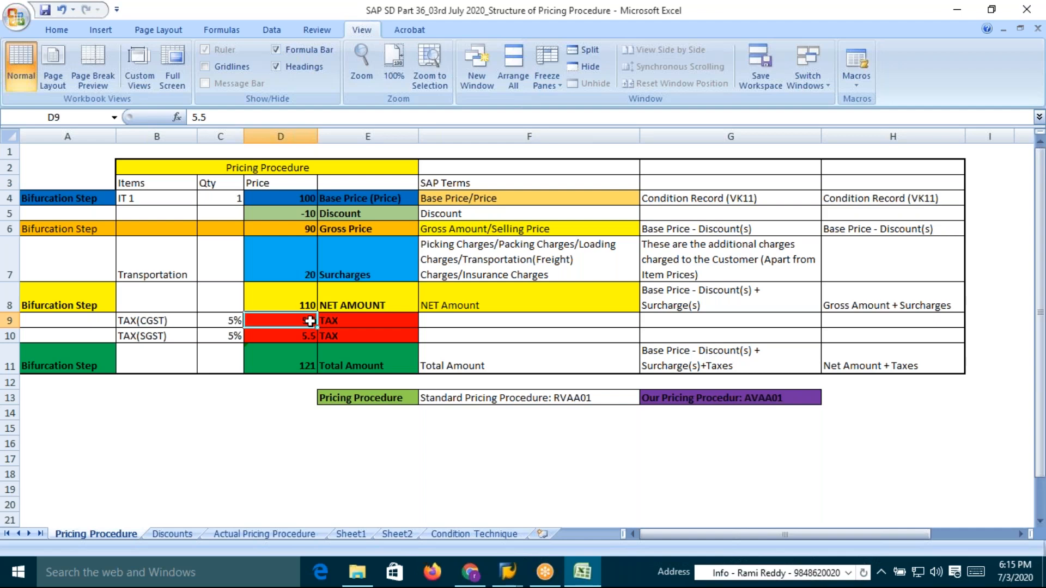
left_click(231, 321)
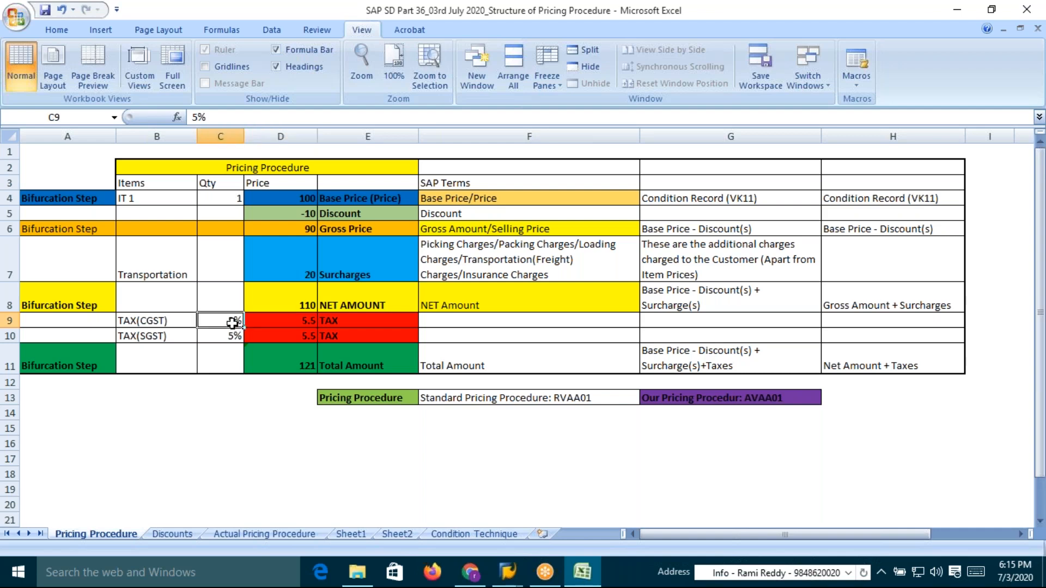
left_click(307, 305)
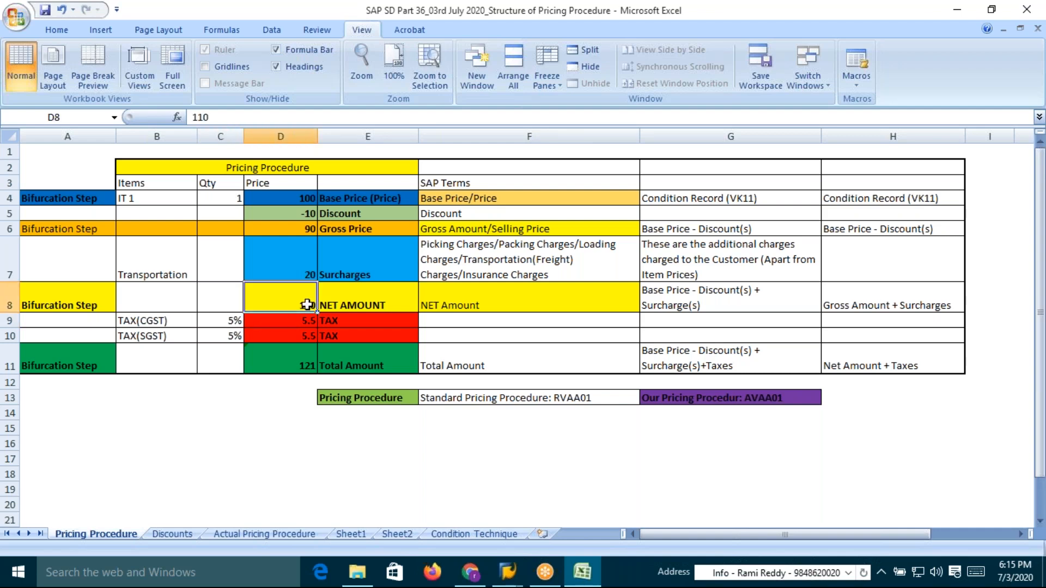
left_click_drag(231, 320, 232, 337)
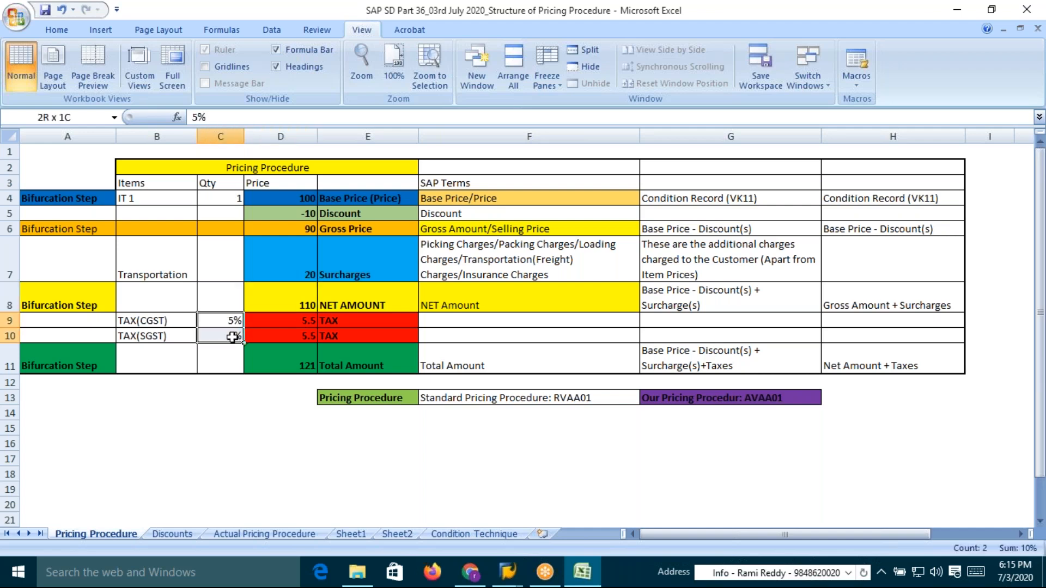
left_click_drag(232, 336, 233, 337)
left_click(151, 323)
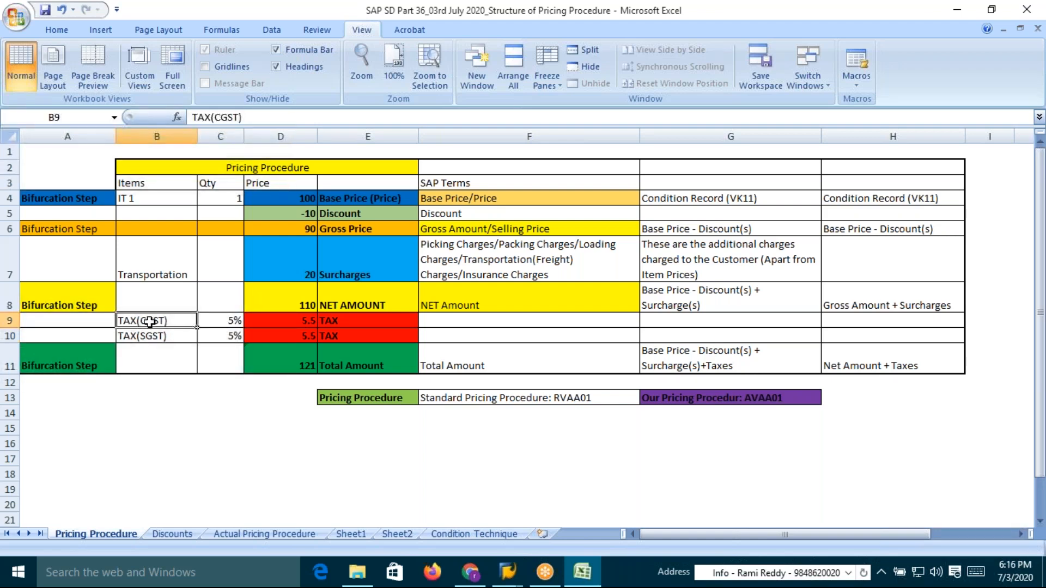
left_click(229, 321)
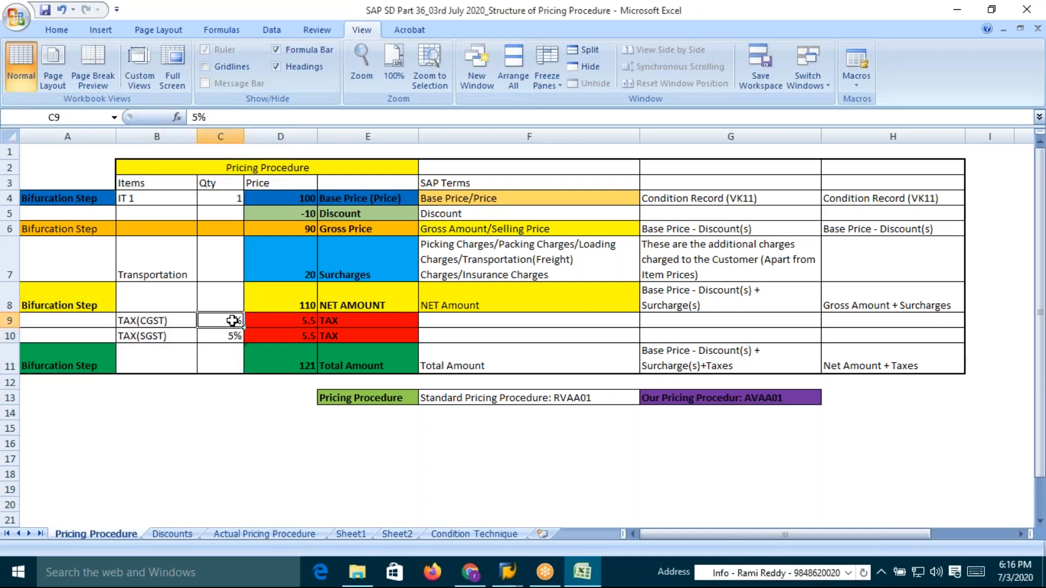
left_click(151, 338)
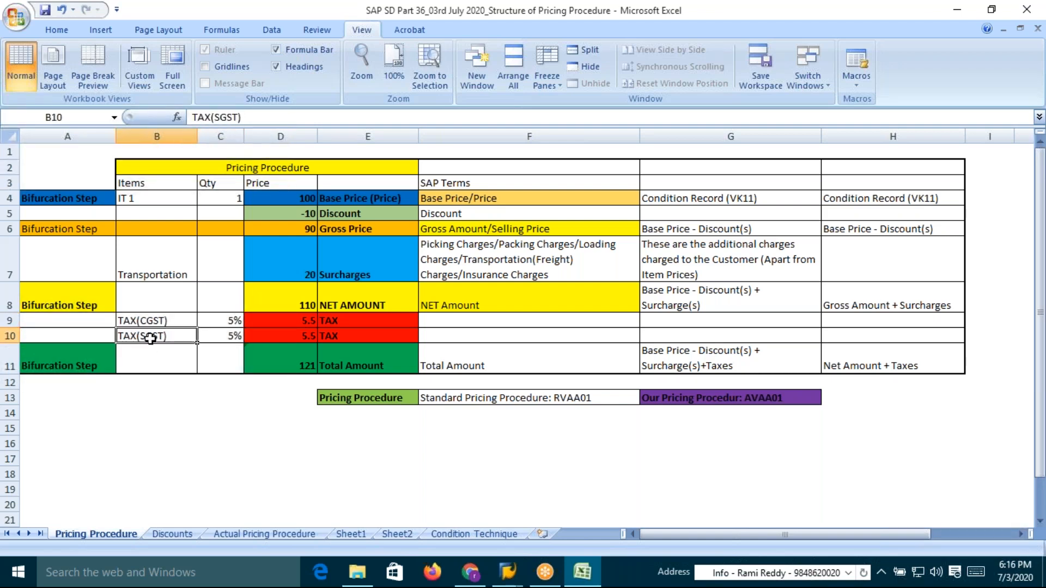
left_click(237, 337)
left_click(234, 320)
left_click(234, 336)
left_click(369, 305)
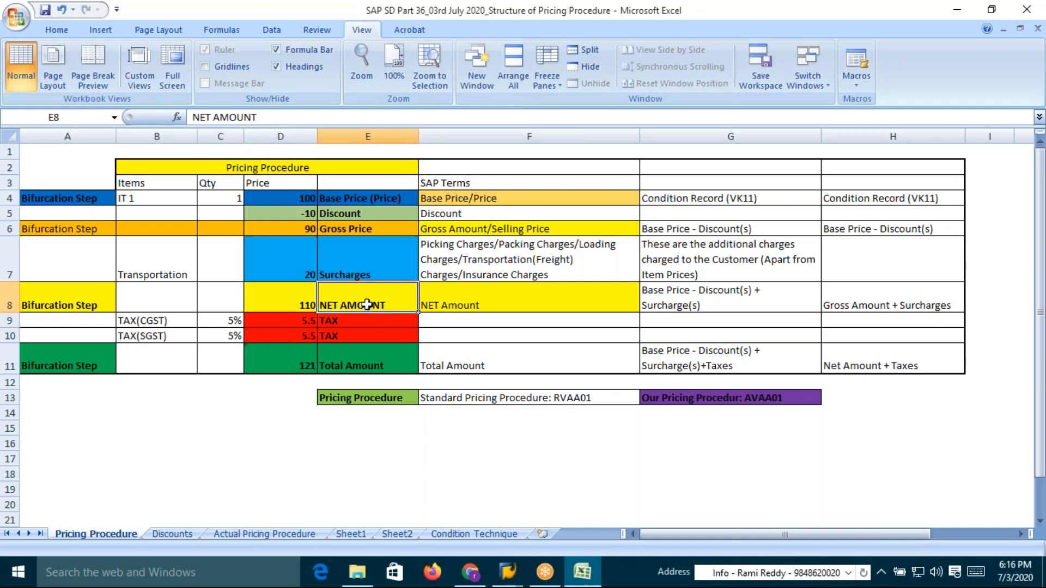
left_click(296, 305)
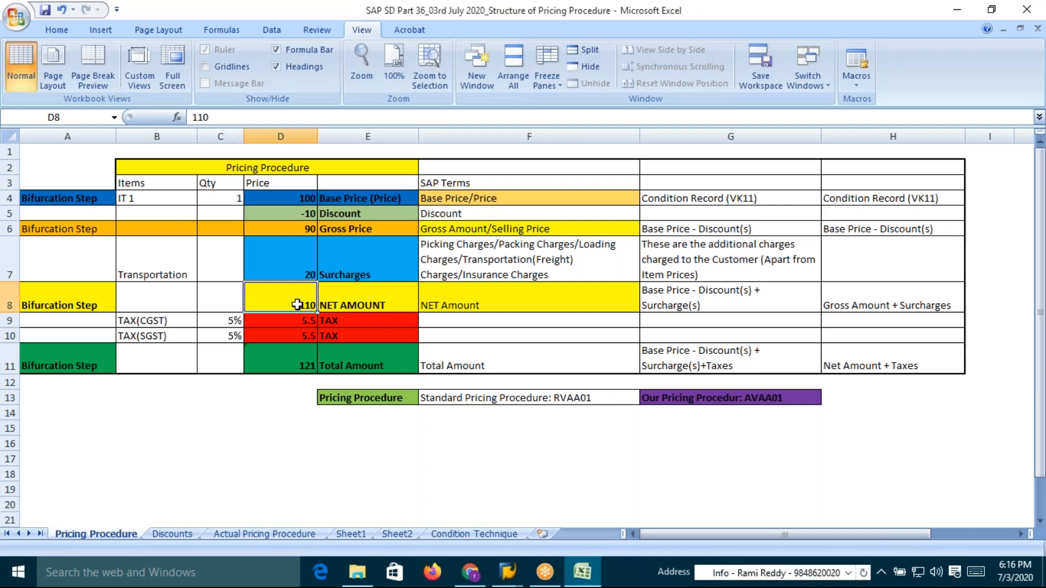
Enter the formula =110/100*5 as the CGST tax amount
left_click(302, 321)
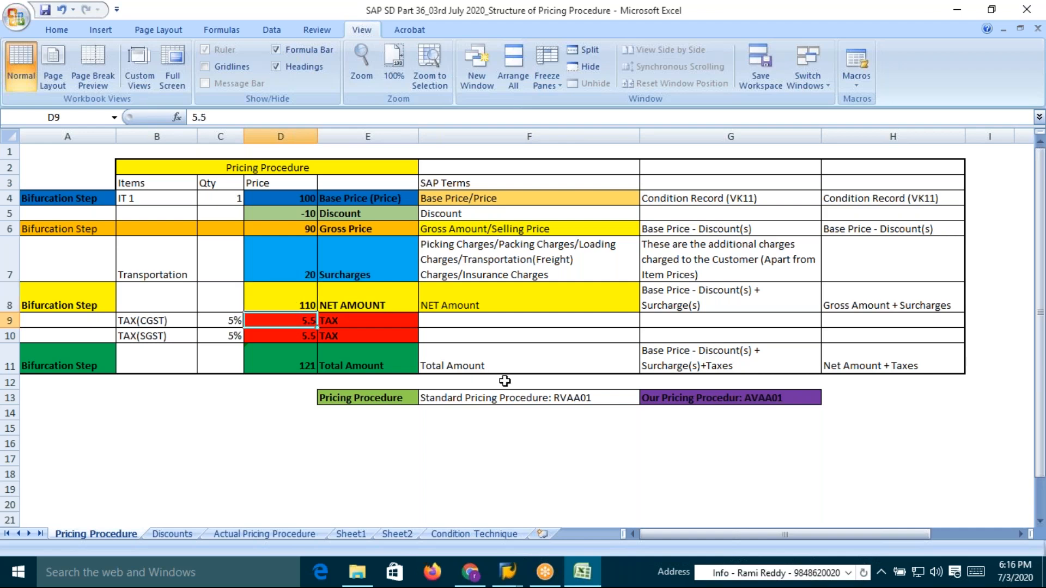
type("=")
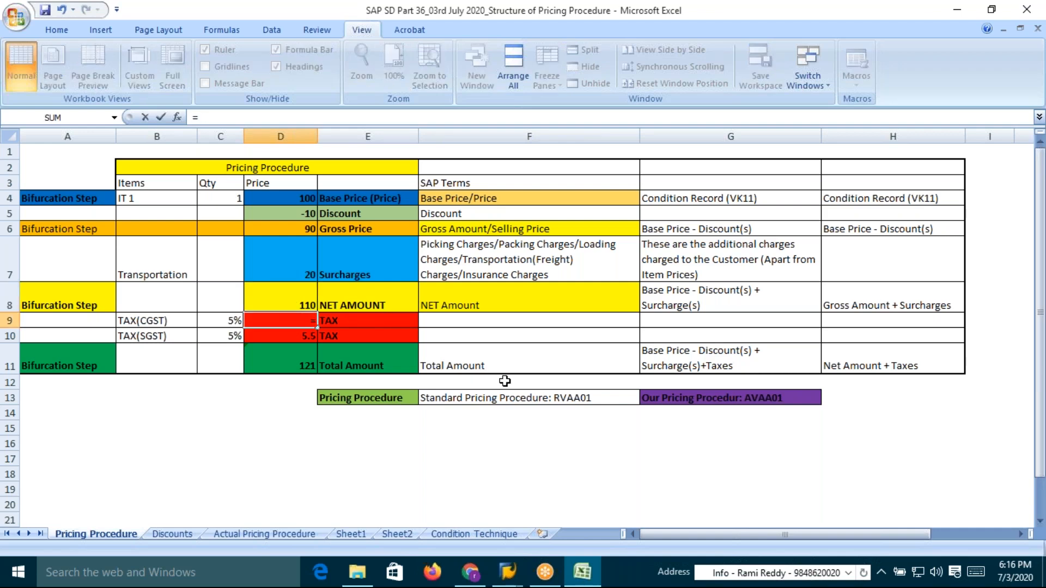
type("110/100*5")
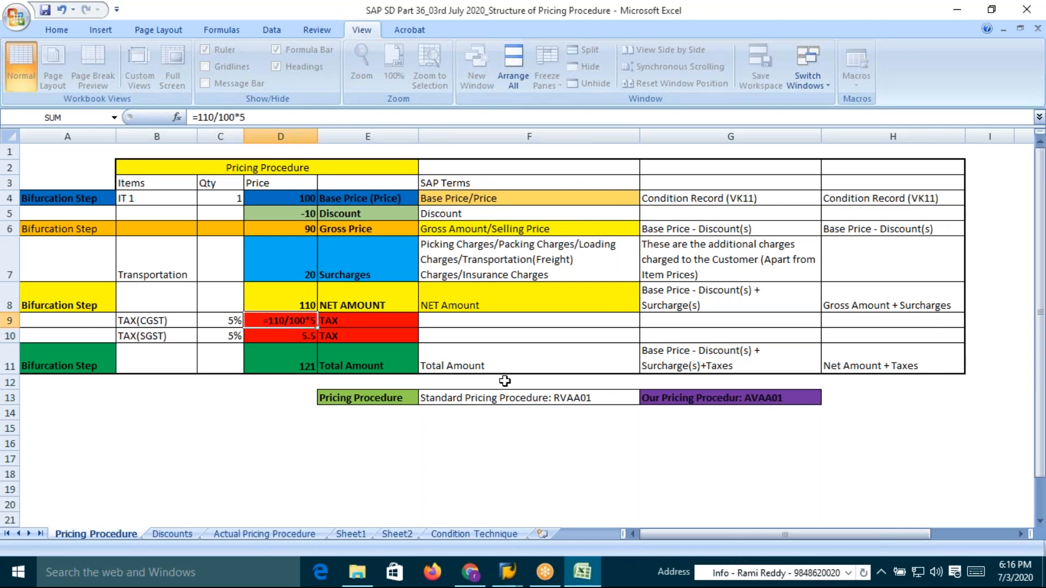
key("Return")
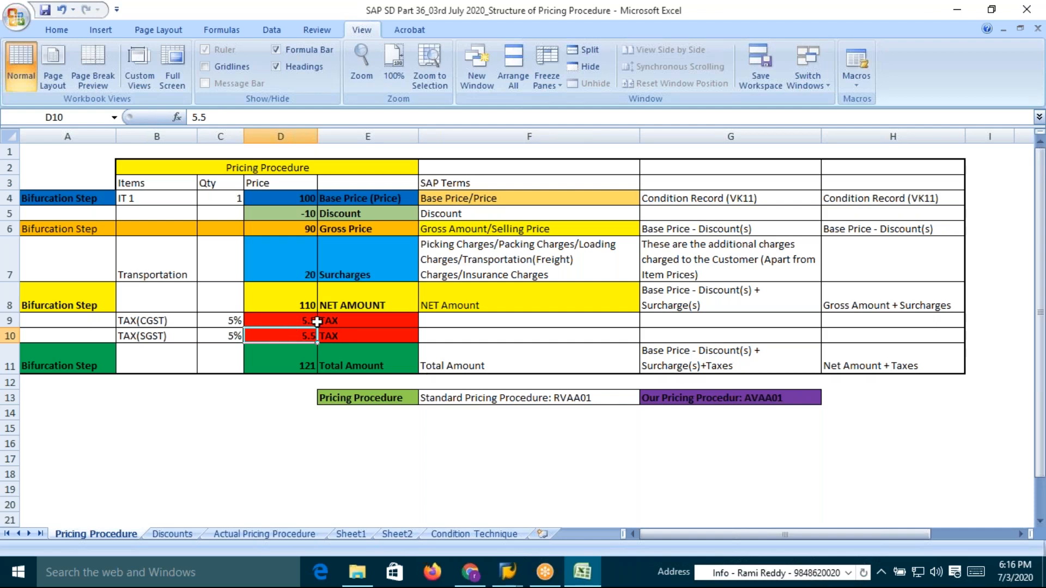
Select both tax amount cells together, then save the workbook
left_click(312, 321)
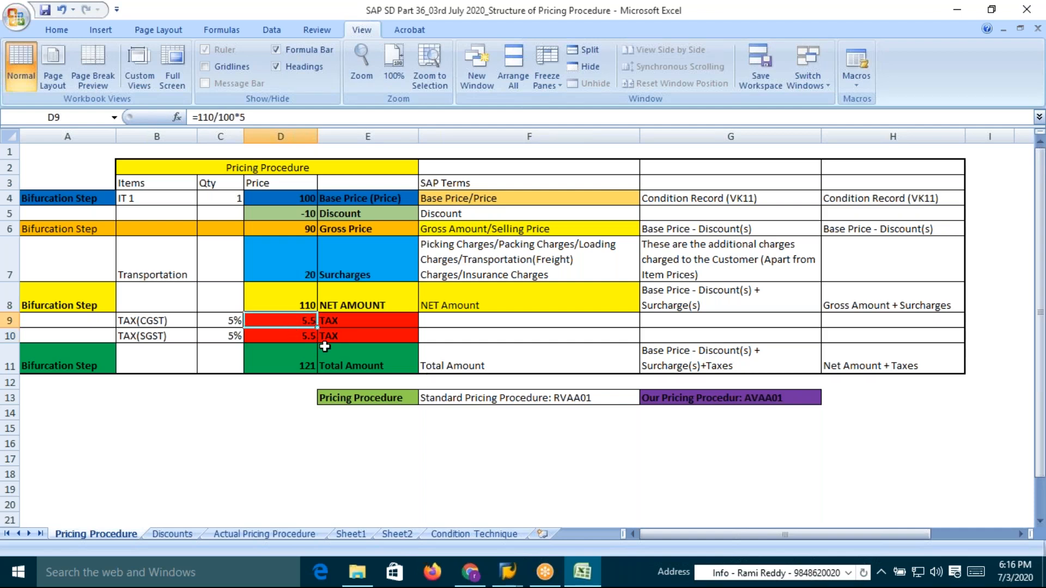
left_click(309, 335)
left_click(311, 321)
left_click_drag(317, 328, 316, 342)
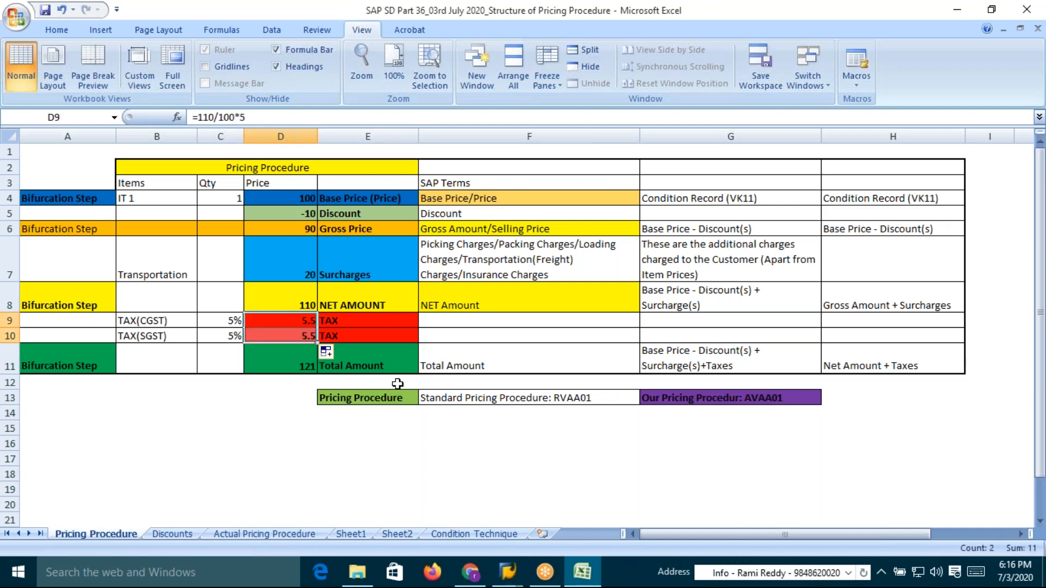
left_click(361, 429)
key("ctrl+s")
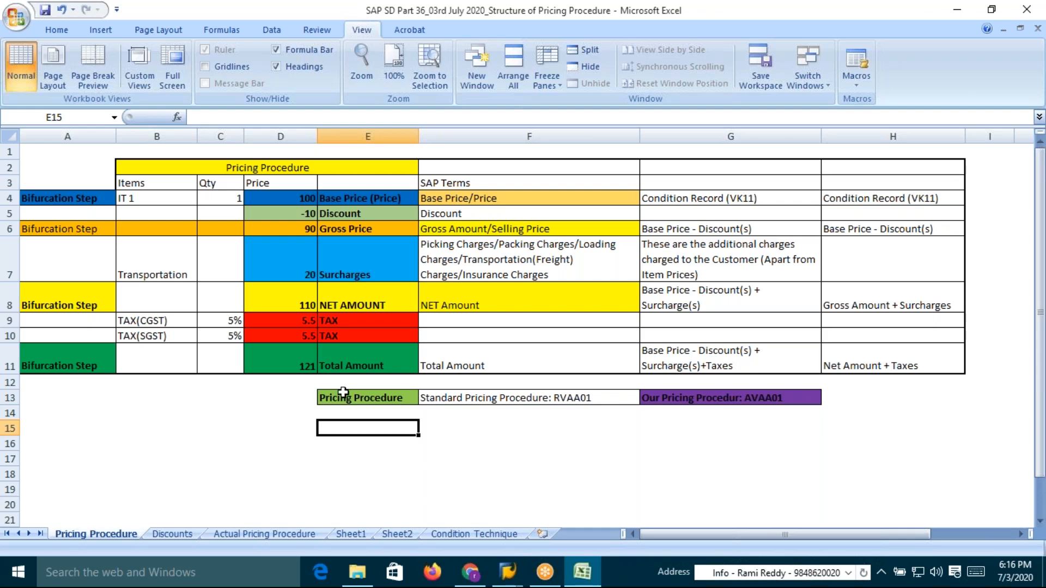
Inspect the net amount, both tax amount formulas, the total amount formula and the item quantity
left_click(341, 306)
left_click(308, 321)
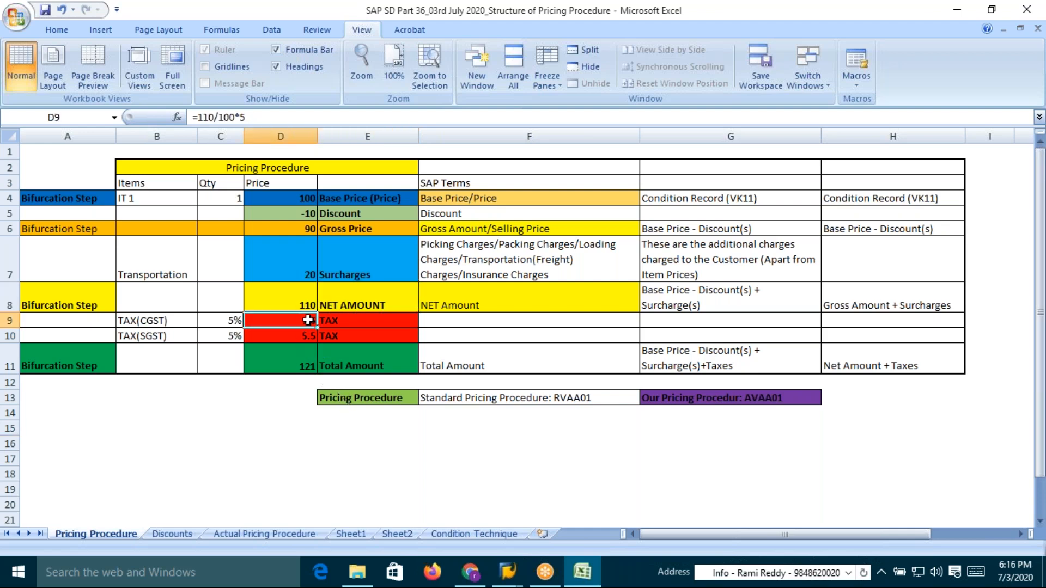
left_click(306, 335)
left_click(306, 322)
left_click(305, 336)
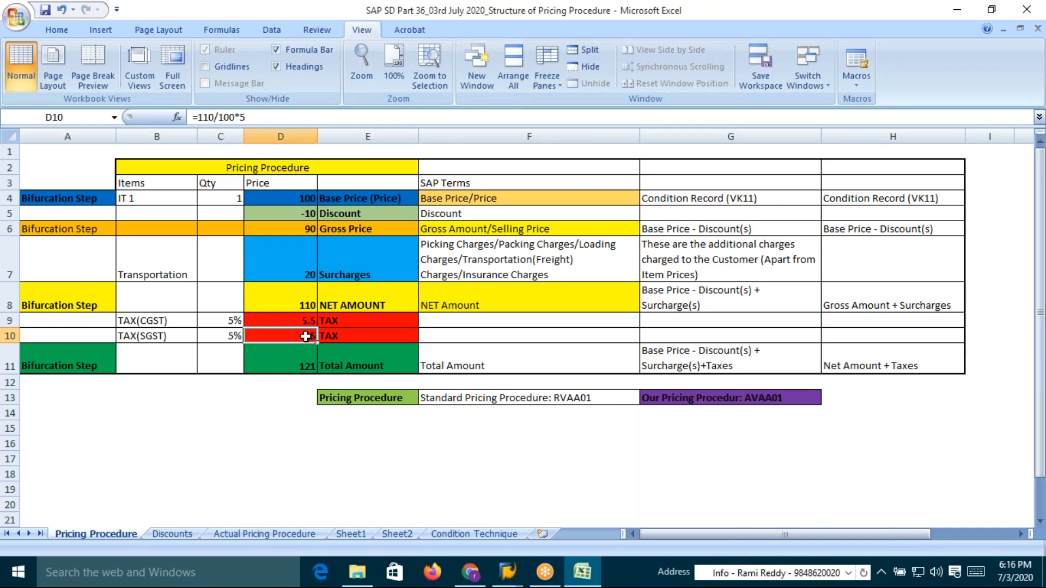
left_click(307, 322)
left_click(305, 336)
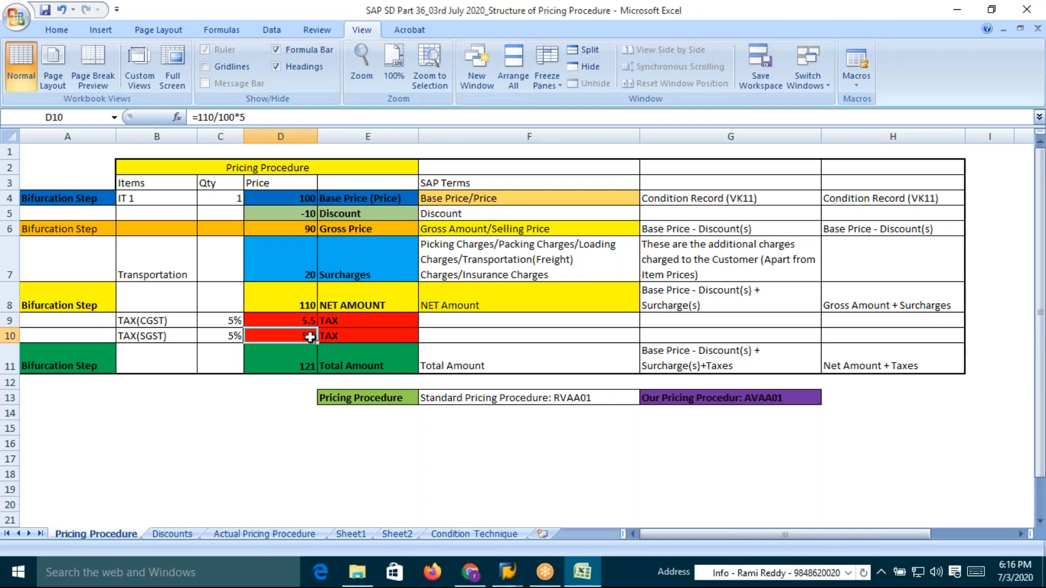
left_click(346, 305)
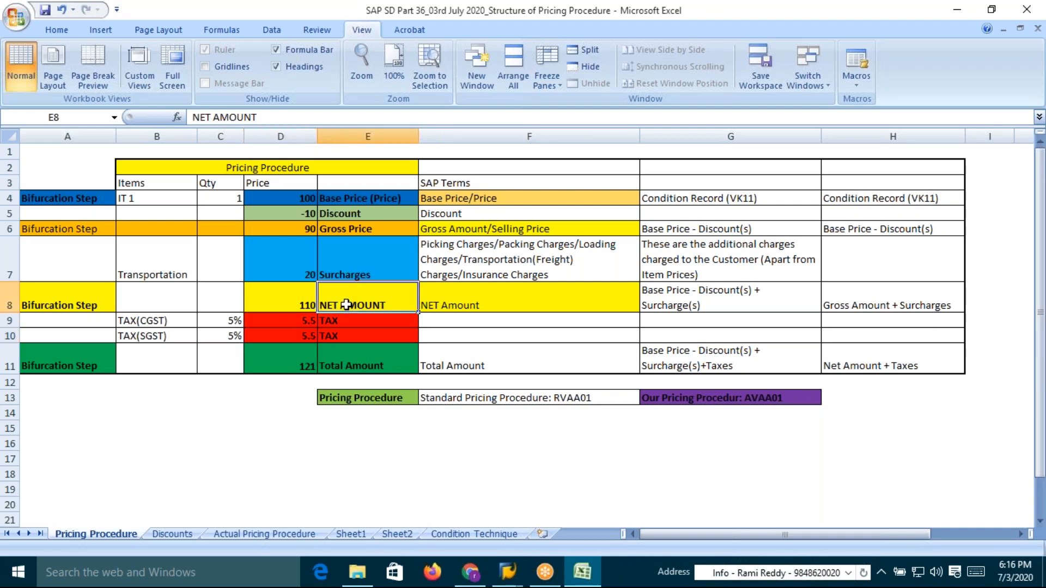
left_click(289, 370)
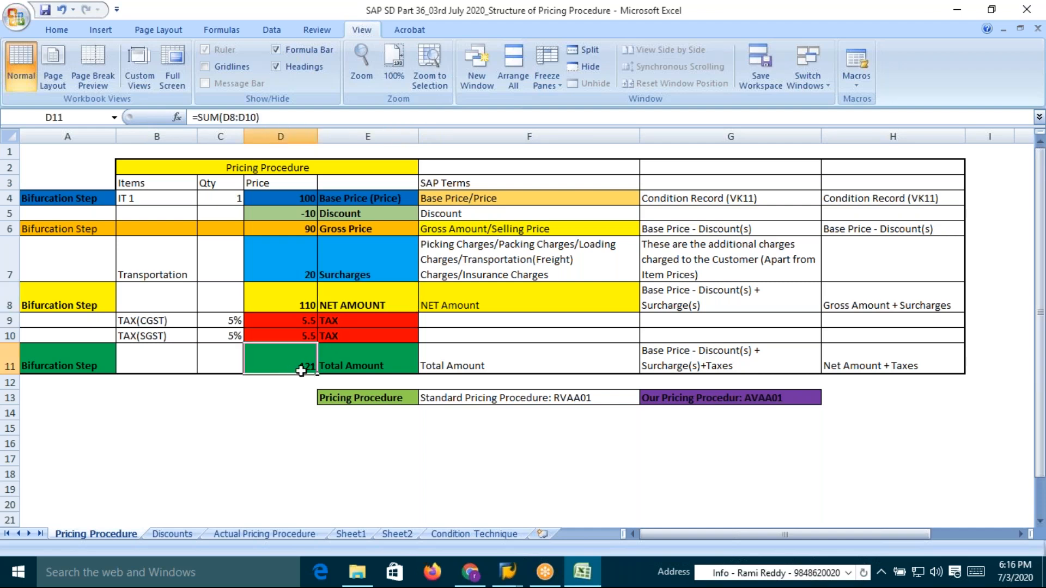
left_click(358, 363)
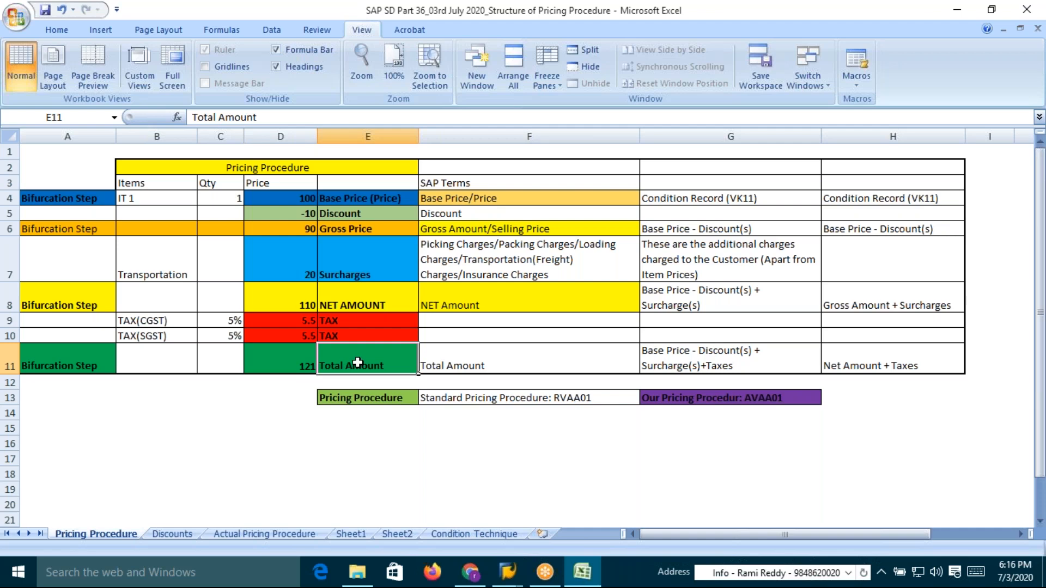
left_click(234, 200)
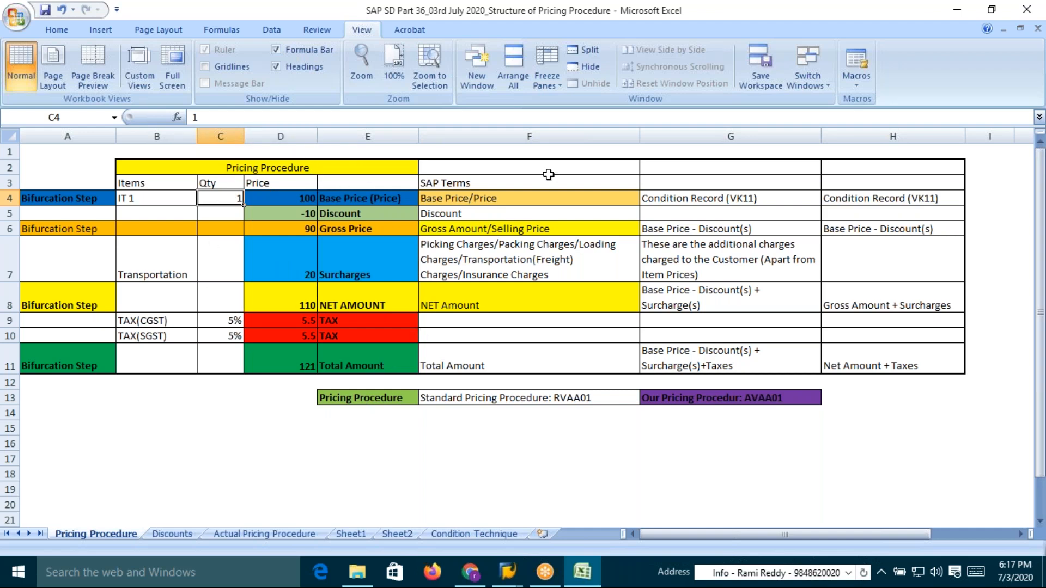
Review the base price, discount, gross price, surcharges and net amount cells with their SAP terms
left_click(730, 24)
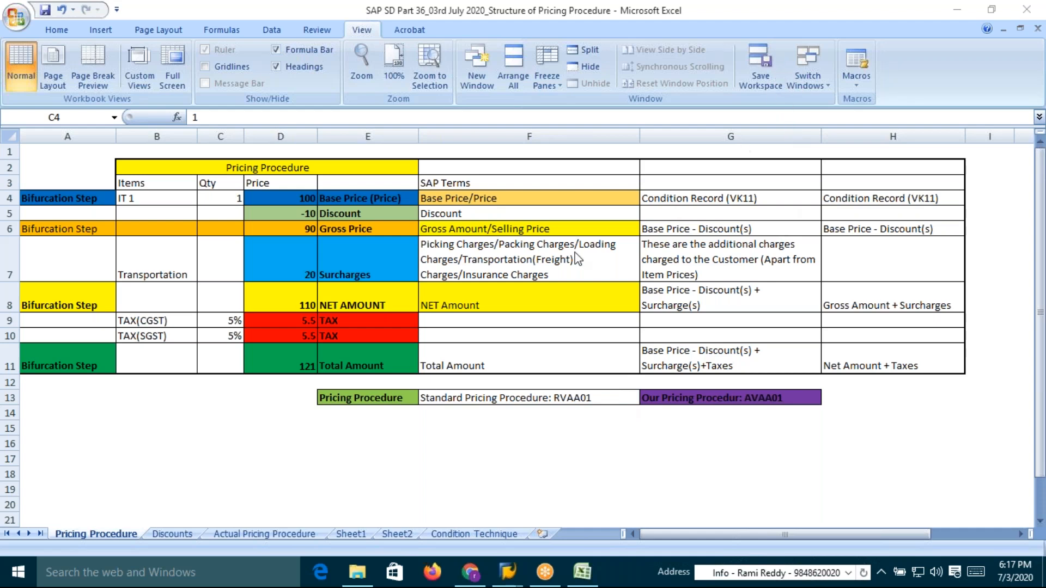
left_click(308, 198)
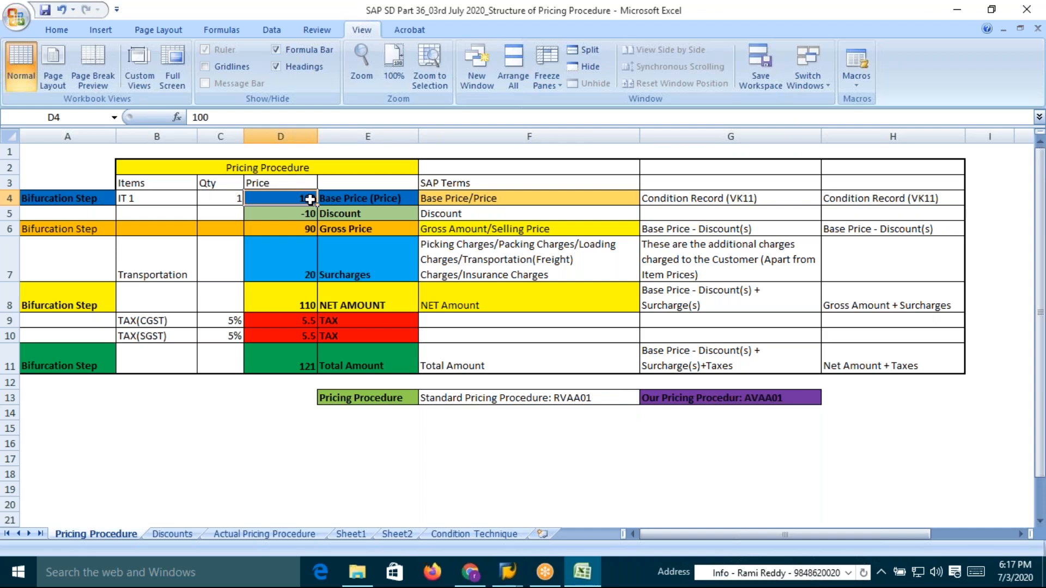
left_click(304, 214)
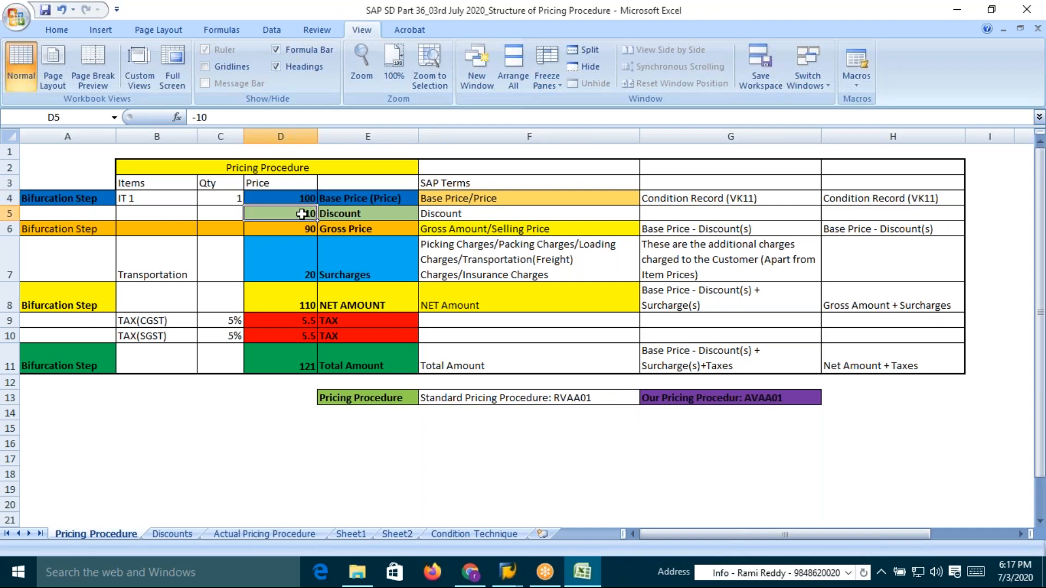
left_click(310, 229)
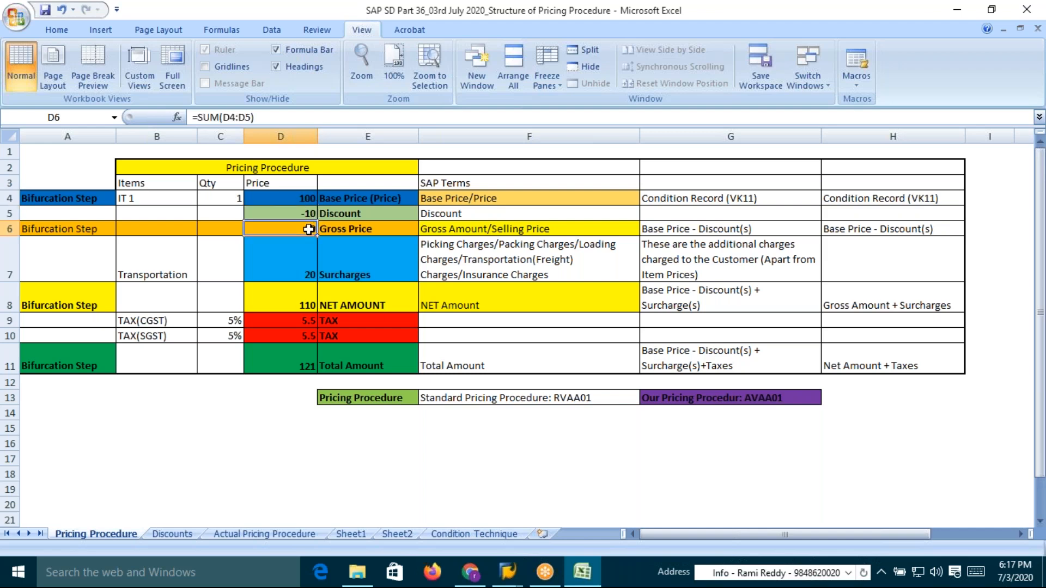
left_click(308, 197)
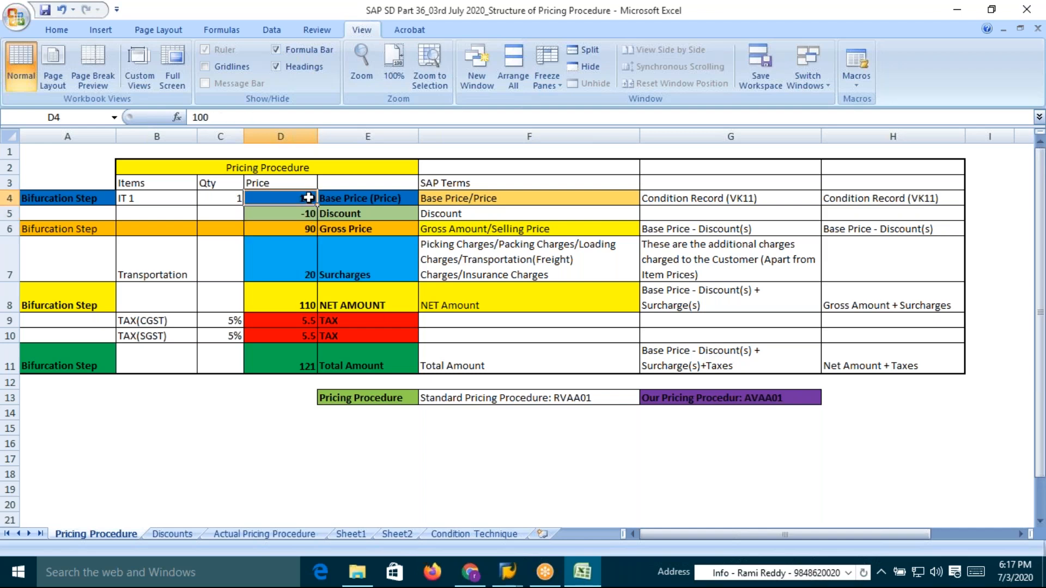
left_click(340, 229)
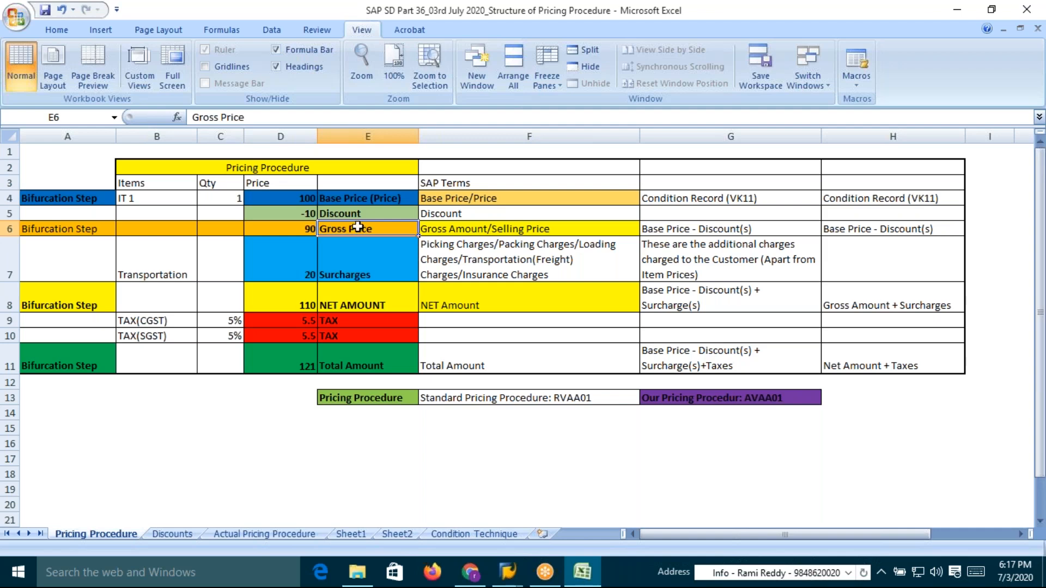
left_click(349, 276)
left_click(512, 271)
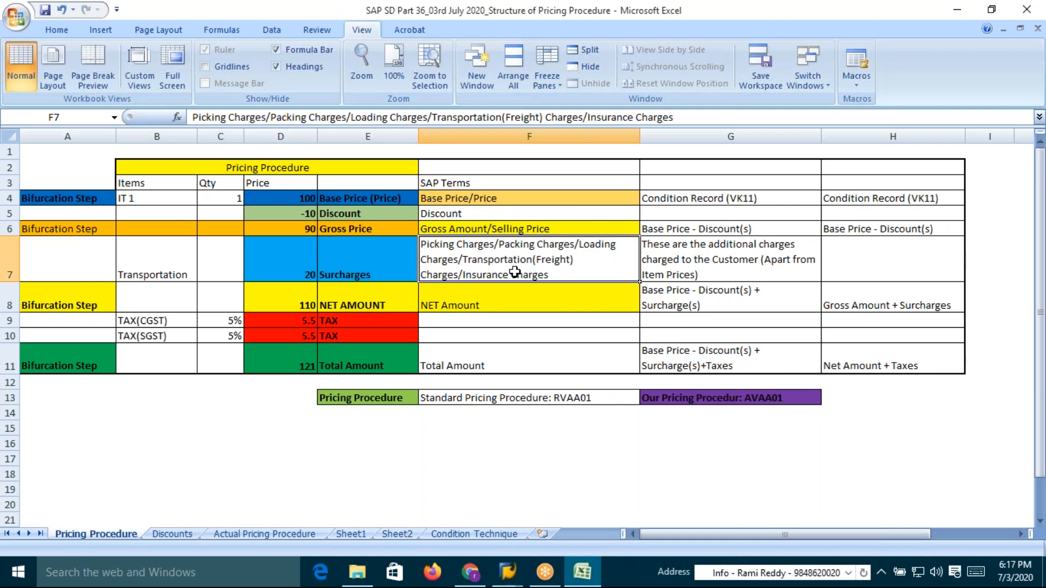
left_click(304, 271)
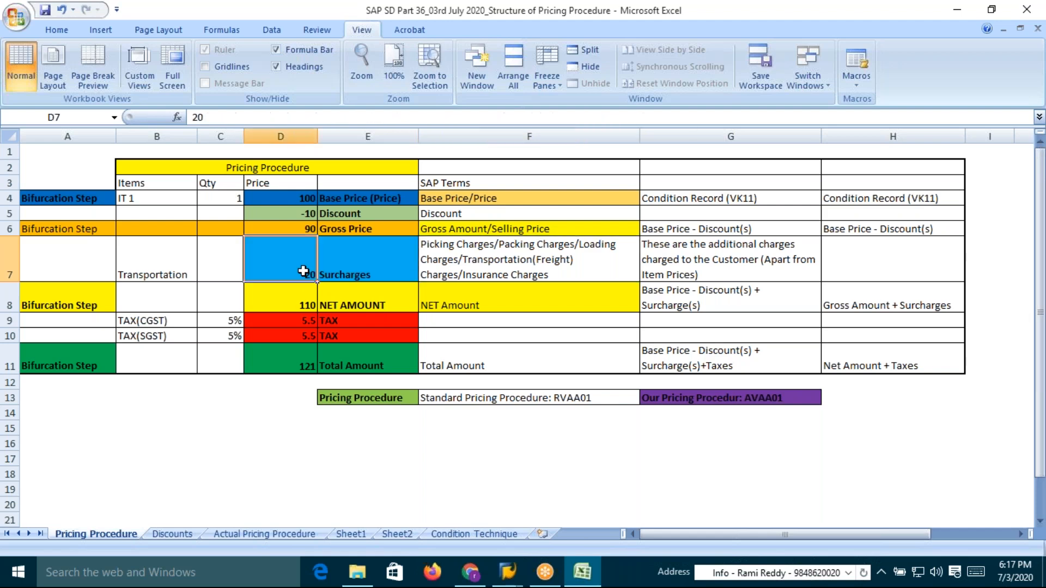
left_click(305, 228)
left_click(304, 273)
left_click(355, 306)
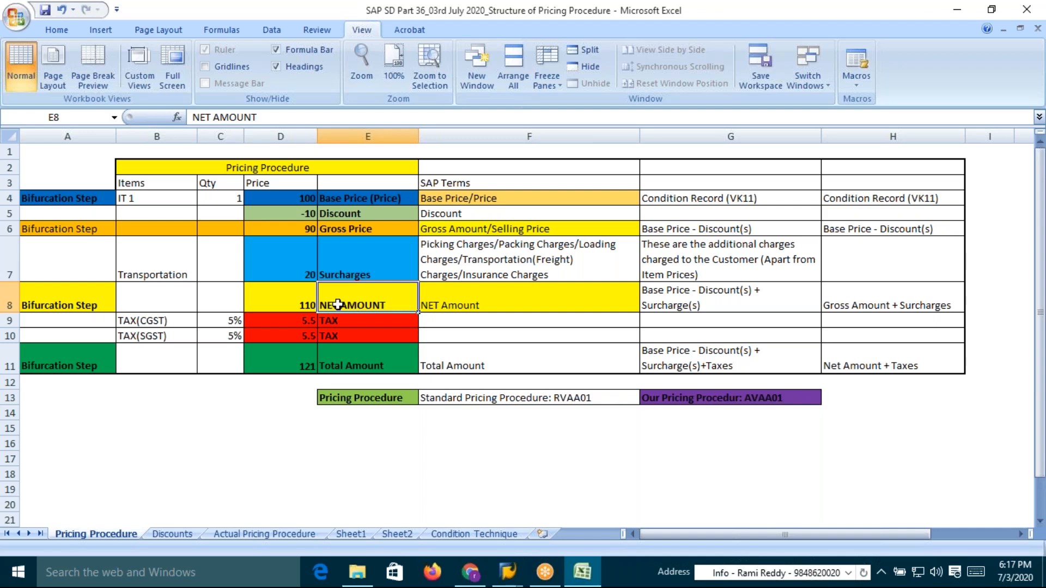
Inspect both tax amount cells, the total amount cells and the pricing procedure label row
left_click_drag(308, 321, 303, 336)
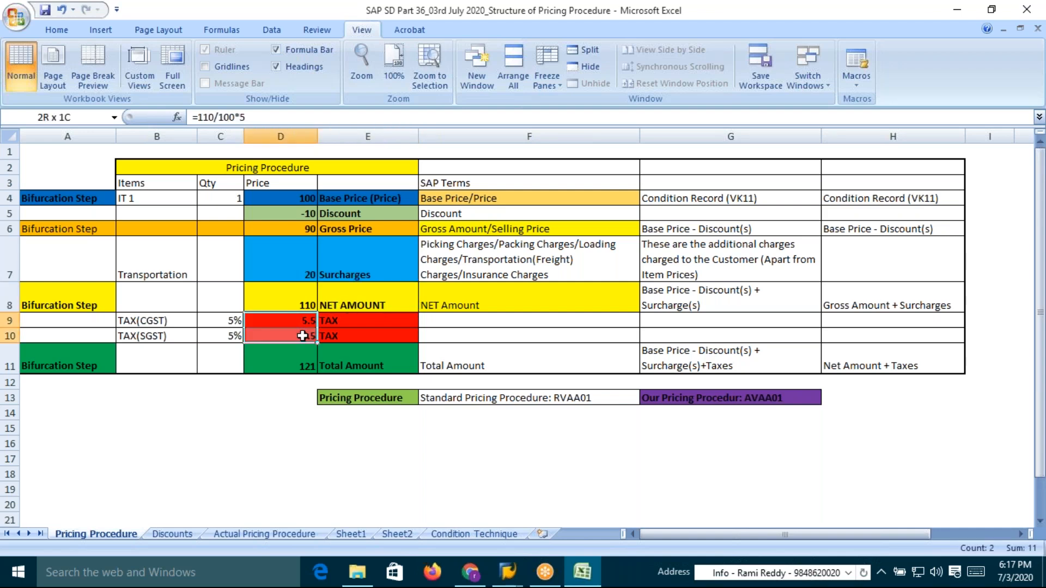
left_click(345, 368)
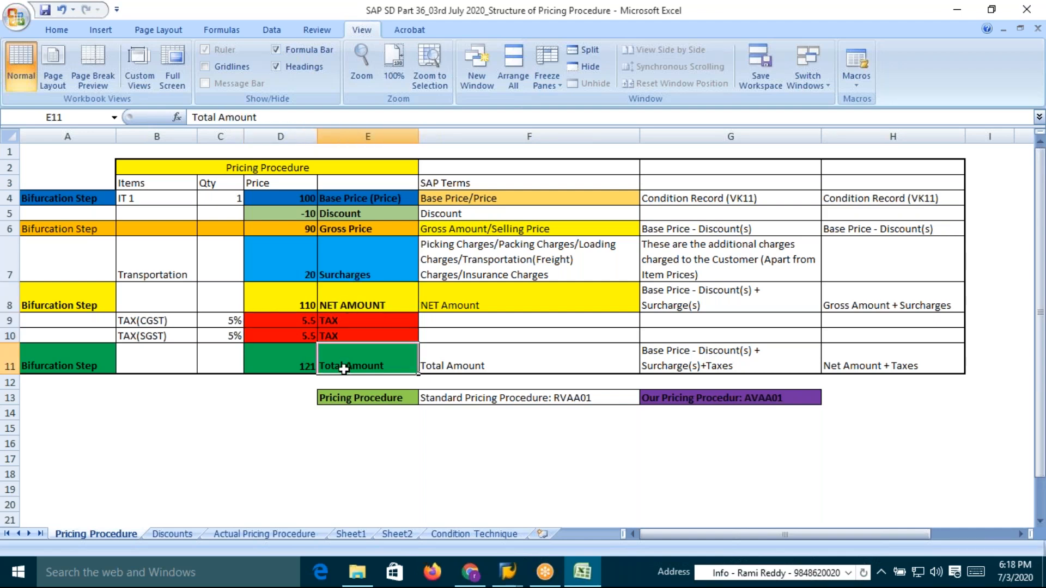
left_click(305, 368)
left_click(361, 368)
left_click(363, 399)
left_click(491, 402)
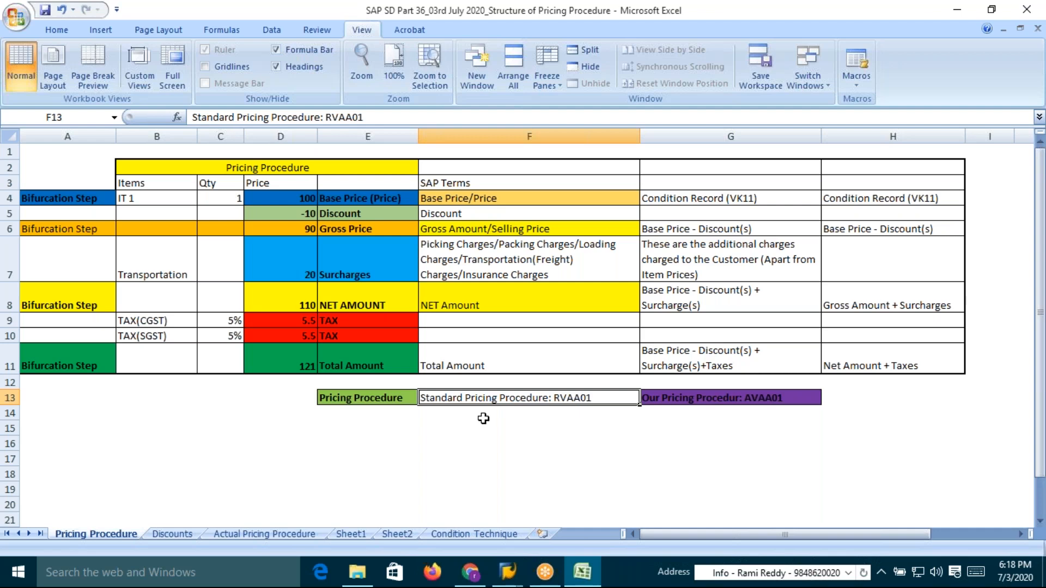
Highlight RVAA01 in the standard pricing procedure cell, then select the own AVAA01 procedure cell
double_click(600, 399)
left_click_drag(606, 398, 556, 399)
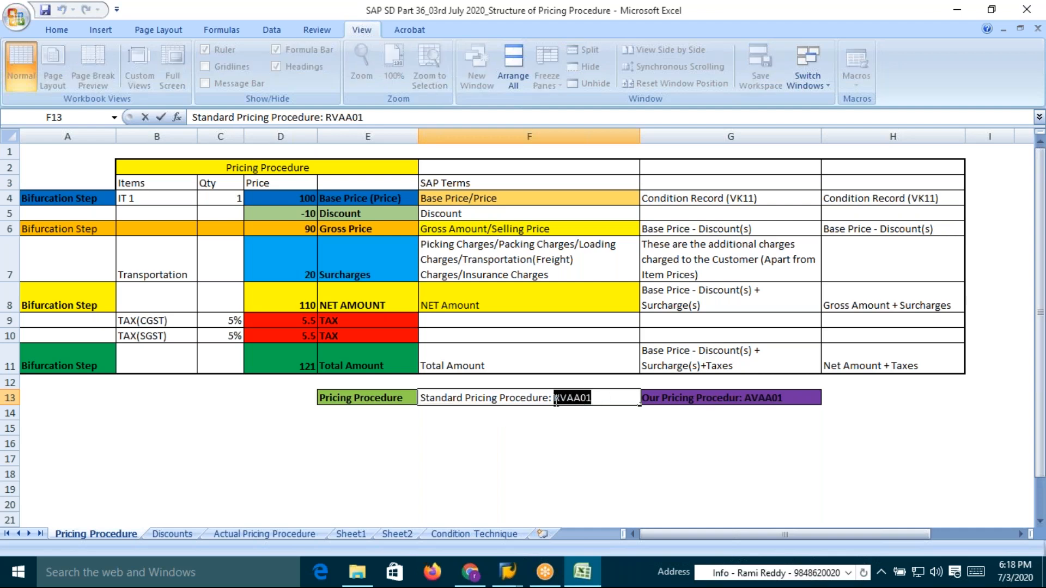
left_click(693, 458)
left_click(743, 400)
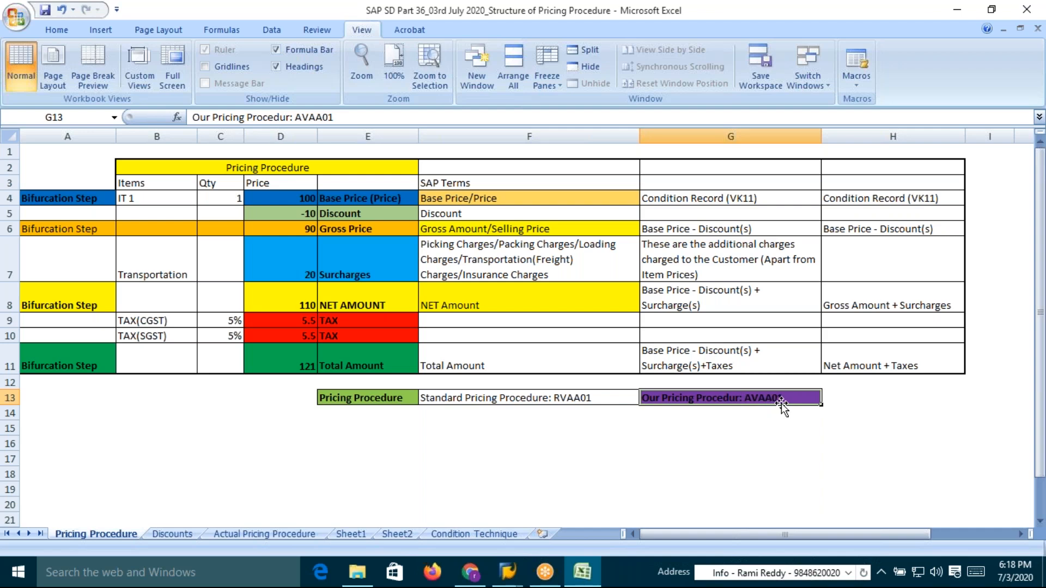
Switch to SAP, open transaction V/08 and position the procedures list on RVAA01
key("alt+Tab")
type("v")
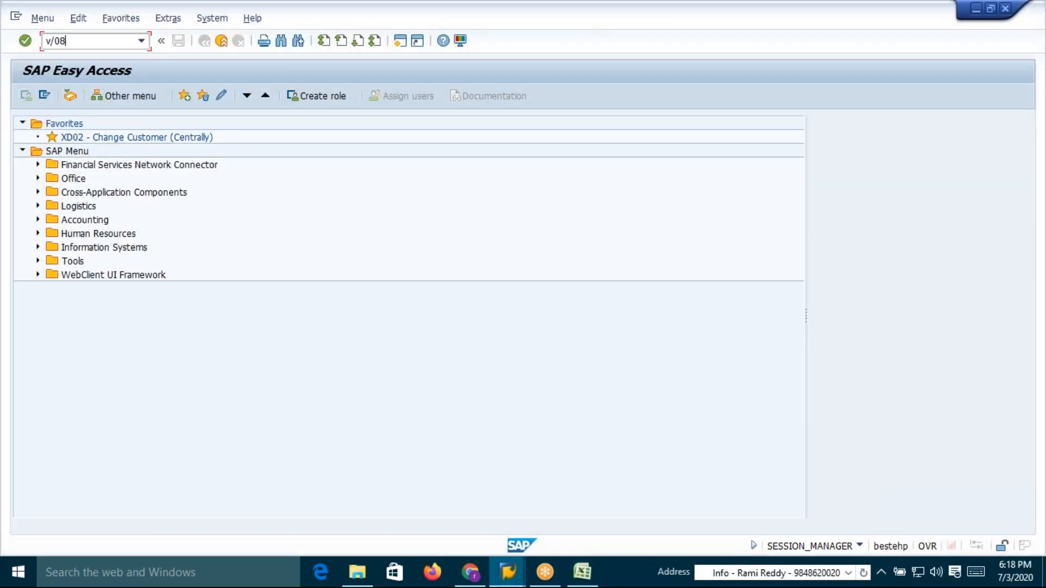
key("Return")
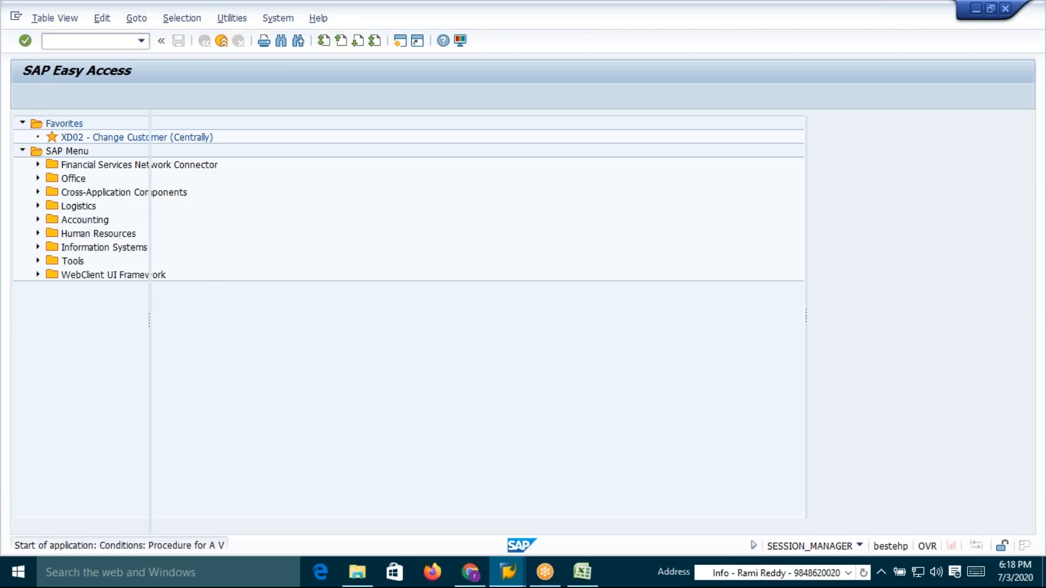
left_click(319, 506)
type("rvaa01")
key("Return")
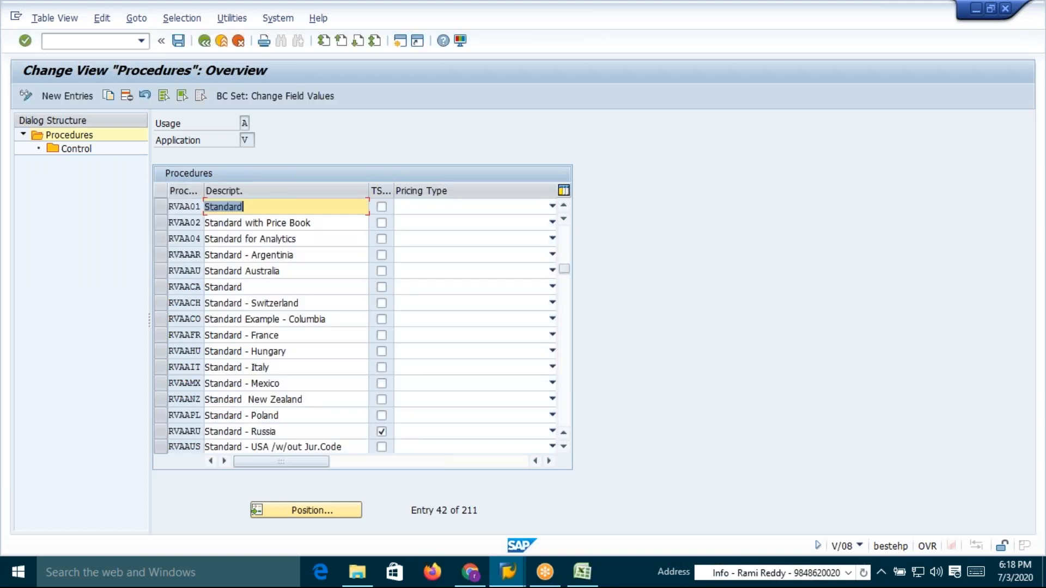
Highlight the RVAA01 Standard description, then position the procedures list on AVAA01
left_click_drag(250, 207, 206, 209)
left_click(204, 210)
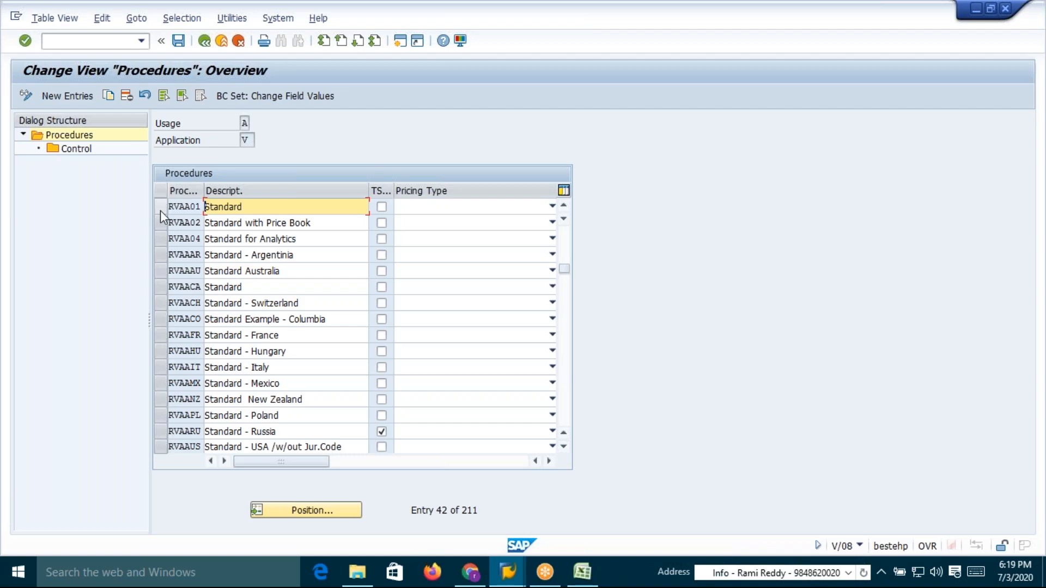
key("alt+Tab")
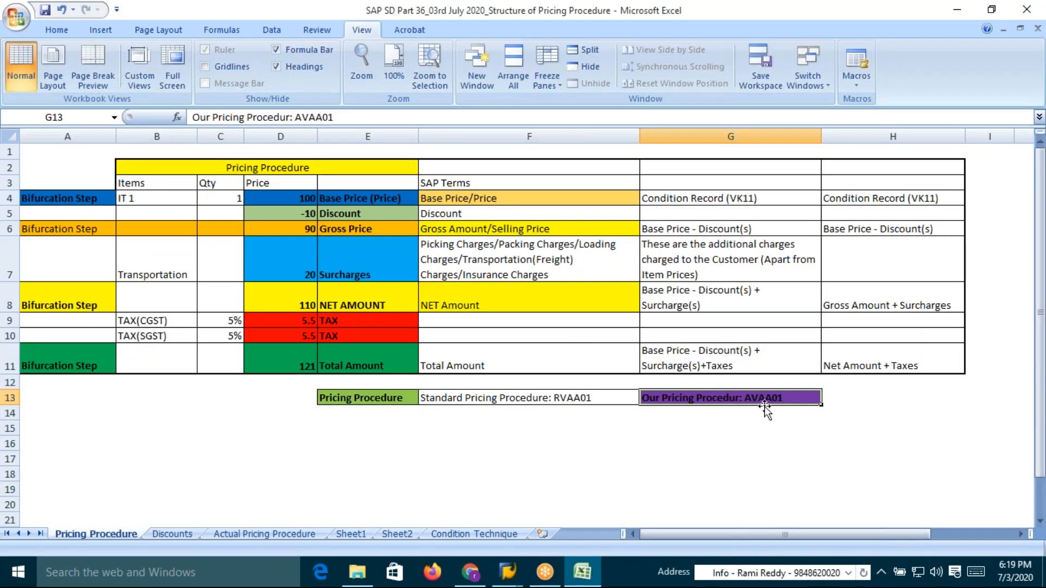
key("alt+Tab")
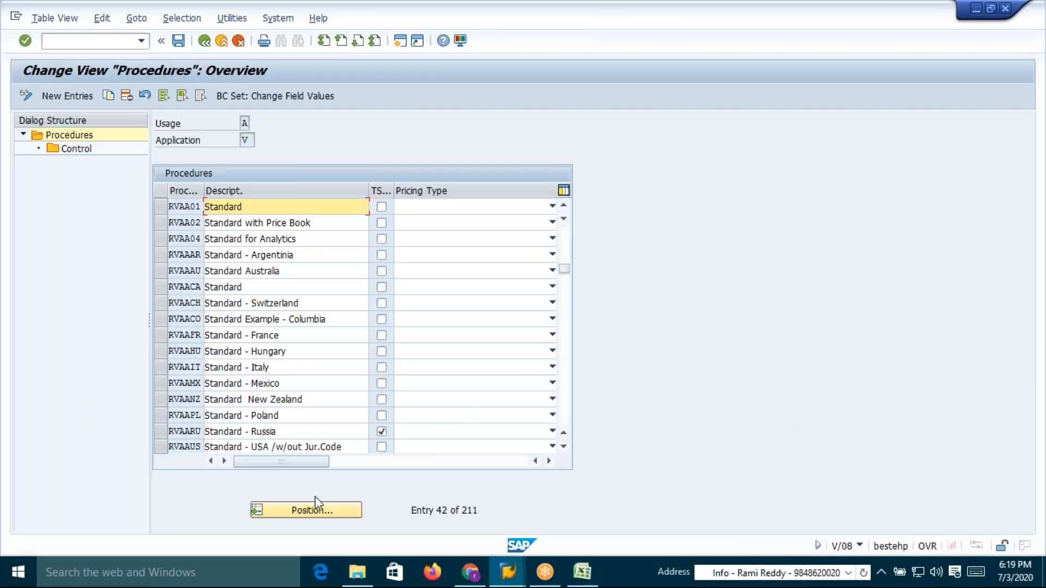
left_click(315, 507)
type("avaa01")
left_click(224, 260)
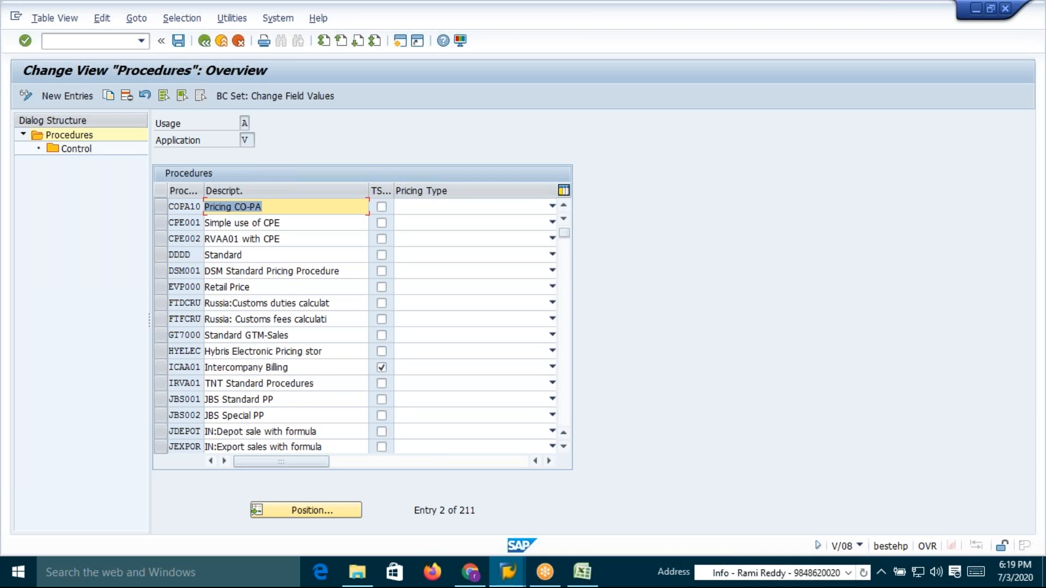
On the Condition Technique sheet, insert "(Base Price/" after "condition records" in the C2 note
key("alt+Tab")
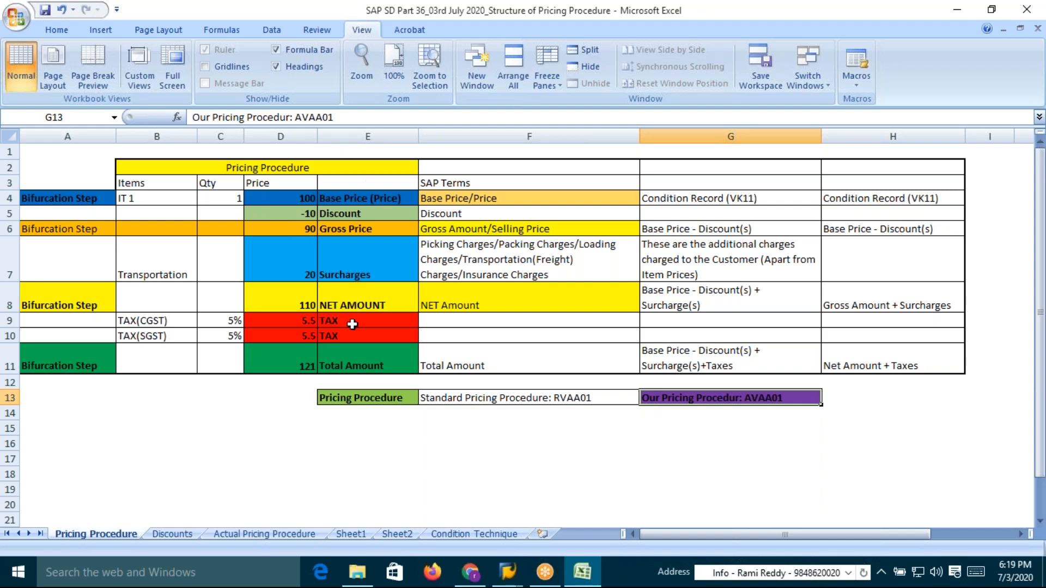
left_click(489, 535)
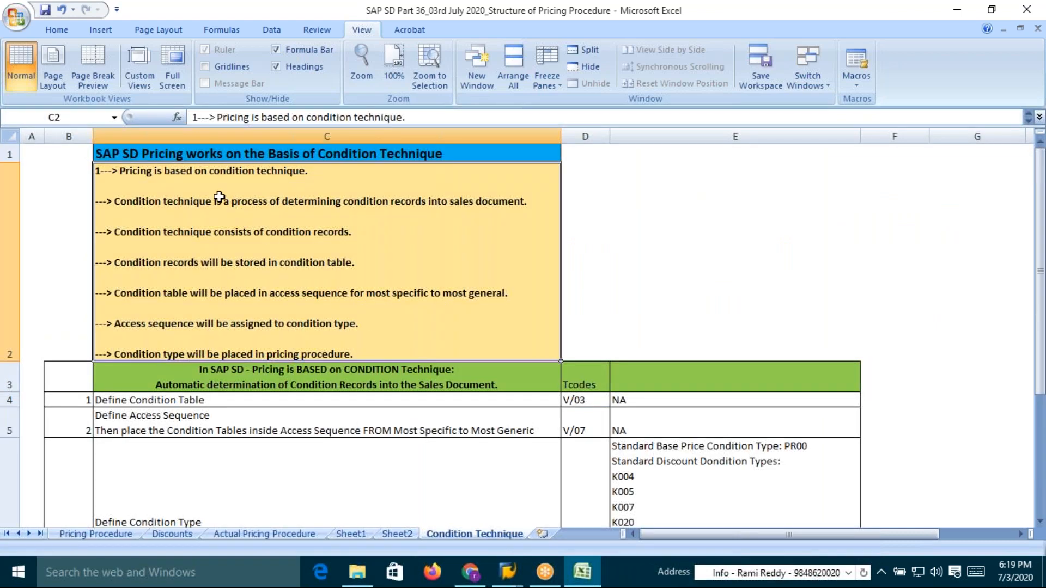
double_click(162, 203)
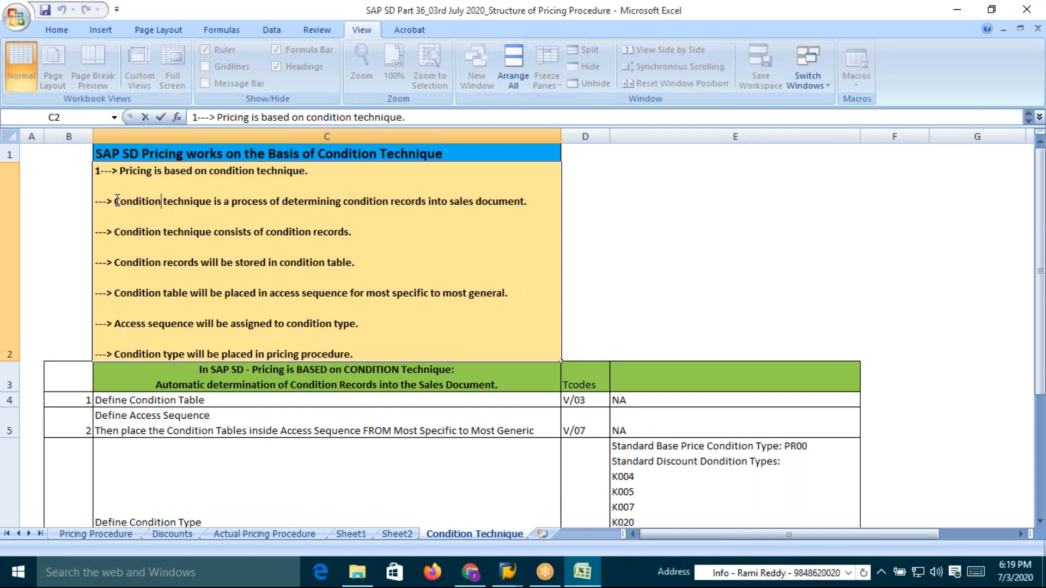
left_click_drag(215, 200, 428, 201)
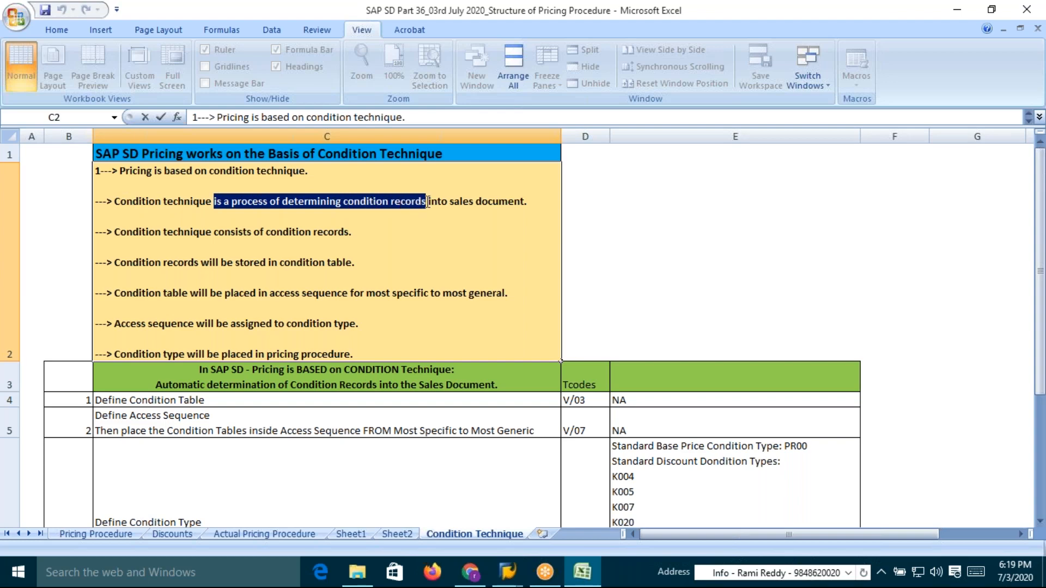
left_click(428, 210)
left_click_drag(428, 202, 343, 202)
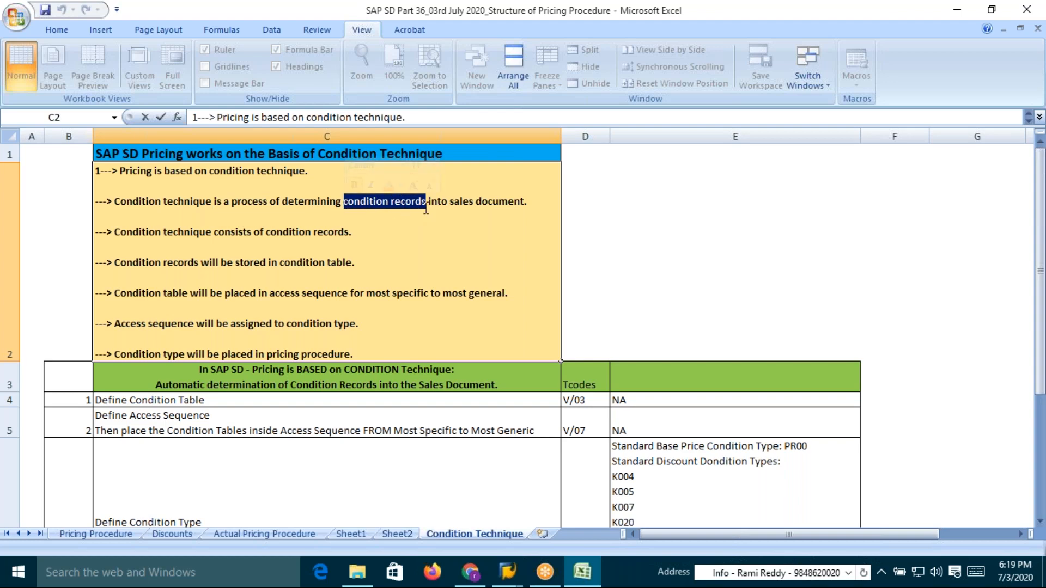
left_click_drag(469, 202, 532, 202)
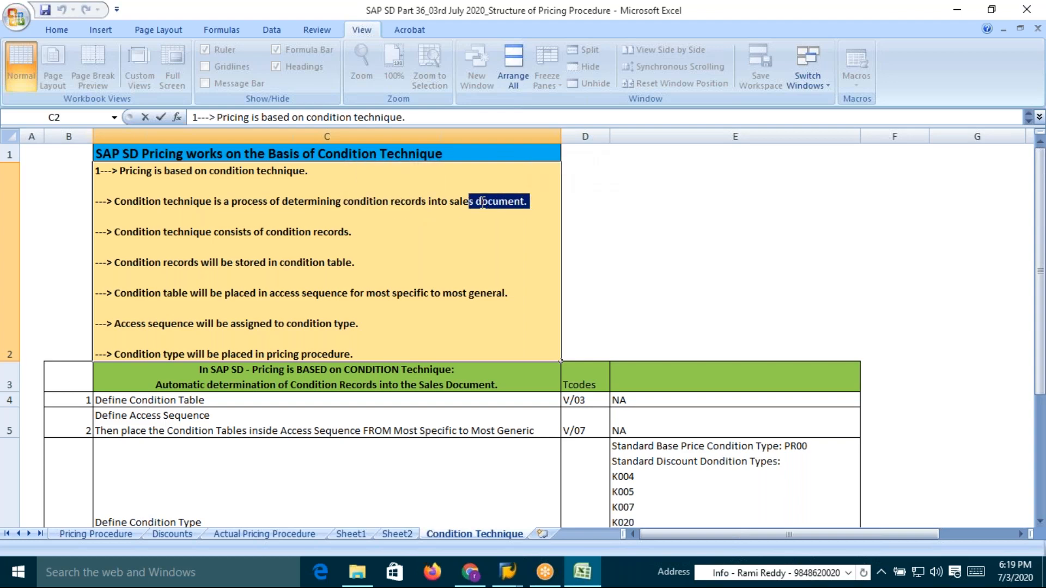
left_click(462, 211)
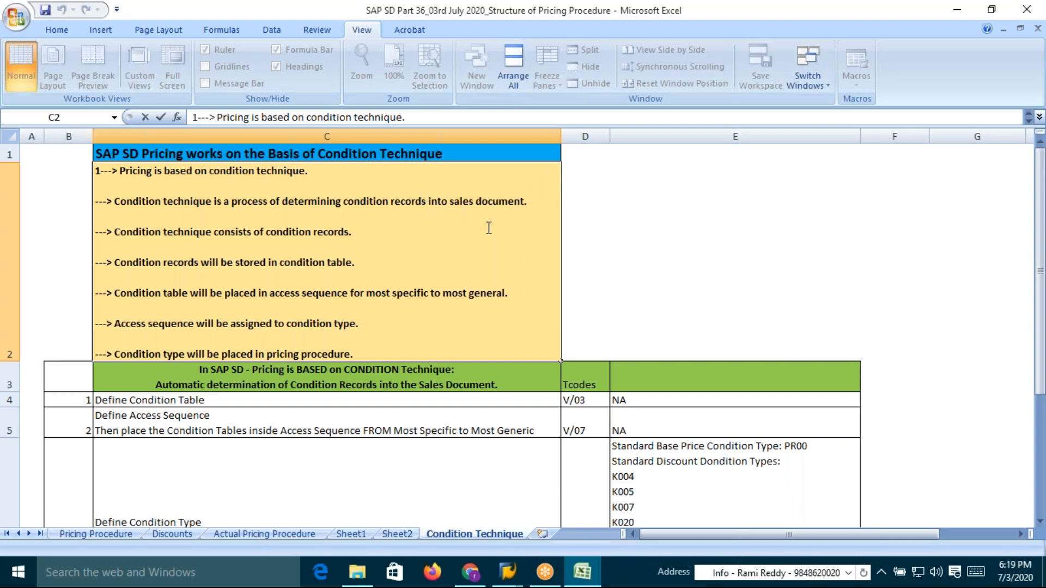
type("(Base Price ")
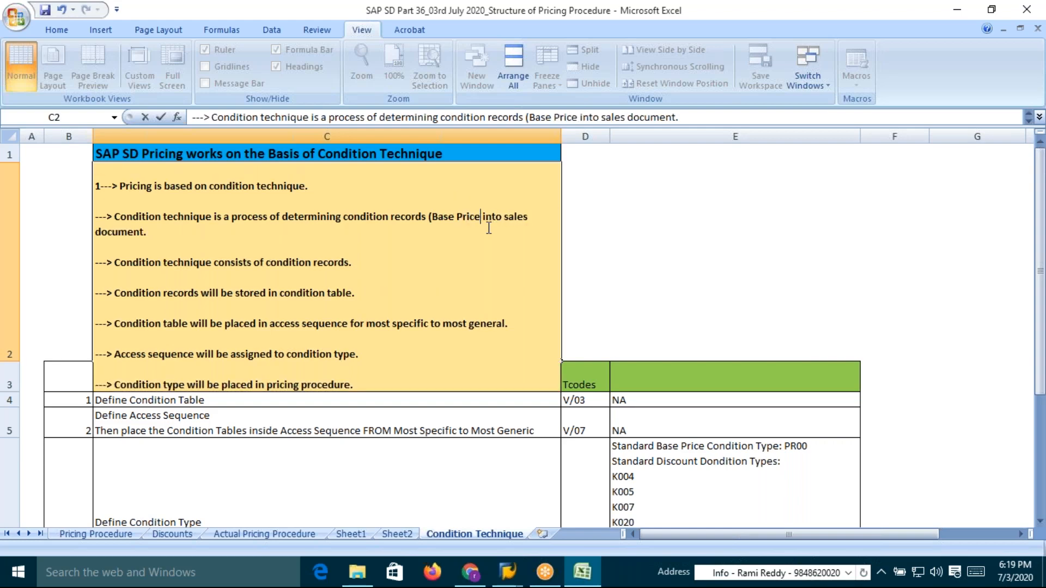
type("/")
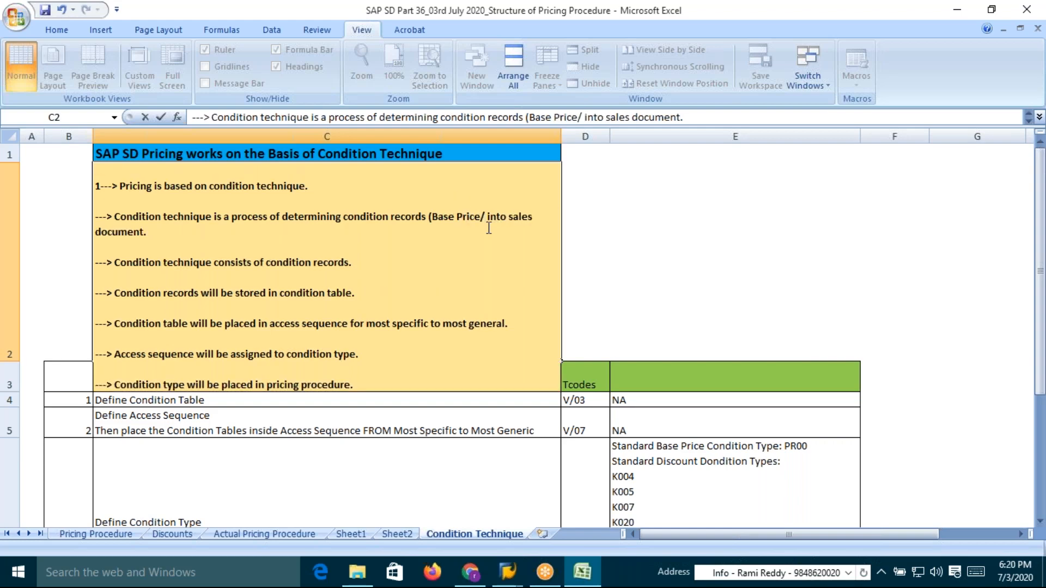
Compare the base price cells on the Pricing Procedure sheet with the SAP procedures list, then return to Condition Technique
key("alt+Tab")
left_click(103, 533)
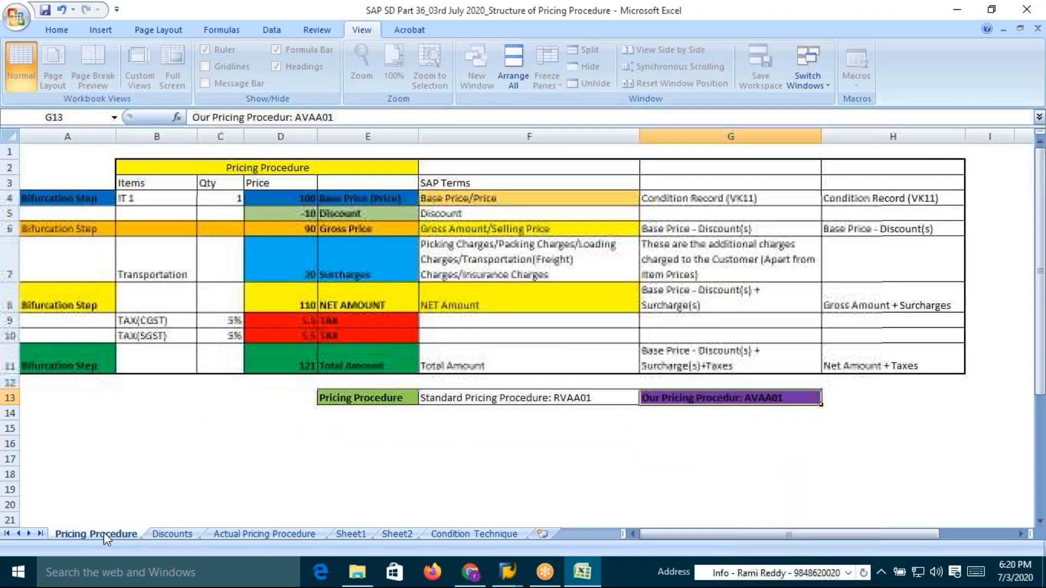
left_click(341, 200)
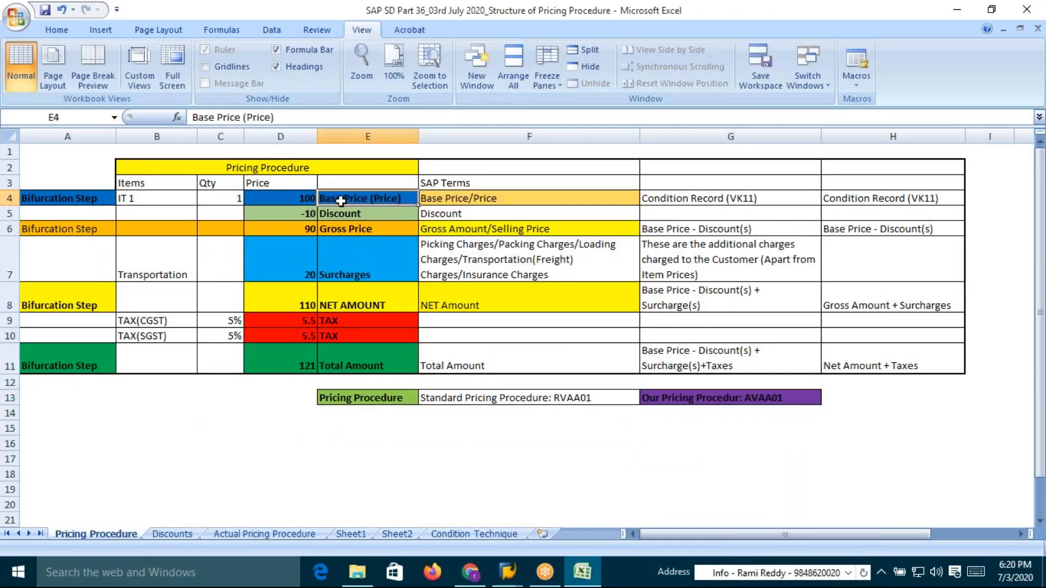
left_click(302, 202)
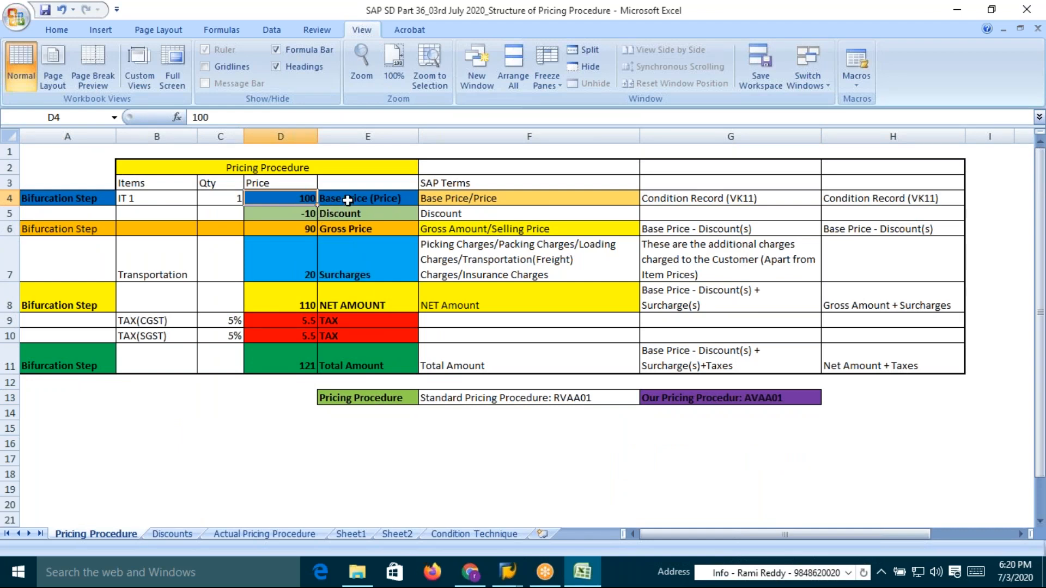
left_click(348, 202)
key("alt+Tab")
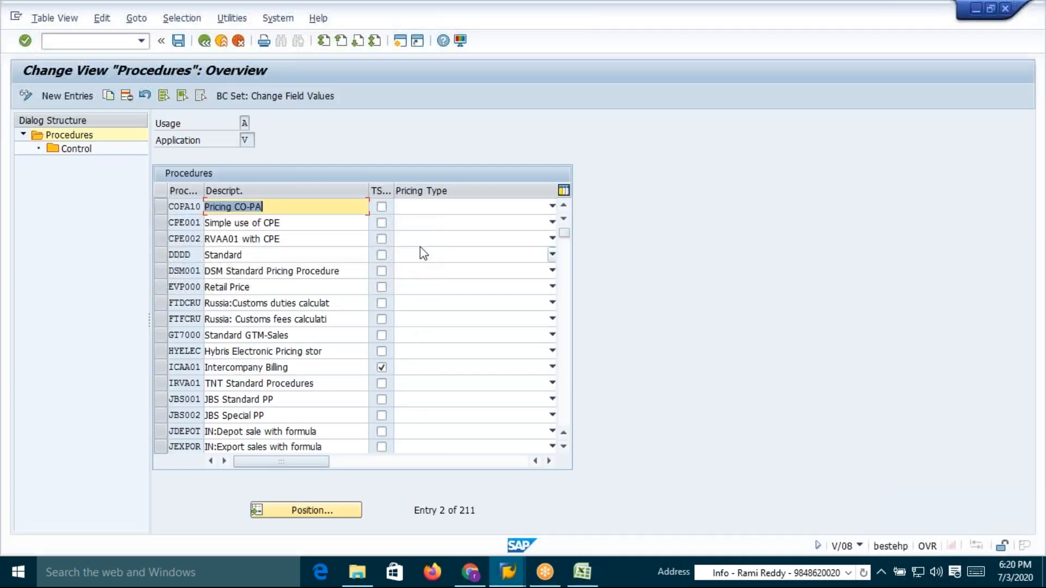
key("alt+Tab")
left_click(507, 534)
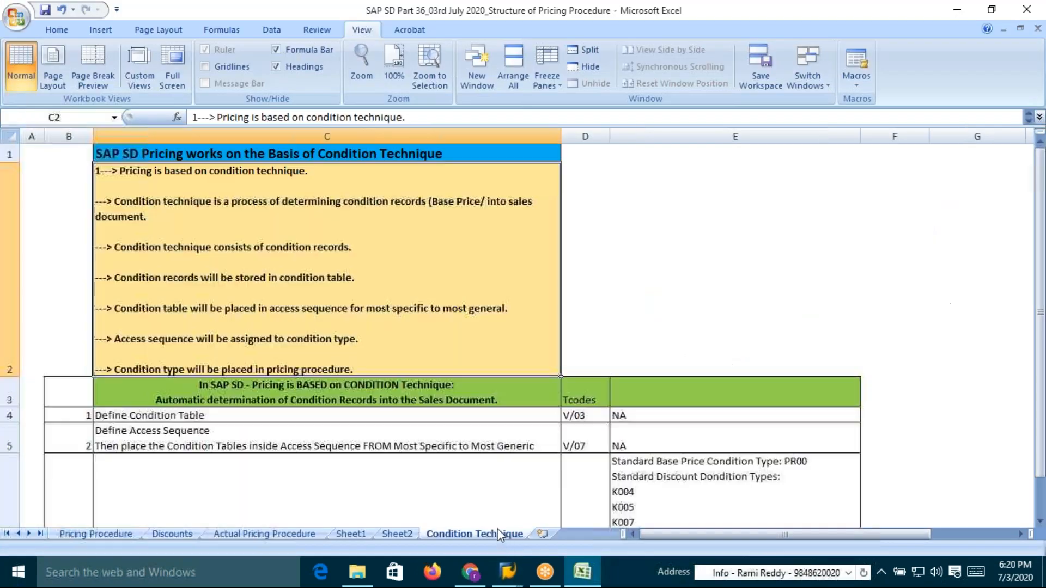
Extend the C2 note to read "(Base Price/Discount/Surcharge/Taxes etc.,)" before "into sales document"
double_click(481, 203)
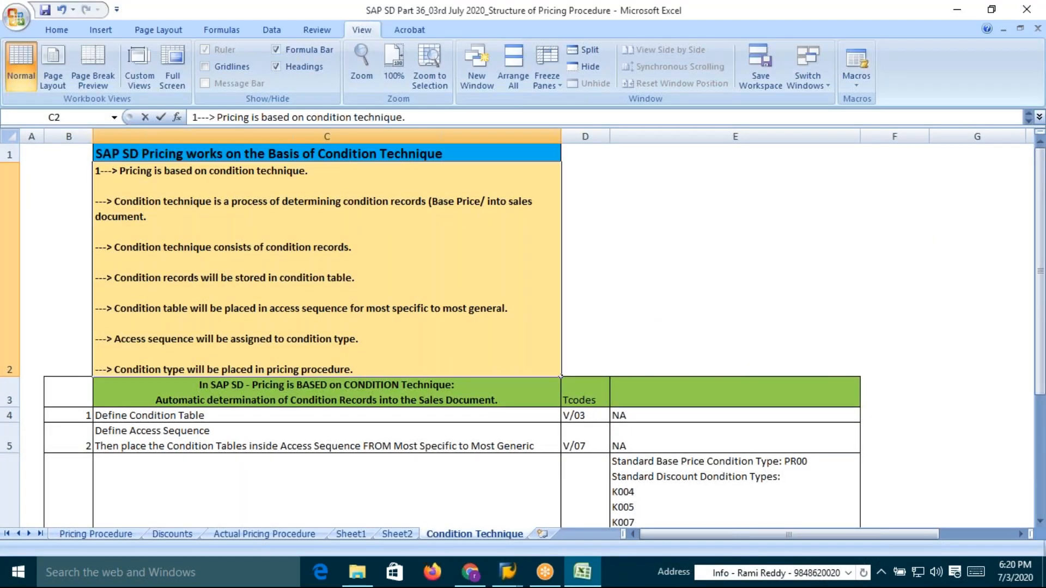
type("Discount")
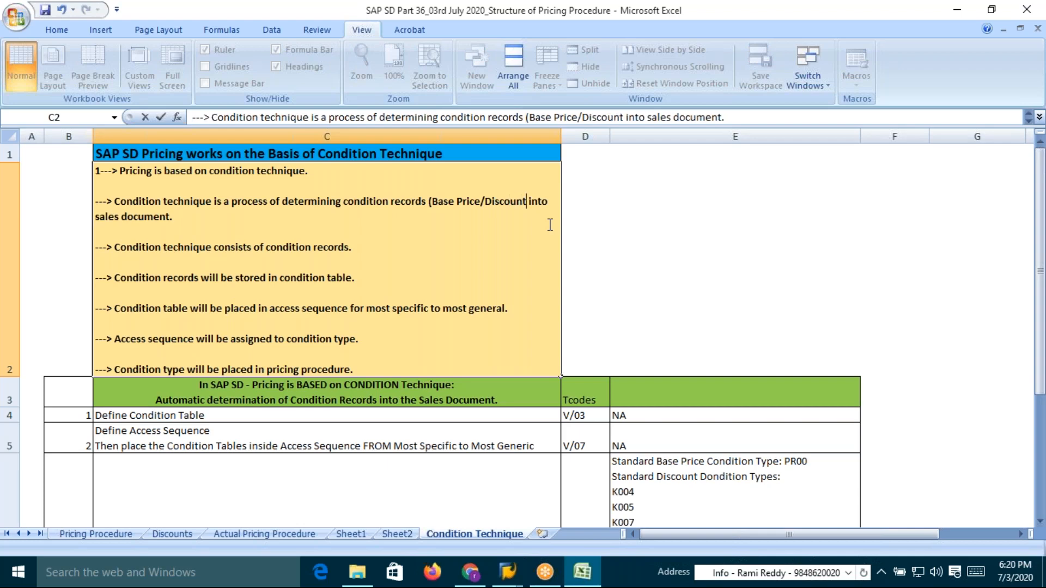
type("/Surc")
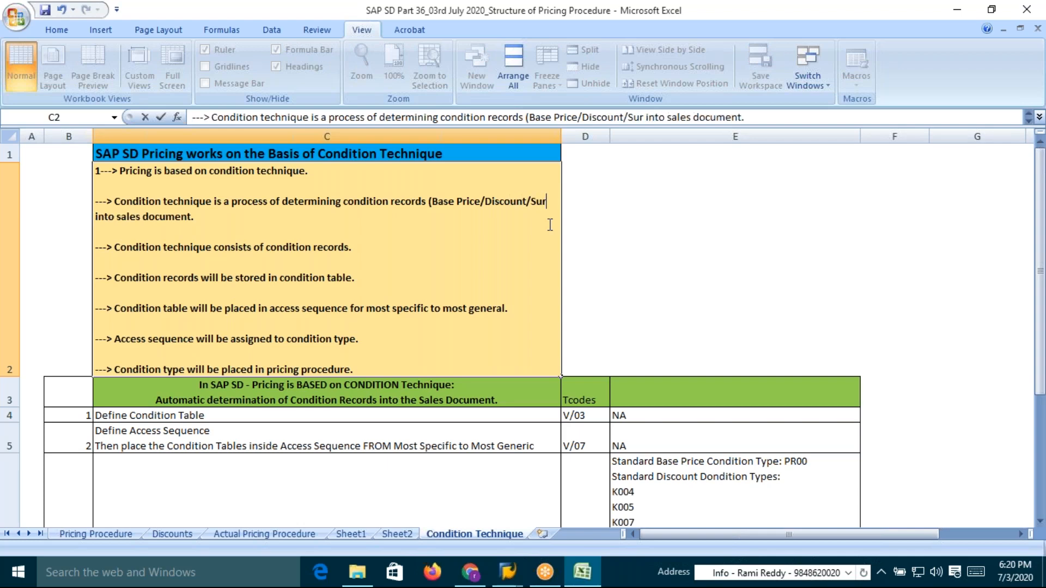
type("harge")
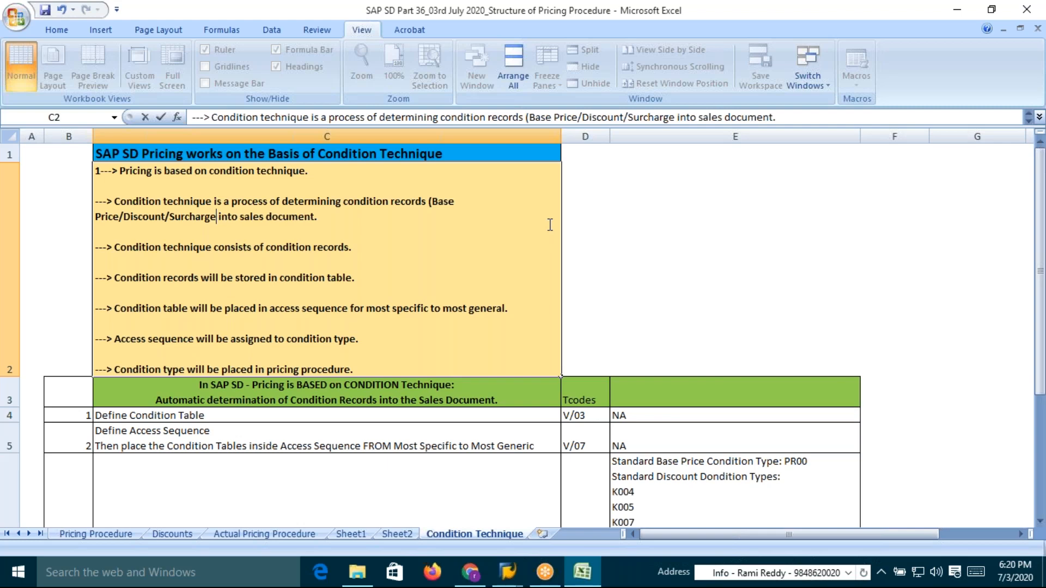
type("/")
type("Taxes")
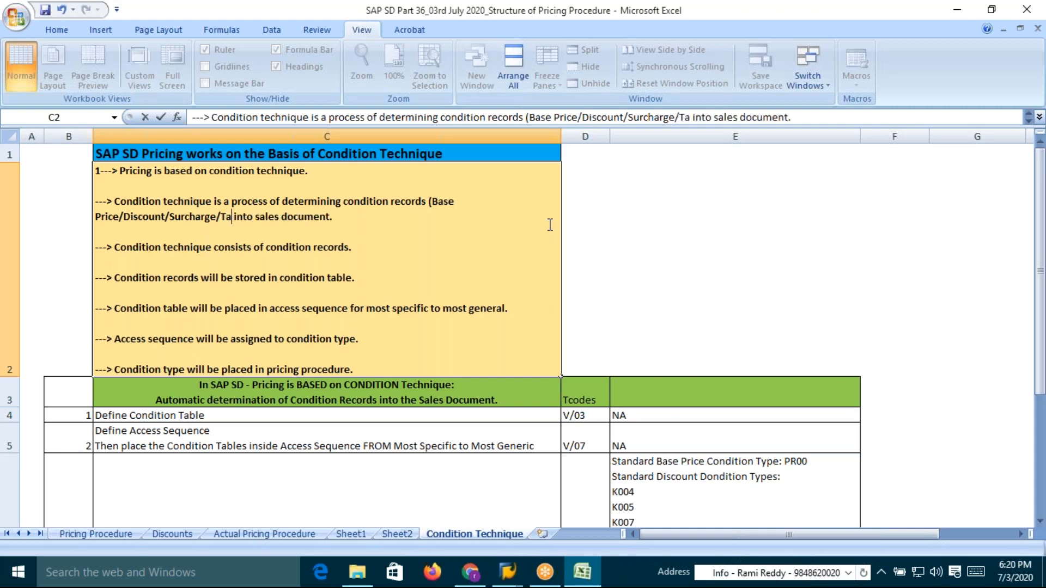
type(")")
key("Left")
type("etc")
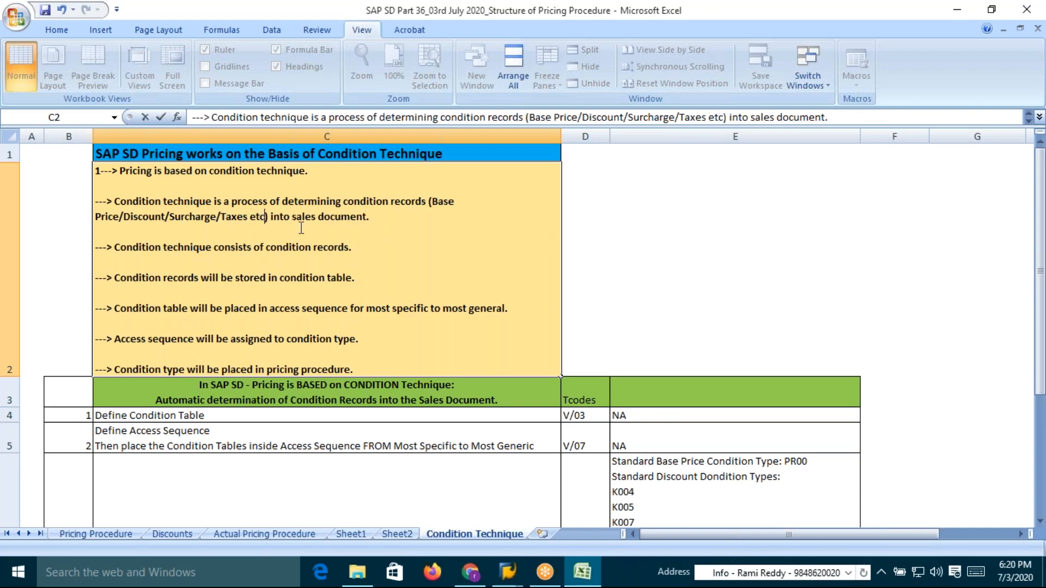
type(".,")
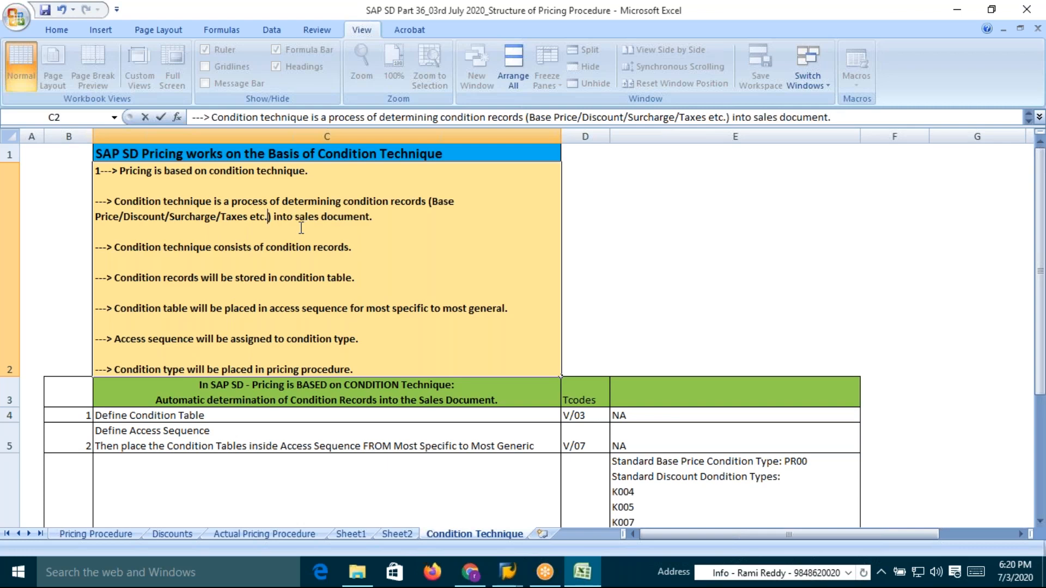
left_click(398, 221)
key("Return")
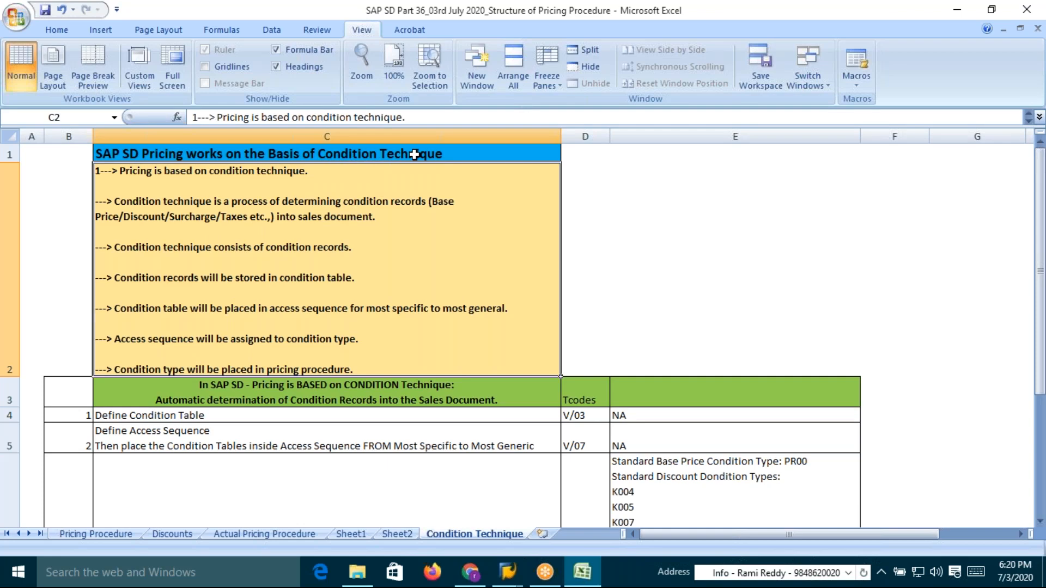
Return to the Pricing Procedure sheet
key("alt+Tab")
key("Escape")
left_click(105, 533)
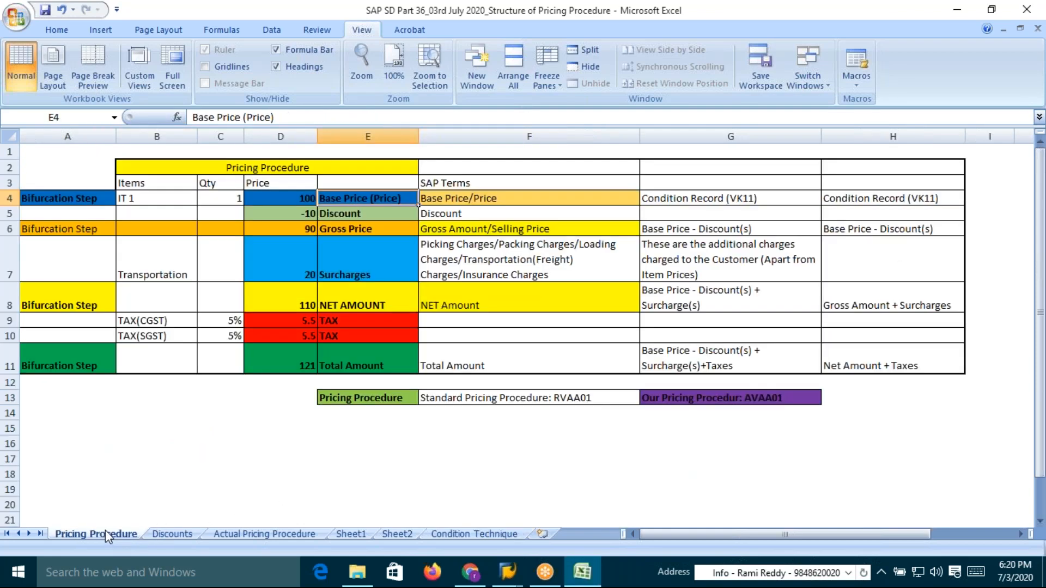
Review the Price column on the Pricing Procedure sheet from the base price down to the total amount
left_click(301, 199)
left_click(300, 216)
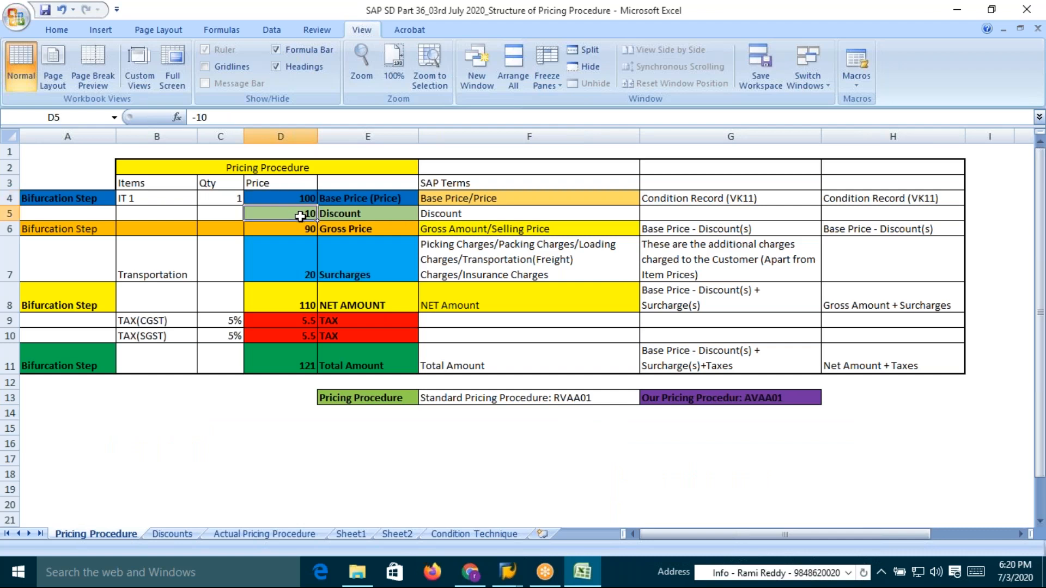
left_click(303, 230)
left_click(304, 273)
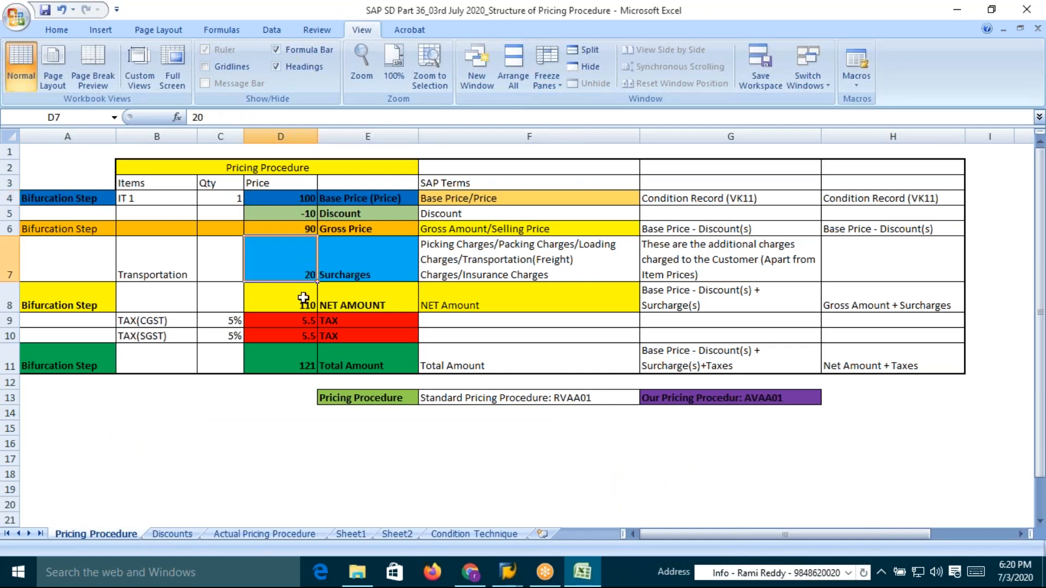
left_click(300, 308)
left_click(299, 324)
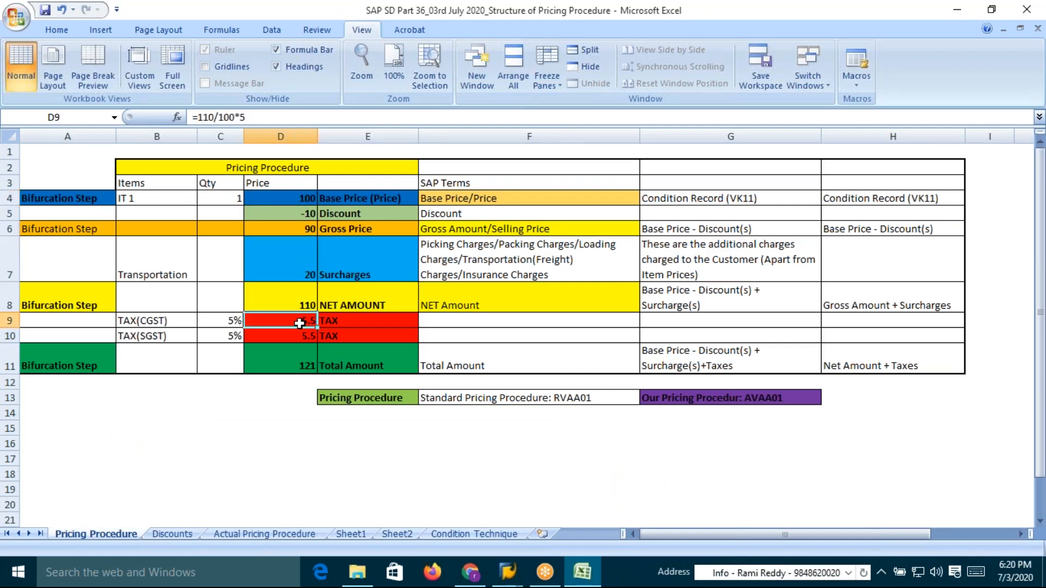
left_click(294, 336)
left_click(352, 369)
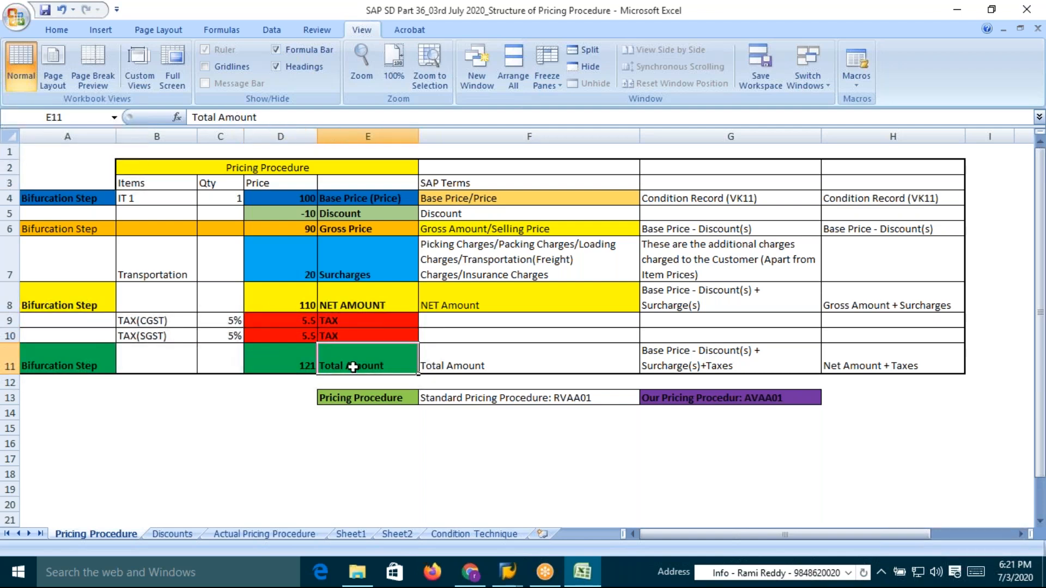
left_click_drag(297, 199, 305, 364)
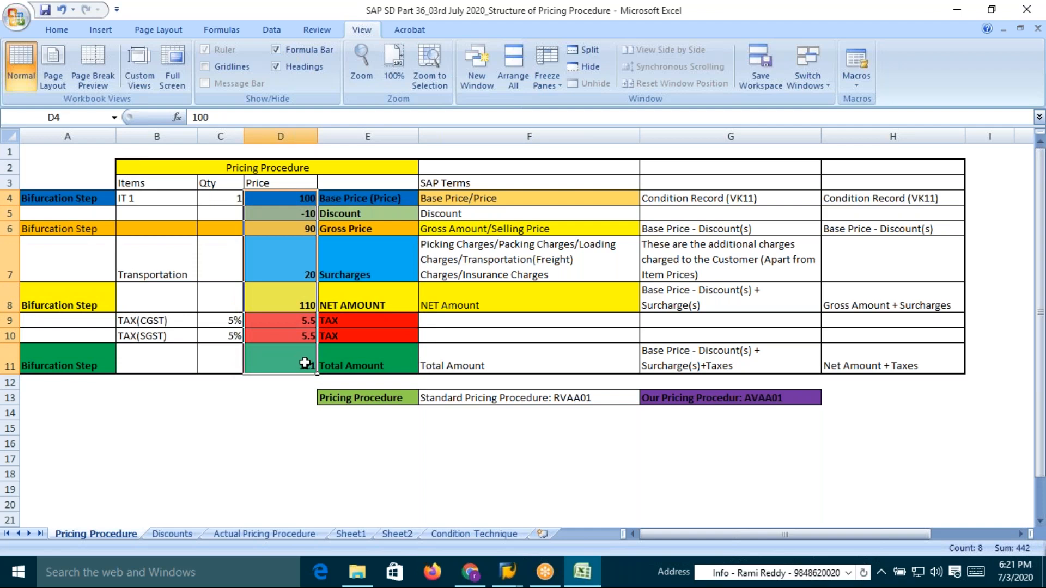
Open the Condition Technique sheet and review the C1 title and the condition records wording in the C2 note
key("alt+Tab")
key("Escape")
left_click(476, 533)
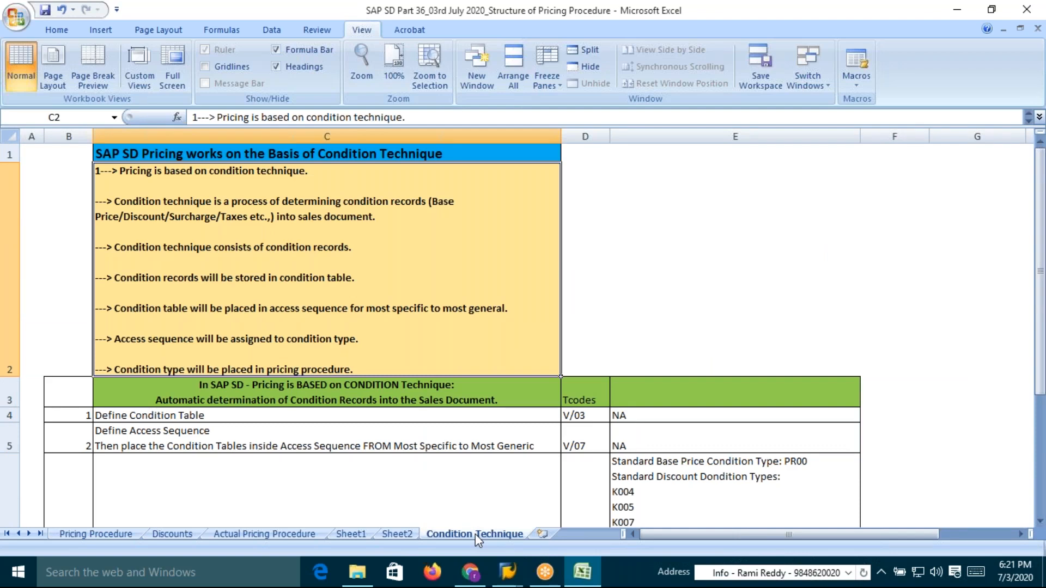
key("alt+Tab")
key("Escape")
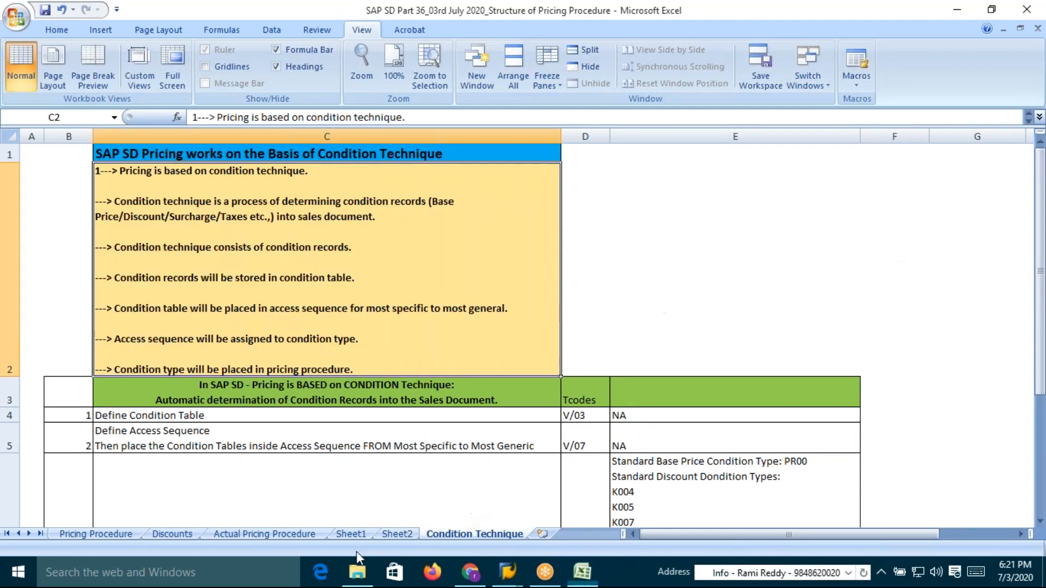
double_click(290, 203)
left_click_drag(344, 204, 428, 201)
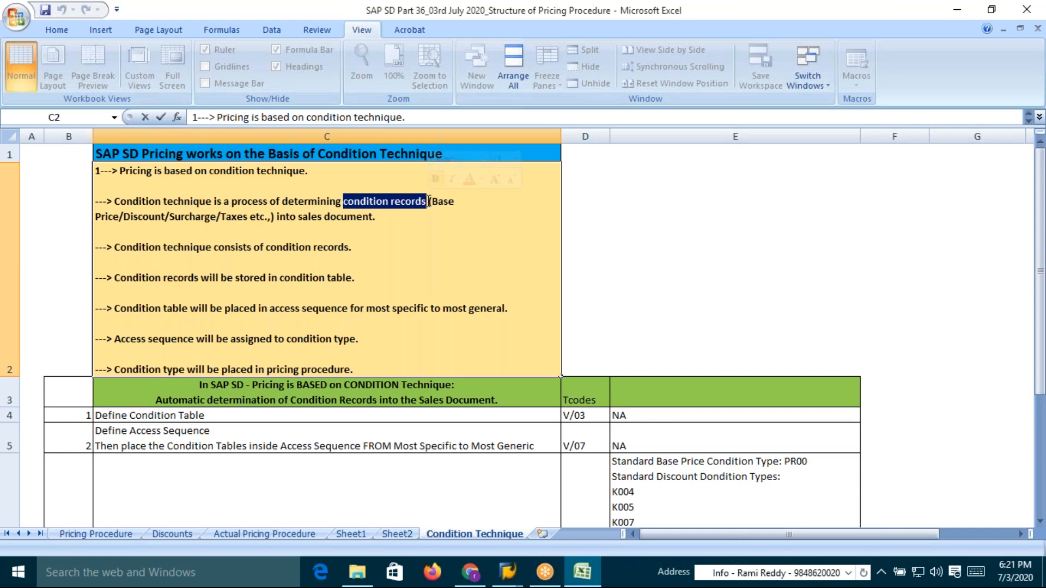
left_click(377, 242)
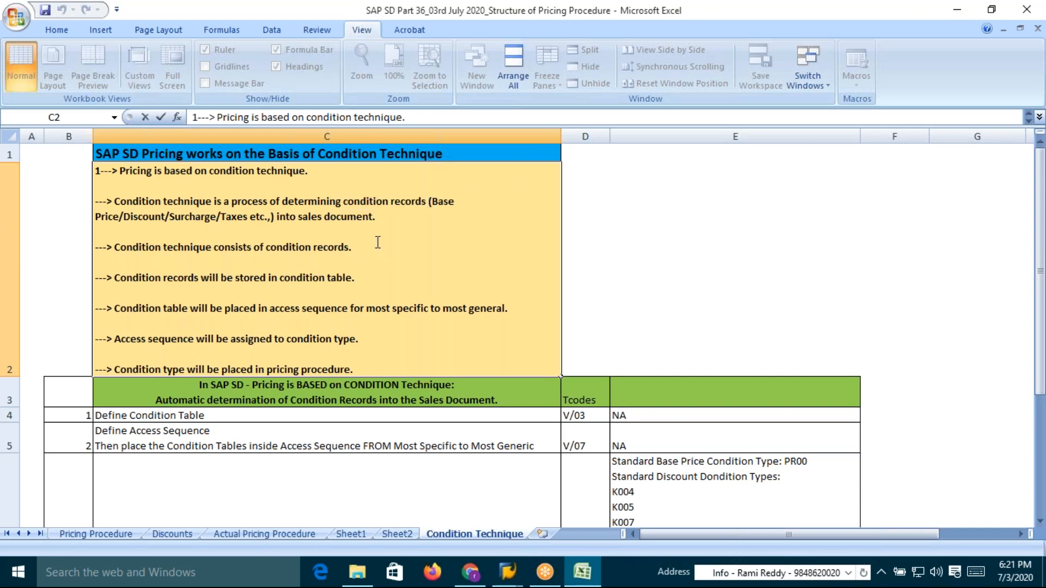
left_click(434, 153)
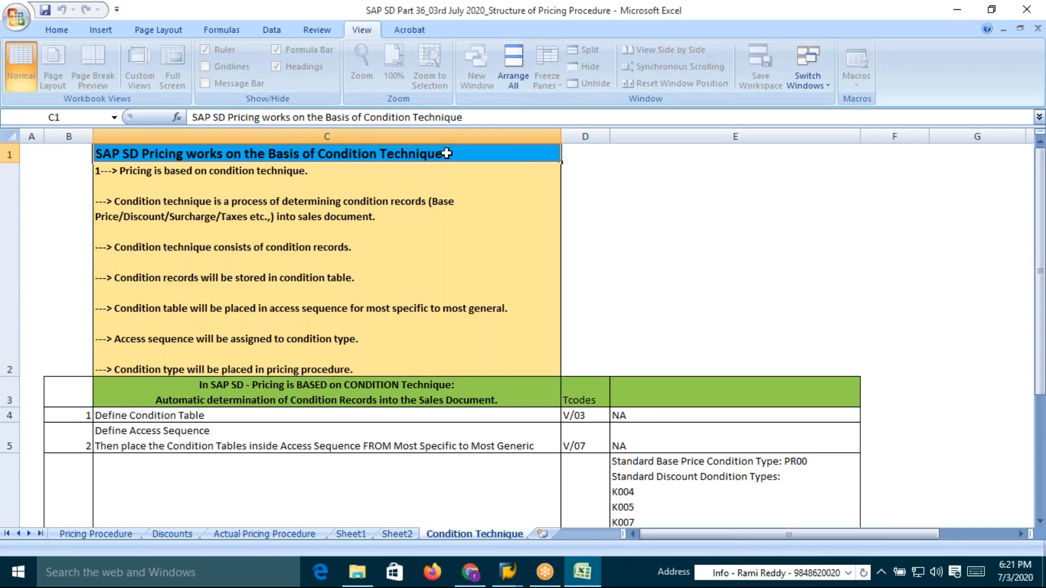
double_click(439, 154)
left_click_drag(440, 154, 319, 154)
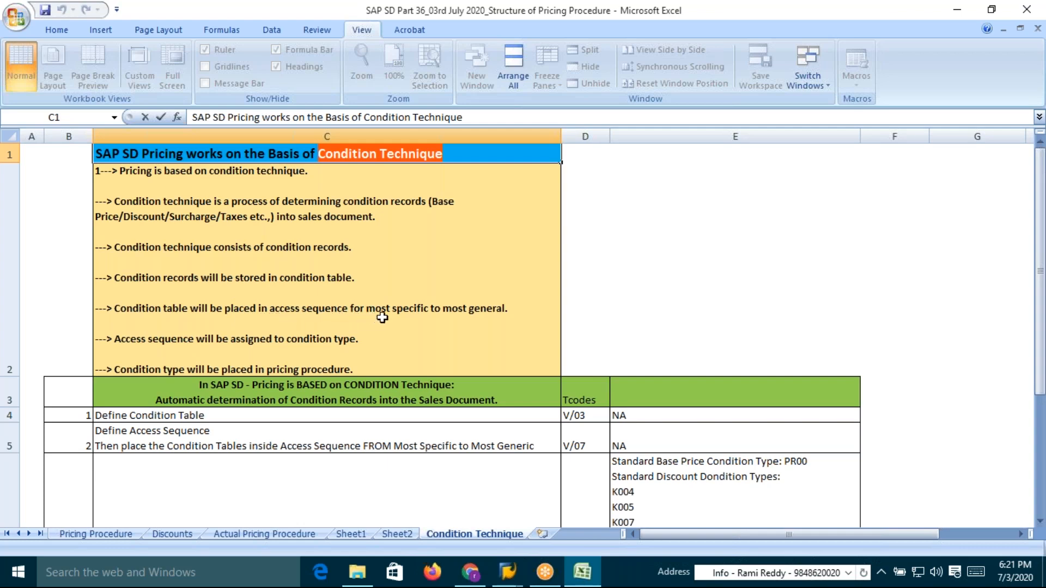
In the C2 note, change "for most specific" to "from most specific" in the access sequence line
left_click(362, 309)
double_click(362, 309)
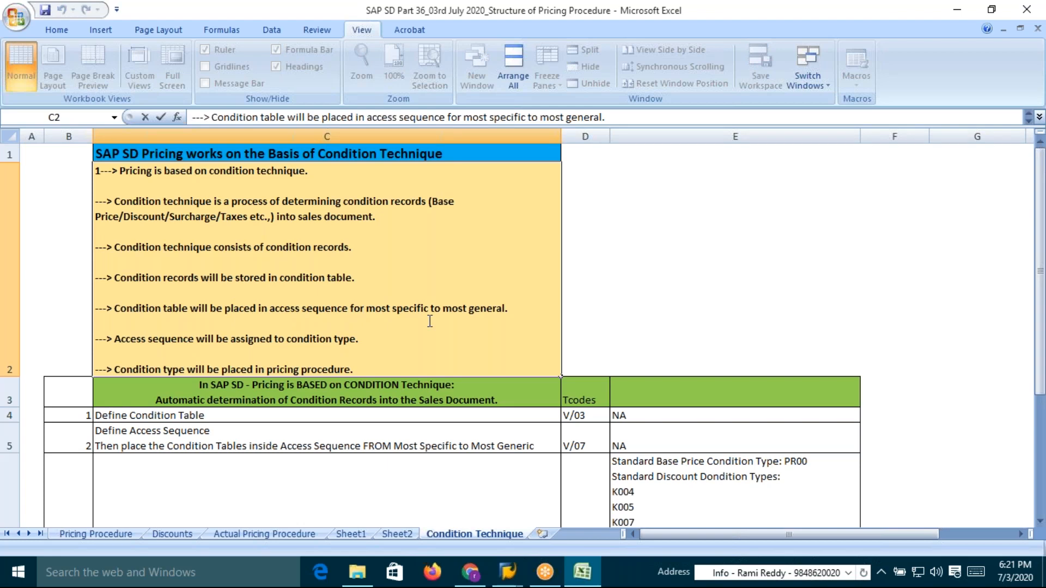
key("BackSpace")
key("BackSpace")
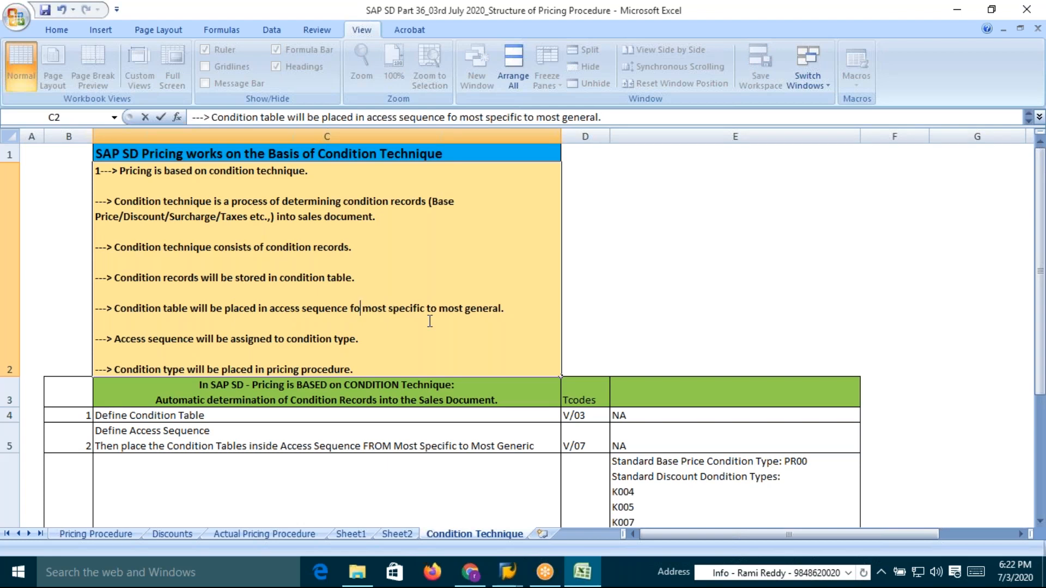
type("rom")
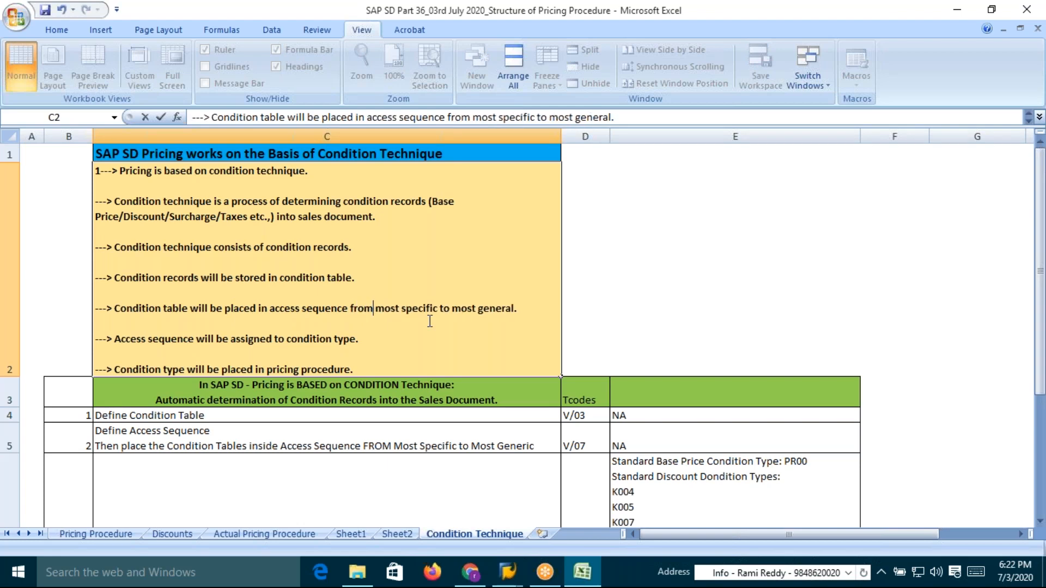
Review the access sequence and condition type lines of the C2 note, then leave the cell
left_click(529, 314)
left_click_drag(124, 339, 358, 347)
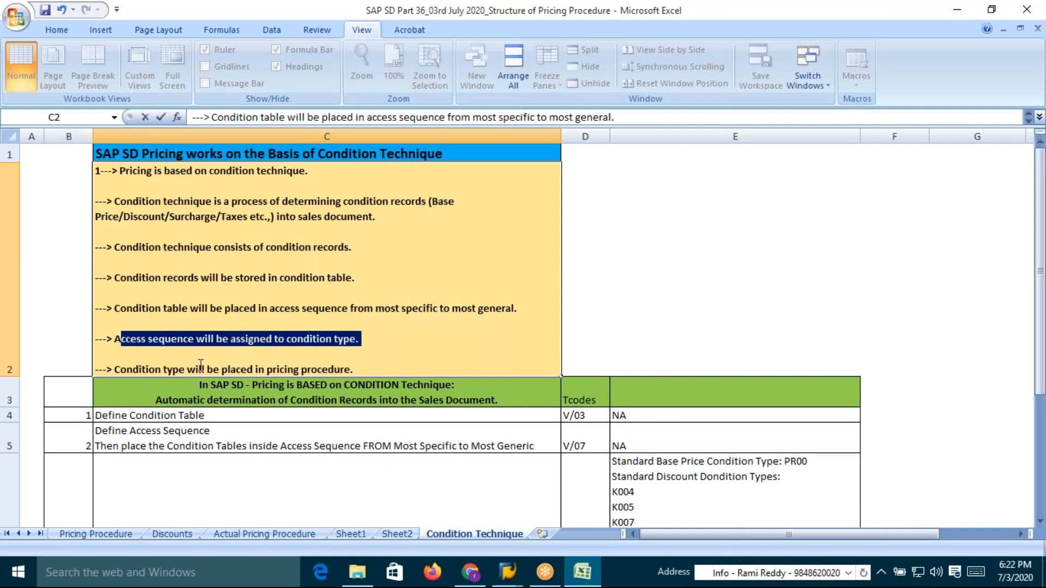
left_click_drag(133, 369, 351, 371)
left_click(359, 370)
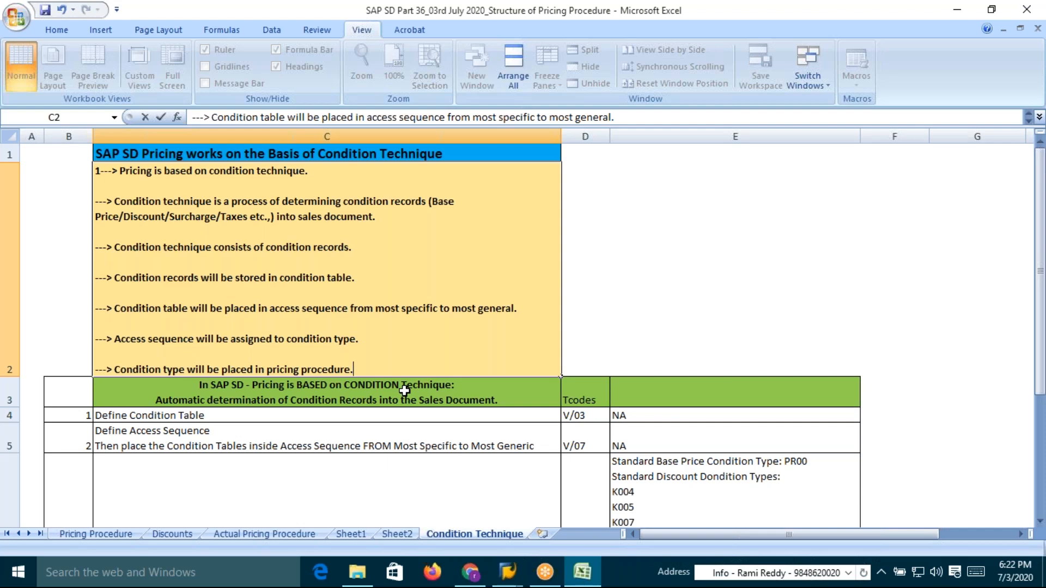
left_click_drag(362, 370, 92, 203)
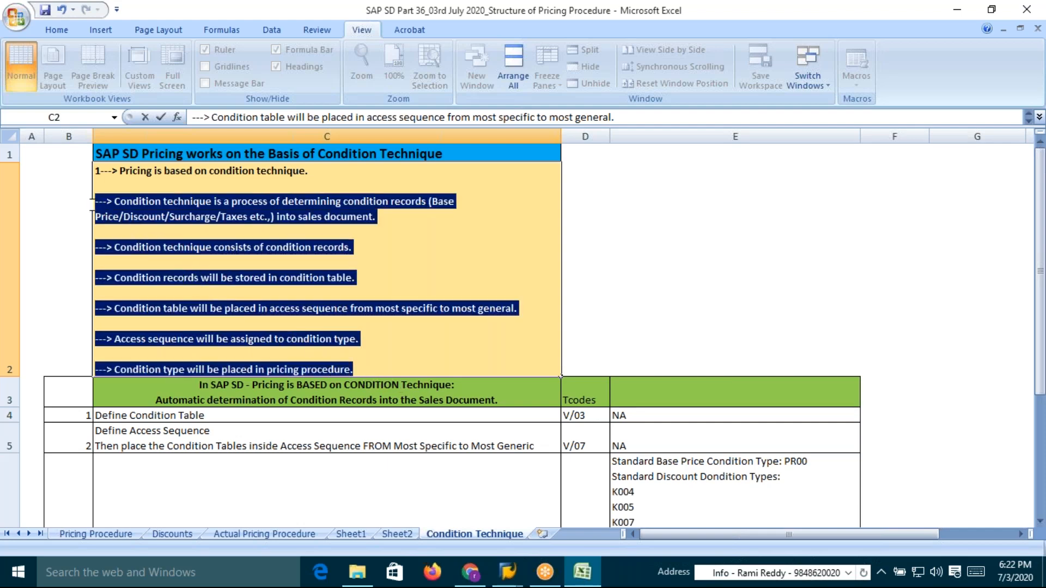
left_click(369, 373)
key("shift+Home")
left_click_drag(302, 346, 329, 260)
left_click(382, 259)
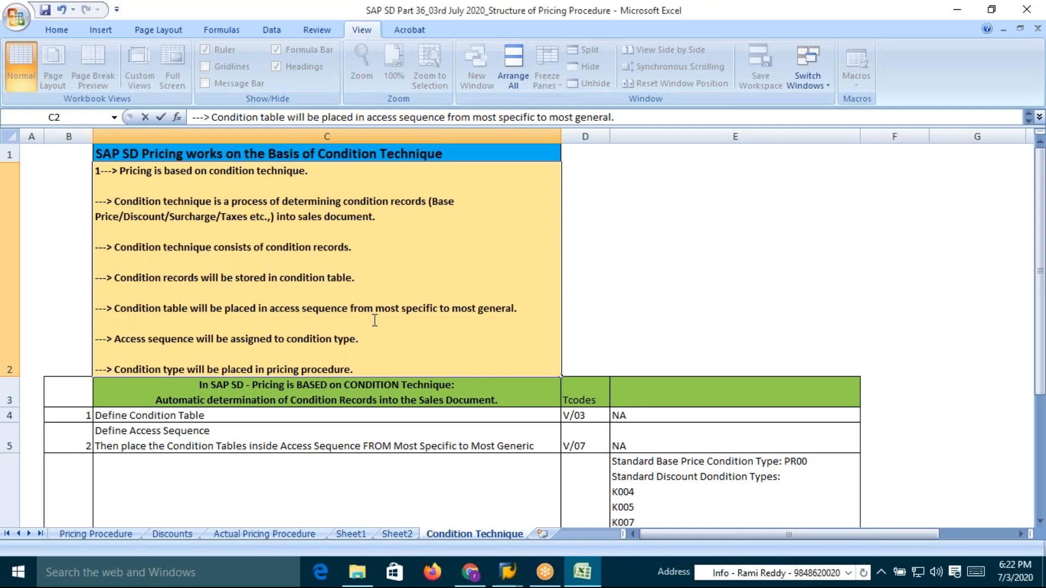
key("Escape")
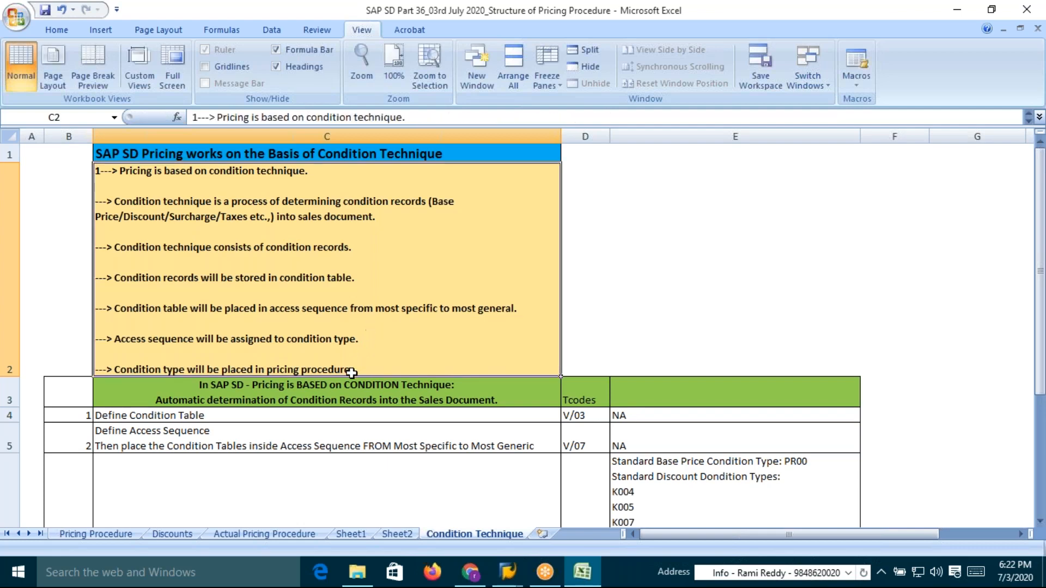
Review the condition technique steps table with its Tcodes, starting with Define Condition Table and V/03
left_click(259, 398)
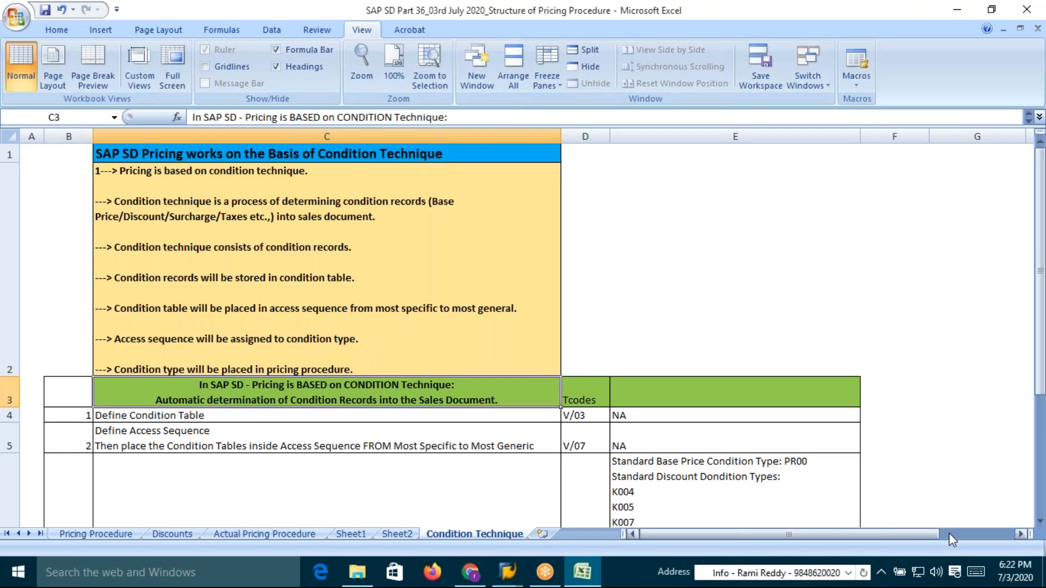
left_click(1040, 522)
left_click(1040, 521)
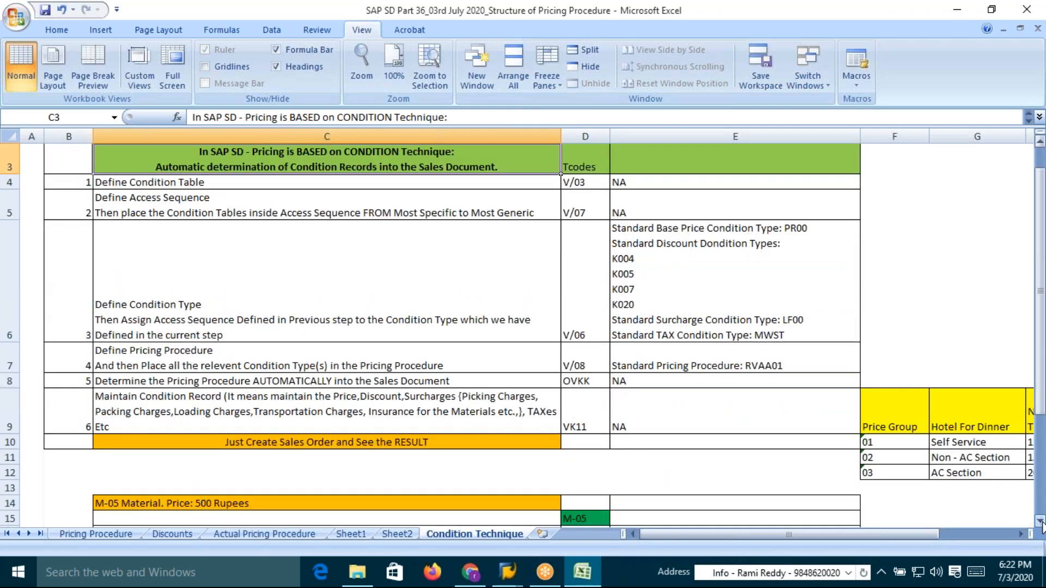
left_click(1041, 522)
left_click_drag(1039, 292, 1040, 277)
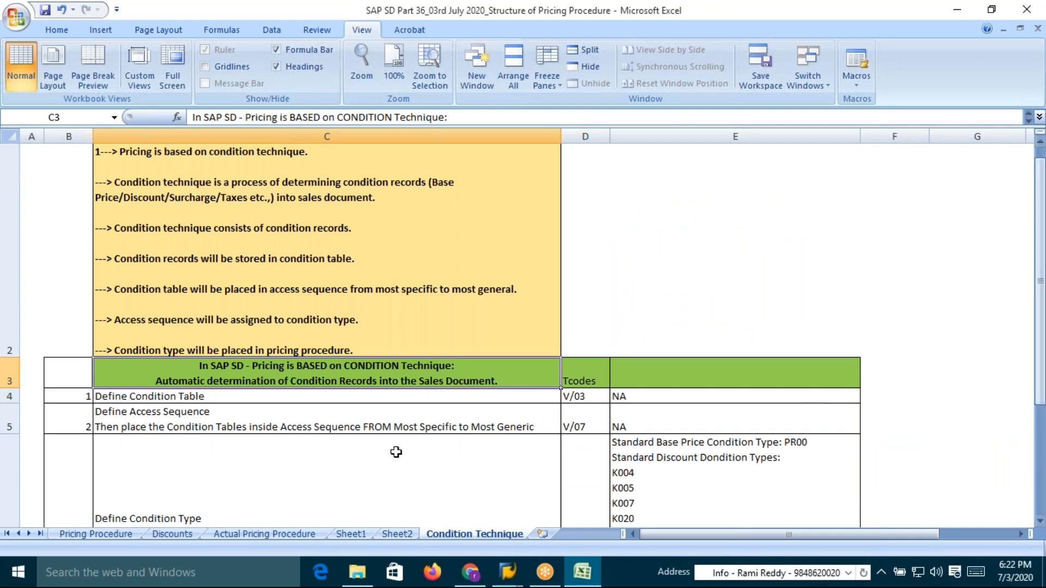
left_click(81, 400)
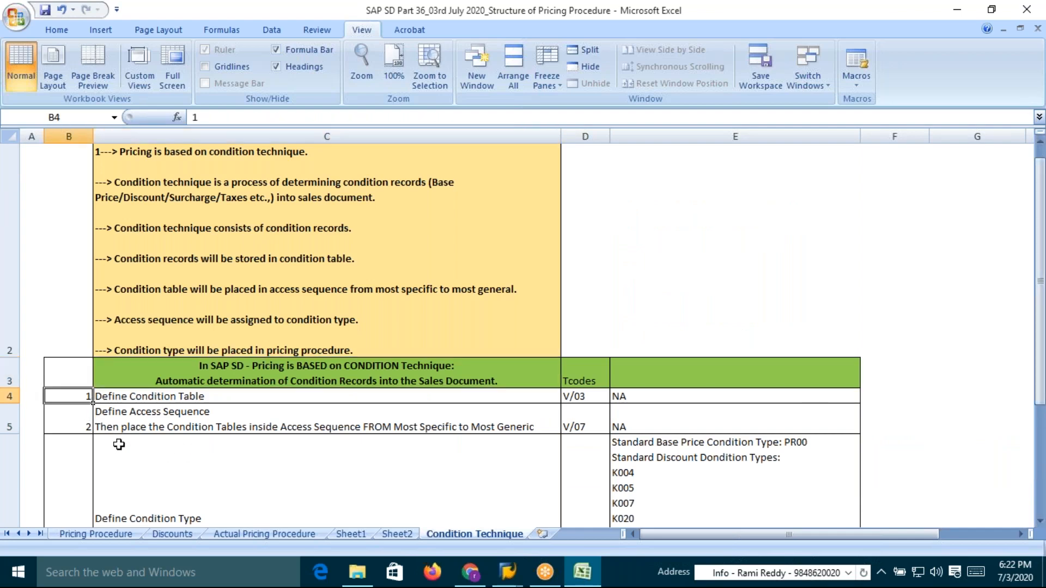
left_click(113, 401)
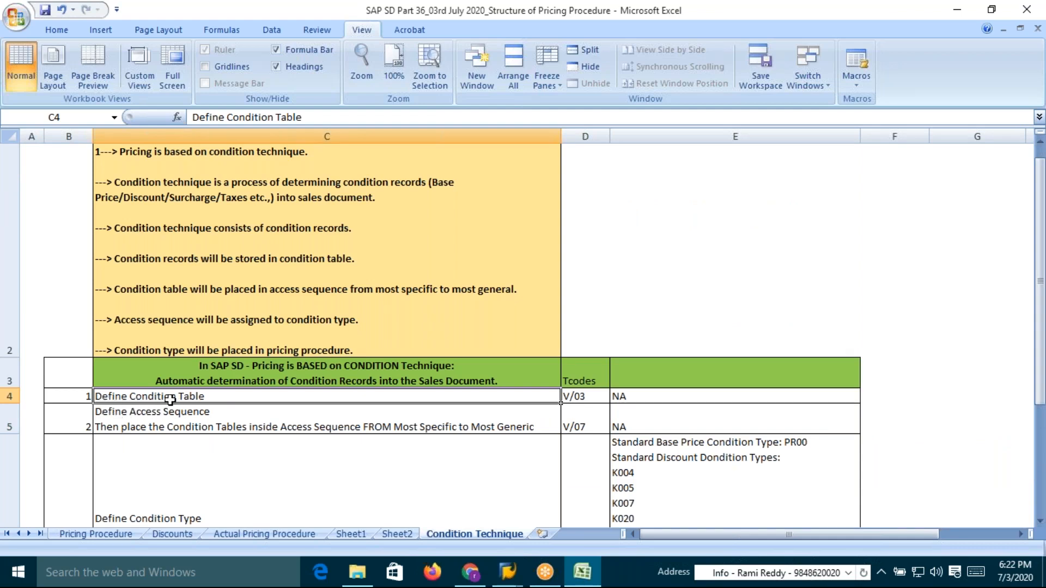
left_click(586, 398)
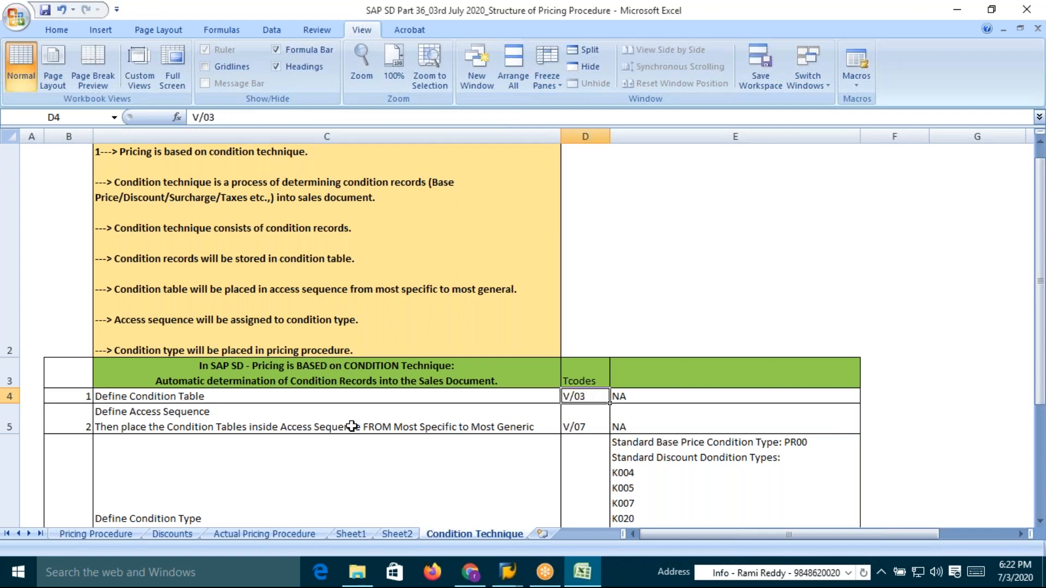
left_click(154, 399)
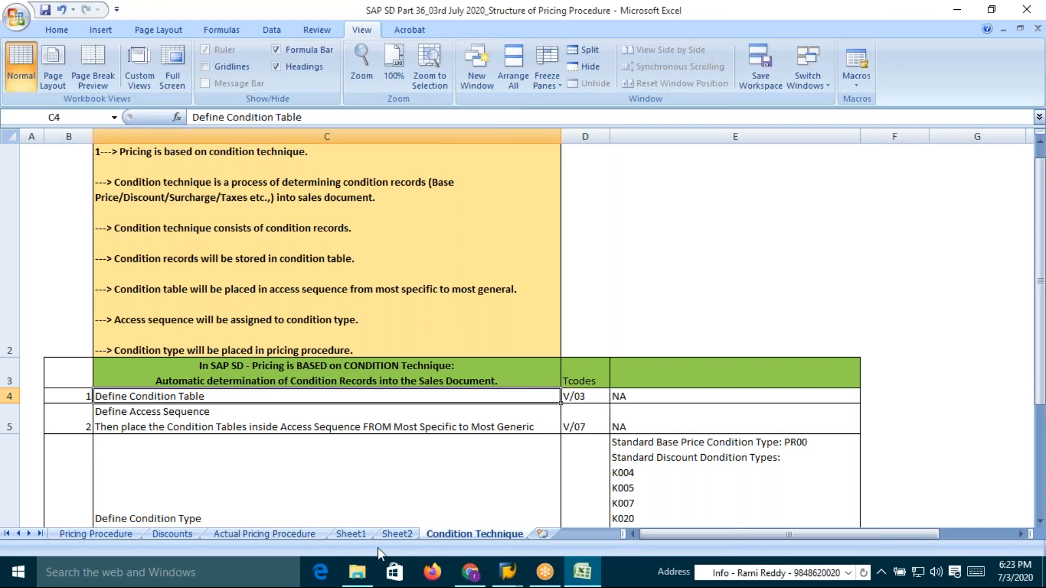
Browse Sheet2 and Sheet1 to reach the Step 2 access sequence table
left_click(401, 535)
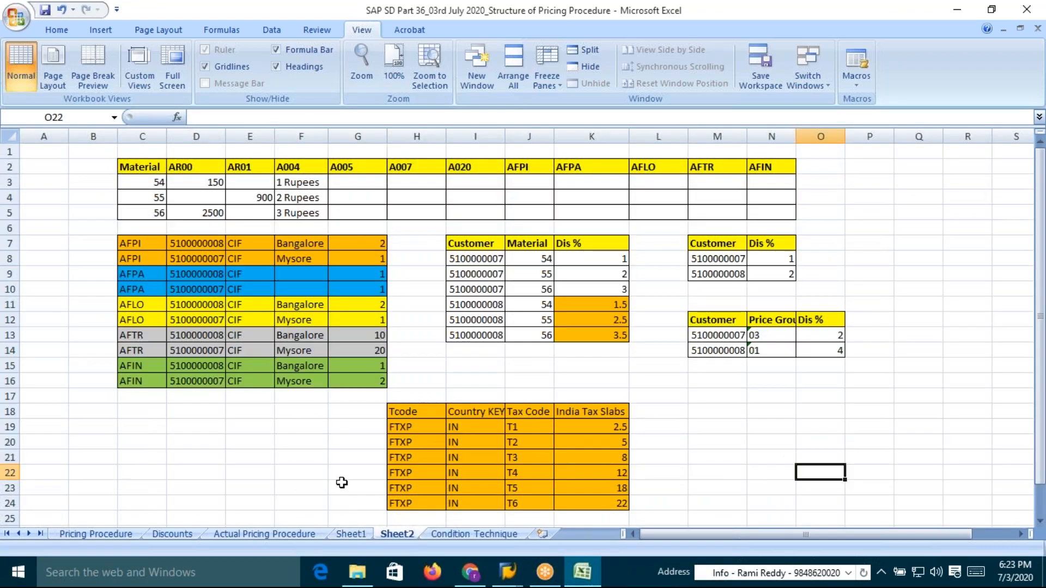
left_click(357, 535)
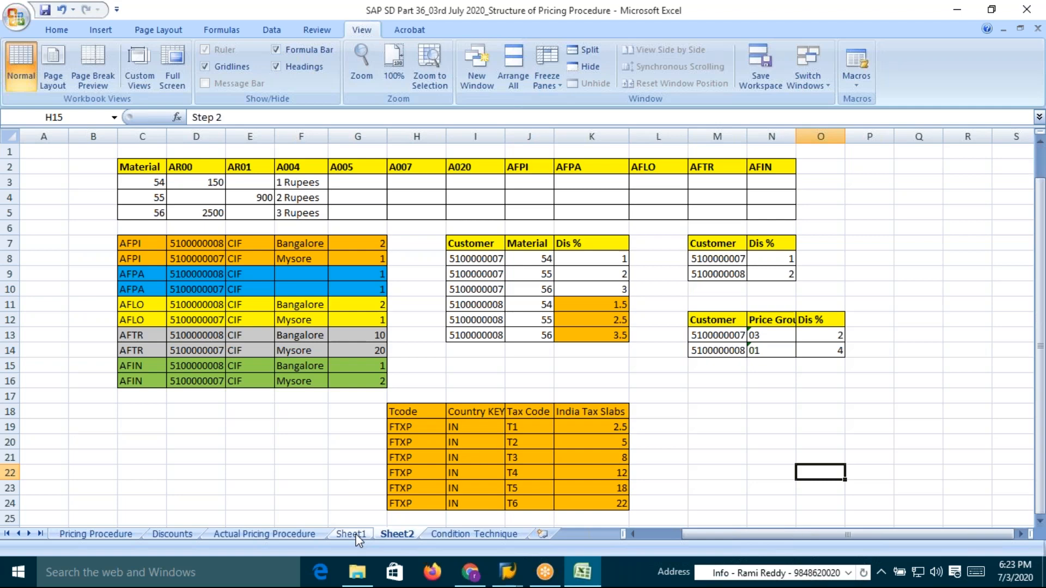
scroll(358, 459, "down", 10)
scroll(357, 460, "up", 10)
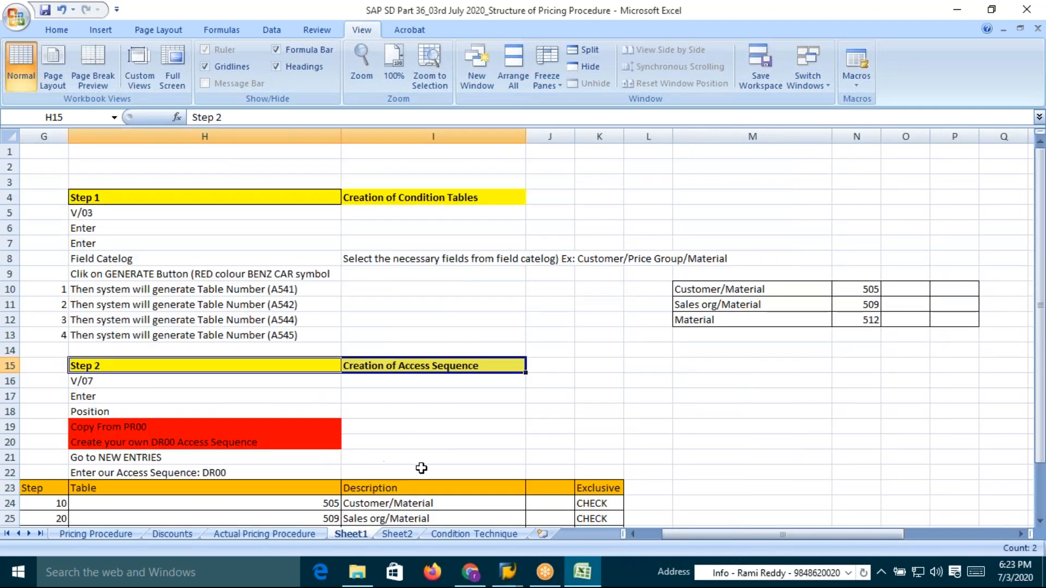
left_click_drag(1042, 315, 1044, 393)
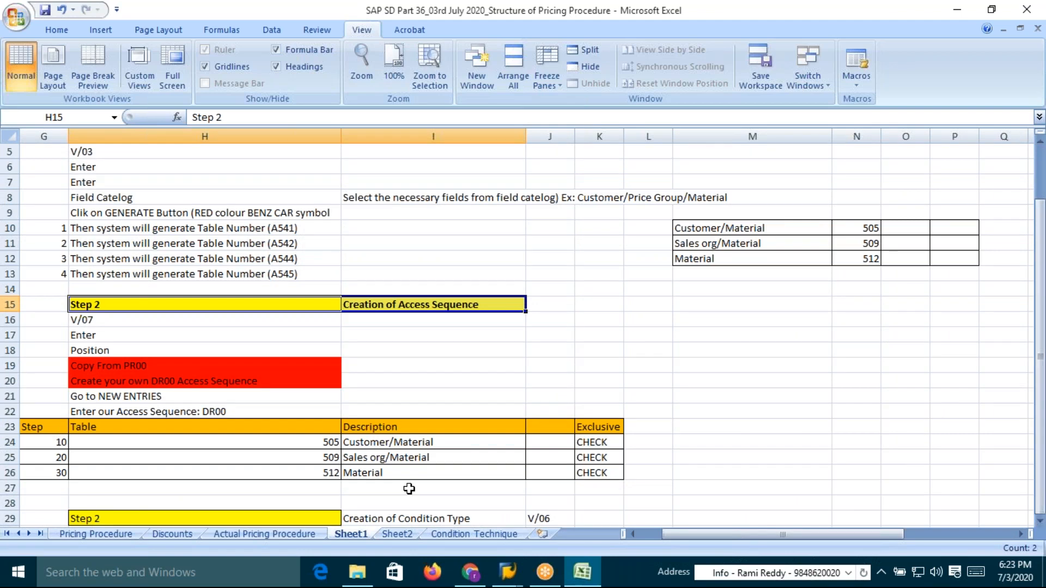
Clear the Table numbers in the Step 2 access sequence rows, then undo the clearing
left_click(354, 456)
left_click_drag(332, 442, 327, 469)
key("Delete")
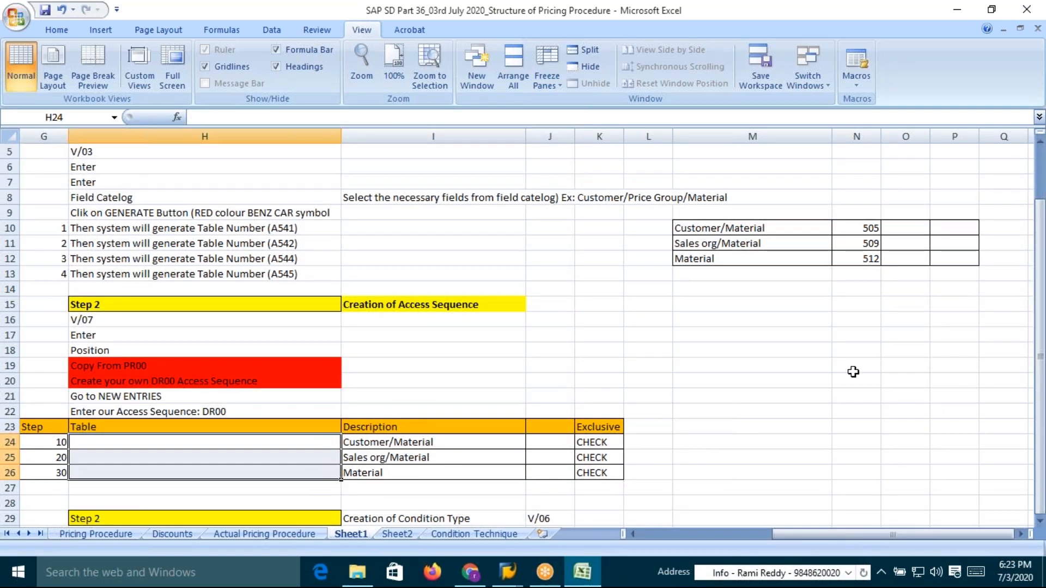
left_click_drag(872, 227, 871, 259)
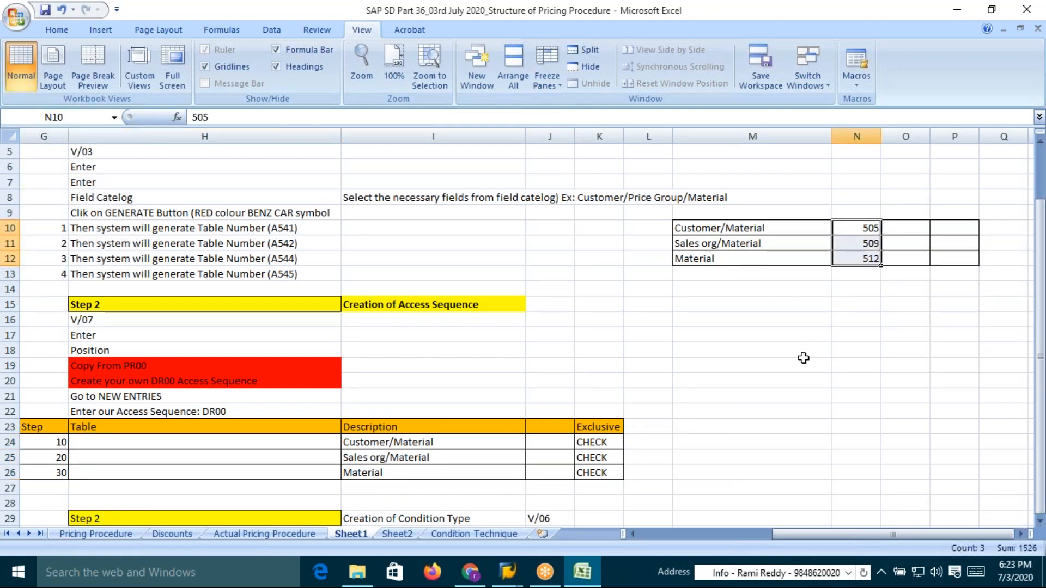
key("ctrl+z")
Clear the table numbers next to Customer/Material, Sales org/Material and Material in the side table
left_click(850, 348)
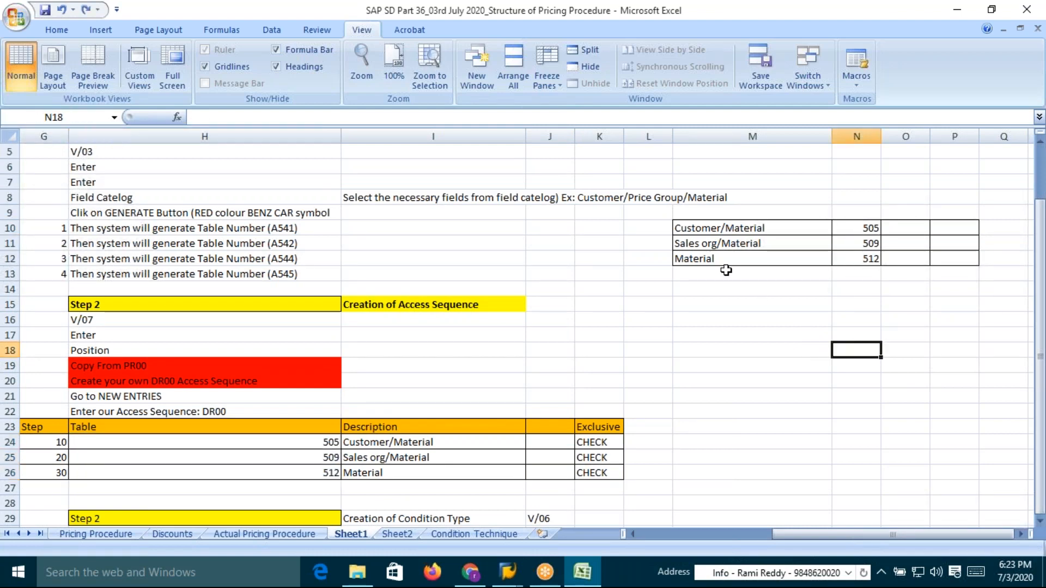
left_click(704, 230)
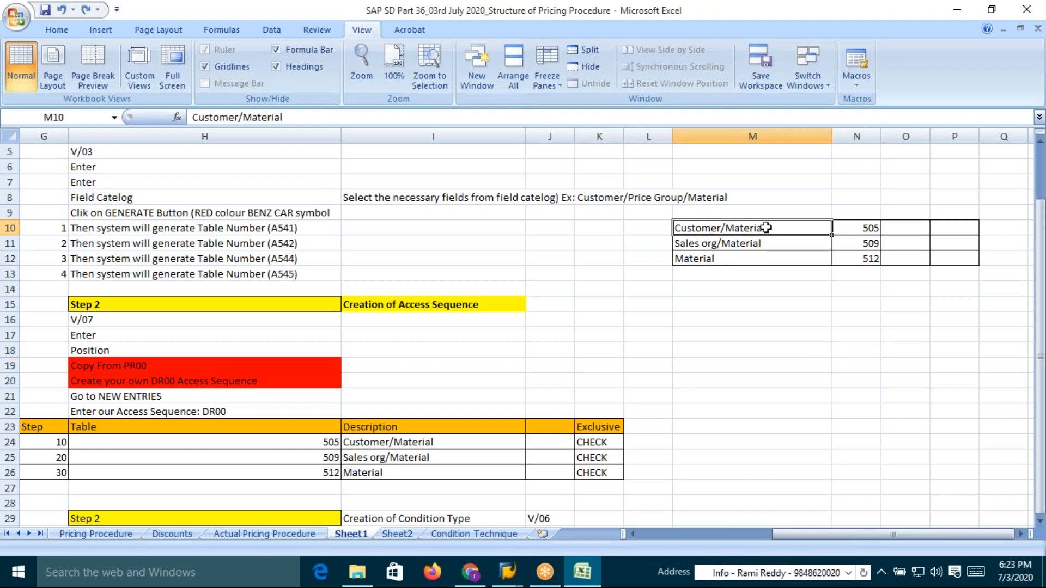
left_click(703, 243)
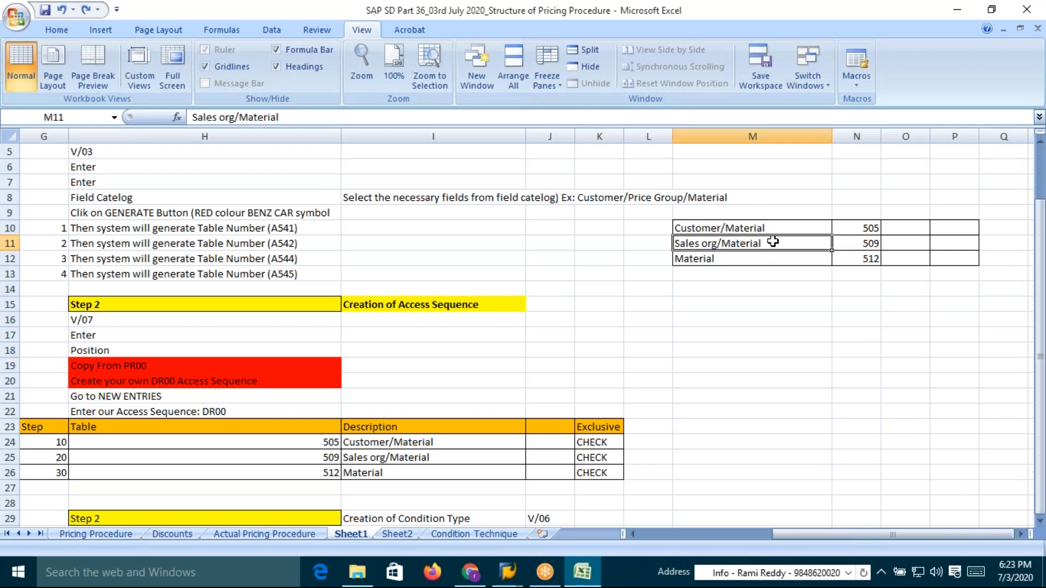
left_click(713, 259)
left_click(721, 226)
left_click(720, 242)
left_click(718, 258)
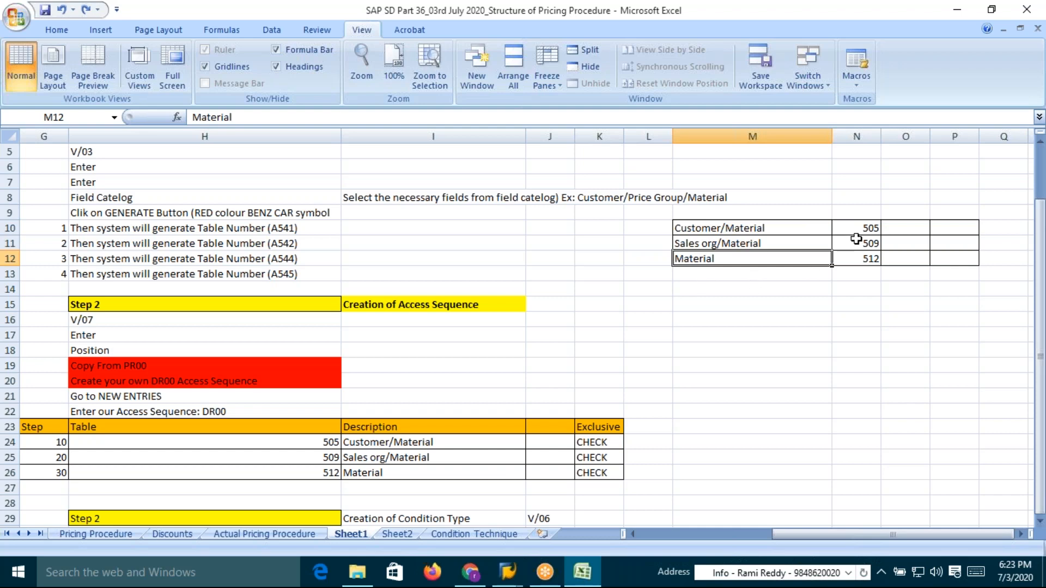
left_click_drag(864, 229, 866, 254)
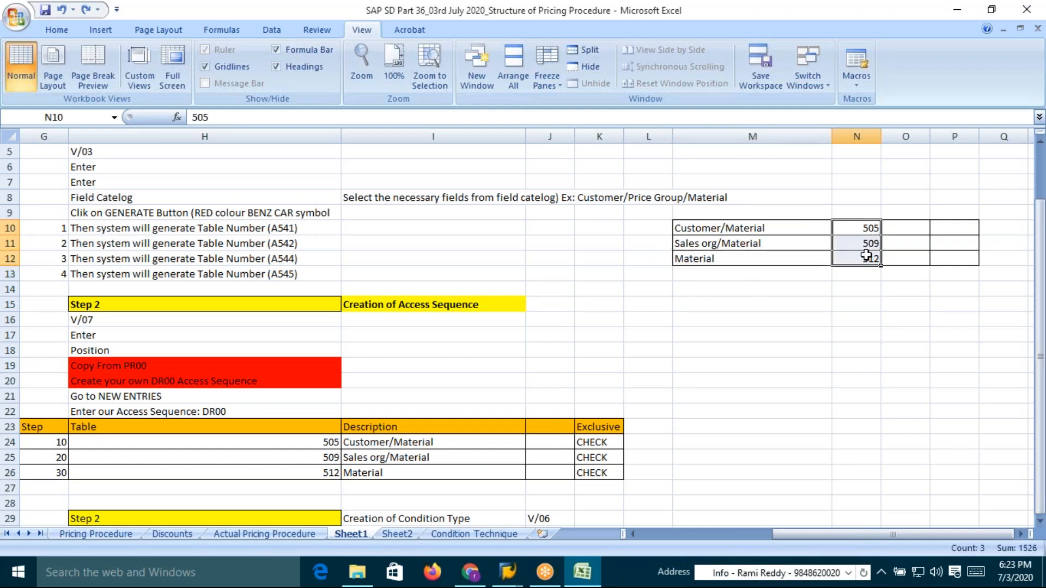
key("Delete")
left_click(833, 315)
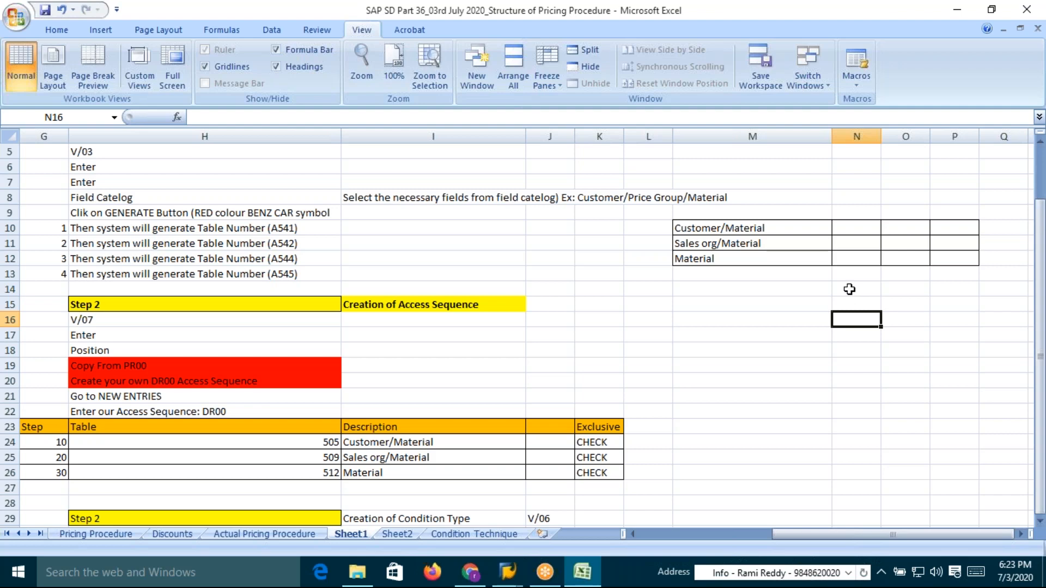
Draw all borders around a new two-column, five-row grid below the side table
left_click_drag(863, 306, 904, 363)
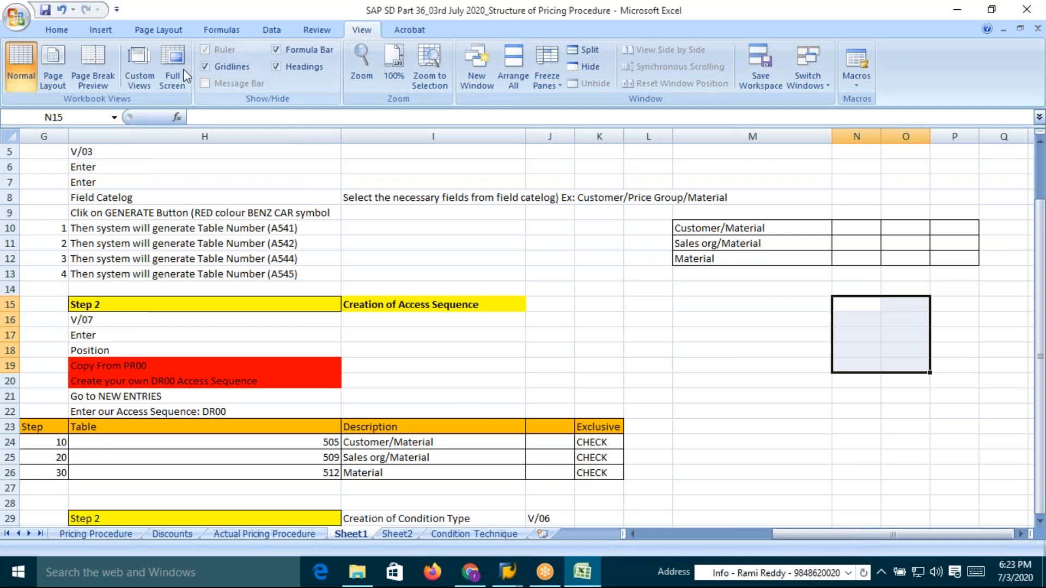
left_click(57, 31)
left_click(196, 78)
Enter the grid headers Customer, Material and Base Price
left_click(854, 308)
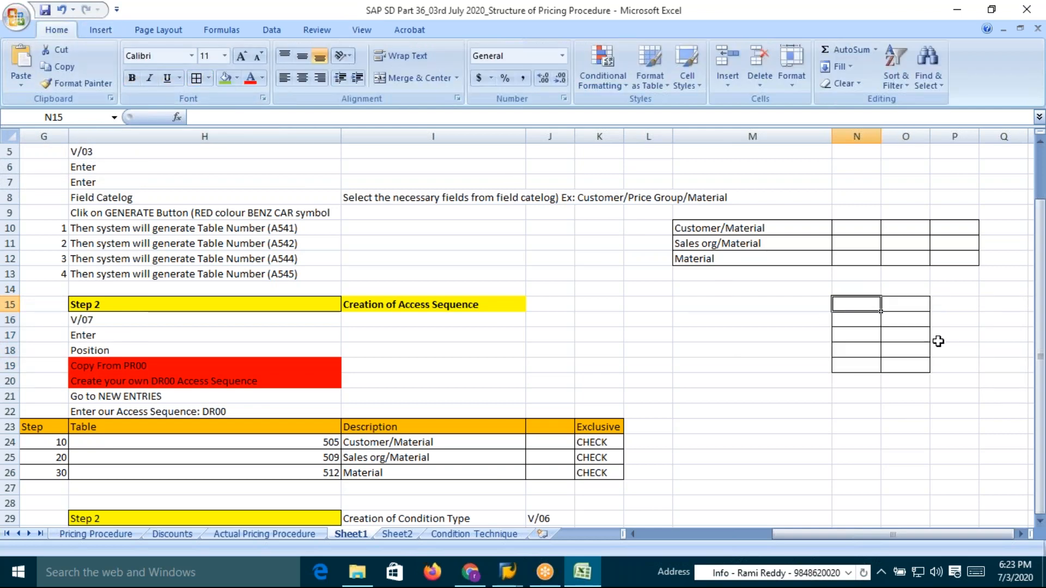
type("Customer")
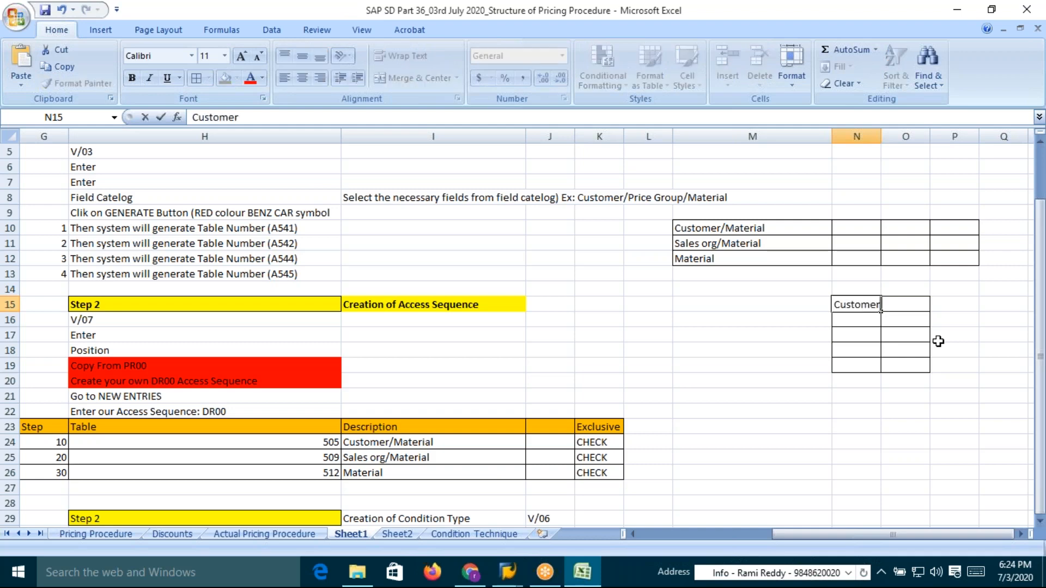
key("Tab")
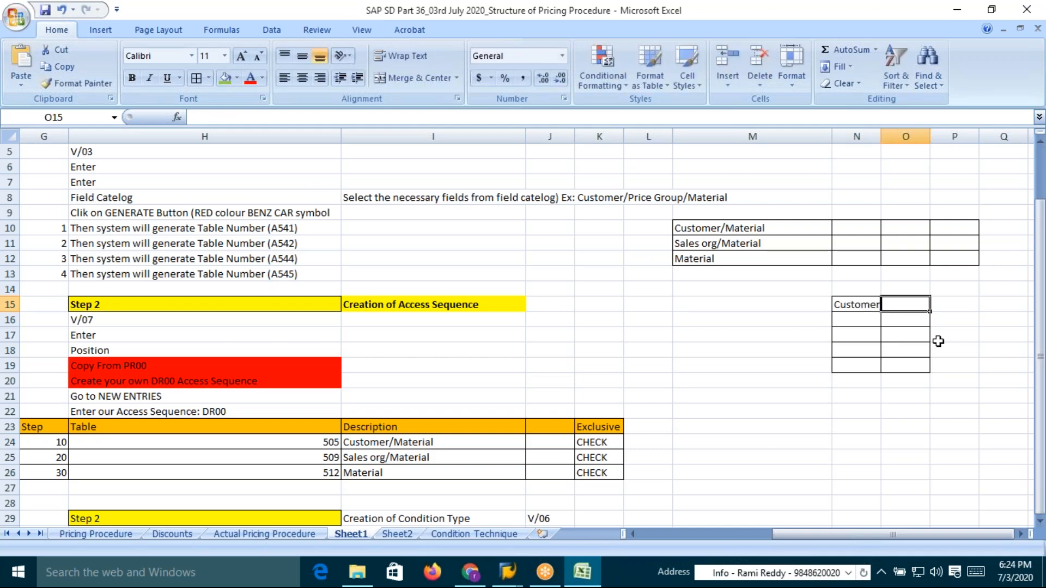
type("Material")
key("Return")
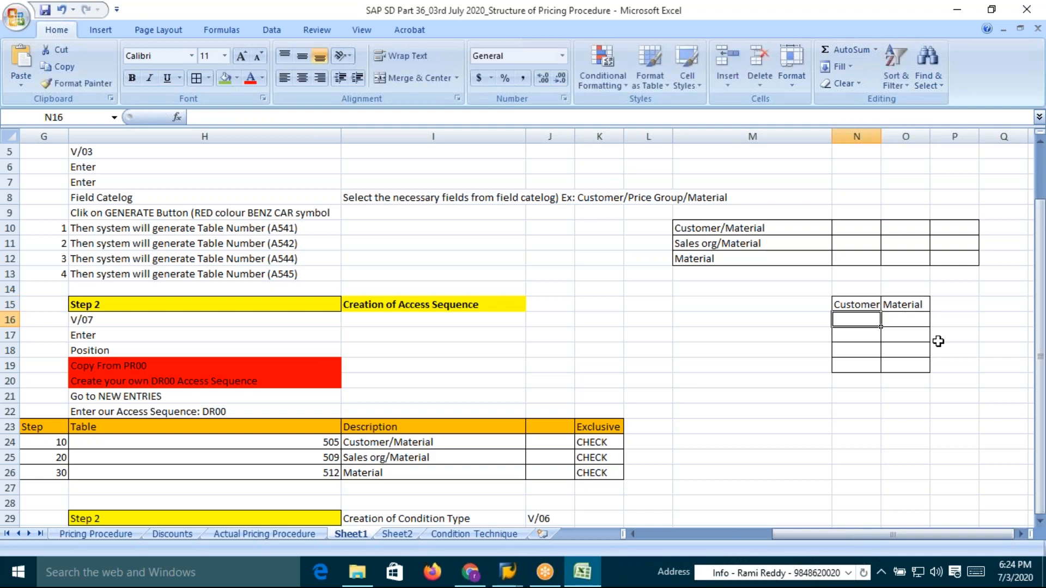
left_click(952, 309)
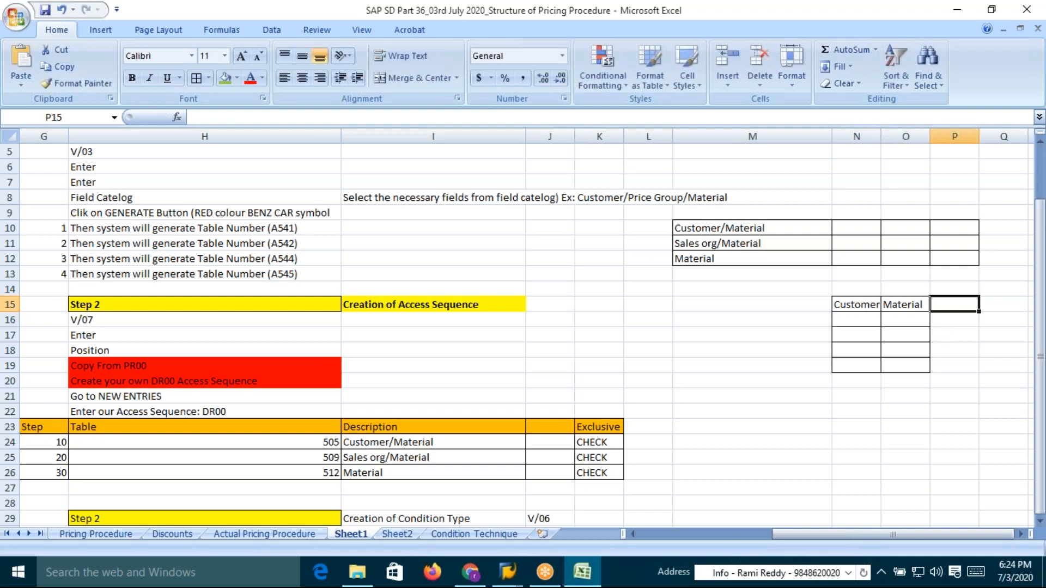
type("Price")
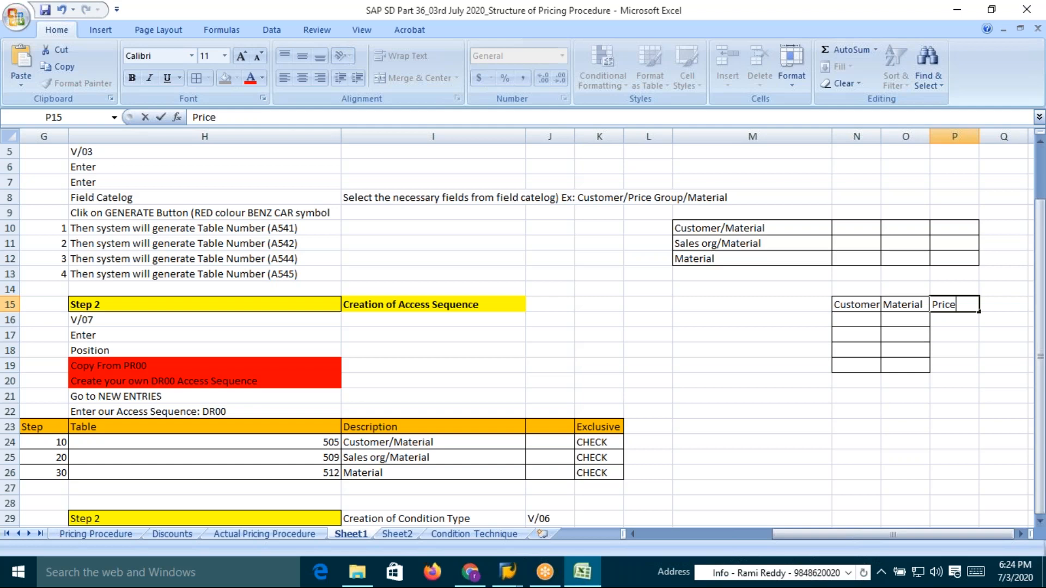
key("Return")
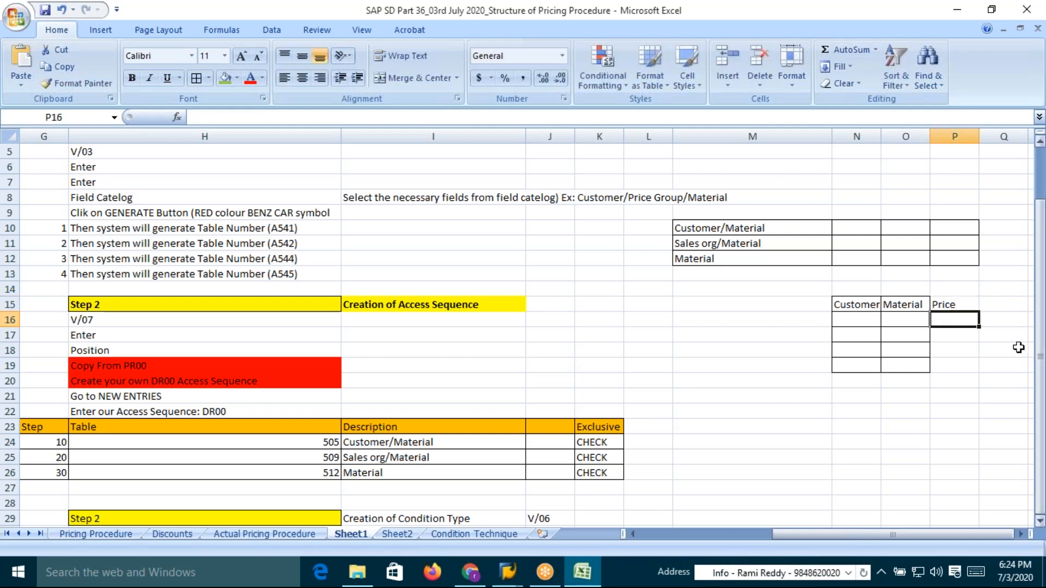
left_click(854, 302)
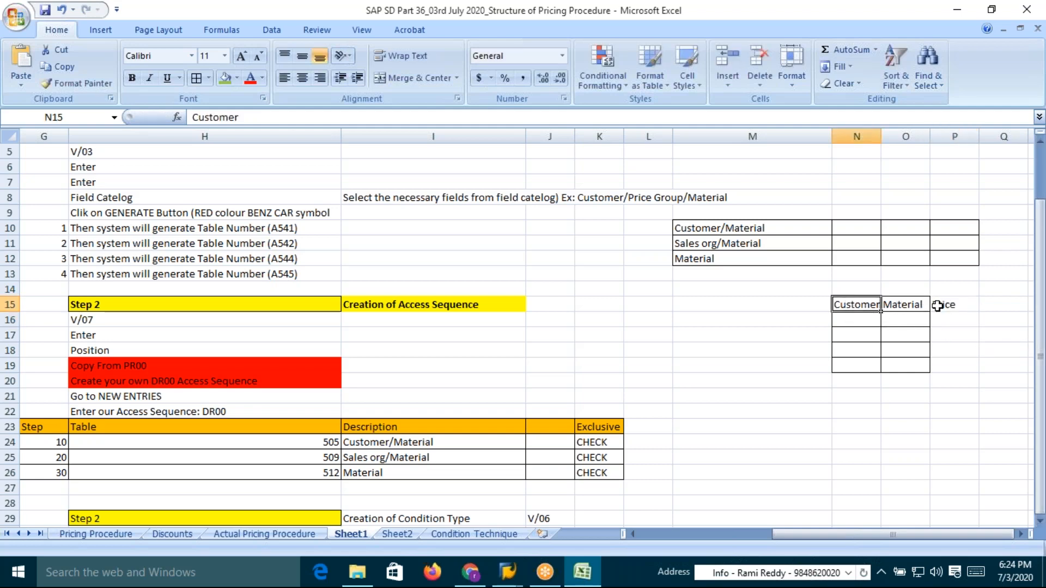
double_click(953, 307)
type("Base")
key("Return")
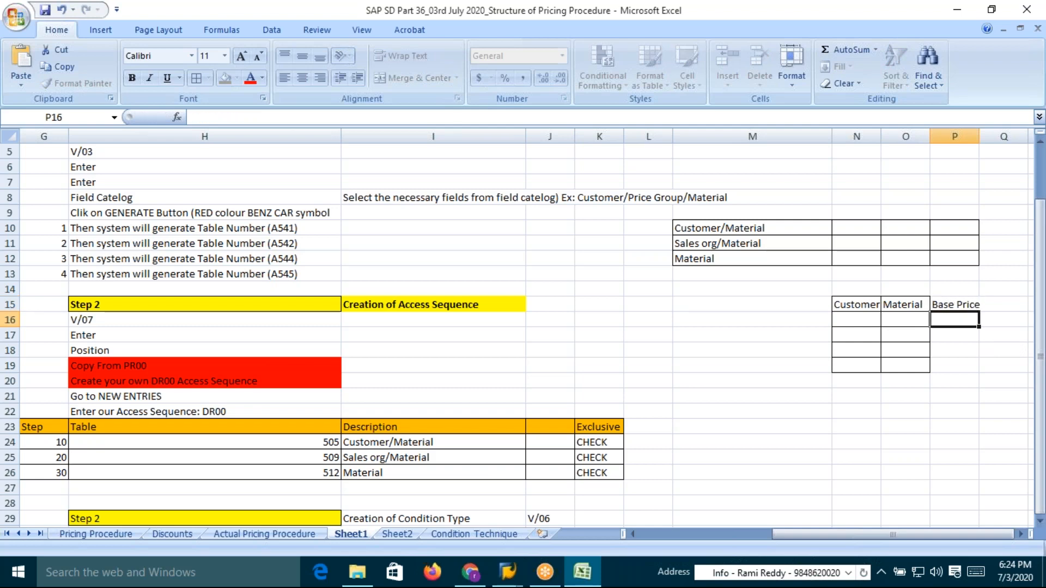
Review the base price, discount and gross price rows on the Pricing Procedure sheet
left_click(110, 533)
left_click(351, 200)
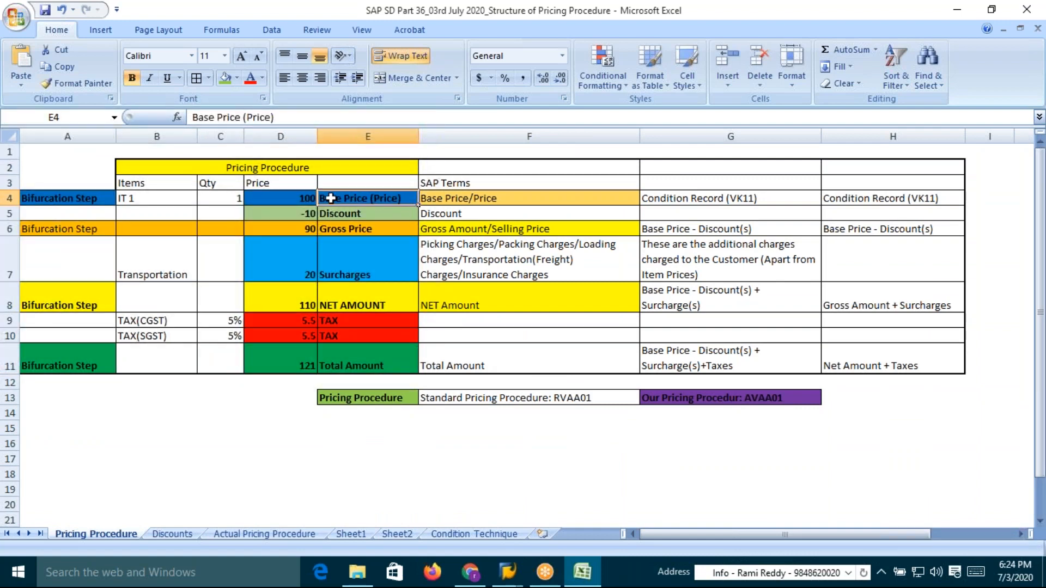
left_click(298, 201)
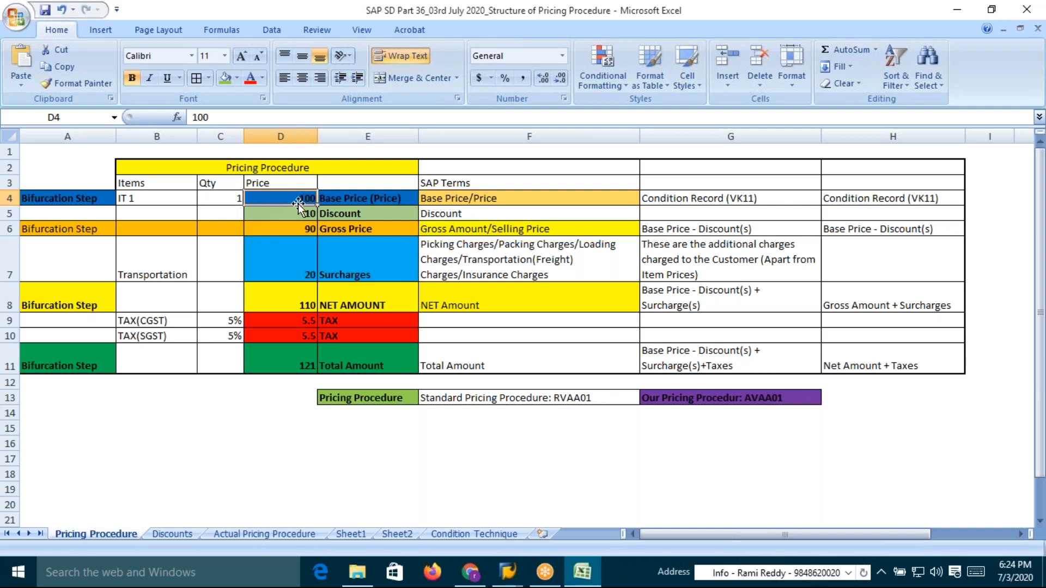
left_click(338, 198)
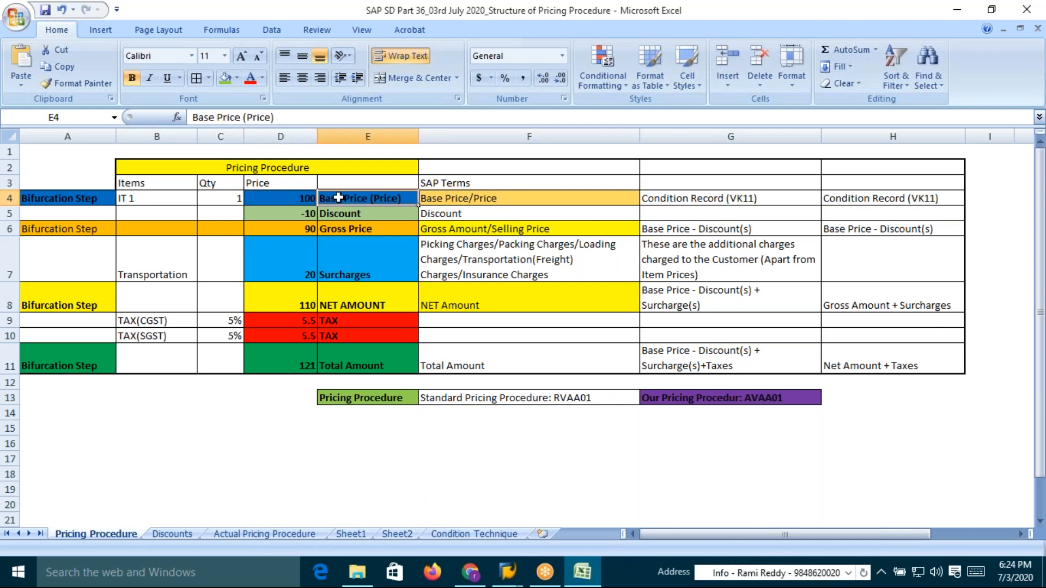
left_click(297, 201)
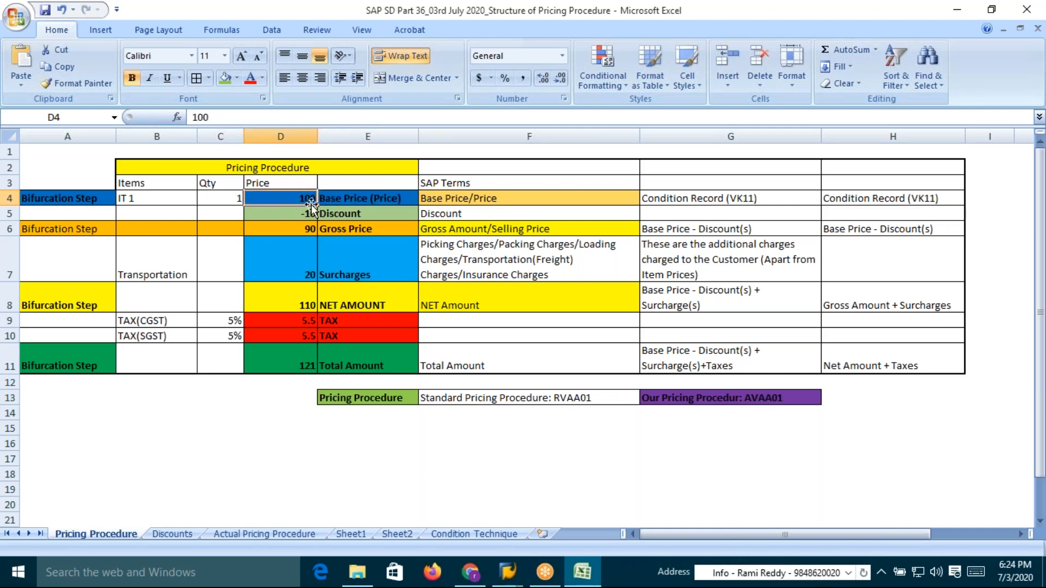
left_click(233, 202)
left_click(347, 203)
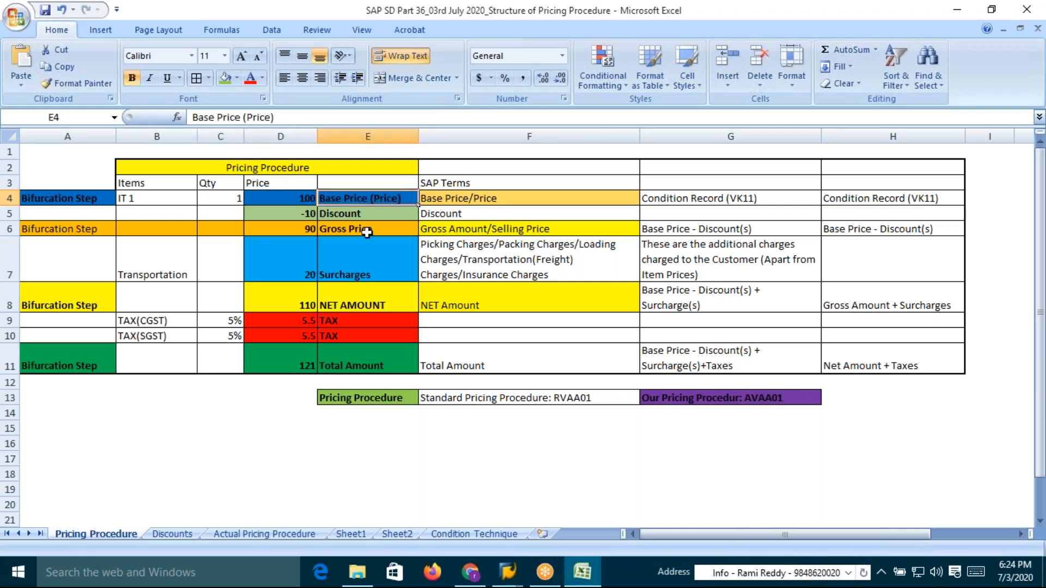
key("alt+Tab")
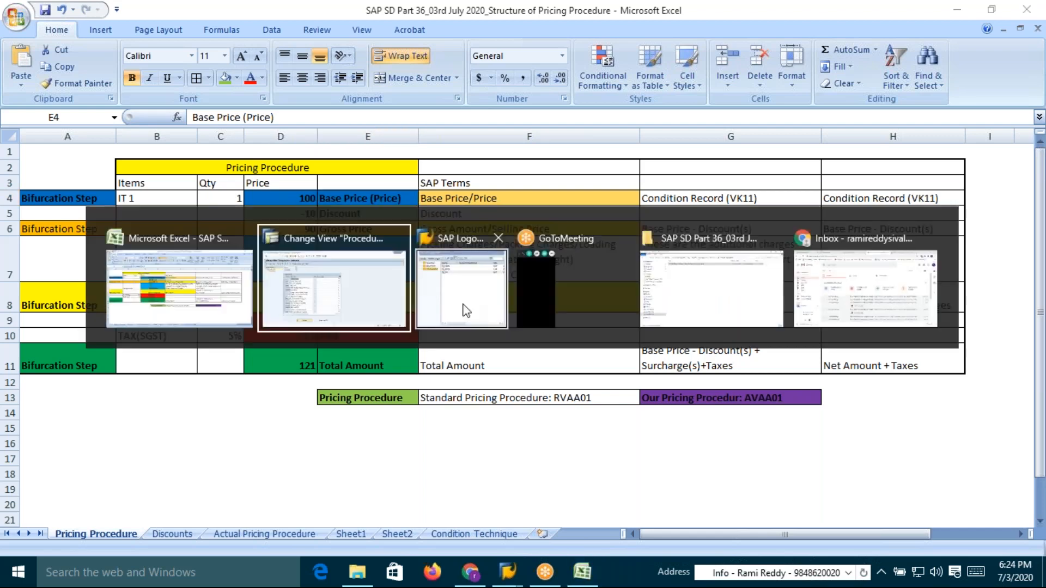
key("Escape")
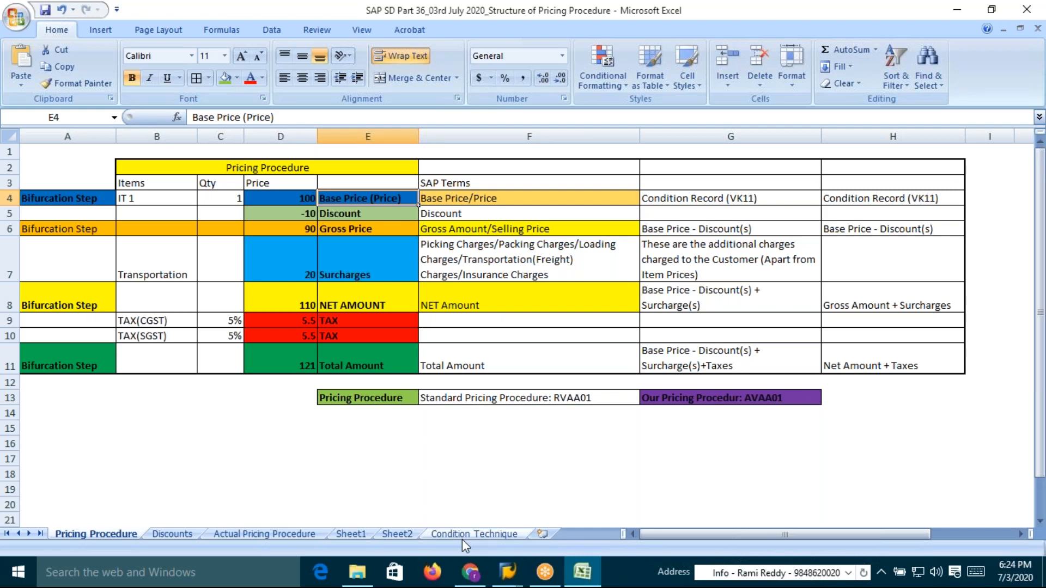
Merge and center the two cells above the Customer and Material headers on Sheet1
left_click(352, 534)
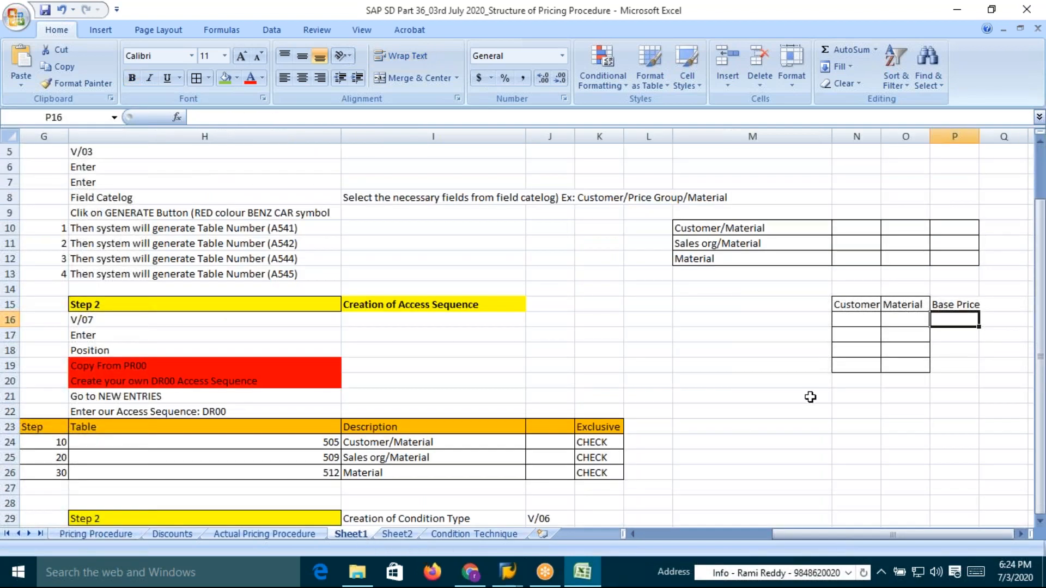
left_click_drag(855, 289, 899, 287)
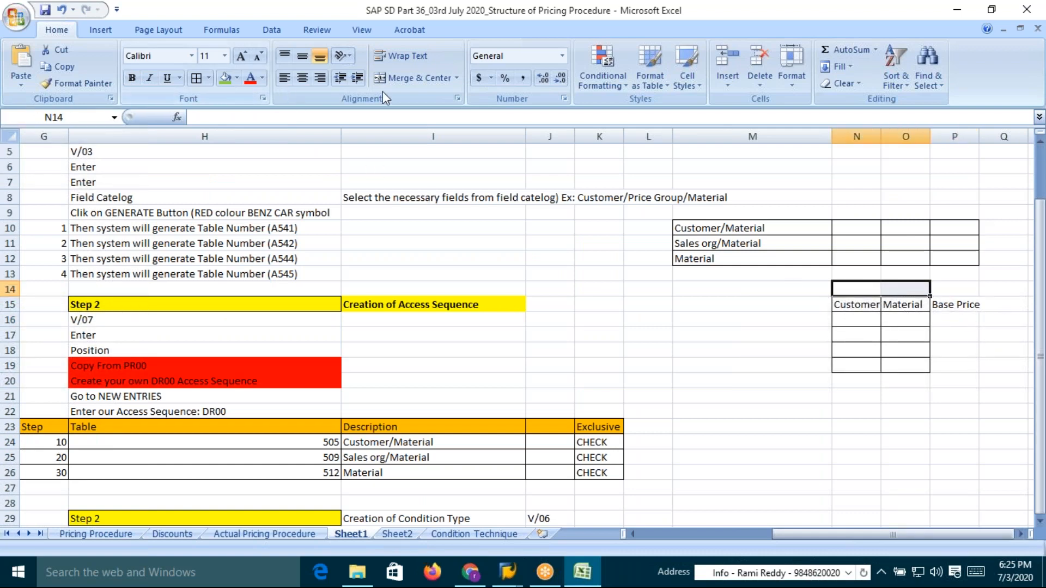
left_click(394, 80)
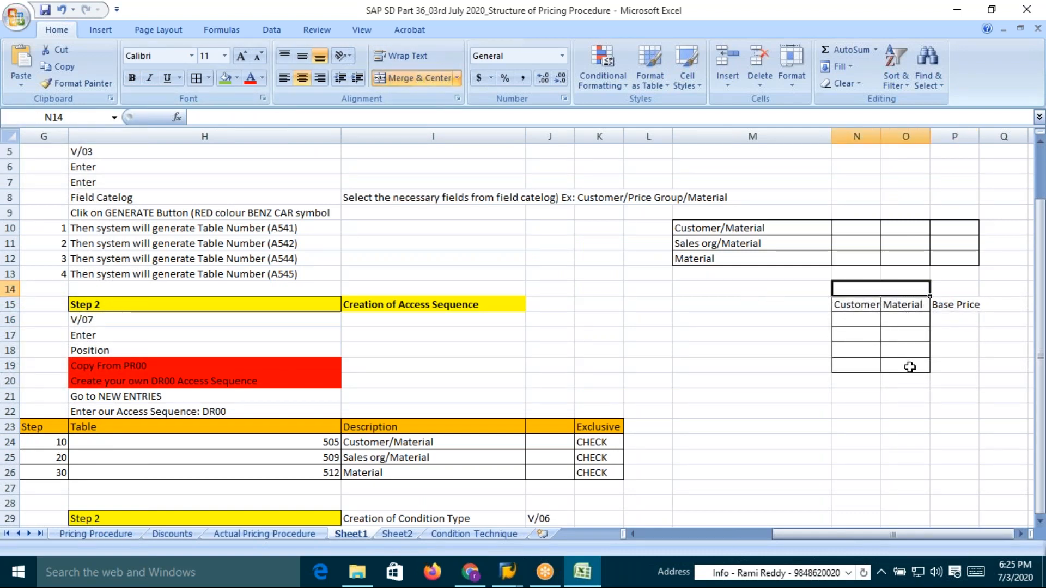
Extend the grid borders to include the Base Price column and widen that column
left_click_drag(862, 292, 899, 362)
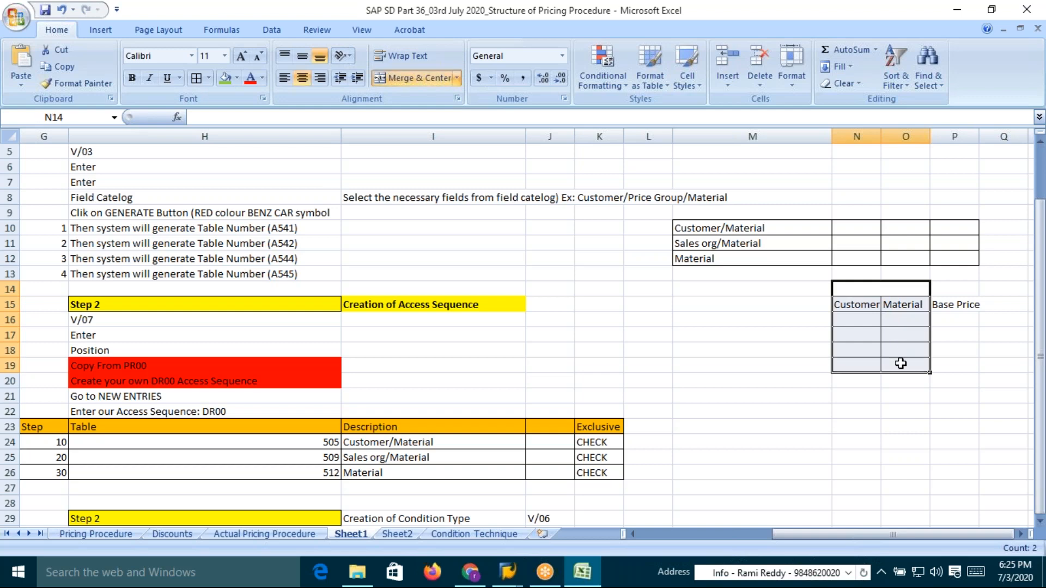
left_click(198, 76)
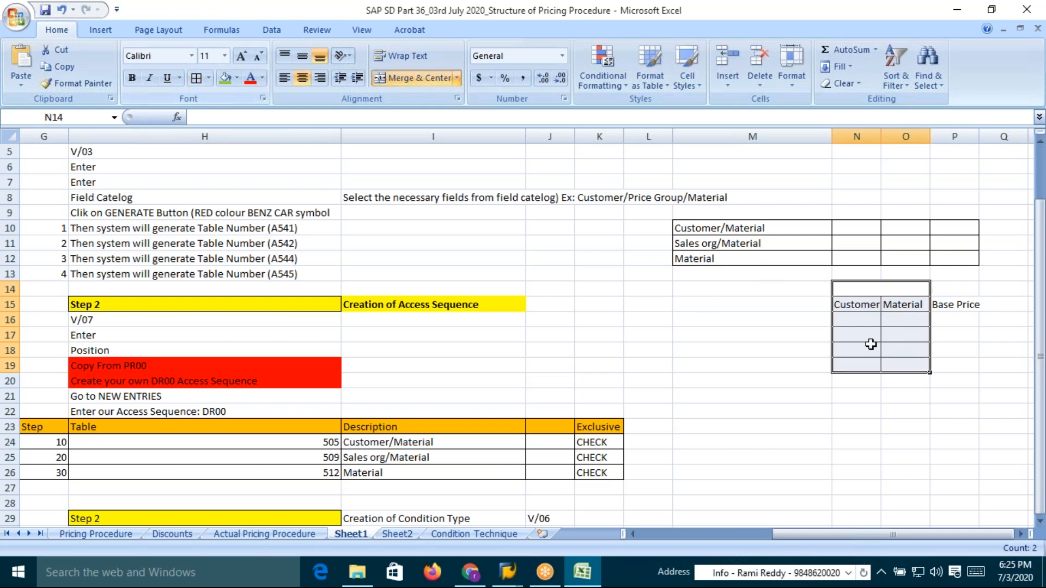
left_click(883, 290)
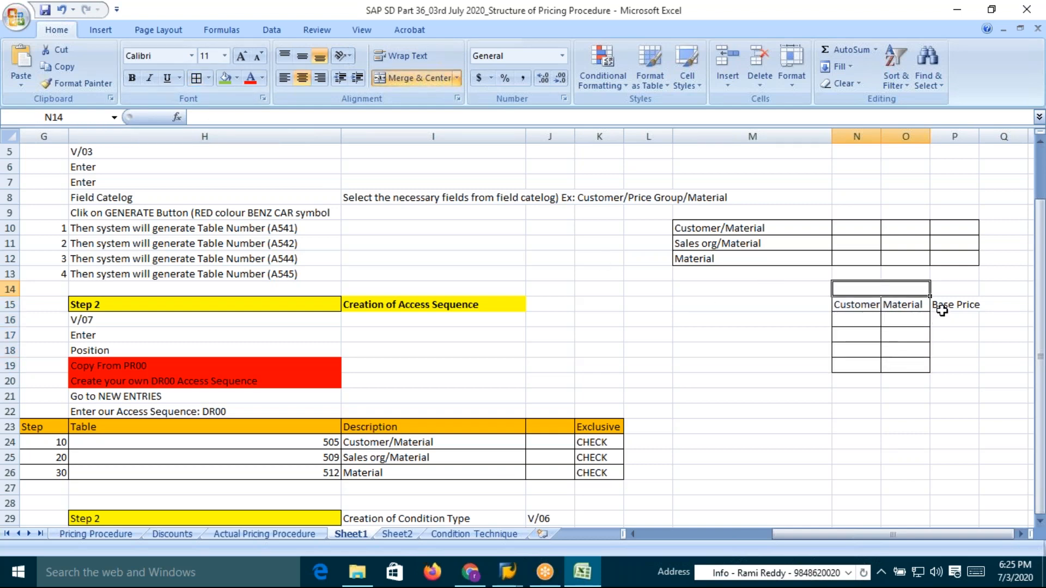
left_click(840, 306)
left_click_drag(840, 306, 962, 366)
left_click(197, 76)
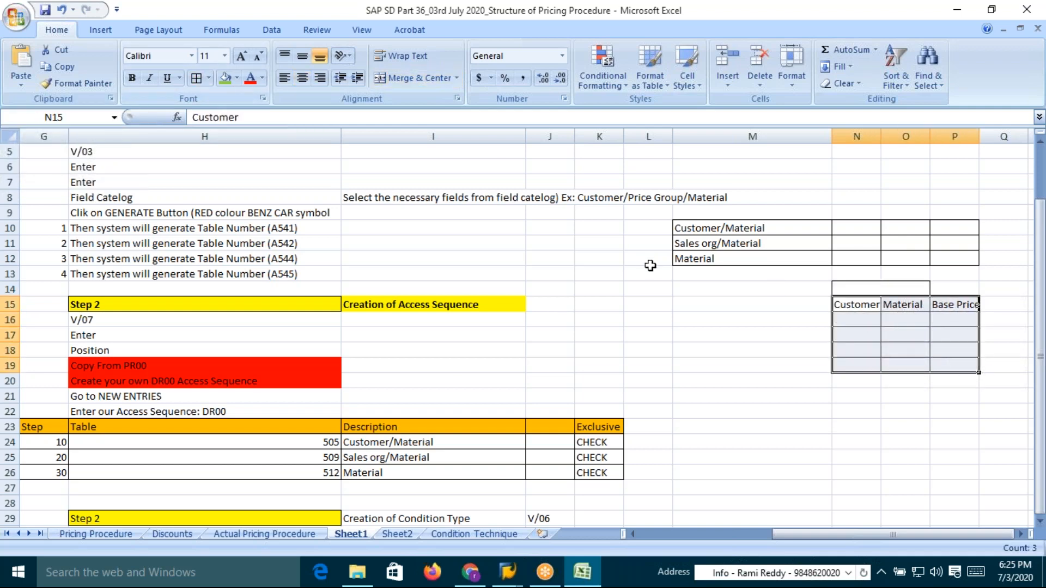
left_click_drag(975, 143, 983, 144)
Enter a customer number in the first row under Customer
left_click(954, 339)
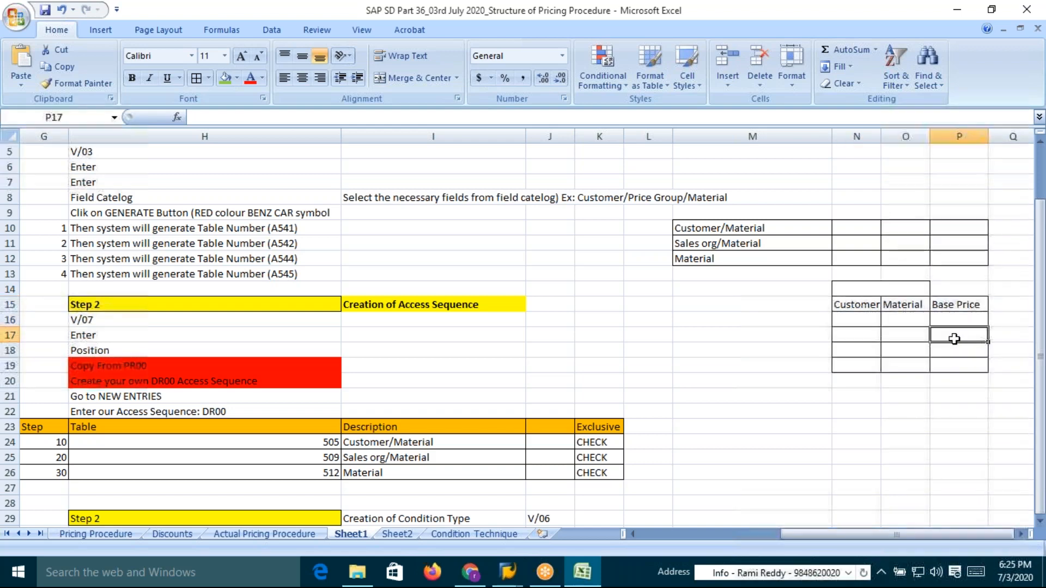
left_click(858, 319)
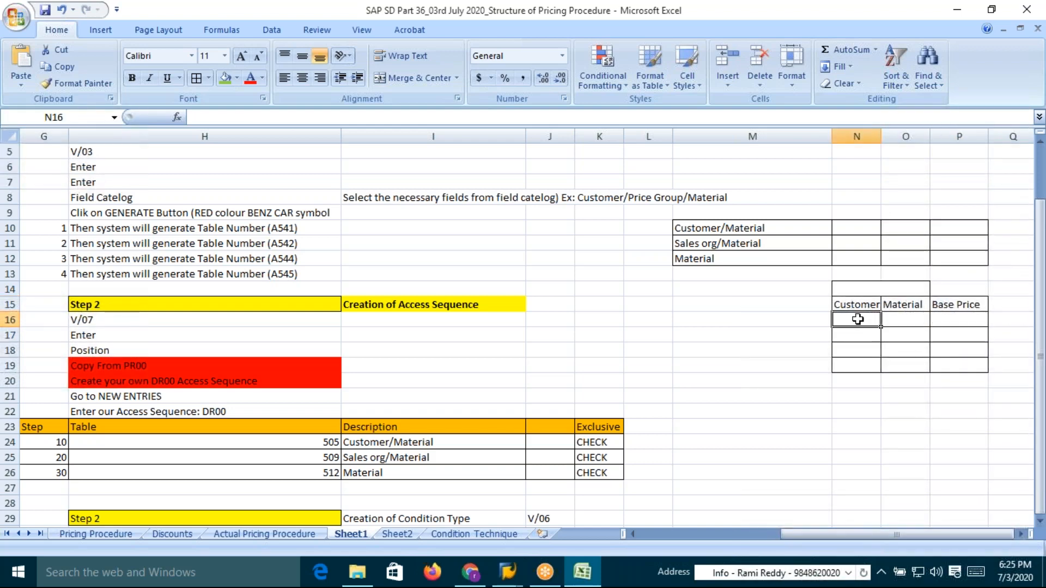
type("19")
key("Tab")
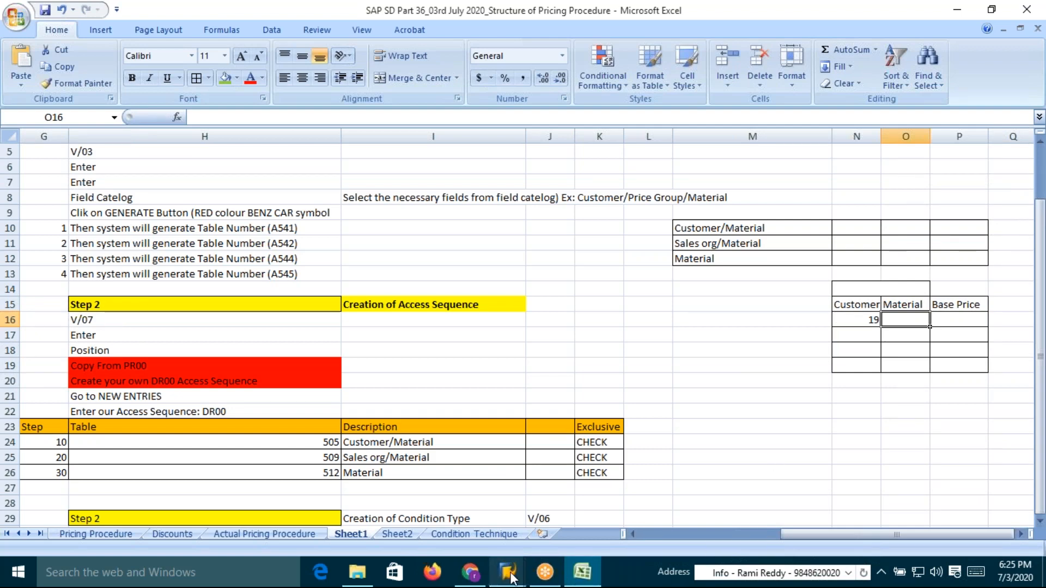
Switch to SAP and start transaction VA01 to create a sales order
mouse_move(508, 574)
left_click(561, 528)
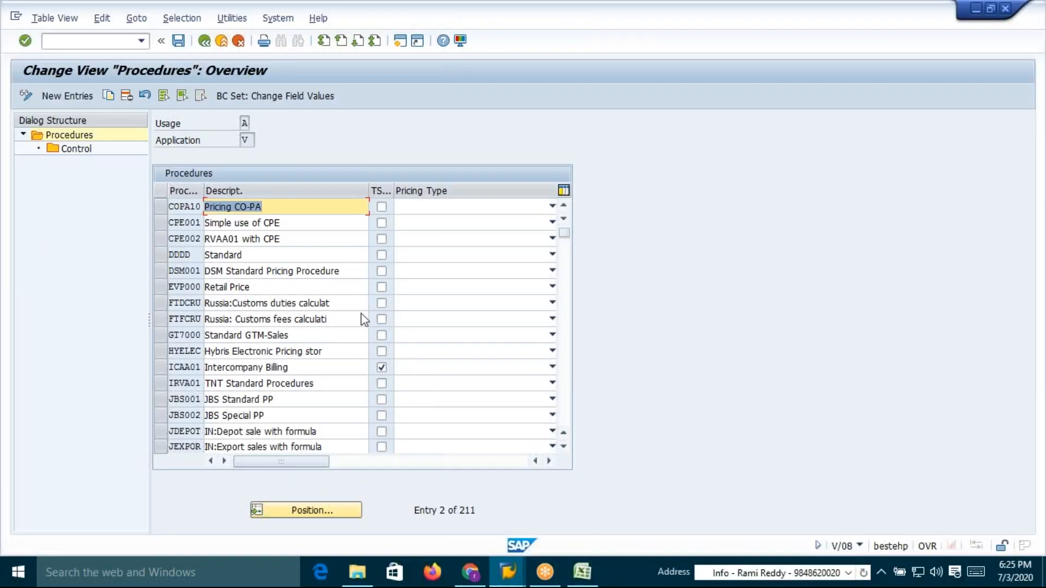
left_click(60, 39)
type("/nva02")
key("Return")
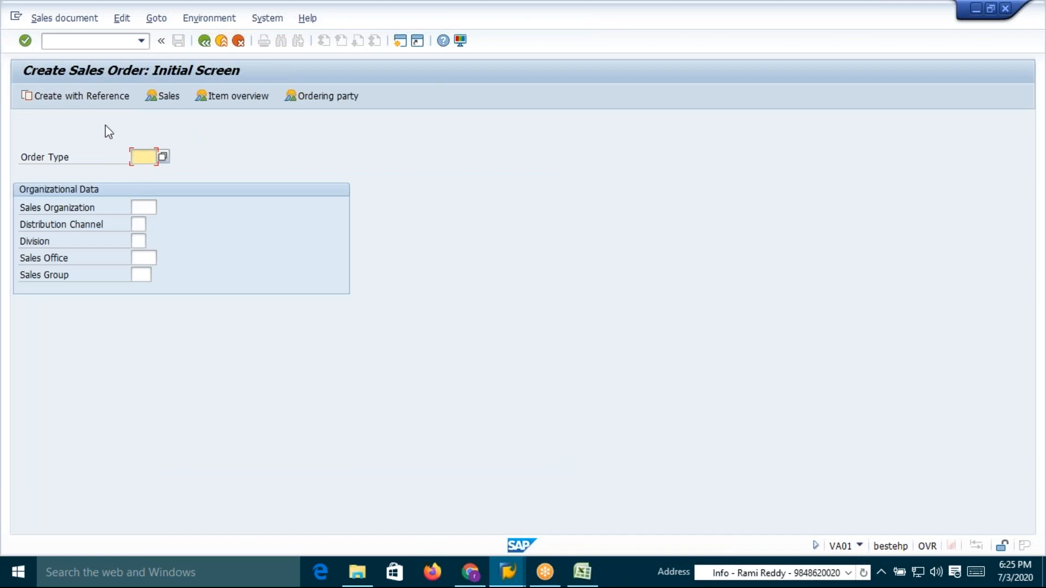
Open transaction SE16N and choose table KNVV for customer master sales data
left_click(78, 40)
type("/nse16n")
key("Return")
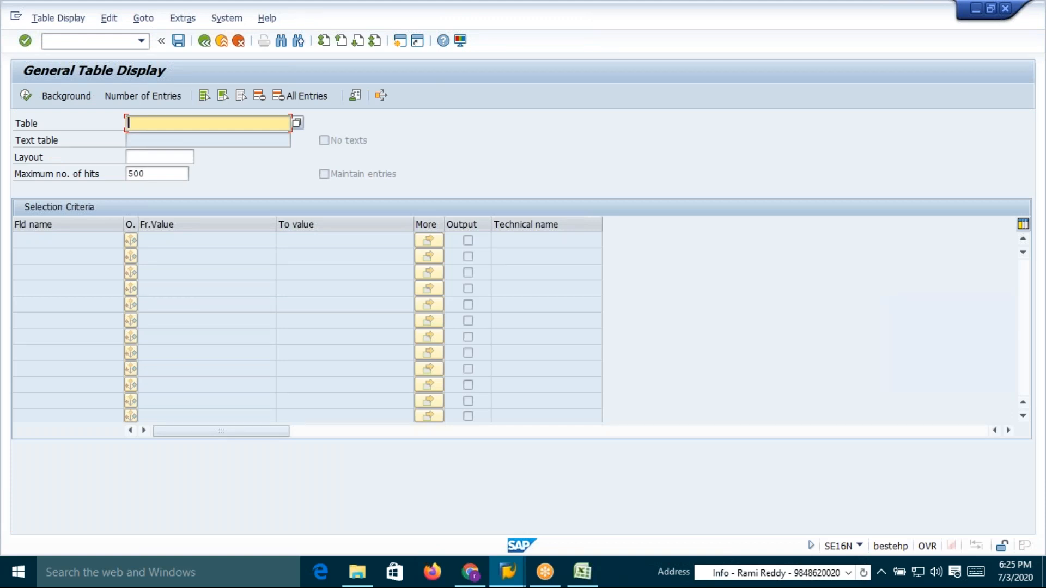
type("kna1")
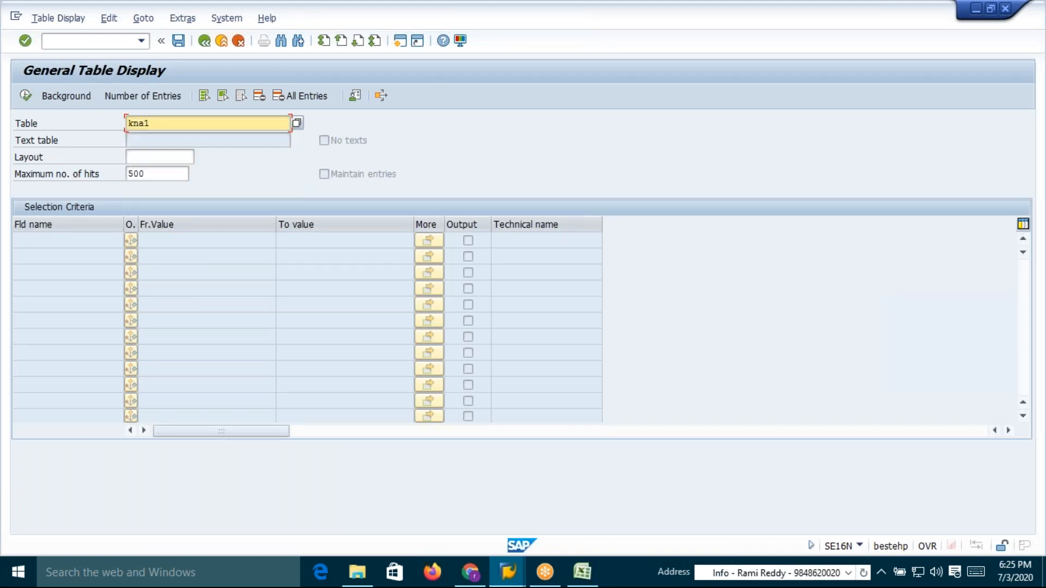
key("Return")
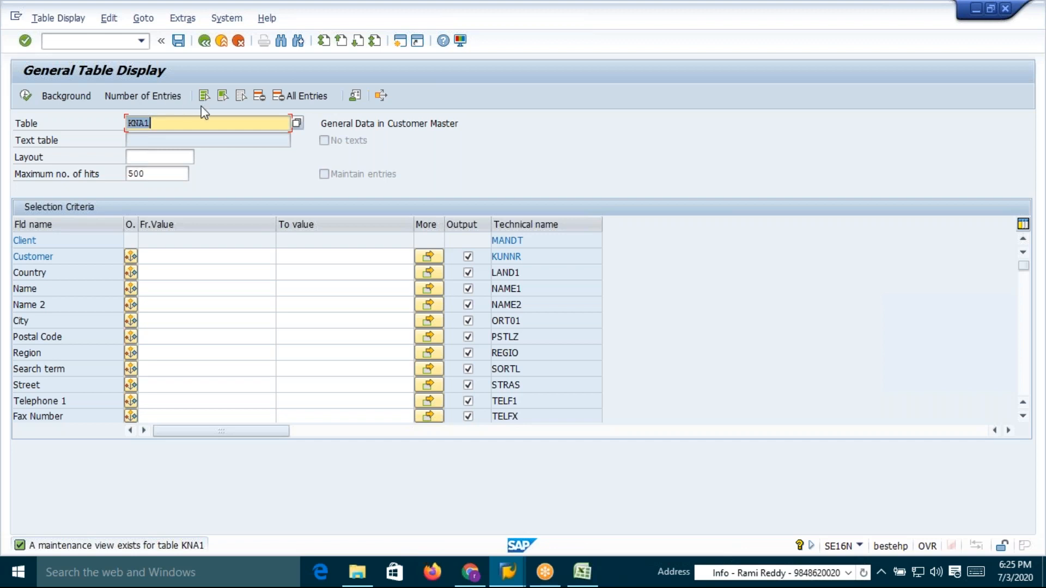
type("KNVV")
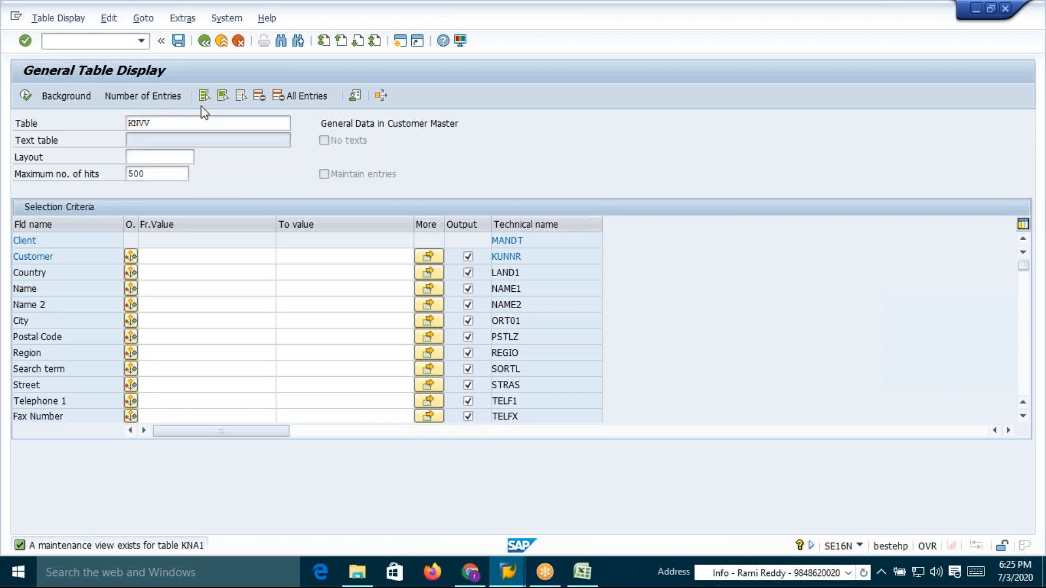
key("Return")
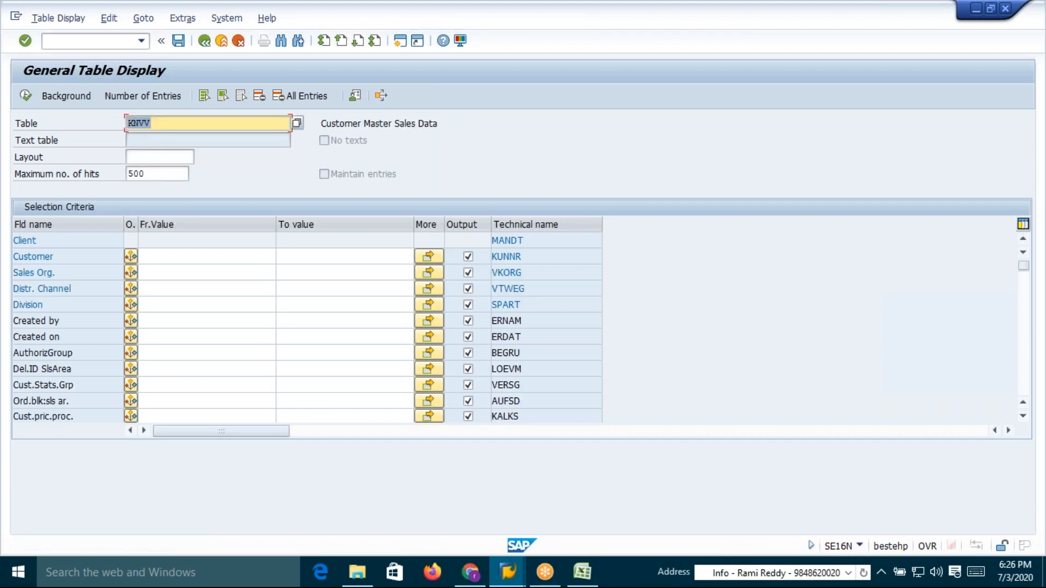
Set the selection criteria to sales organization DSH1, distribution channel DE and division CA
left_click(160, 273)
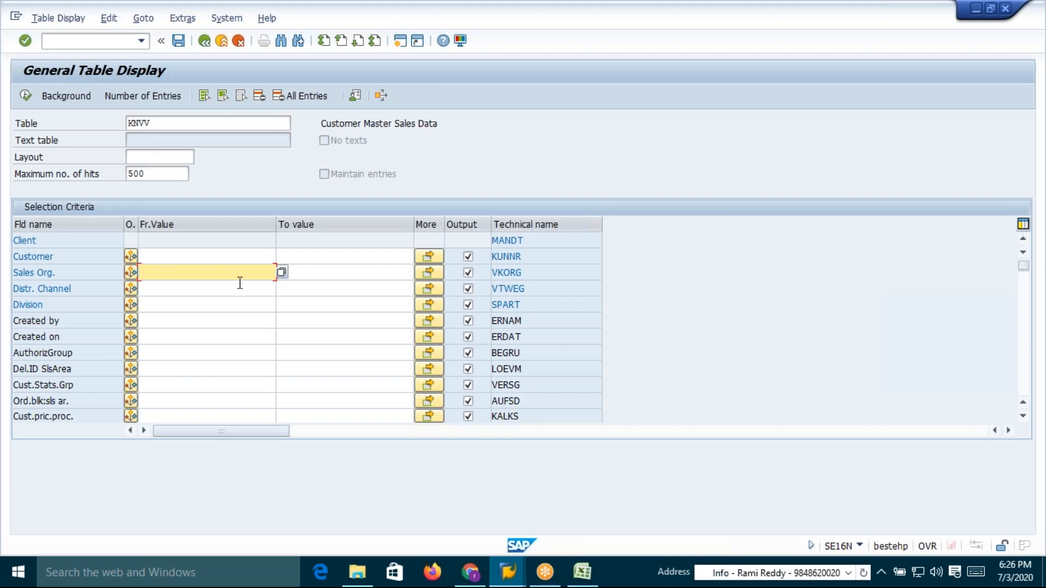
type("DSH1")
left_click(238, 285)
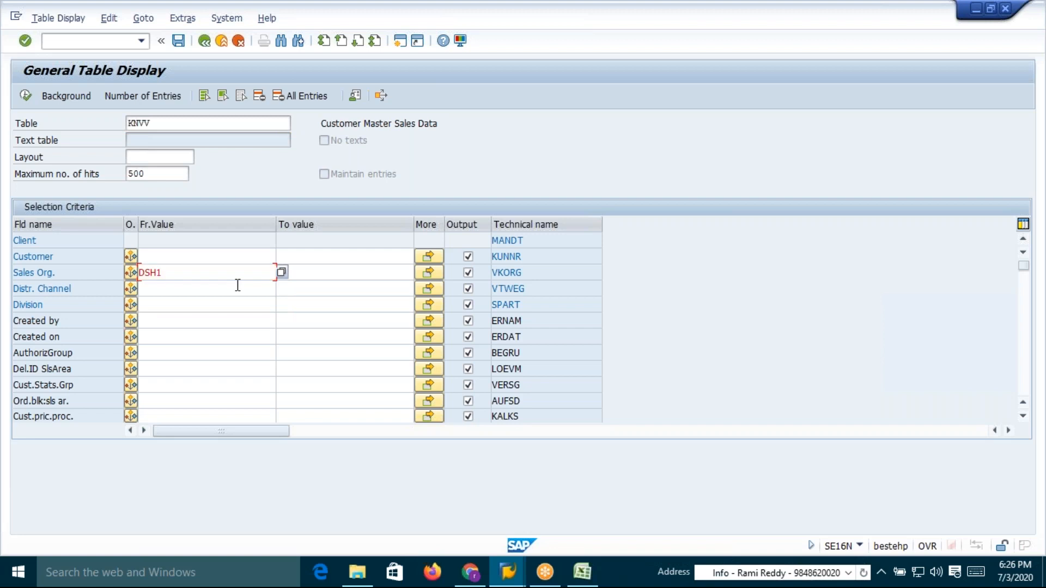
type("DE")
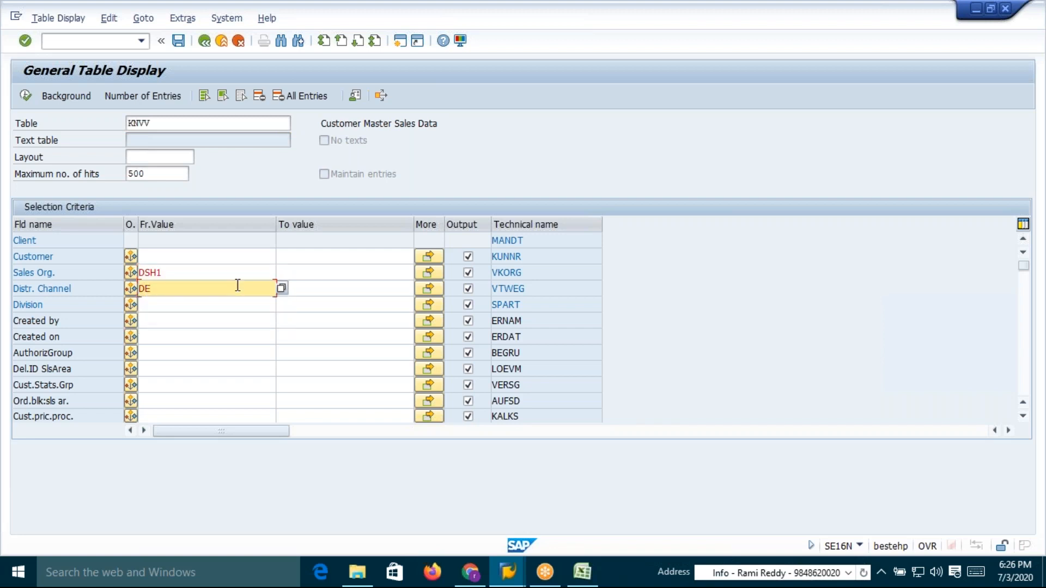
left_click(205, 304)
type("CA")
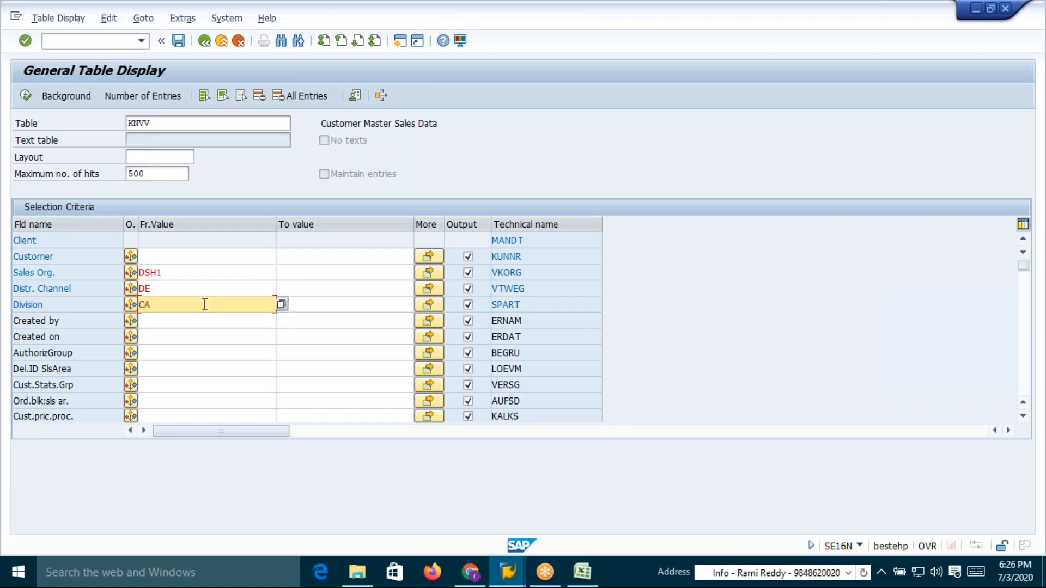
key("Return")
Check the number of matching entries, close the count dialog and display the KNVV entries
left_click(139, 96)
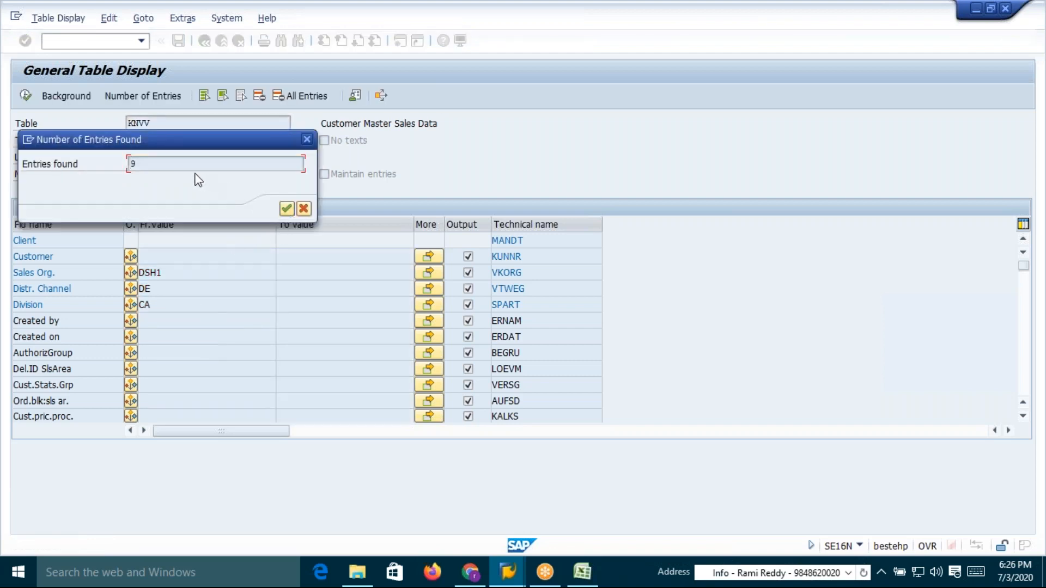
left_click(303, 209)
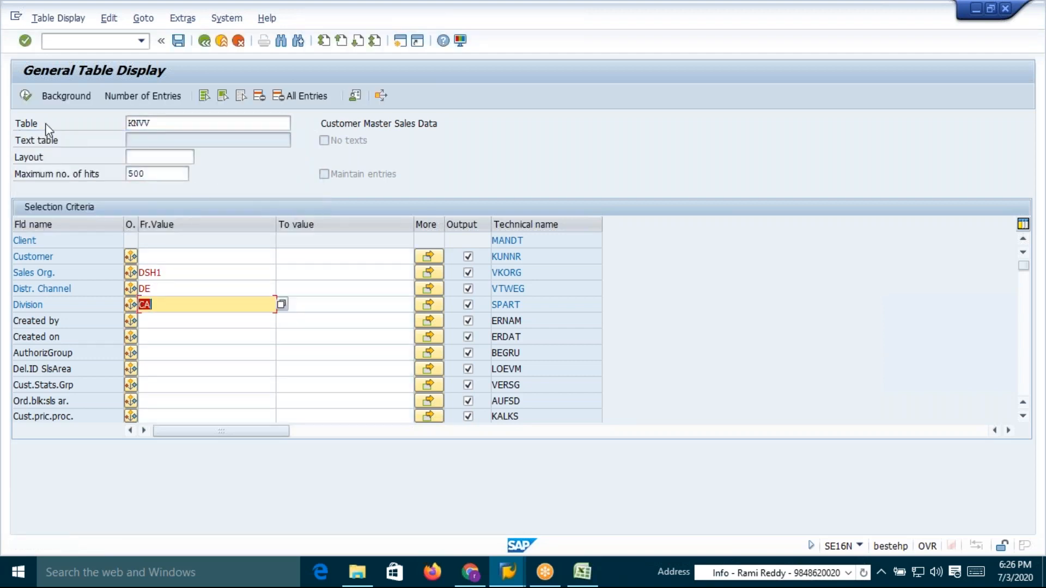
left_click(25, 96)
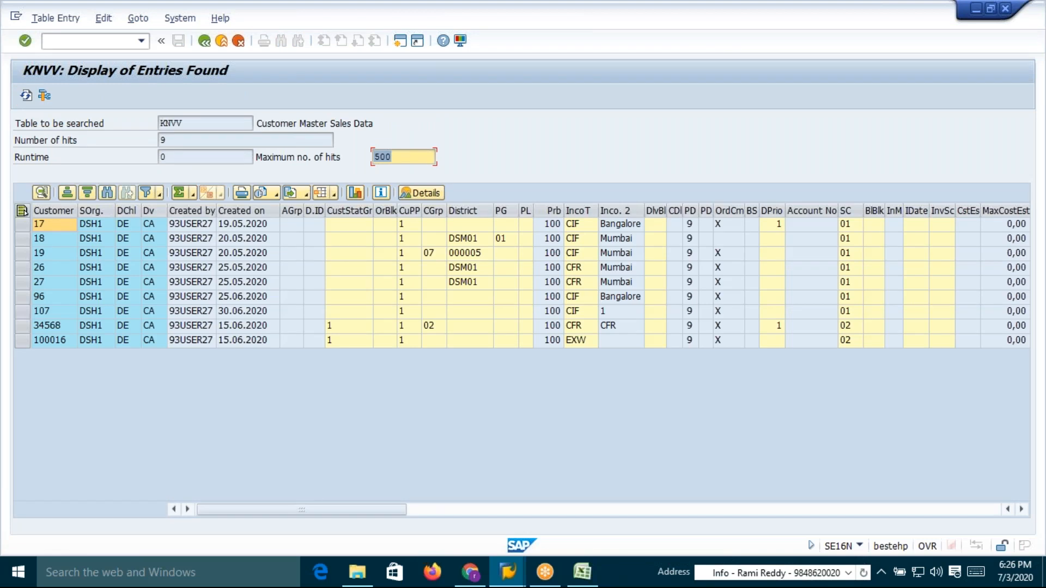
Copy customers 17, 18 and 19 and paste them under Customer in the Excel Sheet1 grid
left_click(43, 224)
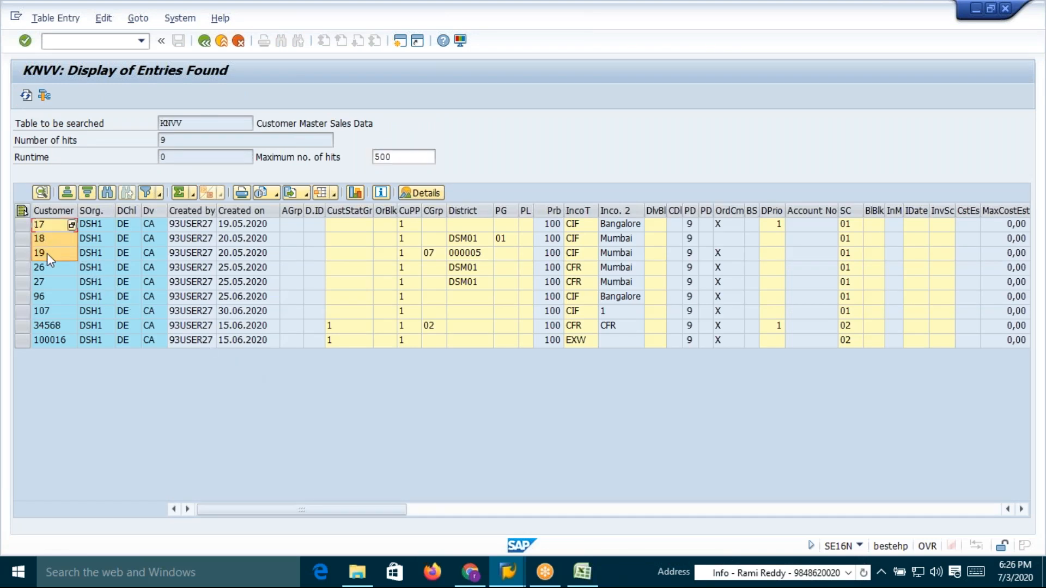
key("ctrl+c")
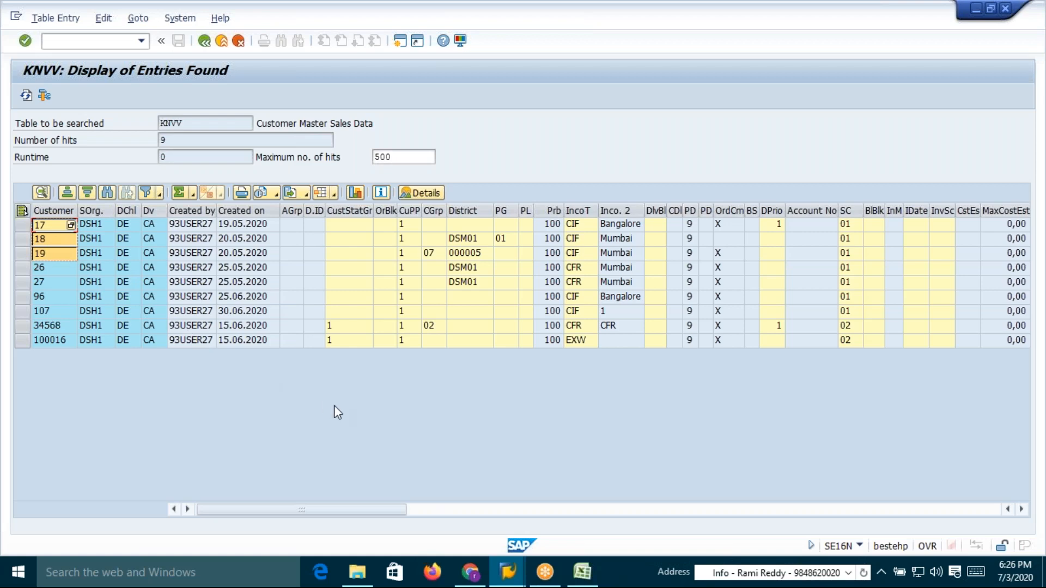
key("alt+Tab")
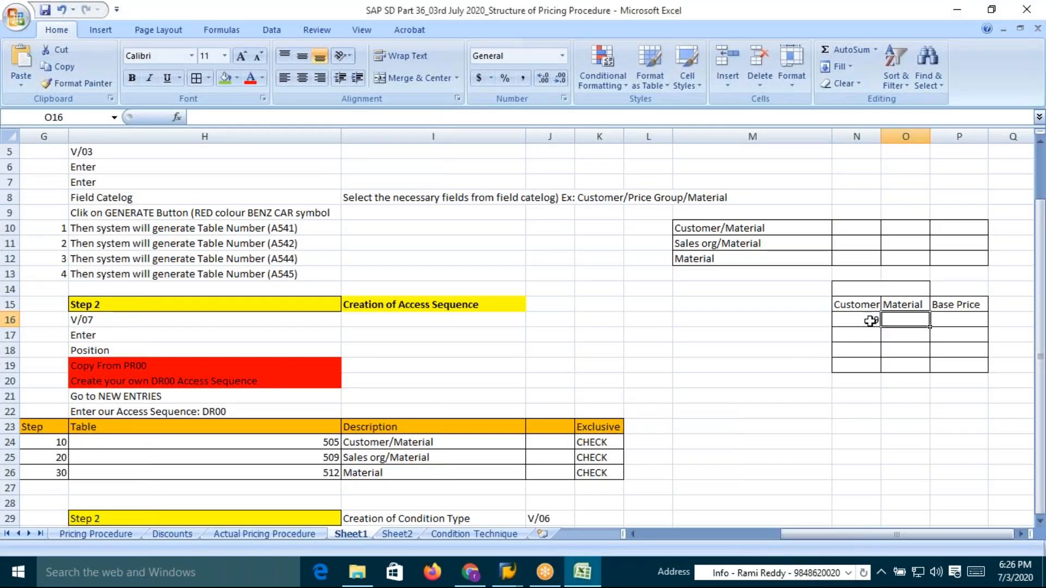
left_click(865, 321)
key("ctrl+v")
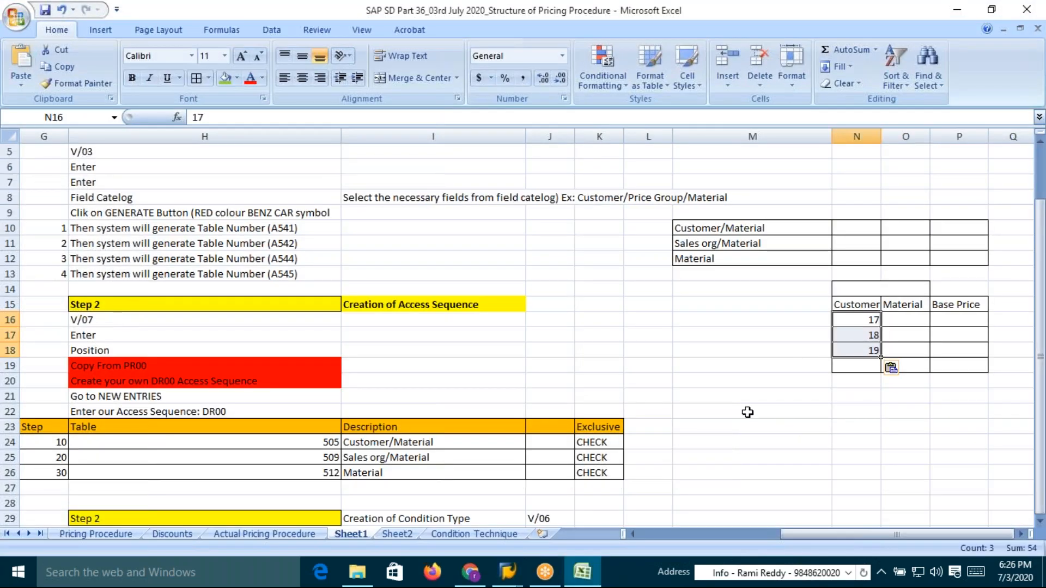
left_click(905, 321)
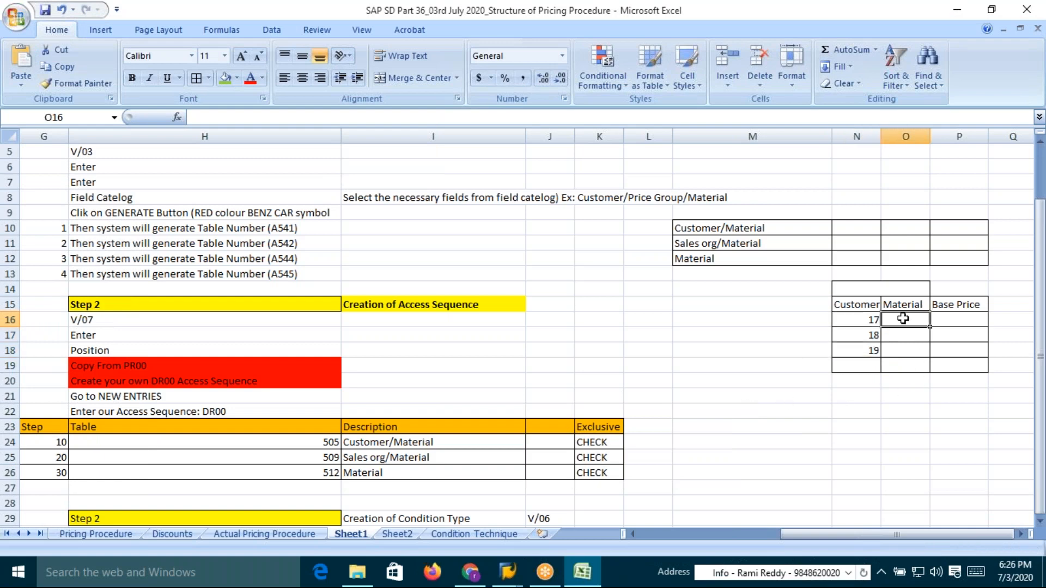
Switch back to SAP and start transaction VA01 to create a sales order
key("alt+Tab")
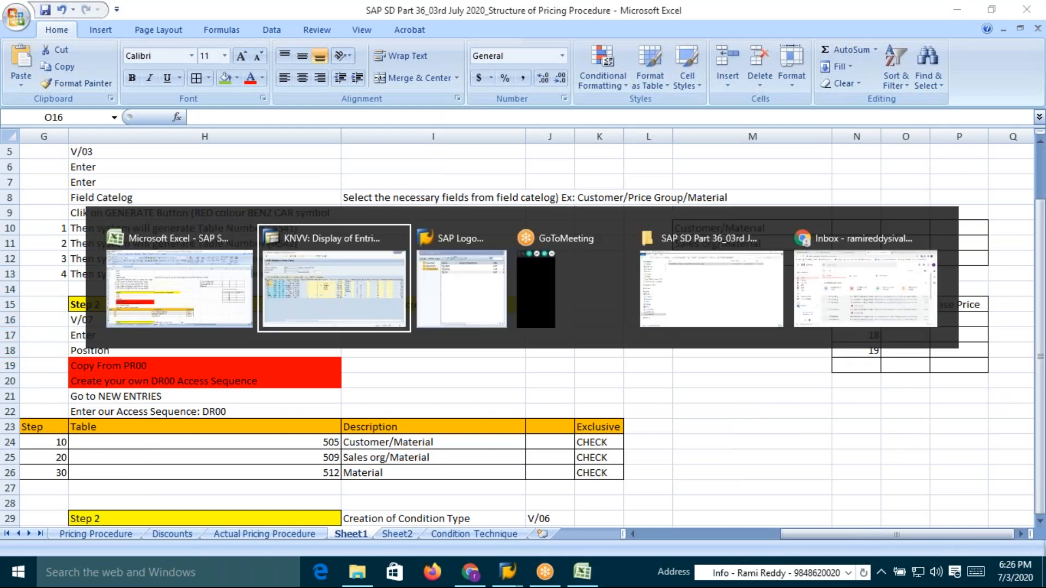
left_click(106, 41)
type("/nva01")
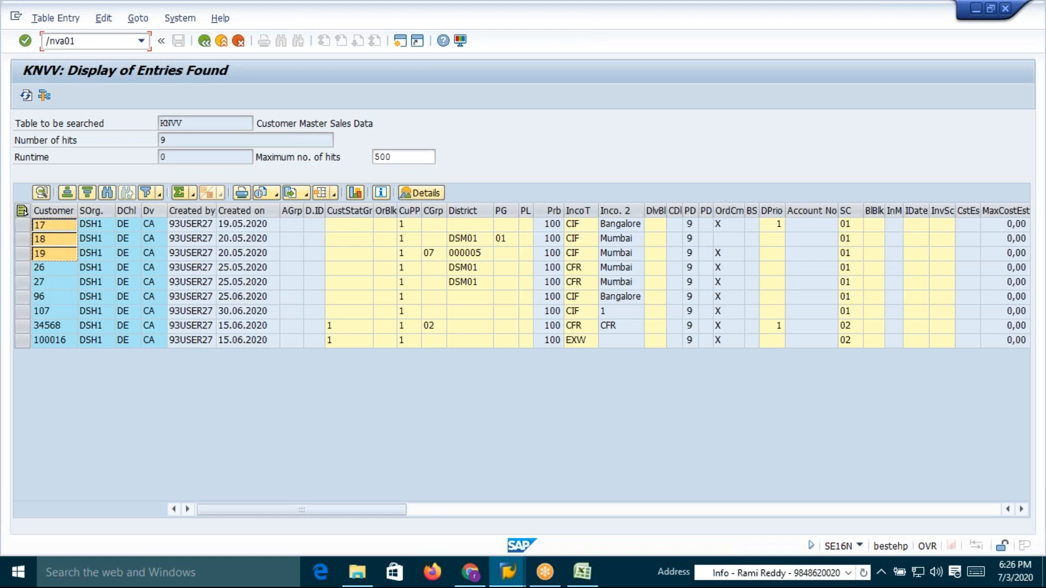
key("Return")
Enter order type OR with sales organization DSH1, distribution channel DE and division CA
key("space")
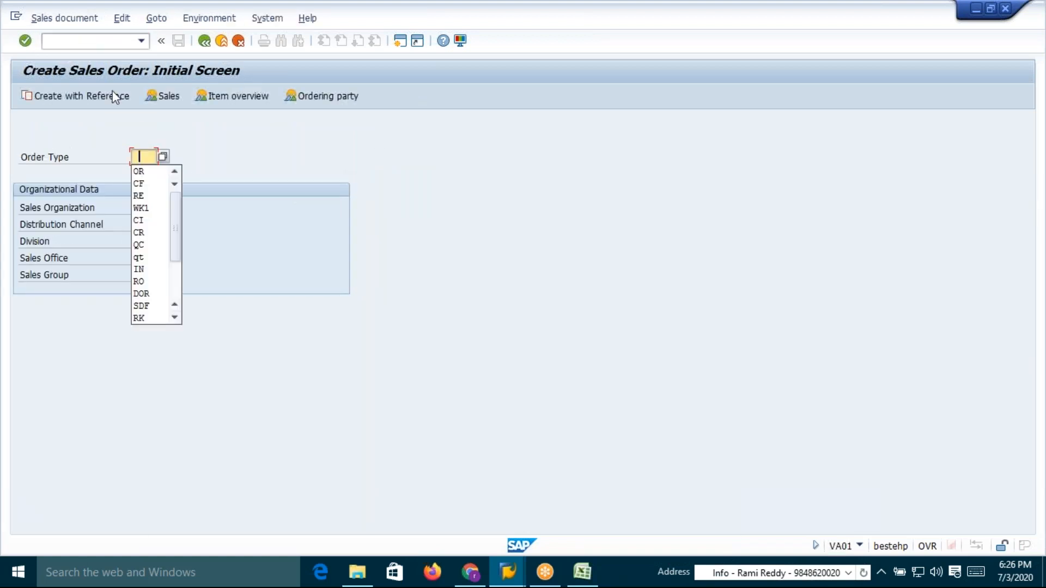
left_click(147, 173)
left_click(148, 204)
key("space")
left_click(150, 222)
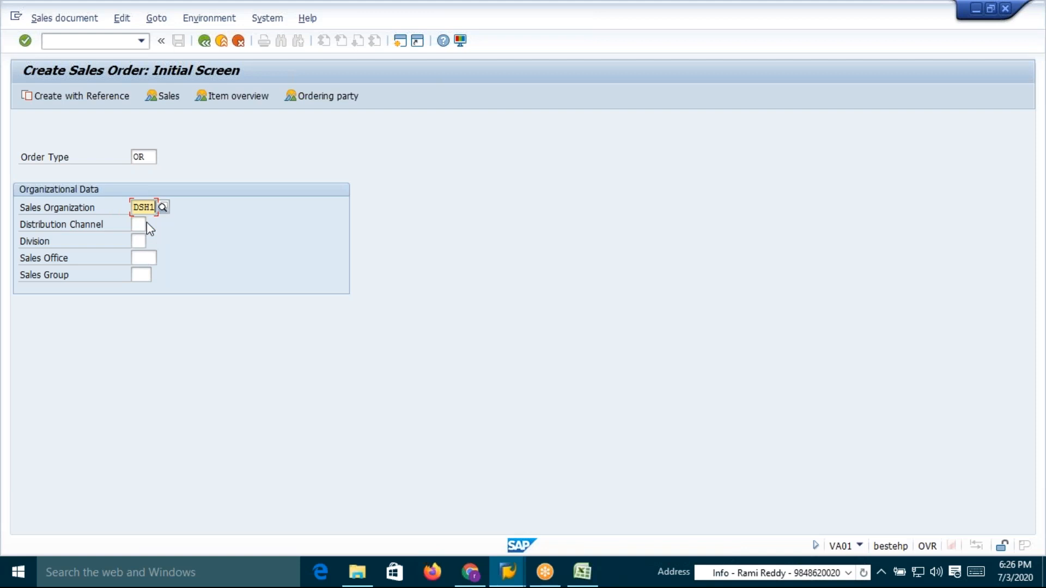
left_click(145, 238)
left_click(151, 256)
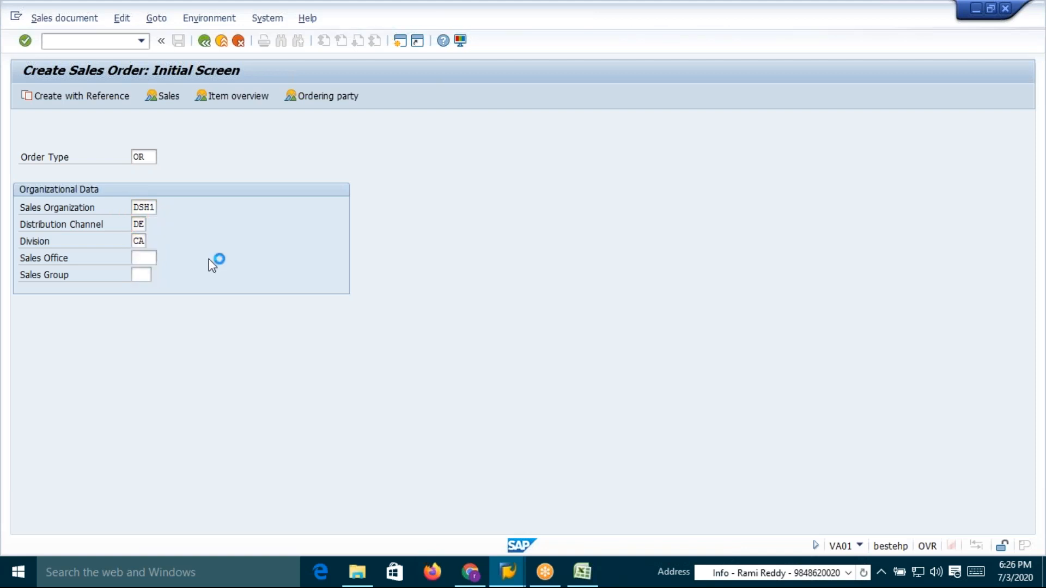
Enter sold-to party 19 and add an item for material 50065642 with order quantity 1
left_click(147, 156)
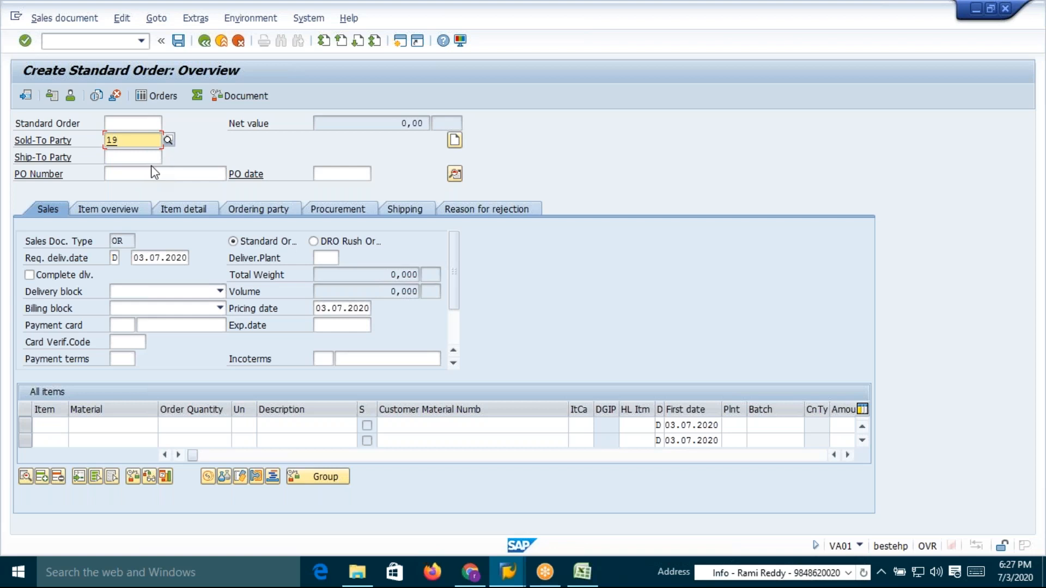
key("Return")
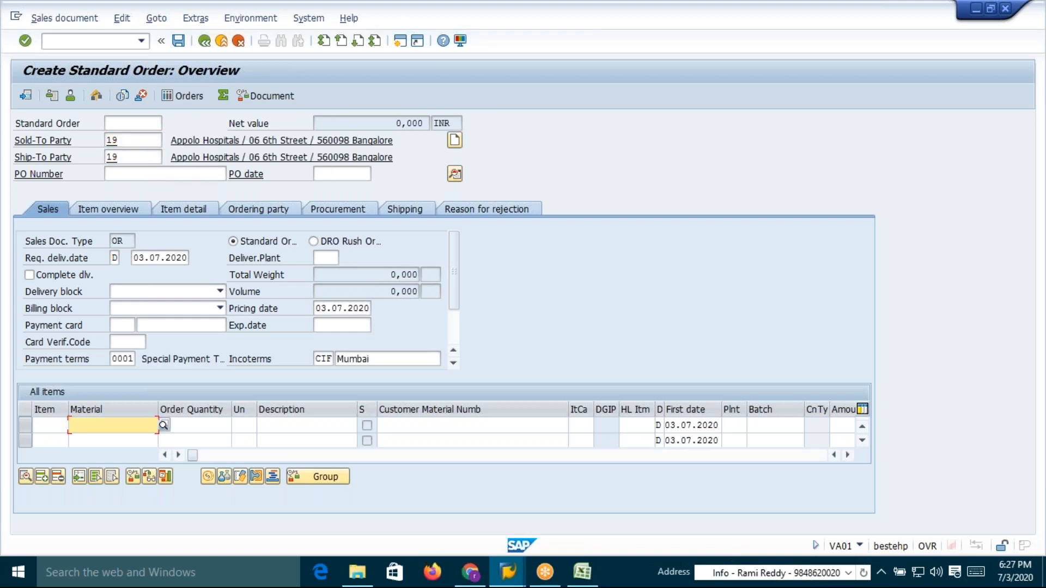
left_click(136, 425)
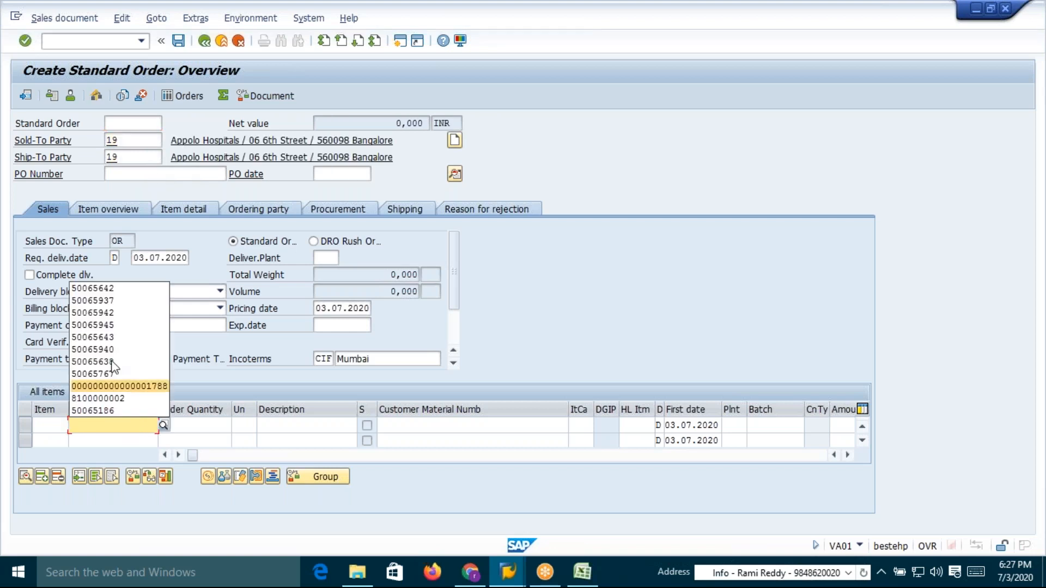
left_click(93, 289)
left_click(199, 425)
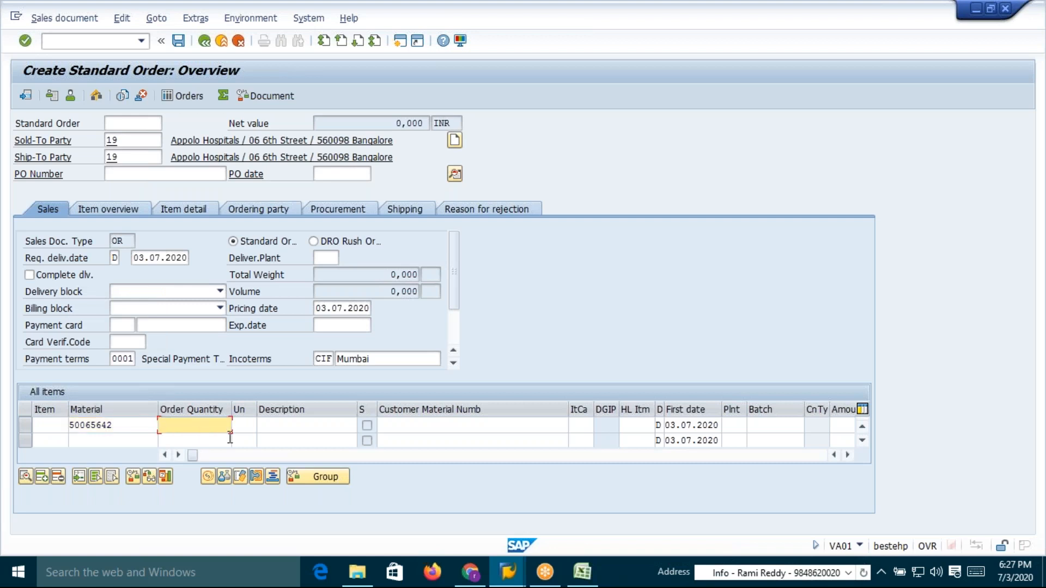
type("1")
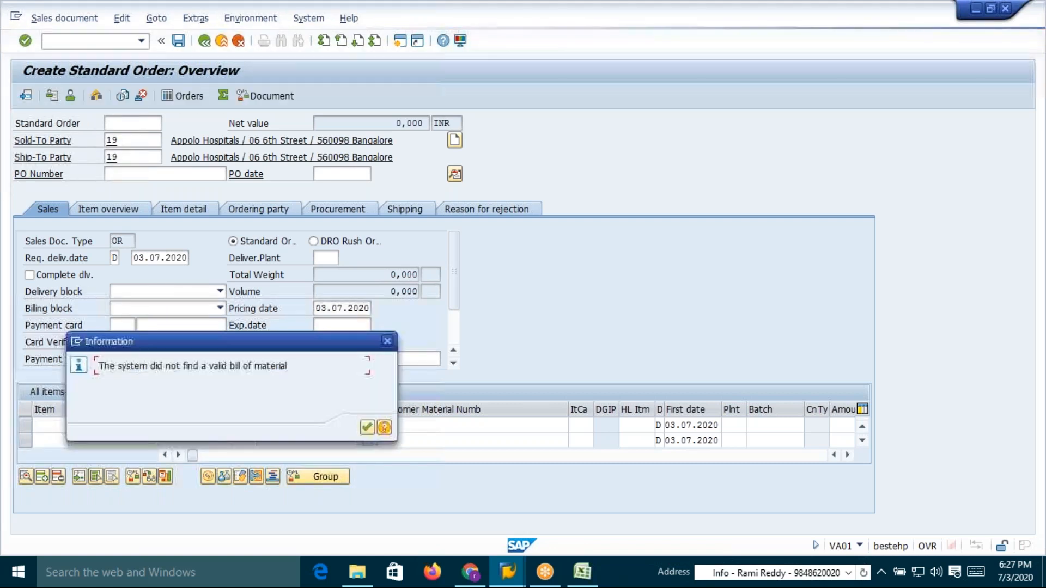
left_click(367, 428)
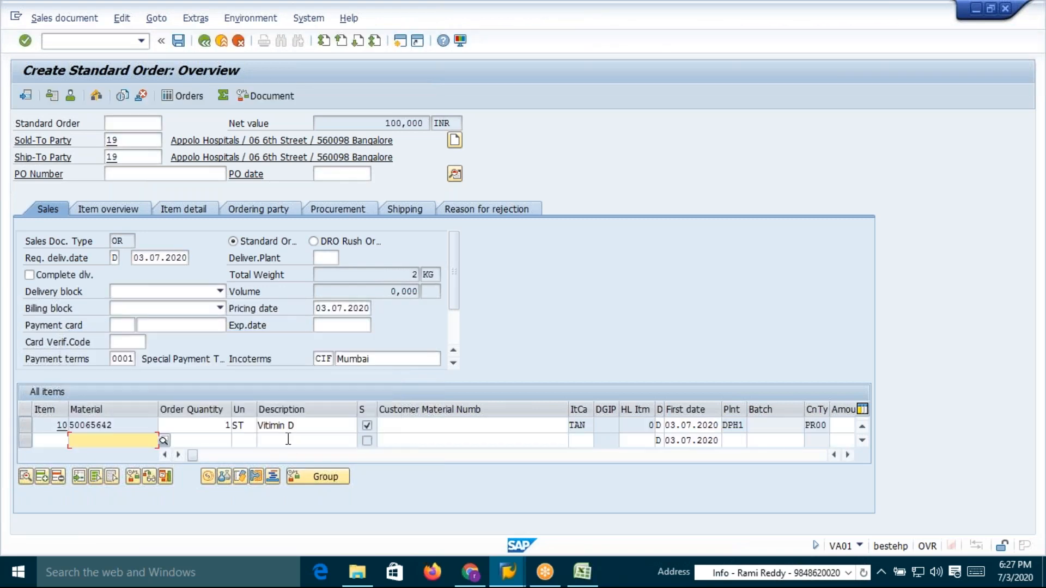
Copy the material number 50065642 and paste it under Material for customer 17 in Excel
left_click(119, 424)
left_click_drag(118, 424, 69, 425)
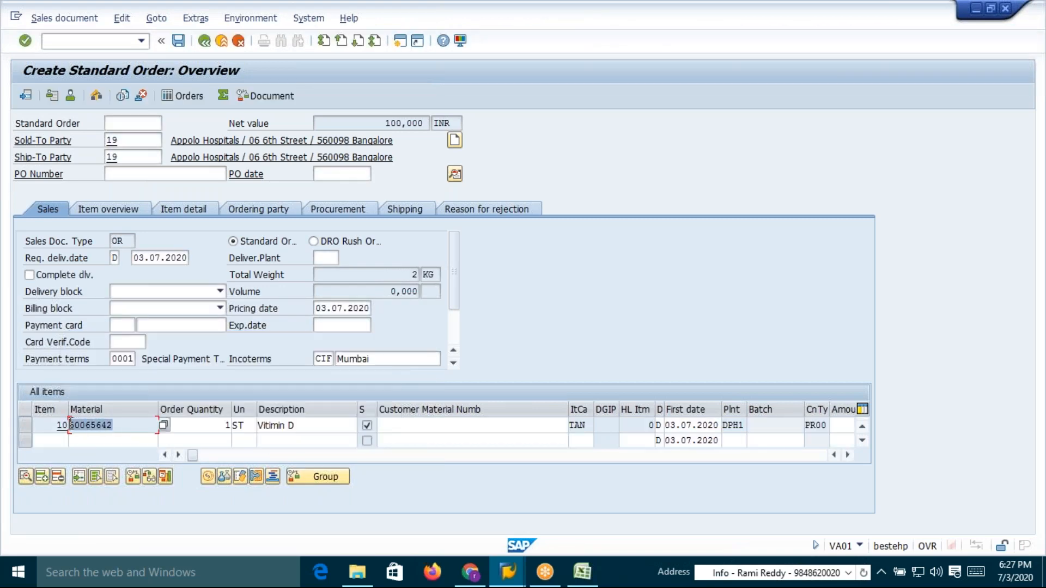
key("alt+Tab")
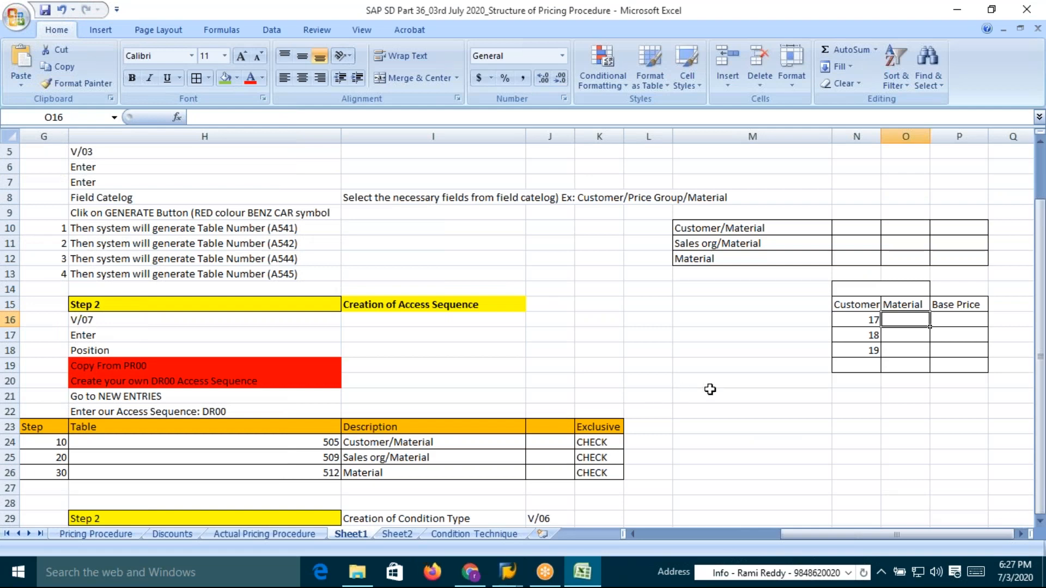
key("ctrl+v")
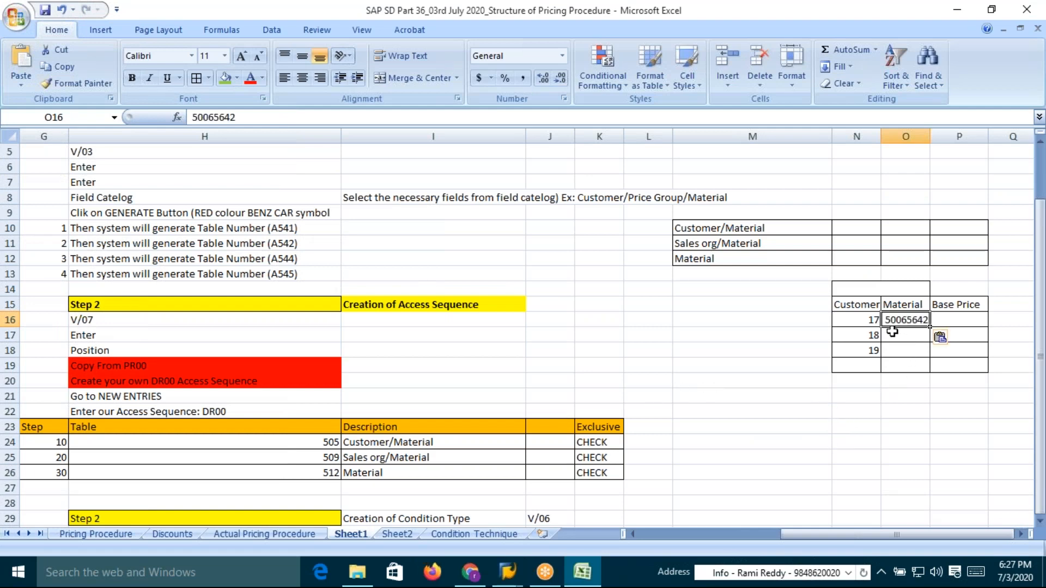
Fill the material number down to the rows for customers 18 and 19
left_click_drag(901, 320, 903, 350)
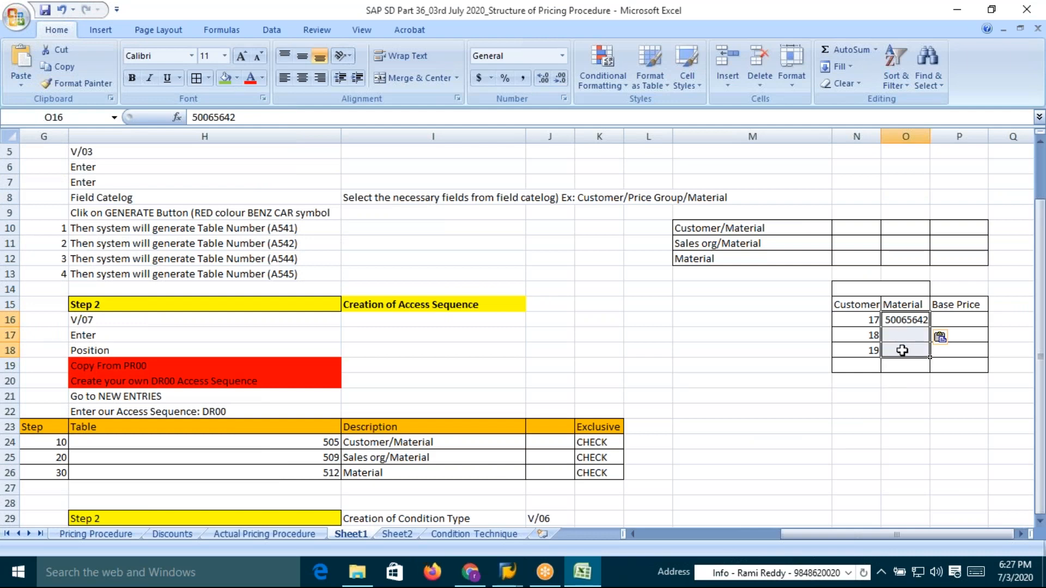
key("ctrl+d")
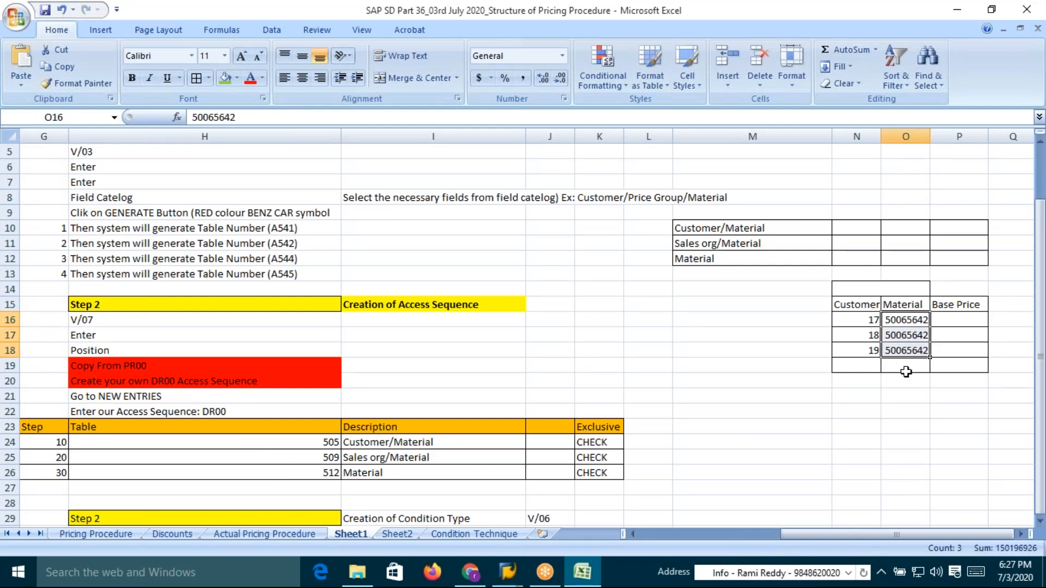
left_click(874, 352)
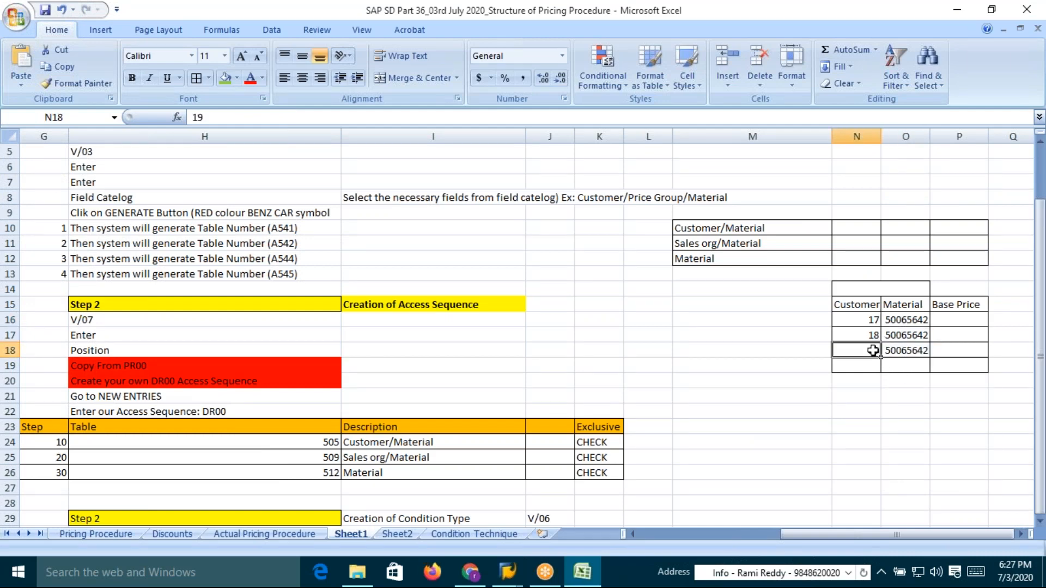
Enter base prices of 500, 400 and 300 for customers 19, 18 and 17 against material 50065642
left_click(912, 352)
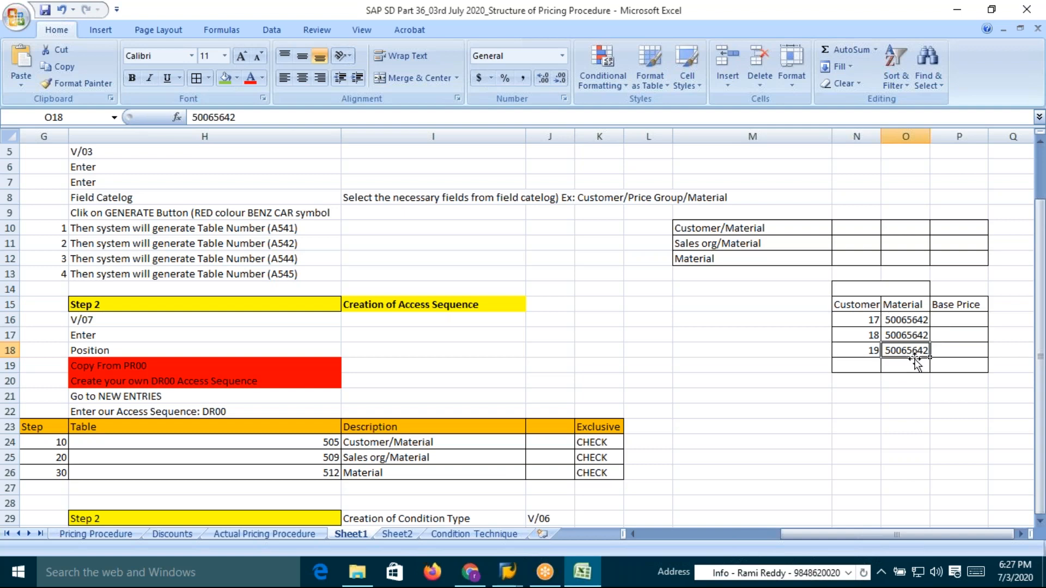
key("Tab")
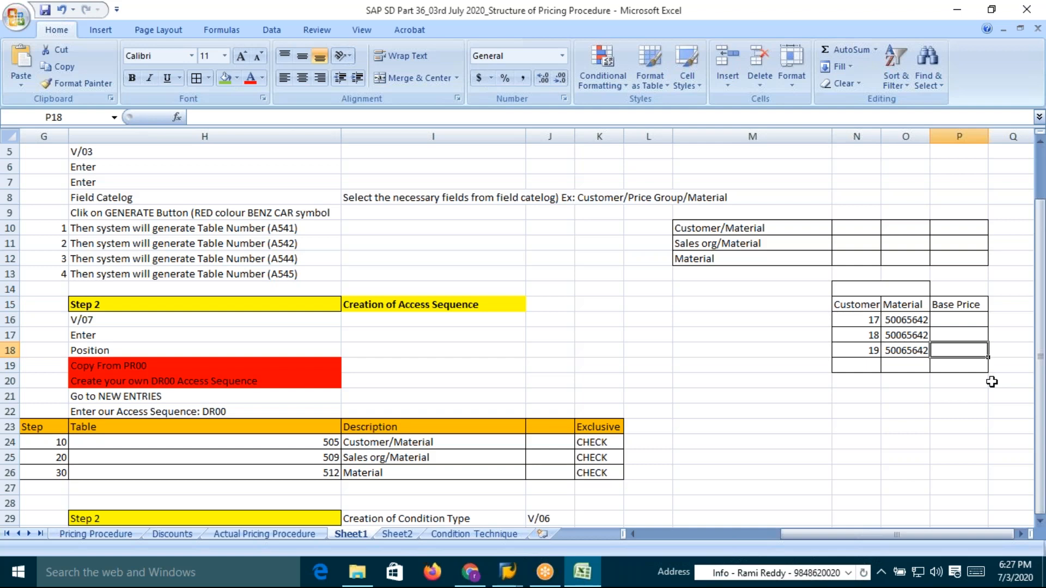
type("500")
key("Return")
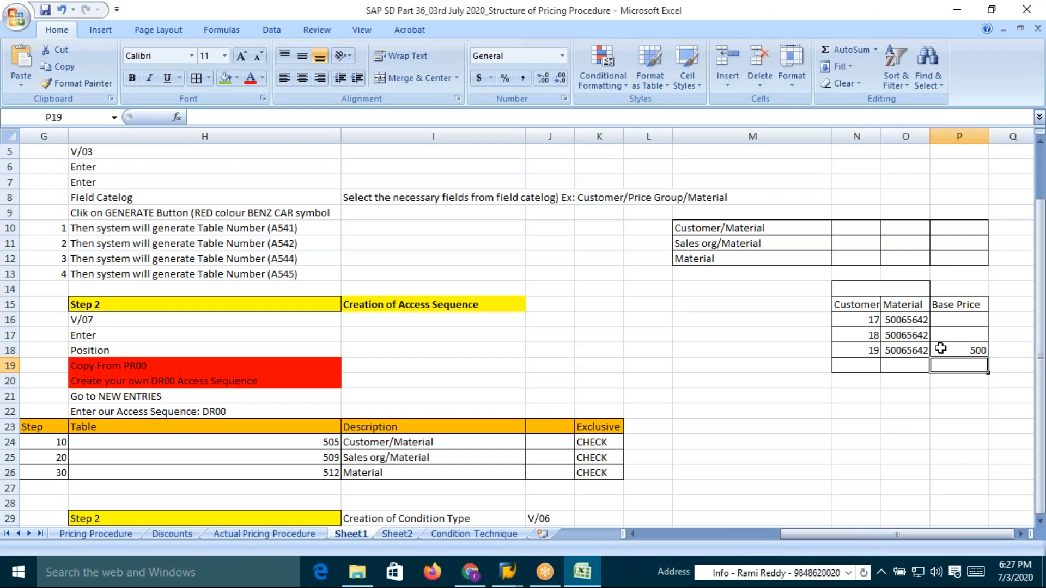
left_click(873, 336)
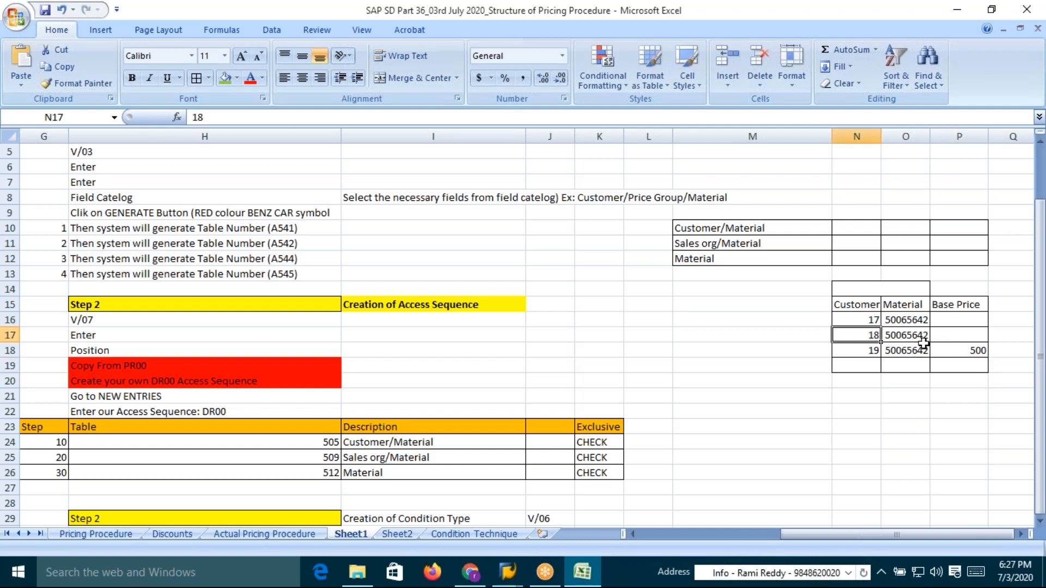
left_click(898, 351)
left_click(957, 336)
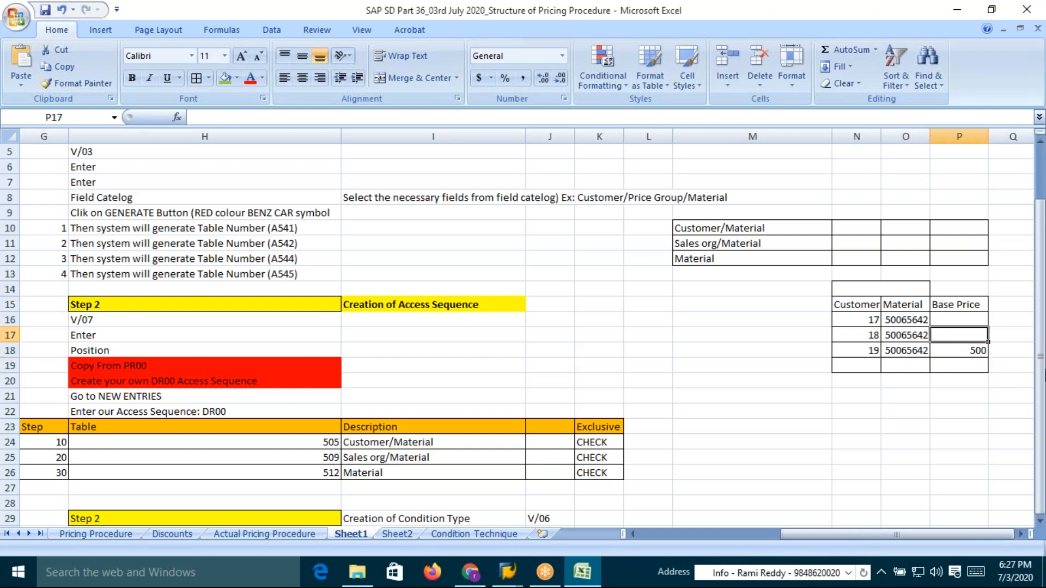
type("4")
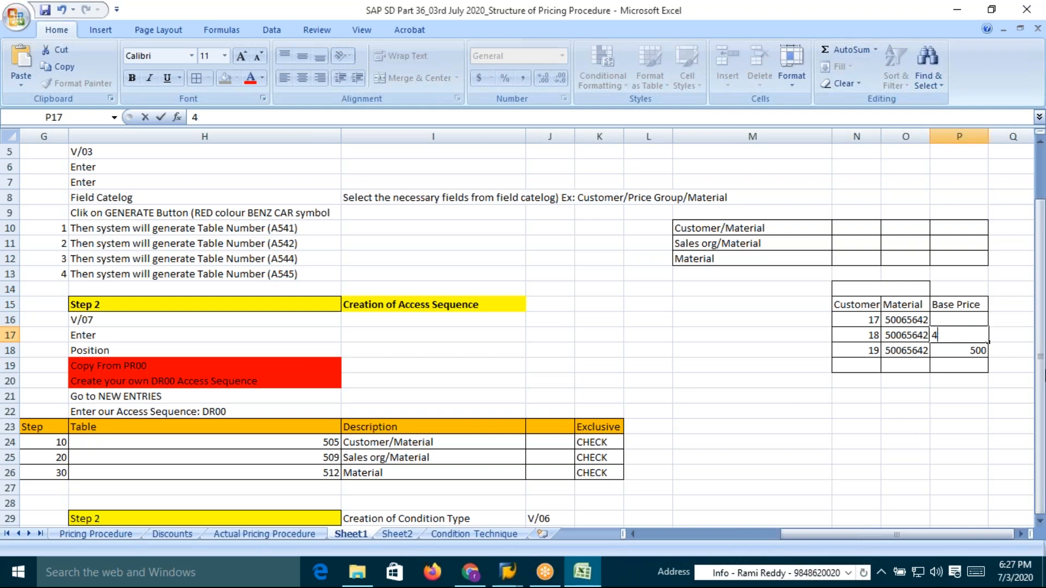
type("500")
key("Return")
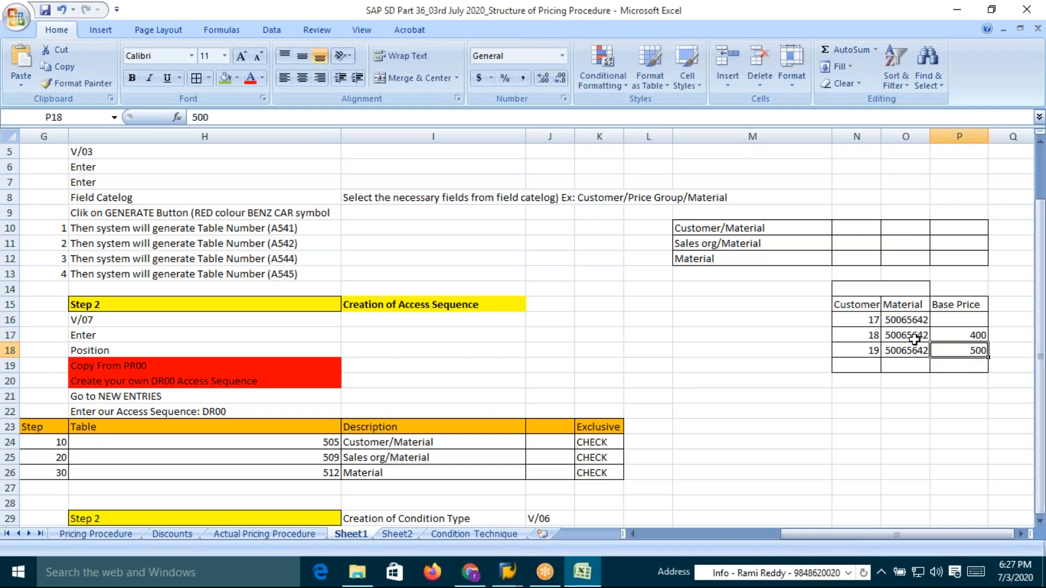
left_click(906, 322)
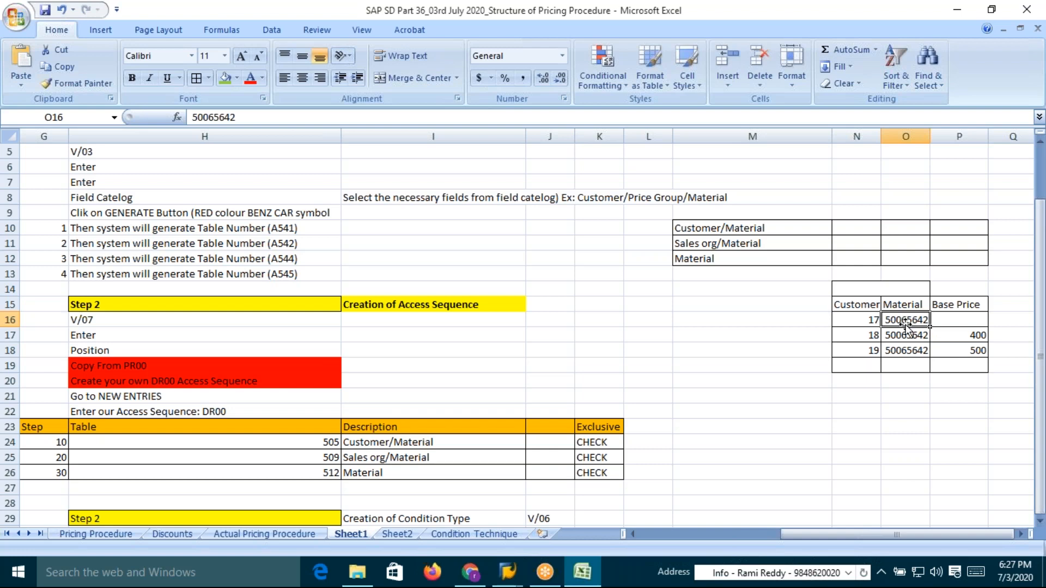
left_click(870, 321)
left_click(958, 323)
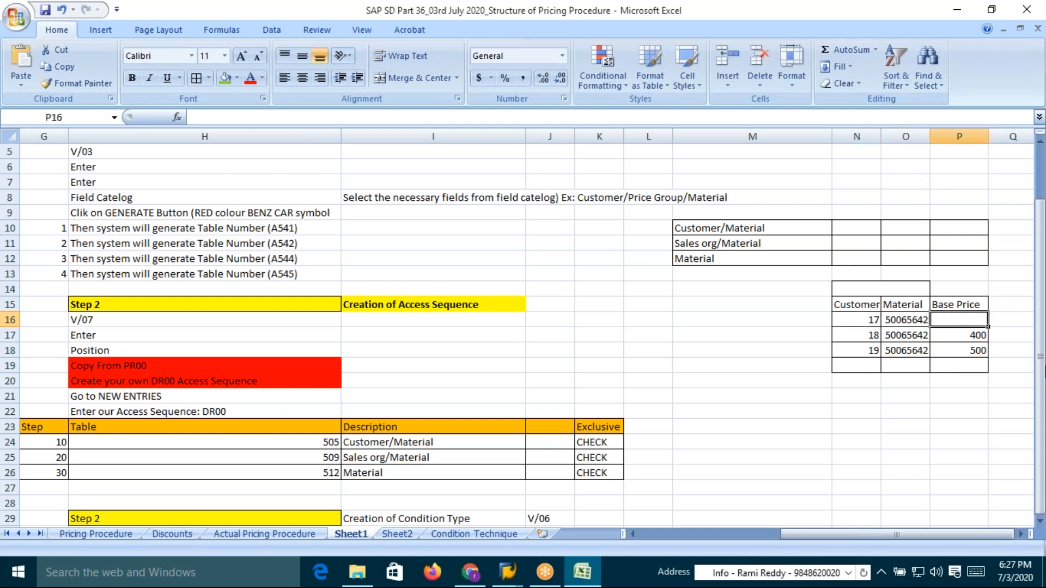
type("300")
key("Return")
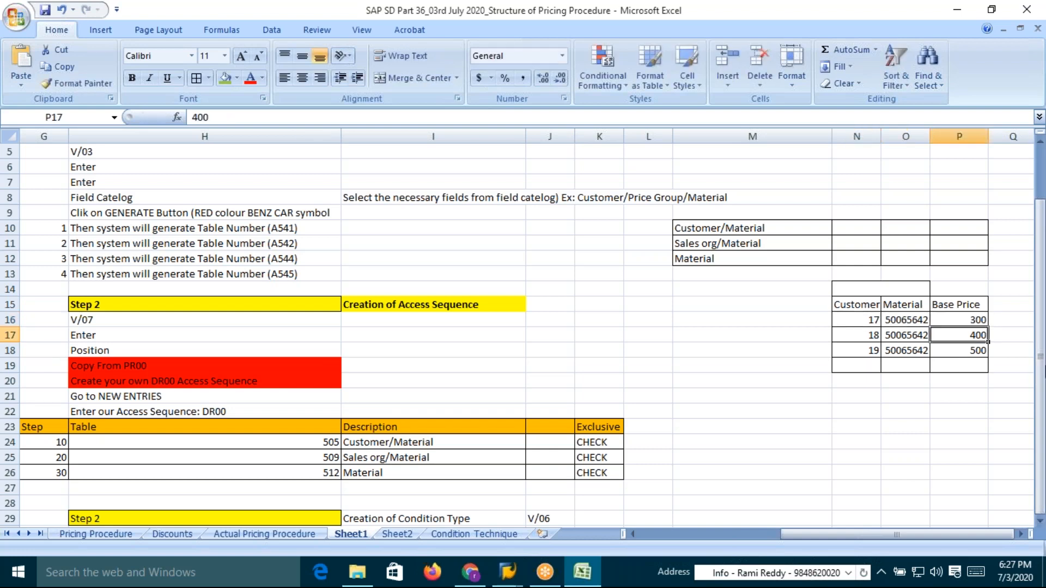
Label the cell above Base Price as VK11/VK12/VK13 and widen that column
left_click_drag(861, 291, 946, 288)
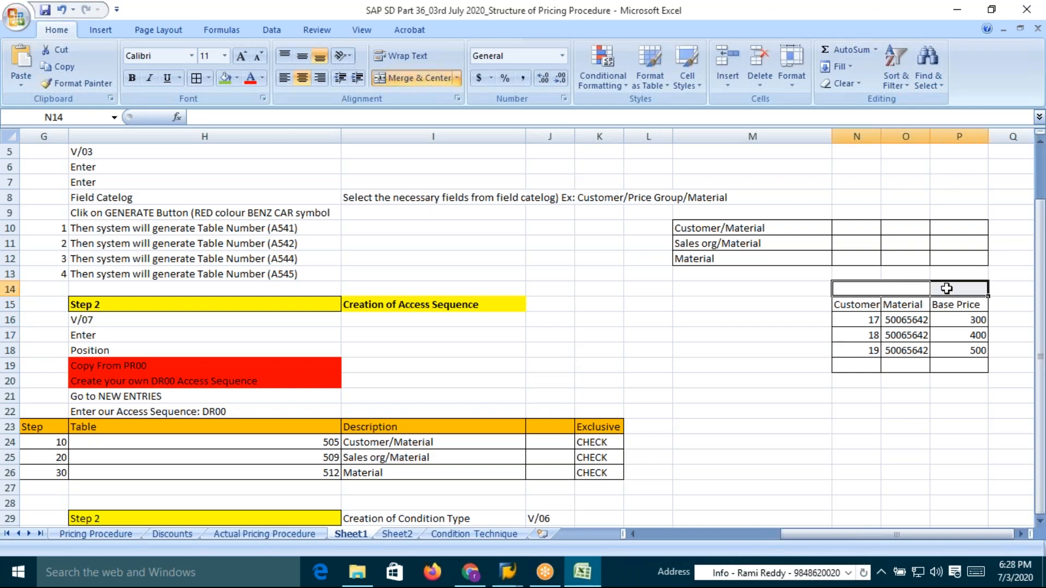
left_click(886, 289)
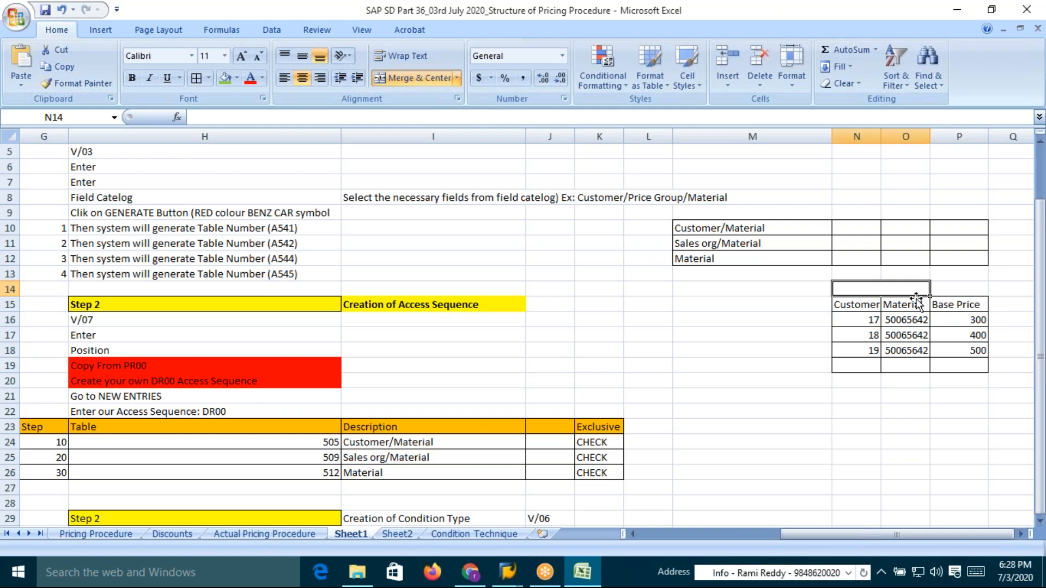
left_click_drag(893, 290, 948, 290)
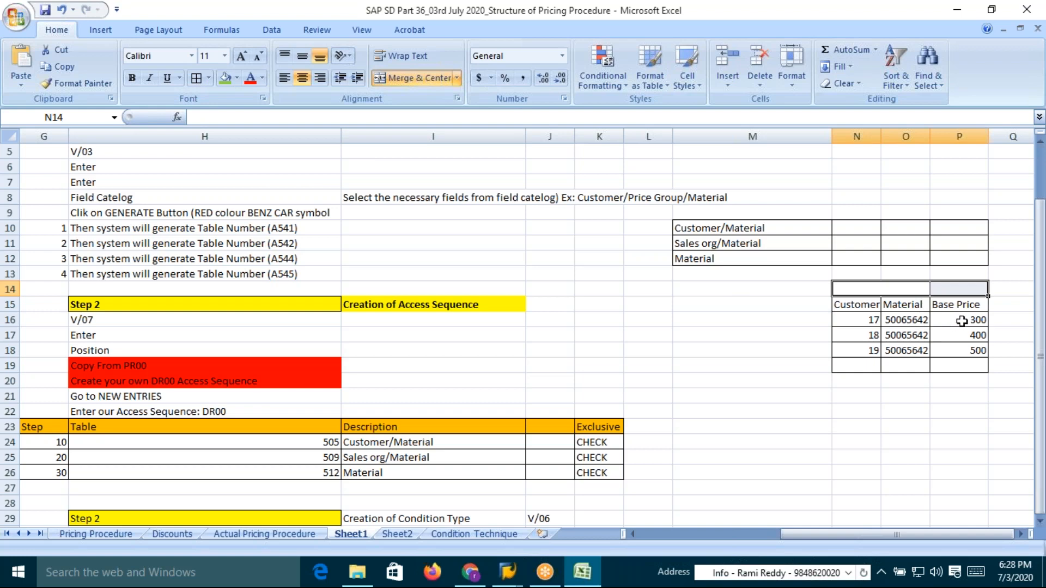
left_click(960, 324)
left_click_drag(913, 325, 920, 349)
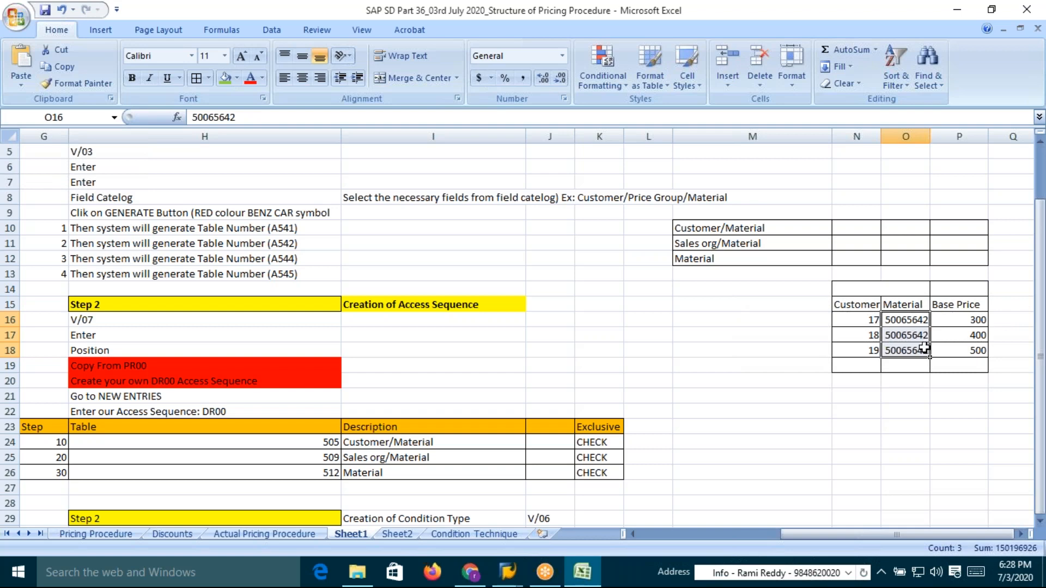
left_click(960, 290)
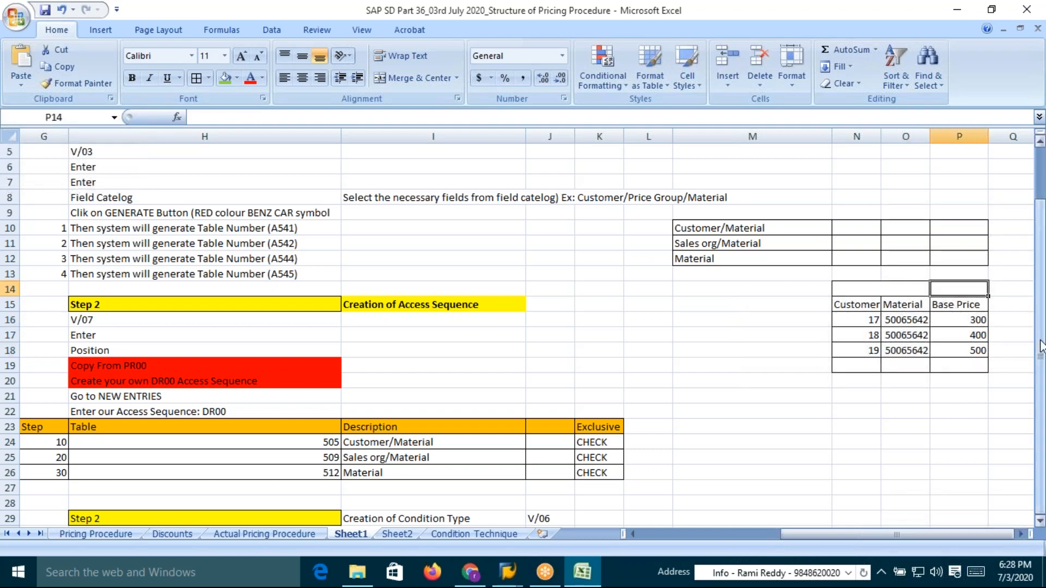
type("VK11/VK12/VK13")
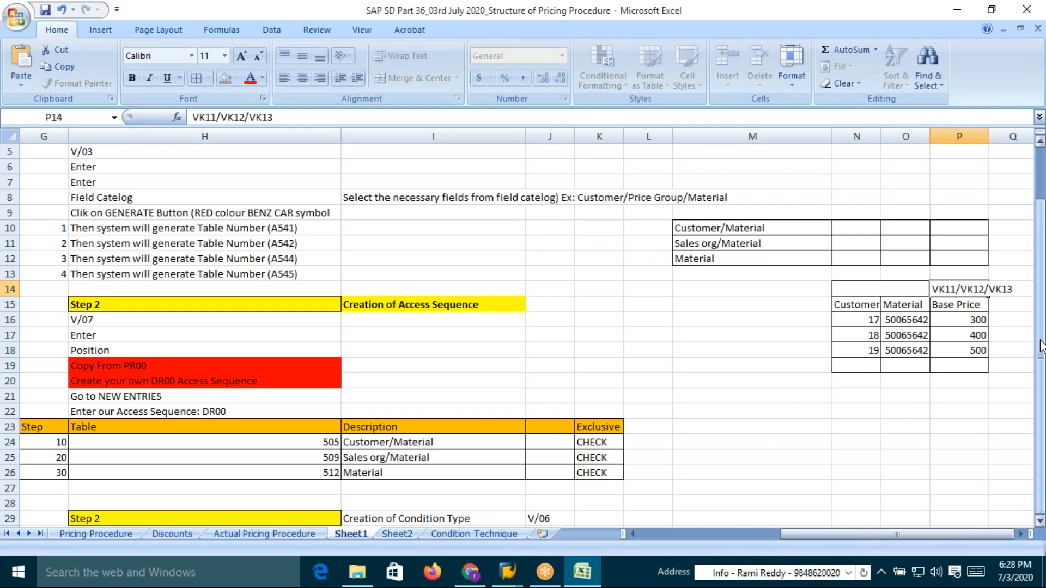
key("Return")
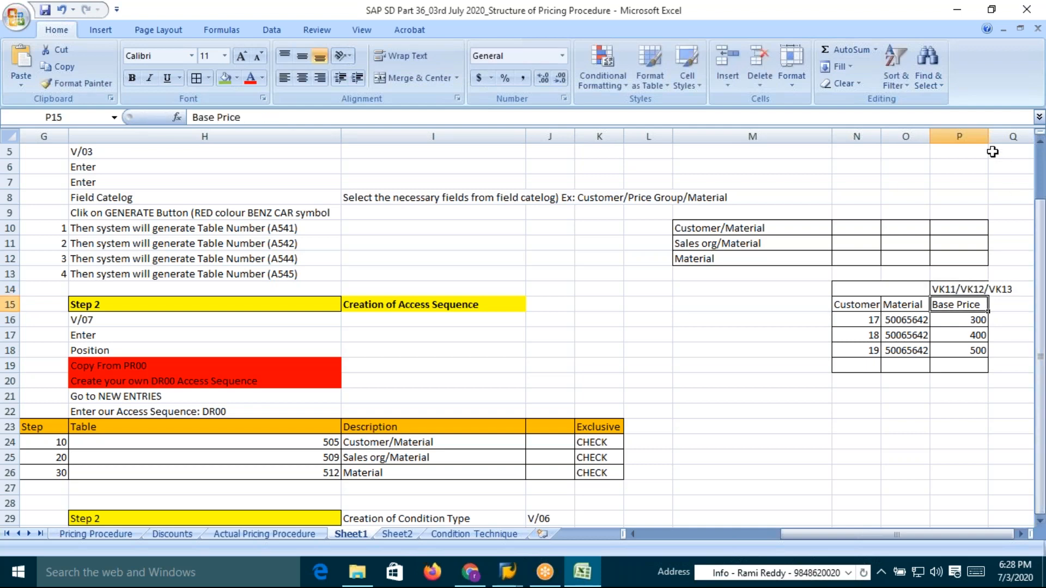
left_click_drag(989, 135, 1019, 135)
Bold the Customer, Material and Base Price header cells and fill them orange
left_click(711, 228)
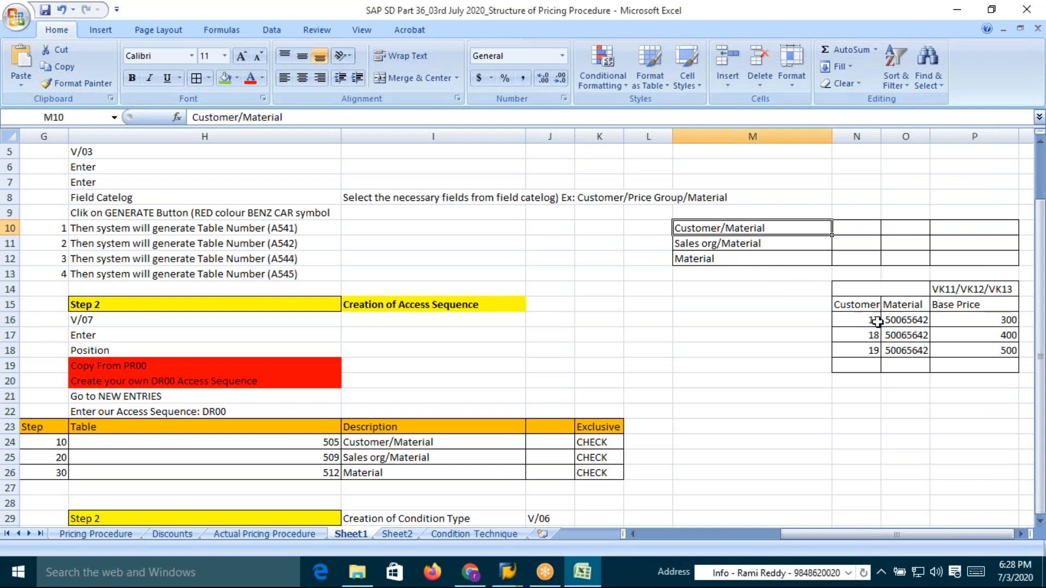
left_click_drag(860, 305, 967, 307)
key("ctrl+b")
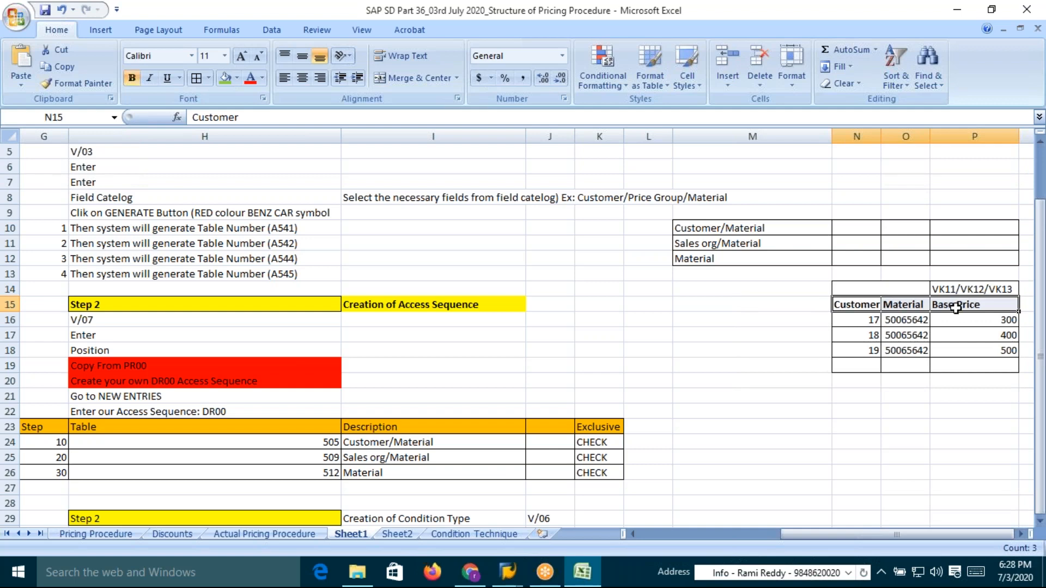
left_click(236, 80)
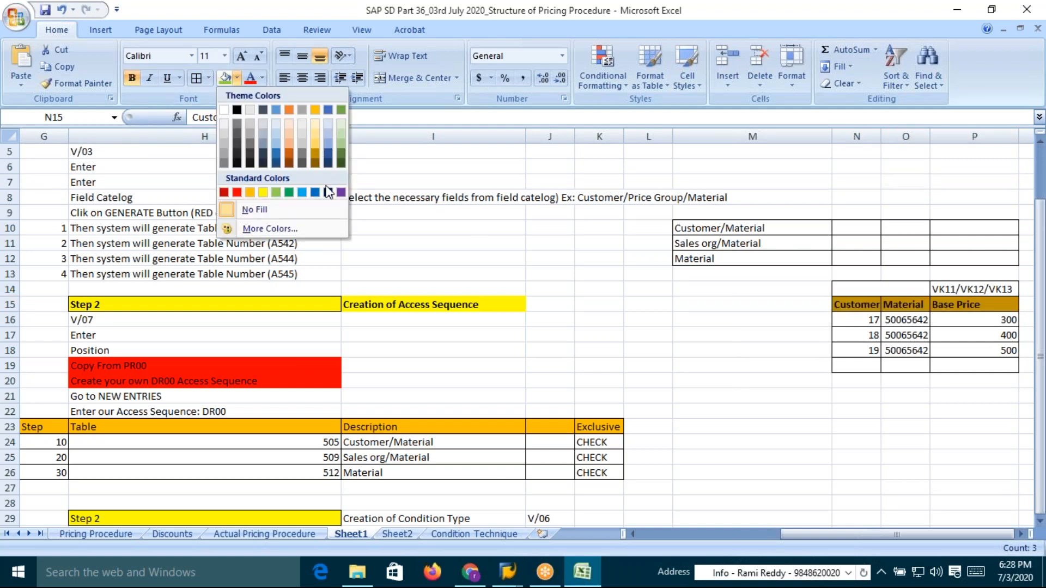
left_click(341, 193)
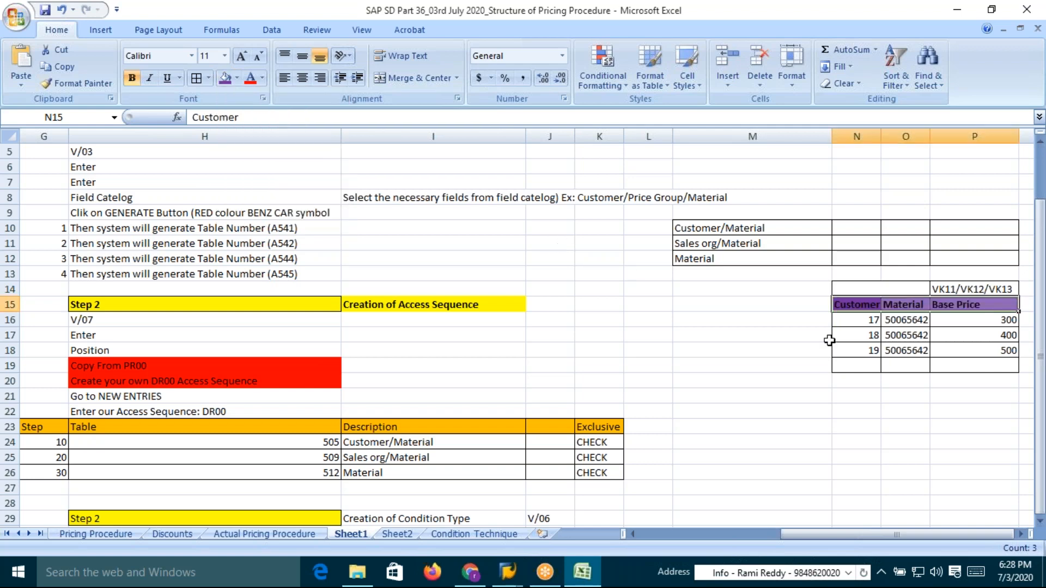
left_click(918, 336)
left_click_drag(857, 306, 967, 304)
left_click(237, 80)
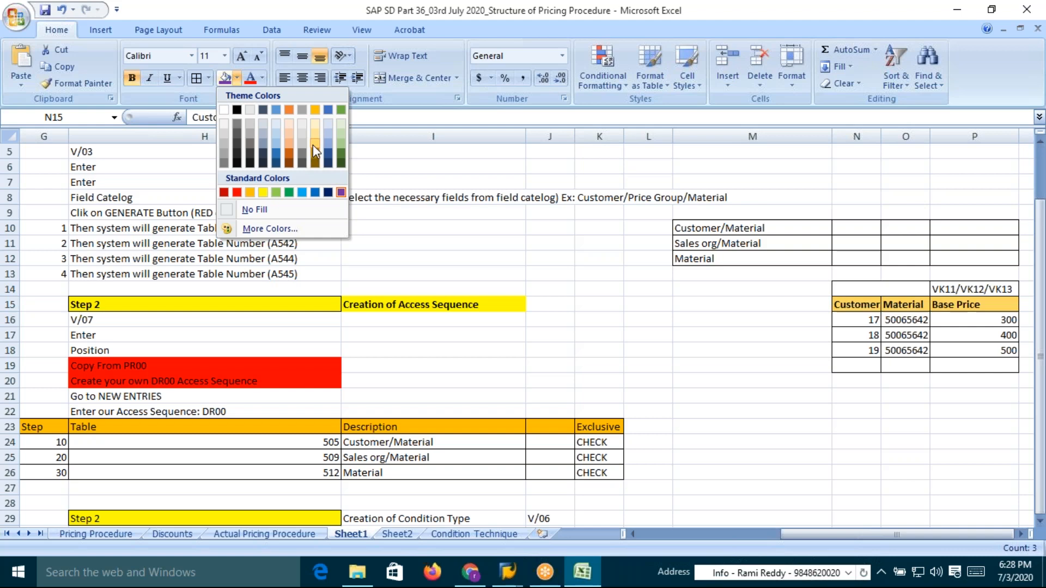
left_click(250, 192)
left_click(950, 331)
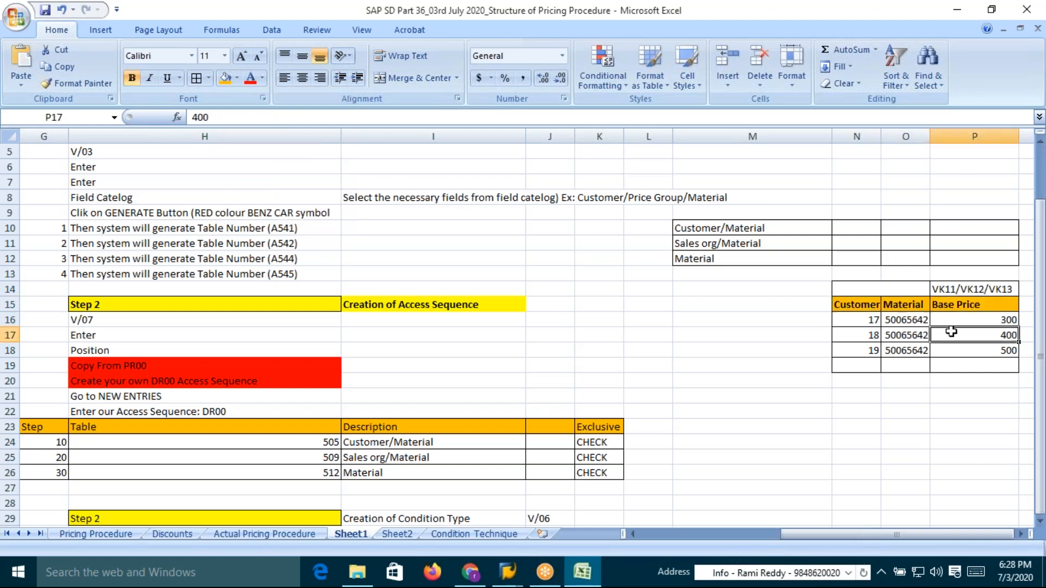
left_click(990, 319)
left_click(949, 304)
left_click_drag(902, 321, 873, 351)
left_click_drag(992, 320, 993, 349)
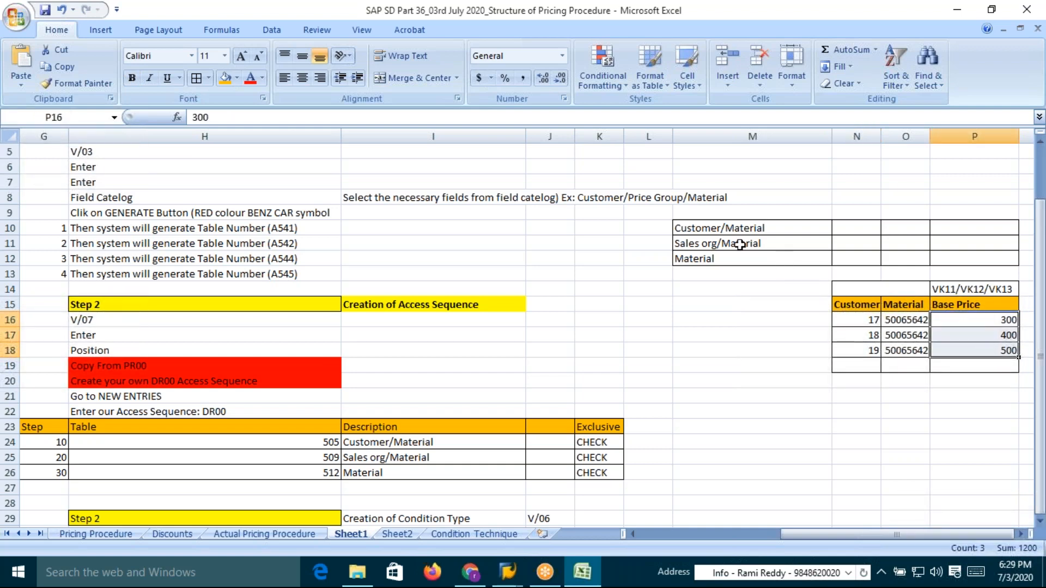
left_click(699, 229)
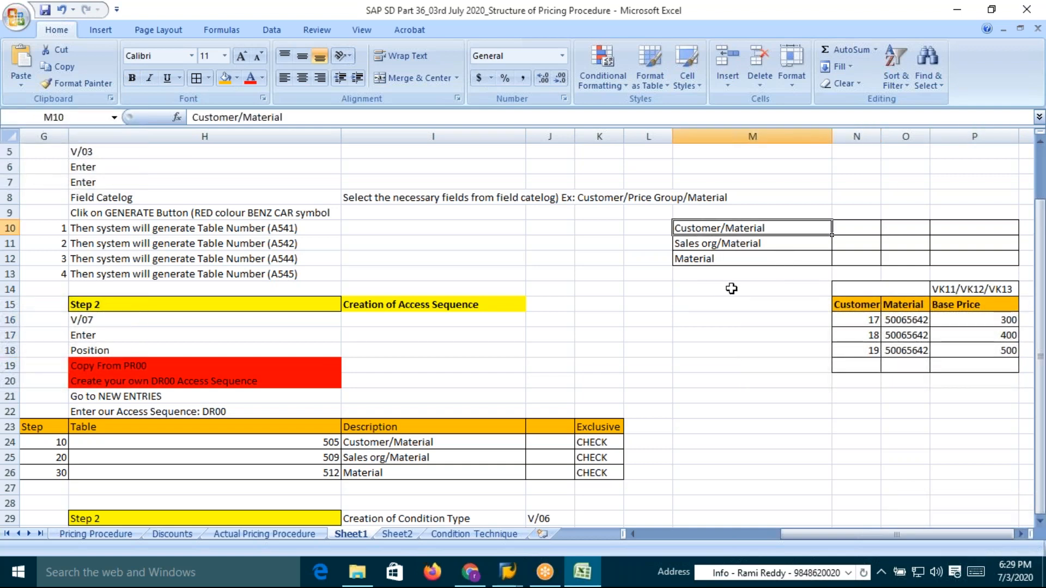
left_click(874, 320)
left_click(916, 322)
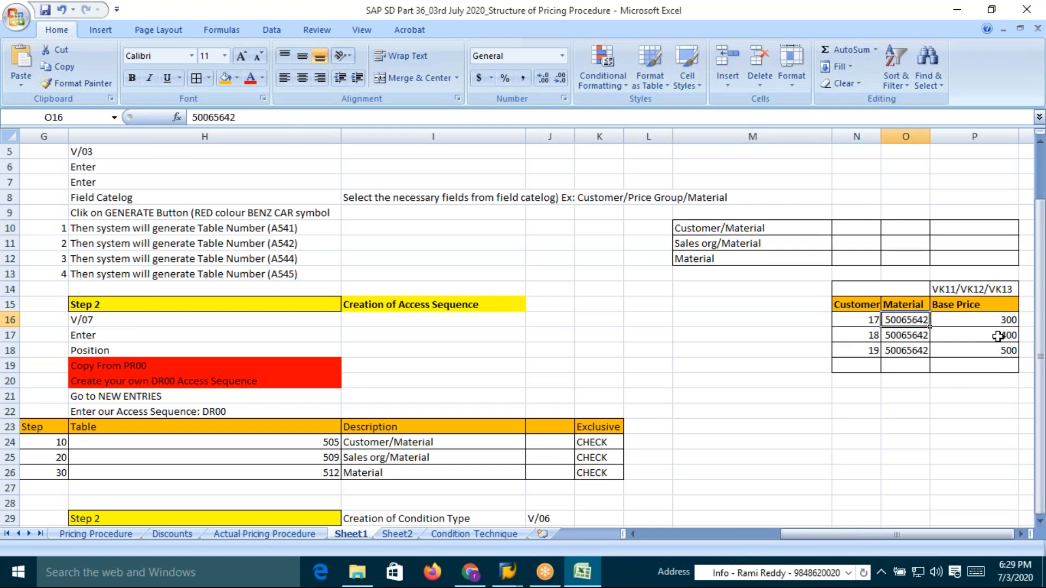
left_click_drag(998, 321, 1001, 360)
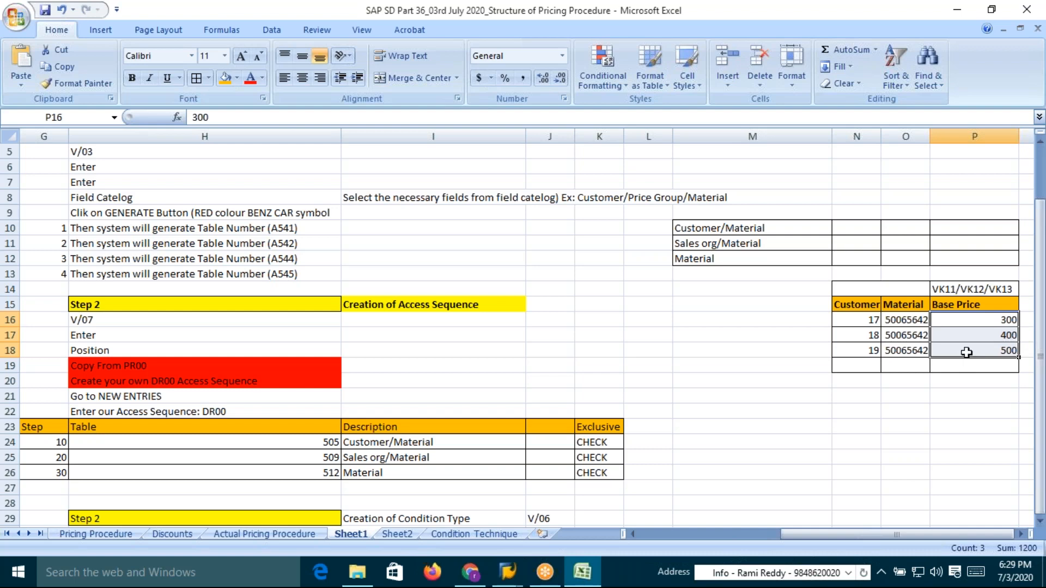
left_click_drag(861, 317, 978, 347)
left_click_drag(847, 304, 997, 308)
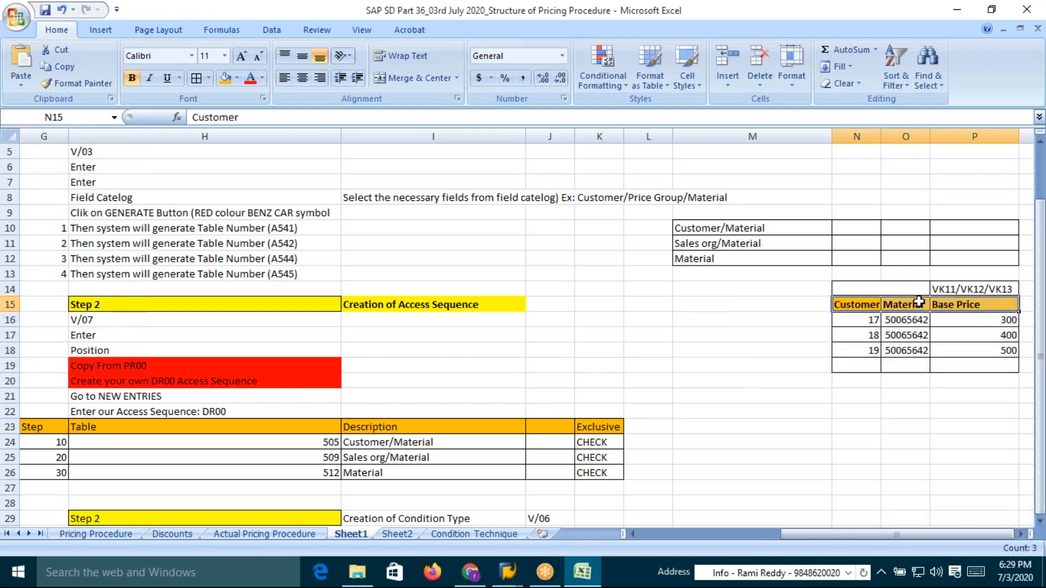
Enter Table as the caption above the Customer and Material headers
left_click(894, 294)
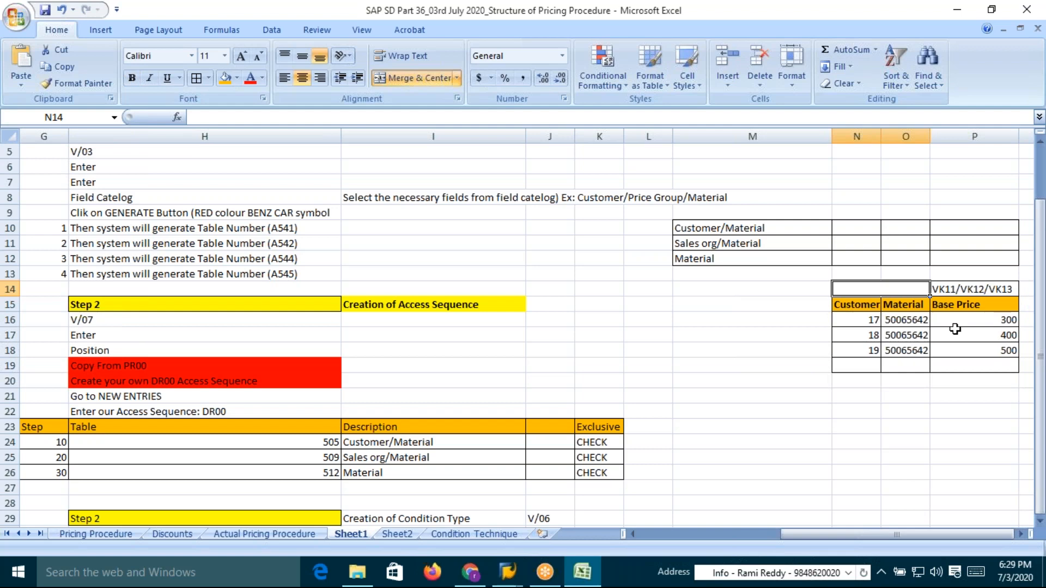
type("Table")
left_click_drag(842, 304, 927, 306)
Fill the Base Price header and the VK11/VK12/VK13 cell with light blue
left_click(974, 306)
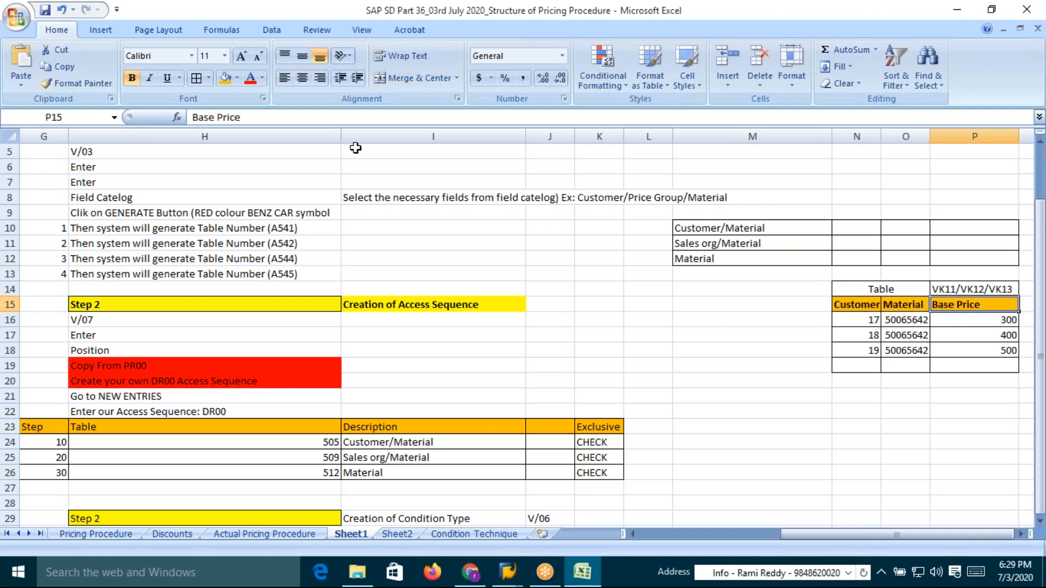
left_click(236, 78)
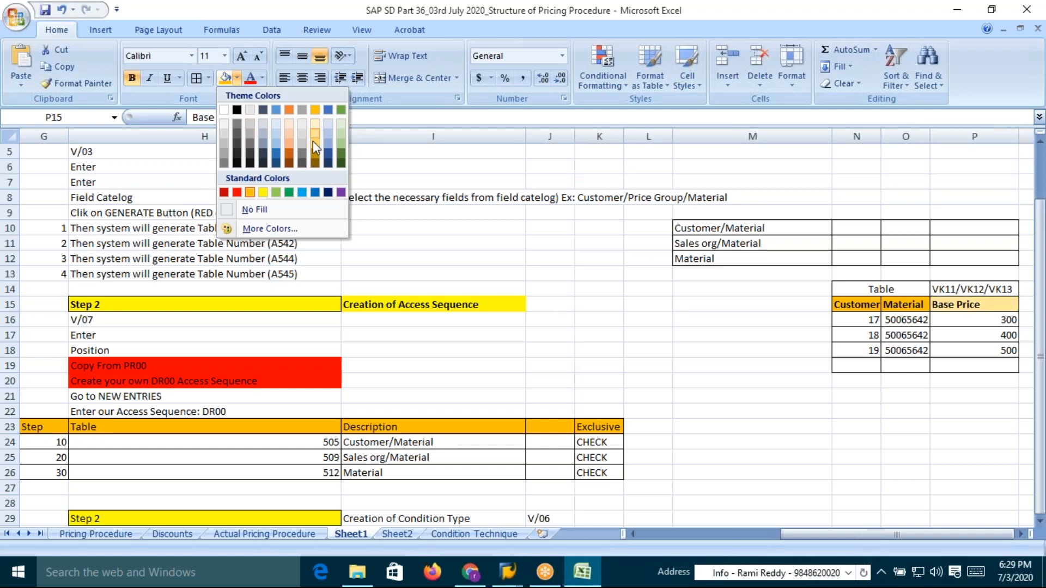
left_click(303, 194)
left_click(973, 350)
left_click(967, 289)
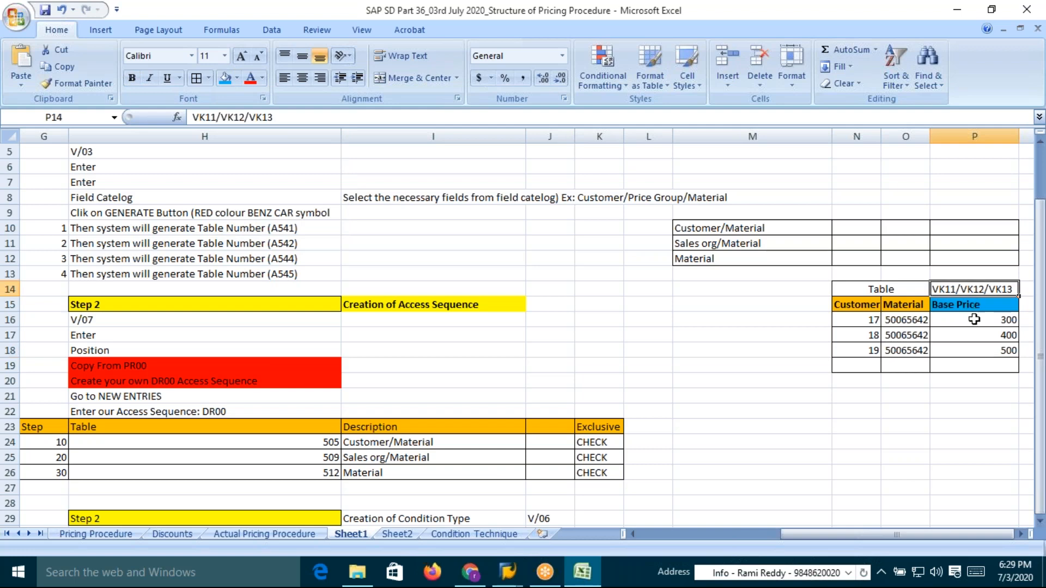
left_click(225, 78)
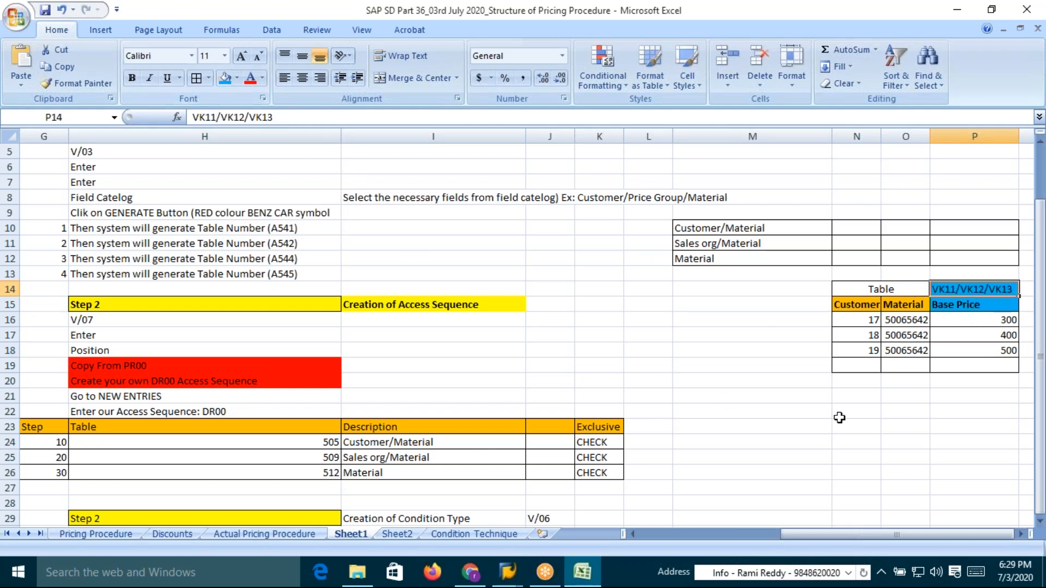
left_click(861, 305)
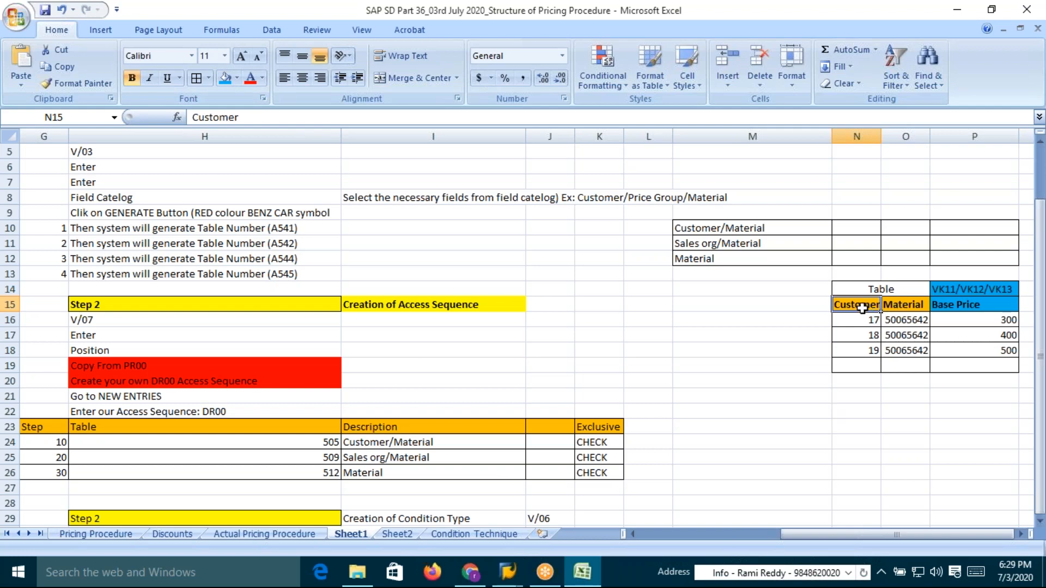
left_click(1004, 322)
left_click_drag(1004, 323, 1007, 347)
left_click(981, 295)
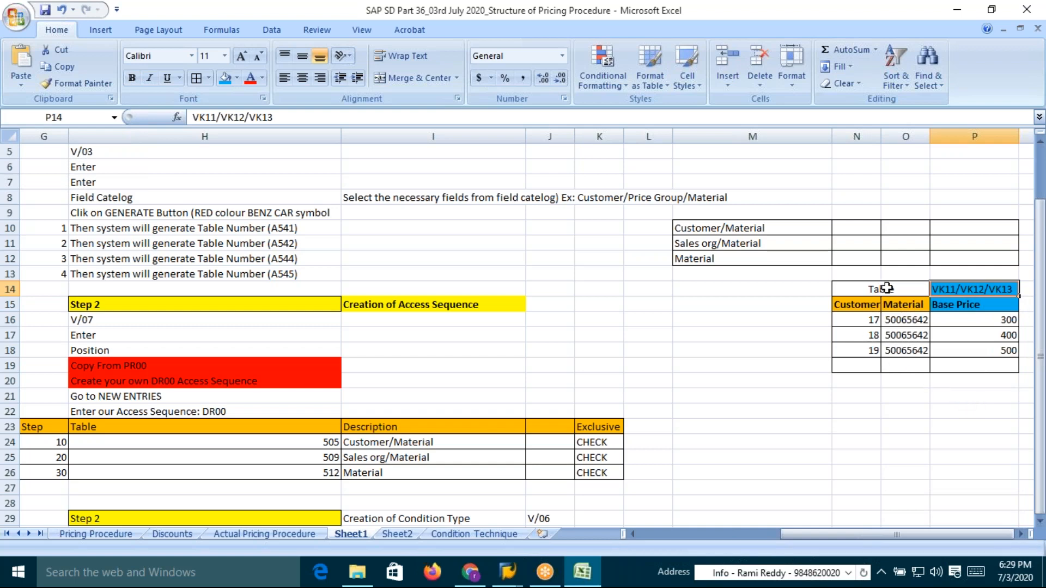
left_click(730, 229)
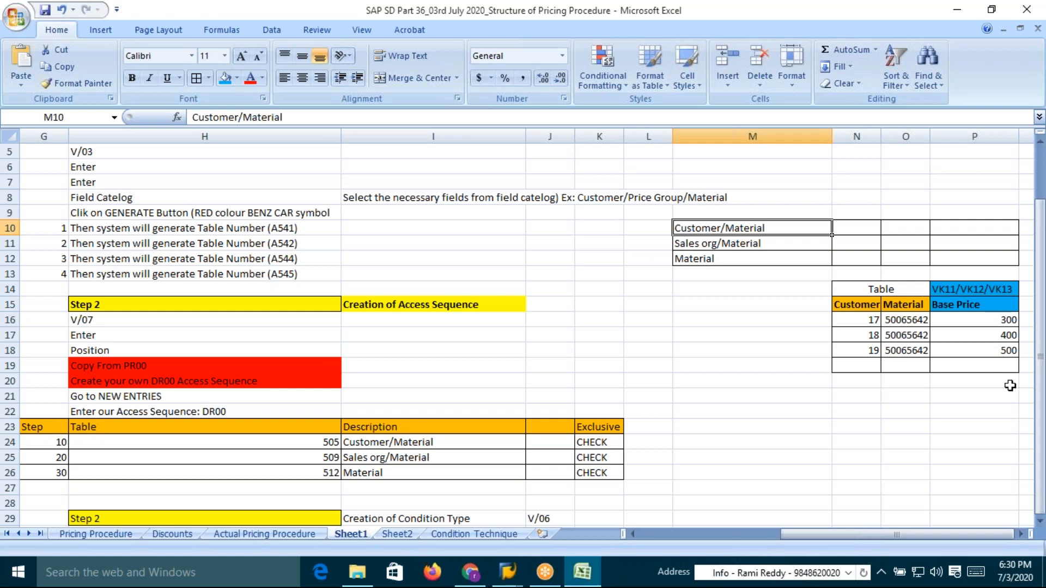
Copy the Customer/Material/Base Price table block and paste a duplicate below it starting at row 22
left_click_drag(867, 289, 983, 360)
key("ctrl+c")
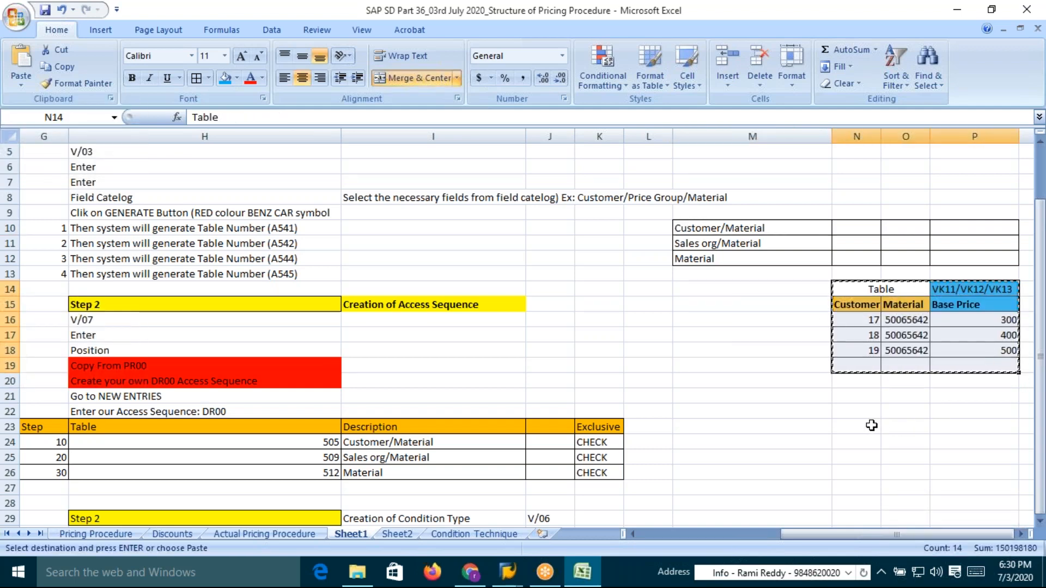
left_click(857, 411)
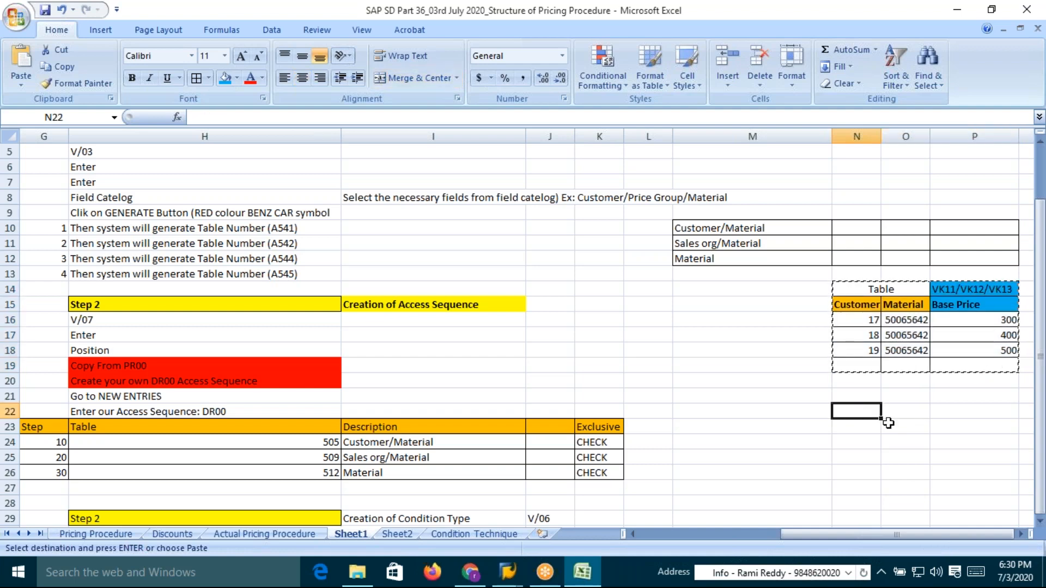
key("ctrl+v")
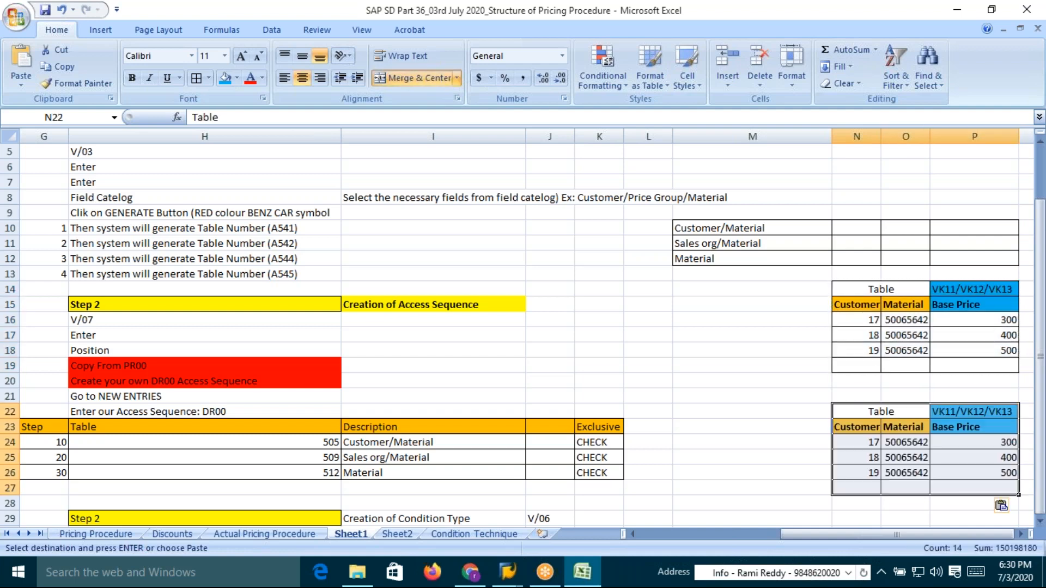
key("Escape")
left_click(888, 411)
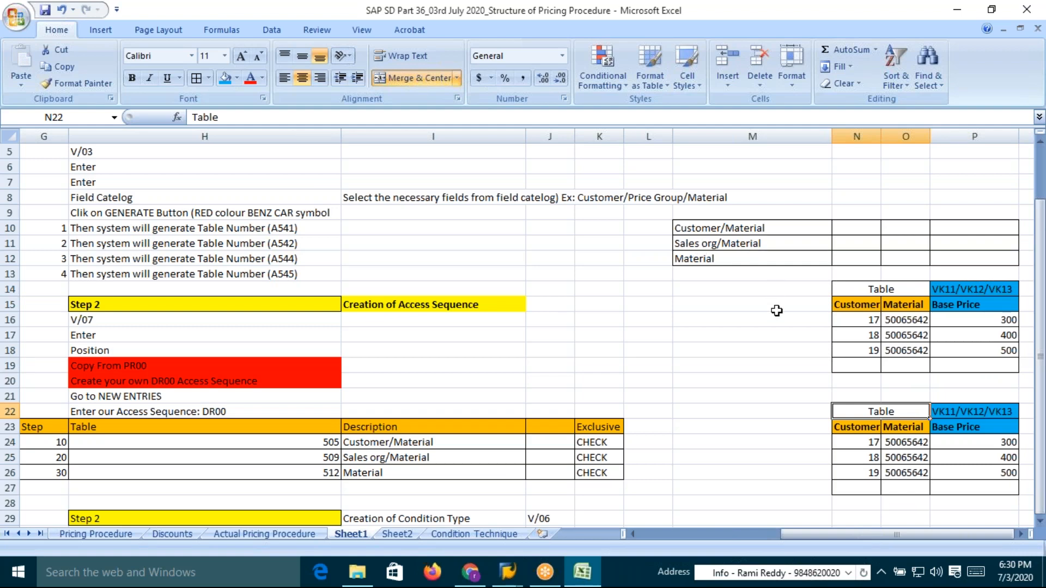
In the duplicate table, rename the Customer header to Sales Org and change the first entry to DSH1
left_click(860, 429)
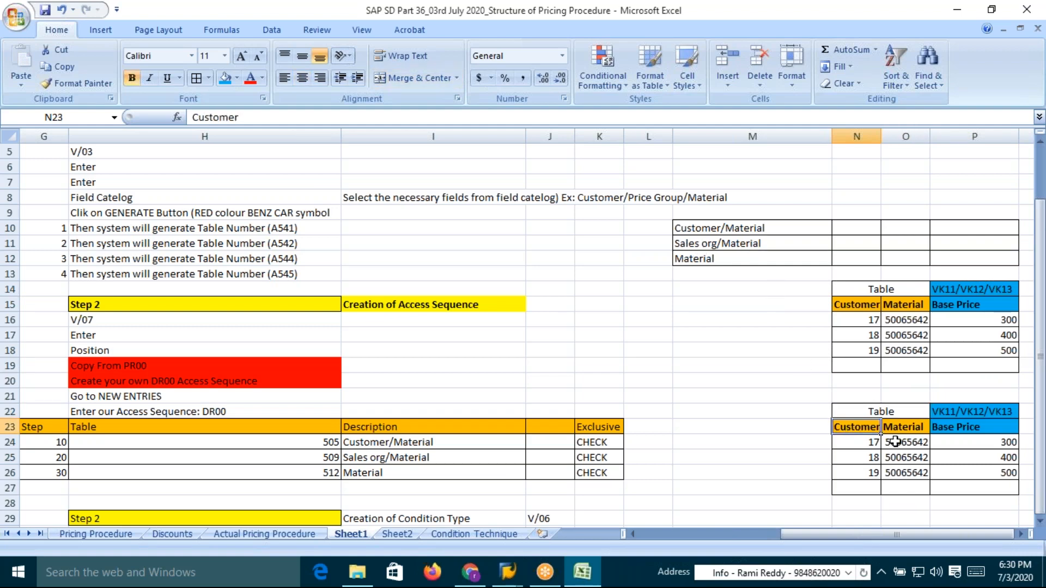
type("Sales Org")
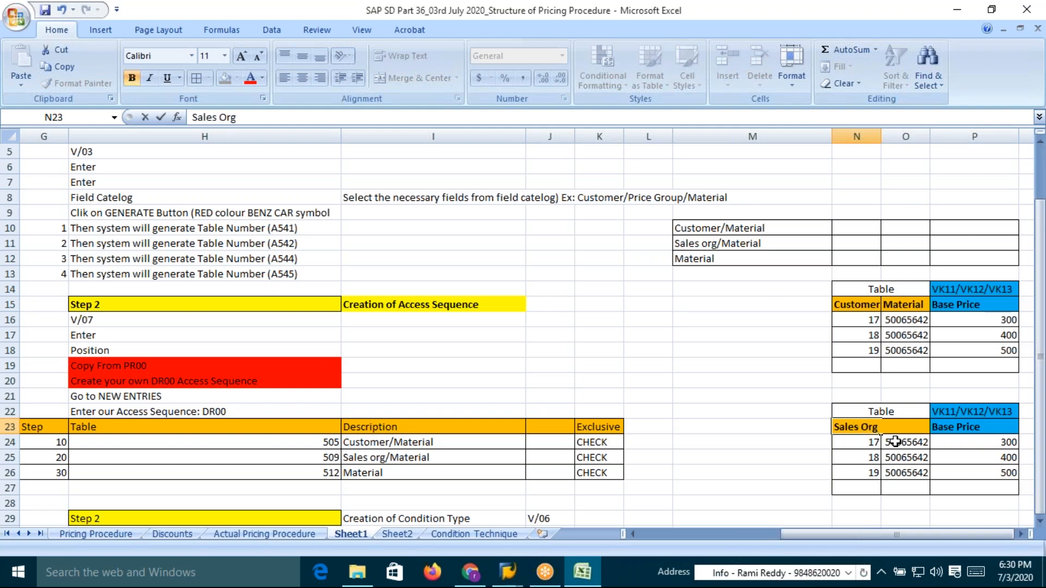
key("Return")
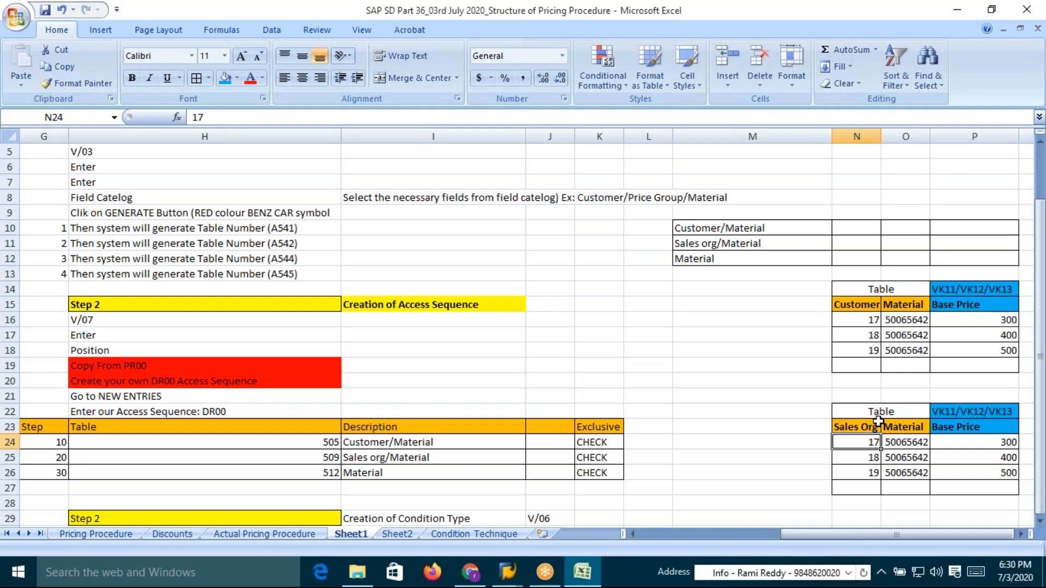
type("DSH1")
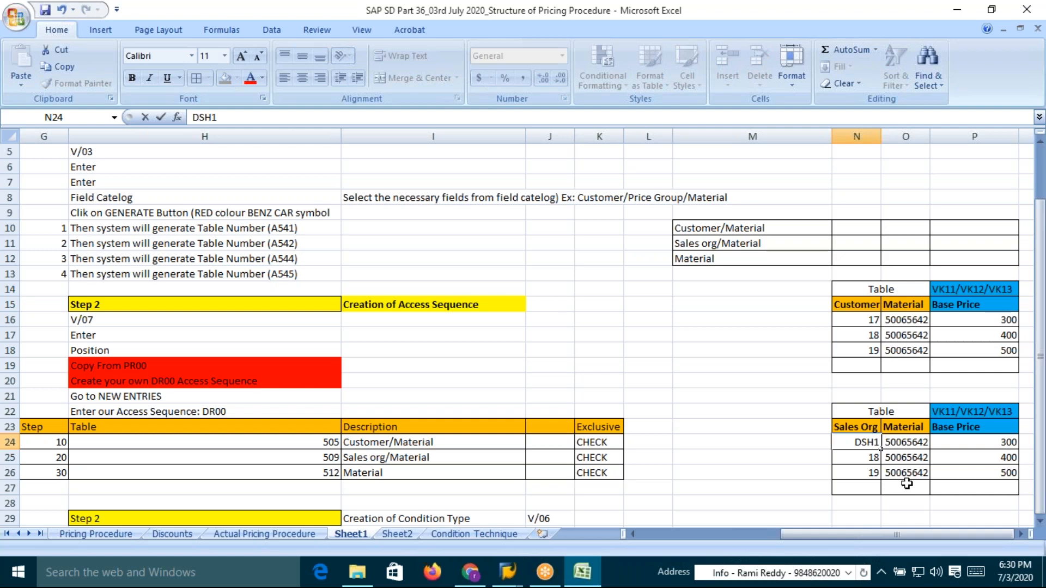
left_click(862, 506)
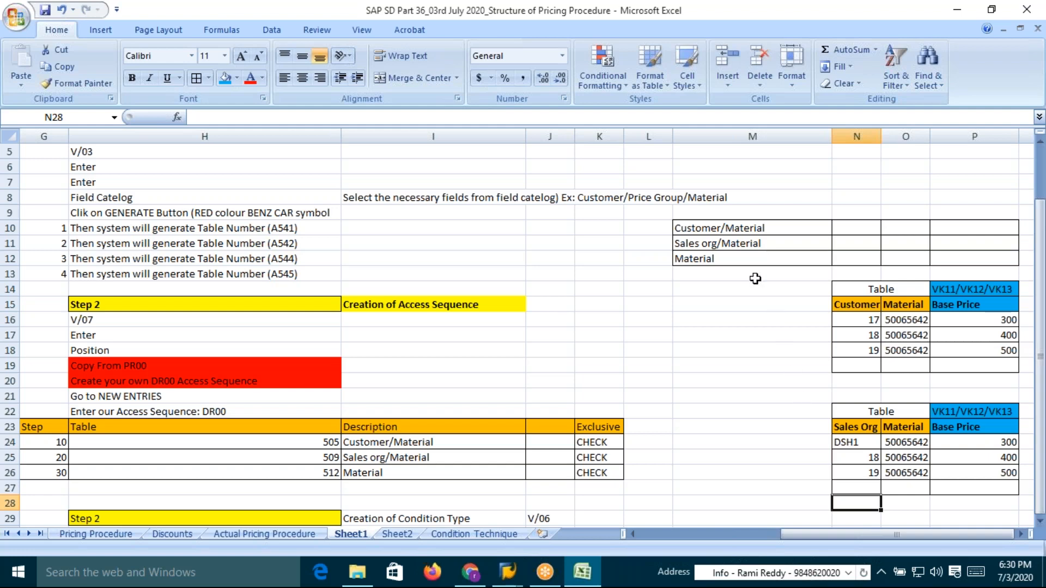
Edit the second key combination label to read Sales org/Distribution Channel/Material
double_click(720, 241)
type("Distribution")
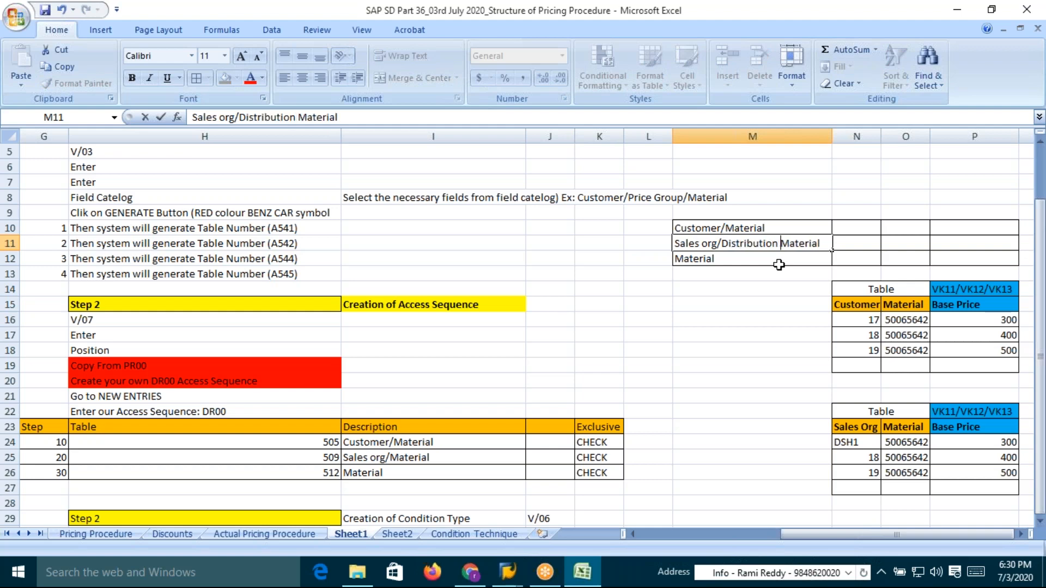
type("Cha")
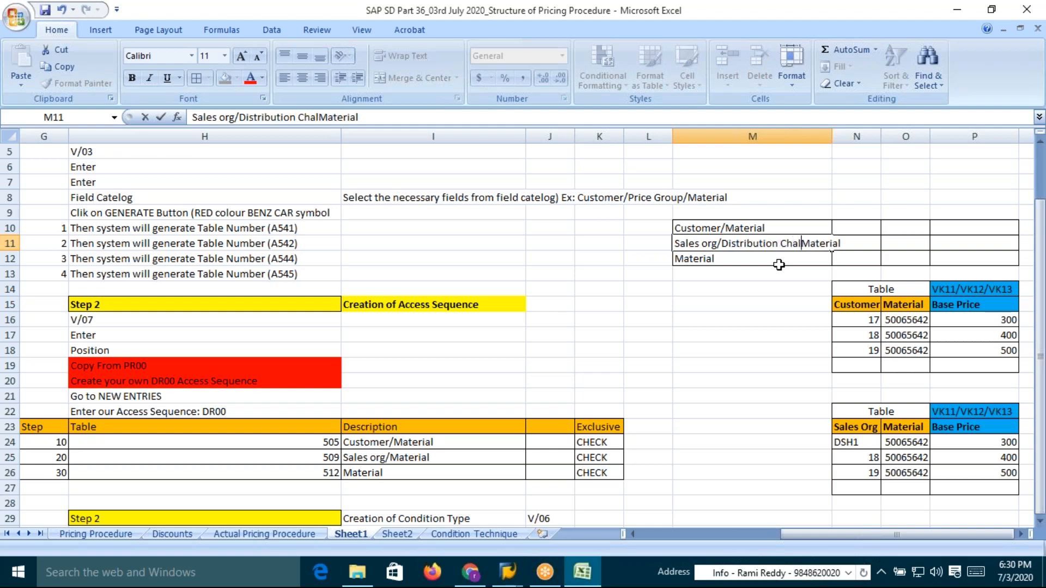
type("nnel")
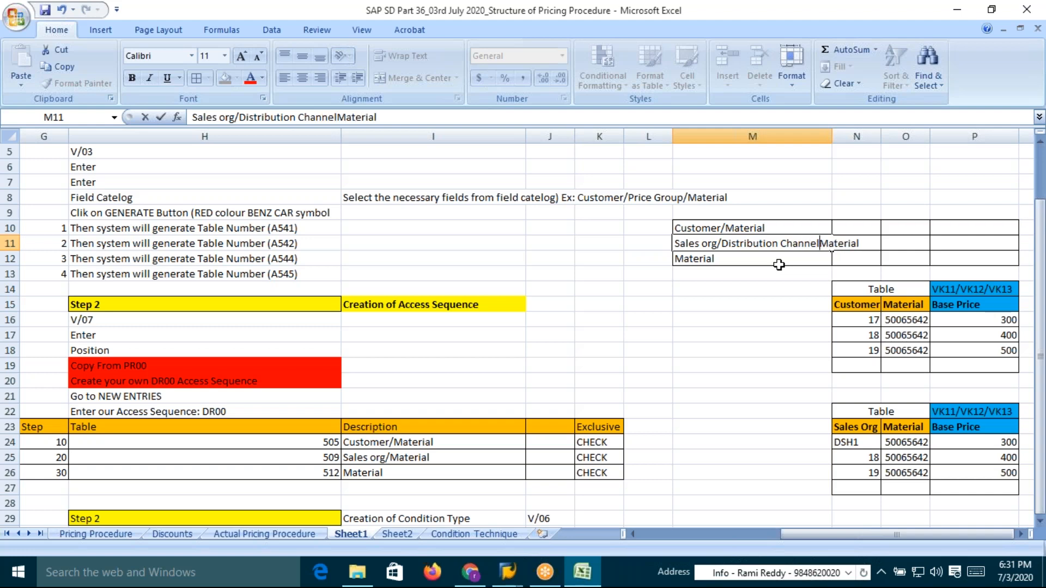
type("/")
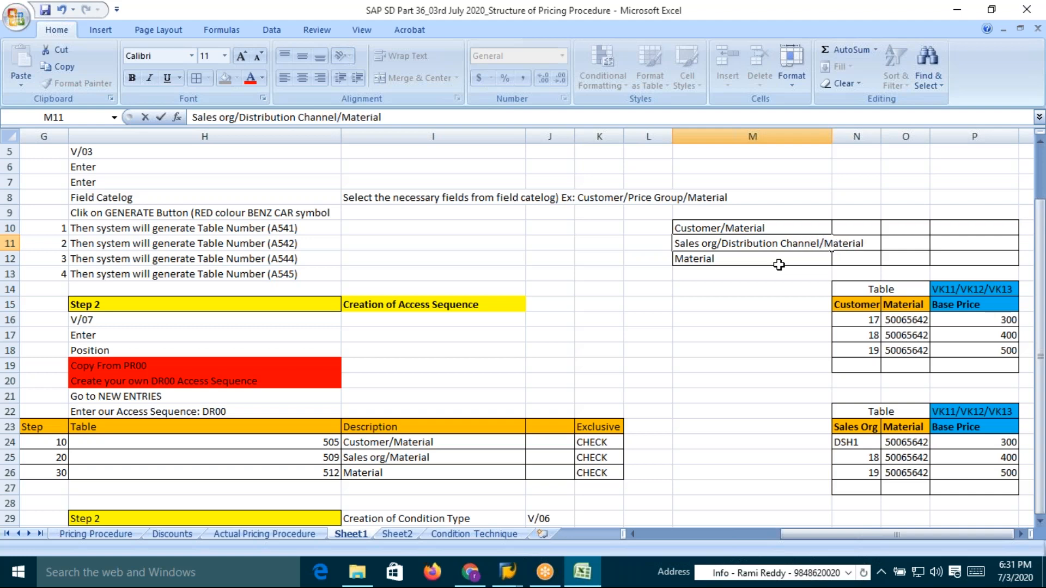
key("Return")
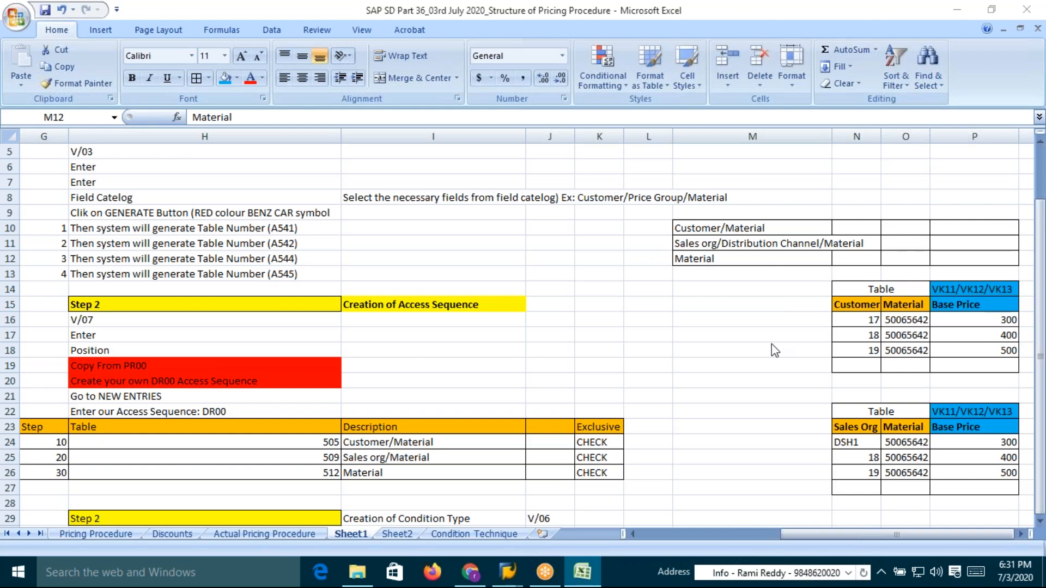
Switch to the SAP window and start transaction SE16N from the command field
key("alt+Tab")
key("alt+Tab")
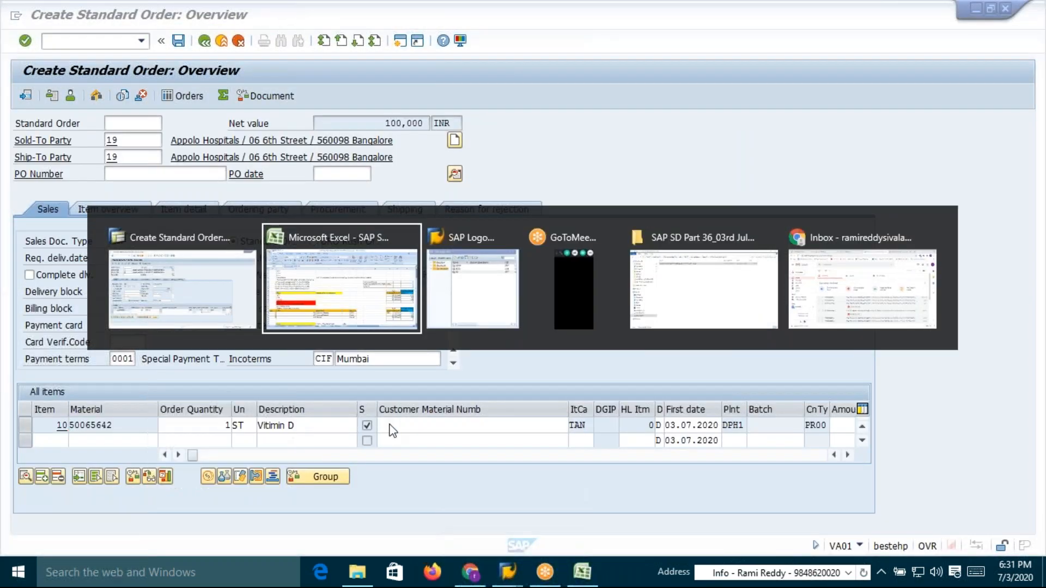
left_click(113, 42)
type("/nv")
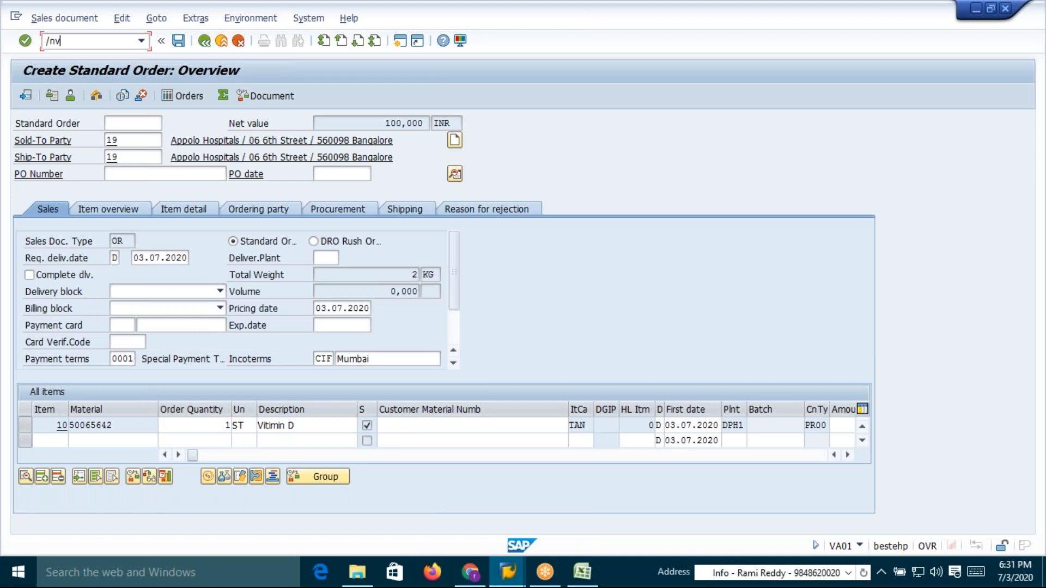
key("BackSpace")
type("se16n")
key("Return")
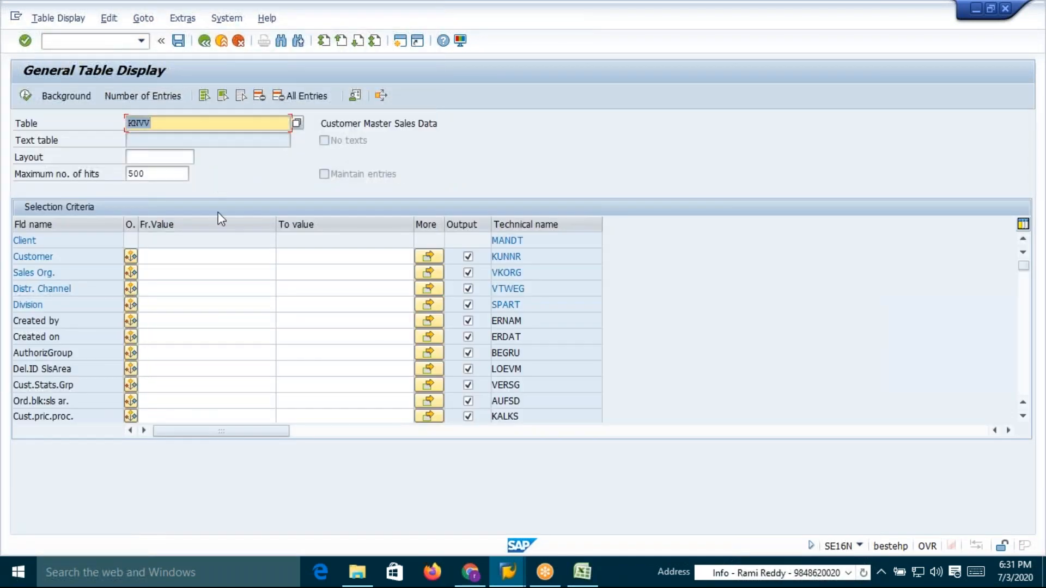
Display KNVV customer master sales data entries for sales organization DSH1
left_click(163, 273)
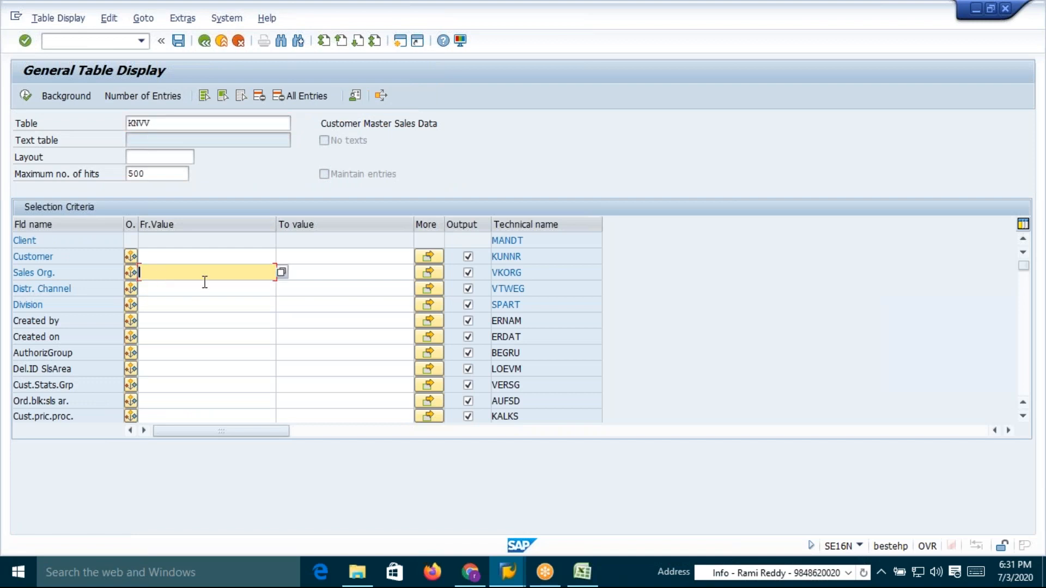
type("DSH1")
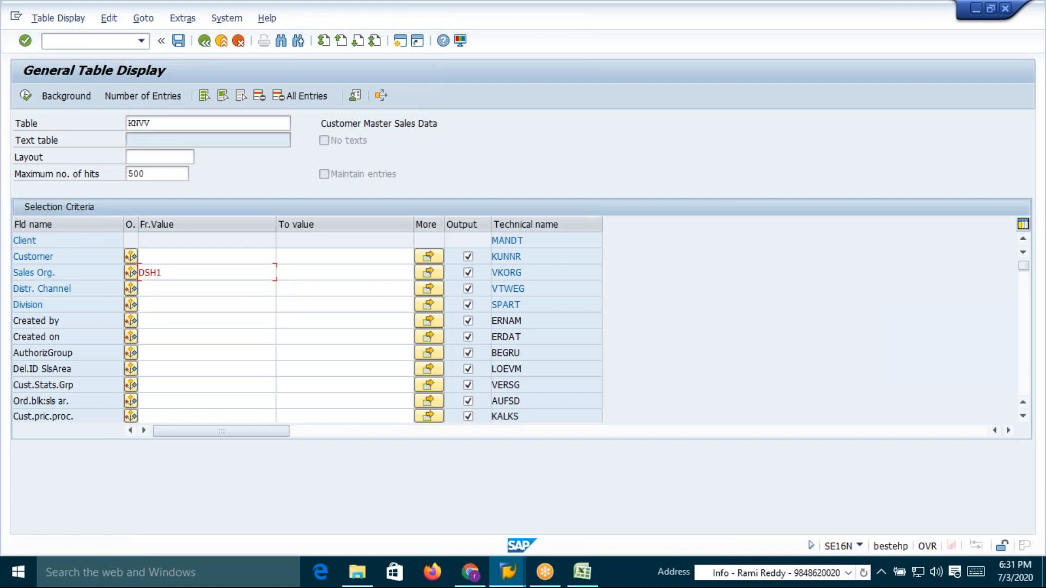
left_click(25, 95)
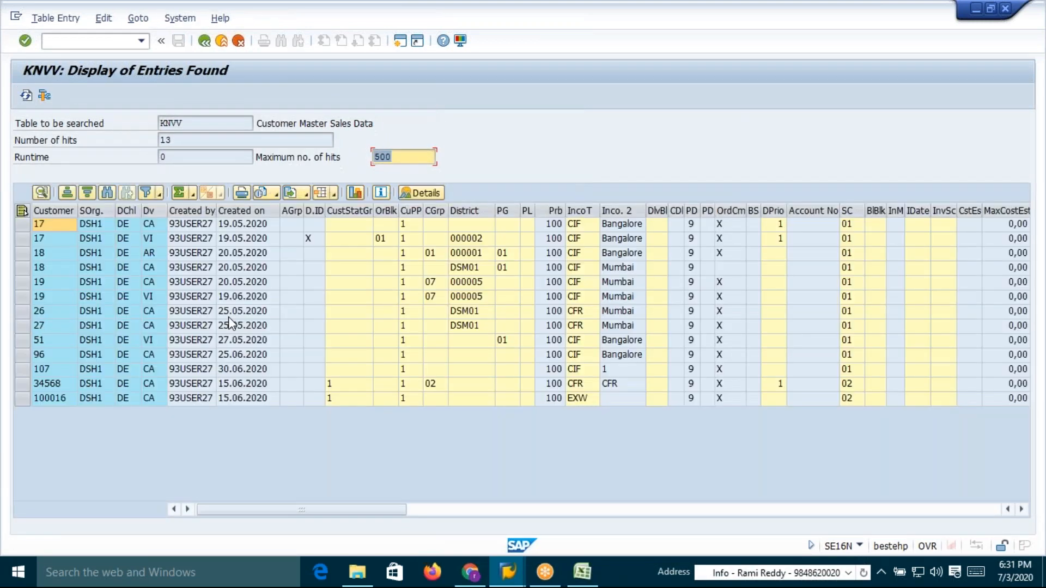
Examine the customer and distribution channel columns of the KNVV entries found
left_click_drag(129, 403, 123, 223)
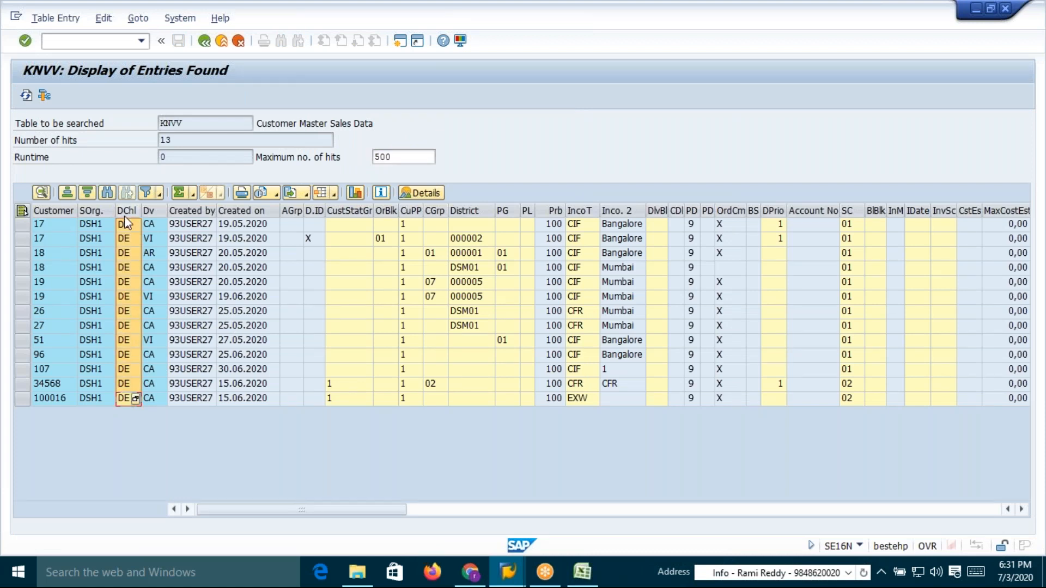
left_click(127, 314)
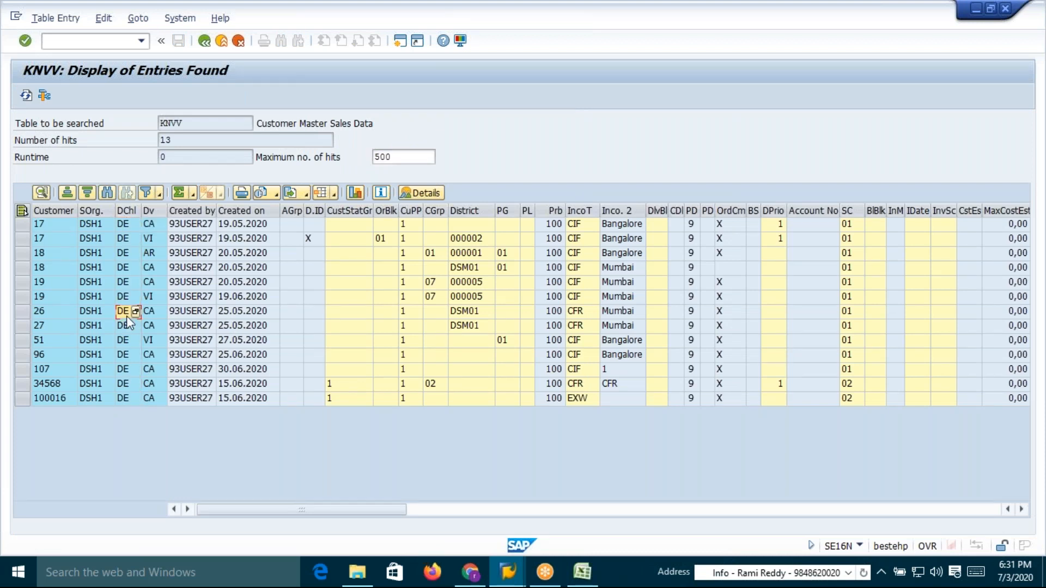
left_click(124, 244)
left_click(43, 254)
left_click(45, 286)
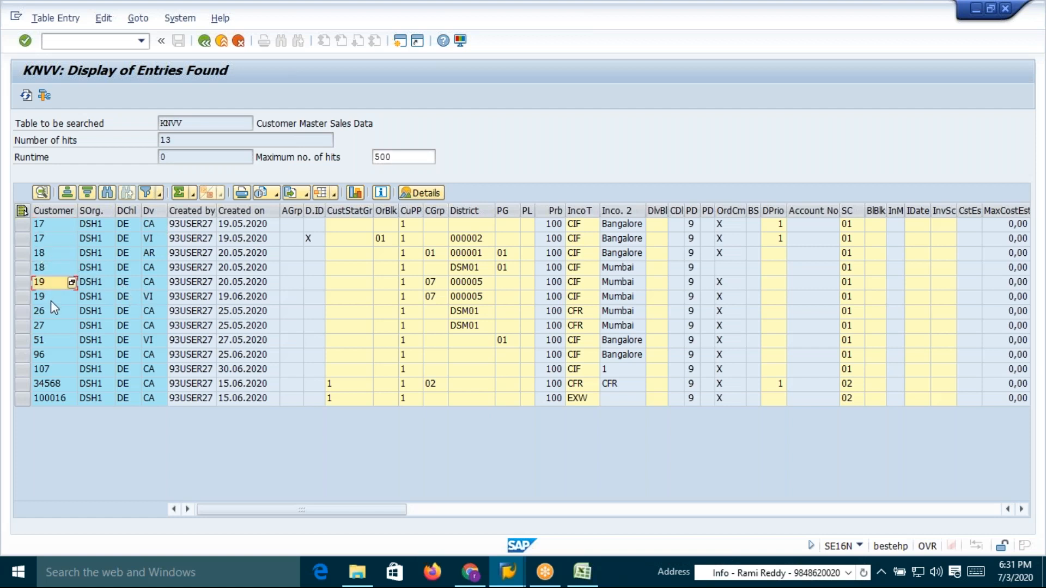
Open transaction XD01 in a new session to create a customer
left_click(80, 41)
type("/oxd01")
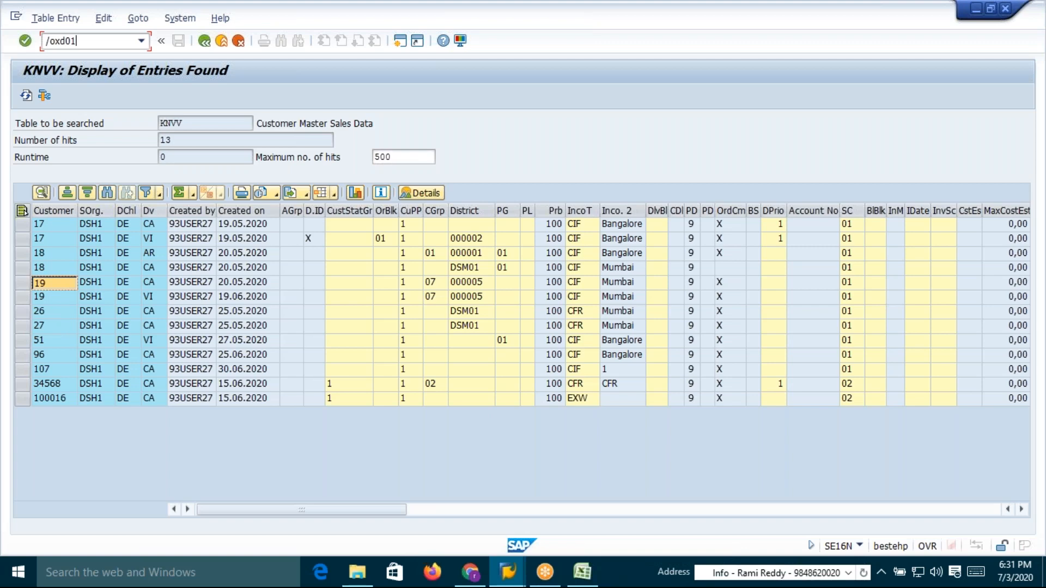
key("Return")
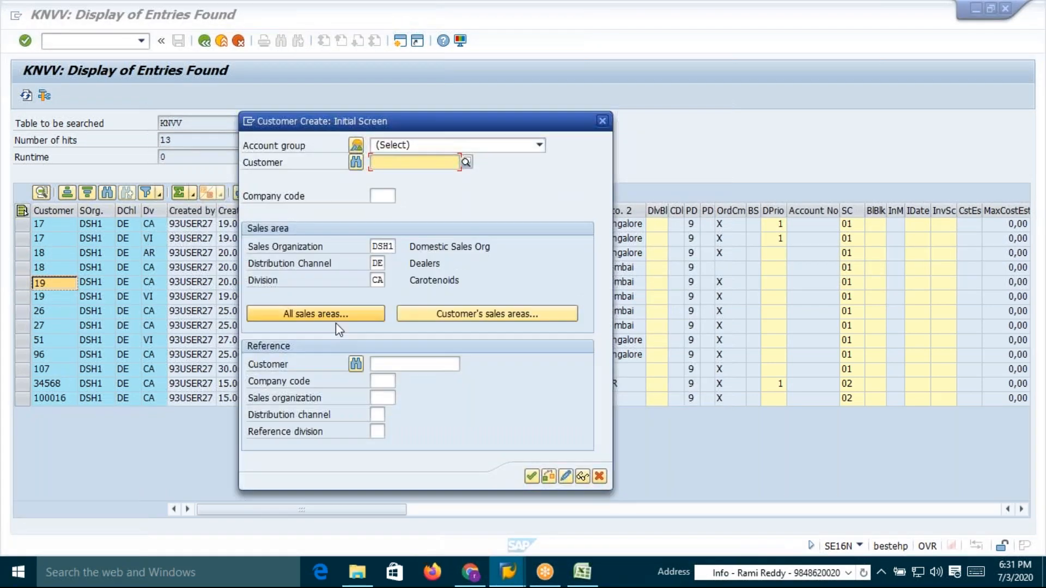
Enter an existing reference customer number and reference company code DC24 on the Customer Create initial screen
left_click(380, 362)
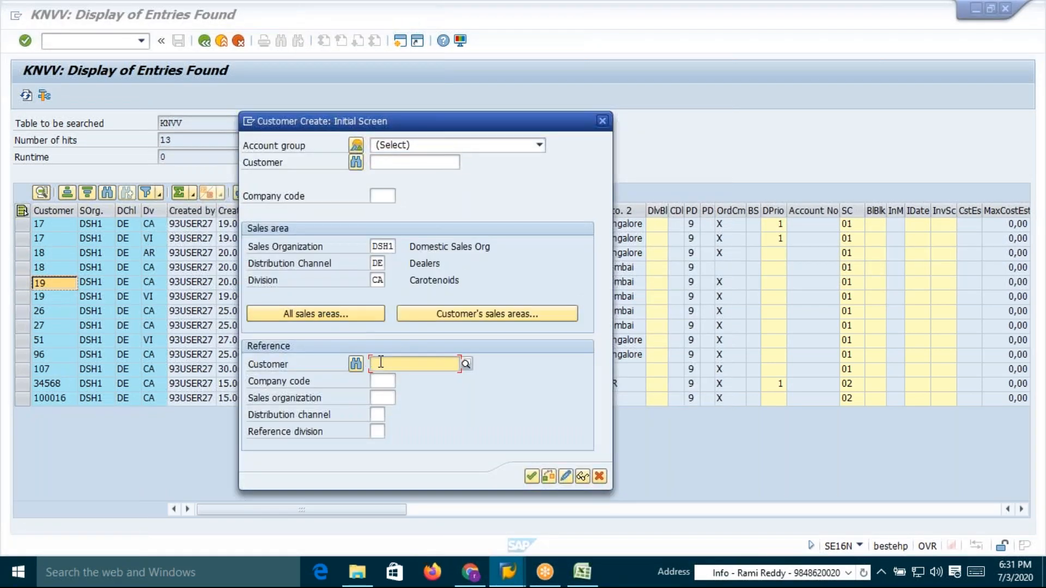
type("19")
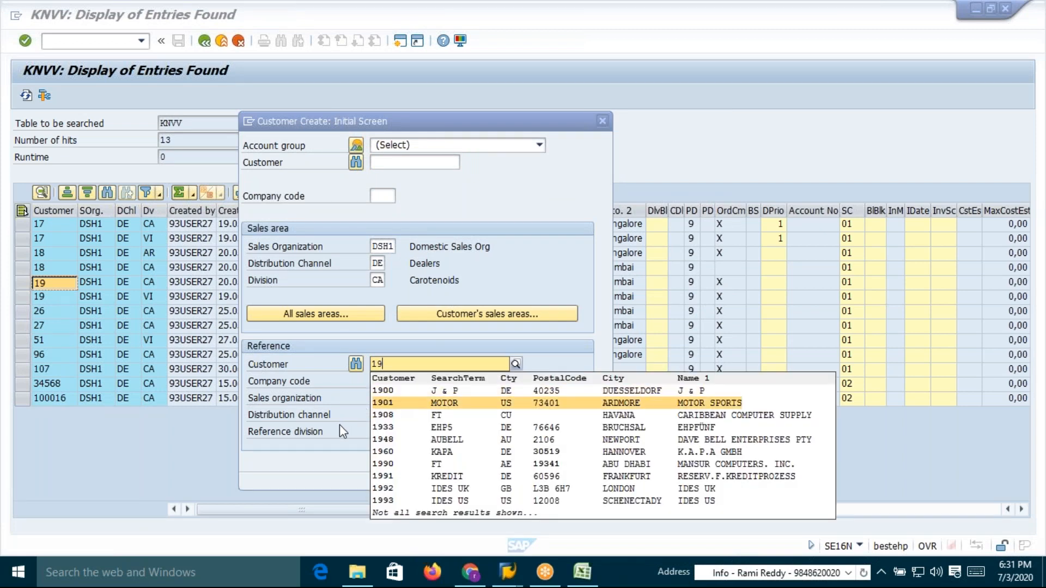
left_click(334, 446)
key("Tab")
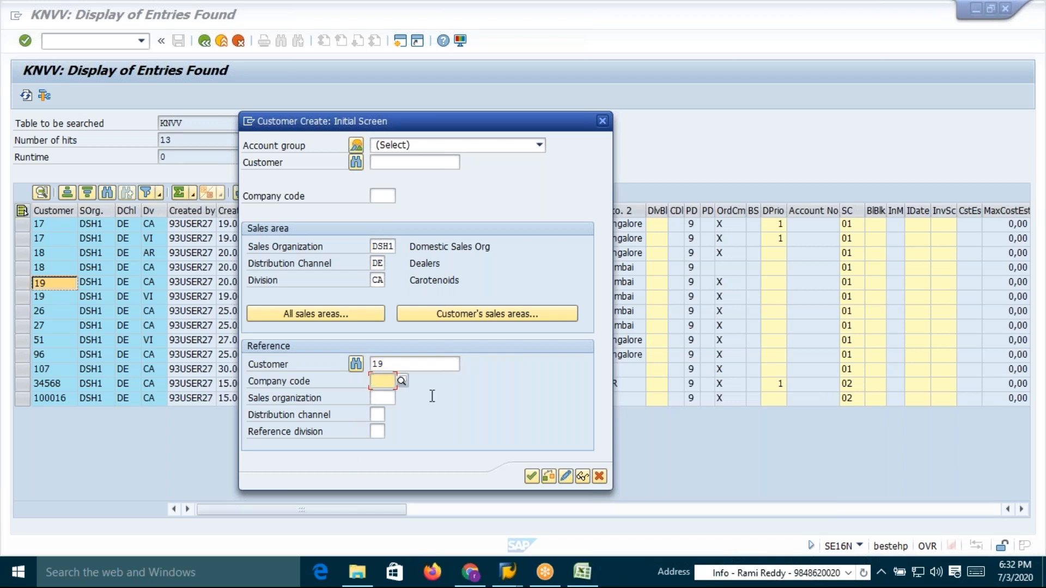
type("DC24")
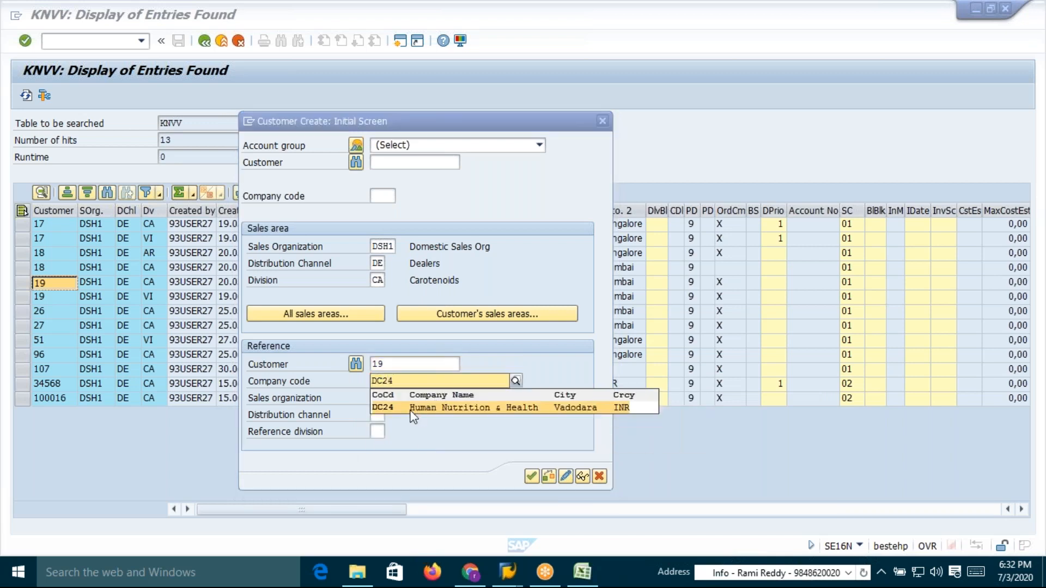
Set the reference sales organization to DSH1, distribution channel to DE and reference division to CA
left_click(411, 408)
key("Tab")
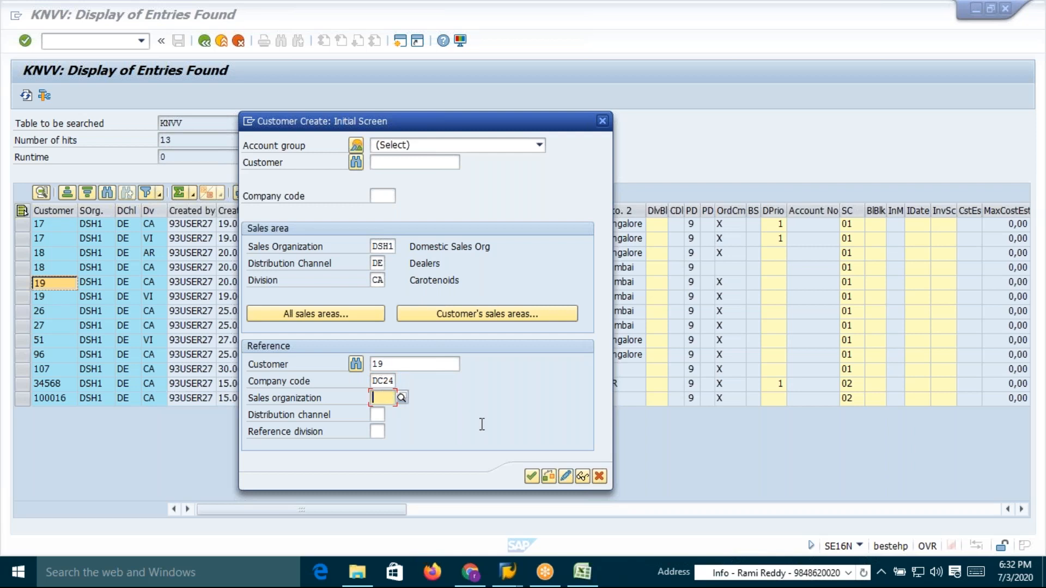
type("DSH1")
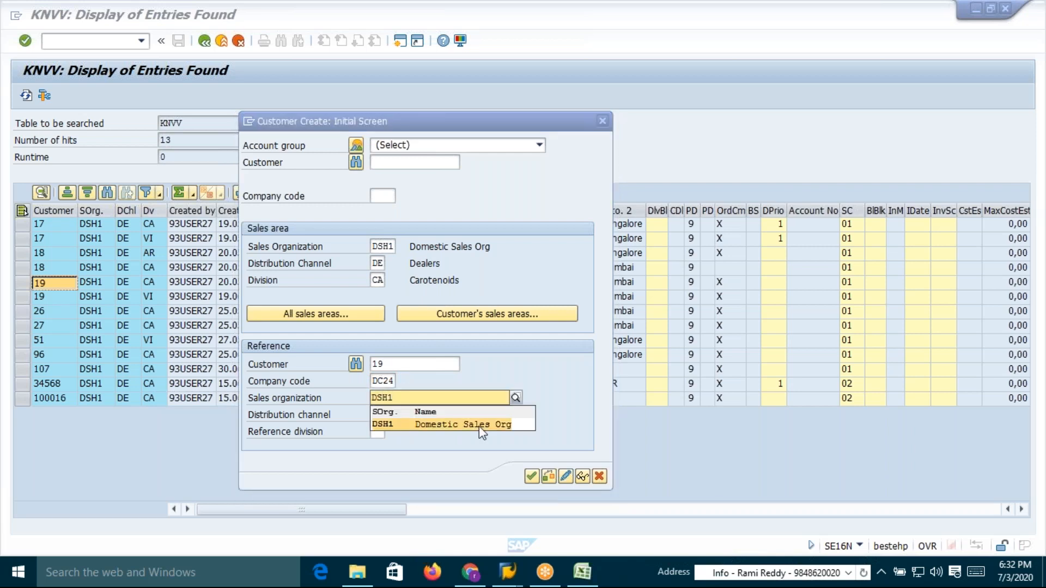
left_click(479, 425)
key("Tab")
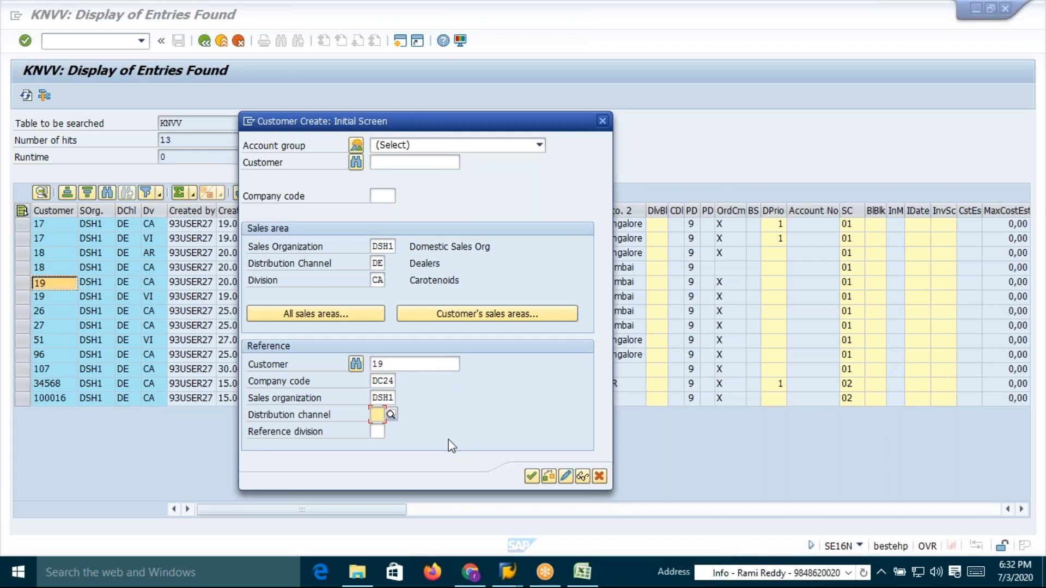
type("DE")
left_click(387, 444)
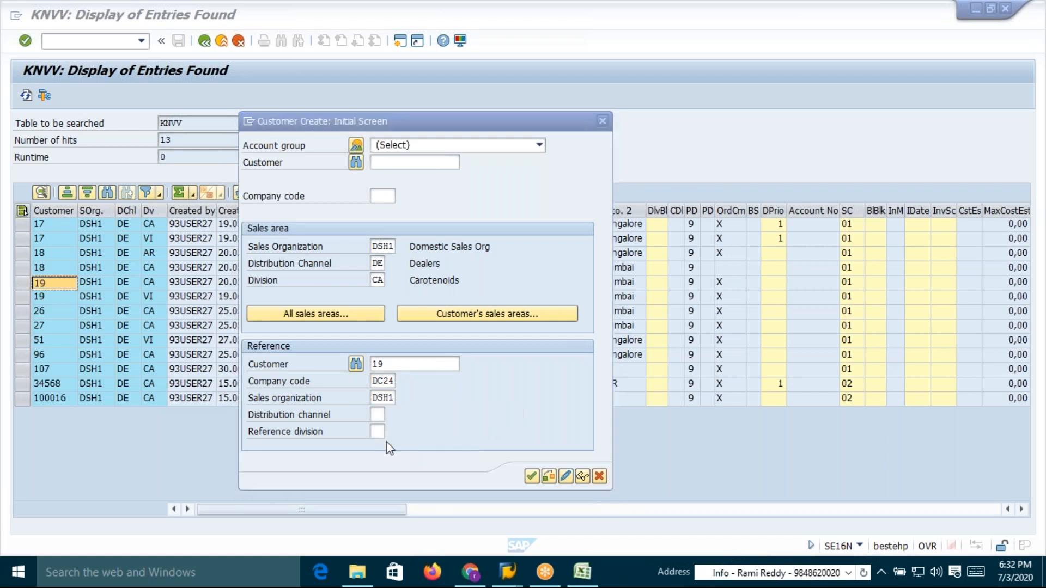
left_click(376, 432)
type("CA")
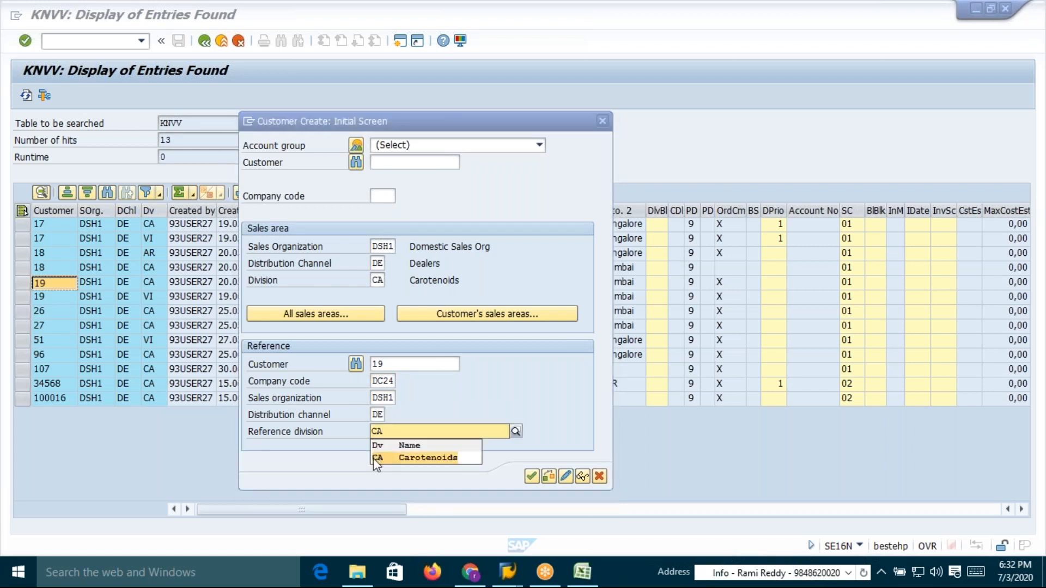
left_click(380, 459)
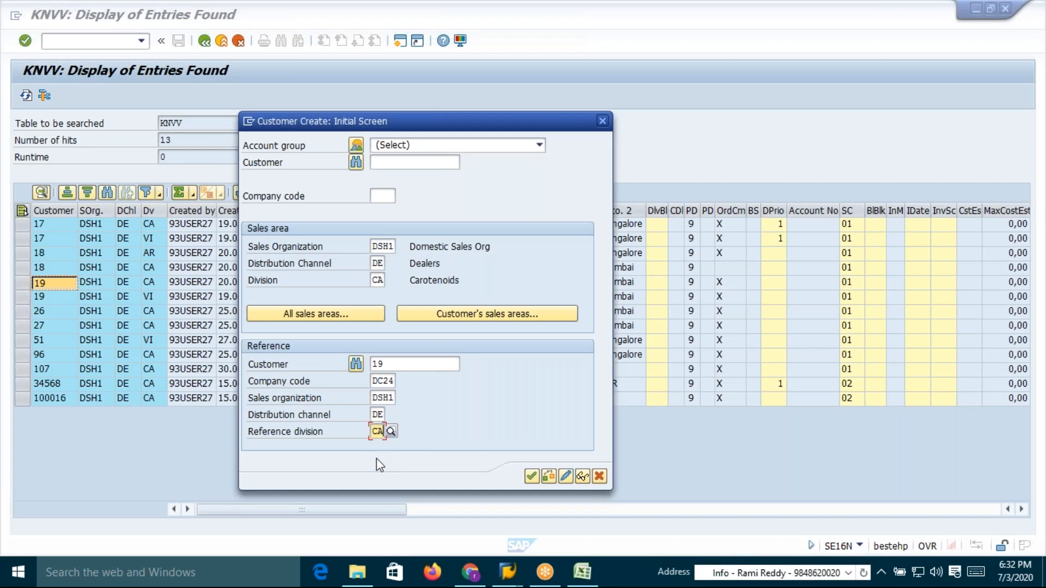
Set the new customer's distribution channel to DI and company code to DC24, then continue to the customer data
left_click(379, 263)
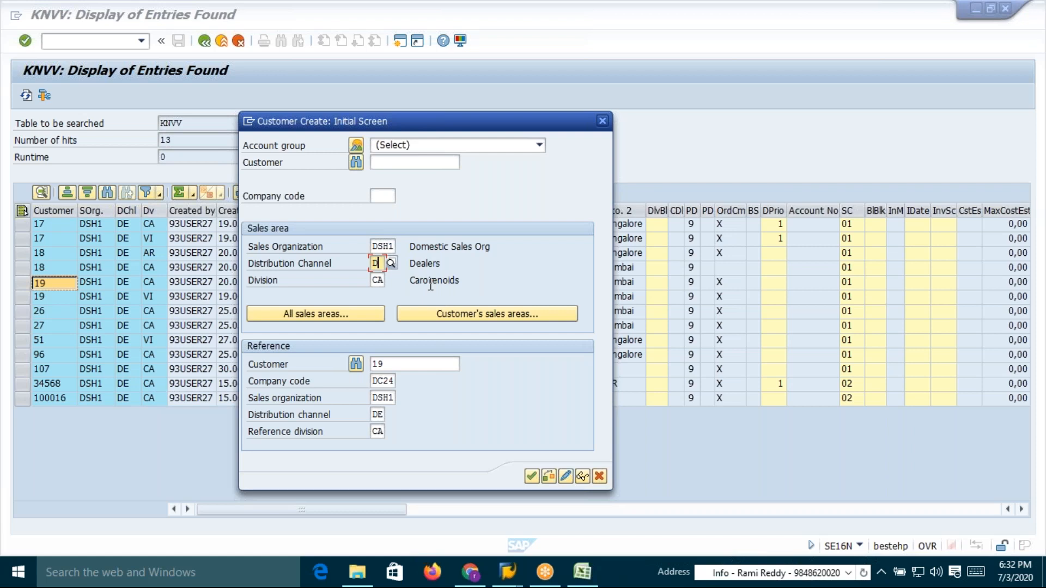
type("I")
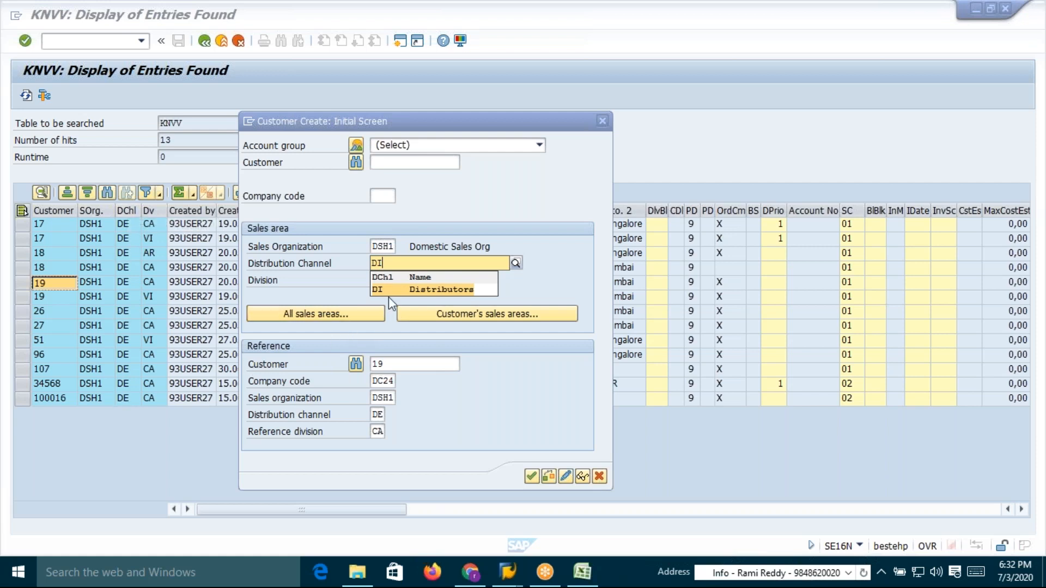
key("Return")
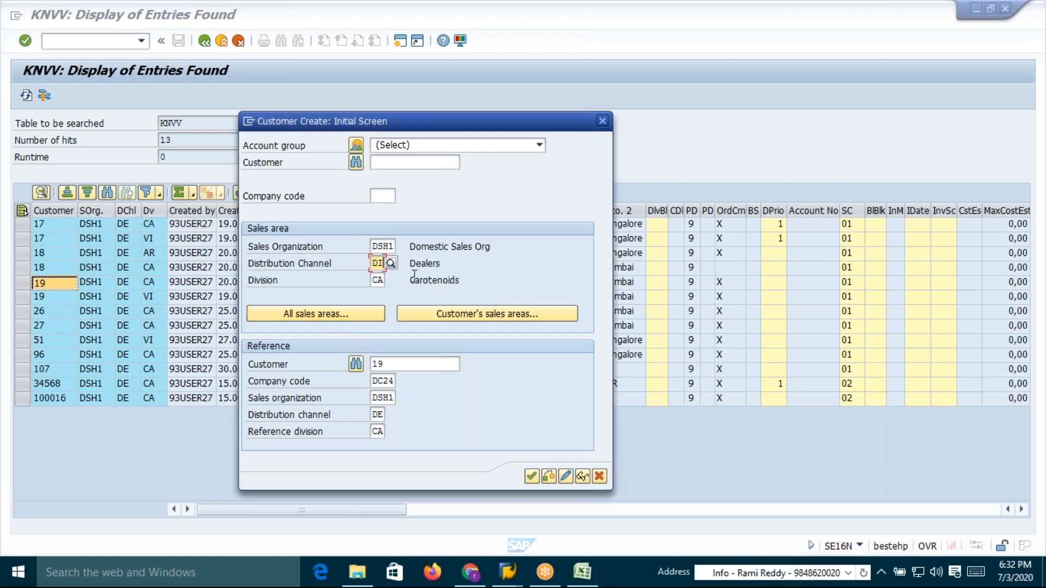
left_click(384, 194)
type("DC")
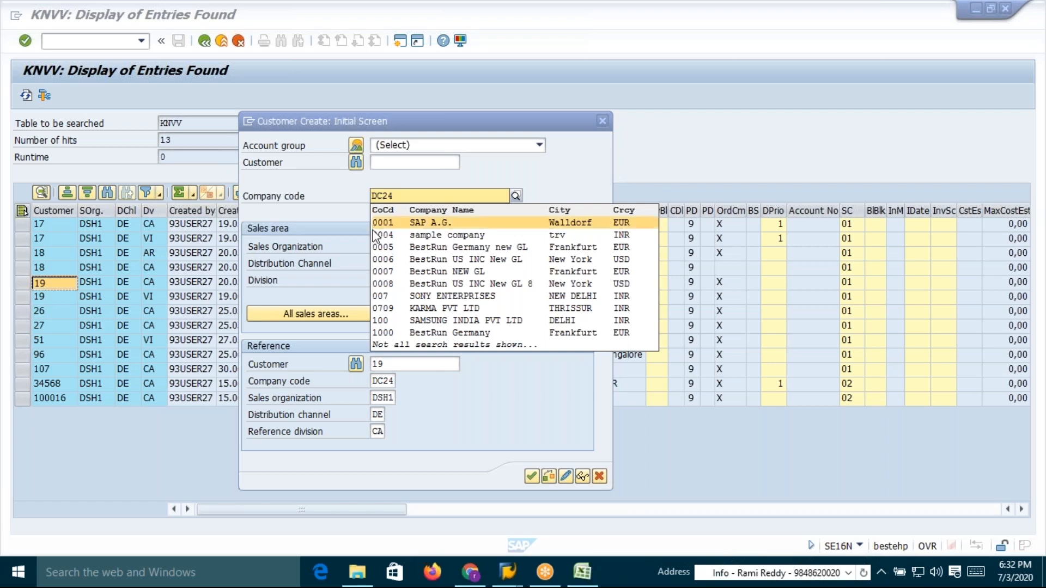
type("24")
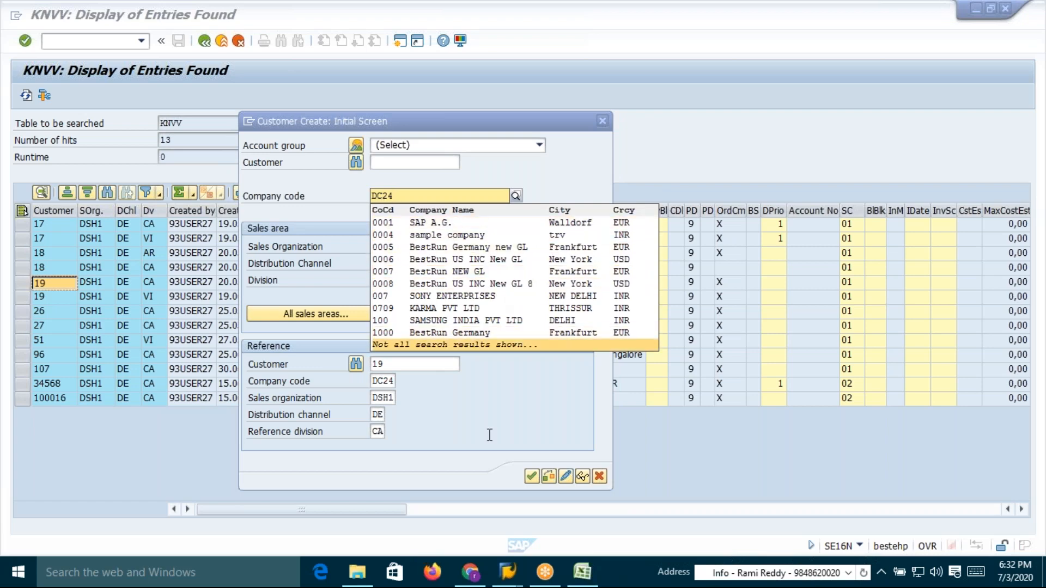
key("Return")
left_click(533, 476)
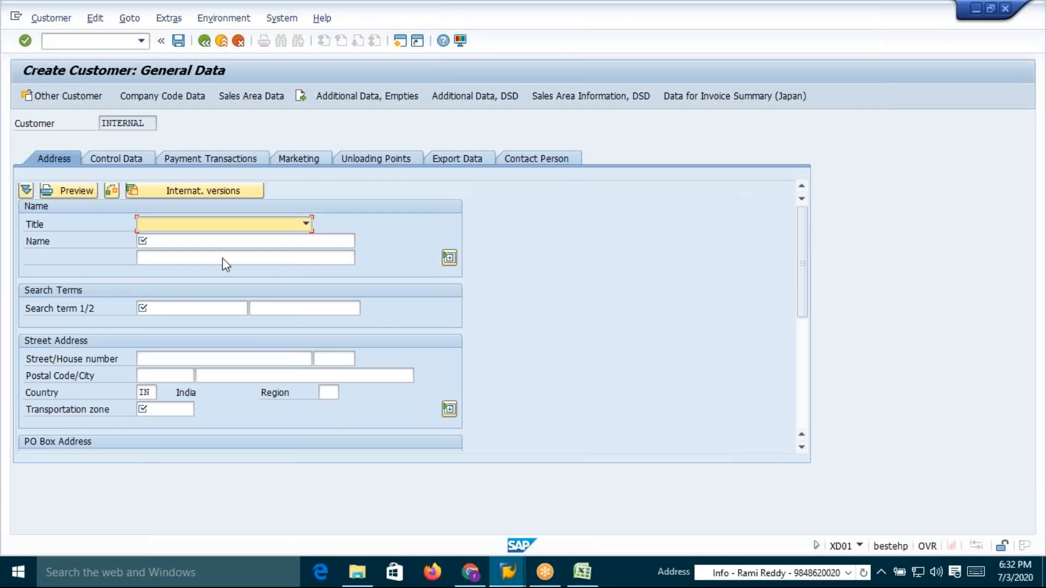
Enter Mahaveer Distributors as the customer name
left_click(198, 241)
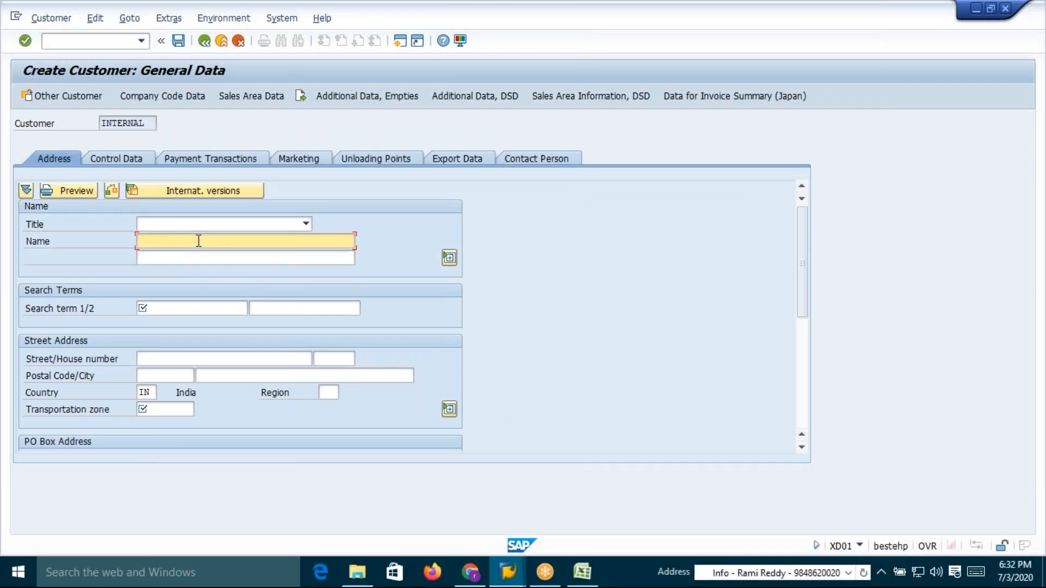
type("Mah")
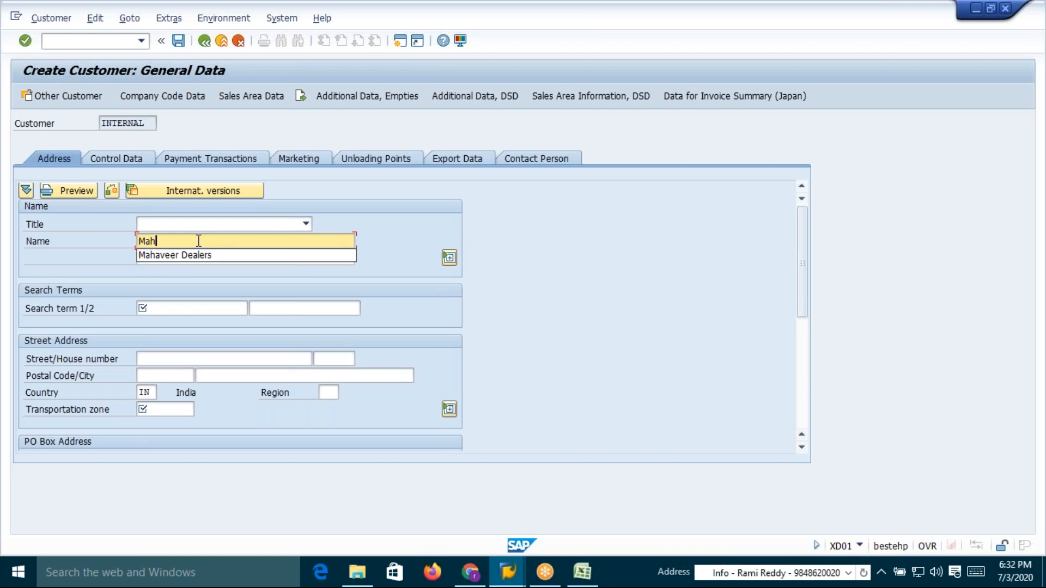
left_click(202, 253)
key("BackSpace")
key("BackSpace")
key("BackSpace")
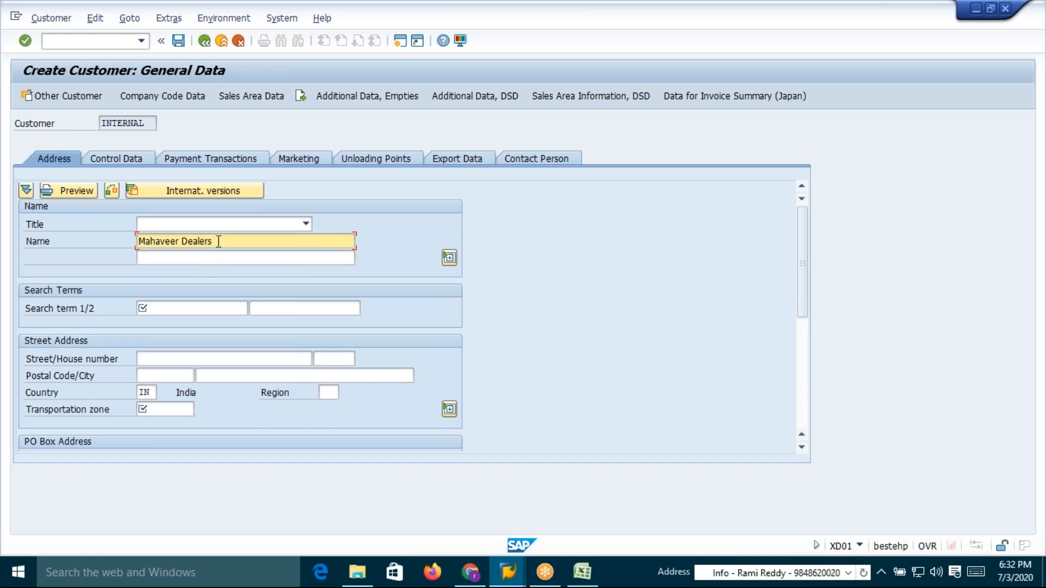
key("BackSpace")
key("BackSpace")
key("BackSpace")
type("istributo")
Set the customer's first search term to MHD
left_click(184, 311)
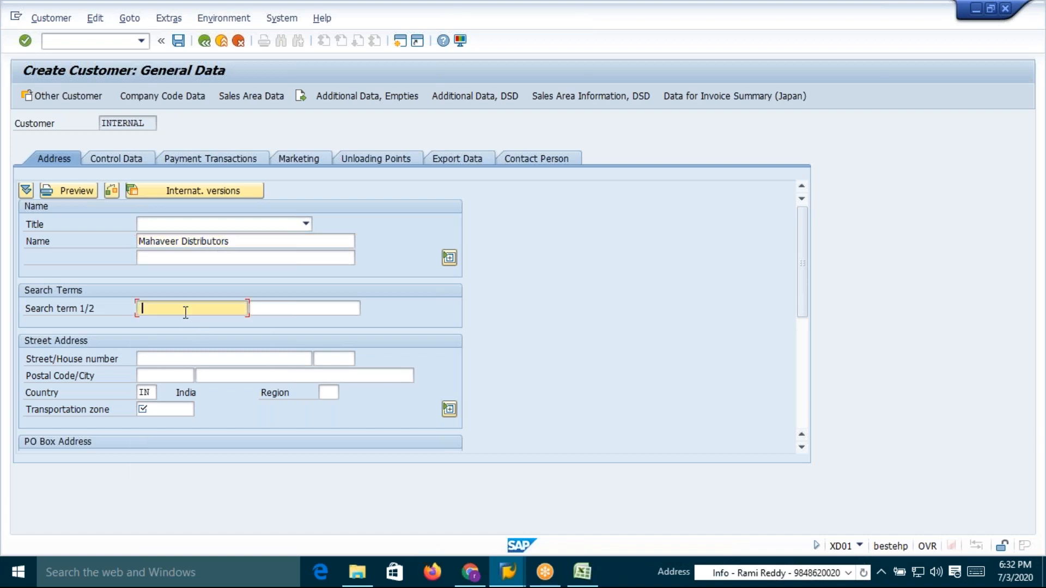
left_click(163, 306)
type("M")
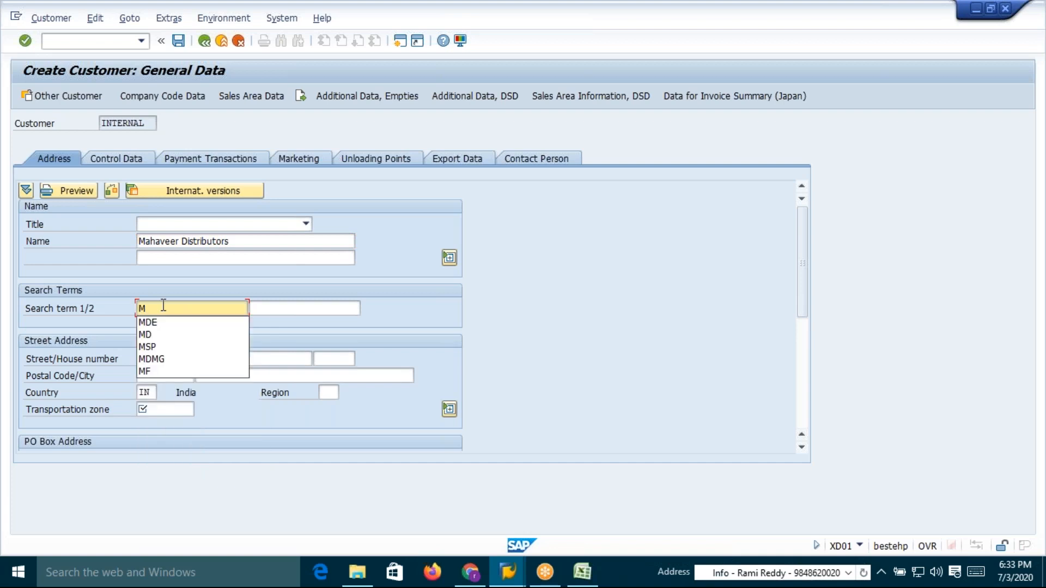
type("HD")
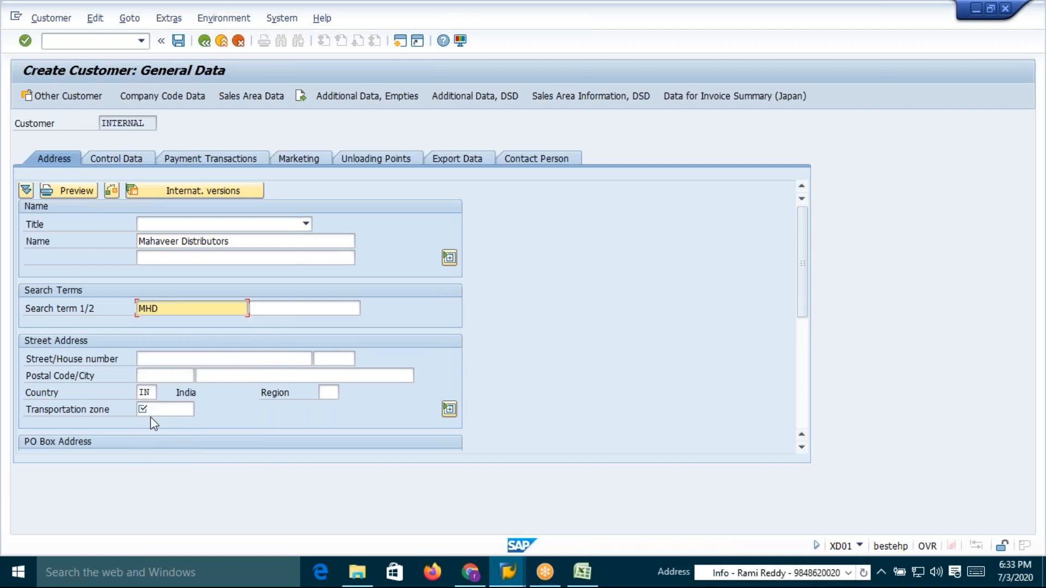
left_click(179, 414)
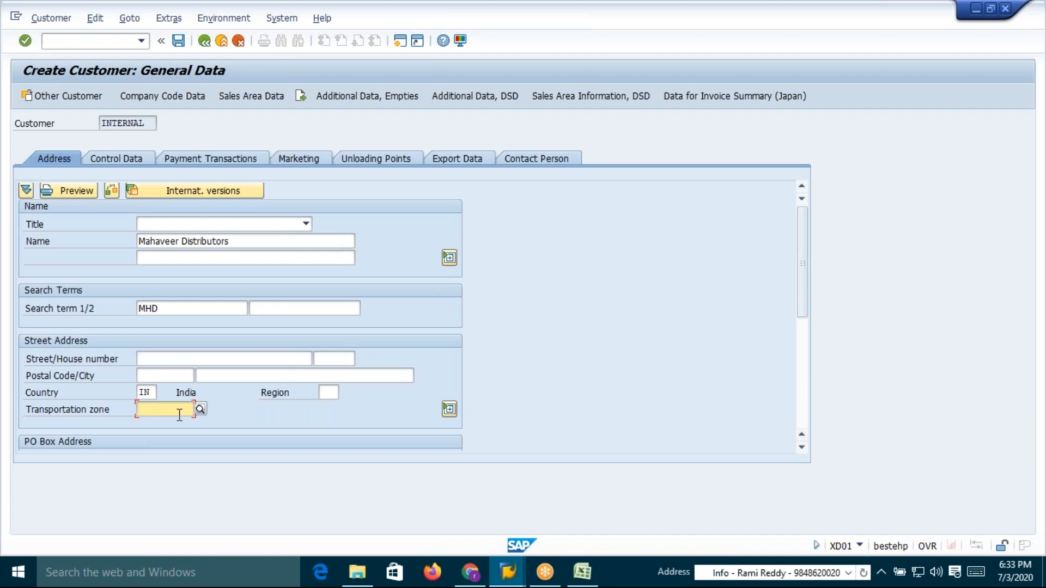
left_click(169, 426)
Set tax classification 1 for all four tax categories in the customer's sales area billing data and save the customer
left_click(187, 100)
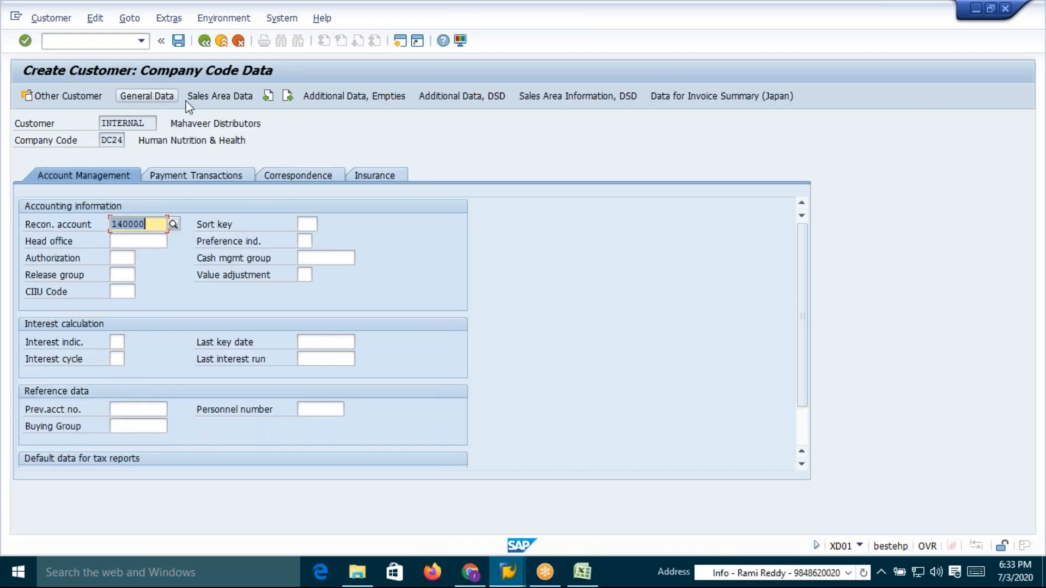
left_click(208, 96)
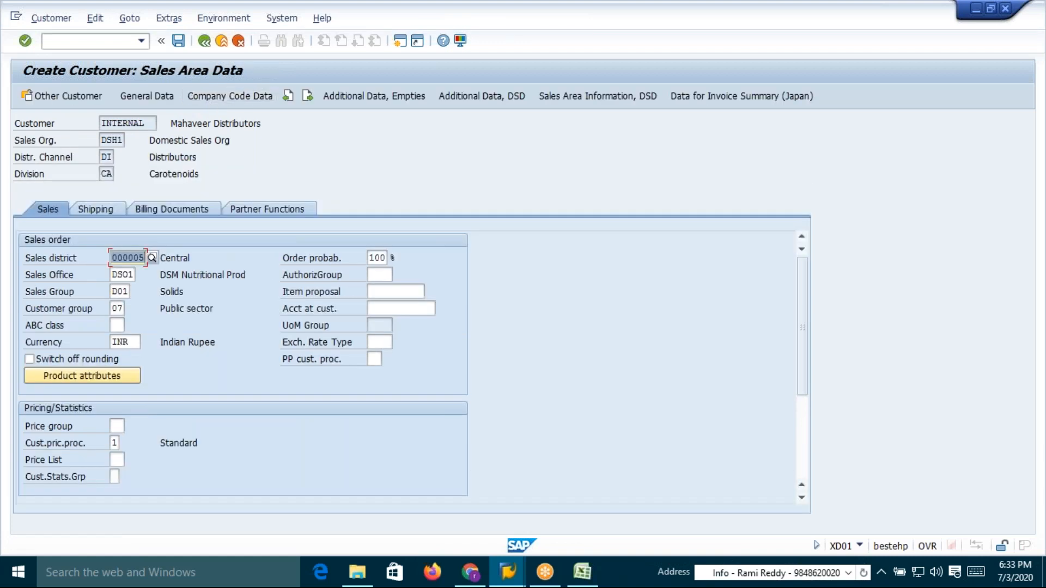
left_click(106, 210)
left_click(169, 208)
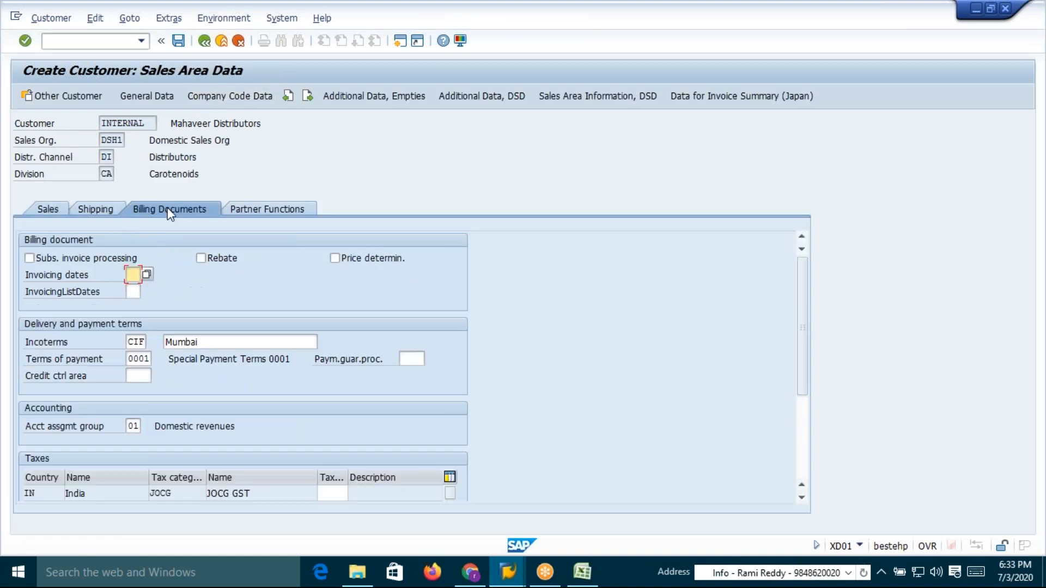
left_click(331, 493)
type("1")
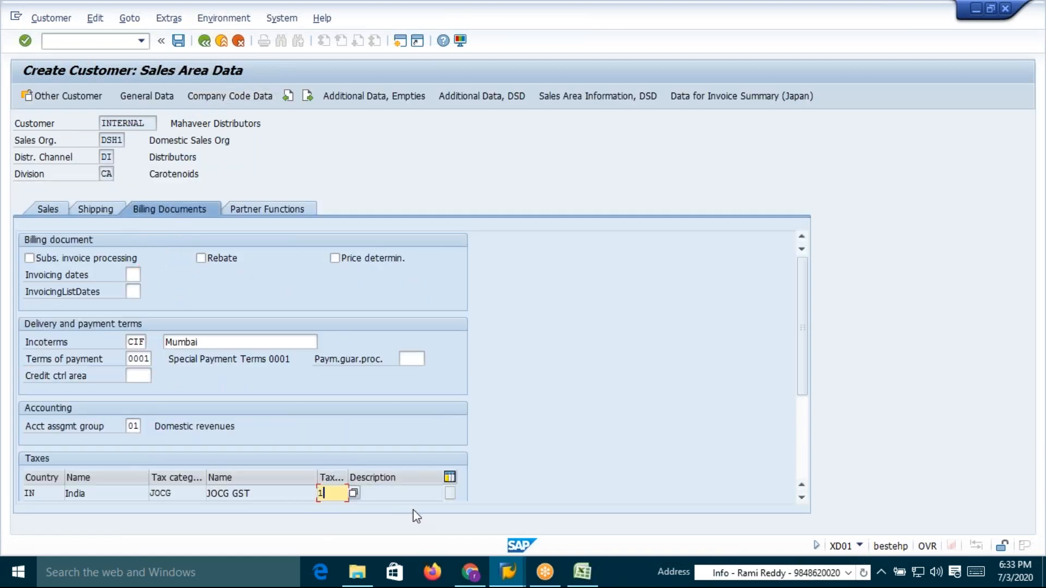
key("Return")
type("1")
key("Tab")
type("1")
key("Tab")
type("1")
key("Return")
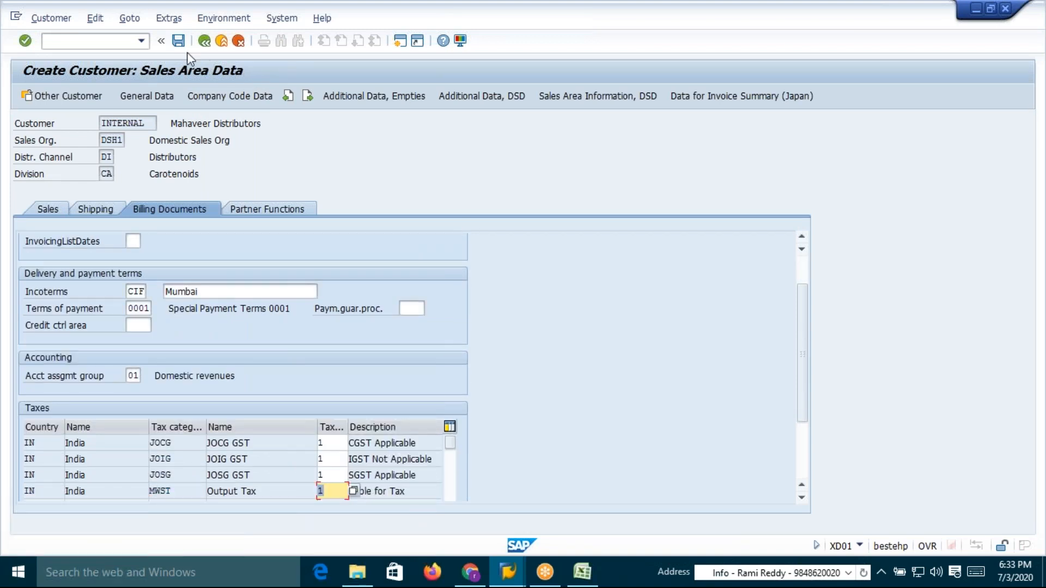
left_click(178, 42)
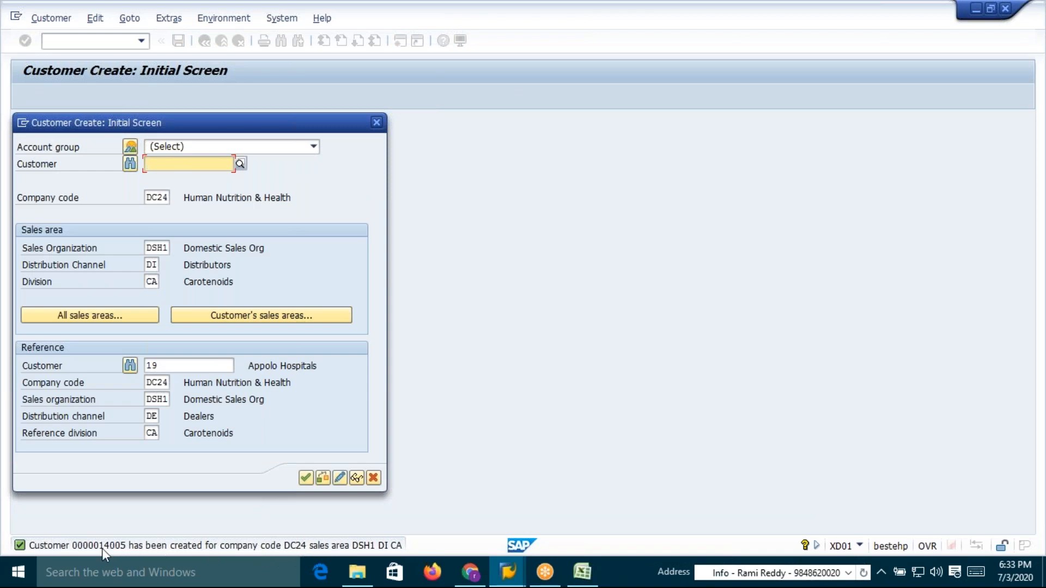
Switch to Excel and copy the Sales Org price table to a new spot starting at cell R14
key("alt+Tab")
key("Tab")
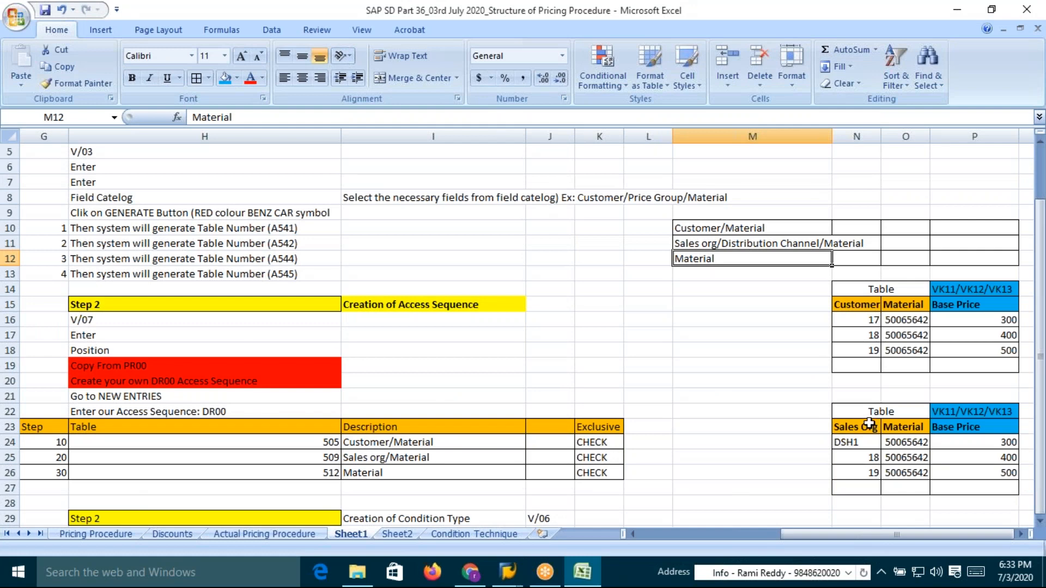
left_click_drag(852, 413, 987, 486)
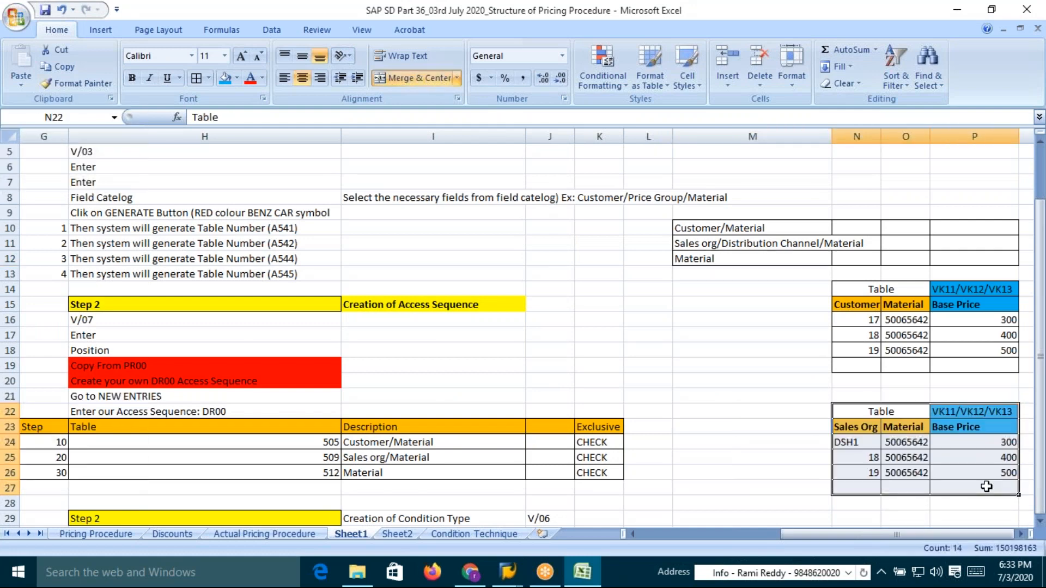
key("ctrl+c")
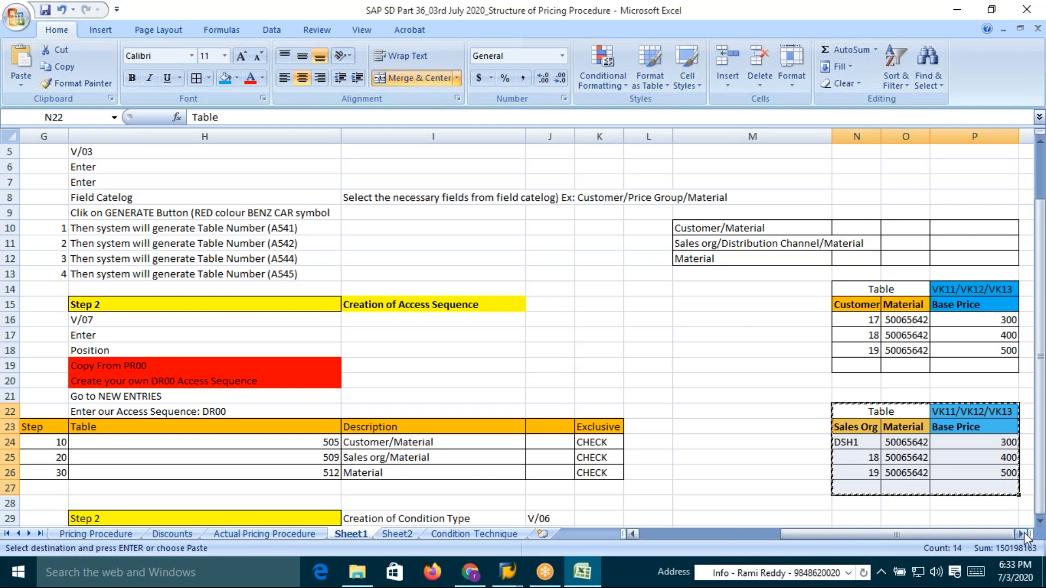
left_click(1025, 535)
left_click(1023, 535)
left_click(1023, 535)
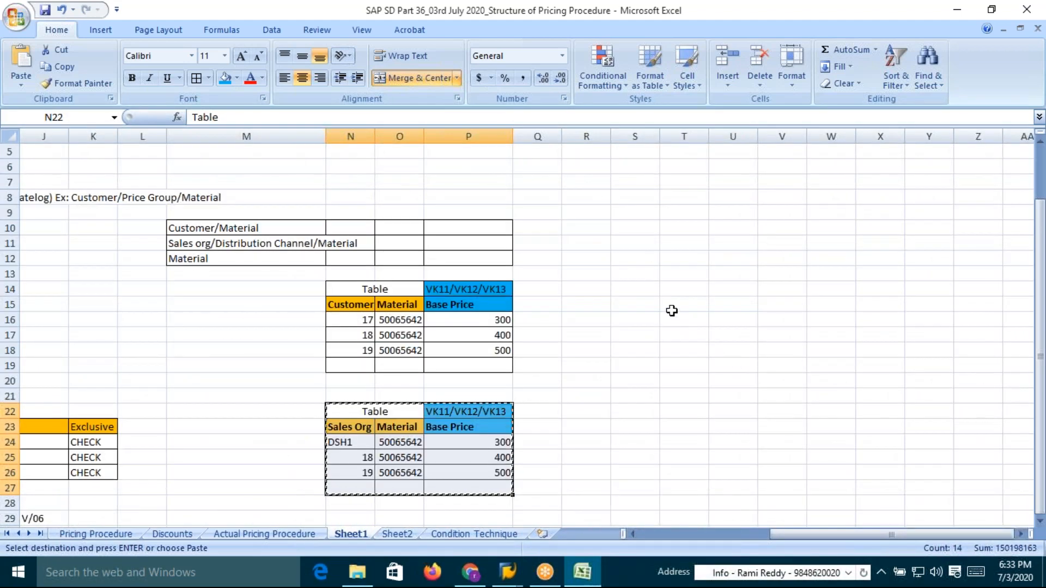
left_click(599, 292)
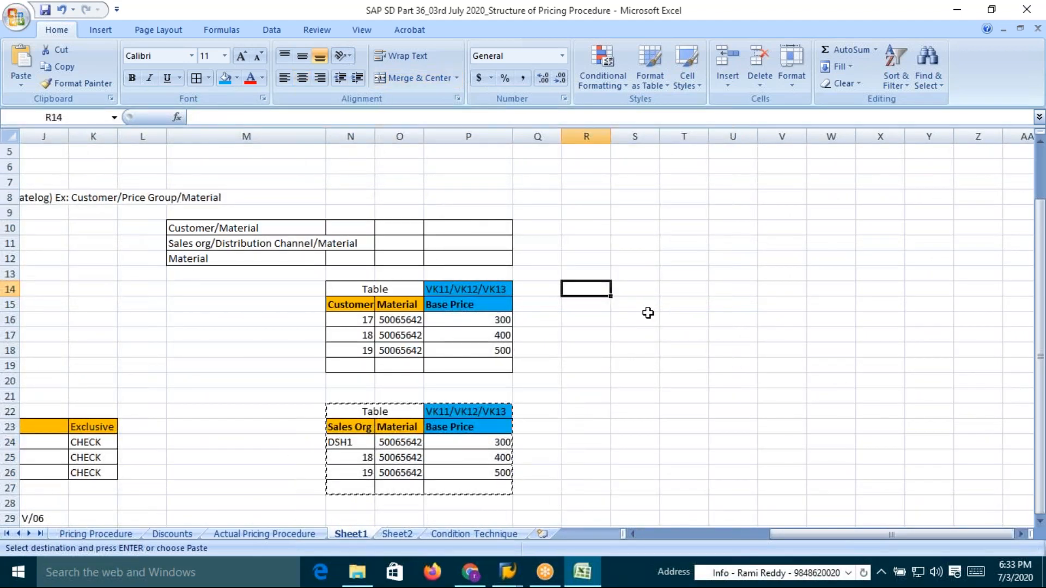
key("Return")
Widen the copied table's columns and insert a new column before the Base Price column
left_click_drag(660, 136, 684, 138)
left_click_drag(591, 137, 712, 151)
double_click(682, 136)
left_click(695, 381)
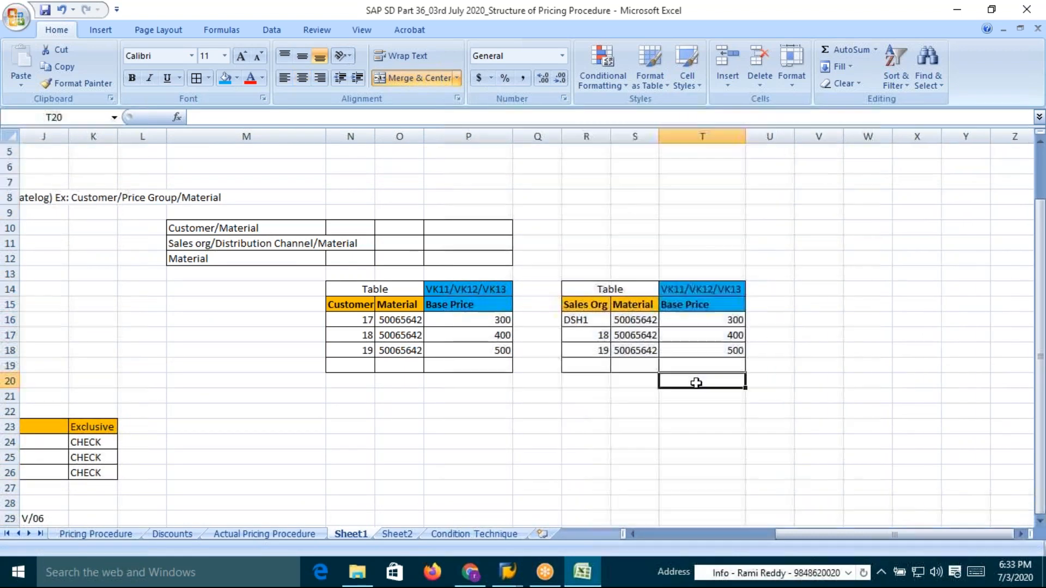
left_click(676, 136)
right_click(681, 199)
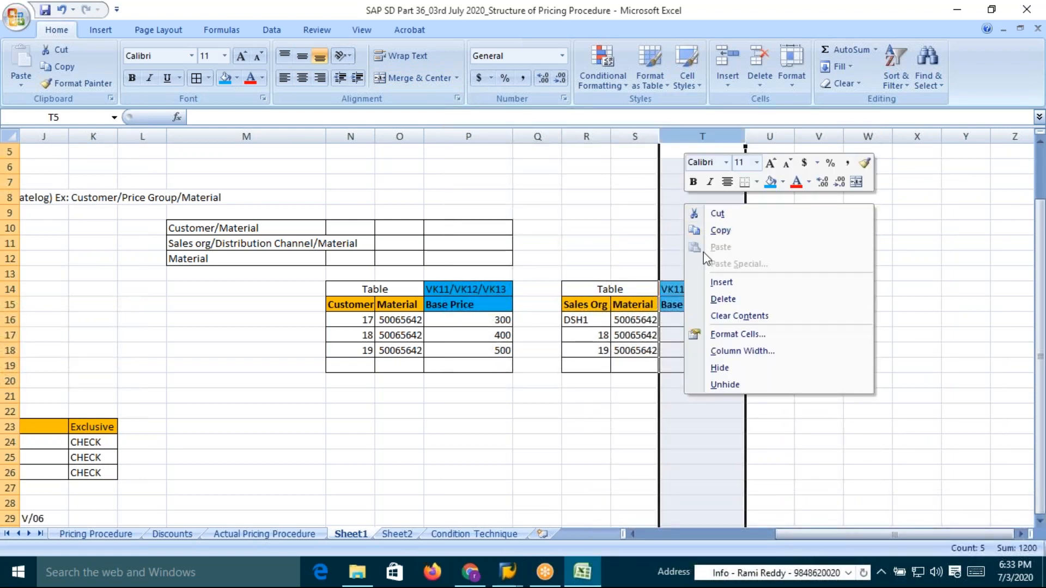
left_click(723, 282)
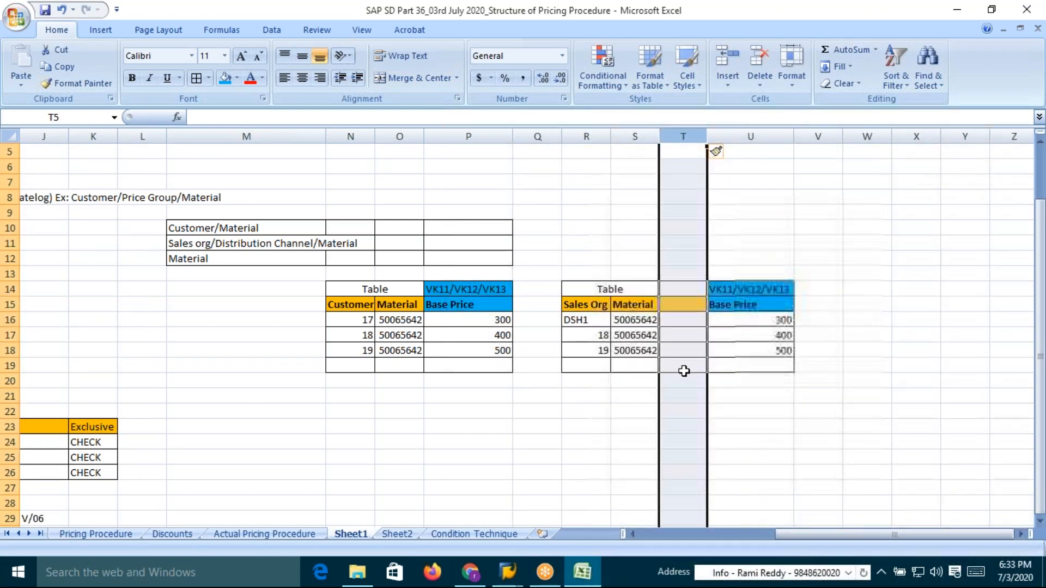
Fill the Sales Org column with DSH1 for all rows and copy the header and DSH1 into the new column
left_click_drag(633, 304, 639, 350)
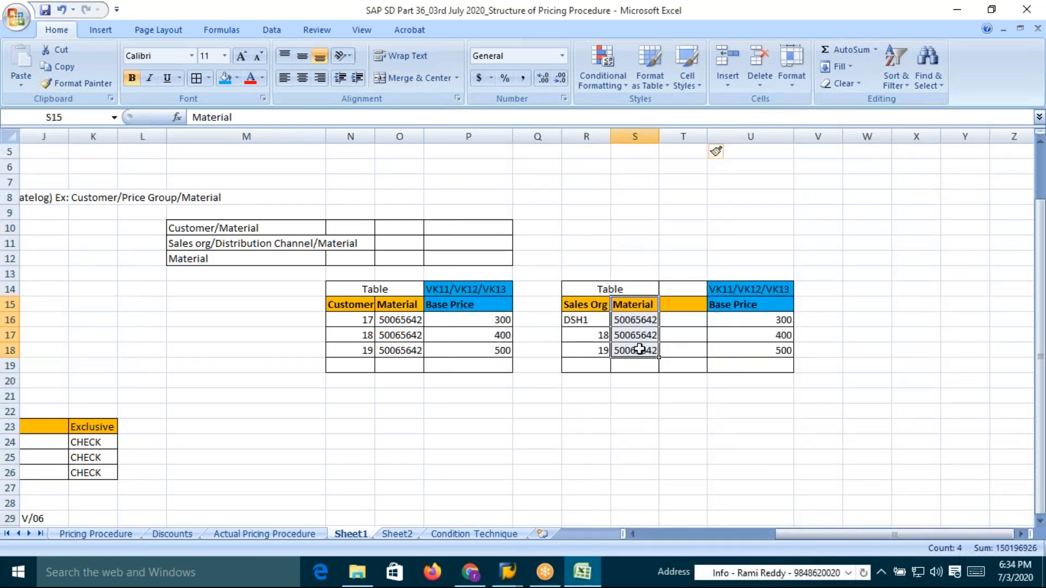
left_click_drag(637, 299, 688, 304)
left_click_drag(597, 304, 595, 349)
key("ctrl+r")
key("ctrl+d")
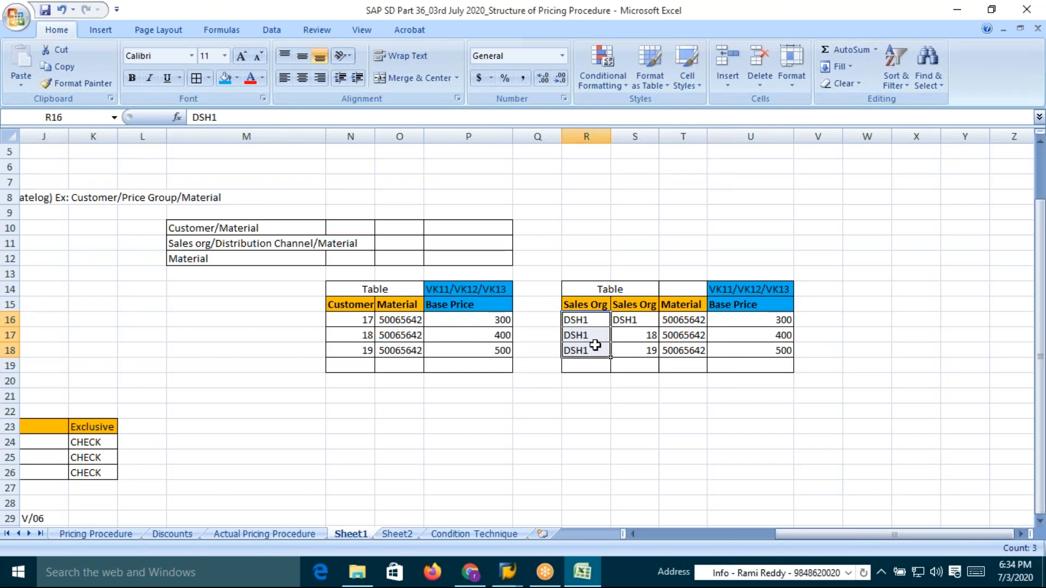
Enter DE in the new column's first row and set that row's base price to 500
left_click(637, 321)
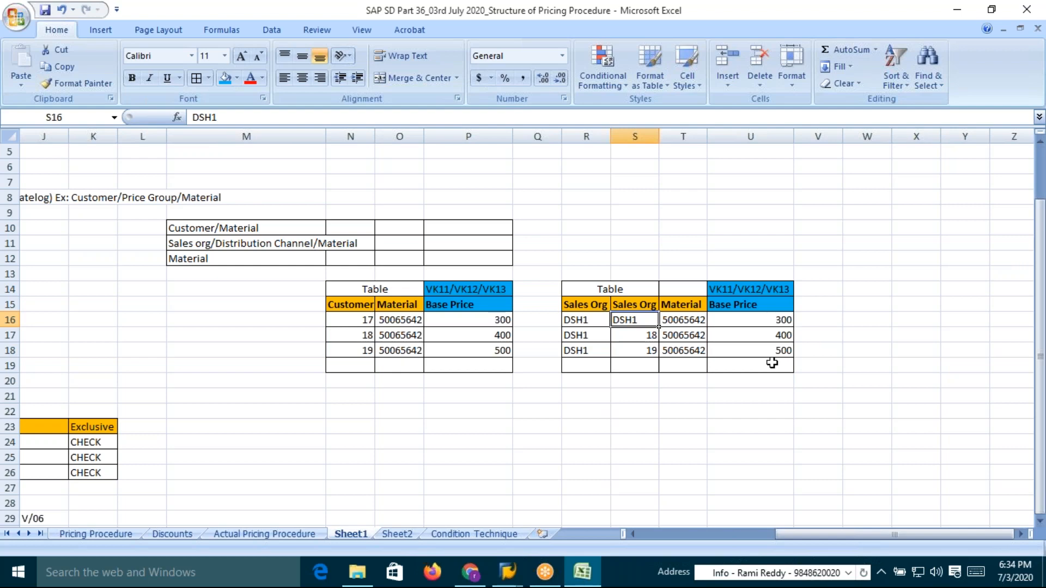
type("DE")
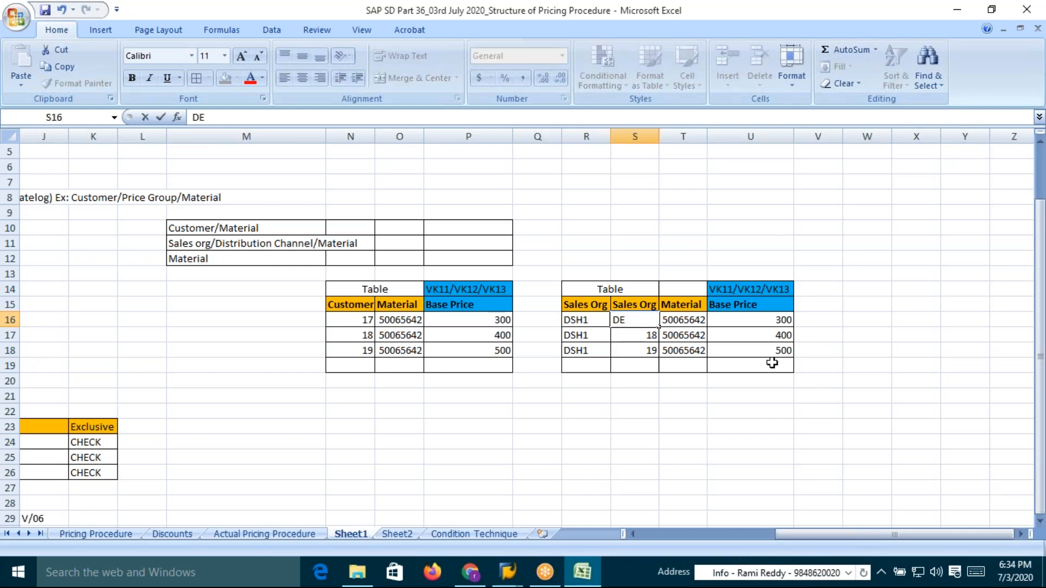
left_click(782, 324)
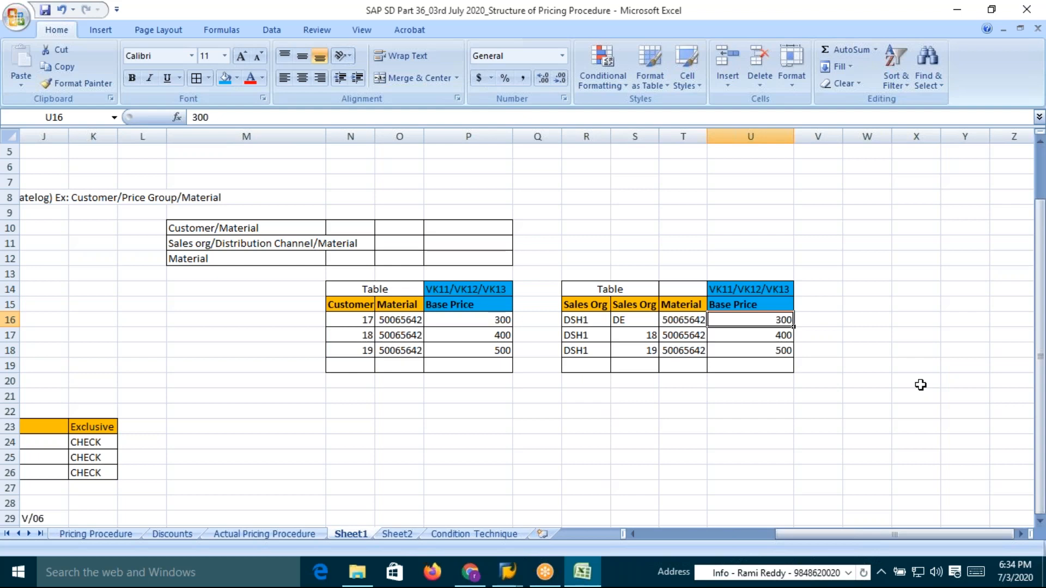
type("5")
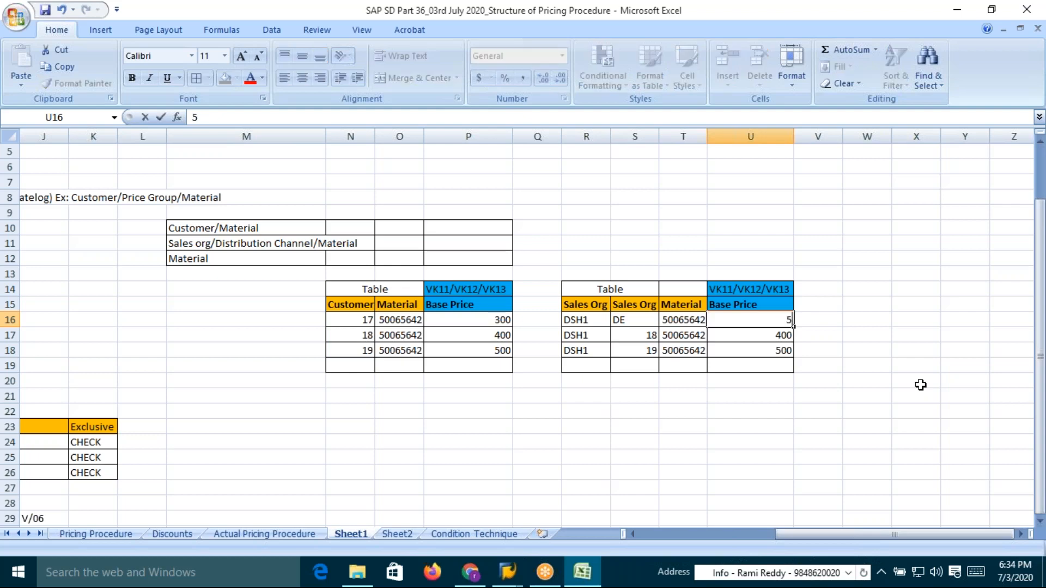
key("Return")
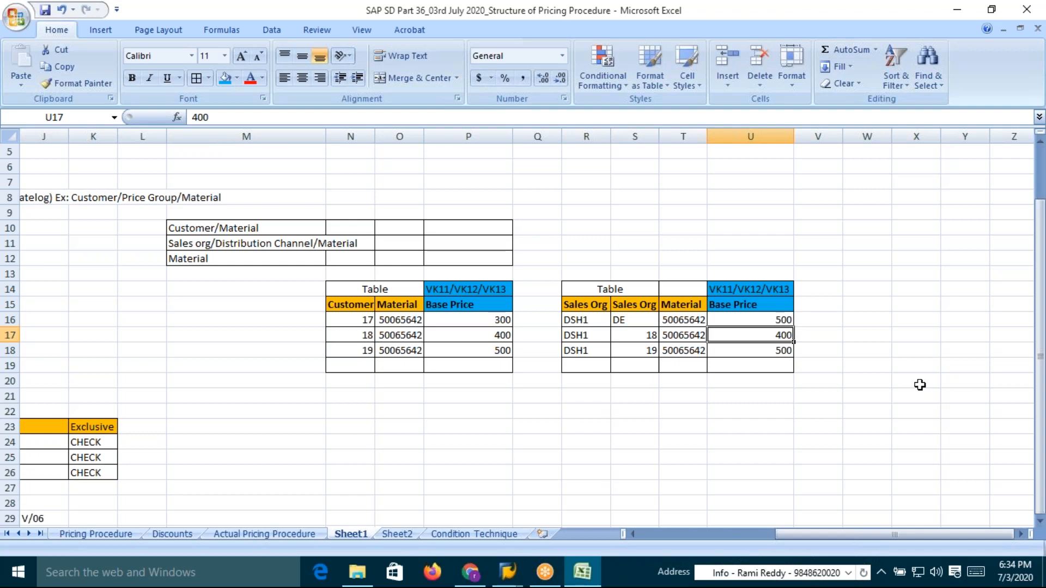
left_click(648, 337)
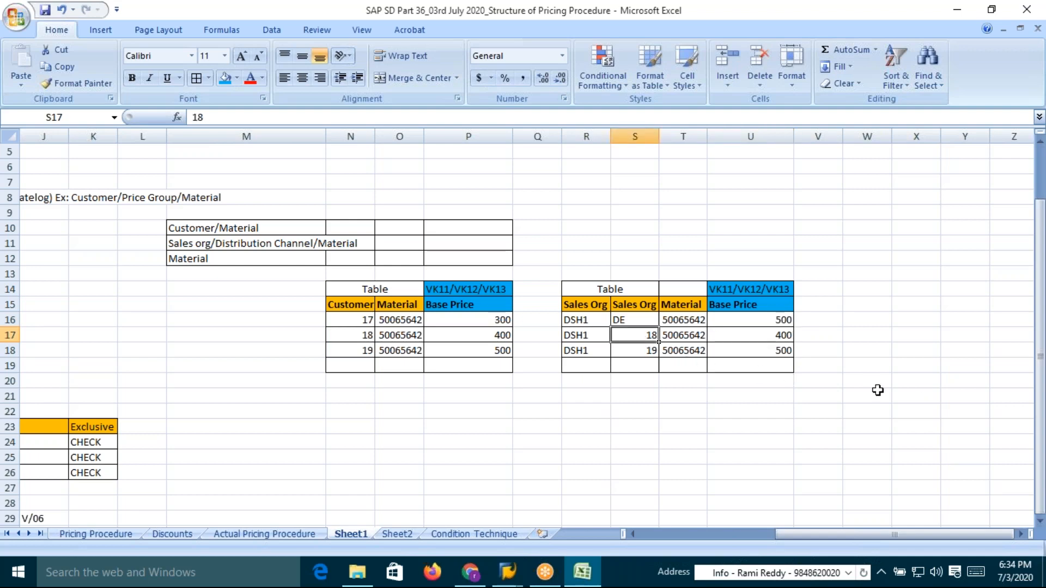
Enter DI as the second row's value in the copied table's new Sales Org column
type("DI")
key("Return")
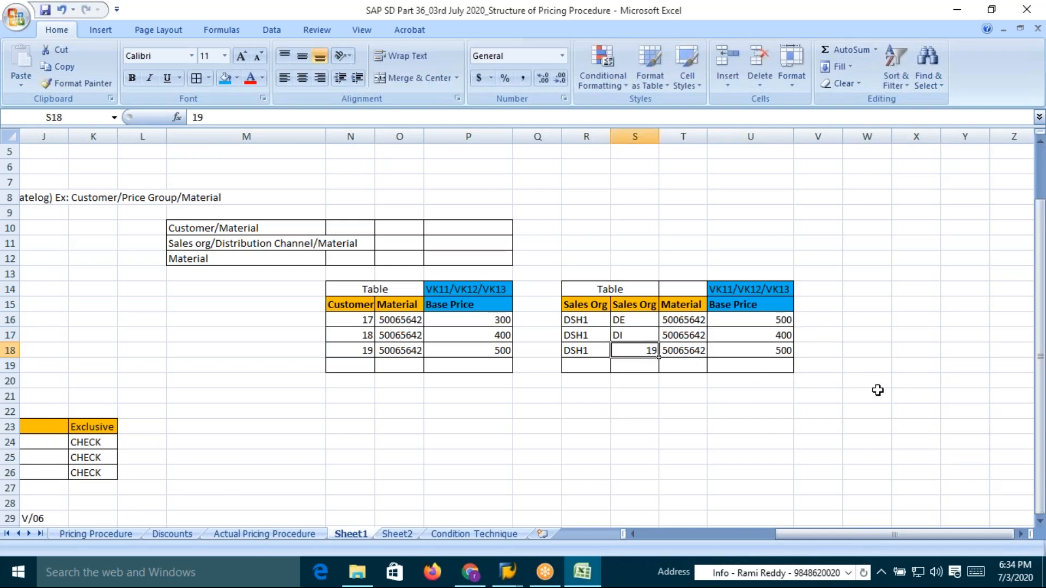
left_click(782, 338)
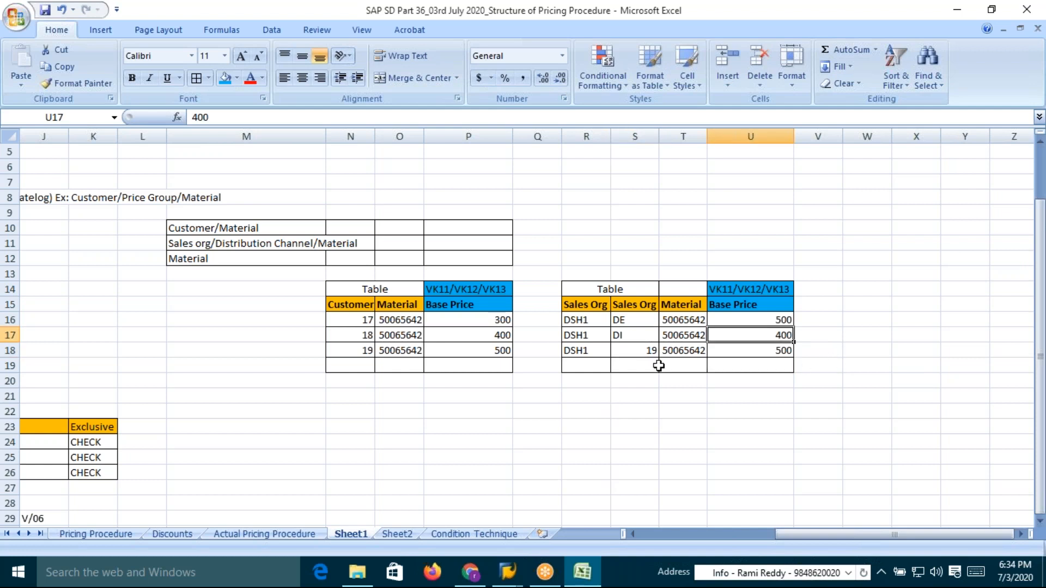
Clear the contents of the copied table's third row
left_click_drag(578, 353, 793, 357)
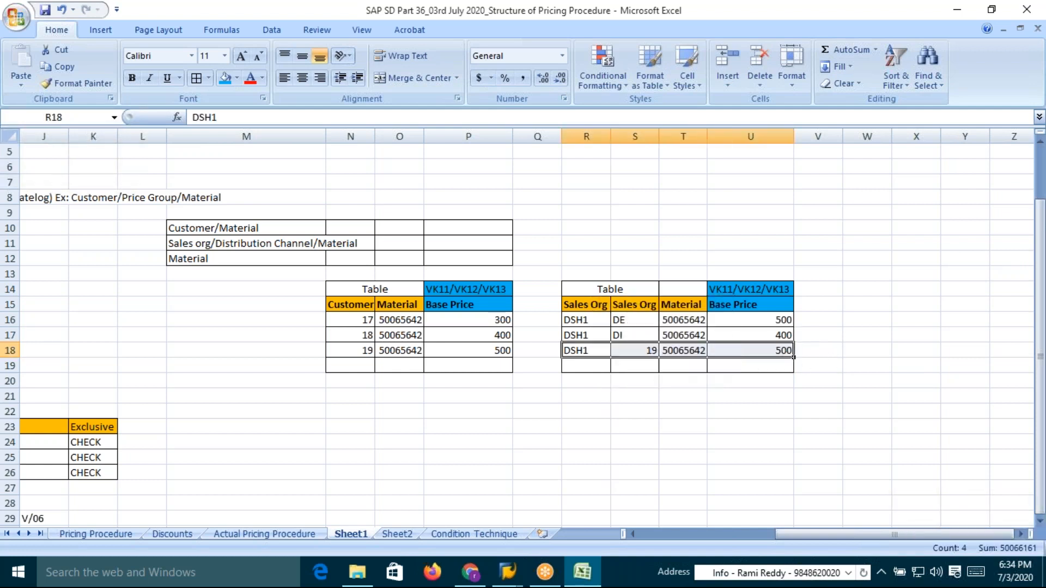
key("Delete")
left_click_drag(595, 352, 765, 372)
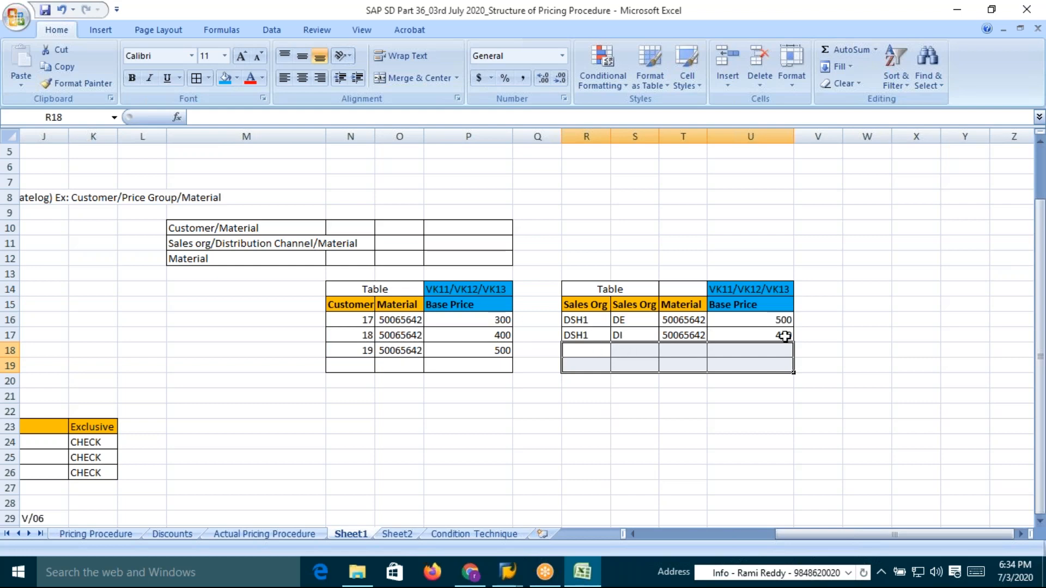
left_click_drag(590, 355, 773, 370)
right_click(721, 359)
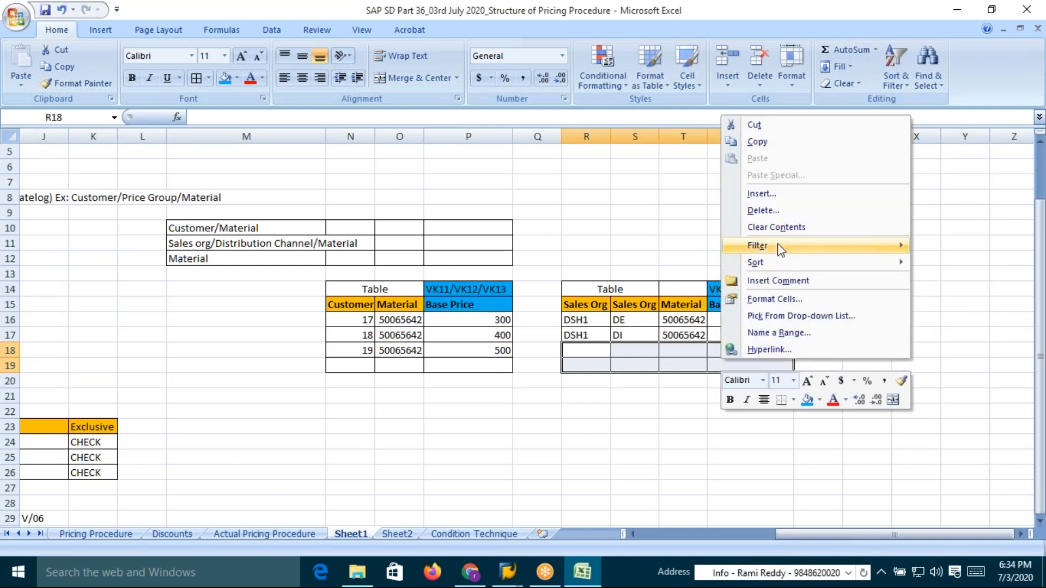
left_click(771, 211)
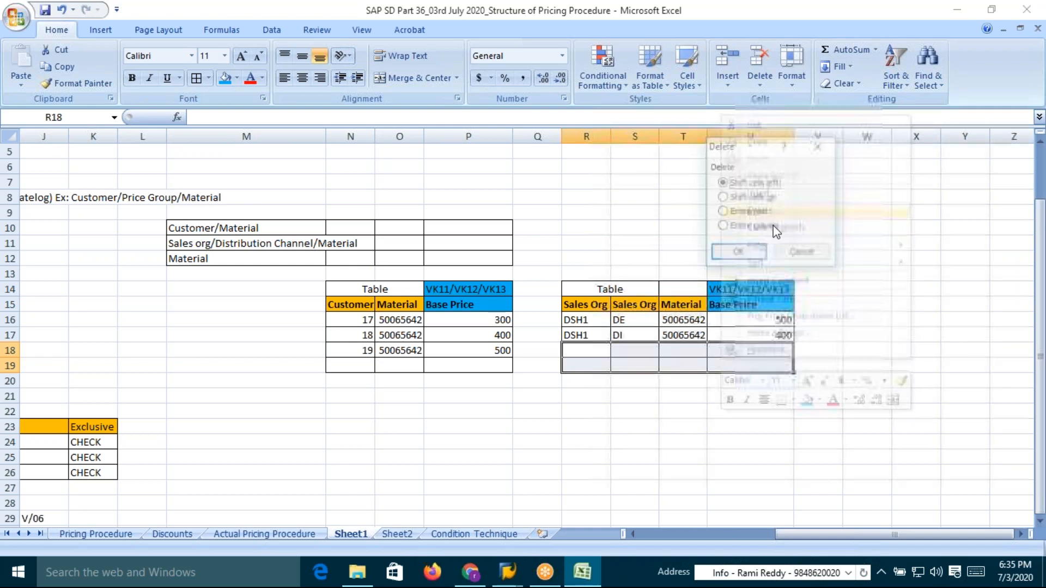
left_click(819, 147)
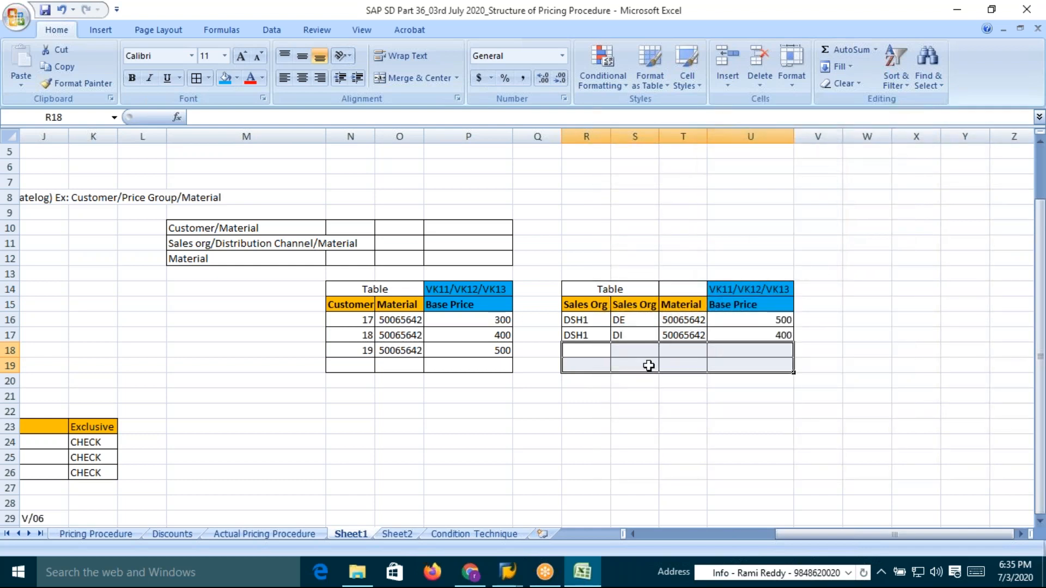
left_click_drag(588, 354, 776, 370)
left_click(624, 334)
left_click(626, 320)
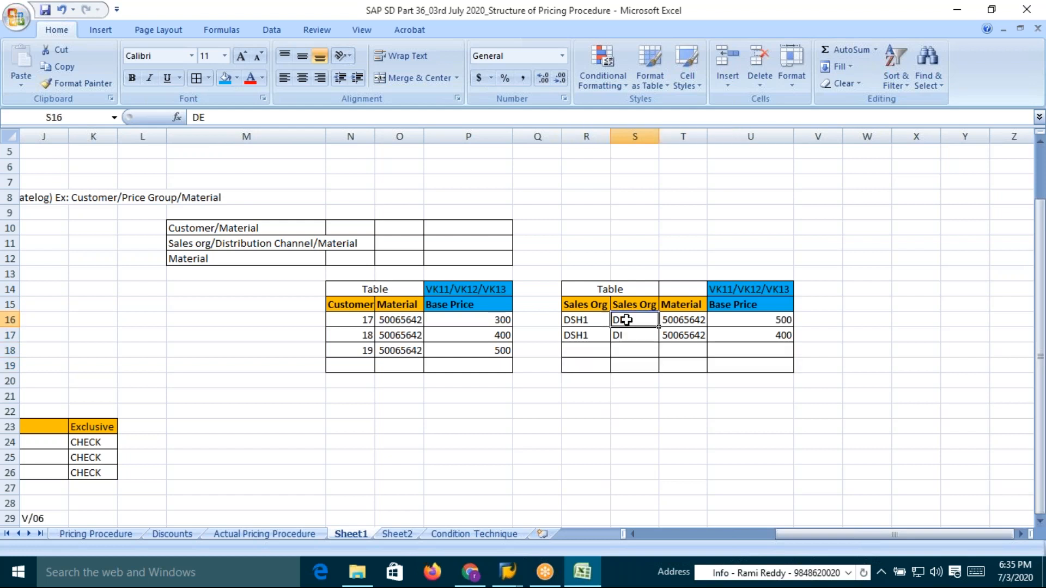
left_click(779, 333)
left_click_drag(679, 322, 683, 337)
left_click(772, 338)
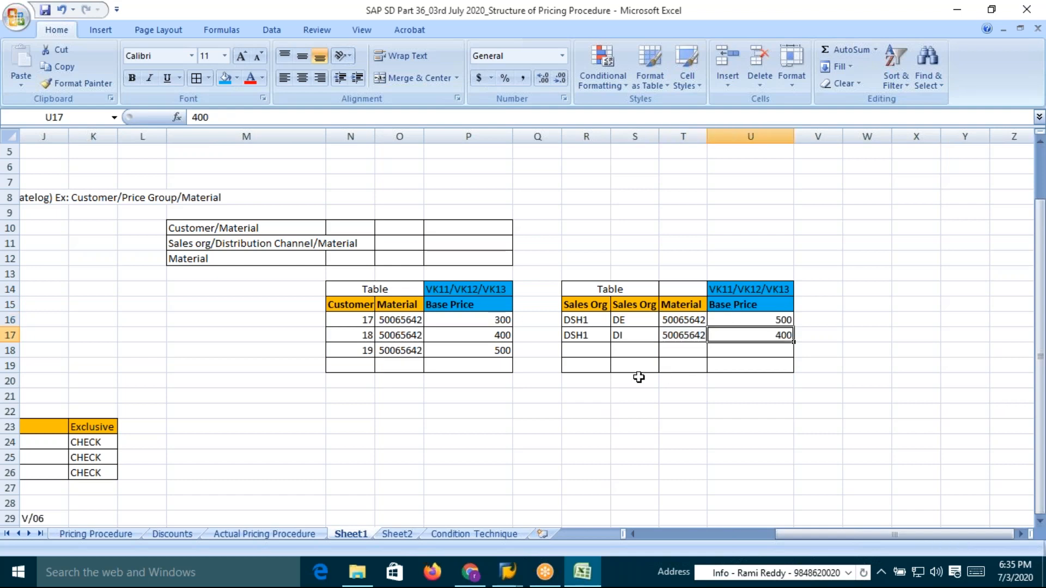
Remove the borders from the two empty rows under the Sales Org price table by painting formatting from blank cells
left_click_drag(565, 351, 758, 400)
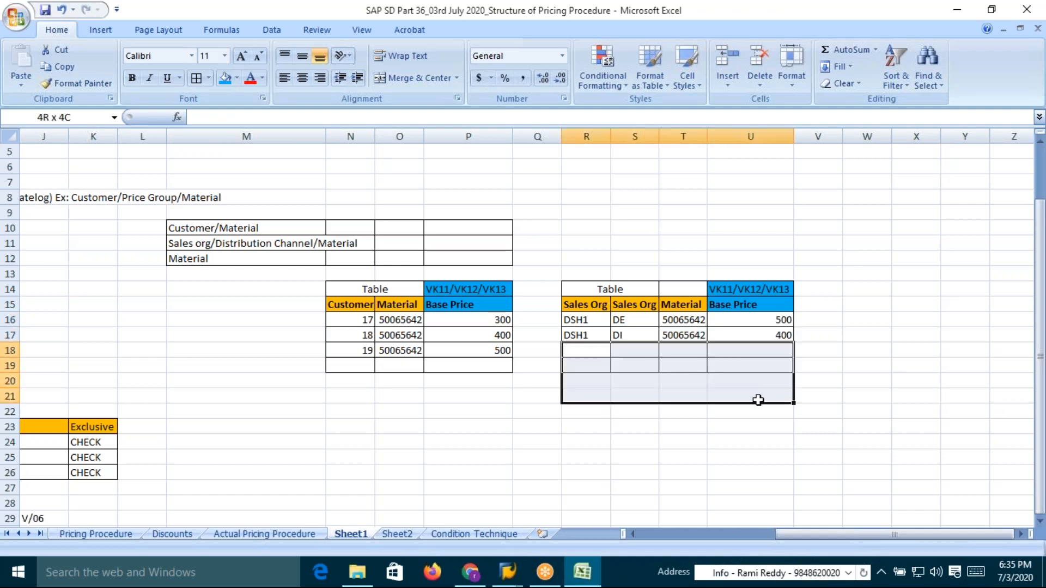
left_click(662, 428)
left_click_drag(583, 395, 787, 431)
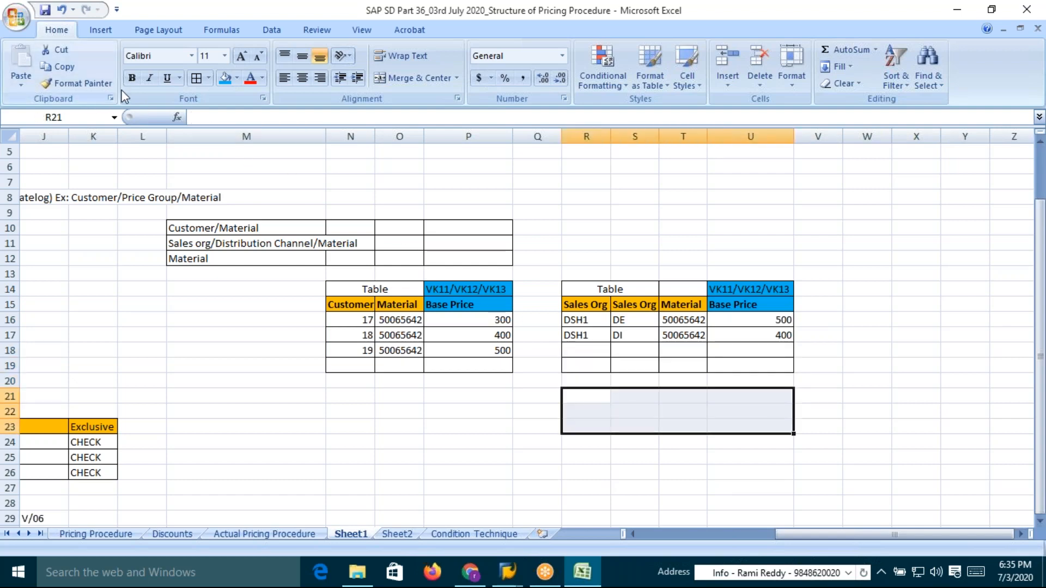
left_click(83, 83)
left_click_drag(571, 350, 763, 371)
left_click(714, 416)
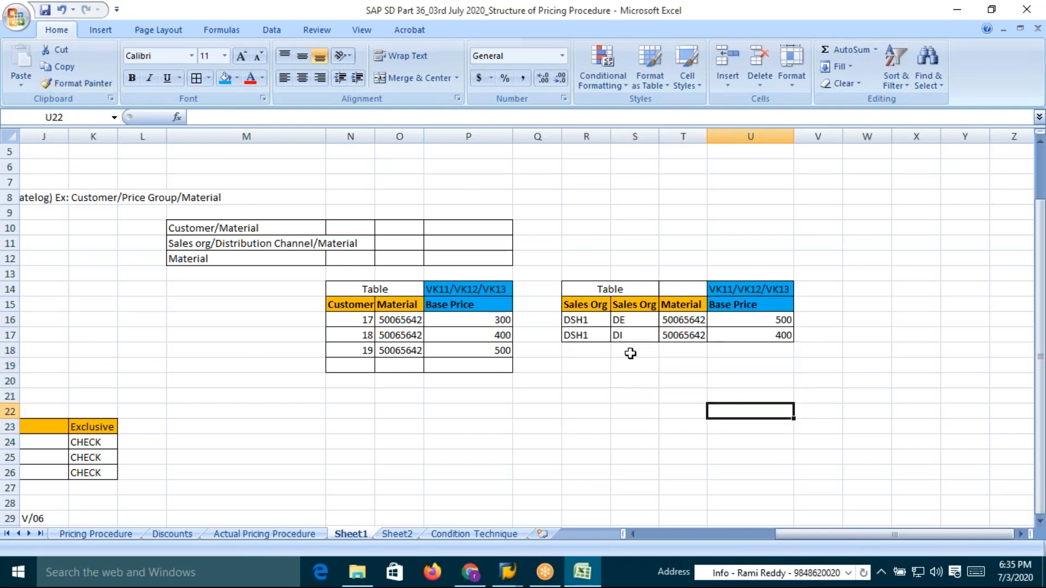
Bold the customer price table's Table heading and widen the description column M
left_click(598, 290)
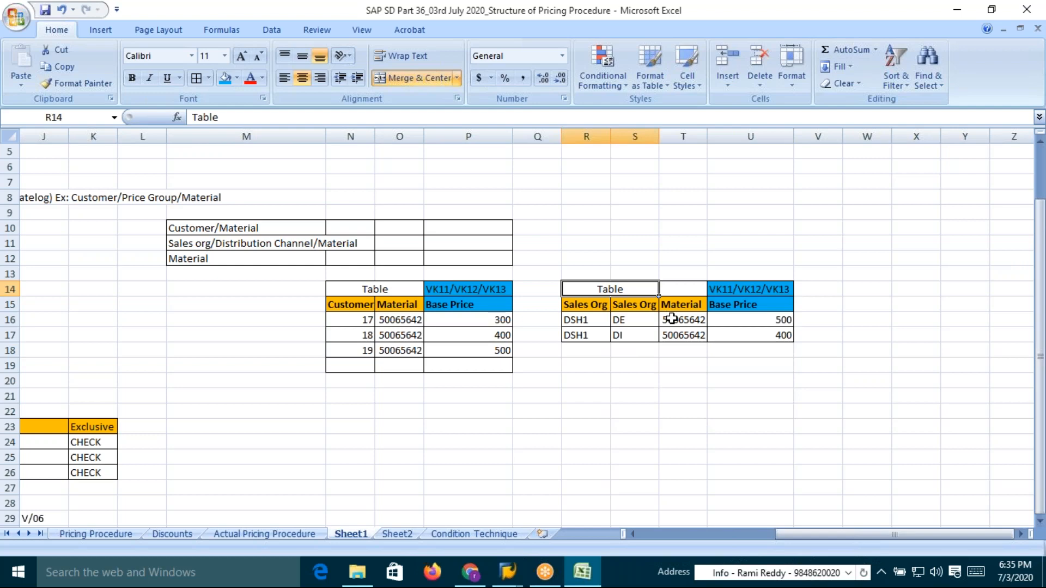
left_click(384, 289)
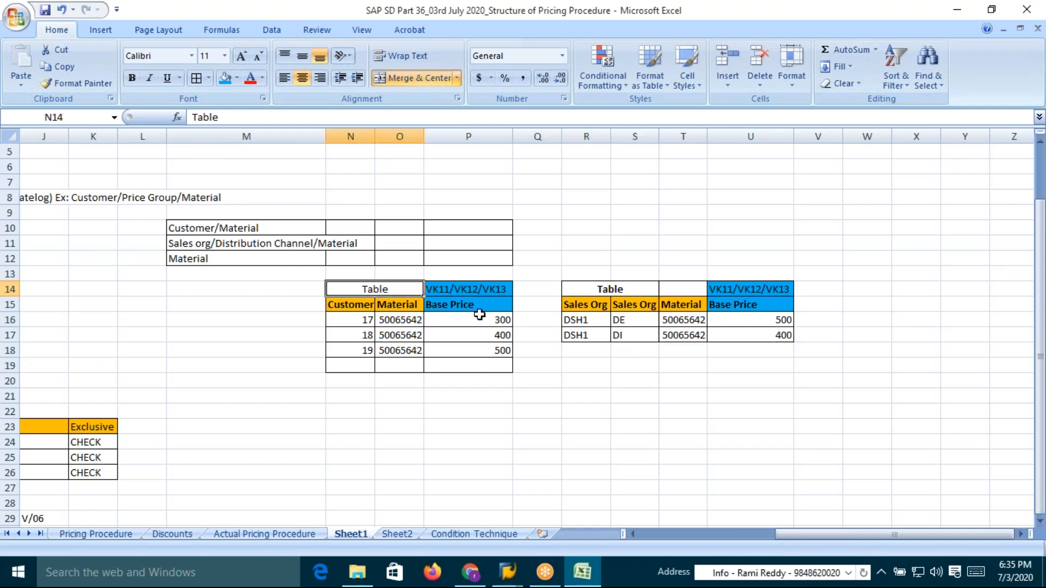
key("ctrl+b")
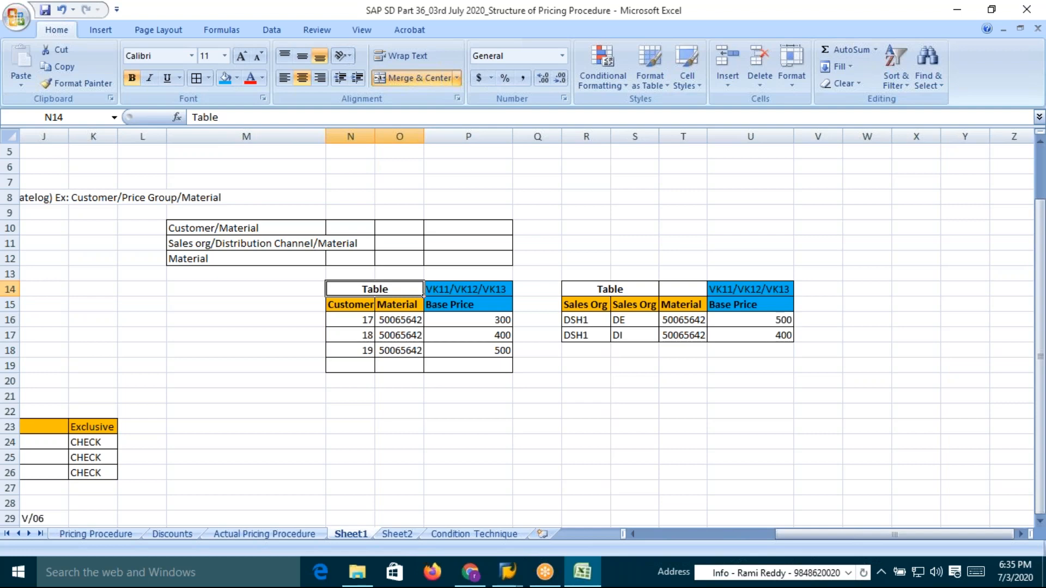
left_click_drag(323, 136, 373, 139)
left_click(202, 260)
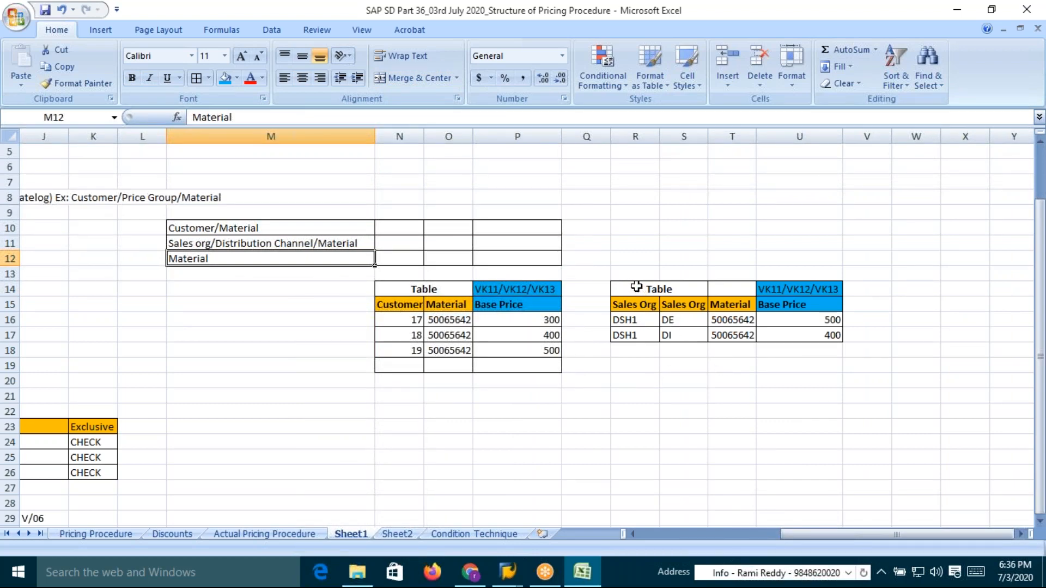
Copy the customer price table and paste it as a new table starting at cell W14
left_click(405, 292)
left_click_drag(406, 292, 527, 367)
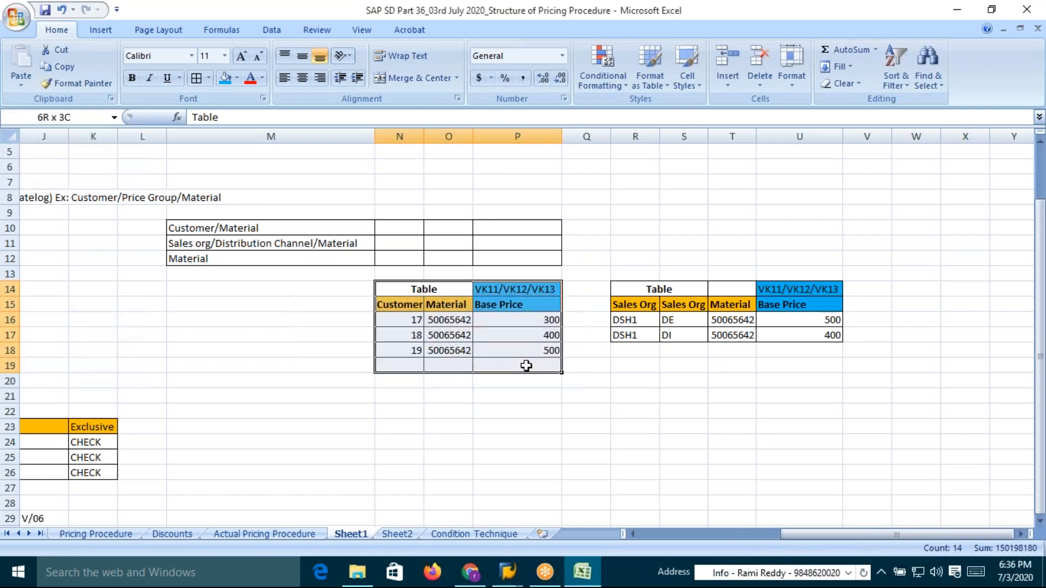
key("ctrl+c")
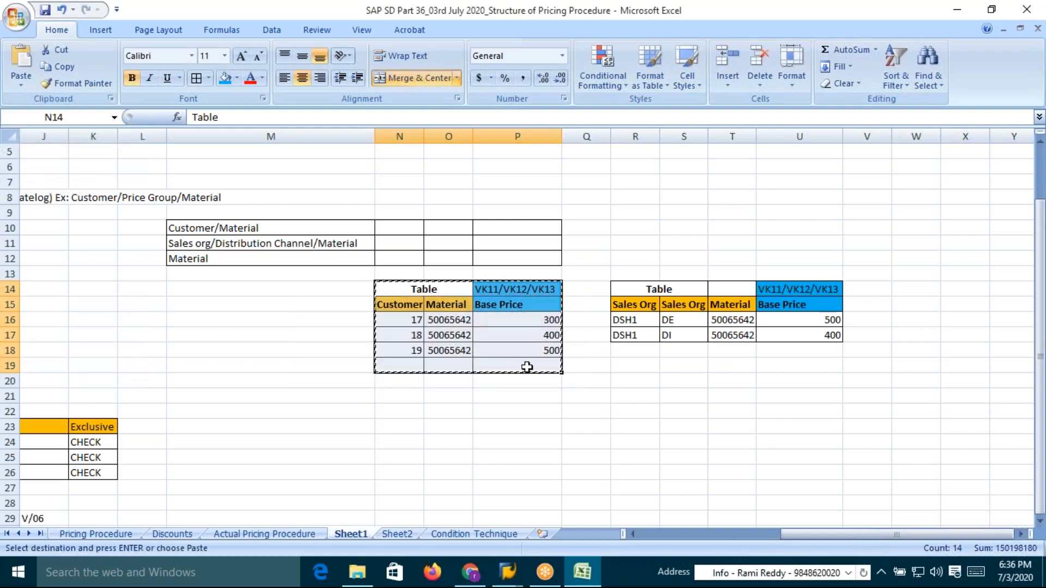
left_click(908, 288)
key("ctrl+v")
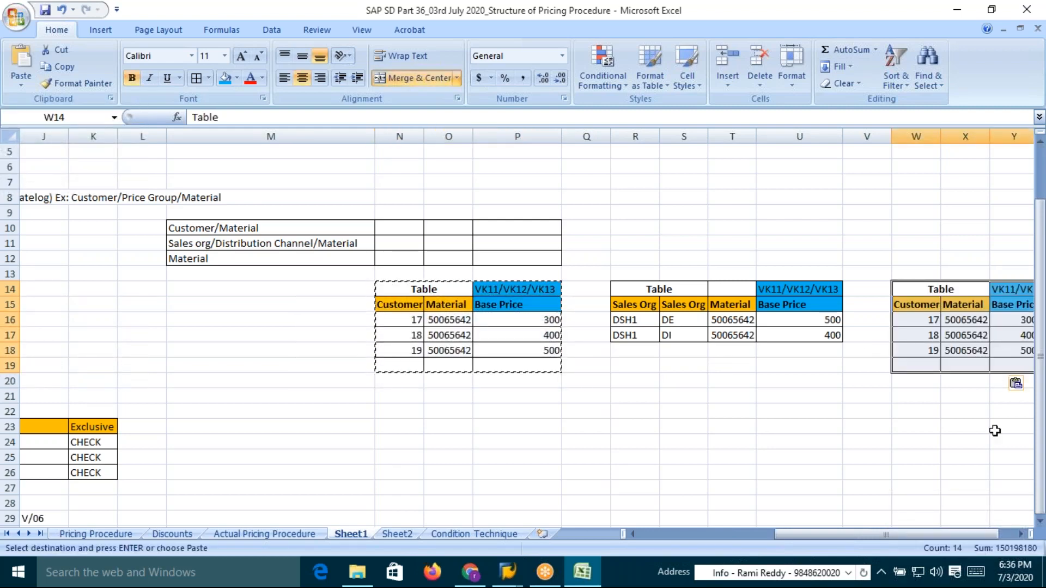
Delete the Customer column from the newly pasted table, leaving Material and Base Price
left_click_drag(954, 542, 970, 542)
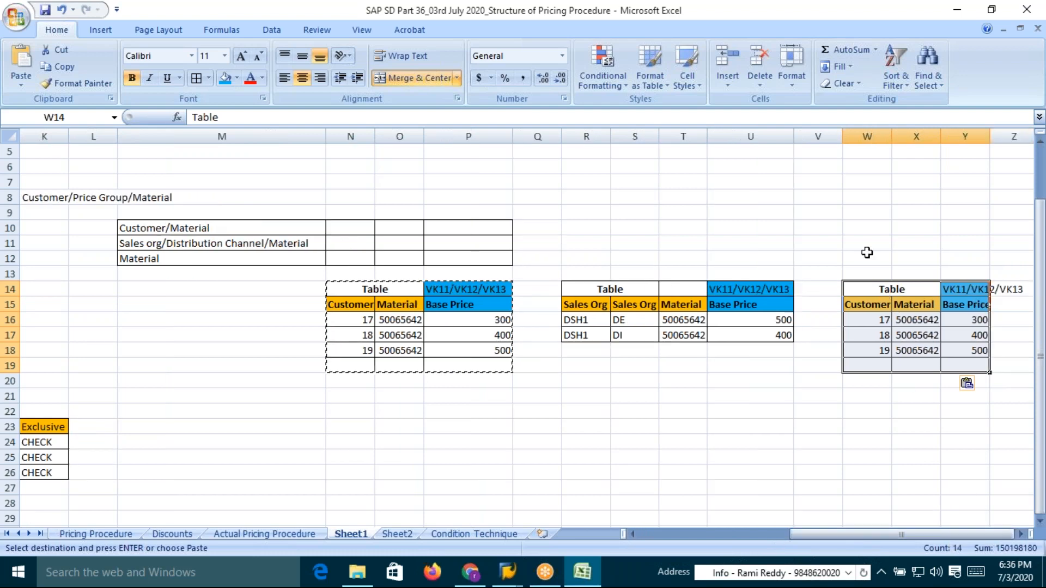
left_click(860, 136)
right_click(859, 137)
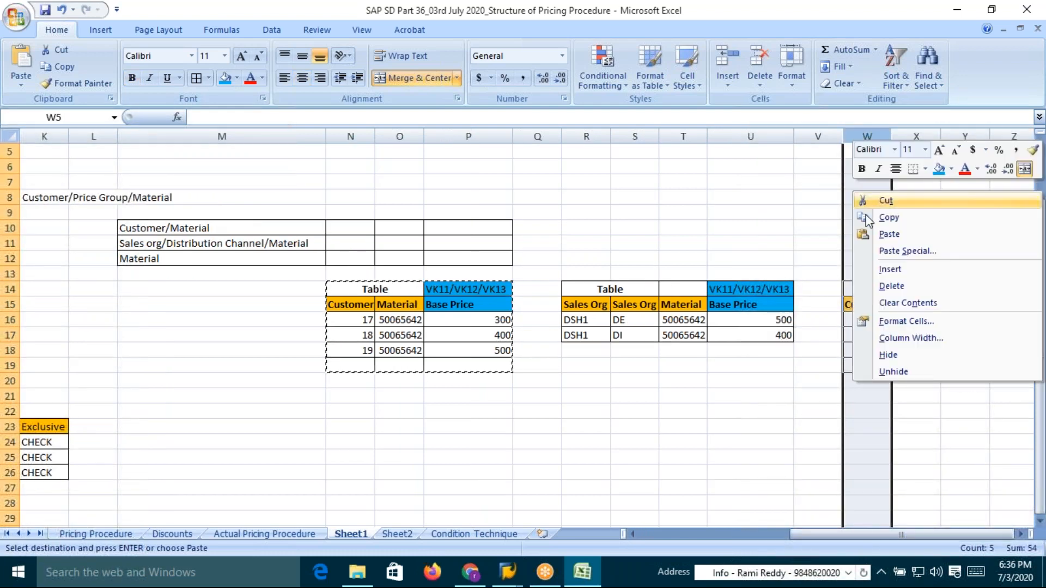
left_click(891, 286)
left_click(866, 381)
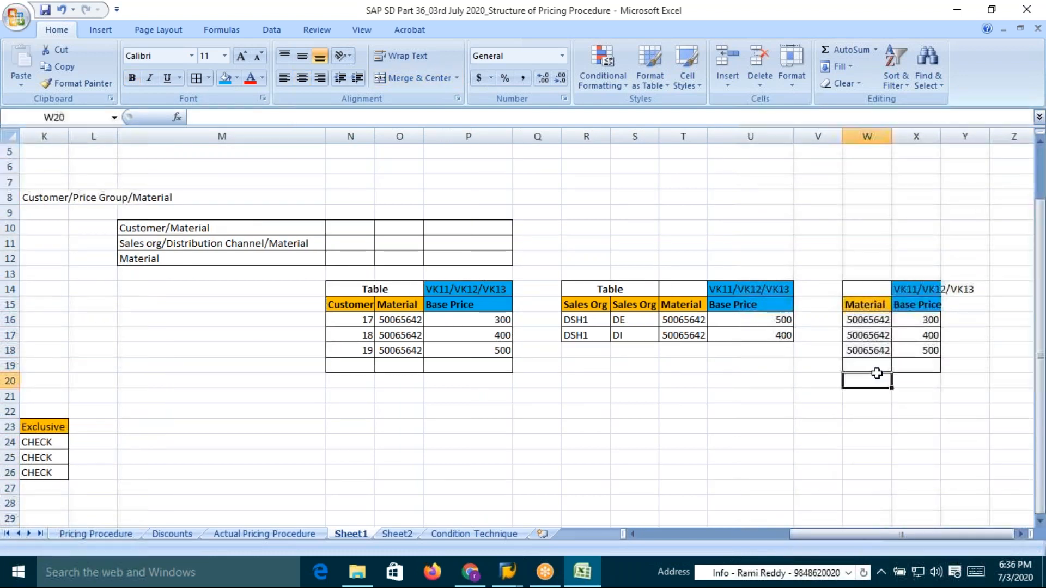
Autofit the width of the new table's Base Price column
double_click(941, 136)
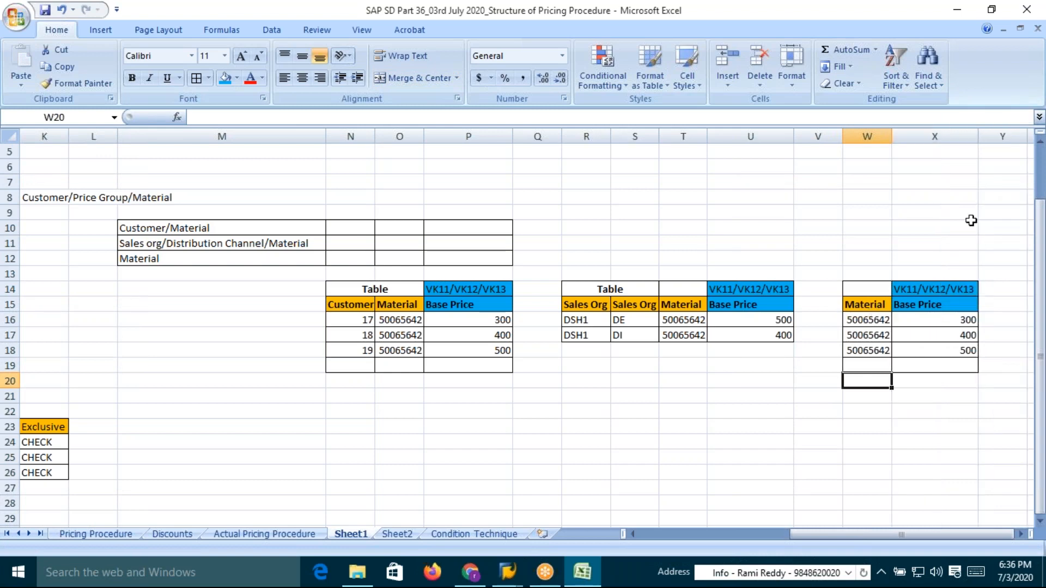
left_click(946, 350)
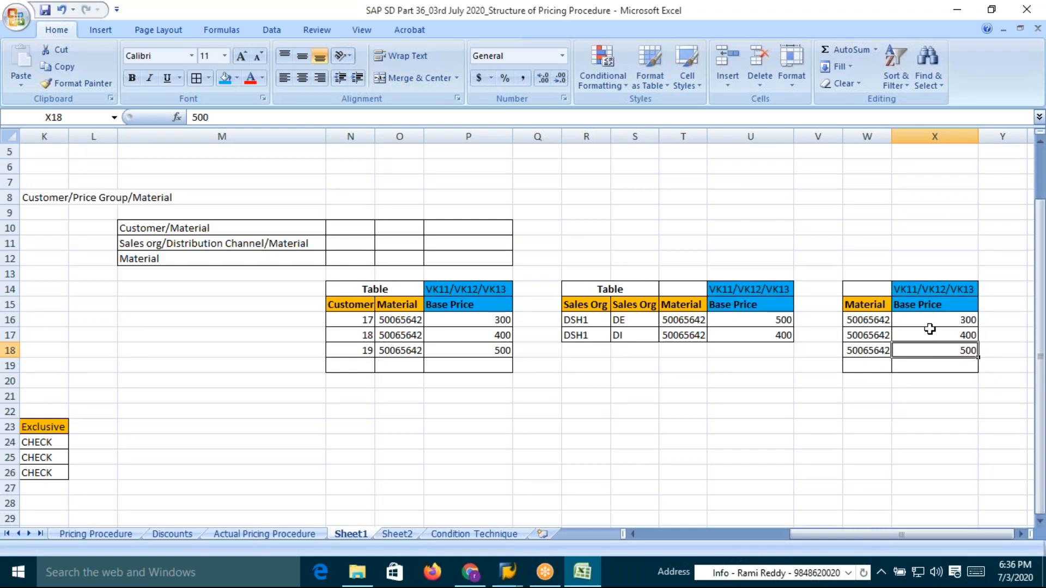
left_click(870, 321)
left_click(873, 335)
left_click_drag(873, 335, 943, 354)
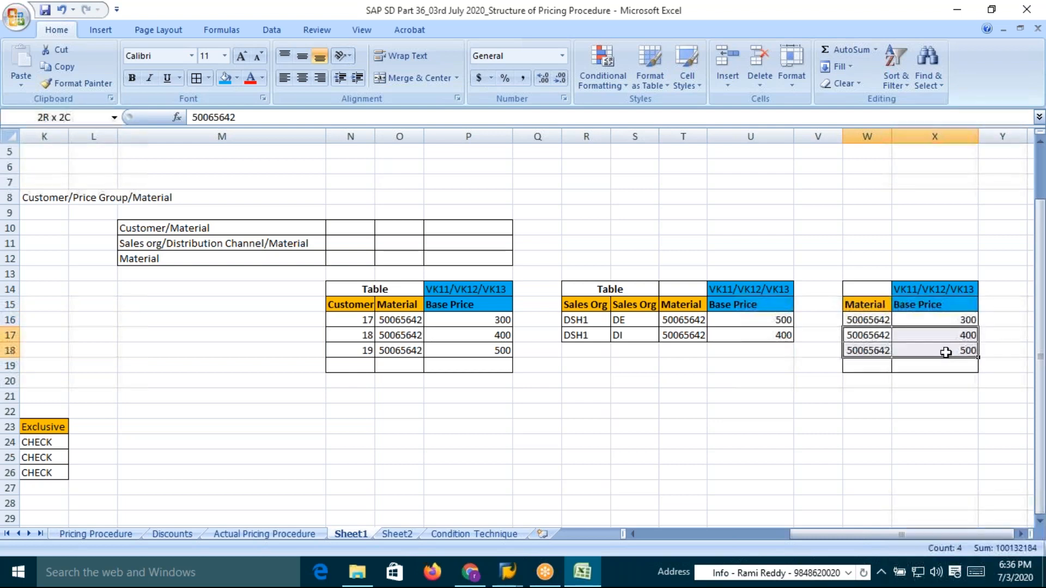
Switch to SAP and close the Customer Create initial screen dialog
key("alt+Tab")
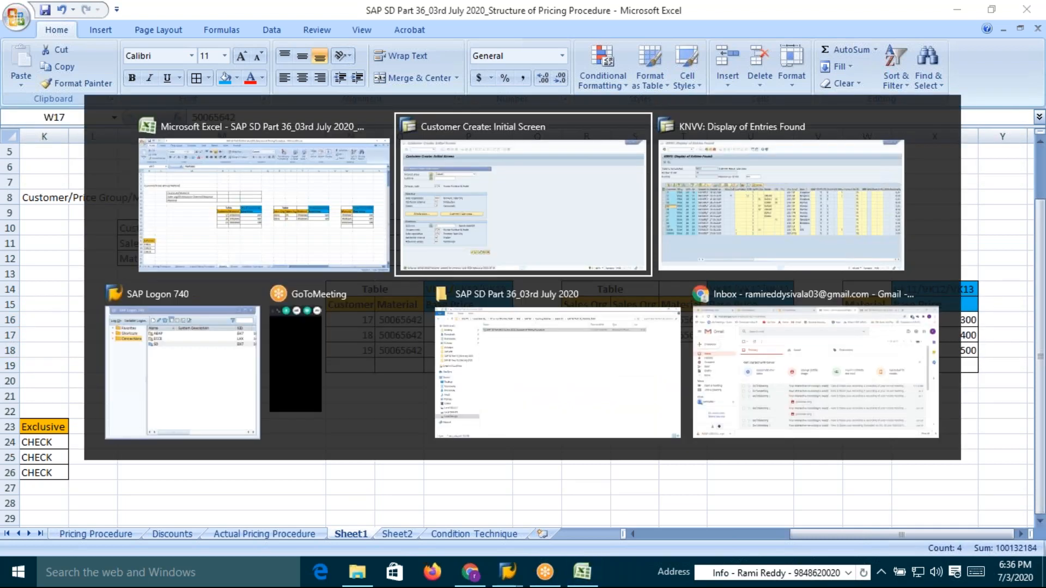
key("alt+Tab")
key("alt+shift+Tab")
key("alt+shift+Tab")
key("alt+Tab")
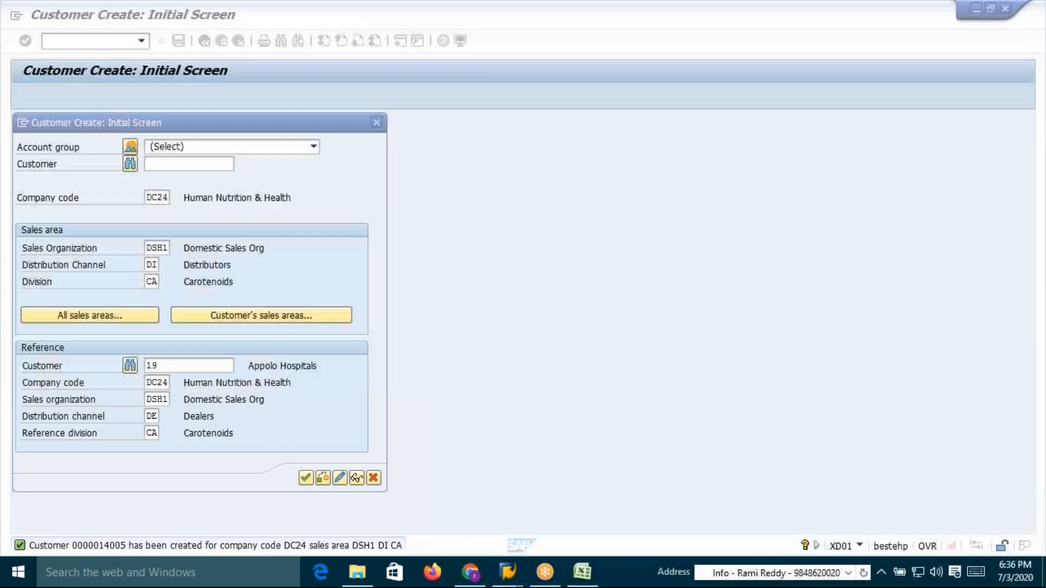
left_click(378, 123)
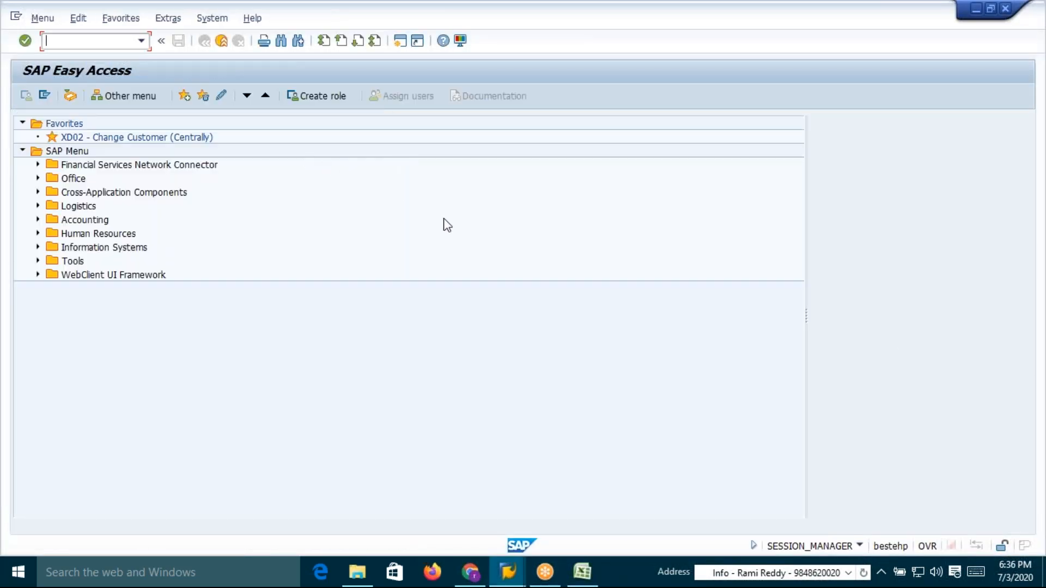
Open the Customer Display initial screen for the newly created distributor customer in sales area DSH1/DI/CA
key("alt+Tab")
key("alt+shift+Tab")
key("alt")
left_click(327, 139)
left_click(58, 43)
key("Return")
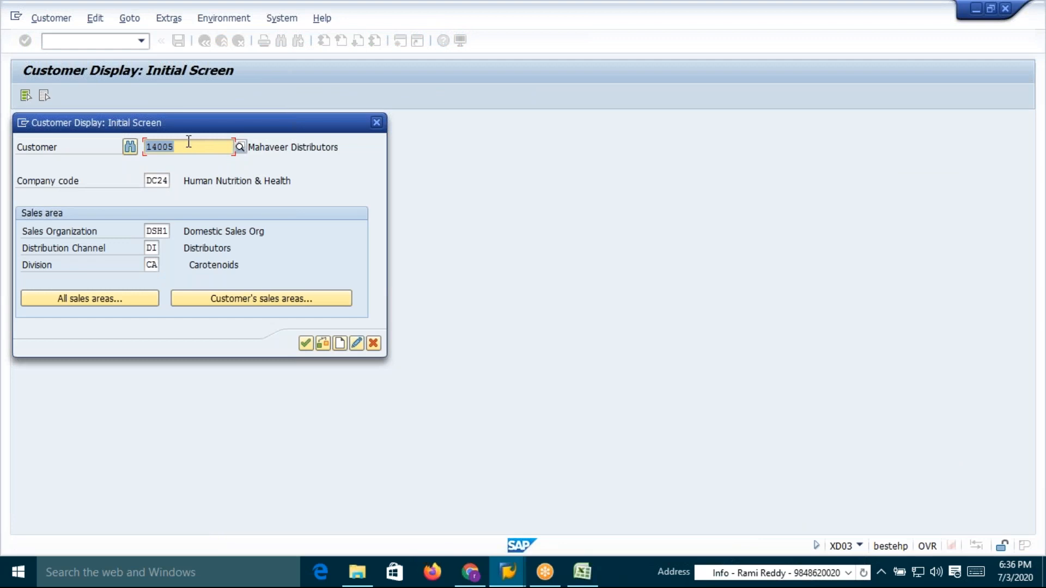
Switch to Excel and append the new customer's number in brackets after DI in the second row
key("alt+Tab")
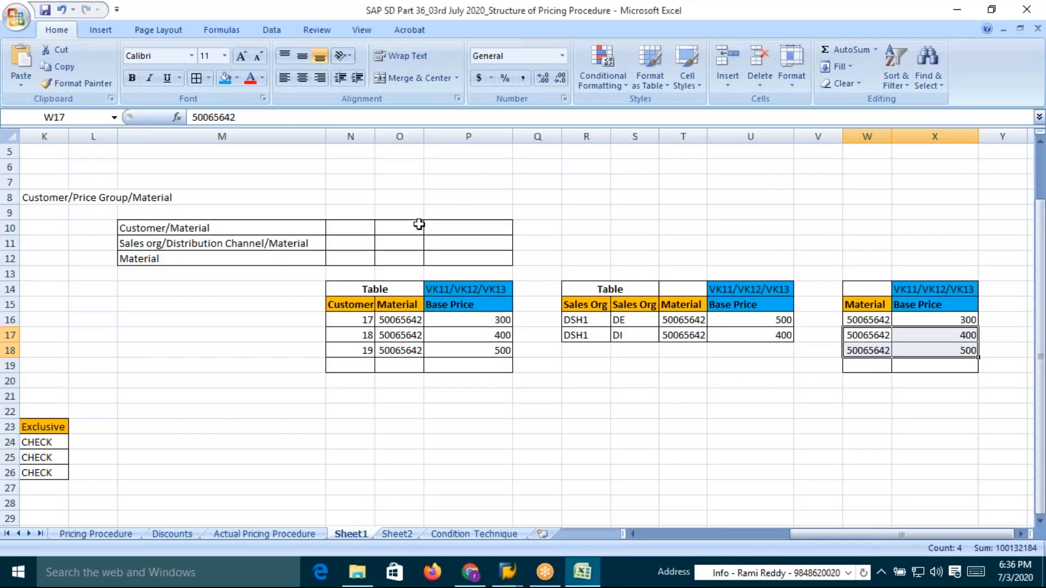
double_click(632, 335)
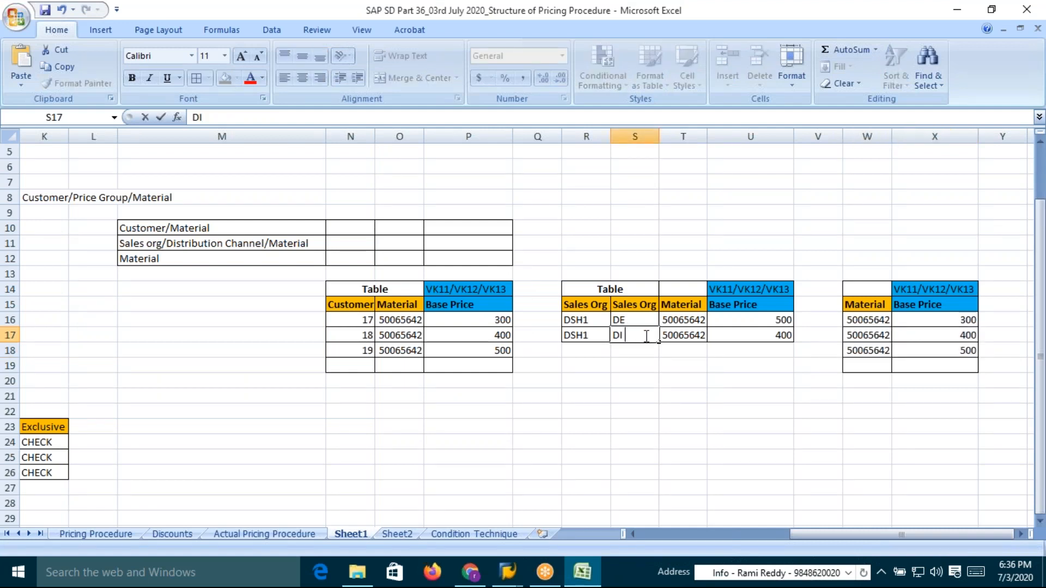
type("(14005)")
key("Return")
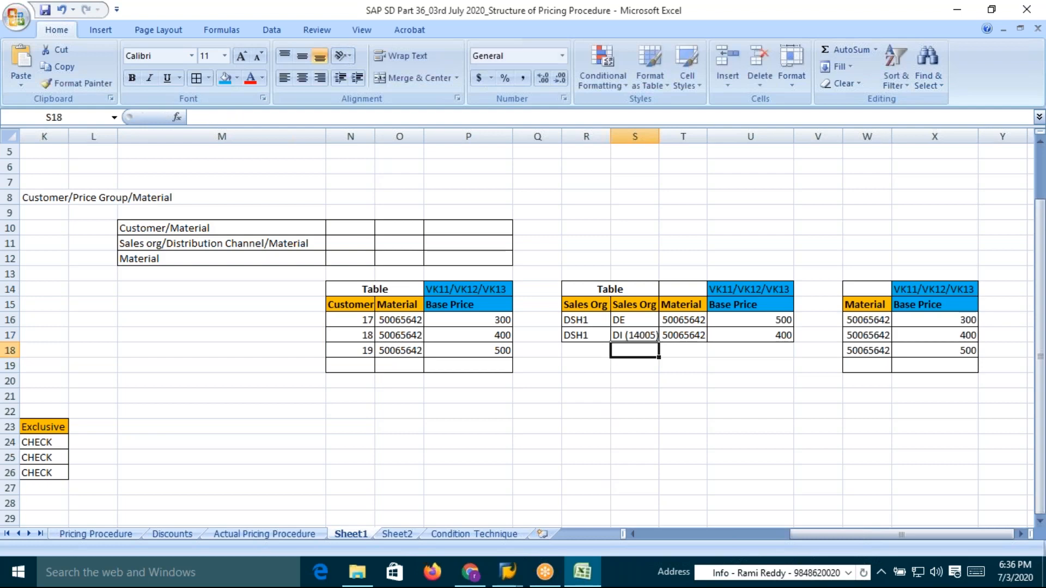
Paste the customer number into the third row's Material cell of the customer price table
key("alt+Tab")
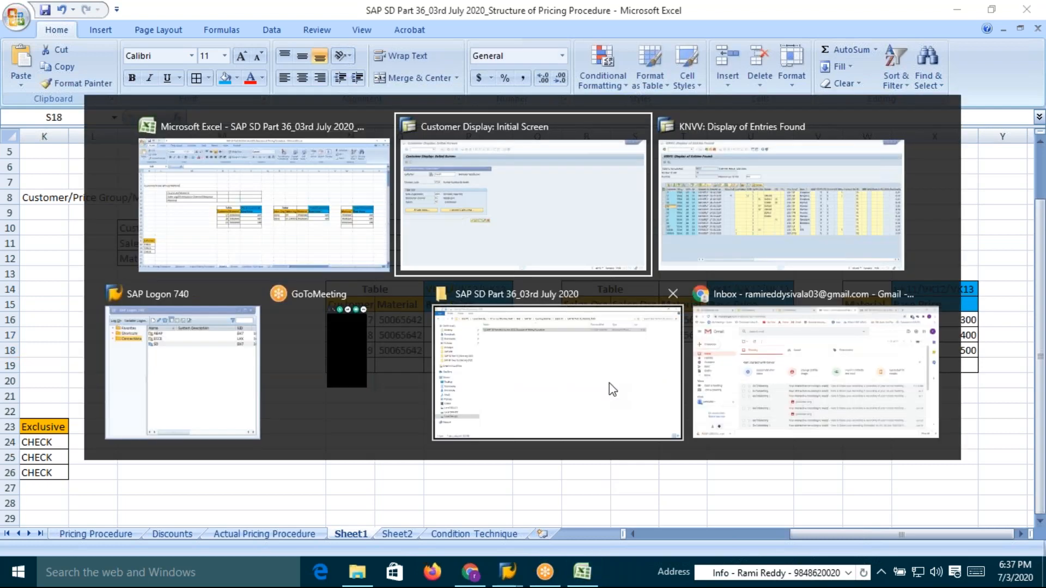
key("Escape")
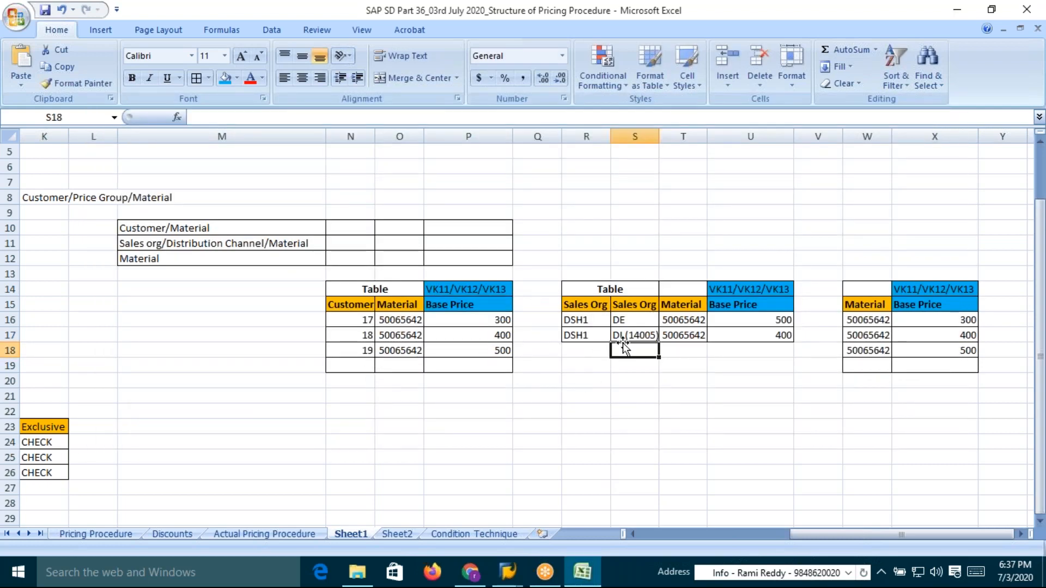
left_click(396, 350)
key("ctrl+v")
left_click(402, 332)
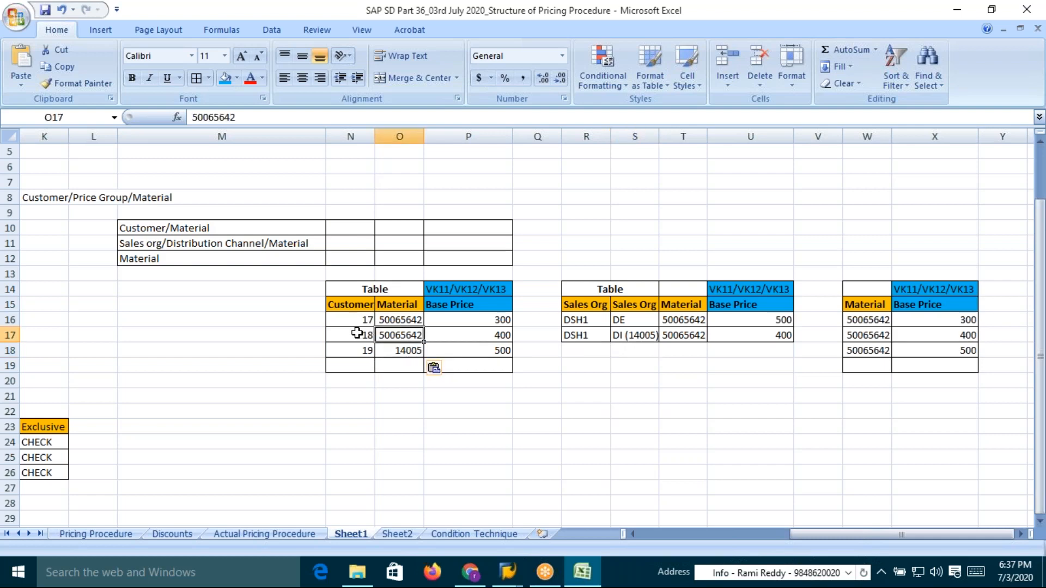
left_click_drag(337, 322, 496, 326)
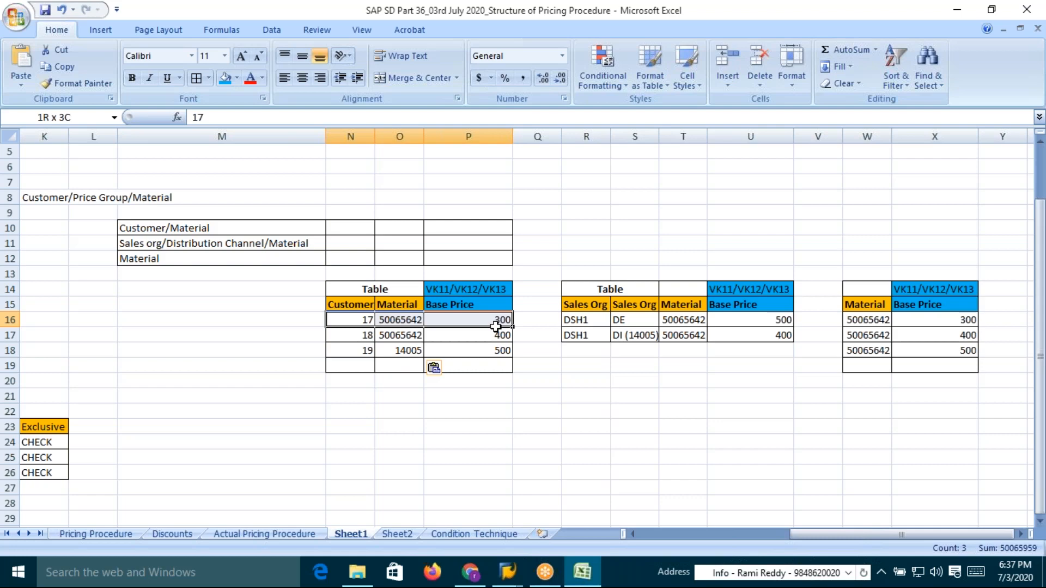
Delete the customer 17 row from the customer price table, shifting the cells below up
right_click(436, 325)
left_click(482, 173)
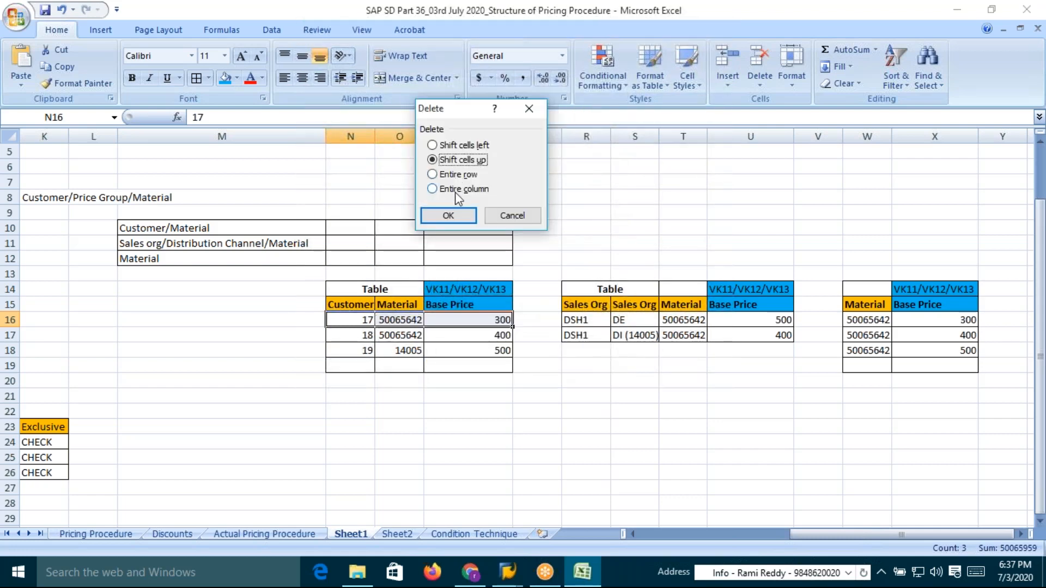
left_click(448, 215)
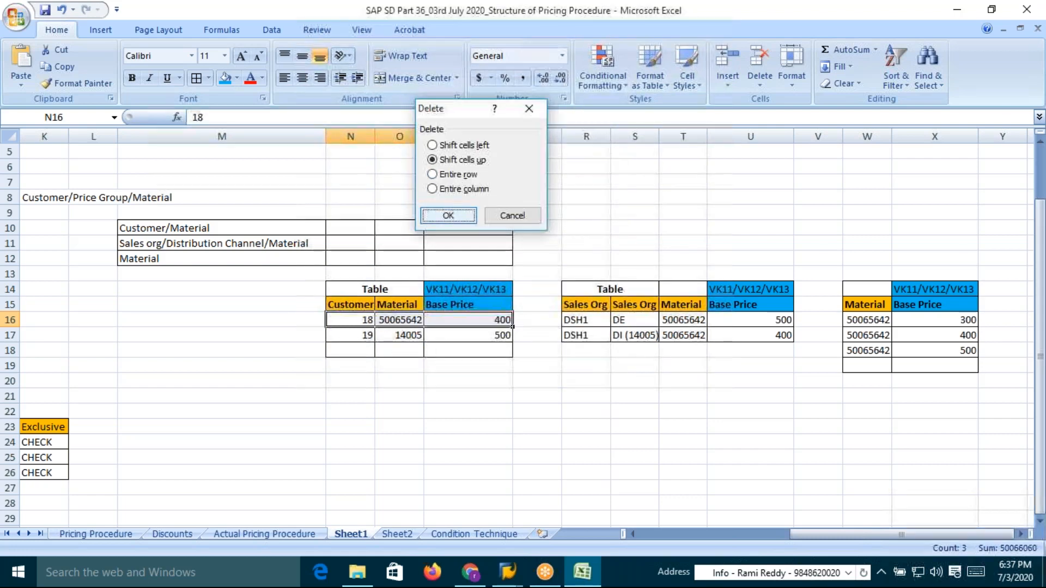
left_click(405, 335)
left_click(397, 320)
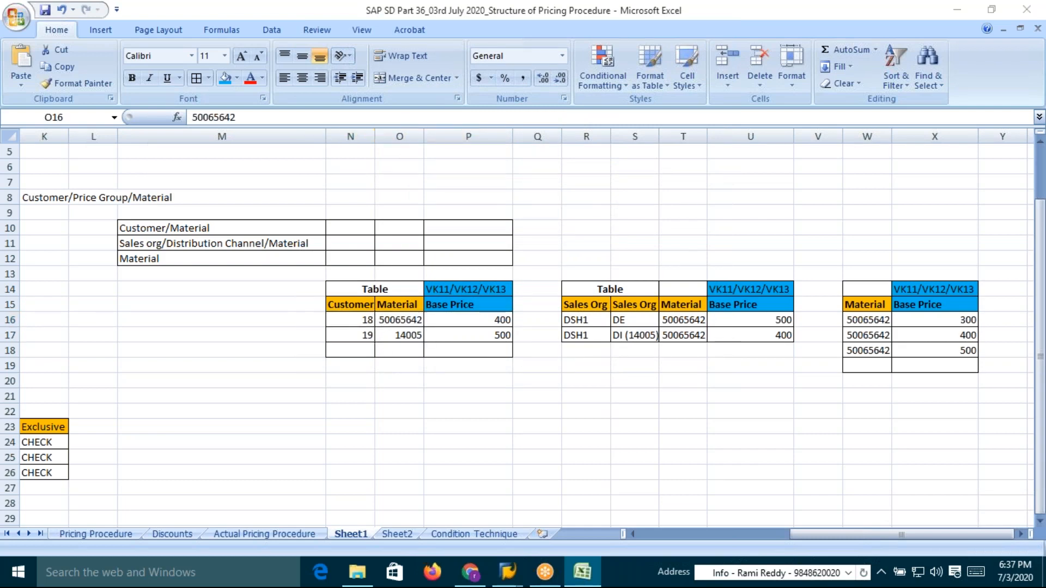
key("alt+Tab")
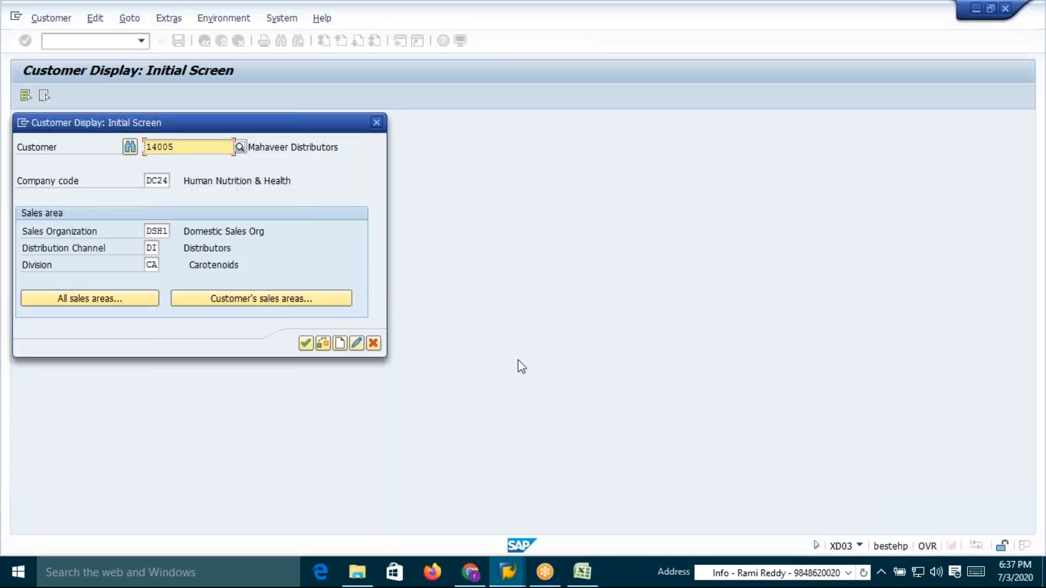
key("alt+Tab")
key("alt+Tab")
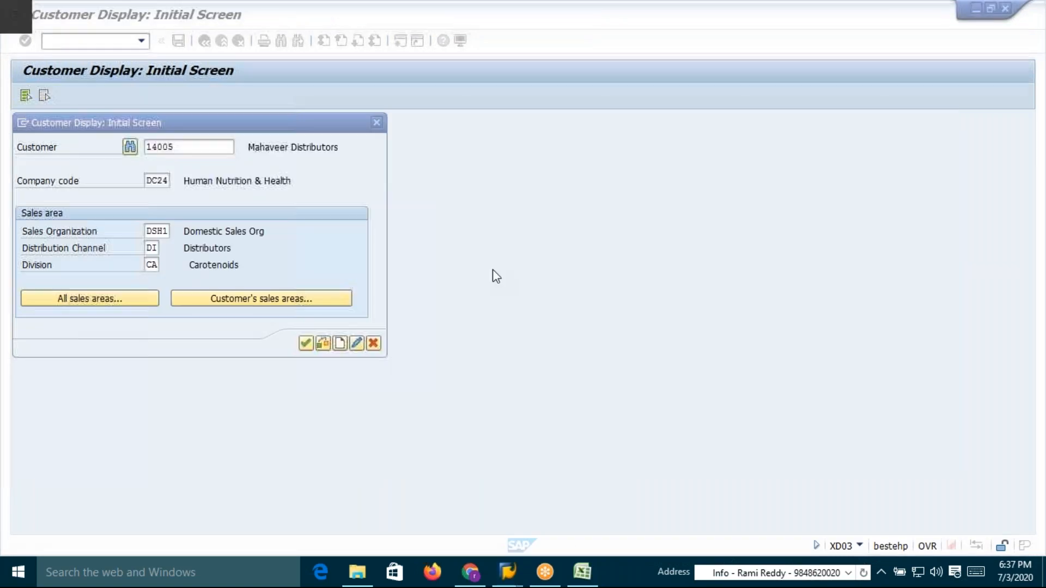
key("alt+Tab")
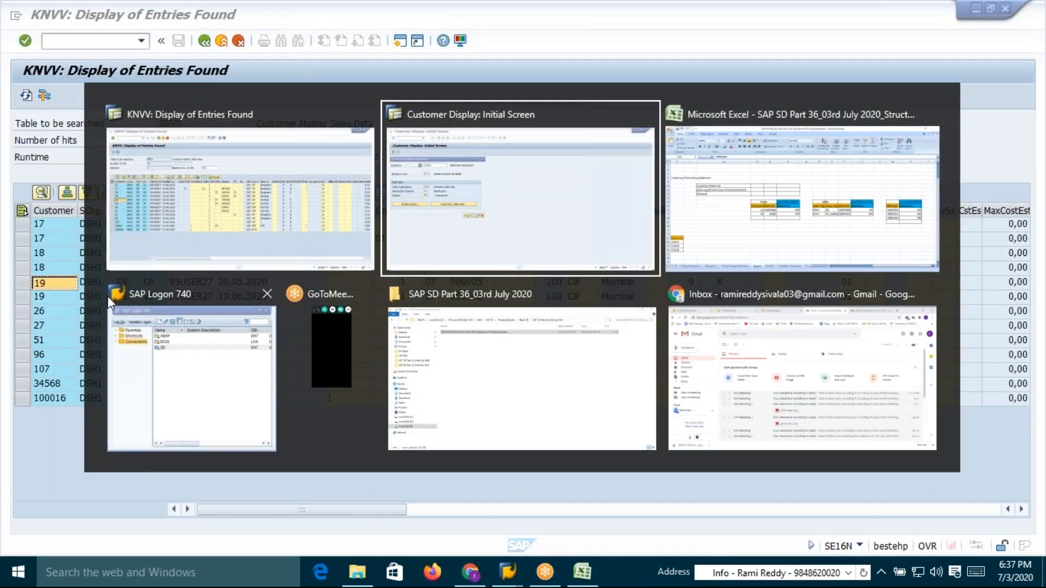
key("alt+Tab")
key("alt+Tab")
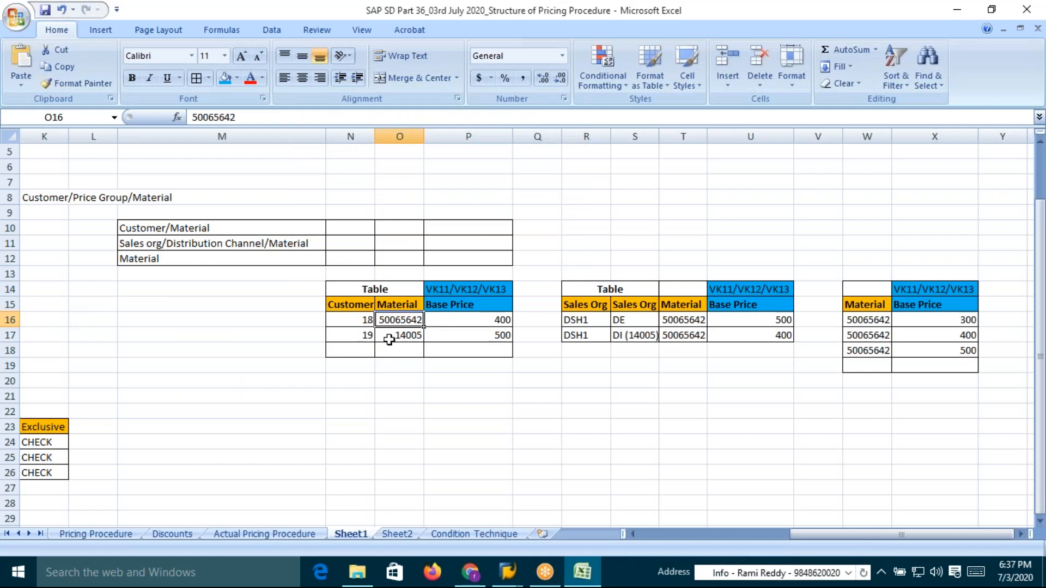
Copy 14005 into the second row's Customer cell and set the first row's customer to 19
left_click(389, 339)
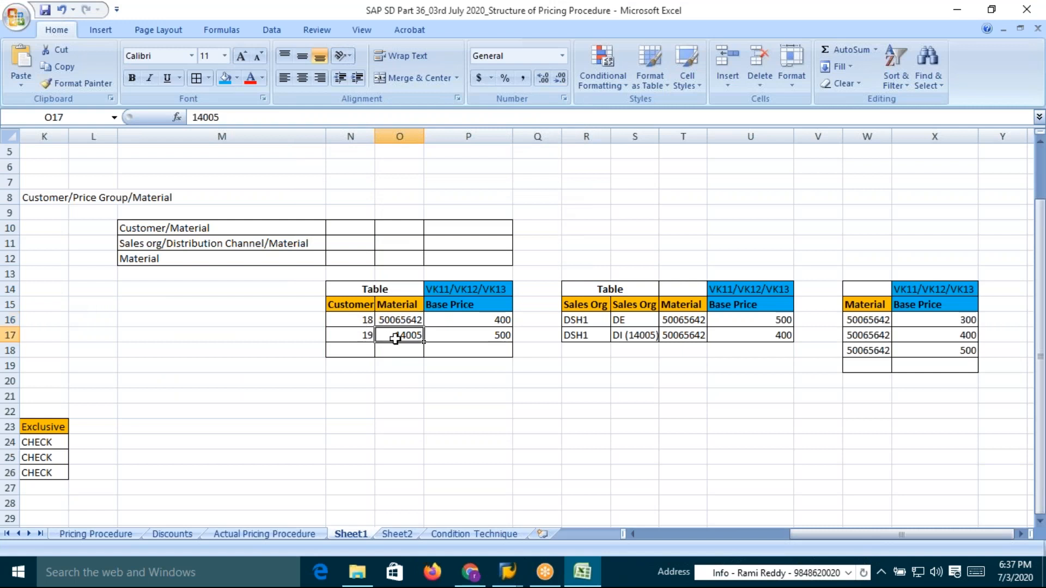
key("ctrl+c")
left_click(366, 337)
key("ctrl+v")
left_click(362, 321)
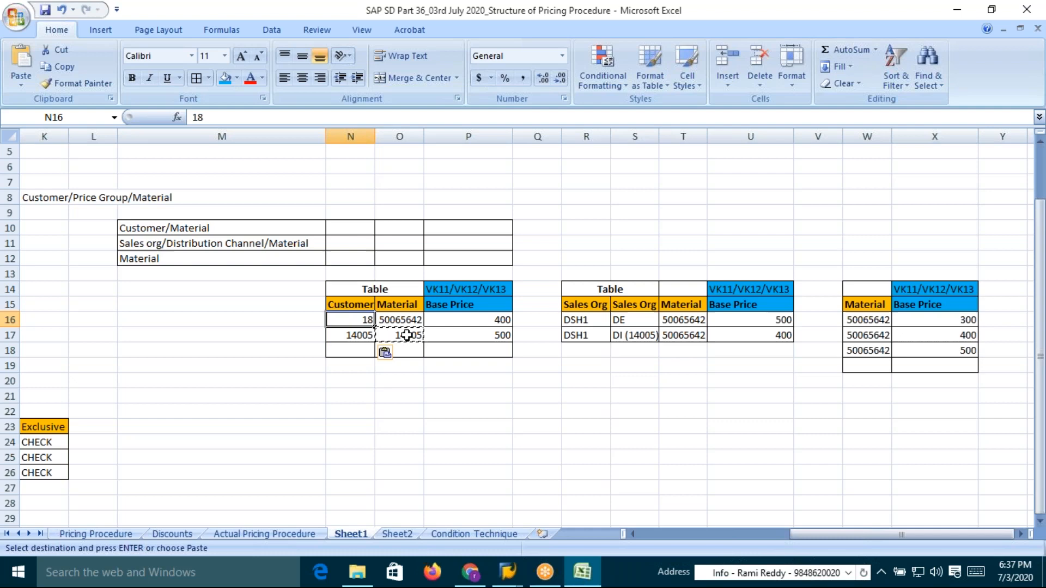
type("1")
key("Return")
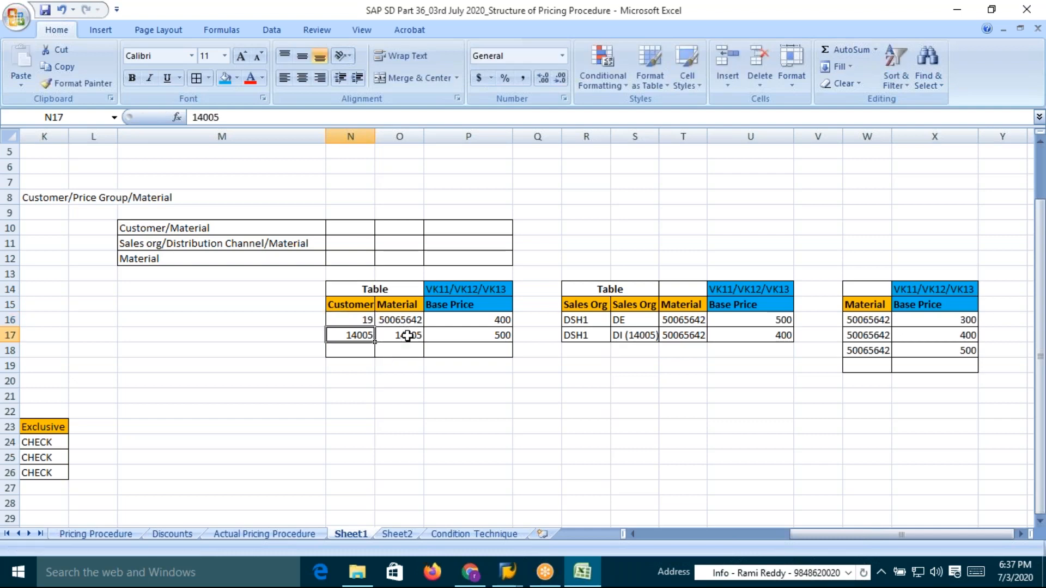
left_click(350, 351)
left_click_drag(577, 336, 749, 352)
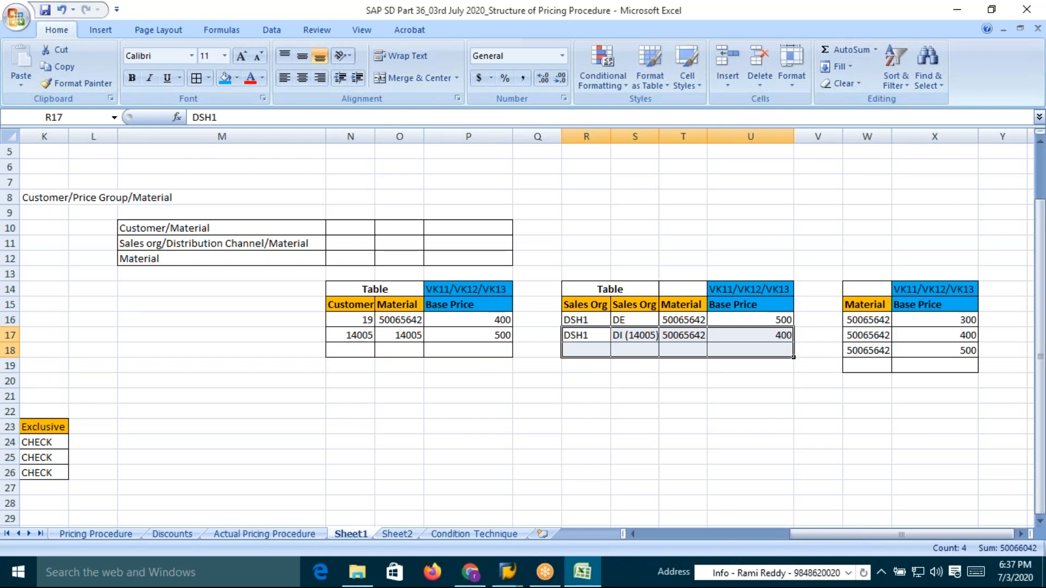
left_click(362, 320)
left_click(355, 334)
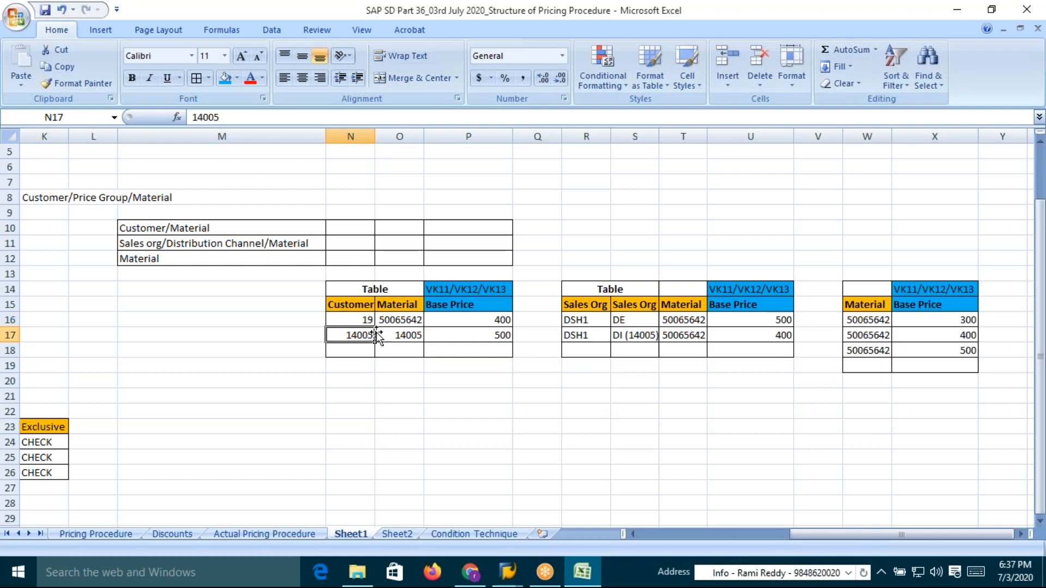
left_click(398, 320)
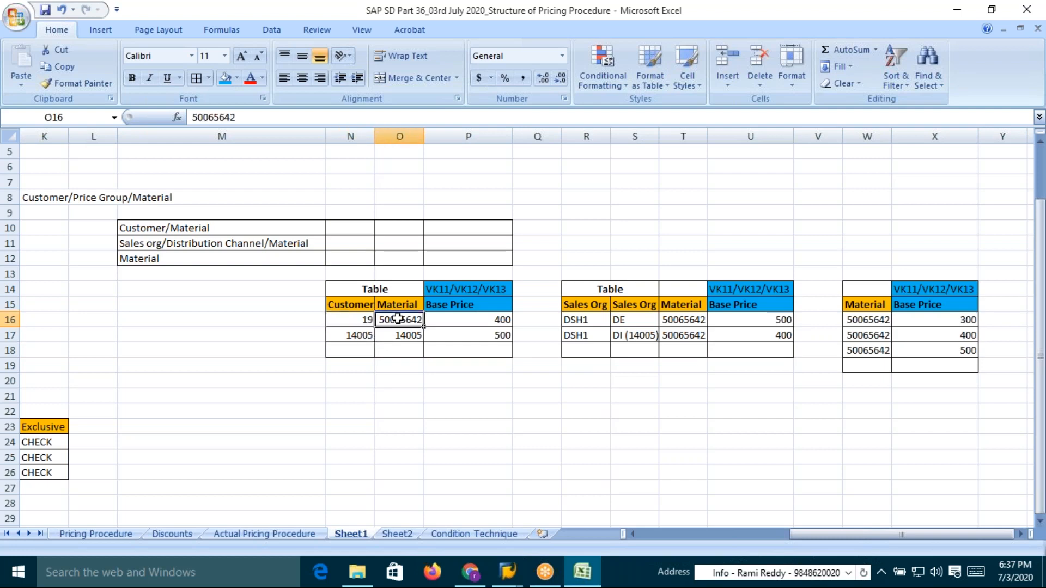
Set the first customer row's base price to 350, then change it back to 400
left_click(460, 319)
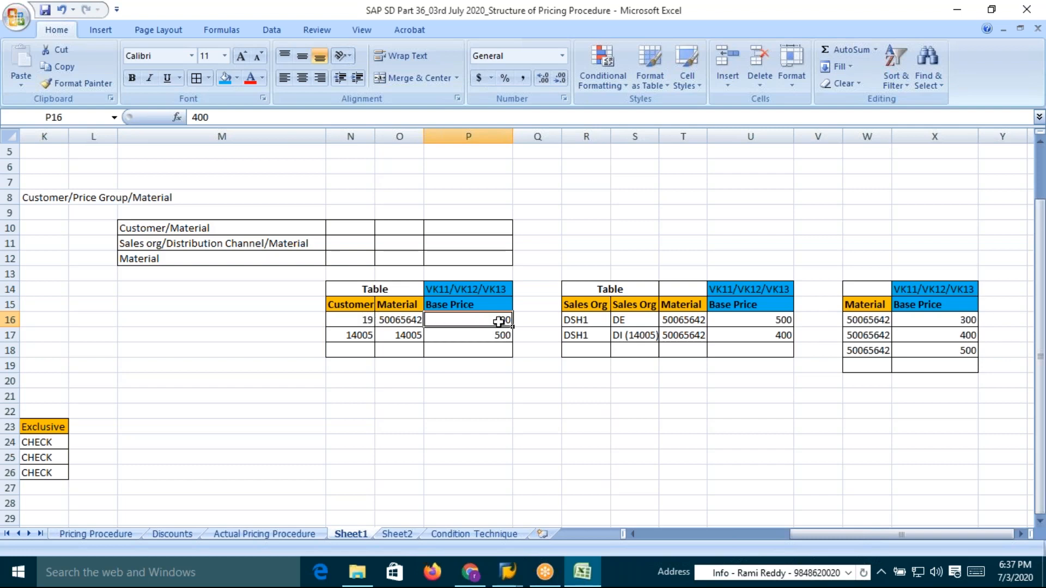
type("350")
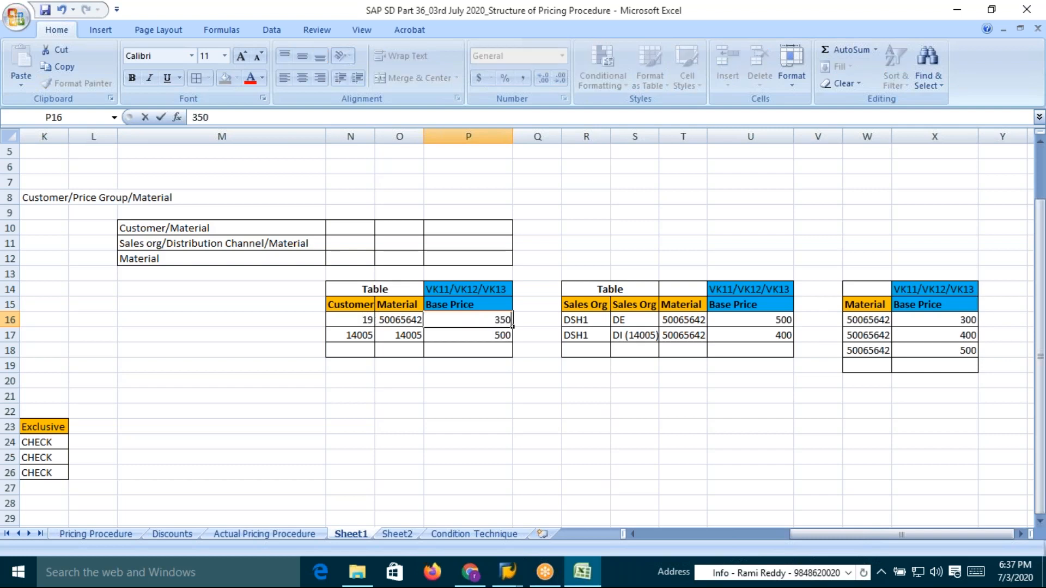
key("Return")
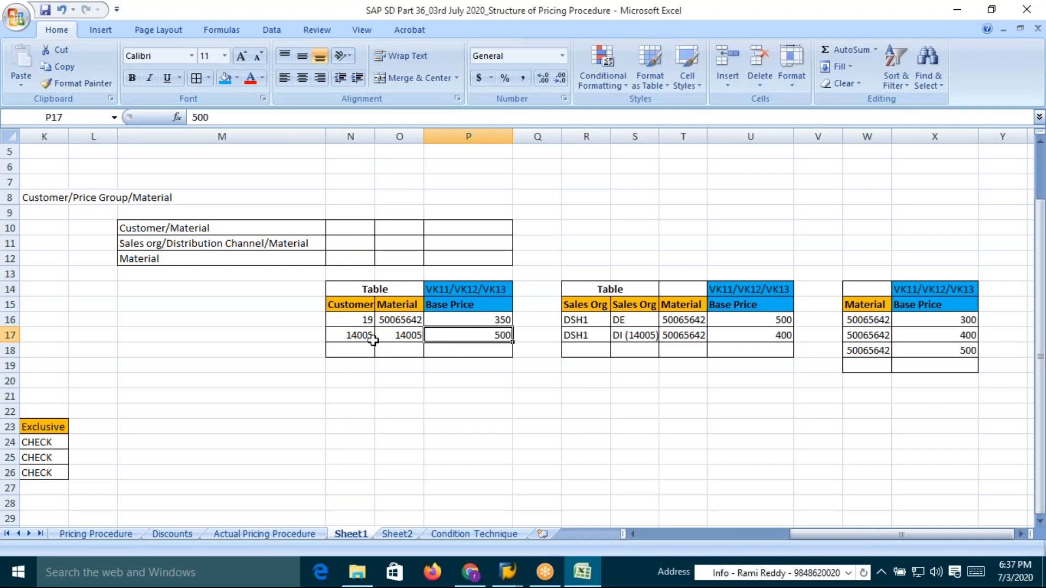
left_click(356, 335)
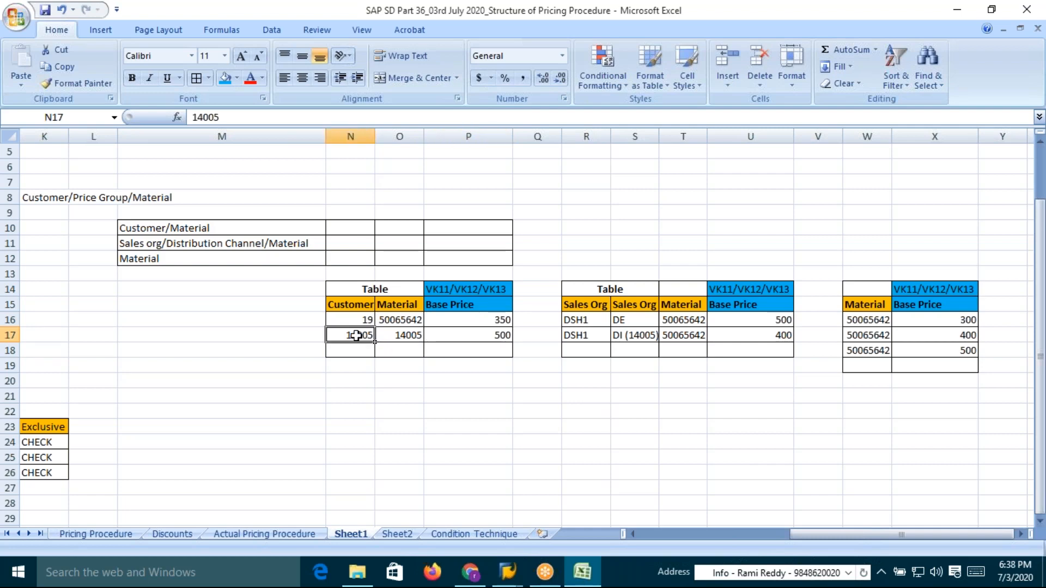
left_click(415, 335)
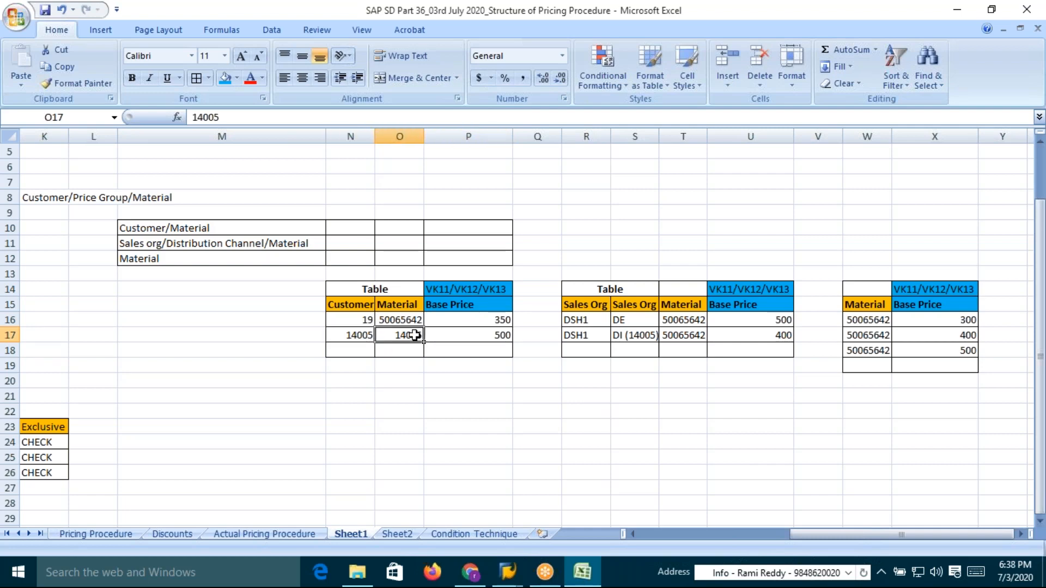
left_click(496, 320)
type("400")
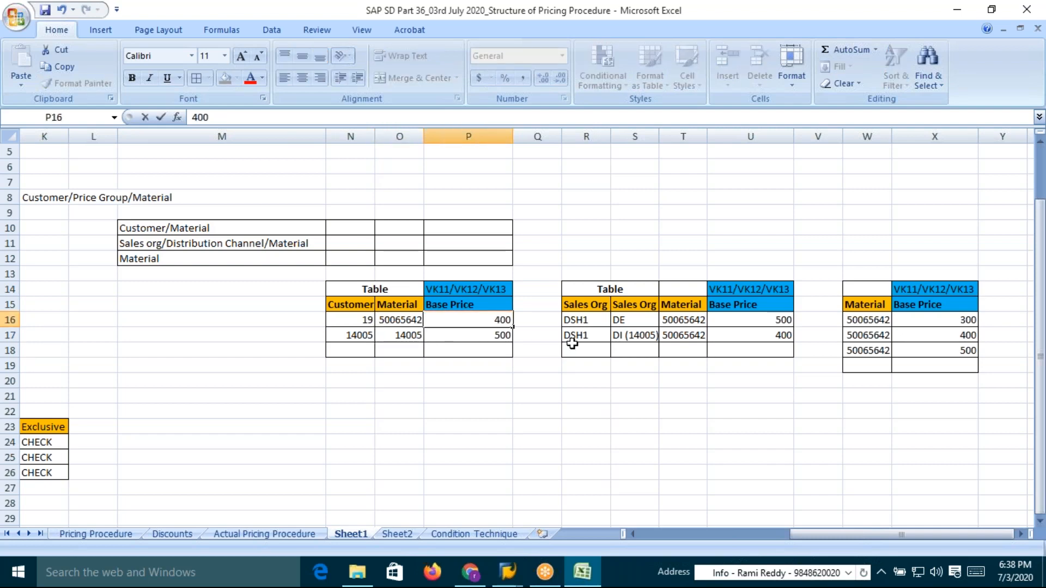
key("Return")
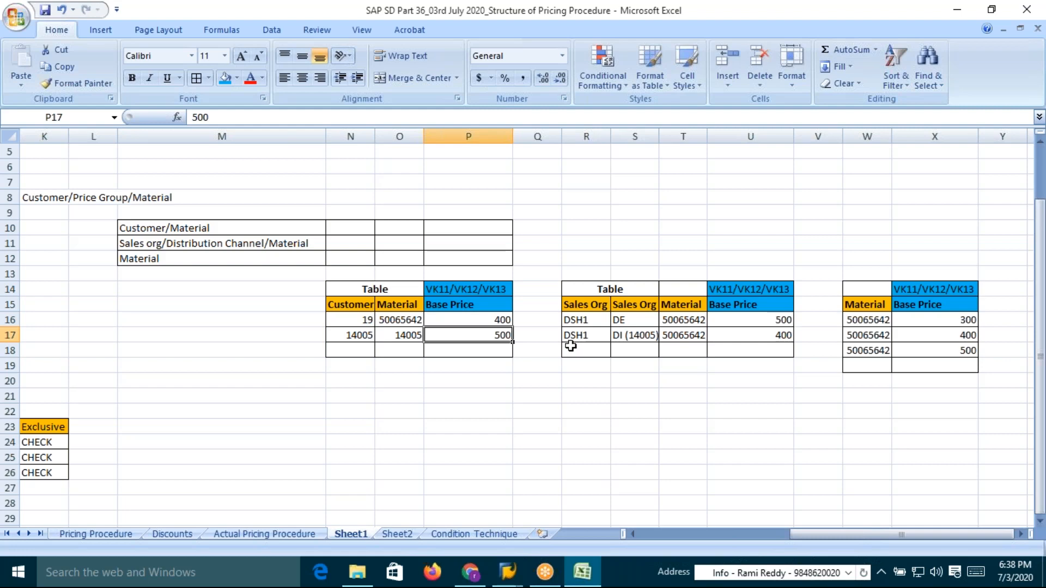
Set the base price for customer 14005 in the customer price table to 350
left_click(351, 338)
left_click(473, 338)
left_click(408, 336)
left_click_drag(356, 336, 384, 336)
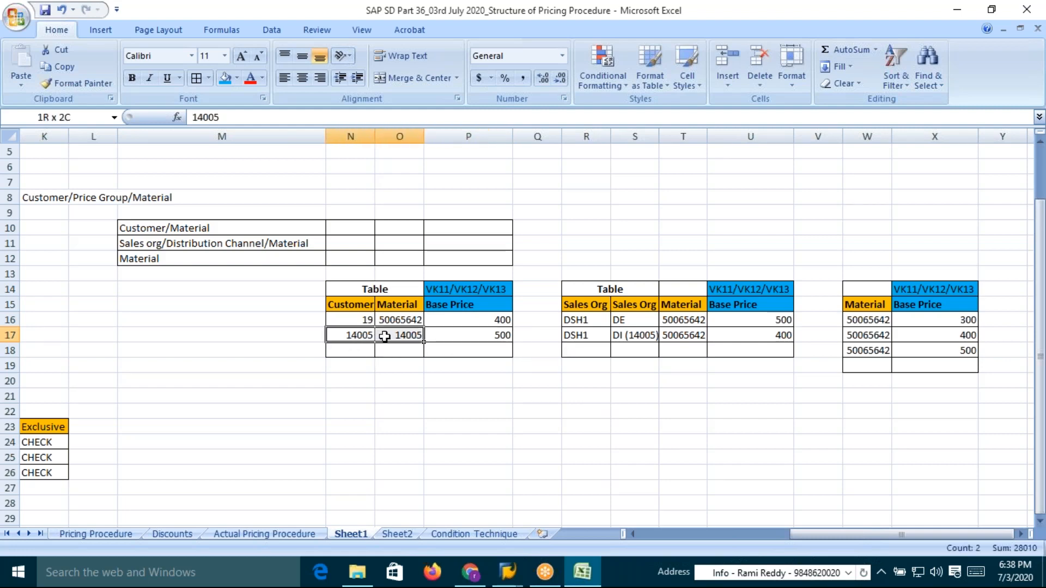
left_click(500, 336)
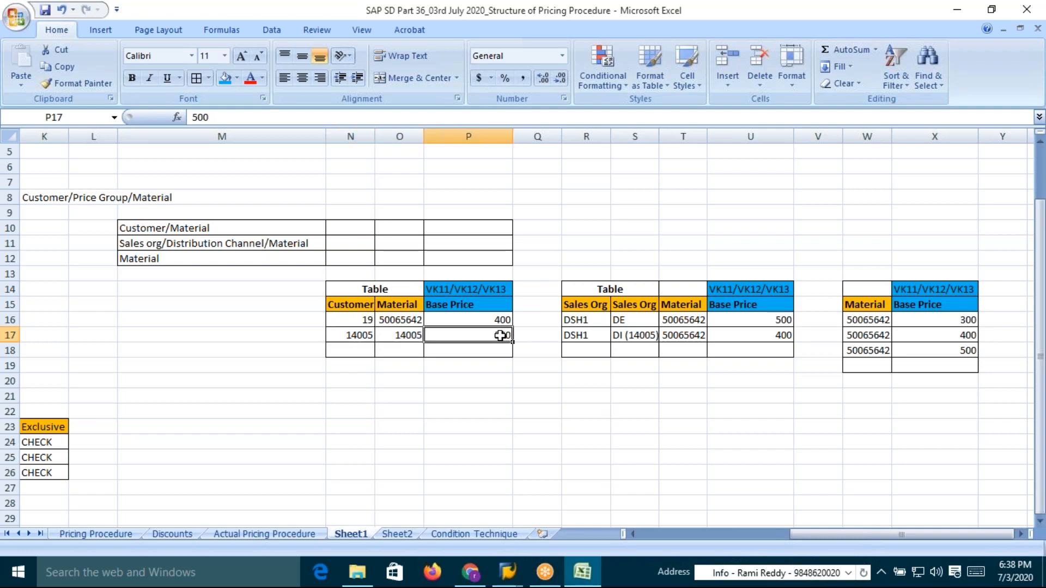
type("350")
key("Return")
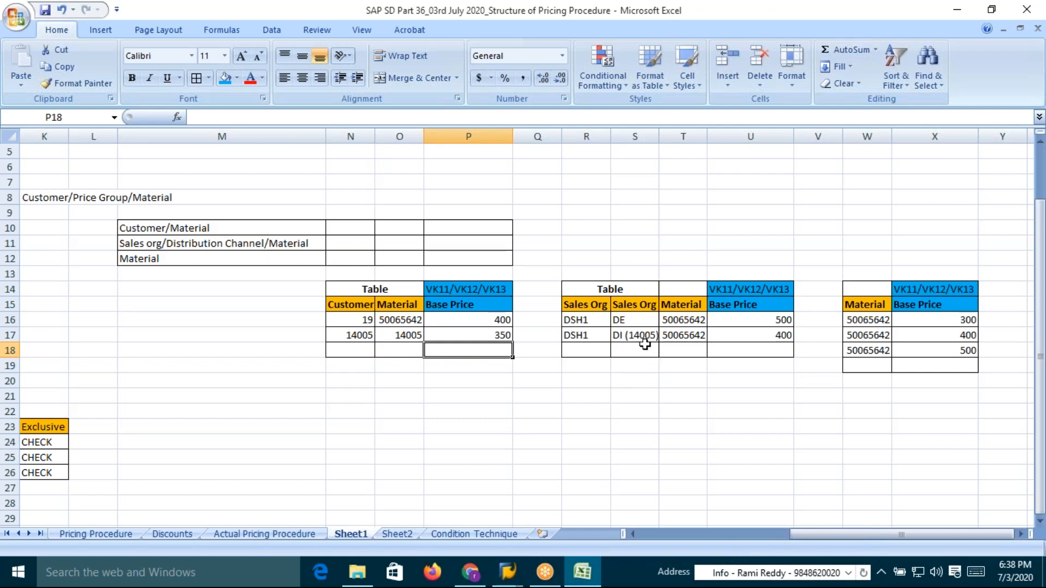
Append (19) after DE in the first row of the sales org/channel price table
double_click(632, 320)
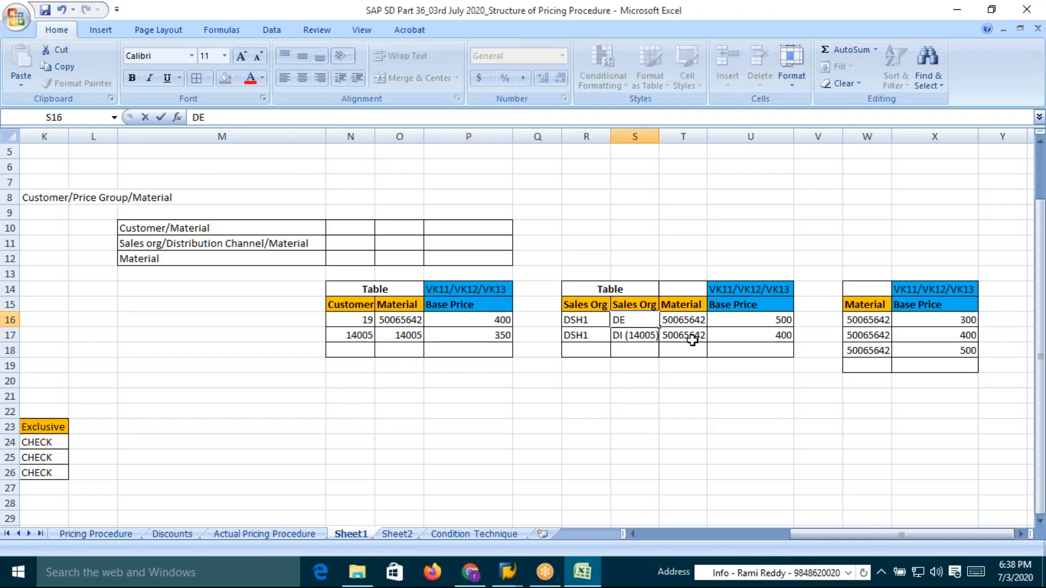
type("(19)")
key("Return")
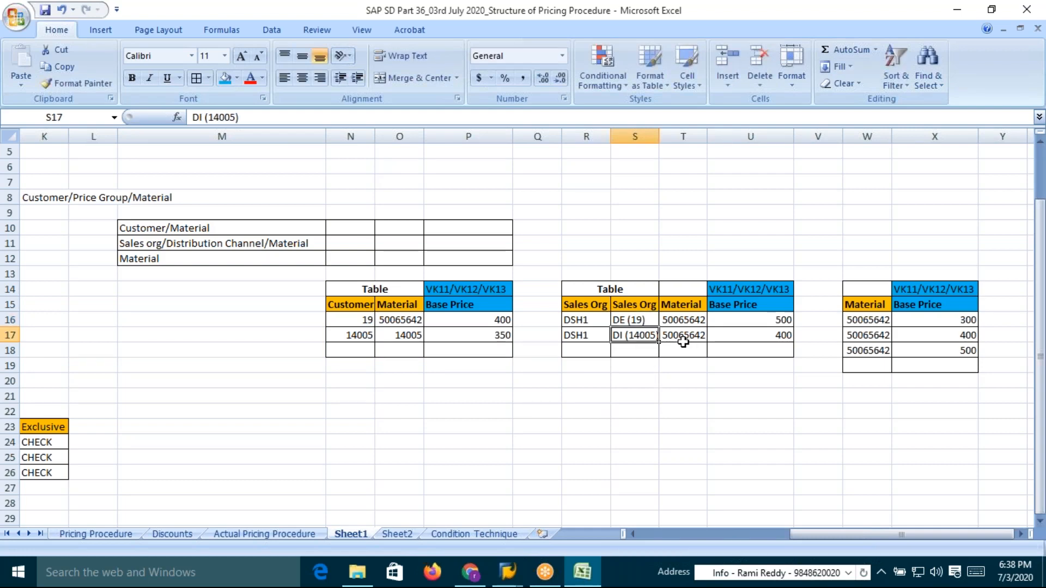
Delete the first two rows of the material price table, shifting the cells below up
left_click_drag(867, 320, 929, 334)
left_click(864, 336)
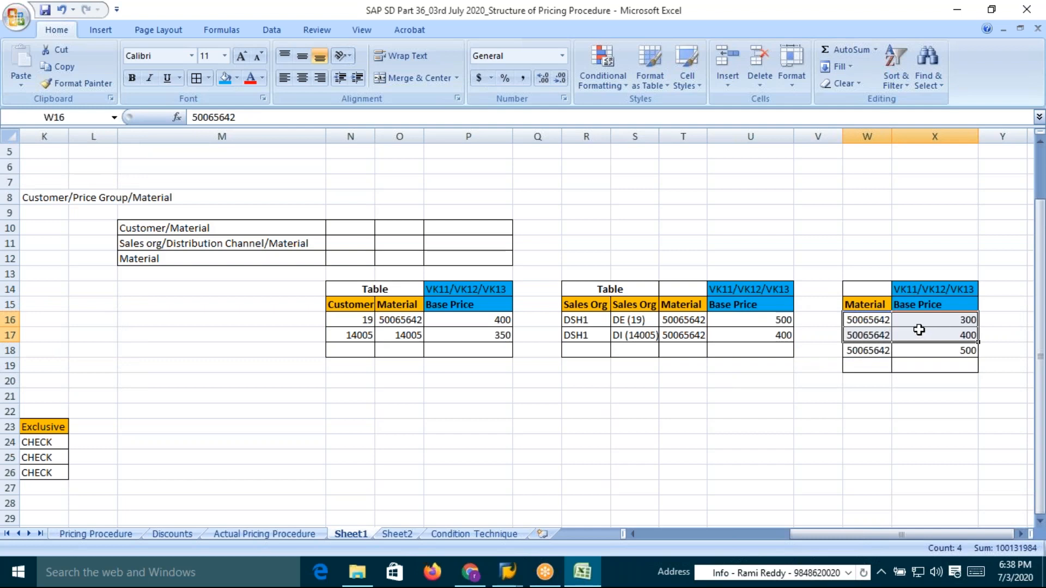
right_click(919, 331)
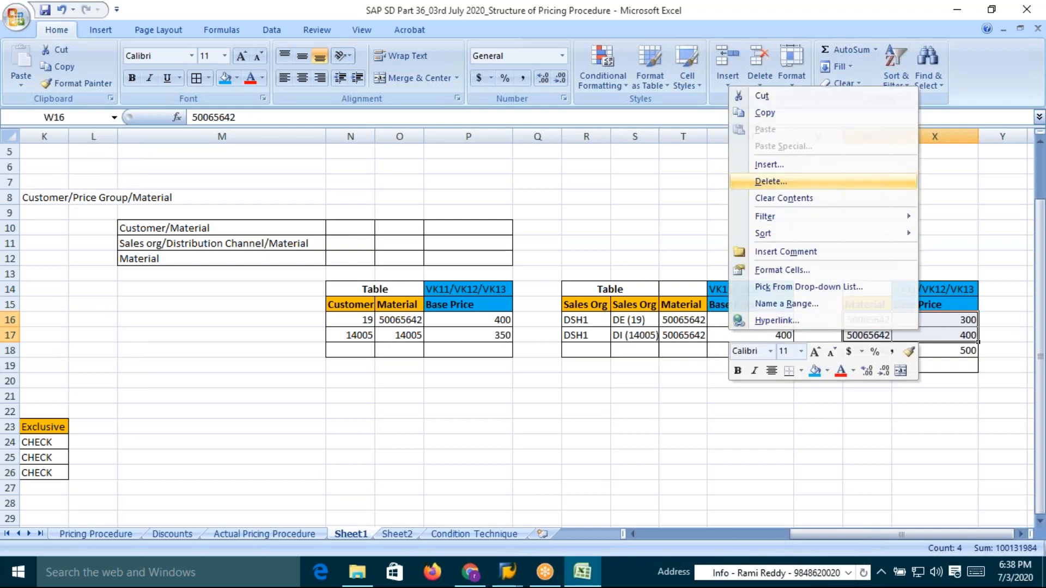
left_click(796, 183)
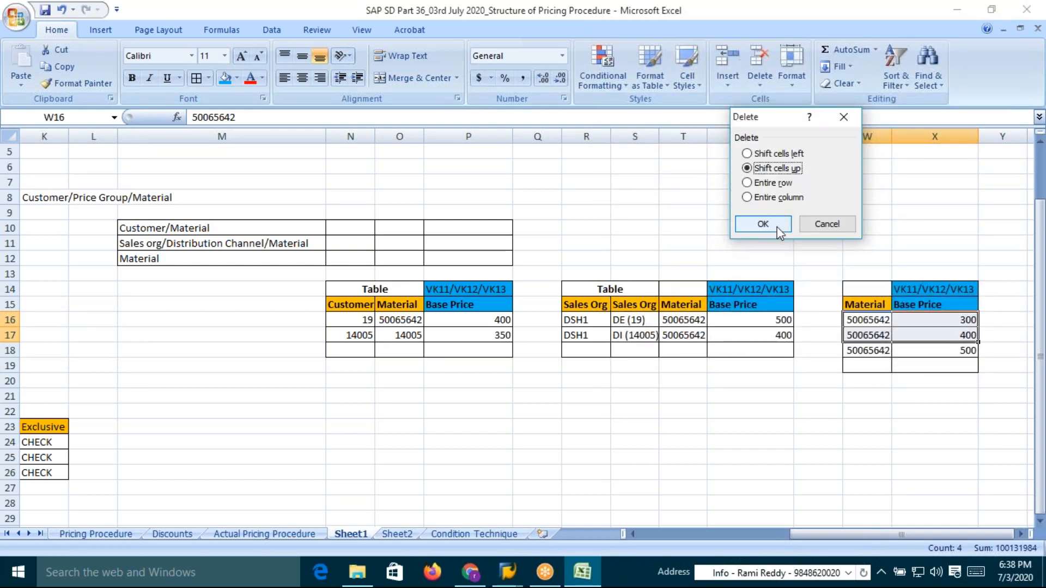
left_click(778, 229)
Apply borders to the emptied material table rows and save the workbook
left_click_drag(864, 333, 928, 350)
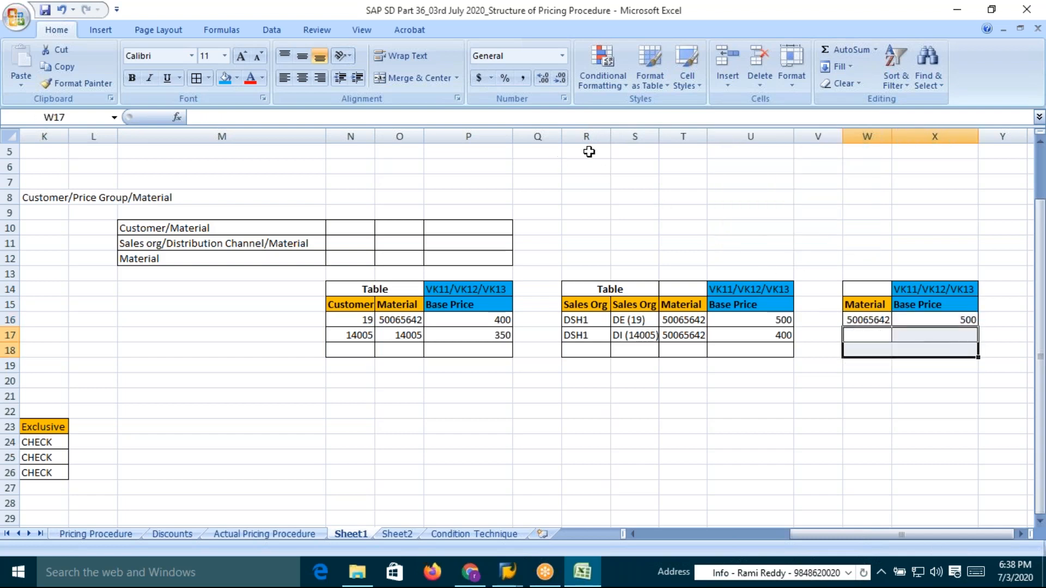
left_click(197, 77)
key("ctrl+s")
Switch to SAP and start the Create Sales Order transaction /nva01
key("alt+Tab")
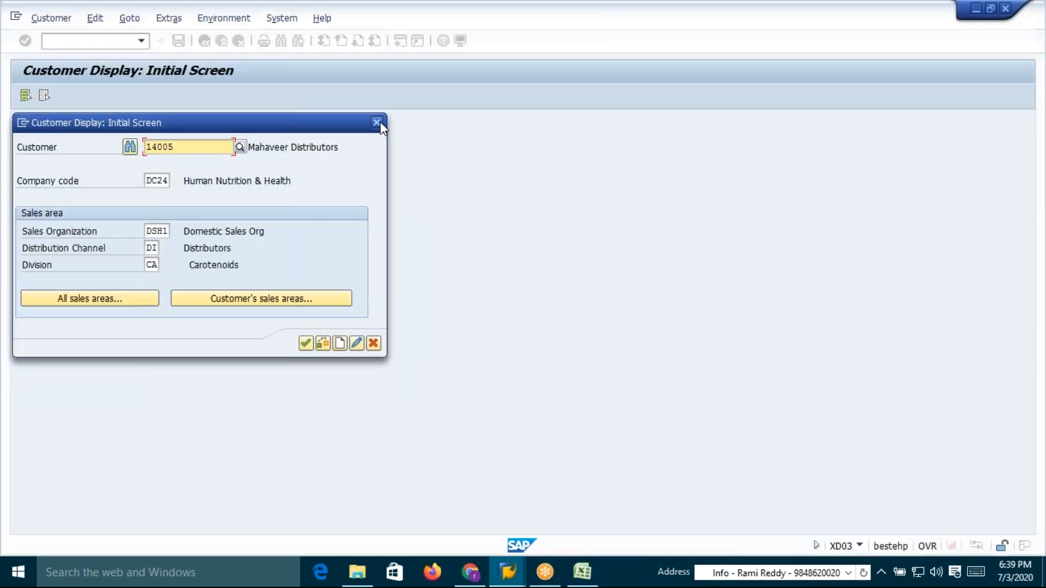
left_click(377, 123)
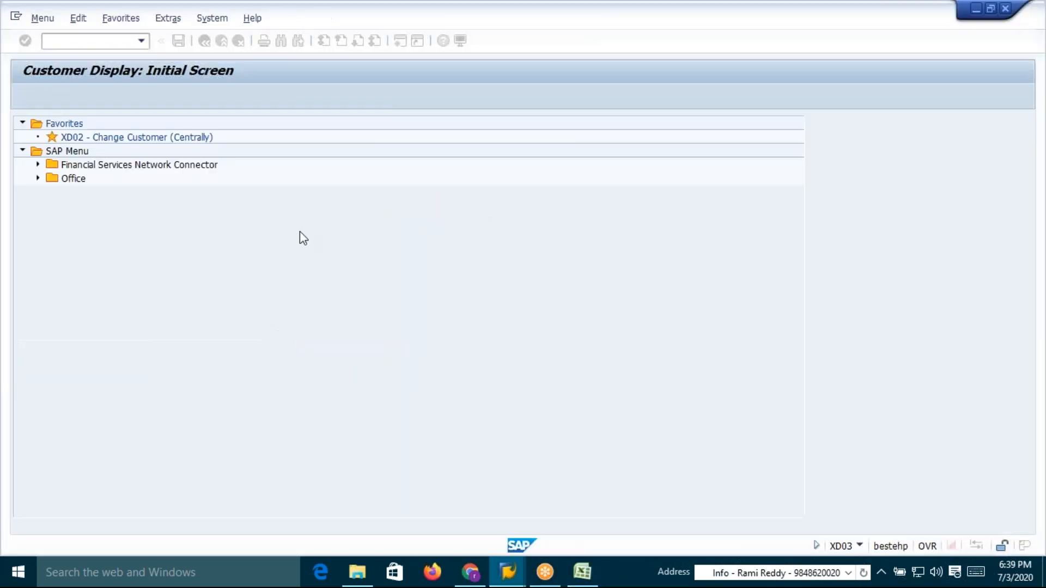
left_click(94, 39)
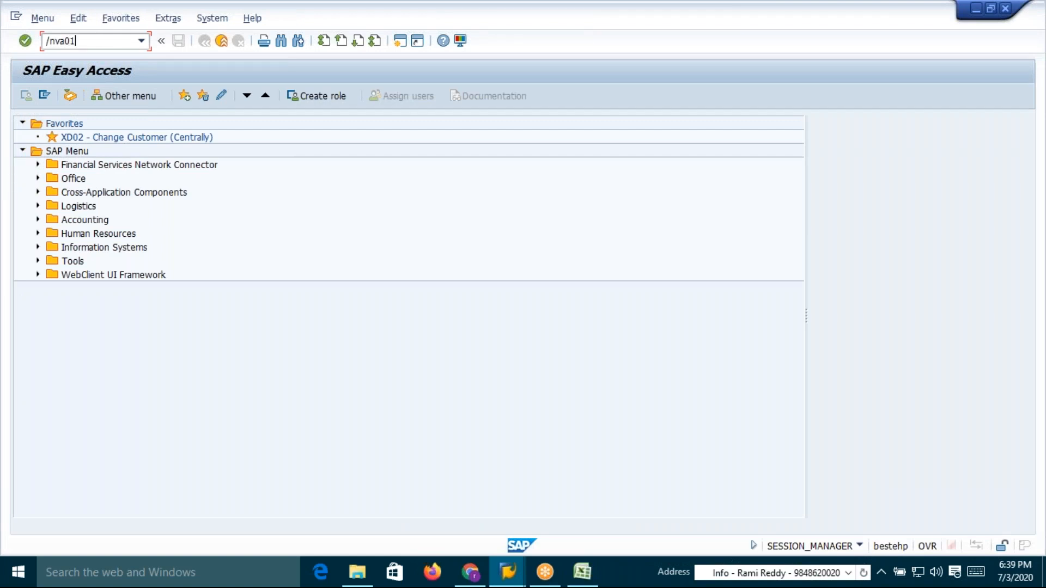
key("Return")
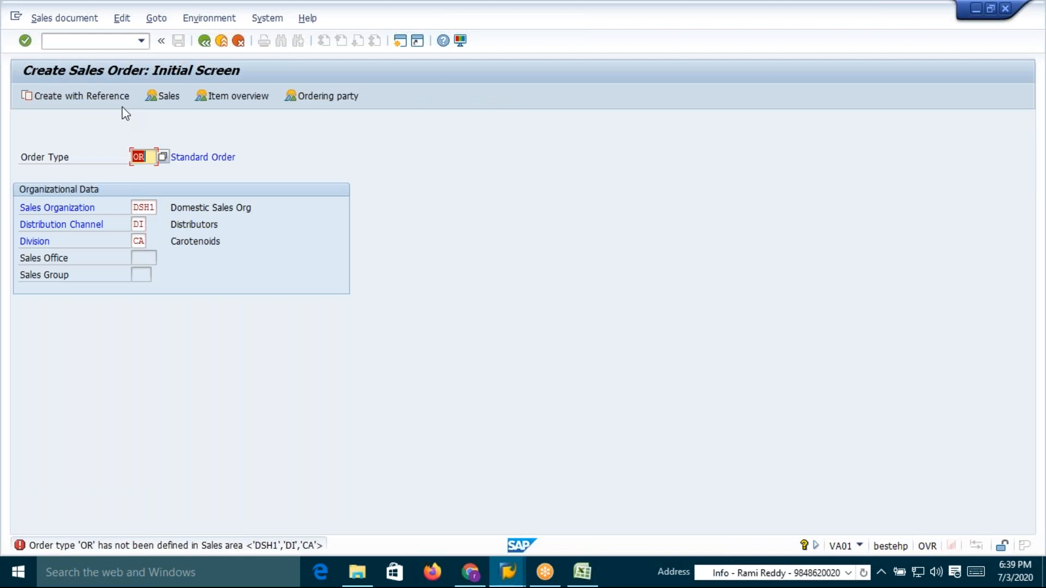
Change the distribution channel to DE and proceed to the order overview
left_click(140, 224)
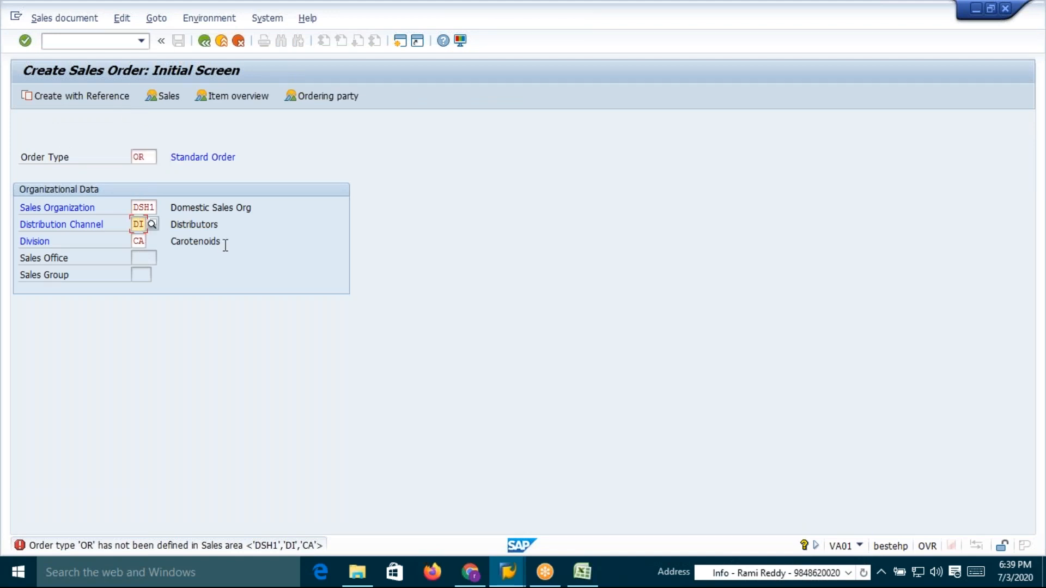
type("E")
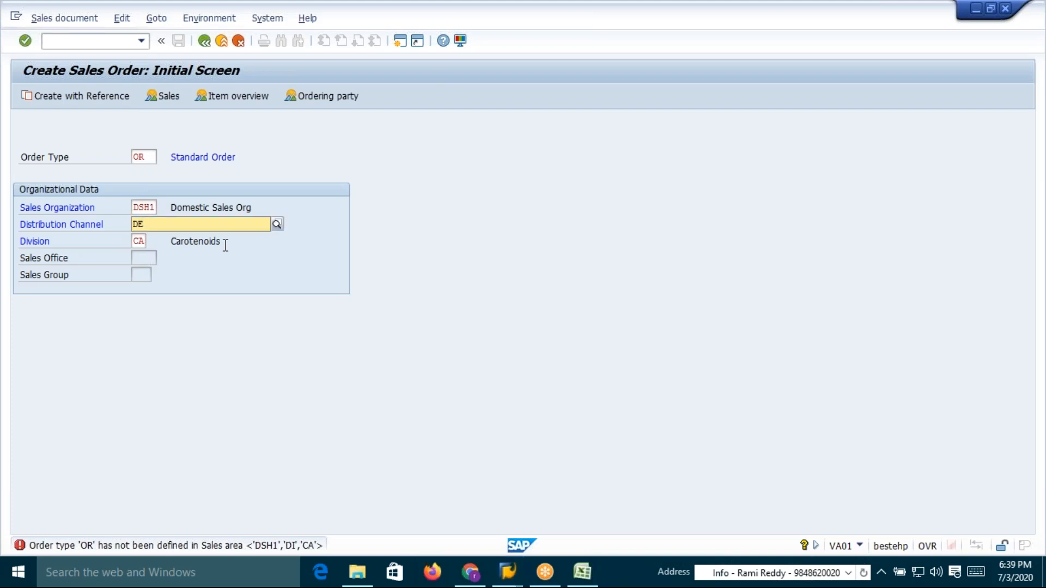
key("Return")
key("Return")
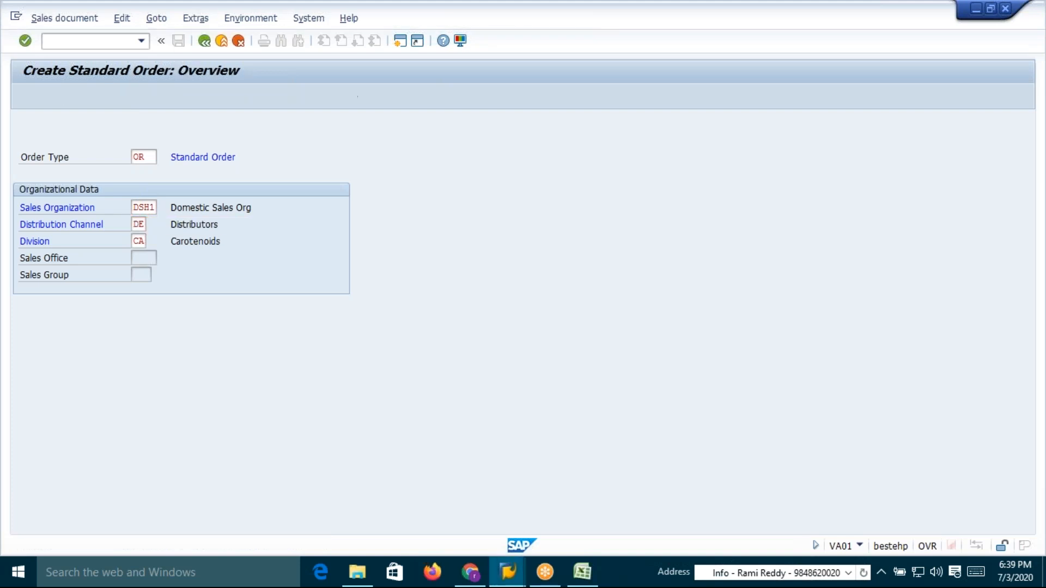
Enter material 50065937 from the entry history and sold-to party 19 in the standard order
left_click(134, 428)
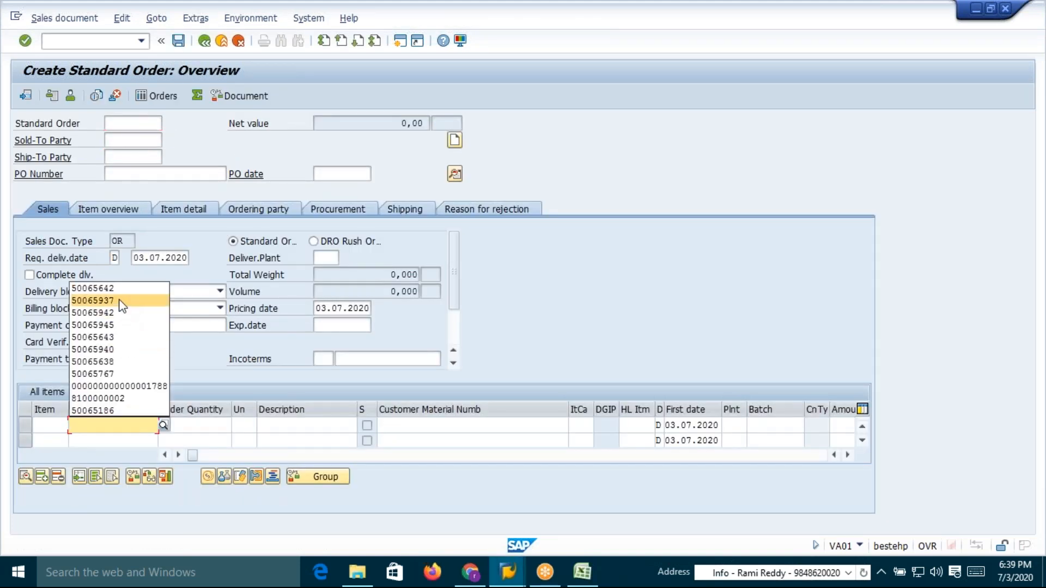
left_click(121, 303)
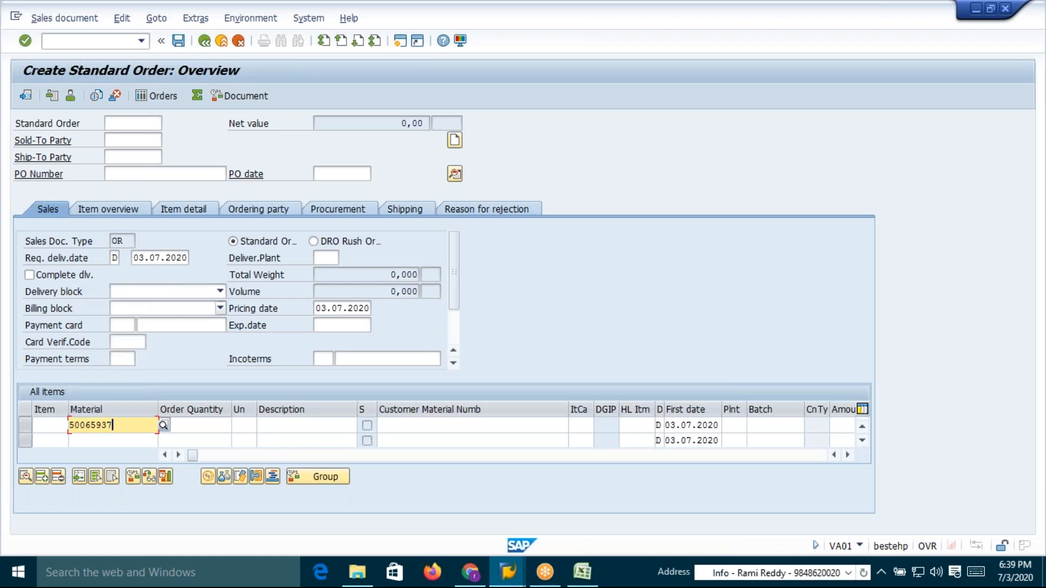
left_click(133, 140)
type("19")
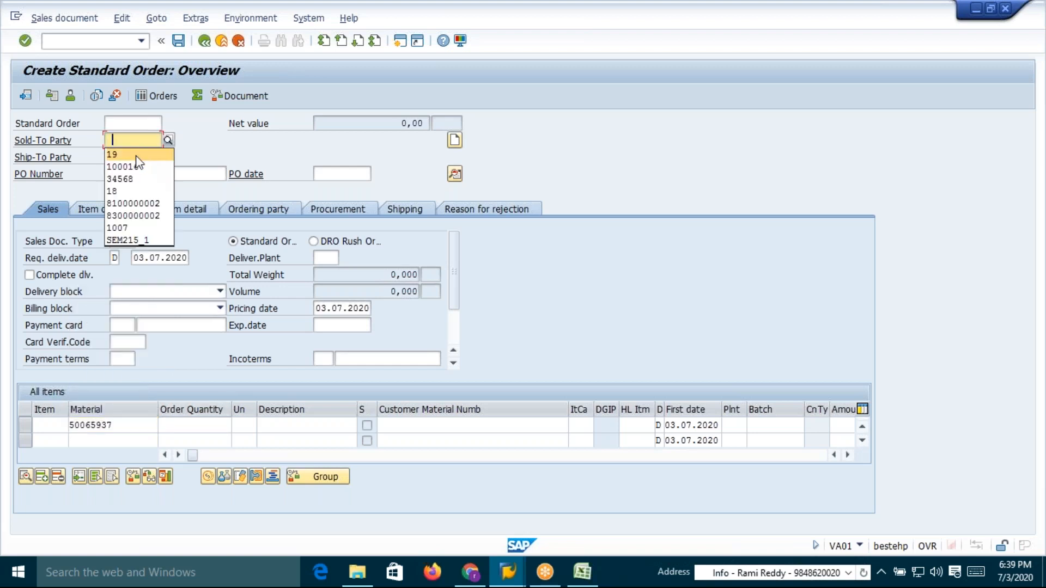
key("Return")
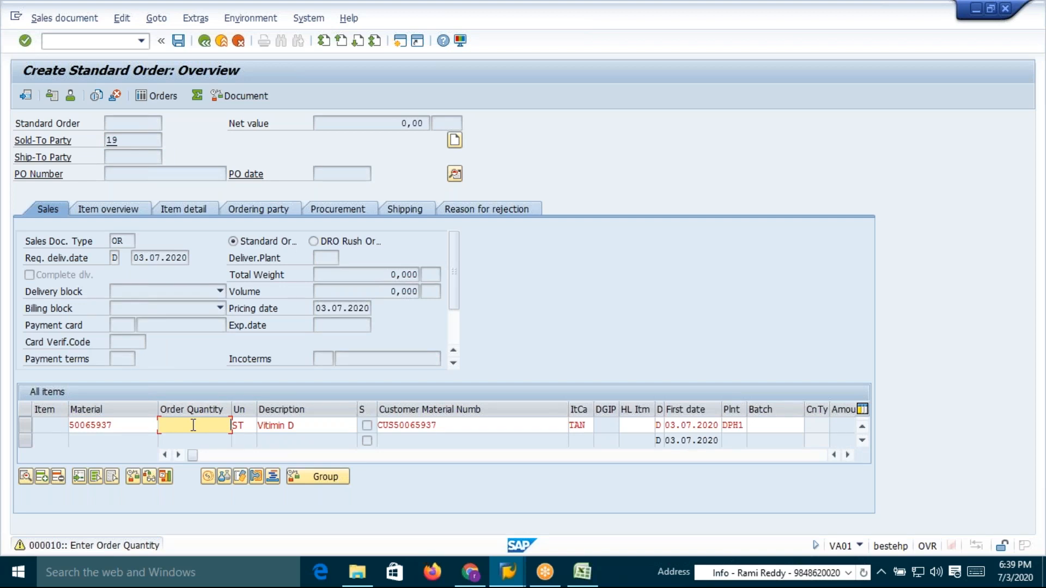
Enter an order quantity of 110, dismiss the bill-of-material information, and open the item's pricing conditions
left_click(196, 425)
left_click(226, 305)
key("Return")
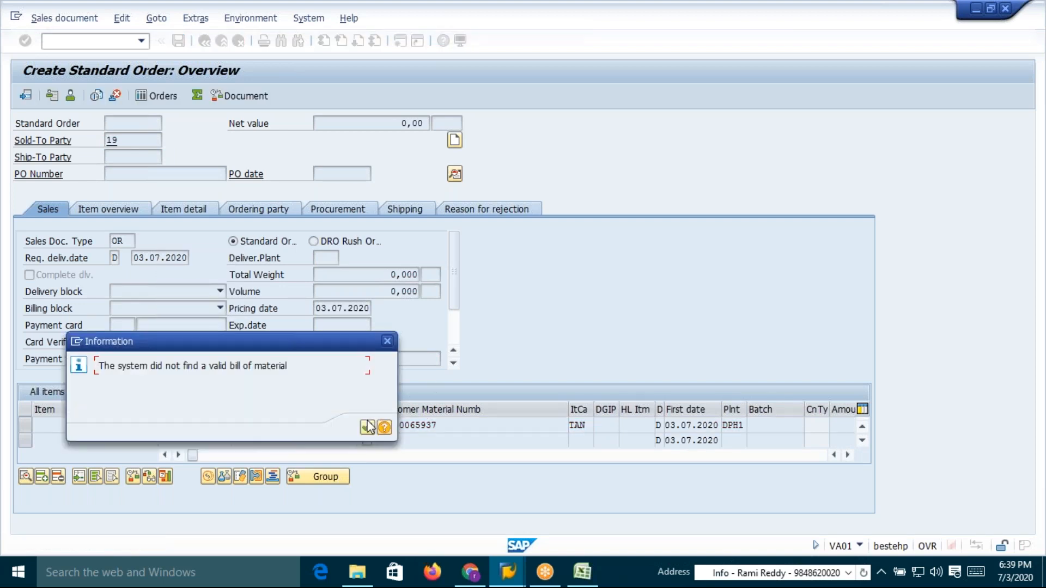
key("Return")
double_click(115, 425)
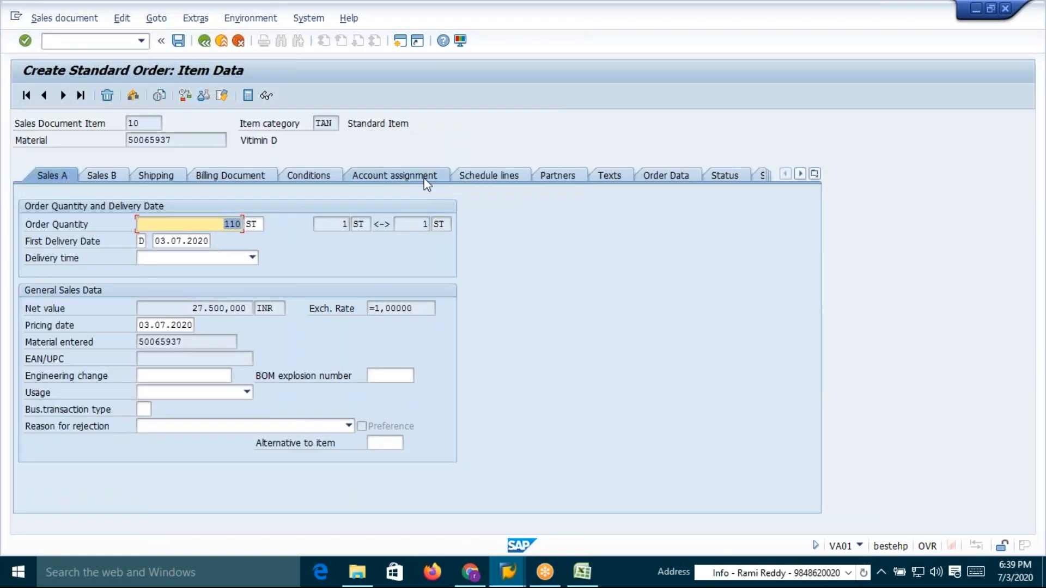
left_click(304, 175)
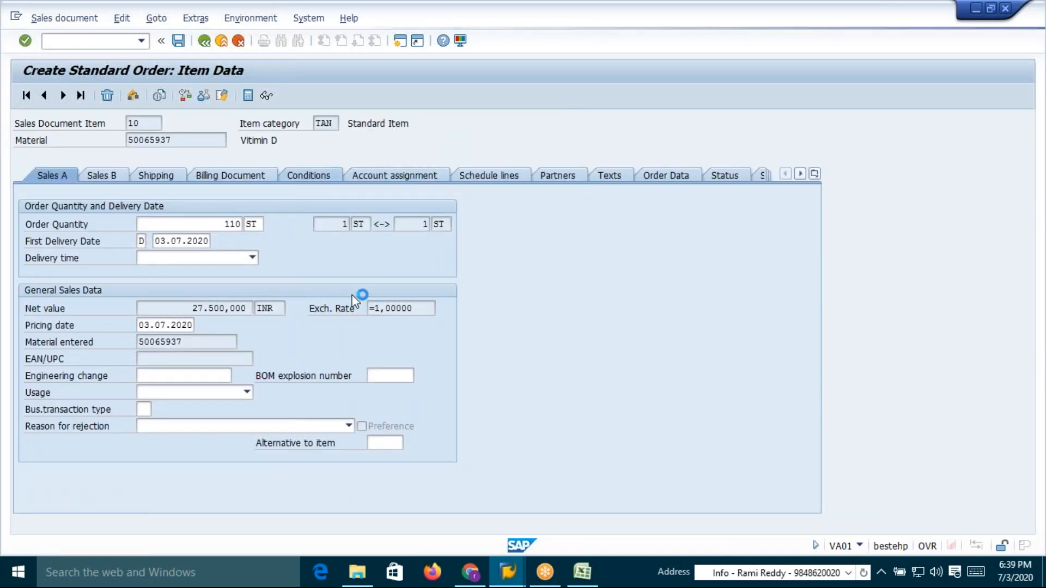
left_click(312, 176)
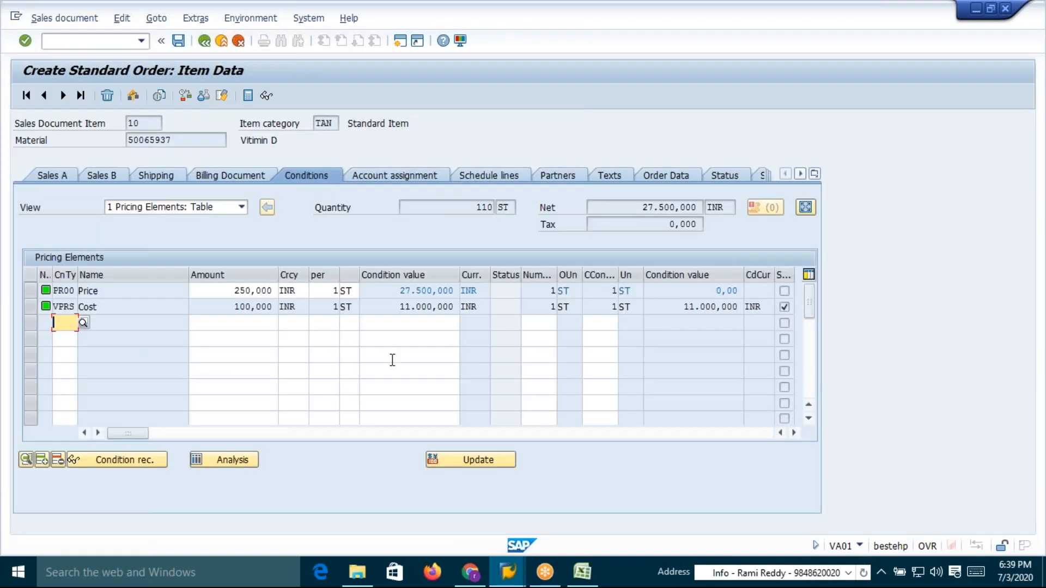
Copy material 50065937 from the order into a new row of the material price table with base price 200
key("alt+Tab")
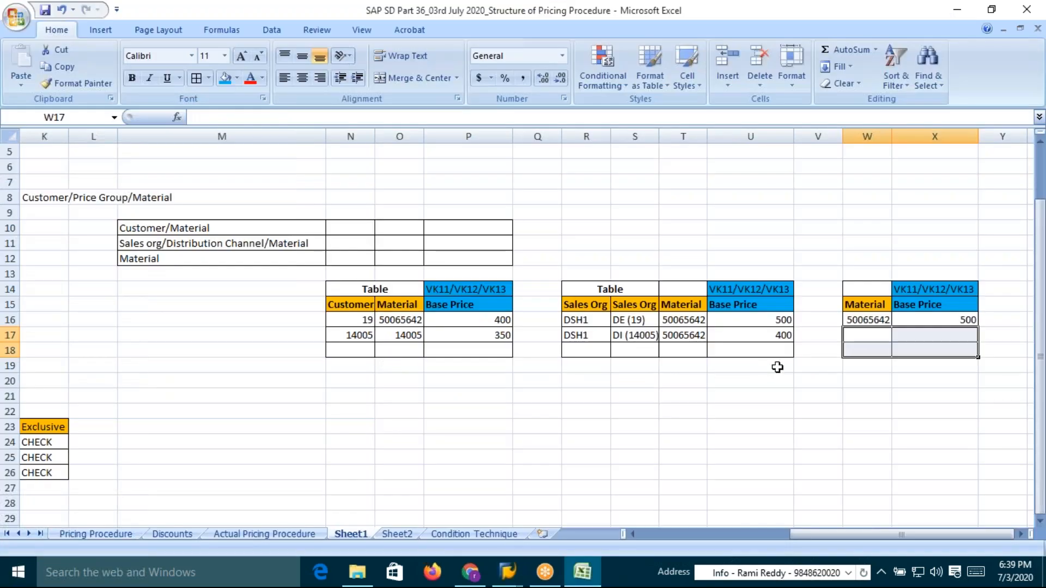
left_click(945, 337)
key("alt+Tab")
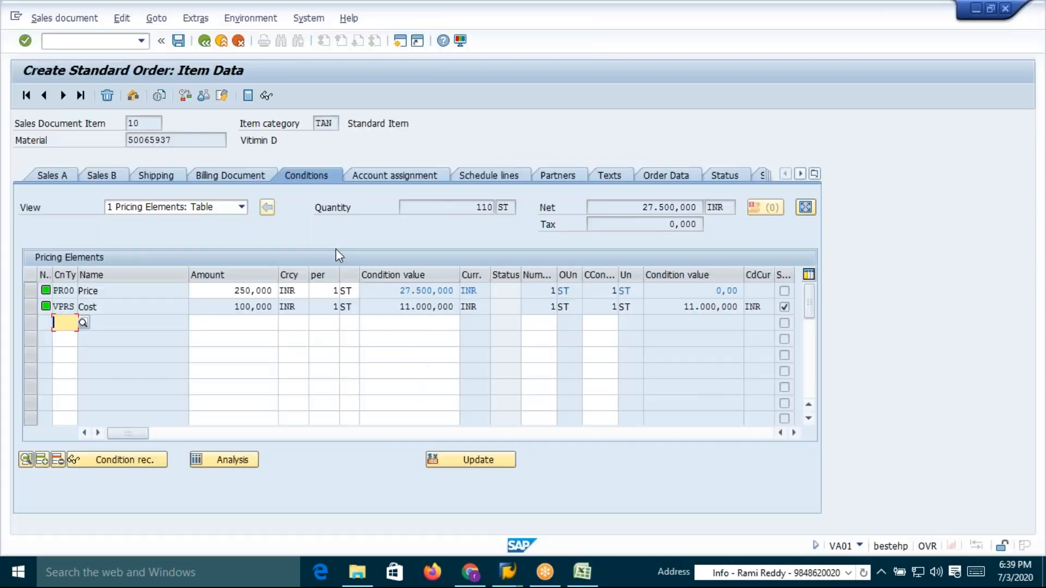
left_click_drag(176, 140, 127, 140)
key("ctrl+c")
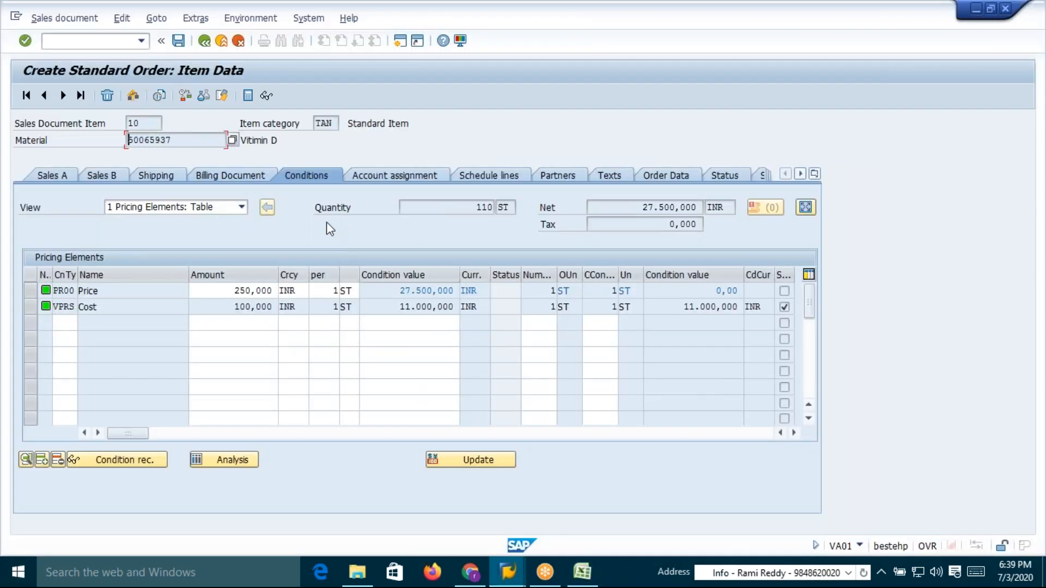
key("alt+Tab")
left_click(876, 338)
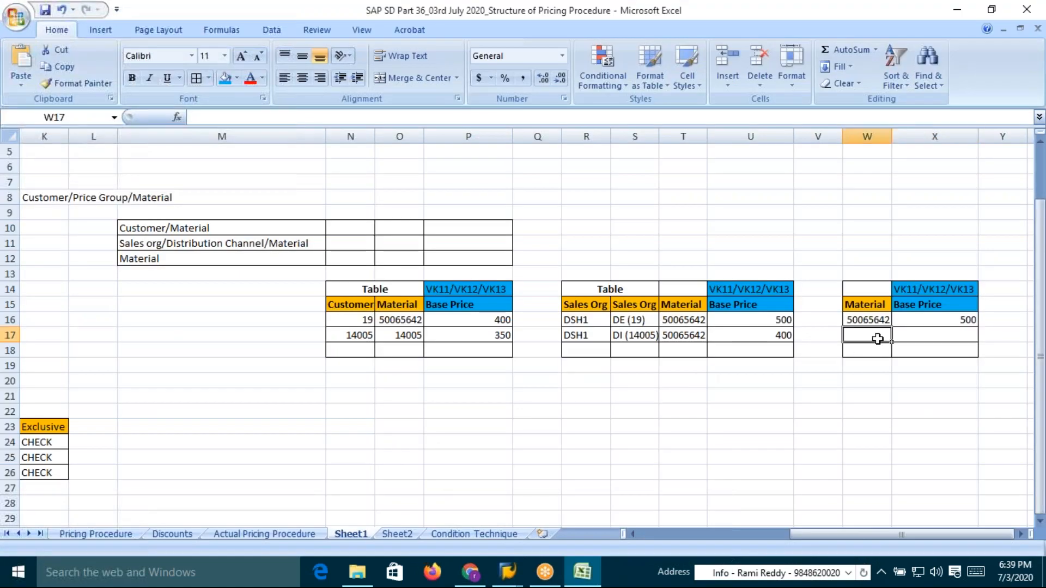
key("ctrl+v")
left_click(933, 338)
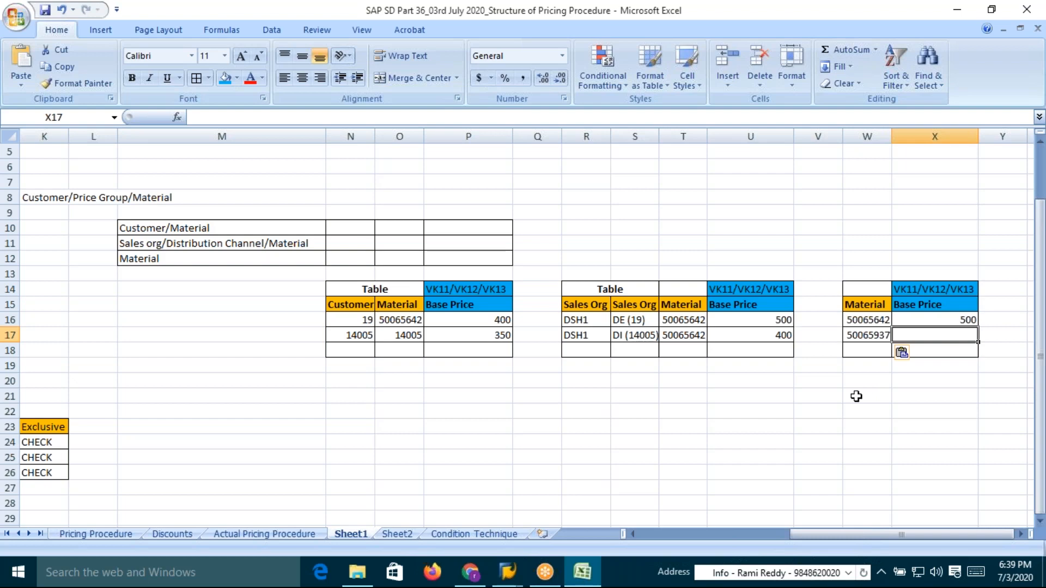
type("200")
key("Return")
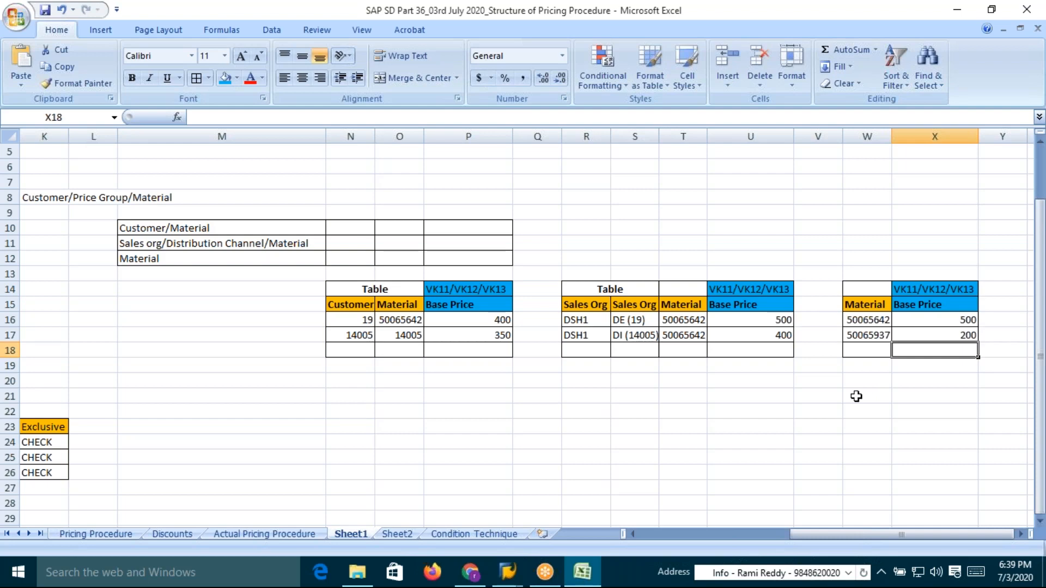
Enter the heading Table: above the material price table
left_click_drag(872, 320, 904, 336)
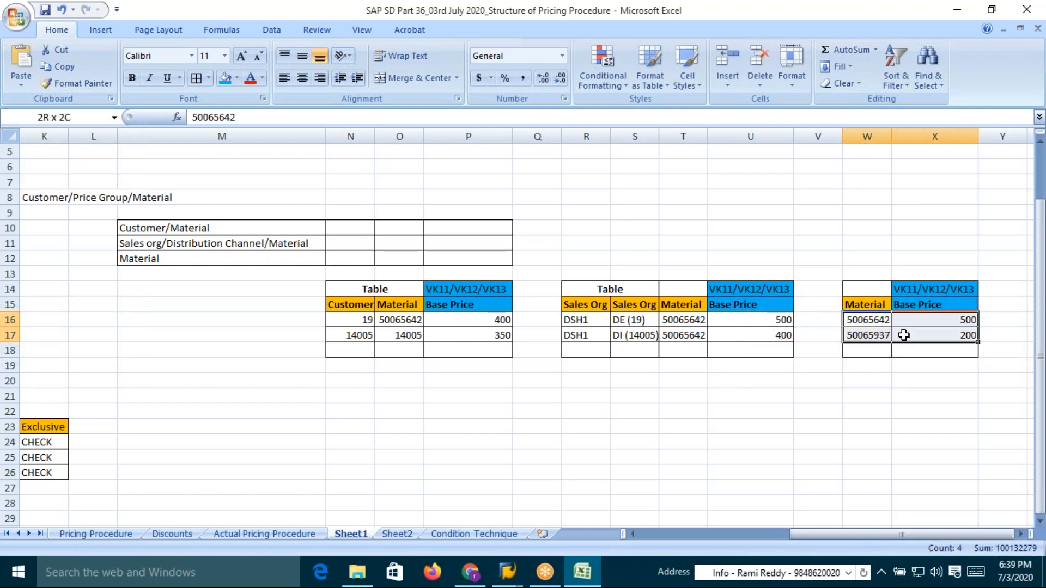
left_click(869, 307)
left_click_drag(868, 321, 937, 335)
left_click_drag(867, 321, 949, 320)
left_click_drag(867, 319, 866, 338)
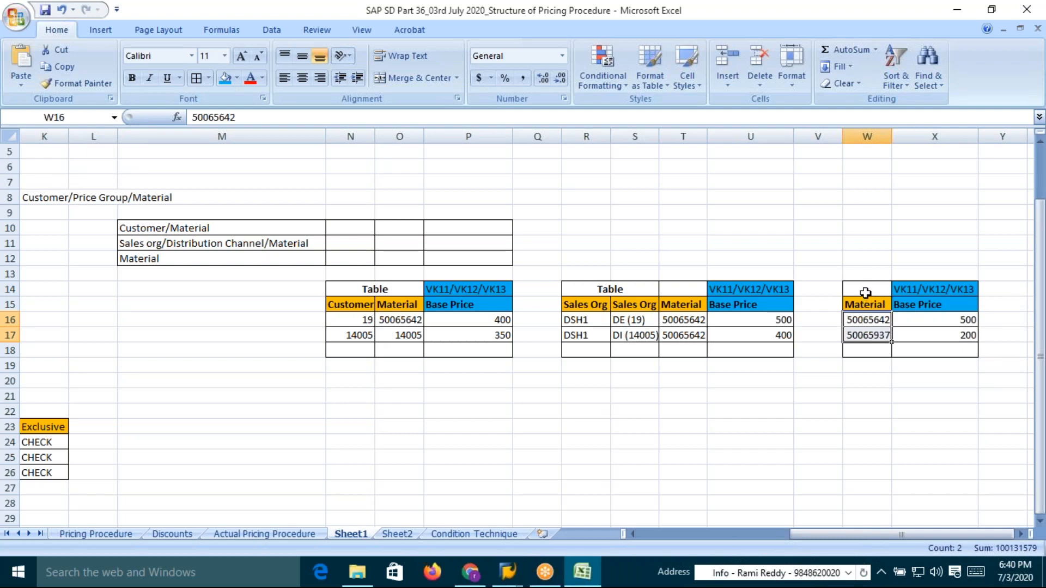
left_click(866, 292)
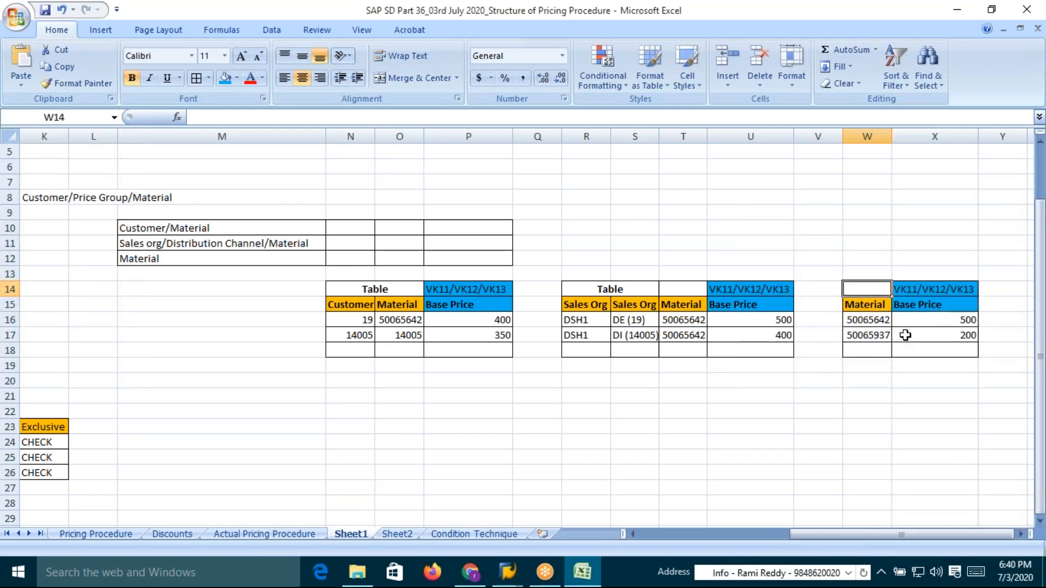
type("Table:")
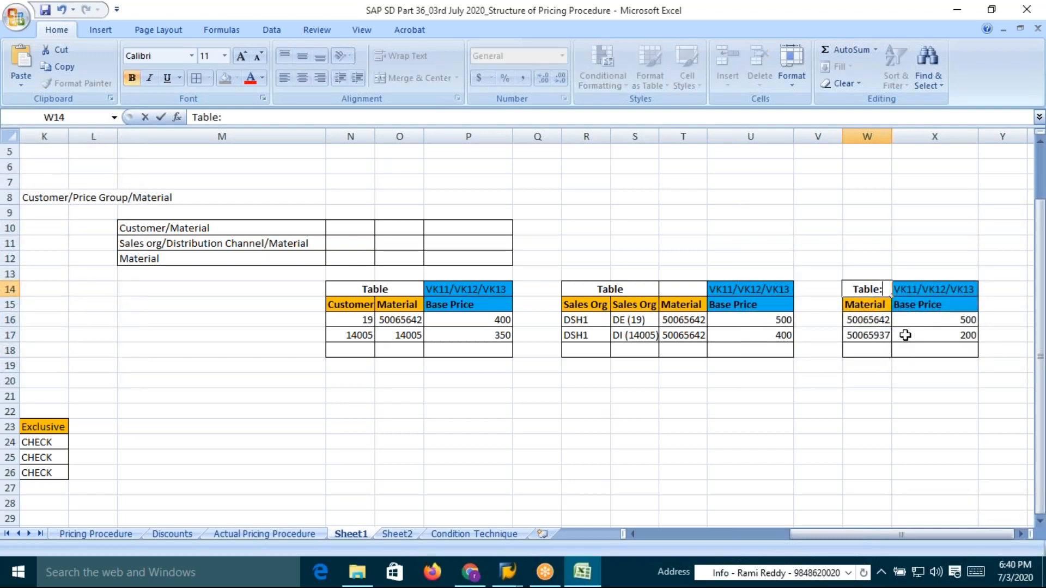
Append a colon to the Table headings of the sales org/channel and customer price tables
left_click(632, 292)
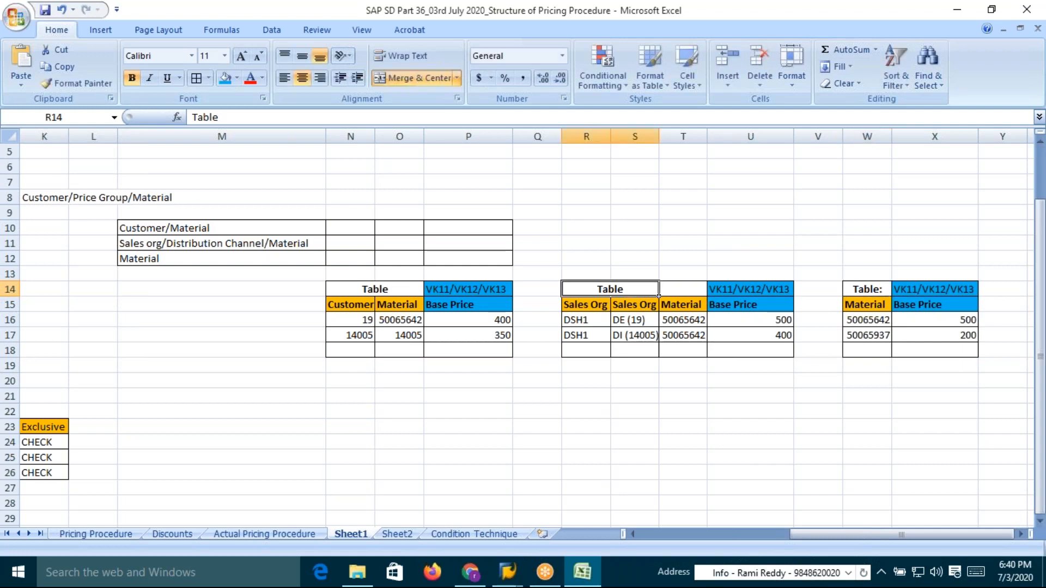
key("F2")
type(":")
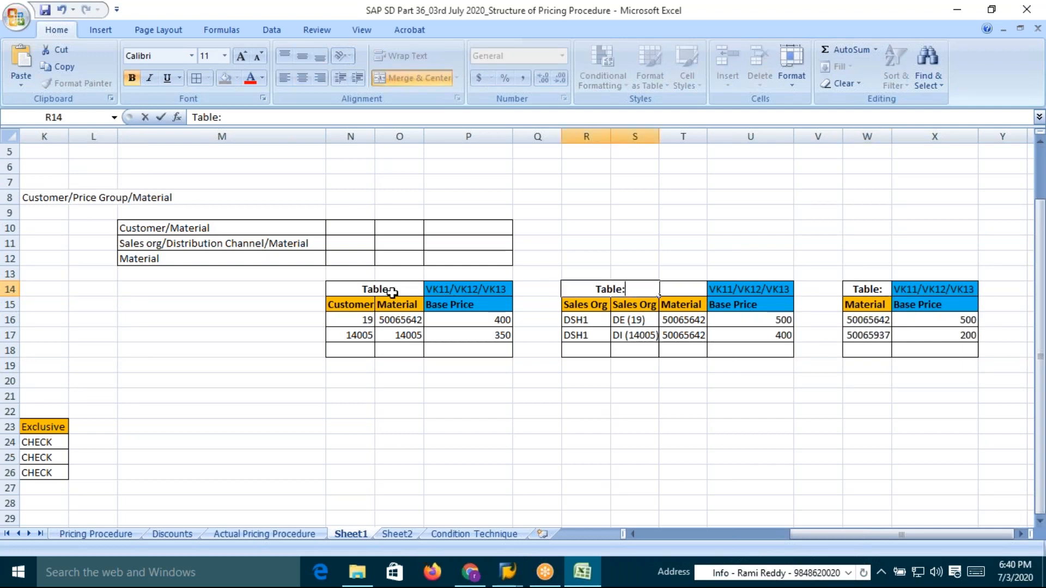
left_click(393, 292)
key("F2")
type(":")
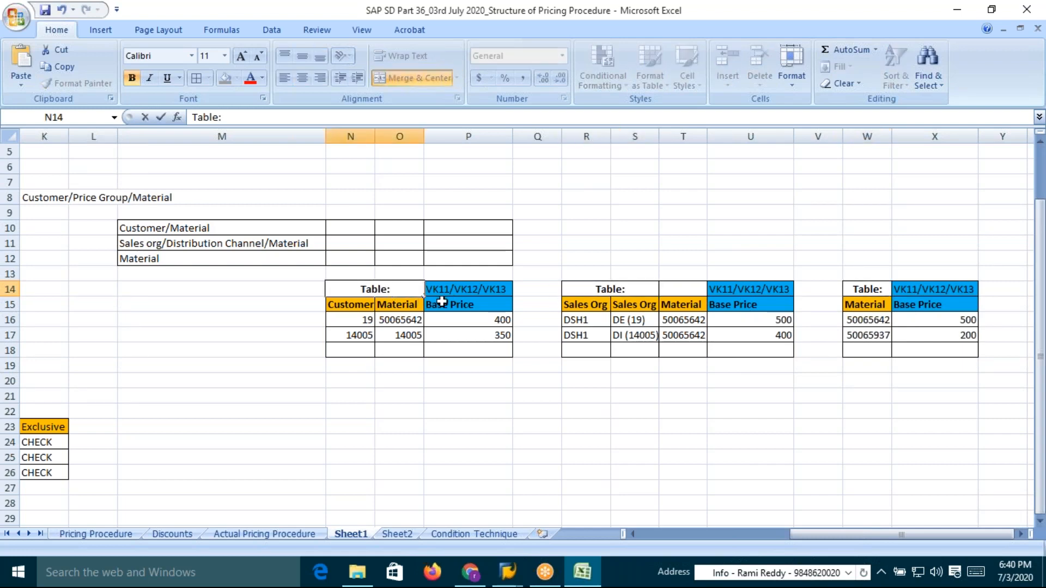
key("Return")
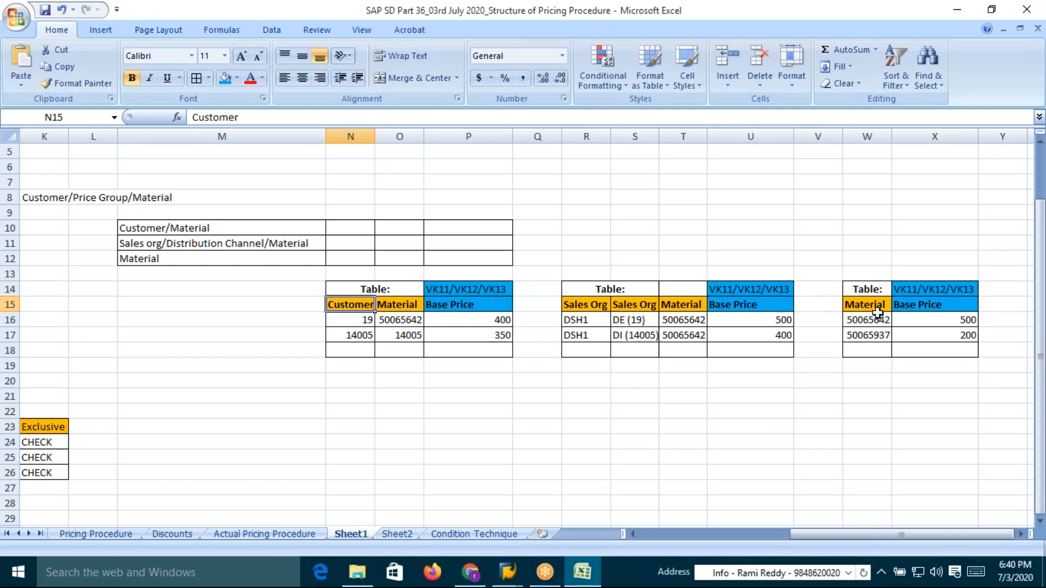
Set the DE base price of material 50065642 in the sales org/channel table to 450
left_click(900, 273)
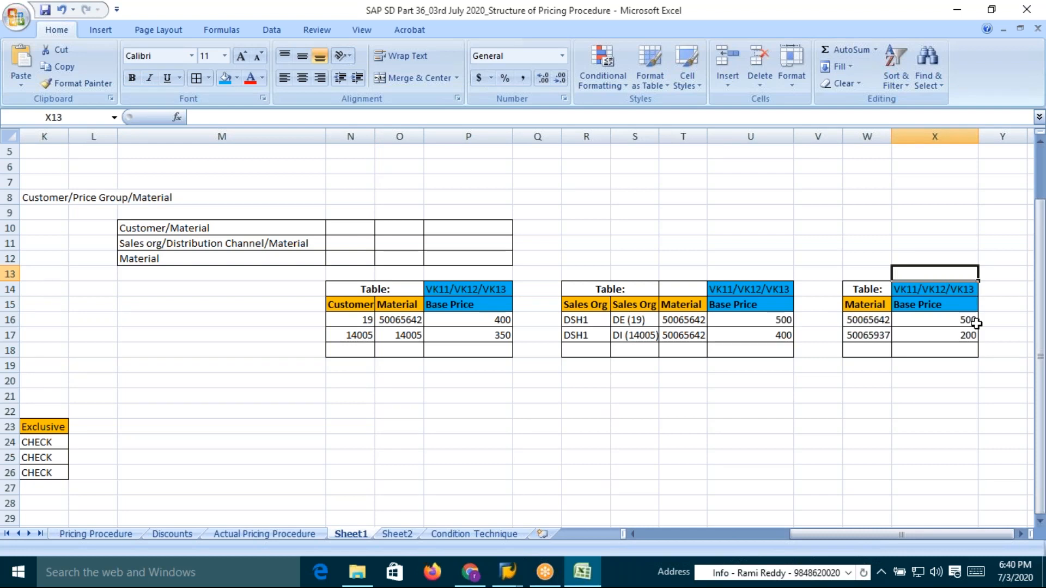
left_click(869, 320)
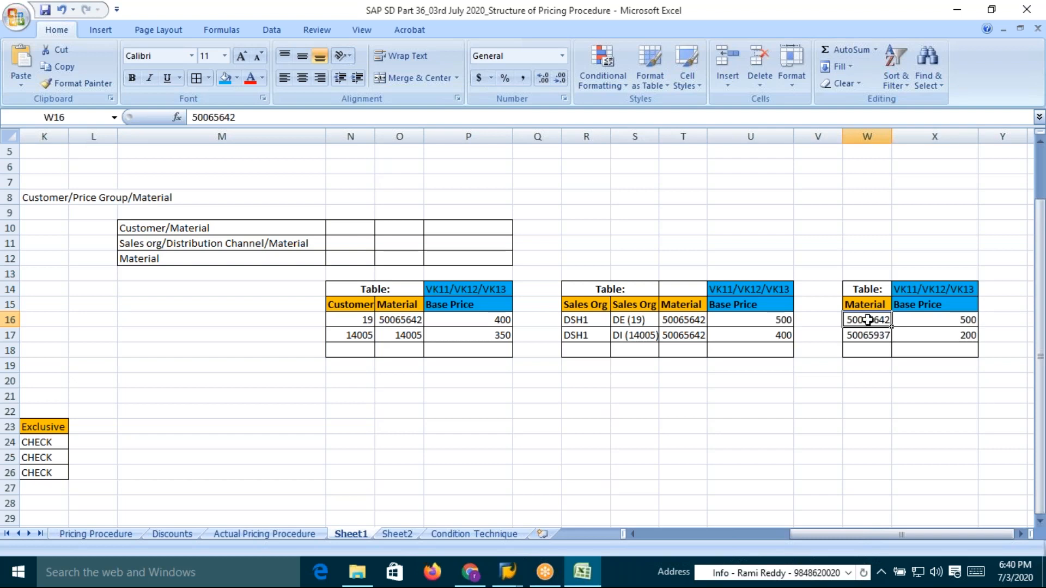
left_click(957, 321)
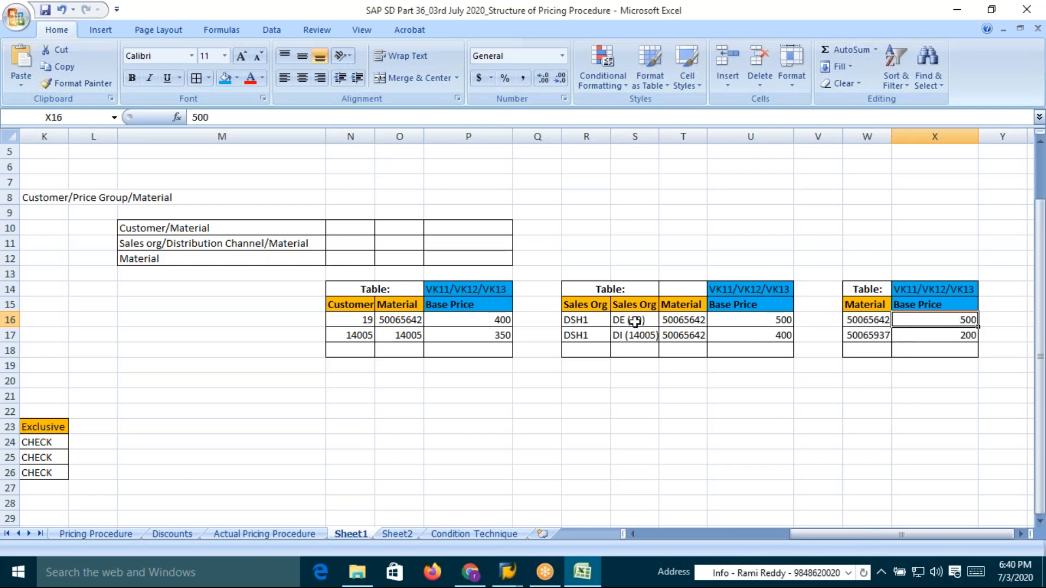
left_click(772, 322)
type("450")
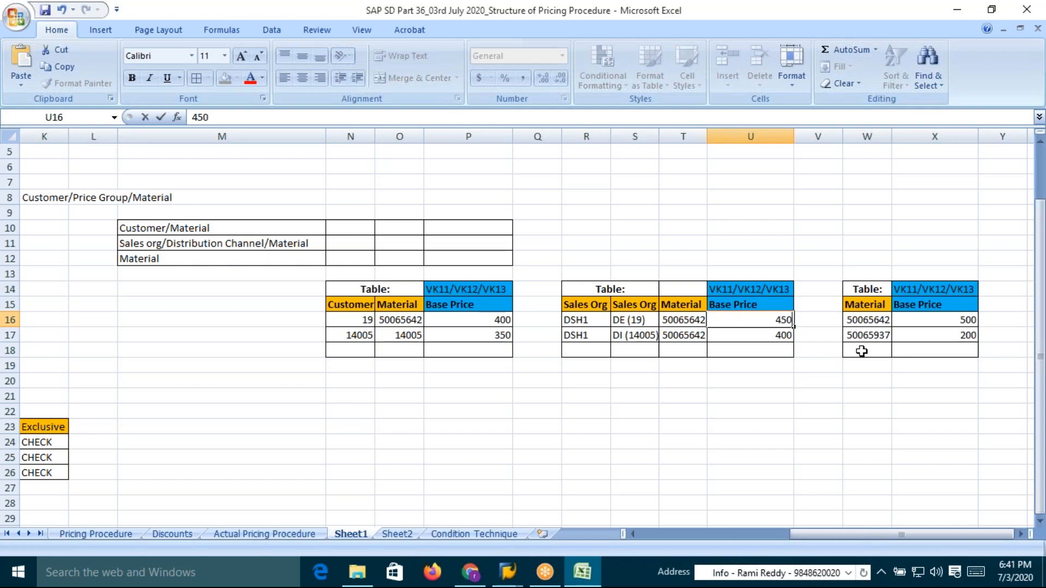
key("Return")
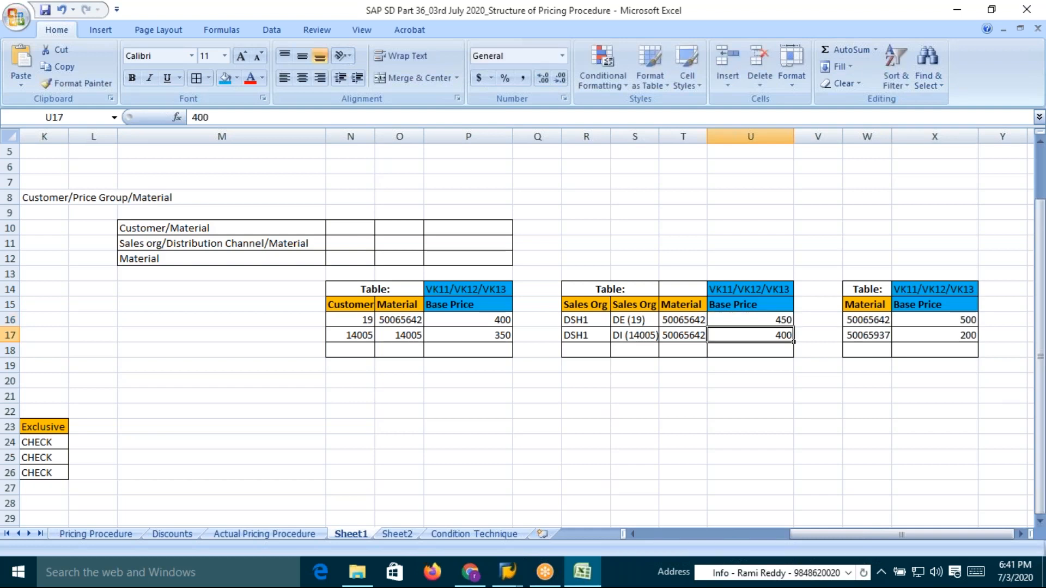
Review the materials and base prices across the three price tables
left_click(758, 320)
left_click(959, 321)
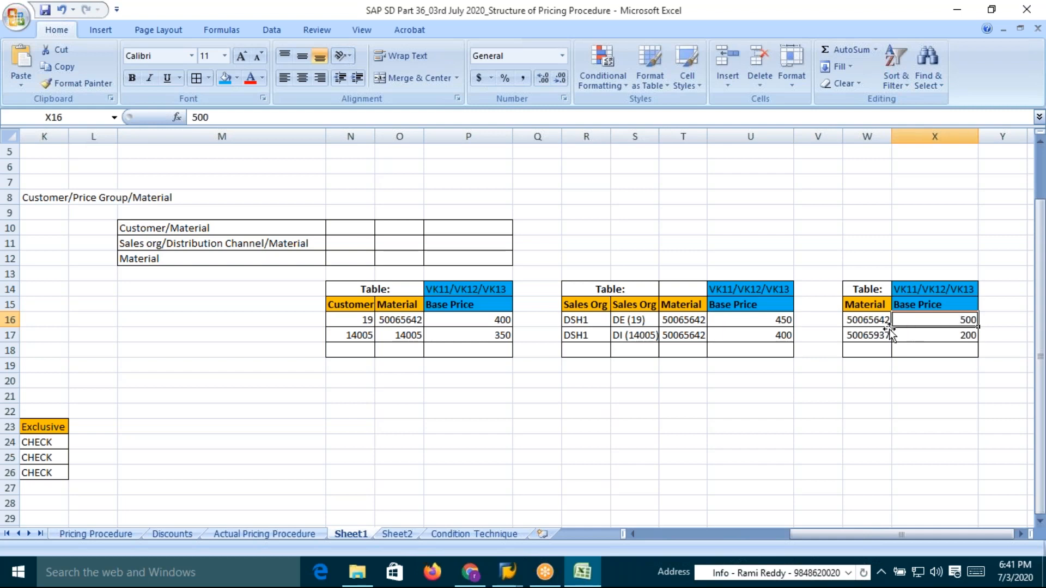
left_click(780, 337)
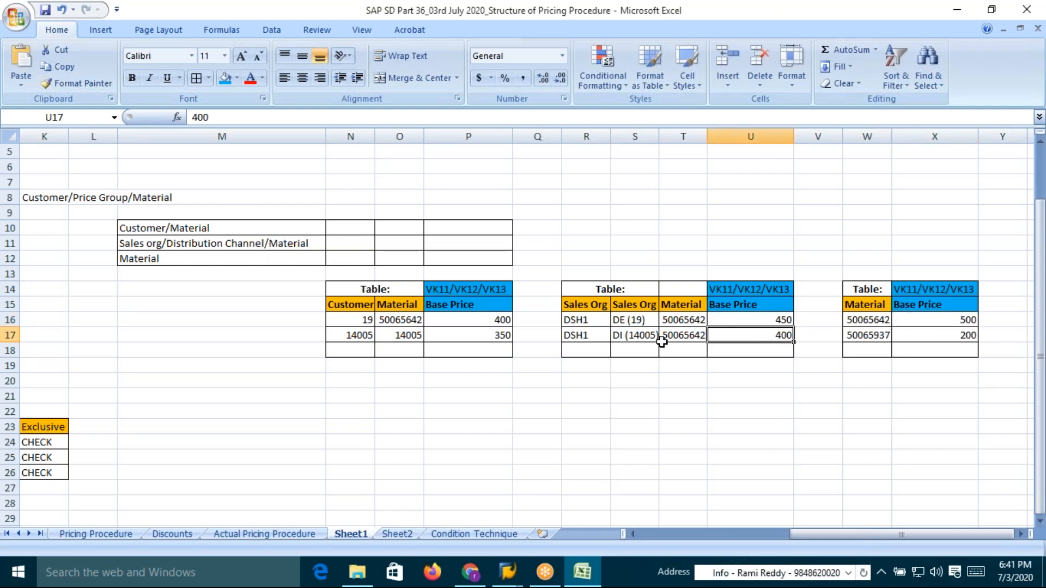
left_click_drag(680, 318, 678, 334)
left_click(768, 334)
left_click(965, 320)
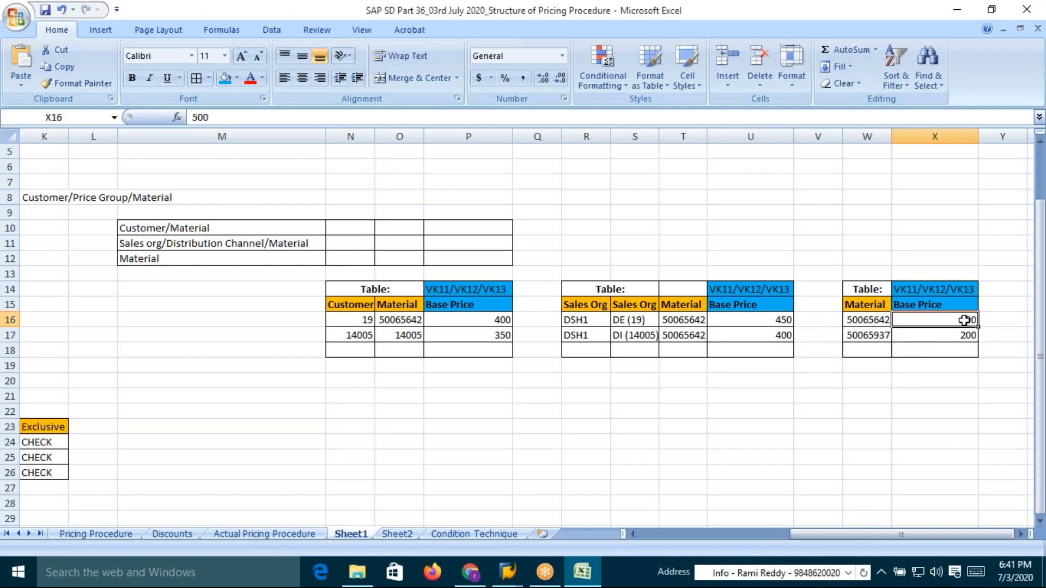
left_click_drag(873, 284, 869, 335)
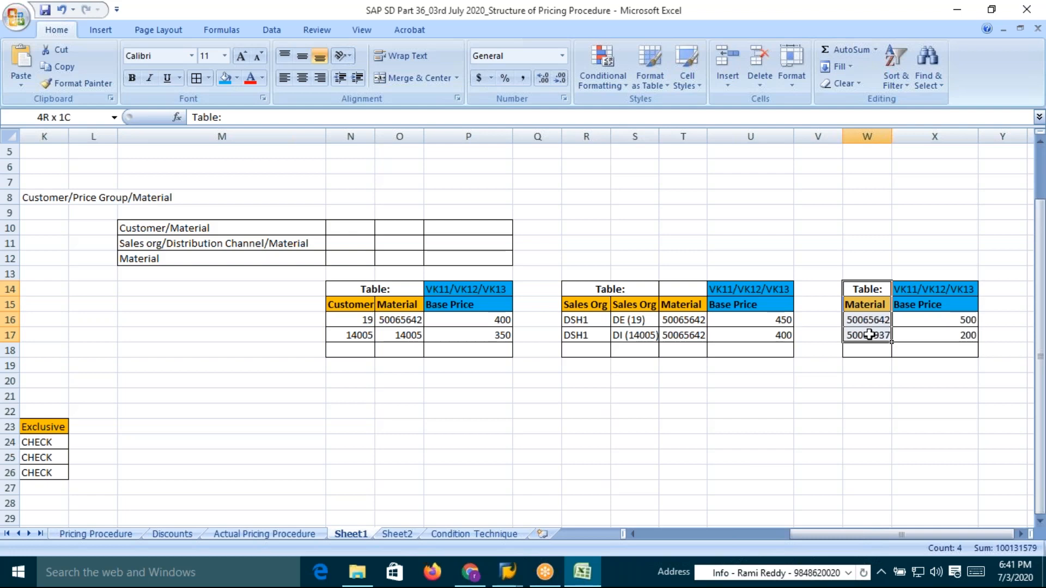
left_click_drag(869, 334, 869, 334)
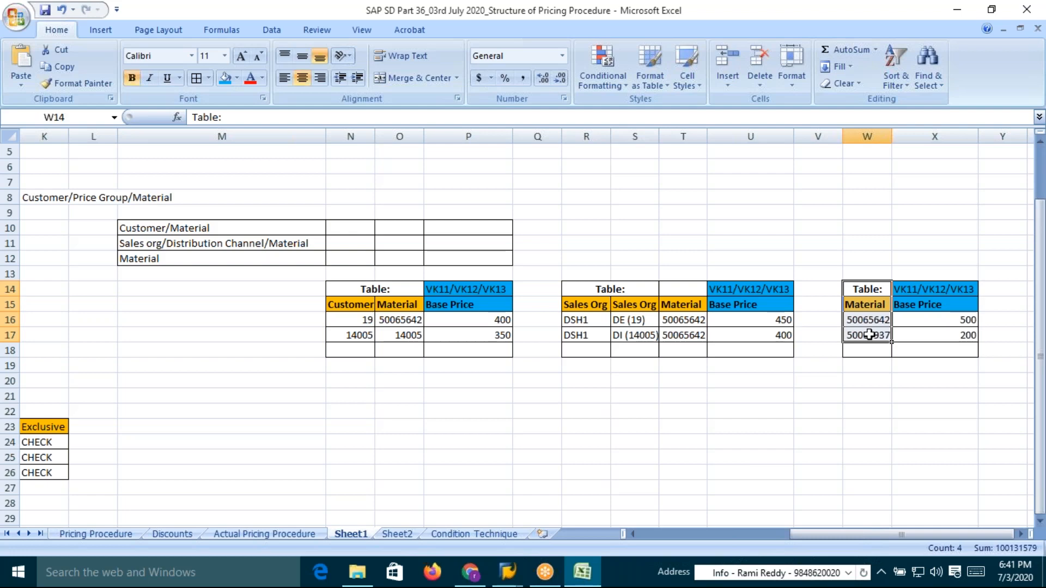
Review the sales org, distribution channel and base price entries in the customer and sales org/channel tables
left_click(652, 337)
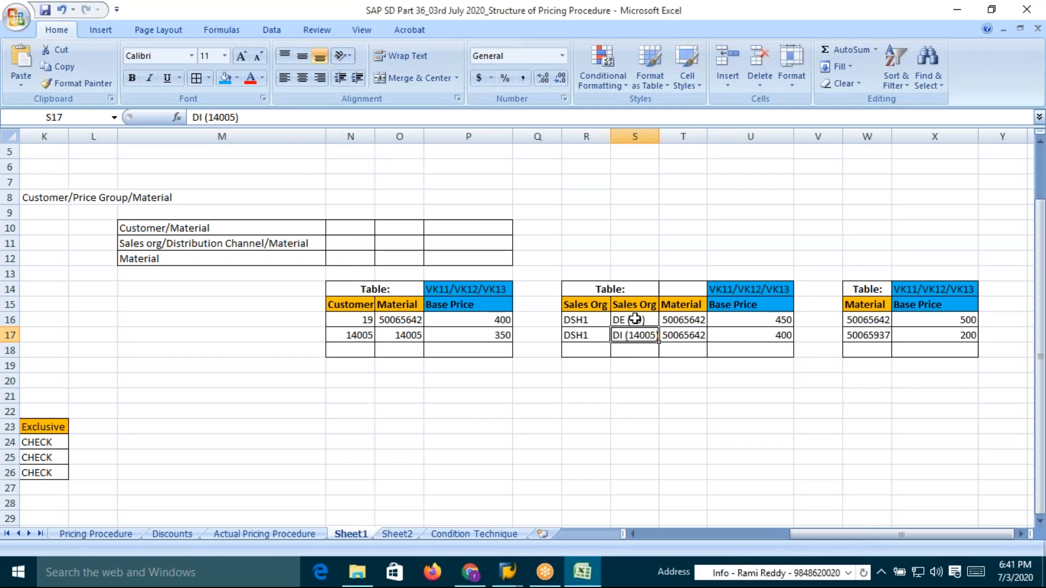
double_click(633, 320)
double_click(635, 320)
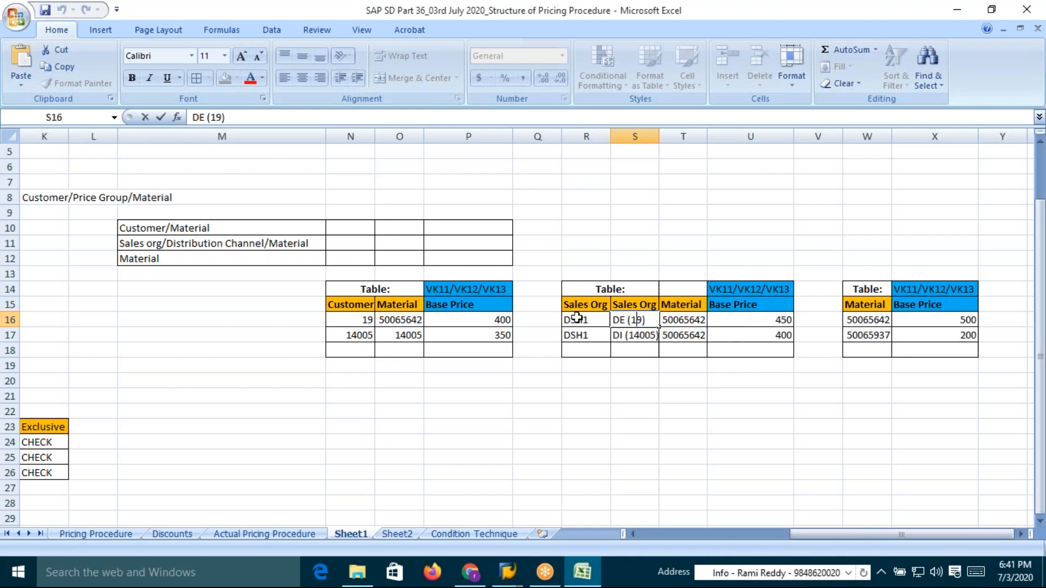
left_click(483, 322)
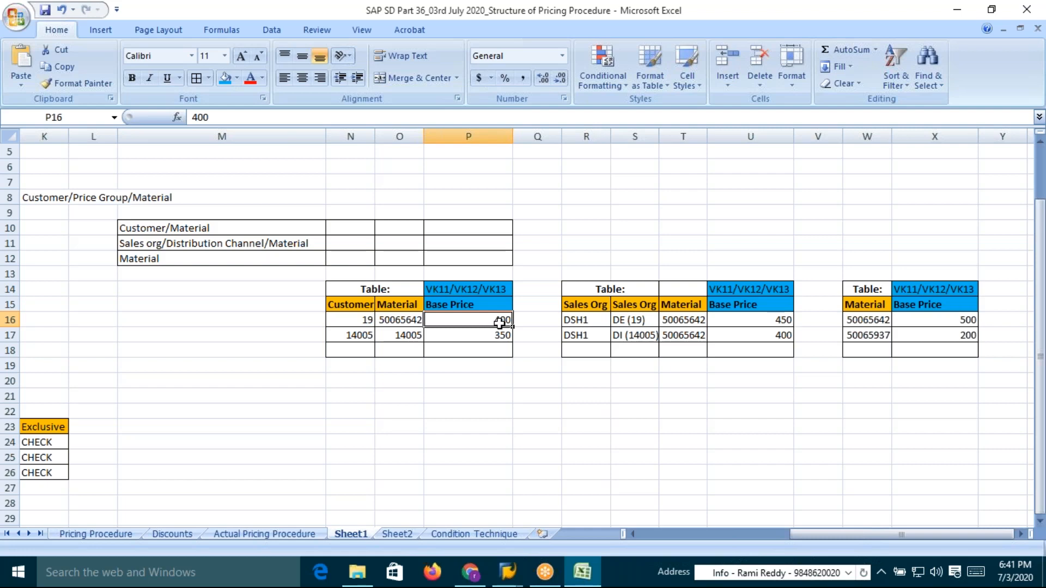
left_click(365, 321)
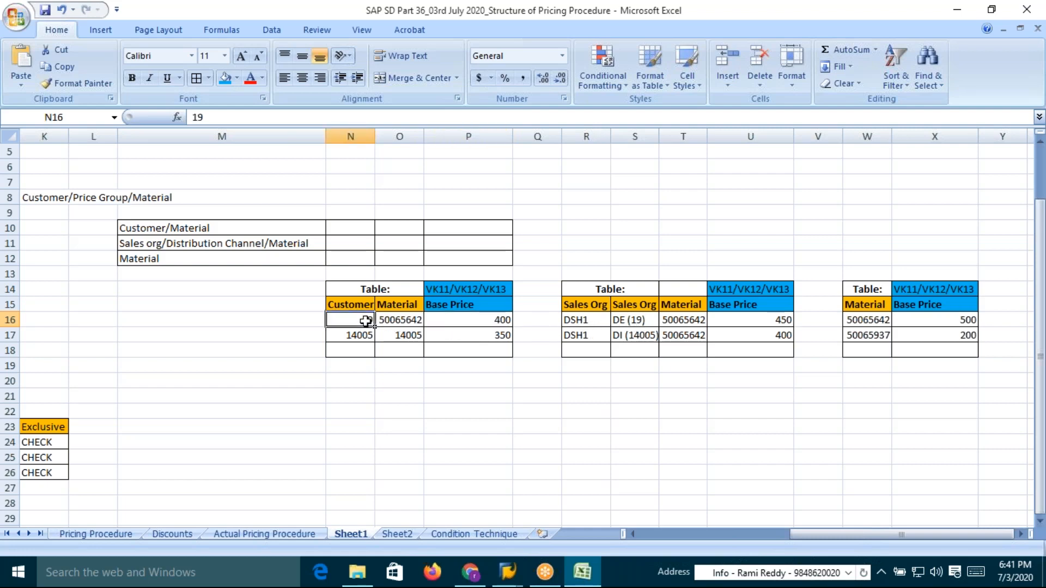
left_click(638, 320)
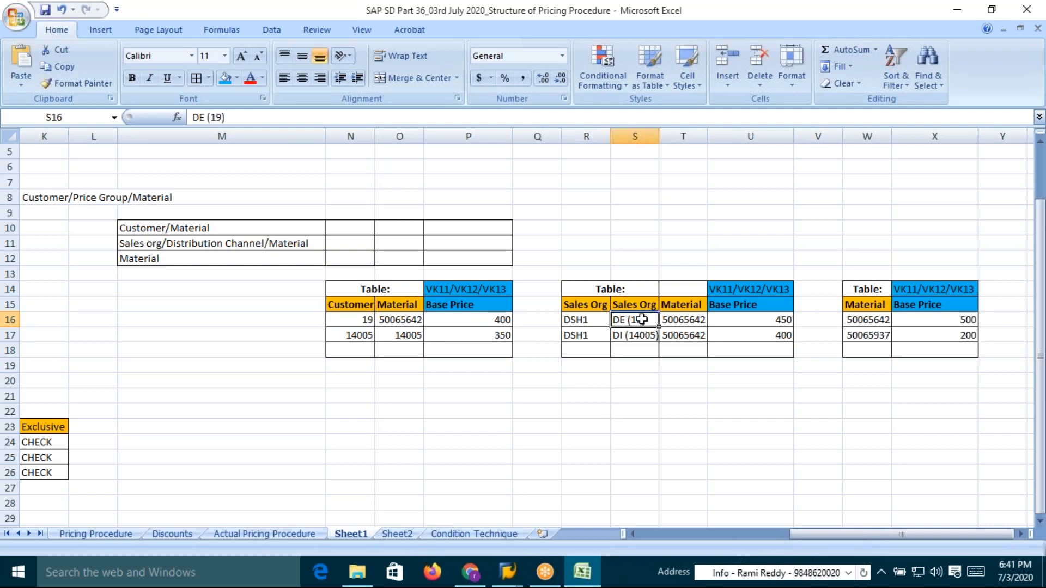
left_click(777, 320)
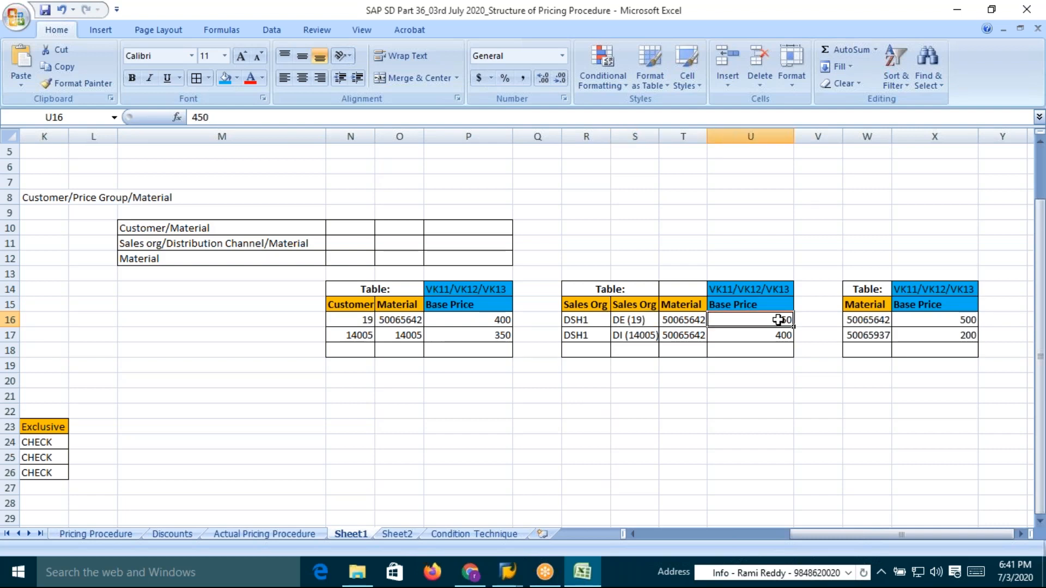
left_click(620, 320)
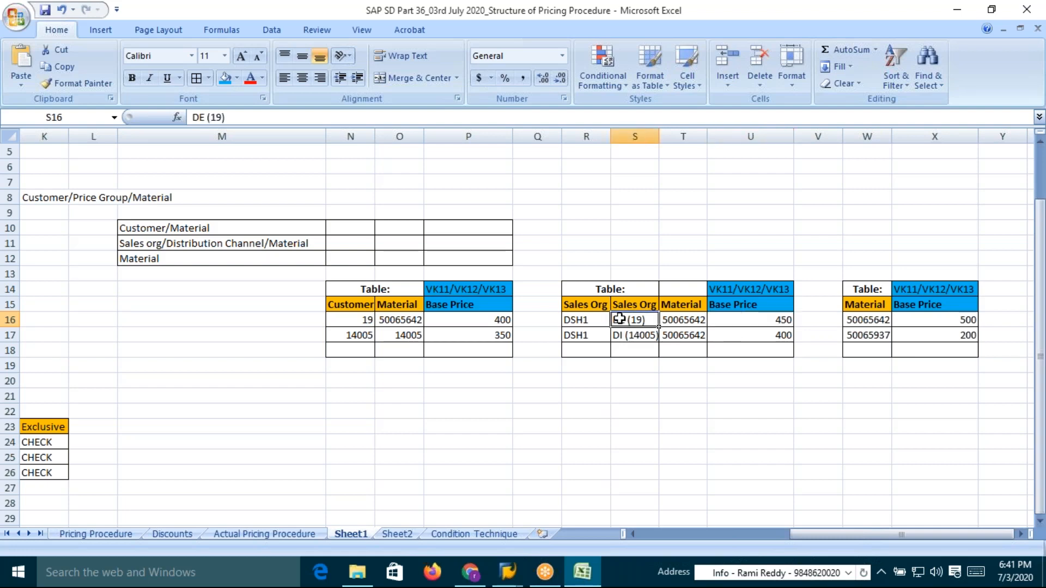
Shorten the distribution channel entries in the sales org/channel table to DE and DI
double_click(648, 320)
key("BackSpace")
key("BackSpace")
key("BackSpace")
key("BackSpace")
key("BackSpace")
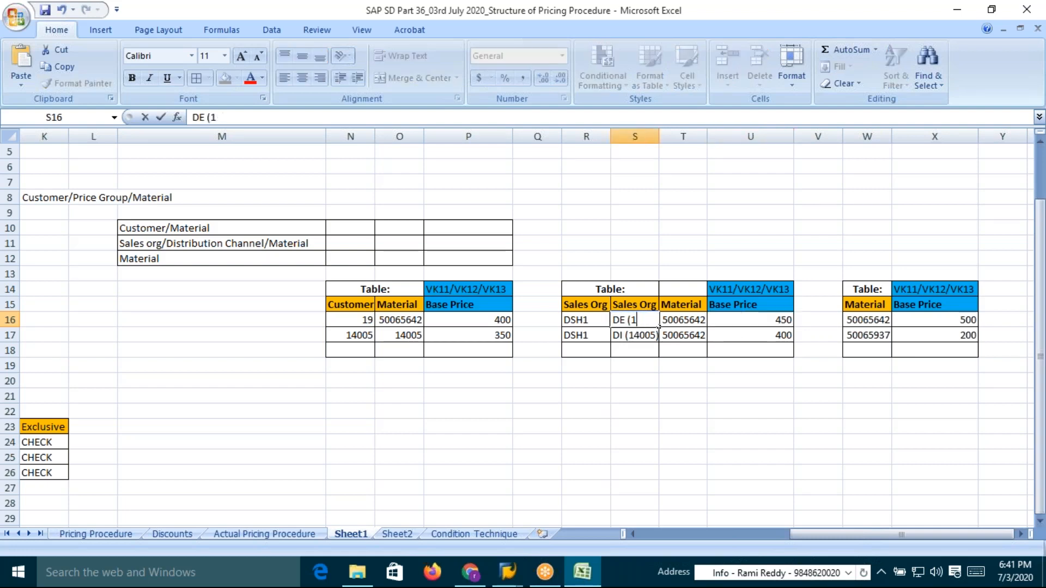
left_click(653, 339)
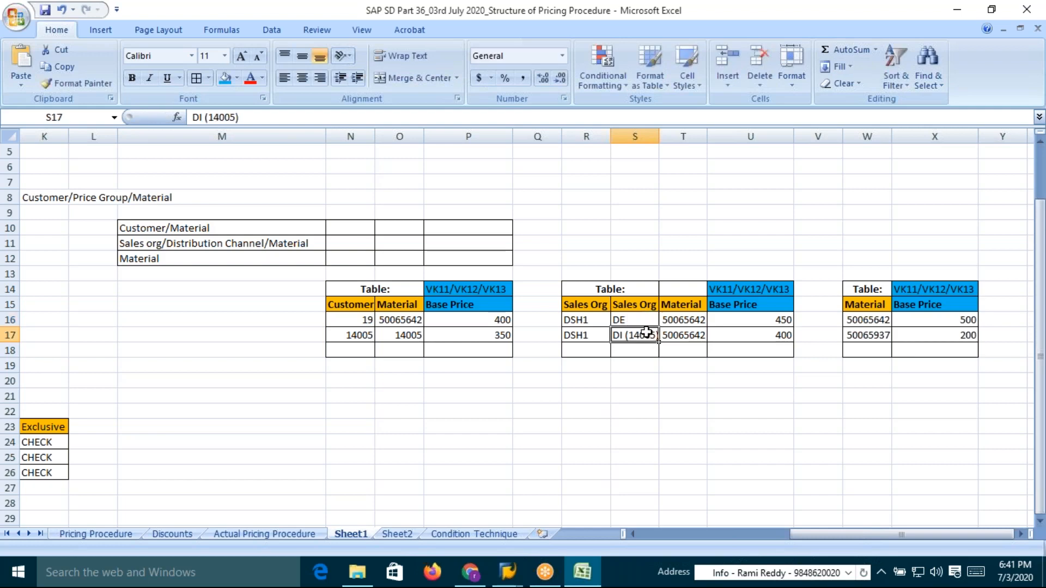
double_click(627, 334)
key("BackSpace")
key("BackSpace")
key("BackSpace")
key("BackSpace")
key("BackSpace")
key("BackSpace")
key("BackSpace")
key("BackSpace")
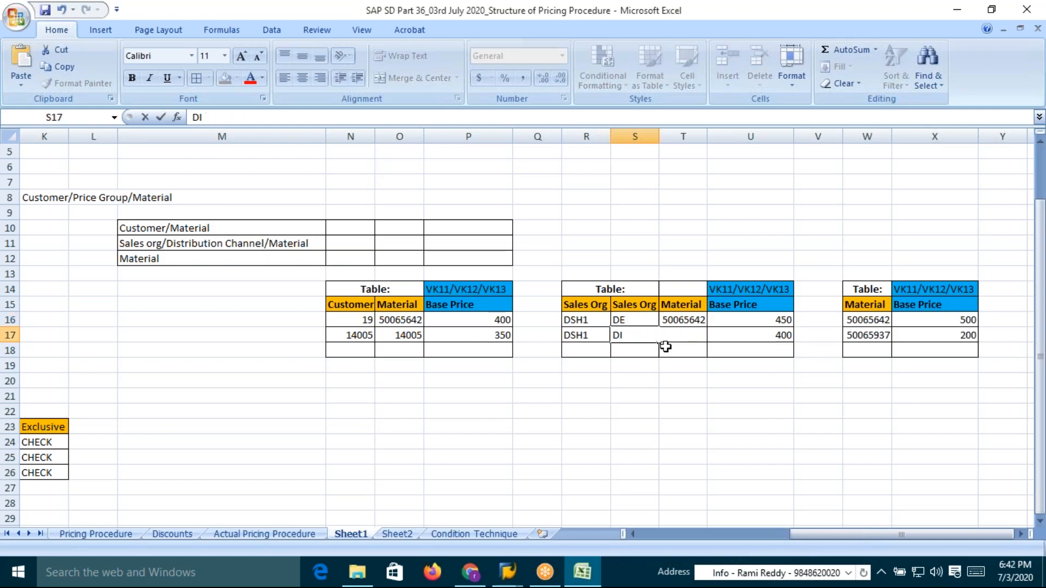
key("Return")
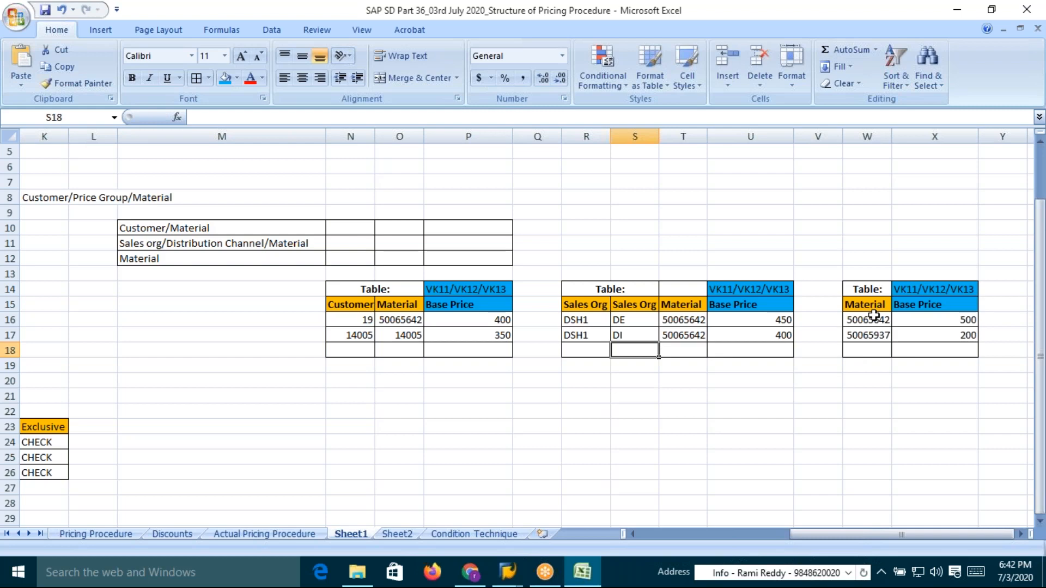
Review the material keys and base prices across the sales org/channel and material tables
left_click_drag(873, 319, 875, 335)
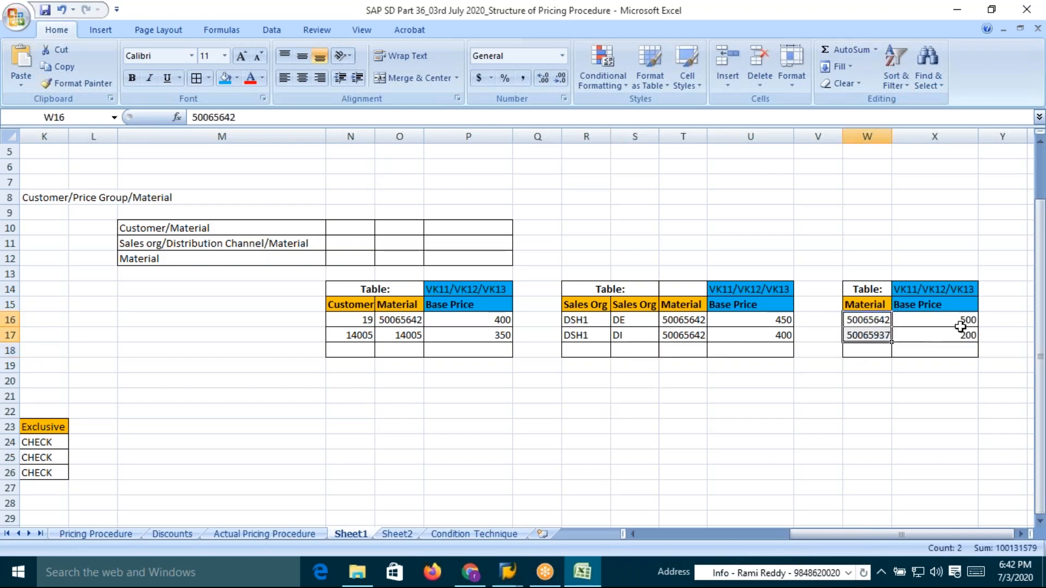
left_click(876, 307)
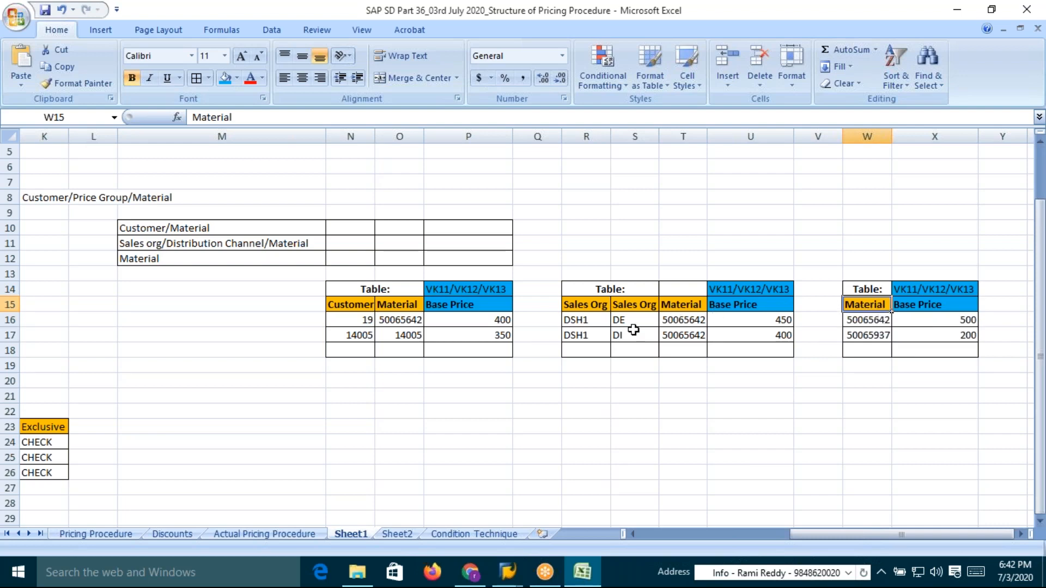
left_click(619, 321)
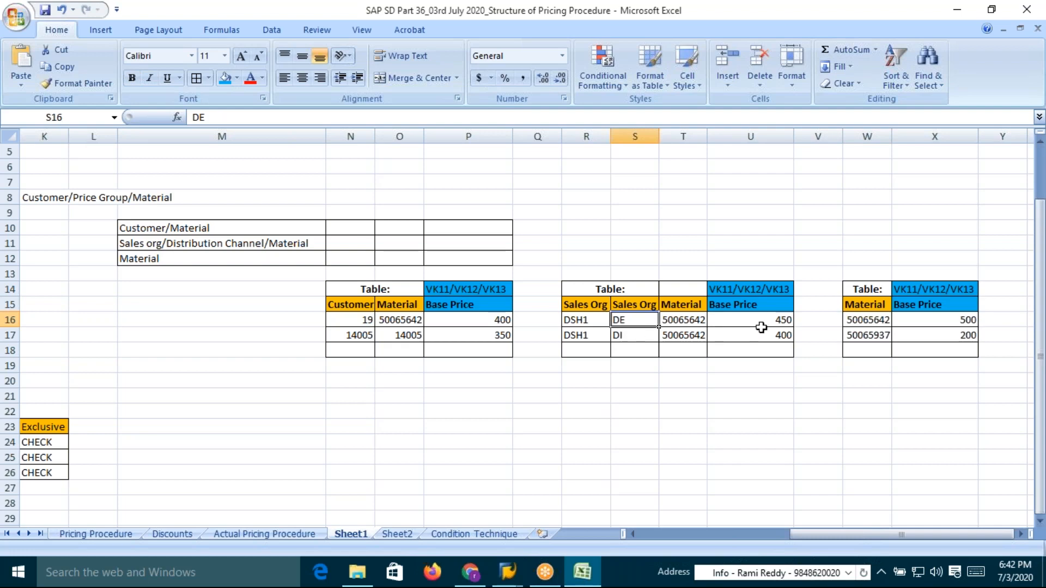
left_click(962, 322)
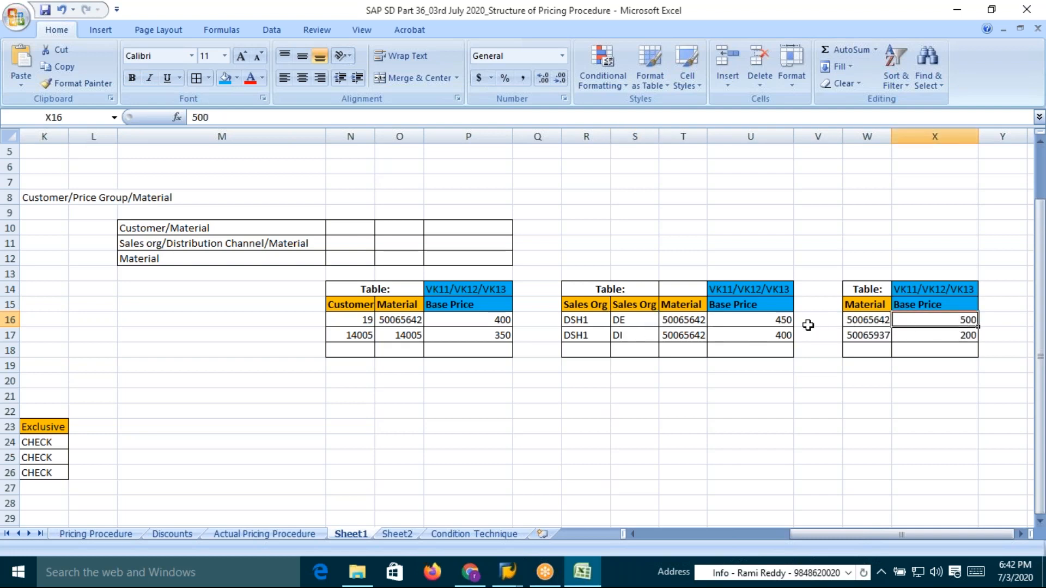
left_click(775, 320)
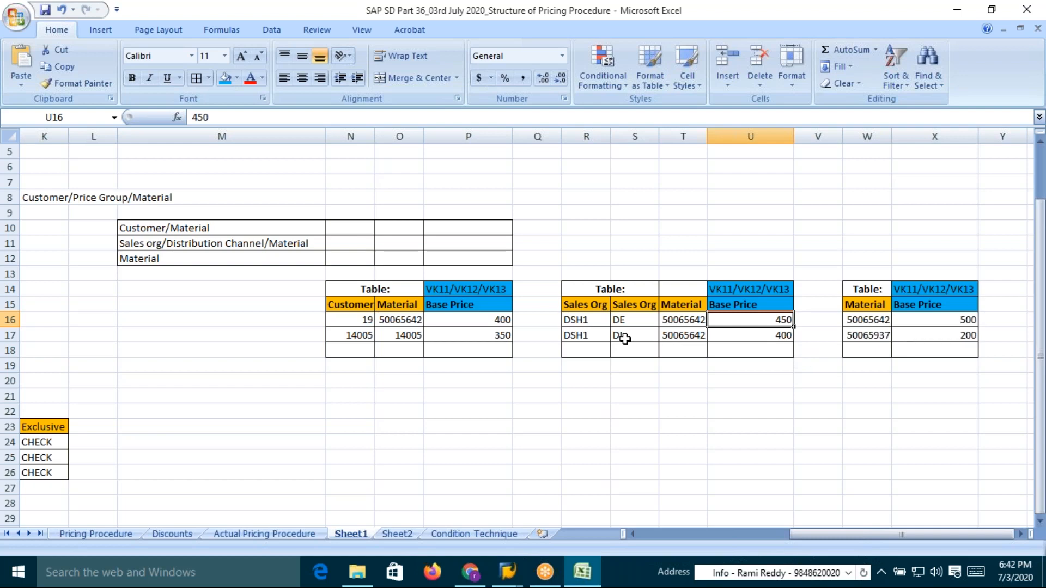
left_click(779, 339)
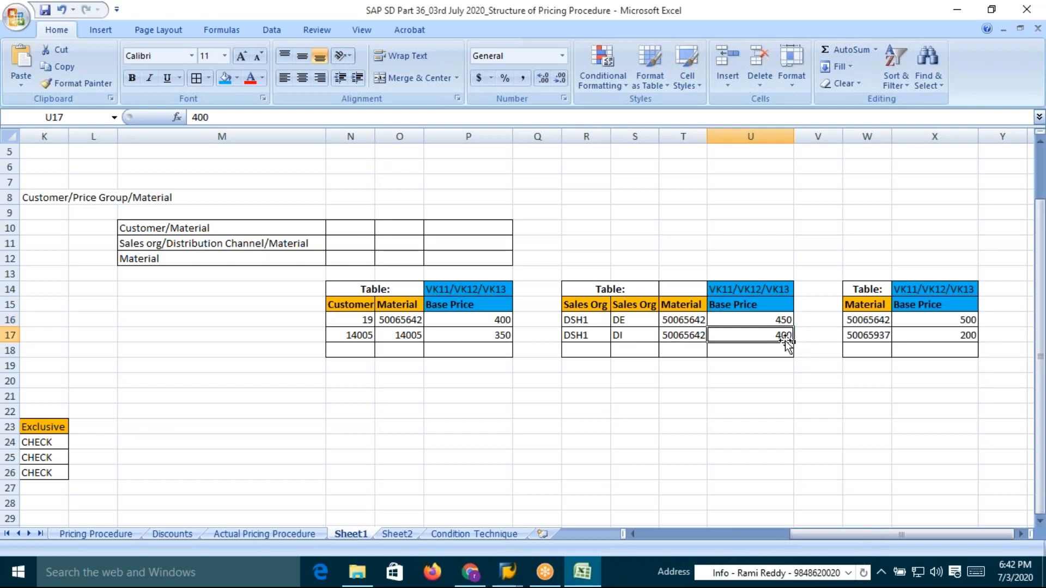
left_click(619, 335)
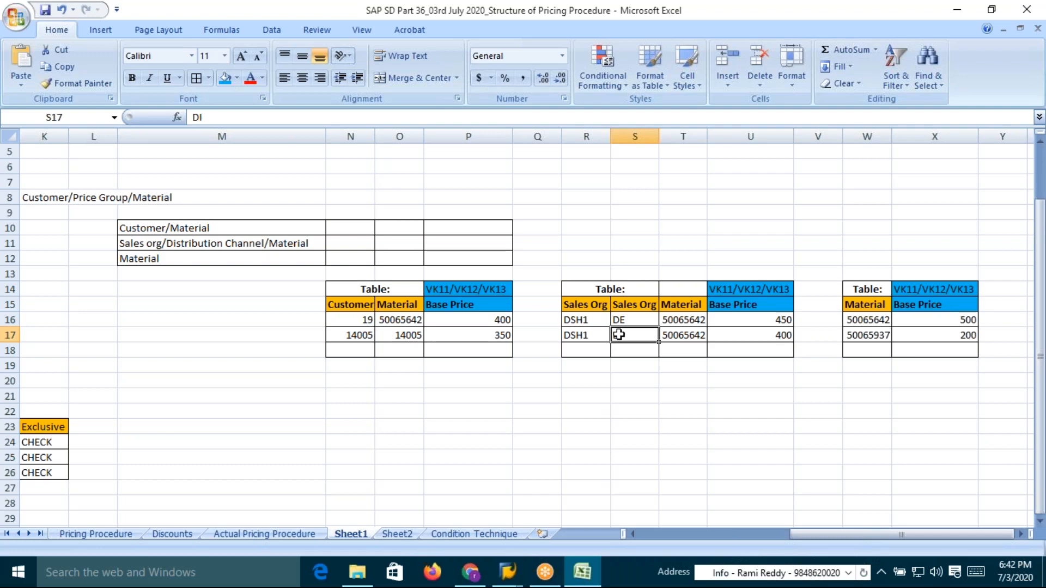
left_click(630, 320)
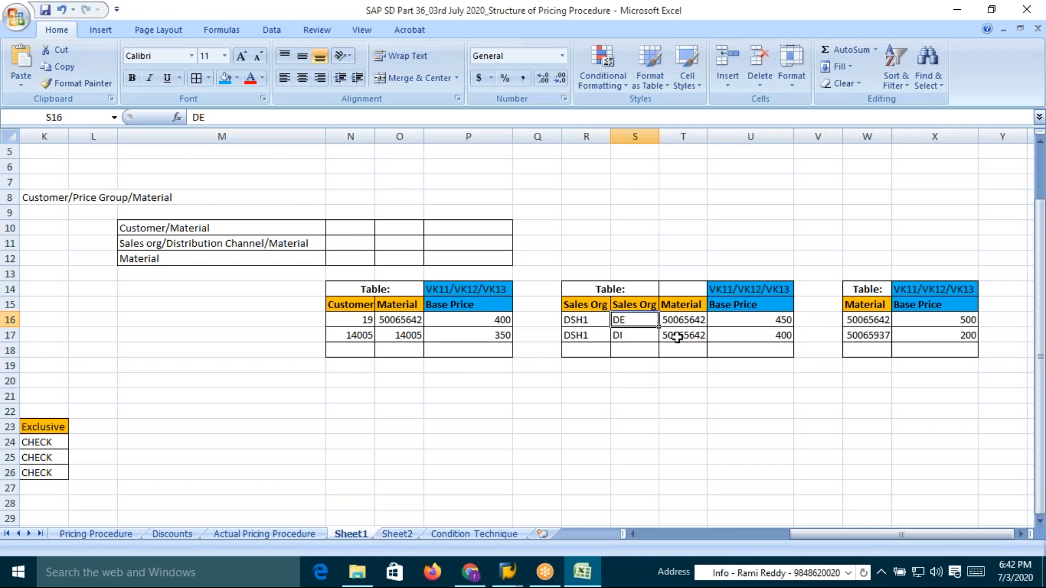
left_click(641, 340)
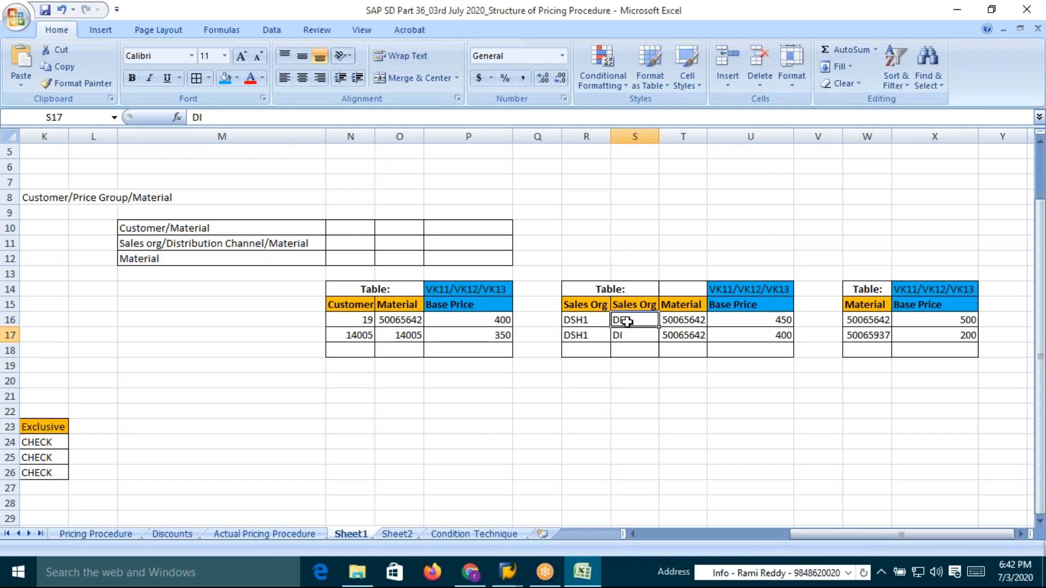
left_click(765, 336)
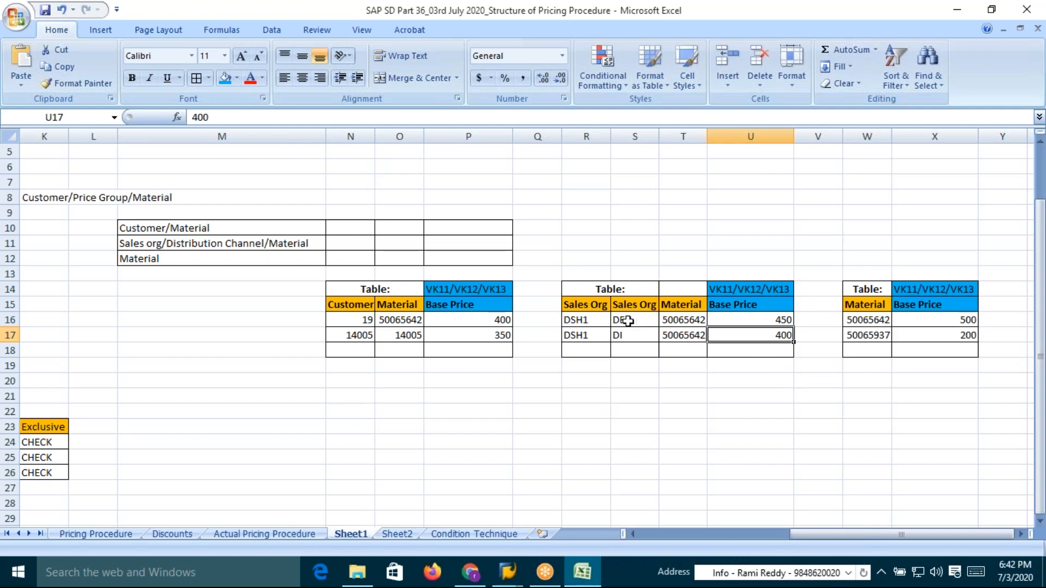
left_click_drag(598, 323, 777, 336)
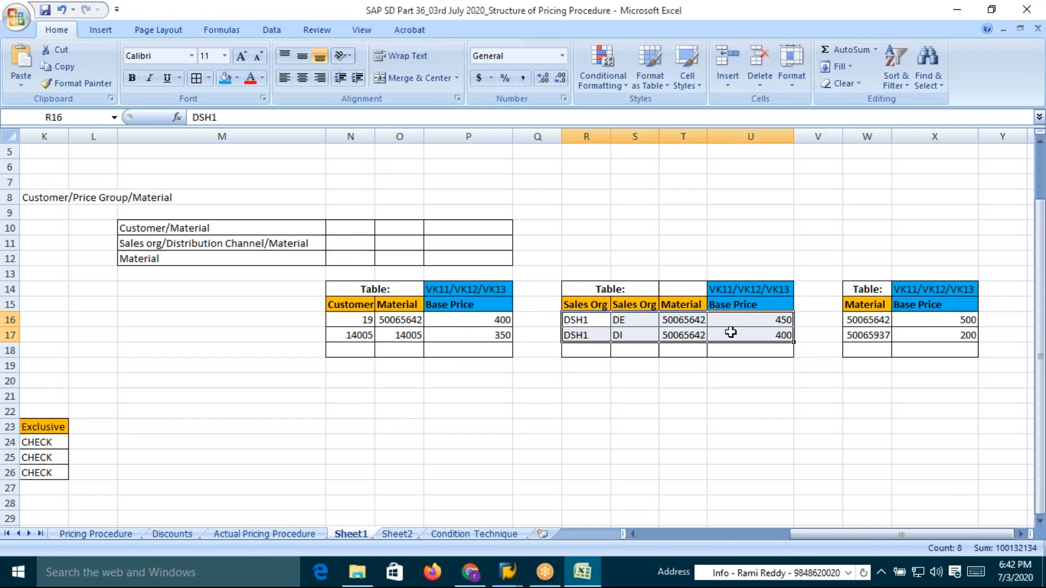
Fill the second material cell of the customer price table with 50065642 from the row above
left_click(409, 334)
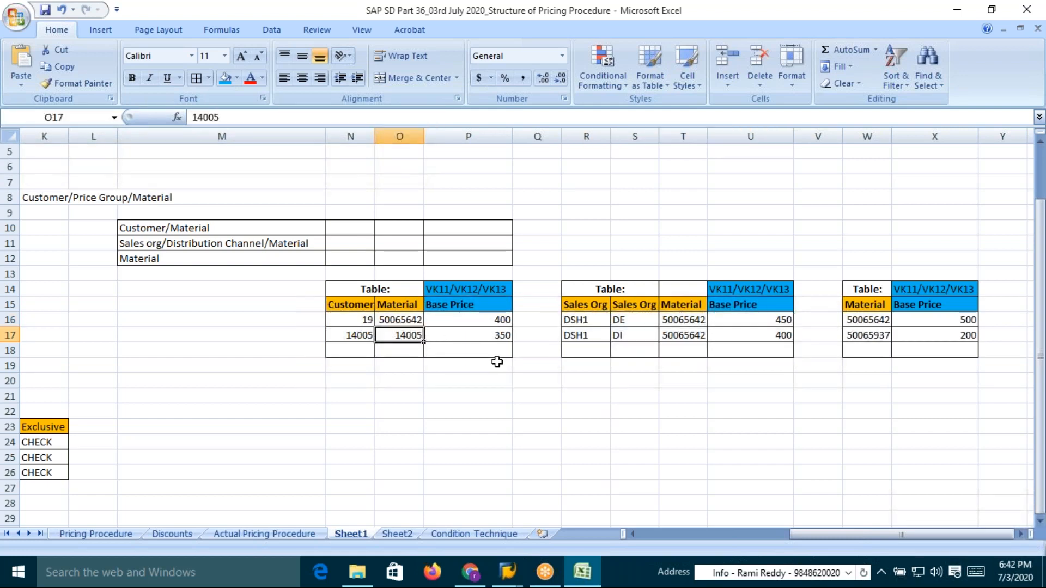
key("ctrl+d")
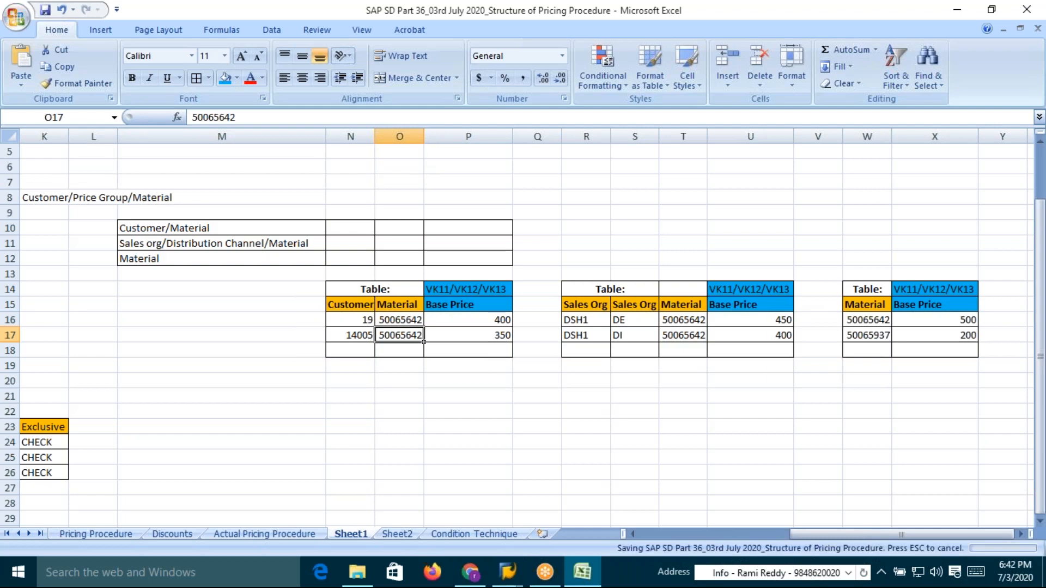
Compare the key field combinations and base prices of the customer, sales org/channel and material tables
left_click_drag(352, 307, 402, 339)
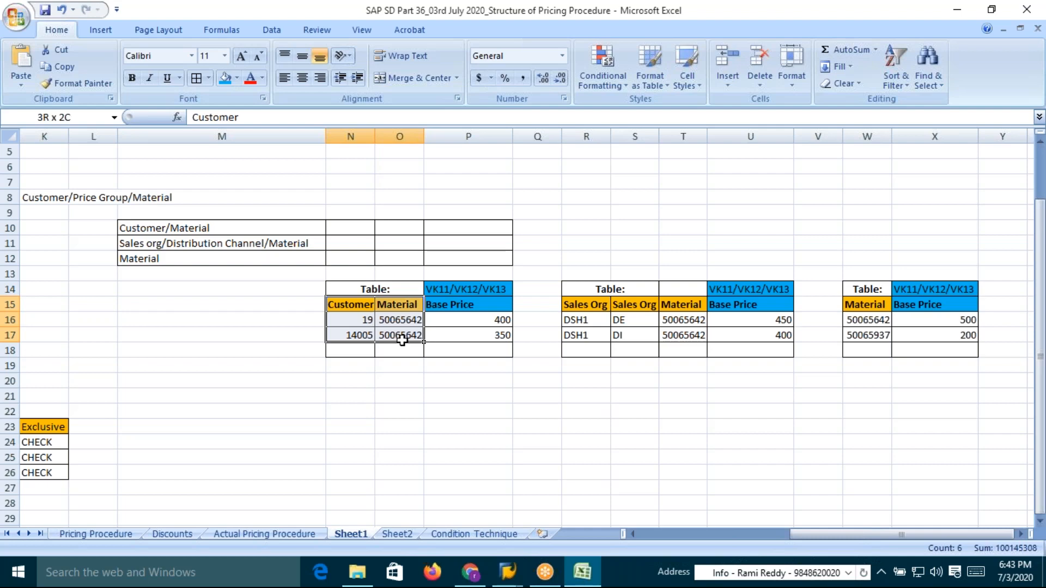
left_click_drag(402, 339, 402, 339)
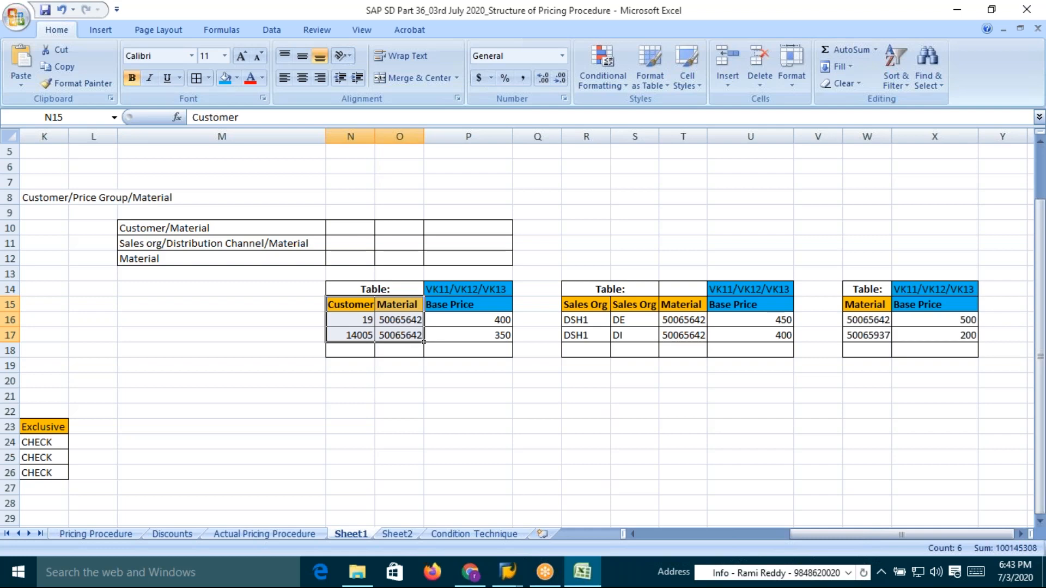
left_click_drag(350, 305, 402, 332)
left_click_drag(578, 311, 680, 335)
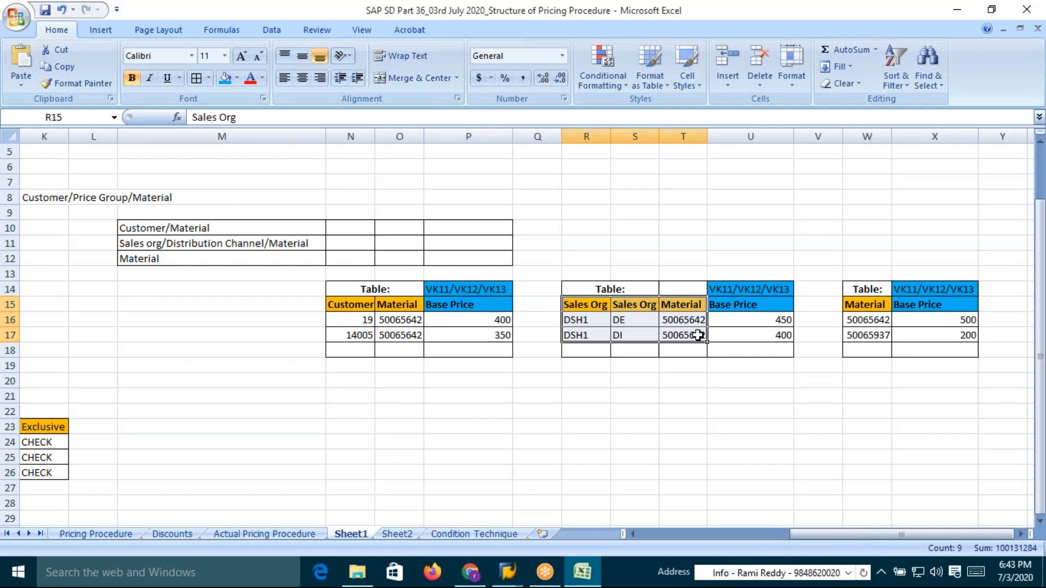
left_click_drag(869, 304, 874, 335)
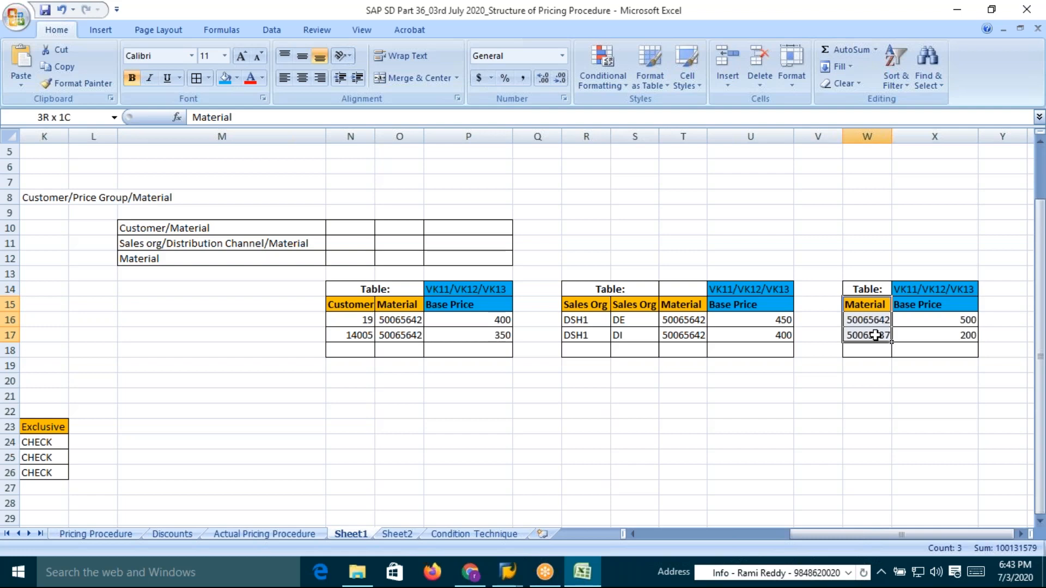
left_click(688, 319)
left_click_drag(624, 320, 626, 338)
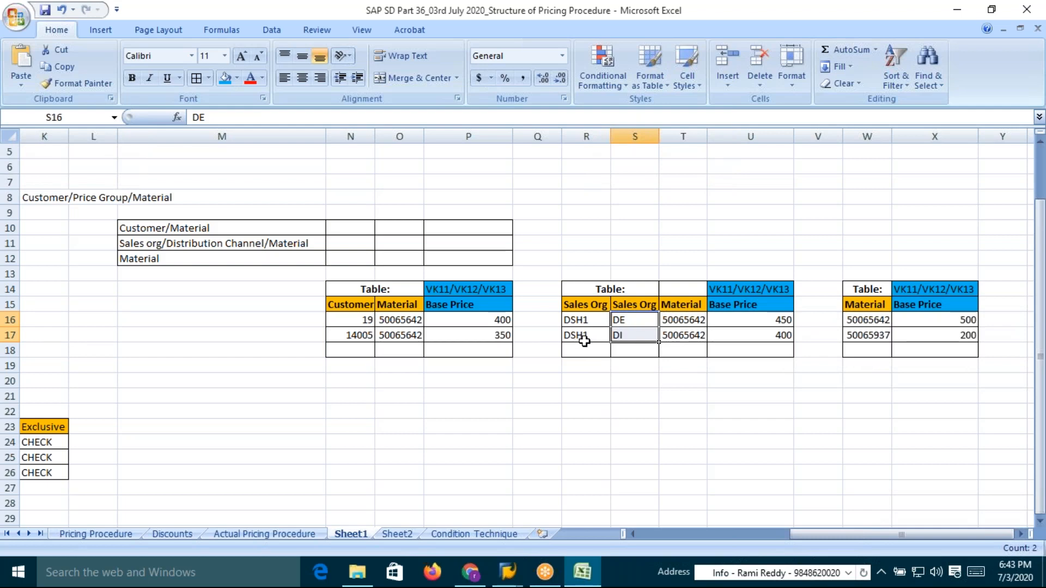
left_click(361, 321)
left_click_drag(360, 321, 359, 335)
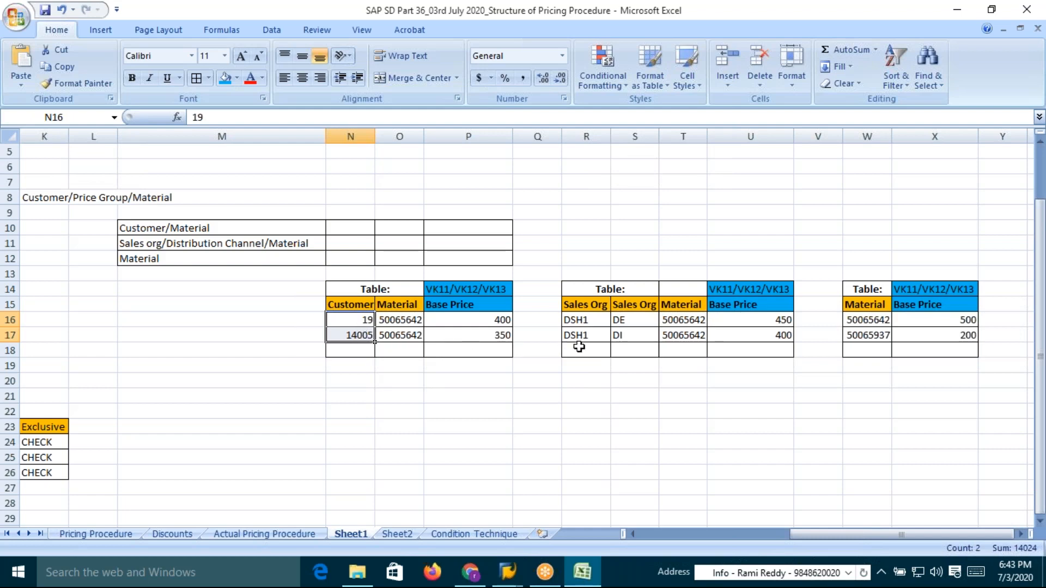
left_click(633, 320)
left_click(631, 336)
left_click(632, 320)
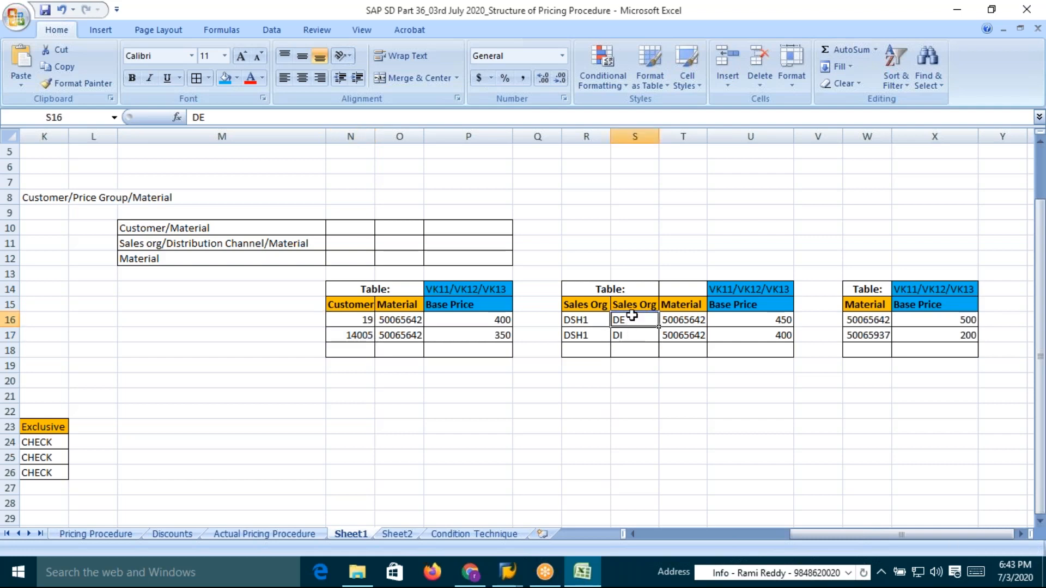
left_click(632, 336)
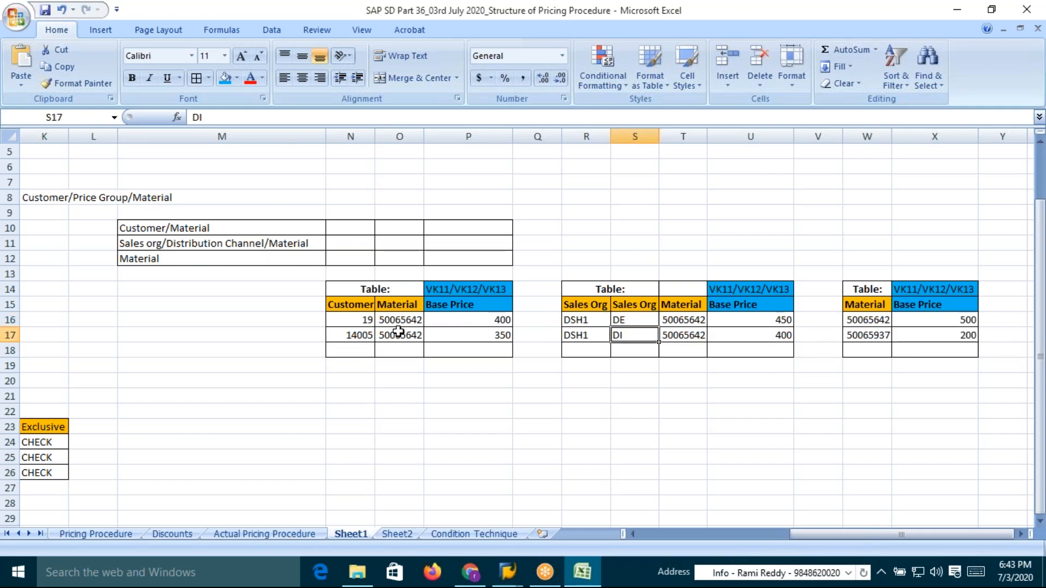
left_click(362, 325)
left_click(361, 337)
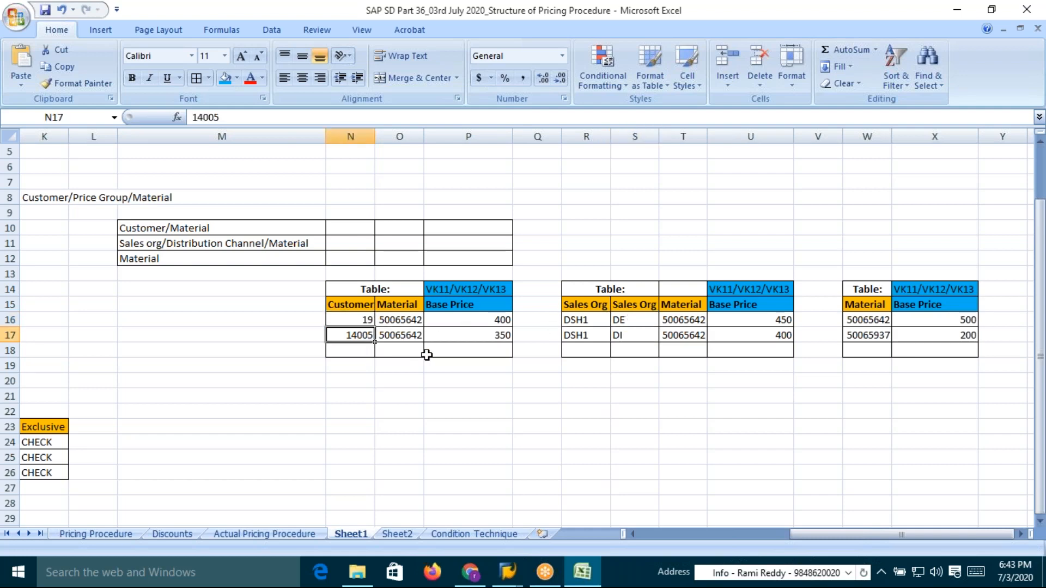
left_click(487, 320)
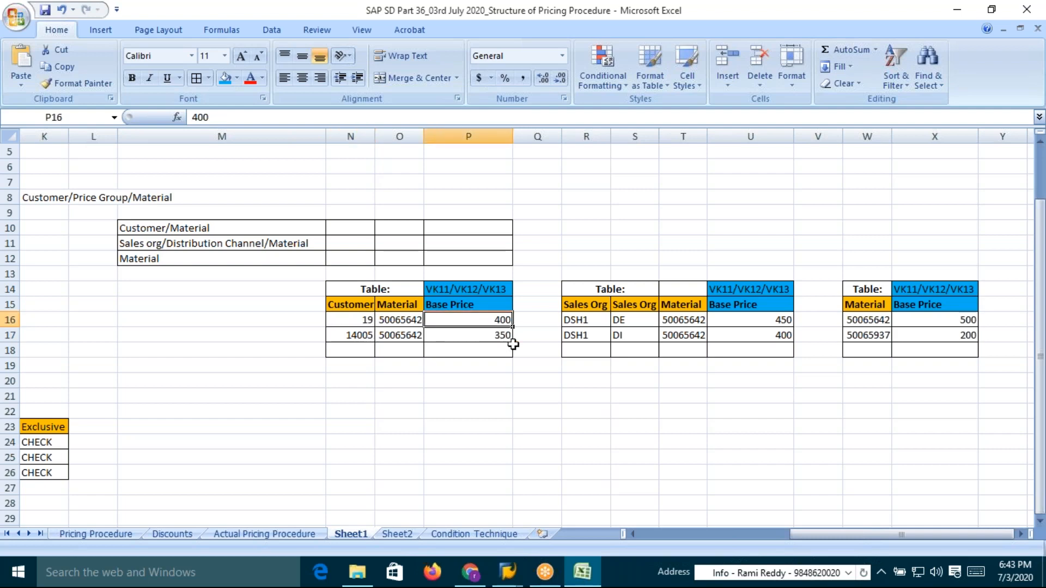
left_click(631, 322)
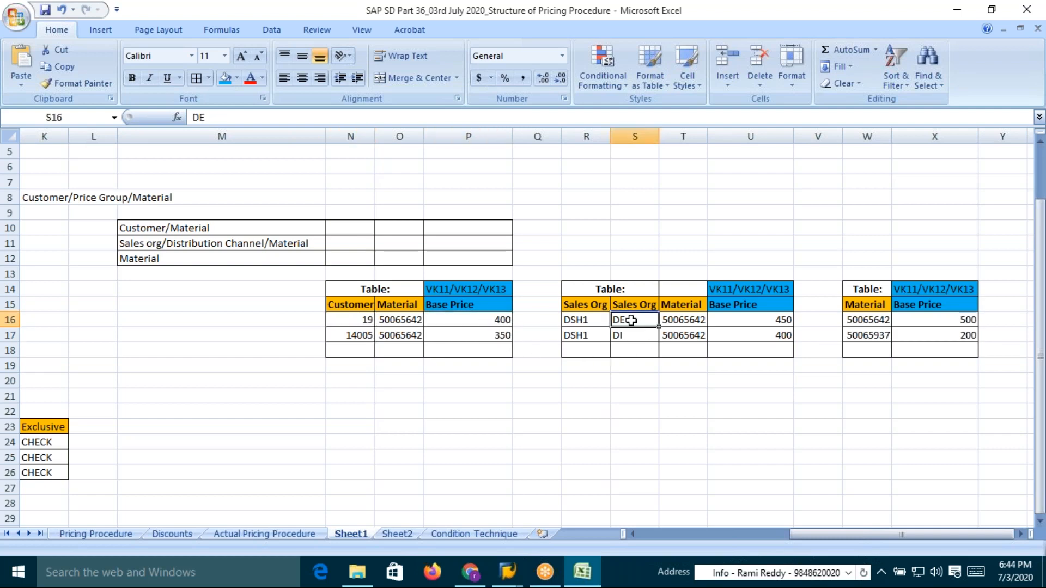
Enter the label "50000 Dealers" in a cell above the sales org/channel table
left_click(695, 167)
type("5")
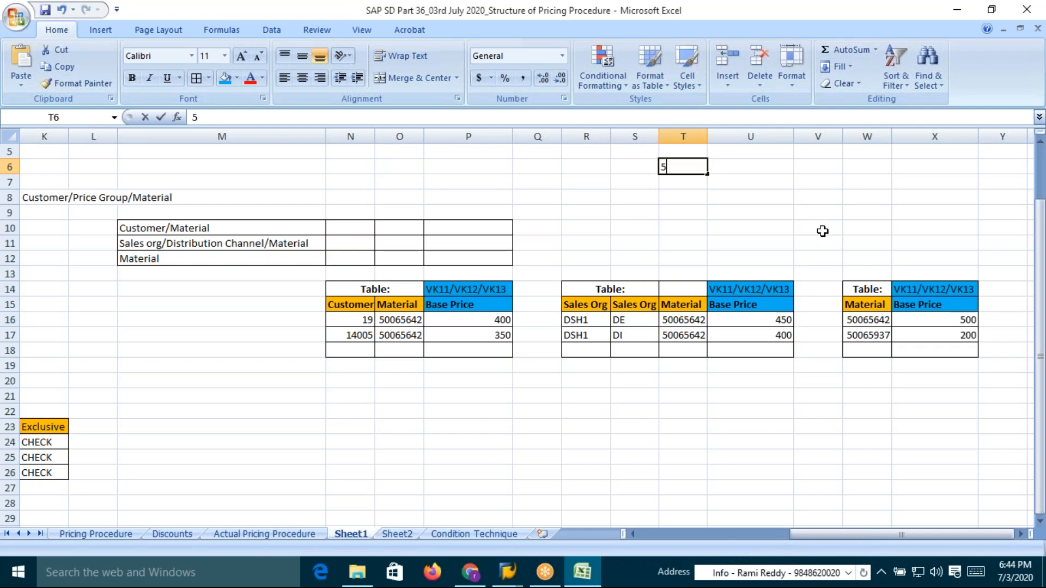
type("000")
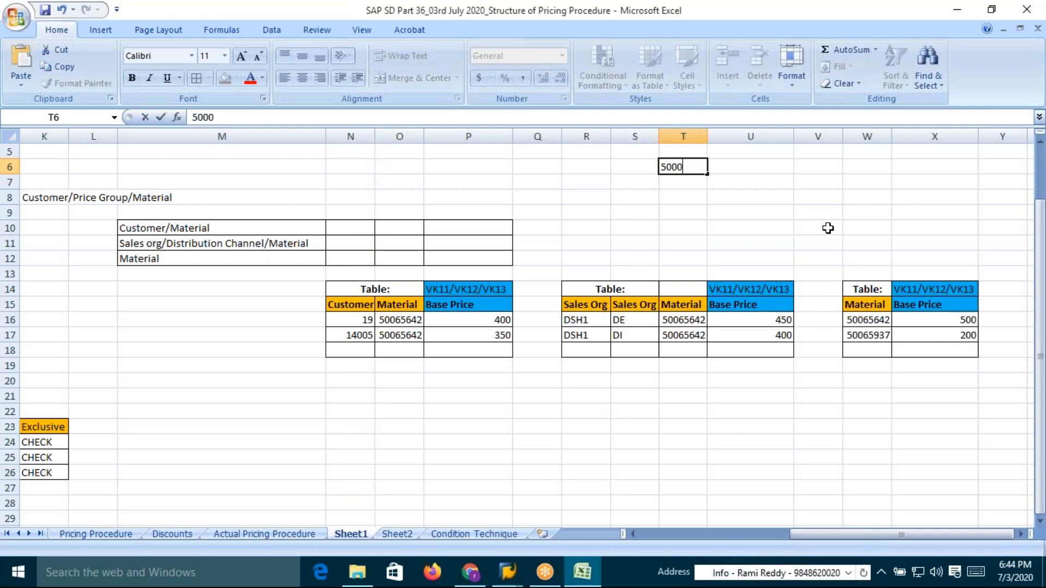
type(" Dealeer")
key("BackSpace")
key("BackSpace")
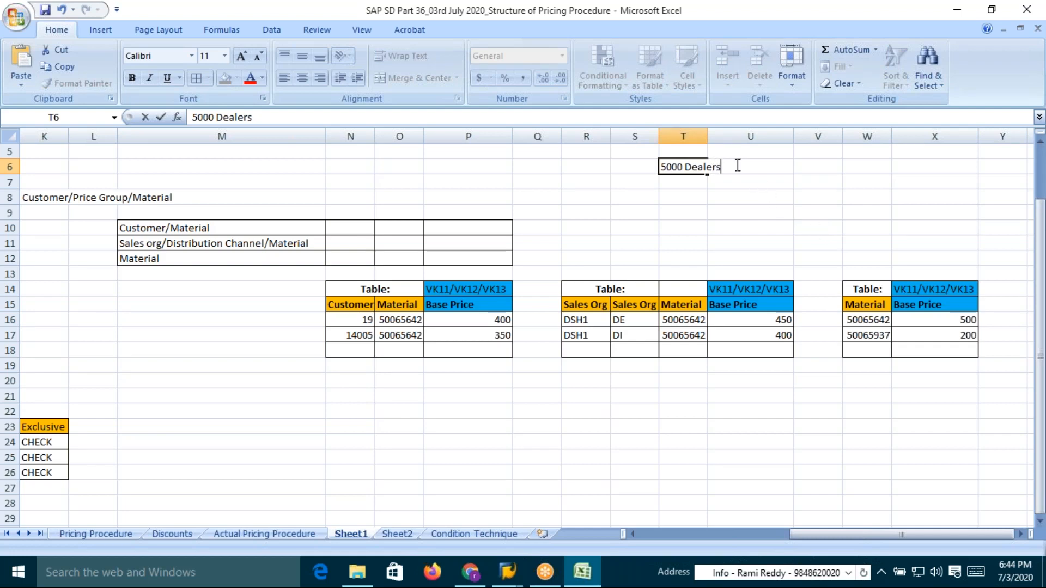
left_click(666, 167)
type("0")
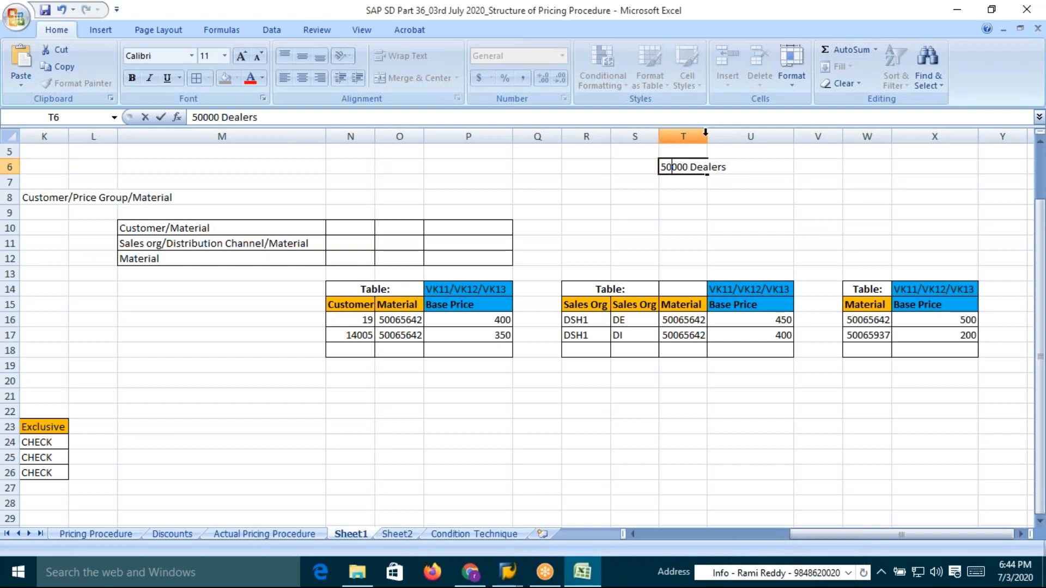
left_click(742, 171)
left_click(696, 191)
left_click(688, 165)
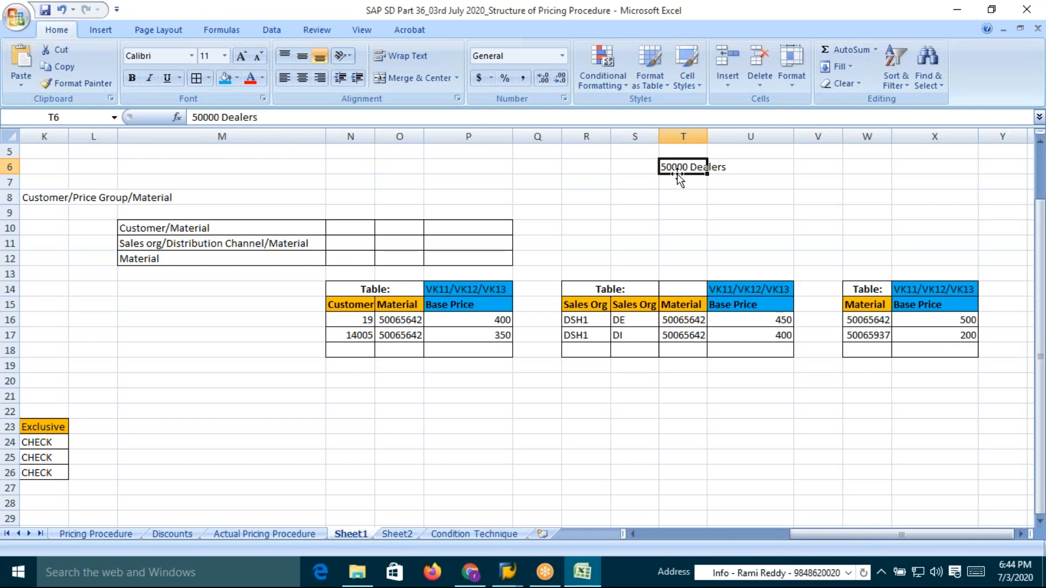
Enter the label "Top 10 Performers" in the cell beside the dealers label
left_click(808, 166)
type("T")
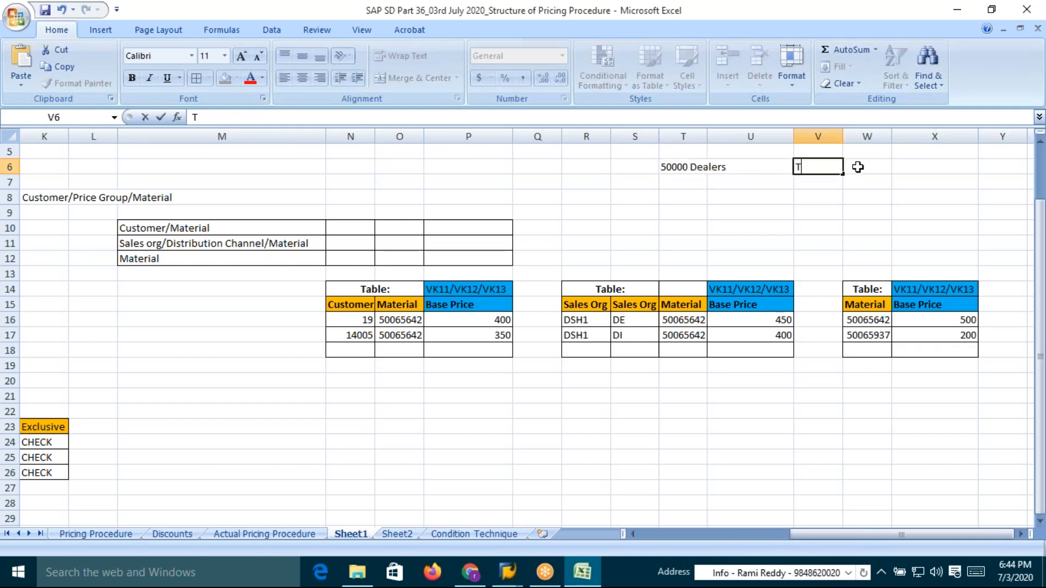
type("op 10 Performers")
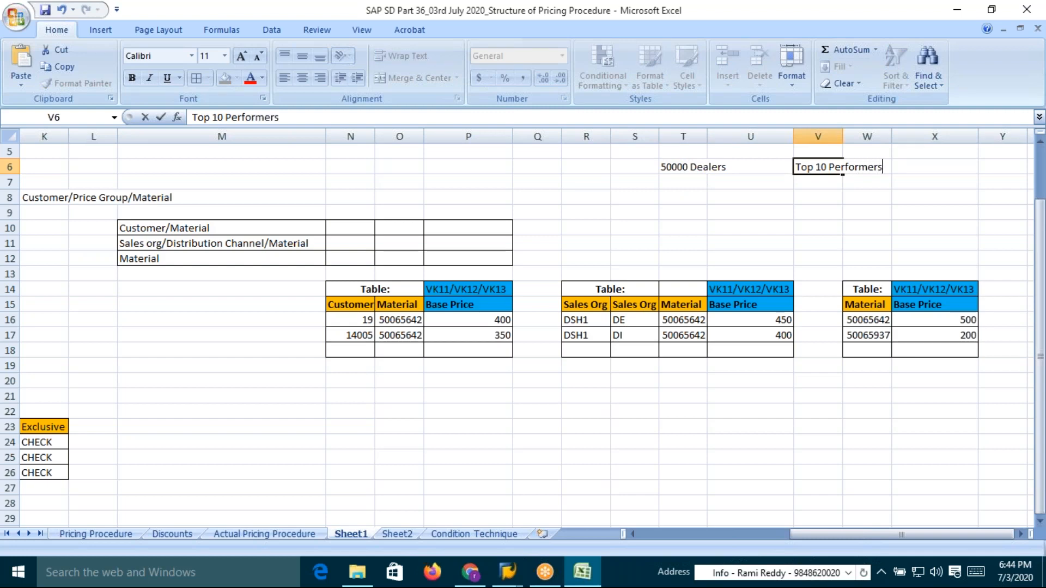
left_click(842, 197)
left_click(822, 167)
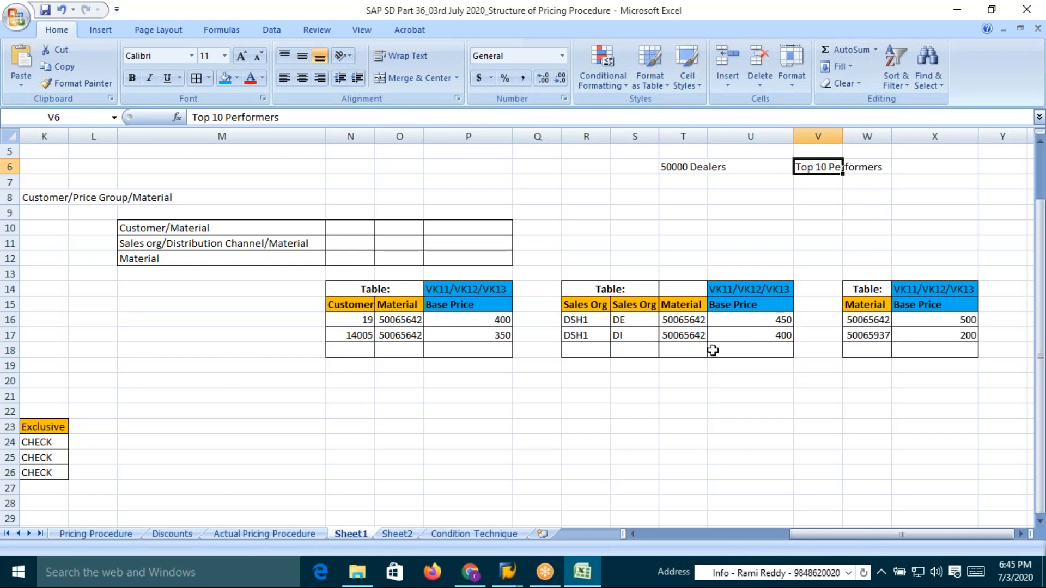
Review the key fields and base prices of the customer and sales org/channel tables
left_click(623, 321)
left_click(682, 167)
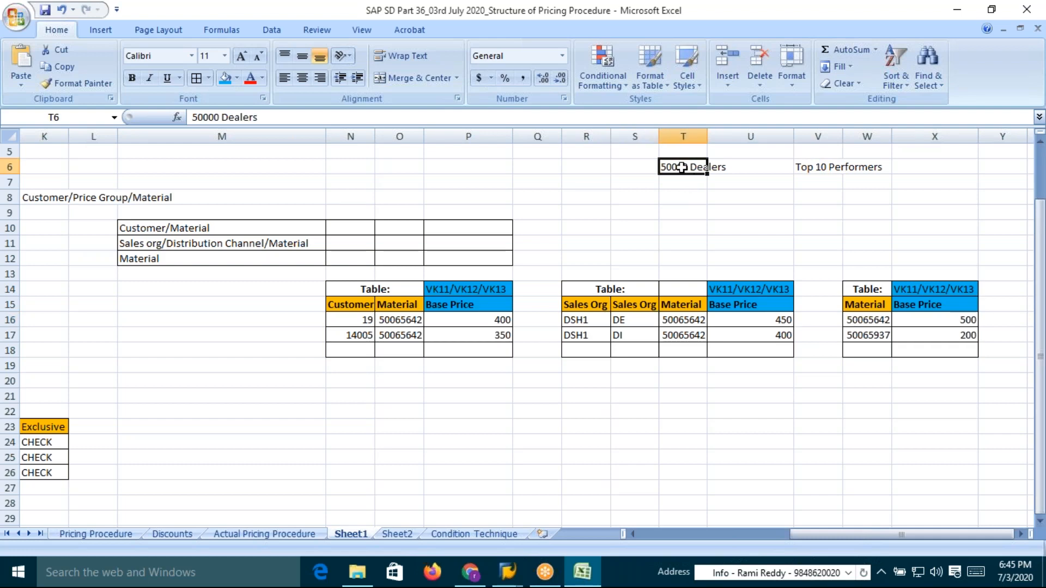
left_click(824, 169)
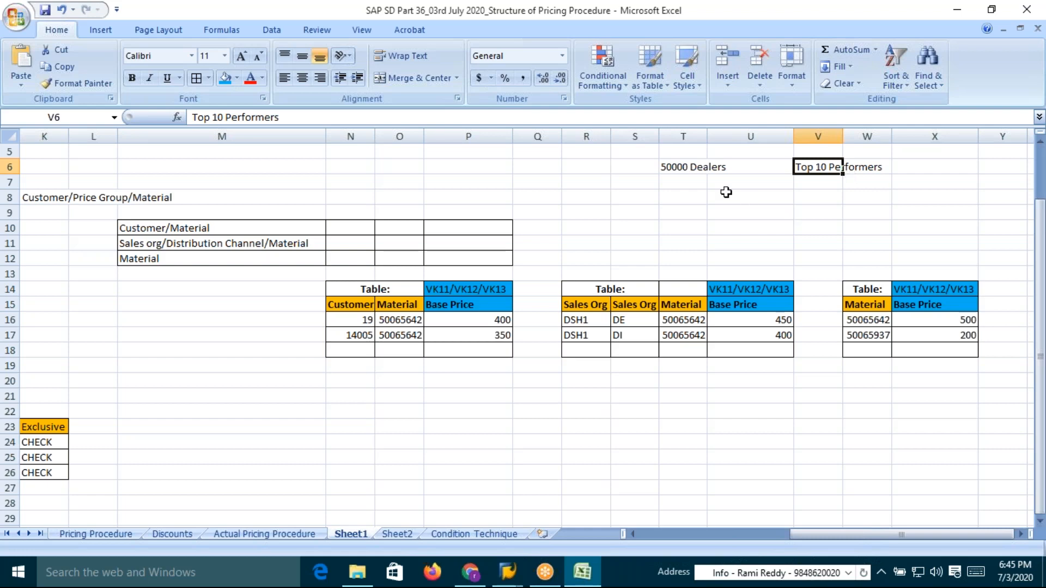
left_click(665, 167)
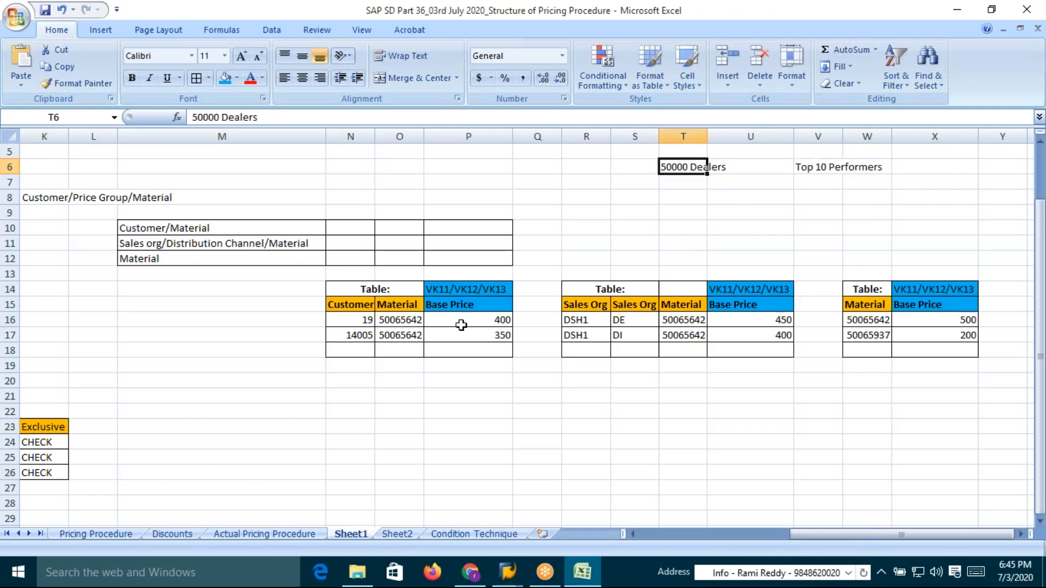
left_click_drag(353, 323, 477, 318)
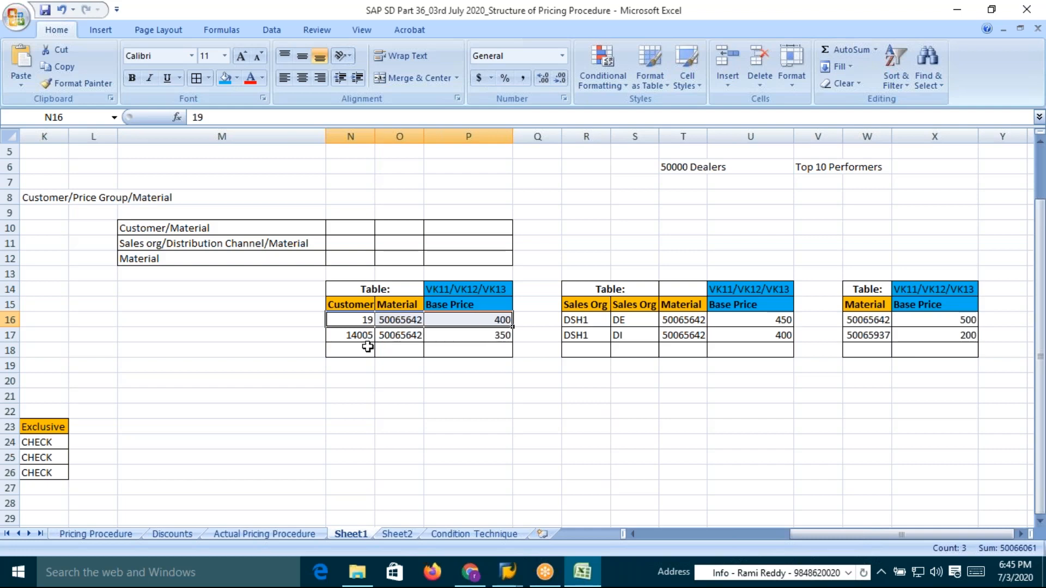
left_click(351, 334)
left_click(398, 338)
left_click_drag(361, 323, 359, 335)
left_click(407, 325)
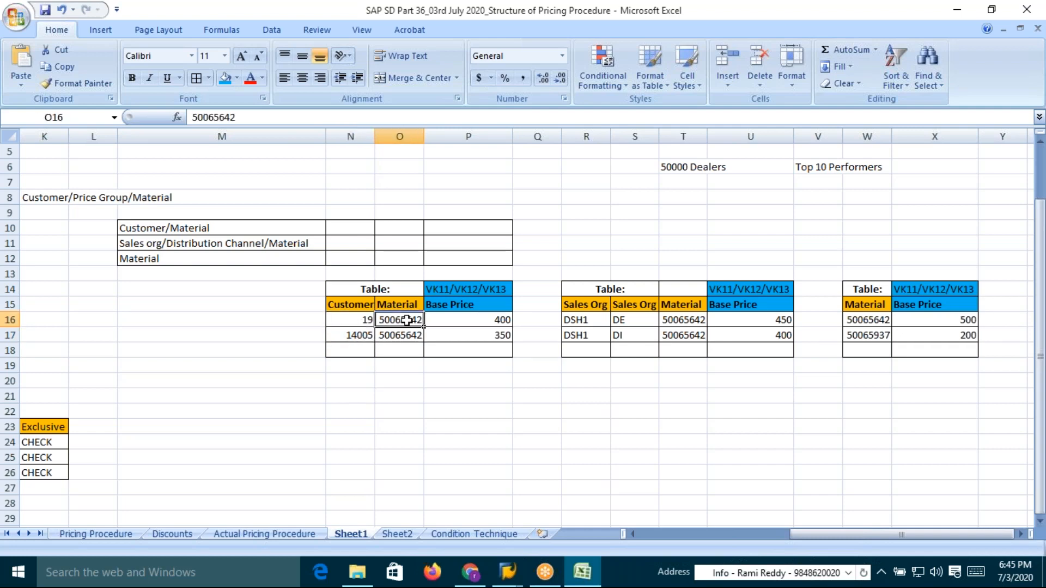
left_click(364, 323)
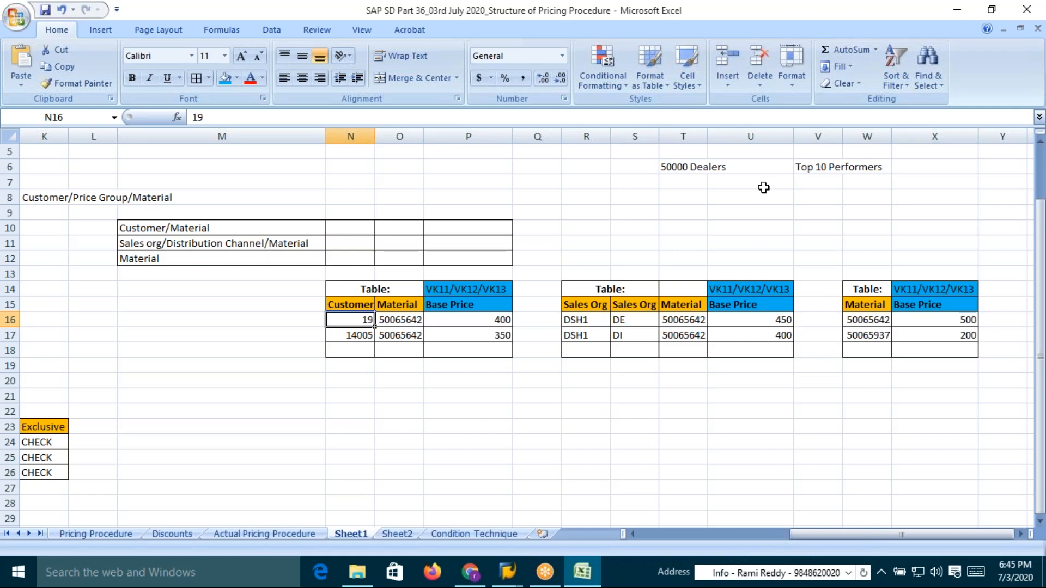
left_click(676, 168)
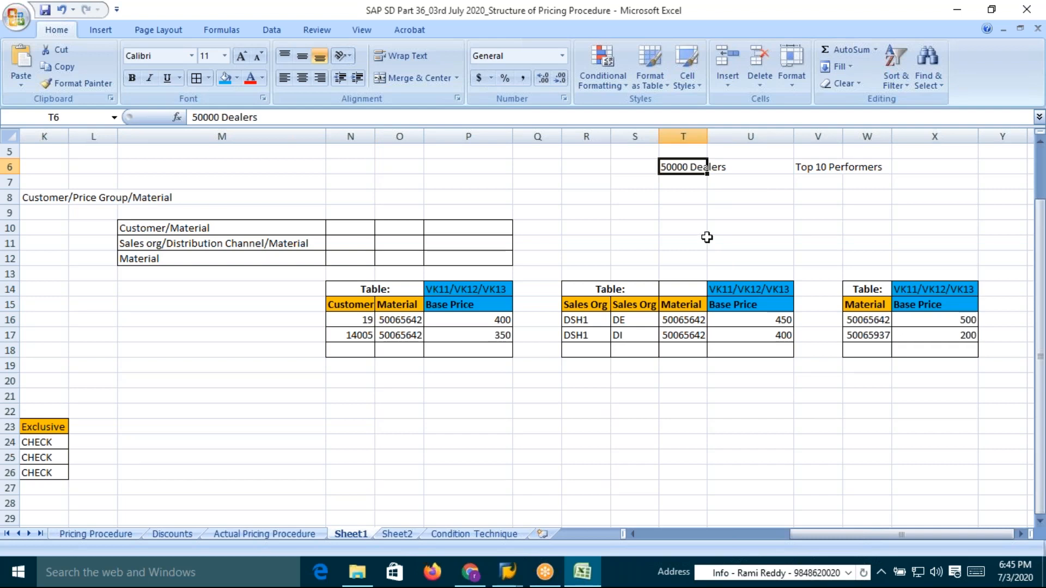
left_click(818, 165)
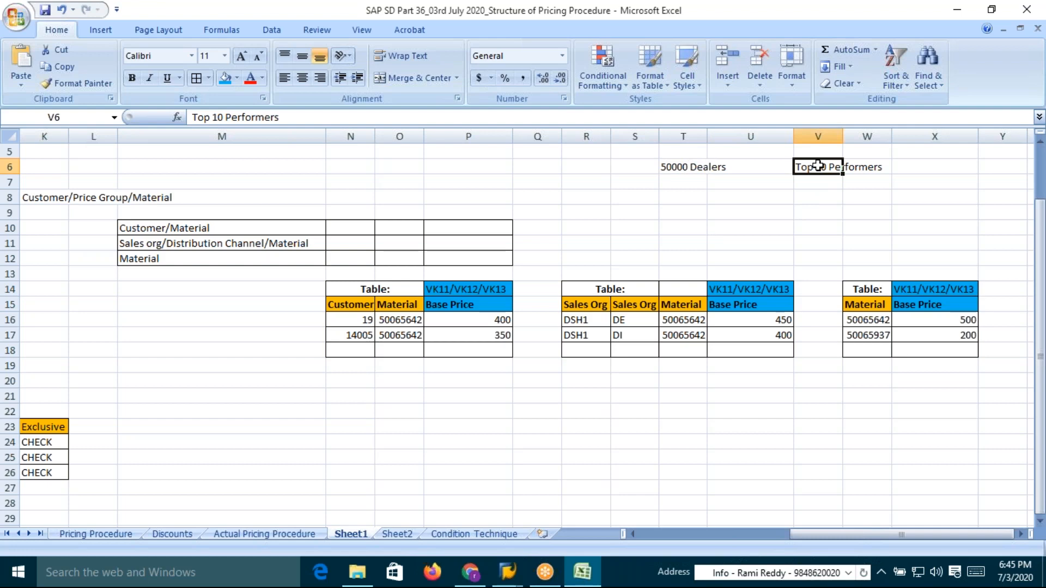
left_click(774, 320)
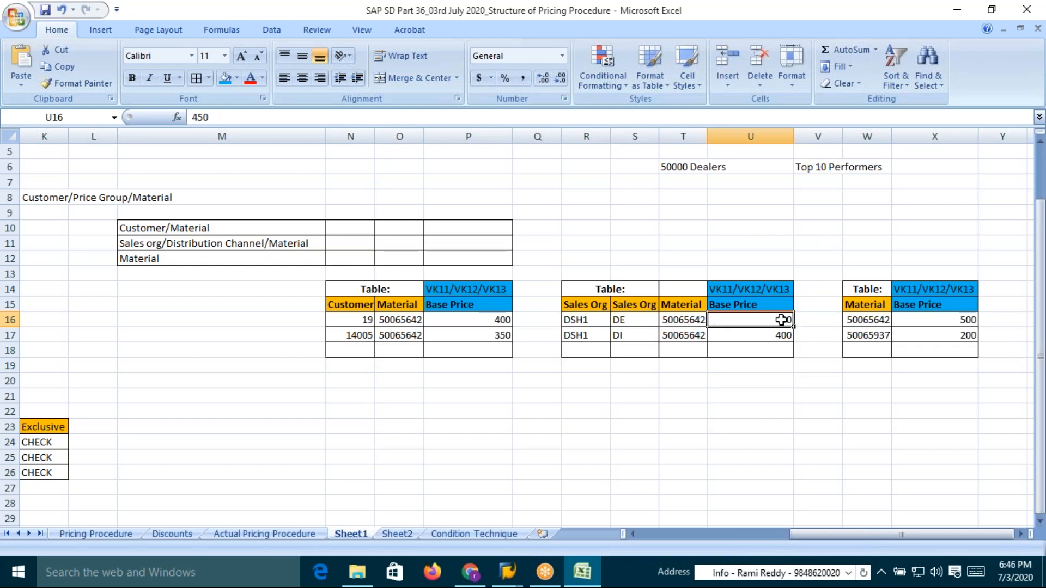
left_click(626, 320)
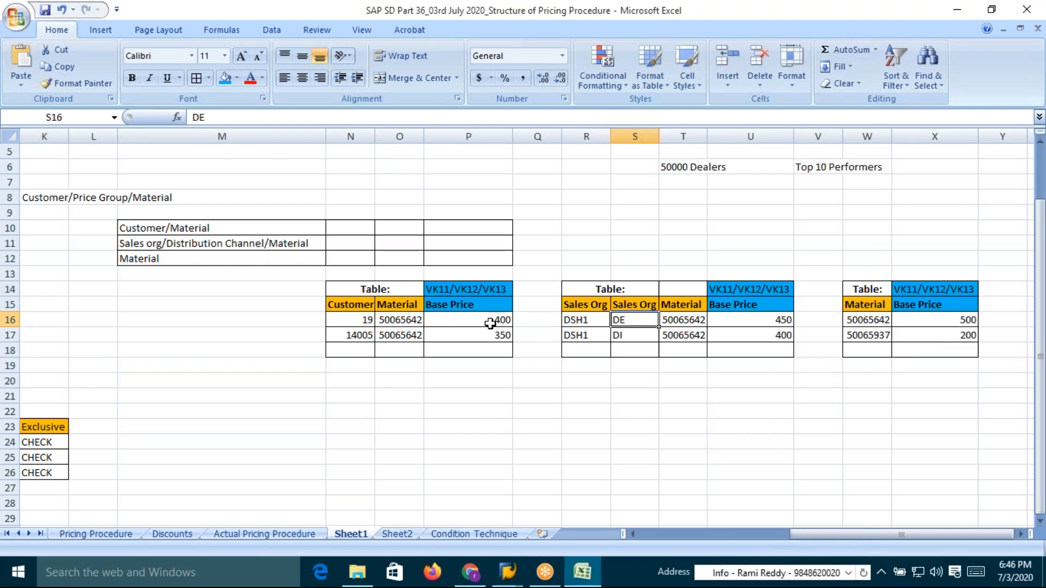
left_click(693, 324)
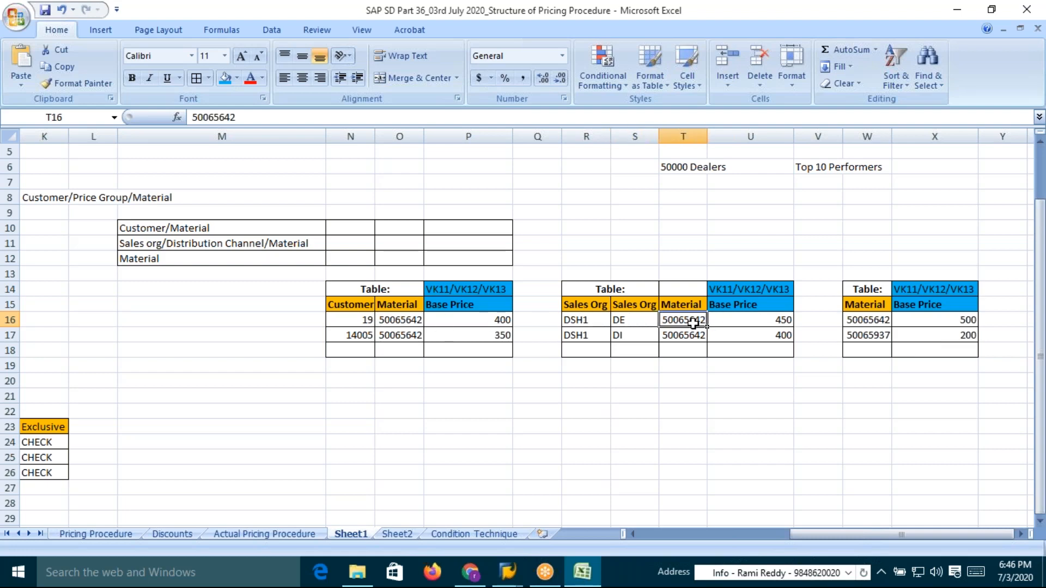
left_click(785, 322)
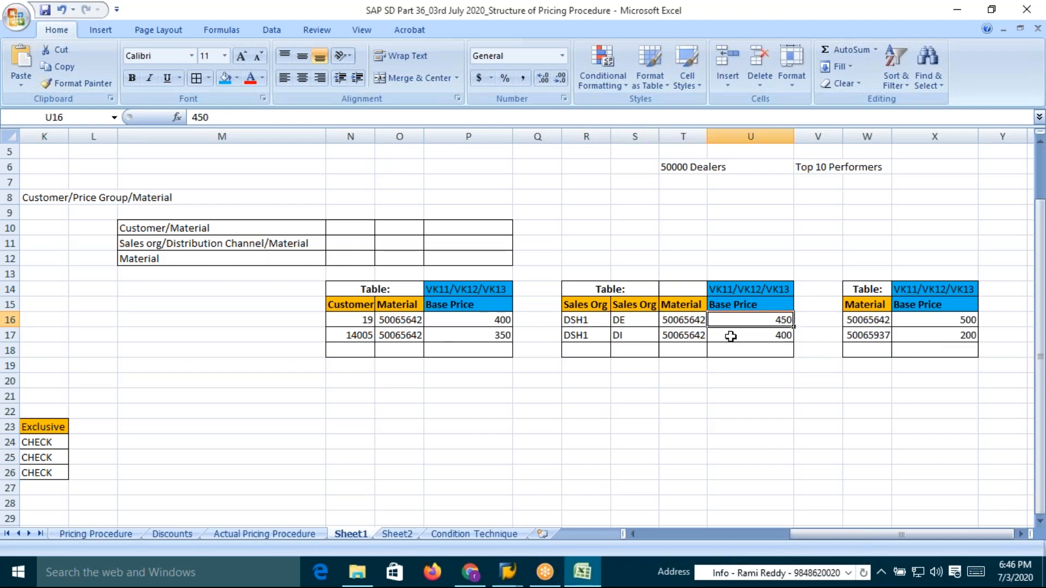
left_click(630, 321)
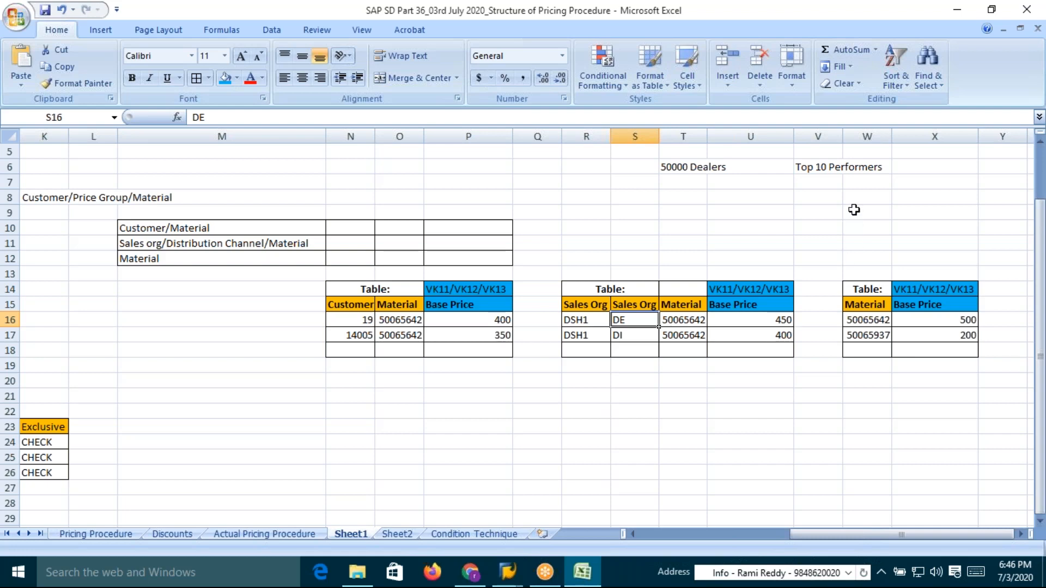
left_click(827, 169)
left_click_drag(364, 320, 361, 336)
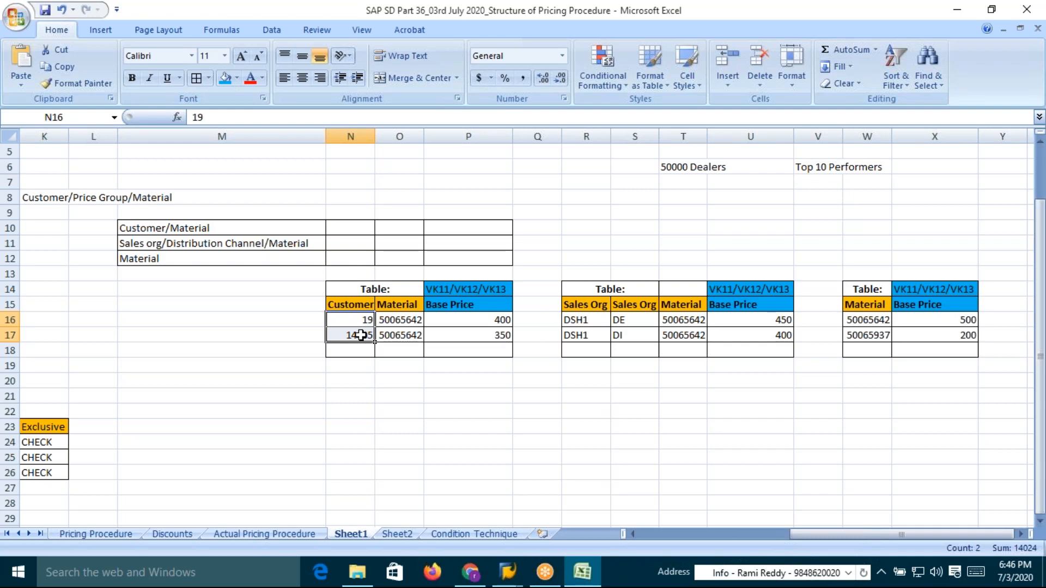
left_click_drag(351, 290, 384, 335)
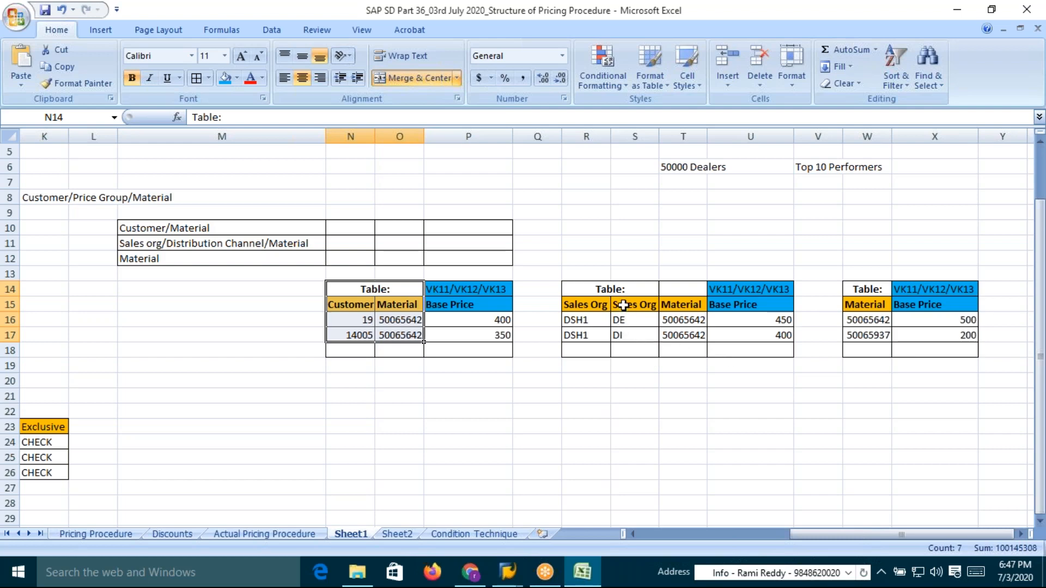
Rename the second key column header of the sales org/channel table to Price List
left_click(627, 306)
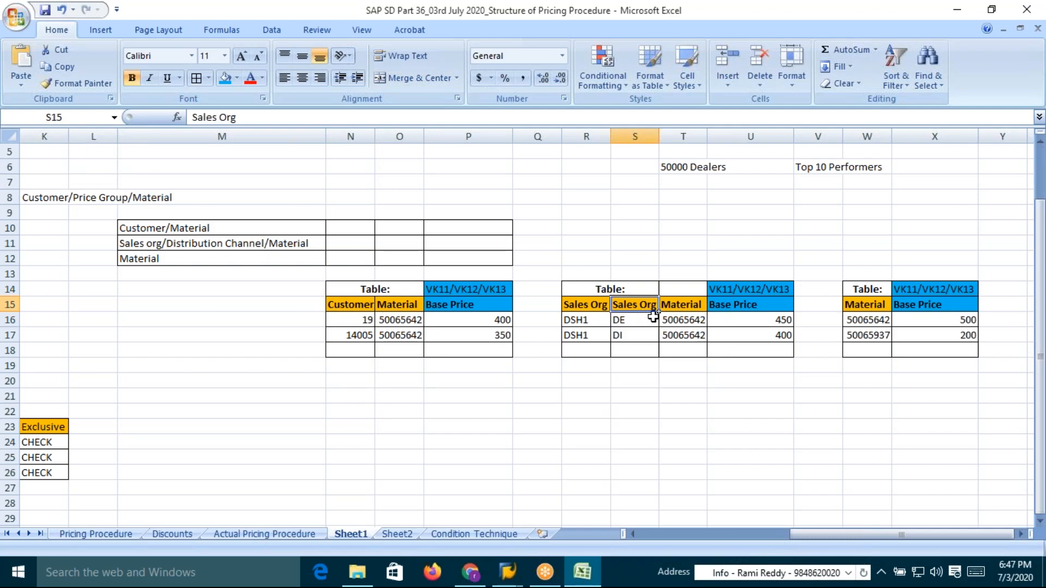
type("Price")
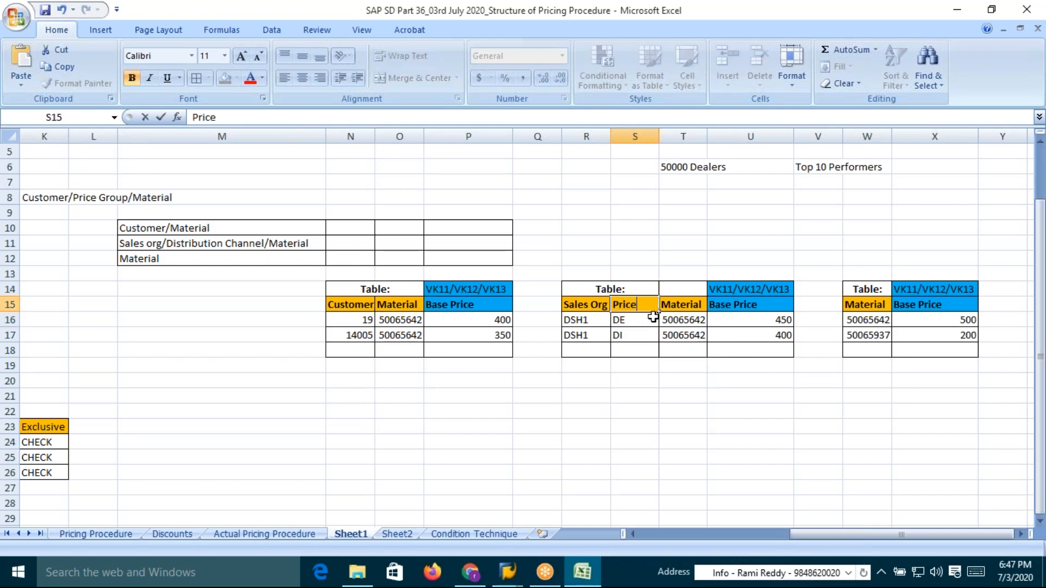
type(" List")
left_click(647, 321)
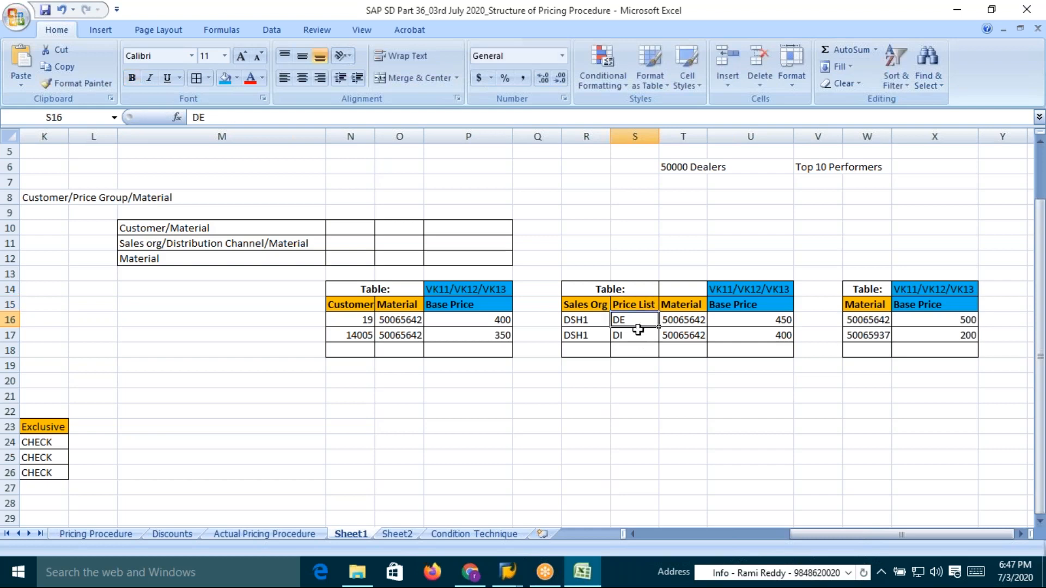
left_click(632, 337)
left_click(632, 325)
left_click(633, 336)
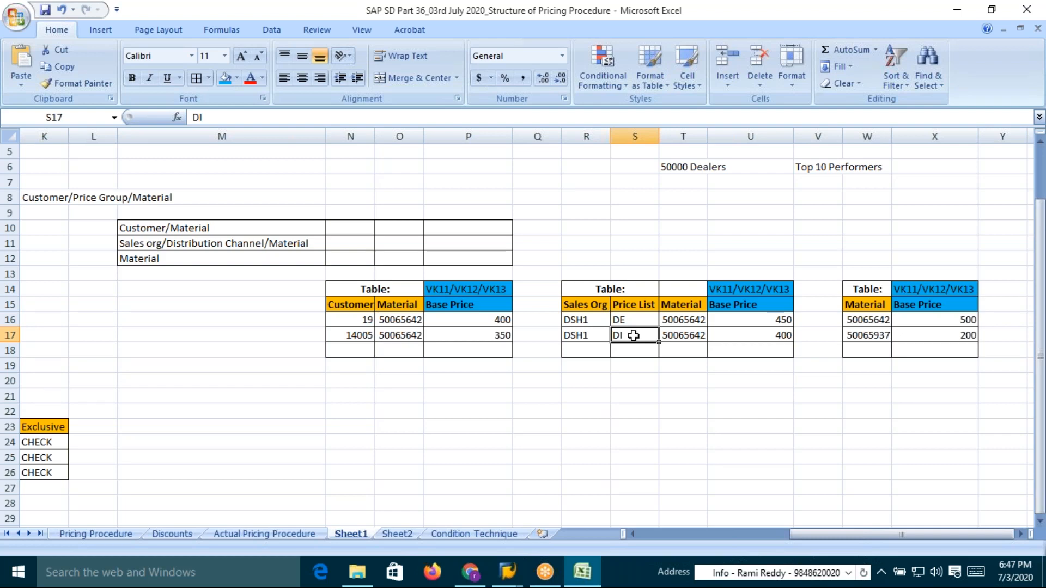
Append the price list codes to the entries, making them DE (01) and DI (02)
left_click(632, 305)
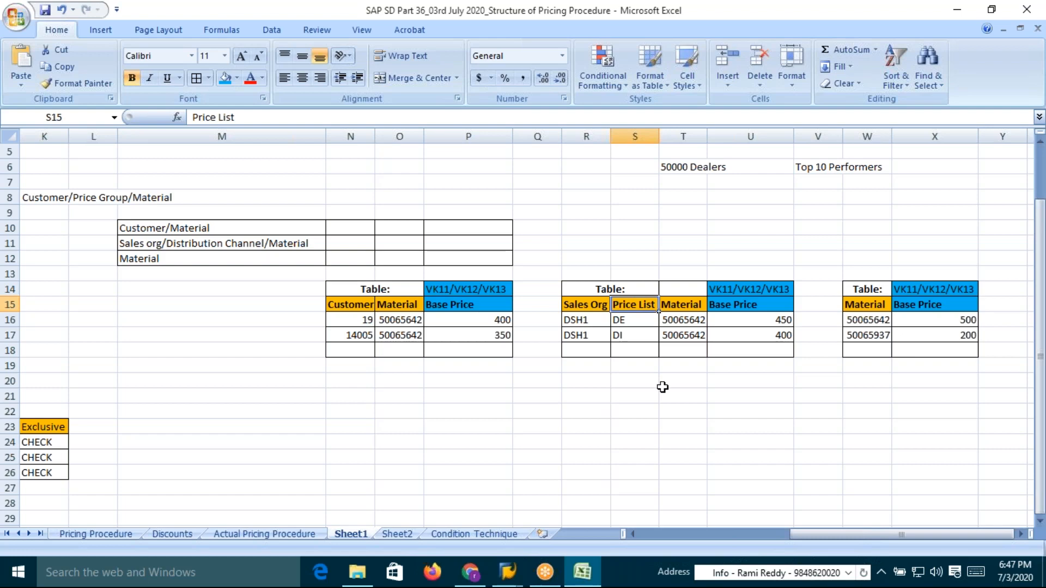
double_click(632, 321)
type("(")
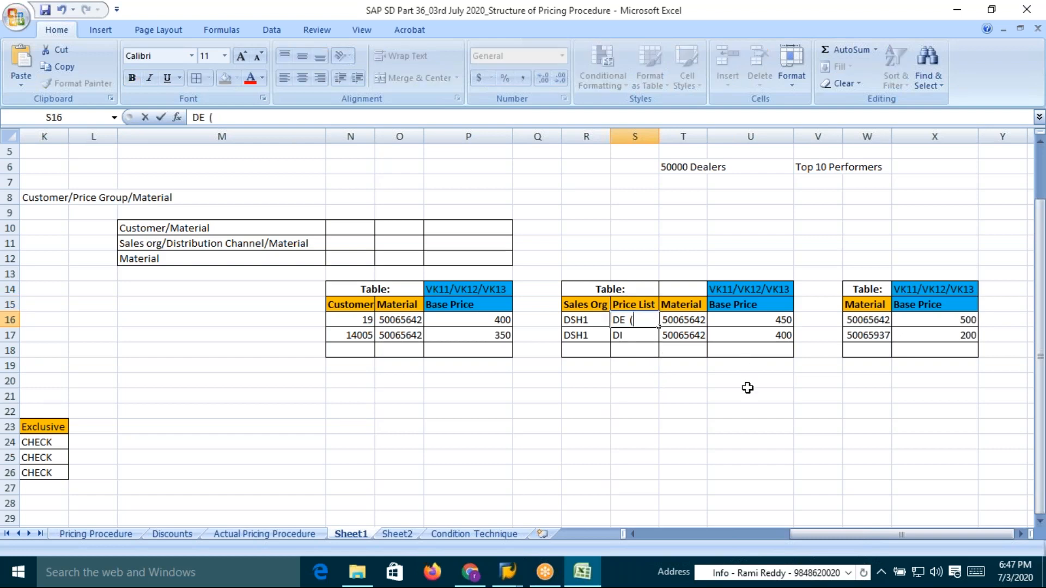
type("01)")
double_click(643, 337)
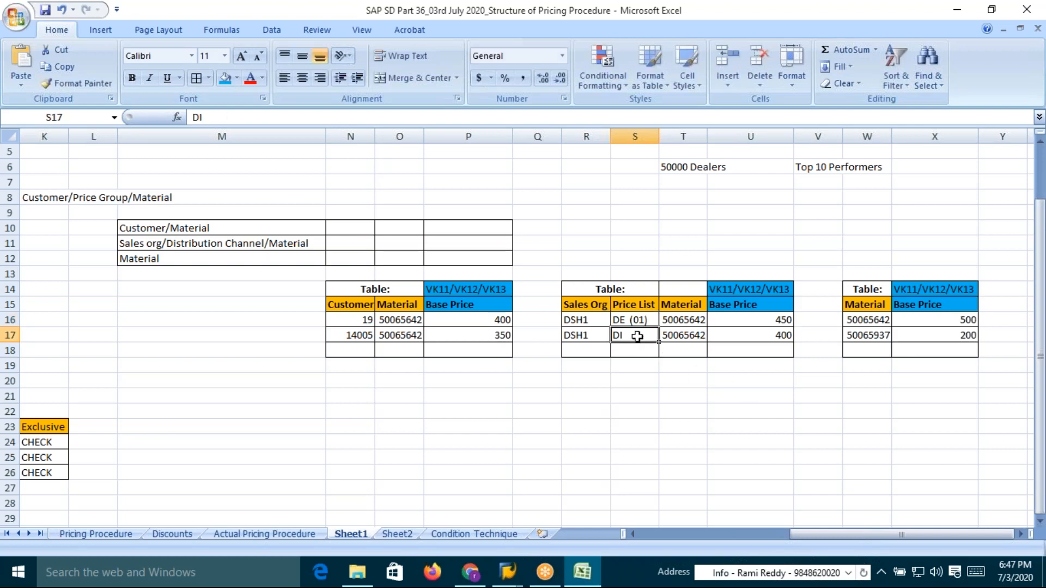
type("01)")
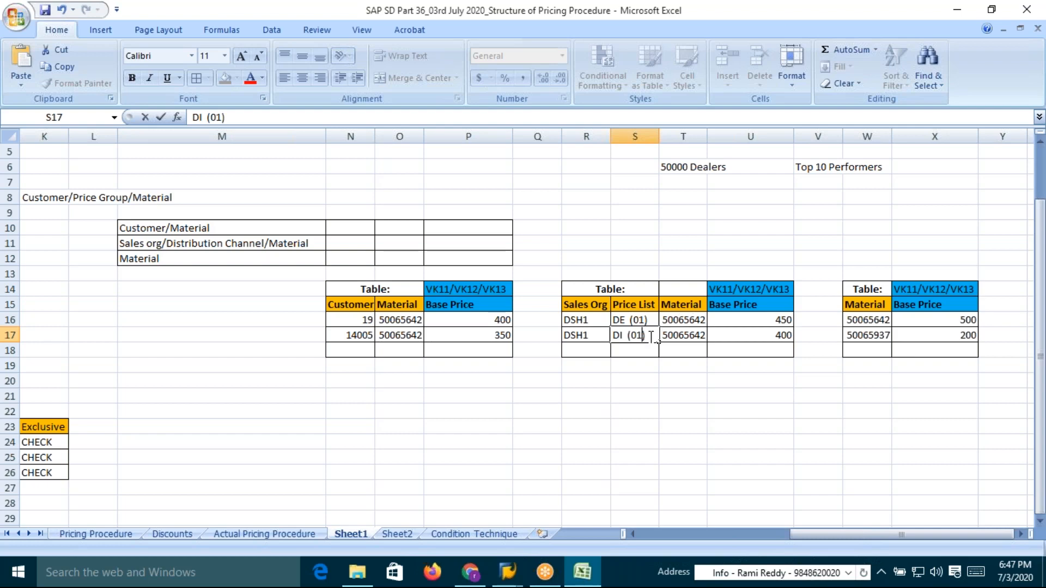
key("BackSpace")
type("2")
key("Return")
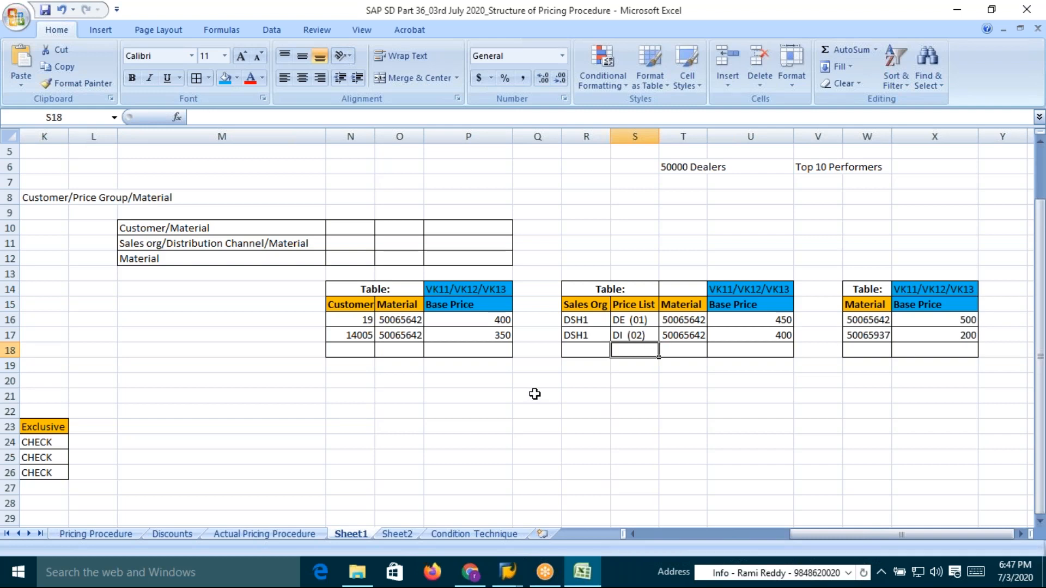
Select customer 19's entries in the worksheet, switch to SAP and open customer 19 for sales area DSH1/DE/CA in change mode
left_click(371, 321)
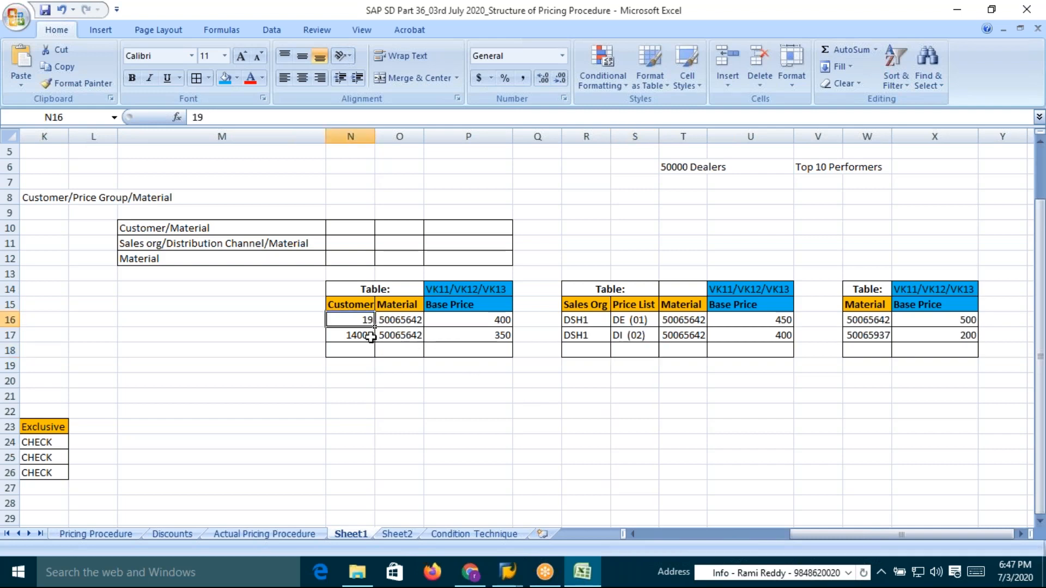
left_click(362, 338)
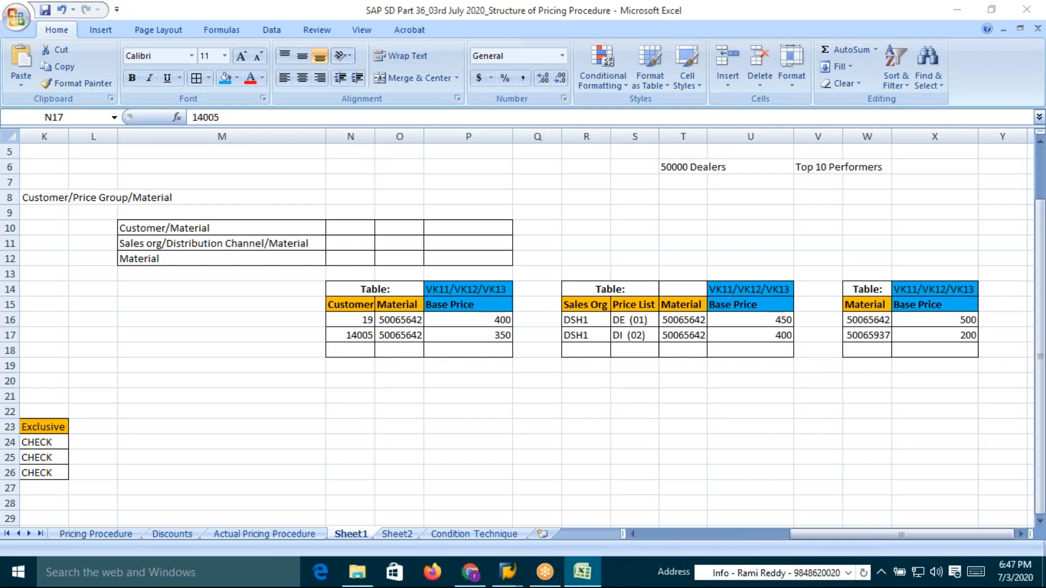
key("alt+Tab")
key("alt+Tab")
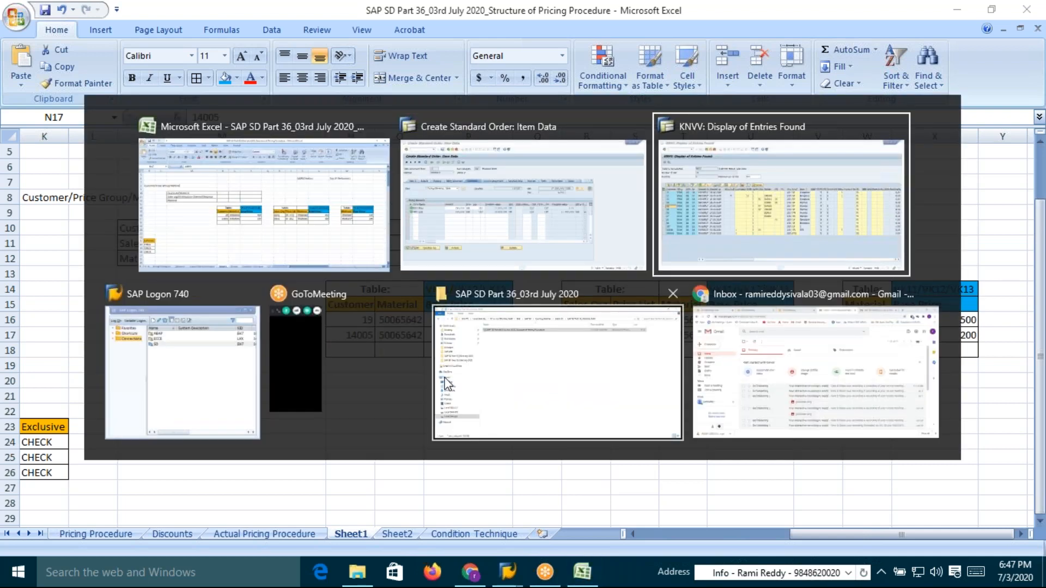
left_click(105, 40)
type("/n")
type("xd03")
key("Return")
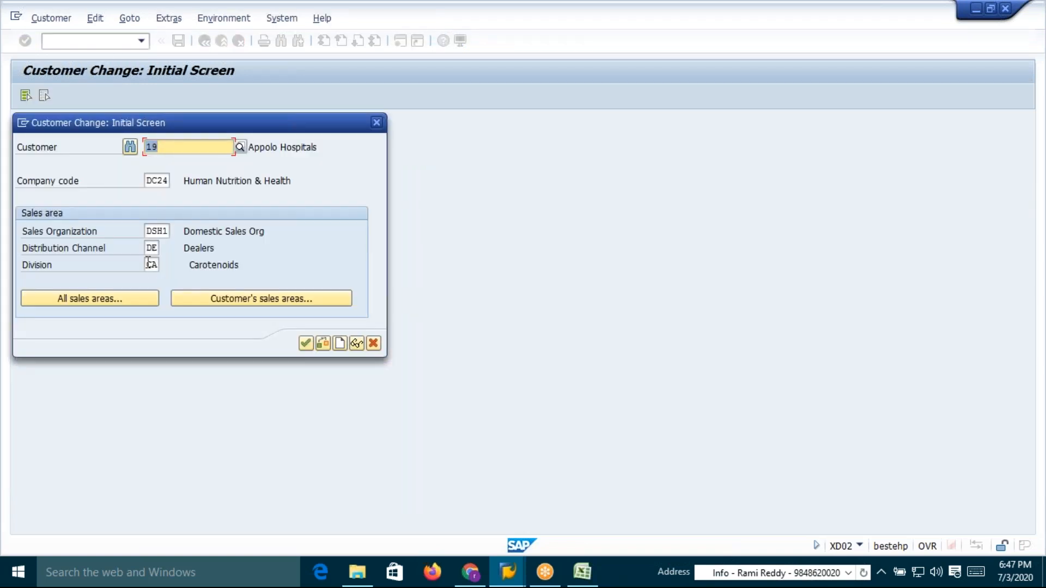
left_click(305, 343)
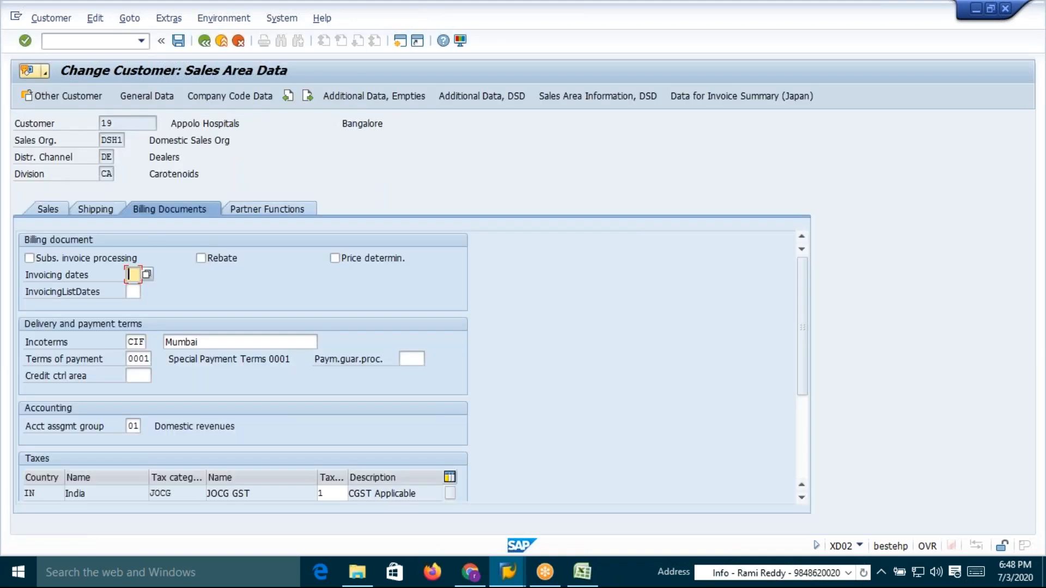
Set the customer's price list on the Sales tab to 01 Wholesale
left_click(52, 208)
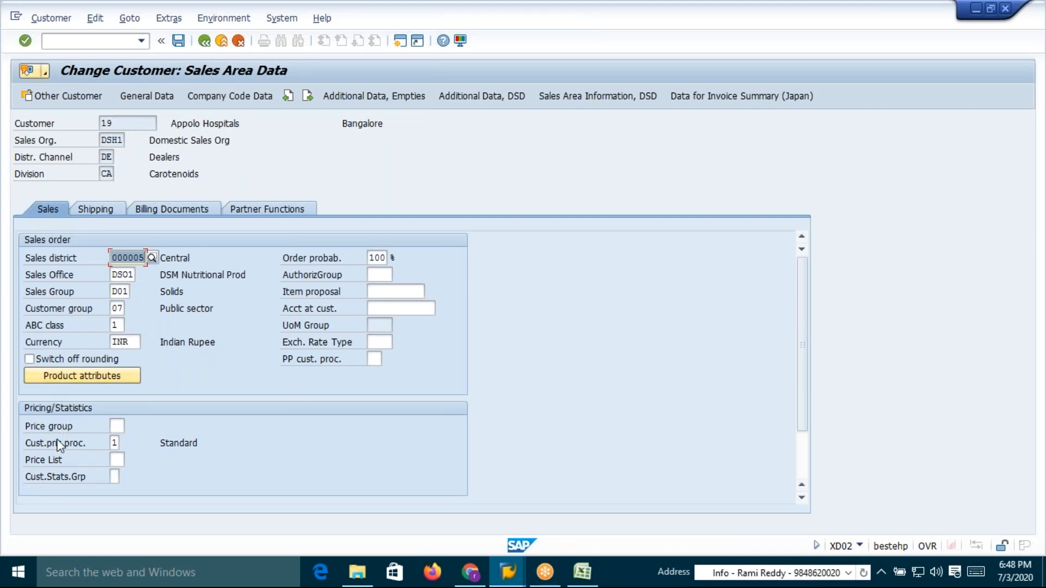
left_click(116, 461)
left_click(130, 459)
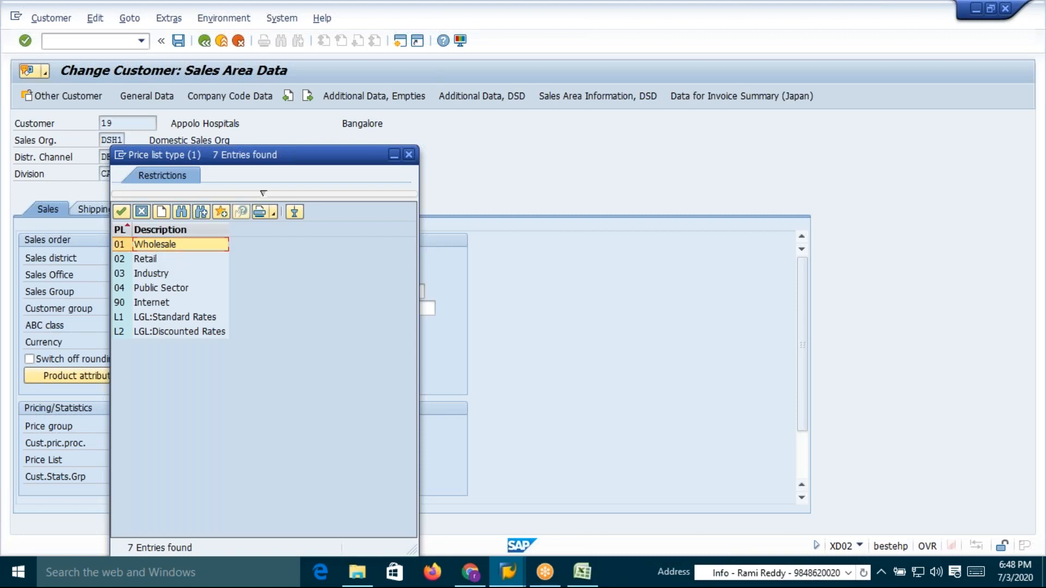
double_click(157, 246)
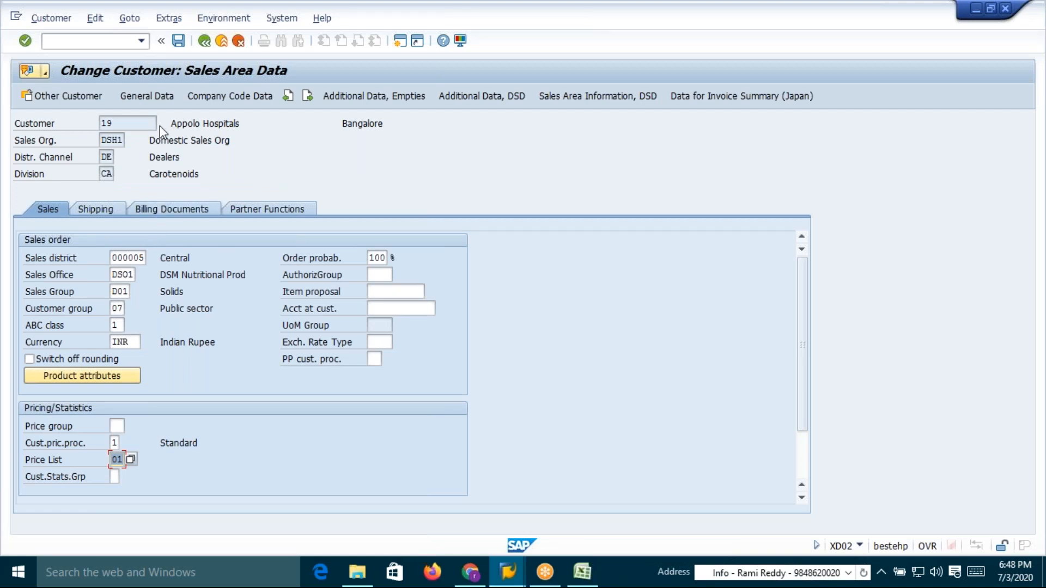
Highlight the distribution channel description Dealers and the price list field to relate them
left_click(102, 157)
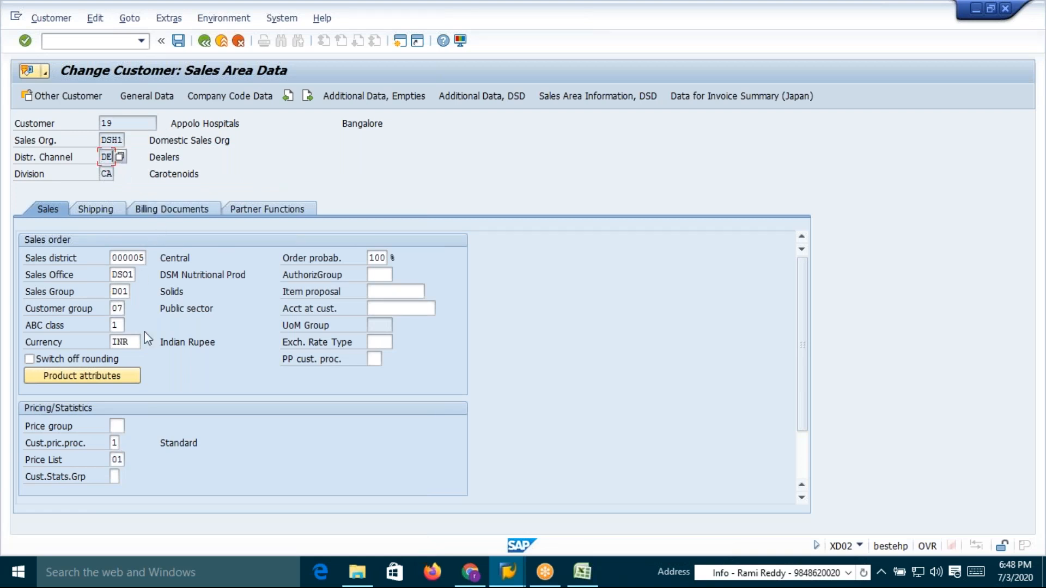
double_click(117, 459)
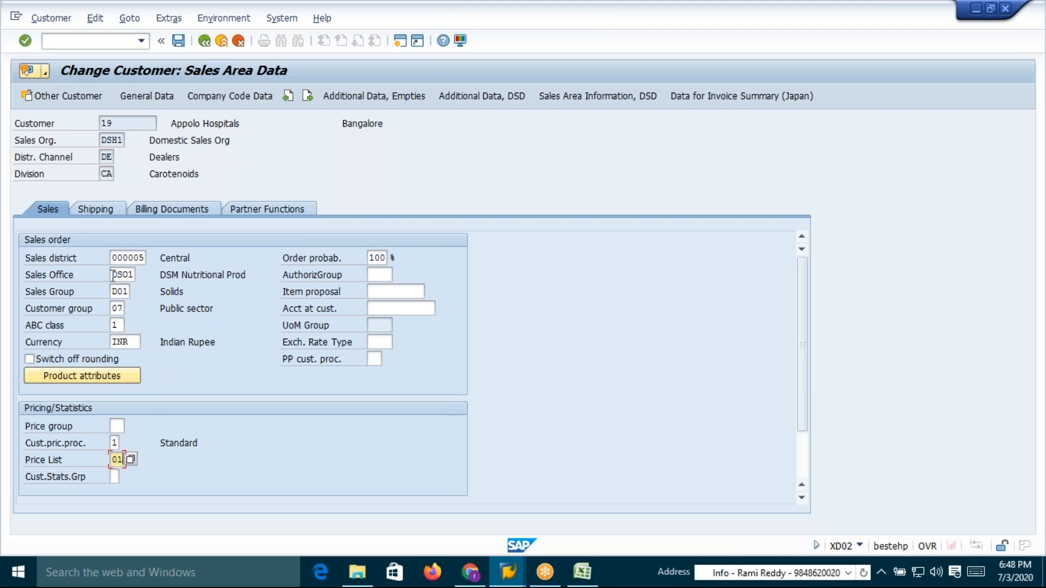
left_click_drag(149, 158, 201, 158)
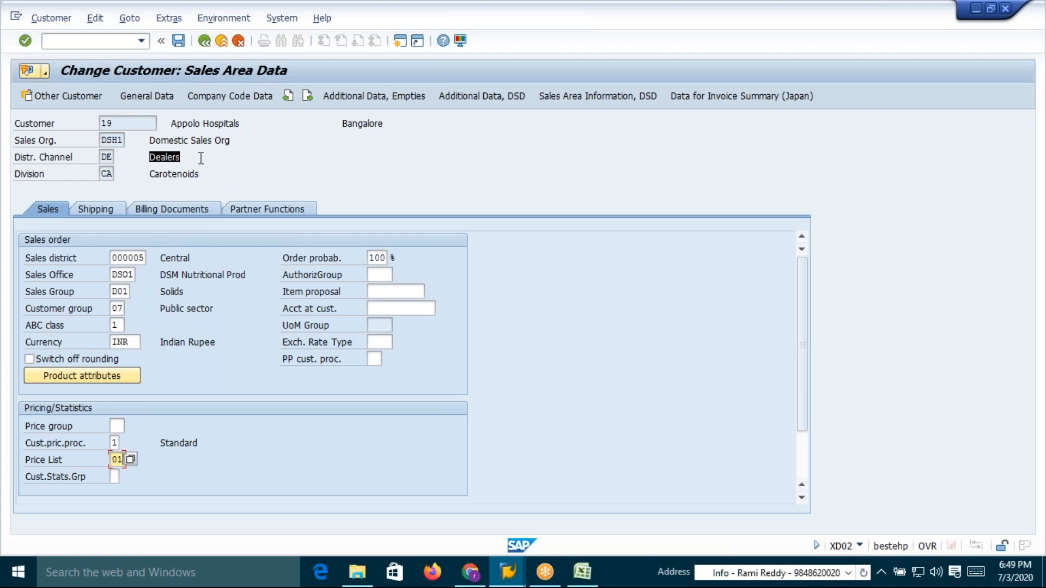
Relate the Dealers channel to price list 01 and save customer 19's sales area data
left_click(201, 158)
key("alt+Tab")
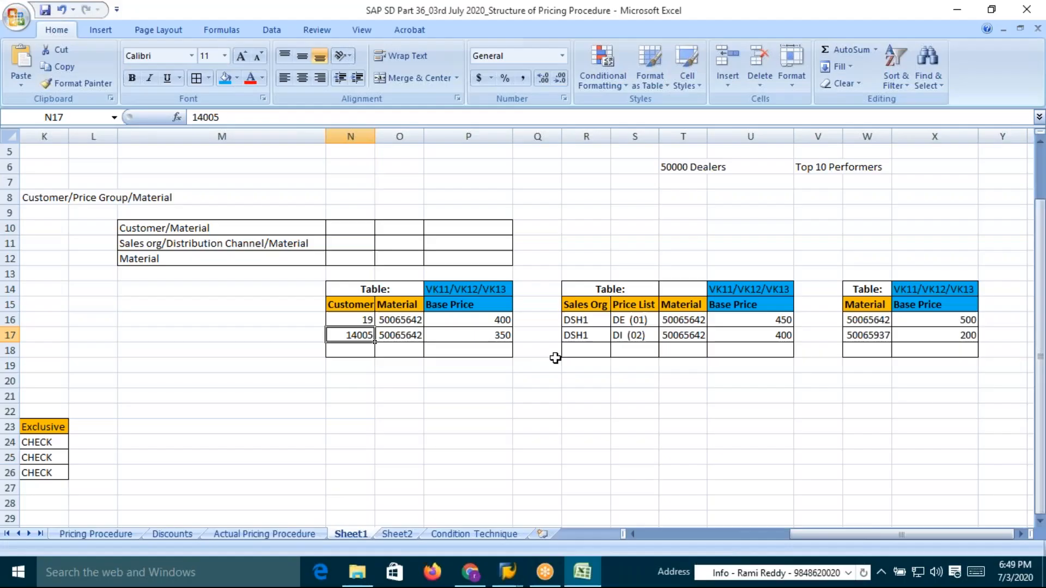
key("alt+Tab")
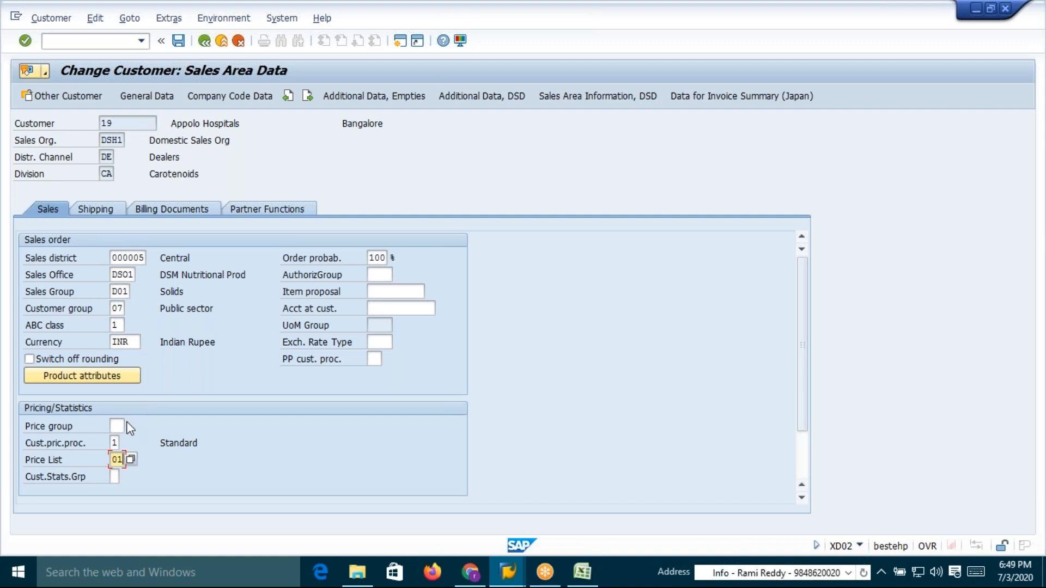
left_click_drag(112, 460, 129, 465)
double_click(107, 157)
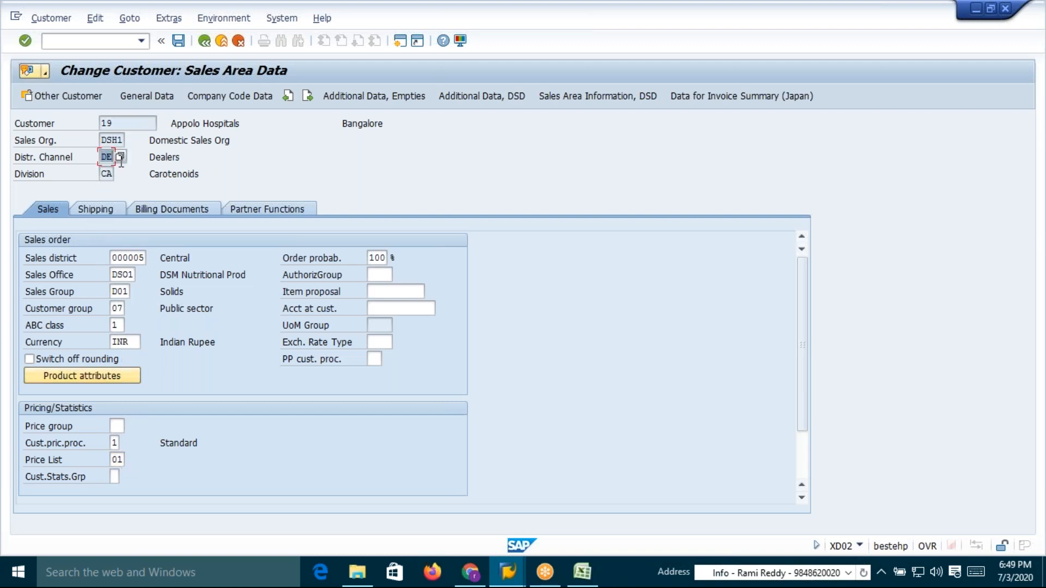
left_click(112, 157)
double_click(114, 460)
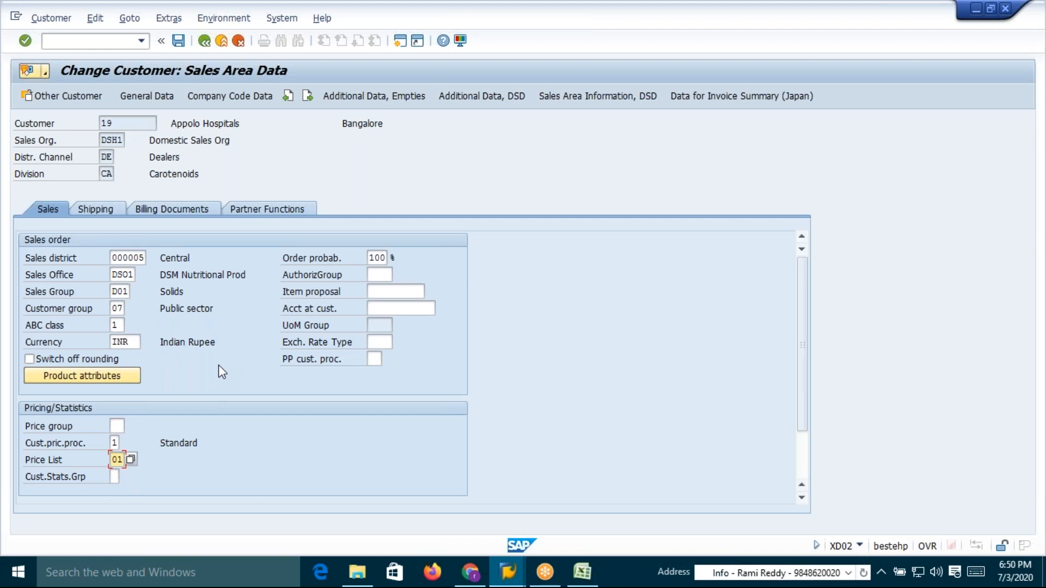
left_click(178, 40)
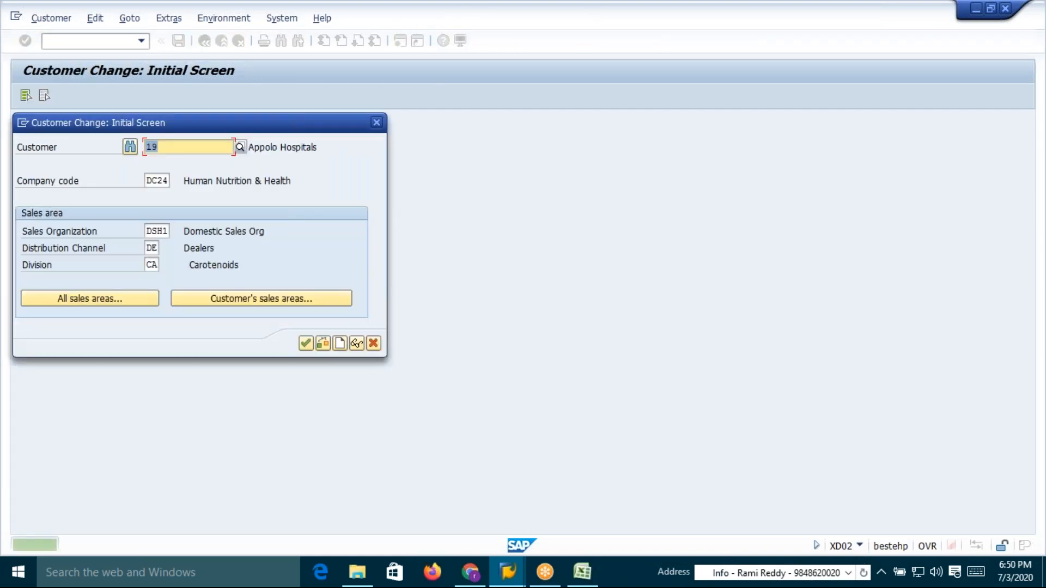
Switch the initial screen's distribution channel to DI
left_click(152, 248)
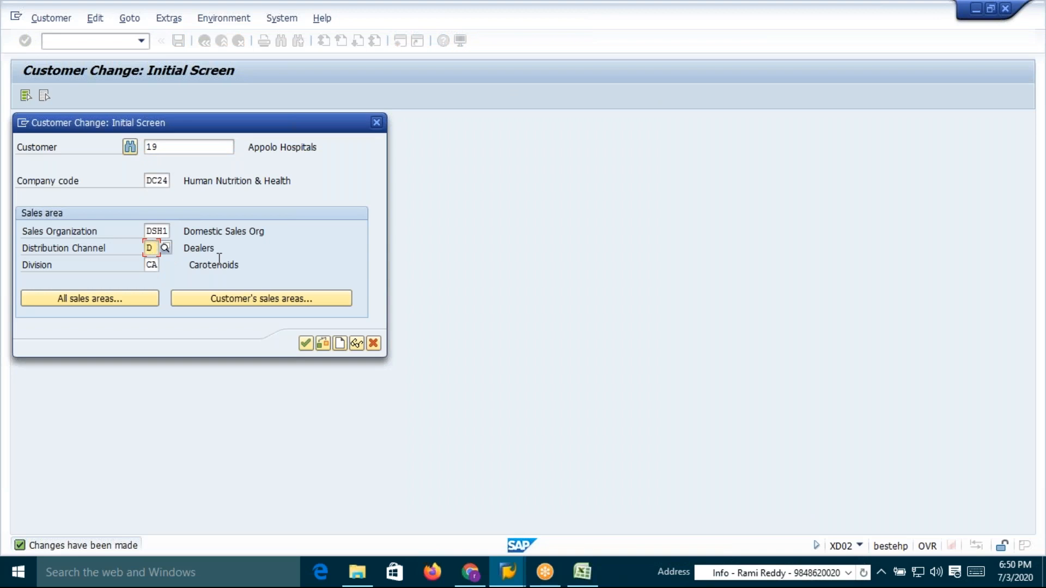
type("i")
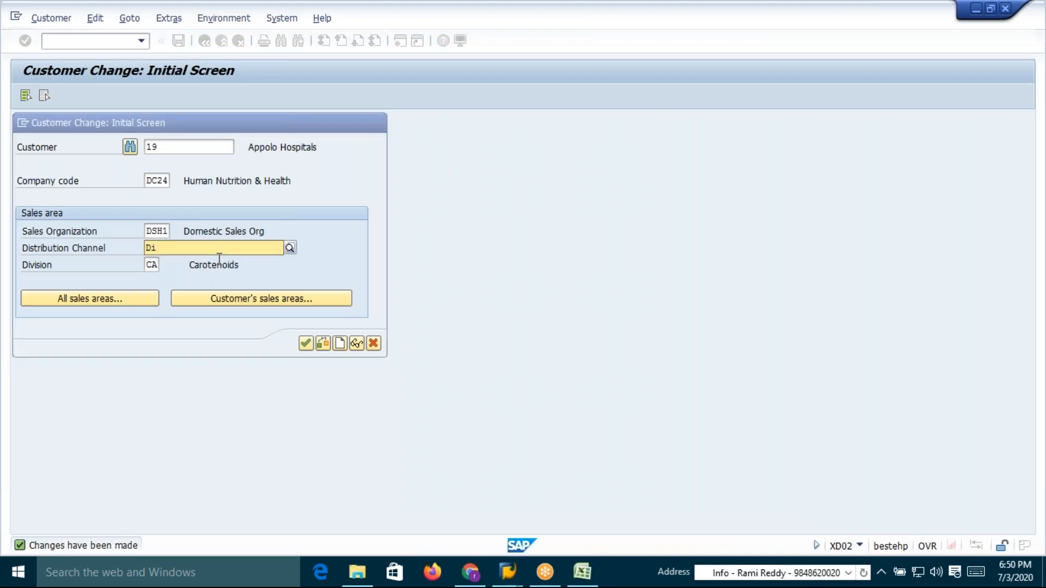
left_click(204, 276)
left_click(174, 148)
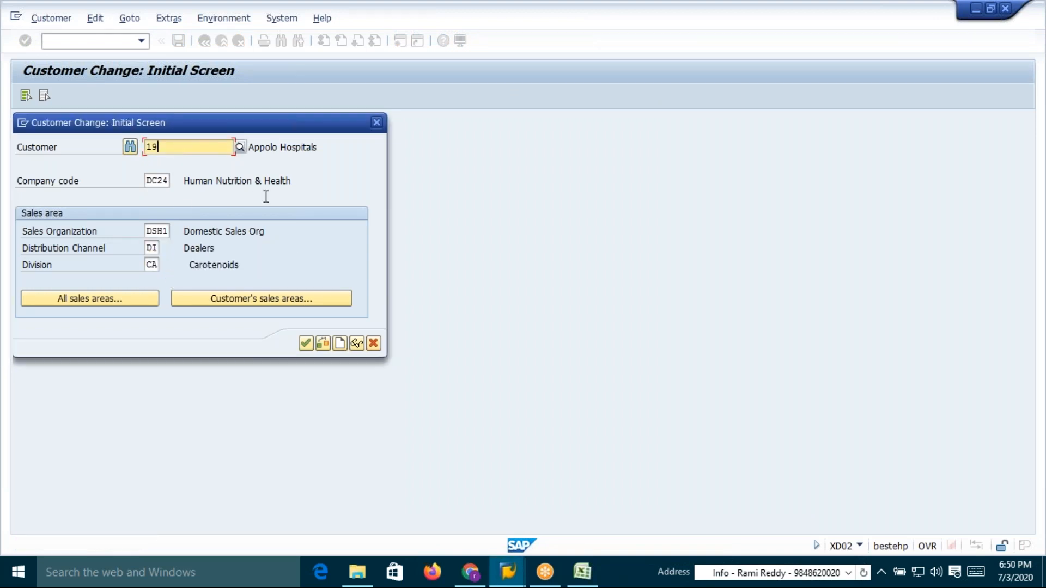
Copy customer number 14005 from the worksheet and open that customer for sales area DSH1/DI/CA in change mode
key("alt+Tab")
key("alt+Tab")
key("alt+shift+Tab")
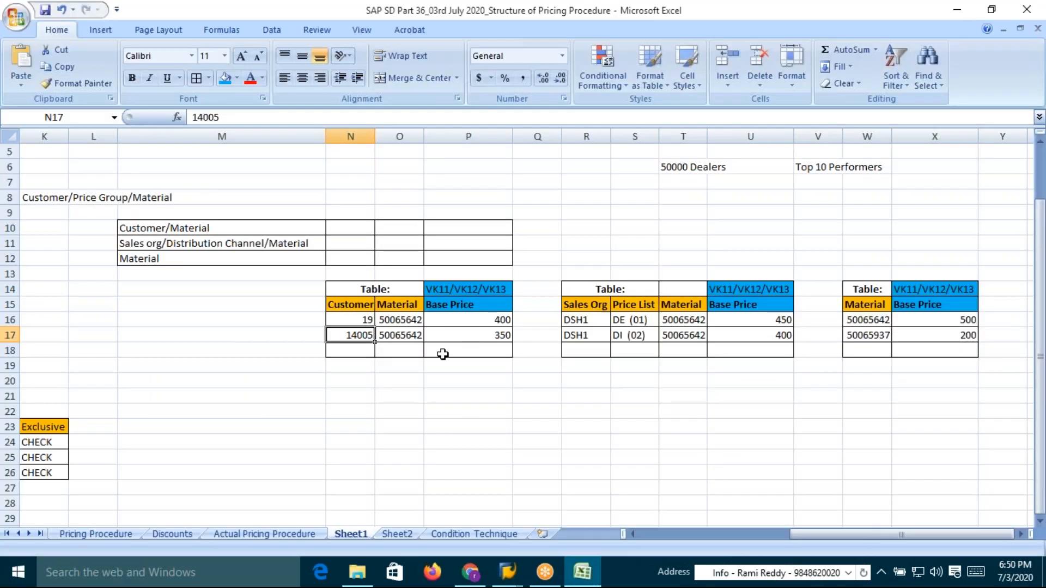
key("ctrl+c")
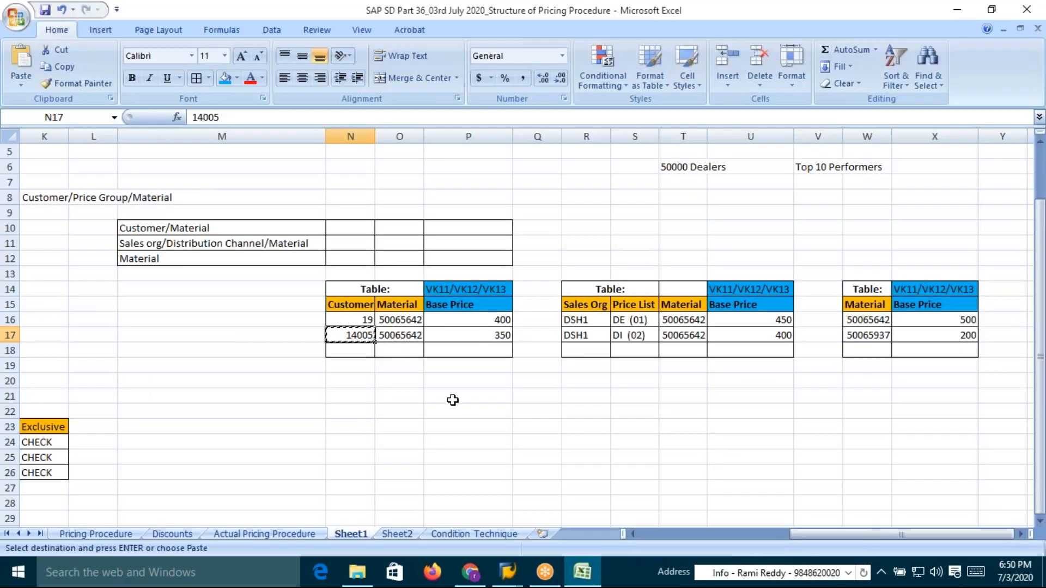
key("alt+Tab")
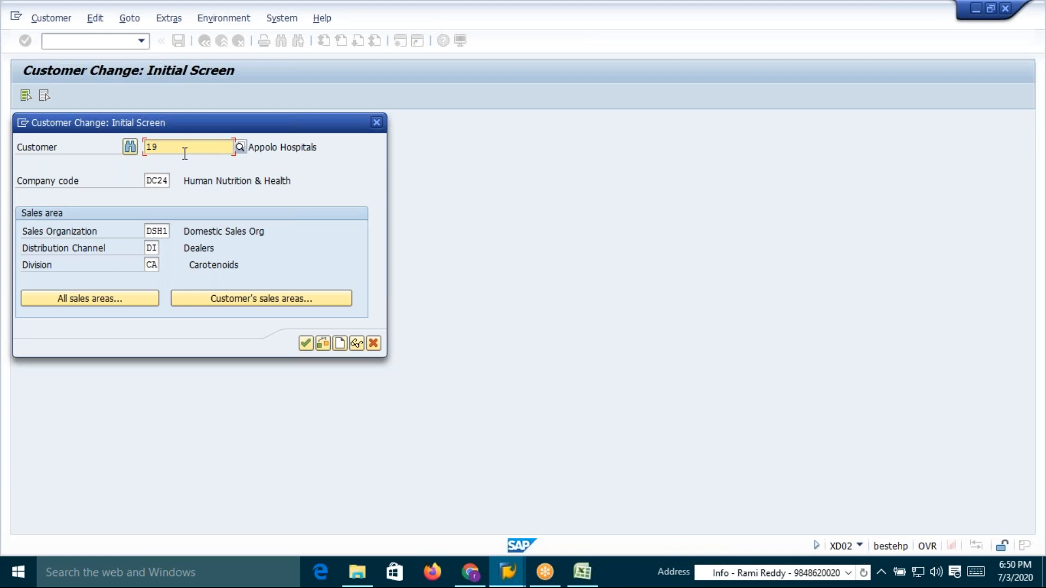
key("Delete")
key("Delete")
key("F4")
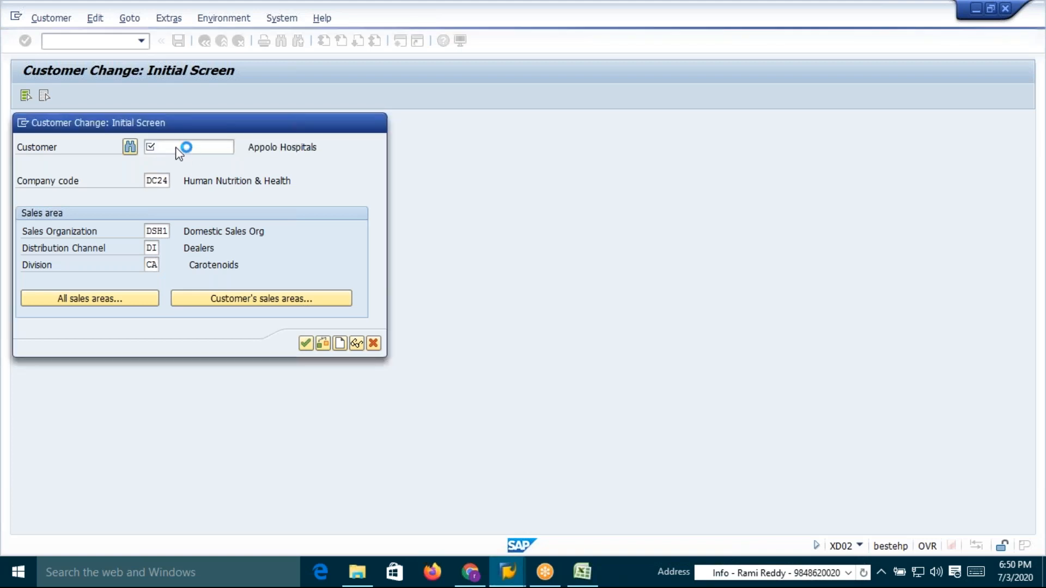
type("14005")
left_click(306, 343)
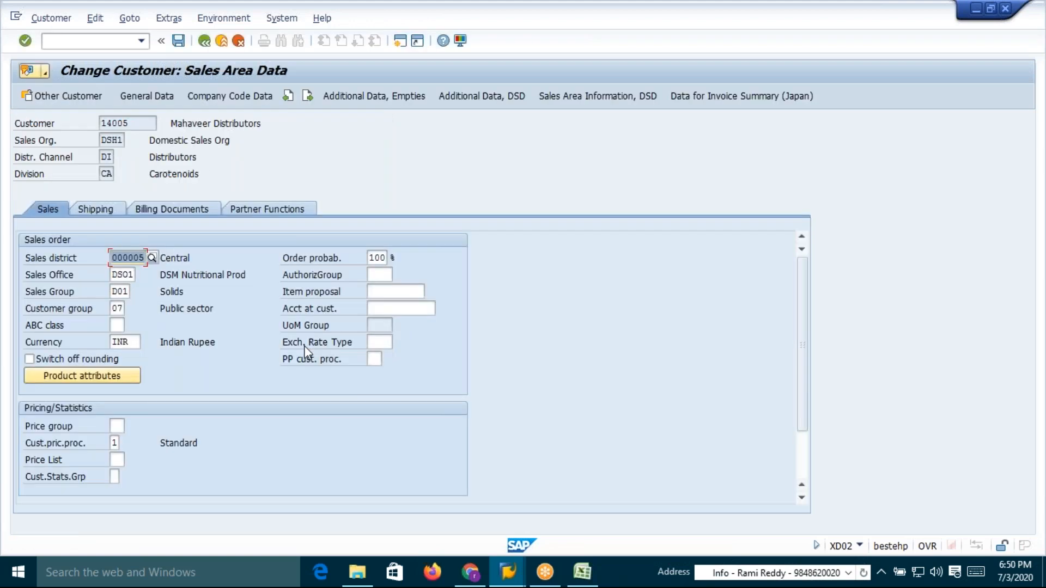
Set customer 14005's price list to 02 and save the customer
left_click(117, 459)
type("02")
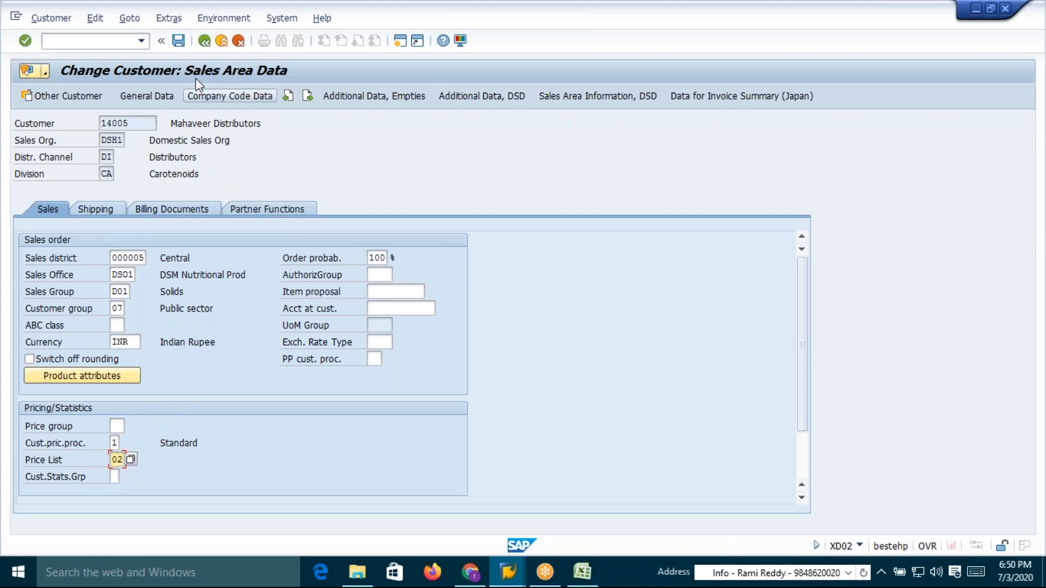
left_click(178, 41)
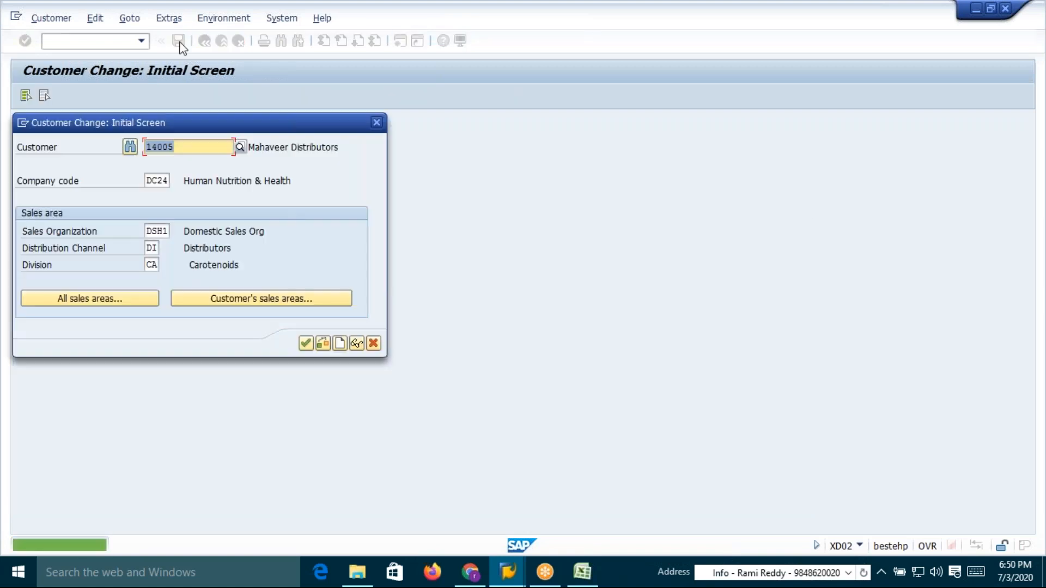
Review the condition technique steps and their transaction codes on the Condition Technique sheet
key("alt+Tab")
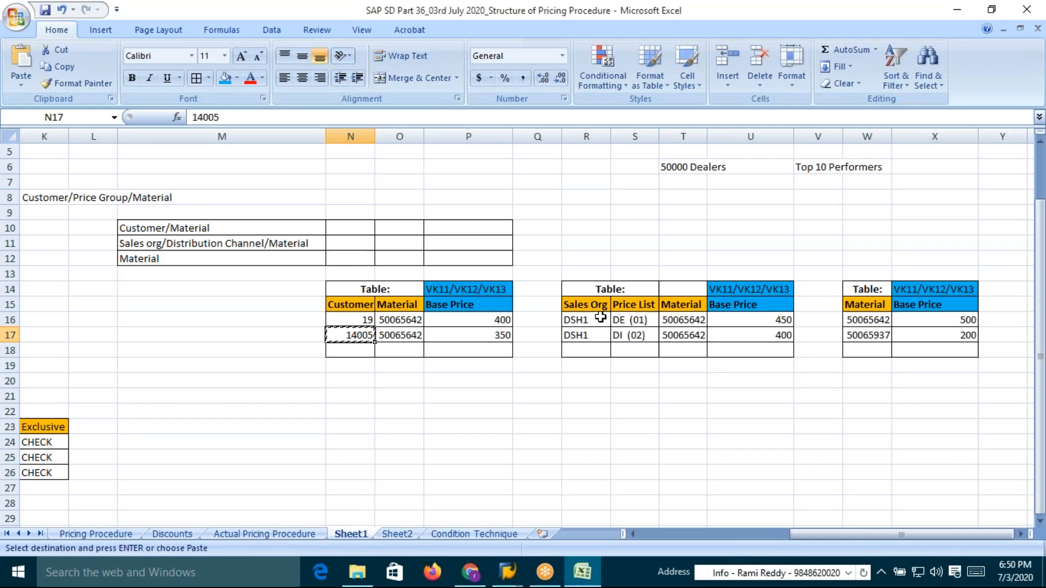
key("Escape")
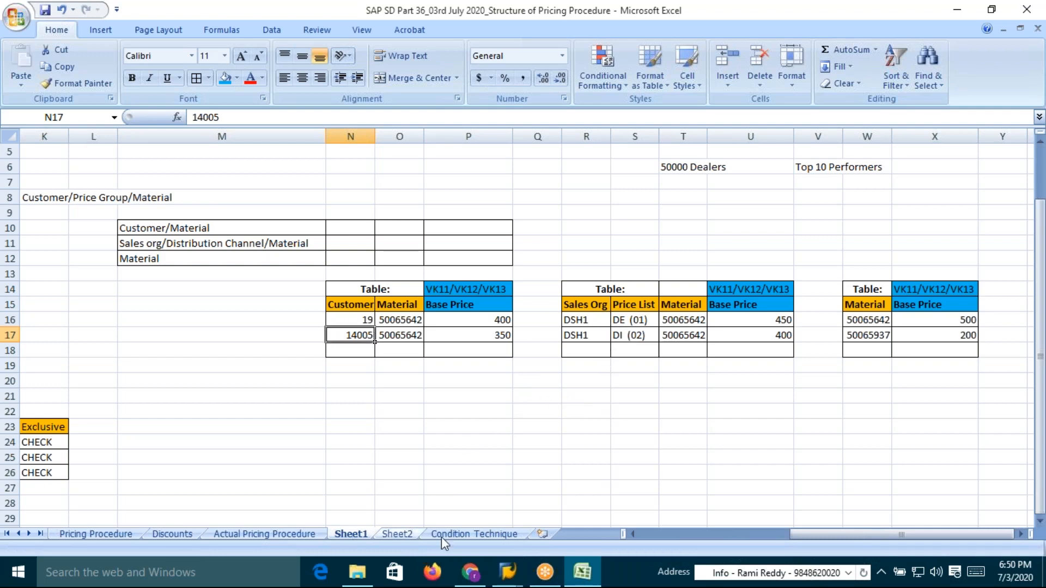
left_click(485, 534)
scroll(283, 316, "down", 10)
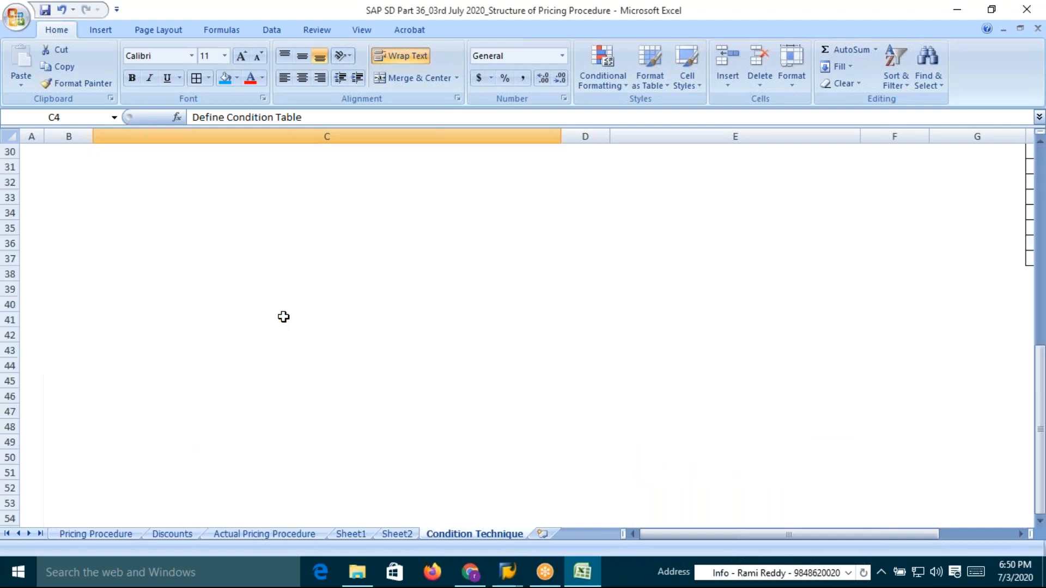
scroll(282, 316, "up", 10)
left_click_drag(1042, 380, 1042, 398)
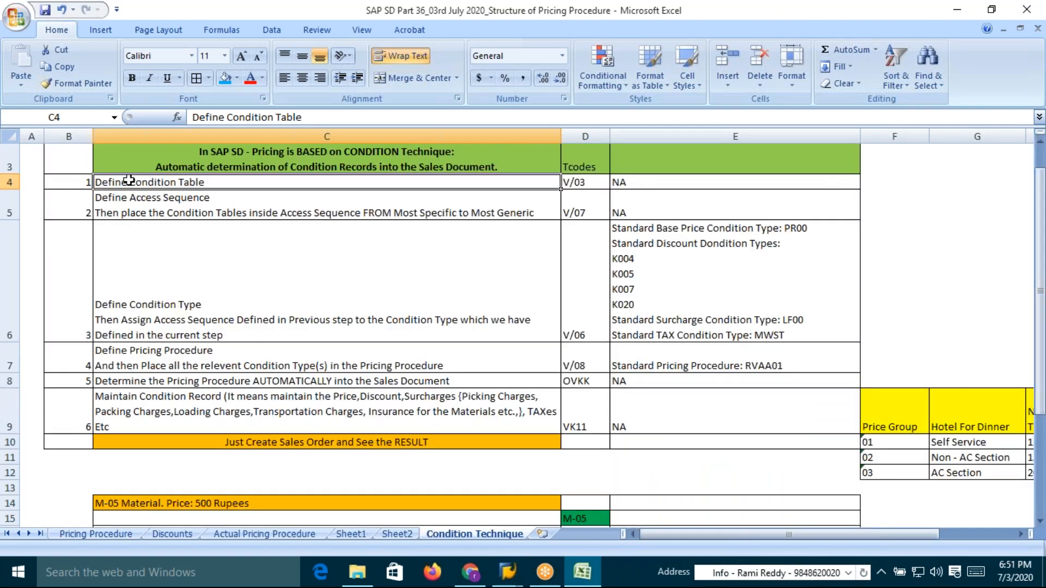
left_click(577, 180)
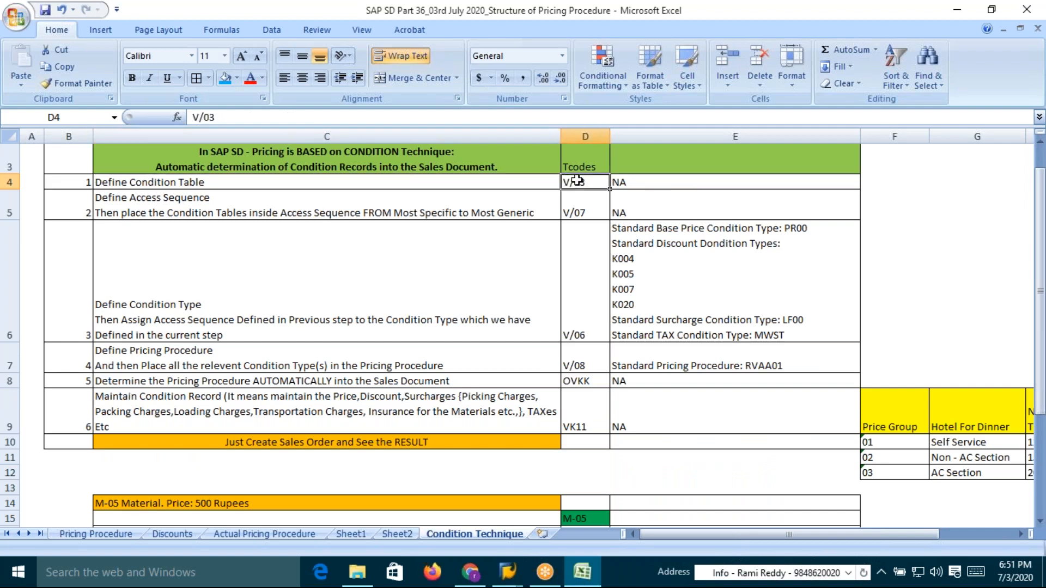
left_click(167, 206)
left_click(163, 182)
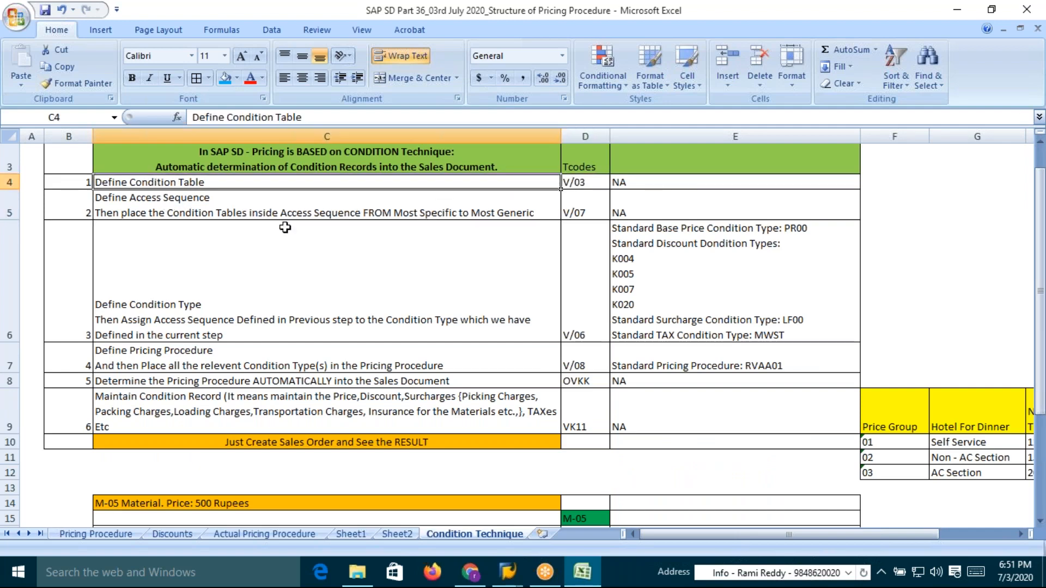
key("alt+Tab")
key("alt+shift+Tab")
left_click(575, 184)
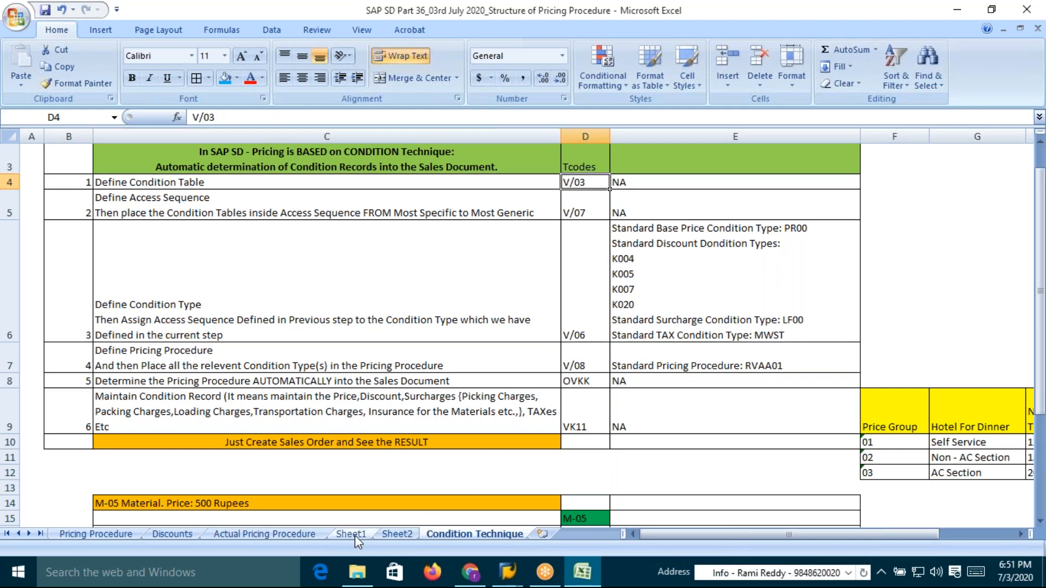
Rename the worksheet Sheet1 to Tables
left_click(356, 535)
right_click(358, 535)
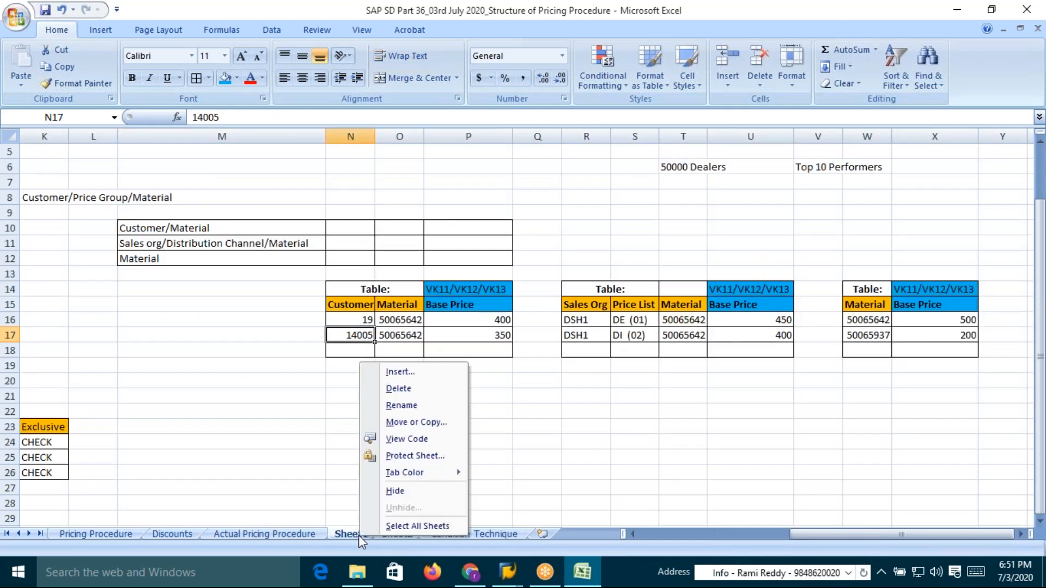
left_click(425, 406)
type("Tables")
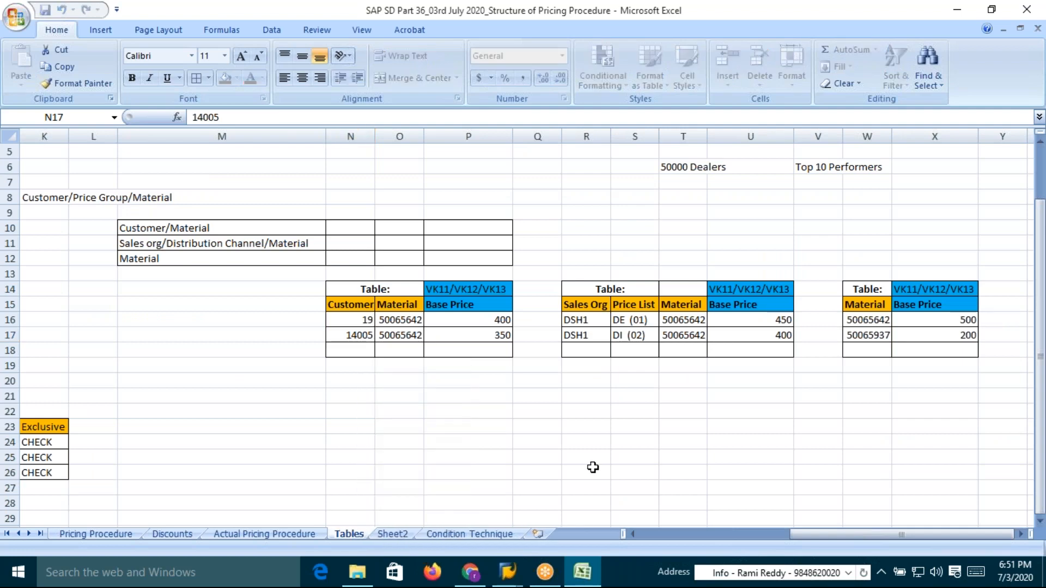
Examine the key field headers of the three condition tables in the worksheet
left_click(785, 410)
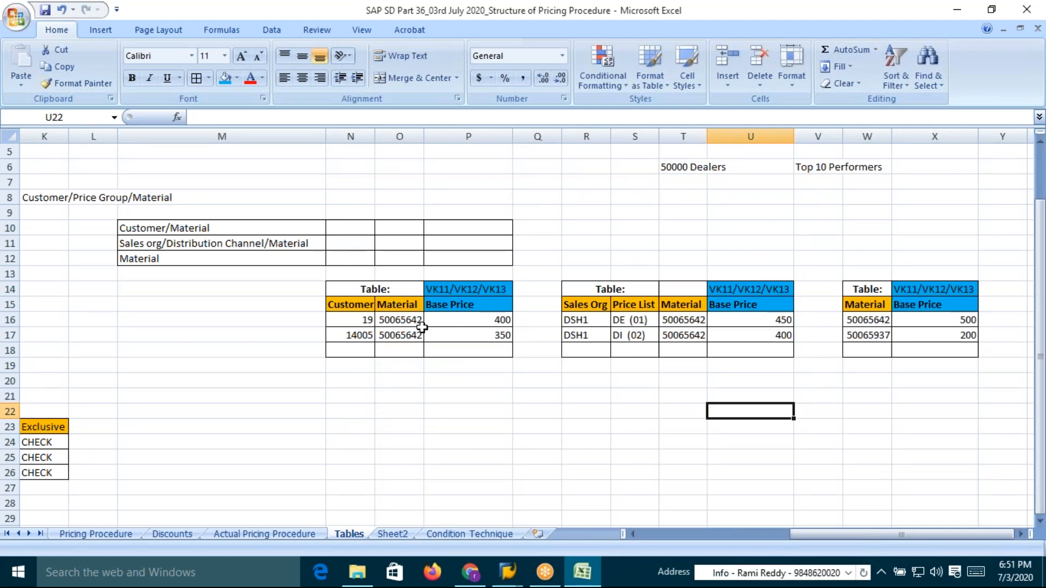
left_click(349, 305)
left_click(394, 304)
left_click(587, 306)
left_click(632, 306)
left_click(684, 305)
left_click(863, 306)
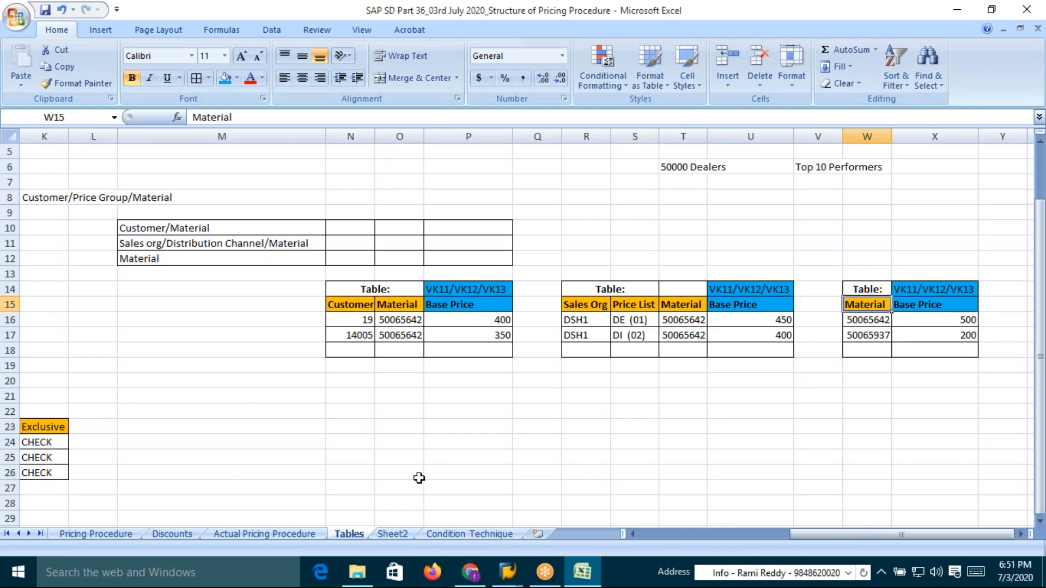
Enter V/03 in cell S12 above the sales org/price list table
key("alt")
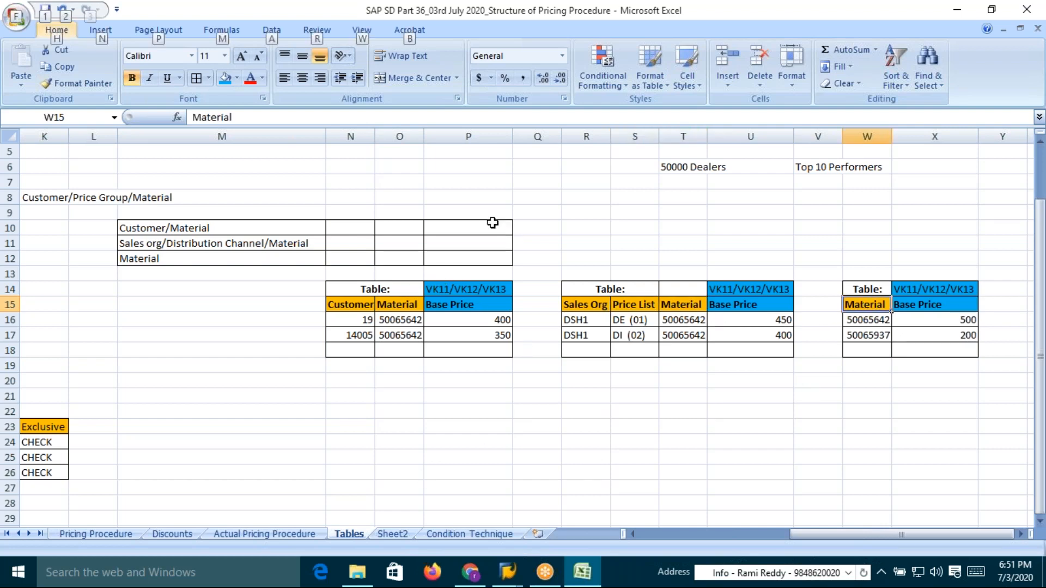
left_click(636, 257)
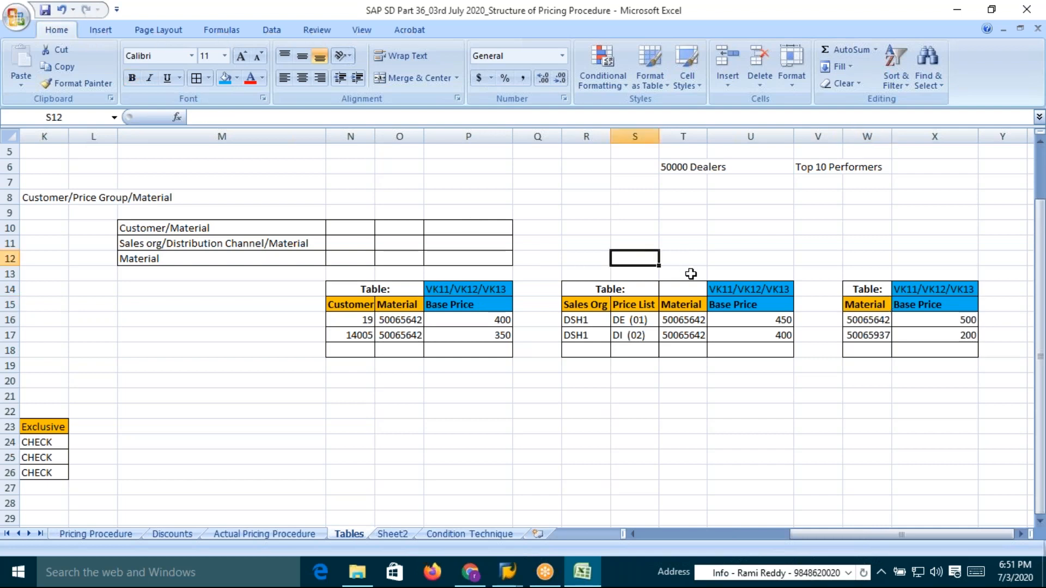
type("V/03")
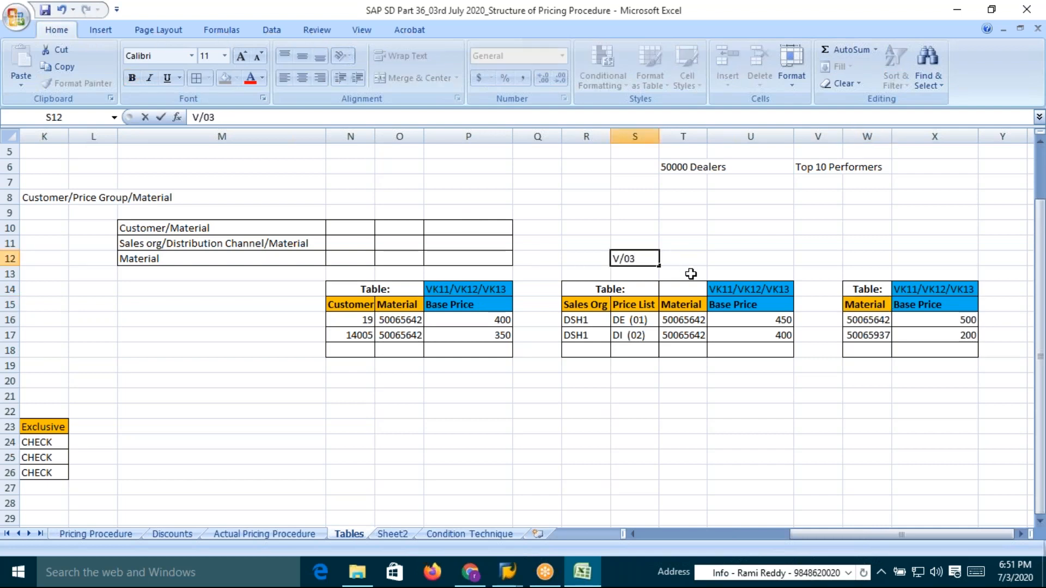
key("ctrl+Return")
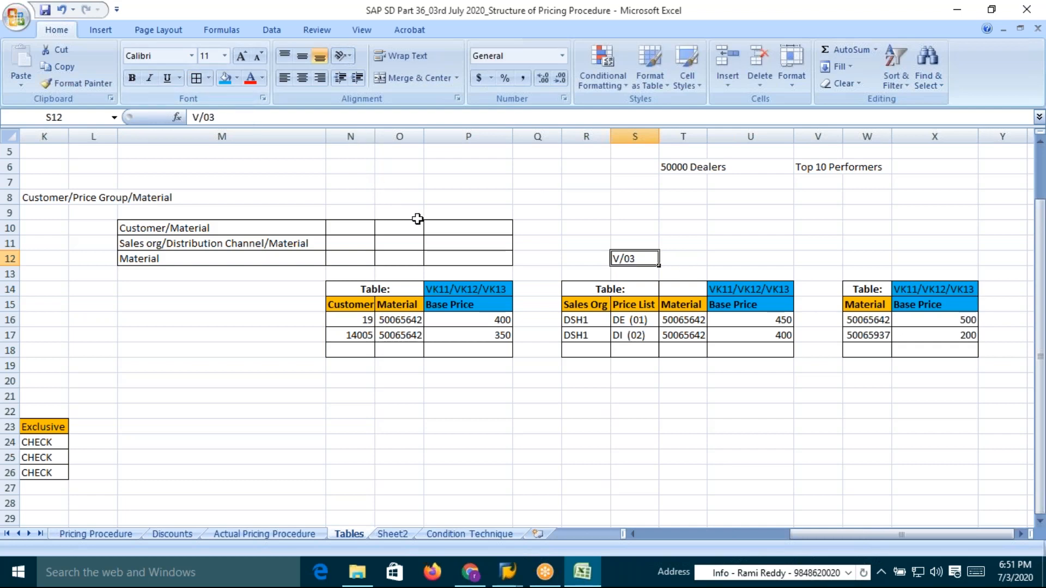
Close the customer dialog and start transaction V/03 to create a new condition table
key("alt+Tab")
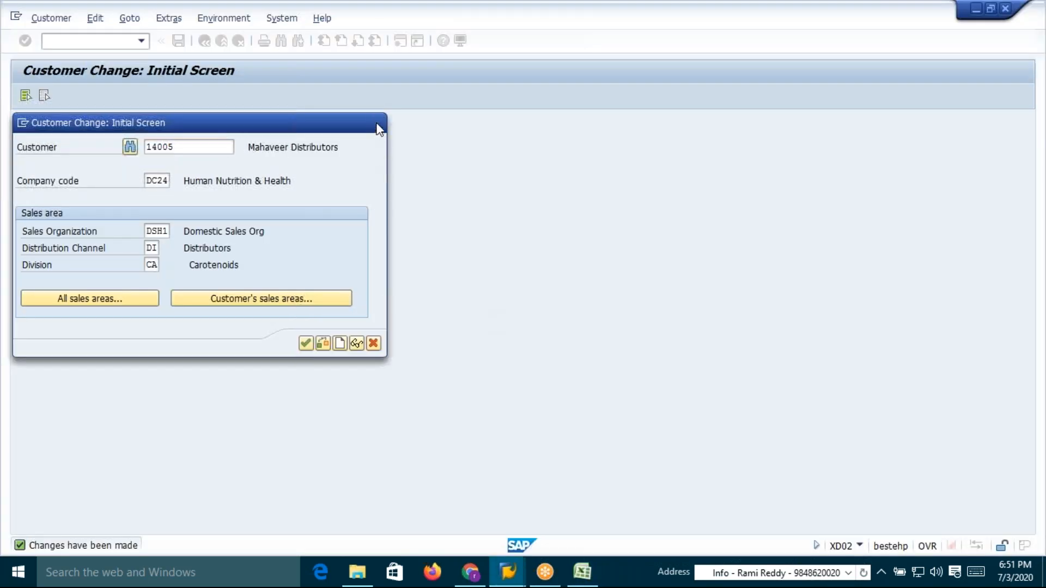
left_click(375, 122)
type("v/03")
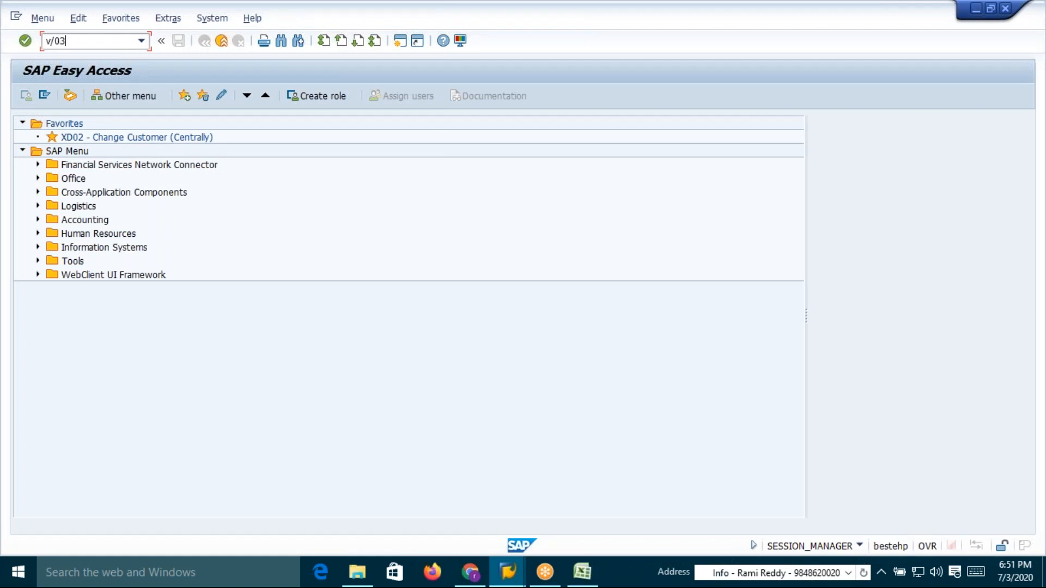
key("Return")
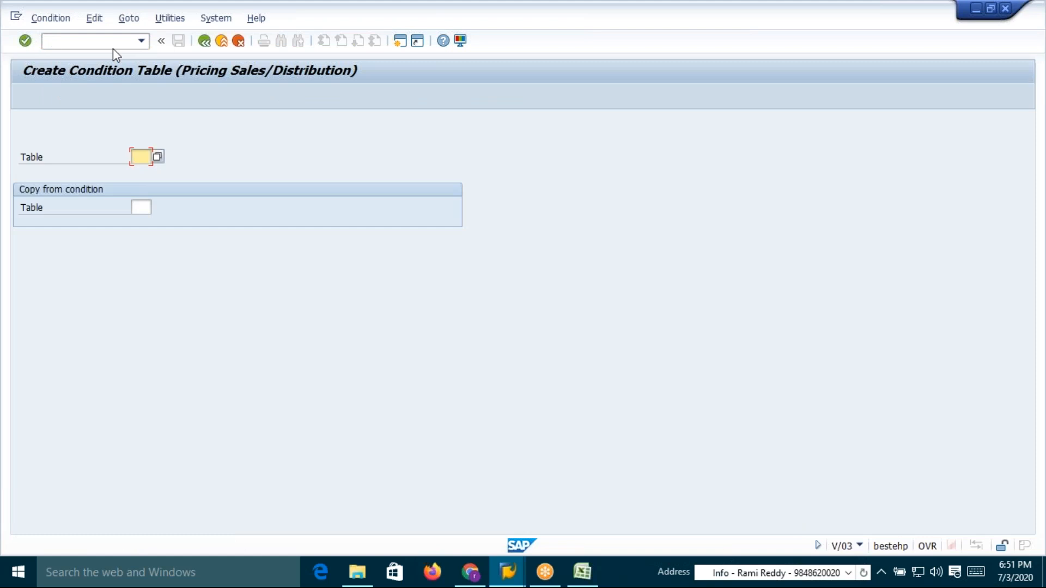
key("Return")
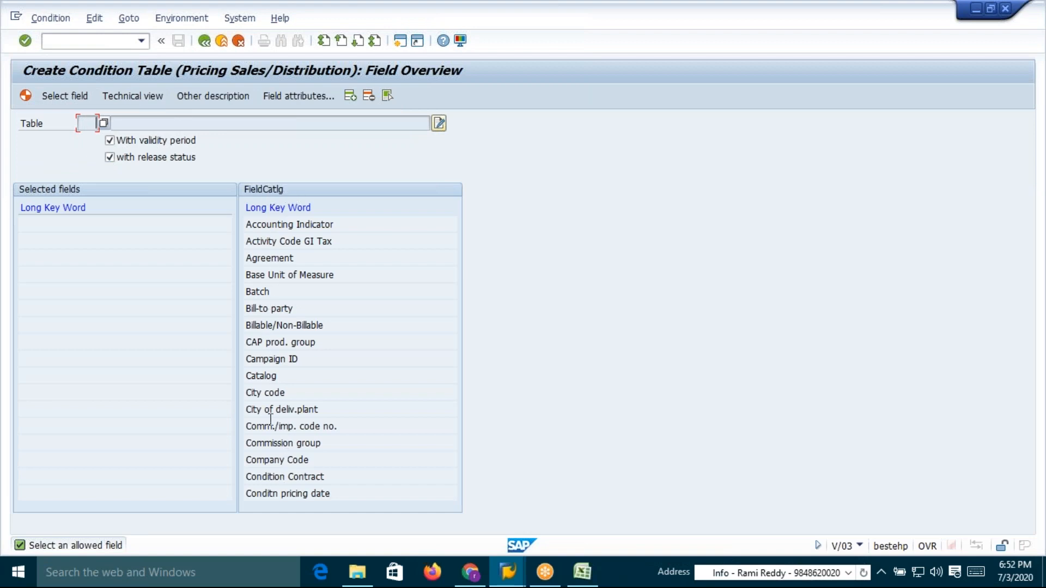
Point out the Customer header of the first condition table in the worksheet
key("alt+Tab")
left_click(356, 305)
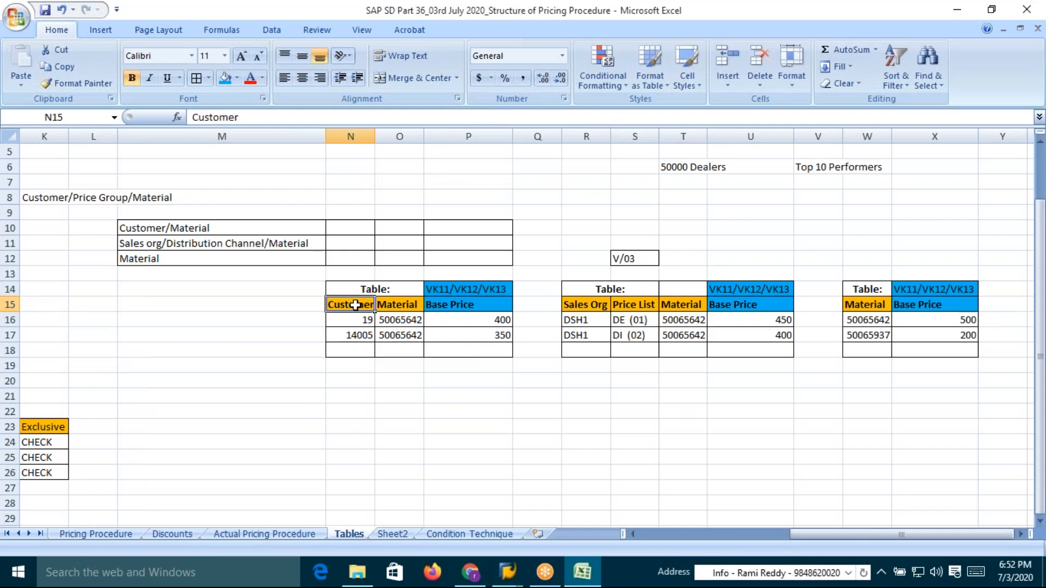
Page through the V/03 field catalogue to locate the Customer fields matching the worksheet's Customer column
left_click(394, 304)
key("alt+Tab")
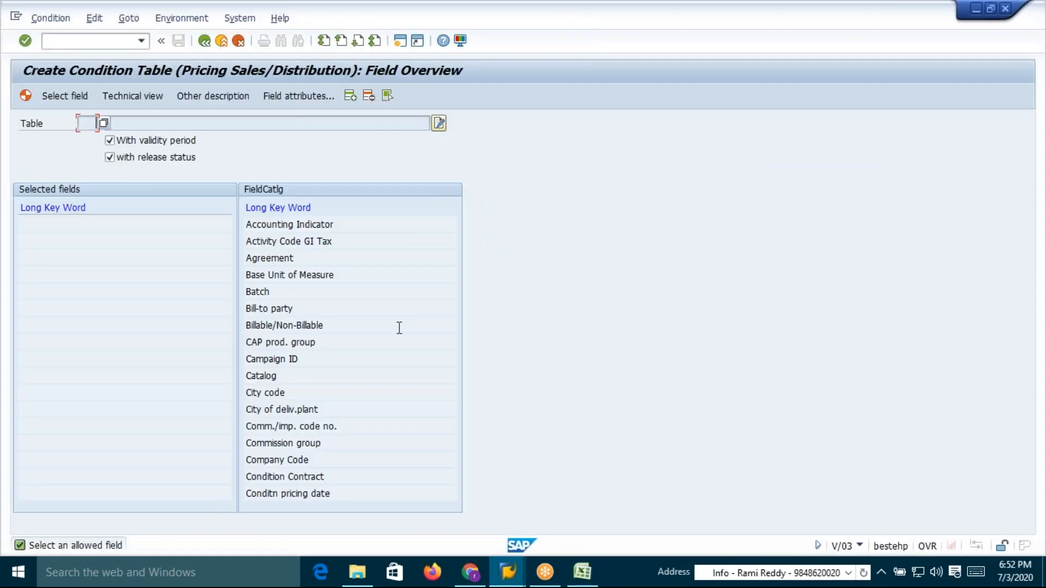
left_click(358, 45)
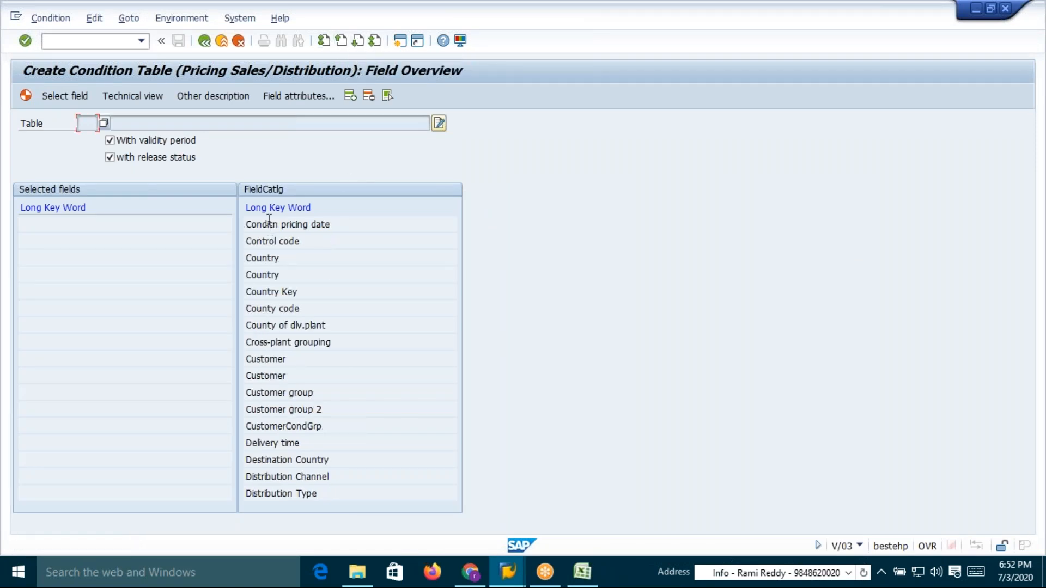
left_click(265, 376)
Open table KNVV in the general table display from the sales order window and examine its Customer selection field
key("alt+Tab")
key("Tab")
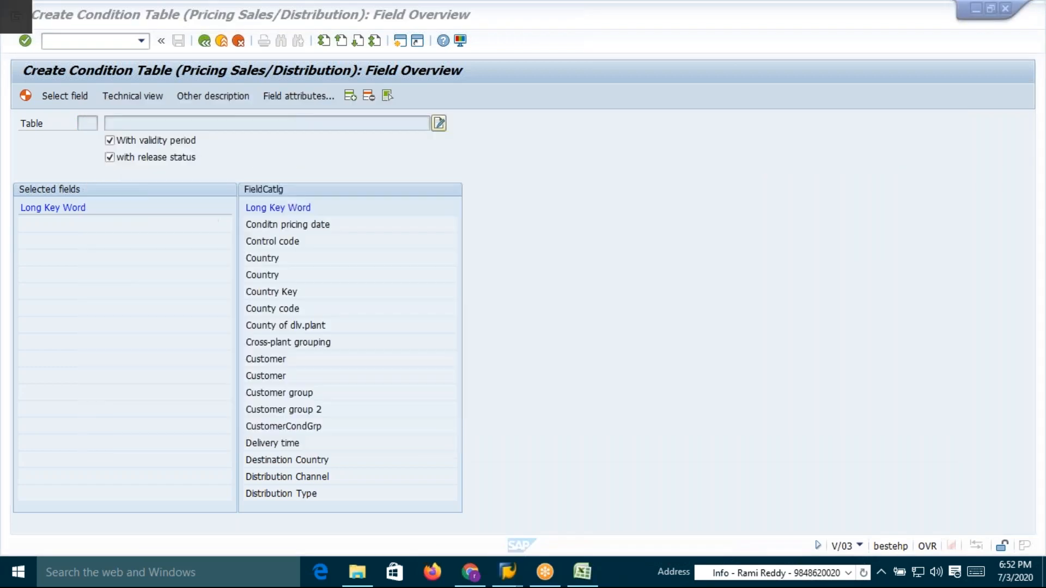
left_click(204, 40)
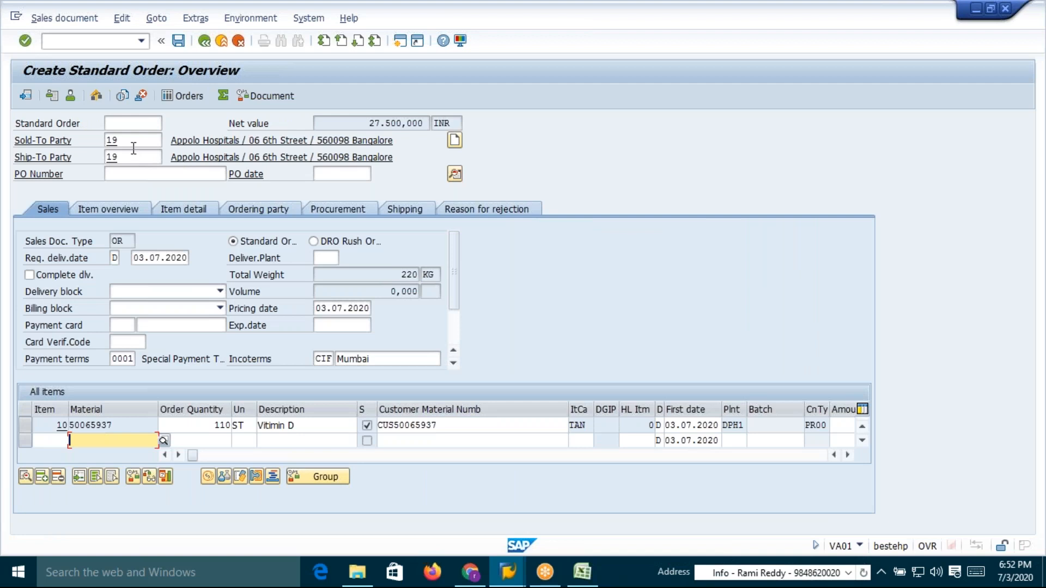
left_click(130, 136)
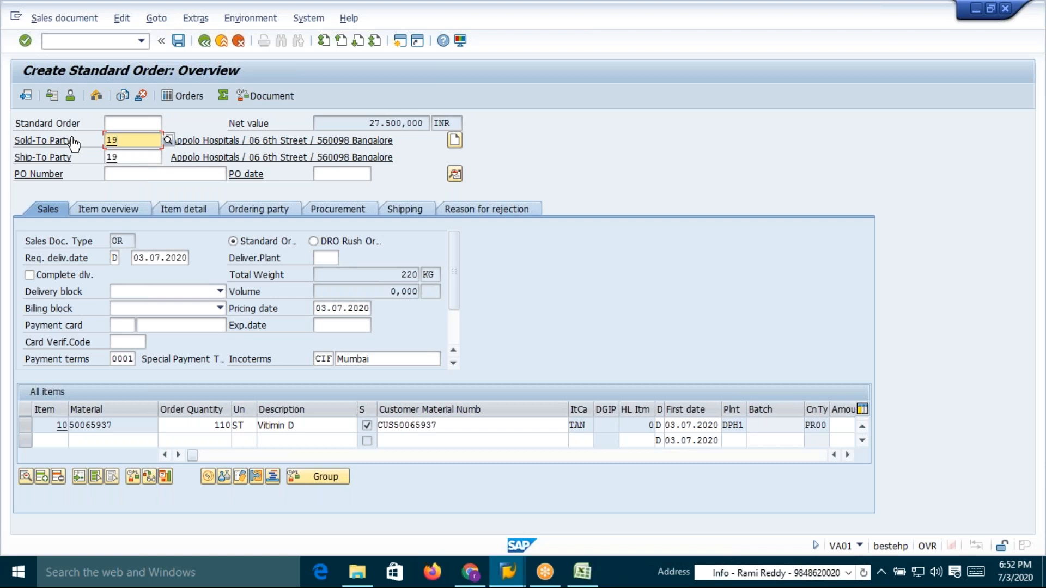
left_click(118, 42)
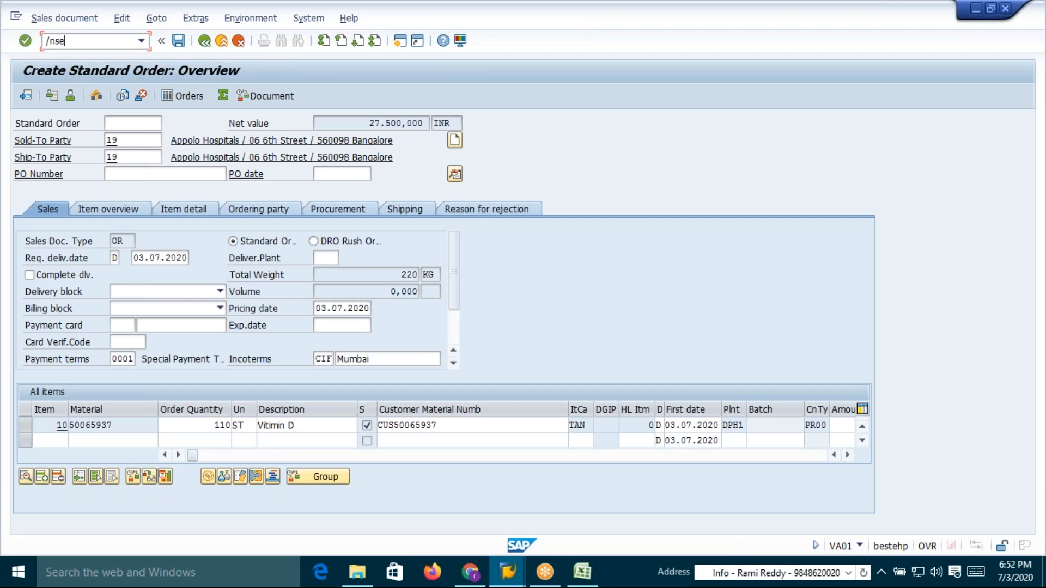
key("Return")
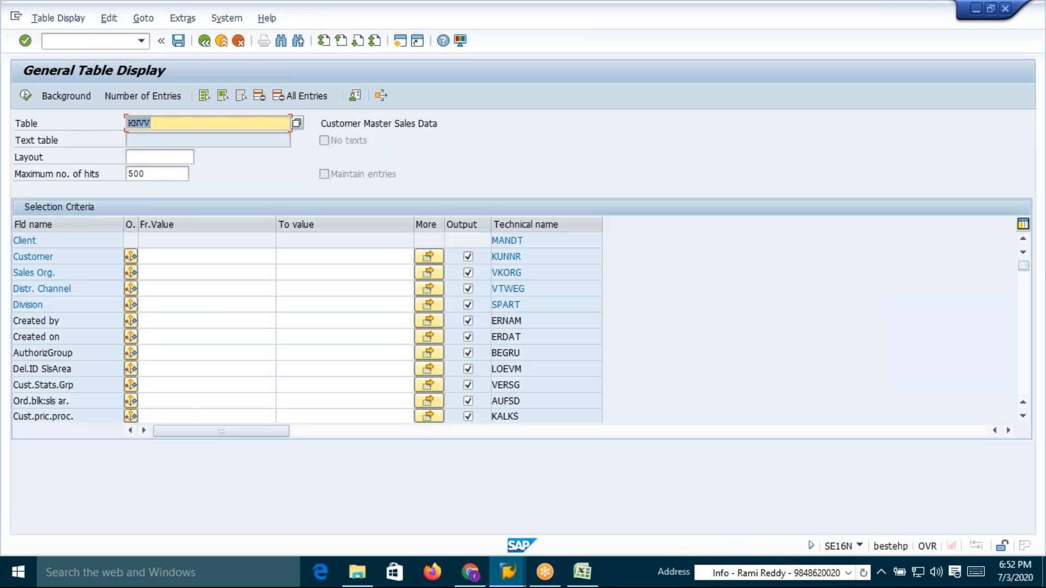
left_click_drag(61, 258, 14, 259)
left_click(14, 259)
left_click_drag(523, 258, 494, 258)
left_click(492, 258)
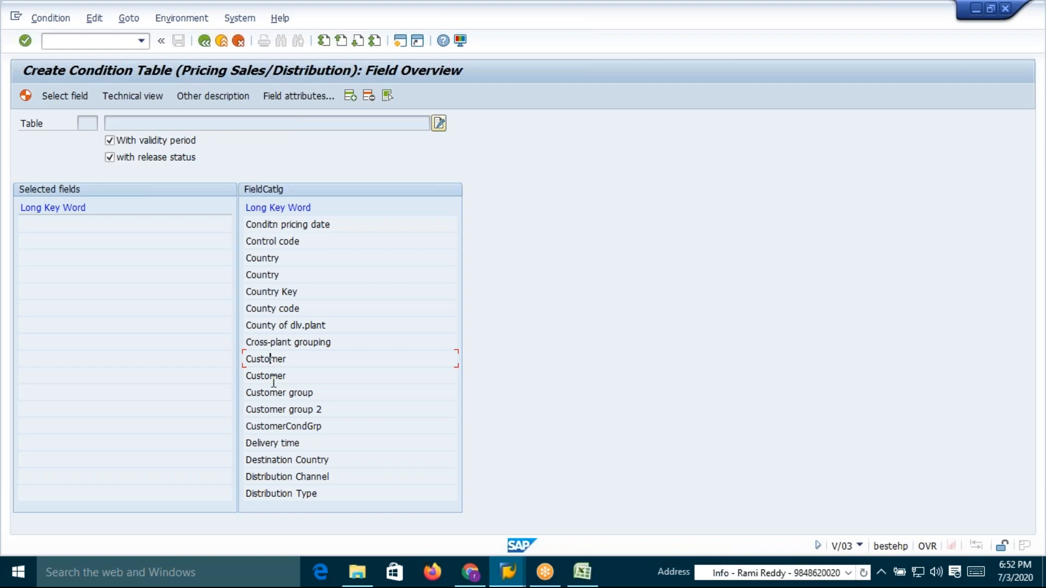
Compare the field attributes of the two Customer entries in the condition table's field catalogue
left_click(274, 376)
left_click(272, 361)
left_click(302, 96)
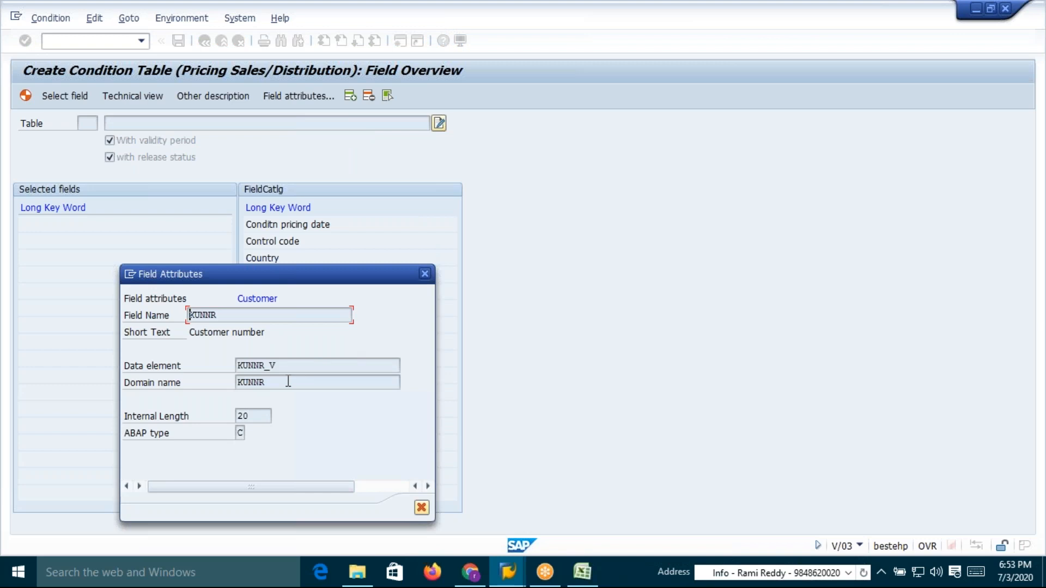
left_click_drag(194, 315, 229, 315)
left_click(426, 275)
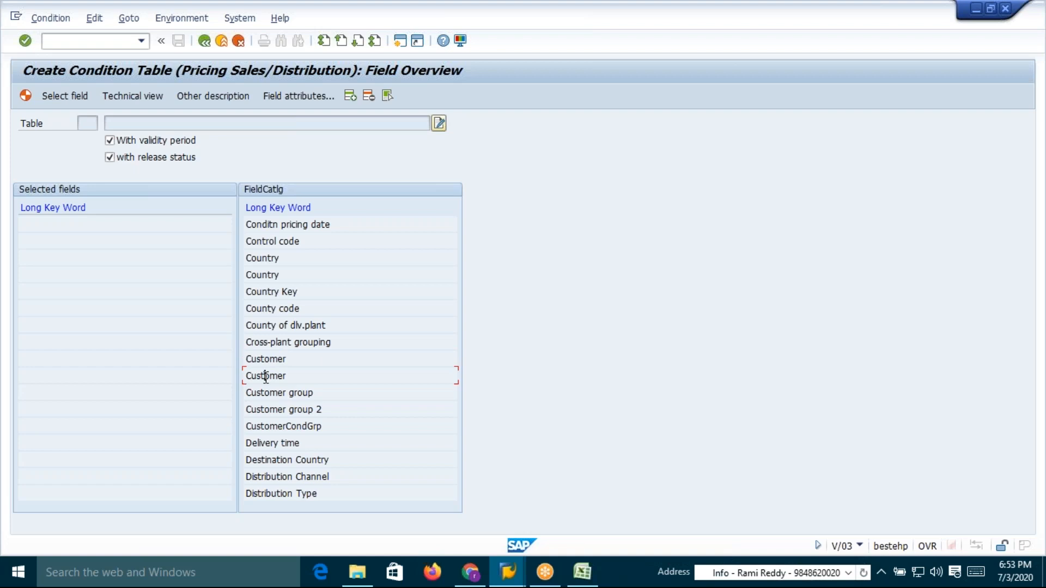
left_click(303, 101)
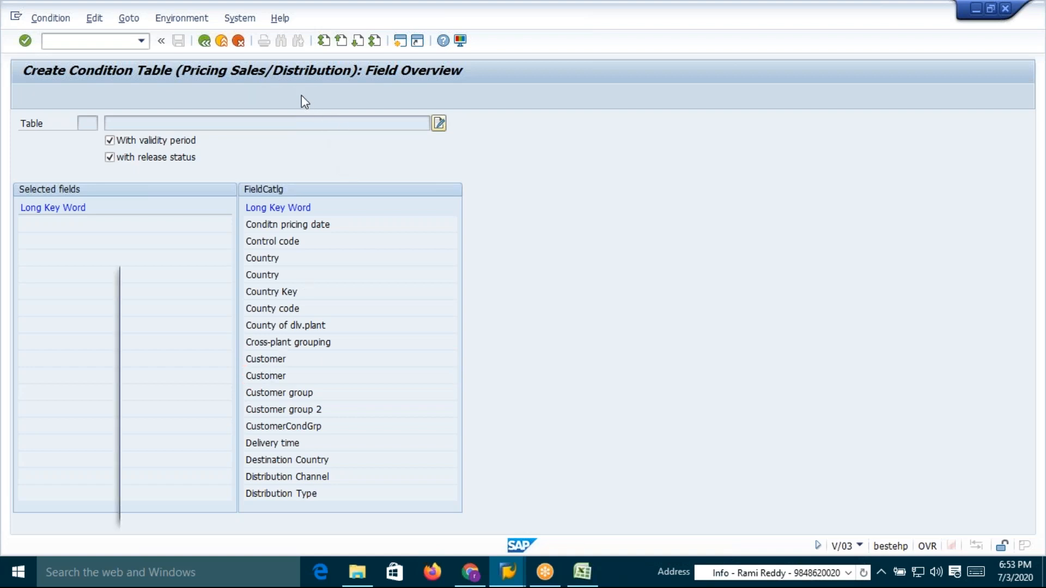
left_click_drag(188, 316, 222, 316)
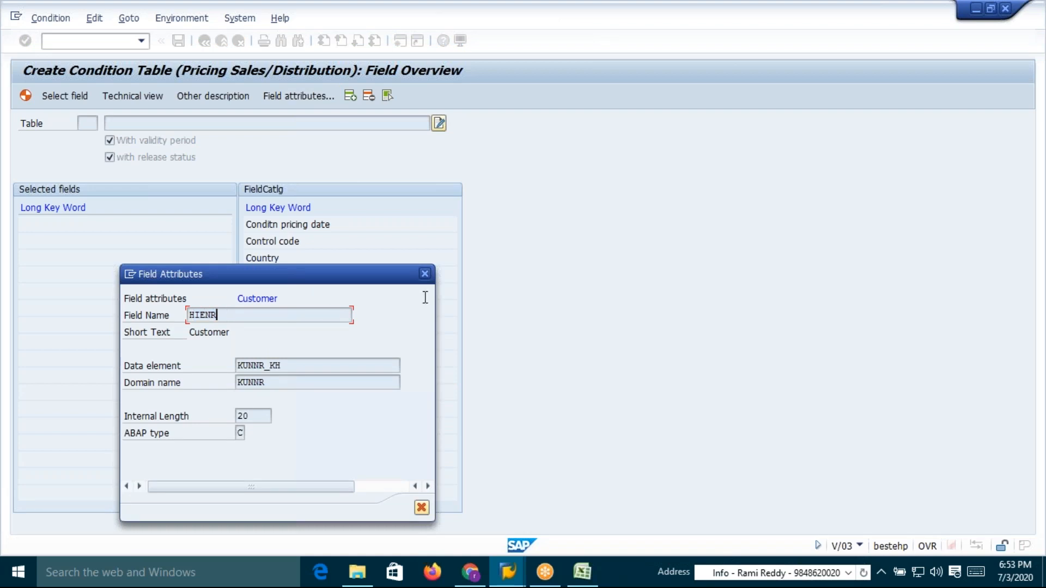
left_click(426, 275)
Add the Customer (KUNNR) field to the selected fields and check its field attributes
double_click(269, 359)
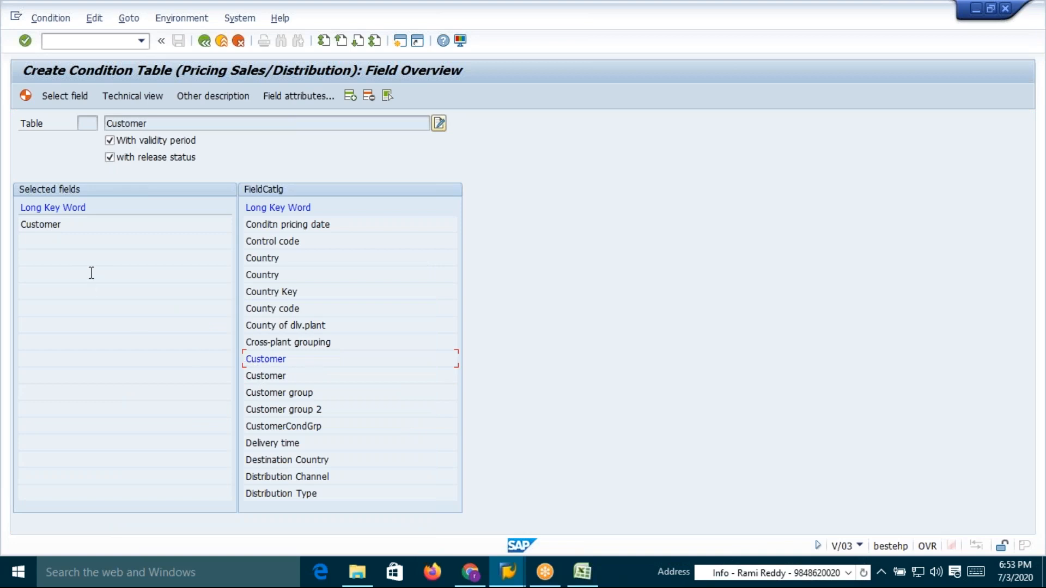
left_click(36, 224)
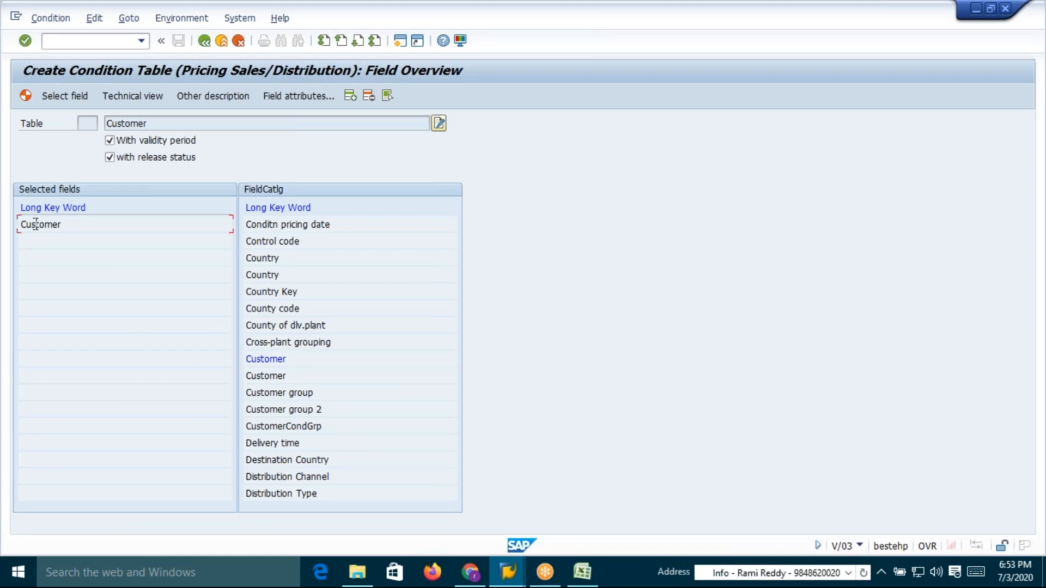
left_click(291, 97)
left_click_drag(223, 316, 188, 315)
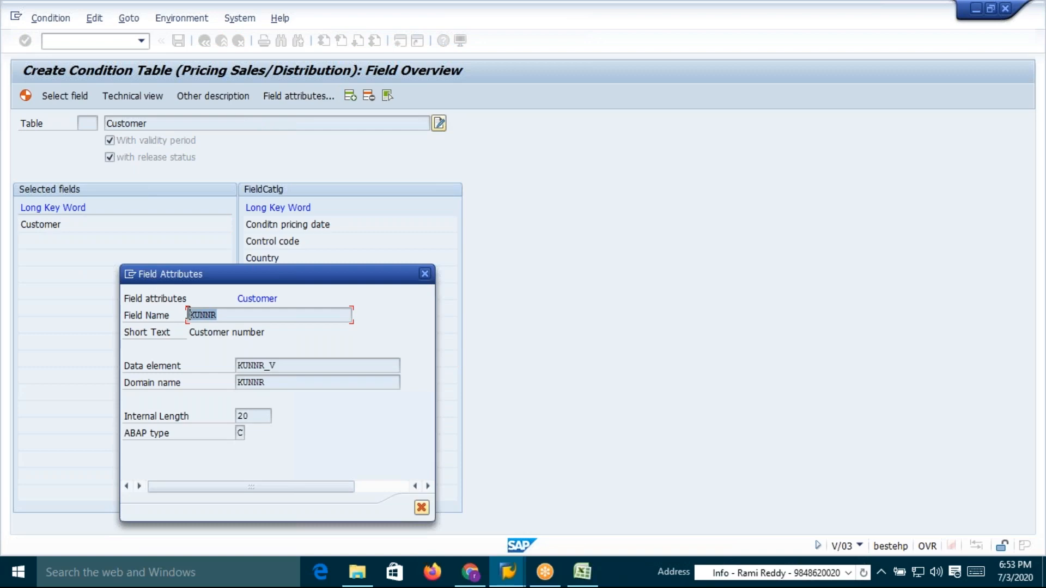
left_click(425, 274)
key("alt+Tab")
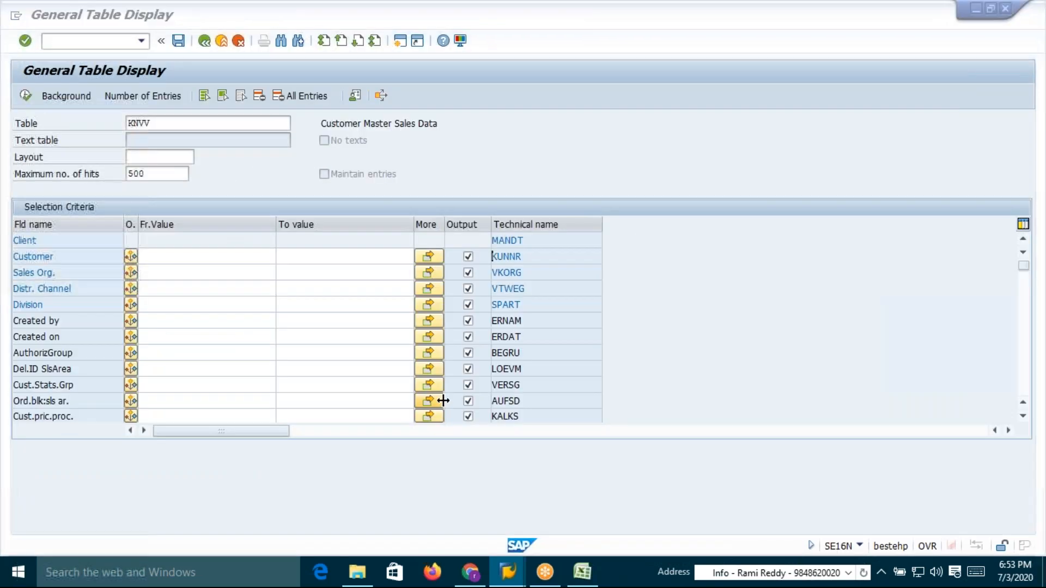
key("alt+Tab")
key("Tab")
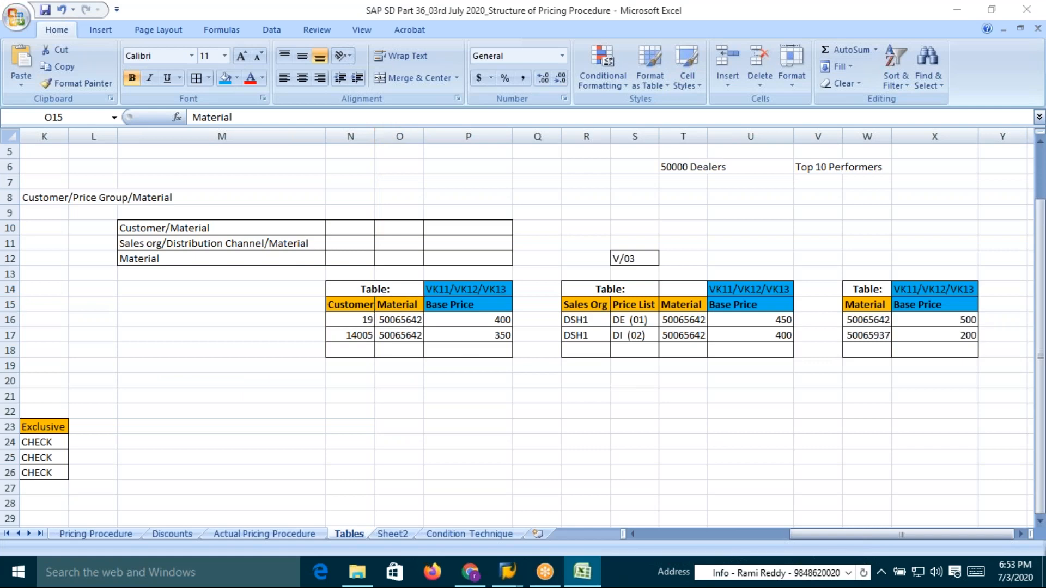
key("alt+Tab")
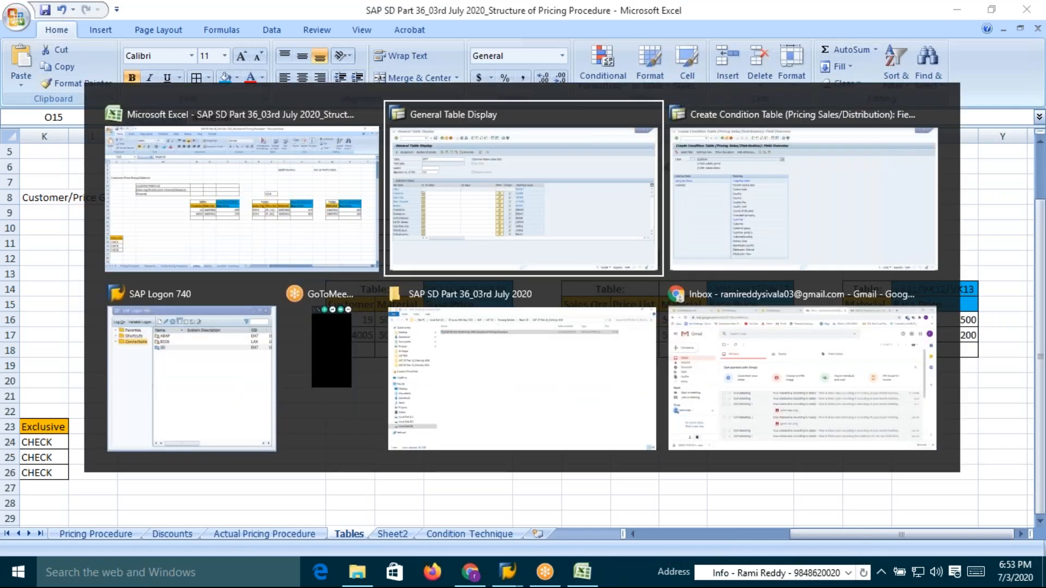
key("alt+Tab")
key("Tab")
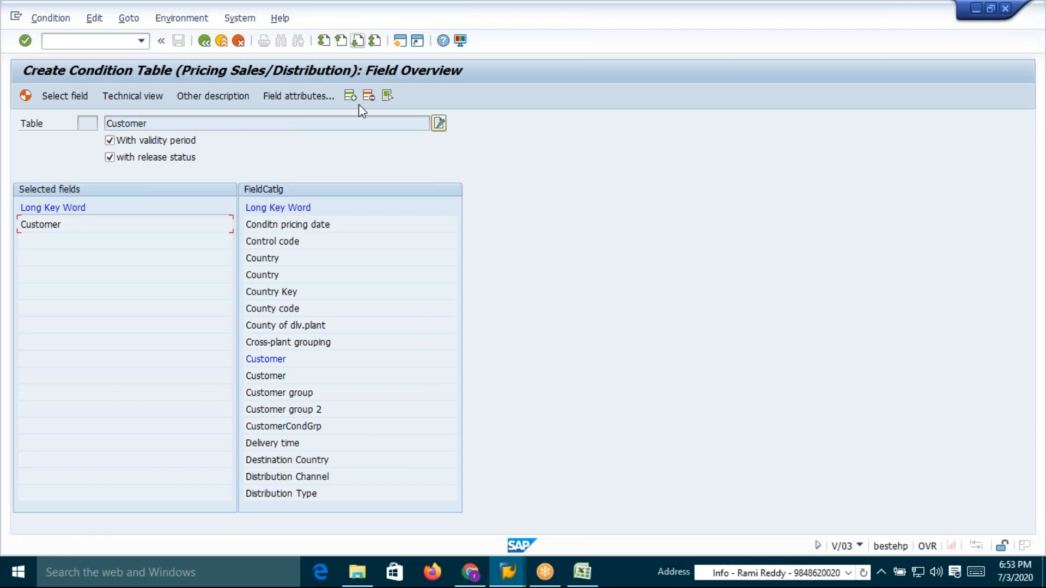
Add the Material field from the next catalogue page to the selected fields
left_click(275, 256)
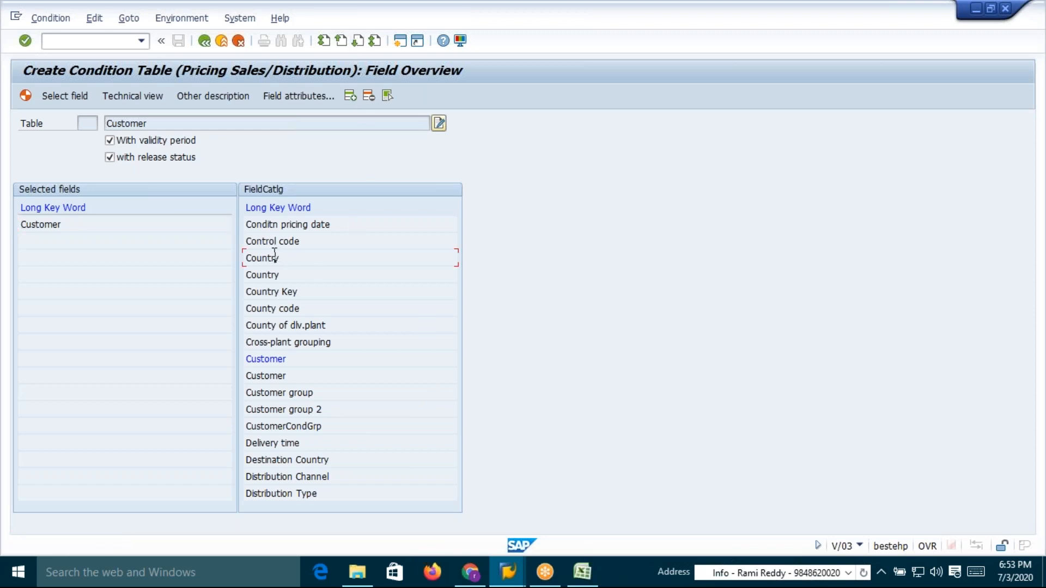
left_click(358, 42)
left_click(358, 42)
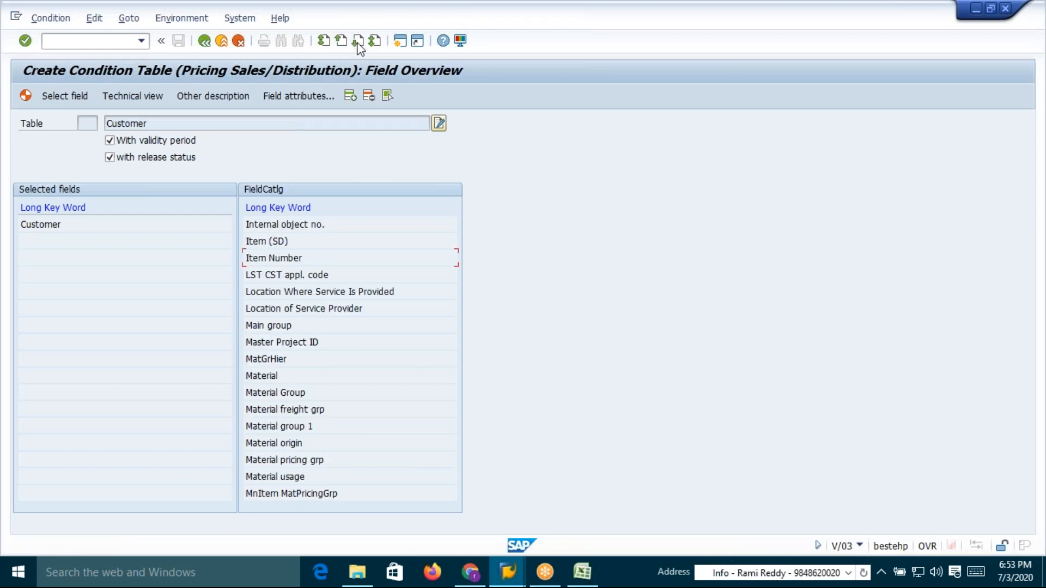
left_click(272, 376)
double_click(262, 376)
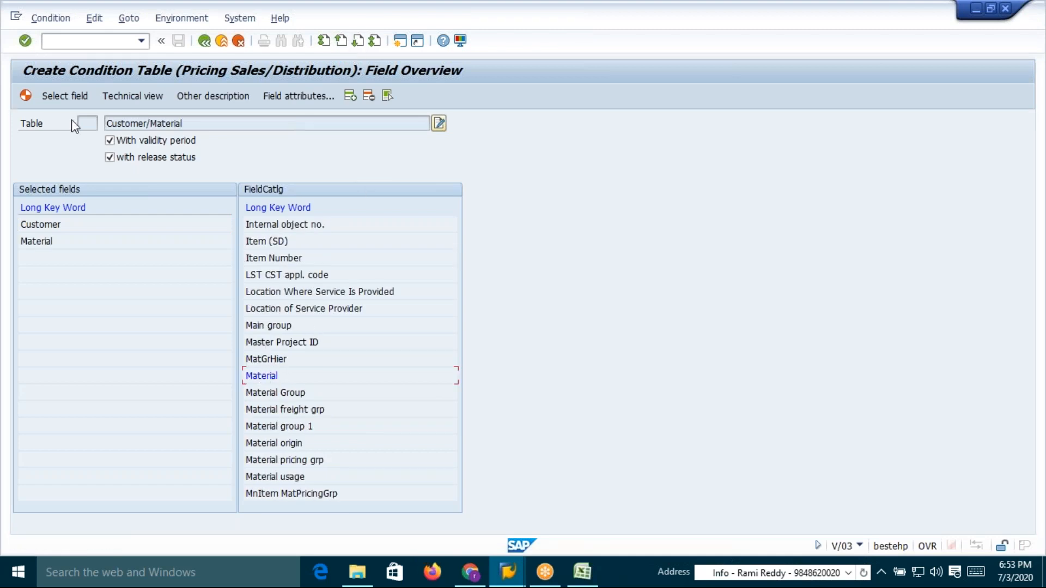
Generate the Customer/Material condition table and confirm generation
left_click(25, 97)
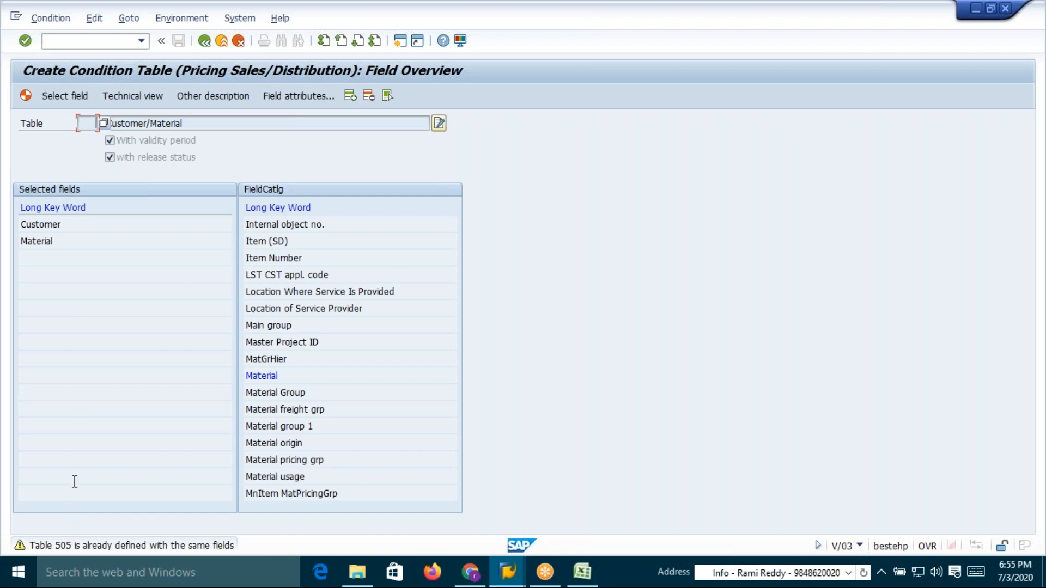
key("ctrl+s")
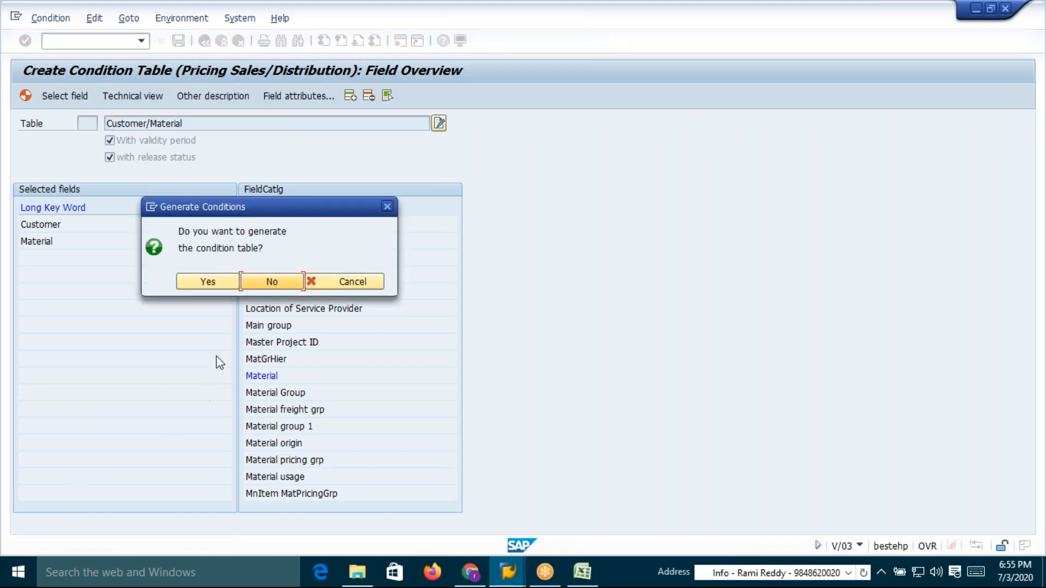
left_click(207, 282)
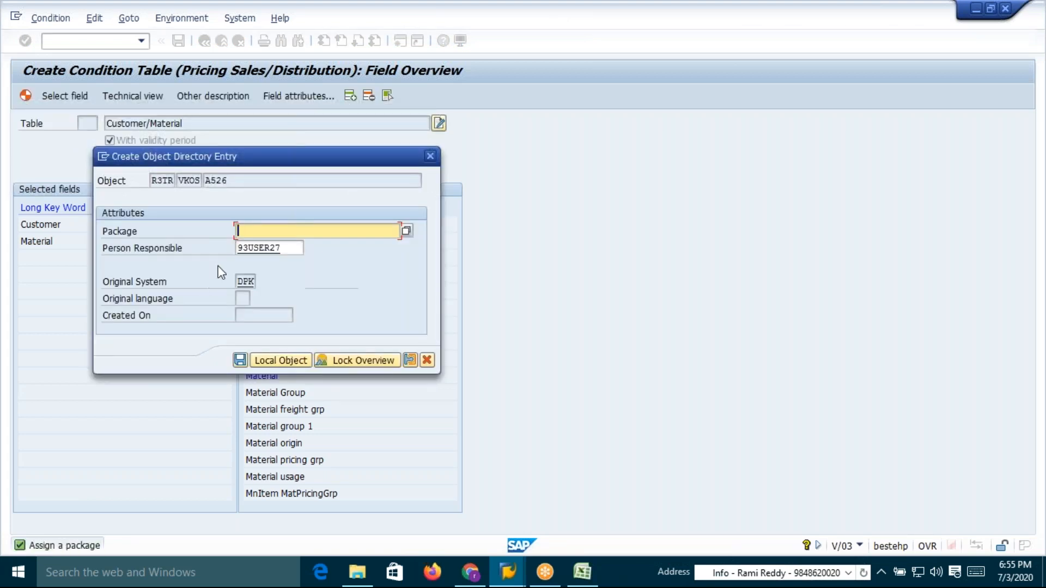
Assign package ZSD0 to the new condition table, save the directory entry and continue with the proposed workbench request
left_click_drag(286, 158, 471, 156)
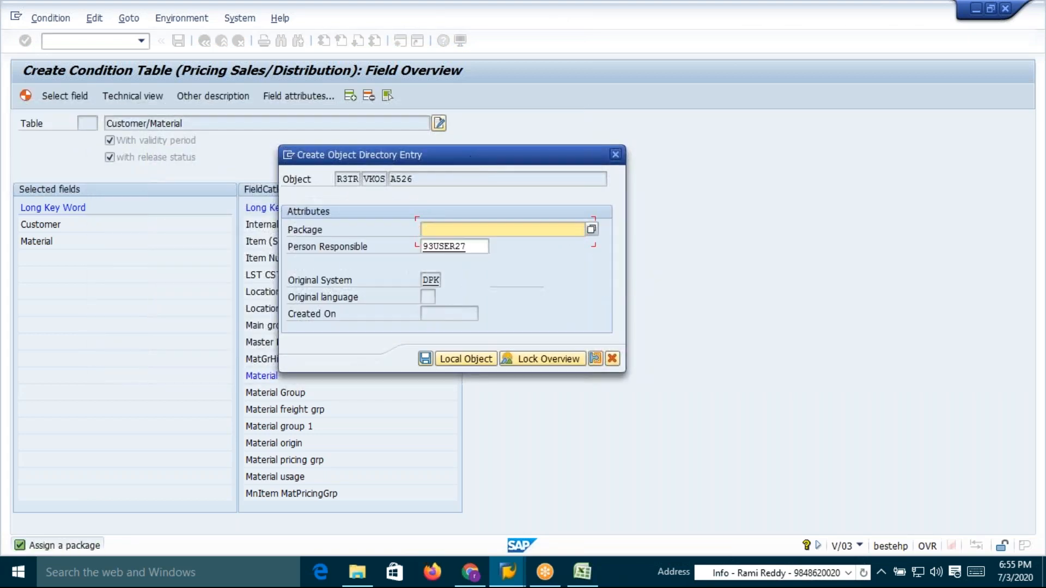
left_click(446, 229)
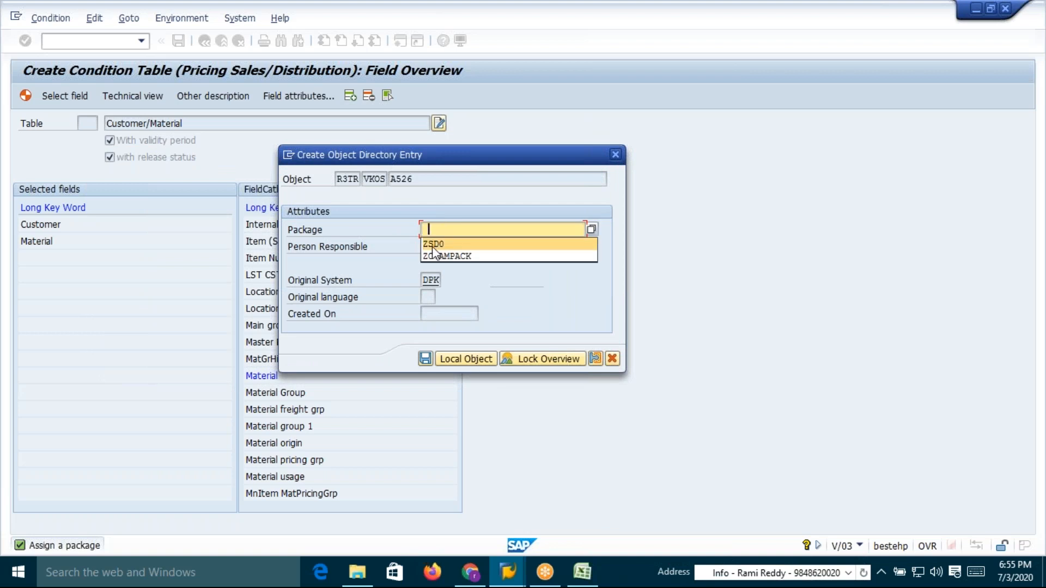
left_click(434, 245)
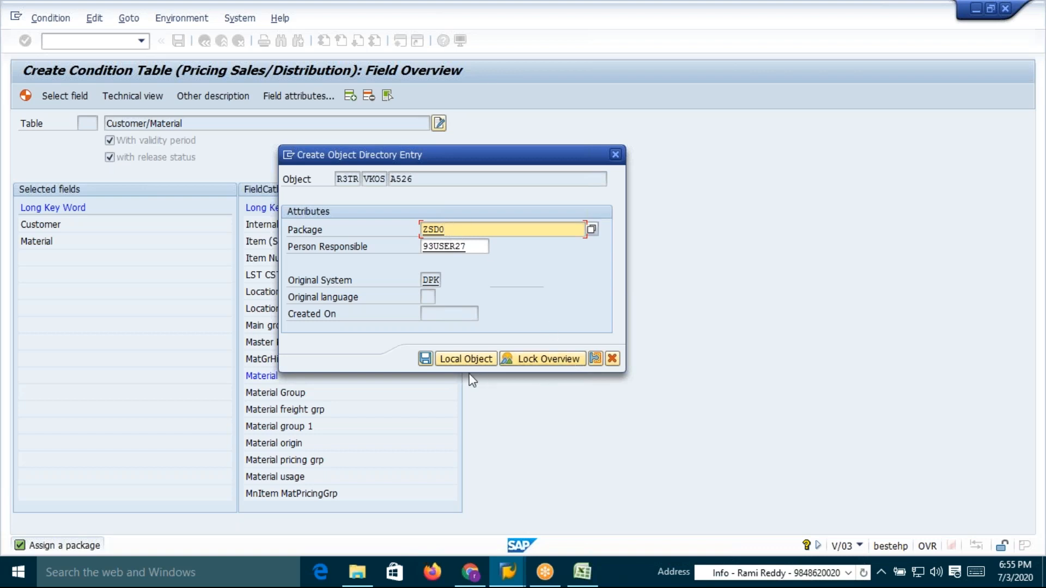
left_click(425, 358)
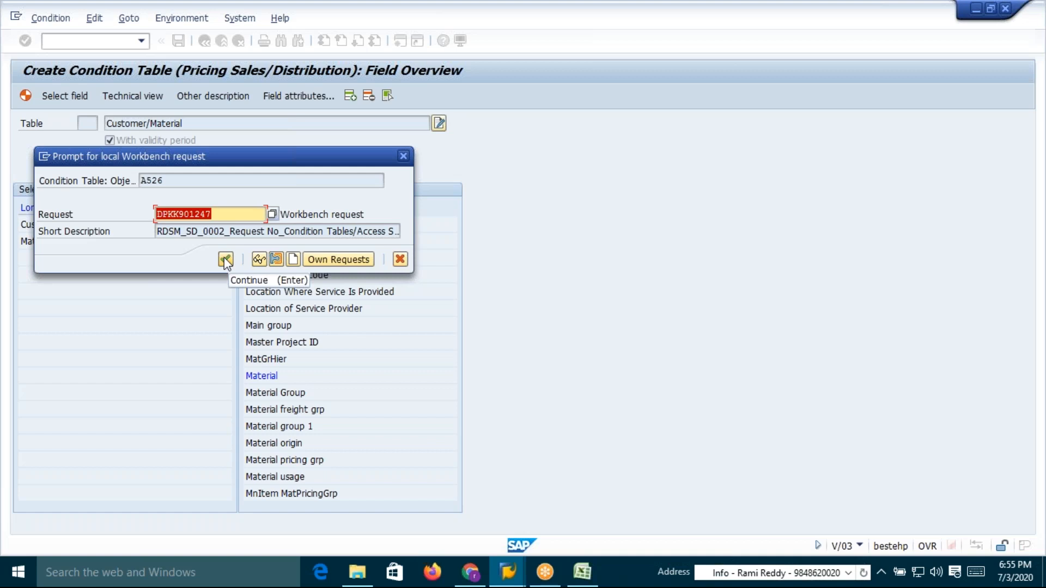
left_click_drag(365, 215, 281, 215)
left_click(281, 215)
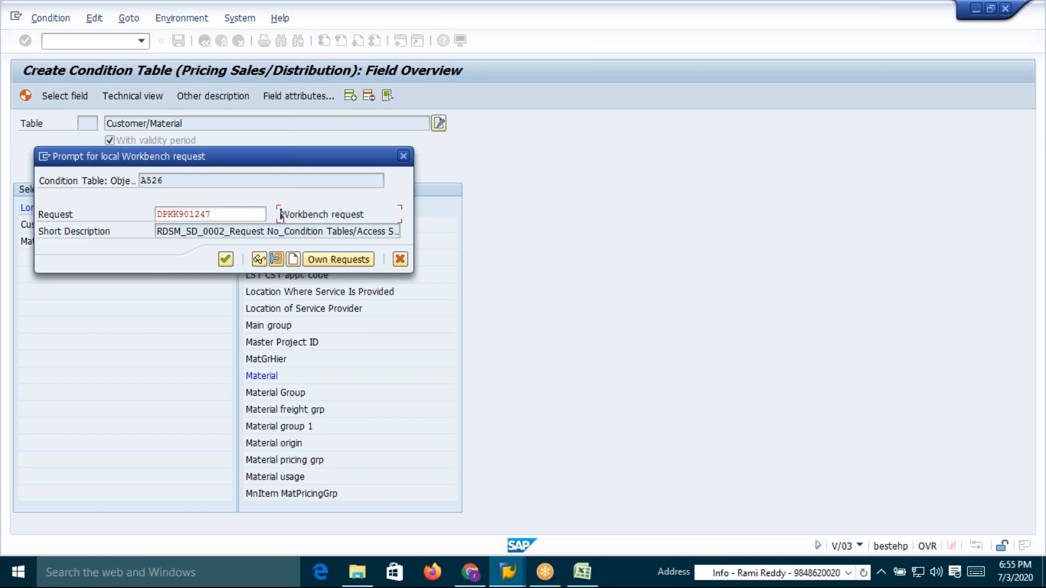
left_click(226, 259)
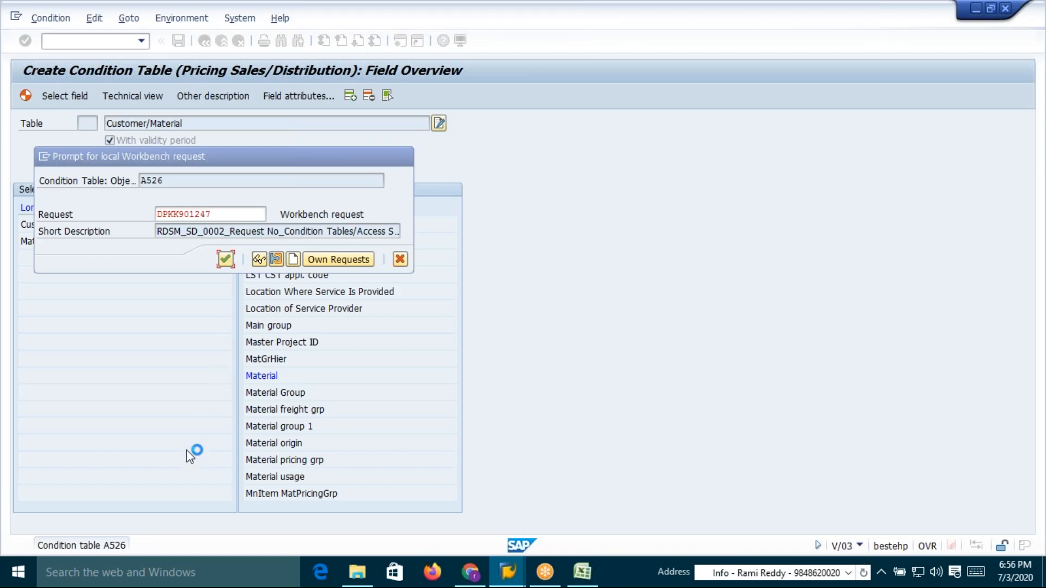
Label the first condition table in the worksheet as Table: 526
key("alt+Tab")
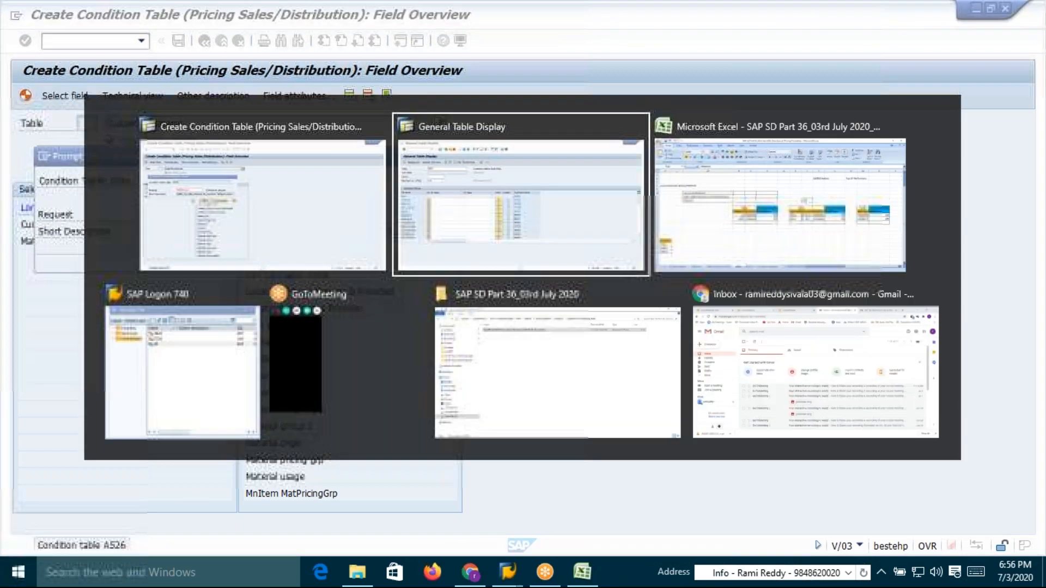
key("alt+Tab")
key("Tab")
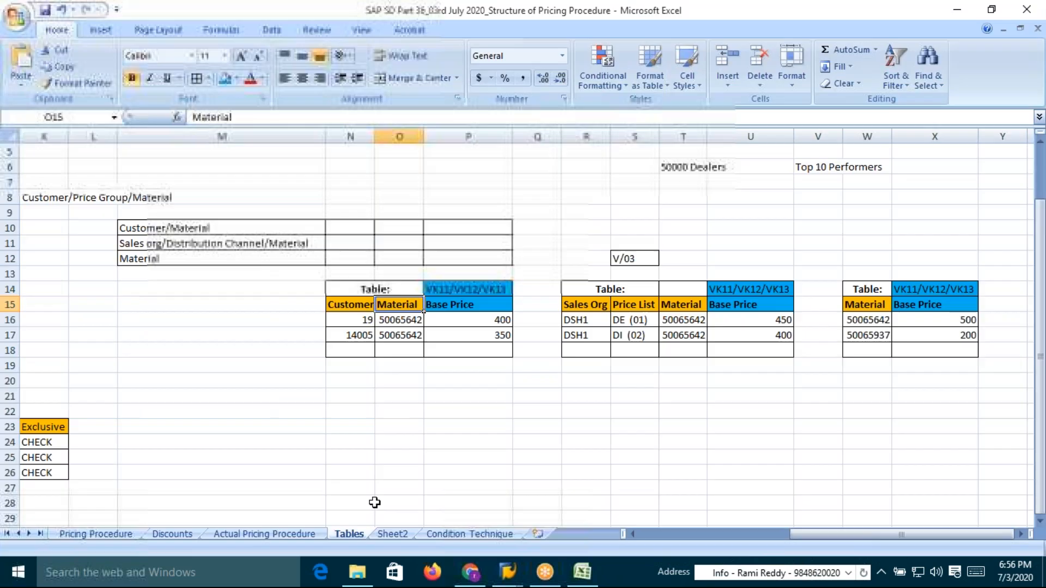
left_click(391, 292)
key("F2")
type("5")
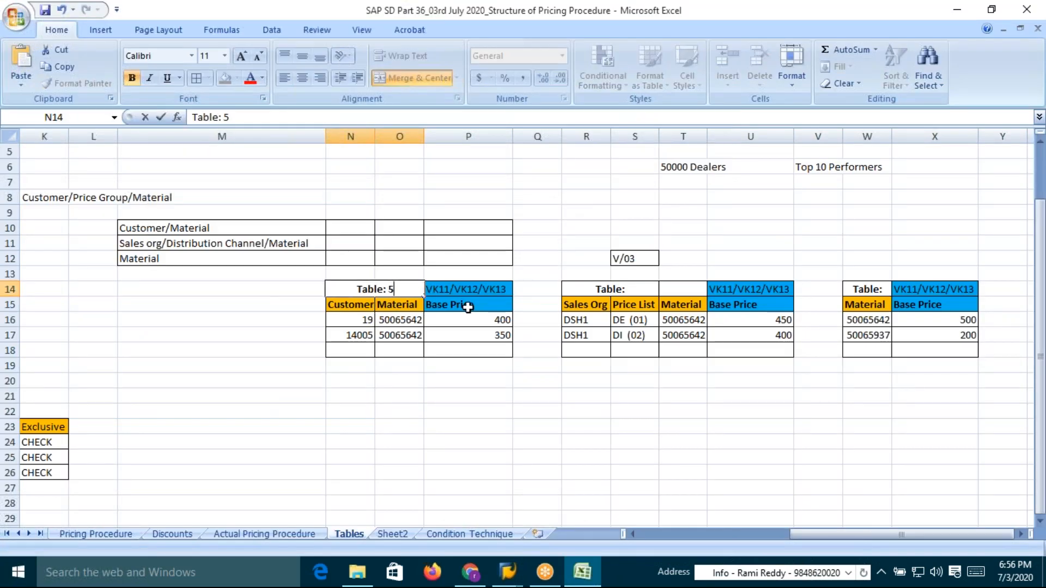
type("26")
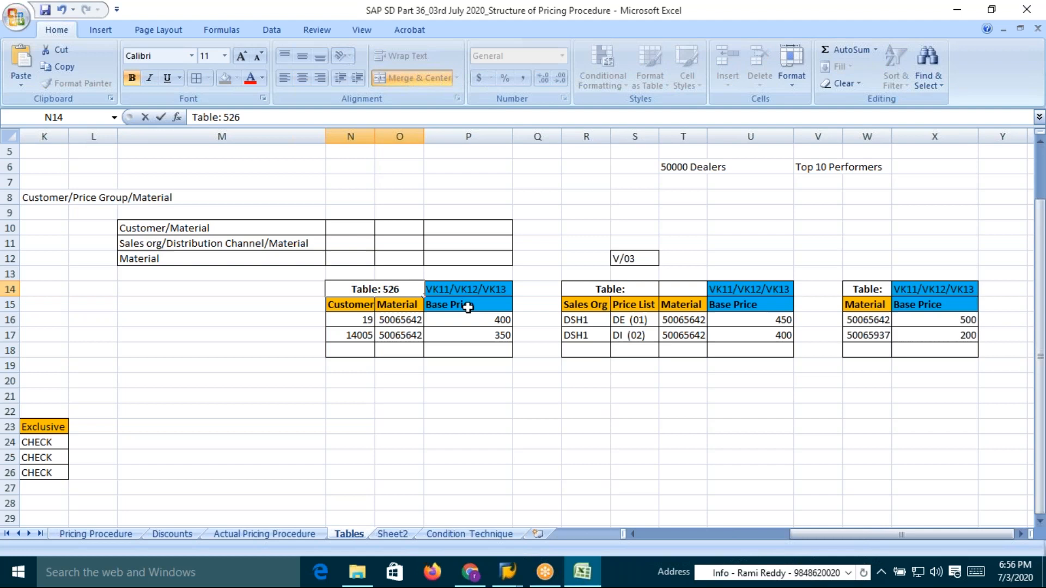
key("Return")
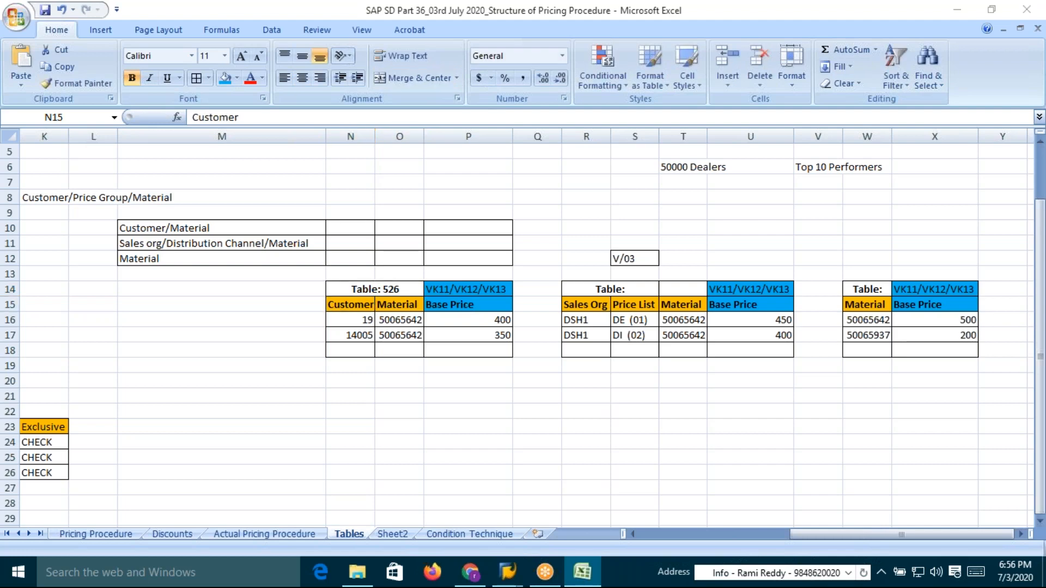
key("alt+Tab")
key("alt+Tab")
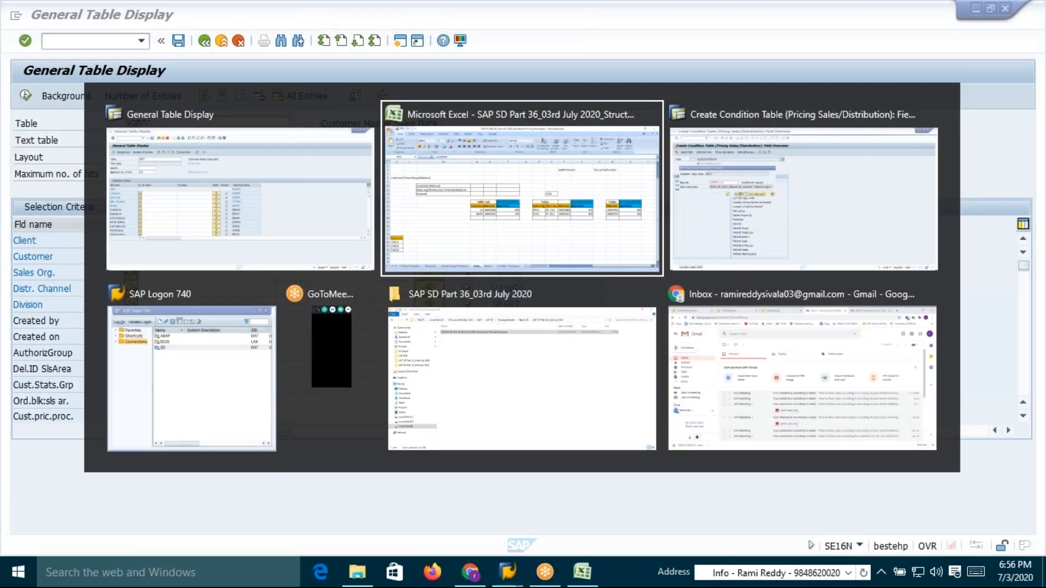
key("alt+Tab")
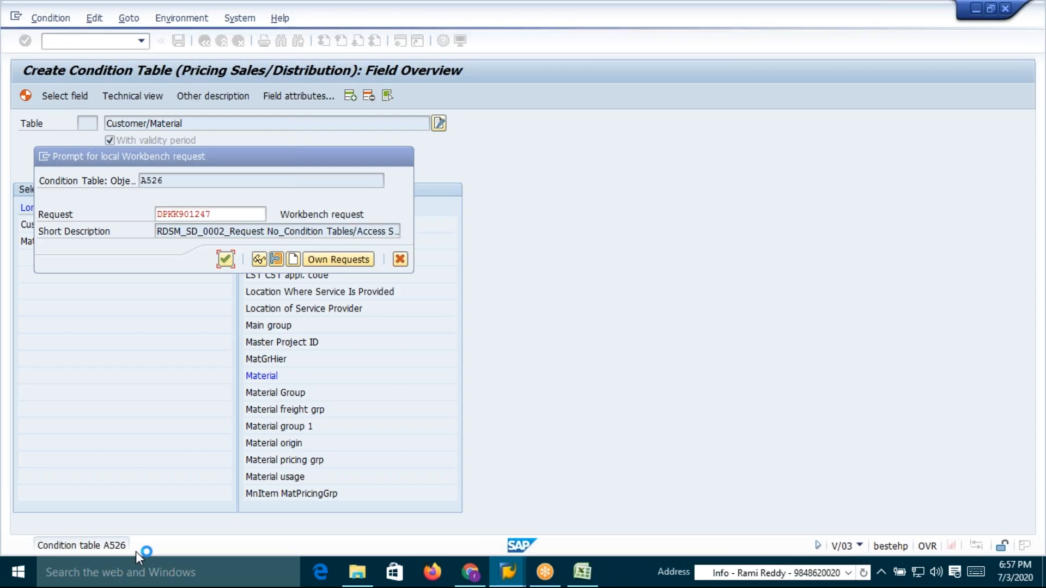
key("alt+Tab")
key("Tab")
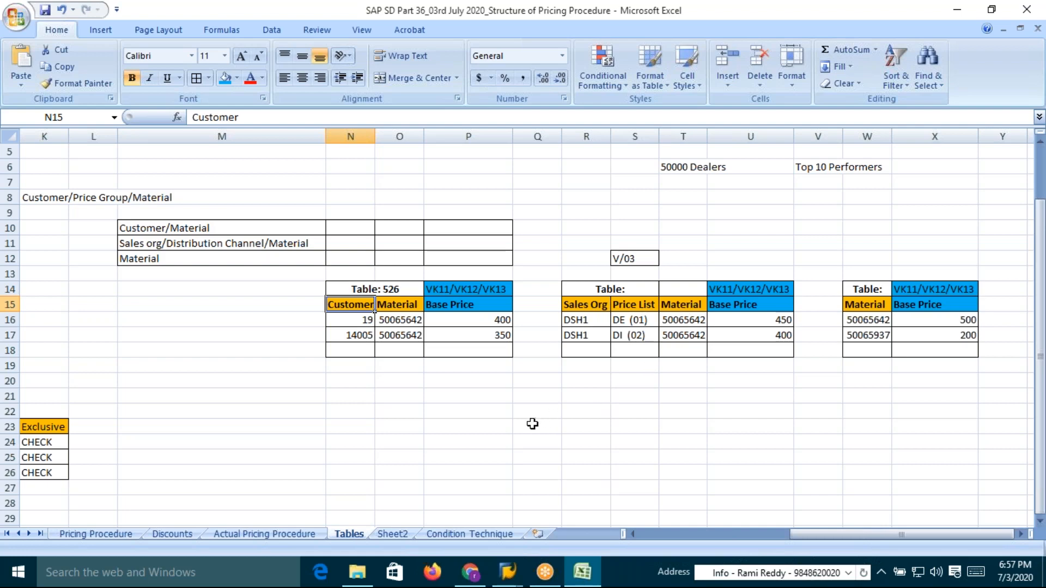
key("alt+Tab")
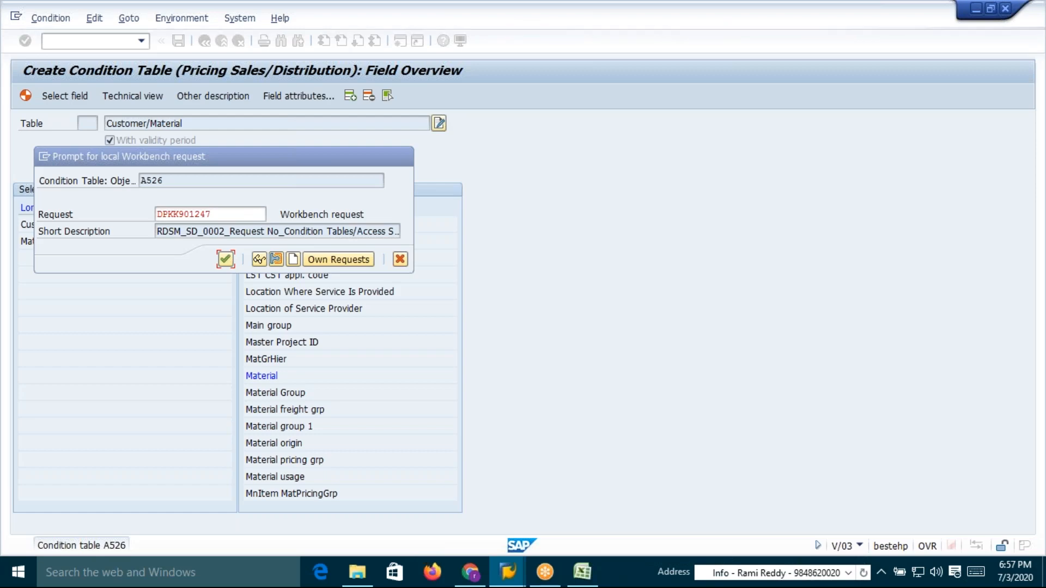
key("alt+Tab")
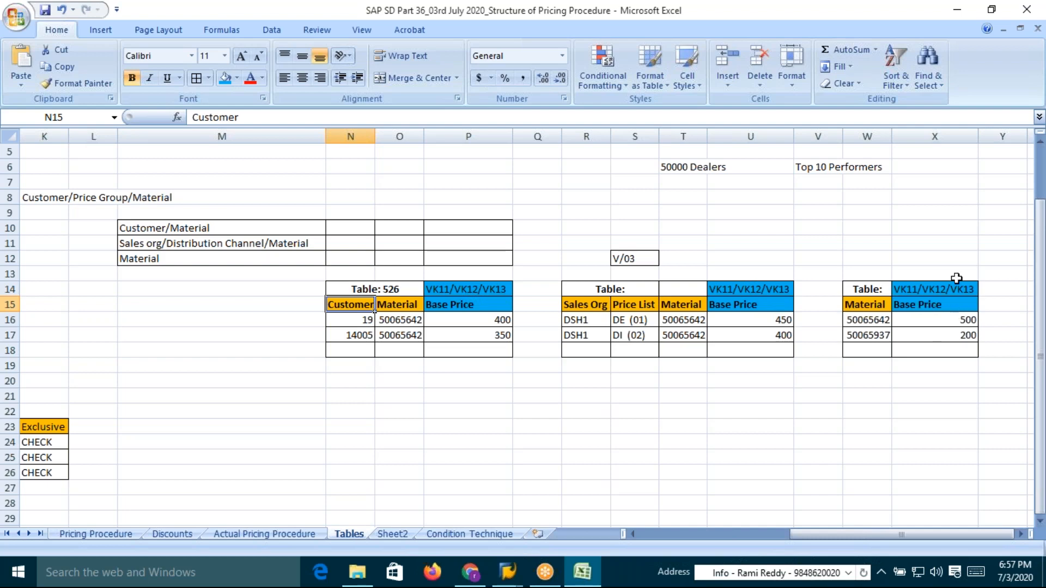
Add a blue-filled "Condition Record" heading above the first table's VK11/VK12/VK13 cell
left_click(461, 276)
type("Co")
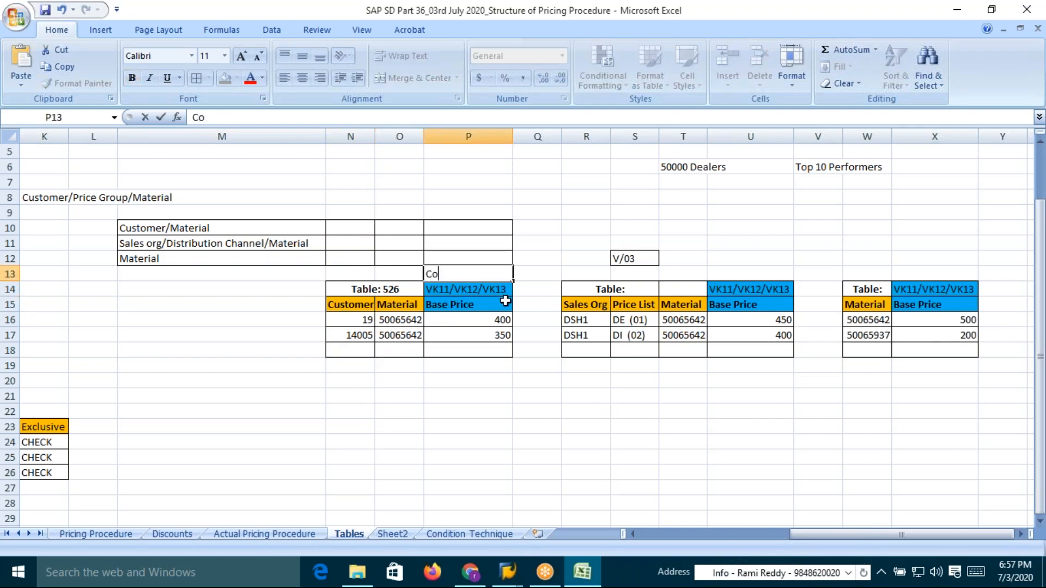
type("ndition")
type("cord")
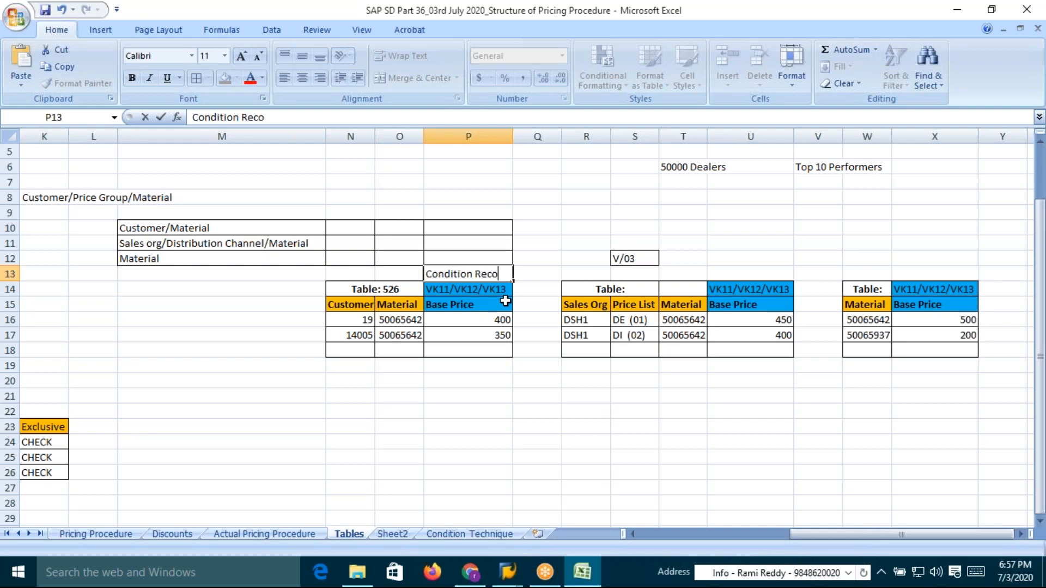
left_click(478, 294)
left_click_drag(473, 275, 471, 287)
left_click(224, 78)
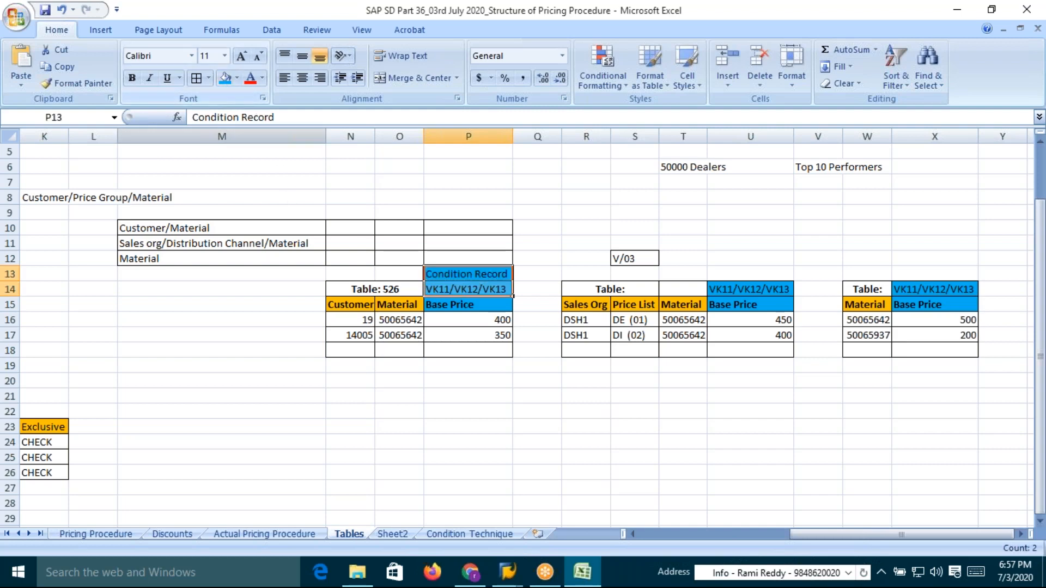
Copy the Condition Record heading above the VK11/VK12/VK13 cells of the second and third tables
left_click(465, 273)
key("ctrl+c")
left_click(742, 273)
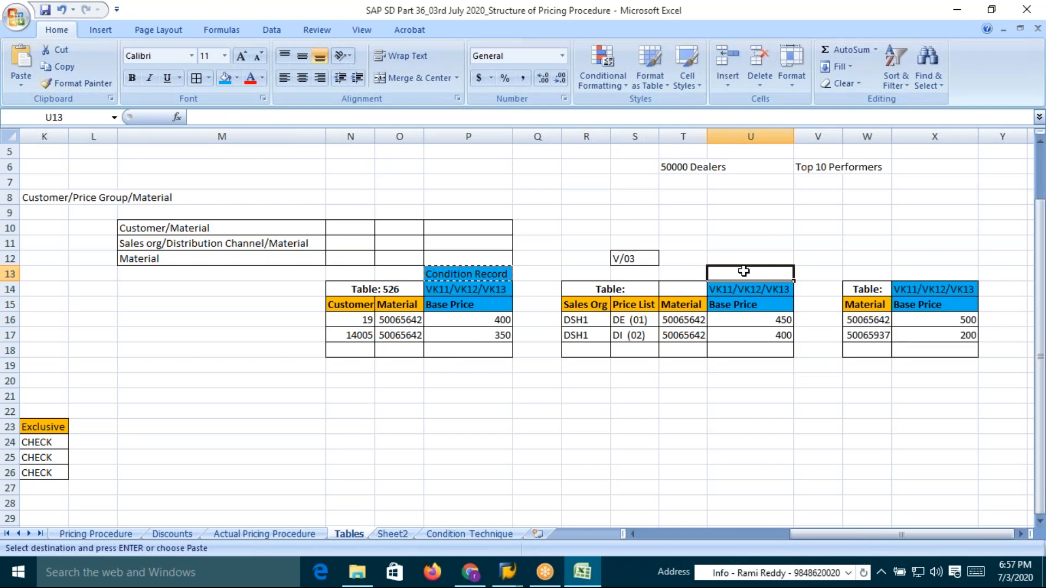
key("ctrl+v")
left_click(919, 274)
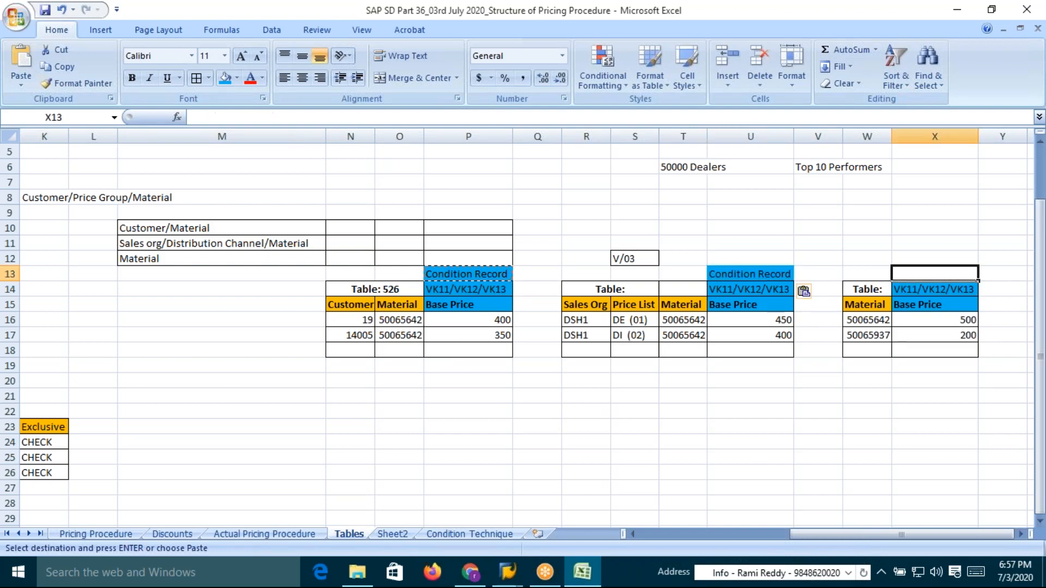
key("ctrl+v")
Leave the generation log and start creating another condition table without a template
key("alt+Tab")
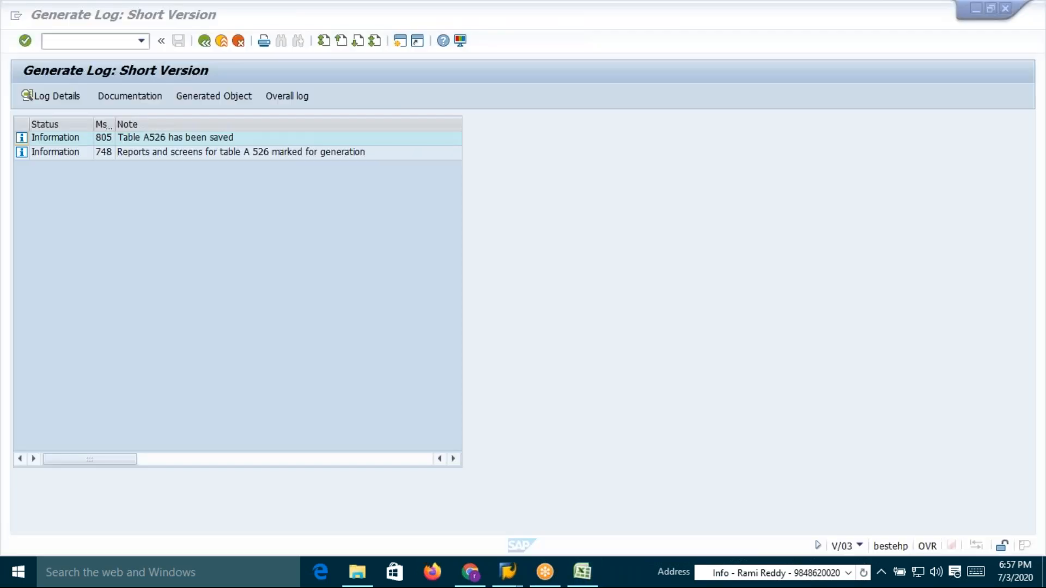
left_click(151, 137)
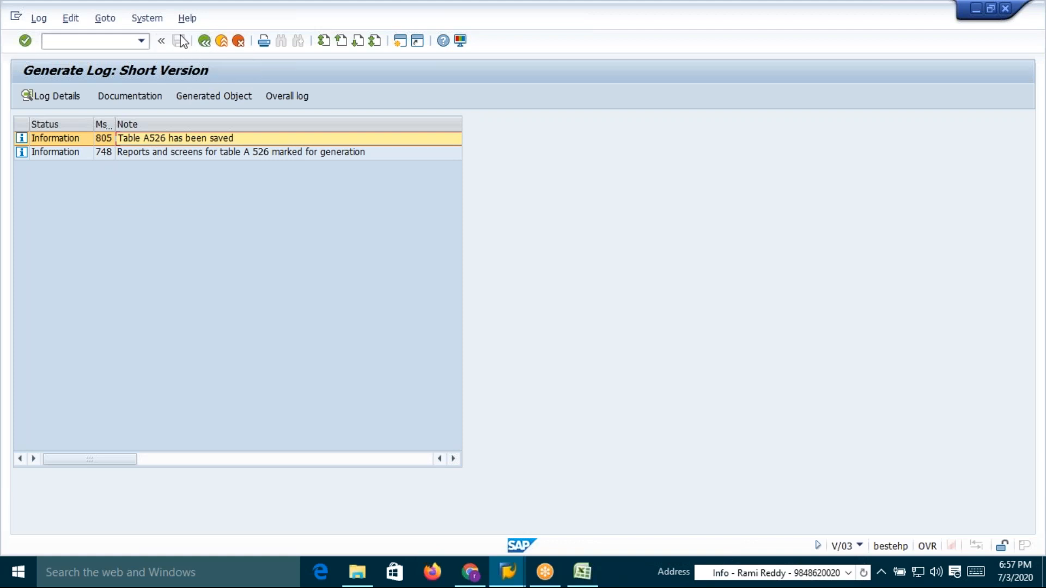
left_click(205, 42)
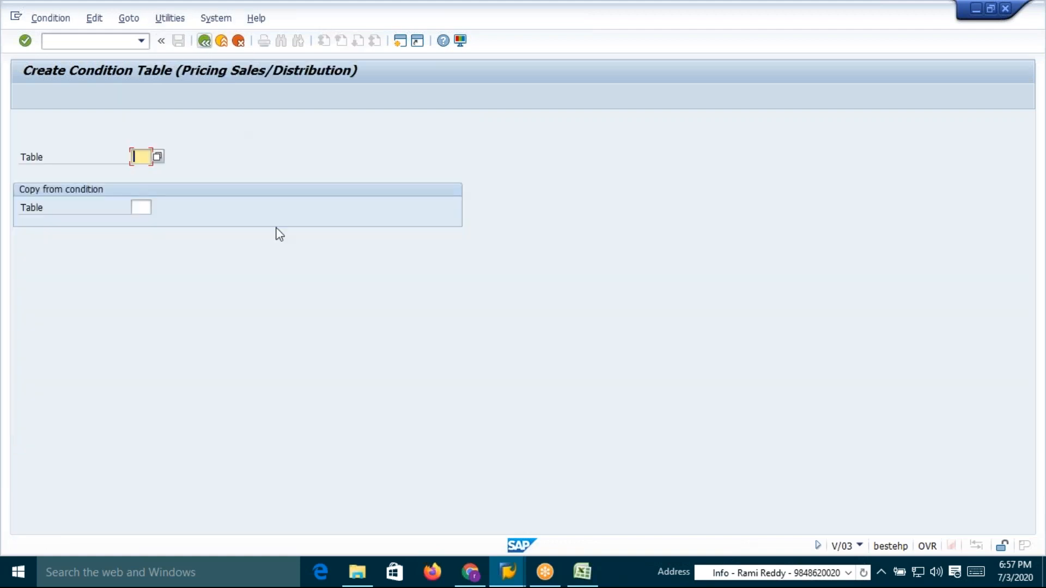
key("Return")
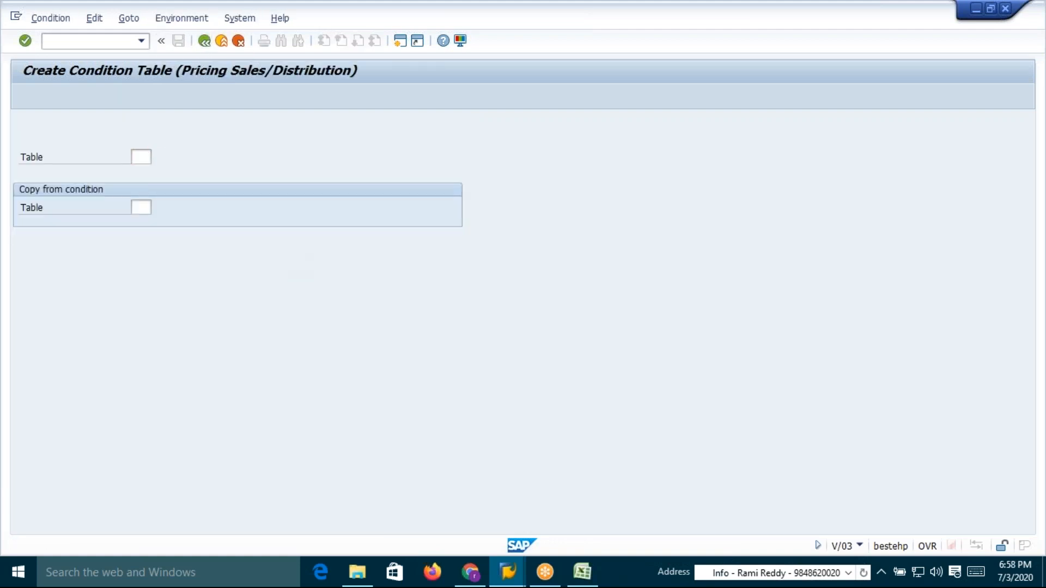
key("alt+Tab")
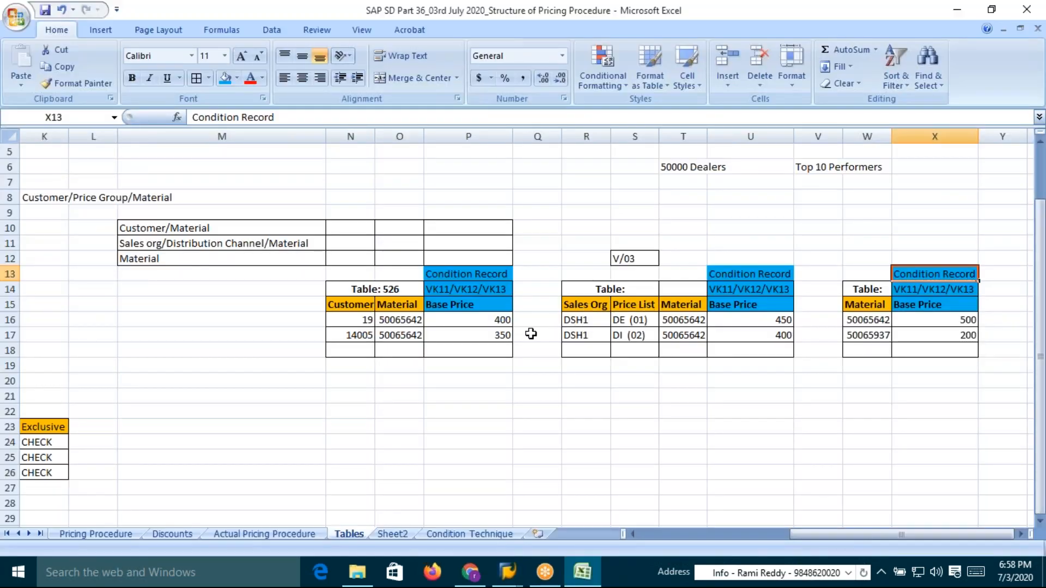
key("alt+Tab")
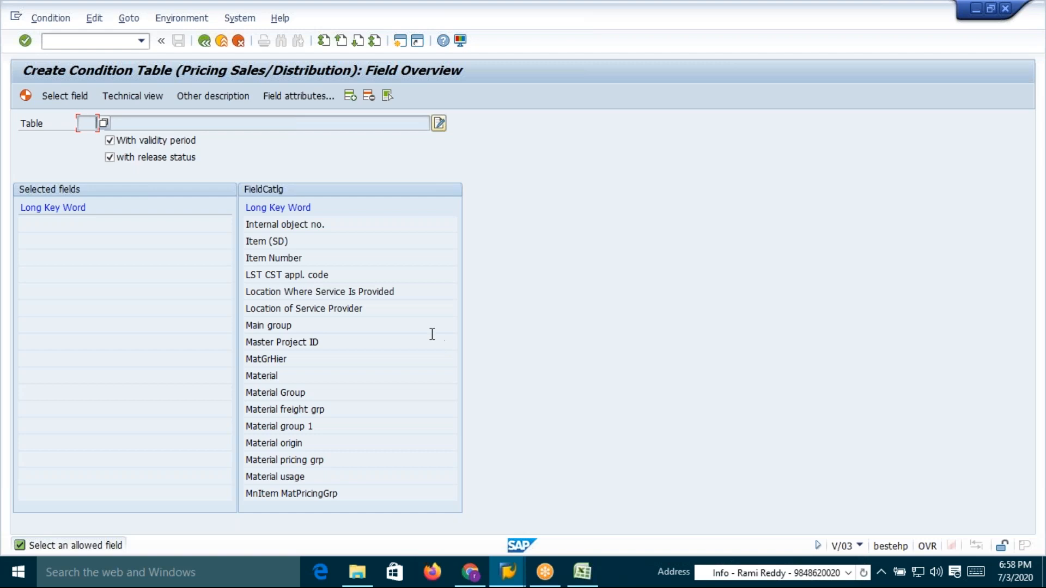
Display the field attributes of Sales Organization in the field catalogue
left_click(358, 42)
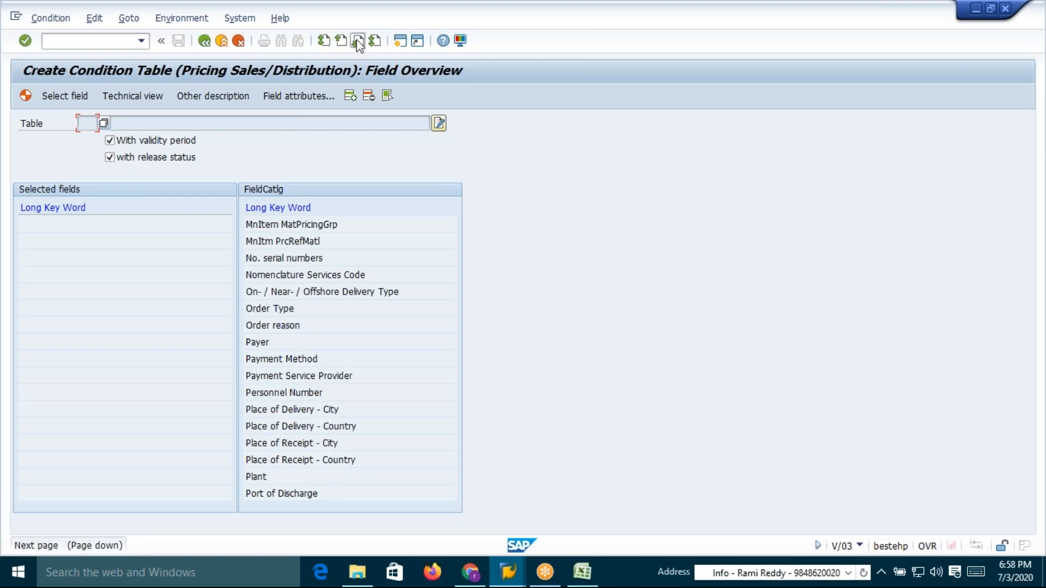
left_click(358, 41)
left_click(357, 41)
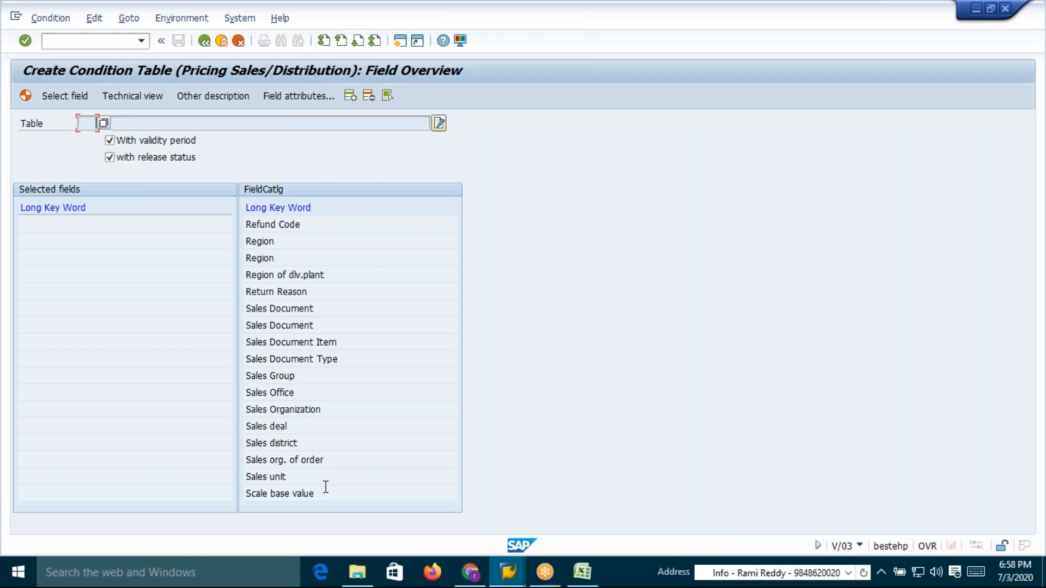
left_click(271, 411)
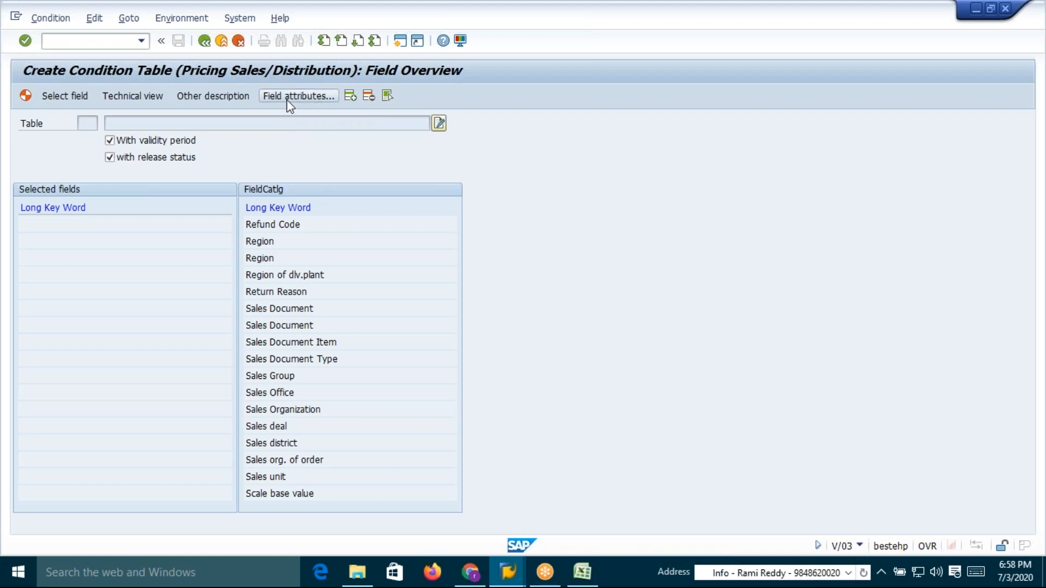
left_click(326, 95)
double_click(221, 317)
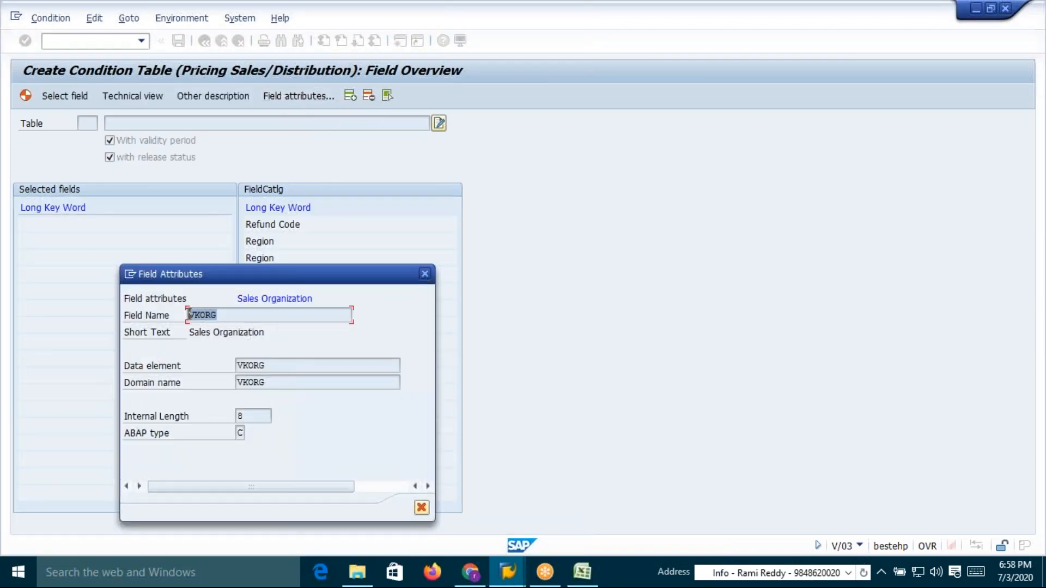
left_click(424, 274)
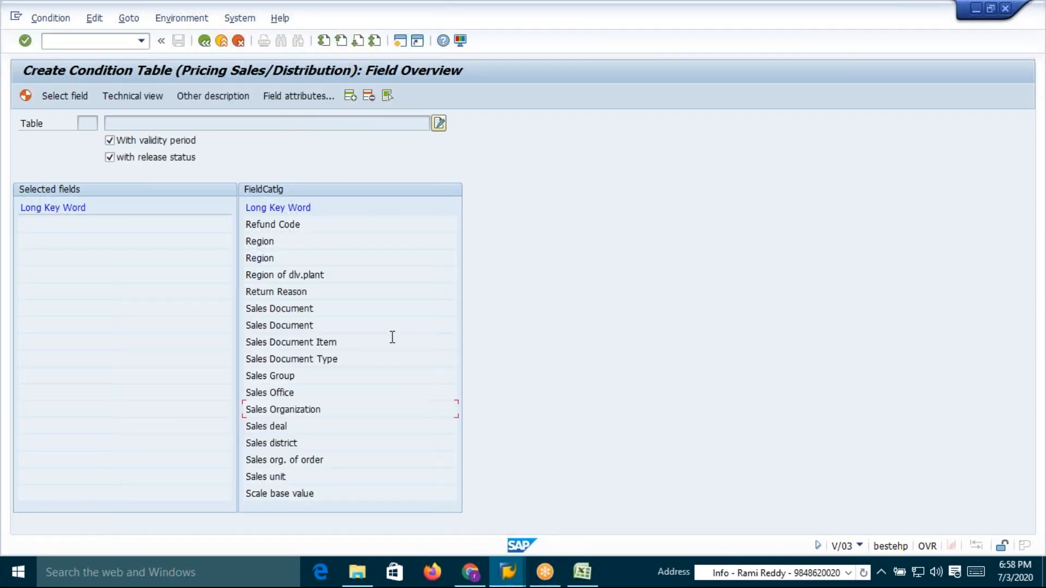
Add Sales Organization and Price List to the selected fields
double_click(282, 410)
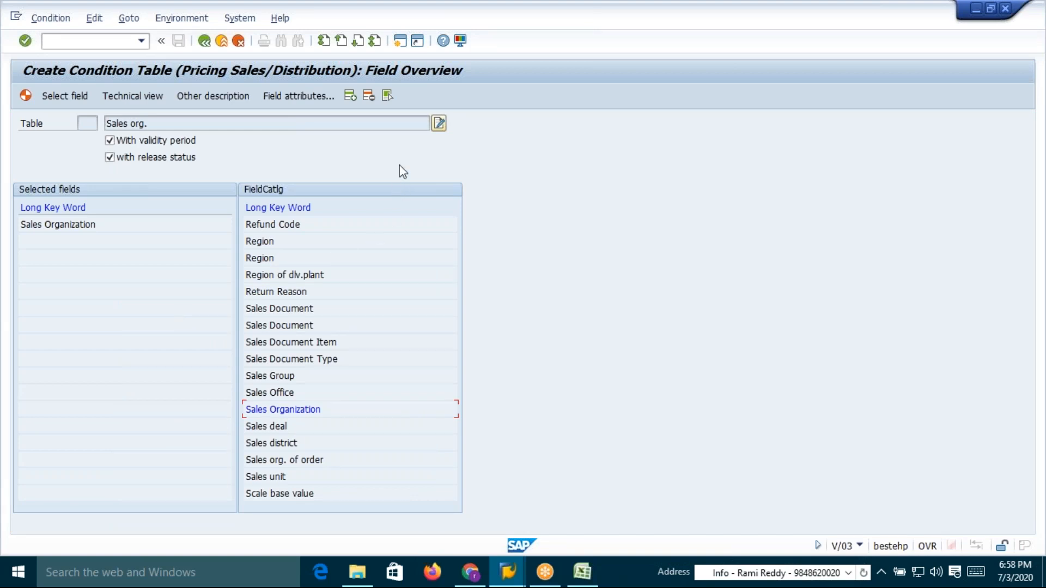
left_click(340, 42)
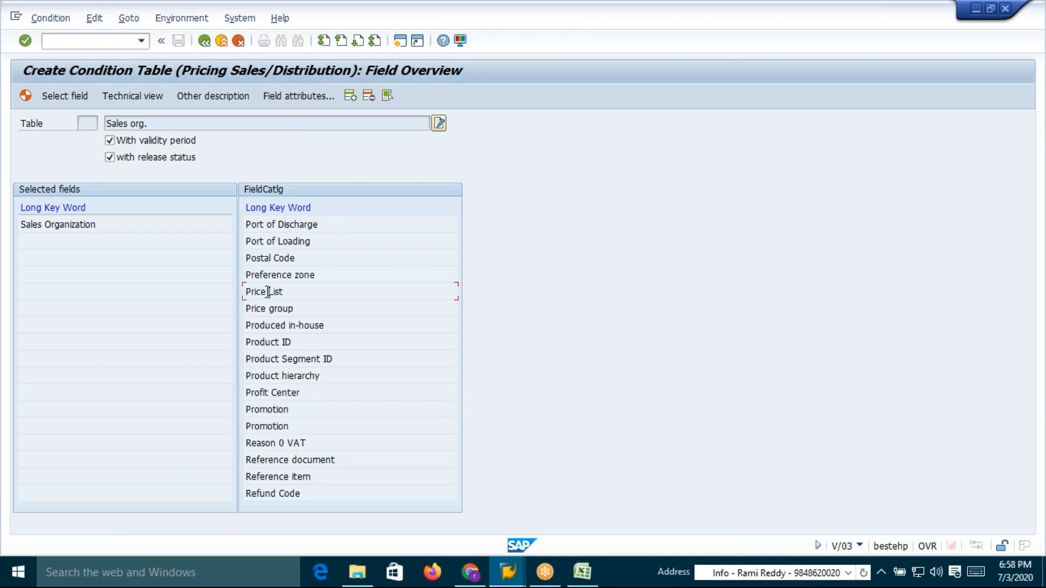
double_click(246, 291)
Add the Material field from the field catalogue to the selected fields
left_click(341, 41)
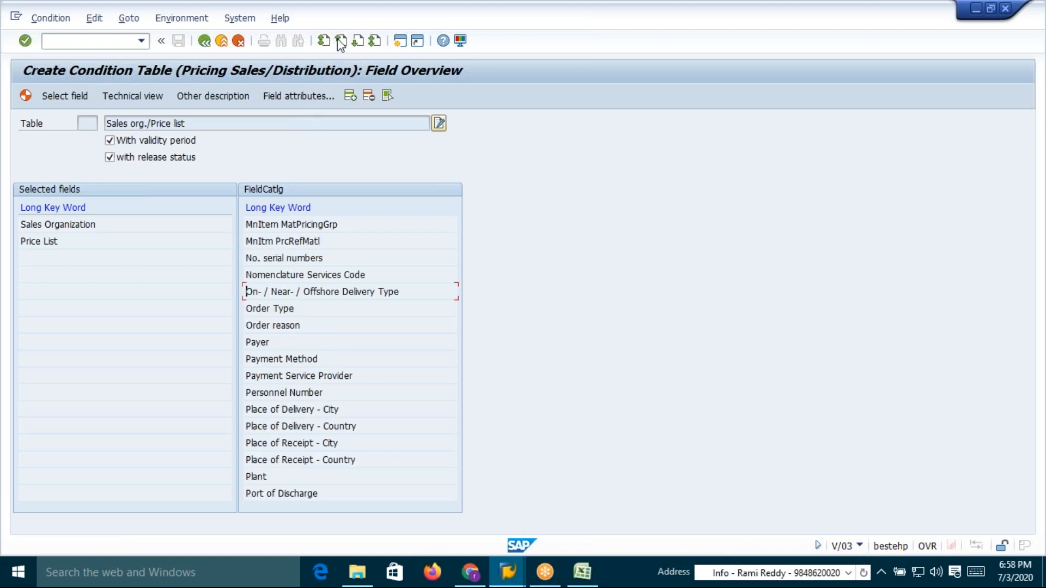
left_click(341, 41)
left_click(341, 42)
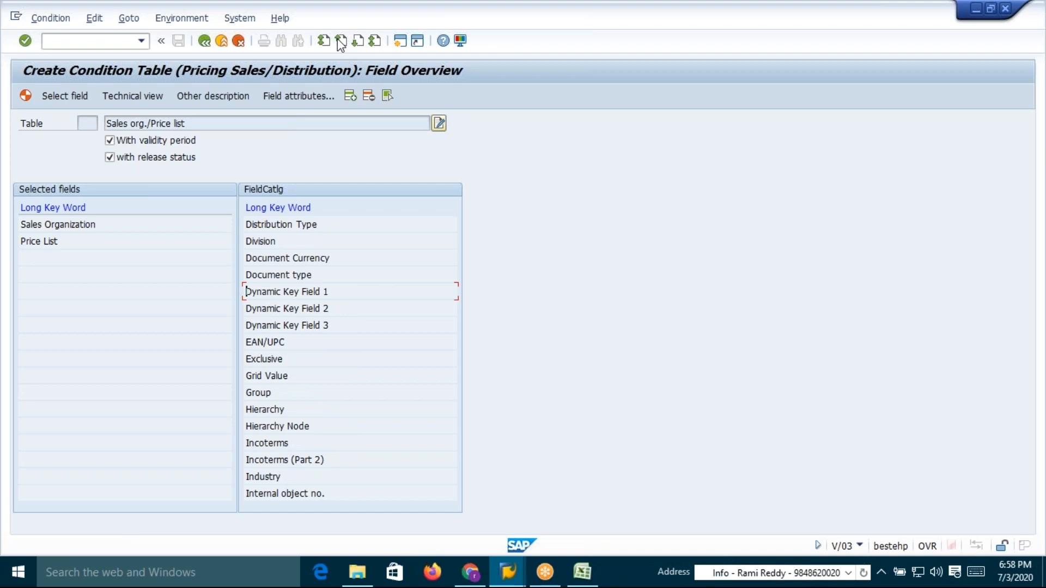
left_click(357, 41)
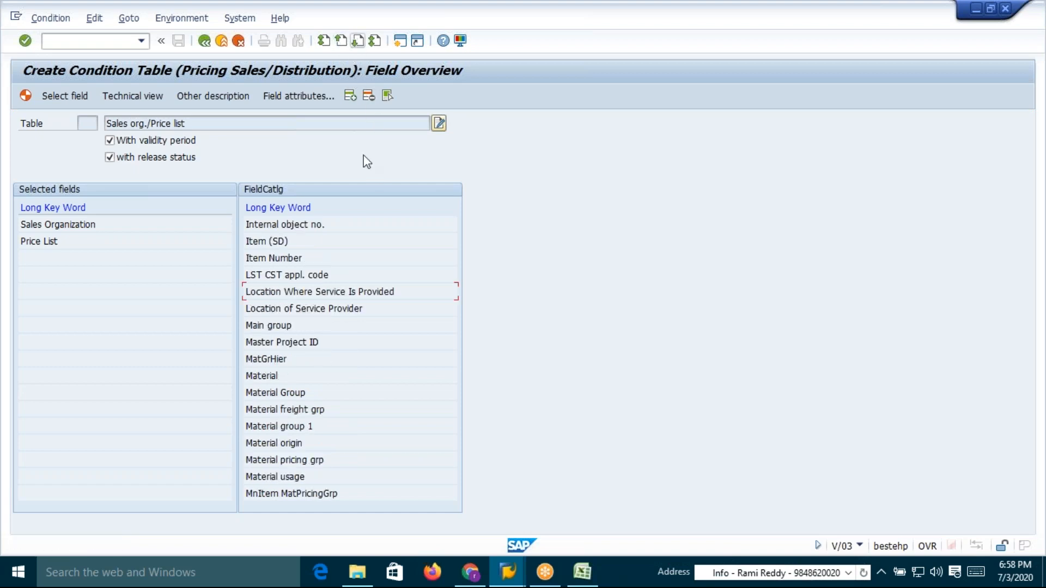
double_click(261, 376)
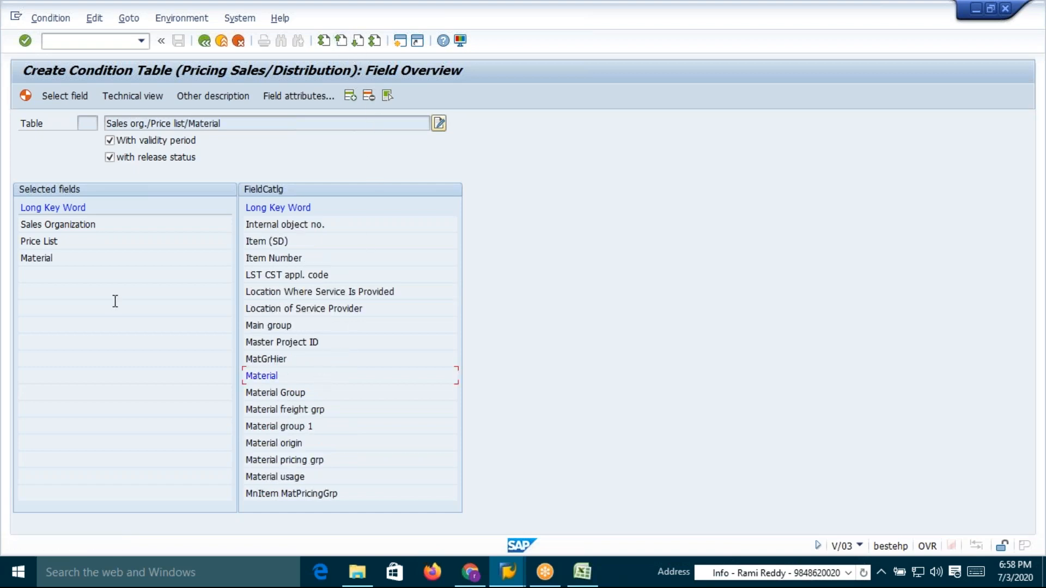
Generate the Sales org./Price list/Material table, saving it in package ZSD0 with the proposed workbench request
left_click(25, 95)
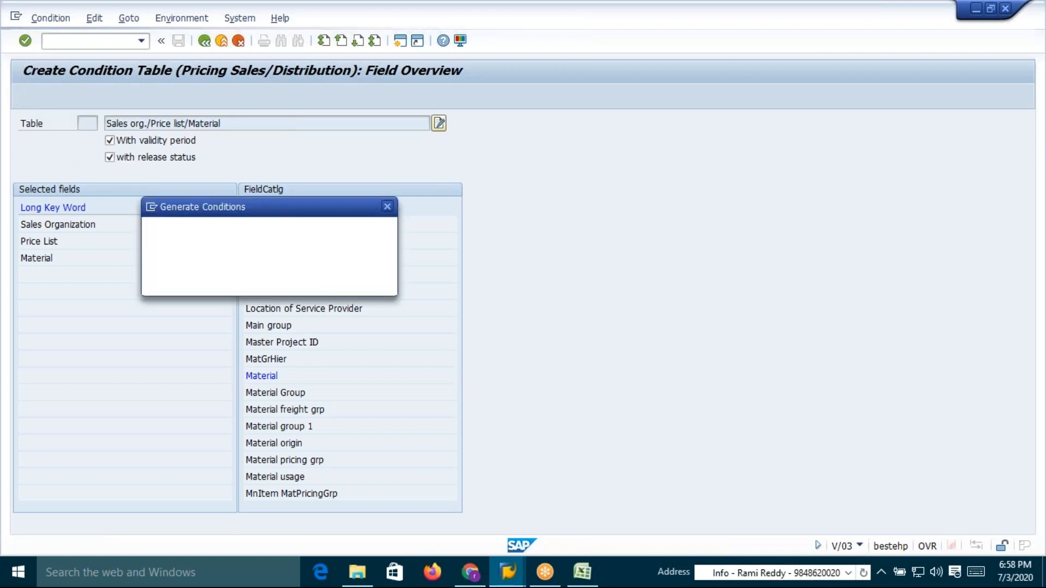
left_click(212, 281)
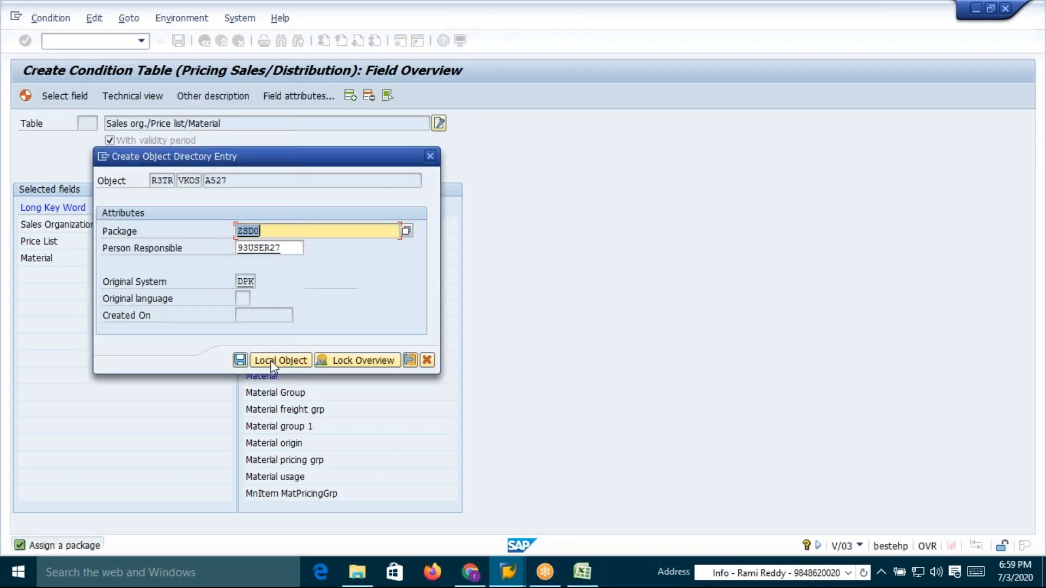
left_click(240, 358)
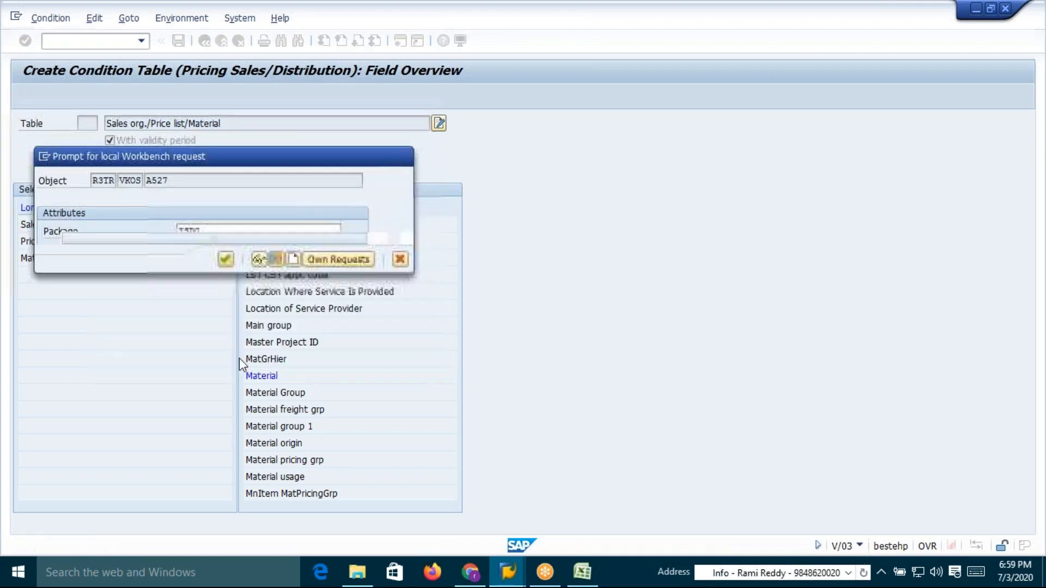
left_click(225, 259)
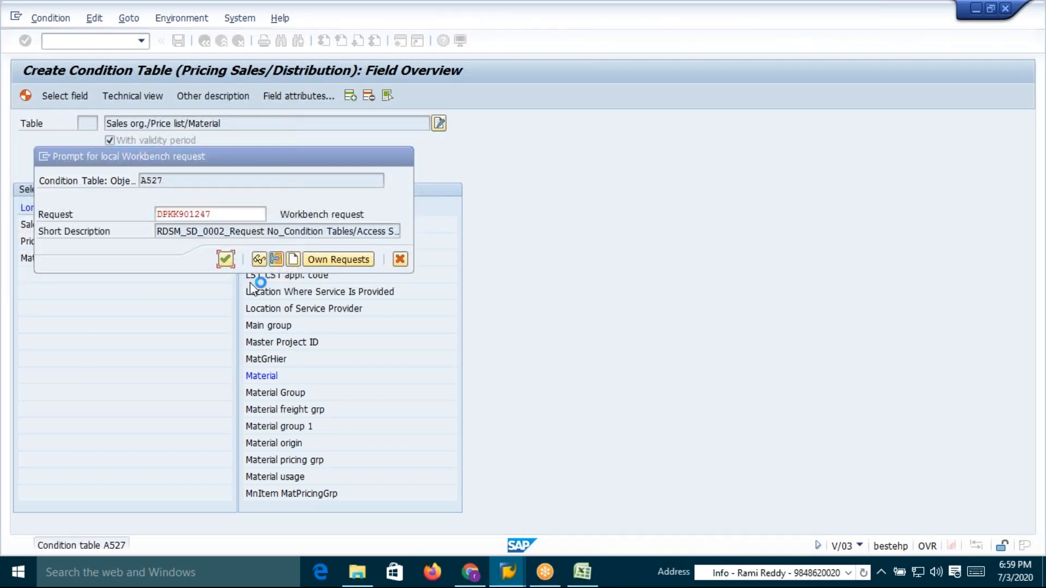
Label the second condition table in the worksheet as Table: 527
key("alt+Tab")
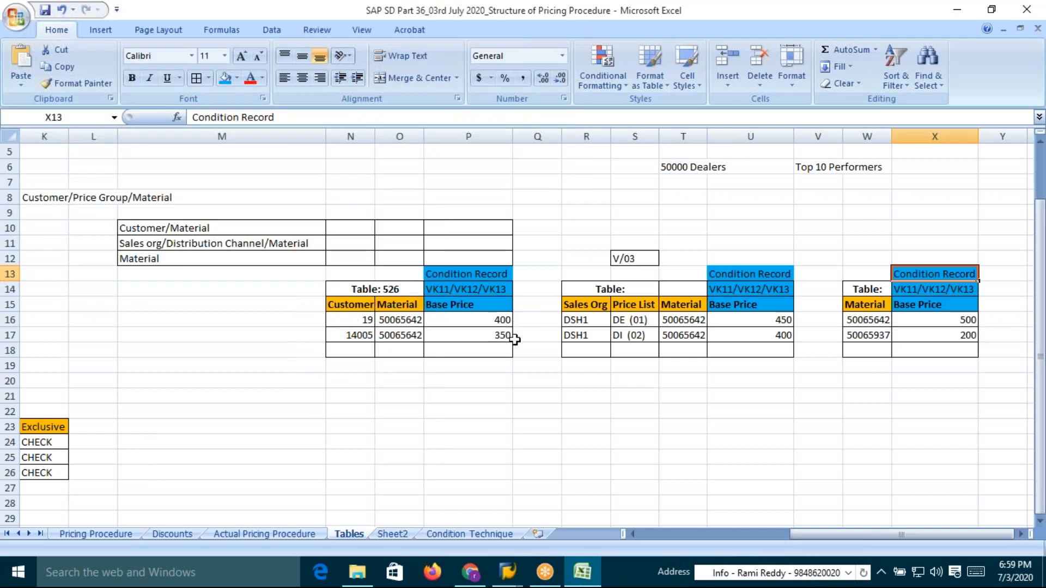
left_click(623, 304)
key("alt+Tab")
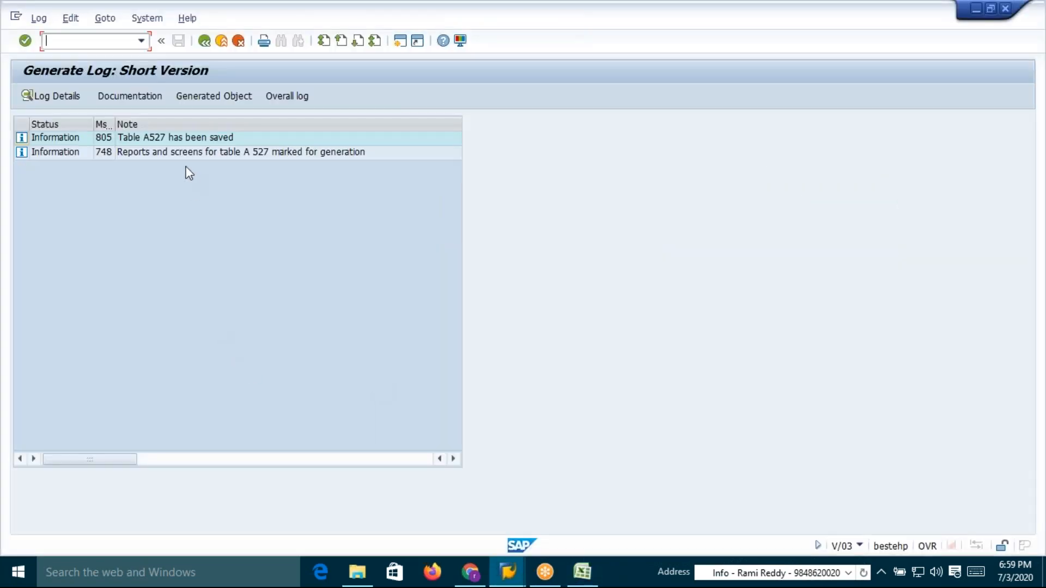
key("alt+Tab")
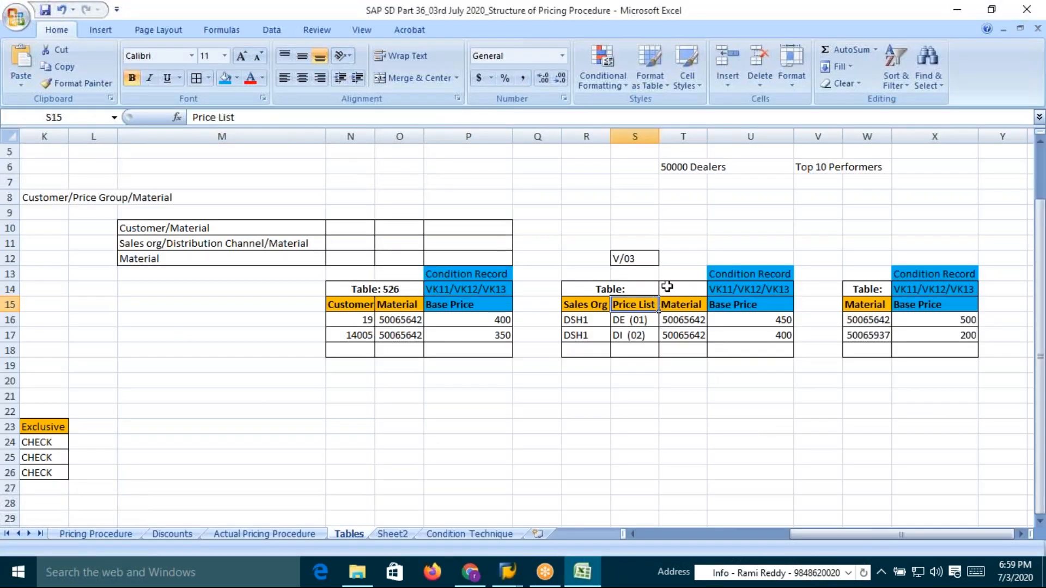
double_click(649, 293)
type("527")
key("Return")
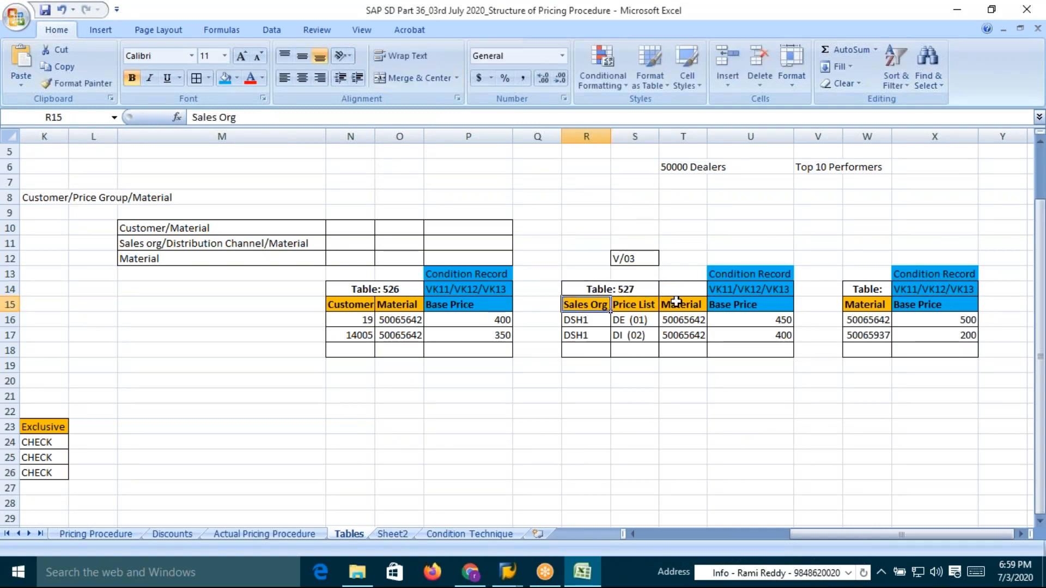
Start a new condition table in SAP and add Material to its selected fields
left_click(873, 291)
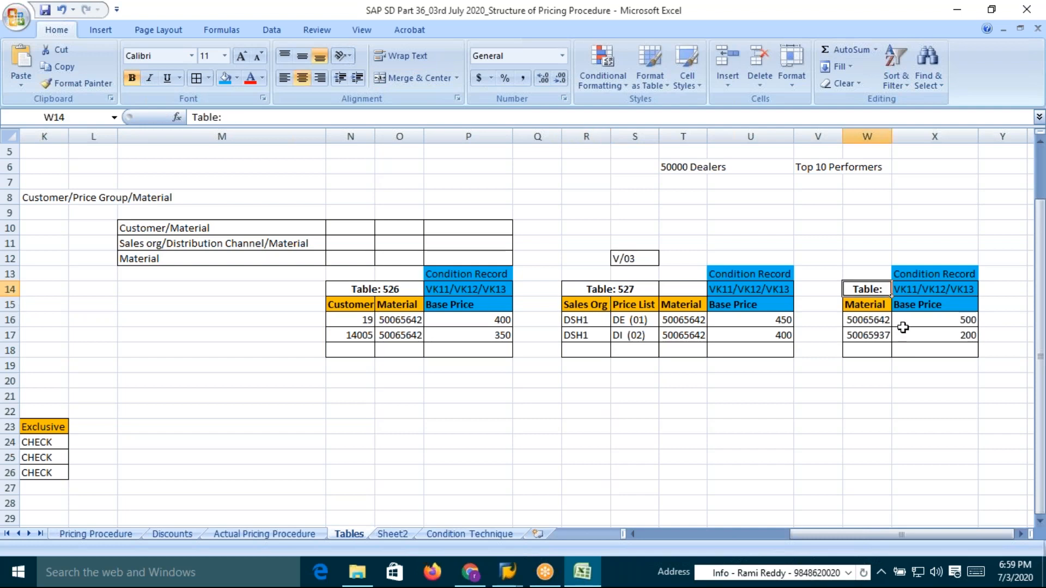
key("alt+Tab")
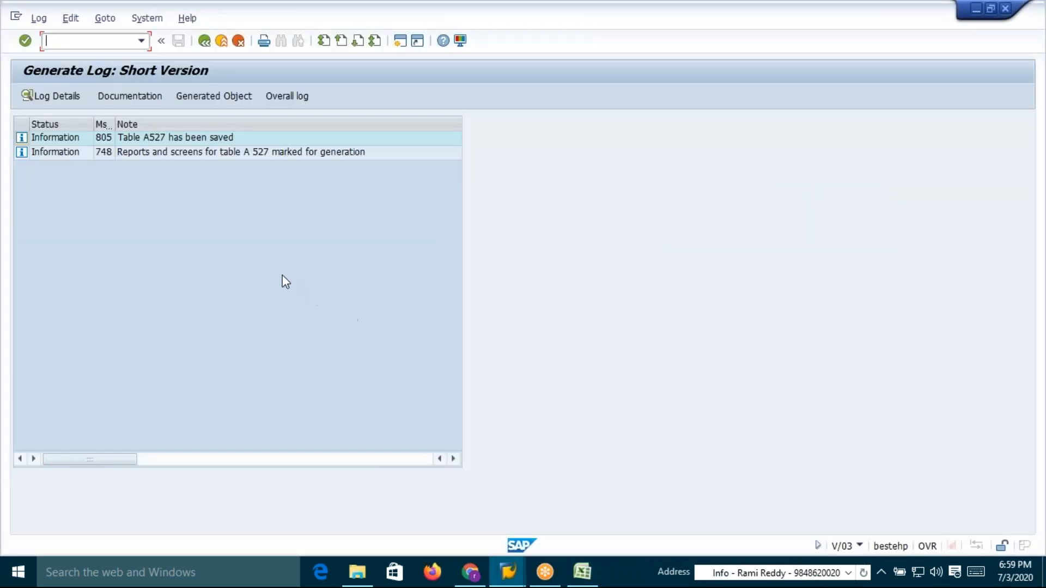
left_click(203, 41)
key("Return")
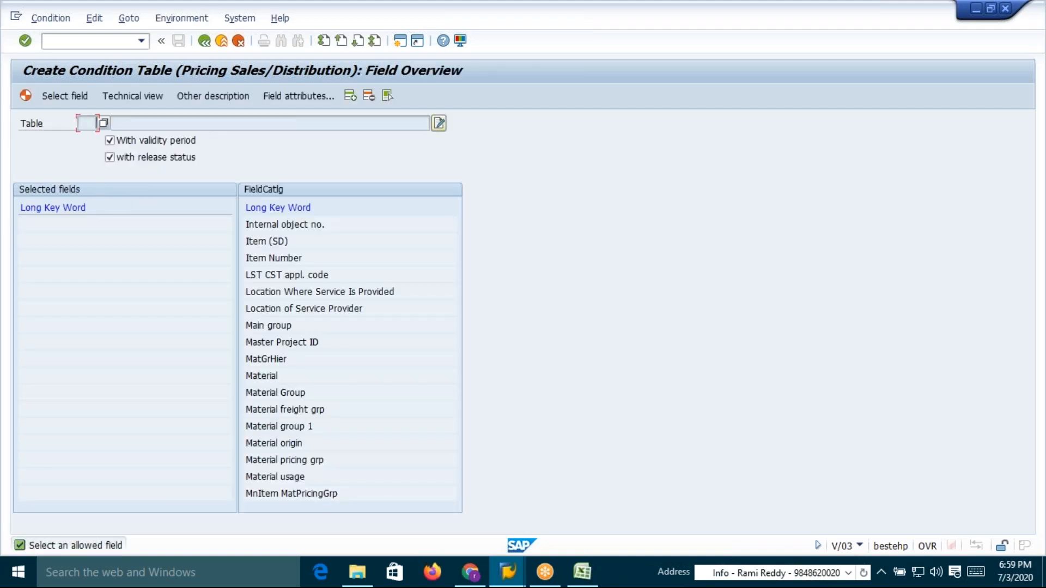
double_click(262, 371)
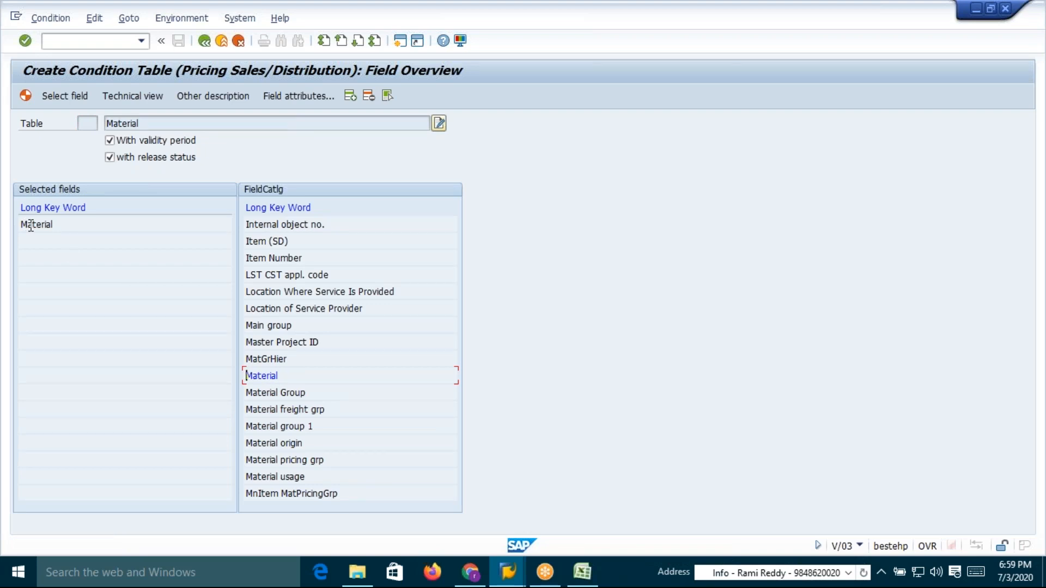
Inspect the field attributes of the selected Material field
left_click(304, 96)
double_click(191, 316)
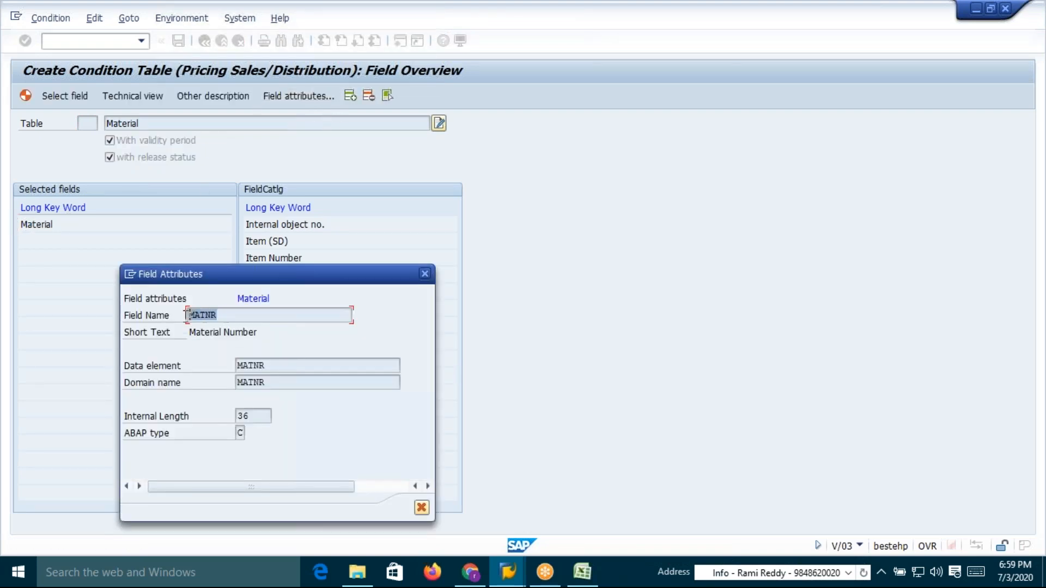
left_click(425, 273)
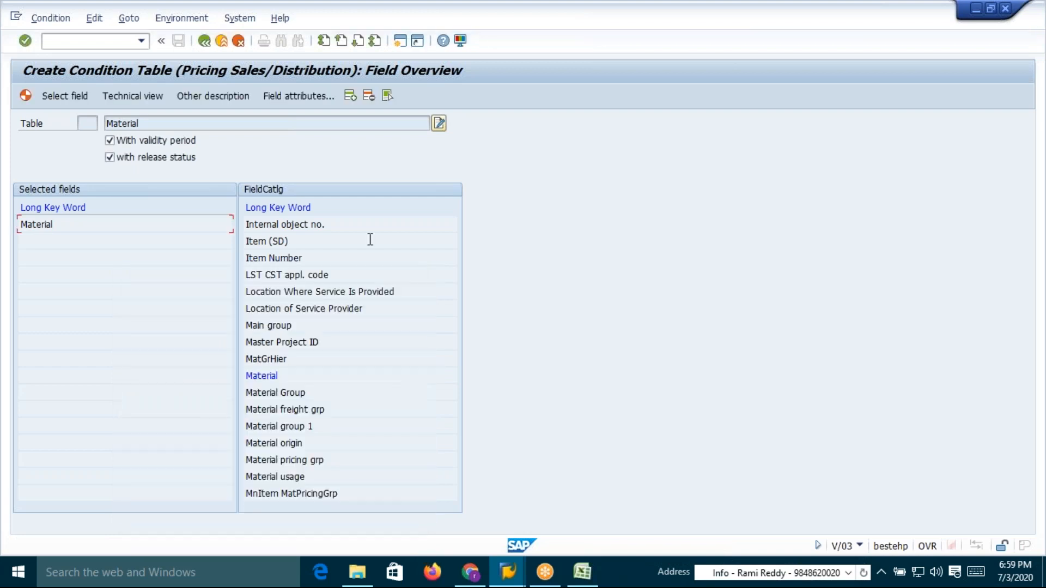
Generate the Material condition table, confirming generation and the object directory entry
left_click(25, 95)
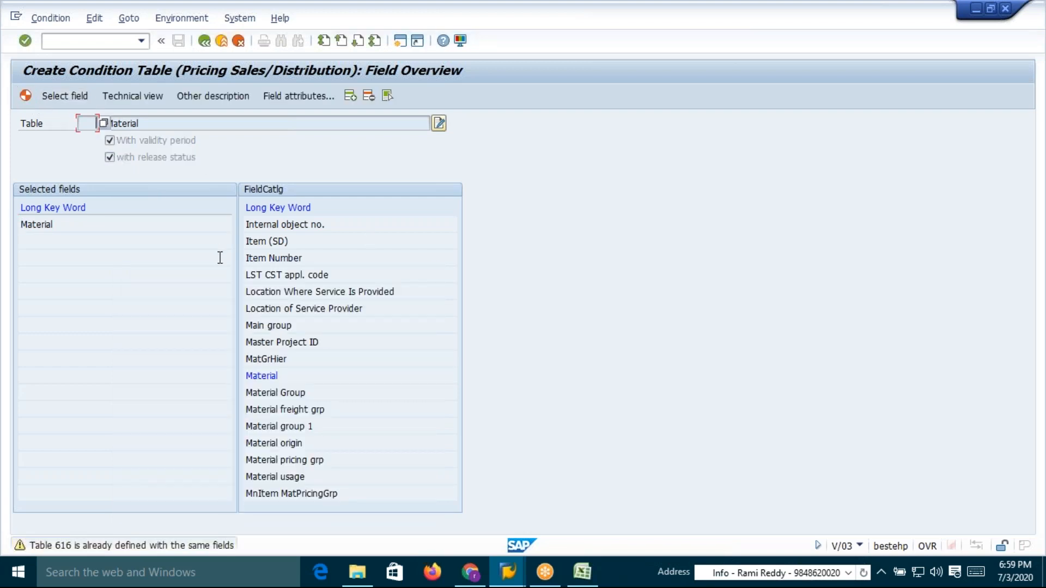
key("Return")
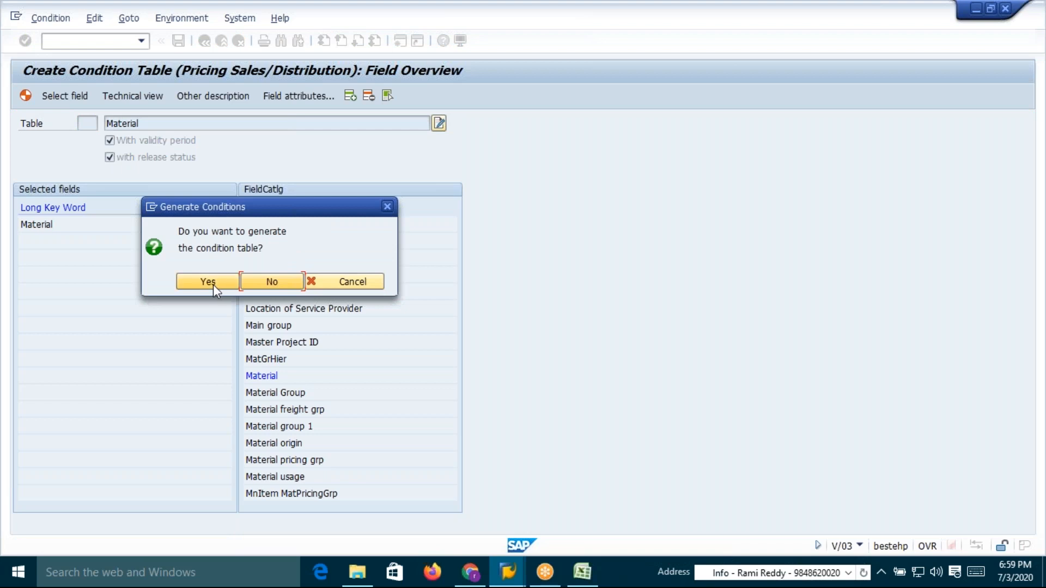
left_click(207, 281)
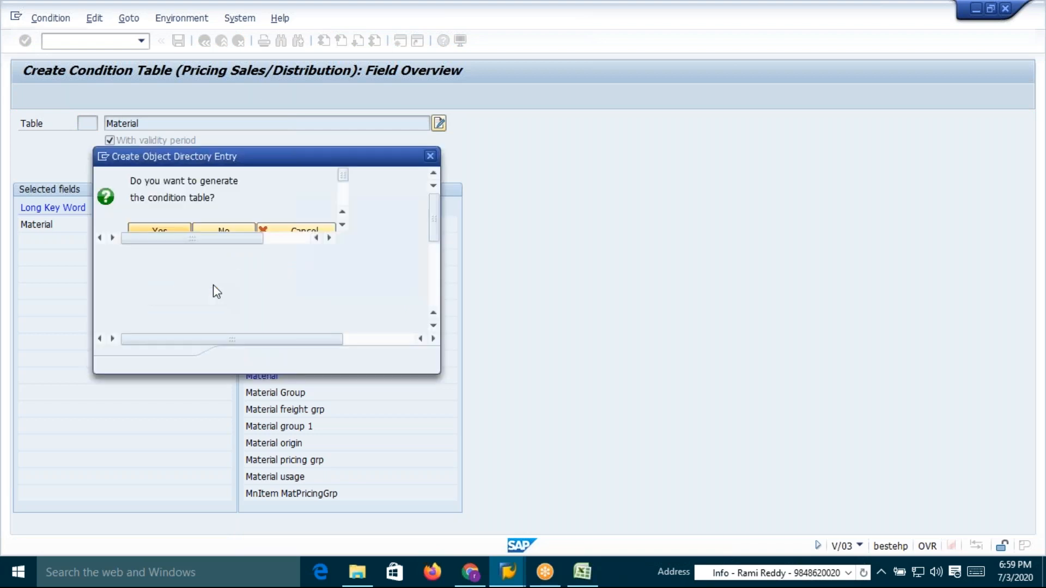
left_click(240, 360)
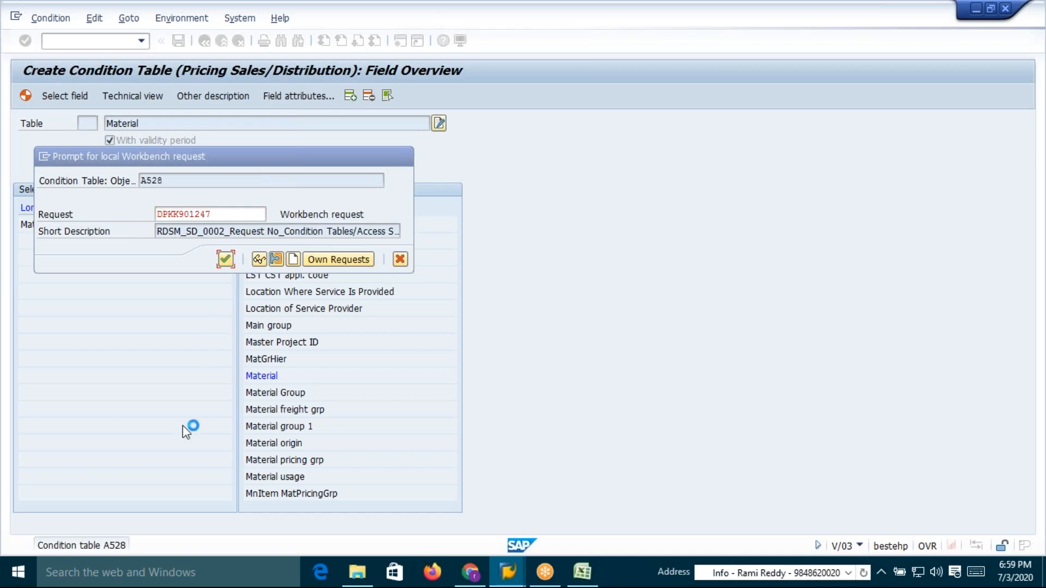
Switch to the spreadsheet and label the third condition table as Table: 528
key("alt+Tab")
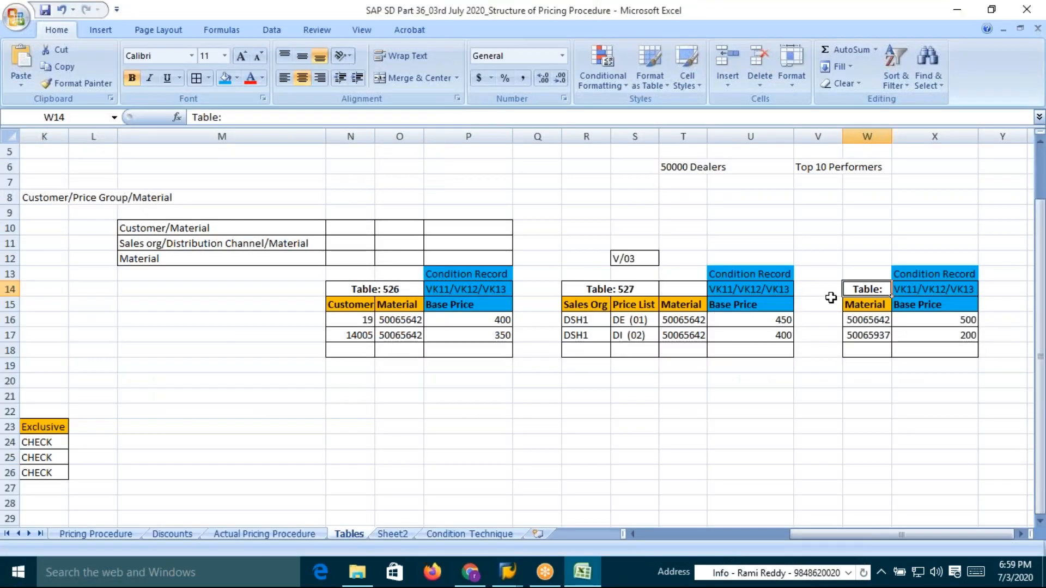
double_click(880, 291)
type("528")
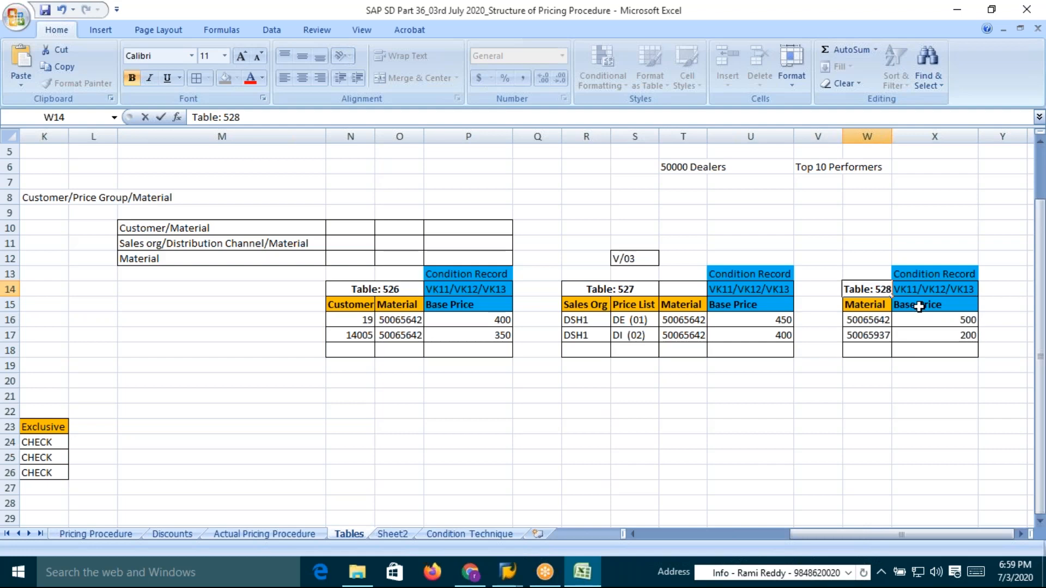
key("Return")
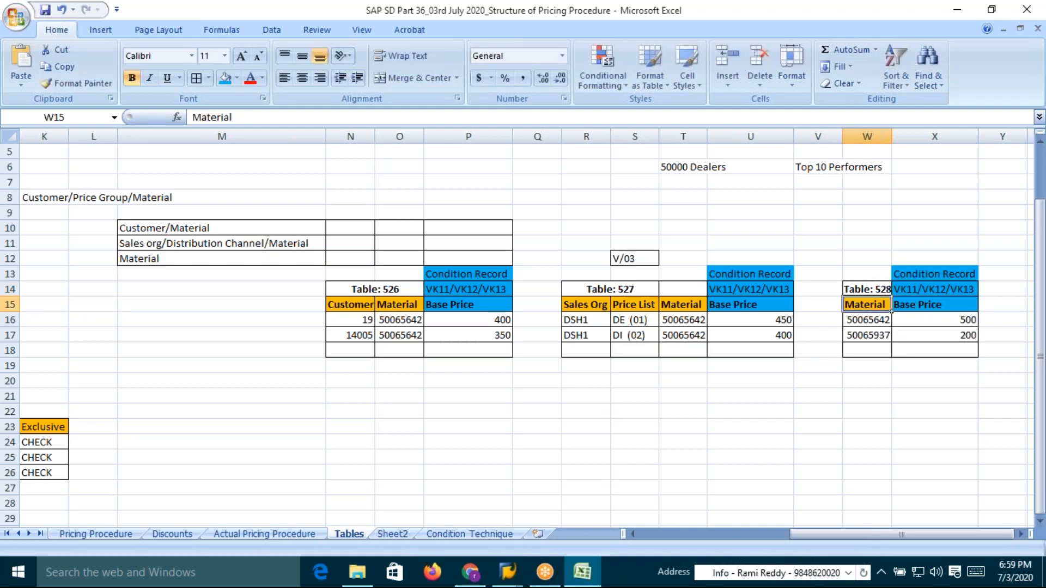
key("alt+Tab")
key("alt+Tab")
key("alt+shift+Tab")
key("Escape")
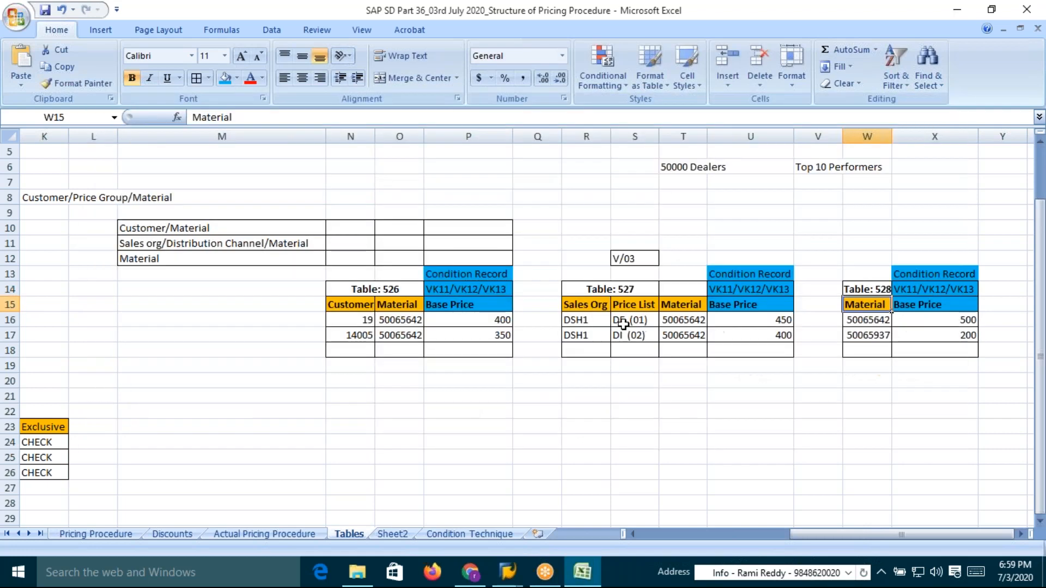
Review the condition technique steps and their transaction codes in the Condition Technique sheet
left_click(500, 532)
left_click(178, 179)
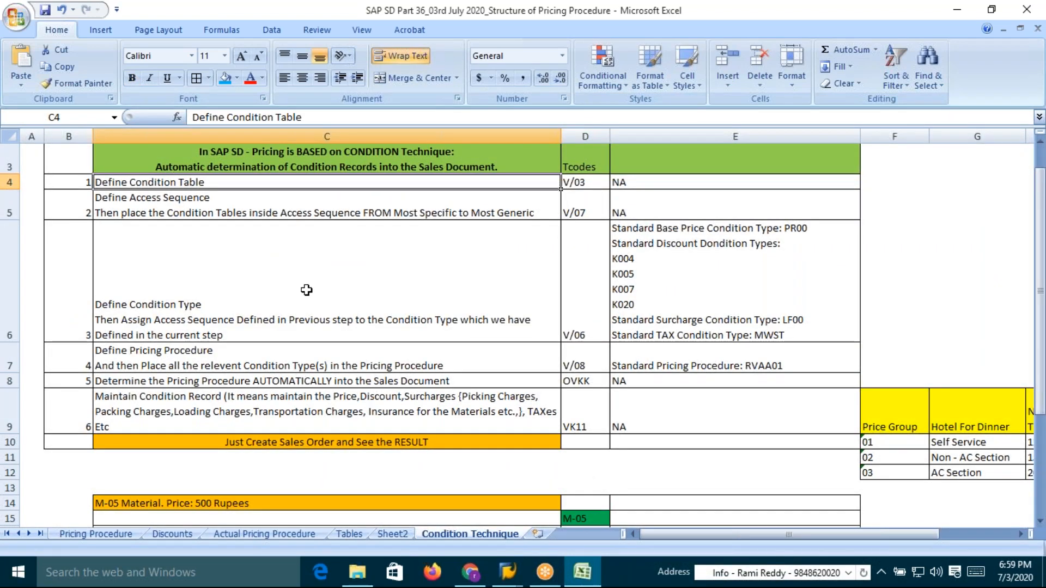
left_click(153, 203)
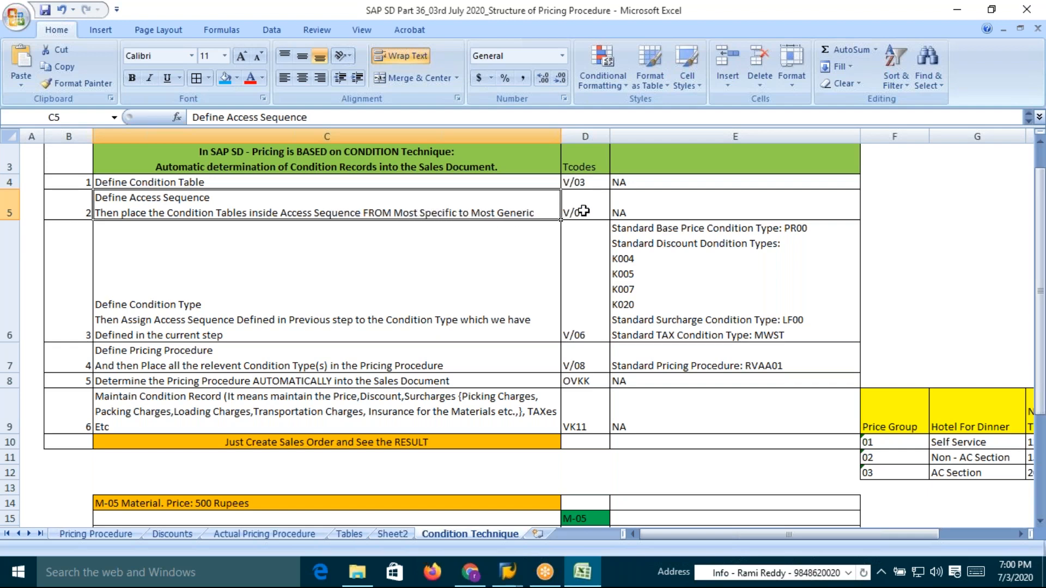
left_click(588, 212)
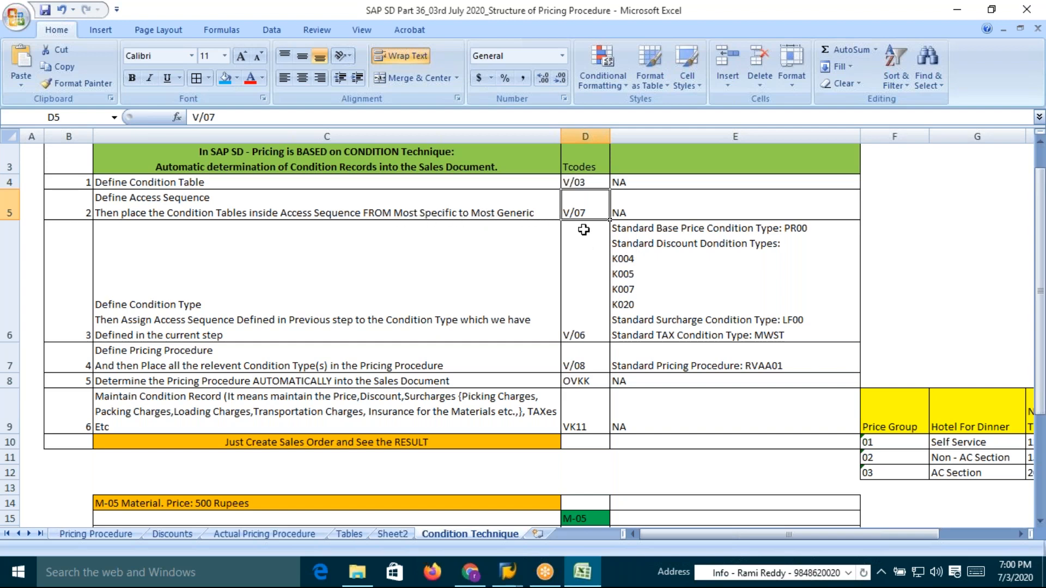
Open the V/07 access sequence transaction in SAP
key("alt+Tab")
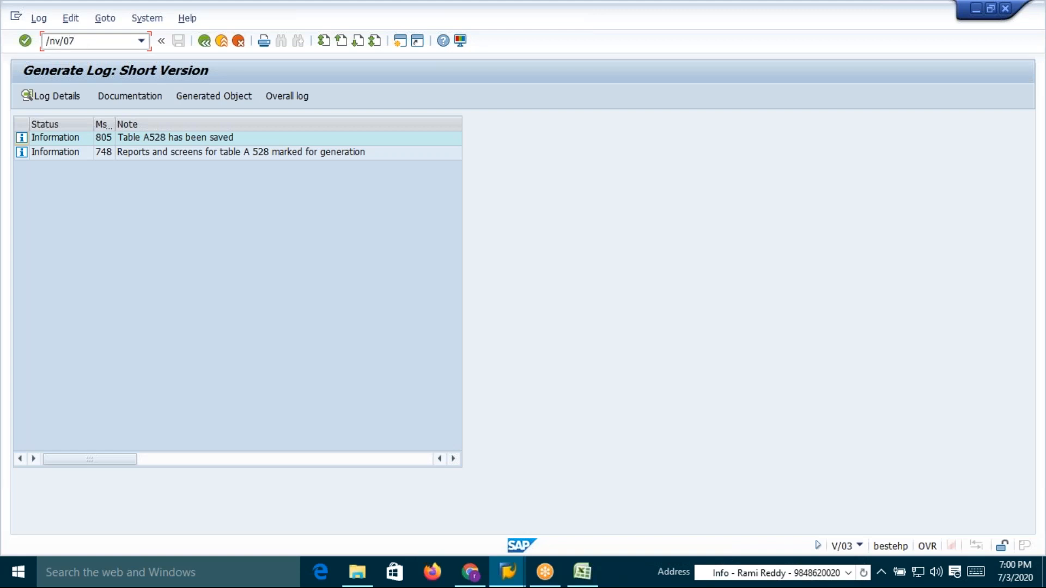
key("Return")
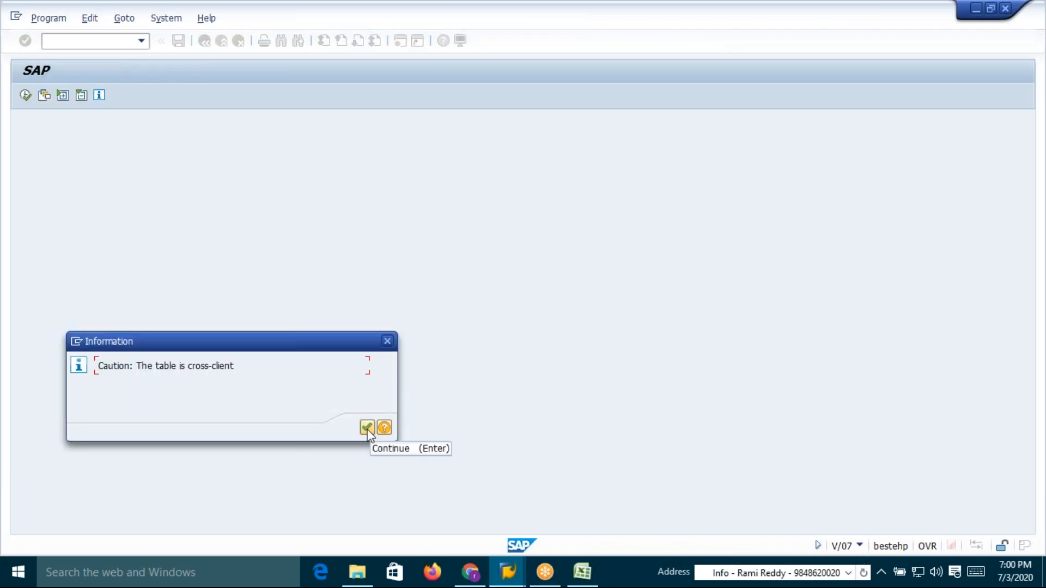
key("alt+Tab")
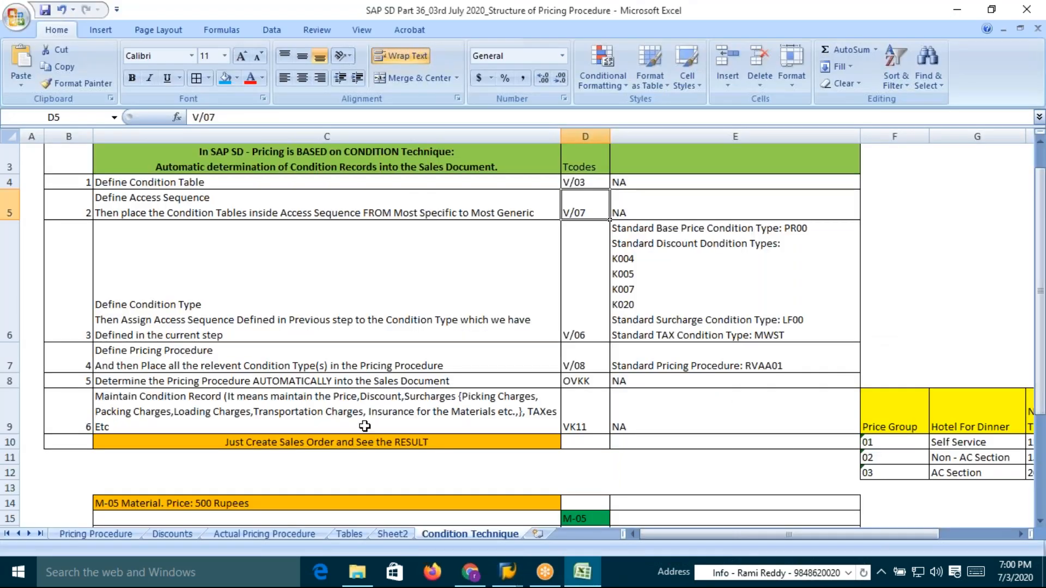
Review the Pricing Procedure and Discounts sheets' base price condition types and access sequences
left_click(83, 532)
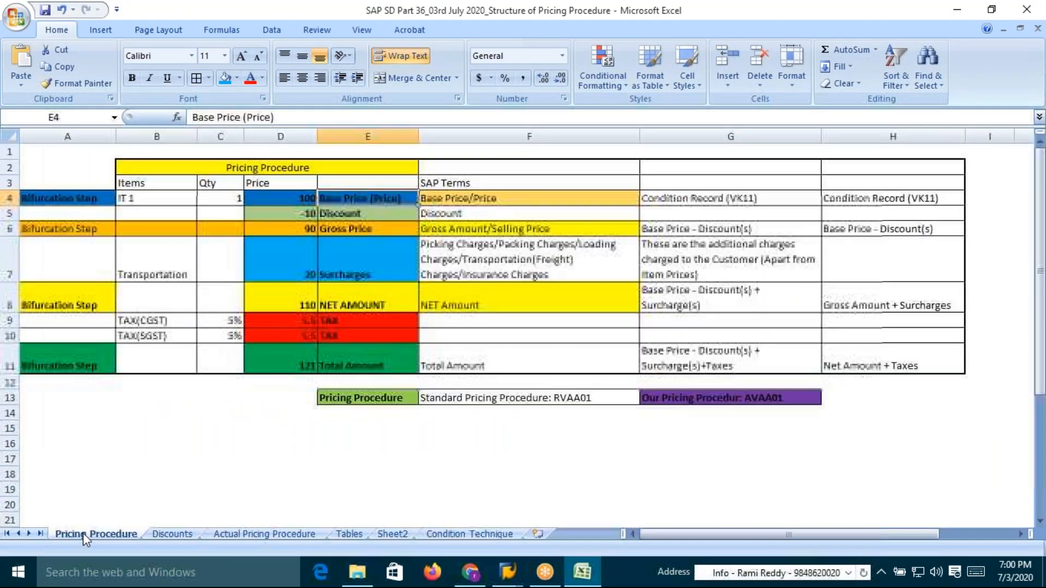
left_click(171, 535)
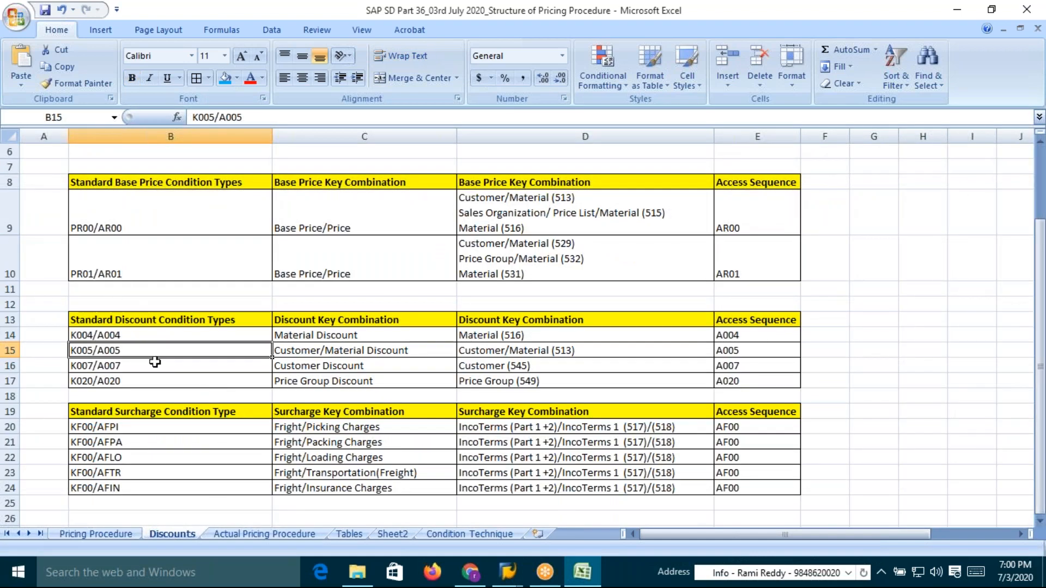
left_click(129, 229)
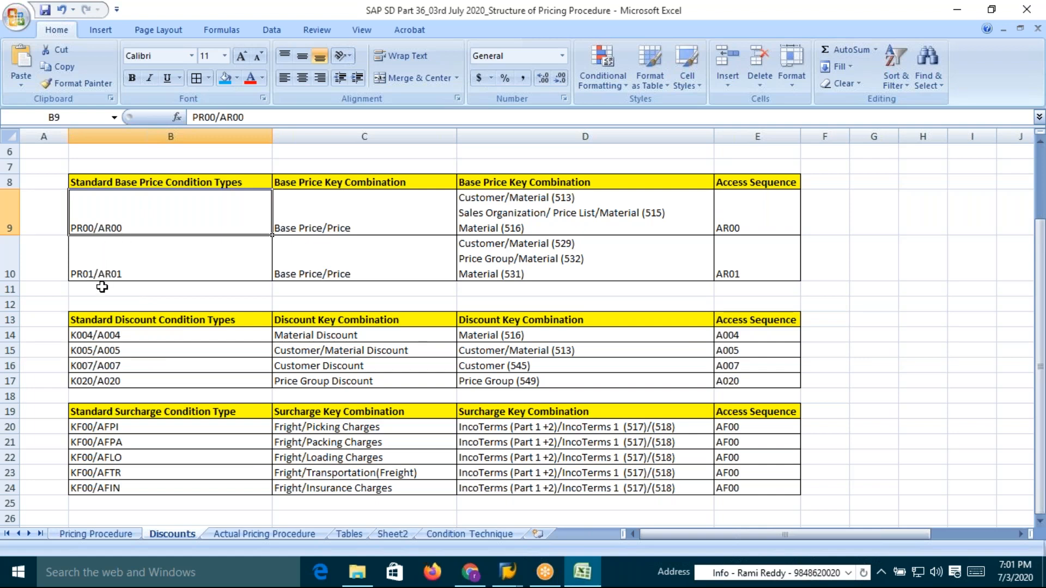
key("alt+Tab")
left_click(733, 229)
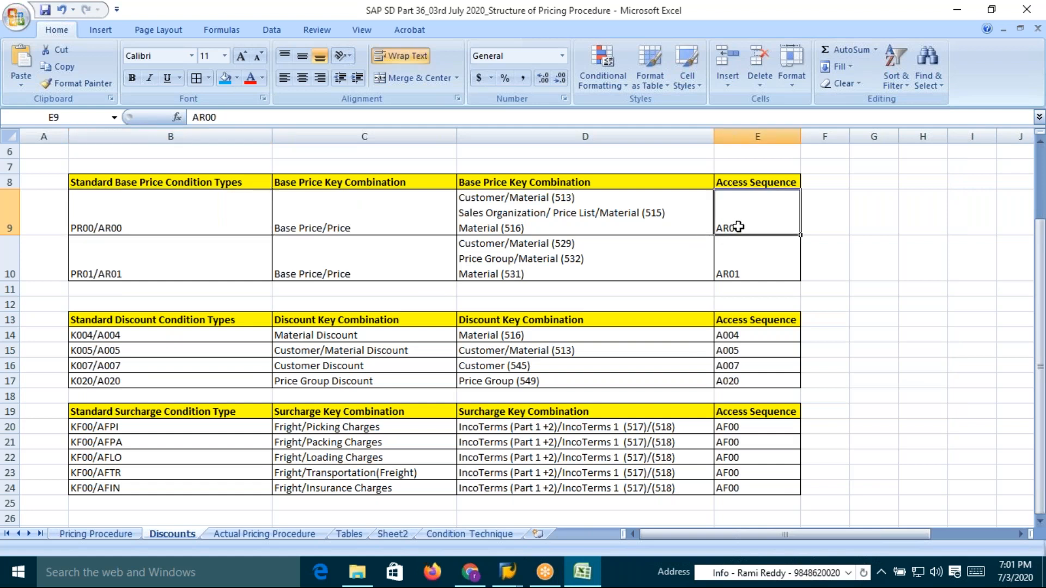
Highlight the PR01/AR01 row with a light orange fill
left_click(11, 270)
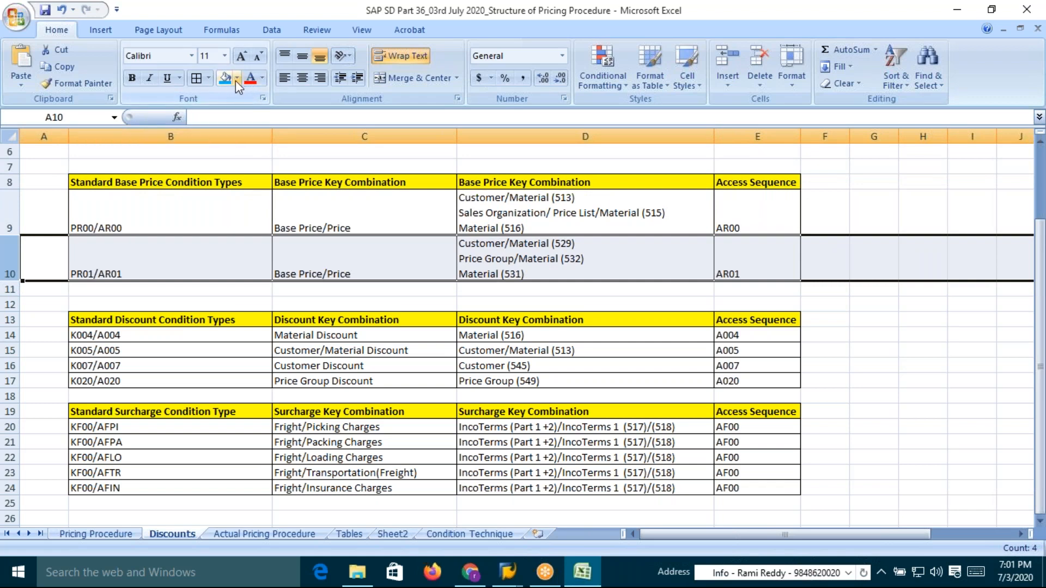
left_click(237, 78)
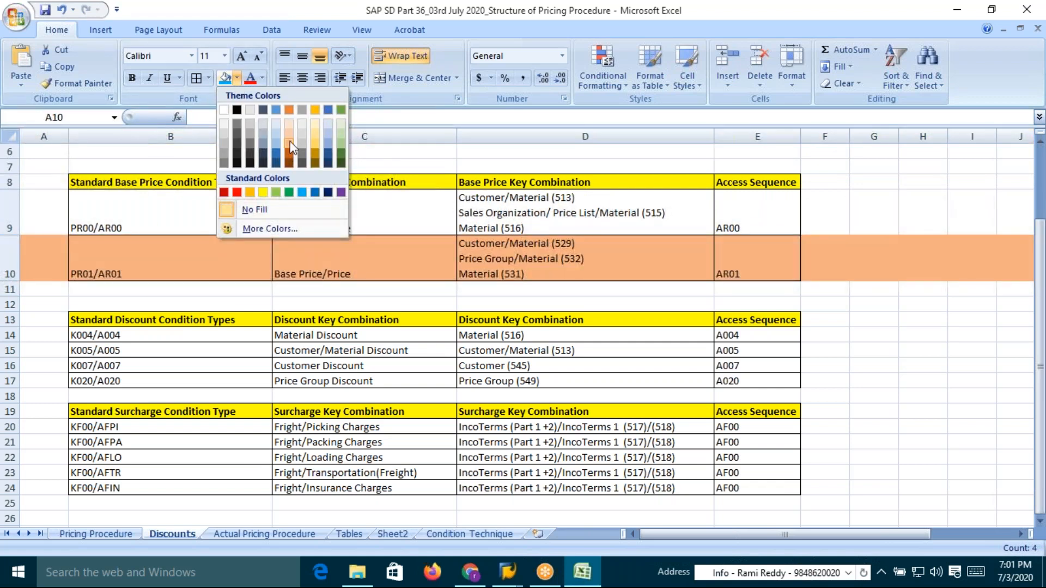
left_click(289, 144)
left_click(551, 213)
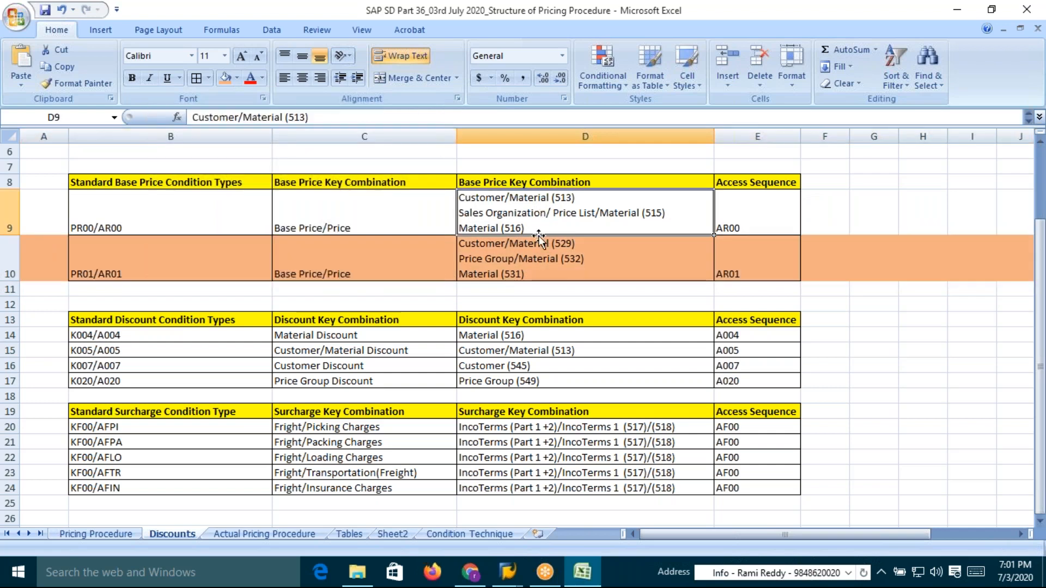
key("alt+Tab")
key("alt+shift+Tab")
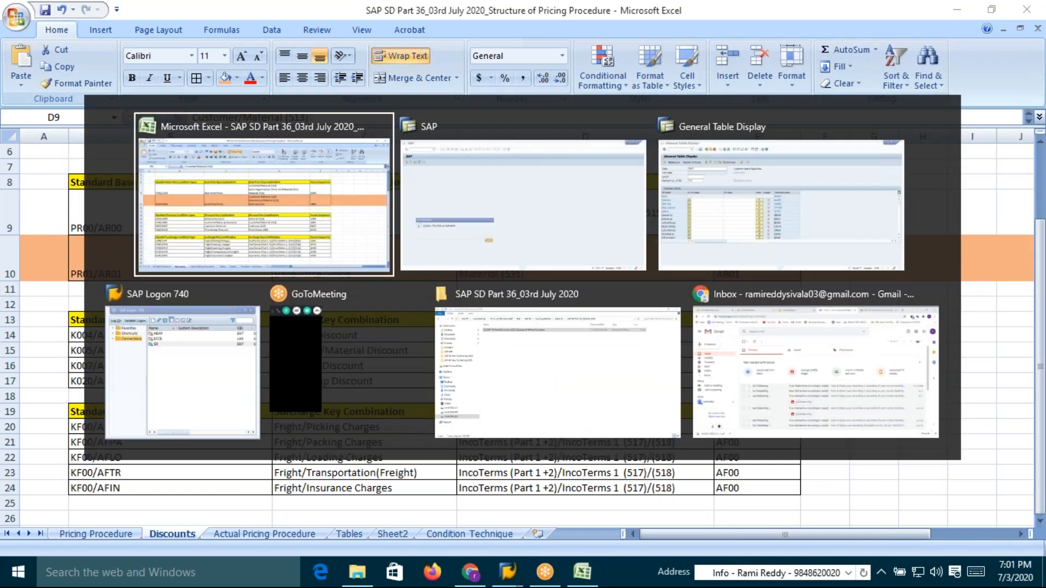
key("alt+Tab")
key("Escape")
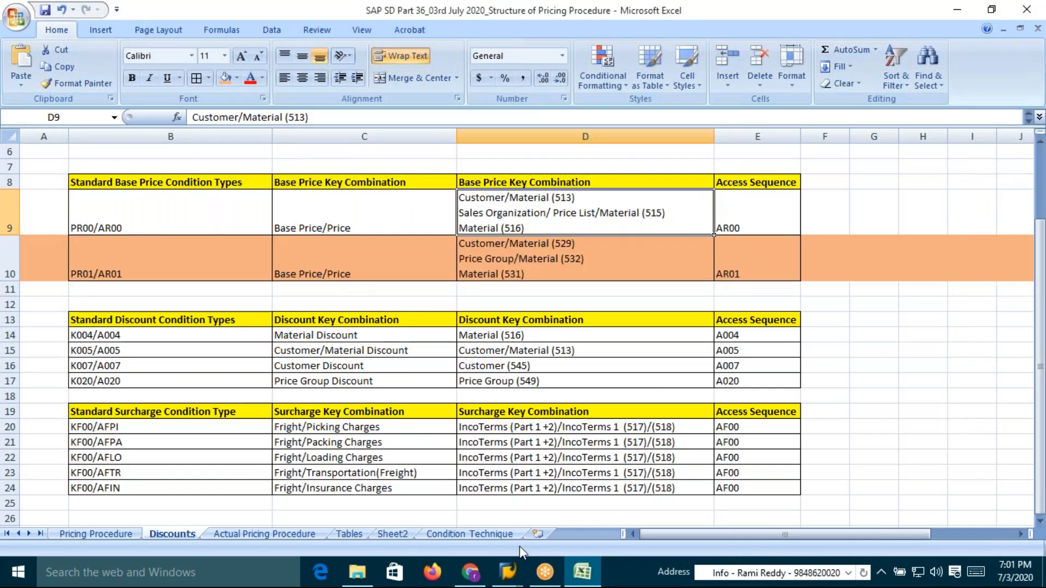
Flip between the Tables, Pricing Procedure and Discounts sheets to compare condition table numbers
left_click(348, 534)
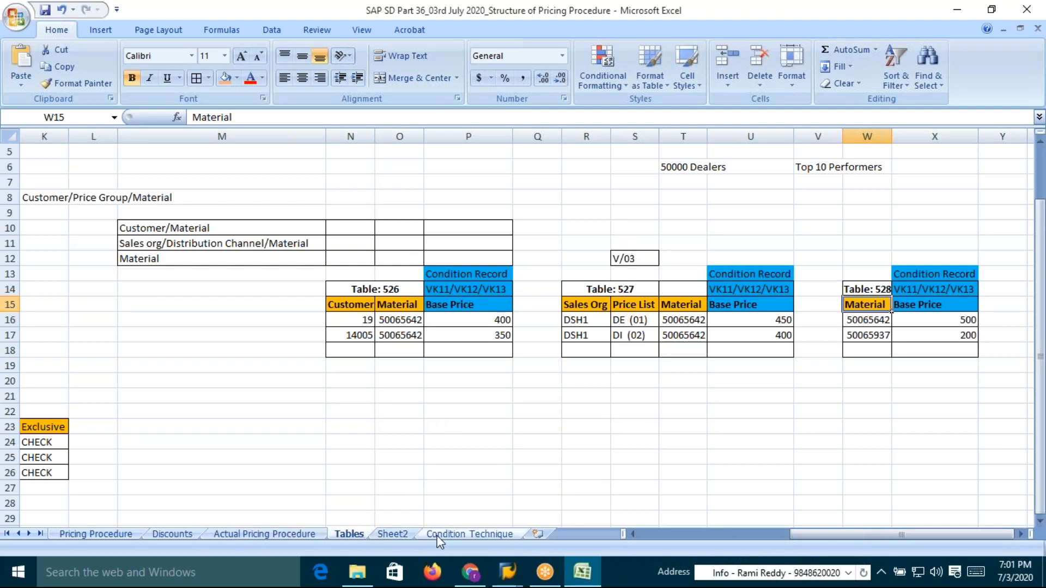
left_click(103, 535)
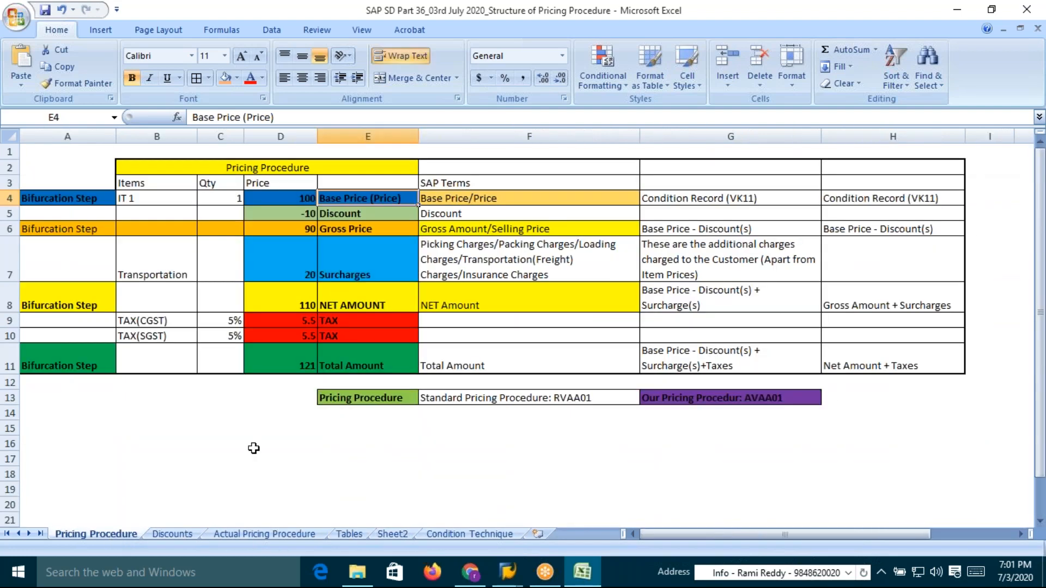
left_click(172, 534)
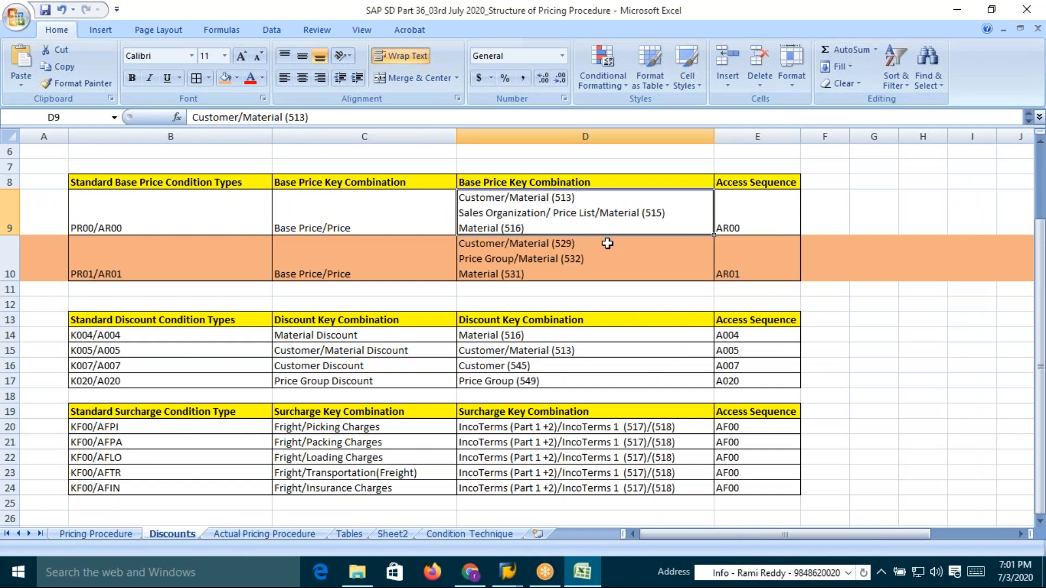
Update the PR00/AR00 key combinations to table numbers 526, 527 and 528
double_click(575, 198)
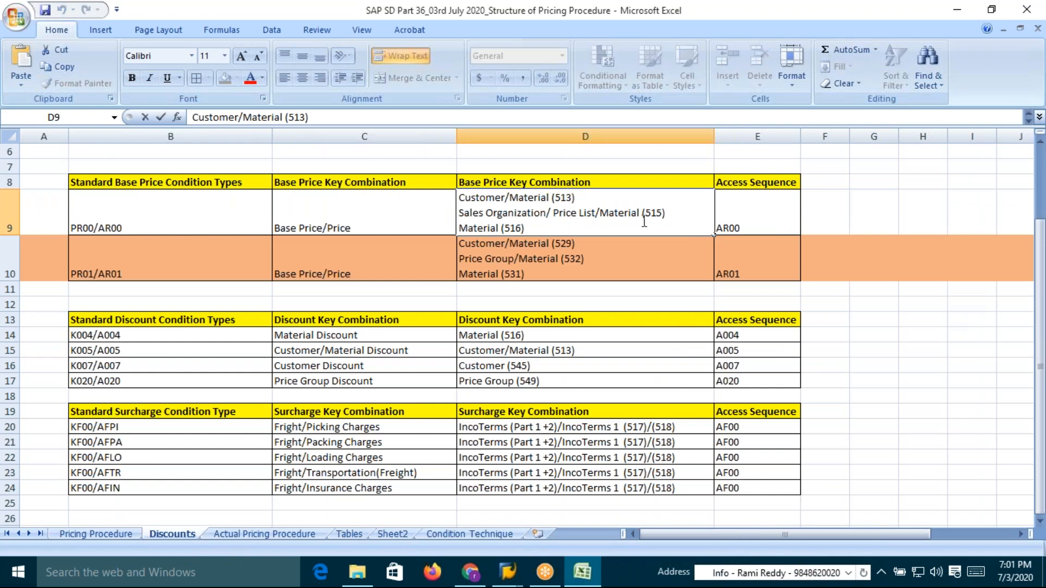
key("BackSpace")
key("BackSpace")
type("26")
left_click(662, 213)
key("BackSpace")
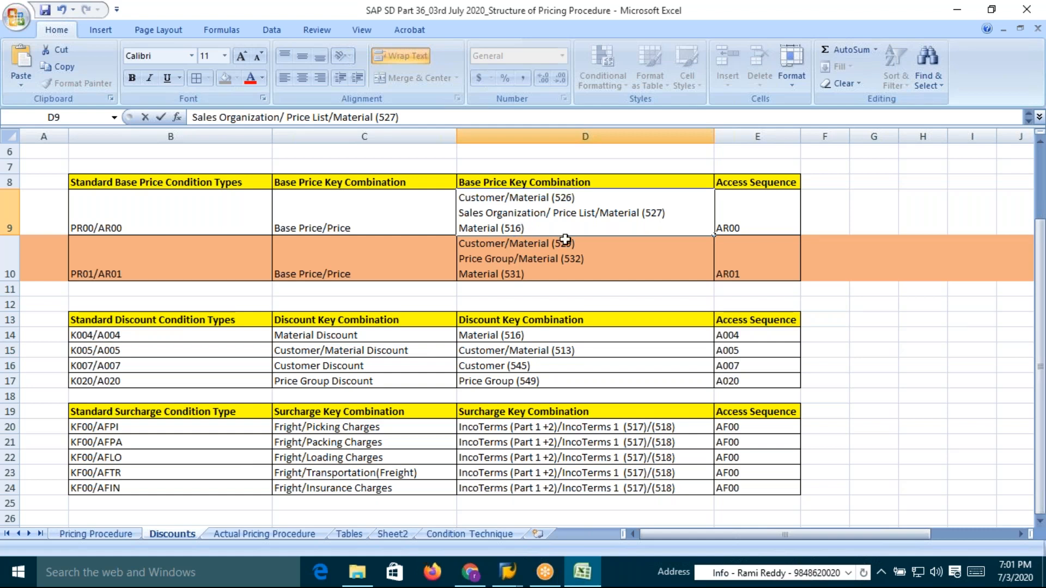
key("BackSpace")
key("BackSpace")
type("28")
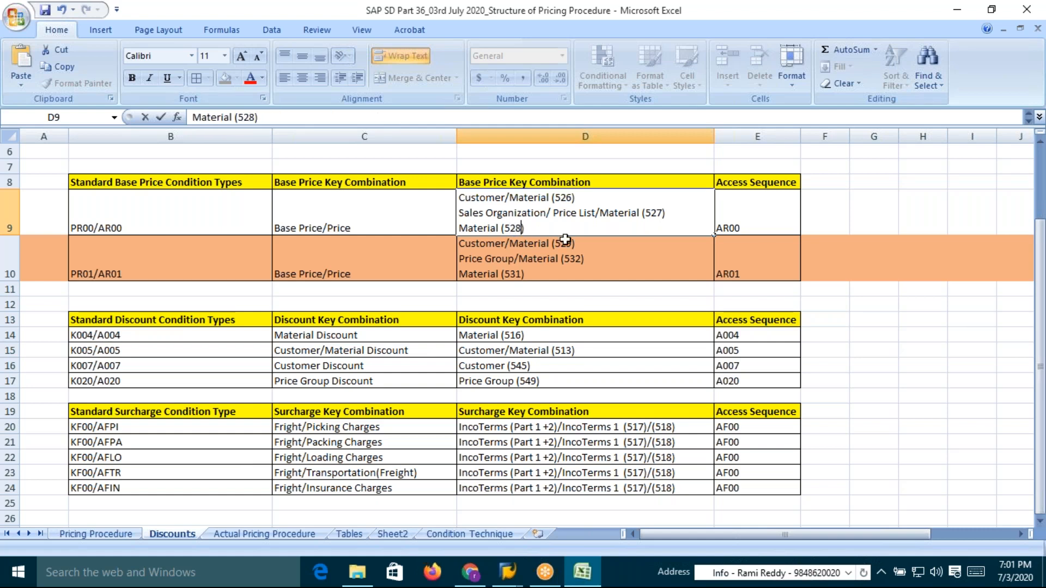
Review the PR01/AR01 key combinations and the AR00 access sequence before opening the Tables sheet
left_click(565, 240)
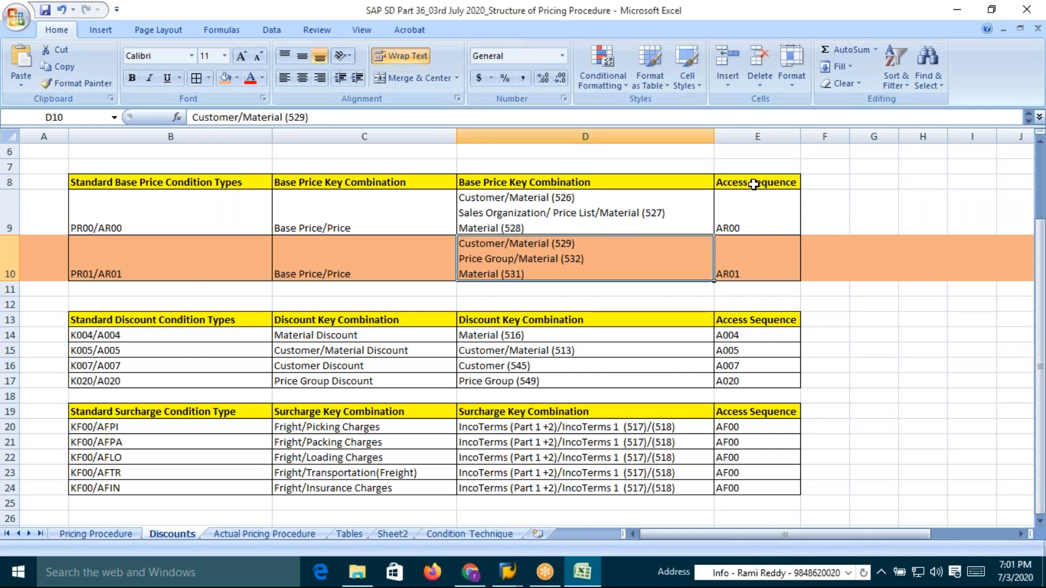
left_click(744, 228)
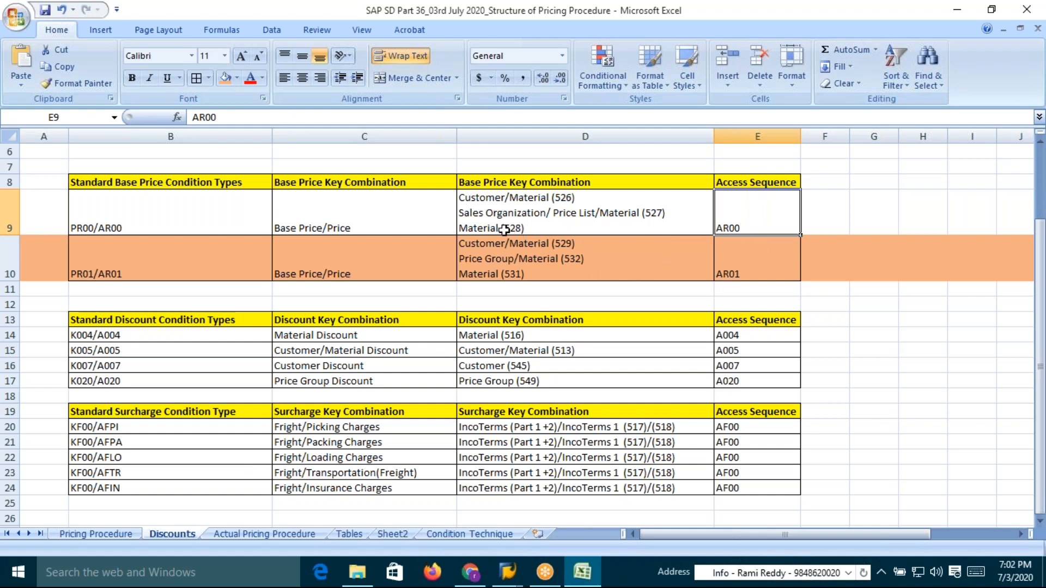
key("alt")
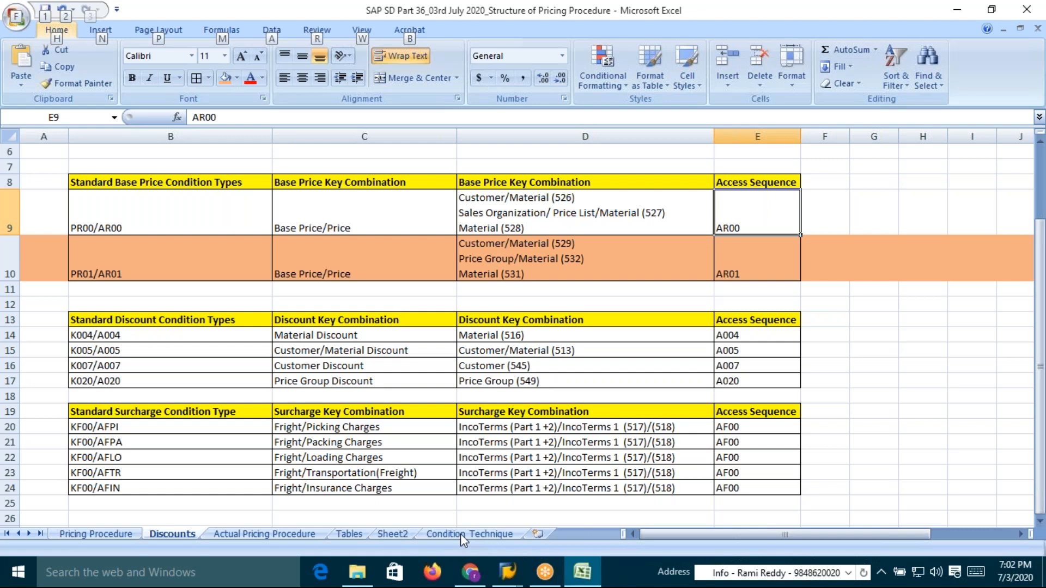
left_click(349, 535)
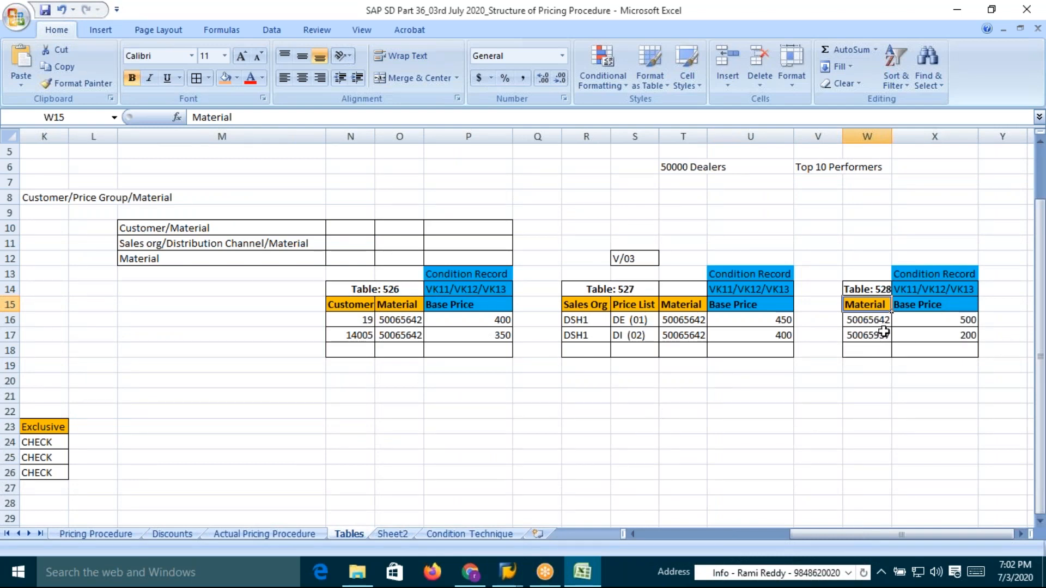
Examine the material and base price condition records in table 528 and the customer/material entries in table 526
left_click(951, 326)
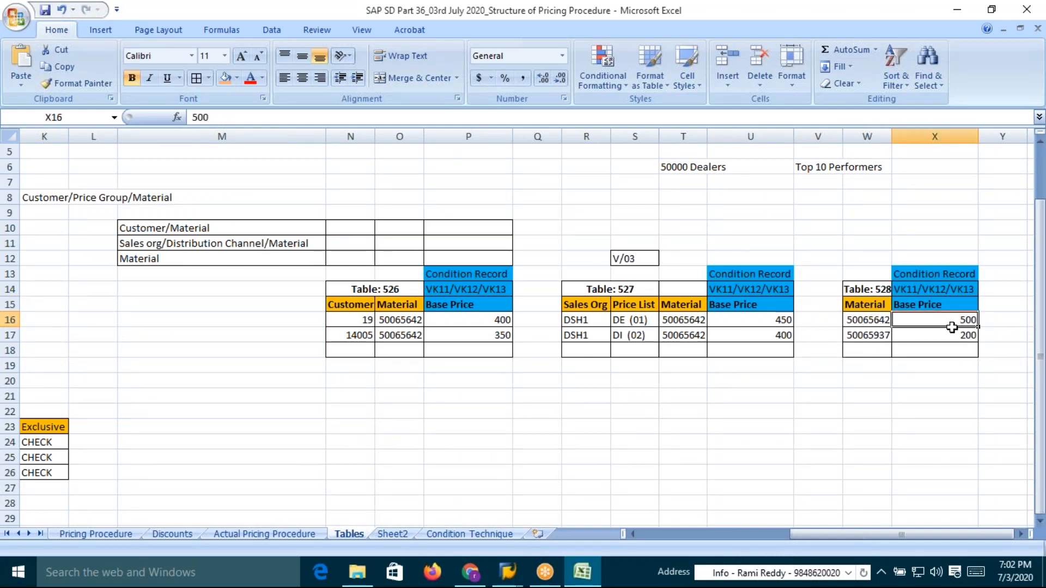
left_click_drag(952, 326, 948, 338)
left_click(859, 324)
mouse_move(859, 324)
left_mouse_down()
mouse_move(859, 369)
mouse_move(867, 317)
mouse_move(869, 335)
left_mouse_up()
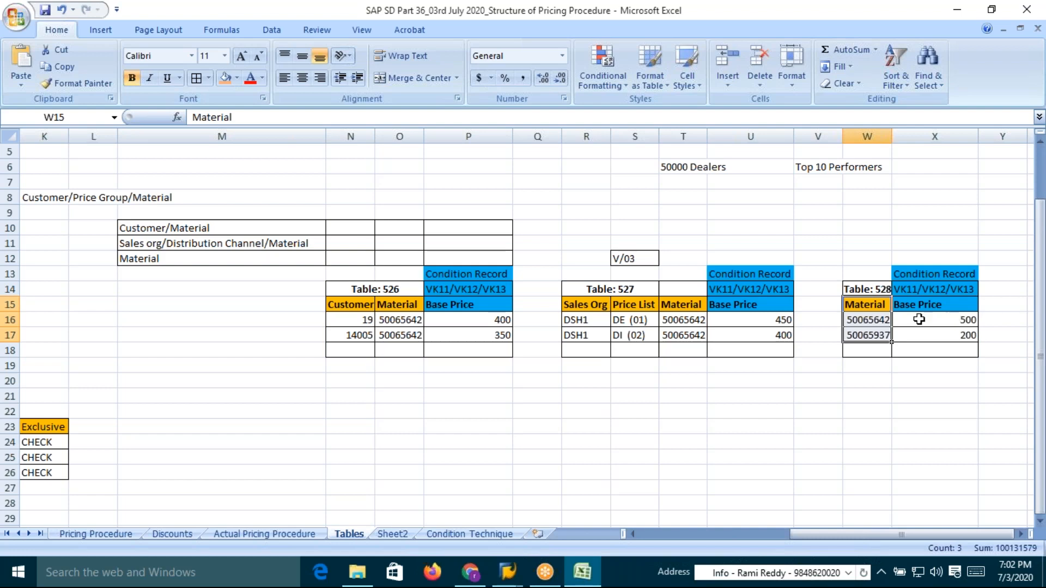
left_click_drag(860, 319, 957, 336)
left_click(859, 303)
left_click_drag(860, 303, 861, 336)
left_click(346, 336)
left_click_drag(347, 336, 395, 338)
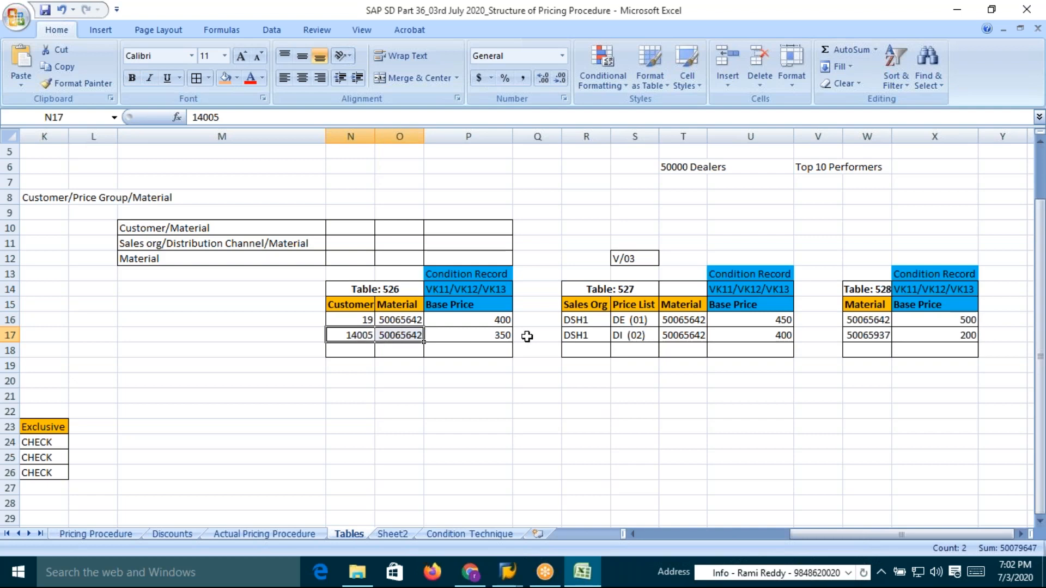
Examine the sales organization, price list, material and base price records in table 527
left_click(621, 320)
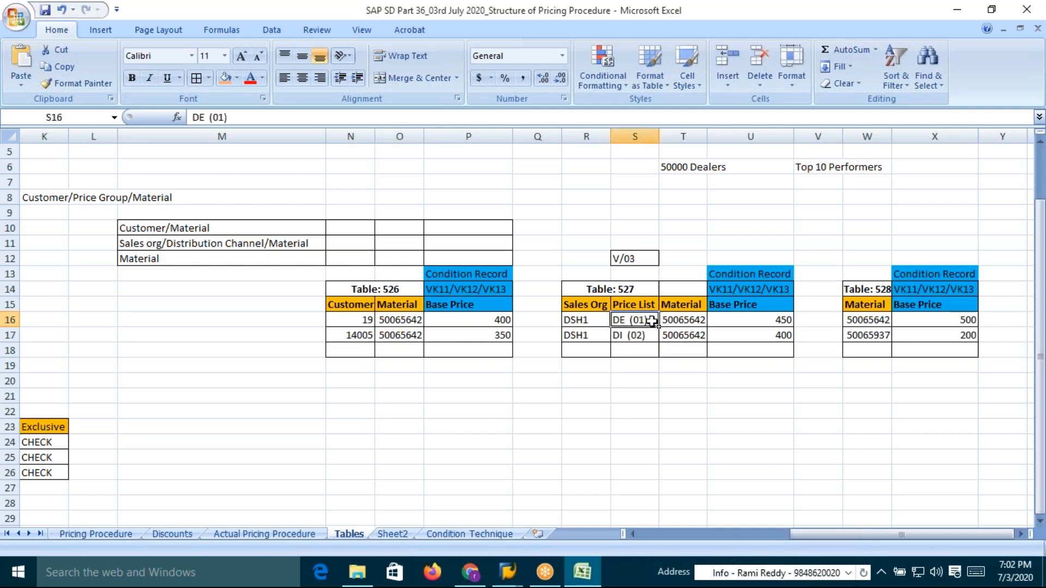
left_click(765, 320)
left_click_drag(621, 321, 754, 321)
left_click(634, 335)
left_click_drag(635, 335, 760, 334)
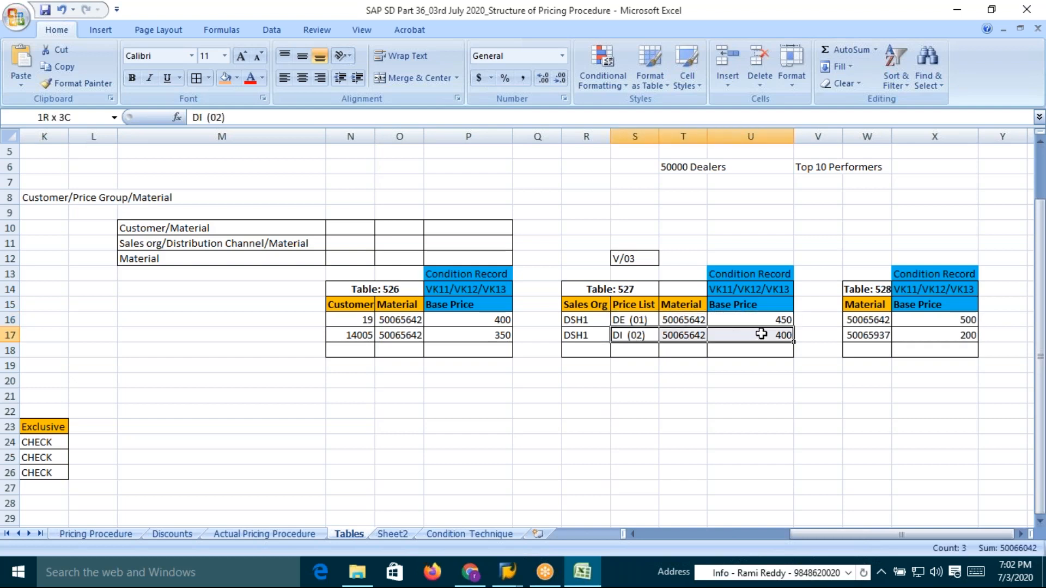
left_click(624, 318)
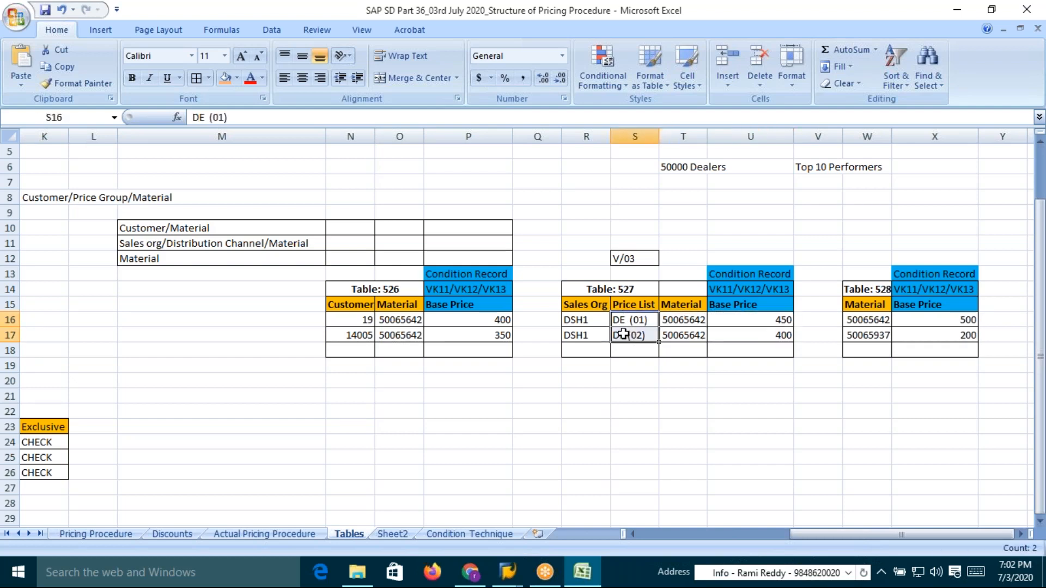
left_click_drag(361, 320, 357, 335)
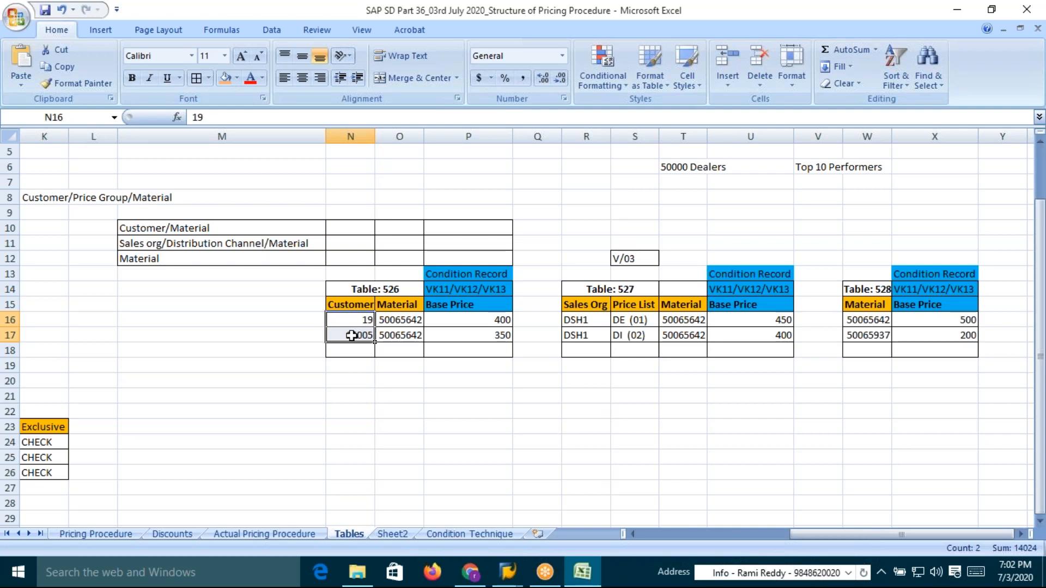
left_click(355, 334)
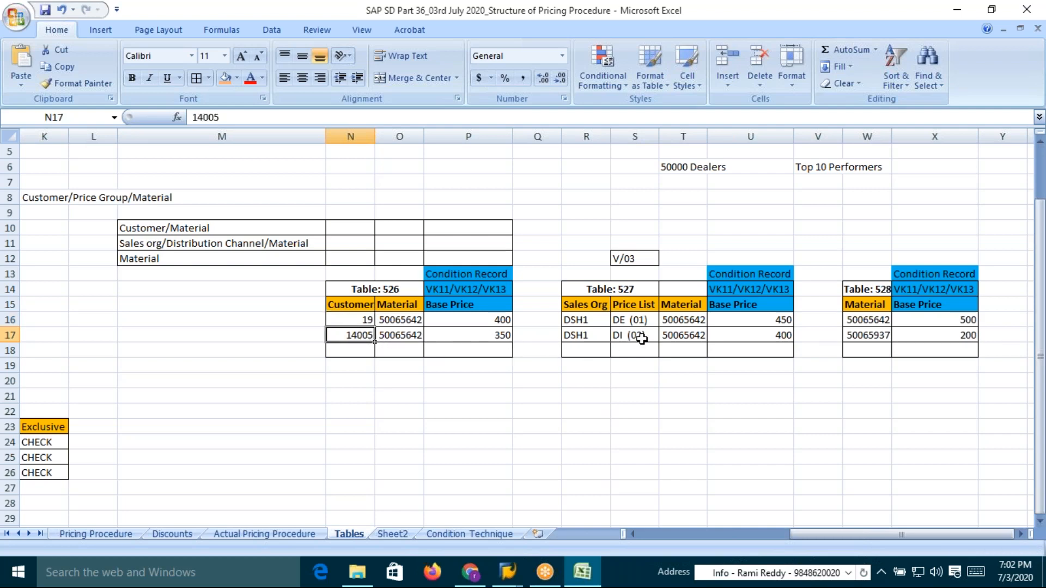
Compare the customer, material and base price entries of the first records in tables 526, 527 and 528
left_click(671, 335)
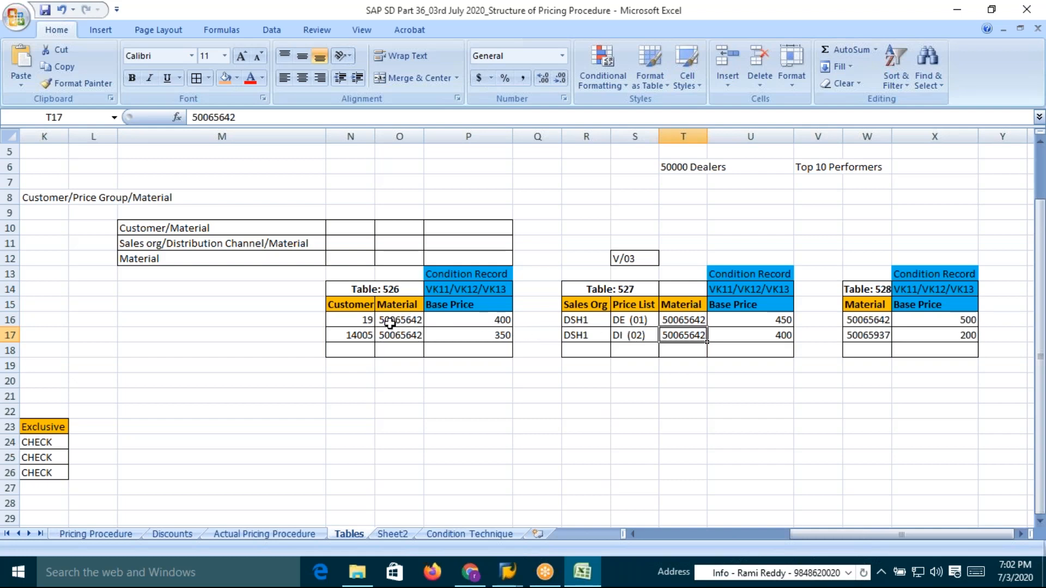
left_click_drag(367, 324, 410, 322)
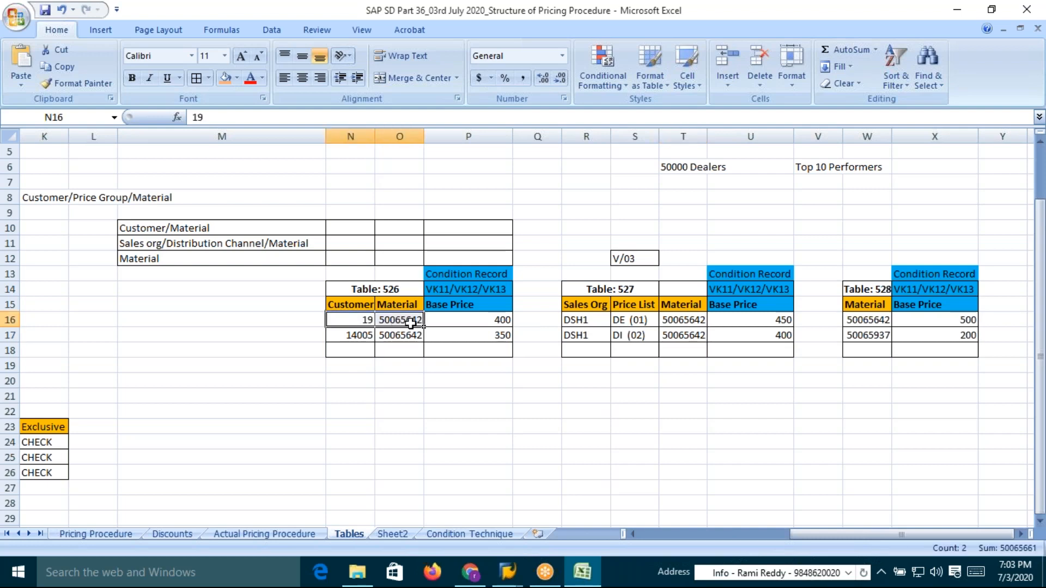
left_click(486, 321)
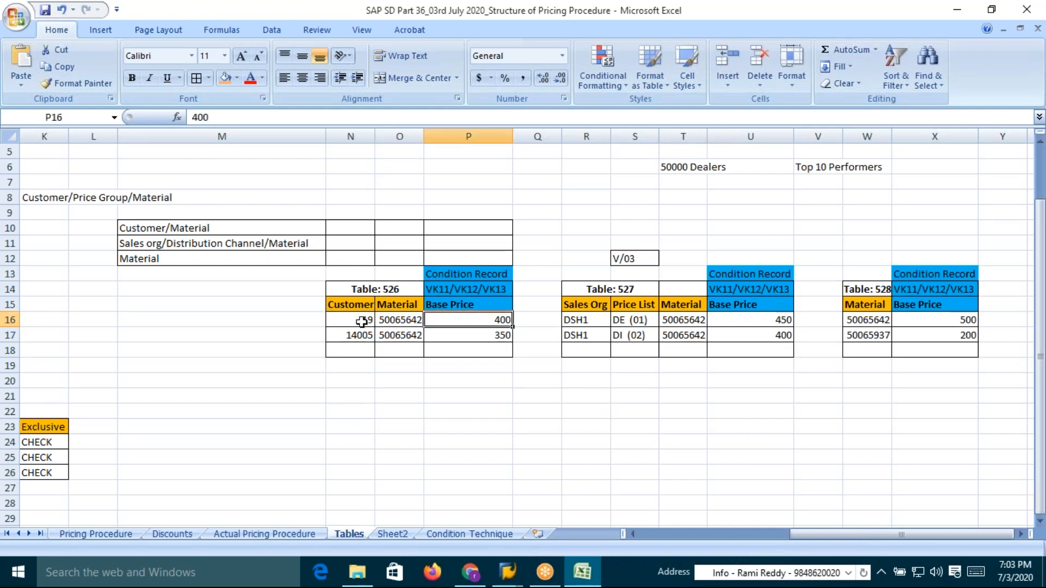
left_click_drag(359, 321, 395, 322)
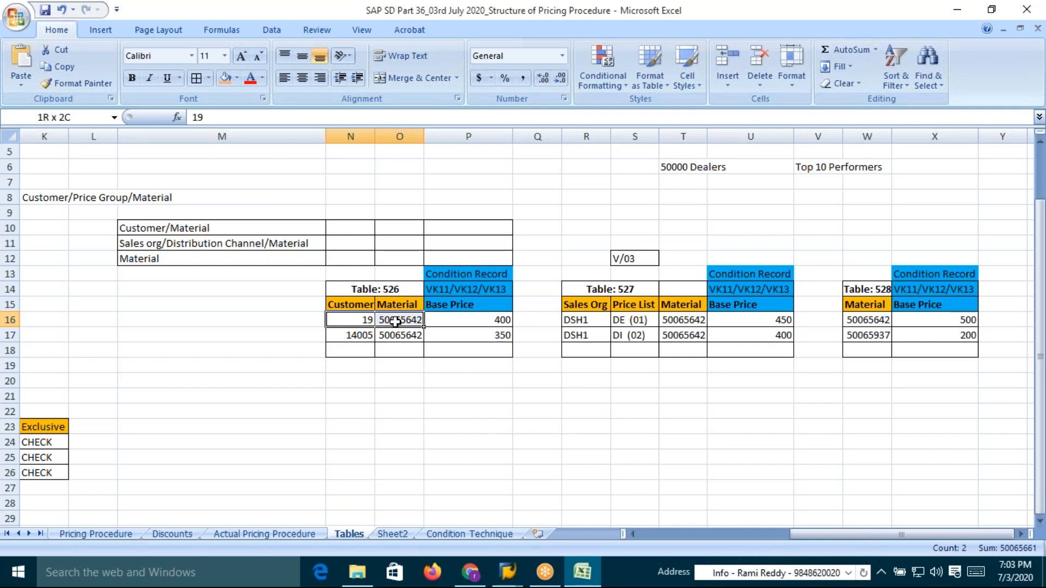
left_click(381, 320)
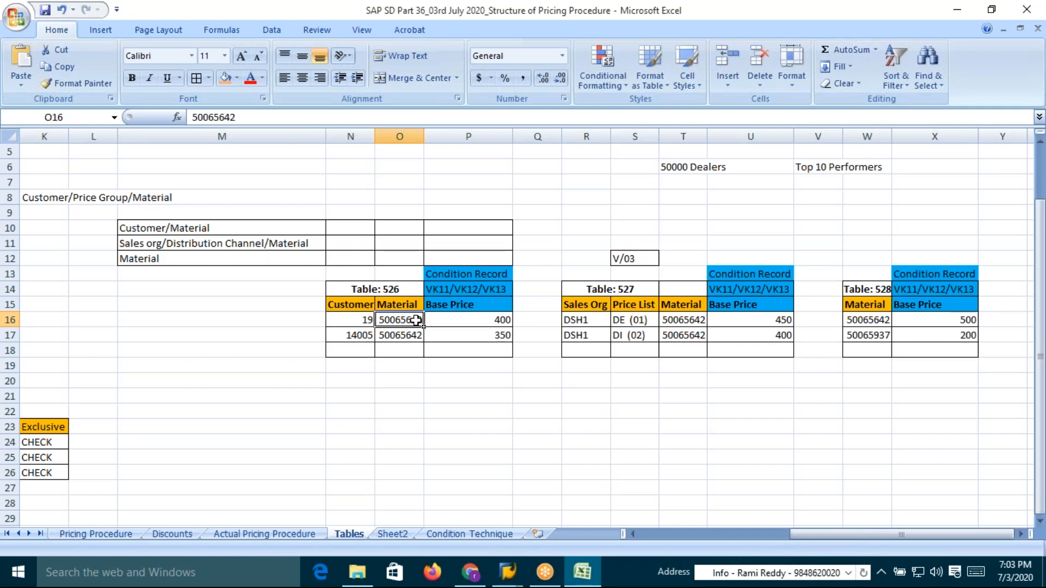
left_click(362, 320)
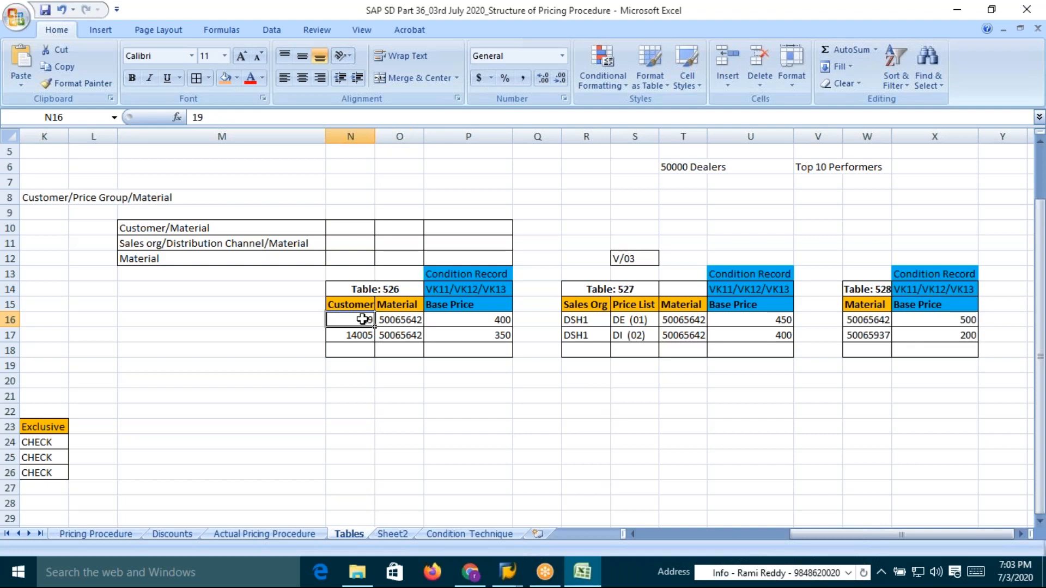
left_click(497, 320)
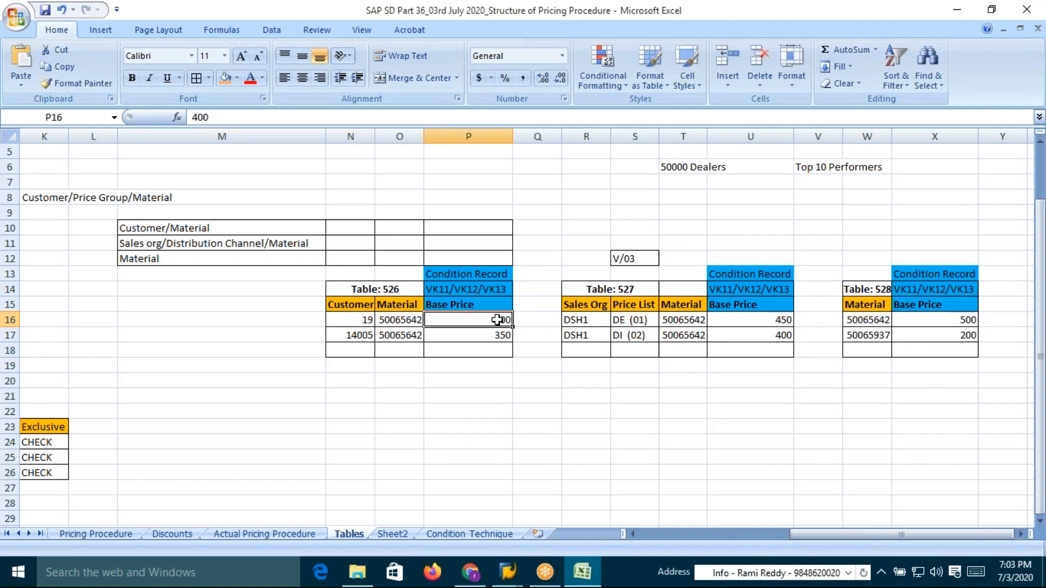
left_click(367, 321)
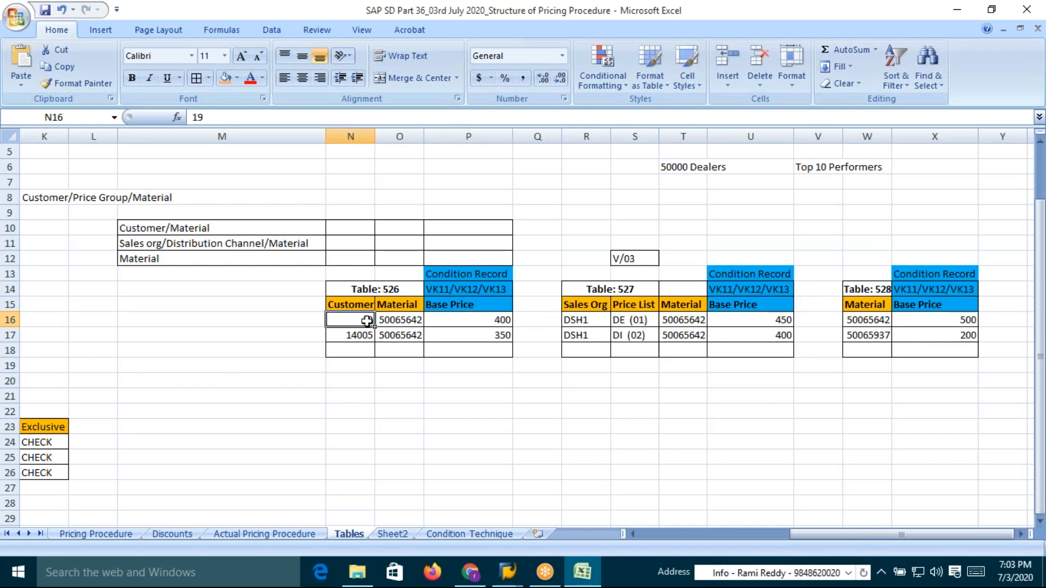
left_click(683, 320)
left_click(770, 321)
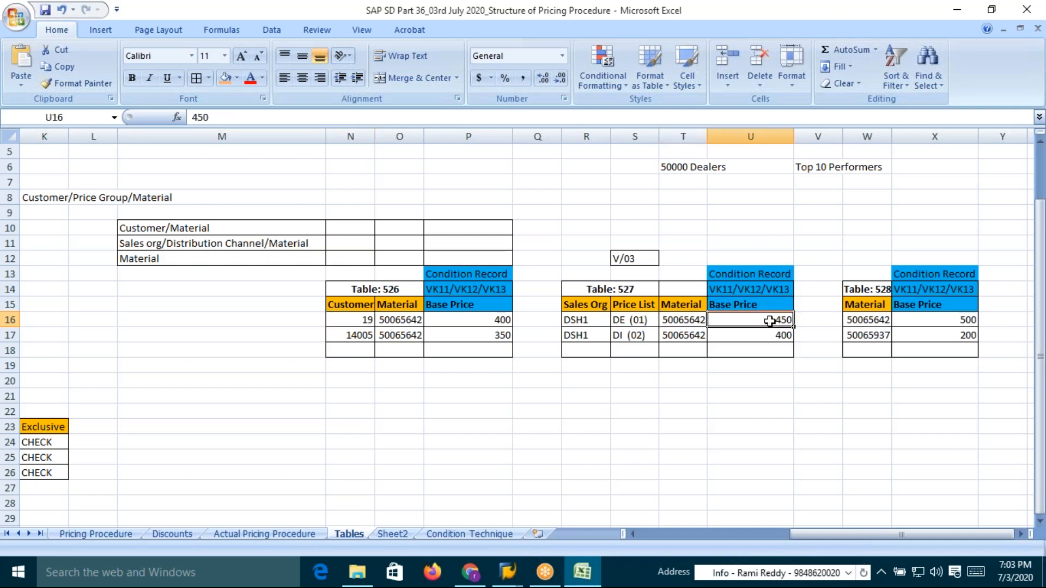
left_click(359, 322)
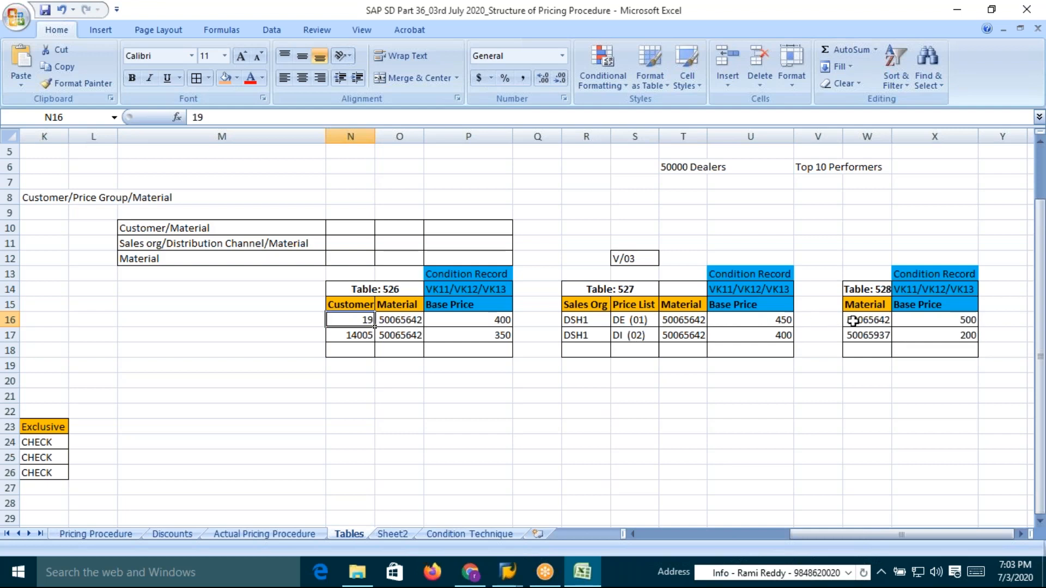
left_click(870, 321)
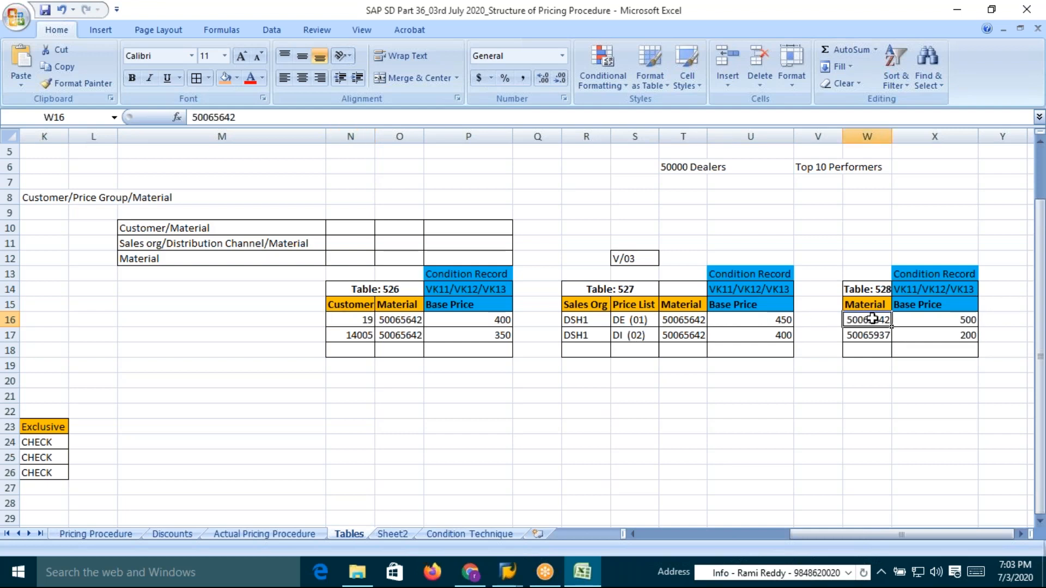
left_click(961, 320)
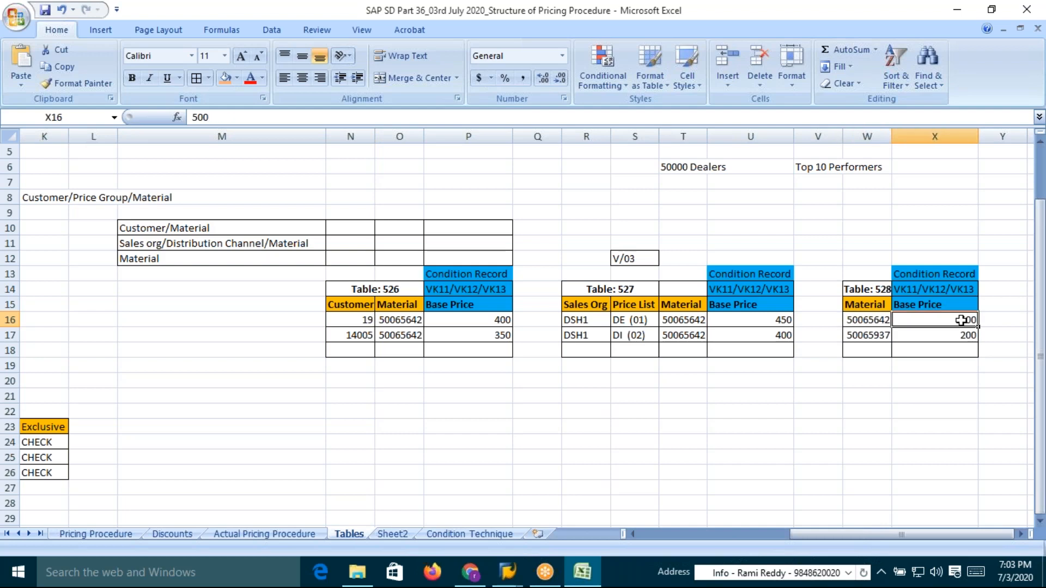
Compare the base prices of tables 526, 527 and 528 and their table headers to explain the access order
left_click(775, 325)
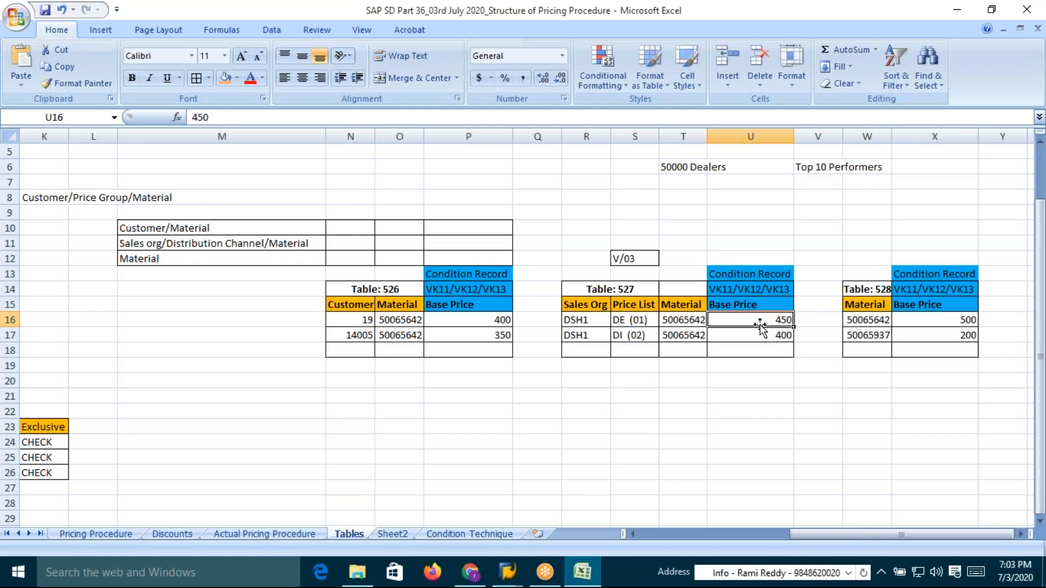
left_click(490, 321)
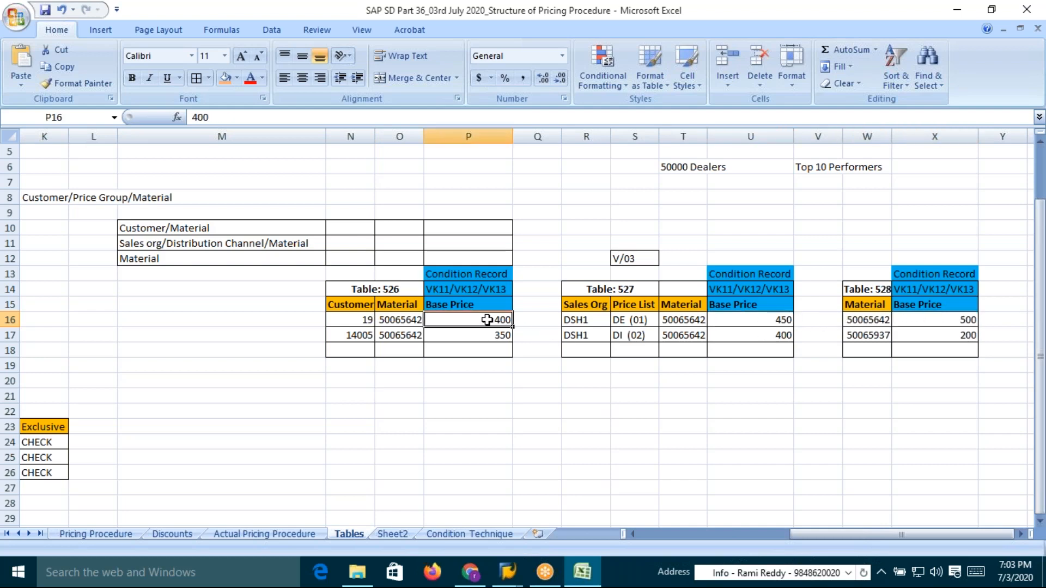
left_click(961, 320)
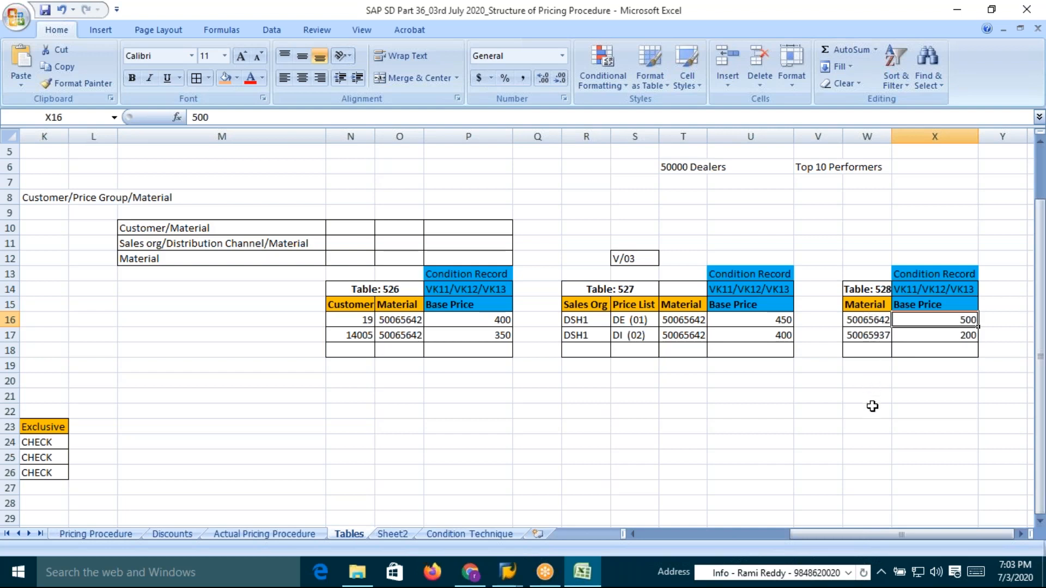
left_click(777, 320)
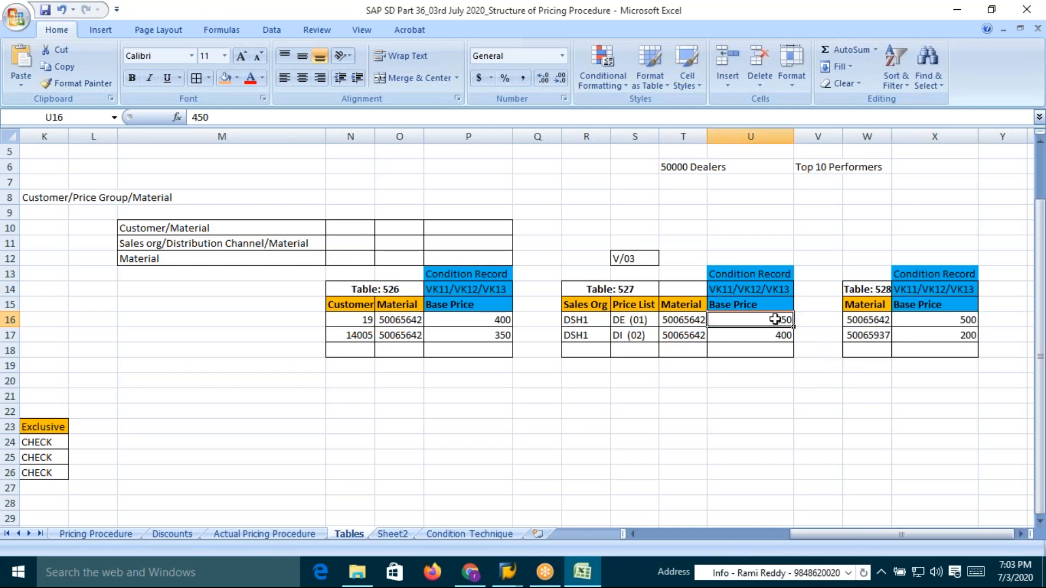
left_click(480, 320)
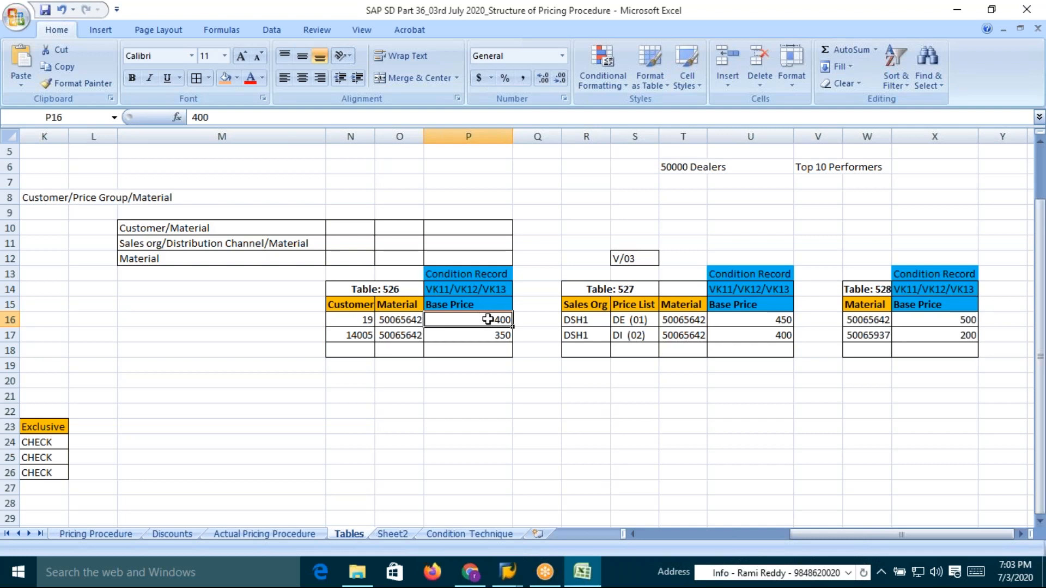
left_click(771, 324)
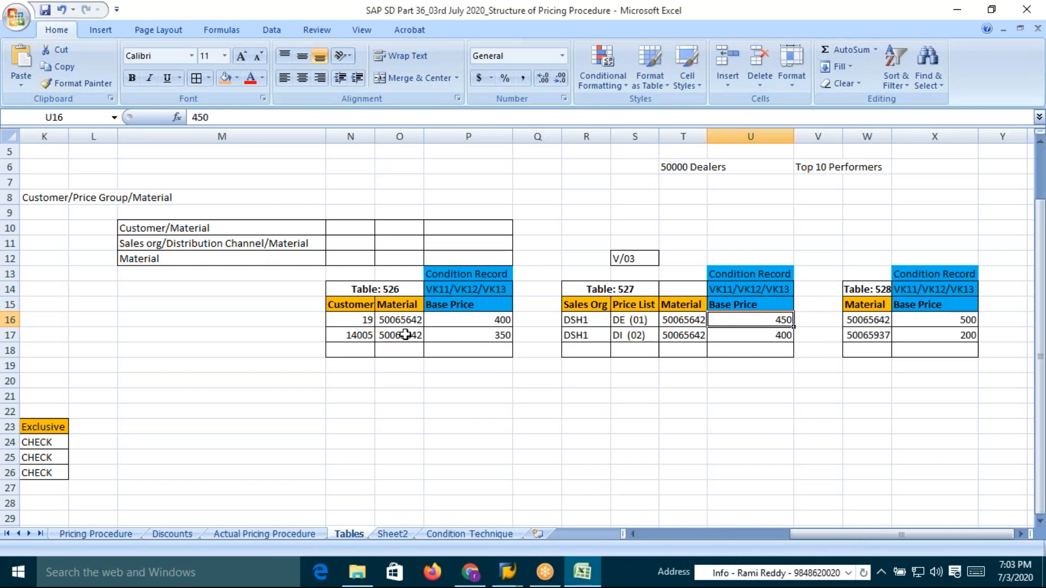
left_click(386, 289)
left_click(606, 292)
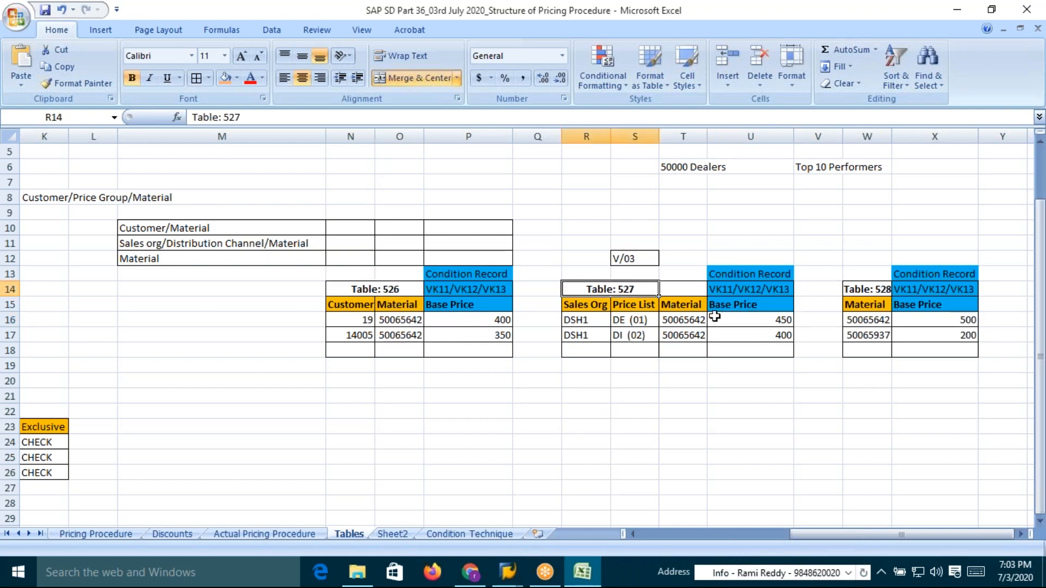
left_click(883, 290)
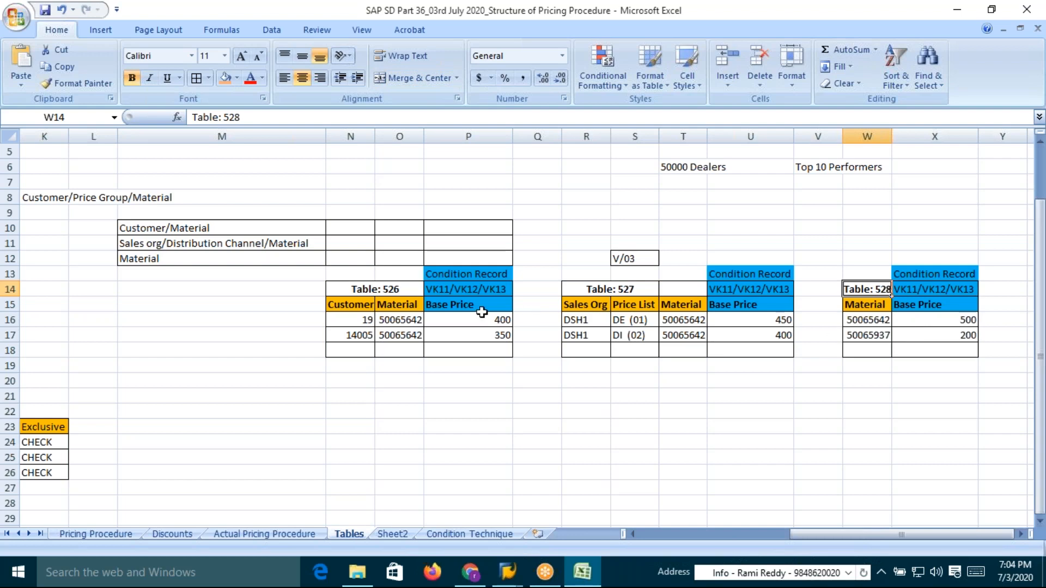
left_click(502, 320)
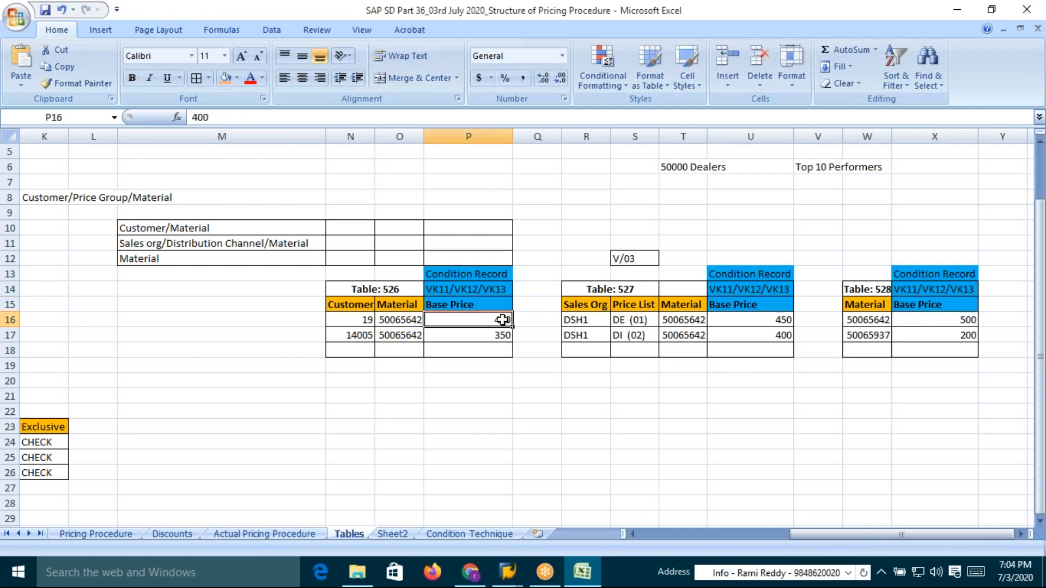
left_click(959, 321)
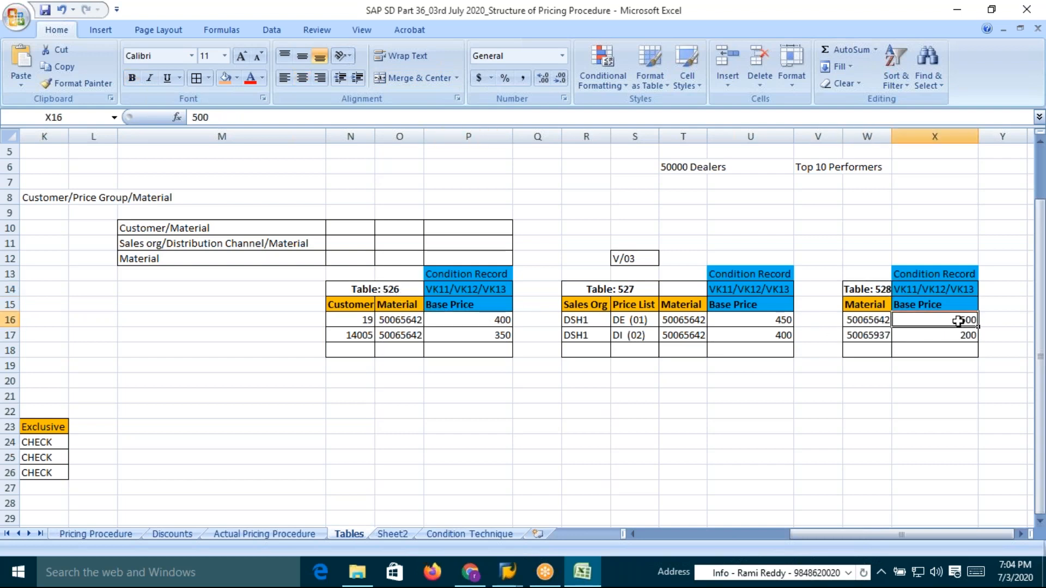
left_click(498, 322)
left_click(952, 320)
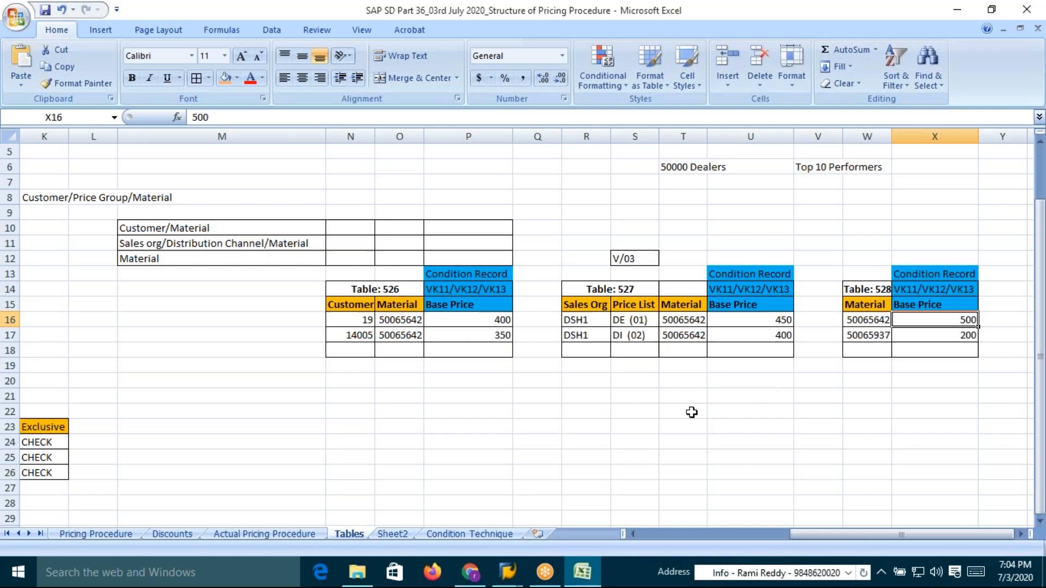
Switch to SAP and open the Display Customer transaction XD03
left_click(364, 320)
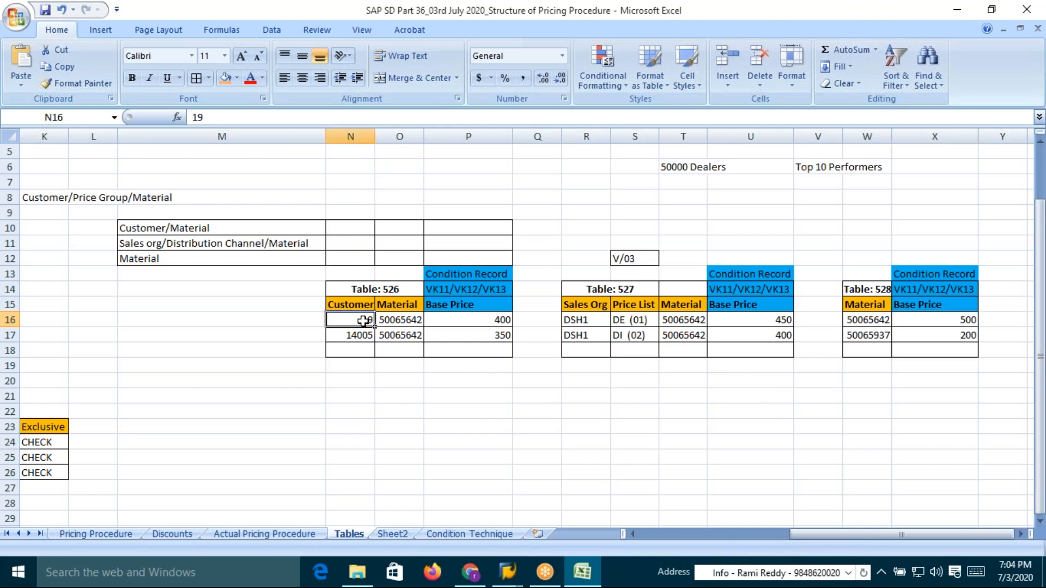
key("alt+Tab")
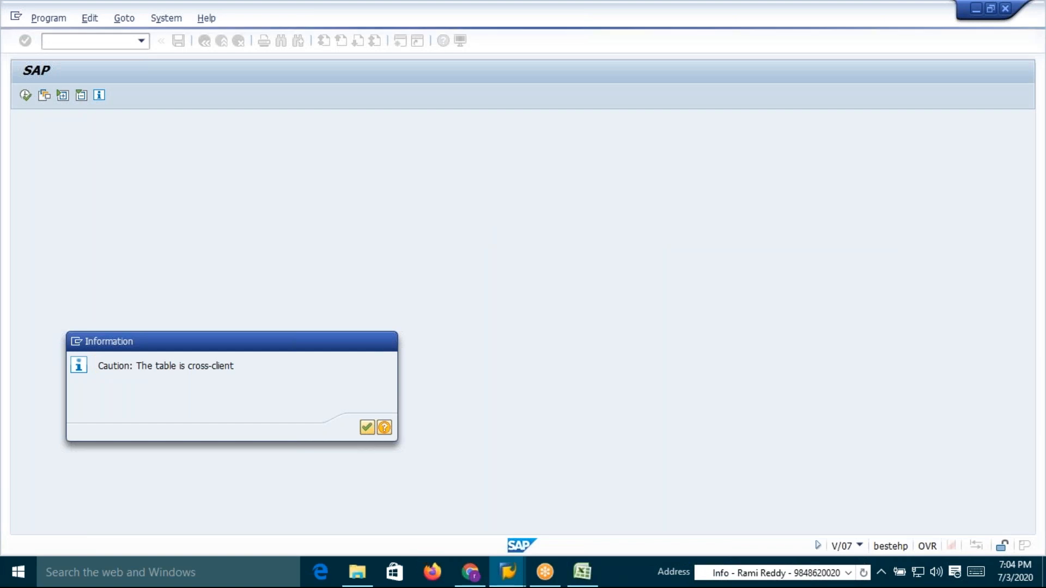
key("Return")
key("alt+Tab")
key("alt+Tab")
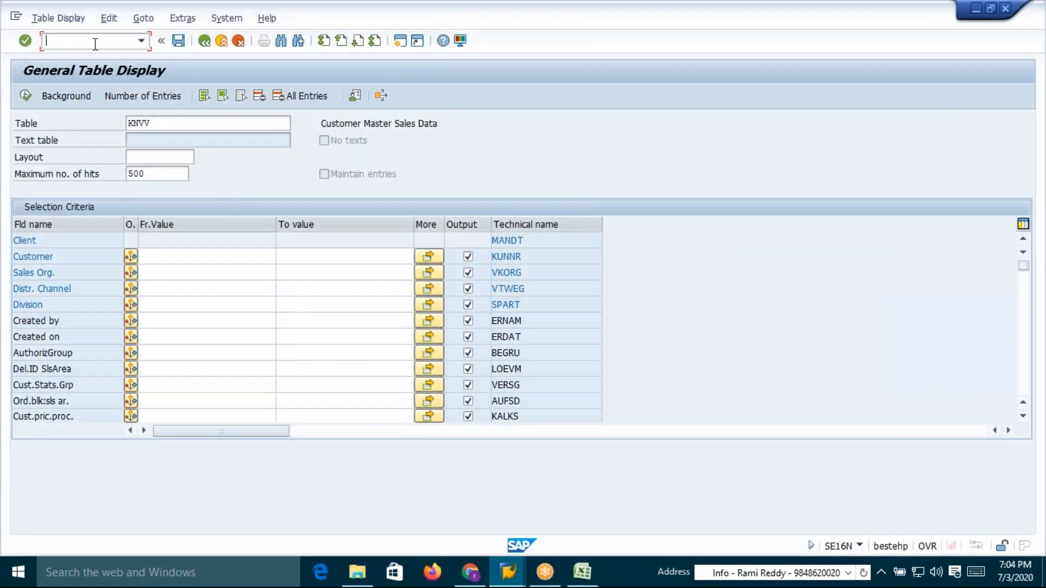
type("3")
key("Return")
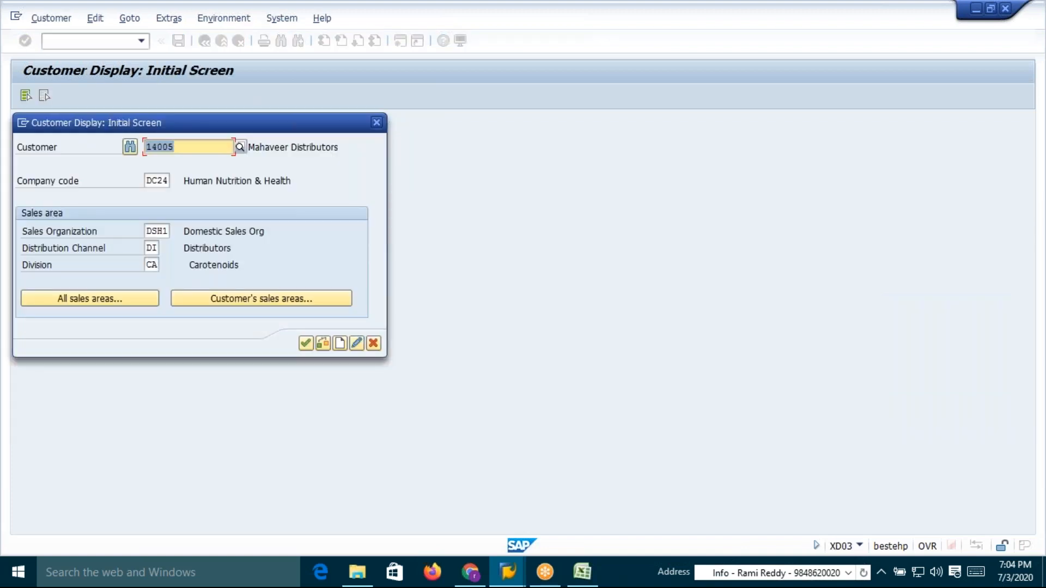
Display customer 19's sales area data for sales organization DSH1, distribution channel DE and division CA
type("19")
key("Return")
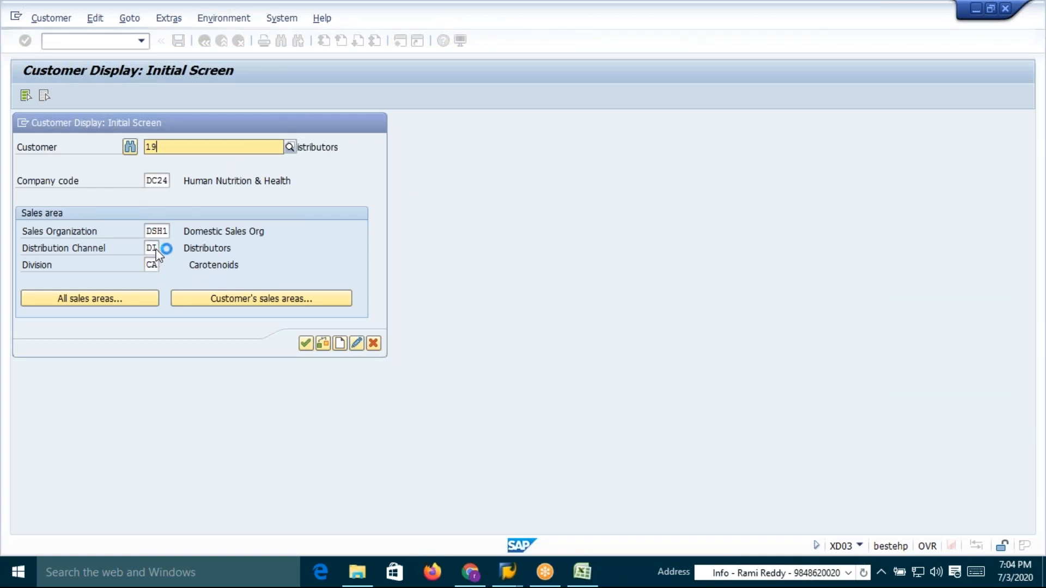
left_click(172, 324)
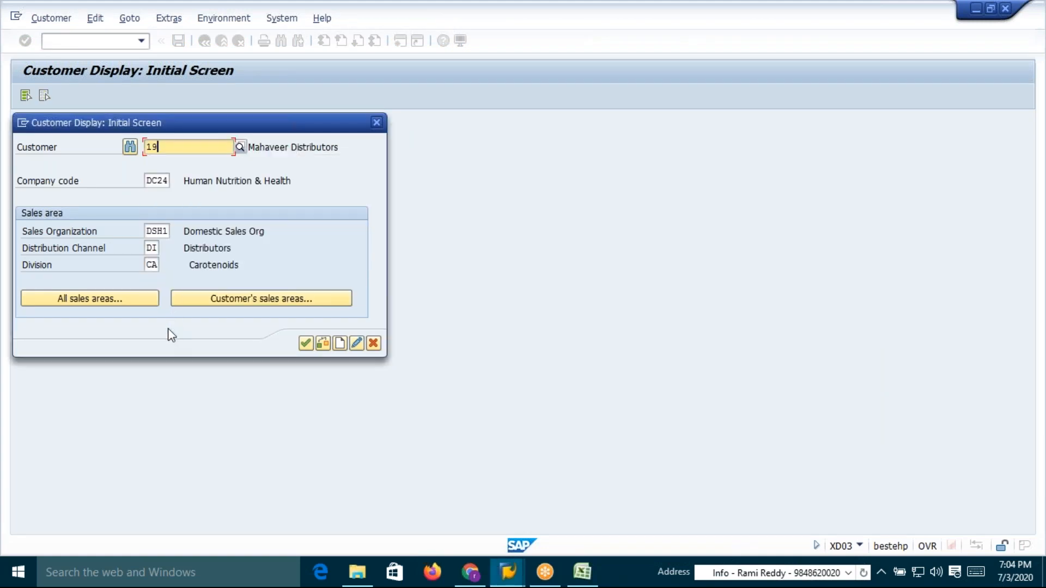
left_click(154, 249)
key("BackSpace")
key("BackSpace")
type("DE")
key("Return")
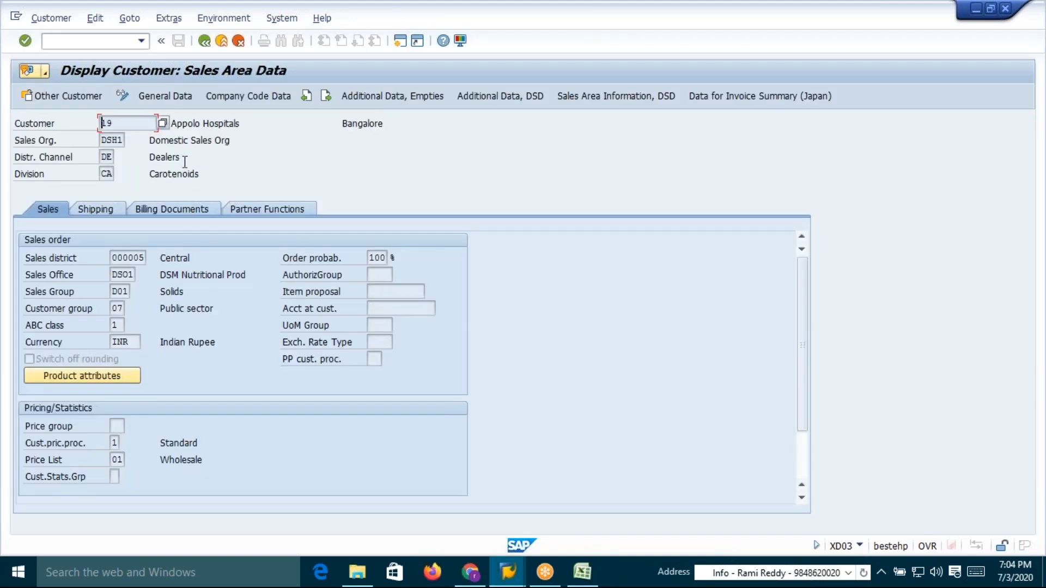
Compare customer 19's material and base prices in tables 526 and 528 of the Excel sheet
left_click_drag(246, 124, 172, 123)
key("alt+Tab")
key("Tab")
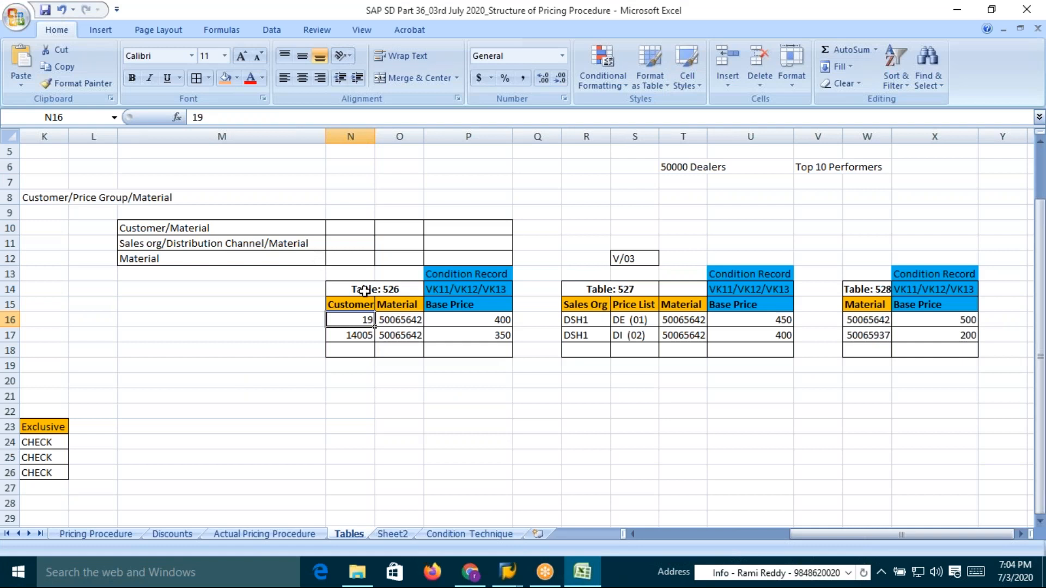
left_click(396, 325)
left_click(366, 322)
left_click(398, 320)
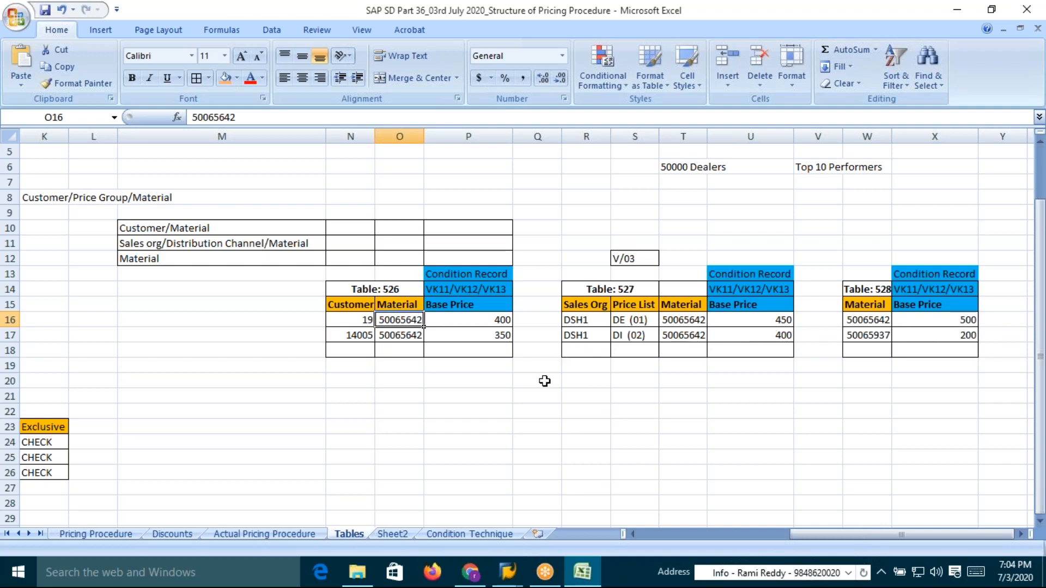
left_click(488, 322)
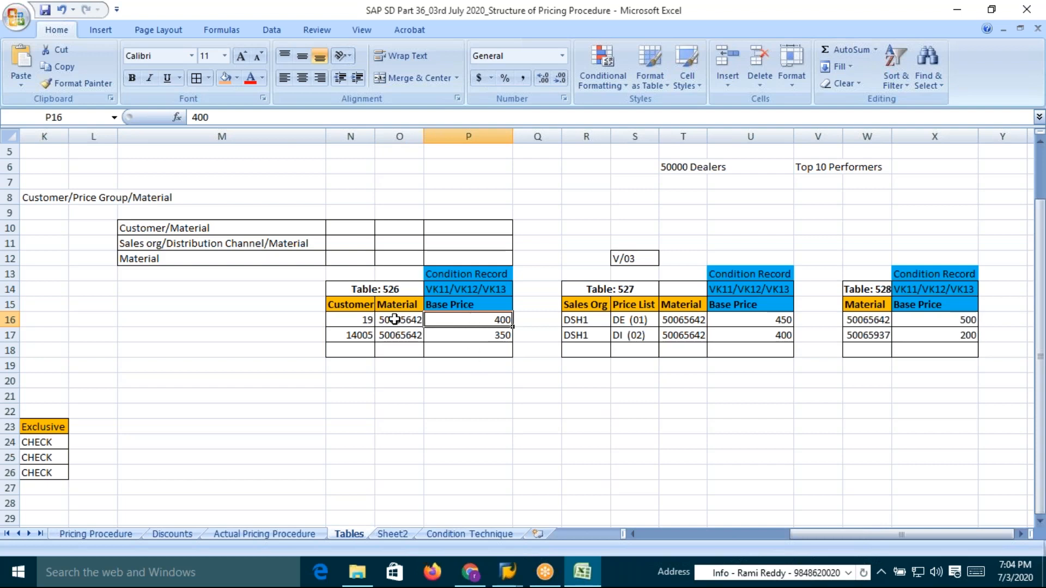
left_click(369, 320)
left_click(489, 321)
left_click(967, 320)
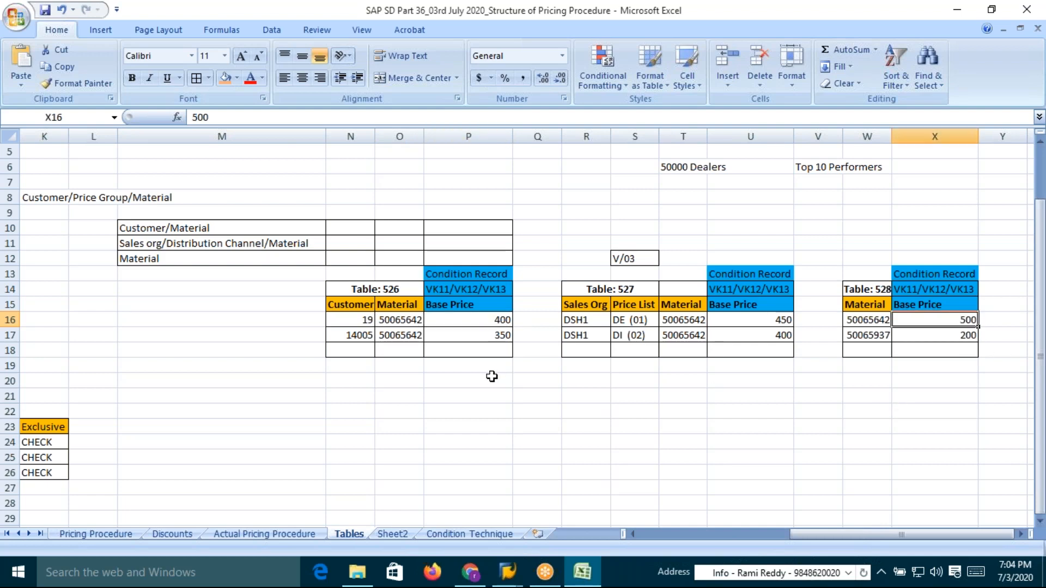
Compare customer 14005's material and base prices in tables 526, 527 and 528 with the first-row records
left_click(410, 338)
left_click(353, 338)
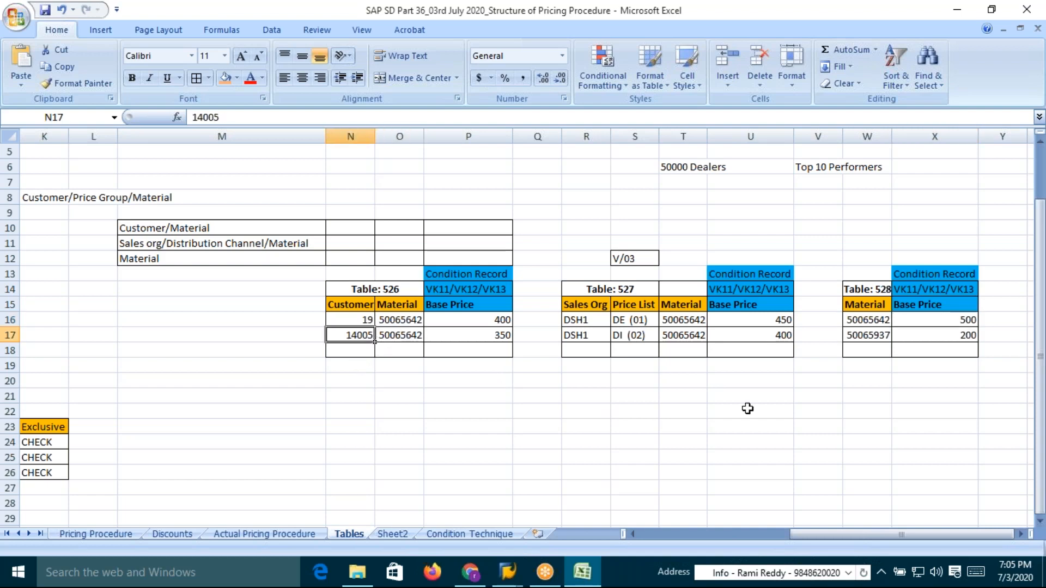
left_click(969, 335)
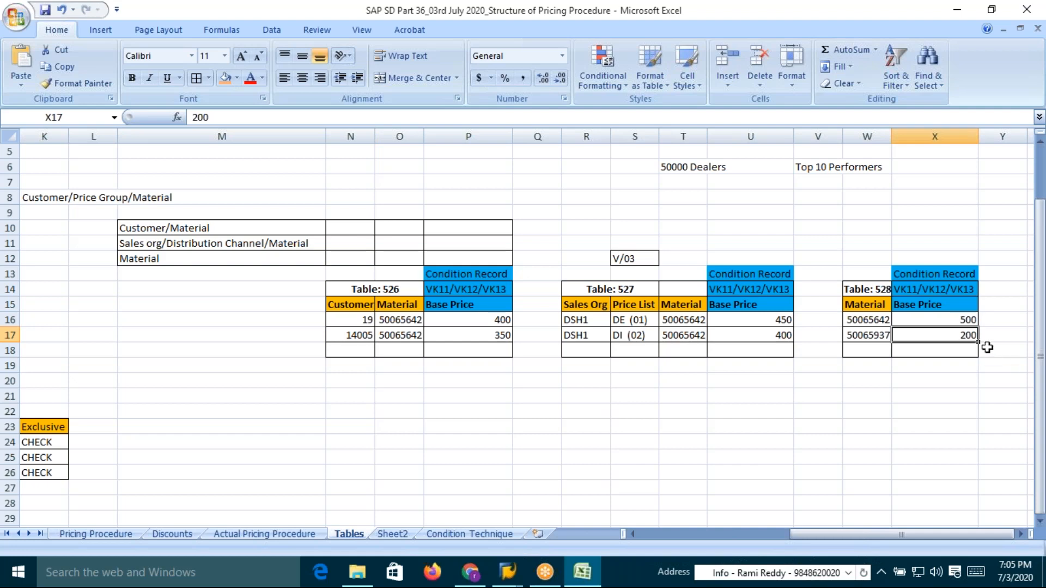
left_click(967, 320)
left_click(774, 338)
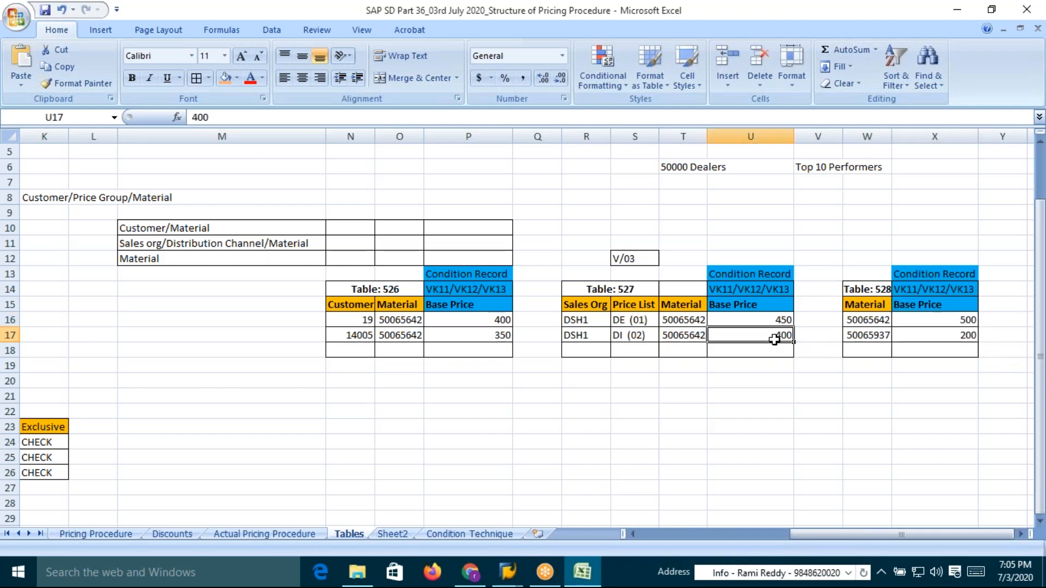
left_click(495, 337)
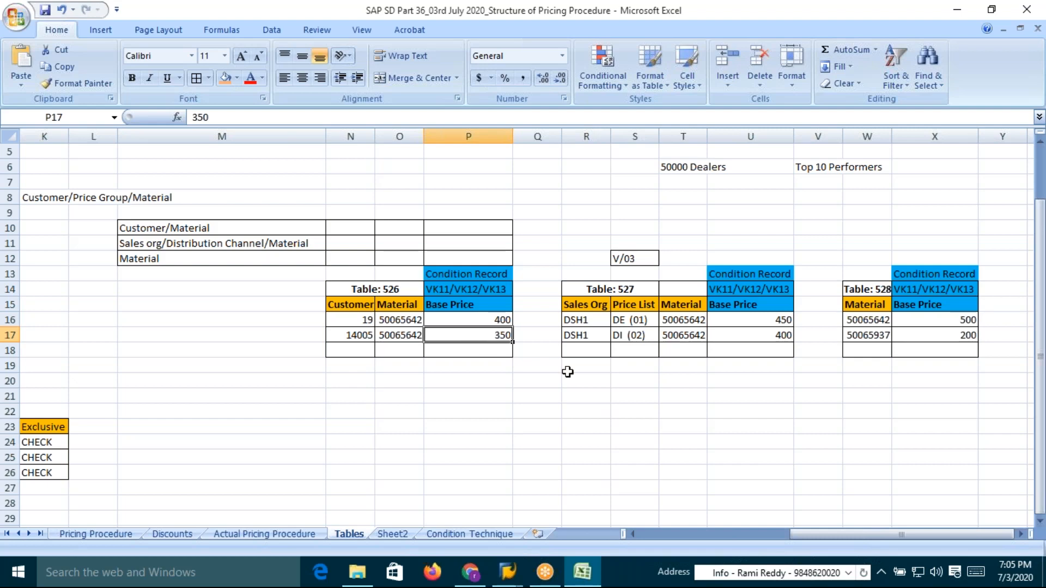
left_click_drag(389, 320, 393, 334)
left_click_drag(479, 322, 489, 334)
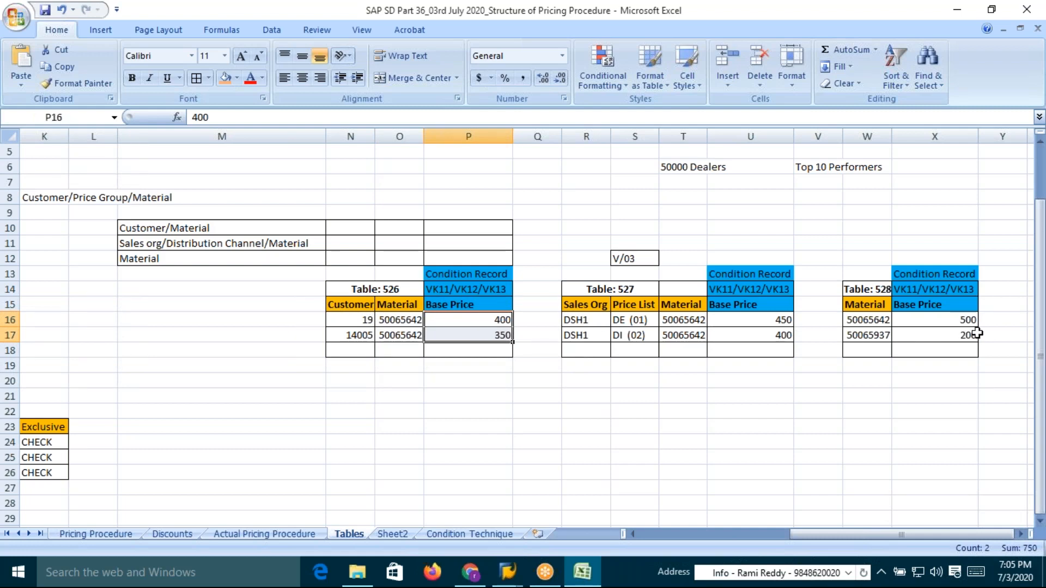
left_click_drag(481, 320, 483, 334)
left_click_drag(481, 319, 485, 333)
left_click(382, 304)
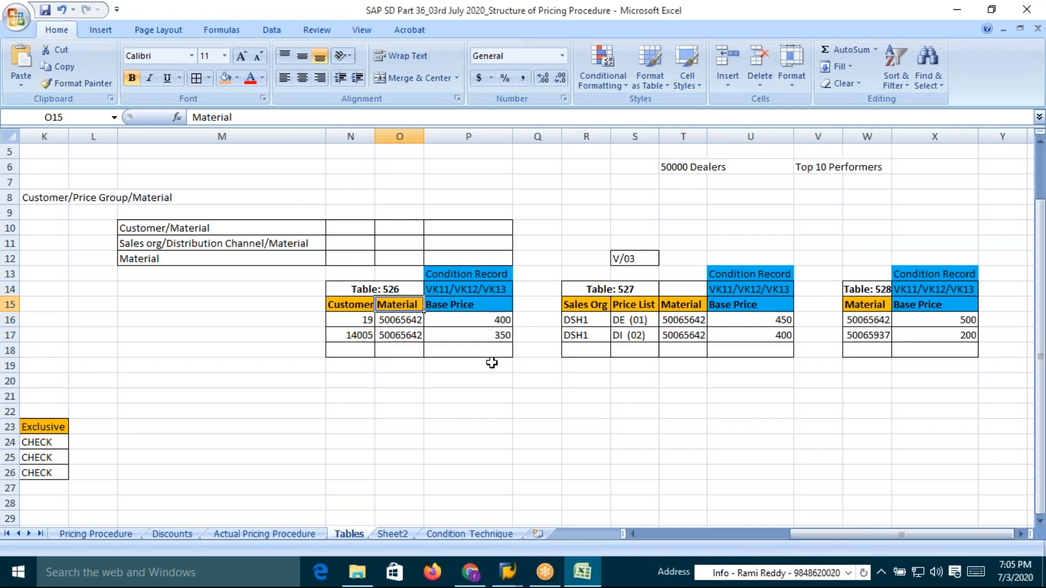
Step through customer 19's material and its base prices in tables 526, 527 and 528
left_click(357, 323)
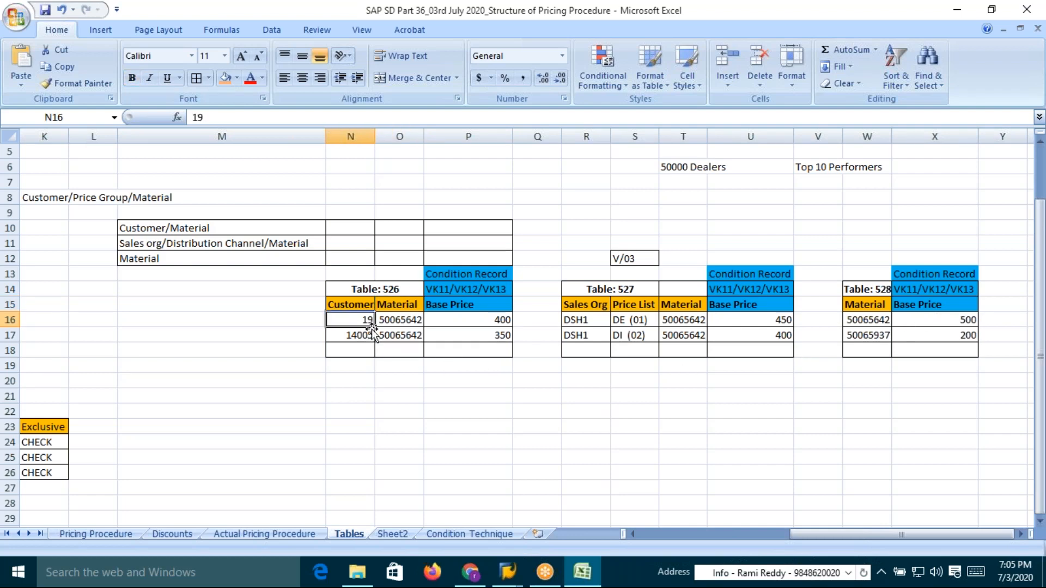
left_click(406, 322)
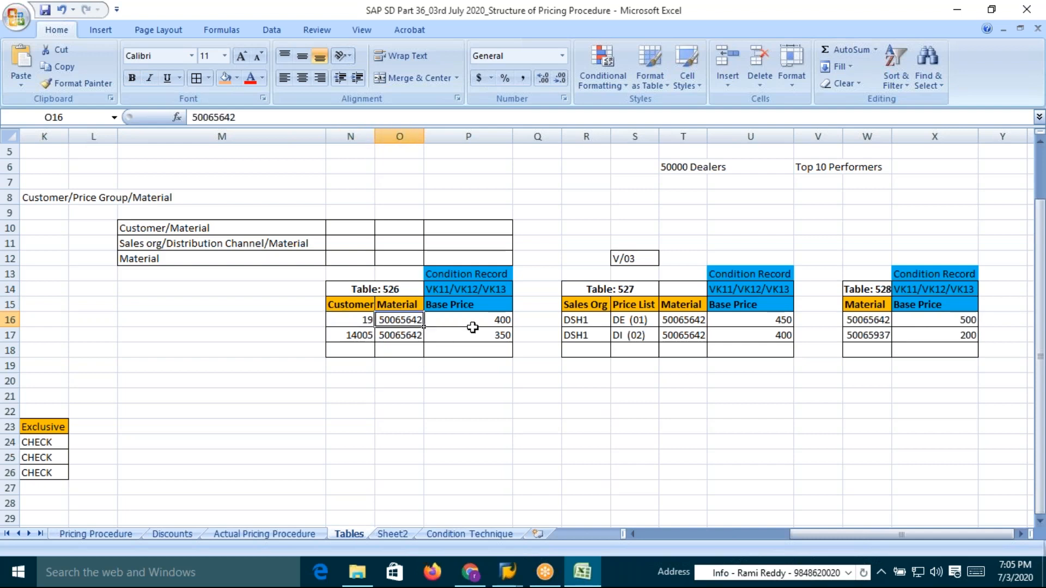
left_click(500, 322)
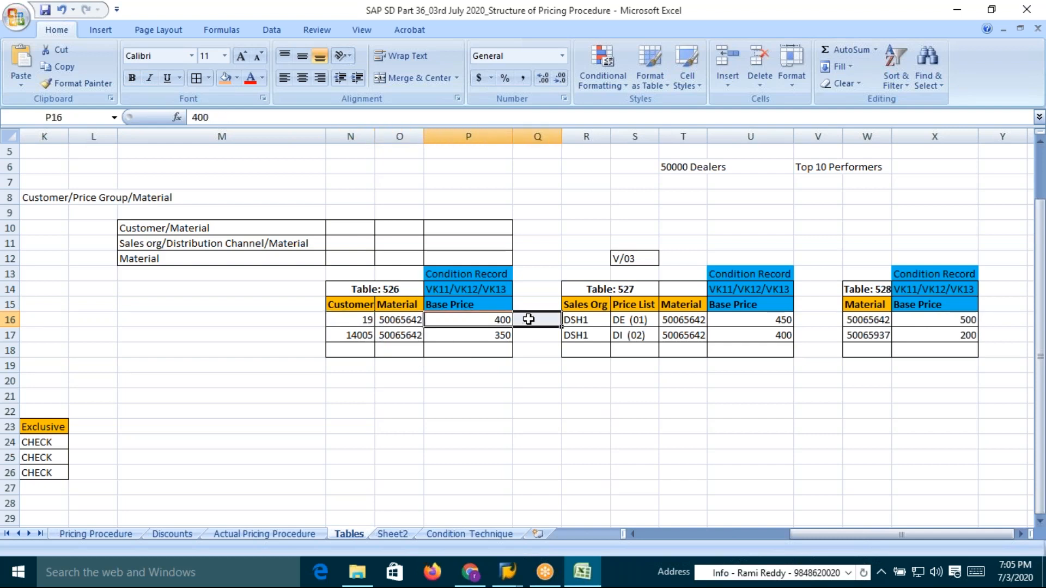
left_click(780, 319)
left_click(954, 323)
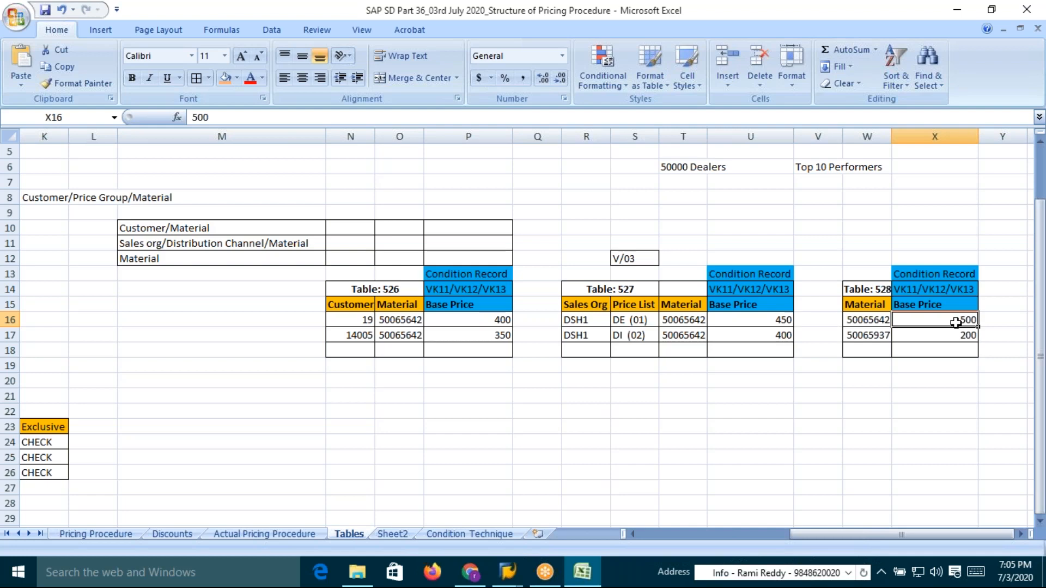
left_click(475, 323)
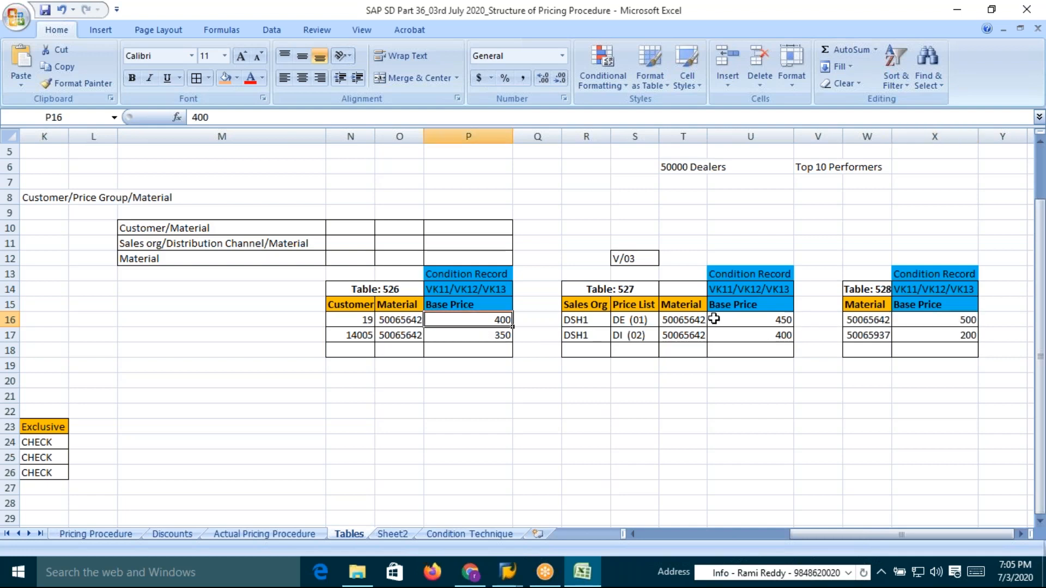
left_click(750, 324)
left_click(934, 322)
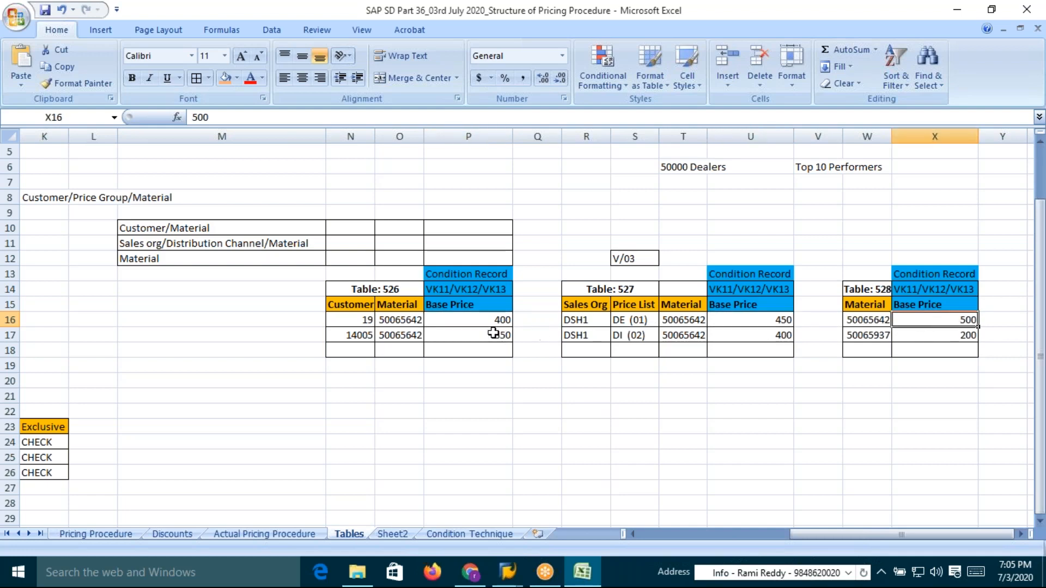
left_click(472, 321)
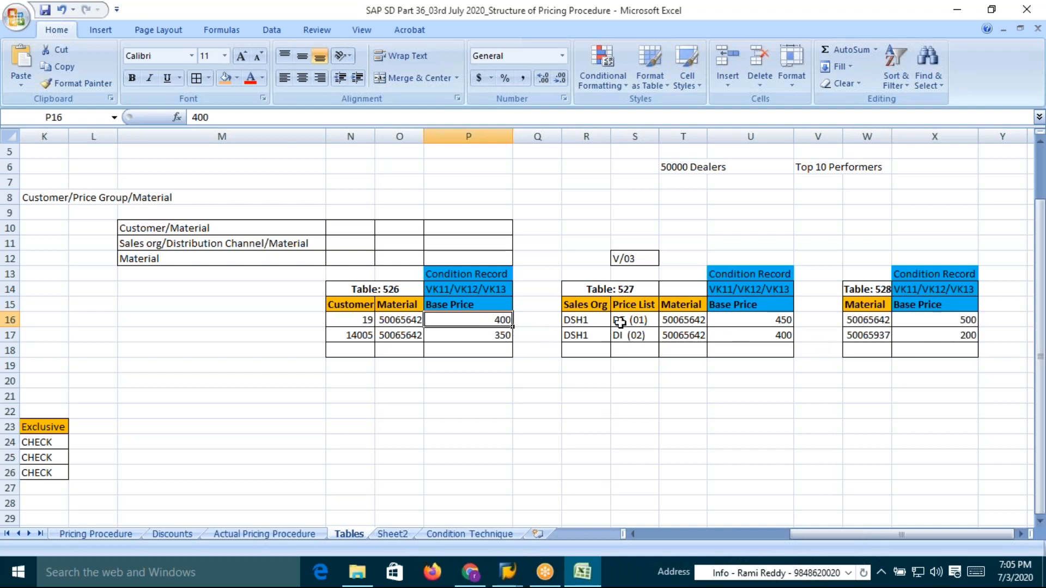
left_click(774, 320)
left_click(968, 323)
left_click(784, 321)
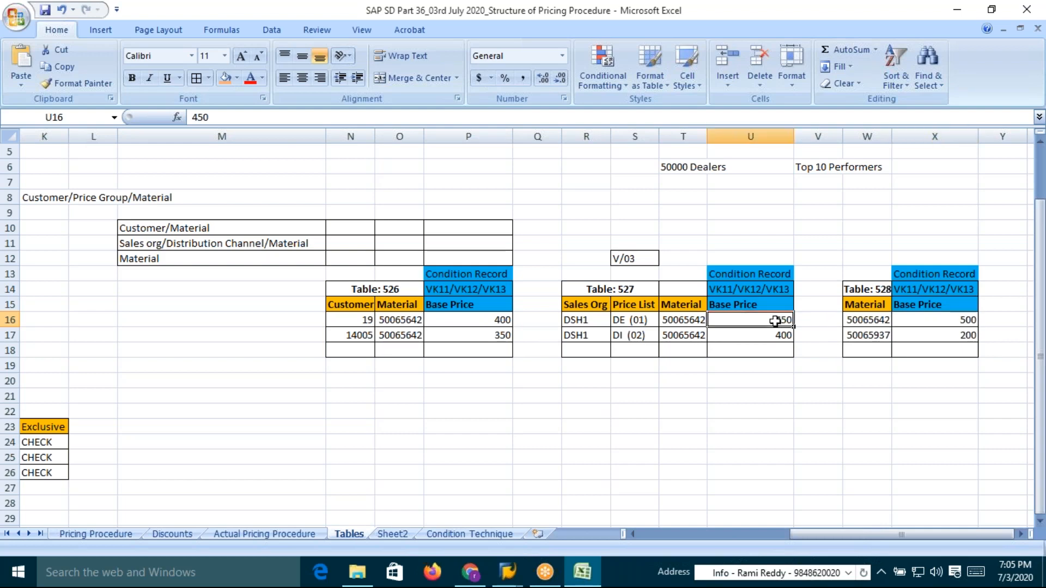
left_click(965, 318)
left_click(763, 324)
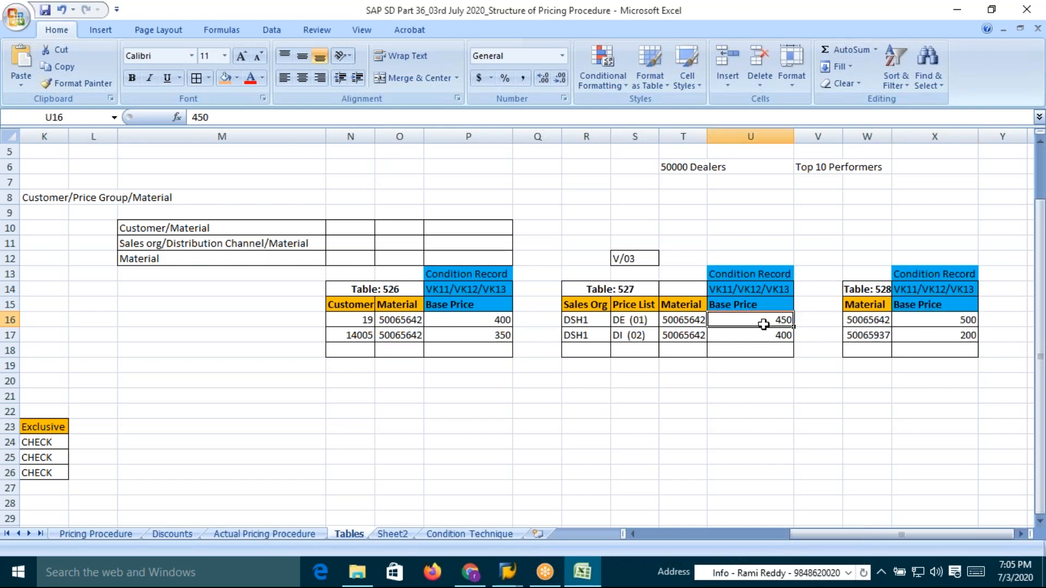
left_click(948, 316)
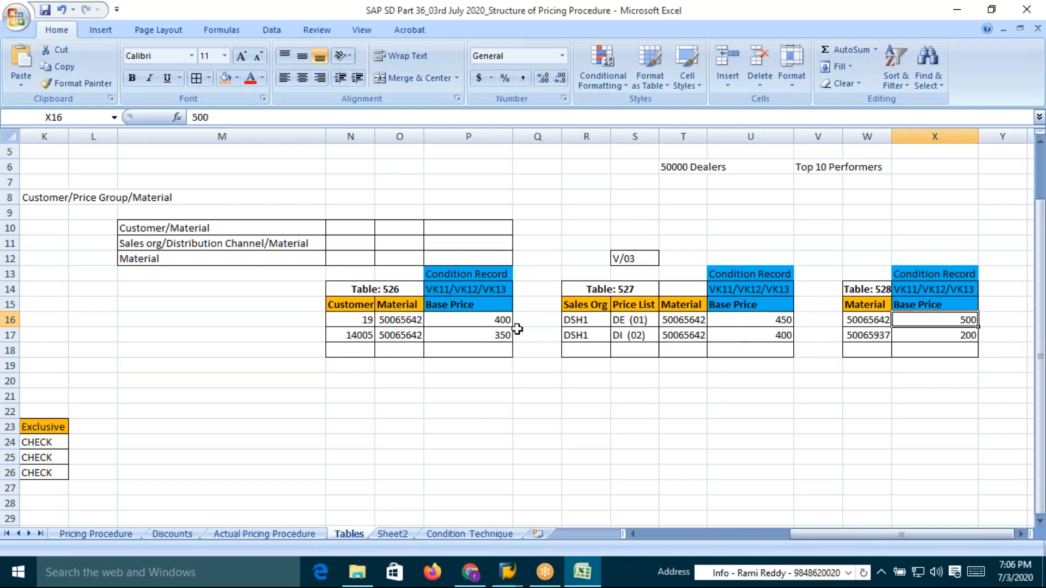
left_click(495, 322)
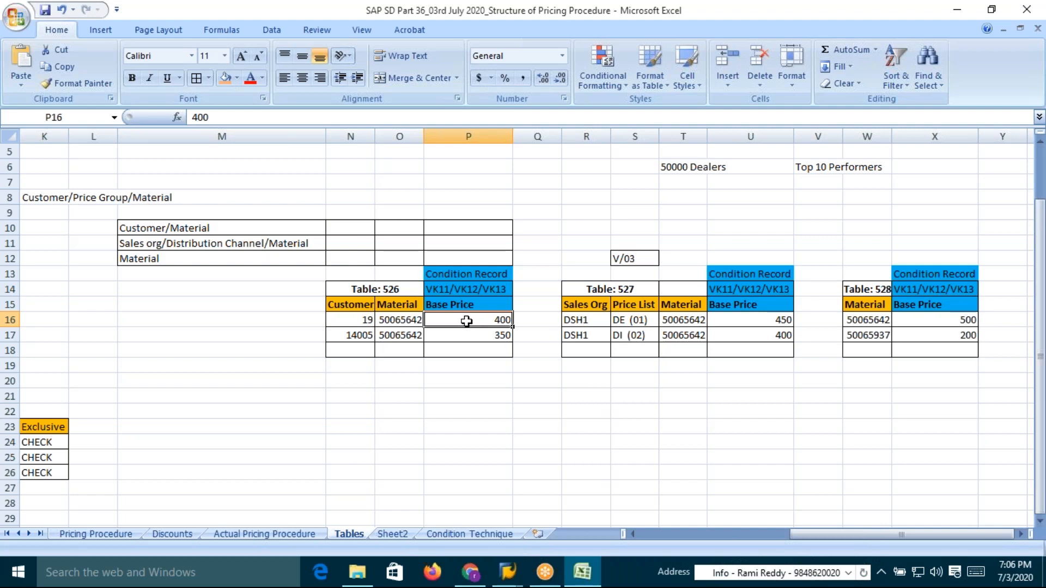
Review the Pricing Procedure and Discounts sheets for the PR00/AR00 base price access sequence
key("alt+Tab")
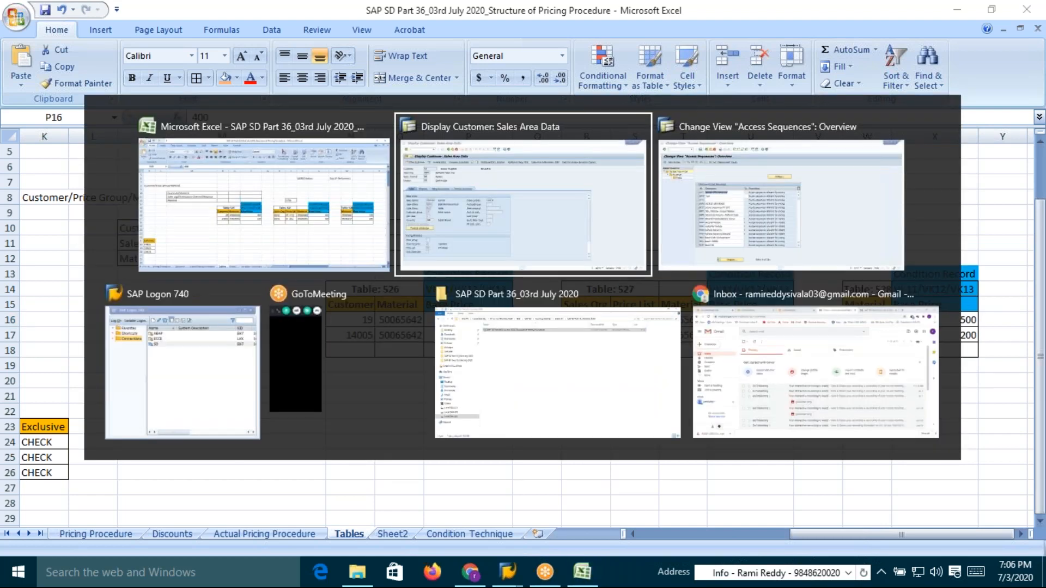
key("alt+Tab")
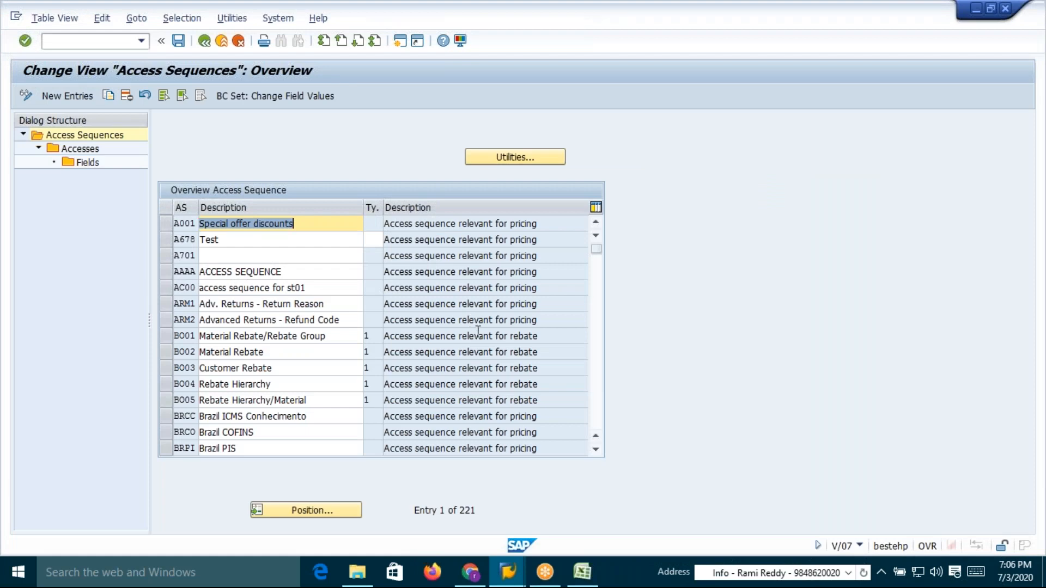
key("alt+Tab")
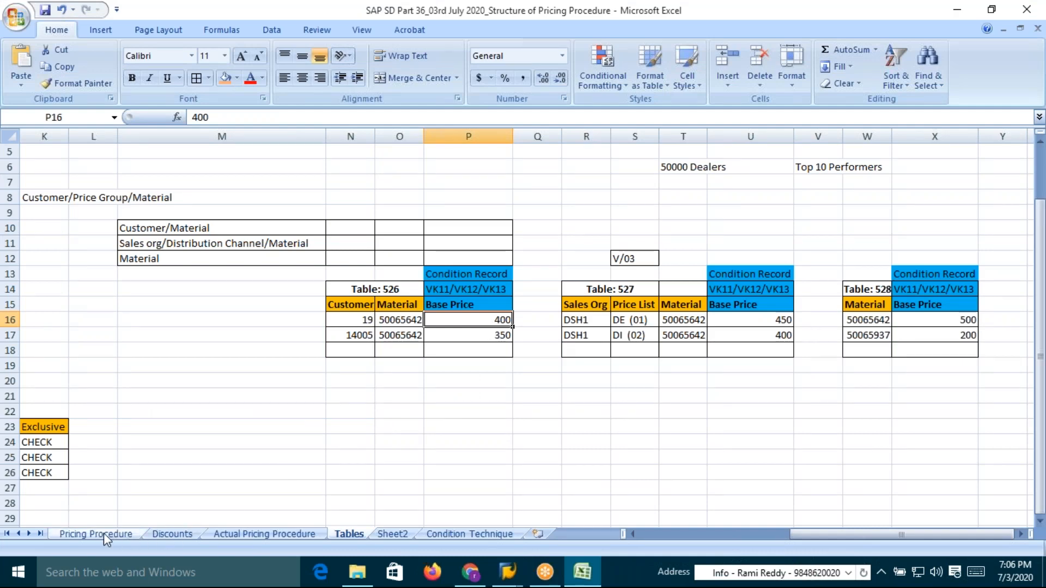
left_click(104, 533)
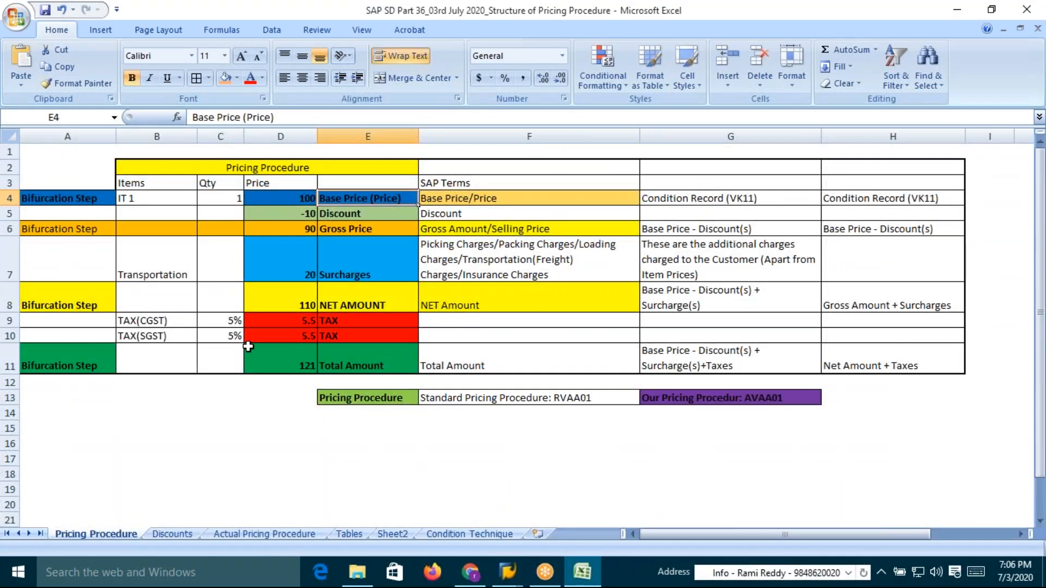
left_click(172, 533)
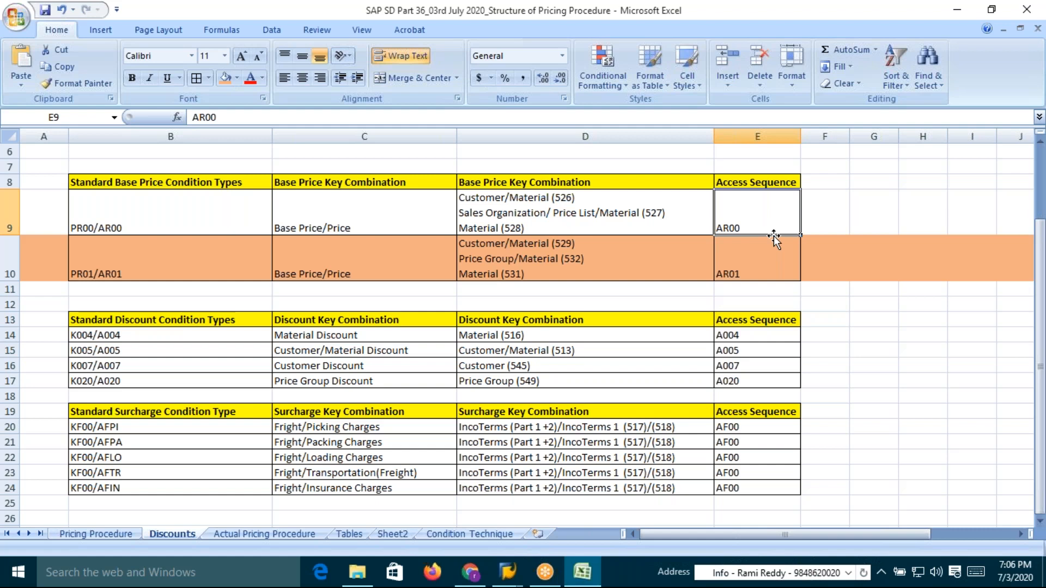
Position the access sequences overview on PR00
key("alt+Tab")
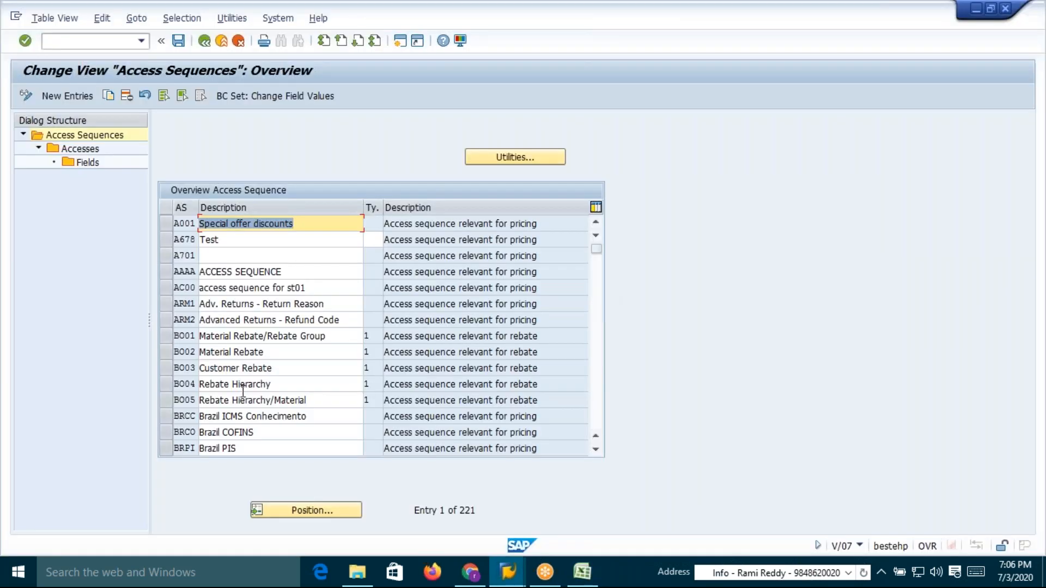
left_click(290, 512)
type("PR00")
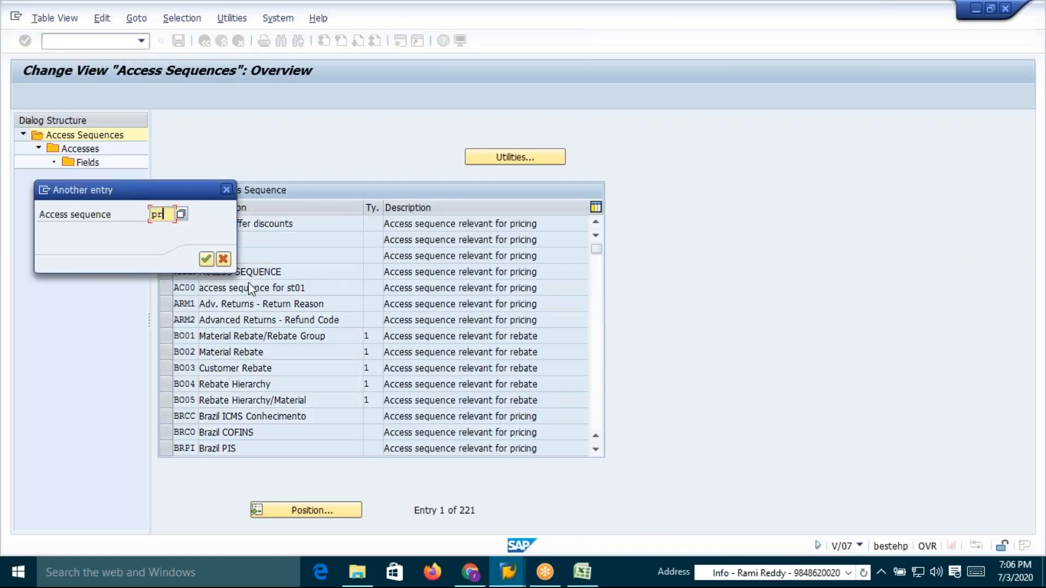
key("Return")
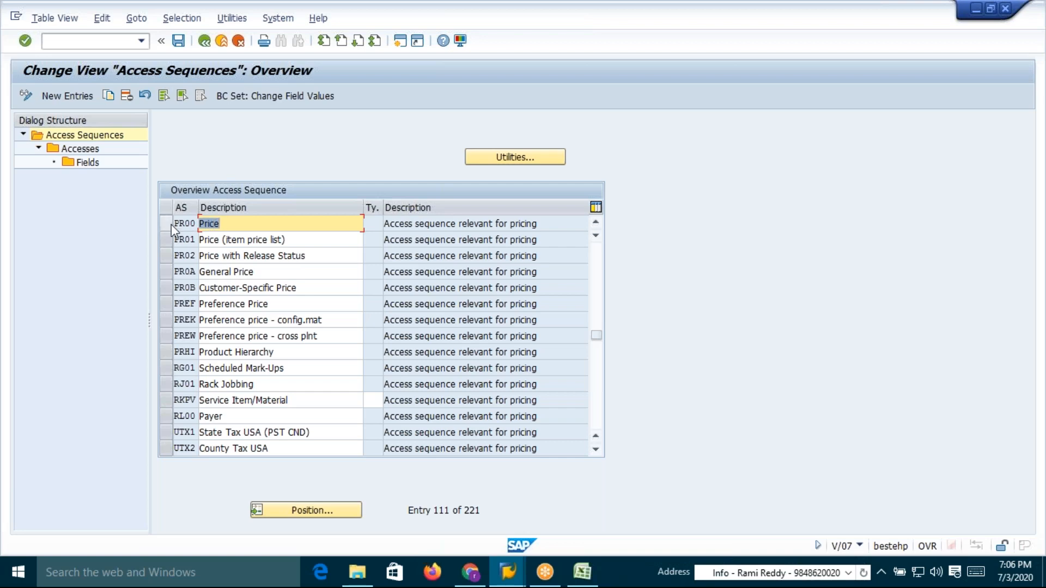
In the Discounts sheet, change the access sequence entry for the PR00/AR00 base price row to PR00/AR00
key("alt+Tab")
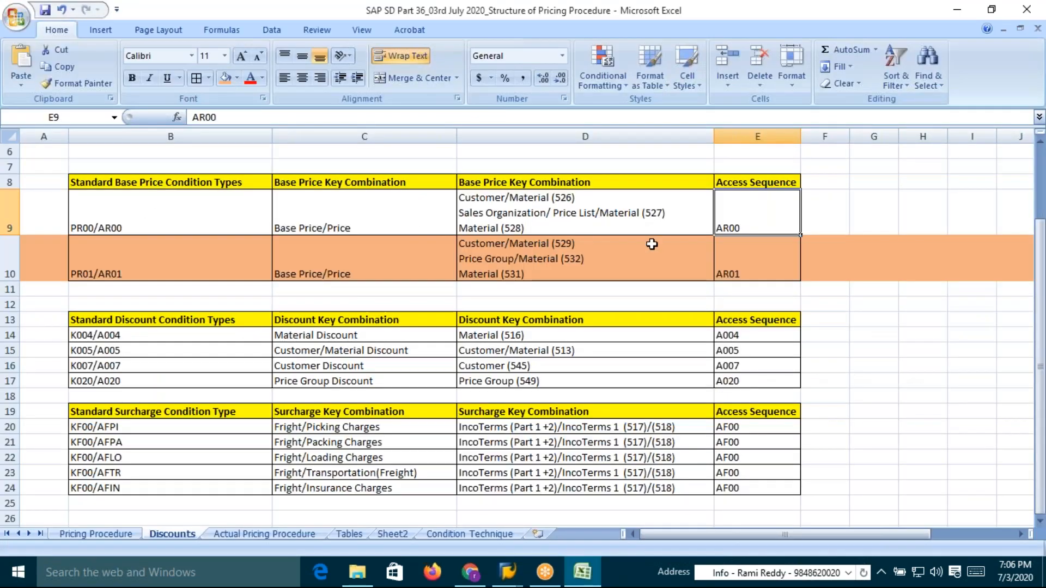
double_click(718, 227)
type("PR00")
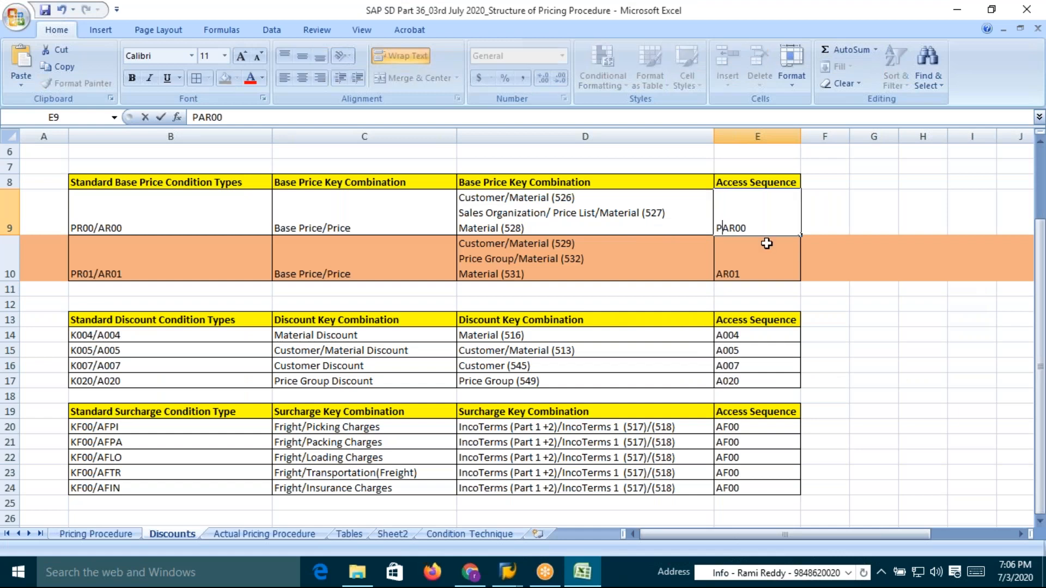
type("/")
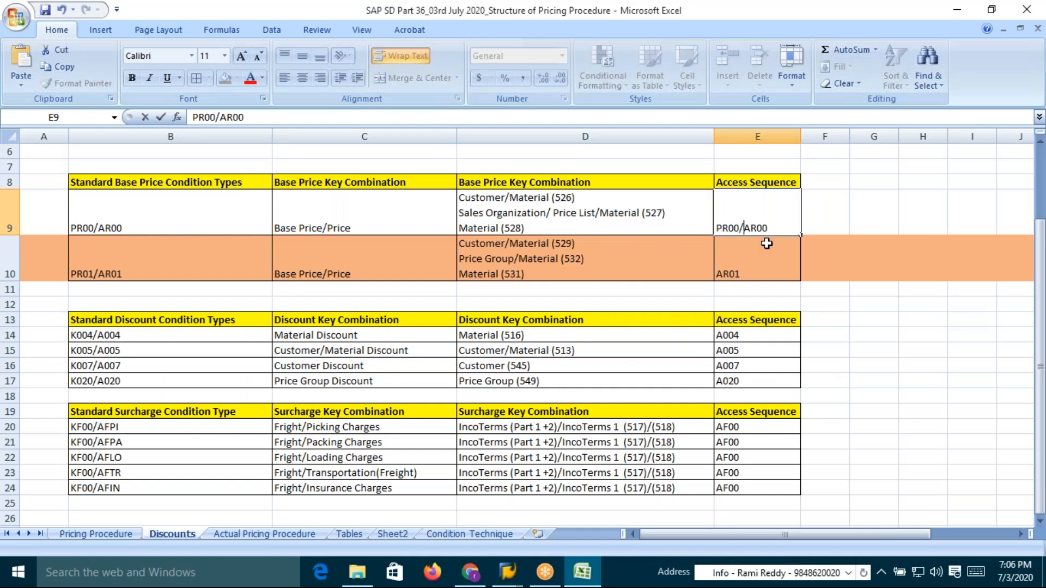
key("Return")
key("Up")
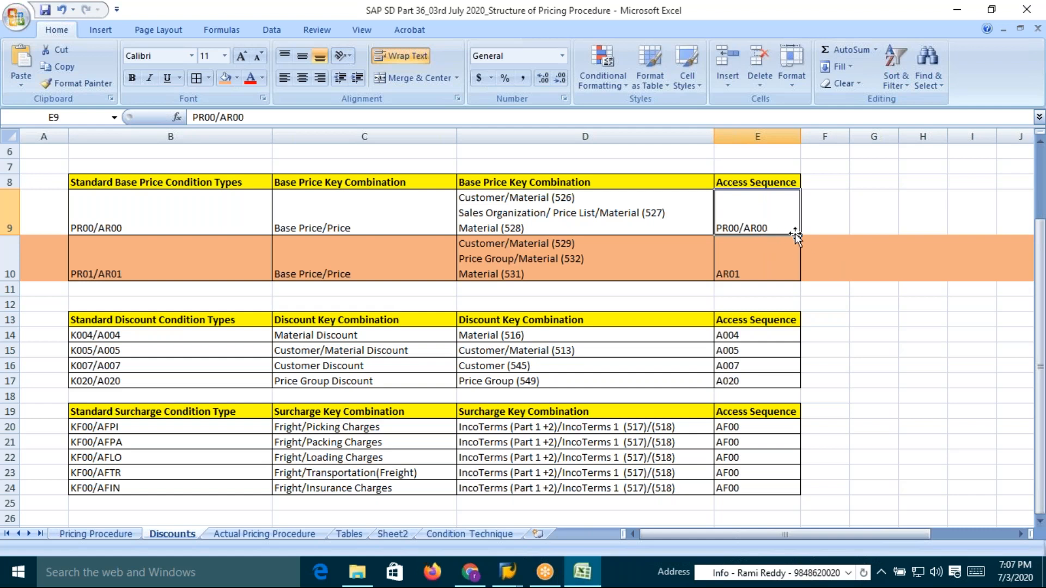
Create and save a new access sequence AR00 described as "Access Sequence AR00", assigning it to the workbench request
key("alt+Tab")
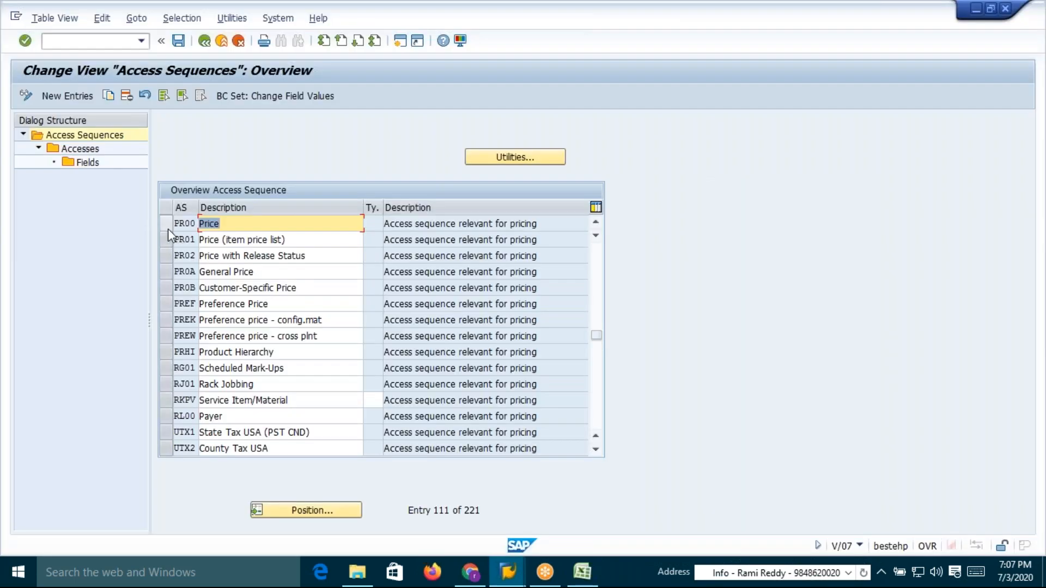
left_click(164, 223)
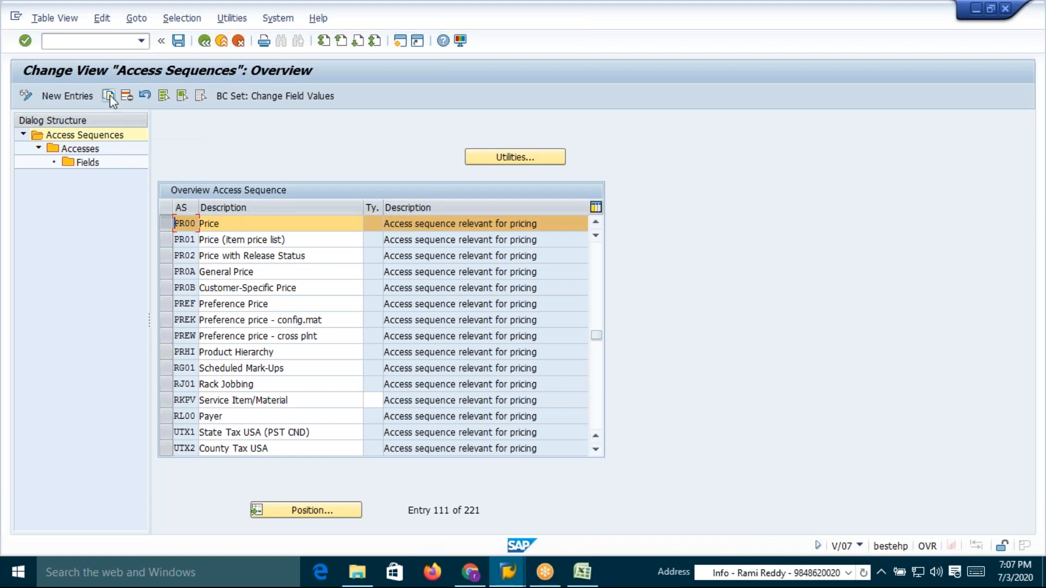
left_click(165, 223)
left_click(165, 223)
left_click(166, 223)
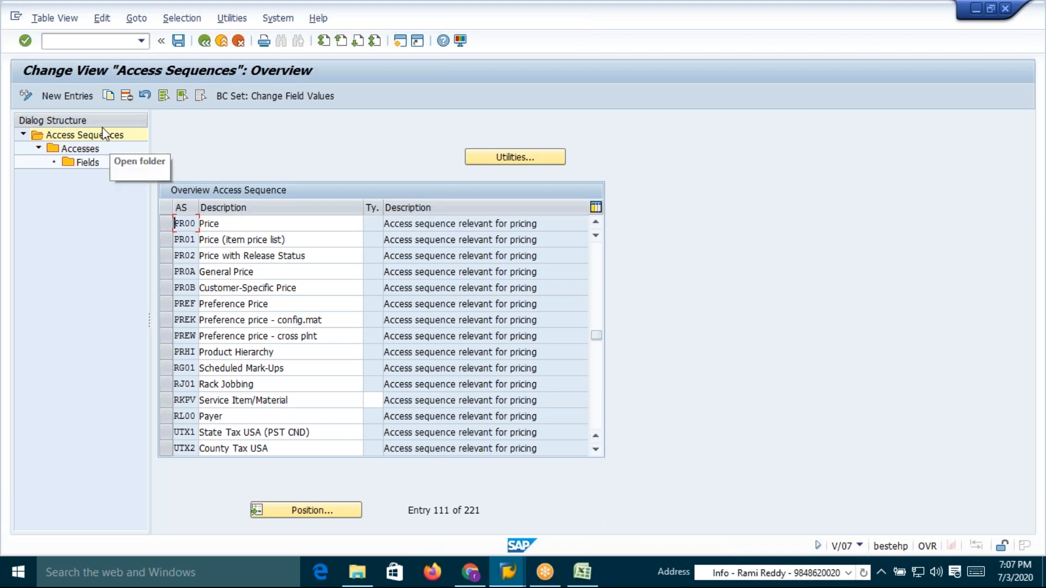
left_click(67, 96)
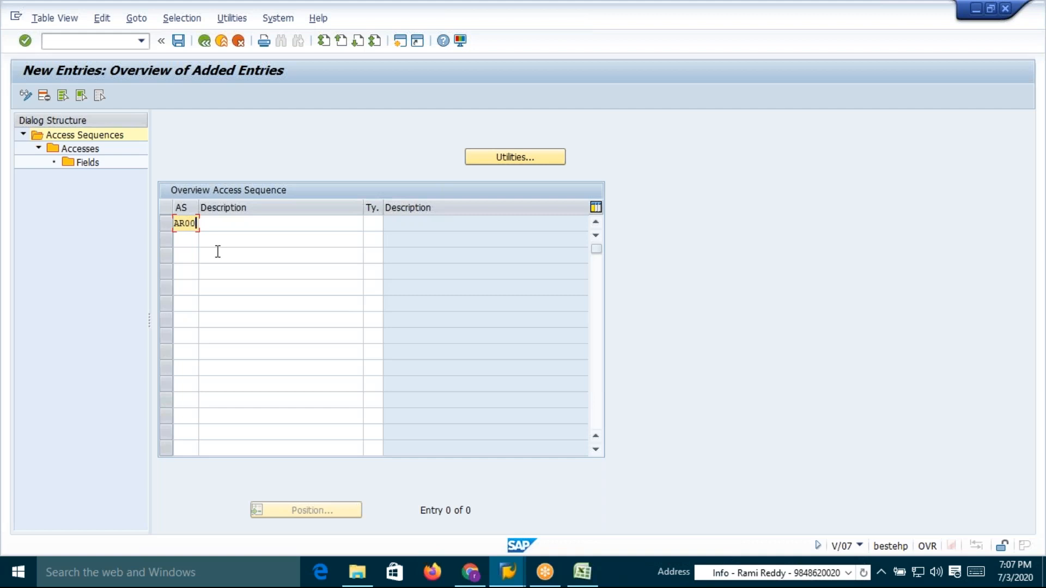
left_click(223, 225)
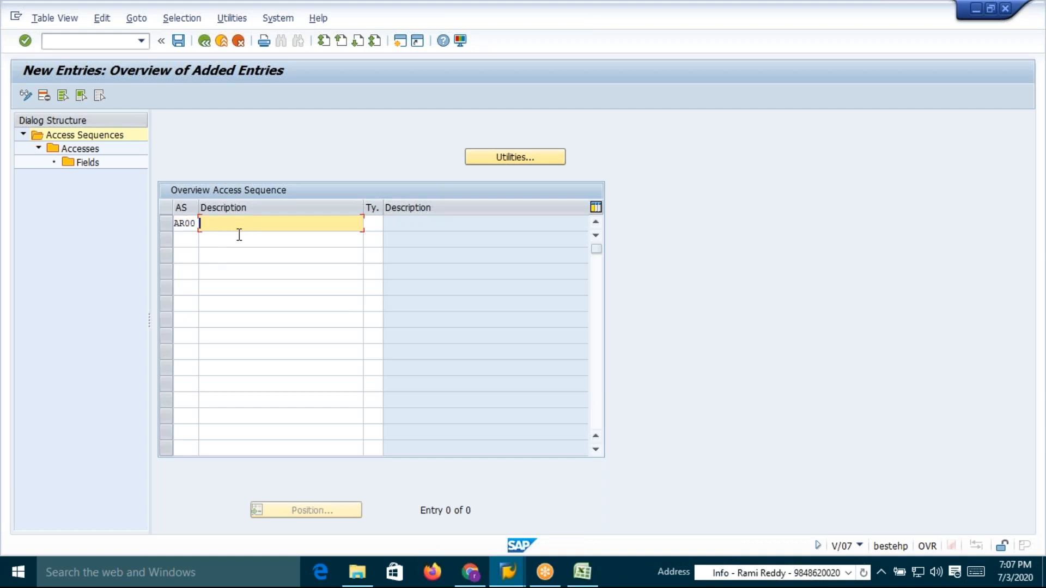
type("Seq")
type("uence AR00")
key("Return")
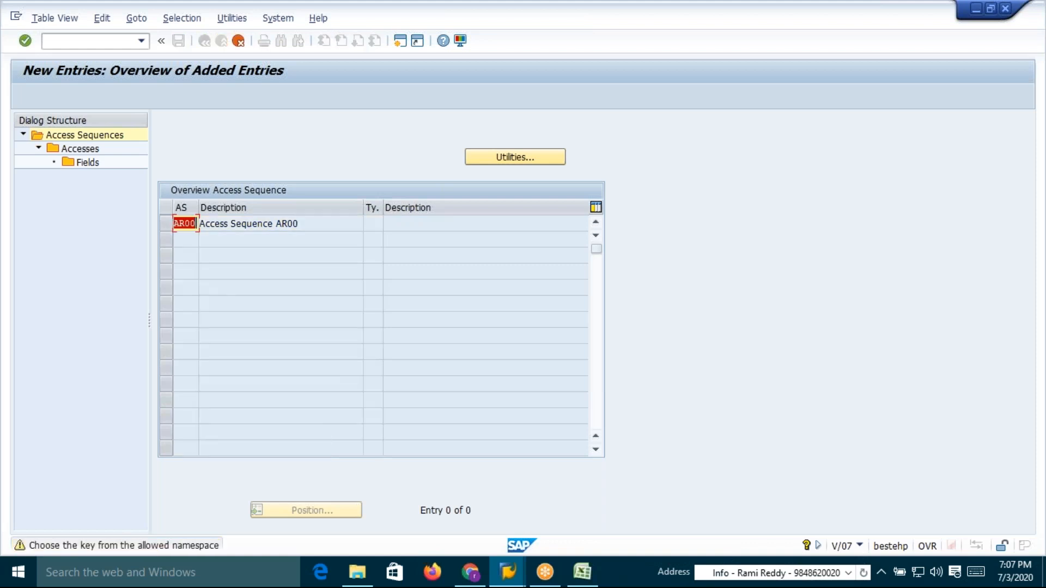
key("Return")
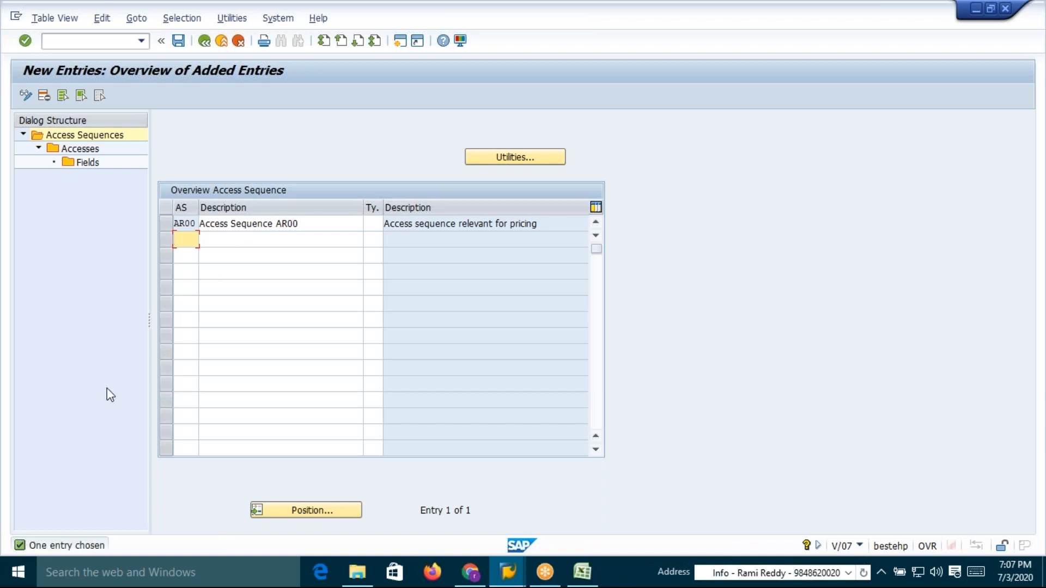
left_click(177, 39)
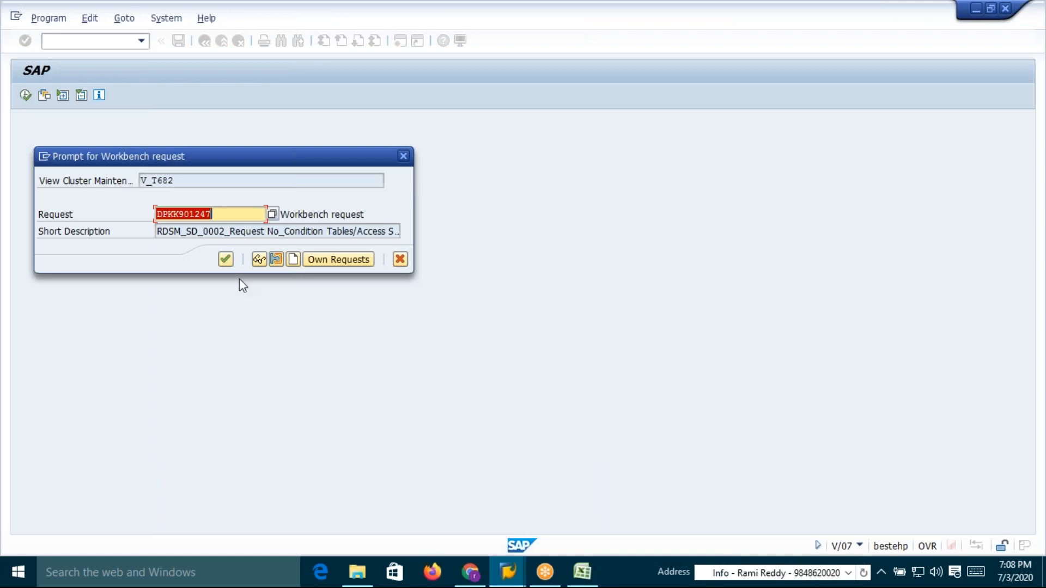
left_click(226, 259)
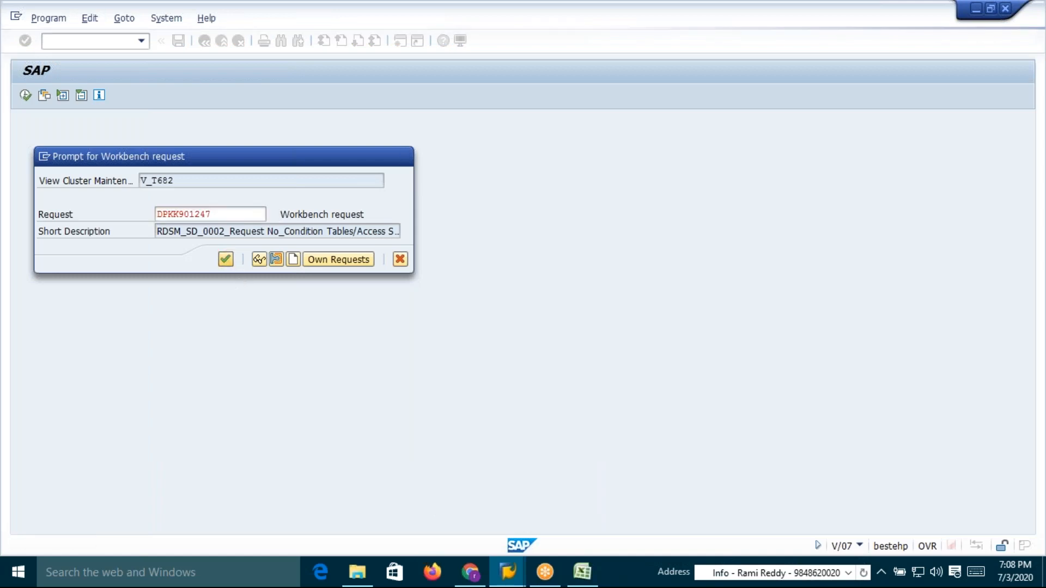
Review the Condition Technique and Tables sheets for the V/07 step and the condition tables 526, 527 and 528
key("alt+Tab")
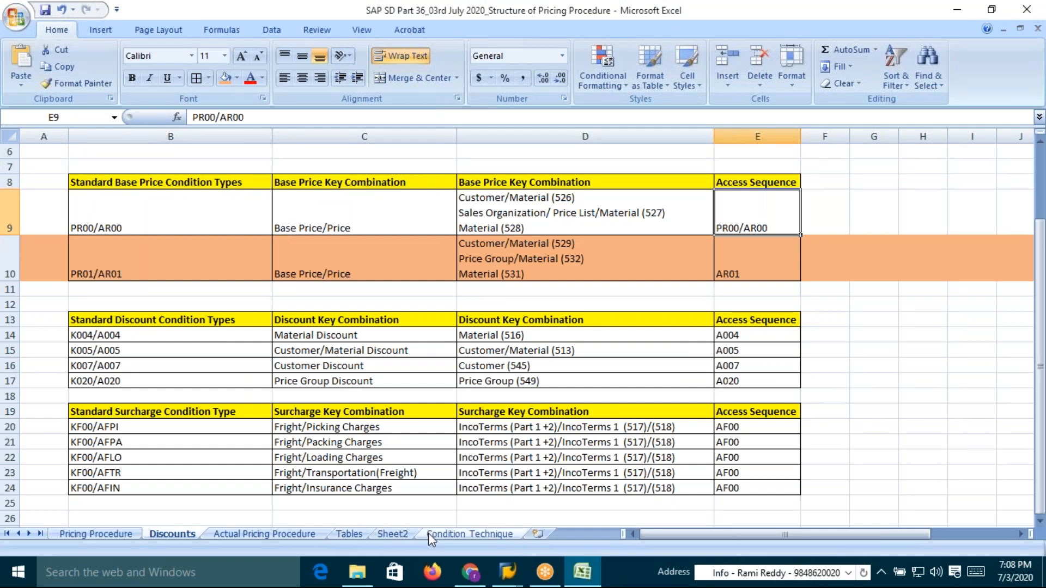
left_click(461, 534)
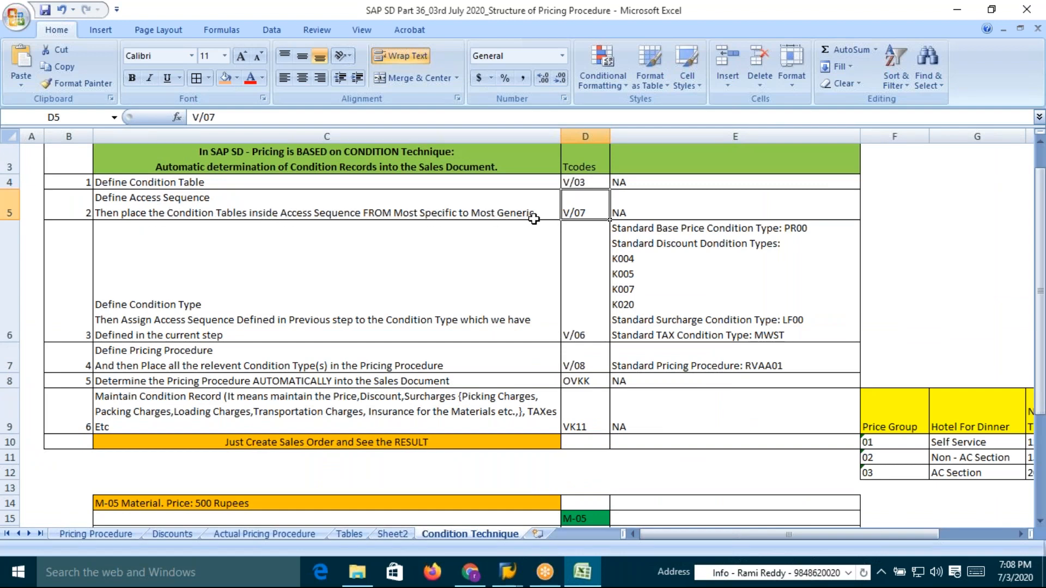
key("alt+Tab")
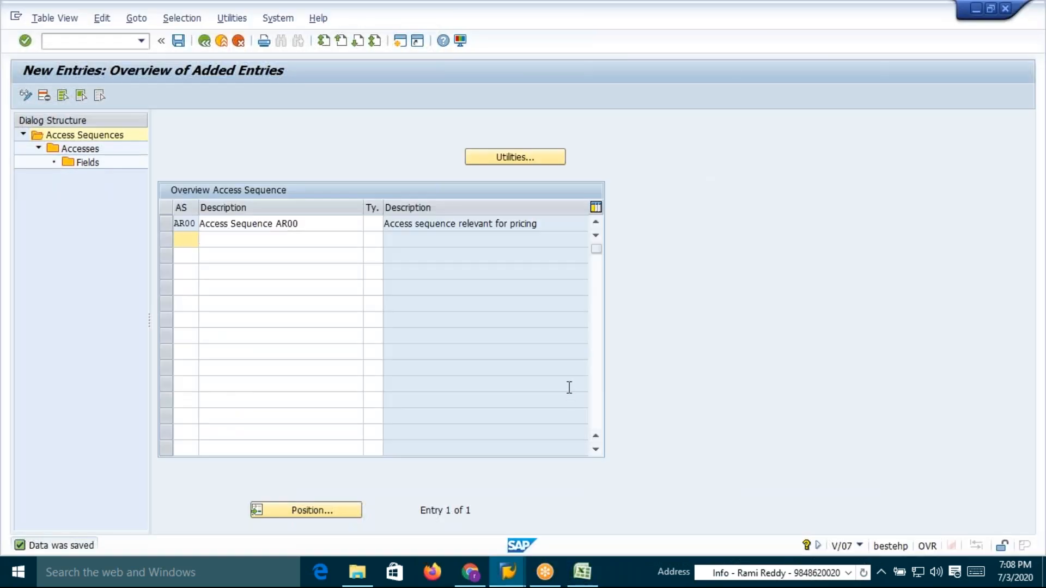
key("alt+Tab")
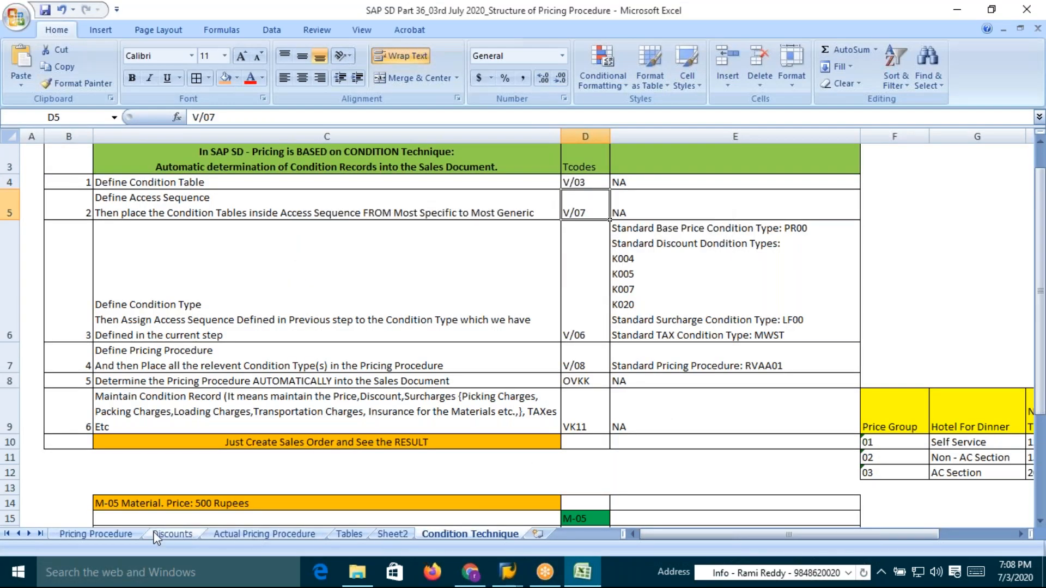
left_click(187, 533)
left_click(349, 534)
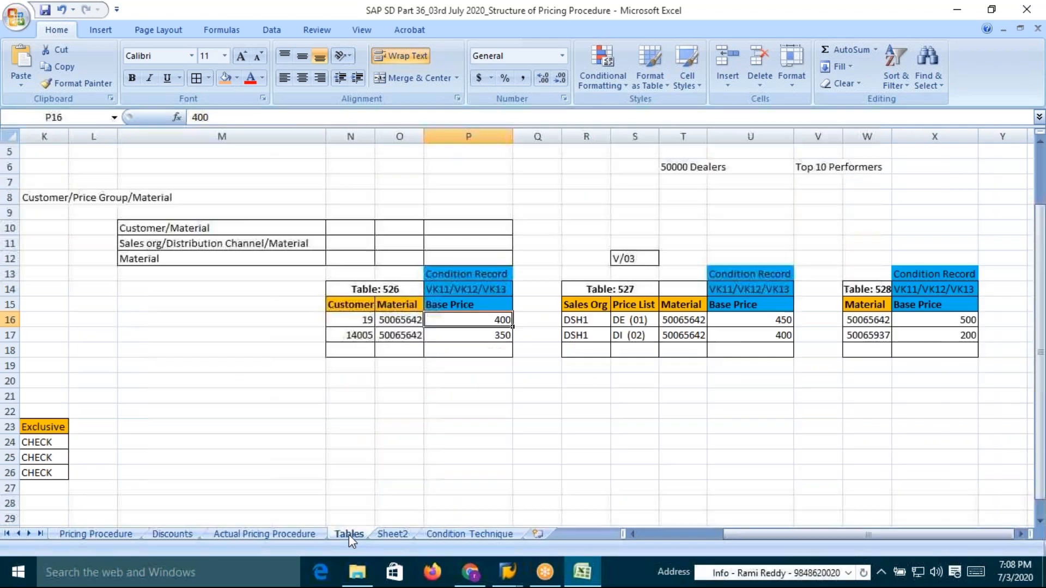
left_click(392, 289)
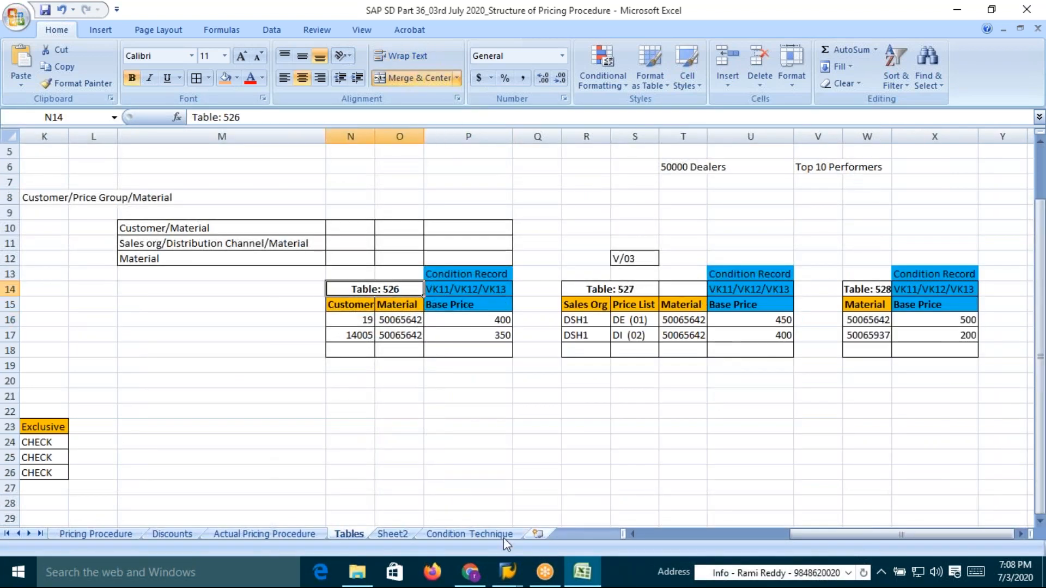
key("alt+Tab")
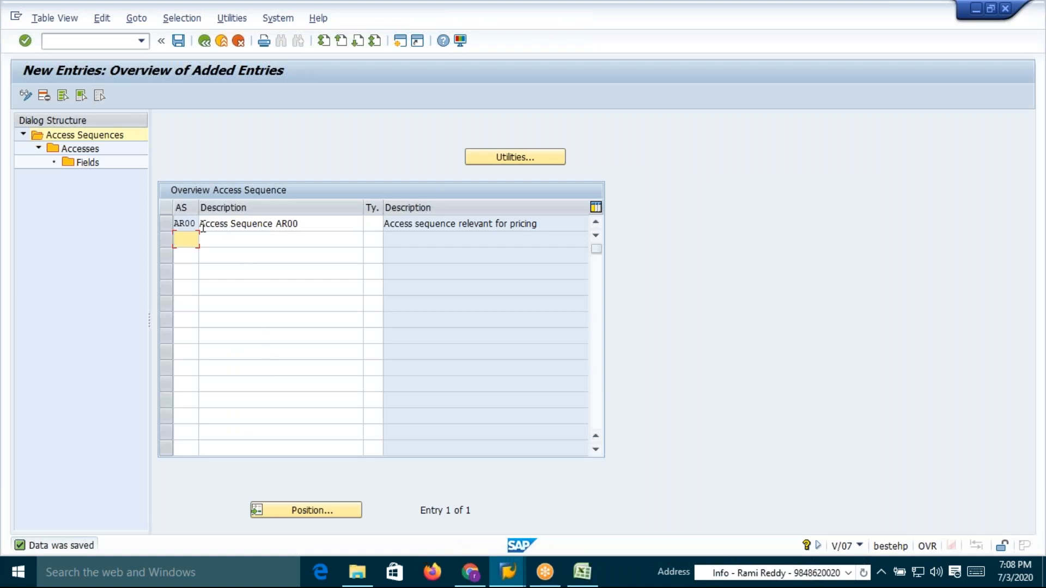
Open the accesses of AR00 and add access number 10 with condition table 526
left_click(166, 223)
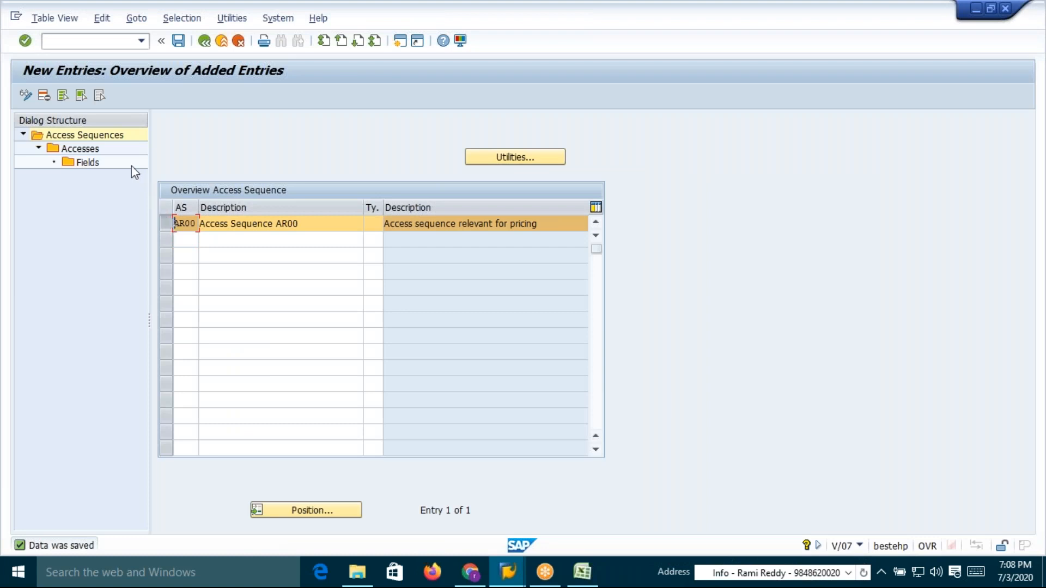
double_click(75, 150)
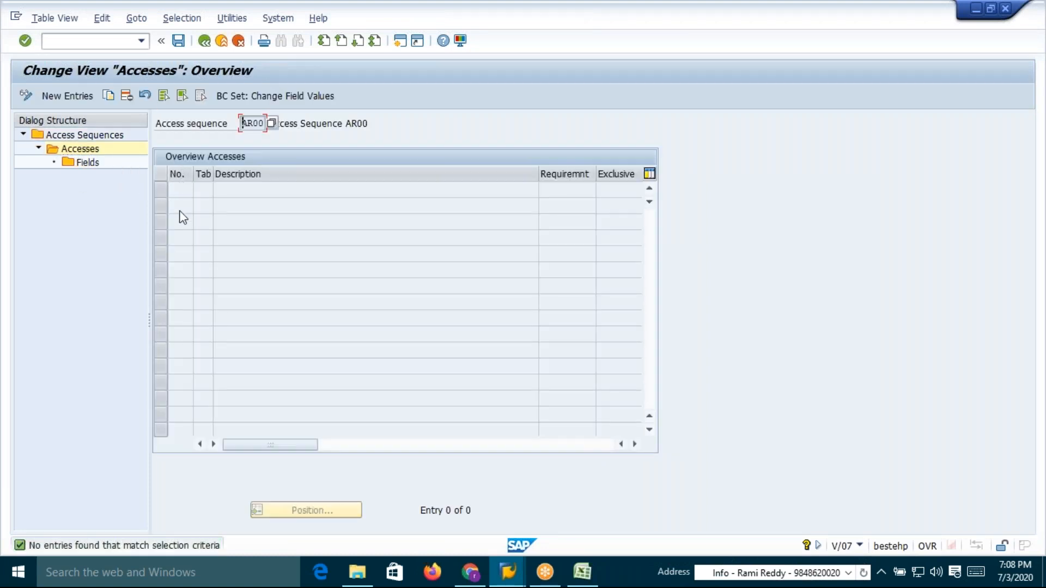
left_click(64, 96)
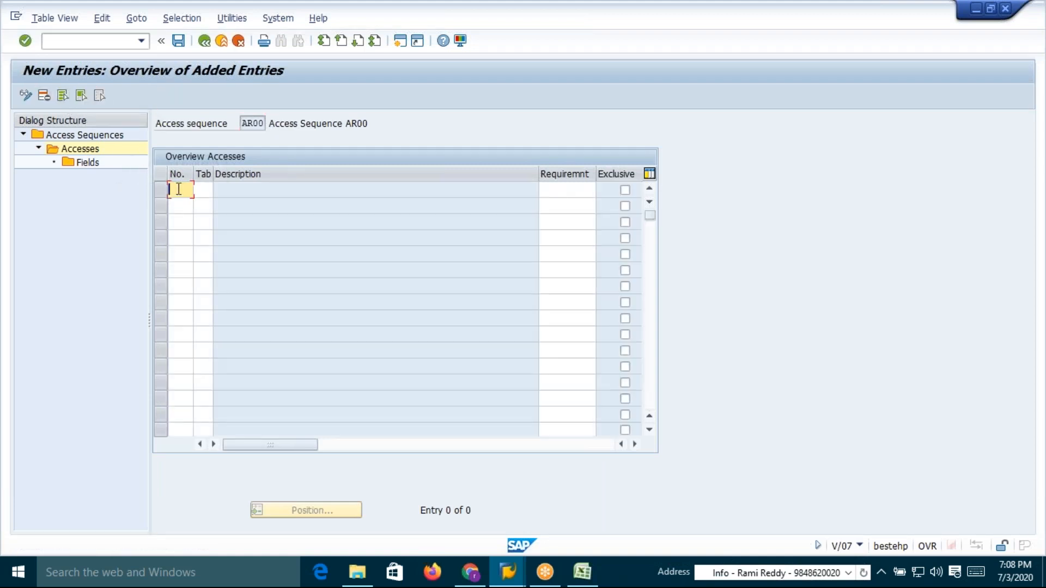
type("10")
left_click(204, 189)
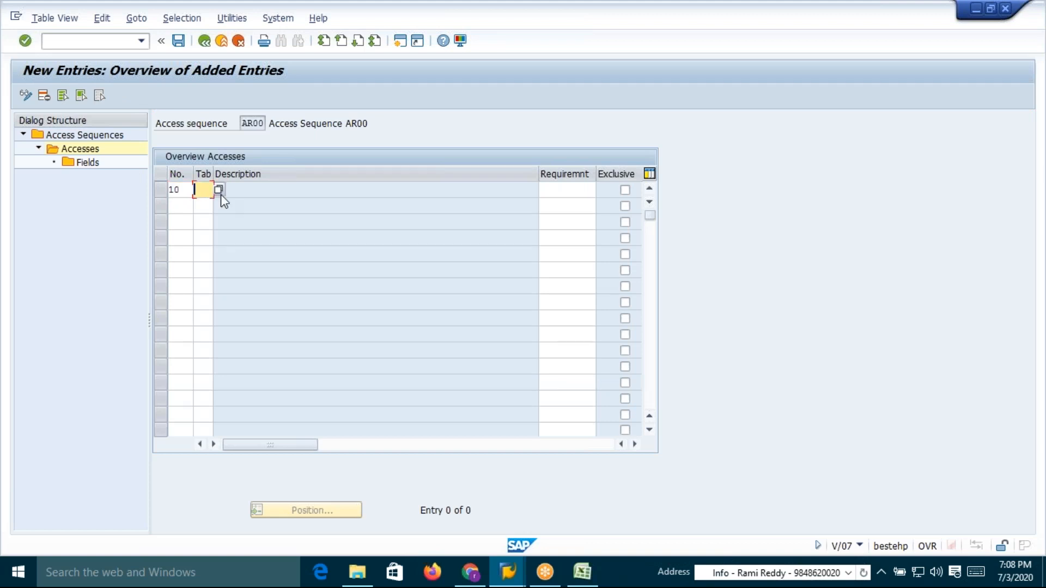
type("526")
key("Return")
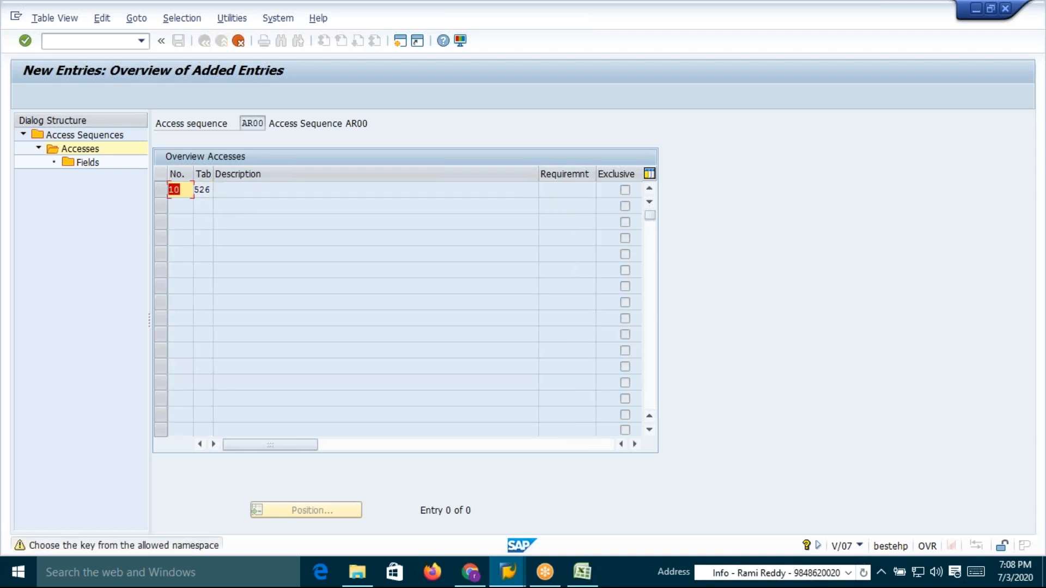
key("Return")
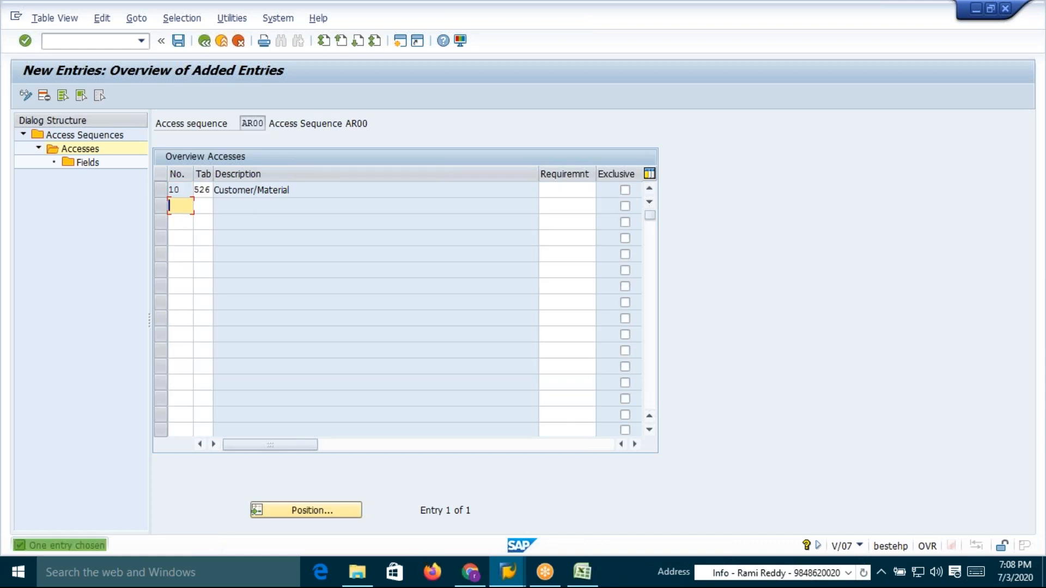
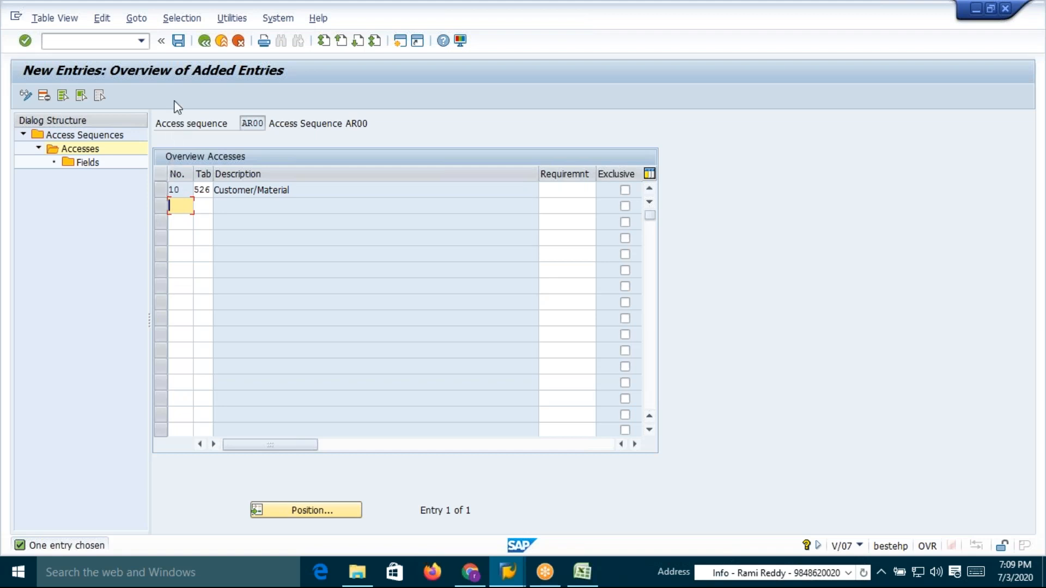
Try to save access sequence AR00 with access 10 before assigning its fields
left_click(178, 41)
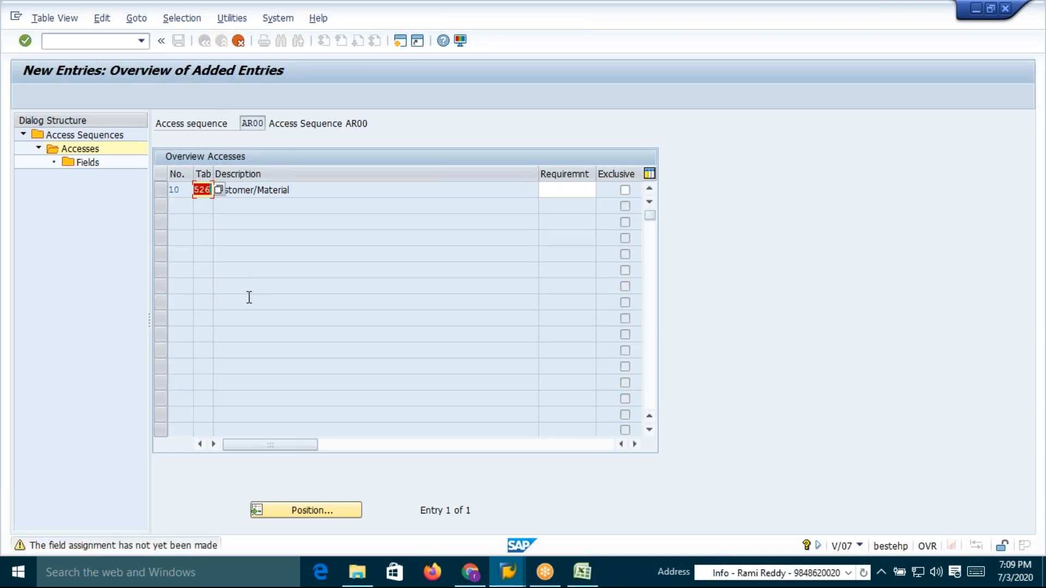
key("Return")
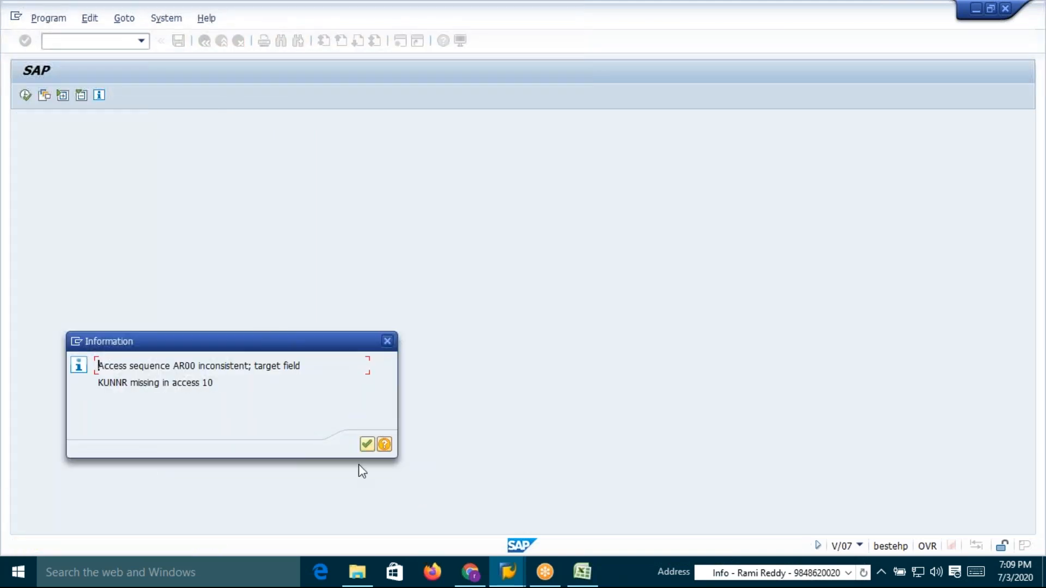
left_click(366, 444)
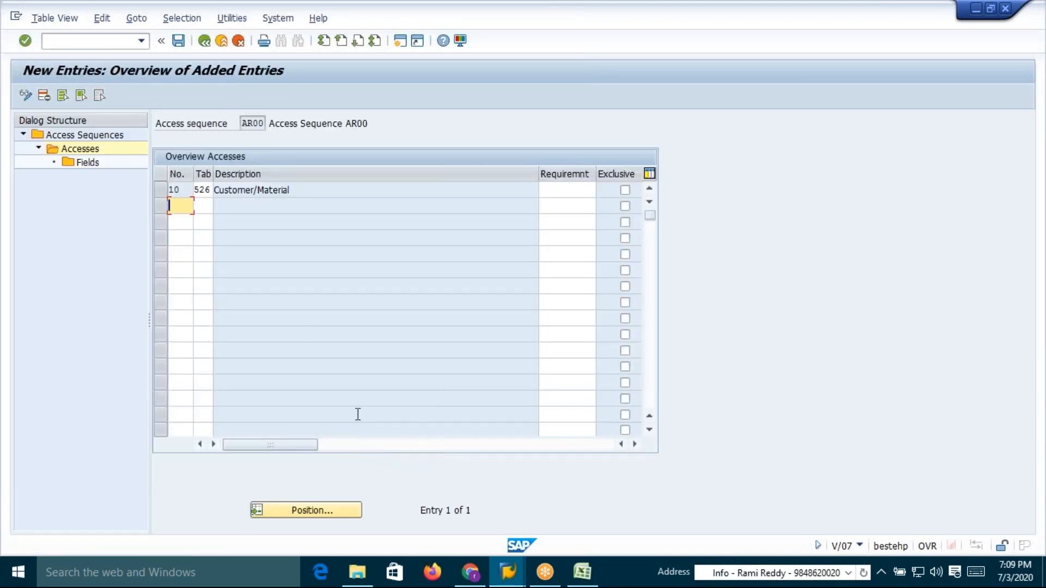
Select access 10, open its field assignment for table 526, save it and return to the accesses
left_click(161, 190)
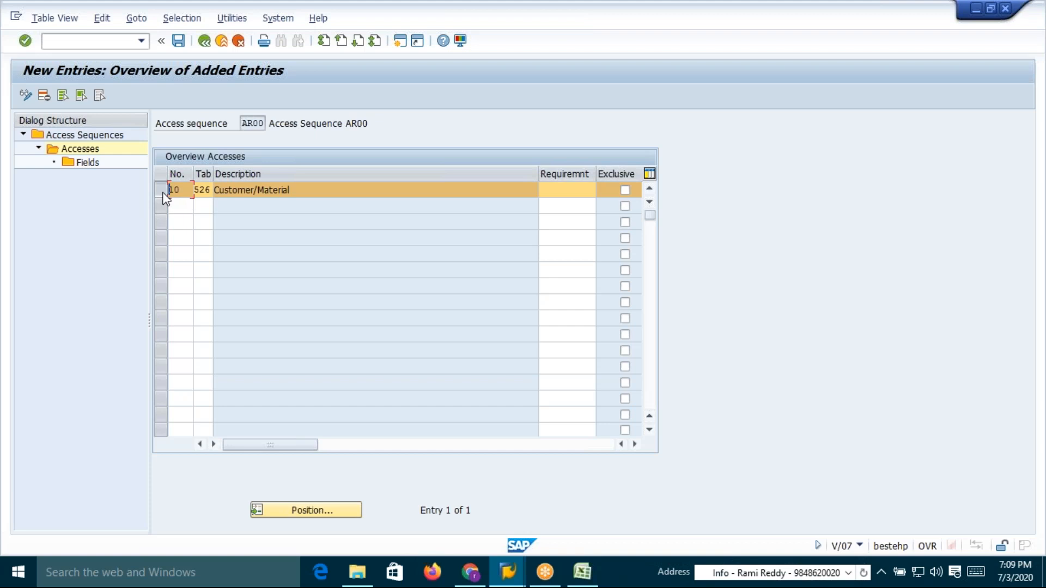
left_click(161, 190)
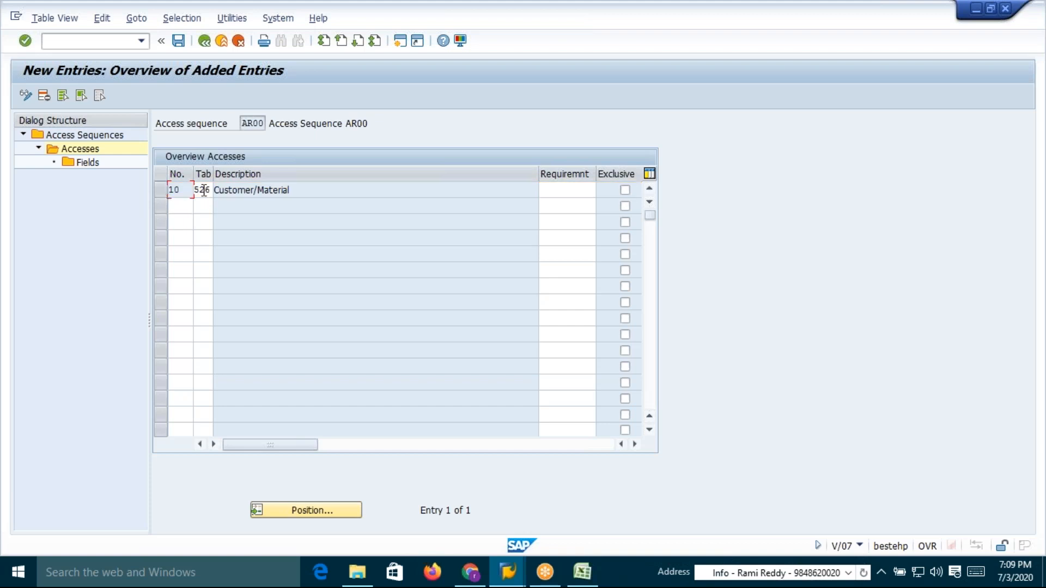
left_click(158, 191)
double_click(86, 162)
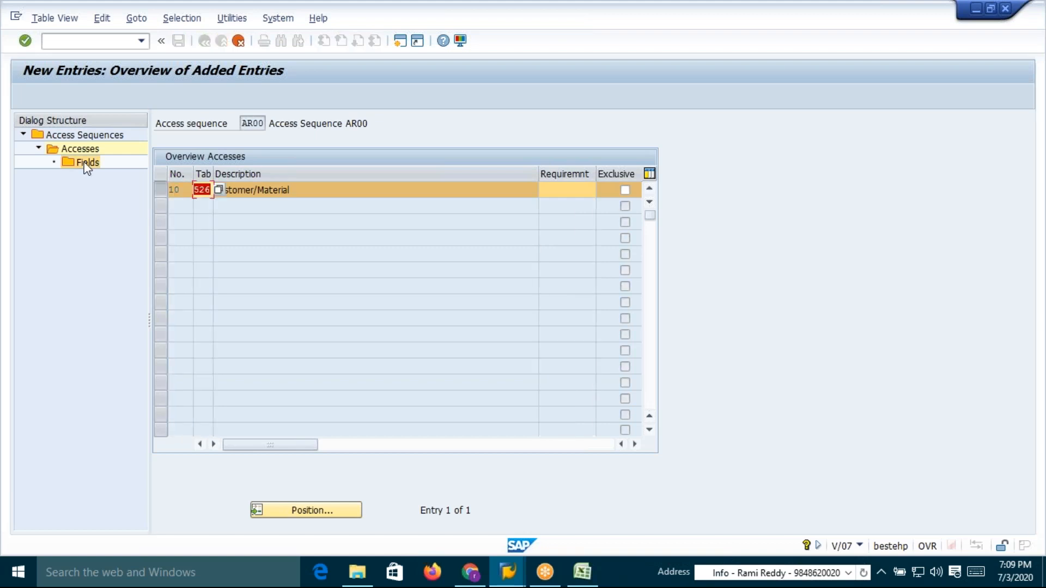
key("Return")
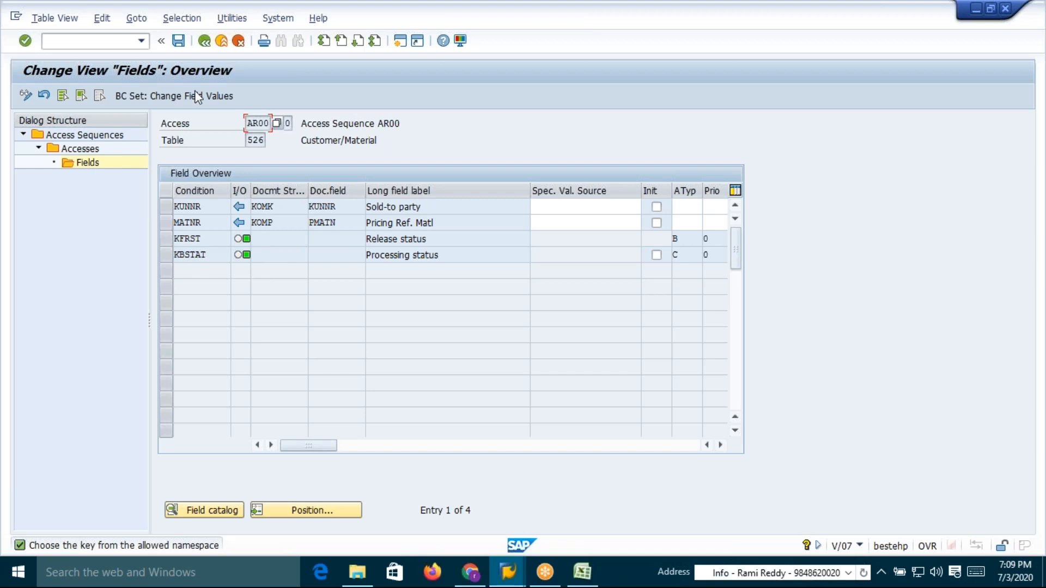
left_click(179, 42)
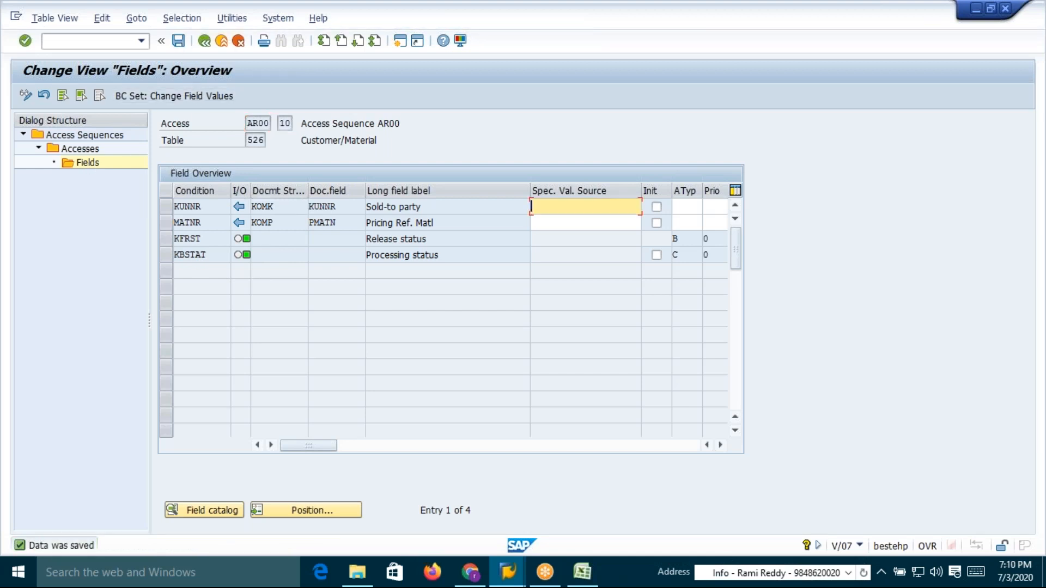
left_click(206, 42)
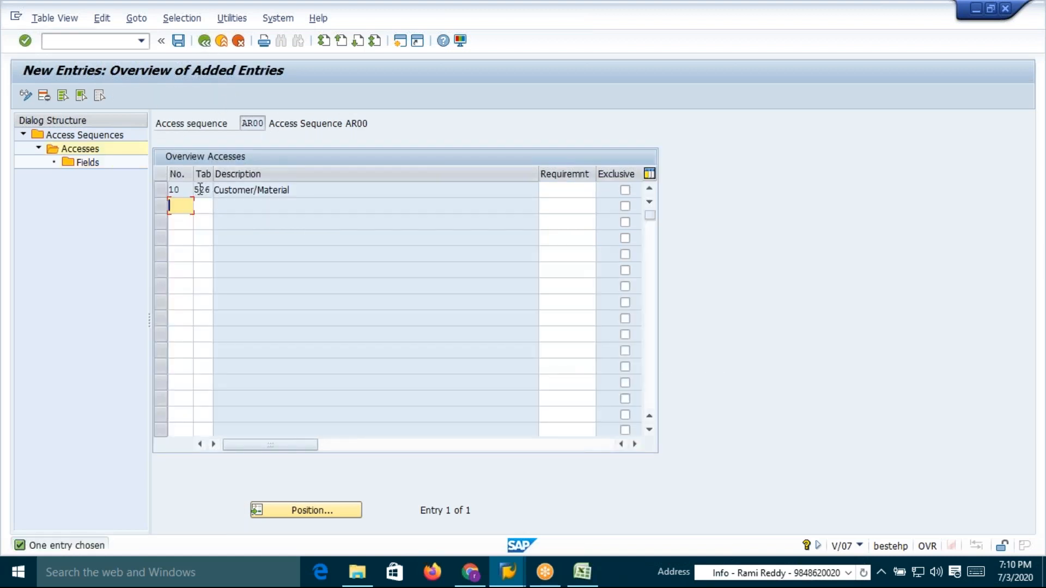
Add access number 20 with condition table 527
type("20")
left_click(201, 207)
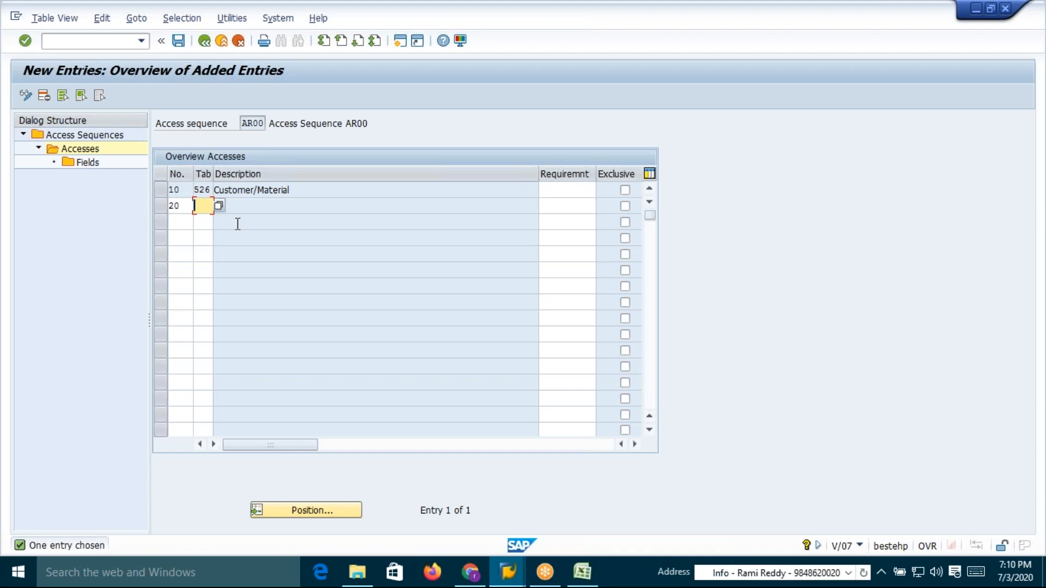
type("527")
key("Return")
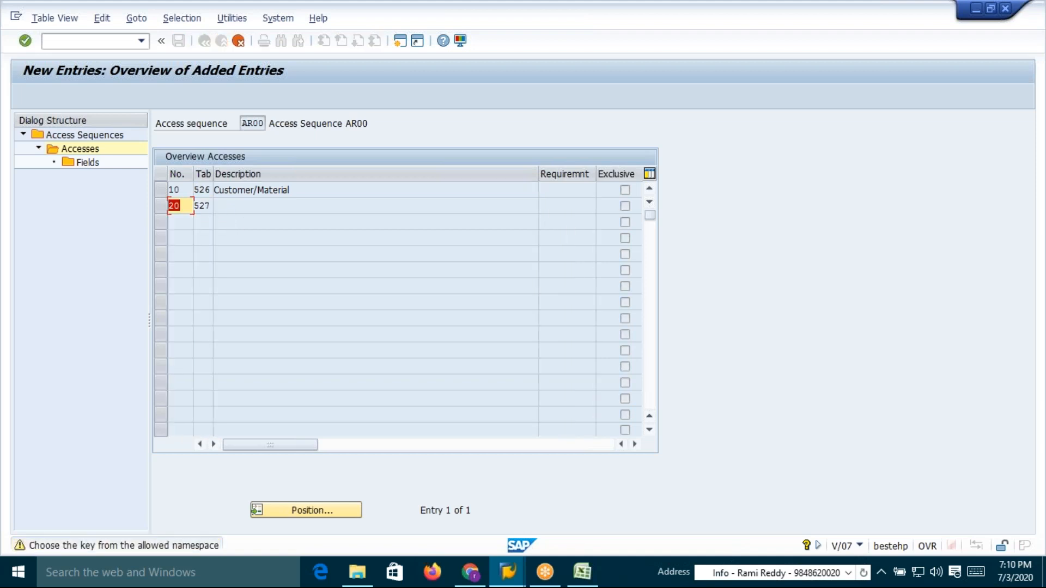
key("Return")
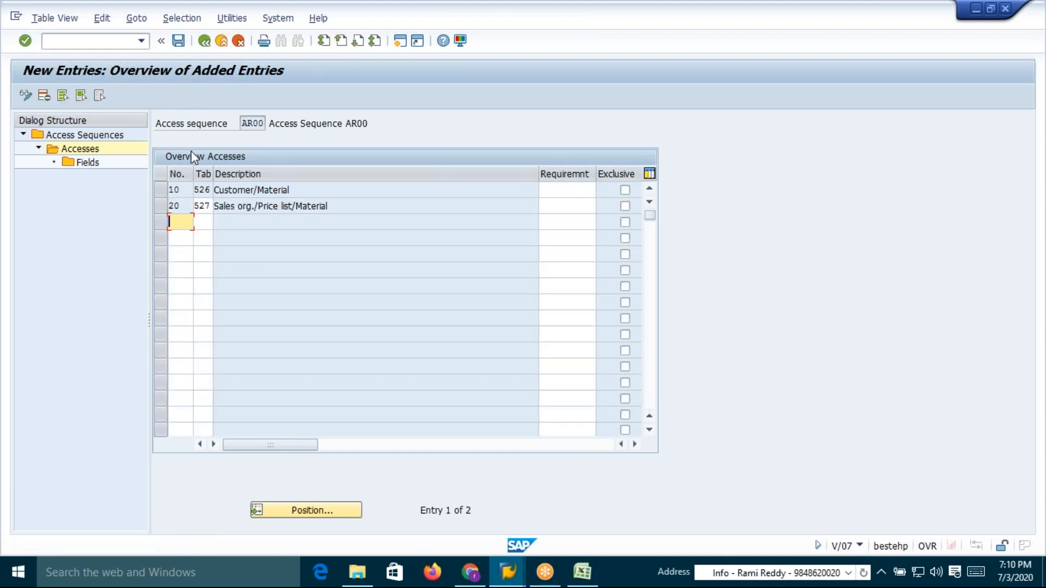
Open the field assignment for access 20, save it and return to the accesses overview
left_click(162, 207)
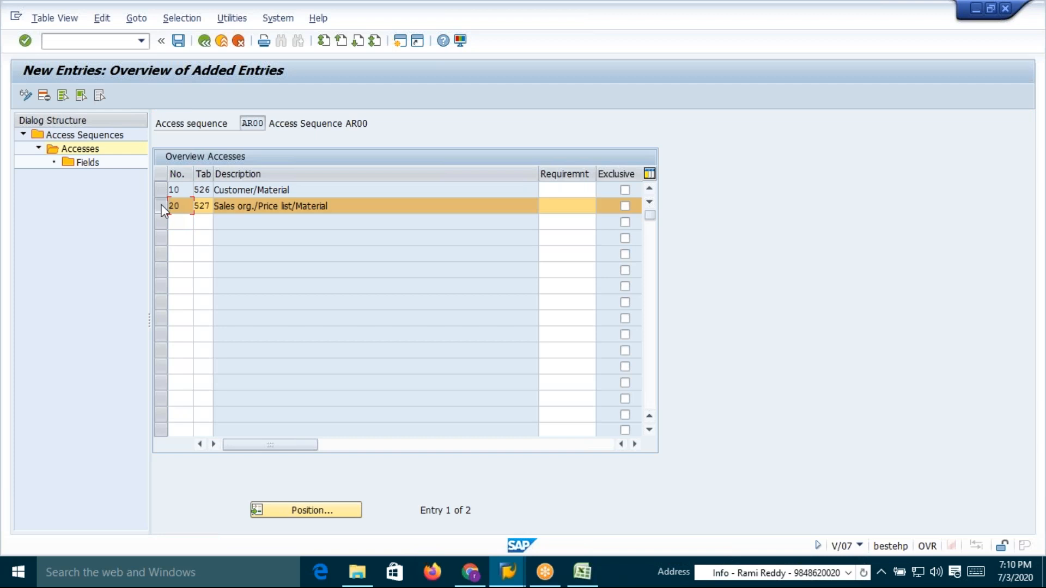
double_click(89, 163)
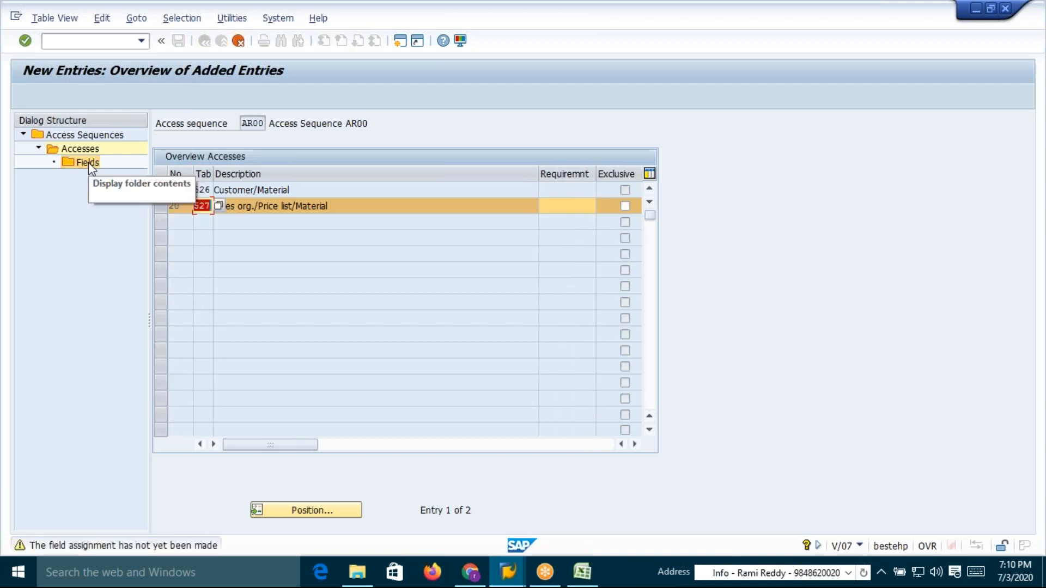
double_click(89, 163)
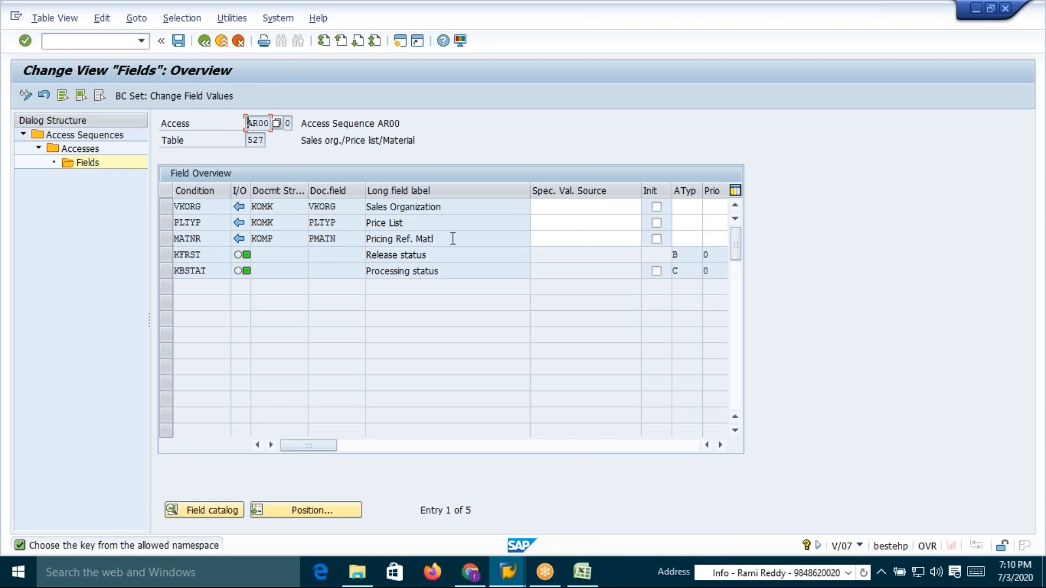
left_click(178, 41)
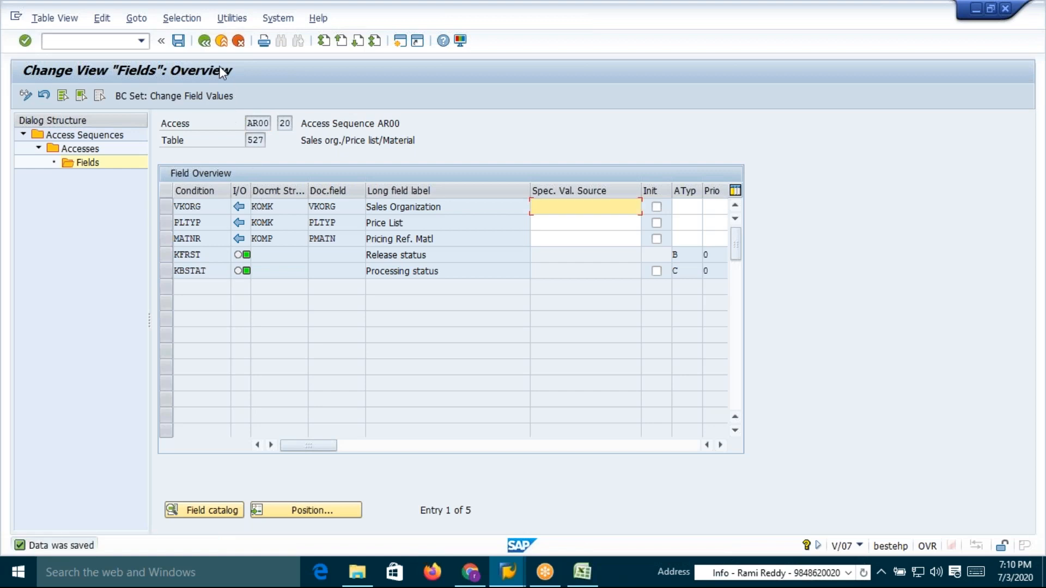
left_click(204, 42)
Add access number 30 with condition table 528
type("30")
left_click(204, 223)
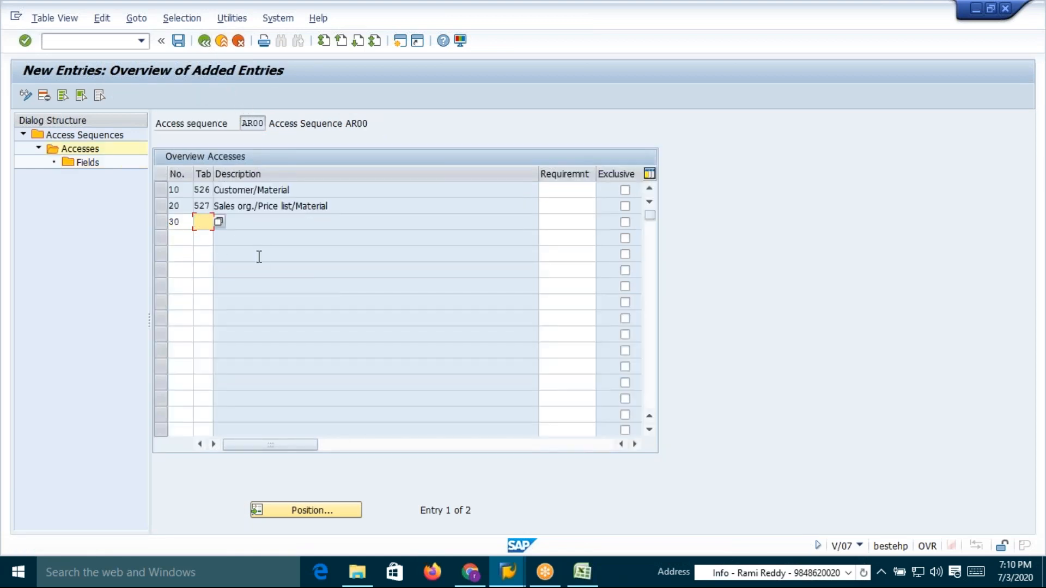
key("BackSpace")
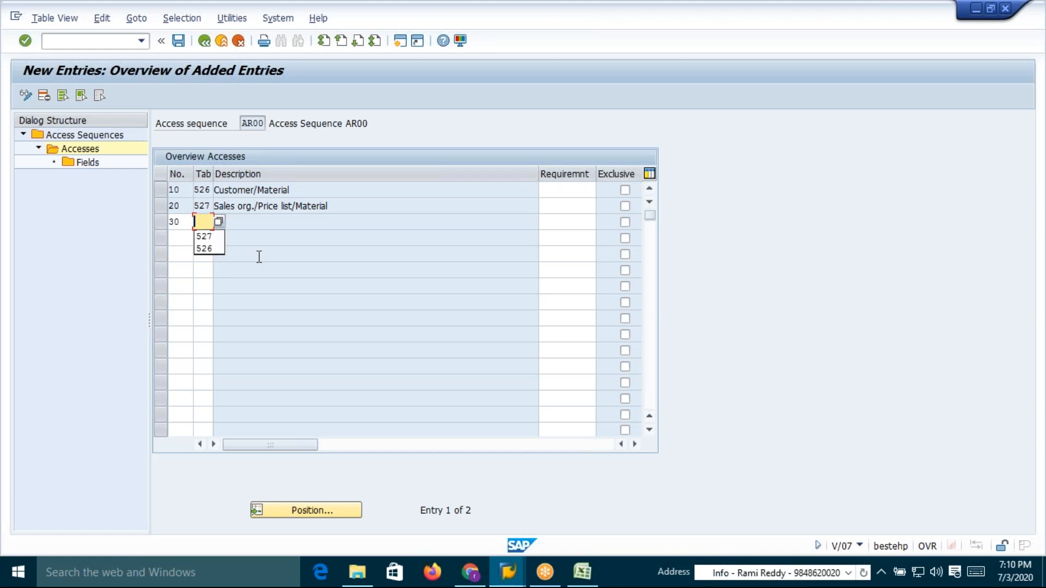
type("528")
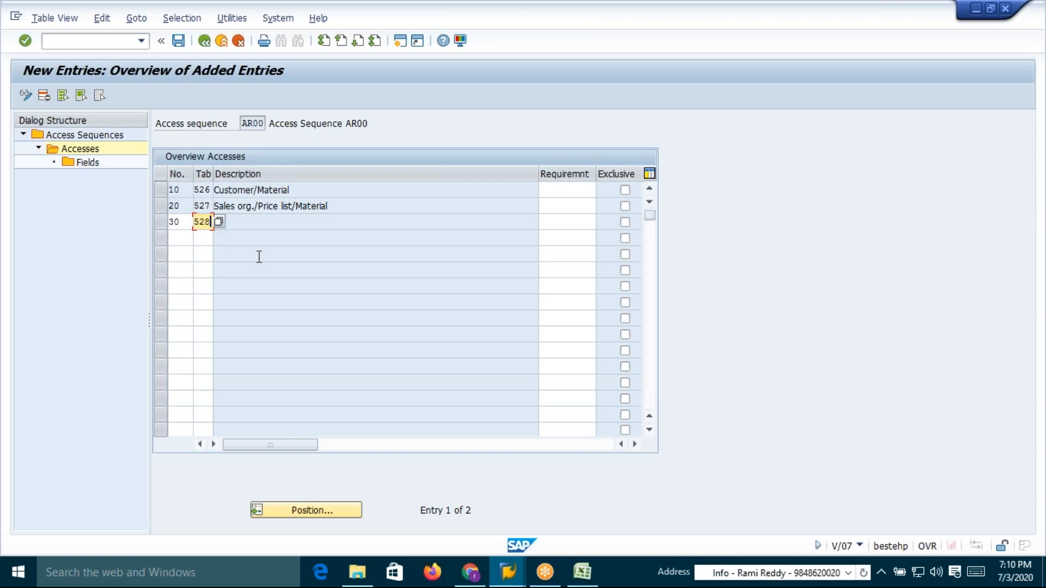
key("Return")
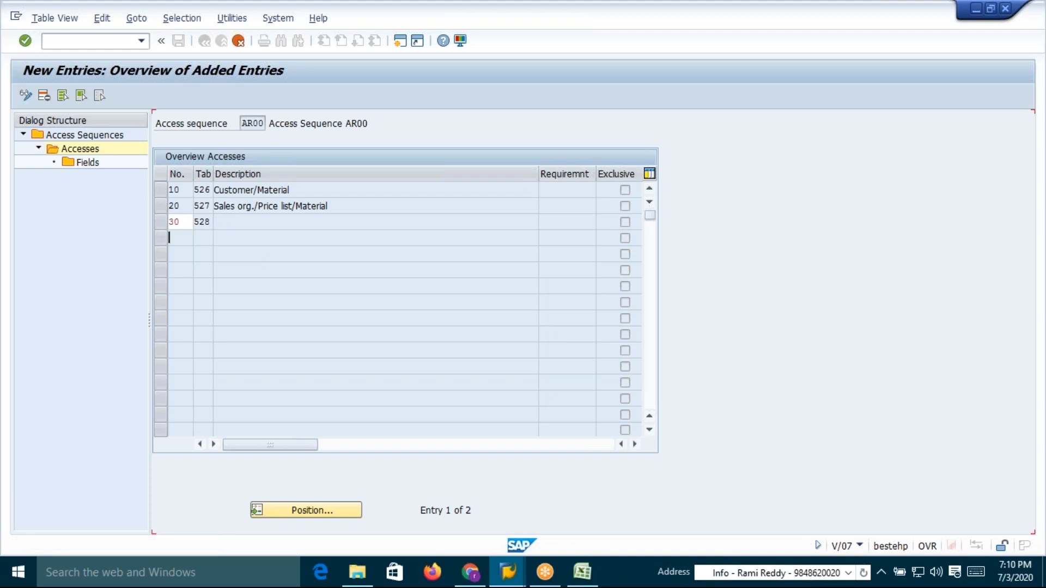
Open the field assignment for access 30, save it and return to the accesses overview
left_click(163, 222)
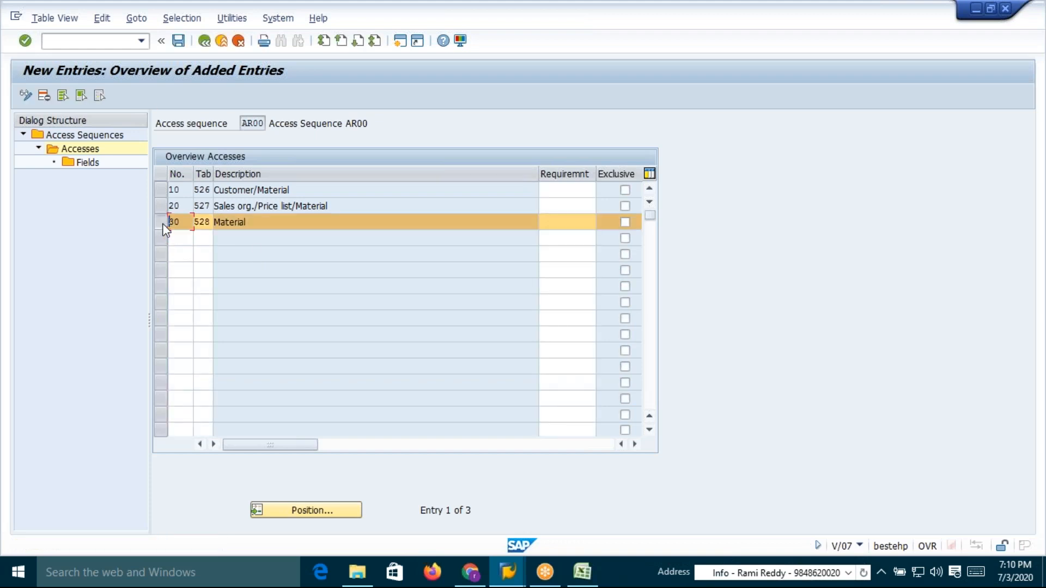
double_click(89, 163)
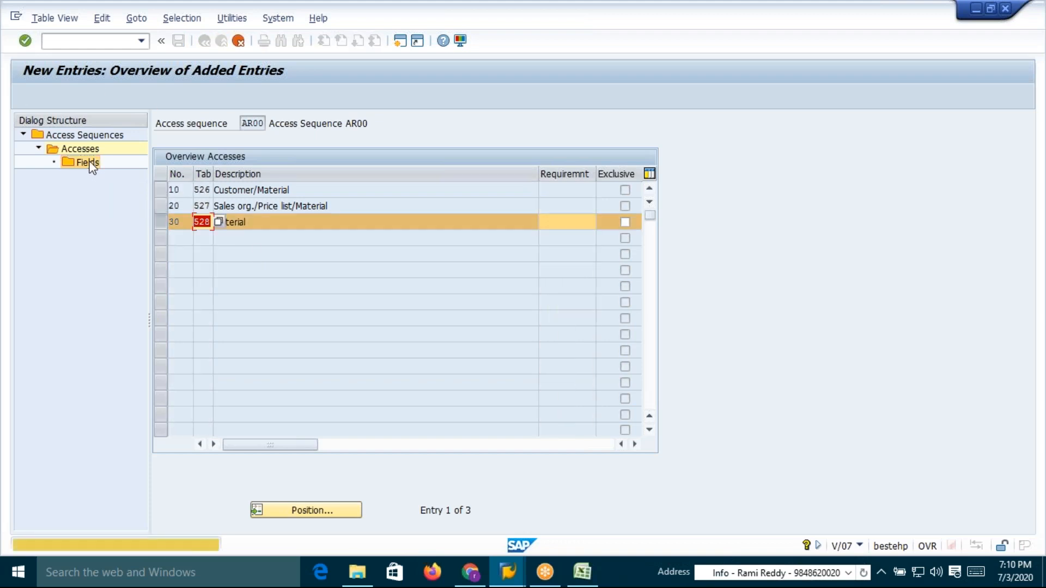
double_click(90, 163)
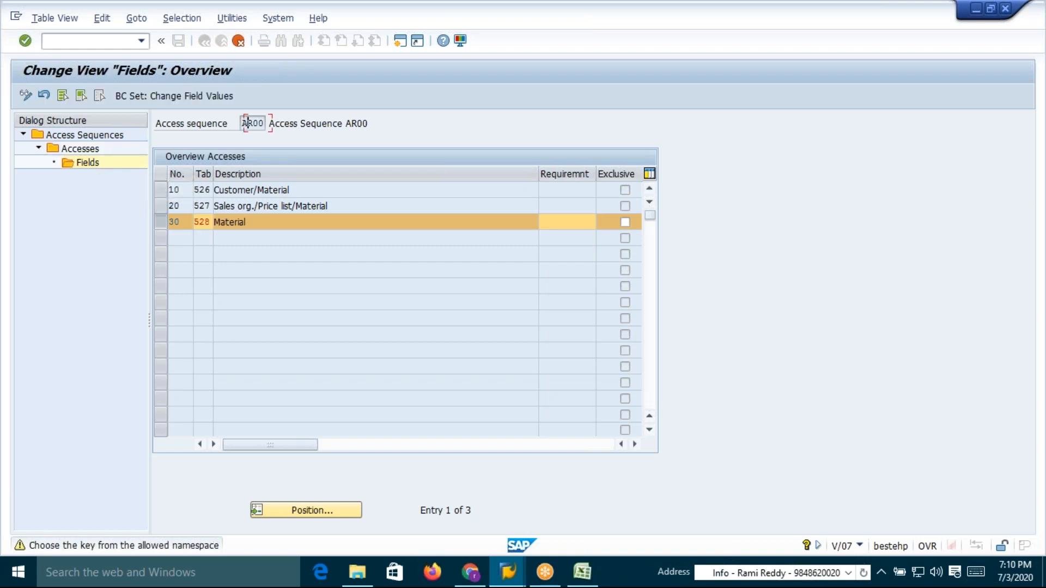
left_click(178, 41)
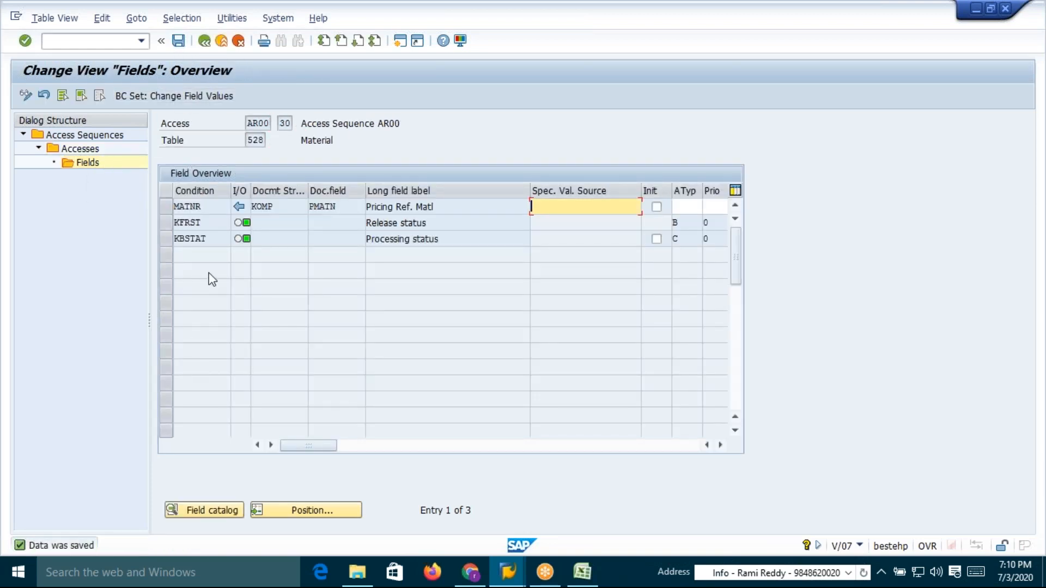
left_click(205, 42)
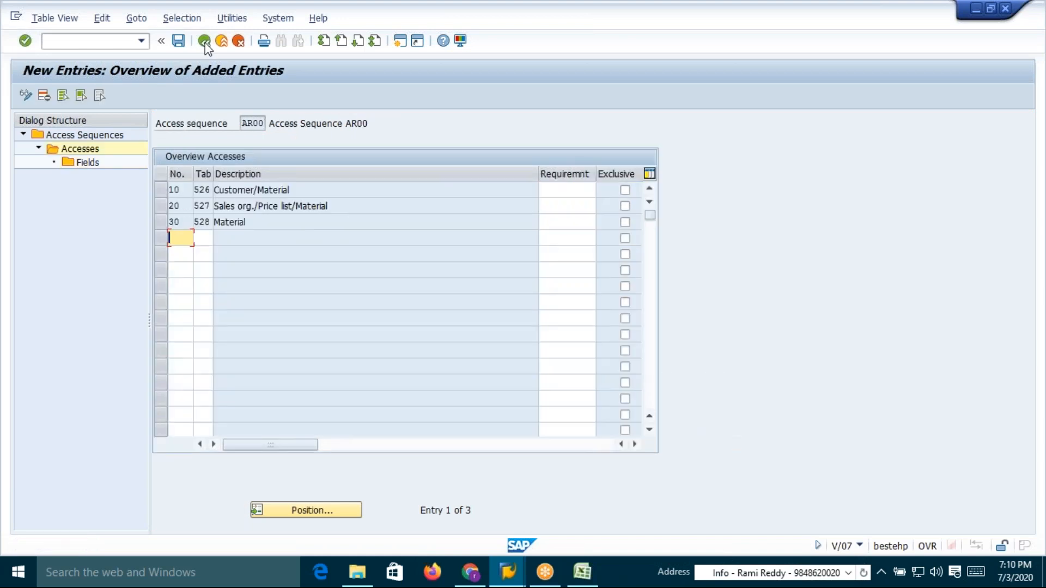
Review the descriptions of accesses 10, 20 and 30 in the accesses overview
left_click(247, 192)
left_click(240, 207)
left_click(236, 221)
left_click(237, 190)
left_click(236, 221)
left_click_drag(294, 190, 215, 190)
left_click(218, 189)
left_click_drag(307, 189, 215, 190)
left_click(216, 190)
left_click_drag(252, 223, 204, 225)
left_click(216, 223)
left_click(372, 195)
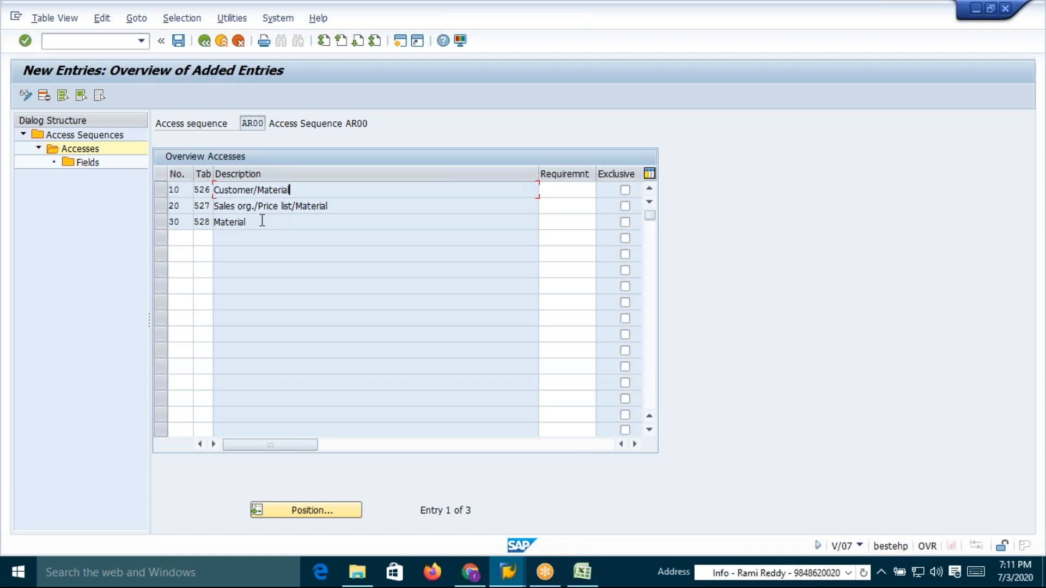
left_click_drag(291, 190, 213, 190)
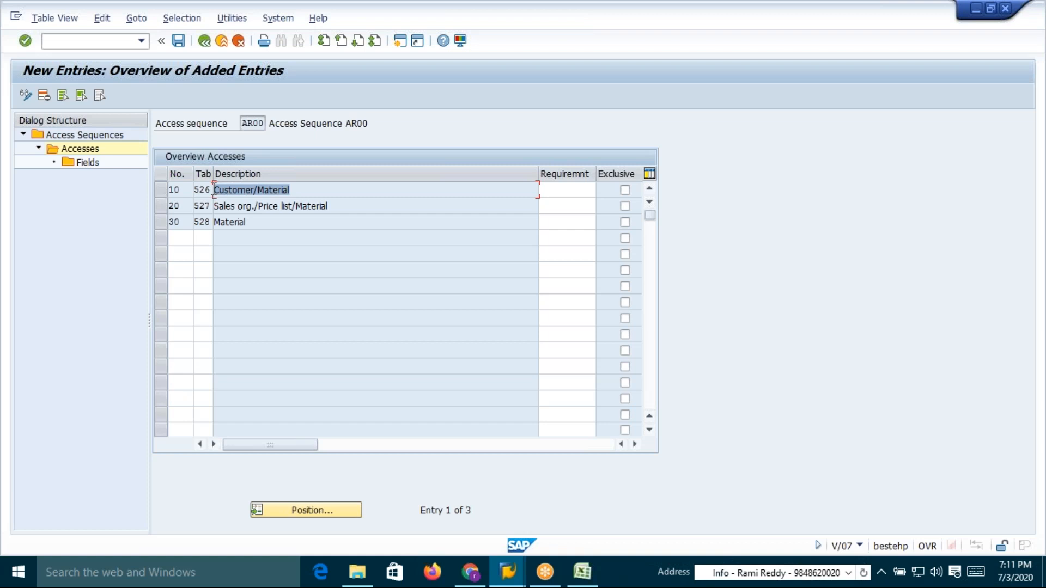
left_click(214, 190)
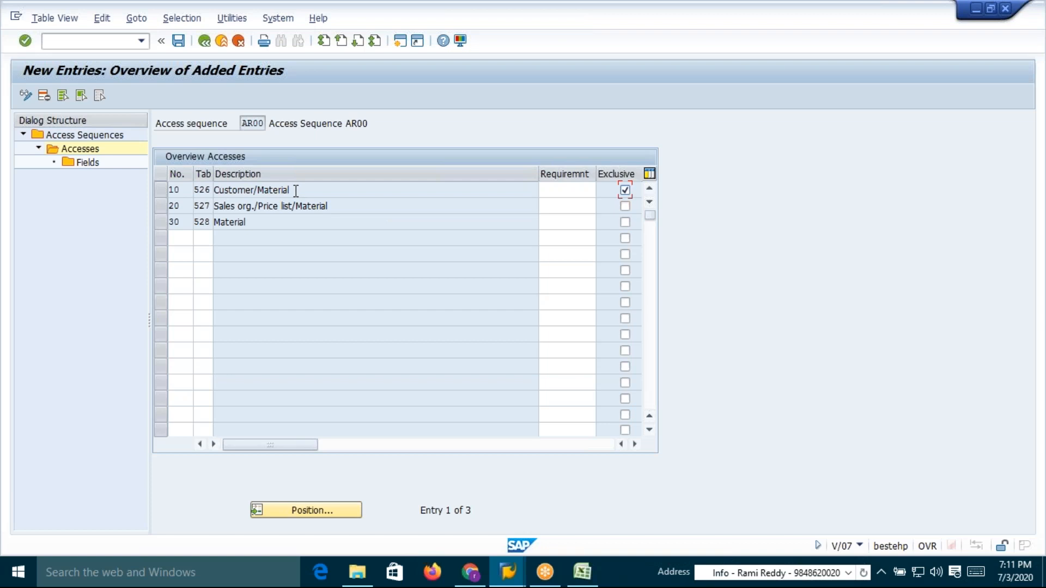
left_click_drag(294, 191, 214, 190)
left_click(263, 191)
left_click(263, 191)
left_click_drag(304, 193, 216, 191)
left_click(216, 190)
Mark accesses 20 and 30 as Exclusive and save the access sequence
left_click(626, 206)
left_click(625, 222)
left_click(179, 41)
key("Down")
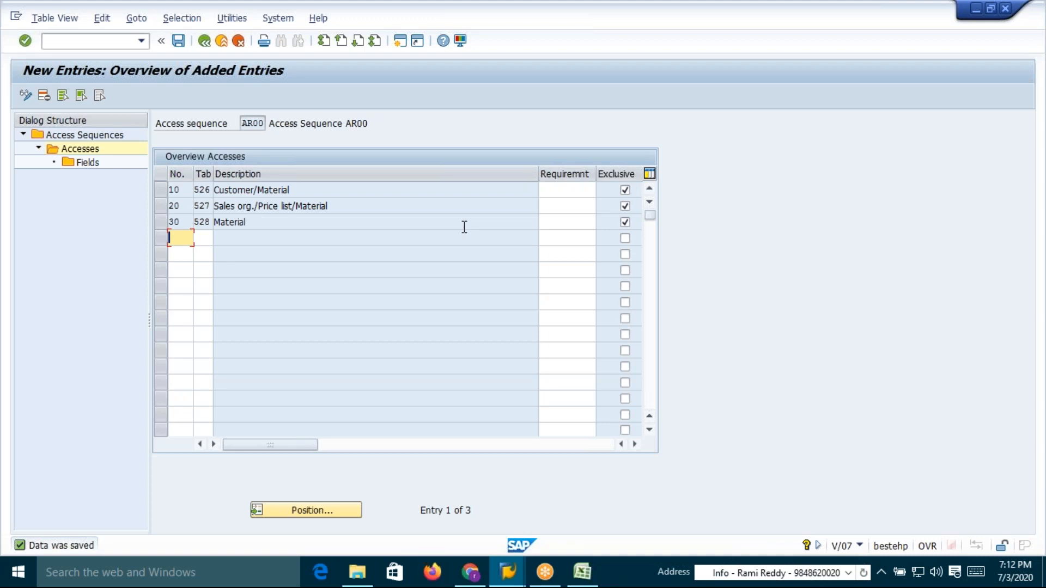
Examine the key combinations in each access description once more, from Customer/Material down to Material
left_click_drag(301, 191, 214, 195)
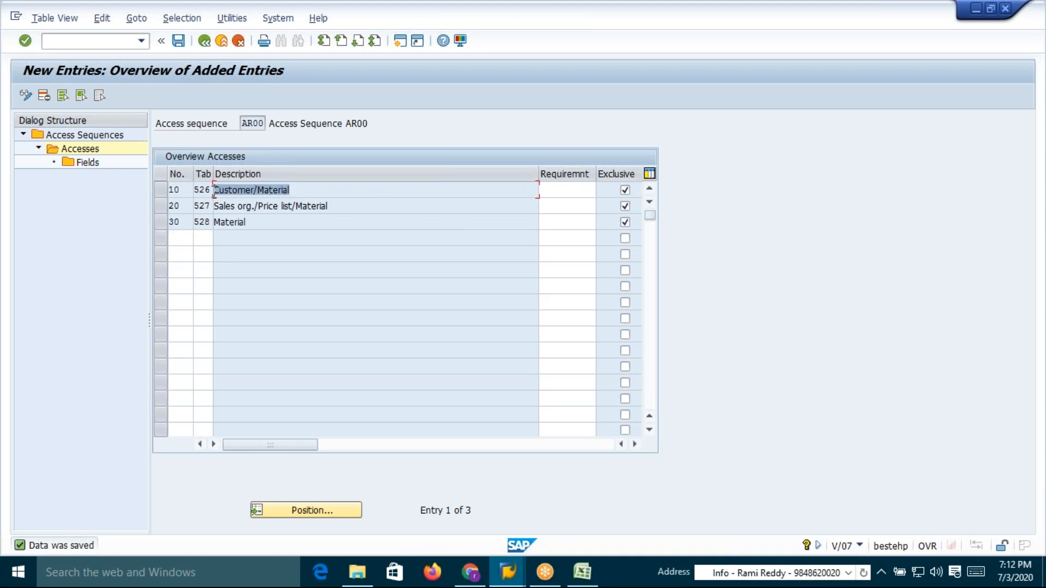
left_click(225, 206)
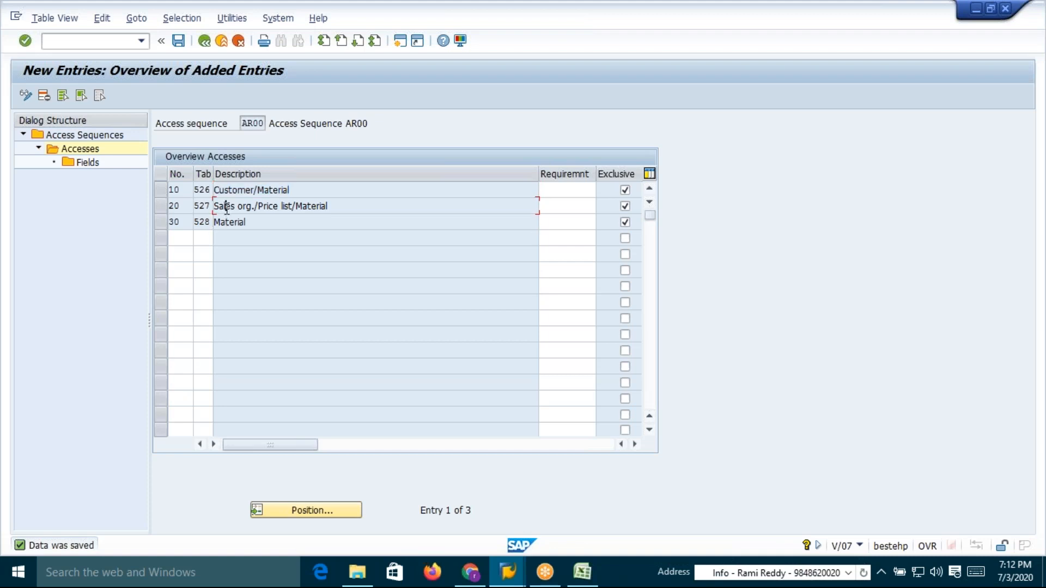
left_click_drag(294, 189, 210, 188)
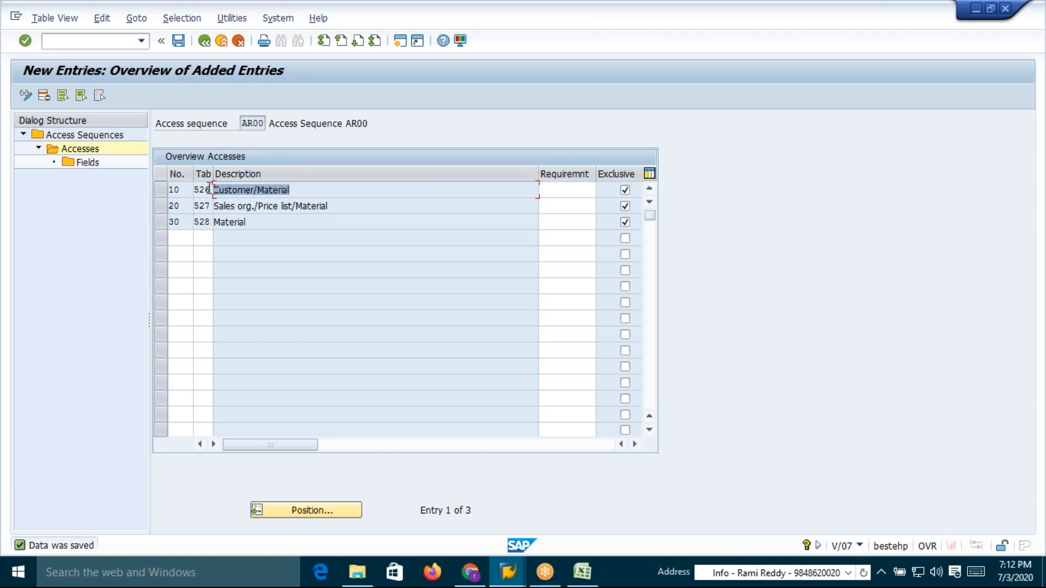
left_click(278, 189)
left_click_drag(289, 189, 212, 192)
left_click(212, 192)
left_click_drag(290, 189, 212, 191)
left_click(212, 191)
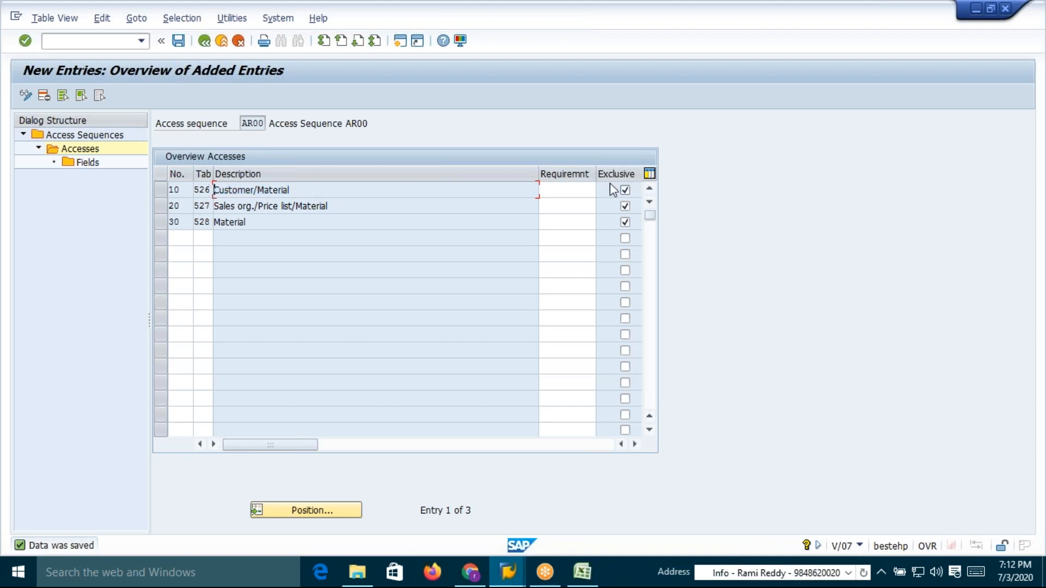
left_click(212, 206)
left_click_drag(258, 206, 339, 206)
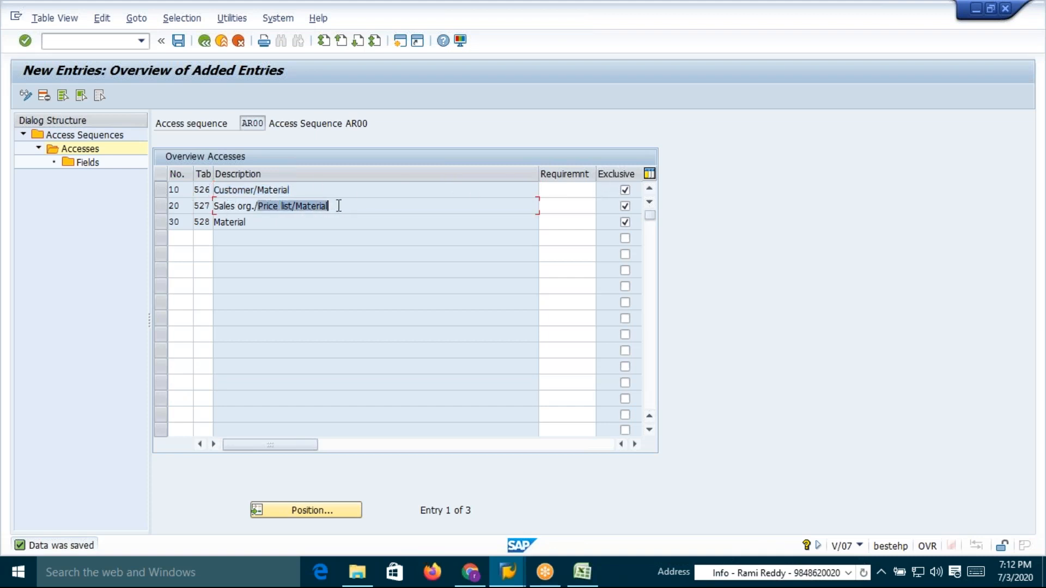
left_click_drag(256, 222, 212, 226)
left_click(216, 224)
left_click(212, 226)
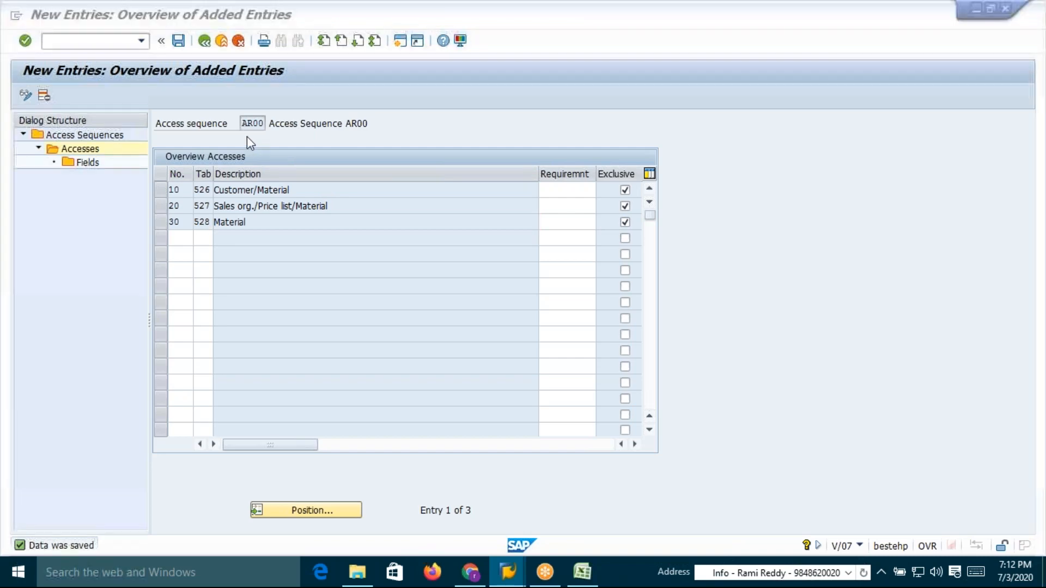
Review the condition technique steps and their transaction codes in the Excel workbook
key("alt+Tab")
left_click(495, 533)
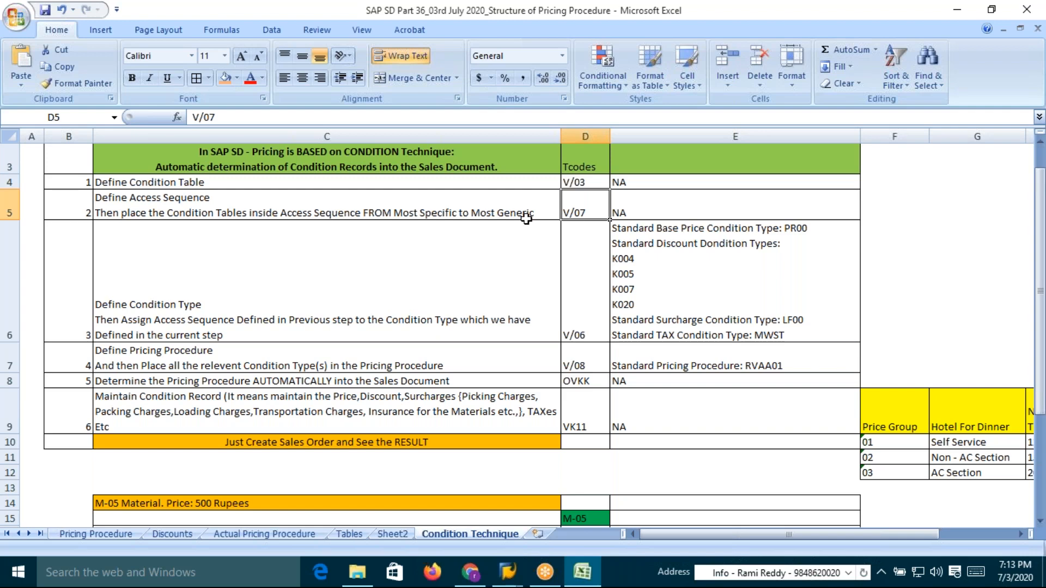
left_click(357, 301)
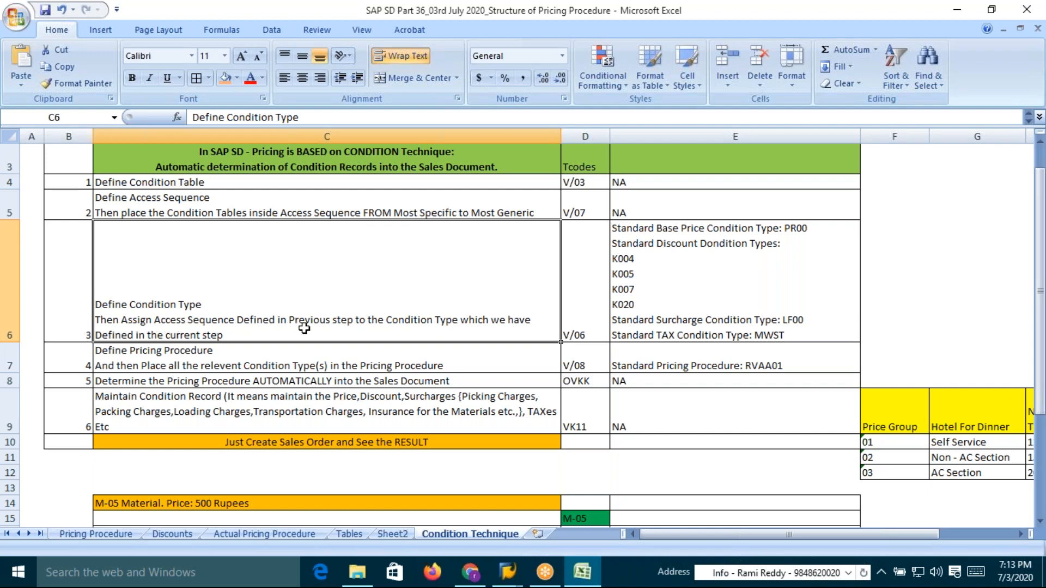
left_click(210, 204)
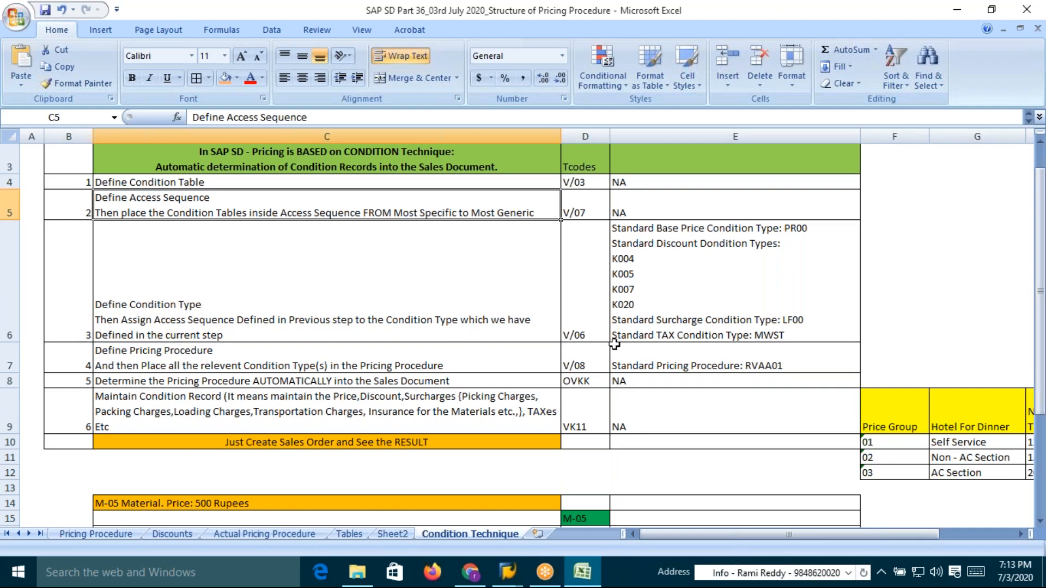
left_click(582, 334)
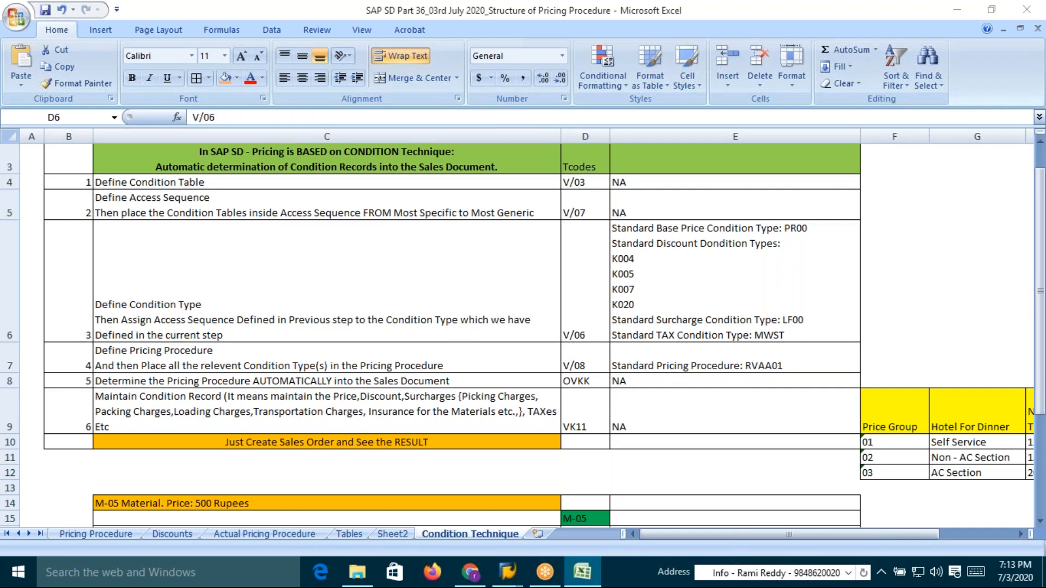
key("alt+Tab")
key("alt+Tab")
key("alt+Tab")
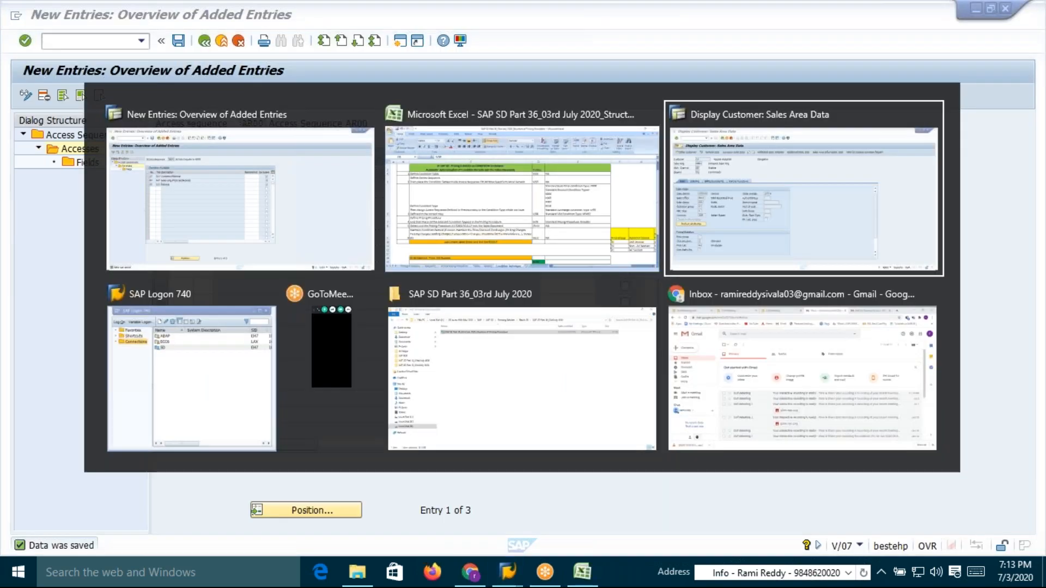
key("alt+shift+Tab")
key("alt+shift+Tab")
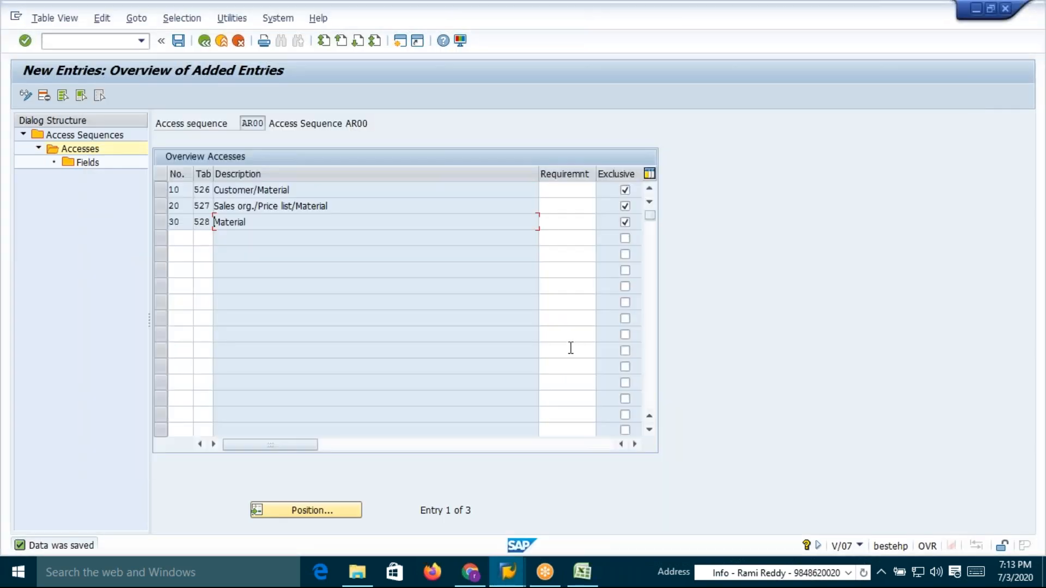
key("alt+Tab")
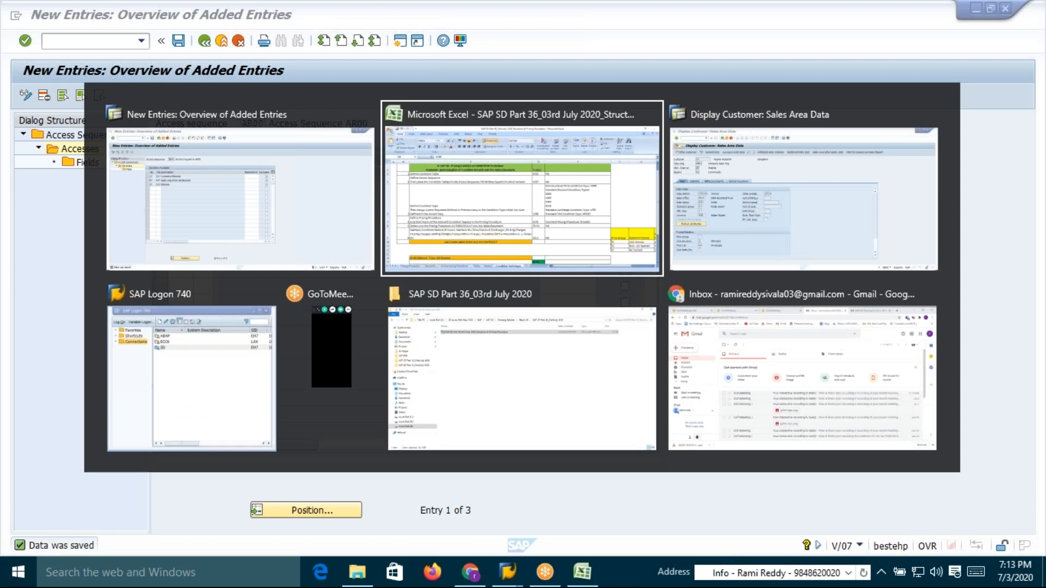
key("alt+shift+Tab")
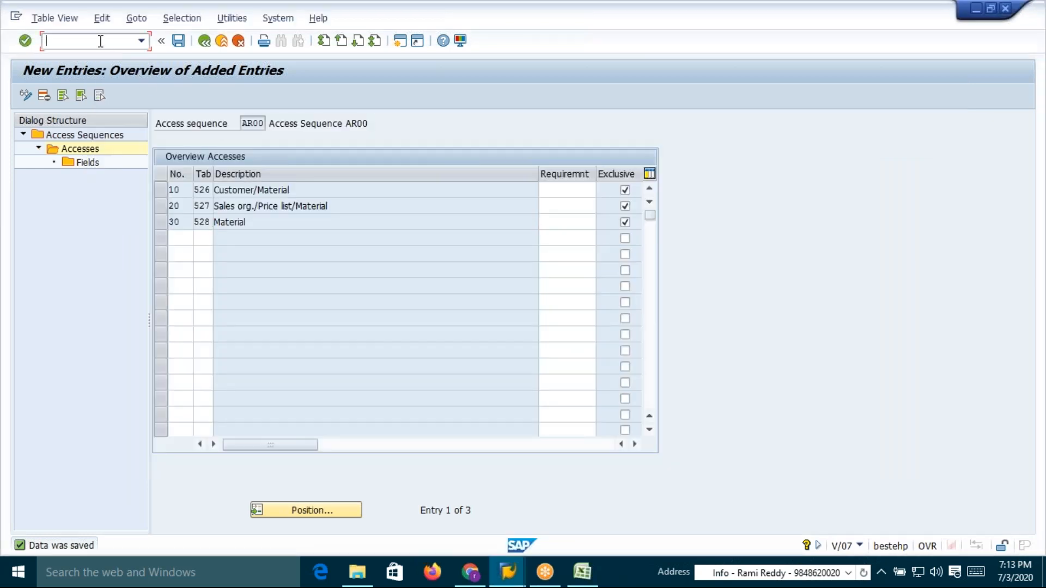
Open transaction V/06 to maintain condition types
left_click(100, 41)
type("/nv/06")
key("Return")
Review the base price condition types and their access sequences on the Excel pricing sheets
key("alt+Tab")
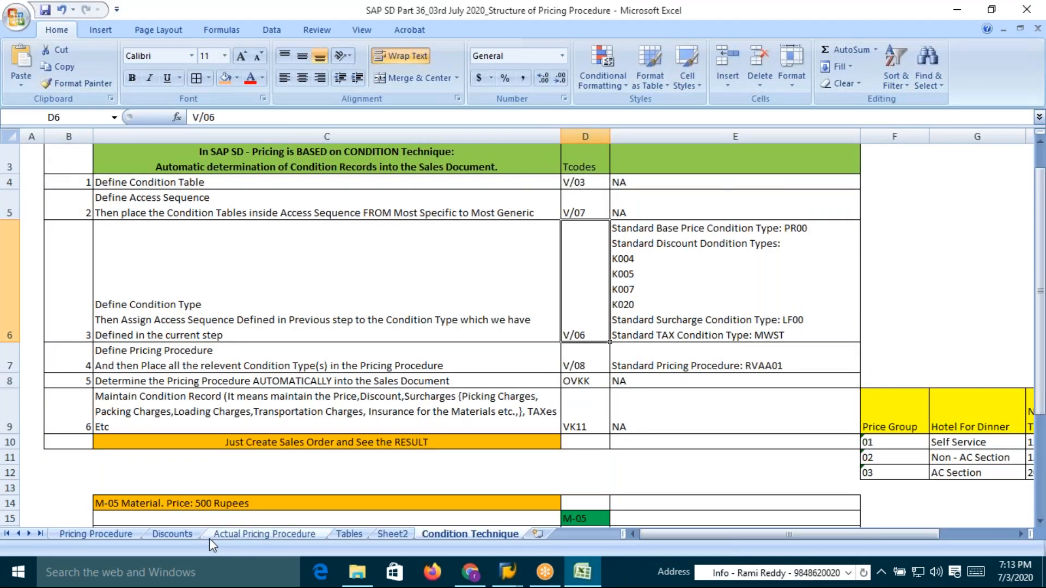
left_click(237, 538)
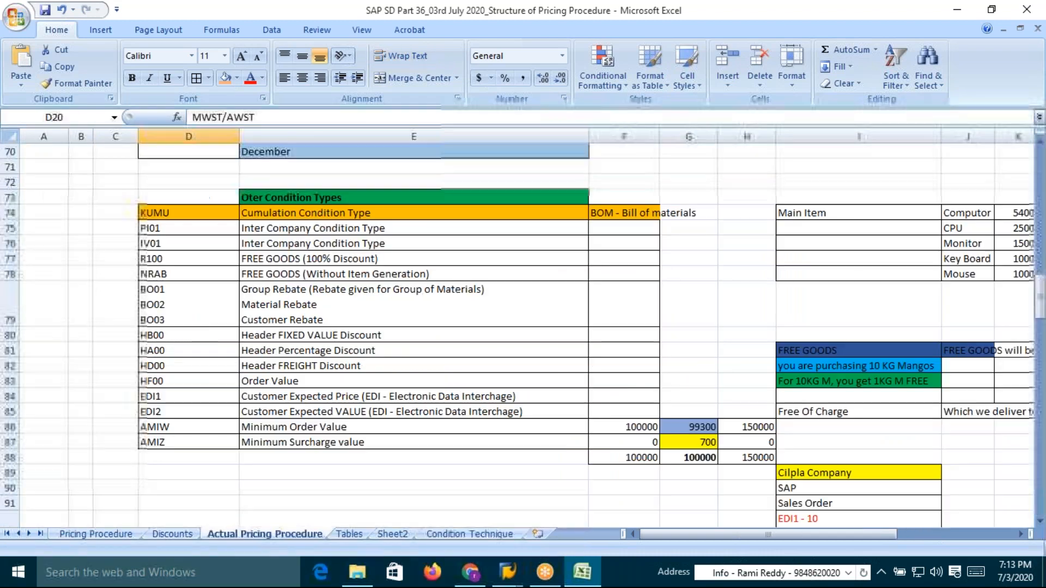
scroll(204, 380, "down", 4)
scroll(204, 380, "up", 13)
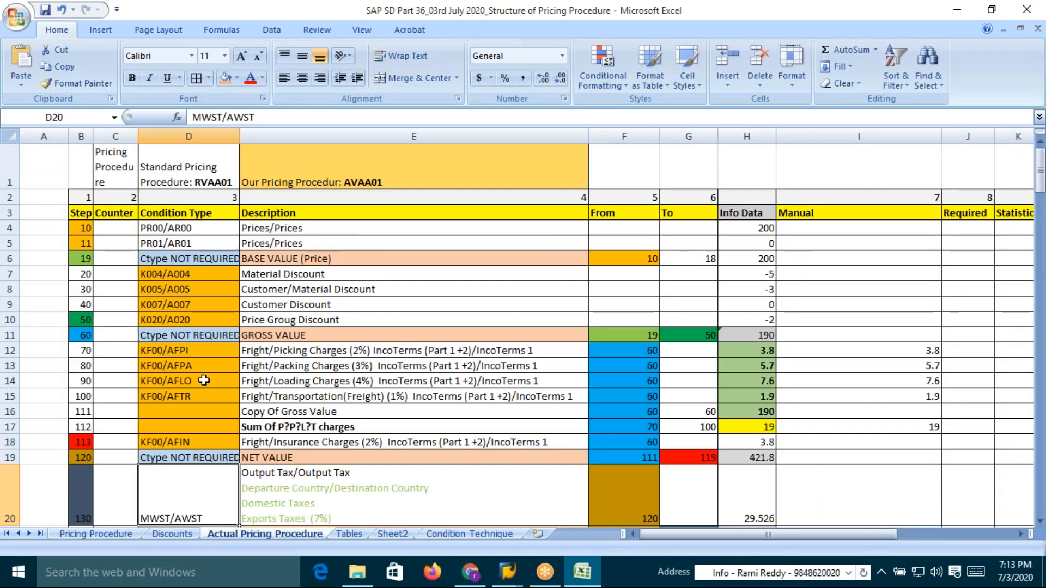
left_click(169, 535)
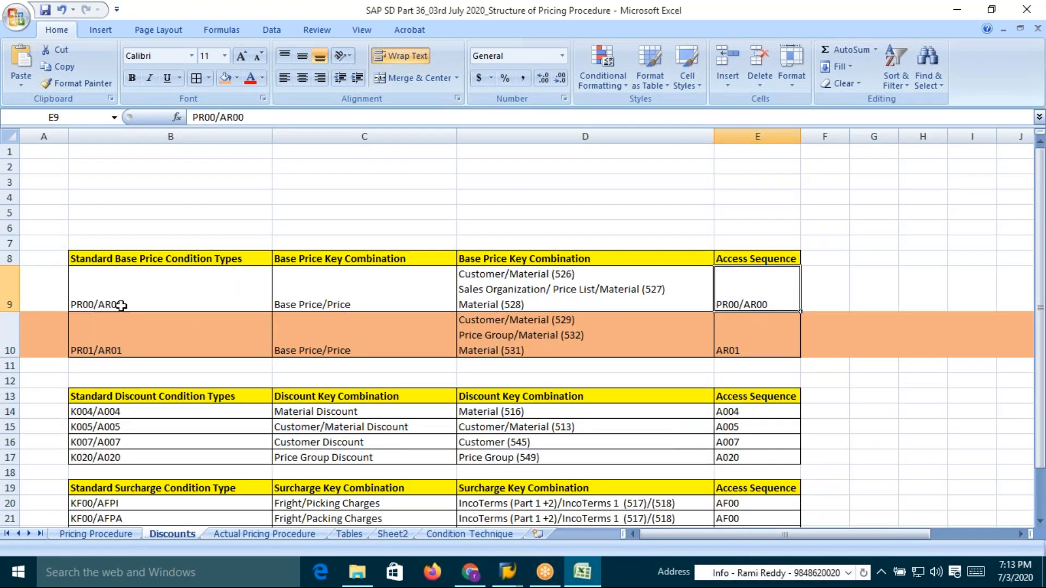
left_click(121, 306)
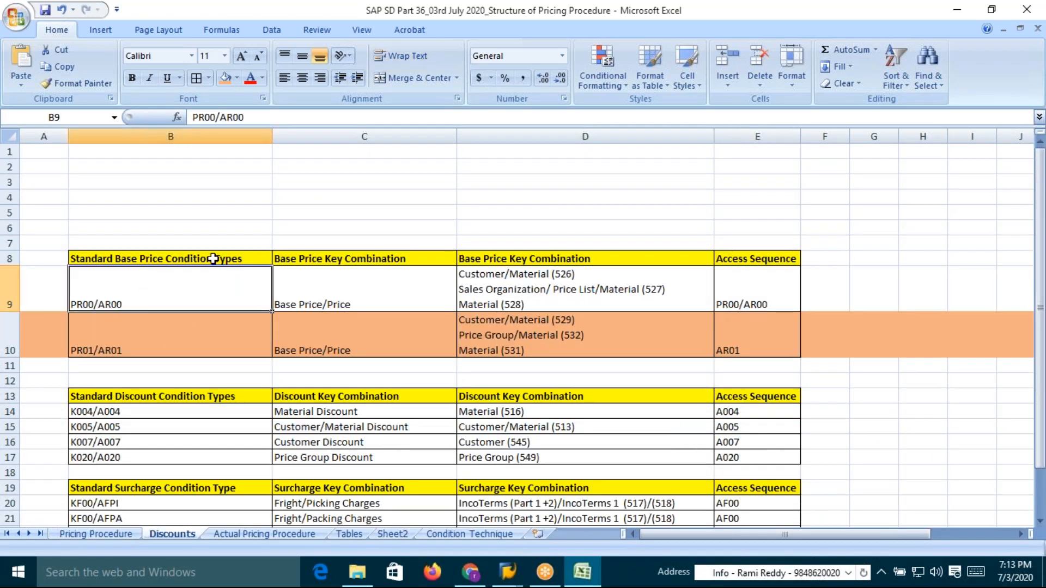
double_click(133, 302)
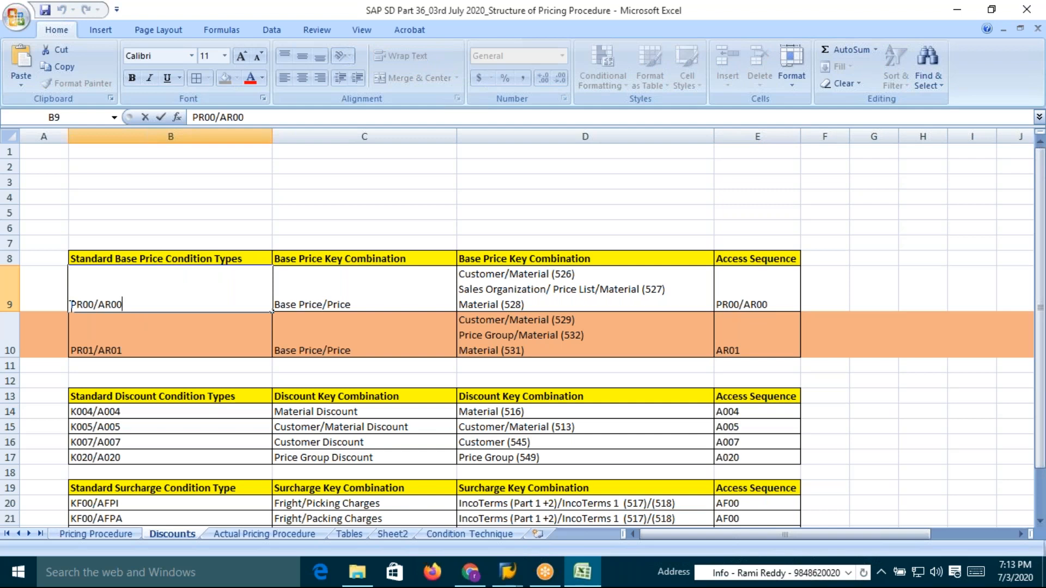
left_click_drag(71, 305, 95, 304)
left_click_drag(134, 304, 101, 307)
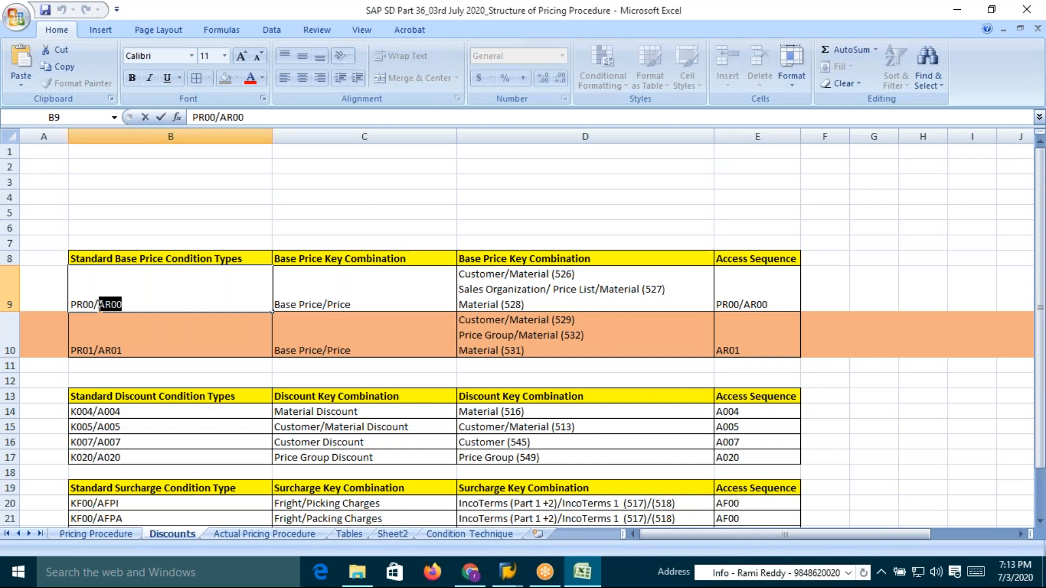
left_click(778, 302)
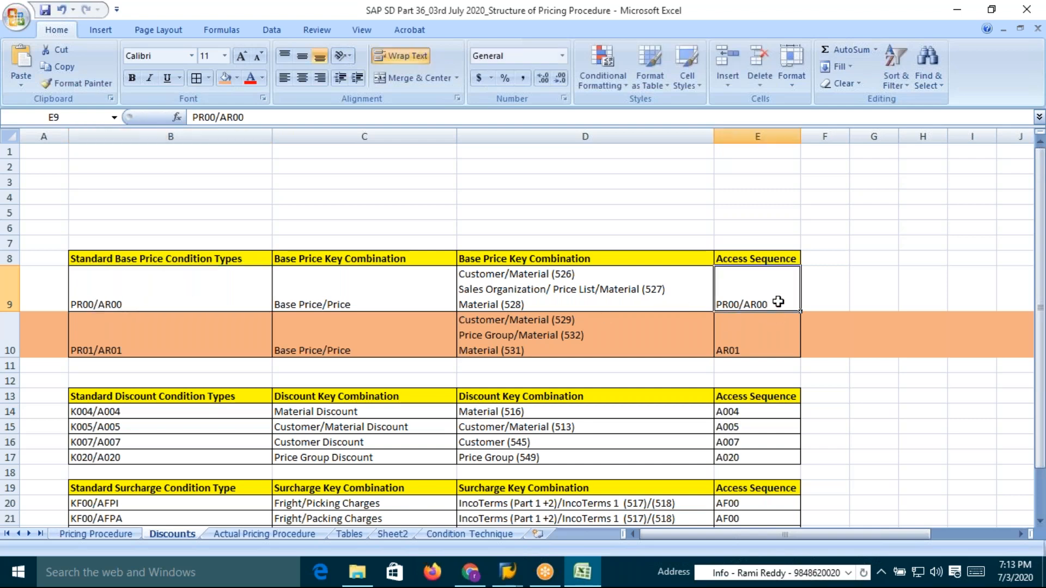
left_click(122, 307)
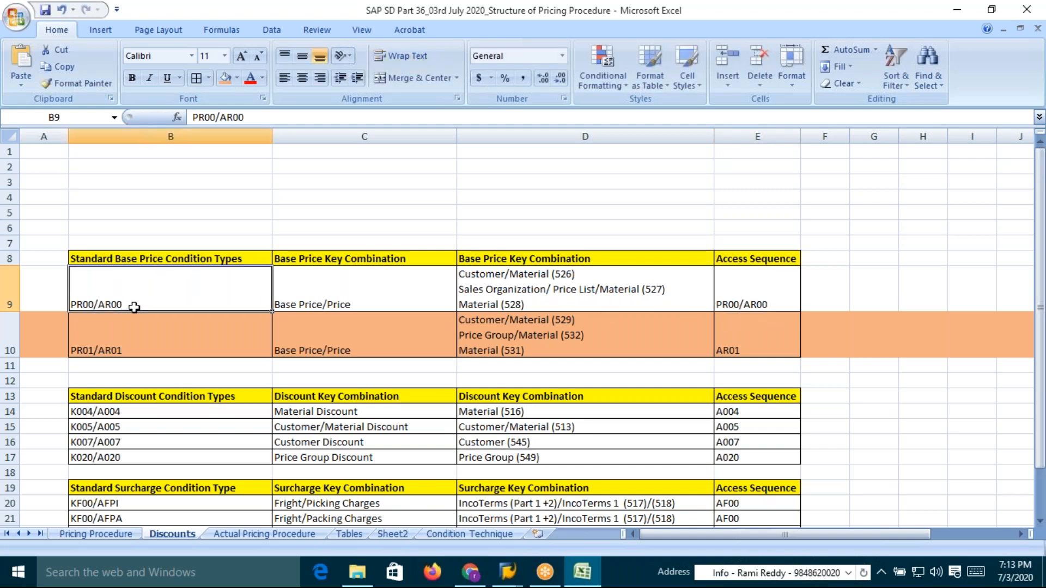
Locate the standard condition type PR00 and start copying it as a new entry
key("alt+Tab")
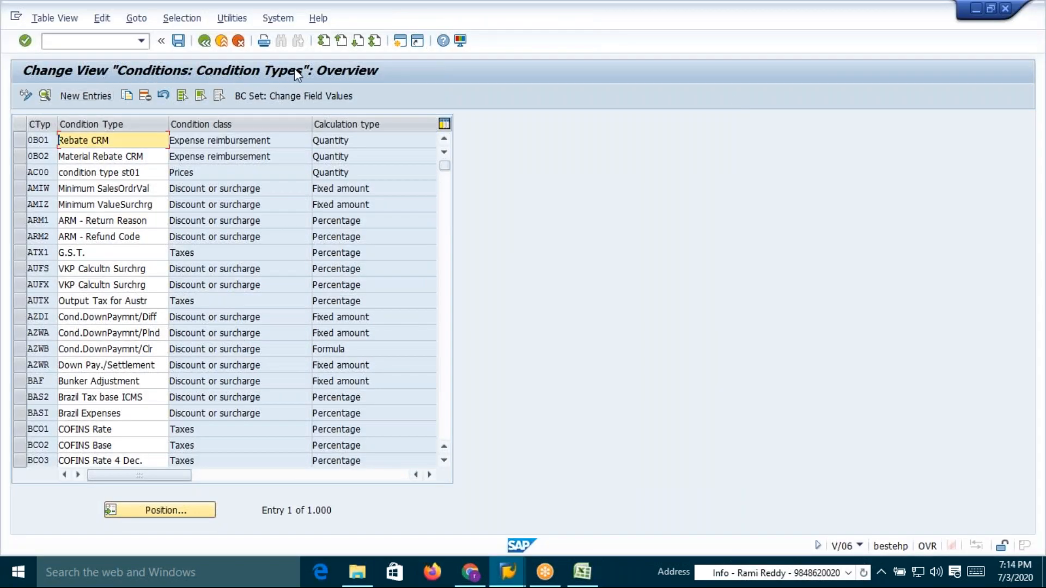
left_click(161, 511)
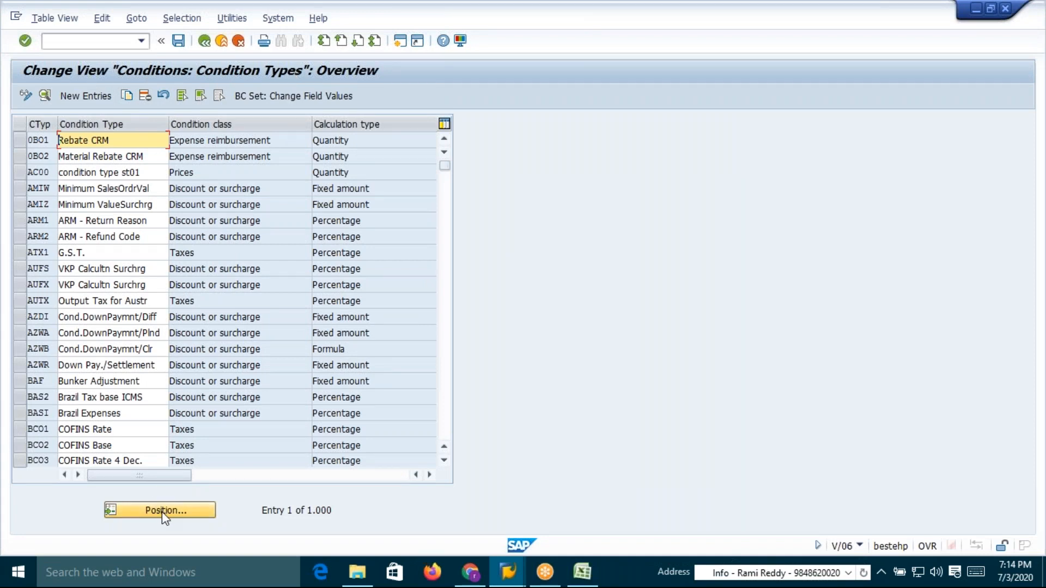
type("pr")
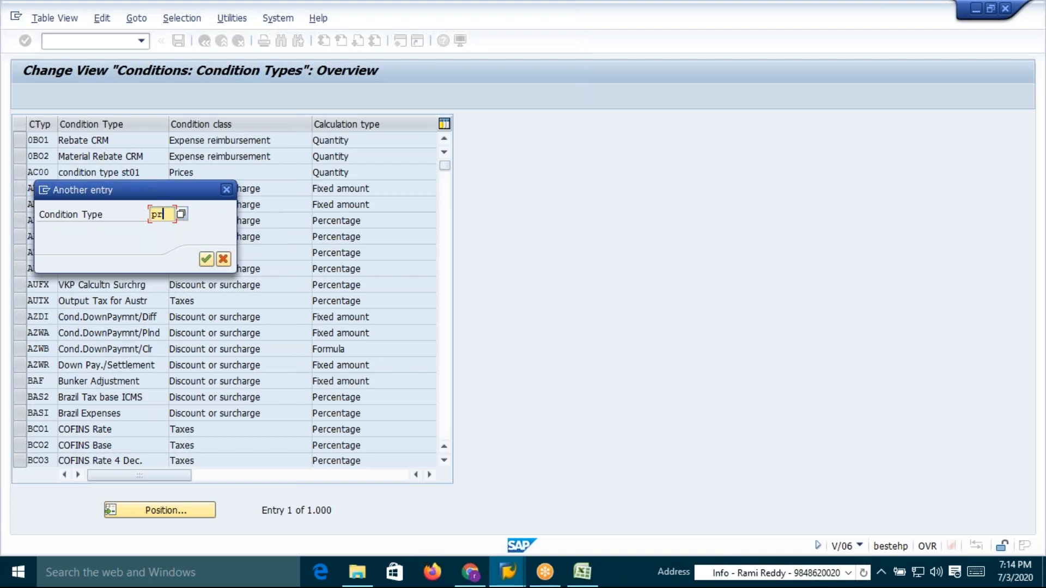
type("00")
key("Return")
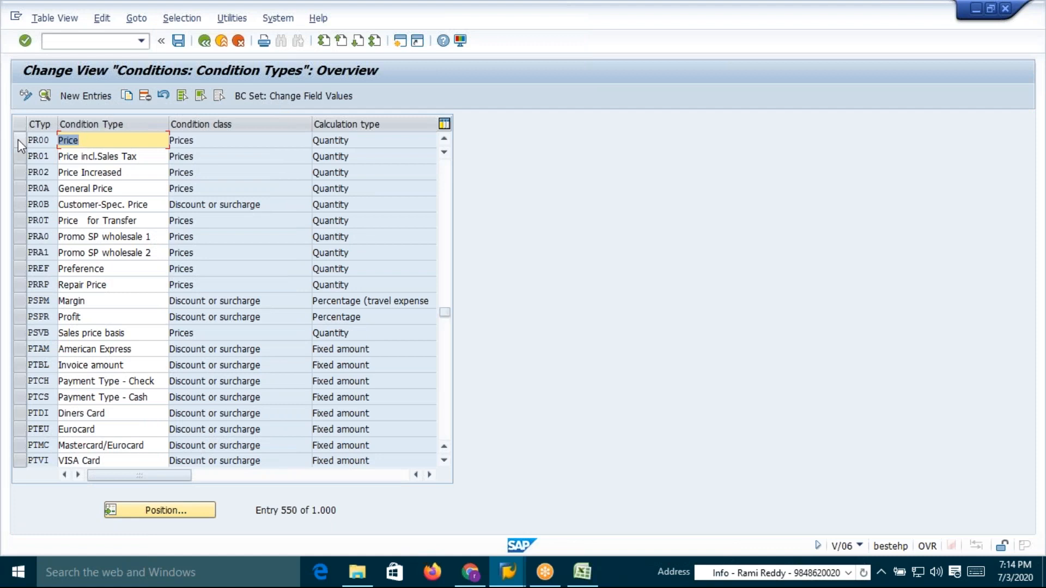
left_click(18, 139)
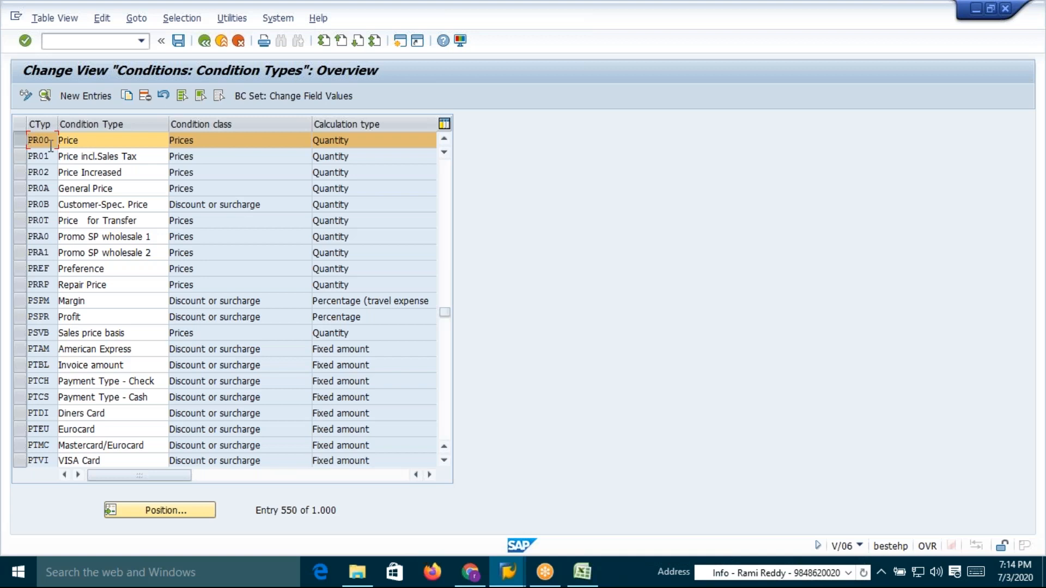
left_click(129, 96)
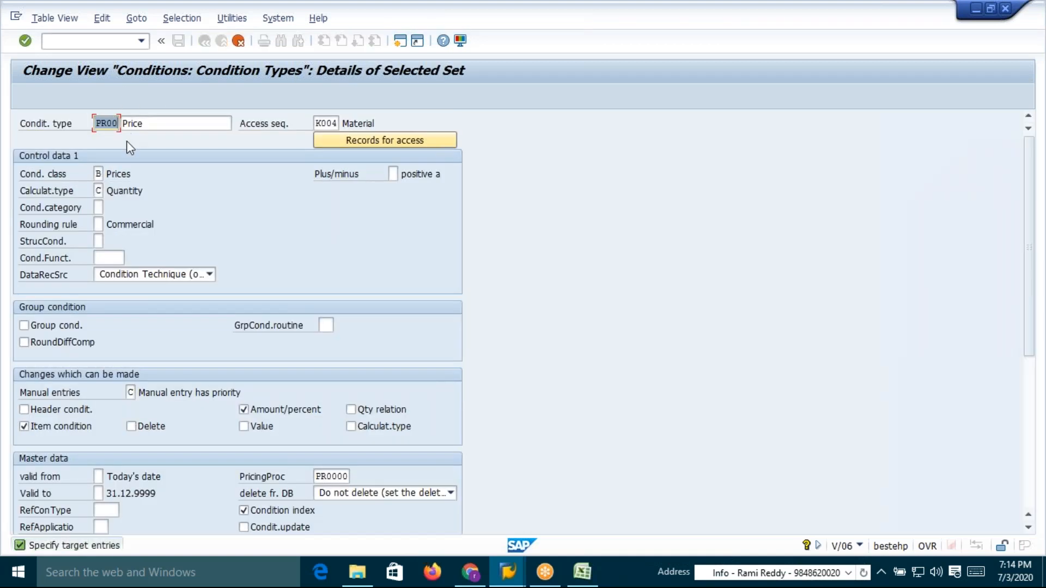
Name the copied condition type AR00 with the description DSM Base Price
key("BackSpace")
type("A")
left_click(124, 127)
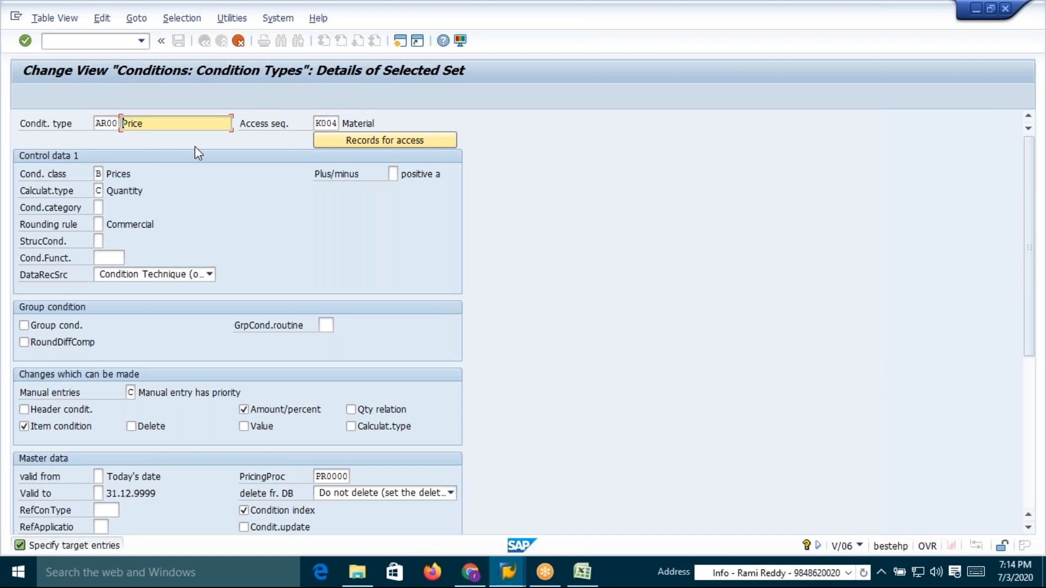
type("Base")
key("Home")
type("D")
key("BackSpace")
type("DSM")
Set the access sequence to AR00, complete the copy and save it under the customizing request
left_click(326, 123)
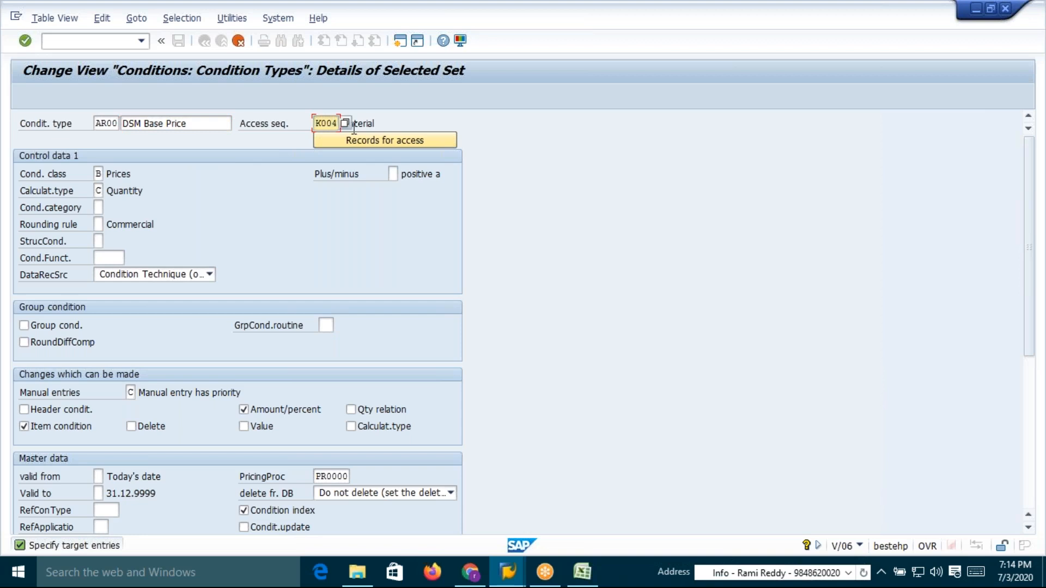
key("BackSpace")
key("BackSpace")
key("BackSpace")
key("BackSpace")
type("AR00")
key("Return")
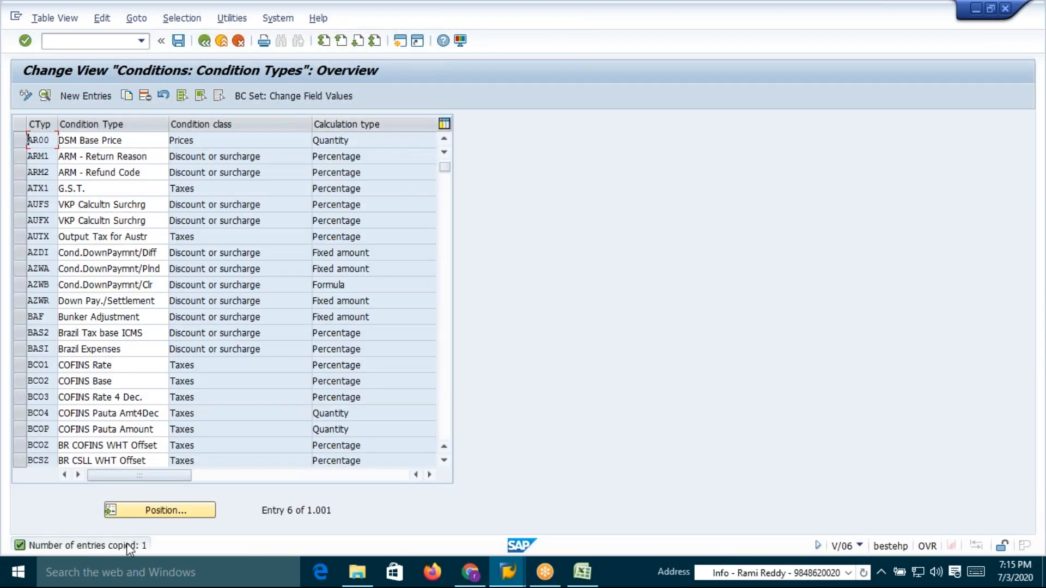
left_click(179, 40)
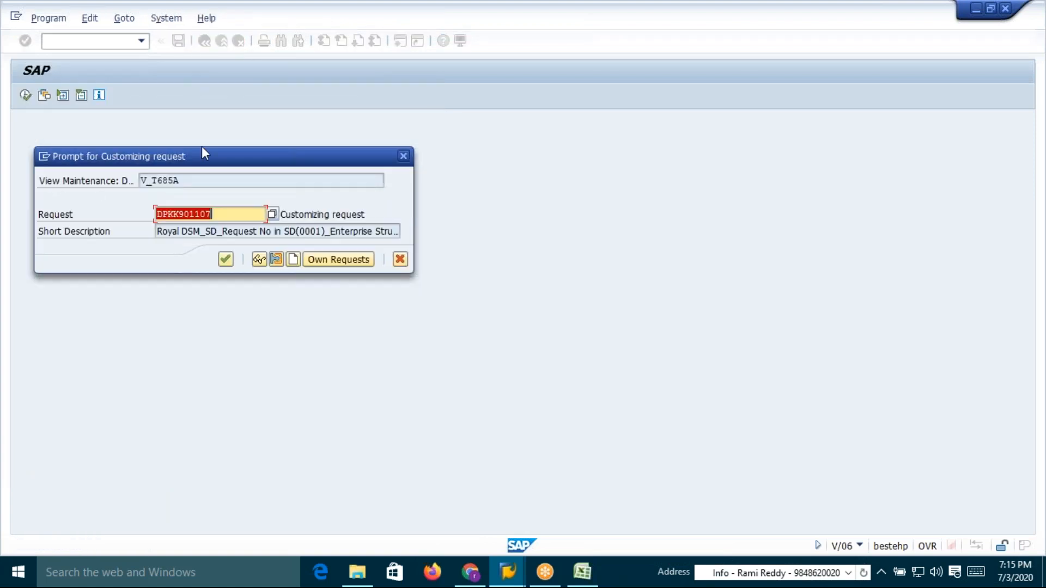
left_click(225, 261)
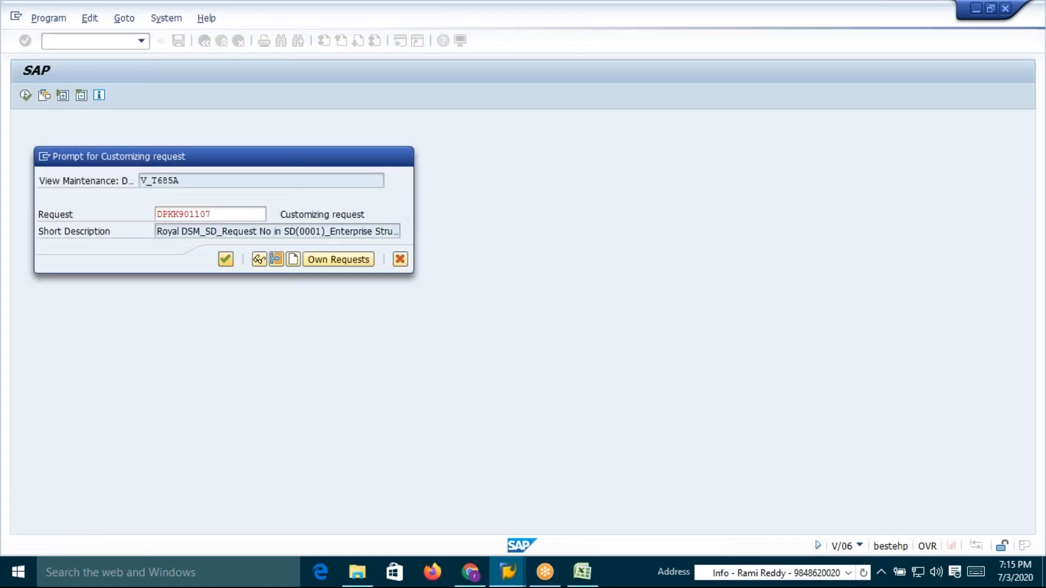
Review the condition technique steps and the pricing procedure sheet in the Excel workbook
key("alt+Tab")
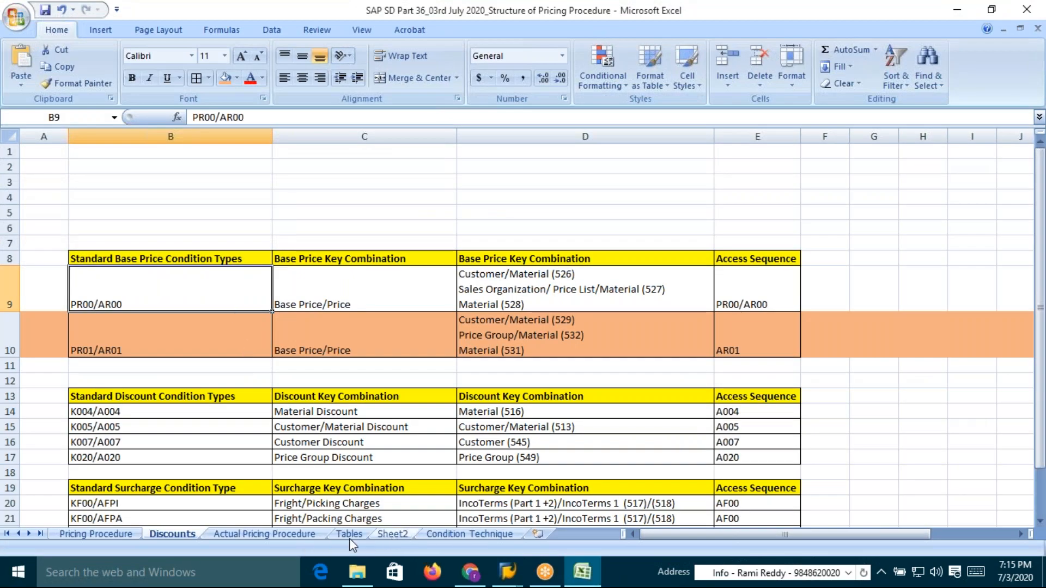
left_click(457, 534)
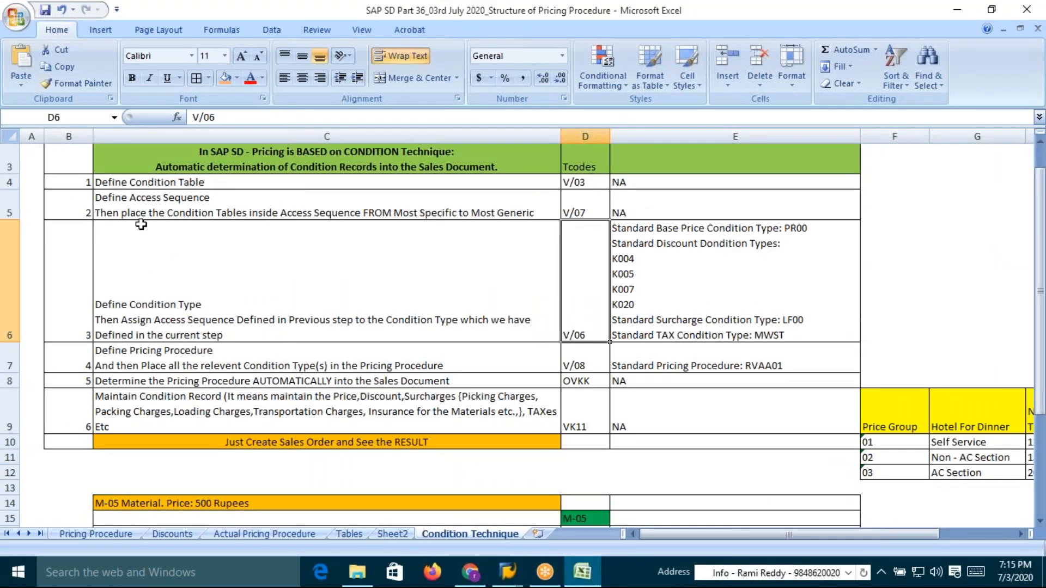
left_click(116, 183)
left_click(118, 206)
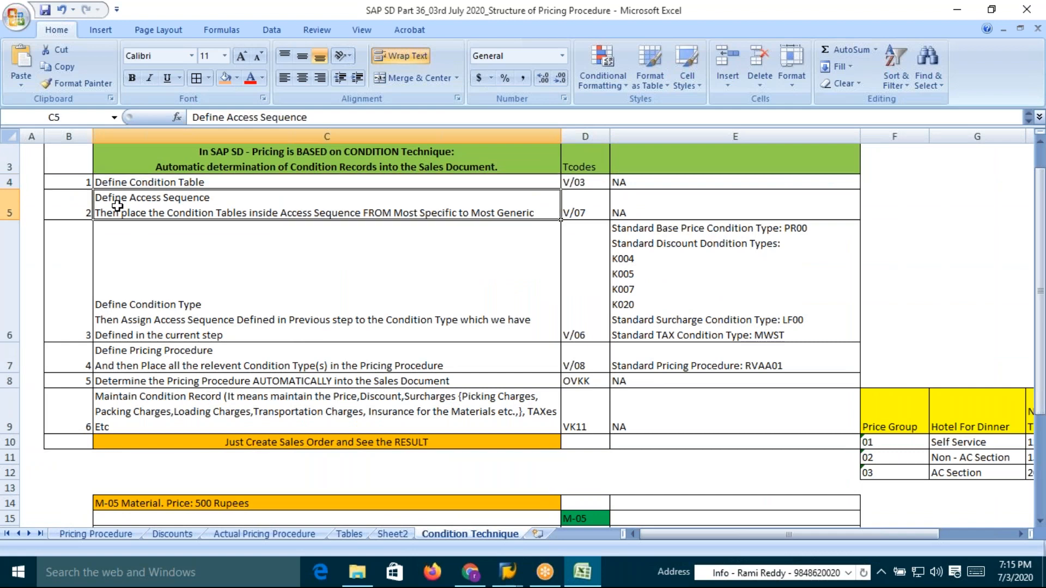
left_click(129, 288)
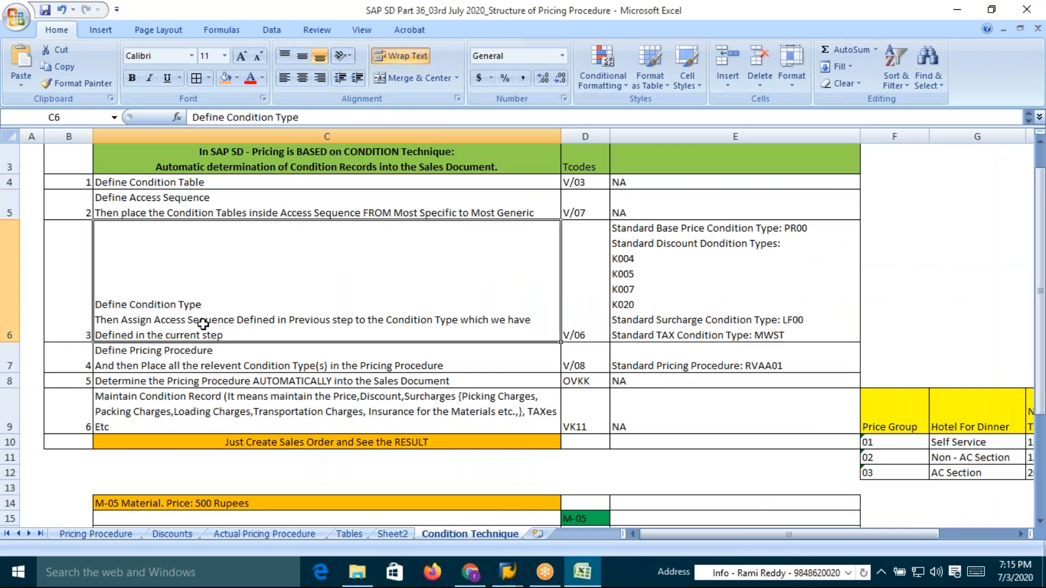
left_click(285, 205)
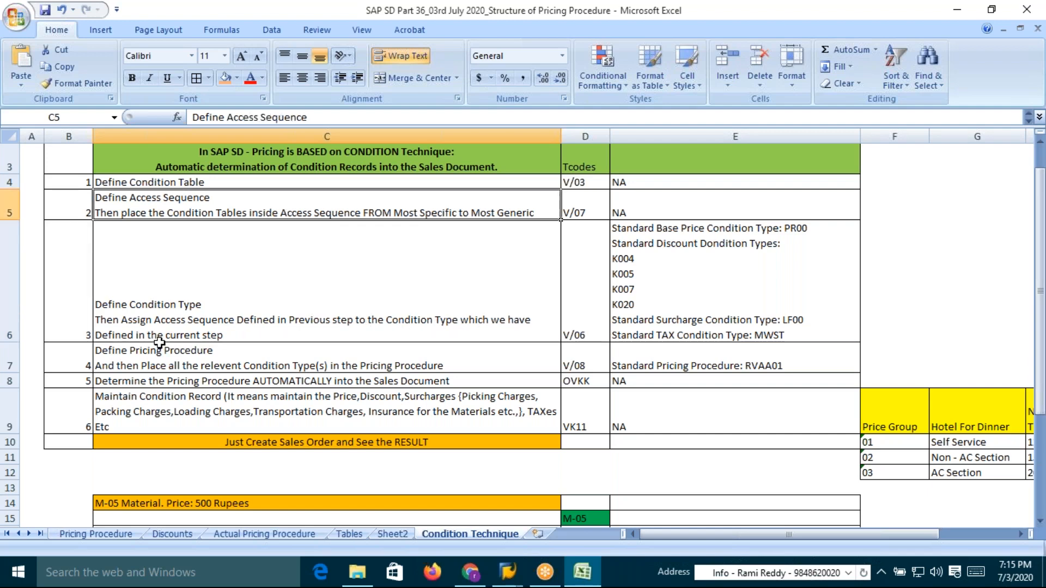
left_click(114, 365)
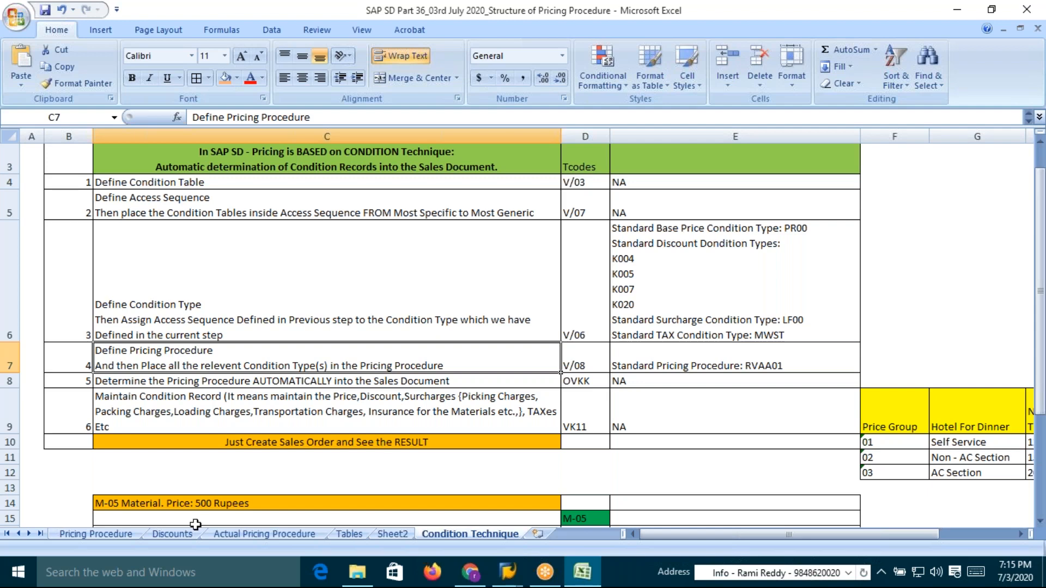
left_click(90, 536)
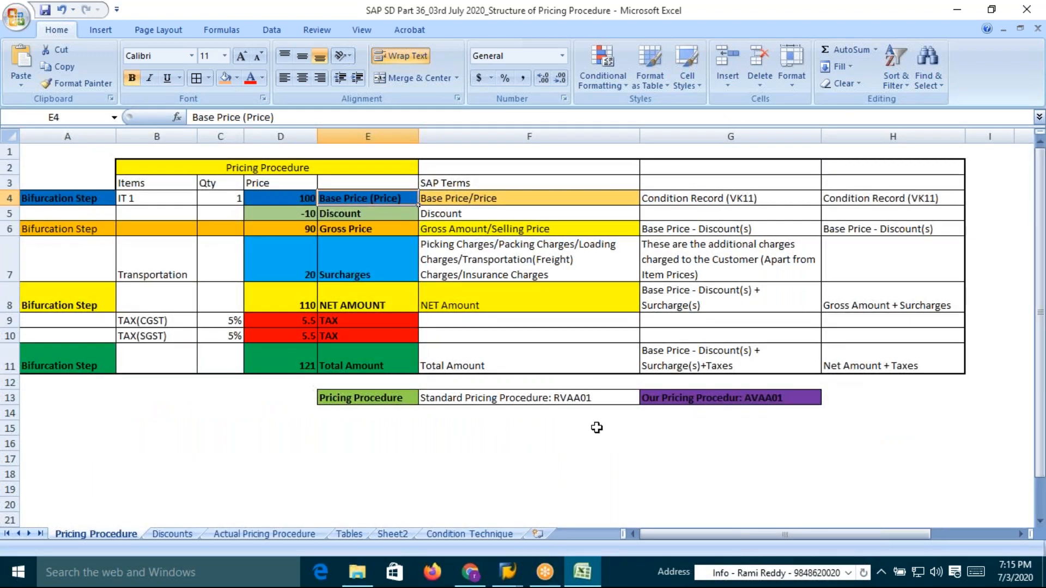
Review the pricing procedure names and the other workbook sheets, including the condition technique steps
left_click(756, 402)
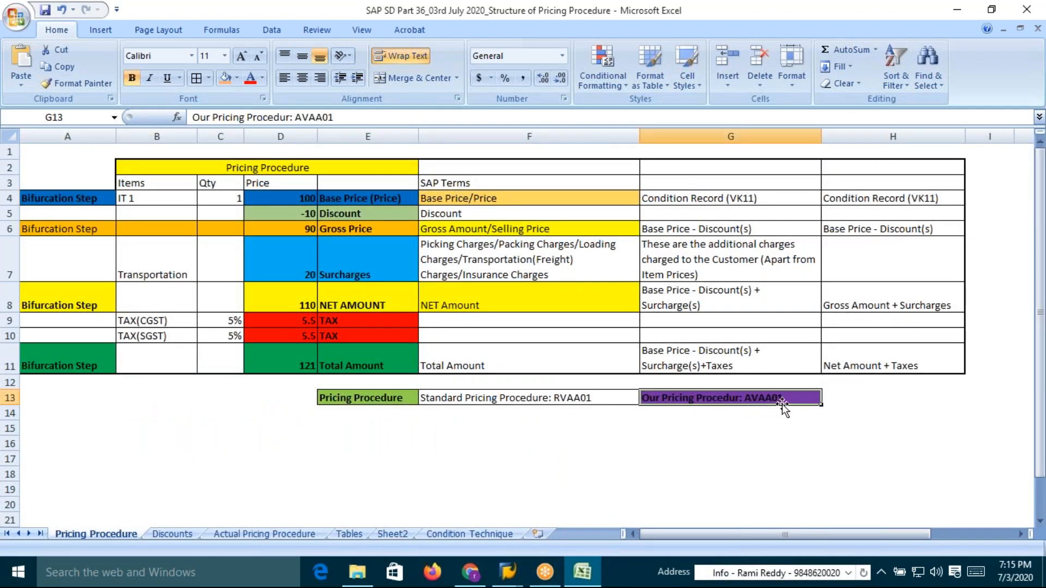
left_click(564, 401)
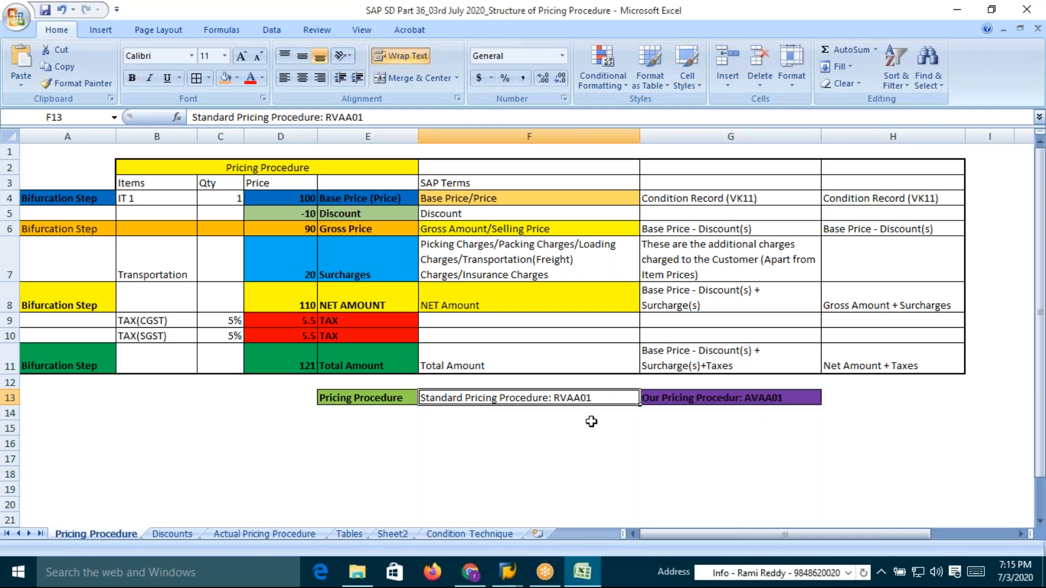
left_click(785, 401)
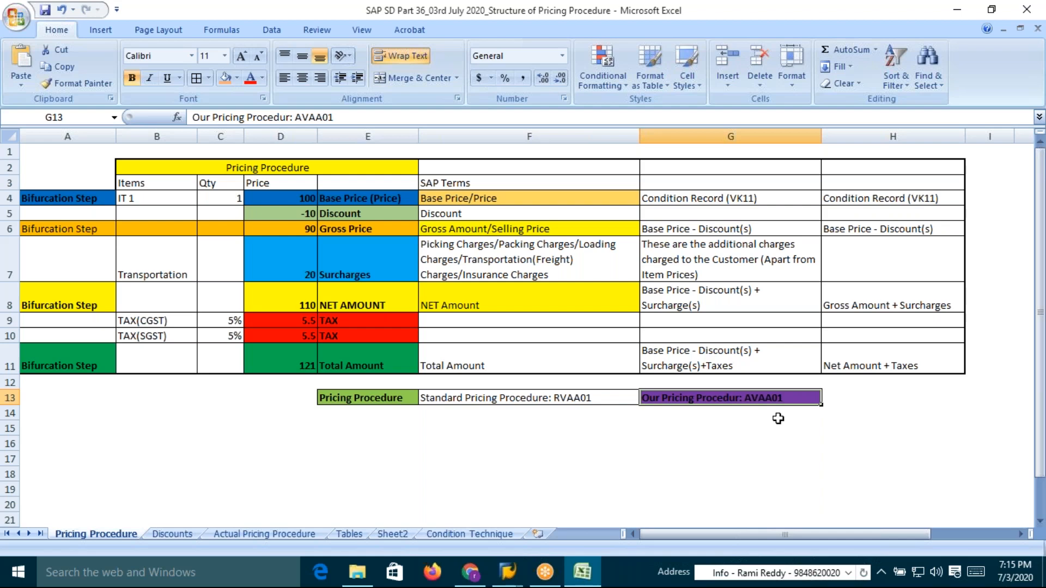
left_click(266, 534)
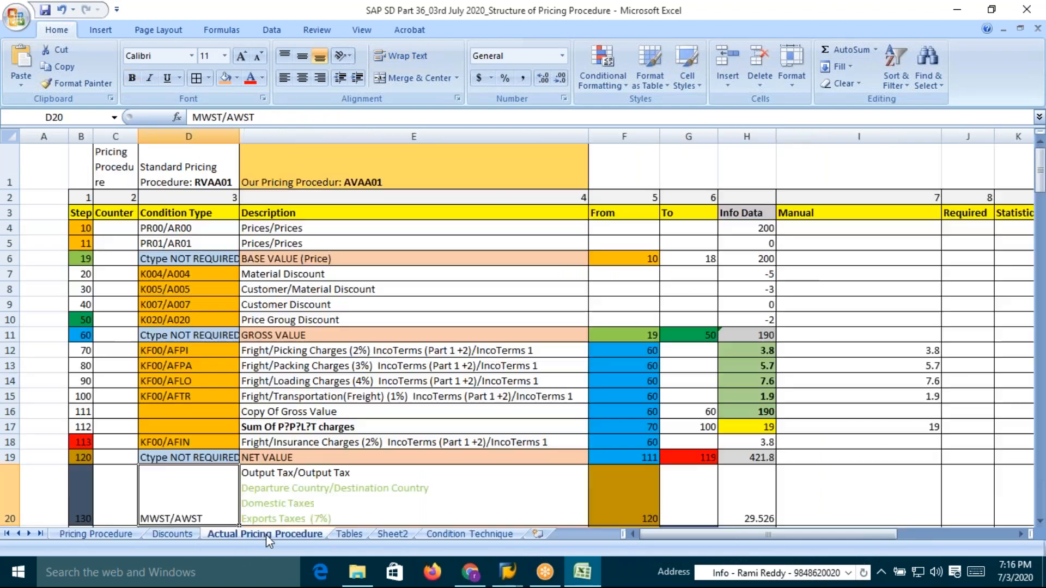
left_click(354, 534)
left_click(469, 534)
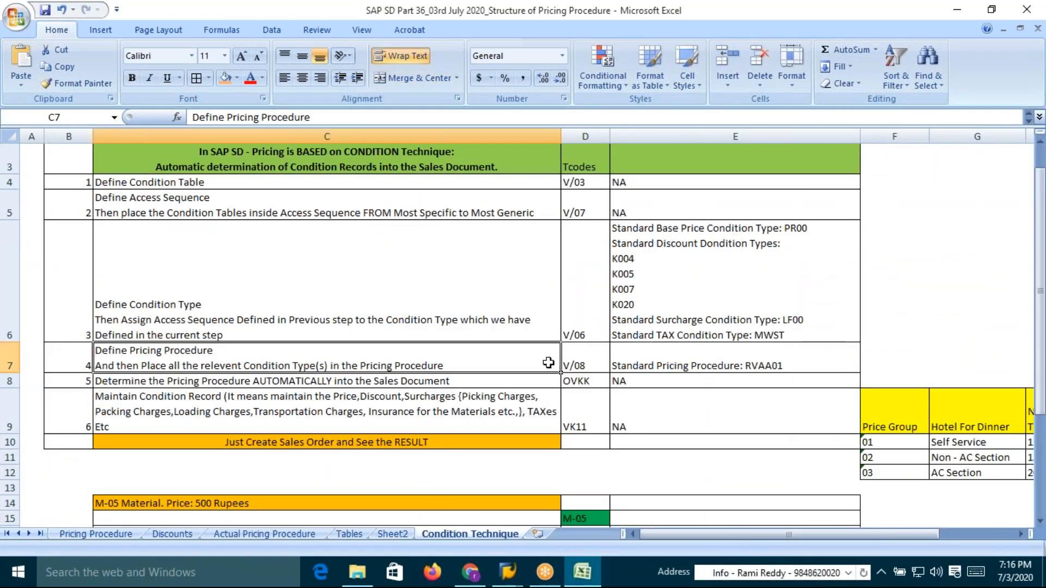
left_click(585, 364)
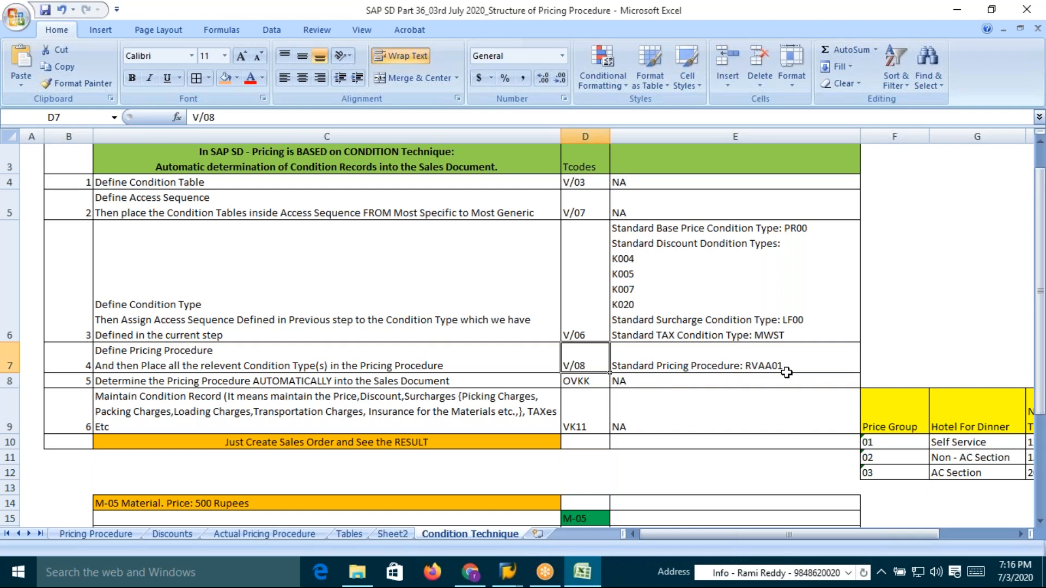
left_click(172, 534)
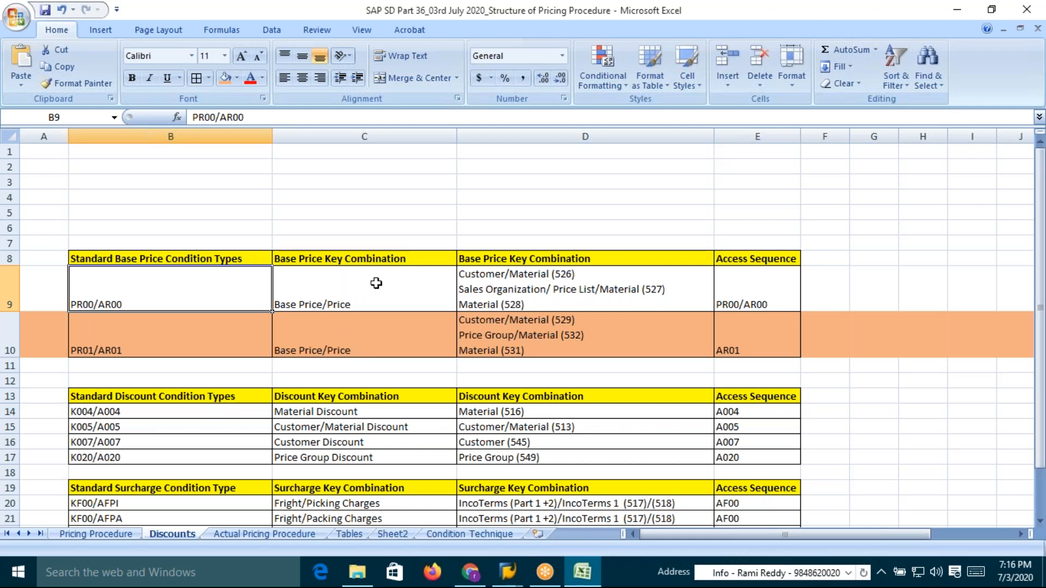
Enter AVAA01 in cell C5 of the Discounts sheet
left_click(385, 211)
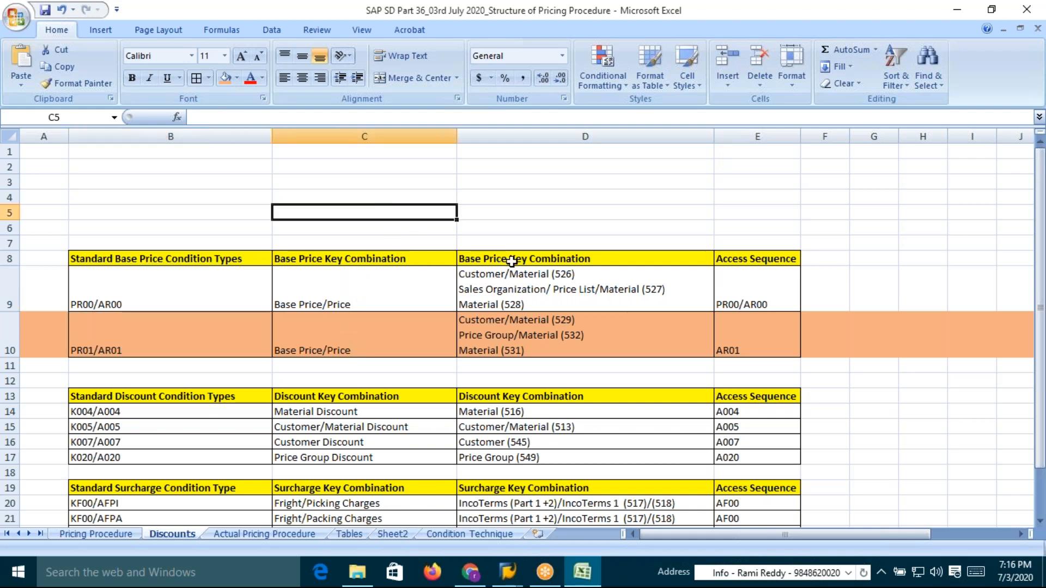
type("AVAA01")
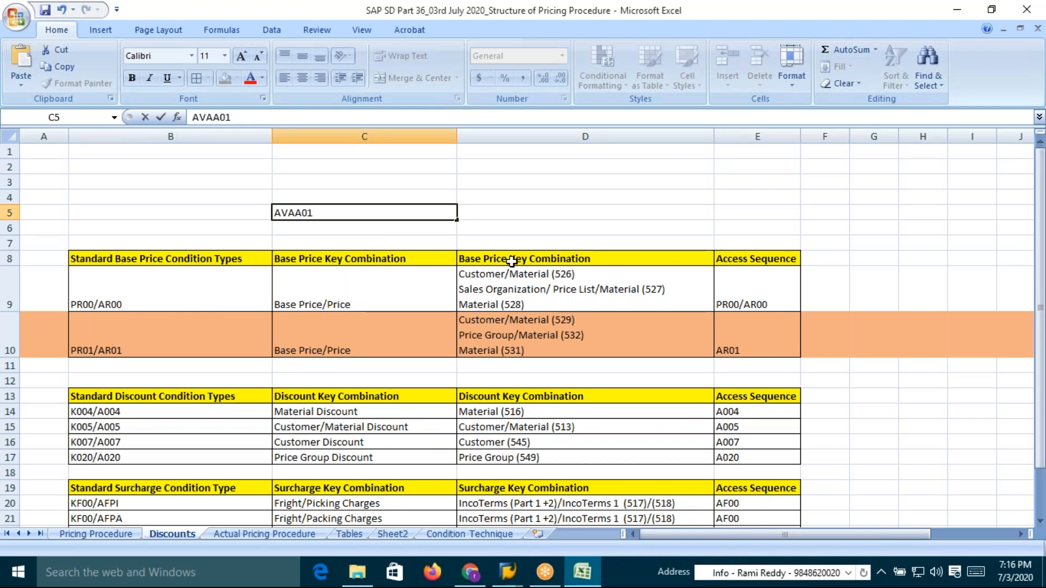
key("Return")
Format the AVAA01 cell bold with a yellow fill and save the workbook
left_click(348, 210)
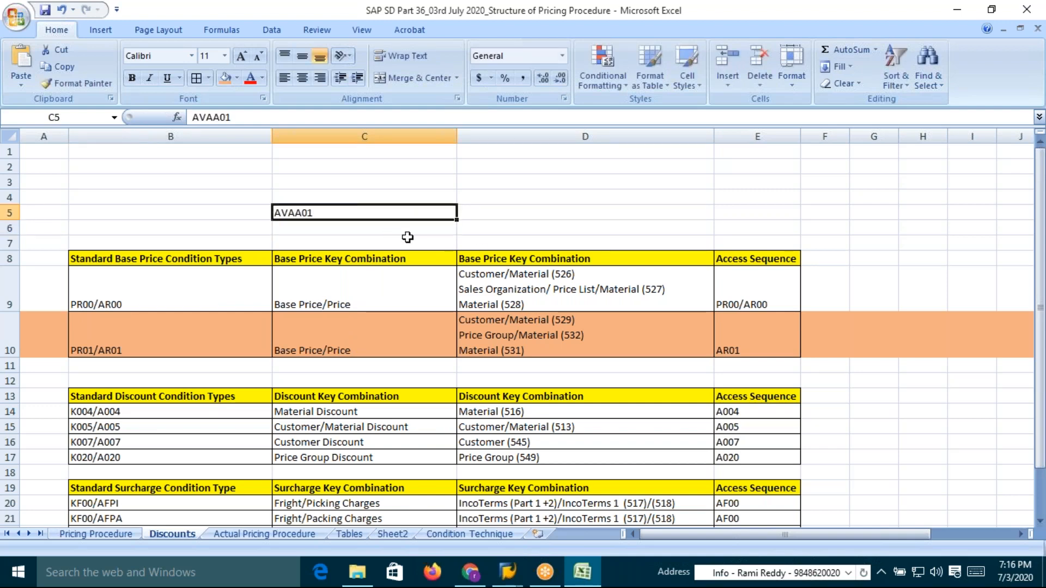
left_click(407, 238)
left_click(324, 212)
key("ctrl+b")
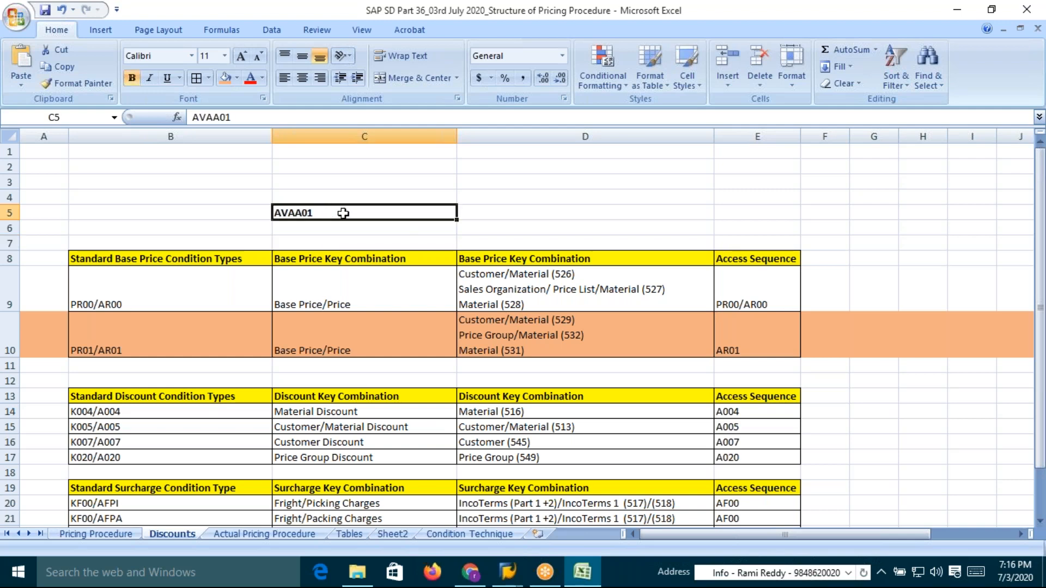
left_click(224, 77)
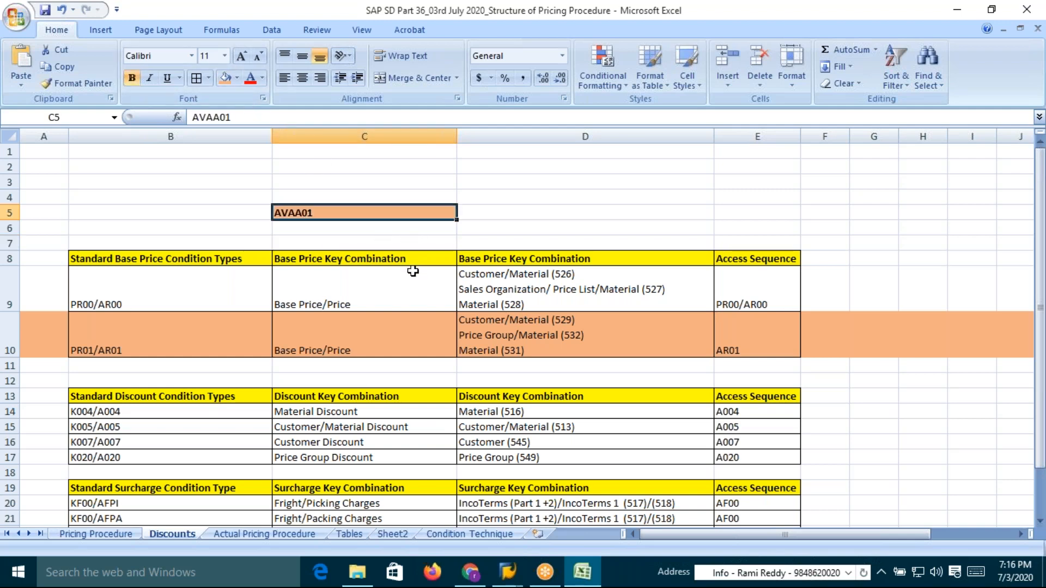
left_click(238, 80)
left_click(262, 191)
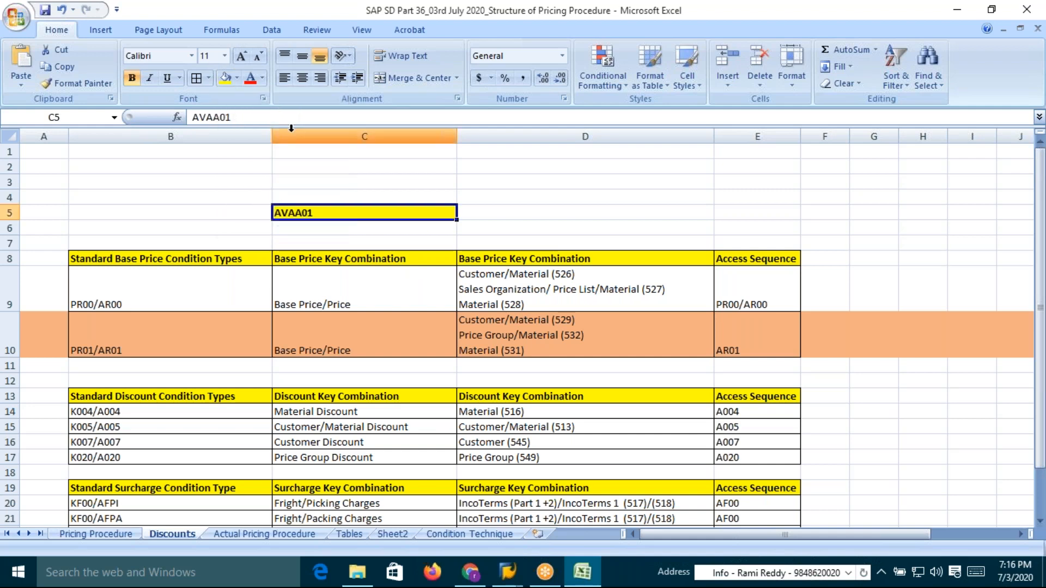
left_click(195, 82)
key("ctrl+s")
Switch to SAP, open transaction V/08 for pricing procedures and start a new entry
key("alt+Tab")
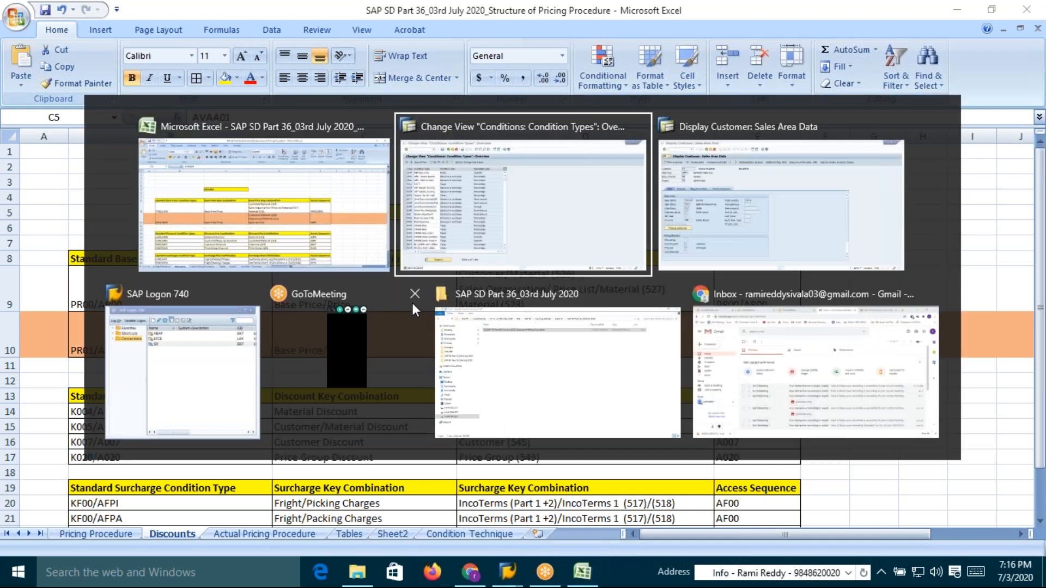
left_click(84, 43)
type("/nv/08")
key("Return")
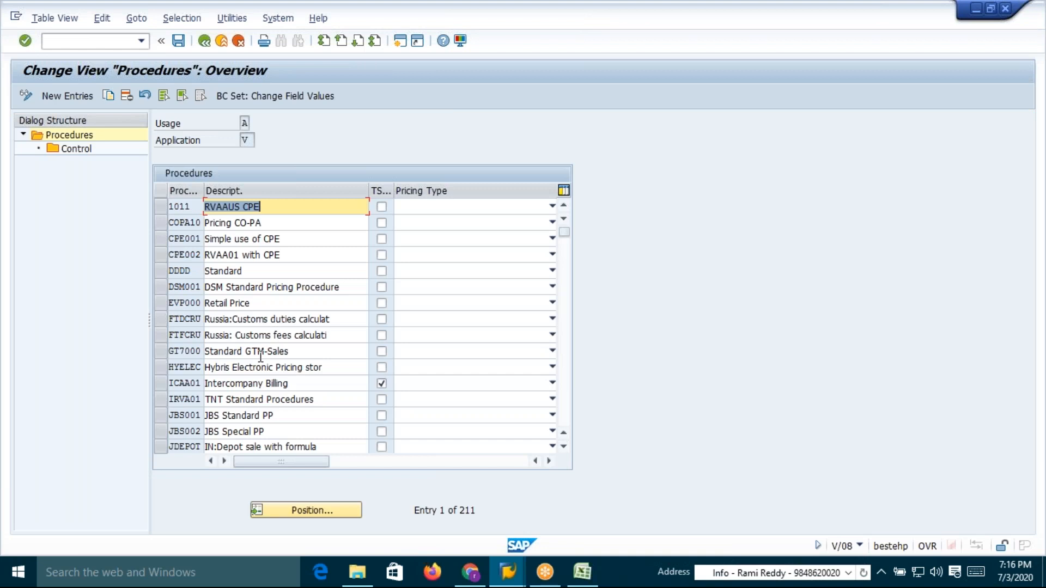
left_click(63, 97)
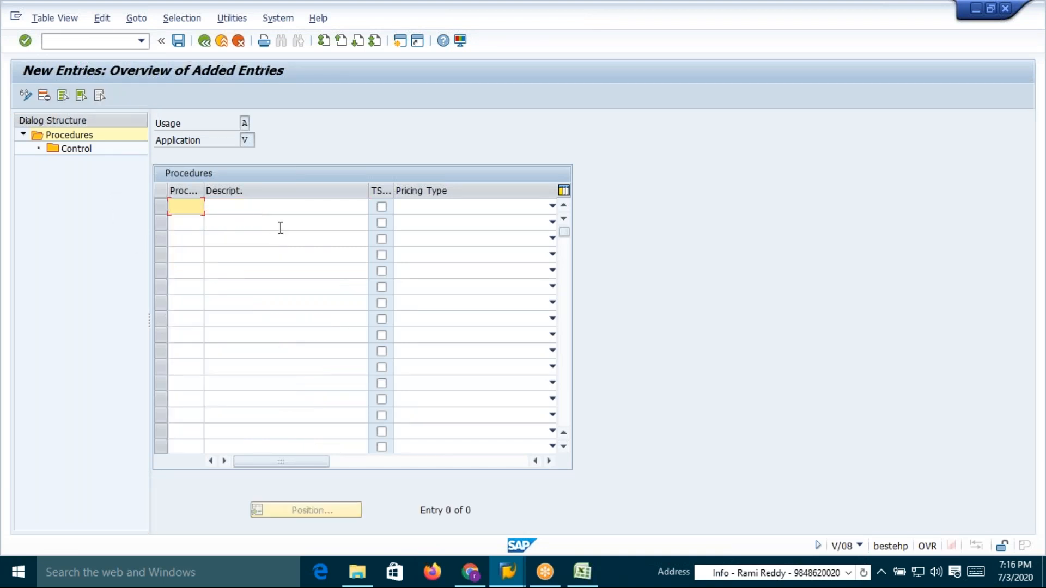
Create pricing procedure AVAA01 with the description DSM Pricing Procedure AVAA01 and save it
type("AV")
type("AA01")
left_click(279, 206)
type("DSM ")
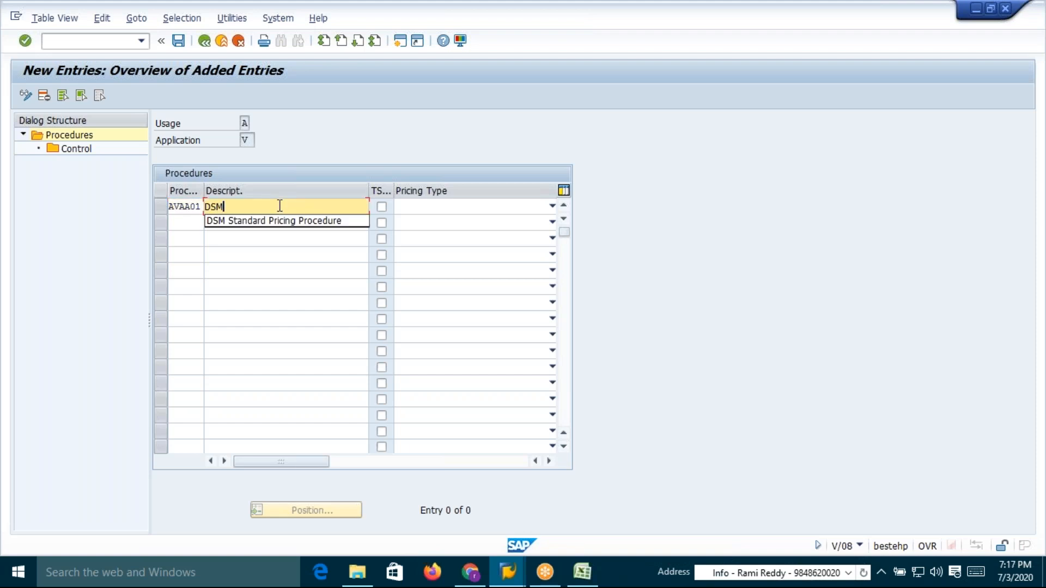
type("S")
left_click(299, 221)
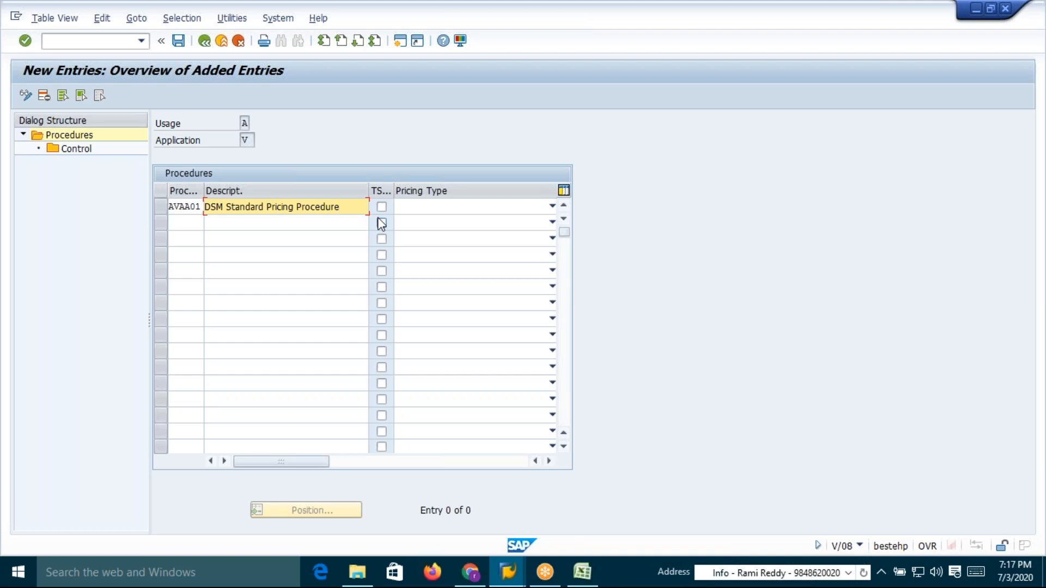
left_click(267, 208)
key("BackSpace")
key("BackSpace")
key("BackSpace")
key("BackSpace")
key("BackSpace")
key("BackSpace")
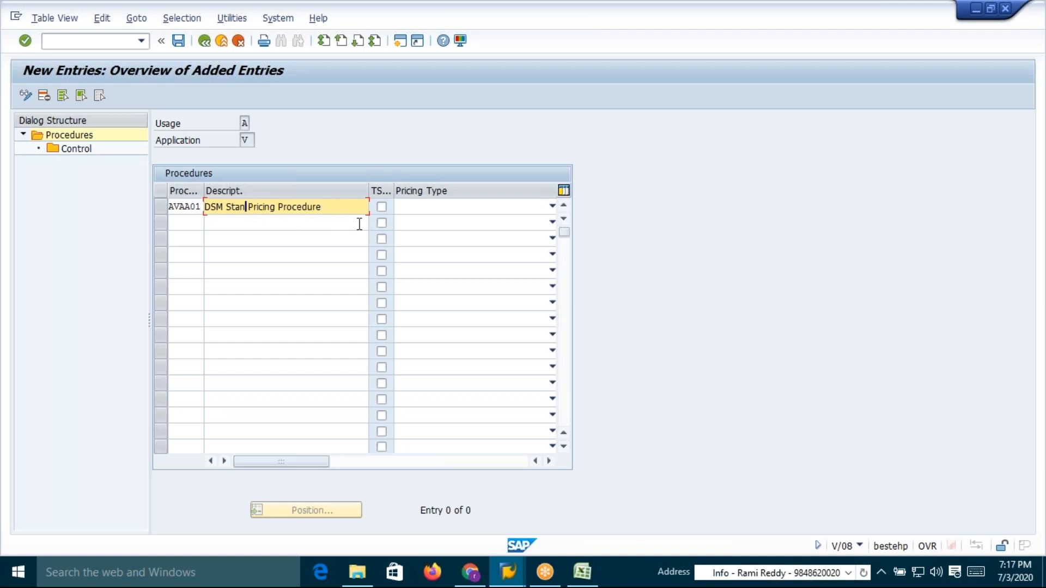
type("d")
left_click(355, 203)
type("AV")
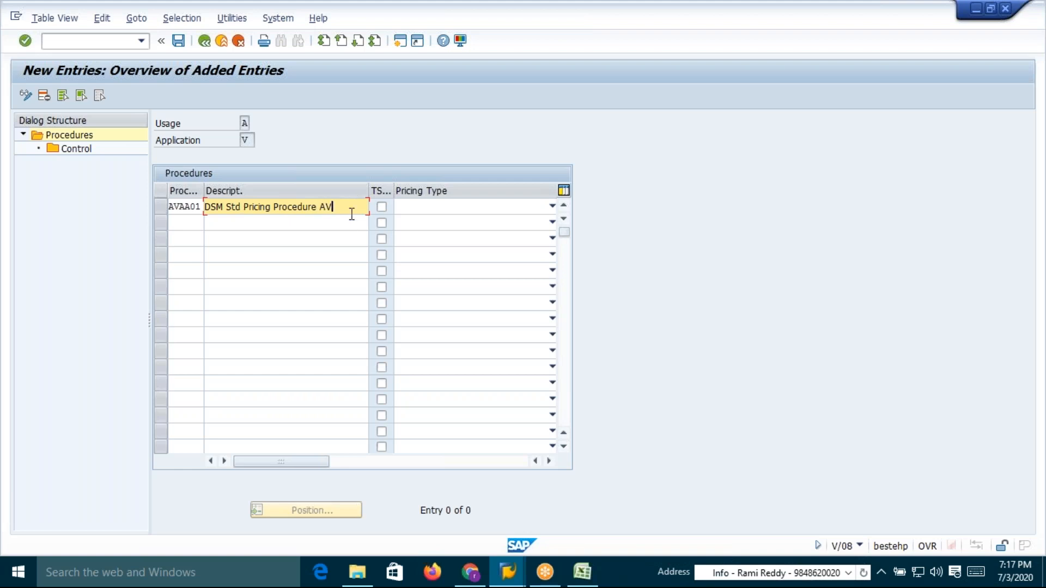
type("AA")
left_click(241, 207)
key("BackSpace")
key("BackSpace")
key("BackSpace")
key("BackSpace")
key("End")
type("01")
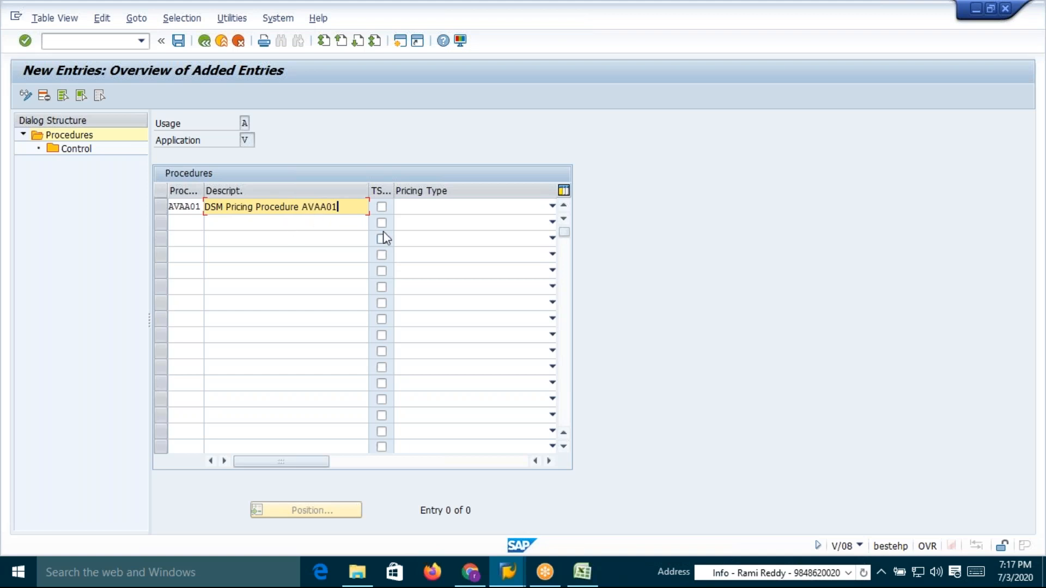
key("Return")
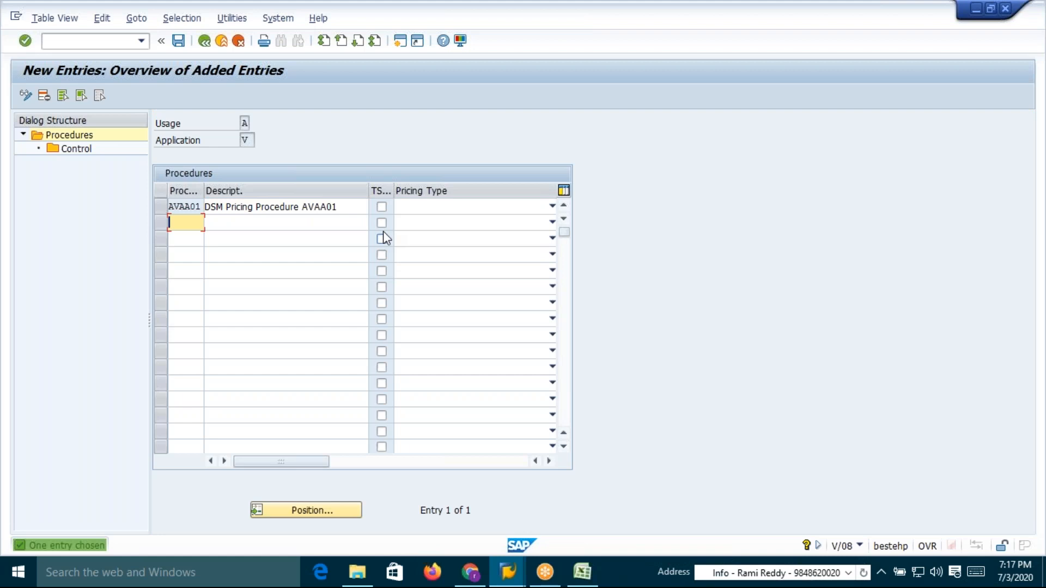
left_click(184, 43)
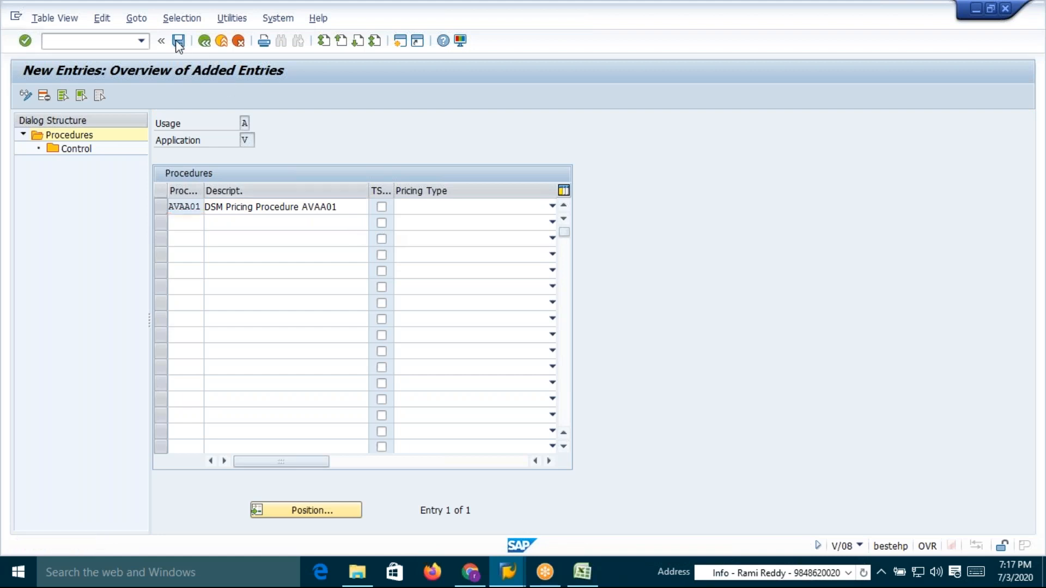
left_click(225, 259)
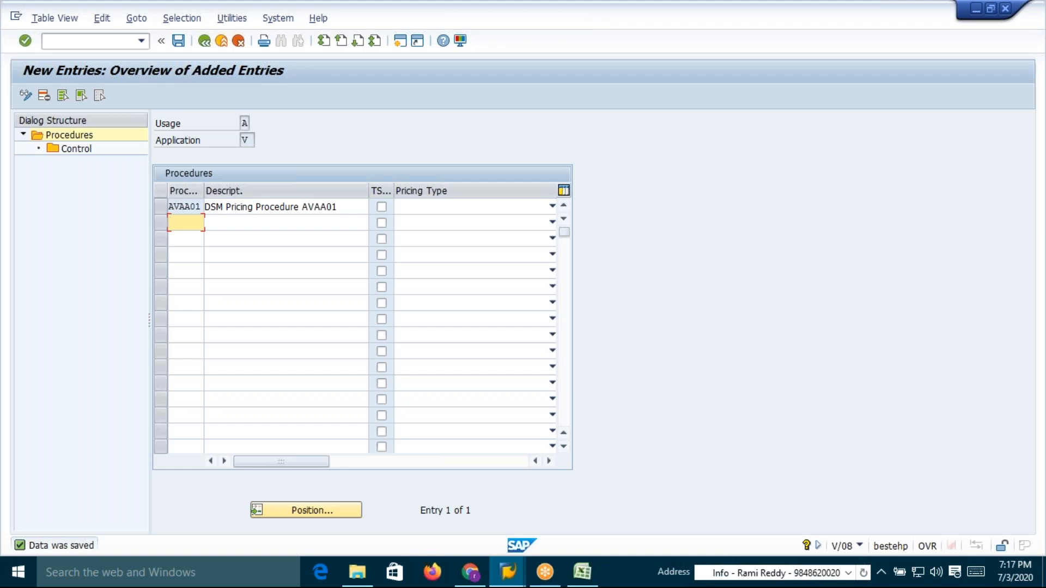
Review the condition technique steps for defining the pricing procedure in the workbook
key("alt+Tab")
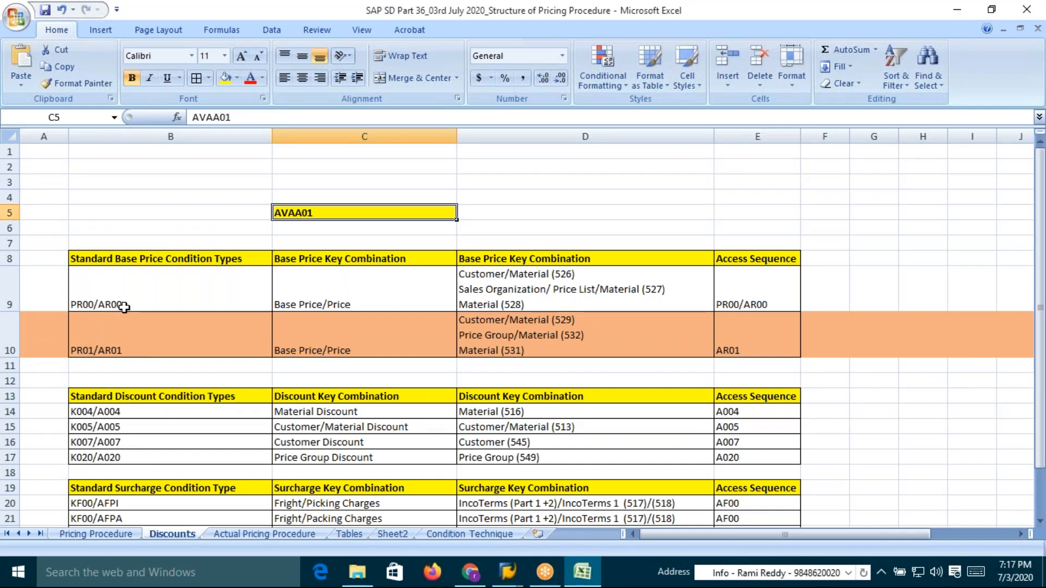
left_click(474, 534)
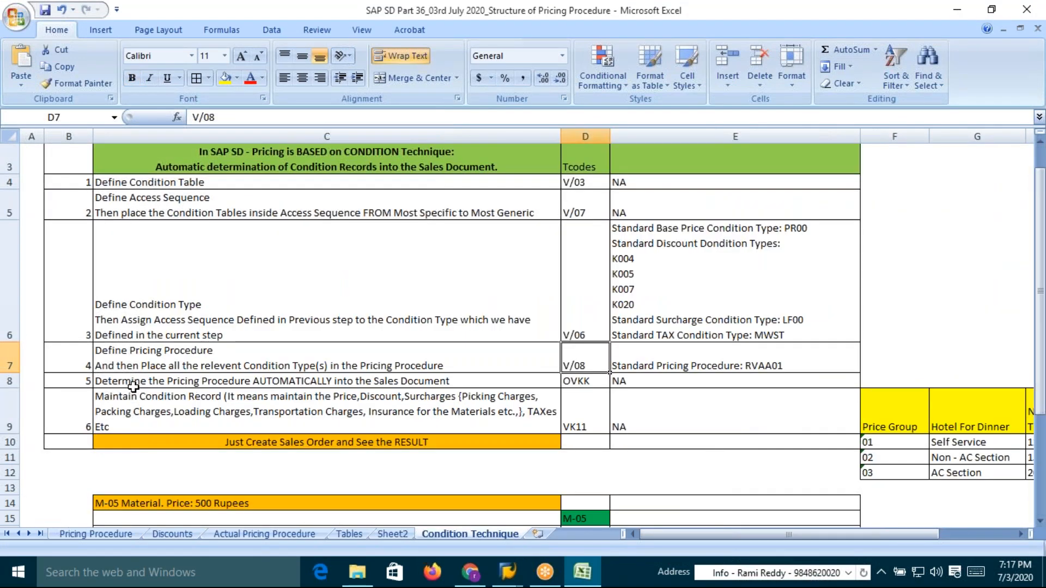
left_click(203, 360)
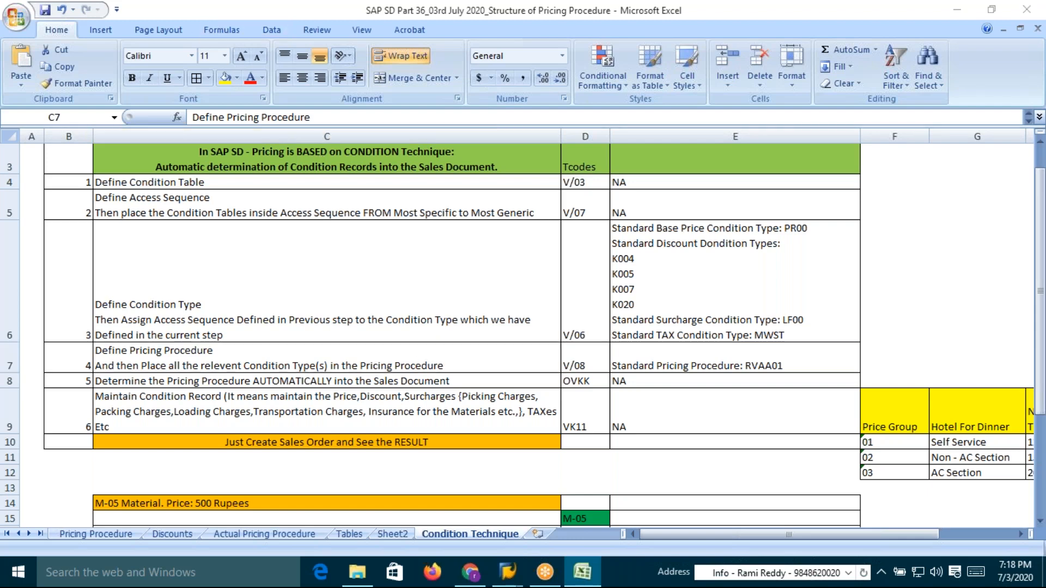
Add step 10 to procedure AVAA01's control data with condition type AR00, requirement 2 and account key ERL
key("alt+Tab")
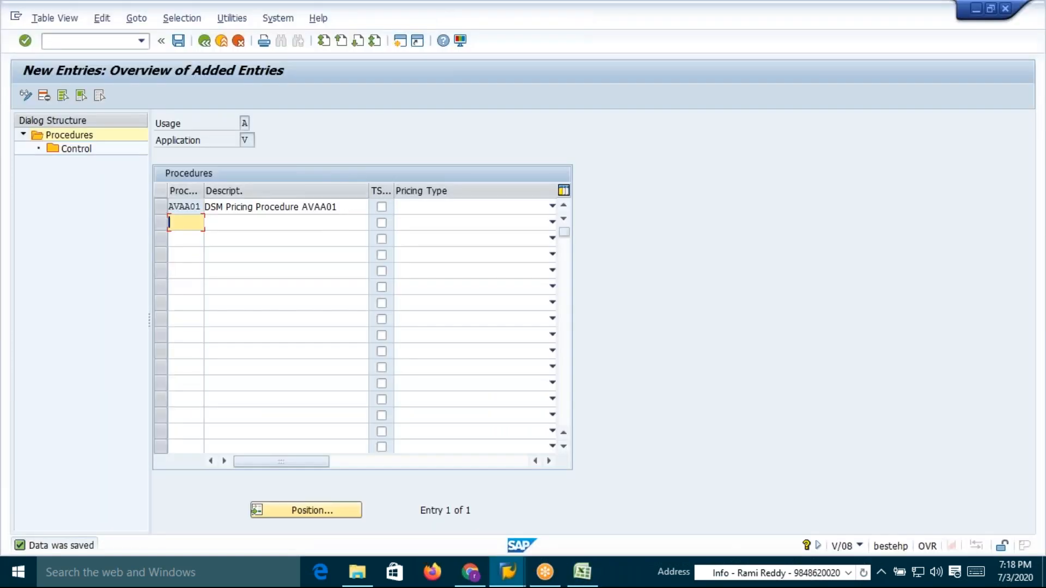
left_click(162, 207)
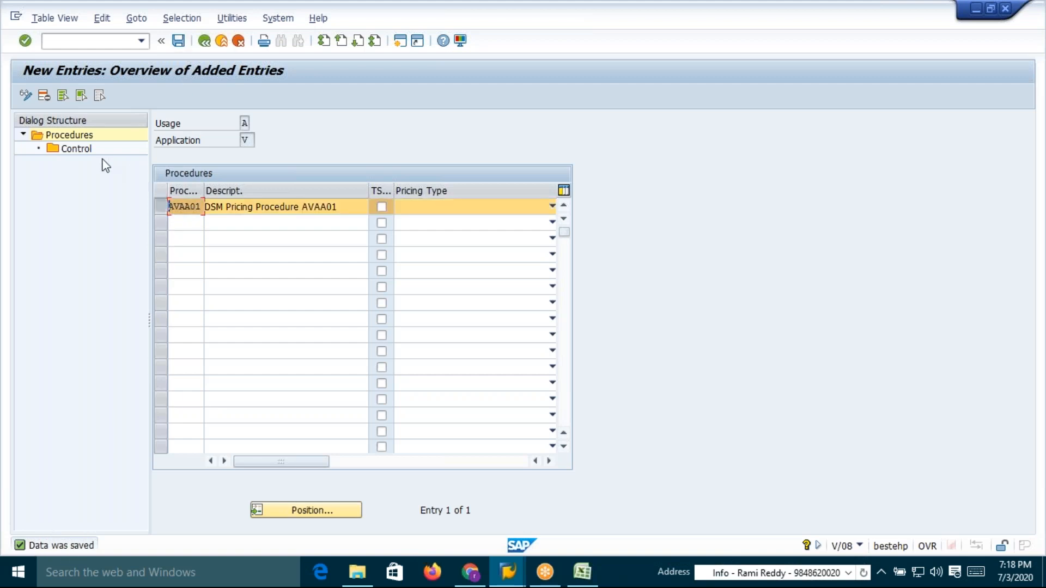
double_click(73, 150)
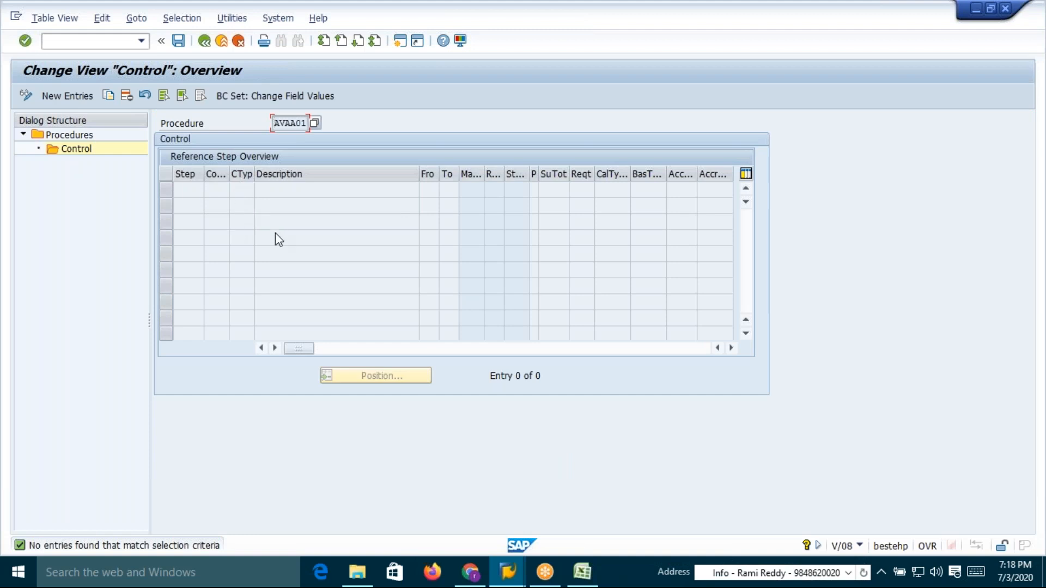
left_click(68, 98)
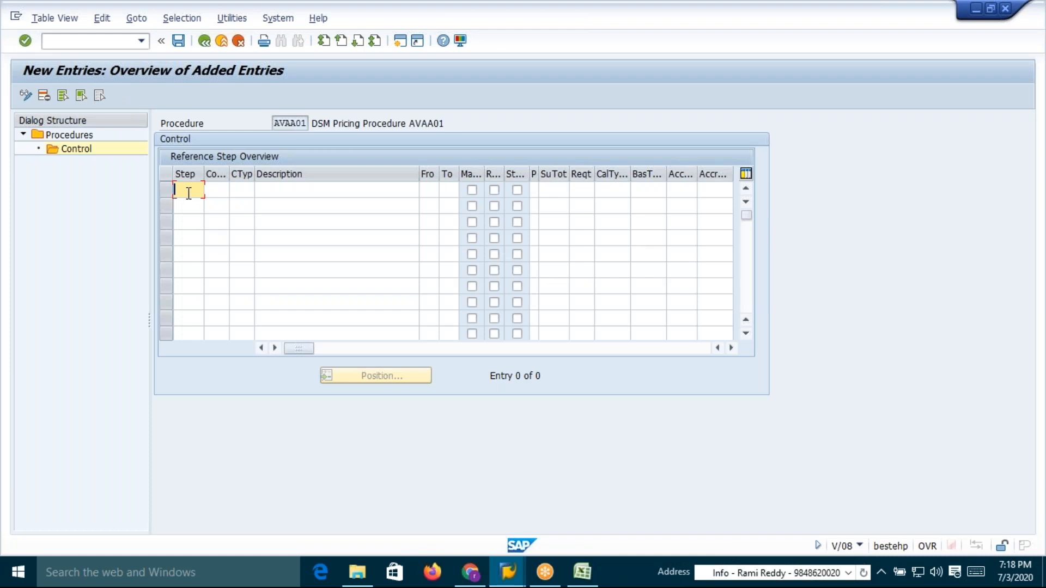
type("10")
left_click(241, 191)
type("AR00")
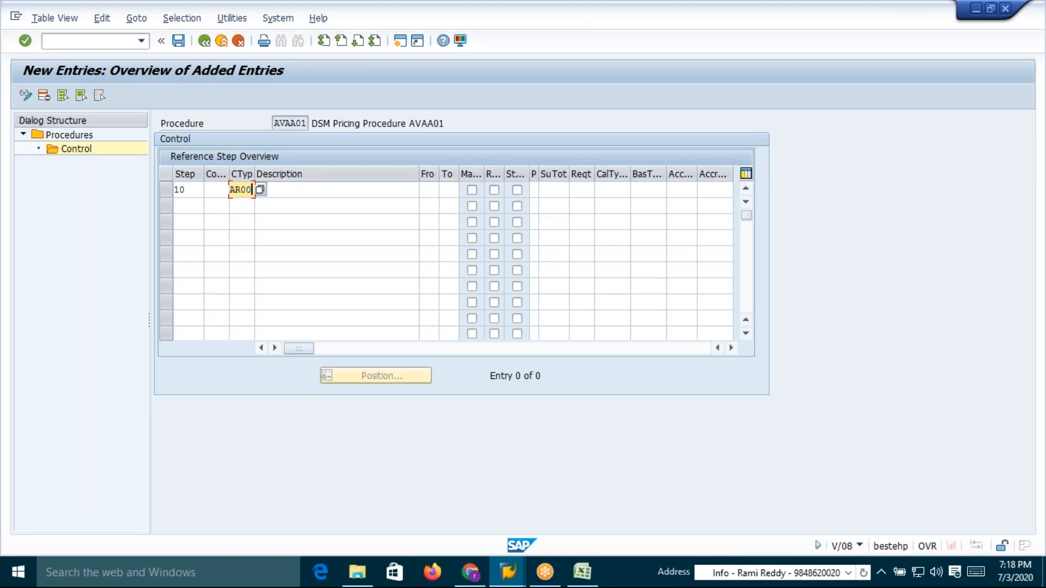
left_click(589, 191)
type("2")
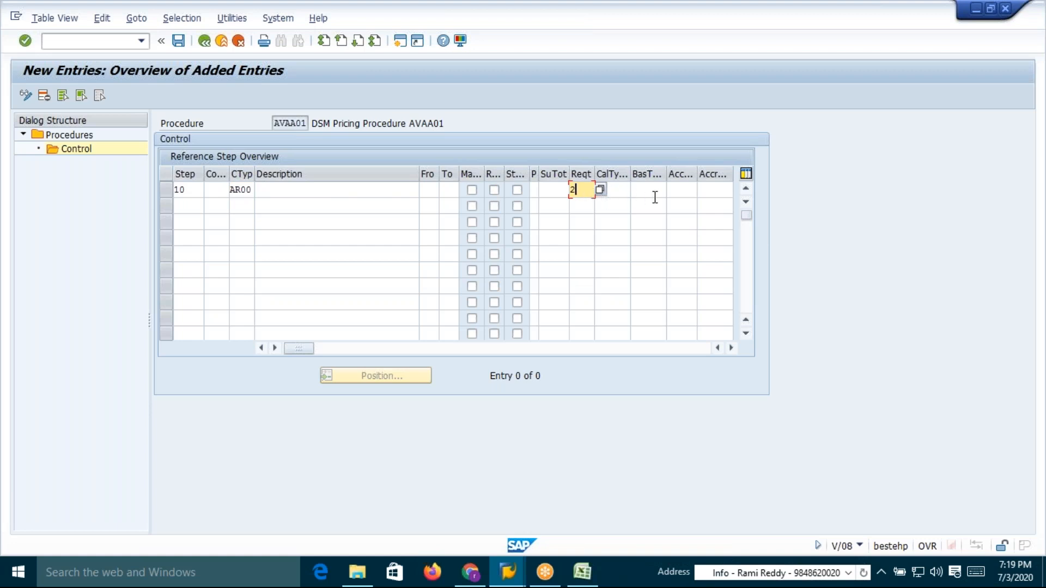
left_click(684, 193)
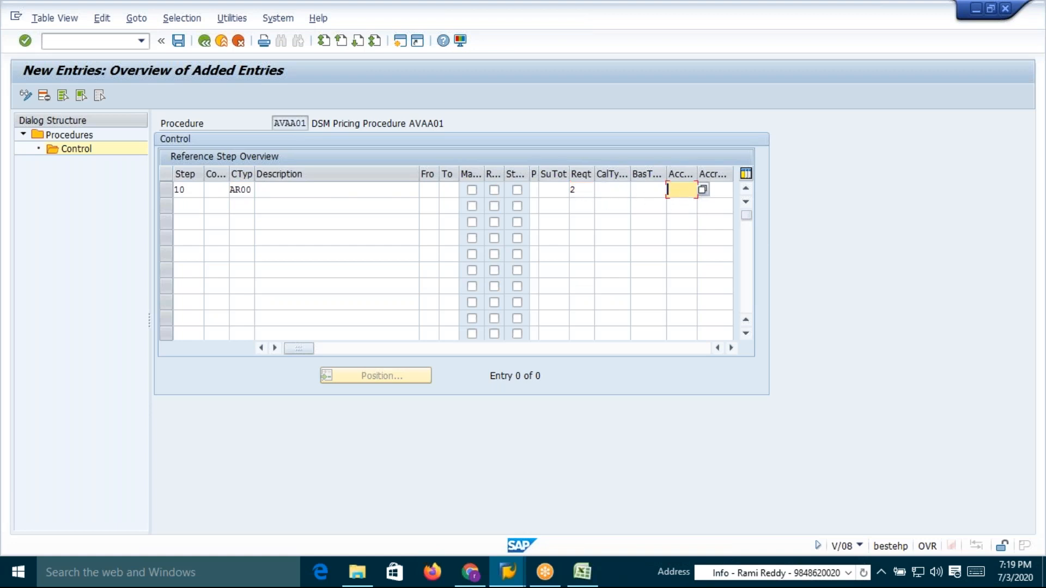
type("ERL")
key("Return")
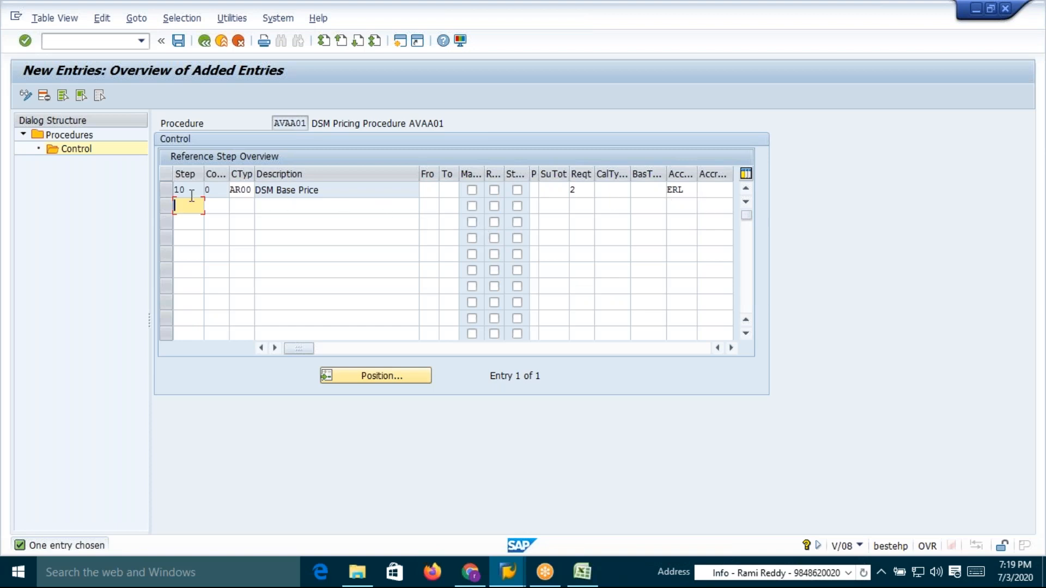
Save the control data of pricing procedure AVAA01 with its AR00 step
left_click(245, 192)
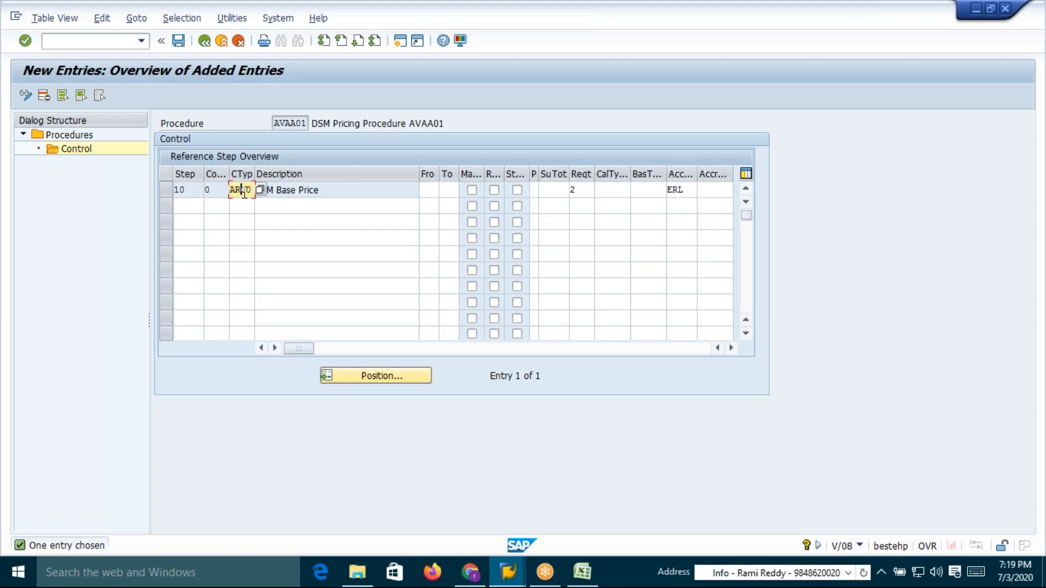
left_click_drag(230, 192, 241, 193)
left_click(330, 190)
left_click_drag(331, 190, 257, 193)
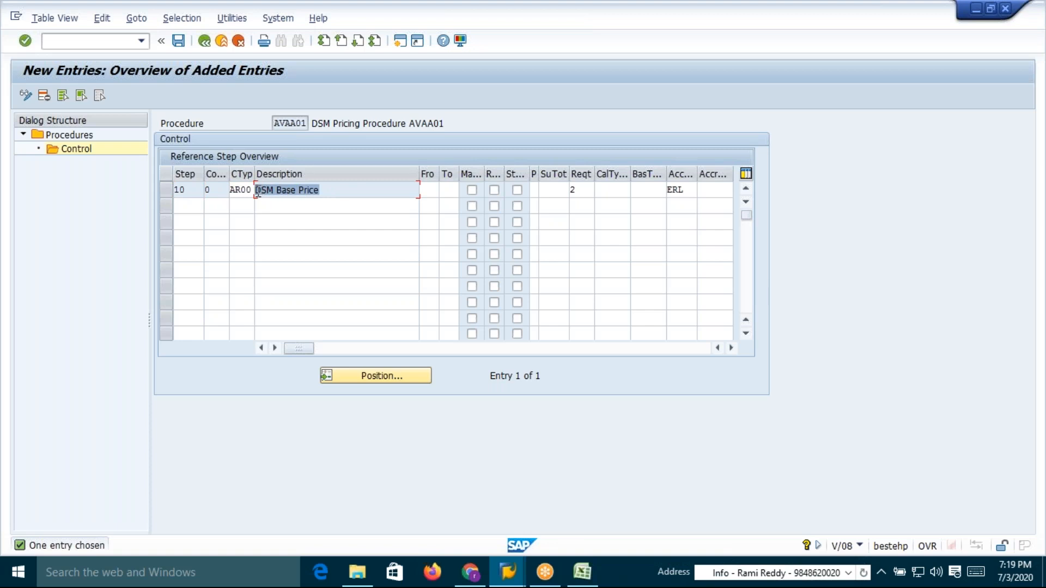
left_click(257, 192)
left_click_drag(330, 192, 257, 192)
left_click(257, 192)
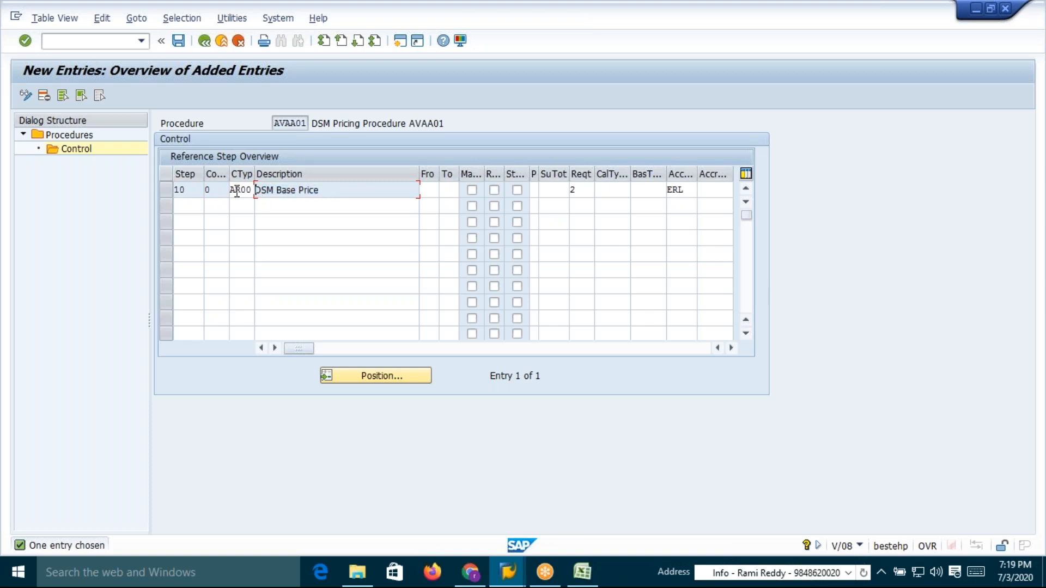
left_click_drag(327, 190, 257, 190)
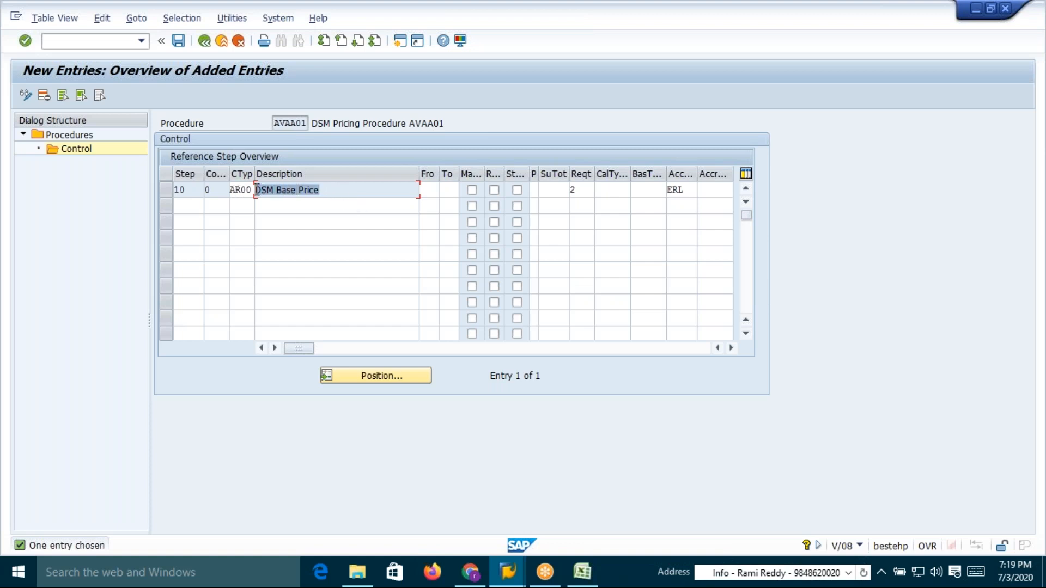
left_click(257, 191)
left_click(575, 191)
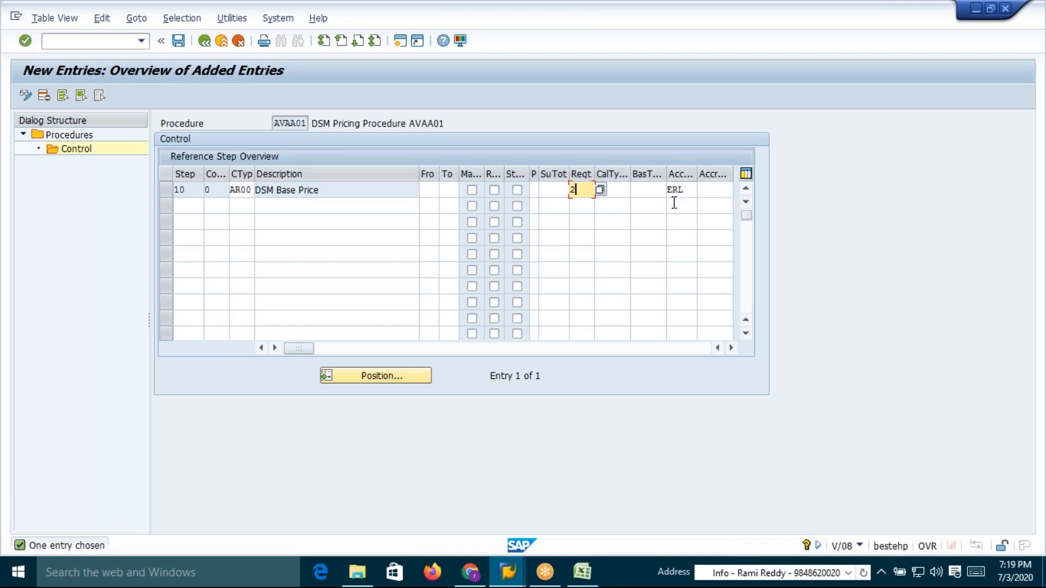
left_click(179, 42)
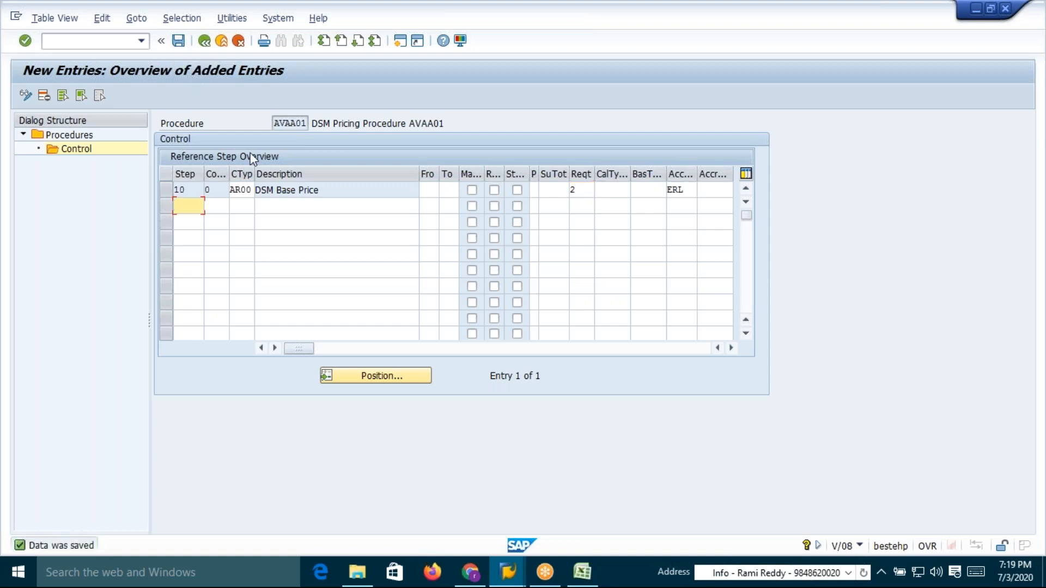
Review the workbook step for determining the pricing procedure automatically into the sales document with OVKK
key("alt+Tab")
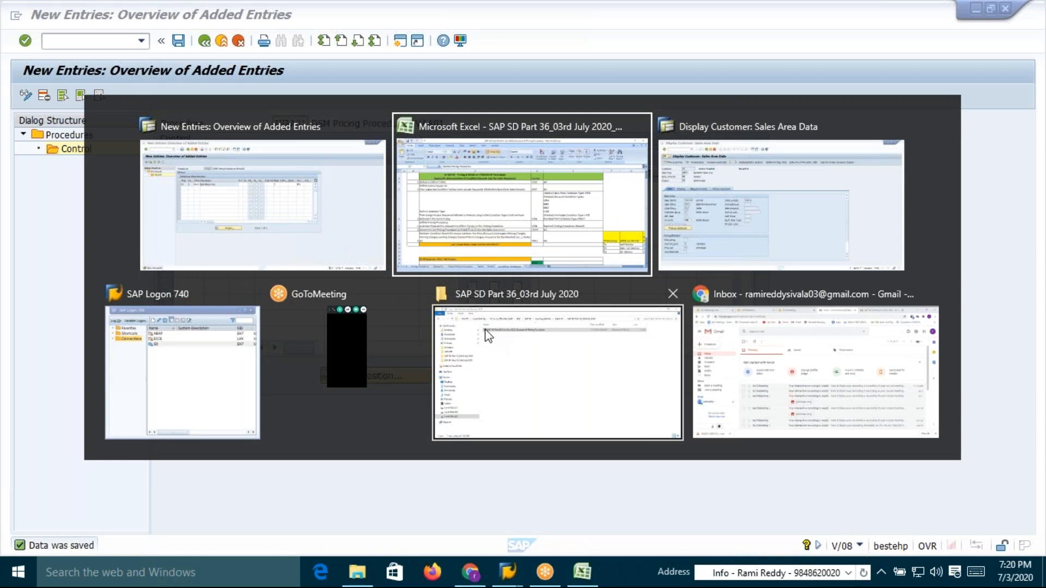
key("alt+Tab")
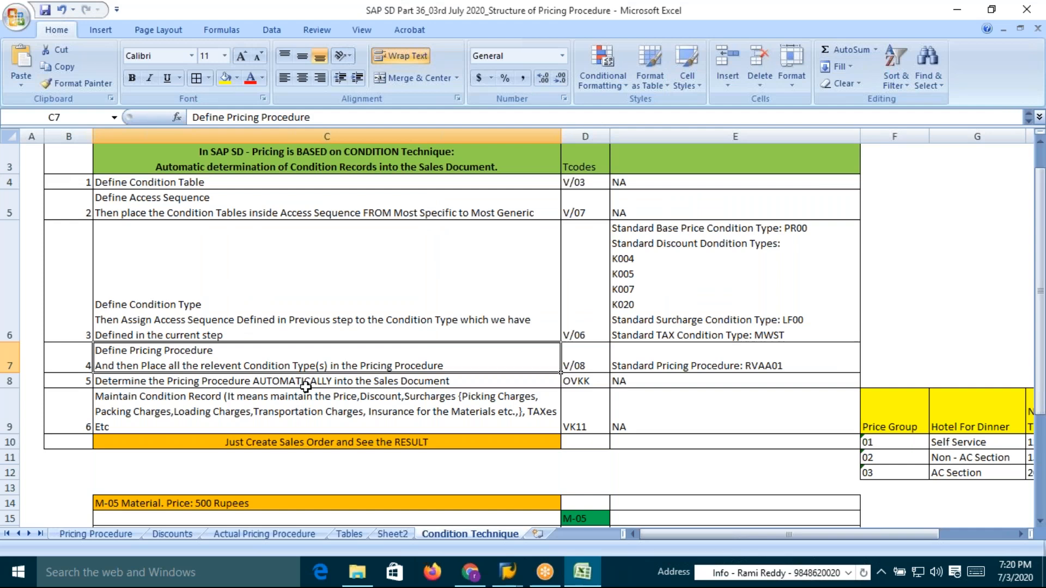
left_click(116, 381)
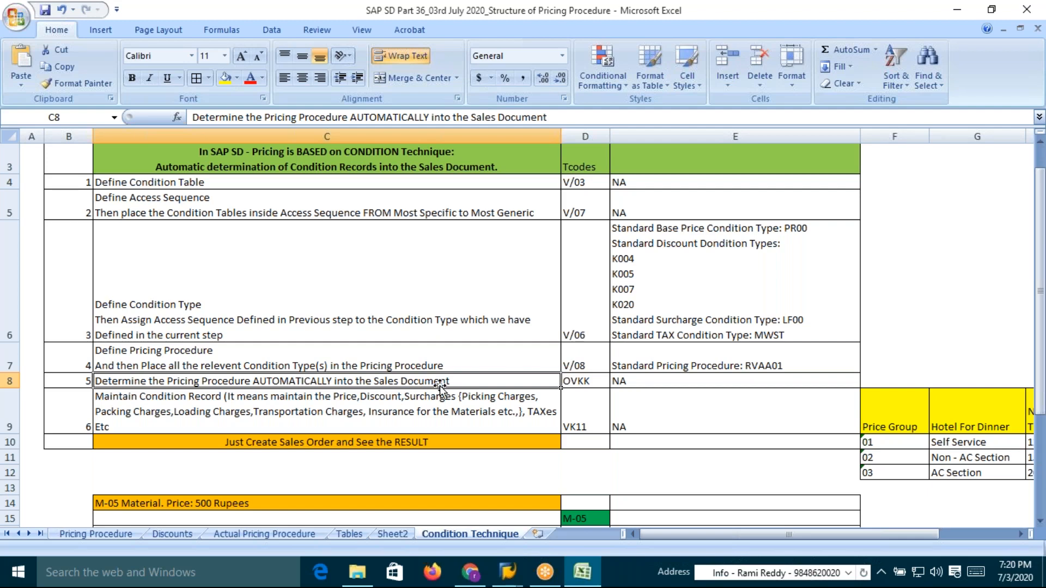
left_click(581, 382)
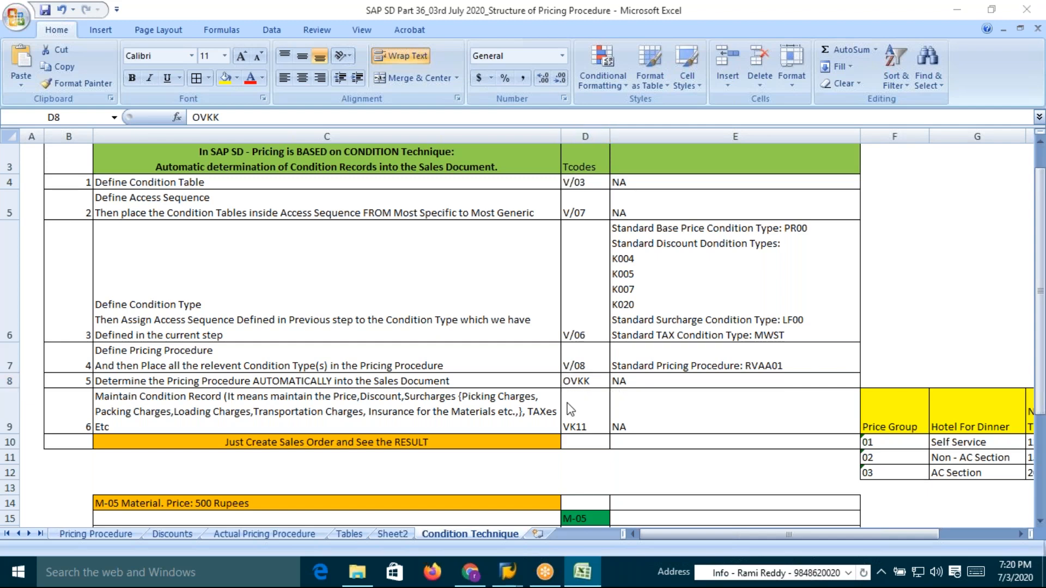
Examine the customer's sales area data: sales organization, distribution channel and division
key("alt+Tab")
key("alt+Tab")
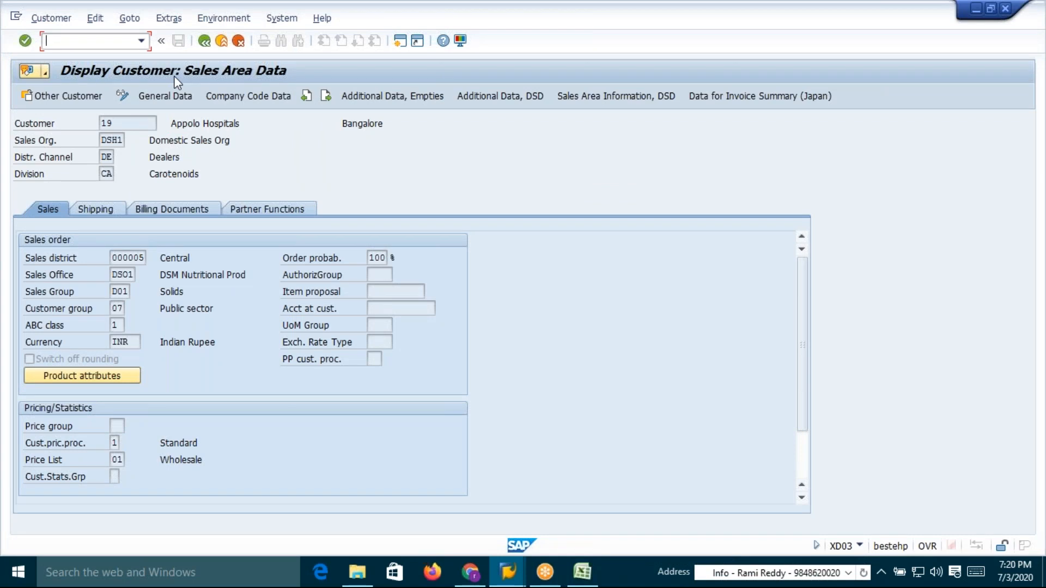
left_click(106, 158)
left_click(107, 174)
left_click(111, 140)
left_click(111, 156)
left_click(109, 174)
left_click(110, 140)
left_click(109, 157)
left_click(108, 173)
left_click(109, 157)
left_click(107, 174)
key("alt+Tab")
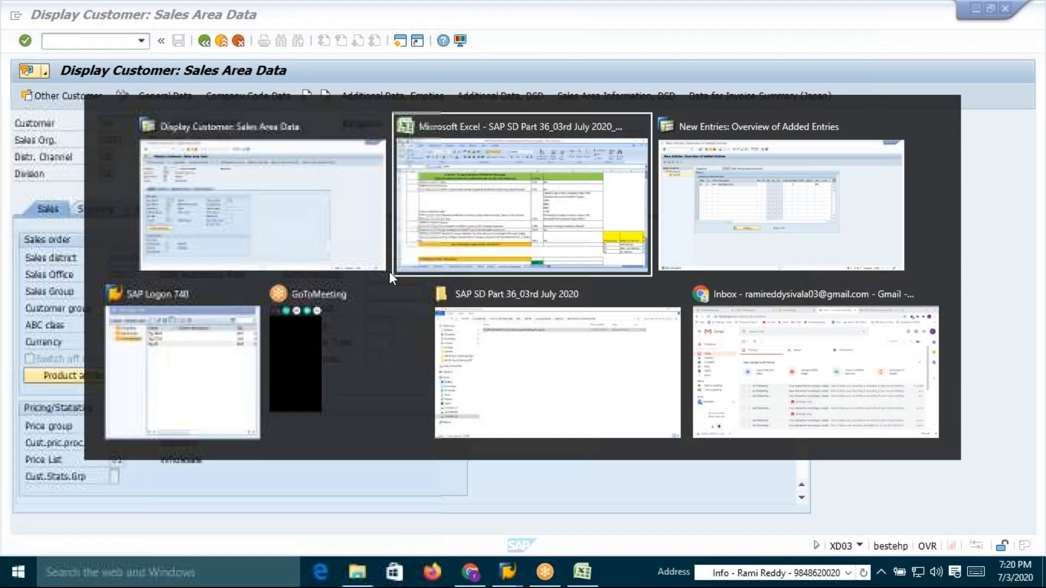
key("Tab")
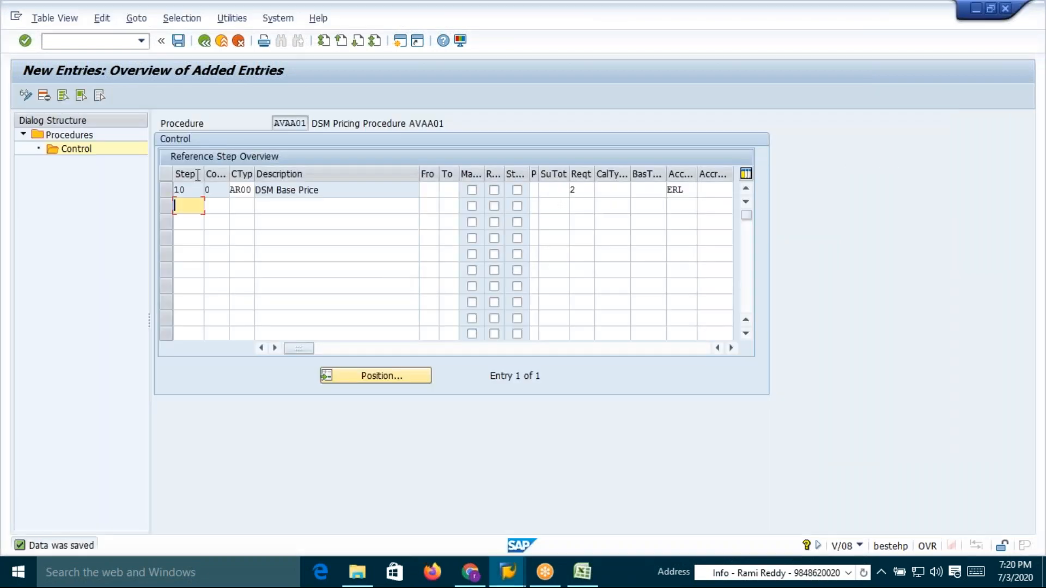
Open transaction OVKK for pricing procedure determination and start a new entry
left_click(89, 40)
type("/novkk")
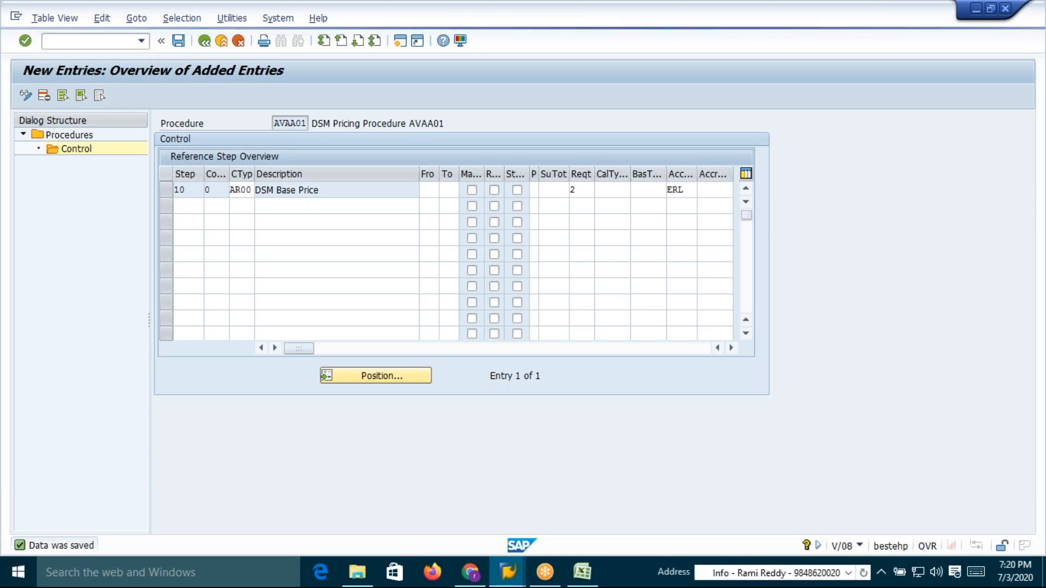
key("alt+Tab")
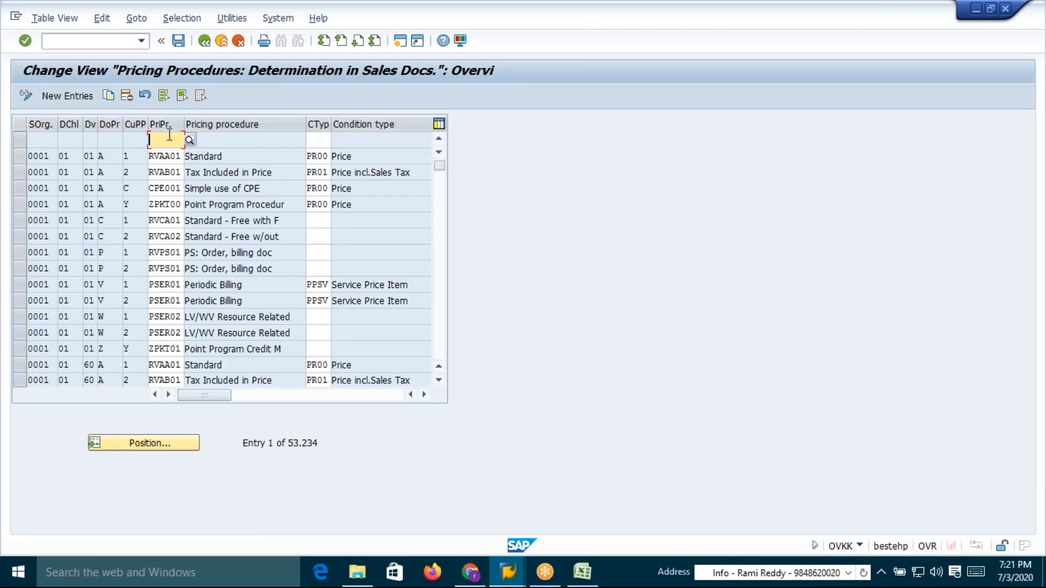
left_click(62, 97)
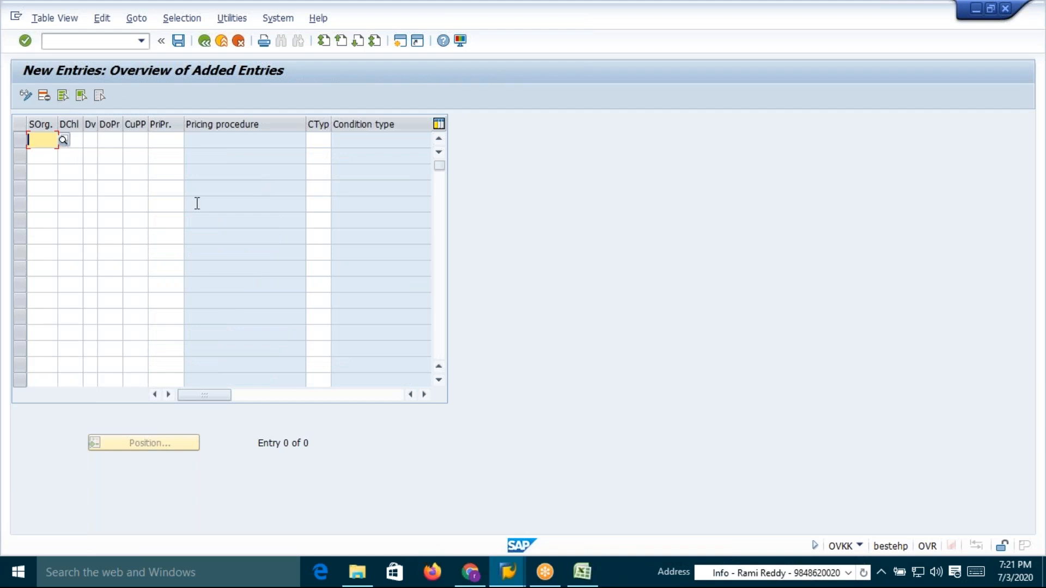
Enter sales organization DSH1, distribution channel DE, division CA, document pricing procedure A and customer pricing procedure 1
type("DSH1")
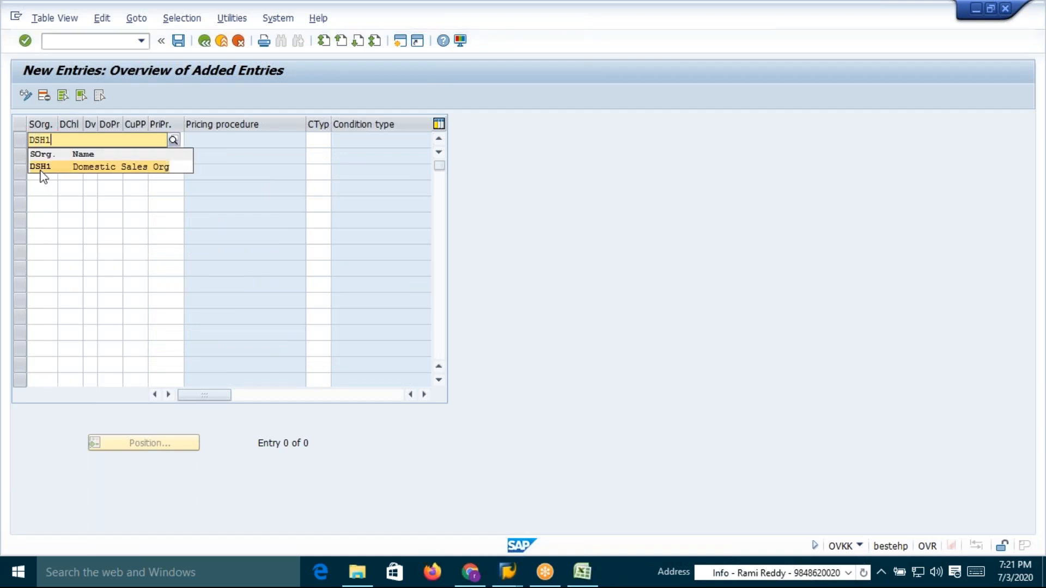
left_click(42, 170)
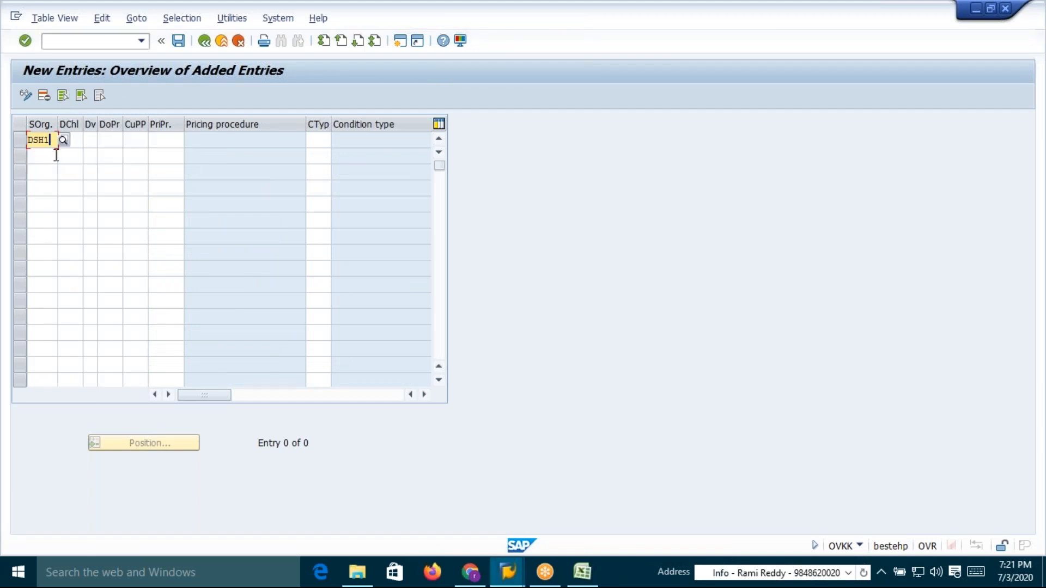
left_click(80, 140)
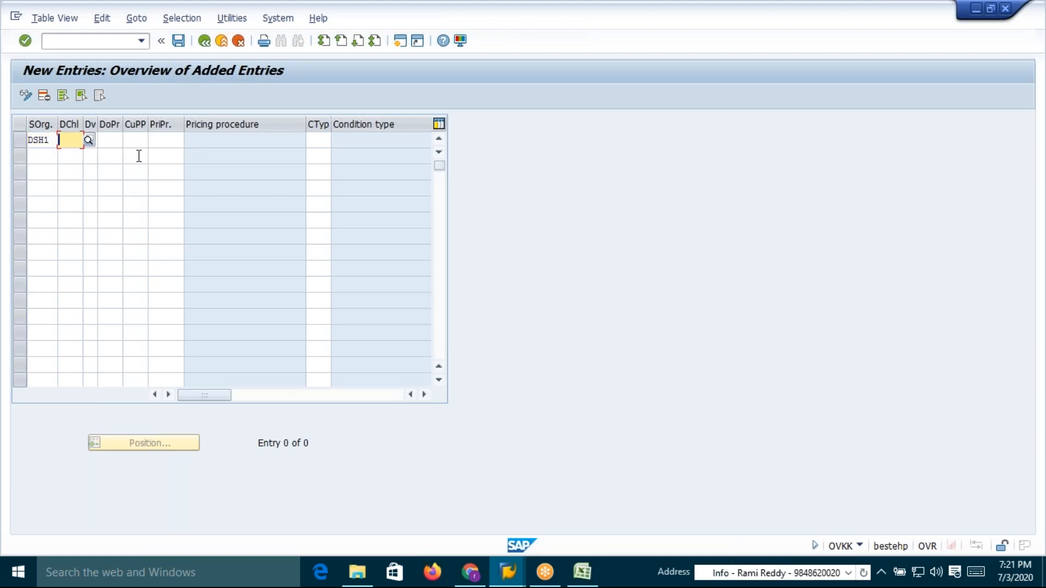
type("DE")
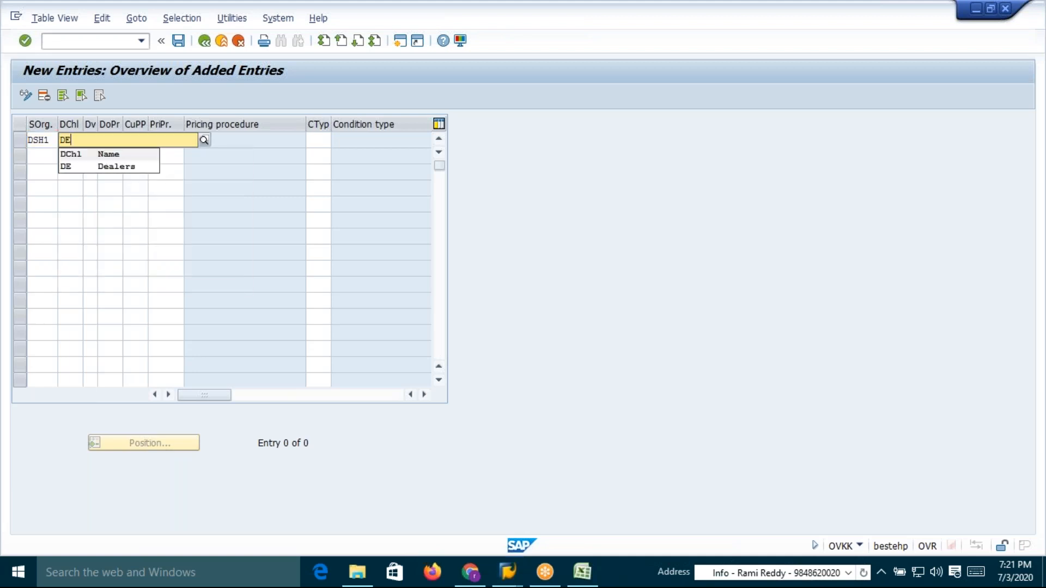
left_click(70, 166)
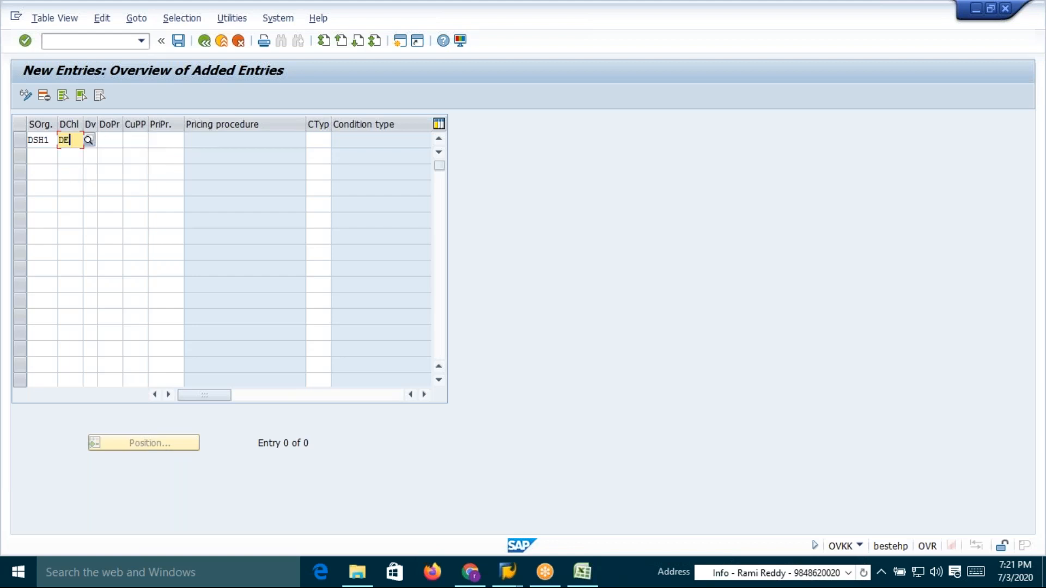
left_click(105, 140)
left_click(88, 140)
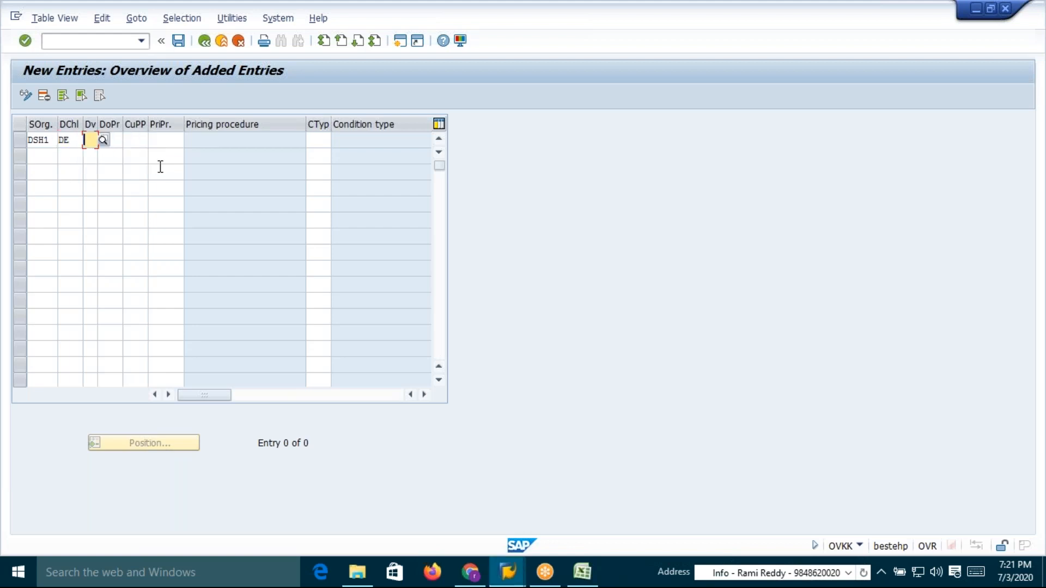
type("CA")
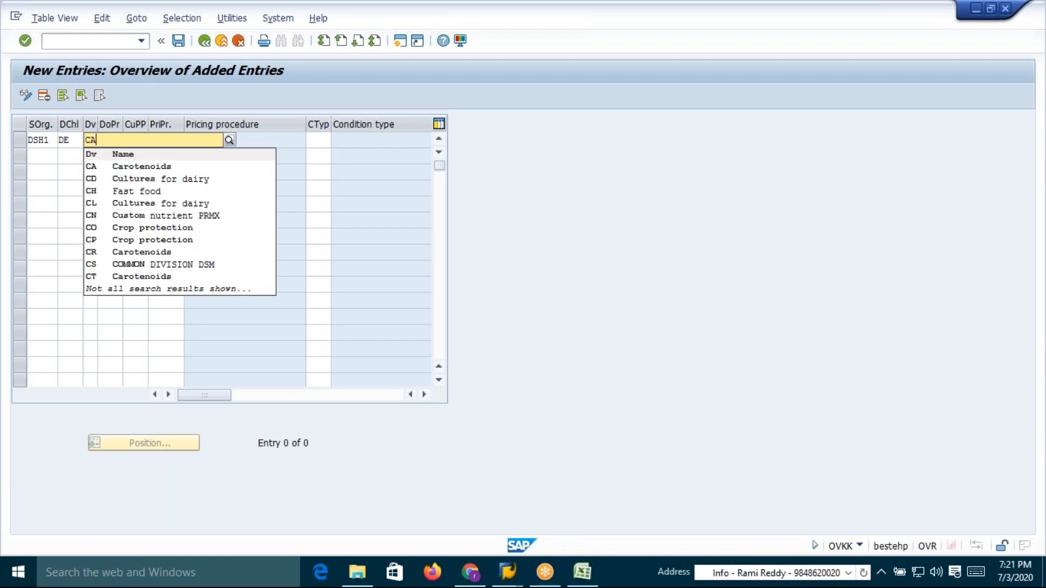
left_click(92, 167)
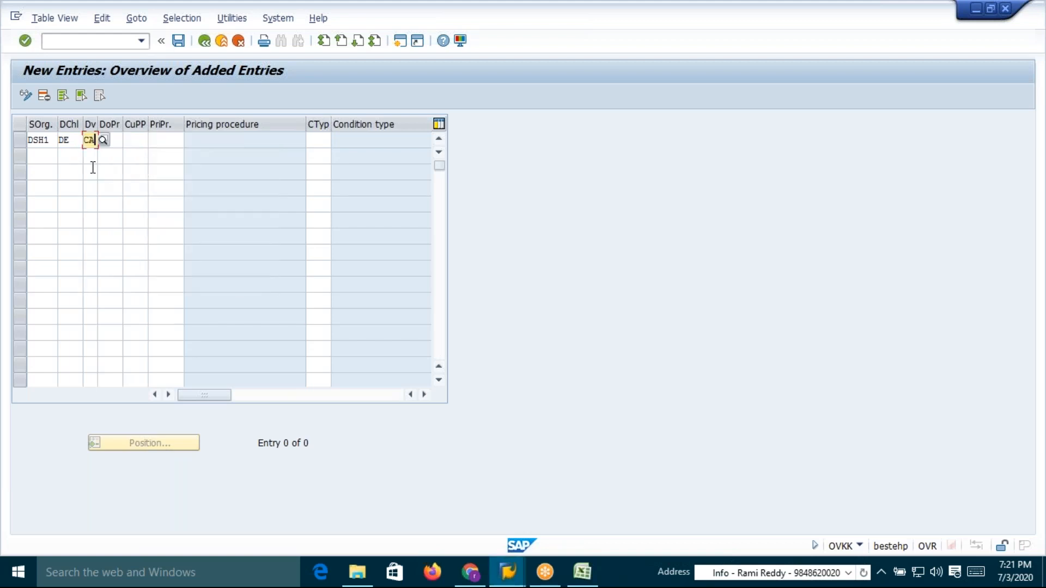
left_click_drag(97, 119, 145, 124)
left_click(134, 139)
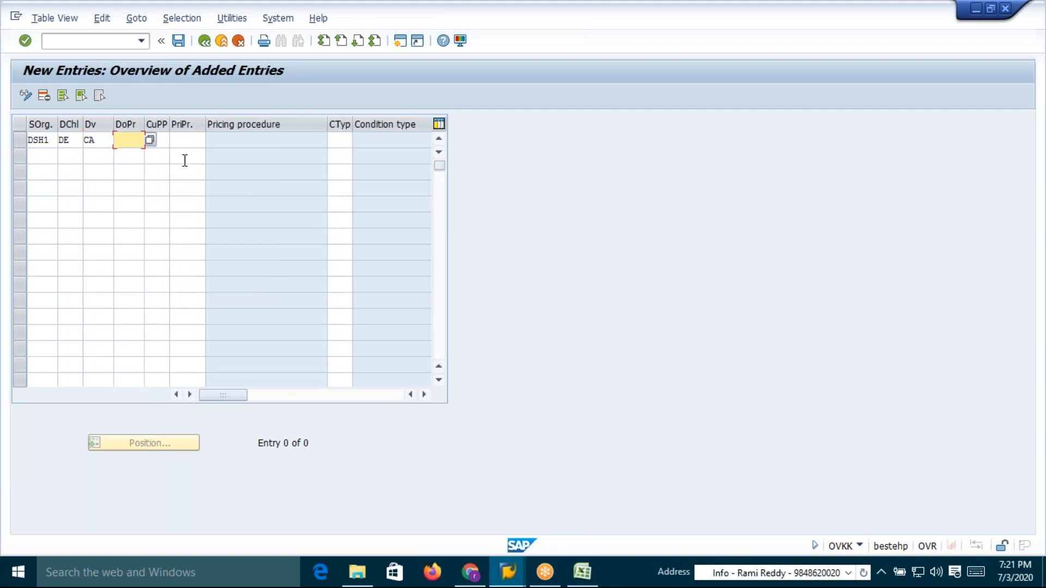
type("A")
left_click(158, 141)
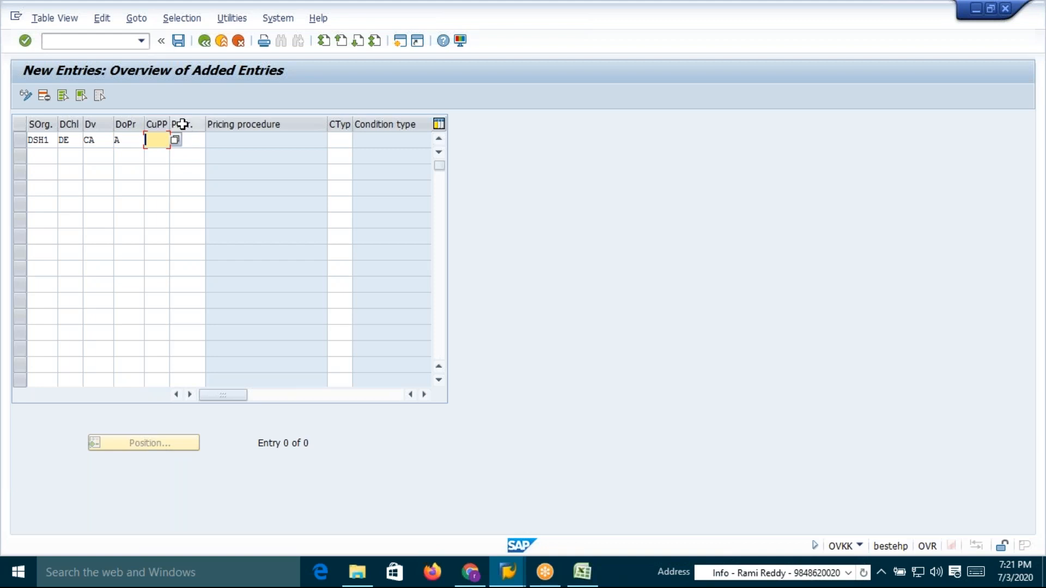
left_click_drag(170, 124, 181, 125)
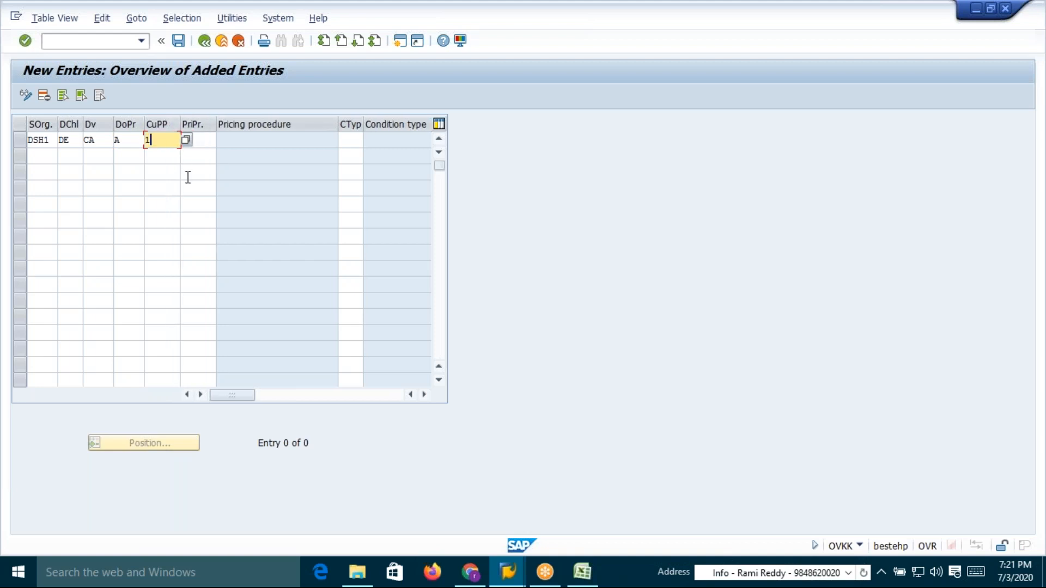
type("1")
left_click(205, 140)
Assign pricing procedure AVAA01 with condition type AR00 to this key and try to confirm the entry
key("alt+Tab")
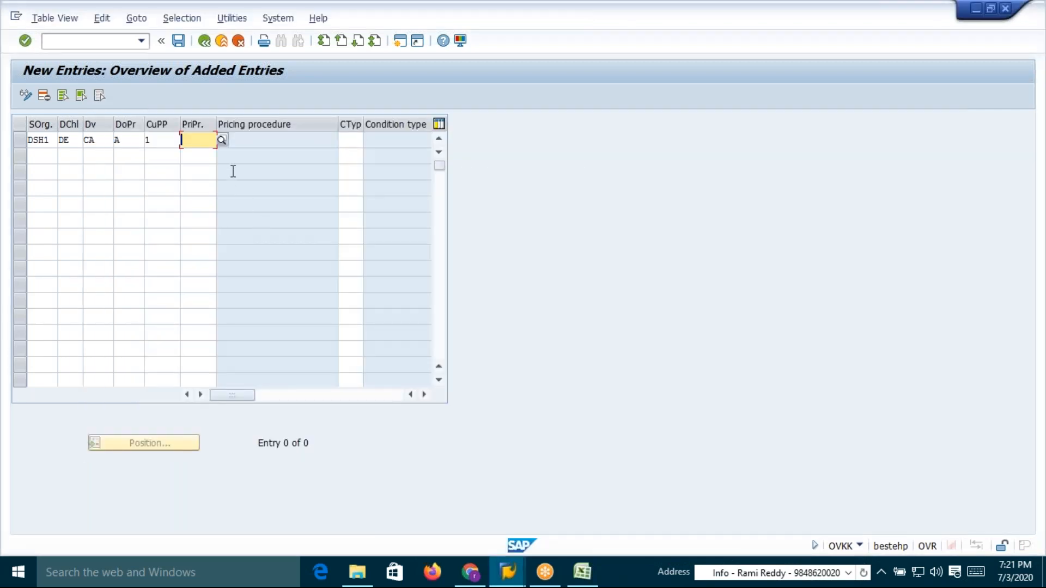
type("AVAA")
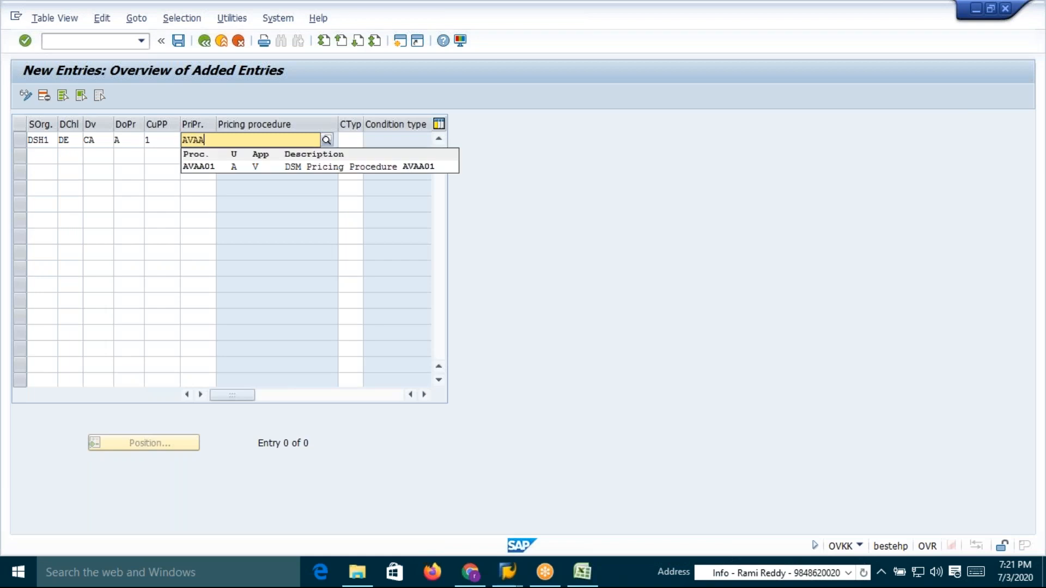
type("01")
left_click(203, 167)
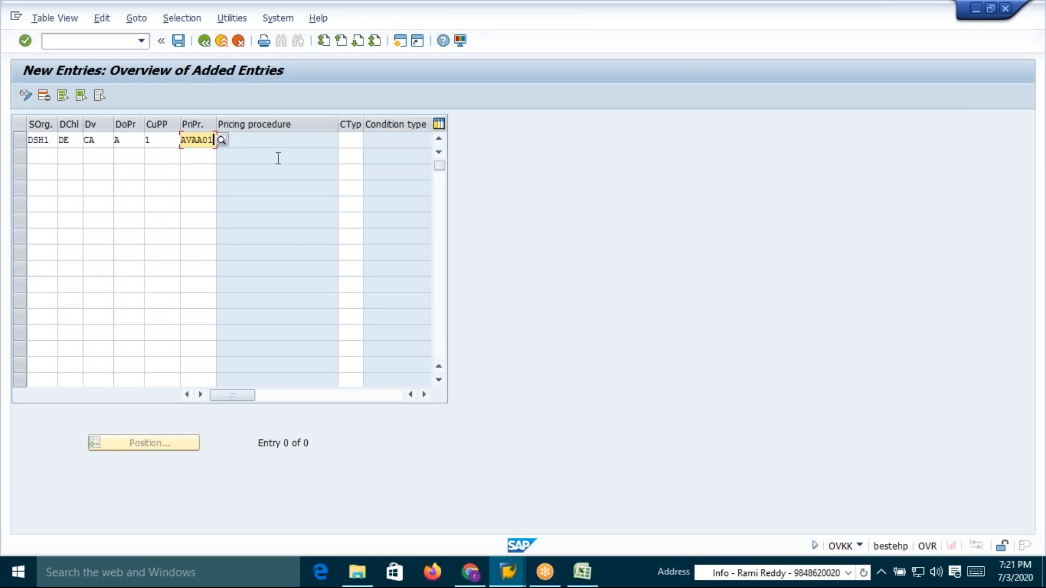
left_click(346, 141)
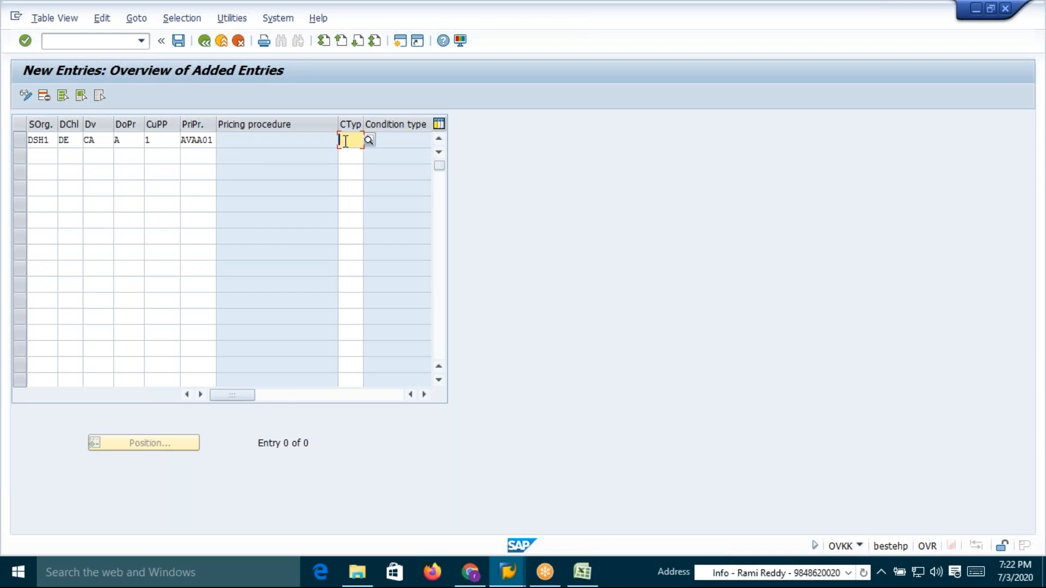
type("AR")
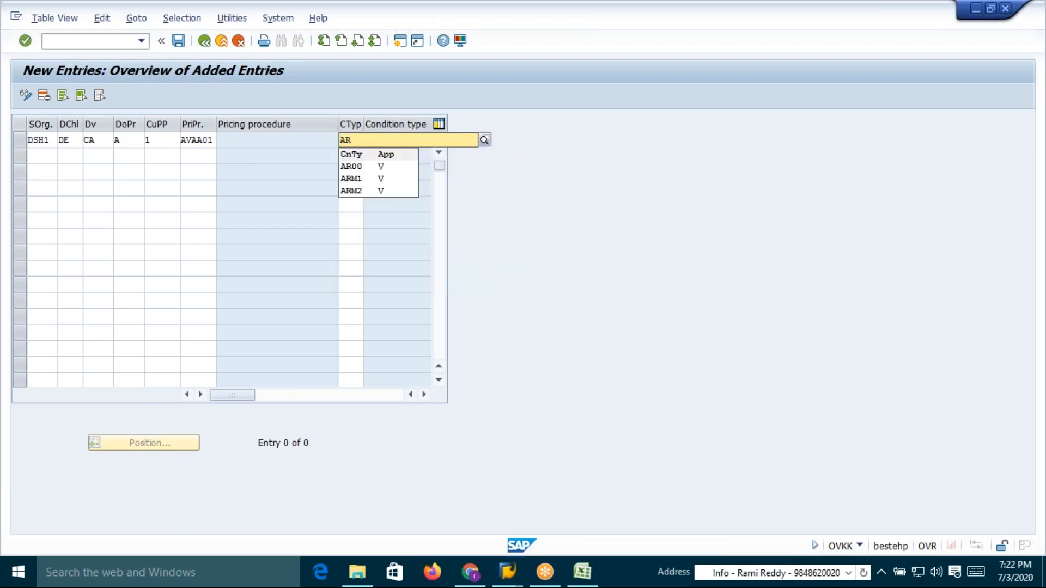
type("00")
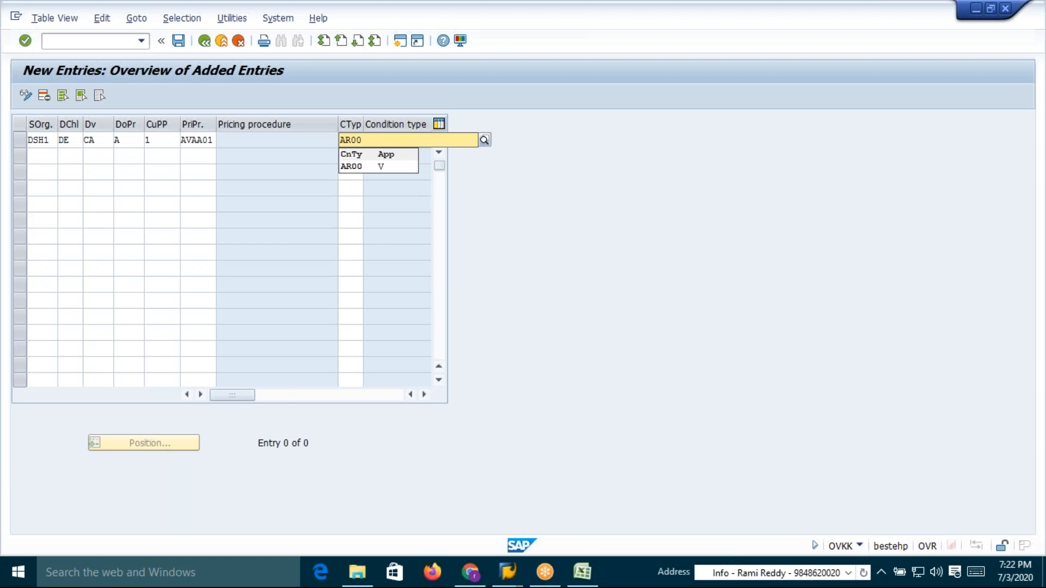
left_click(350, 166)
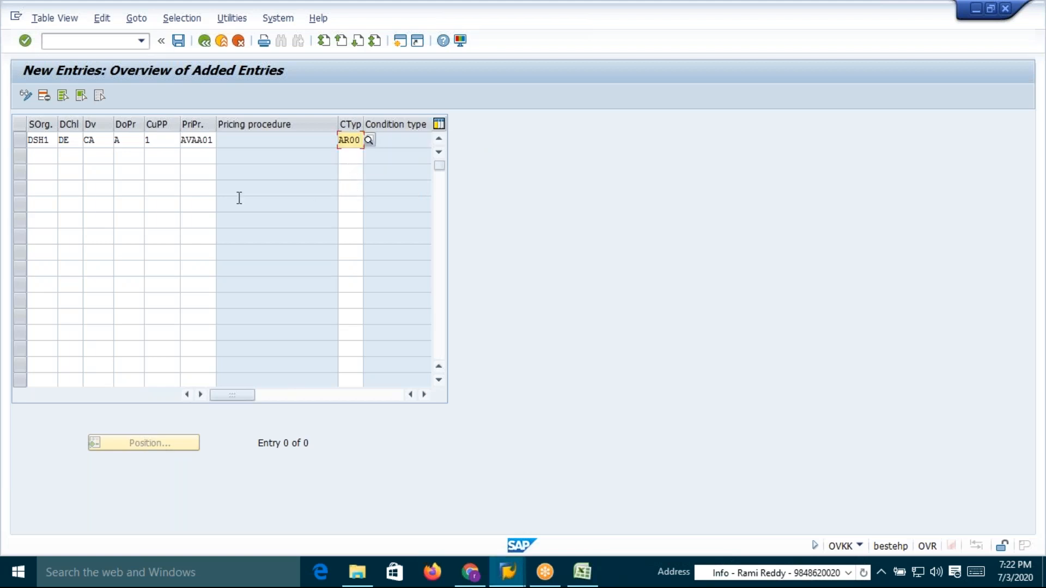
key("Return")
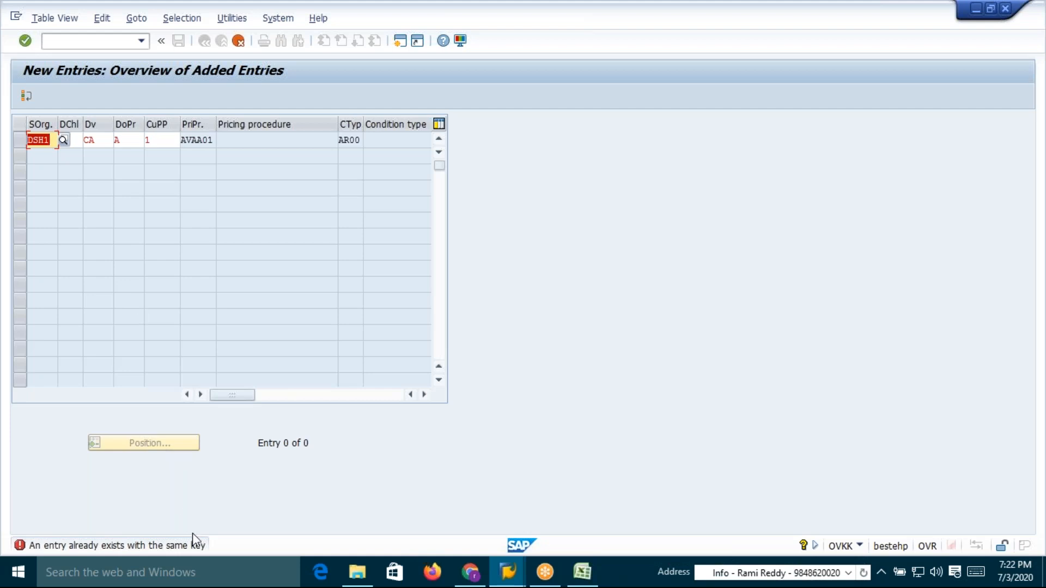
Abandon the duplicate new entry and return to the pricing procedure determination overview
left_click(166, 143)
left_click(210, 141)
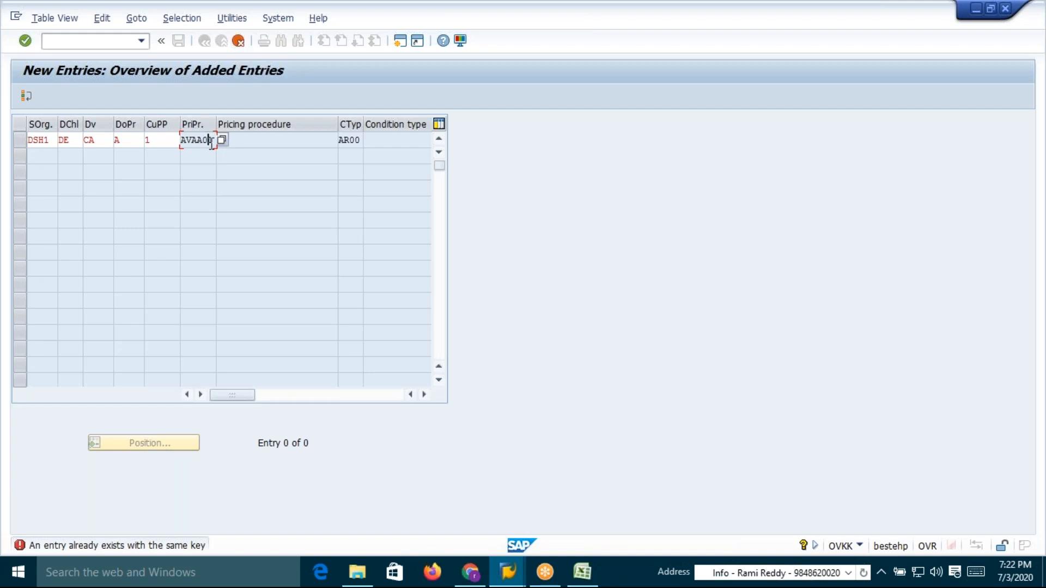
left_click_drag(213, 140, 181, 143)
left_click(181, 143)
left_click(238, 41)
left_click(229, 280)
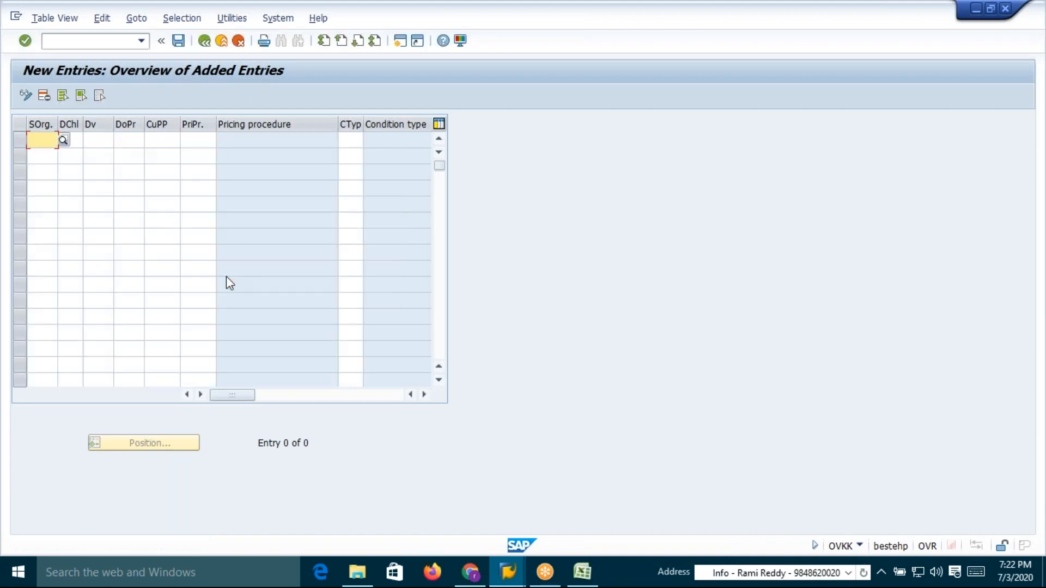
left_click(212, 41)
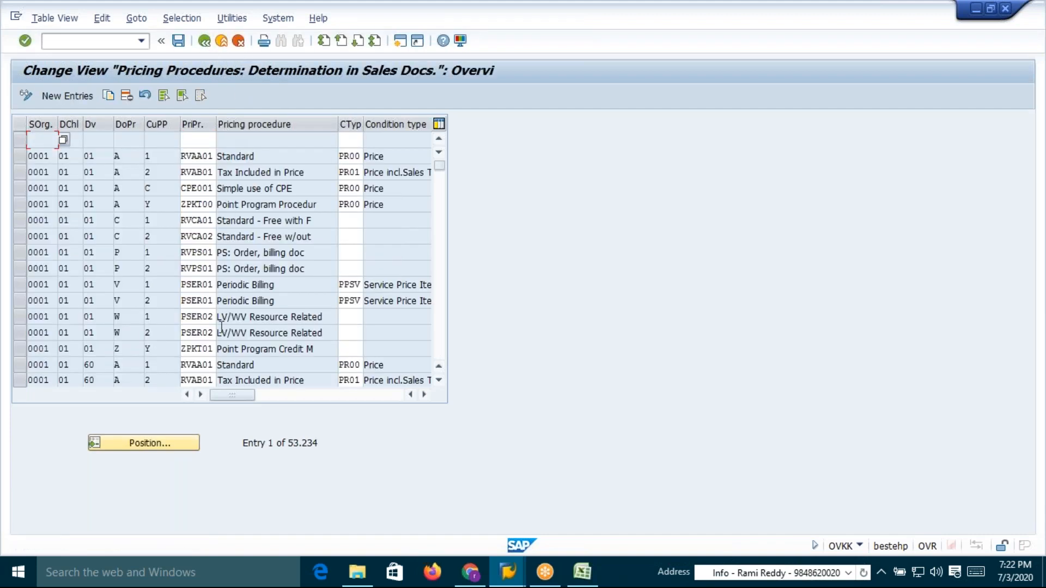
Locate the existing entry for DSH1, DE, CA, A, 1 and change its pricing procedure to AVAA01
left_click(145, 443)
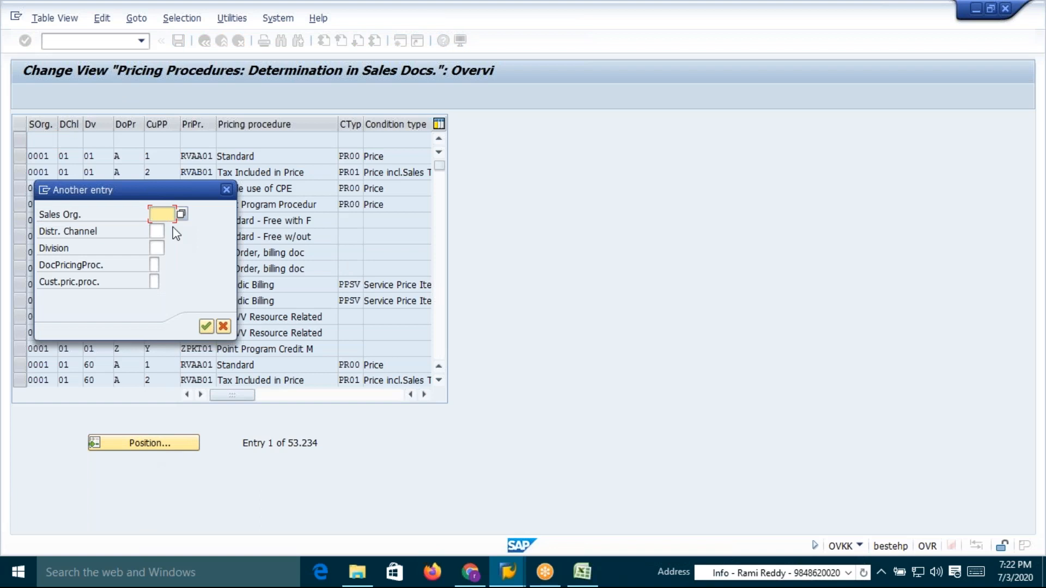
type("r")
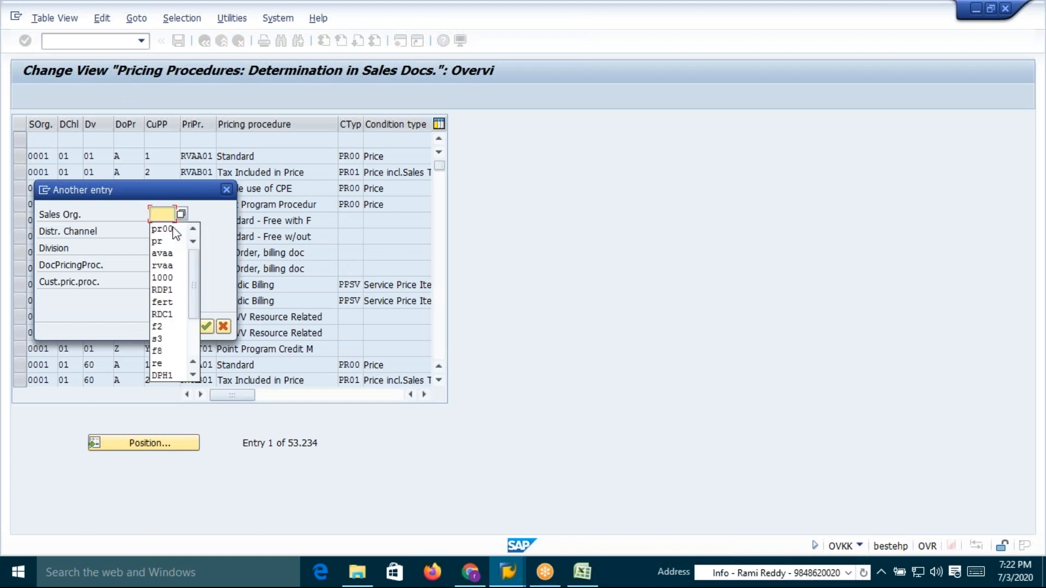
type("DSH1")
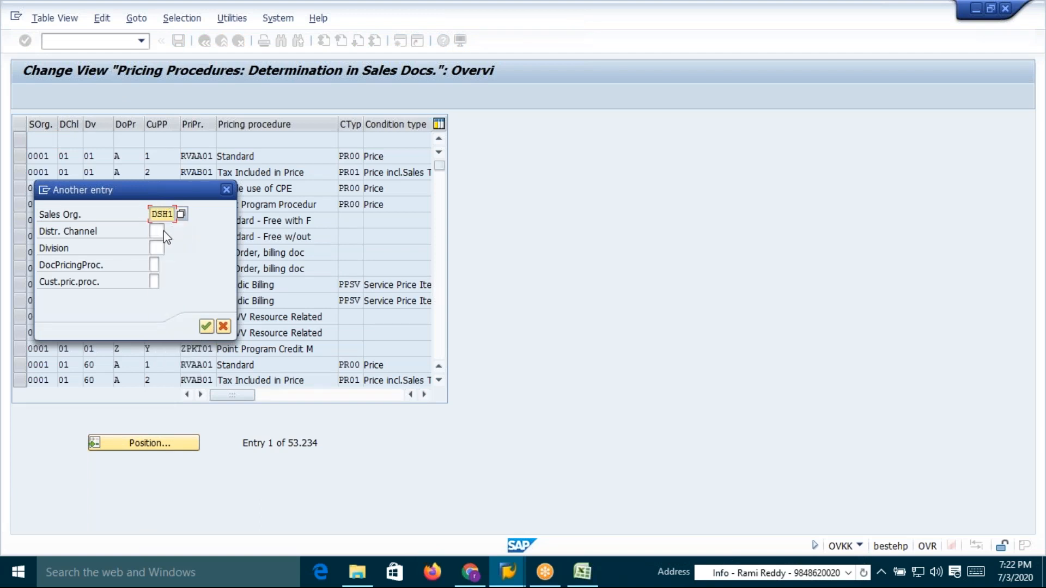
left_click(156, 232)
type("DE")
left_click(157, 249)
type("CH")
left_click(154, 265)
type("A")
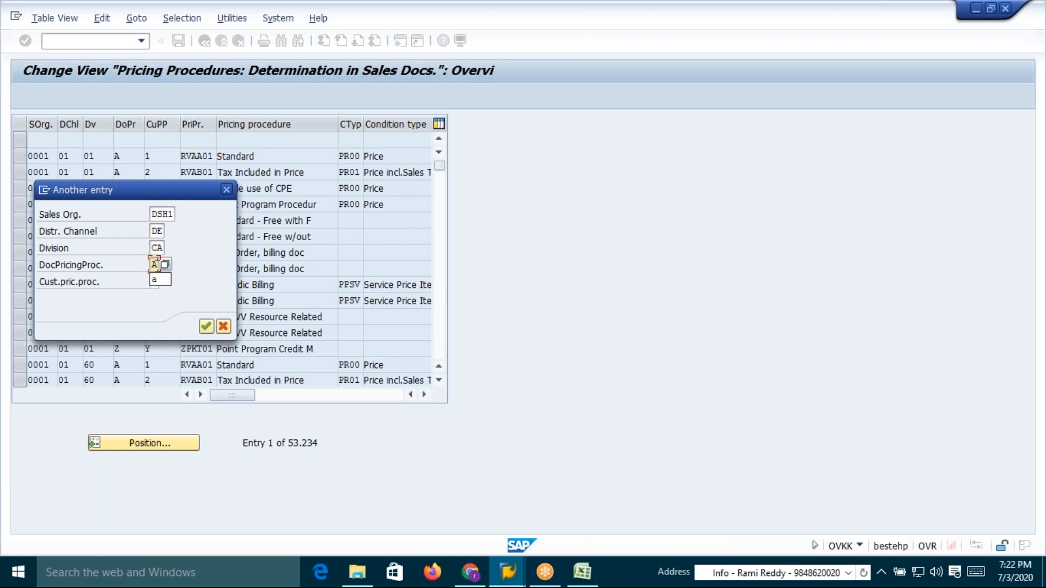
type("1")
key("Return")
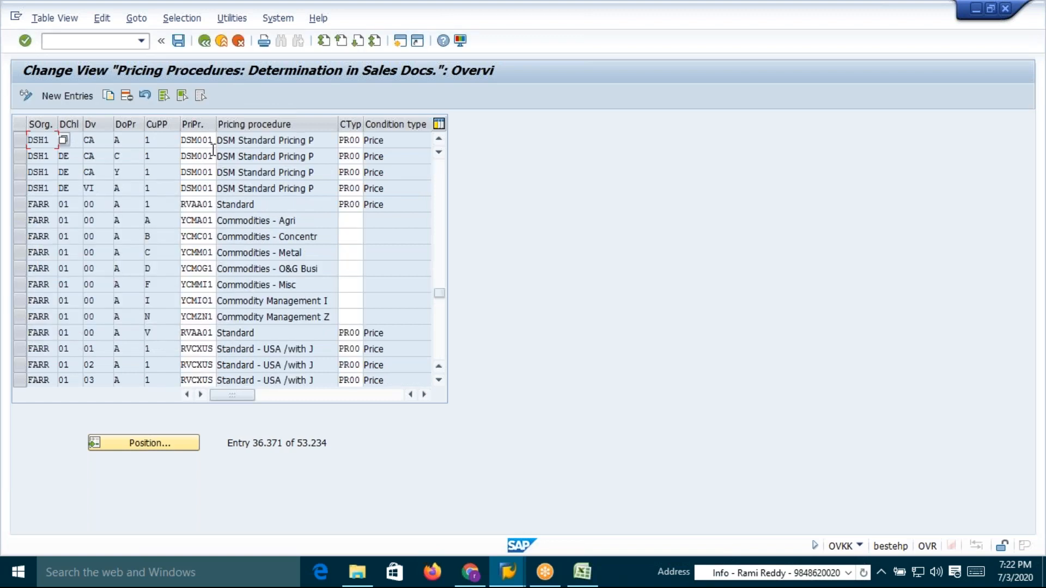
left_click(211, 140)
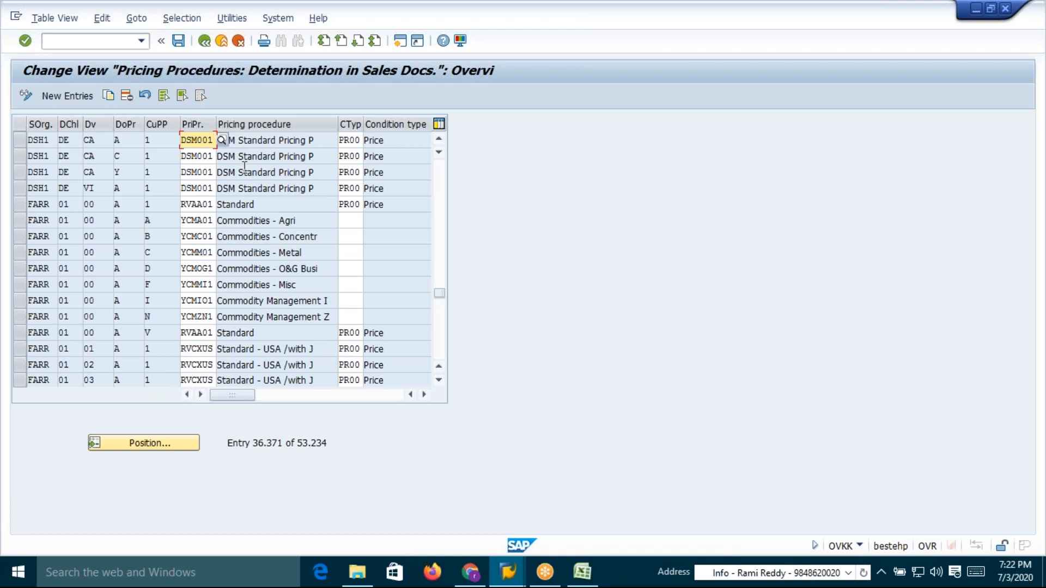
key("BackSpace")
key("BackSpace")
key("BackSpace")
key("BackSpace")
key("BackSpace")
key("BackSpace")
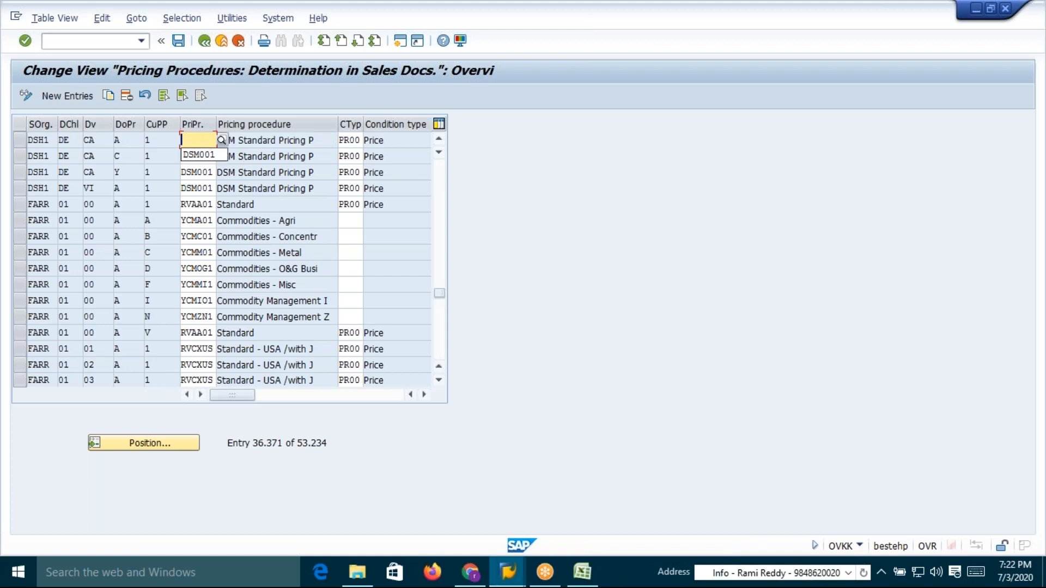
type("AVAA01")
key("Tab")
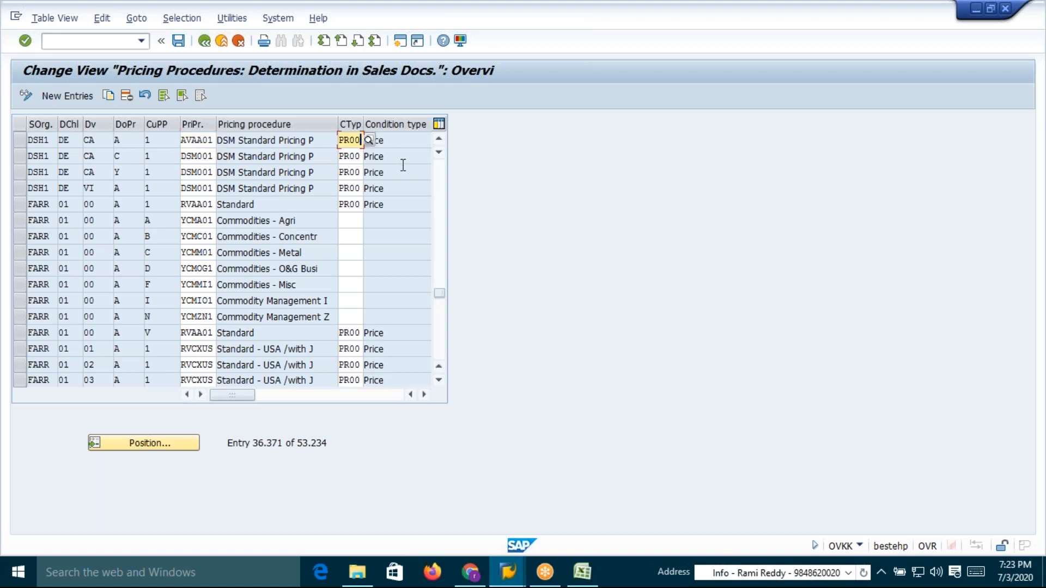
Change the entry's condition type to AR00 and save the determination
key("BackSpace")
key("BackSpace")
key("BackSpace")
key("BackSpace")
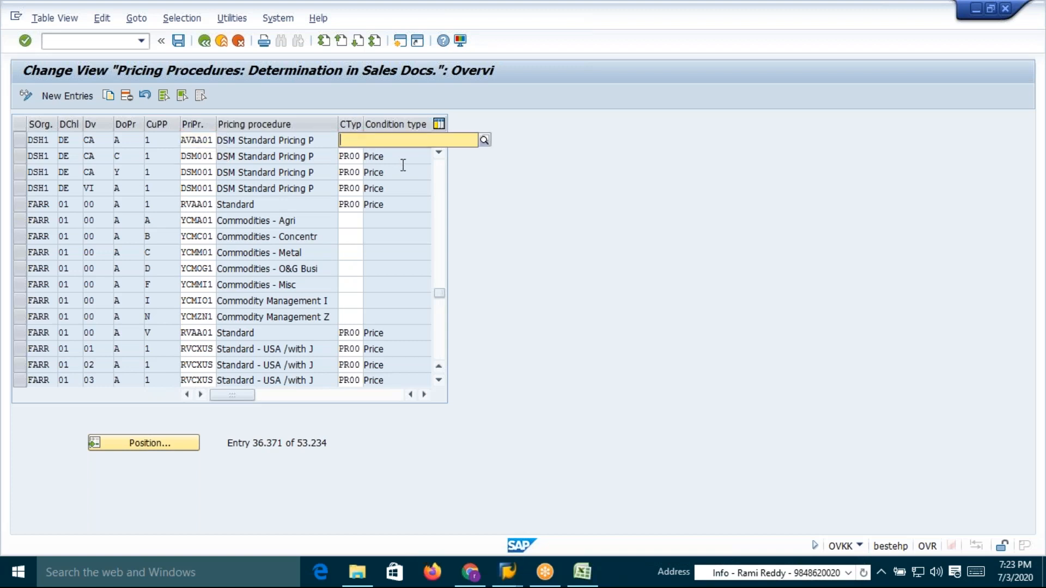
type("AR00")
key("Return")
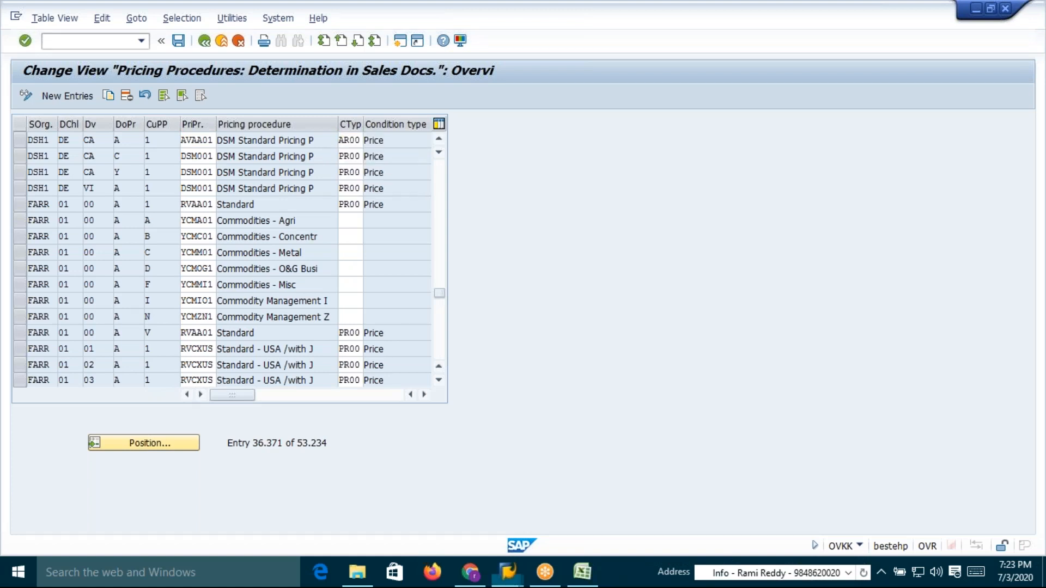
key("Tab")
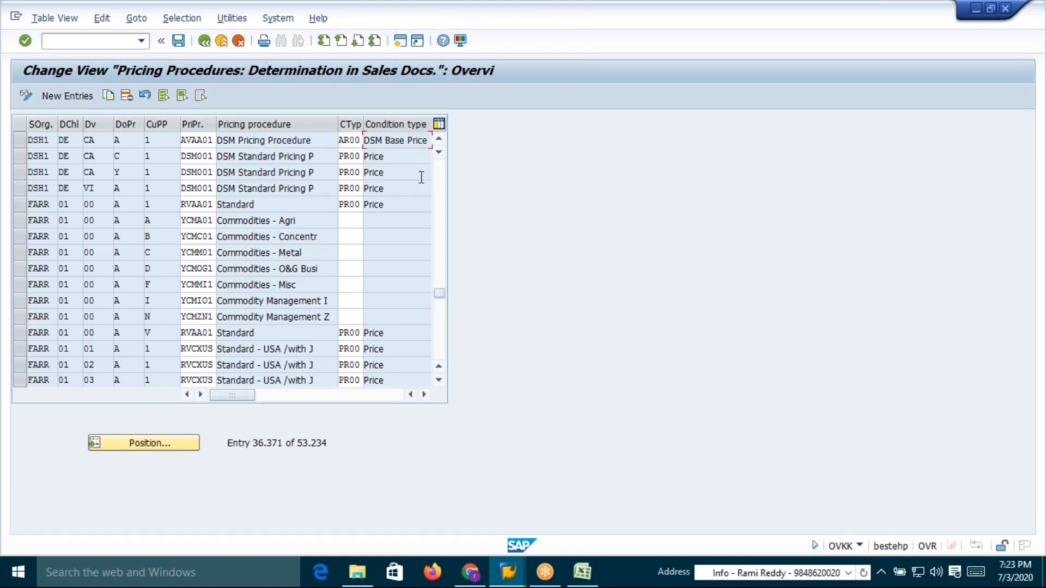
left_click(178, 40)
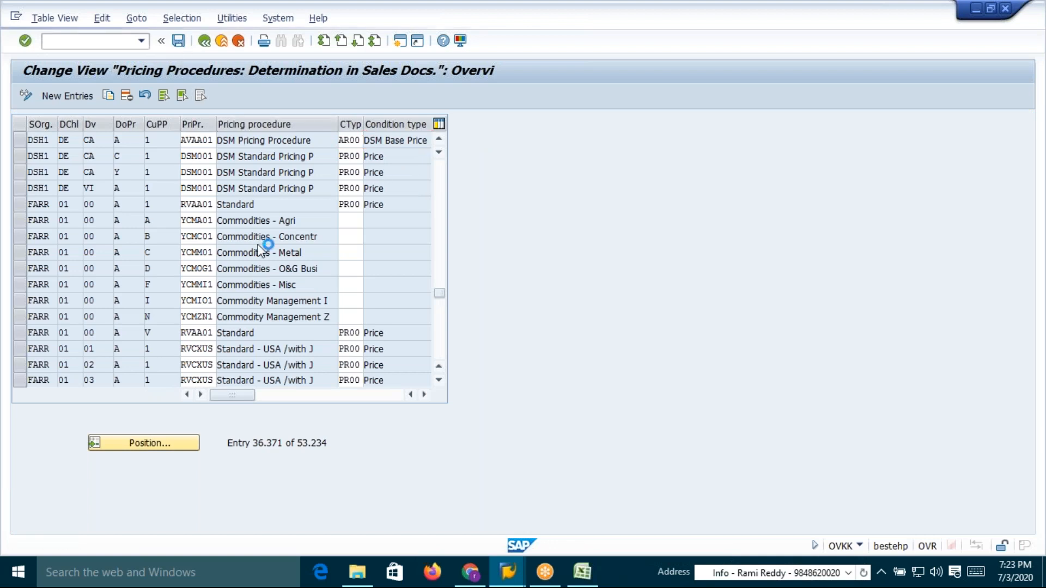
Review the condition tables and their condition records on the Excel Tables sheet
left_click(224, 261)
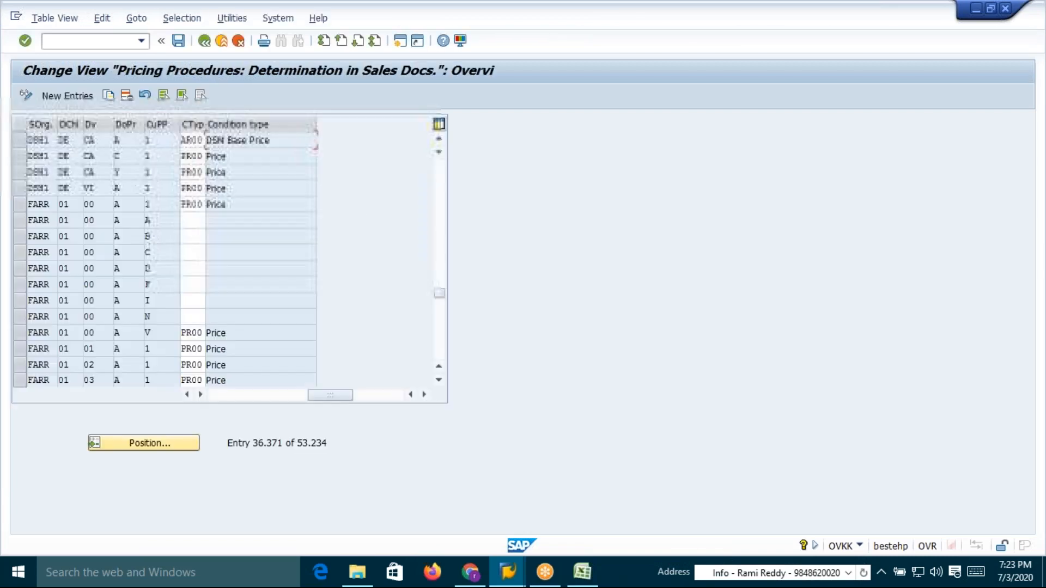
key("alt+Tab")
key("alt+Tab")
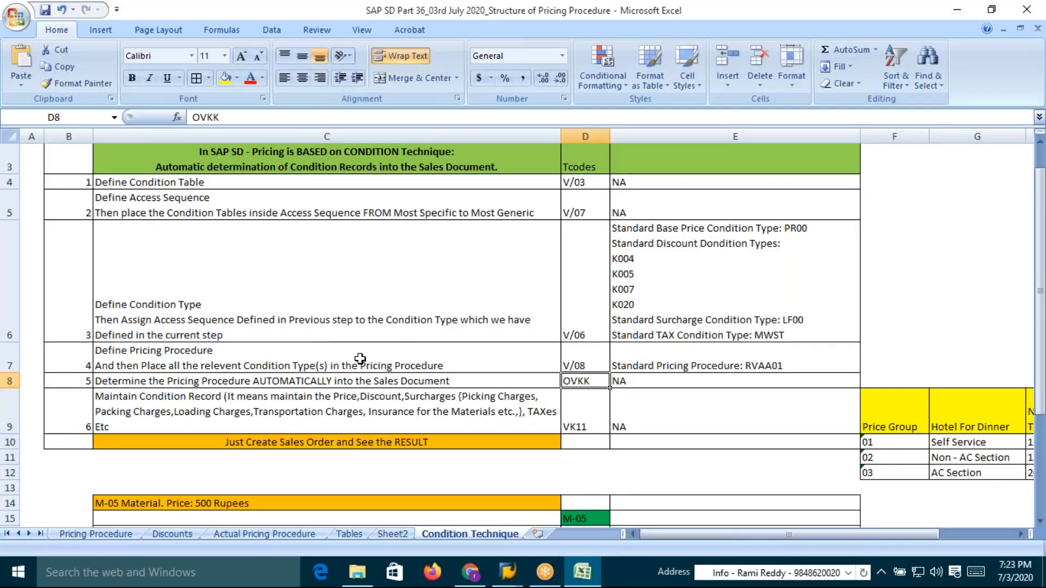
left_click(134, 422)
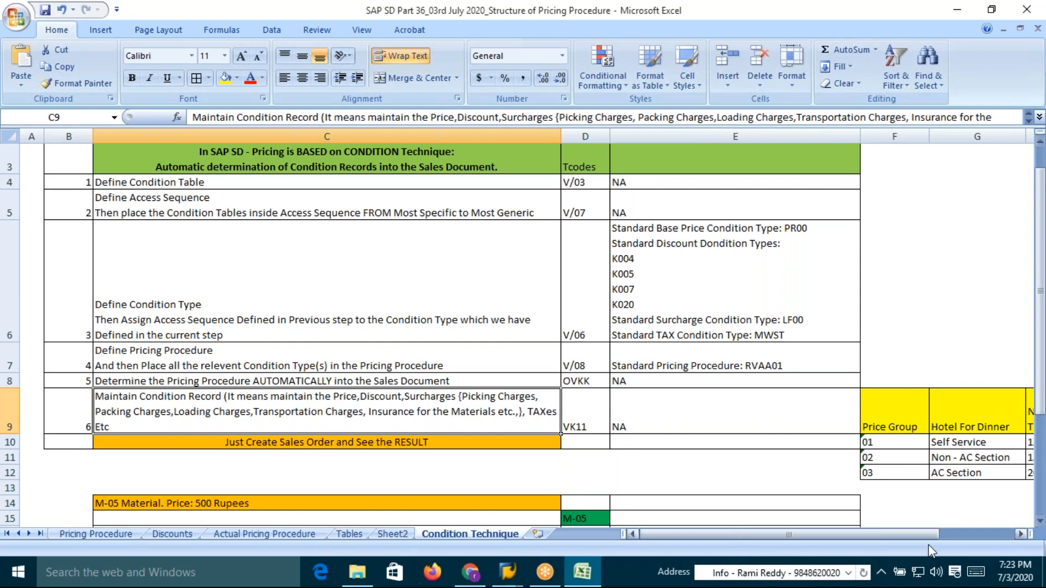
left_click(173, 535)
left_click(349, 534)
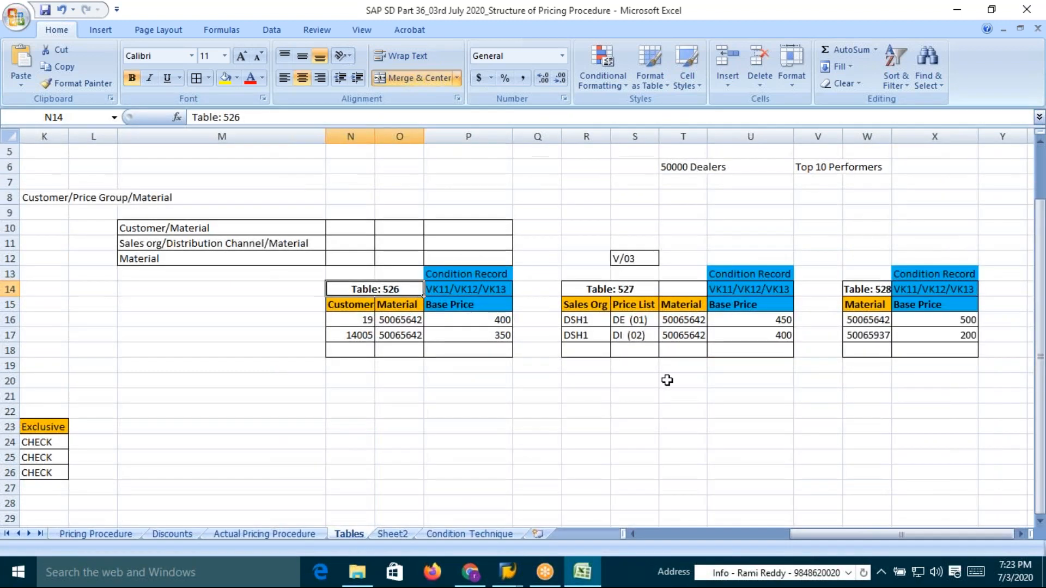
left_click(493, 323)
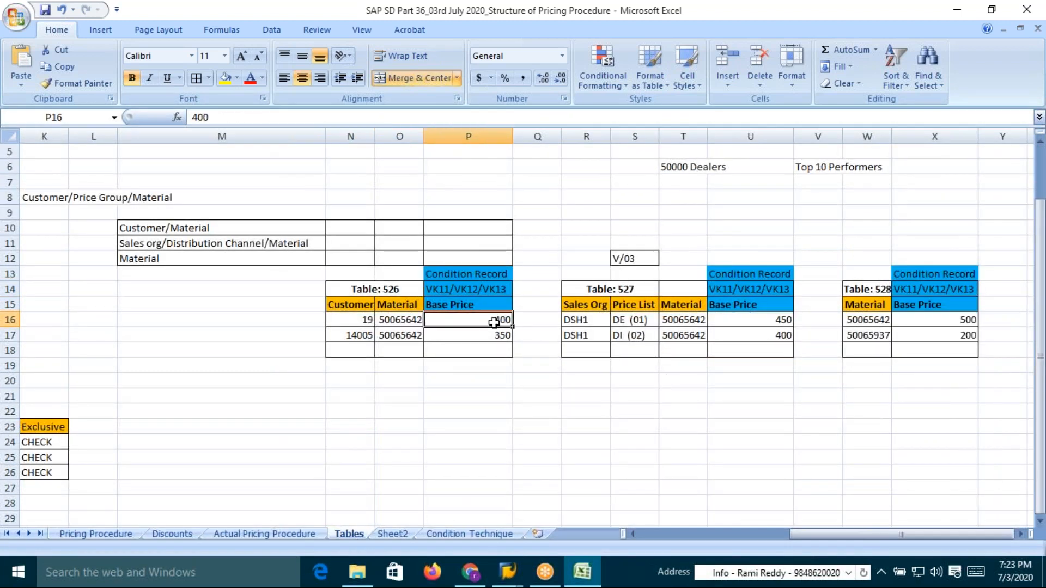
left_click_drag(494, 323, 496, 336)
left_click_drag(763, 322, 768, 335)
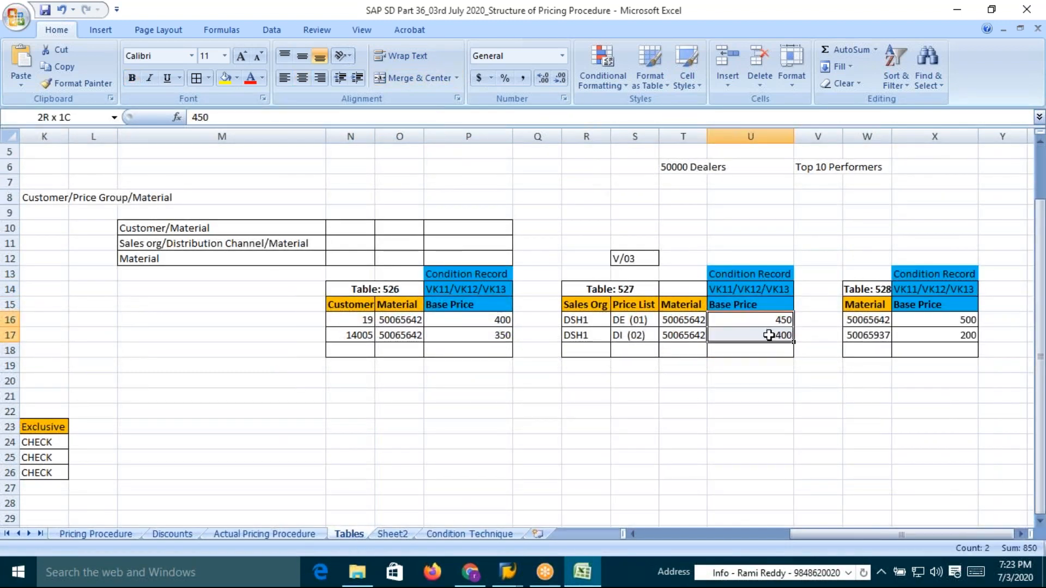
left_click_drag(945, 320, 943, 335)
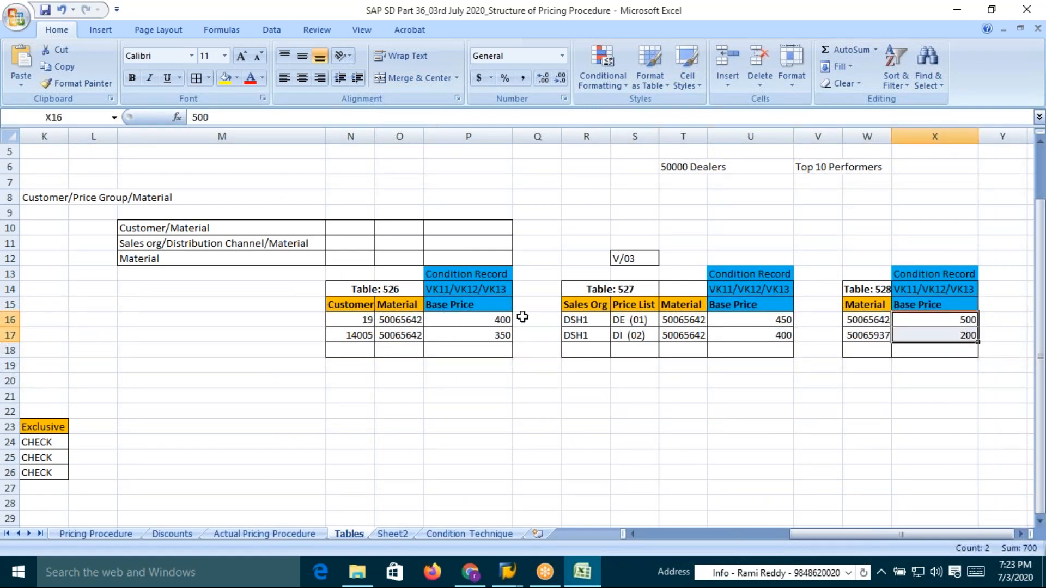
left_click_drag(477, 322, 482, 335)
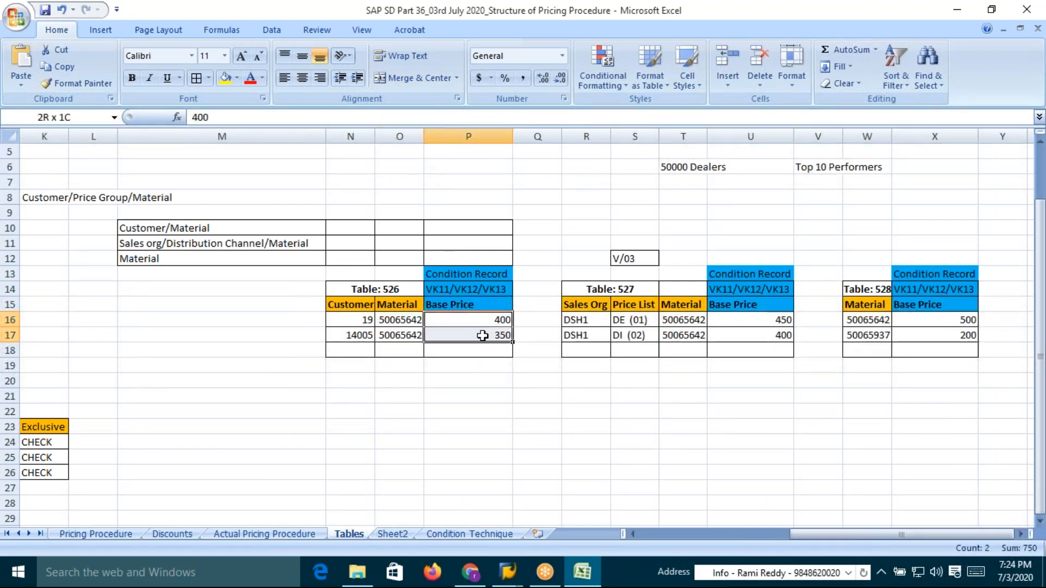
left_click_drag(347, 323, 488, 321)
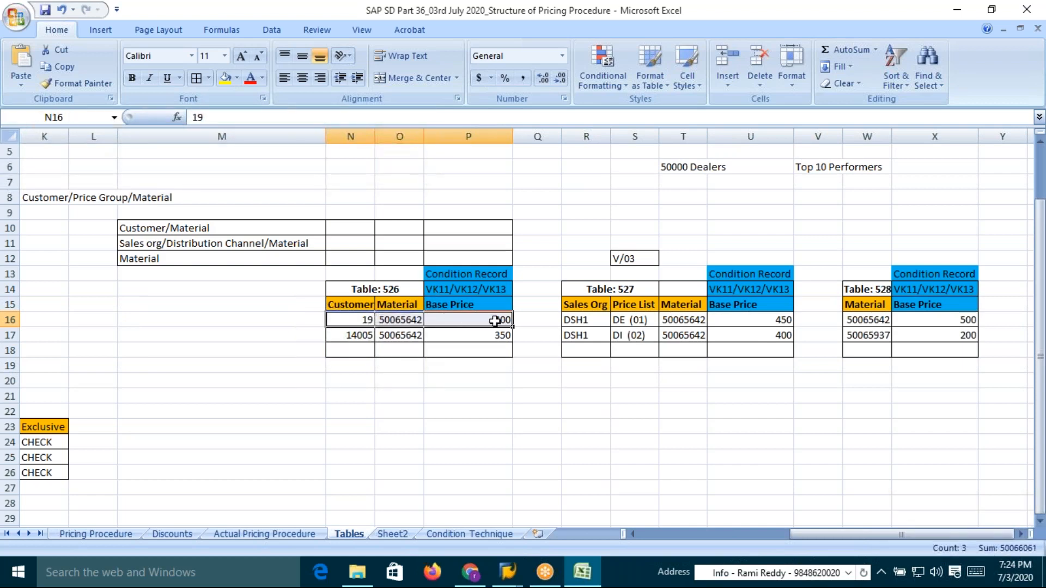
left_click_drag(752, 322, 933, 320)
left_click(367, 319)
type("19")
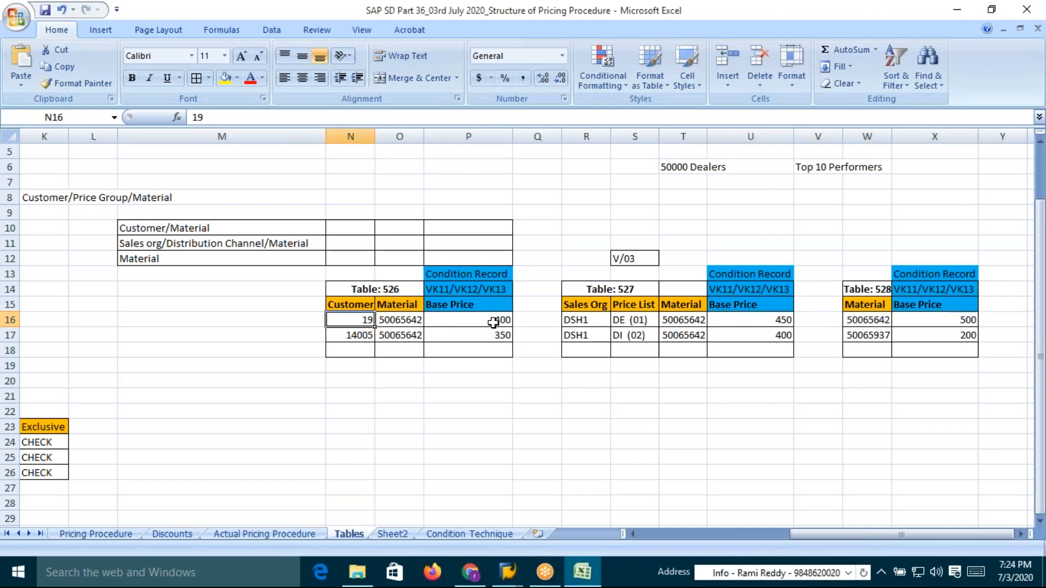
left_click(872, 319)
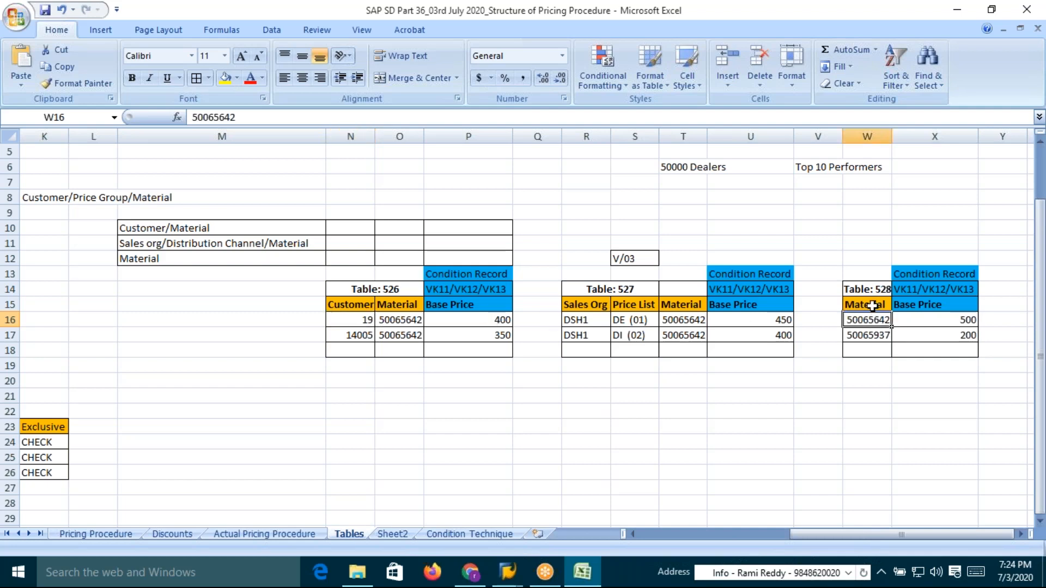
left_click(719, 293)
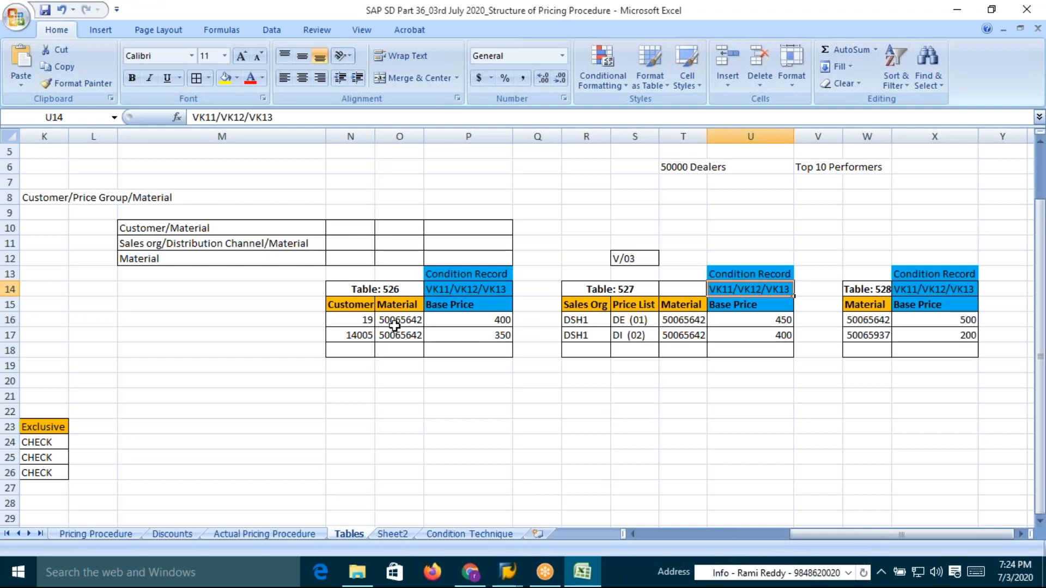
left_click(361, 305)
left_click_drag(362, 305, 395, 305)
left_click_drag(593, 305, 678, 303)
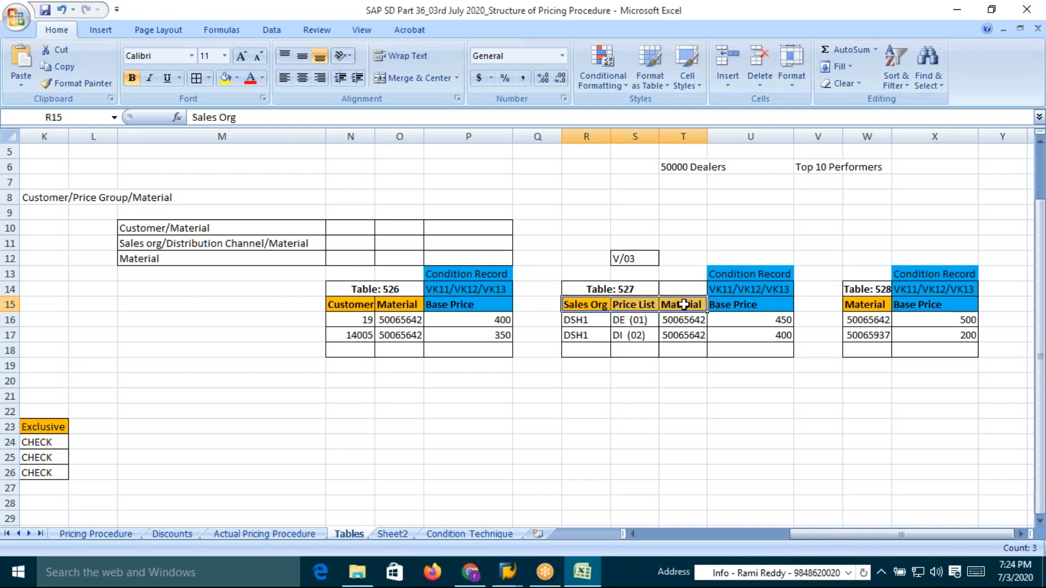
left_click(874, 305)
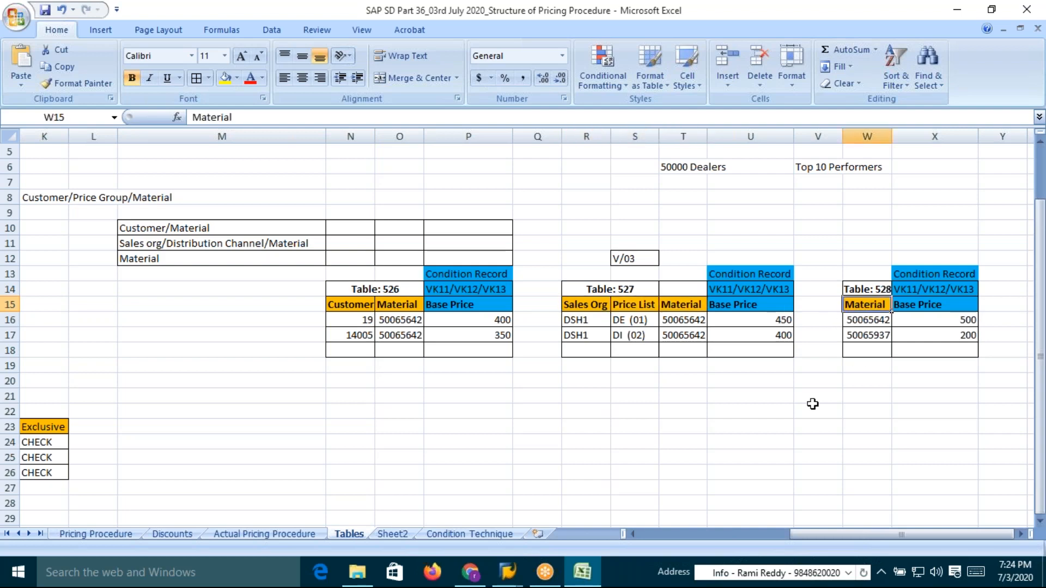
left_click(735, 290)
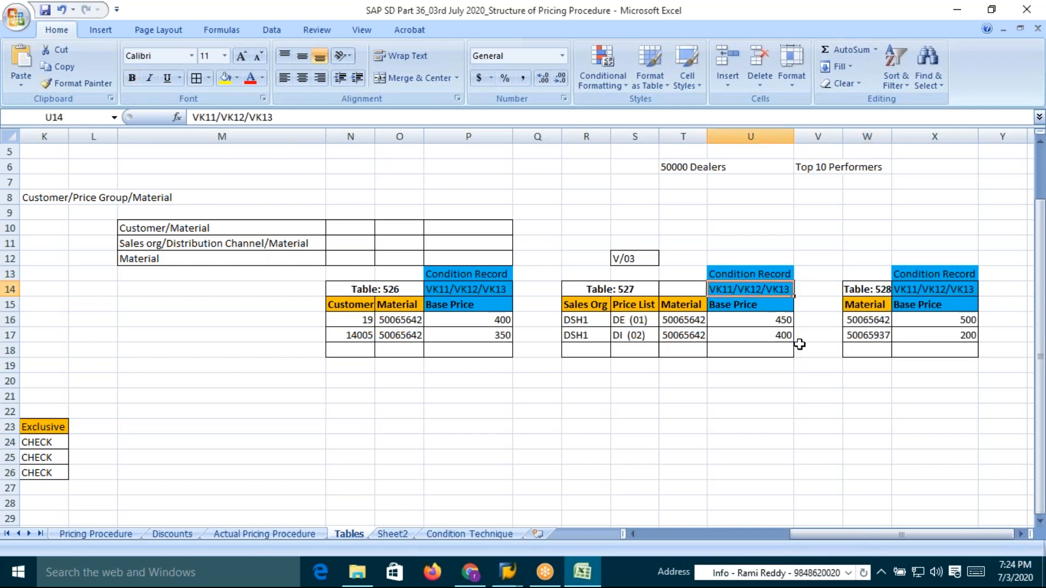
Open transaction VK11 to create condition records
key("alt+Tab")
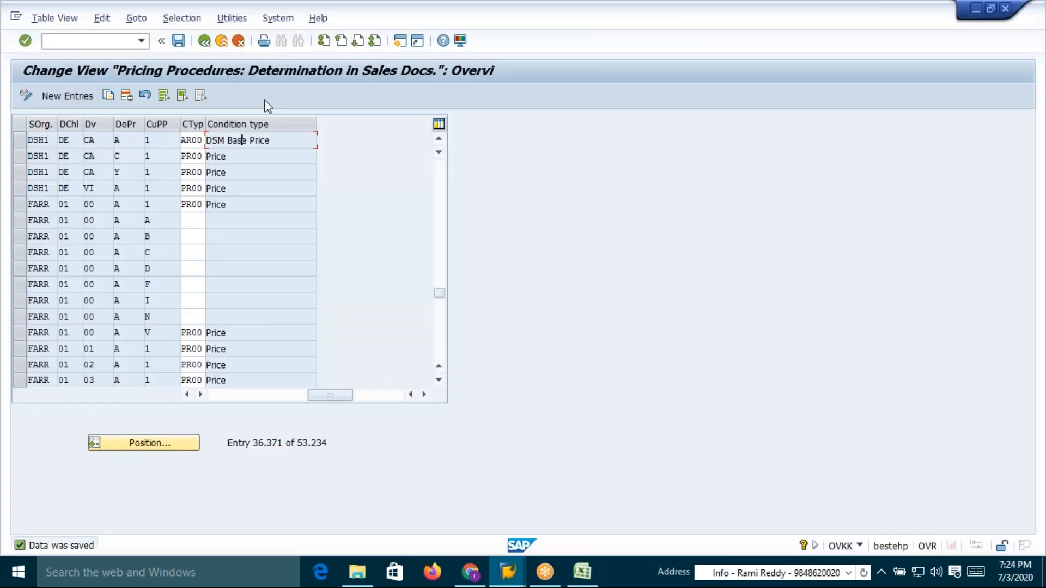
type("/ovk11")
key("Return")
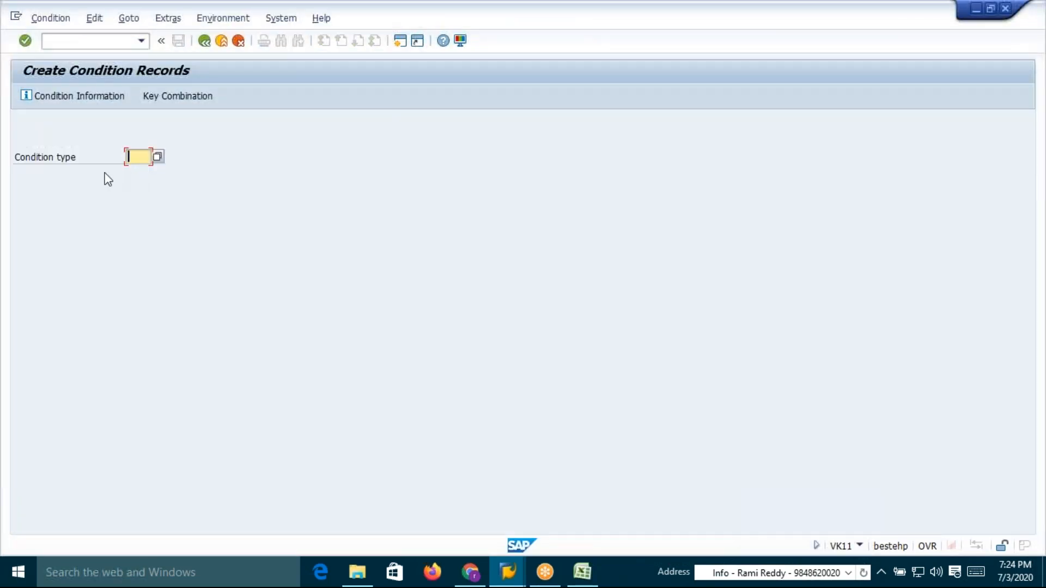
Review the condition technique steps listed in the Excel workbook
key("alt+Tab")
key("alt+Tab")
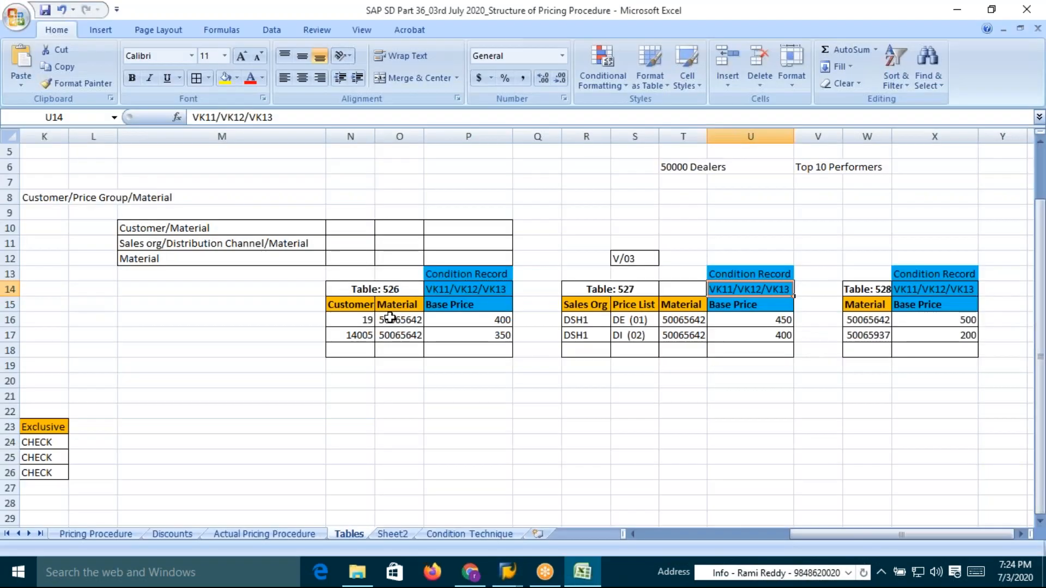
left_click(454, 535)
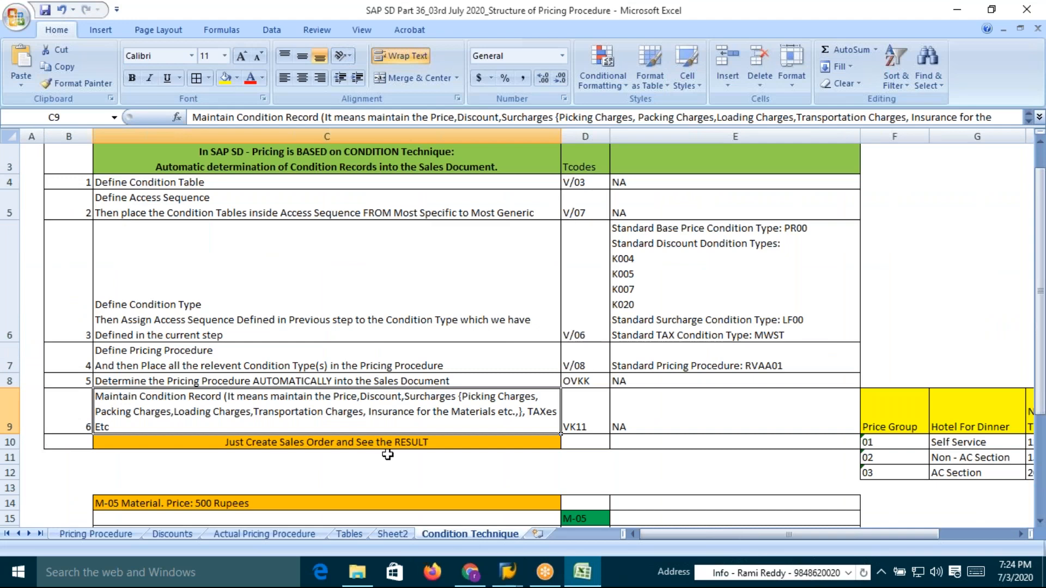
left_click(176, 366)
left_click(190, 315)
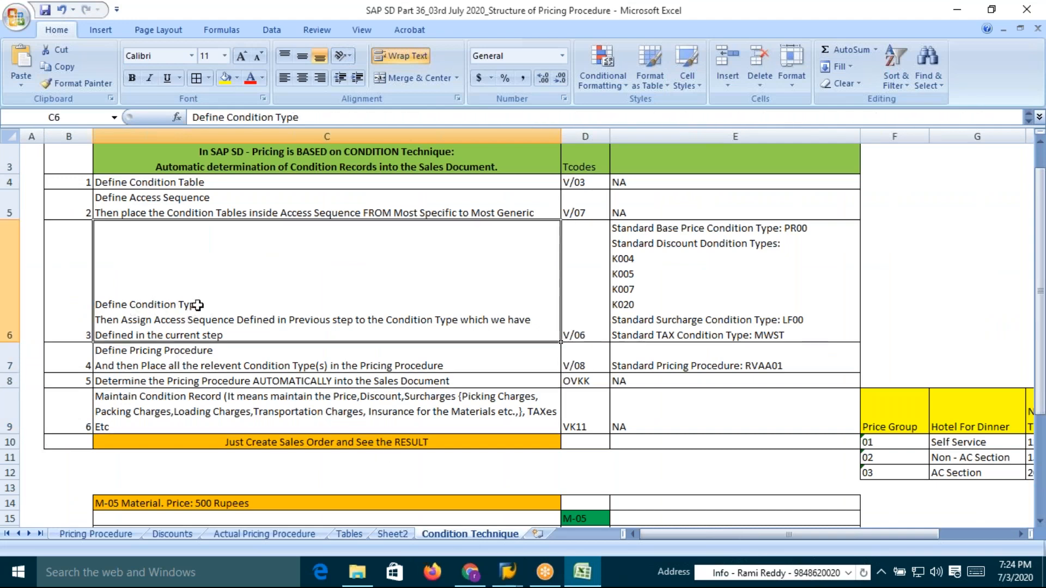
Review the condition technique steps and condition tables 526, 527 and 528 with their records in the Excel workbook
double_click(197, 306)
left_click_drag(202, 304, 265, 322)
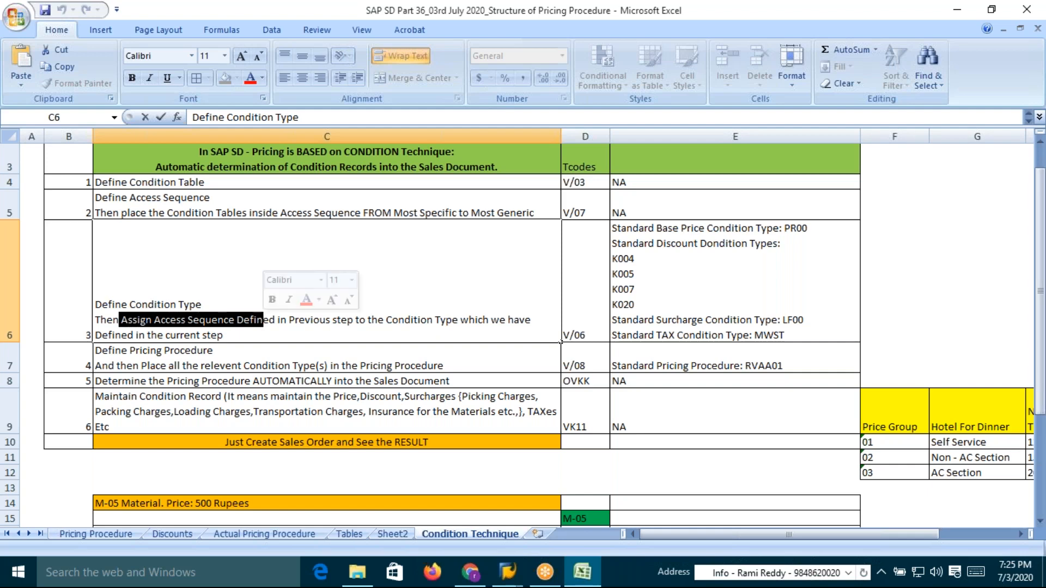
left_click(365, 211)
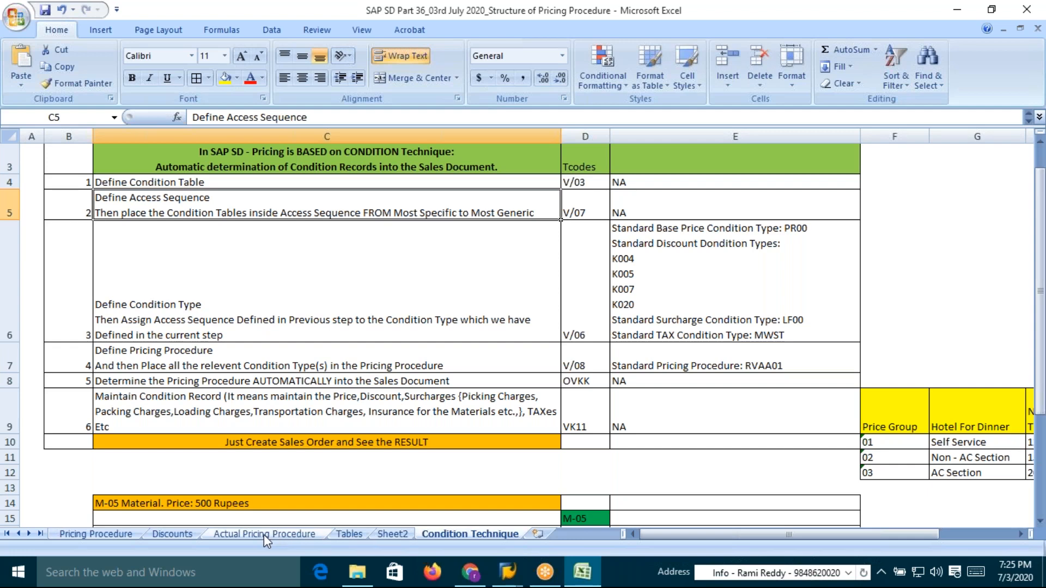
left_click(348, 534)
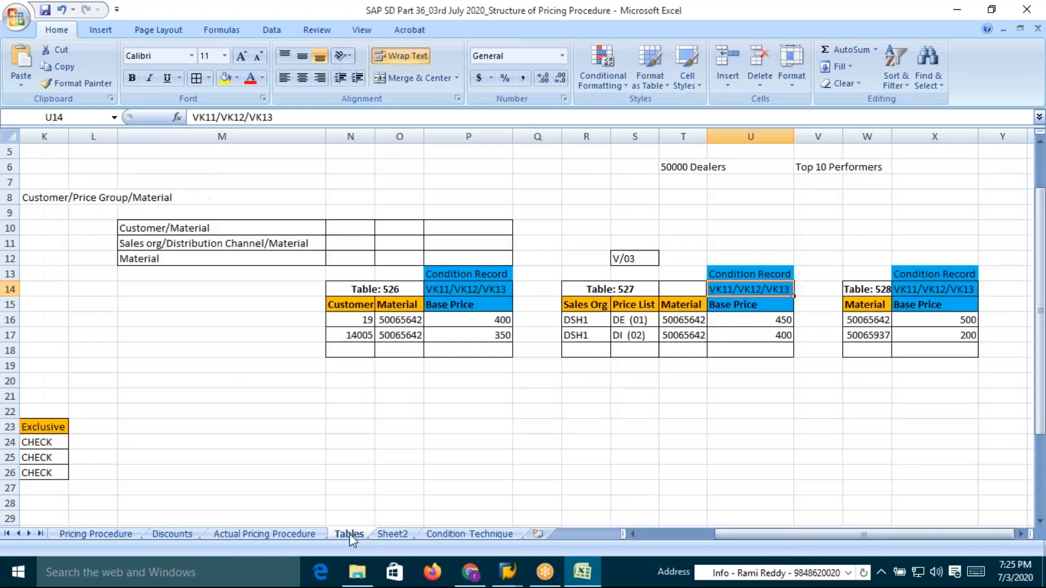
left_click(388, 291)
left_click(636, 292)
left_click(845, 283)
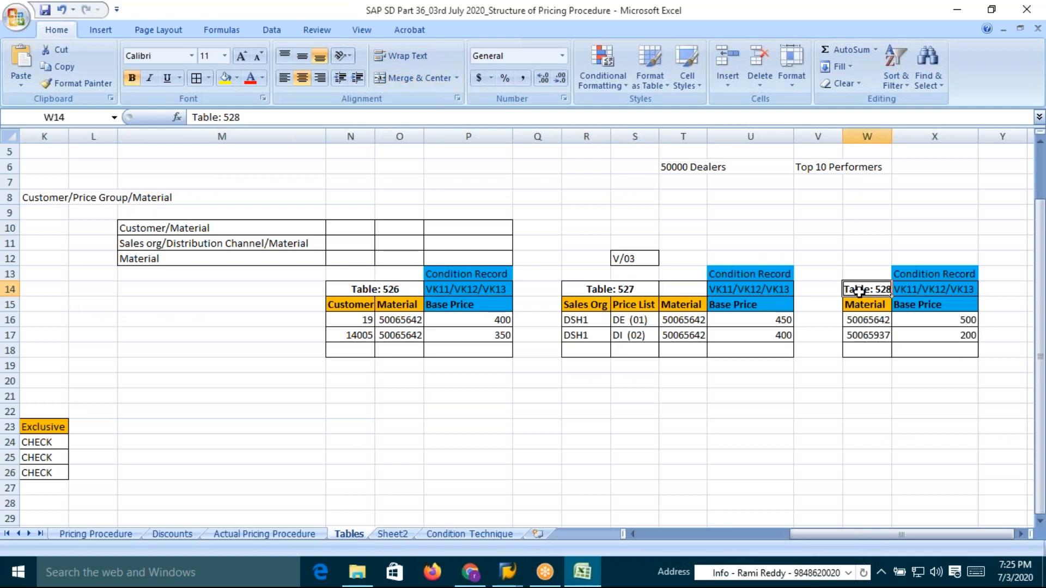
key("alt+Tab")
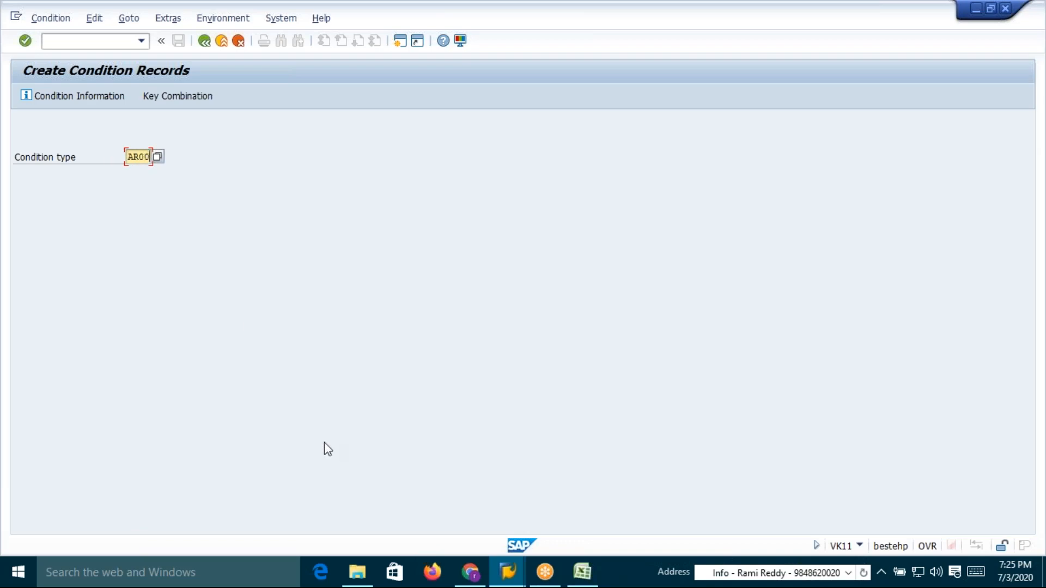
left_click(581, 570)
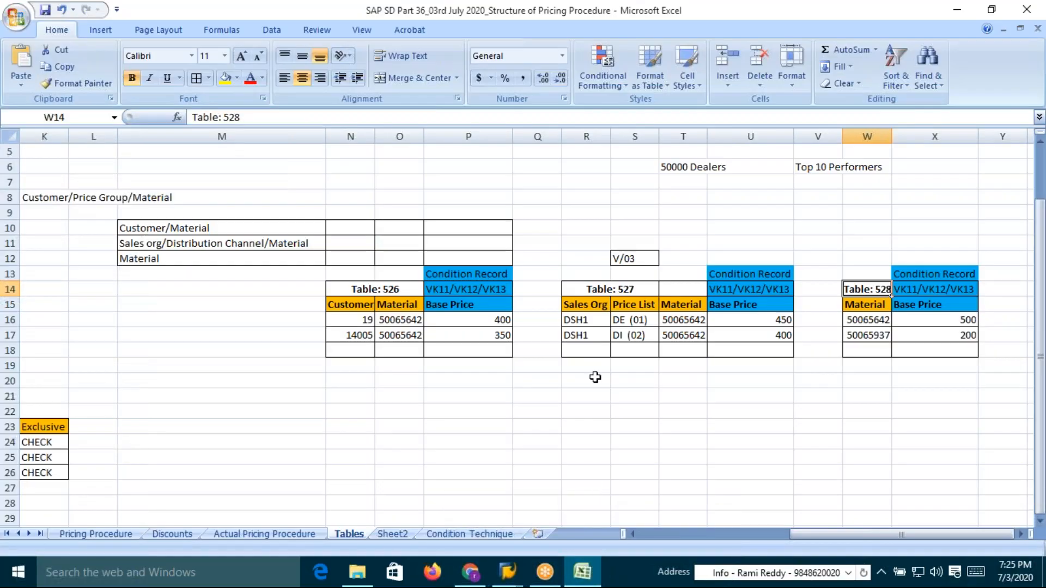
left_click(378, 304)
left_click_drag(377, 304, 402, 305)
left_click_drag(602, 306, 691, 305)
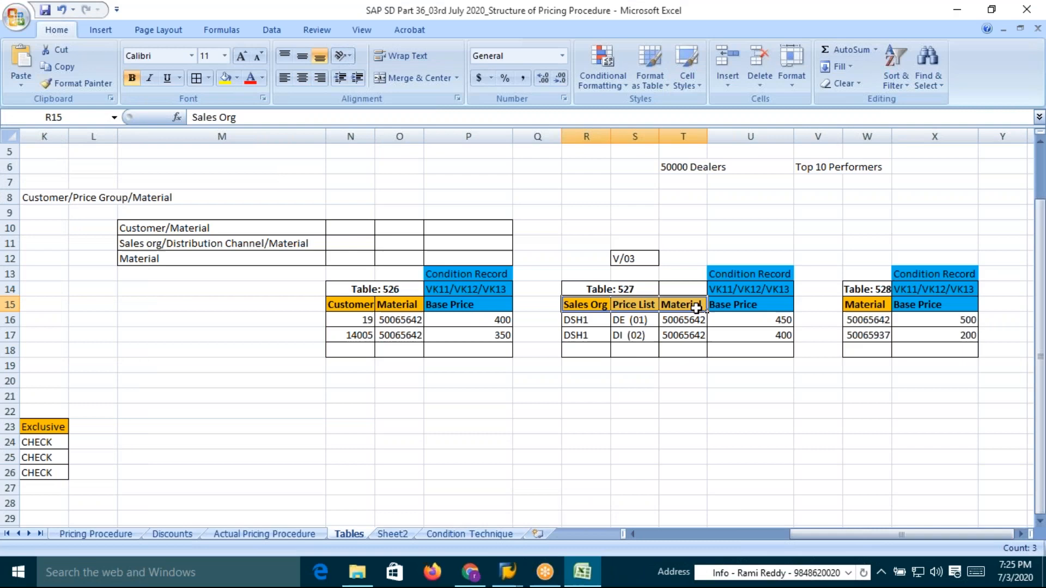
left_click(844, 306)
key("alt+Tab")
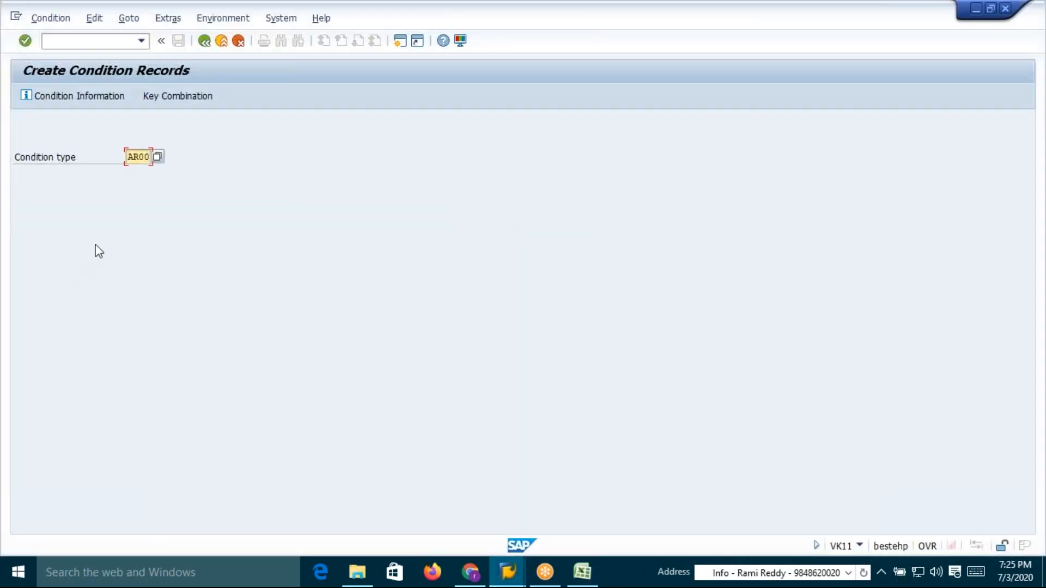
Continue with condition type AR00 and choose the Material key combination
key("Return")
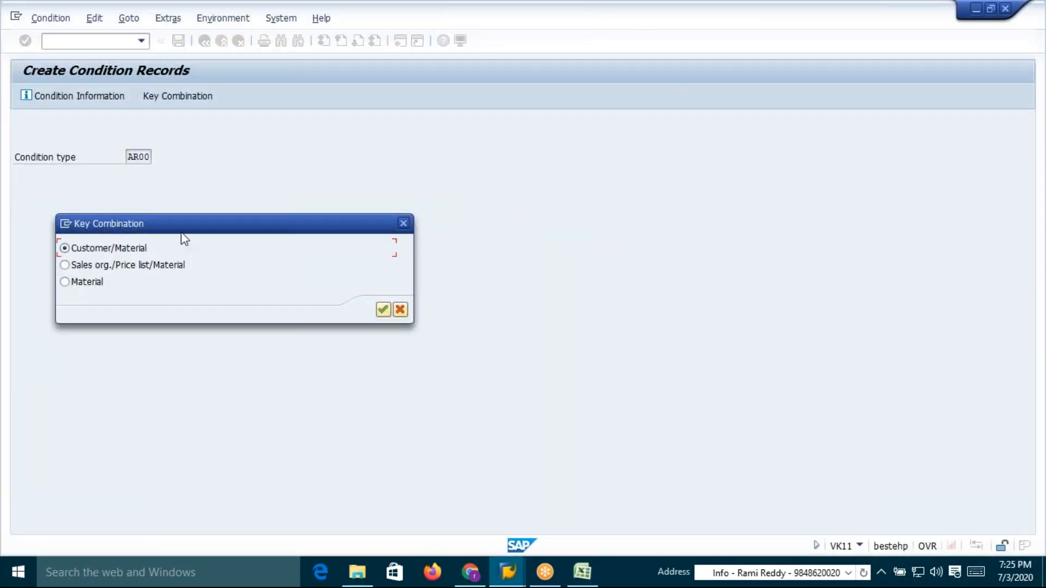
left_click_drag(263, 210, 283, 155)
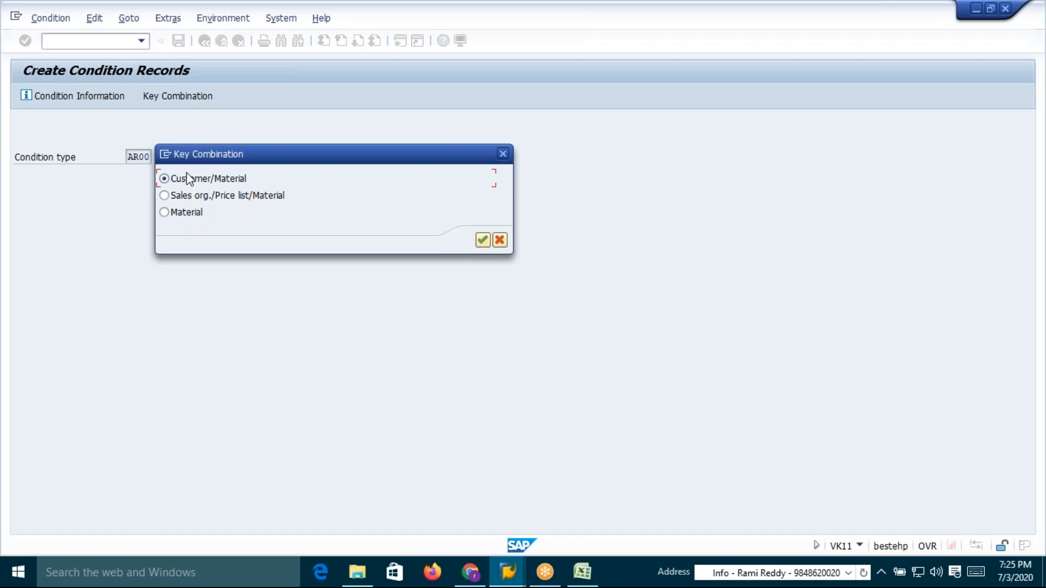
left_click_drag(210, 159, 222, 159)
key("alt+Tab")
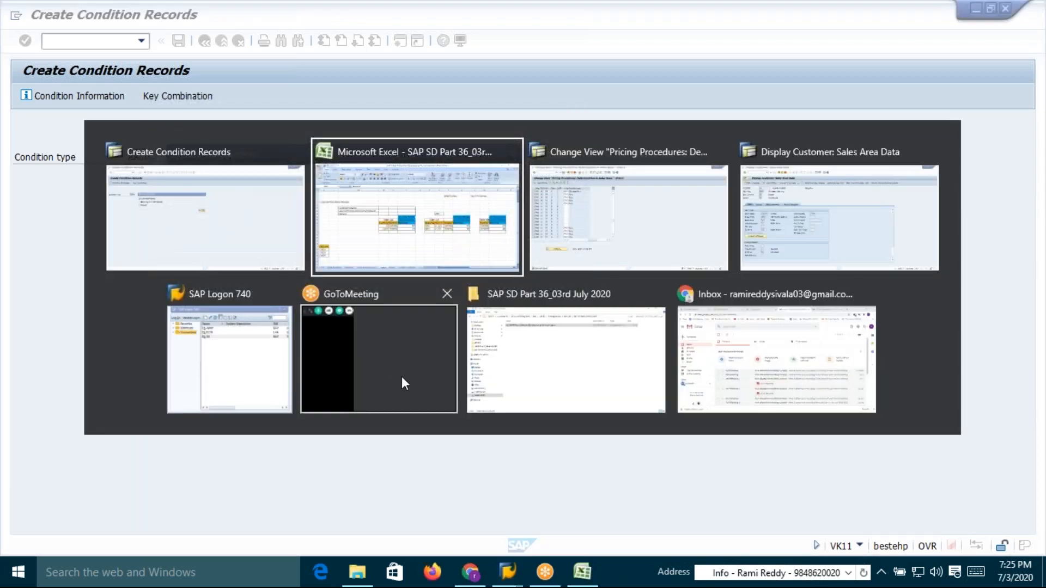
left_click(869, 321)
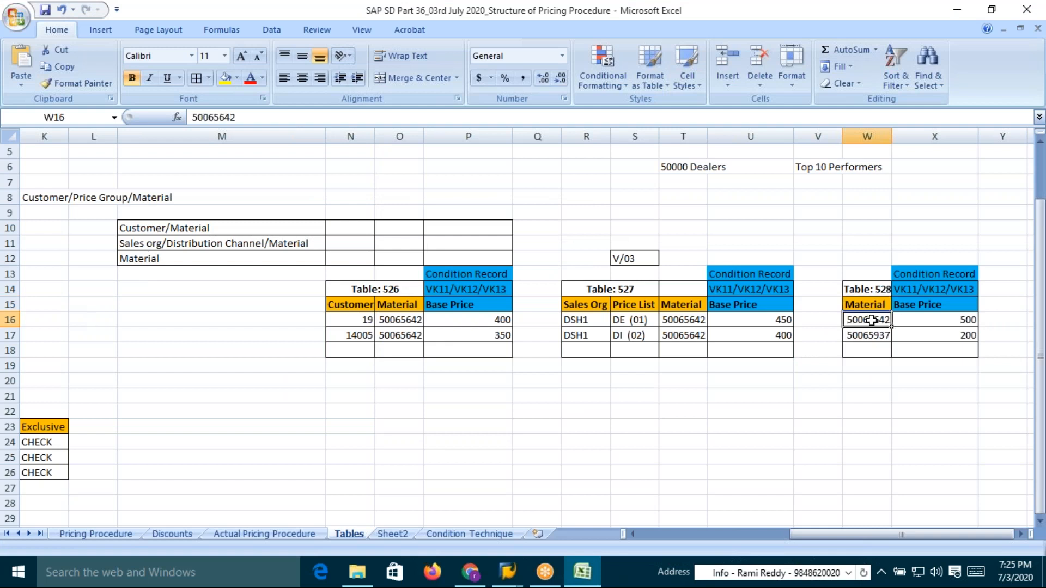
left_click(575, 306)
left_click(629, 304)
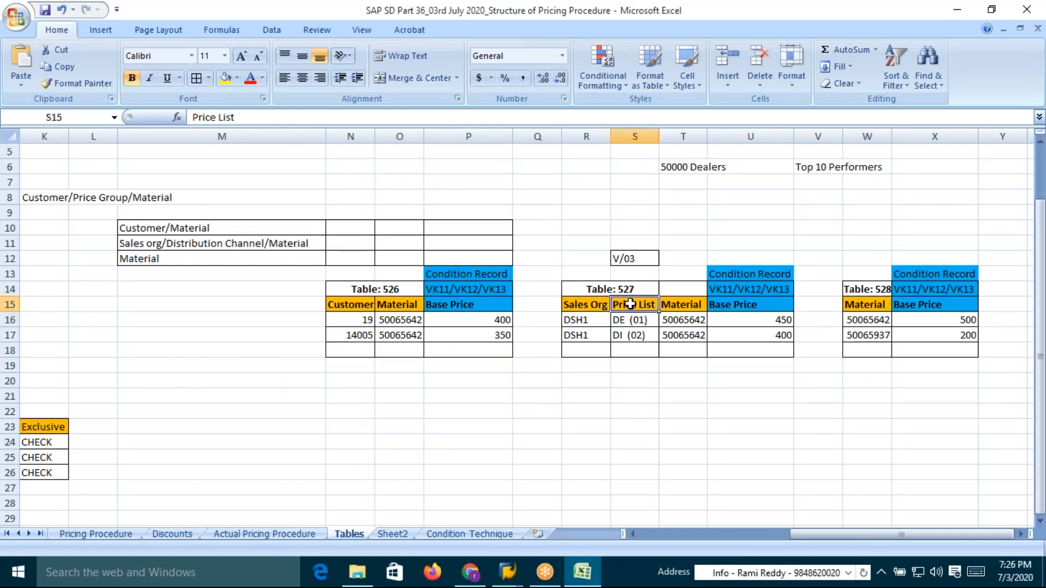
left_click(671, 305)
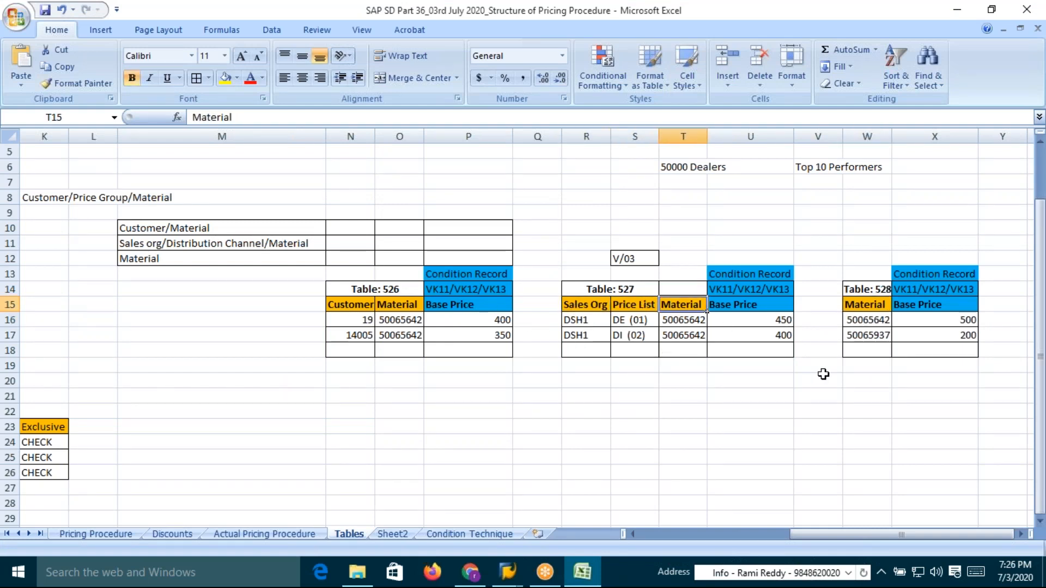
left_click(869, 320)
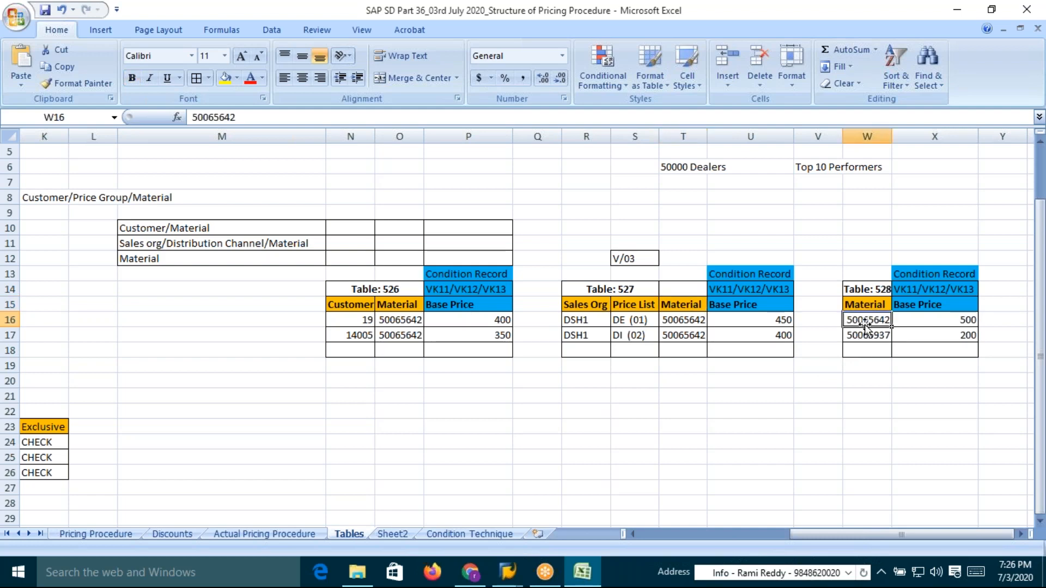
key("alt+Tab")
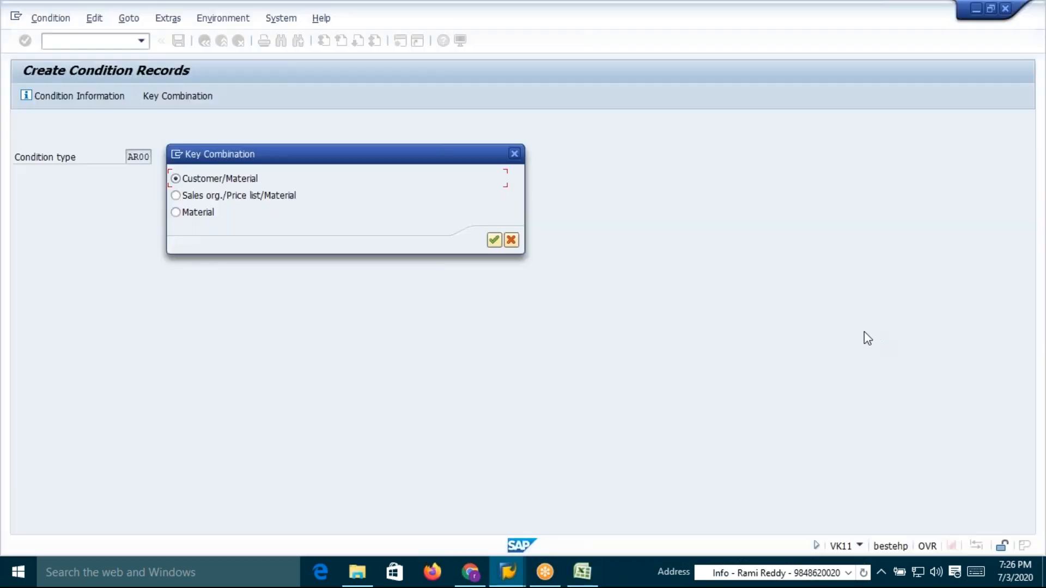
left_click(176, 213)
key("alt+Tab")
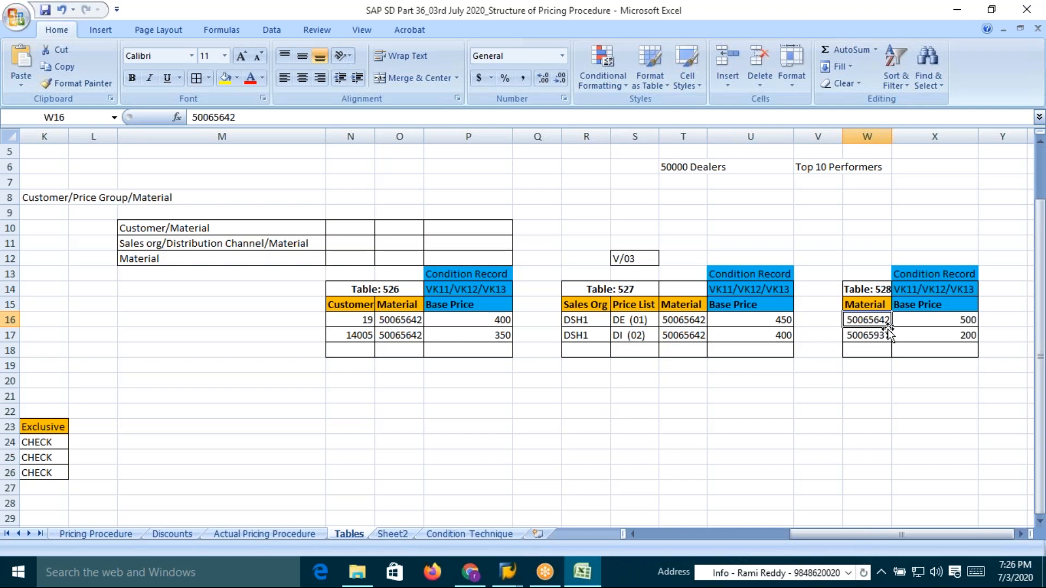
key("alt+Tab")
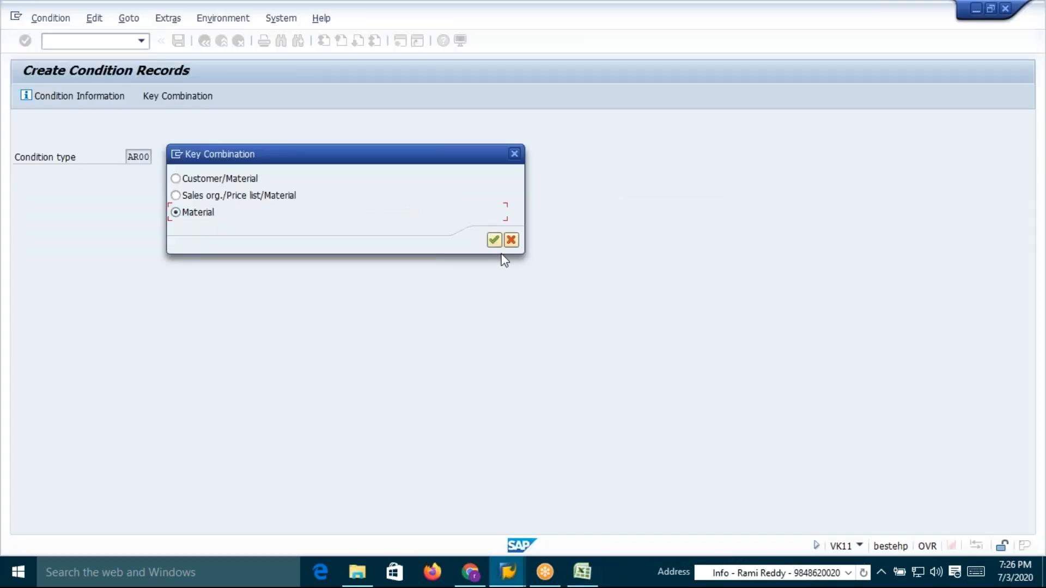
left_click(492, 241)
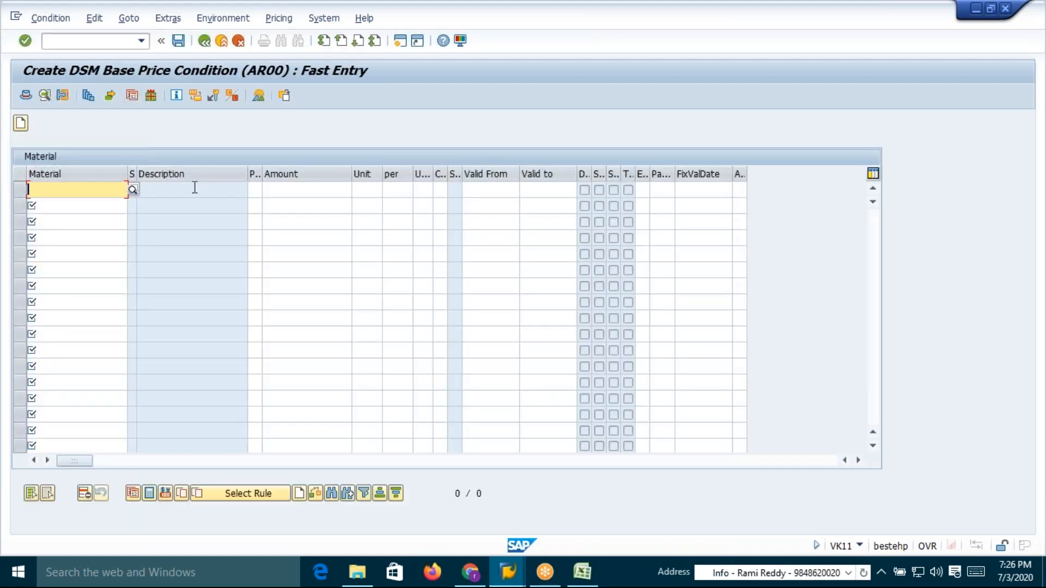
Enter a condition record for material 50065642 with amount 500 in currency INR, copying values from the Excel table
left_click(53, 190)
key("alt+Tab")
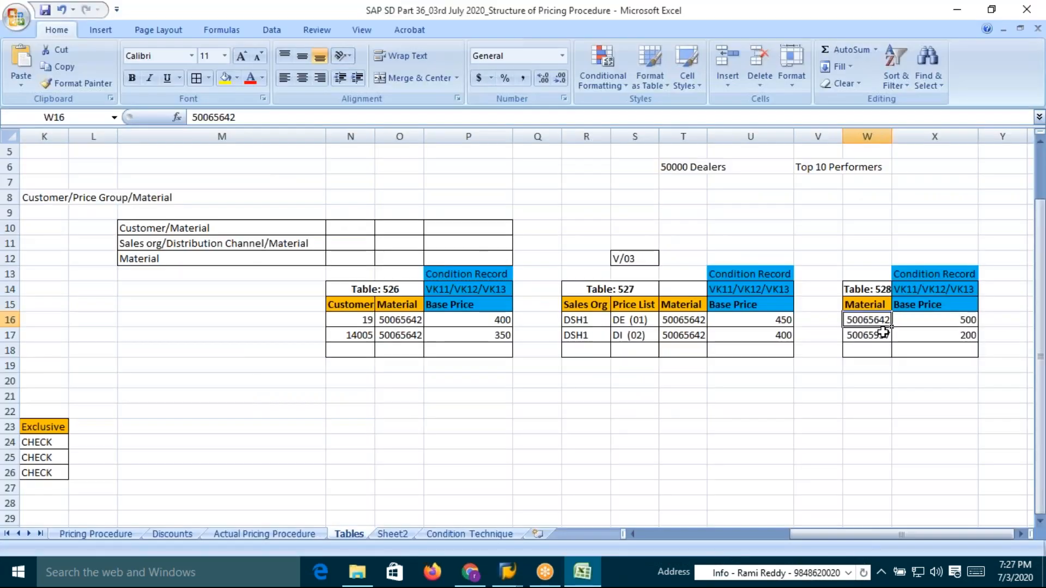
key("alt+Tab")
type("50065642")
left_click(307, 188)
key("alt+Tab")
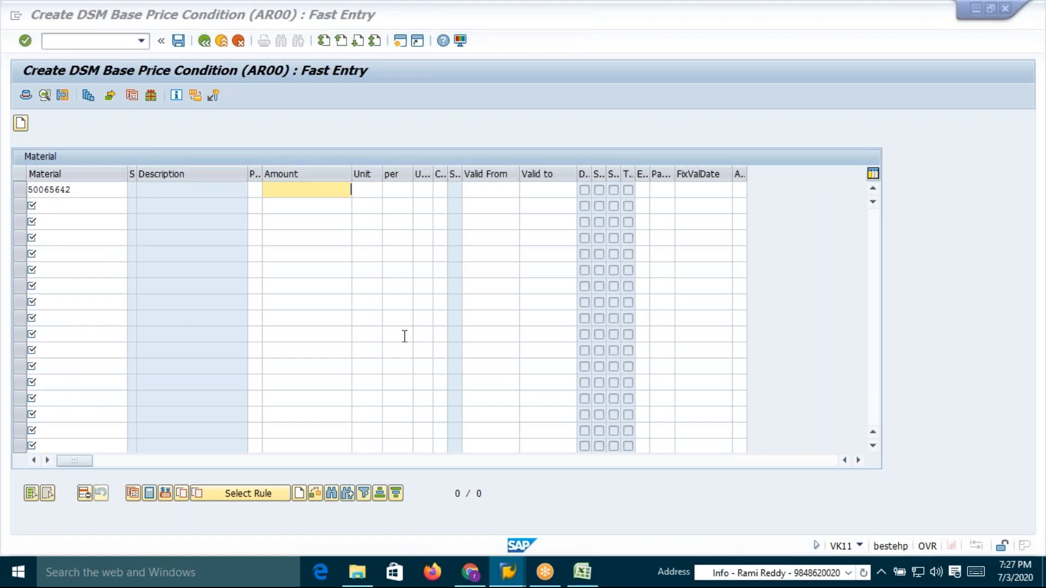
left_click(975, 320)
key("ctrl+c")
key("alt+Tab")
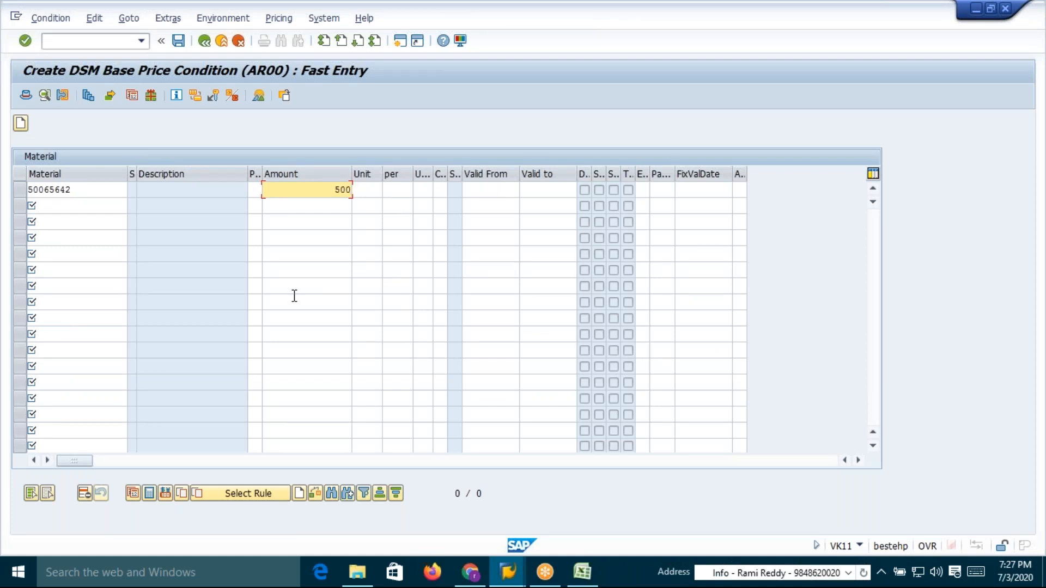
key("Return")
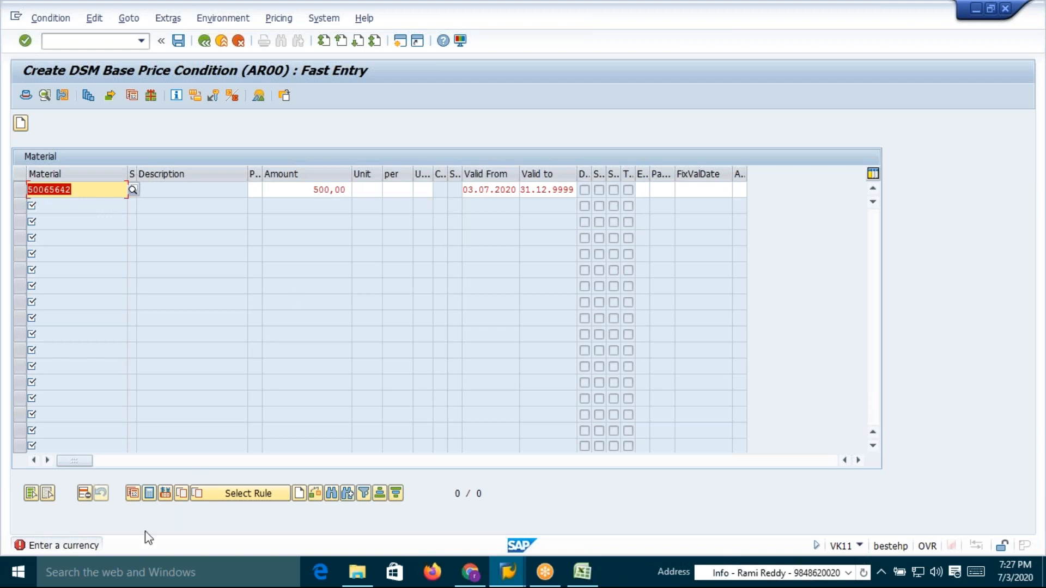
left_click(367, 190)
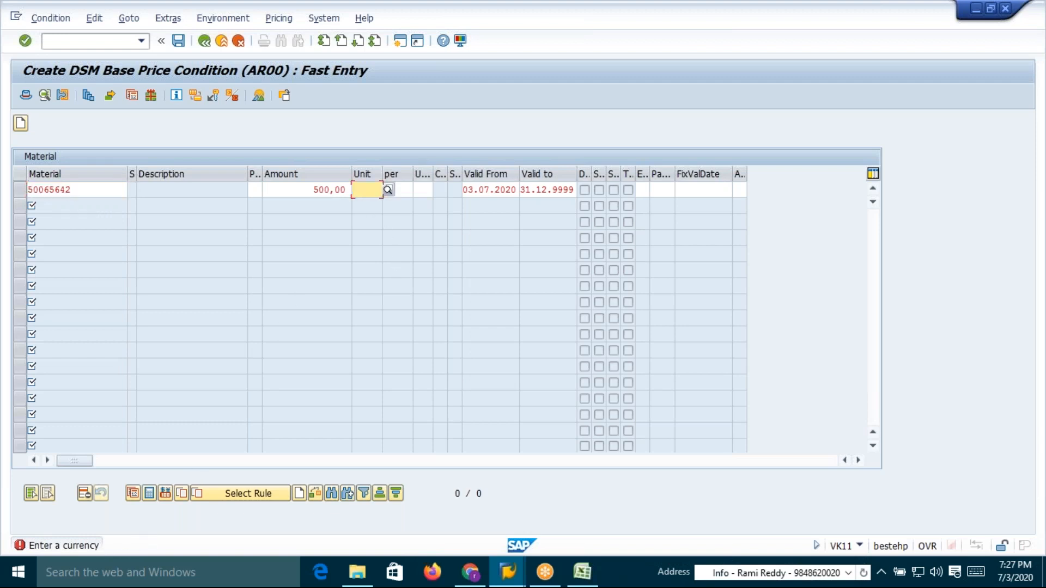
type("inr")
key("Return")
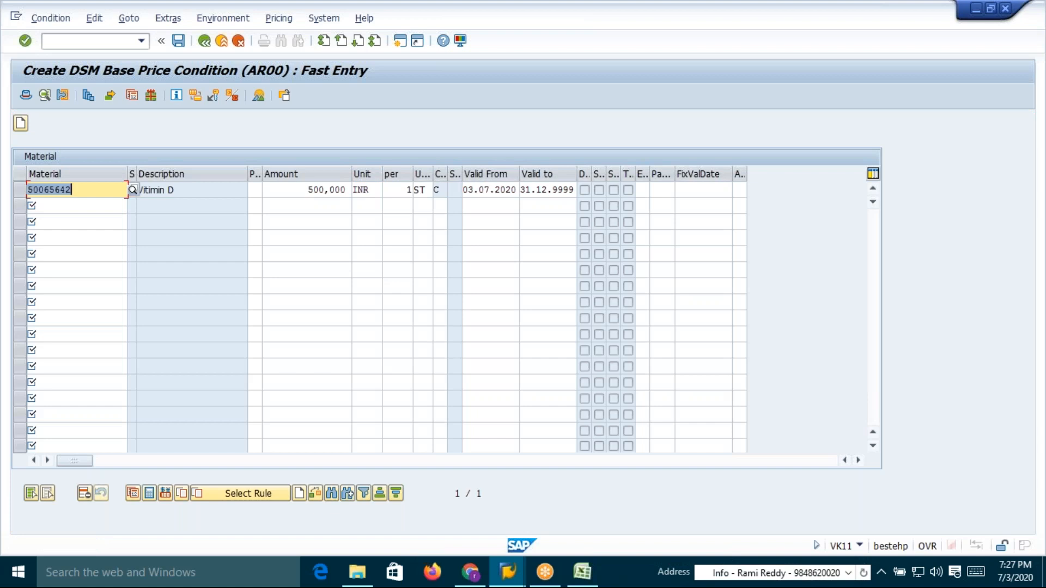
Add a second record for material 50065937 with amount 200,000 and save the condition records
left_click(293, 191)
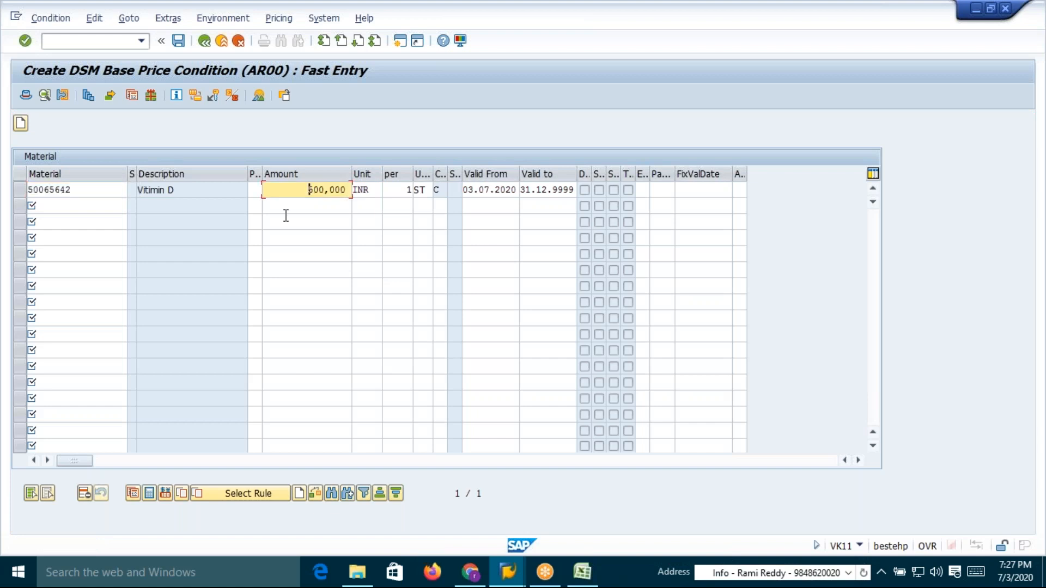
left_click(80, 194)
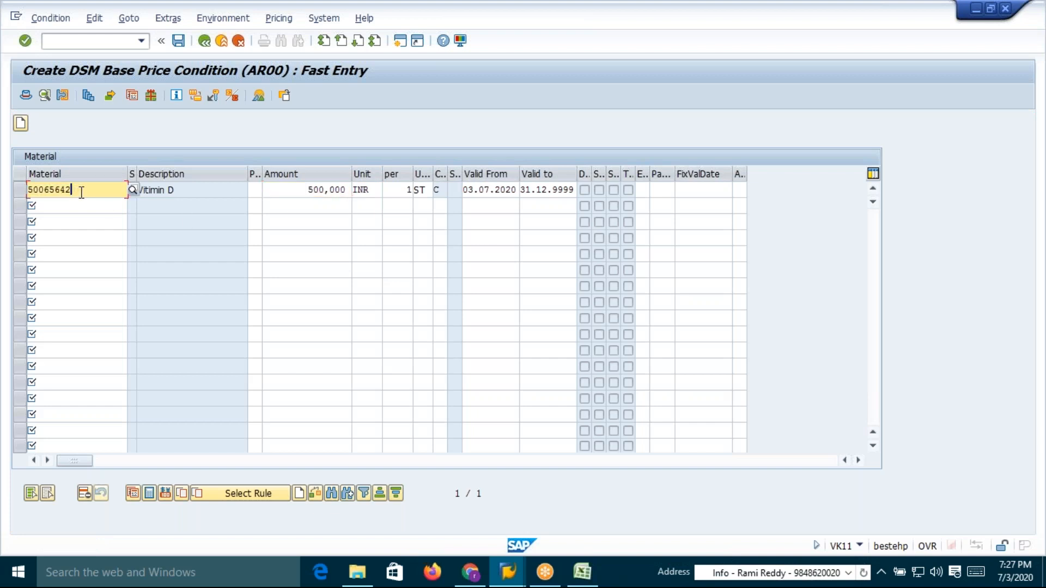
left_click(305, 189)
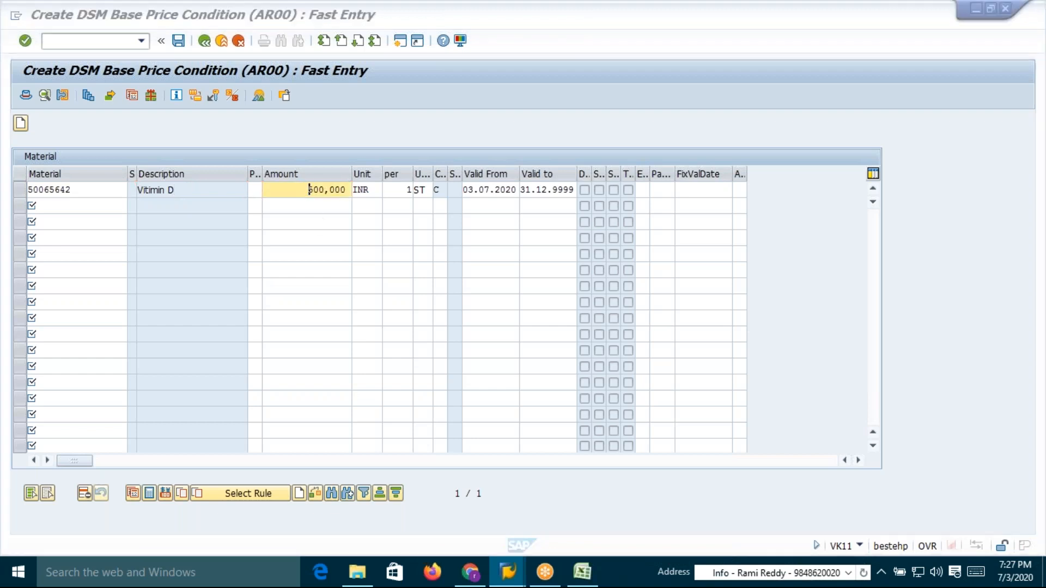
key("alt+Tab")
left_click(859, 340)
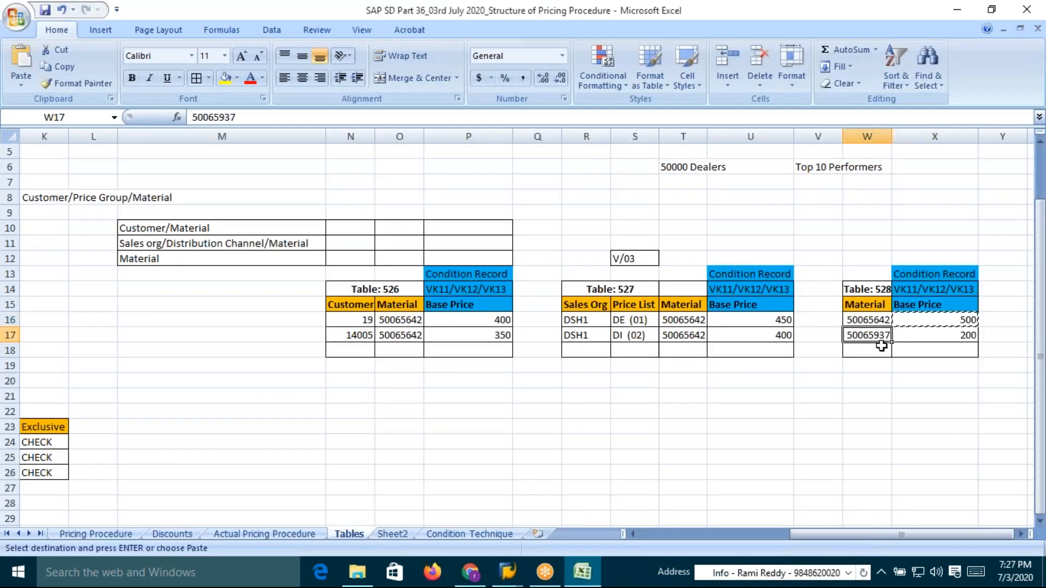
key("Escape")
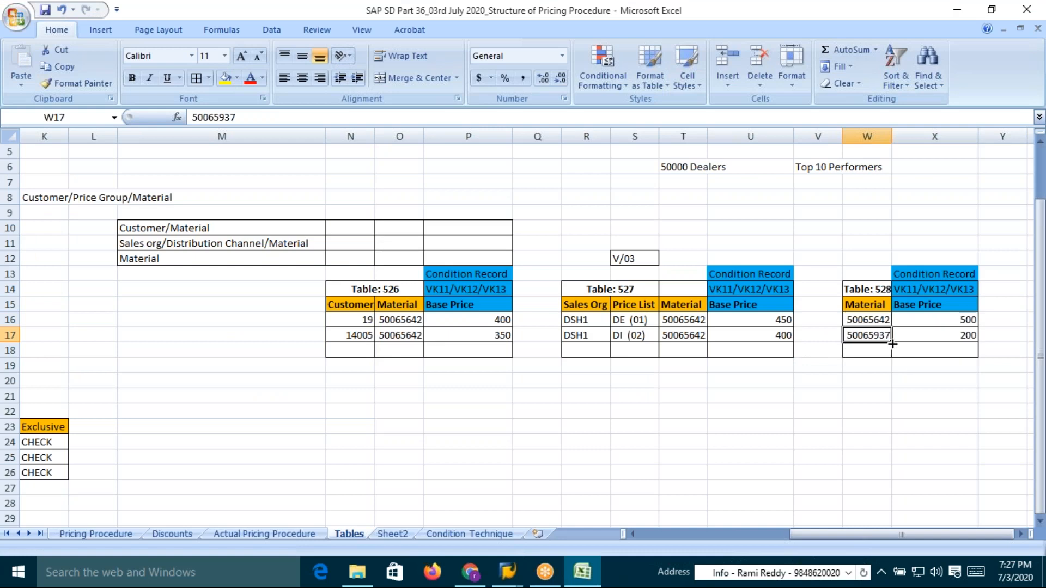
key("ctrl+c")
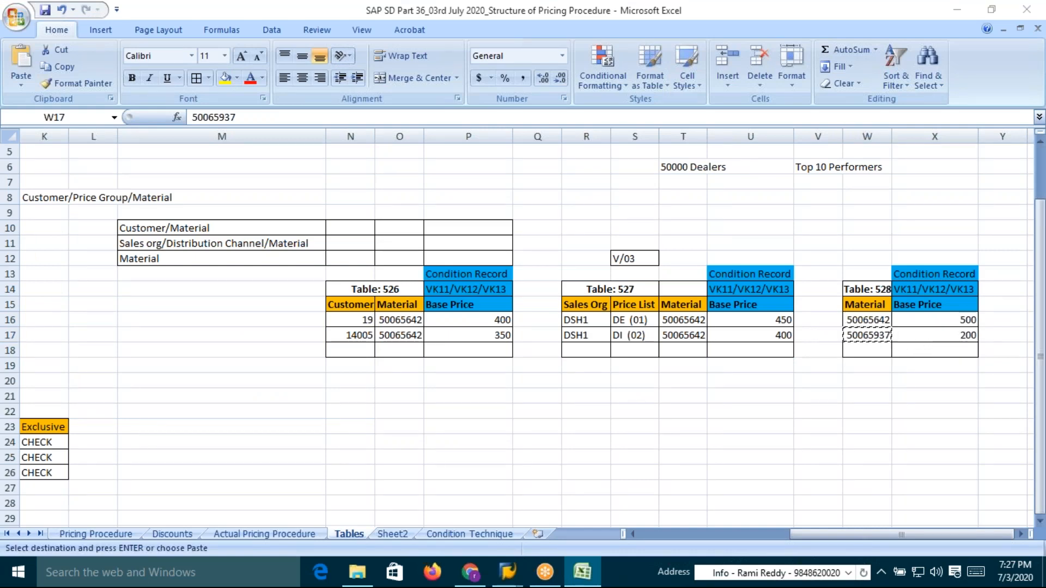
key("alt+Tab")
left_click(68, 206)
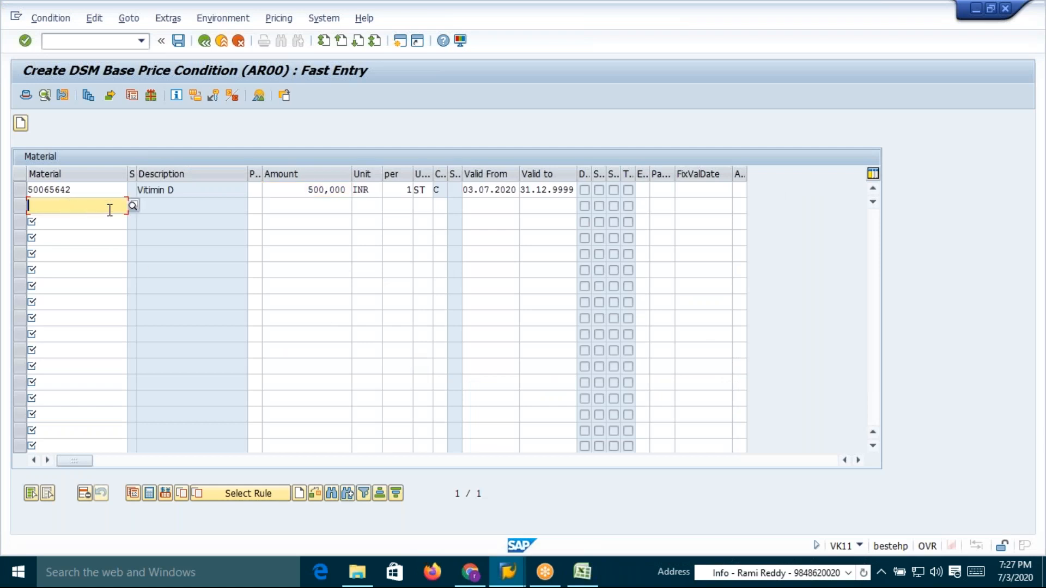
key("ctrl+v")
left_click(315, 204)
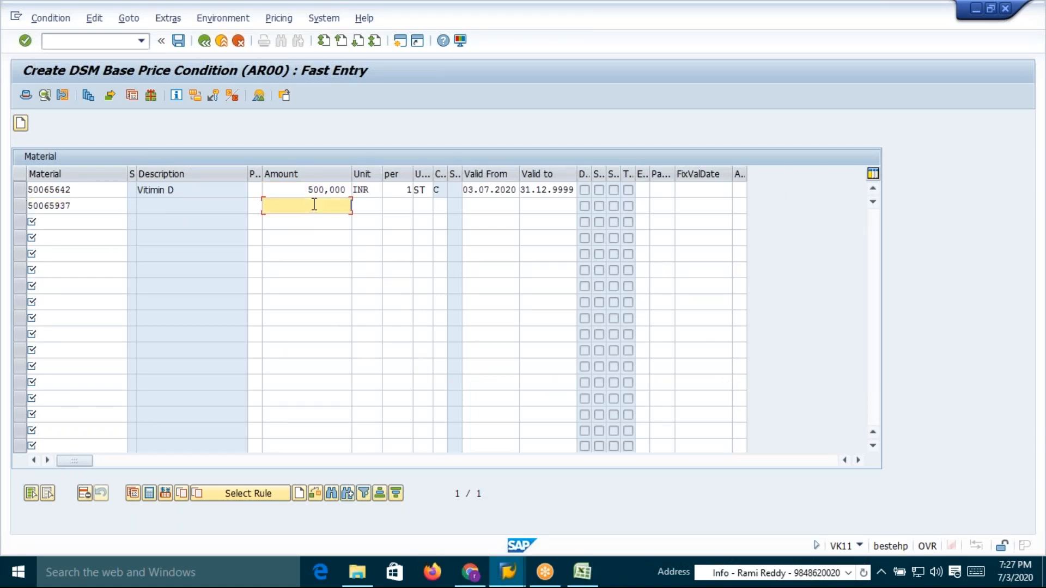
type("200,000")
key("Return")
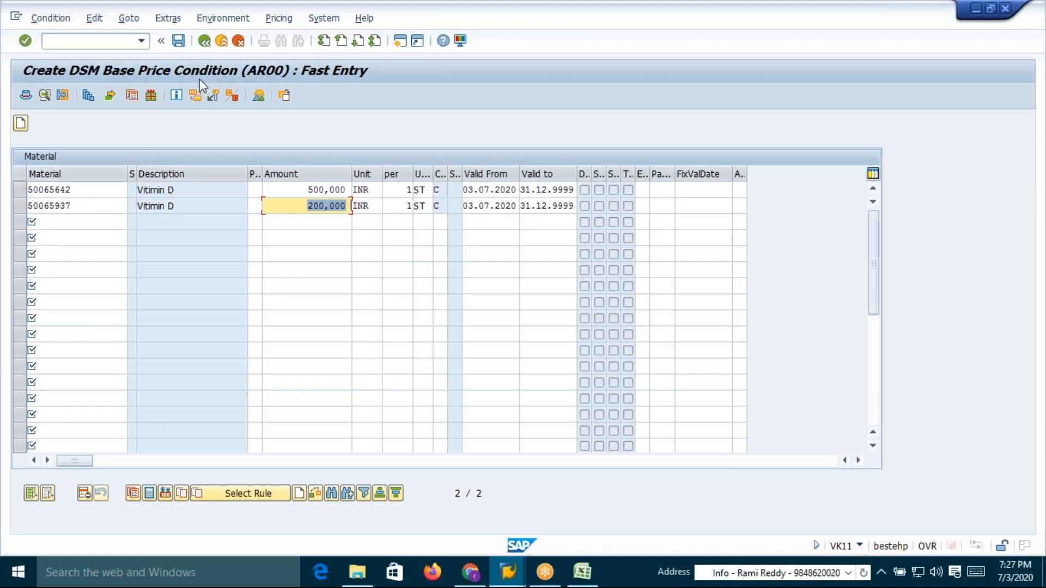
left_click(179, 41)
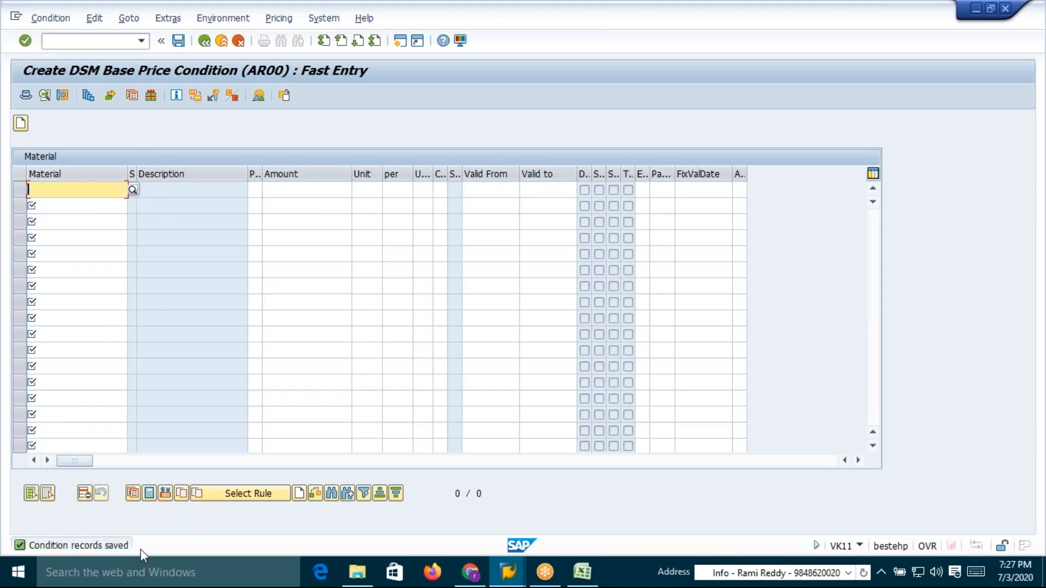
Start transaction VA01 and create a standard order for sold-to party 19
key("alt+Tab")
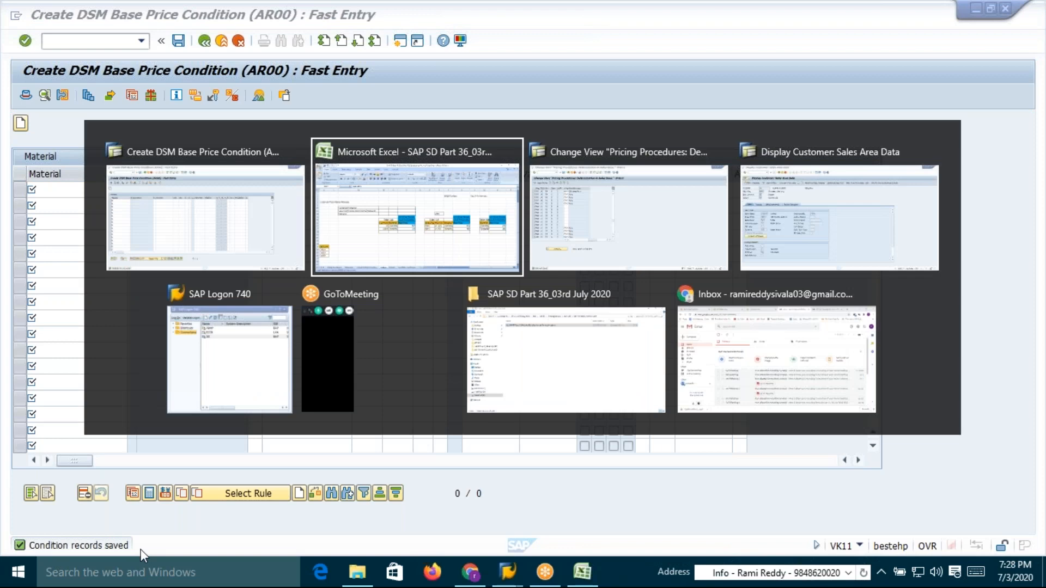
key("alt+Tab")
key("alt+Tab")
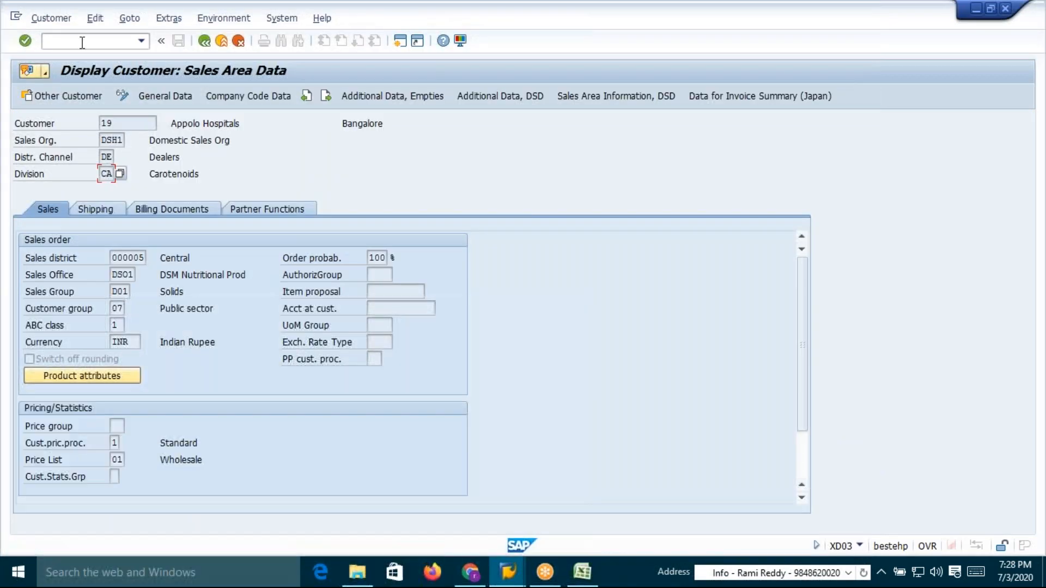
left_click(82, 42)
type("/nva01")
key("Return")
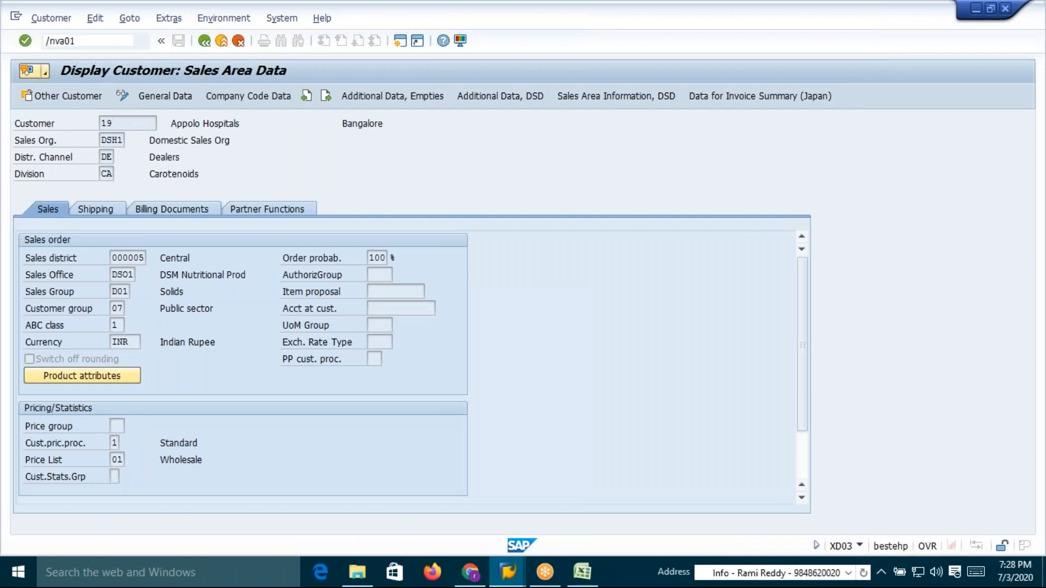
key("Return")
left_click(126, 140)
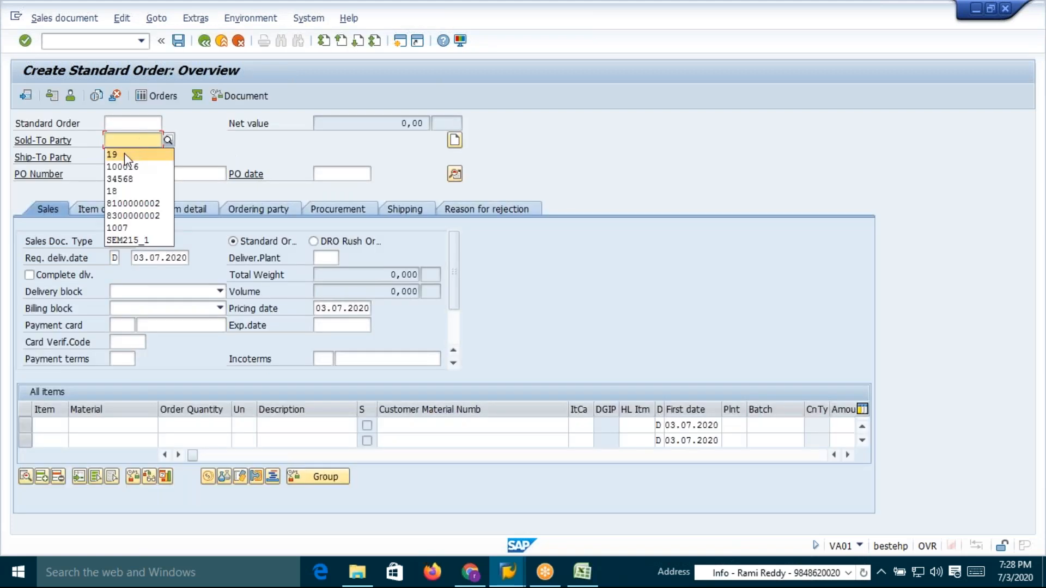
left_click(125, 154)
key("Return")
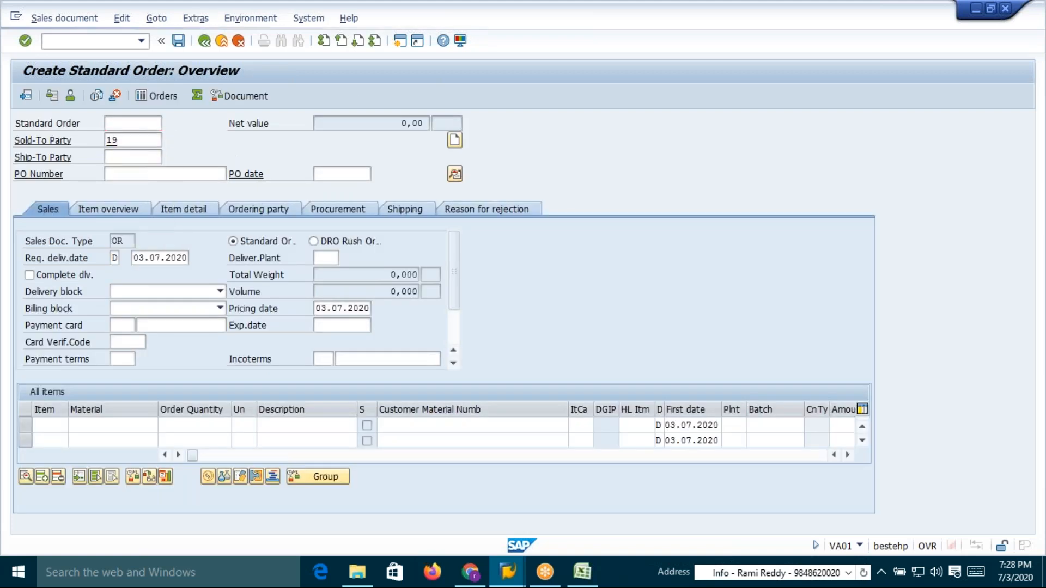
Add an item for material 50065642, copied from the Excel table, with order quantity 1
left_click(107, 208)
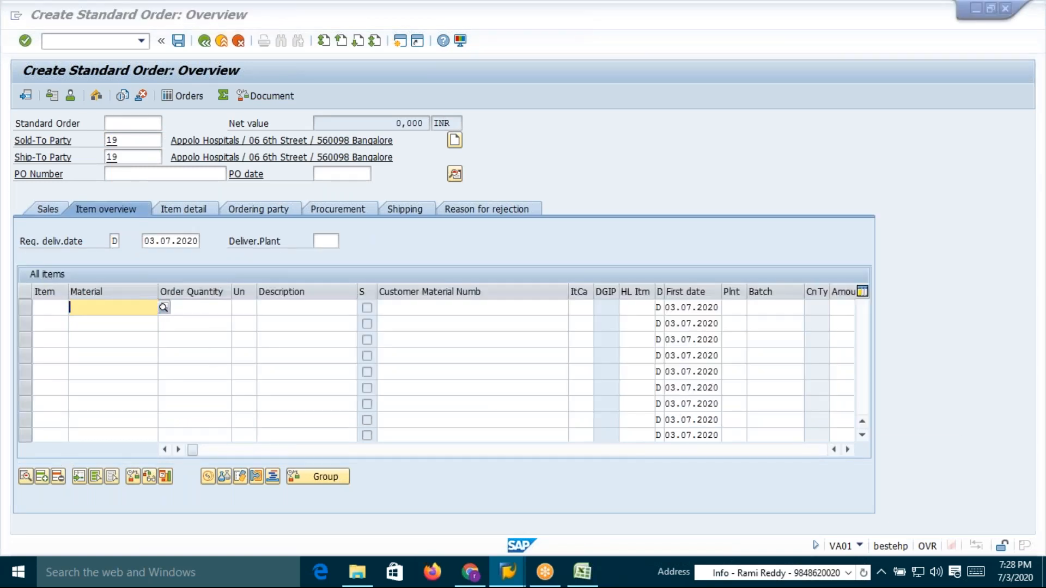
key("alt+Tab")
key("Tab")
left_click(867, 321)
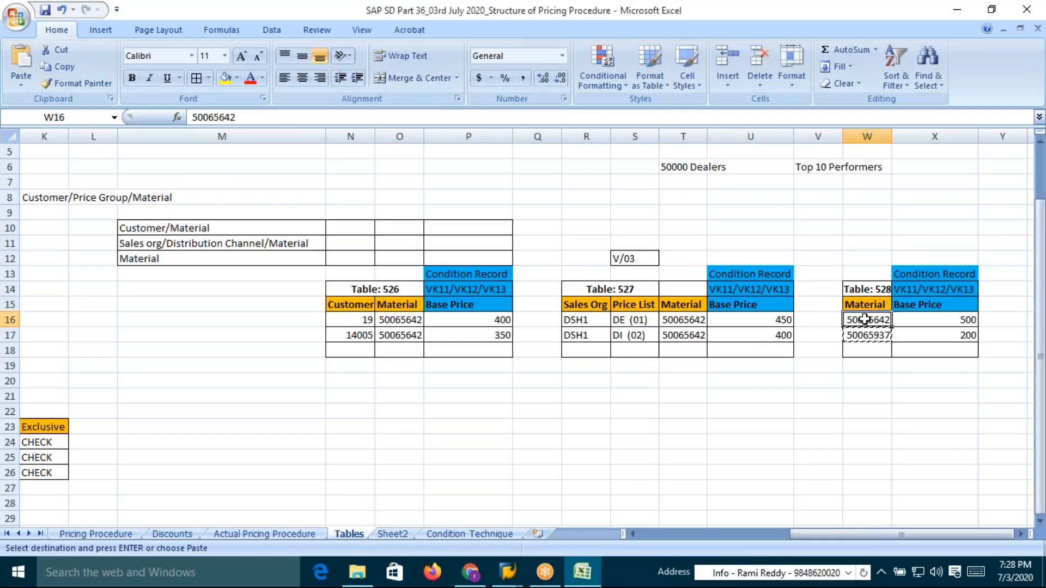
key("ctrl+c")
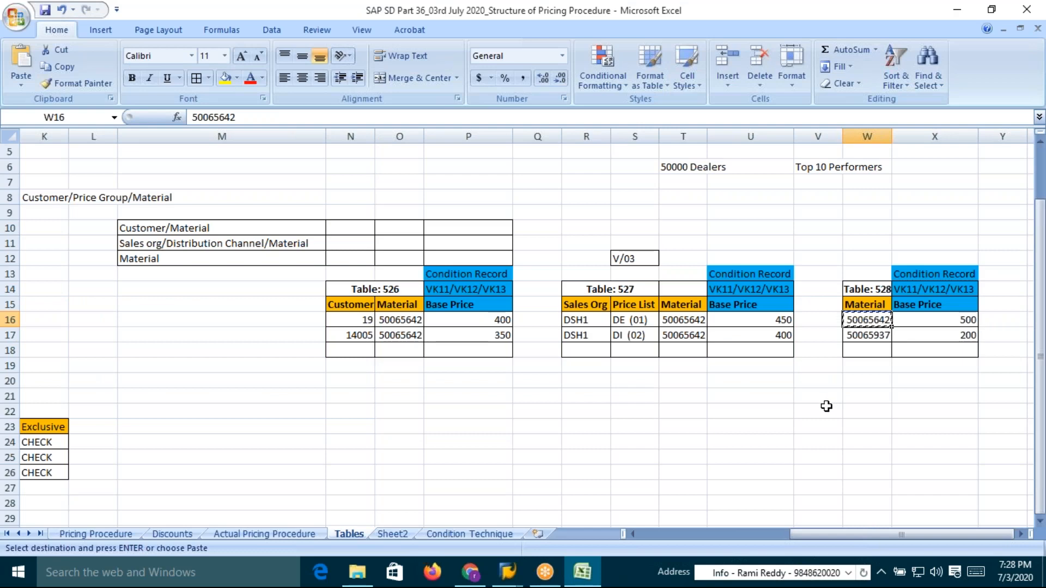
key("alt+Tab")
key("ctrl+v")
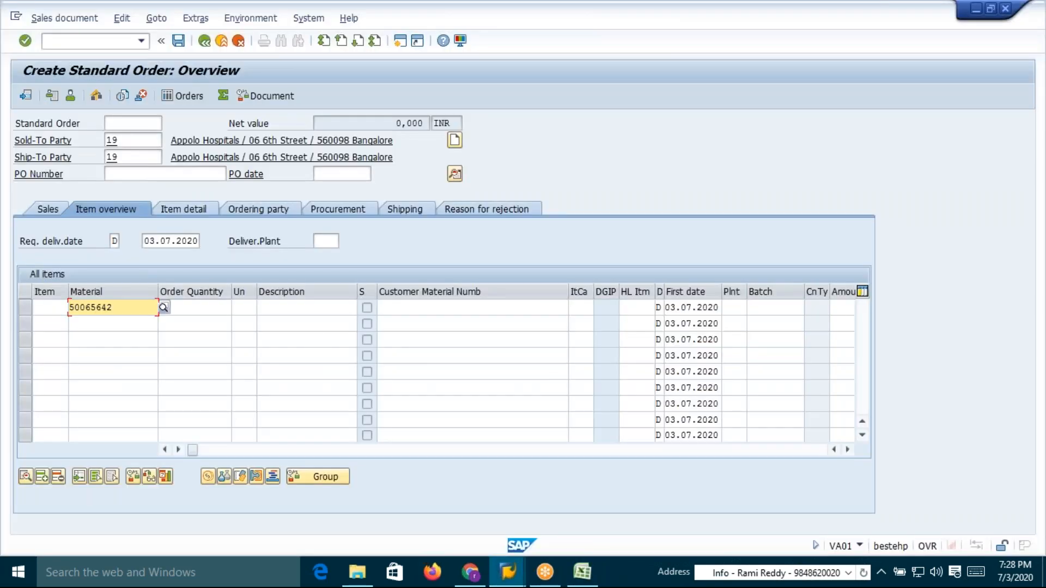
left_click(215, 308)
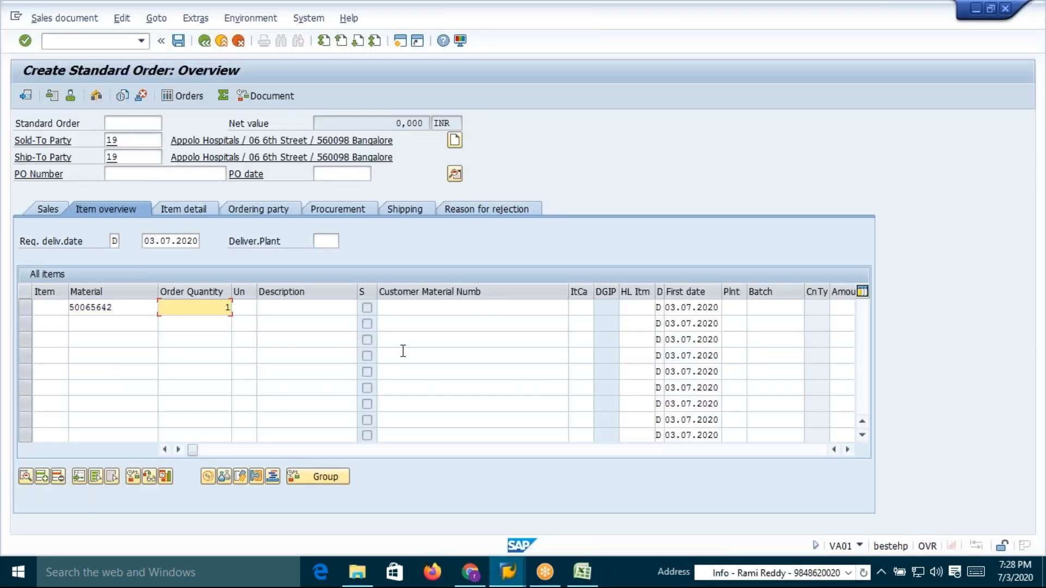
type("1")
key("Return")
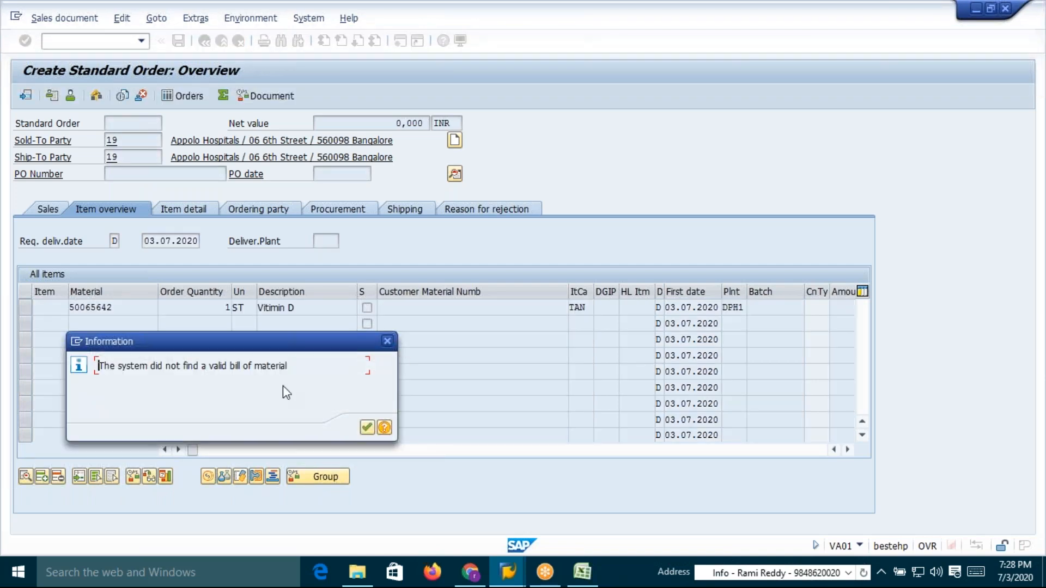
left_click(368, 428)
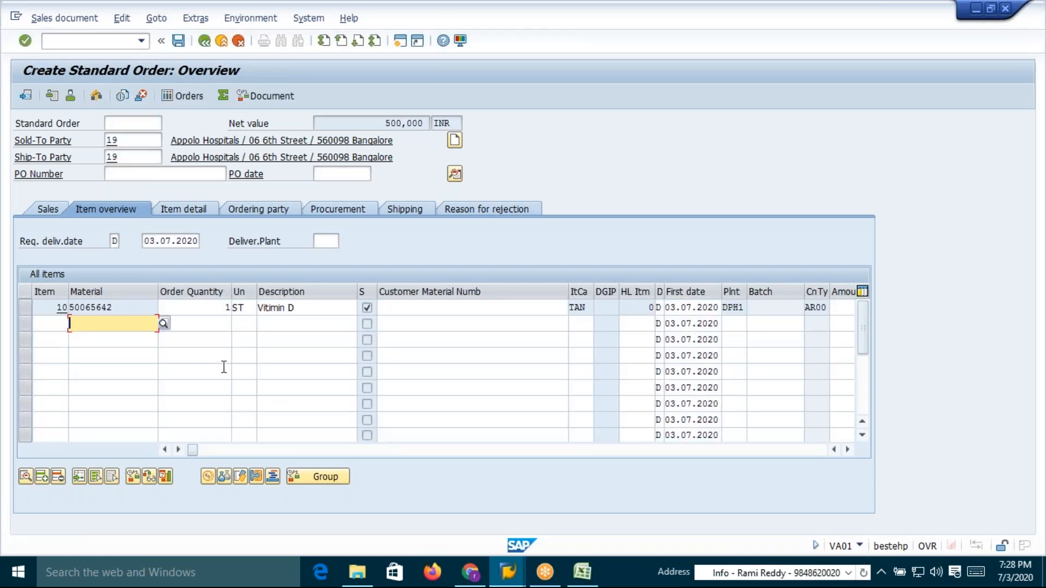
Compare the order item's material and quantity against the base price record in the Excel workbook
left_click(126, 308)
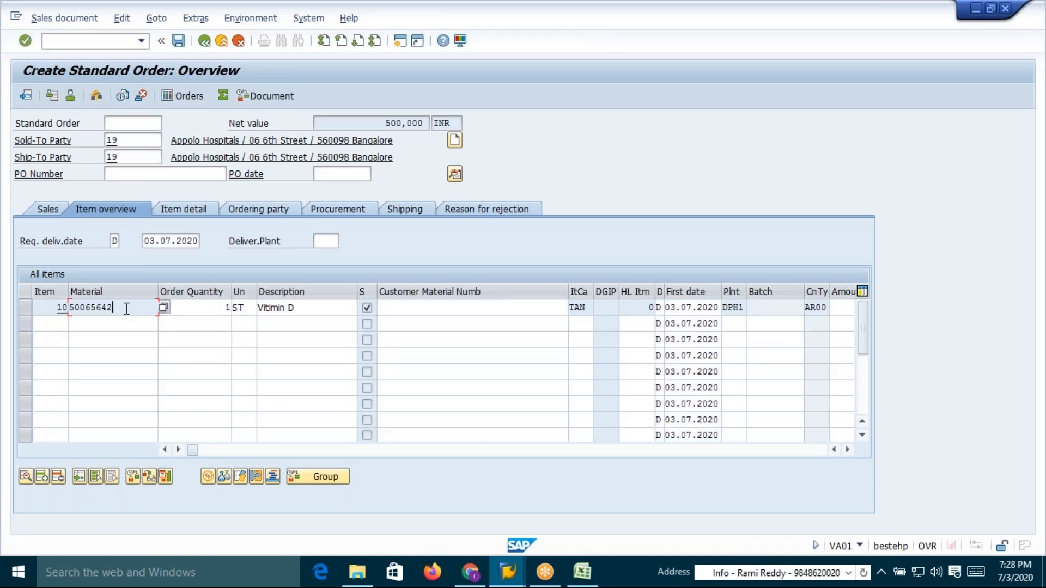
left_click(222, 308)
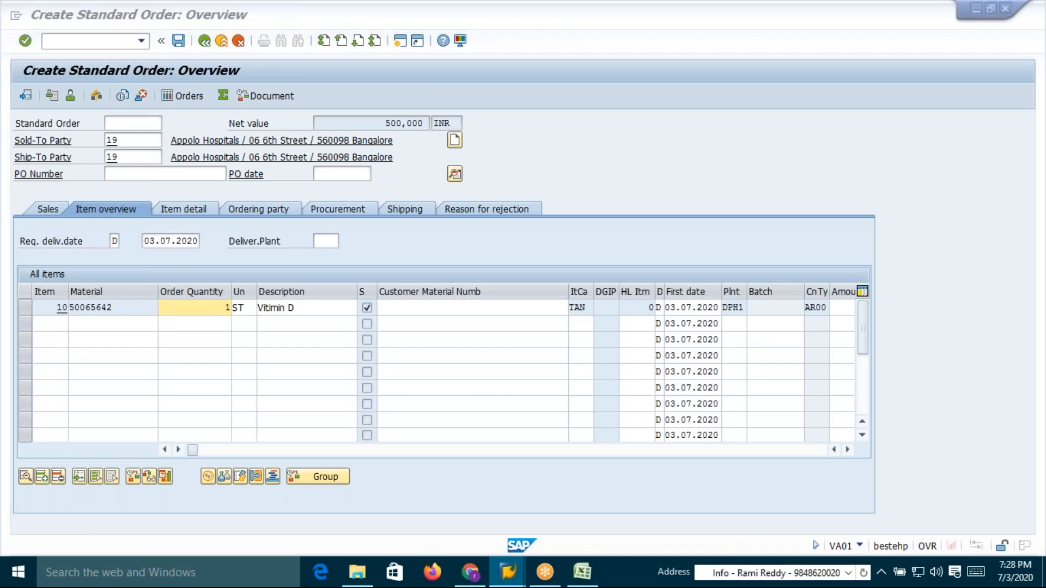
key("alt+Tab")
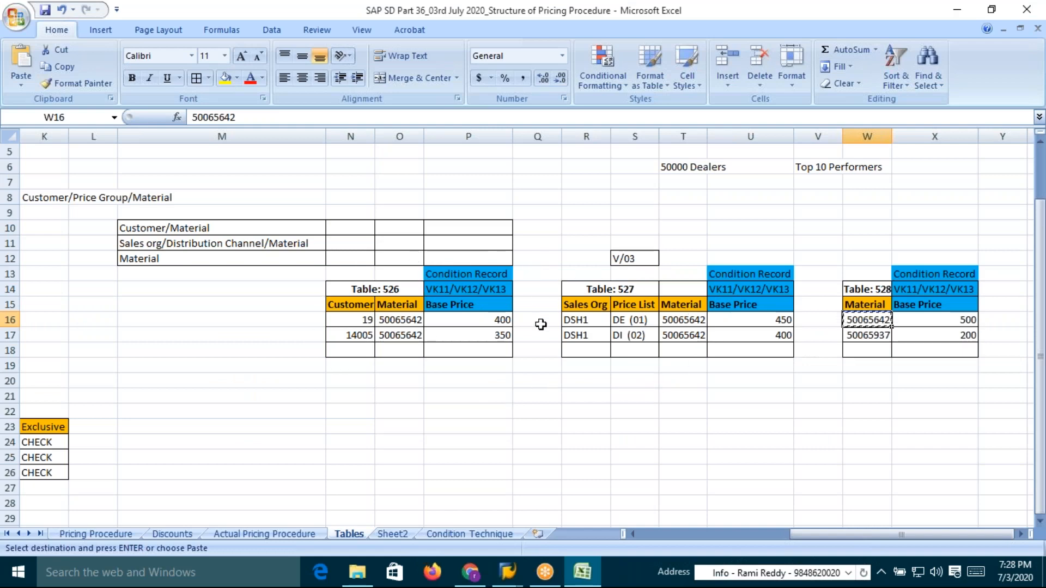
left_click(964, 320)
key("alt+Tab")
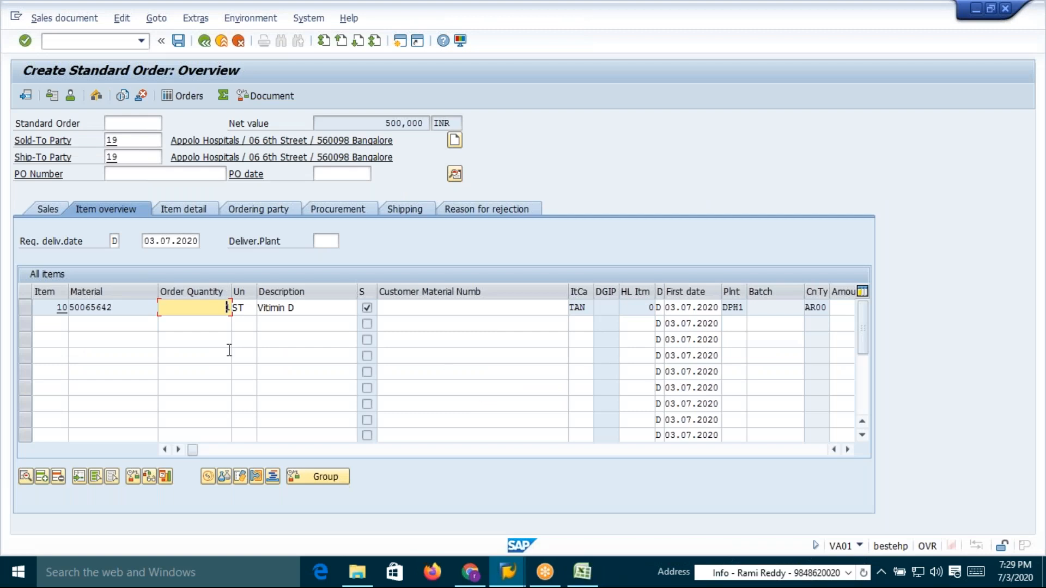
Open the item's conditions and compare the AR00 base price with the Excel condition record
double_click(146, 307)
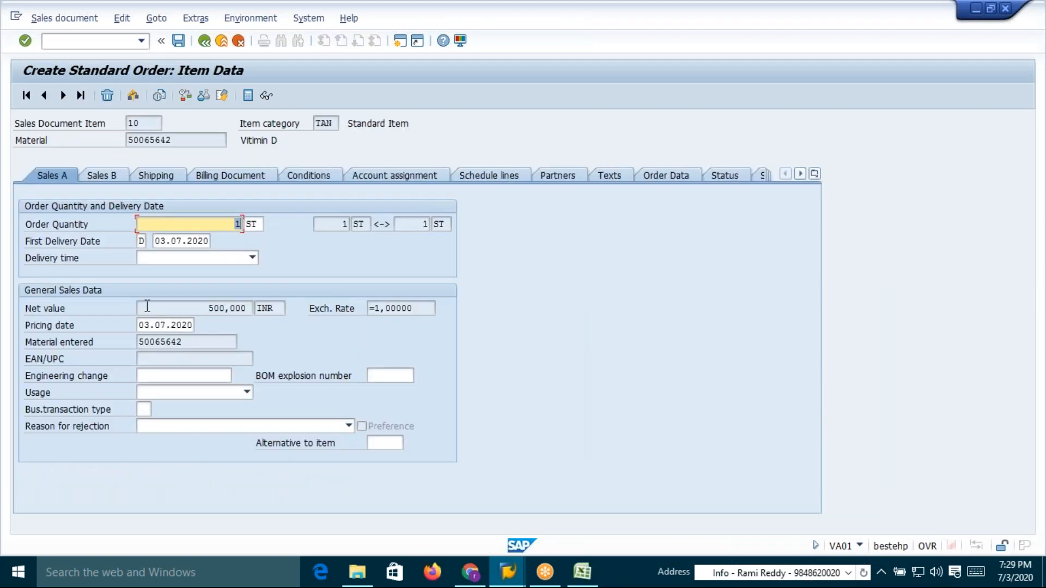
left_click(313, 177)
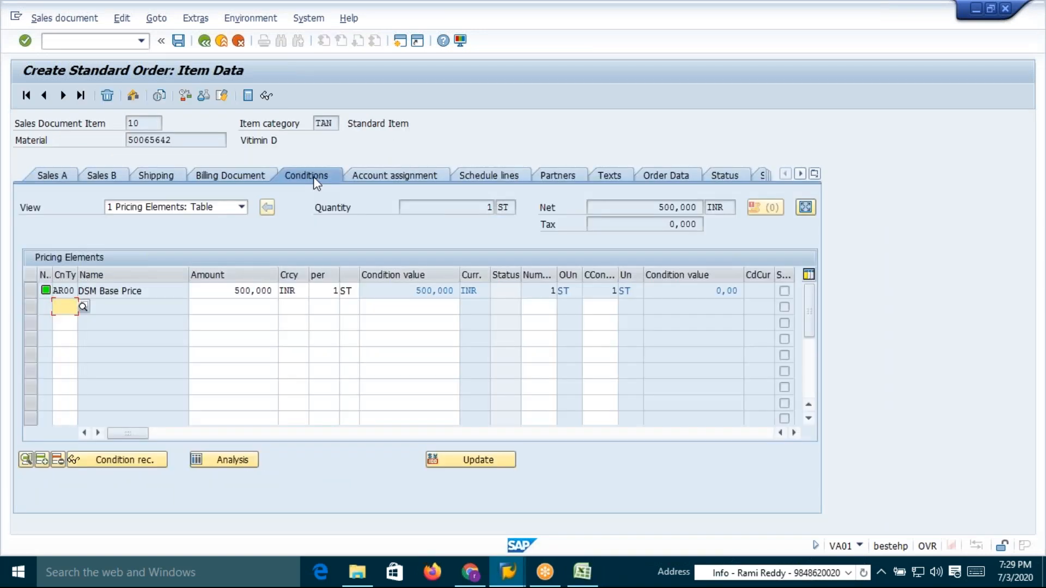
left_click_drag(55, 292, 76, 290)
left_click(77, 290)
left_click_drag(57, 292, 77, 291)
left_click(77, 291)
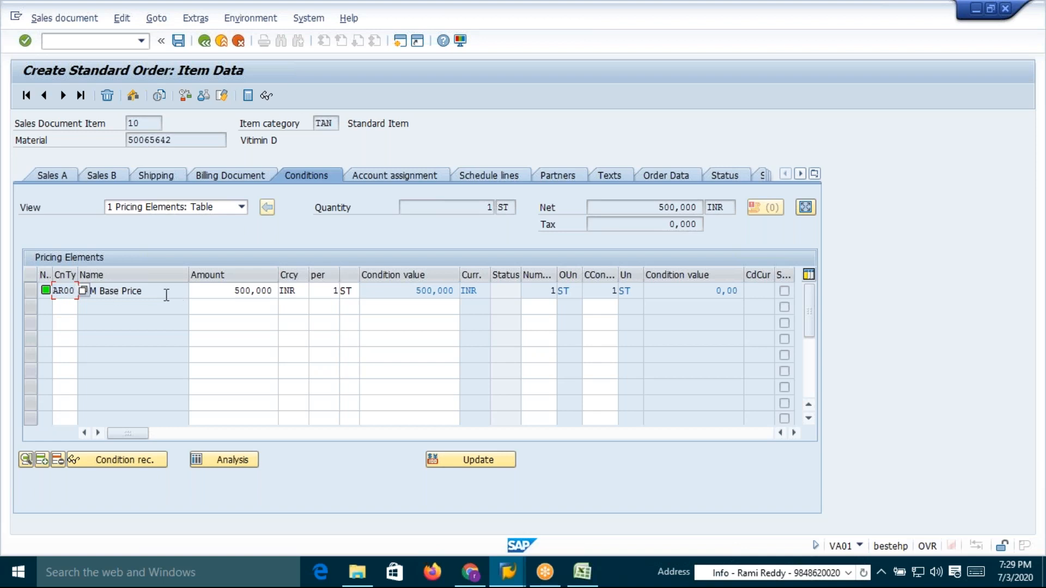
left_click(142, 292)
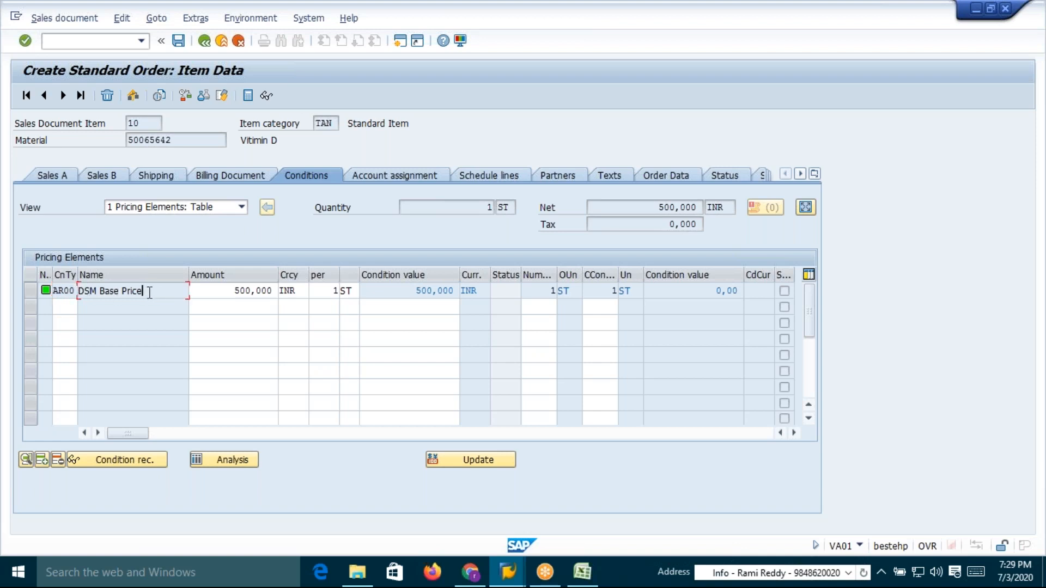
left_click(228, 292)
left_click(330, 292)
left_click_drag(413, 292, 470, 295)
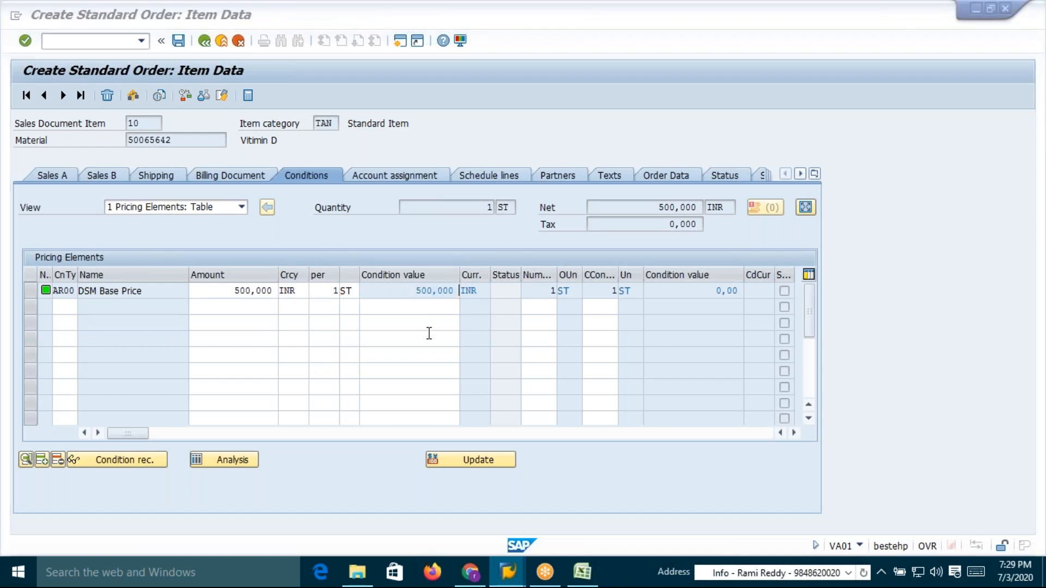
key("alt+Tab")
left_click(872, 320)
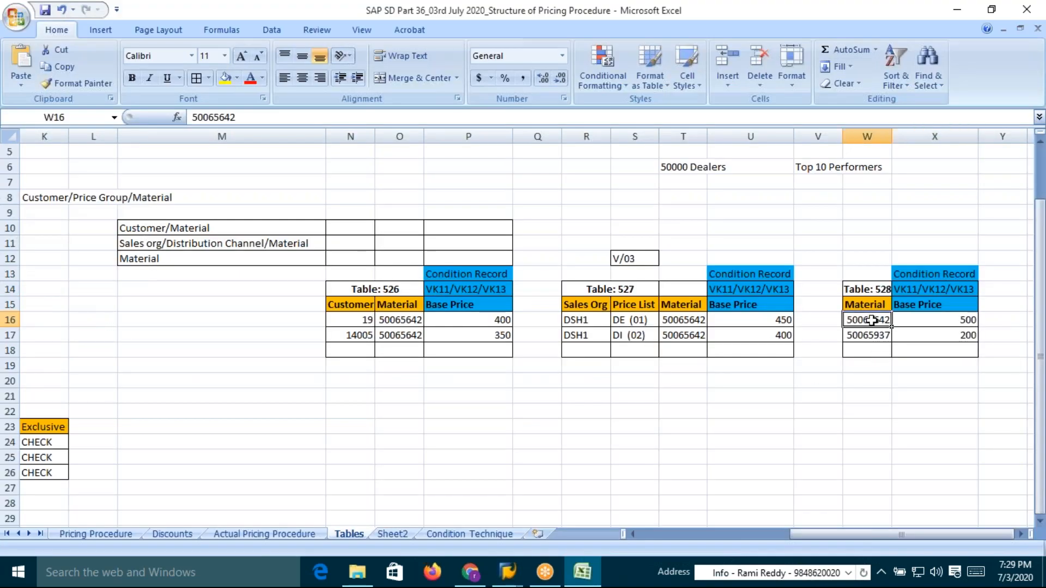
left_click(938, 321)
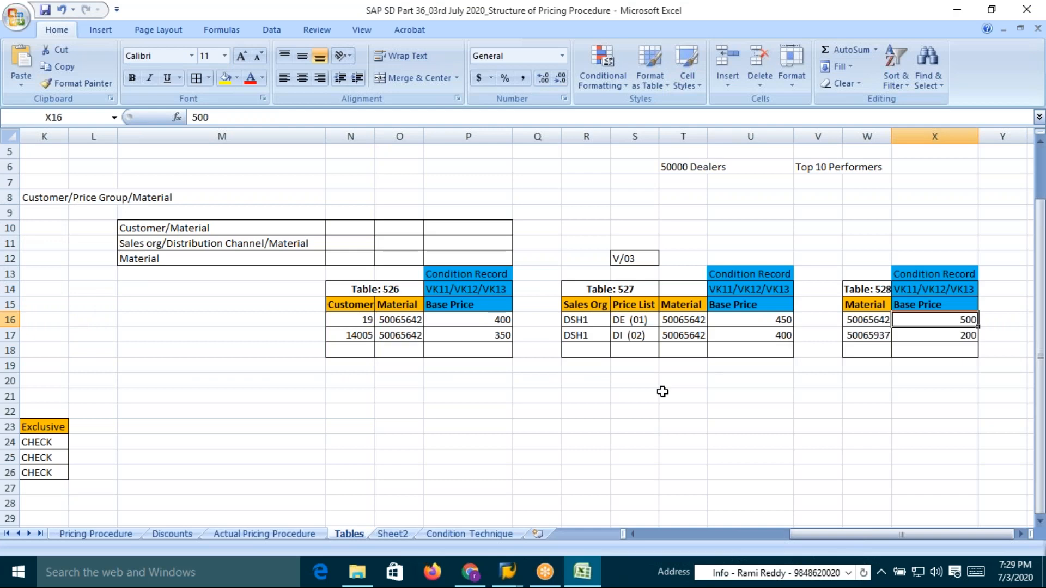
key("alt+Tab")
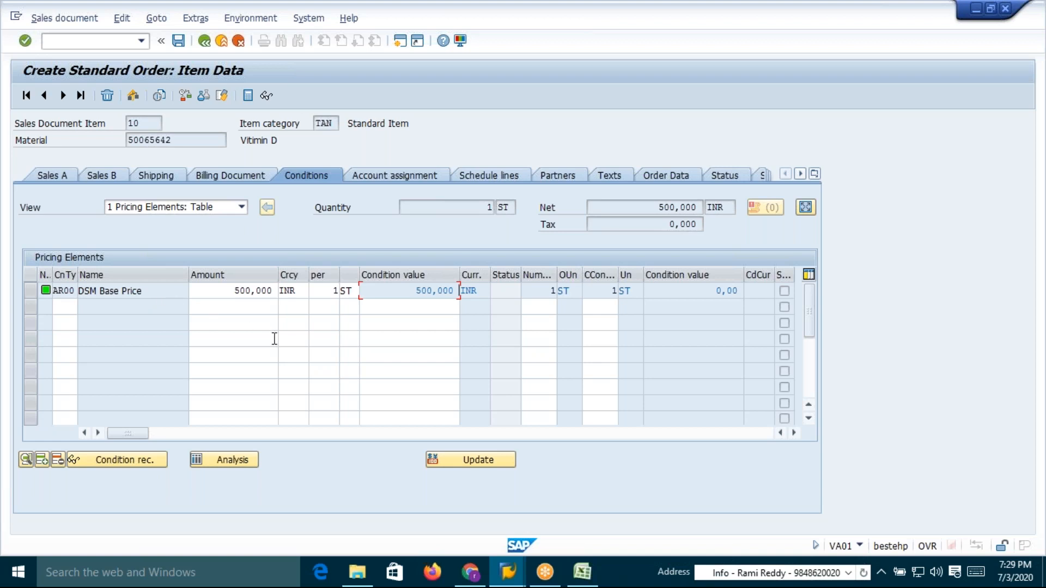
Open the pricing analysis for the item and expand condition type AR00's accesses
left_click(236, 460)
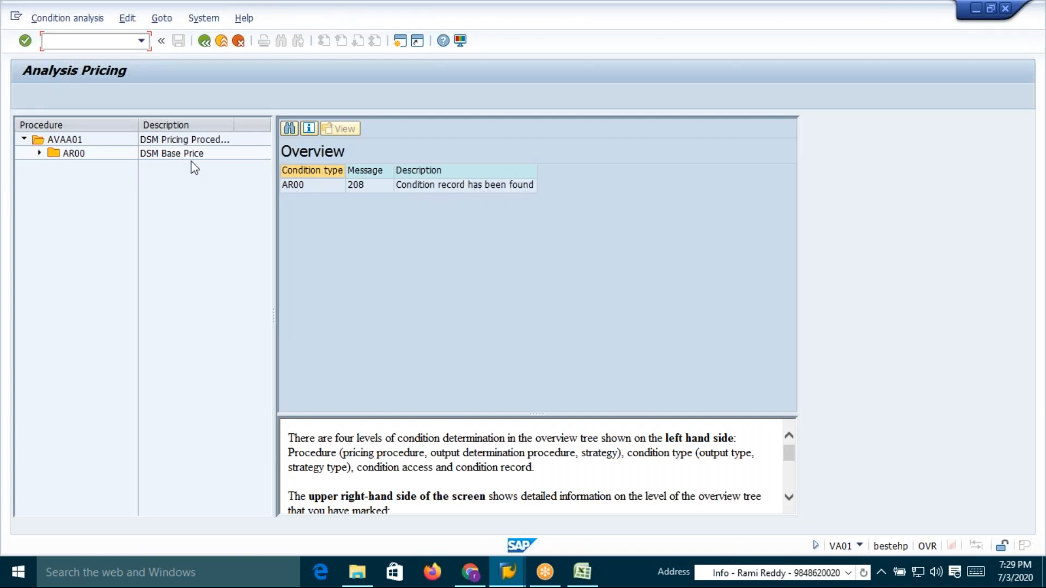
left_click(39, 153)
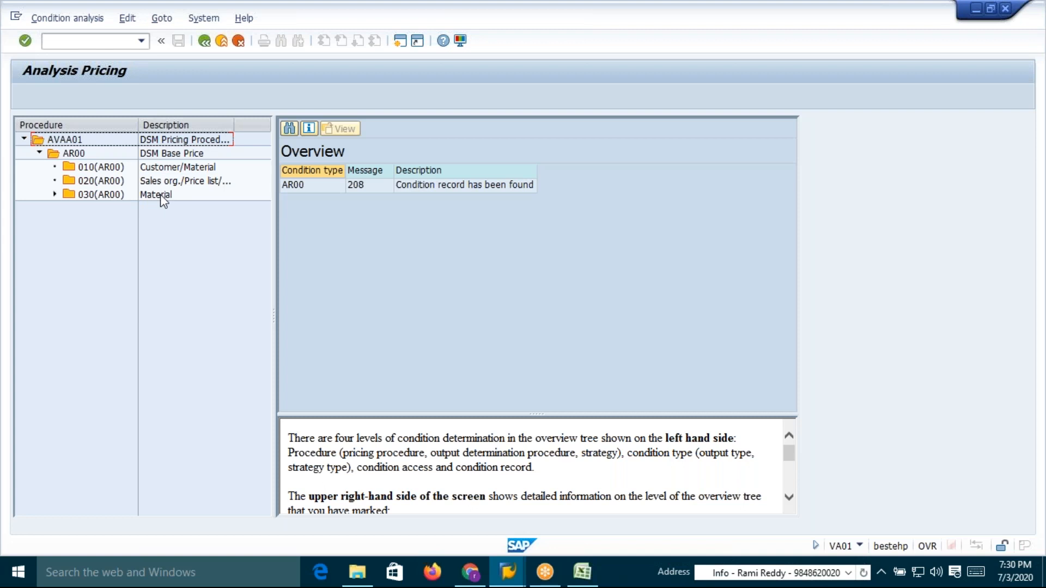
Expand access 030 (Material) in the pricing analysis tree to show its condition record
left_click(54, 194)
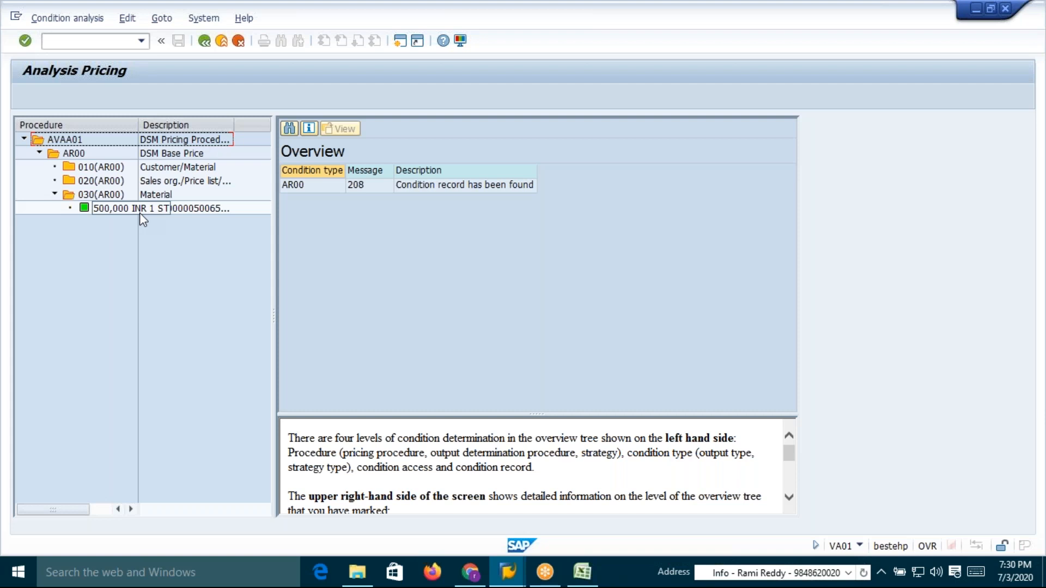
Switch to the other session, start transaction V/07 and acknowledge the cross-client notice
key("alt+Tab")
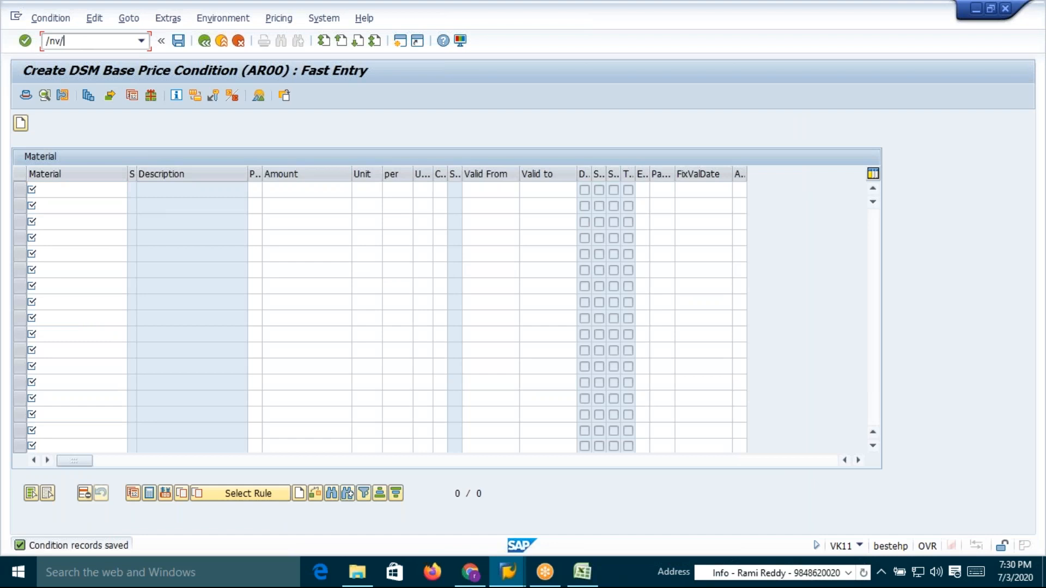
type("/nv/07")
key("Return")
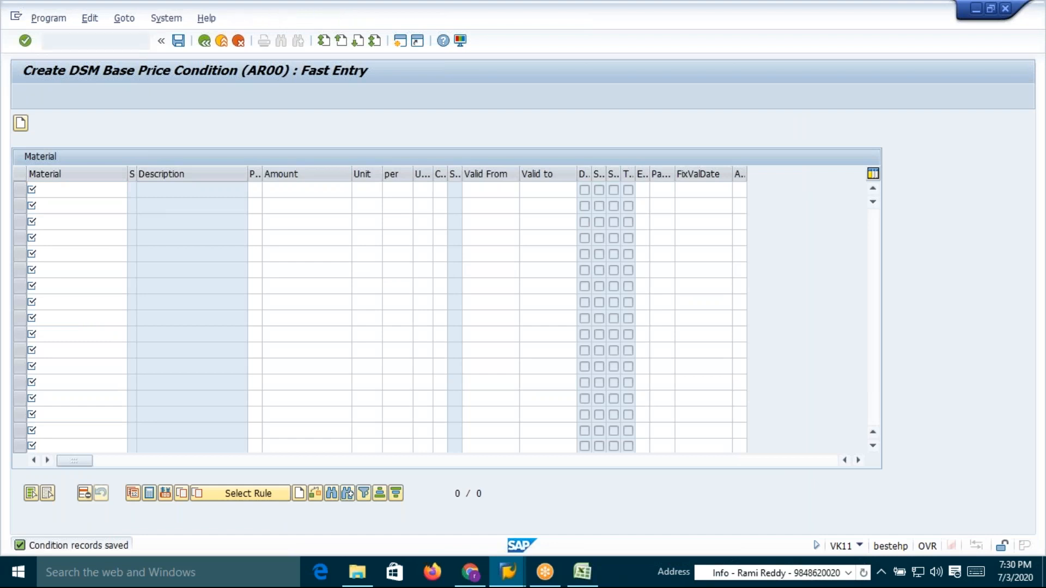
left_click(368, 428)
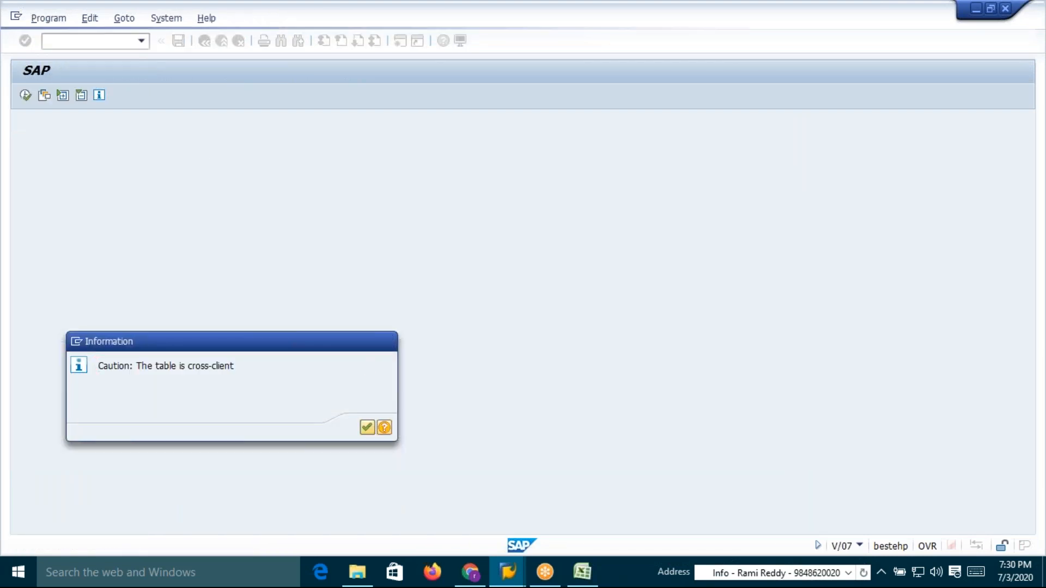
Position the access sequence list on AR00 and open its accesses overview
left_click(321, 510)
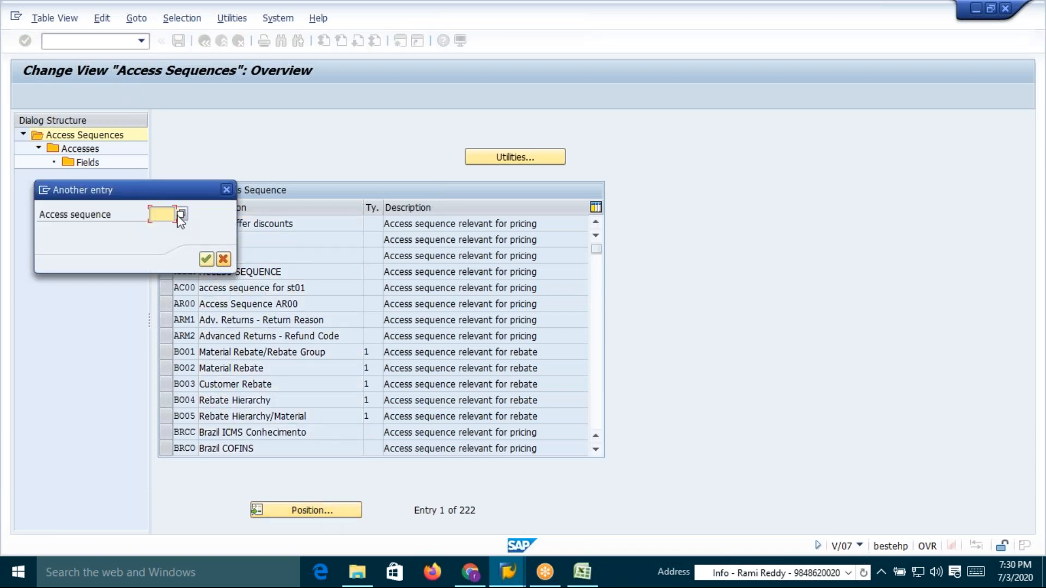
type("ar00")
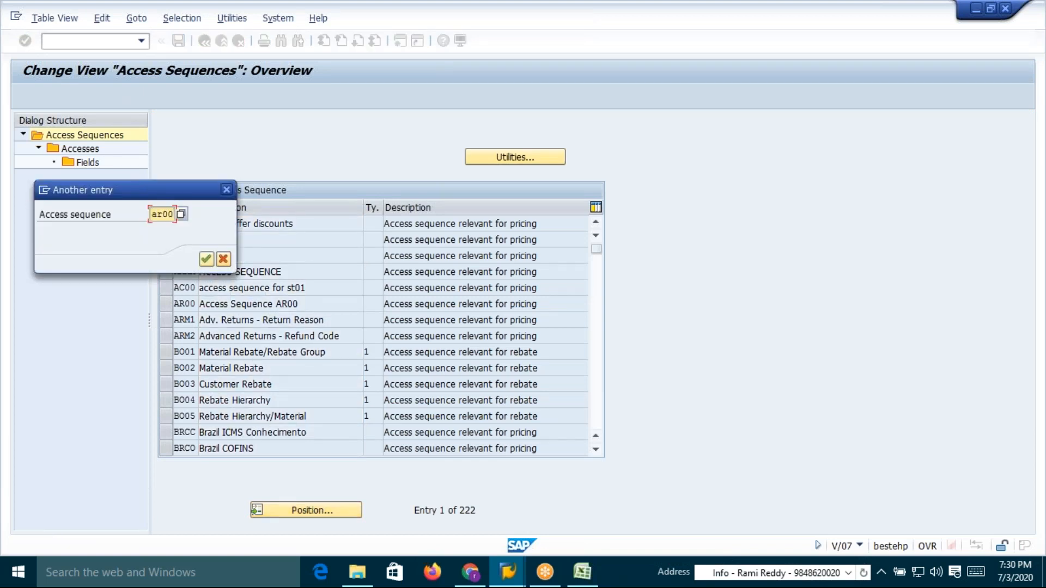
key("Return")
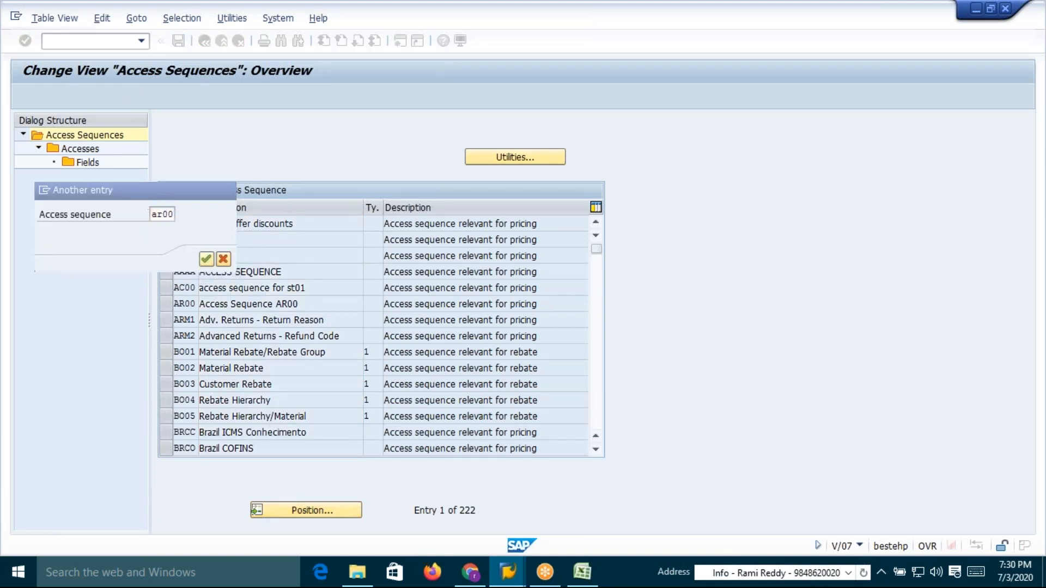
left_click(166, 224)
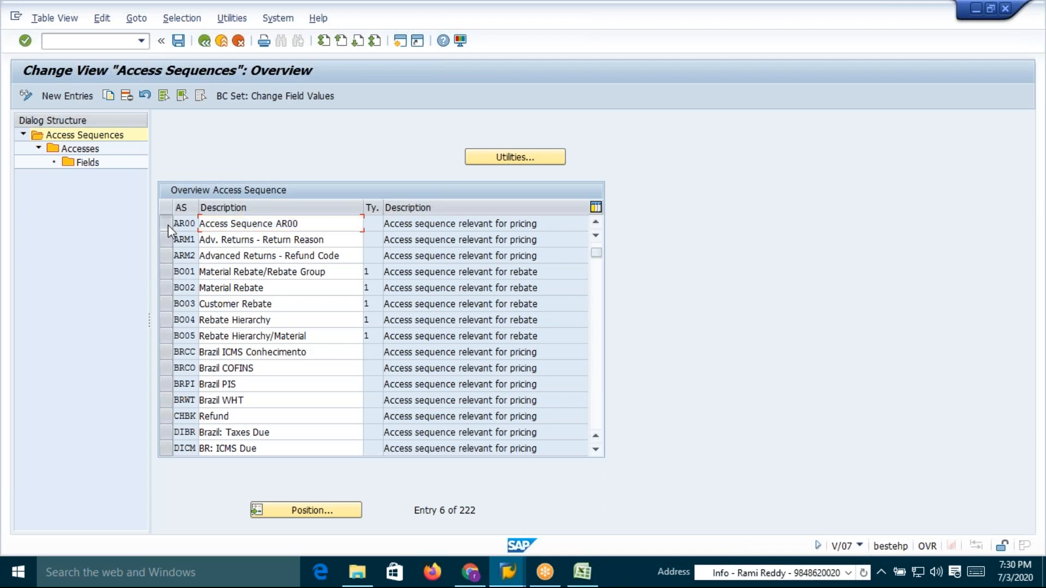
double_click(90, 149)
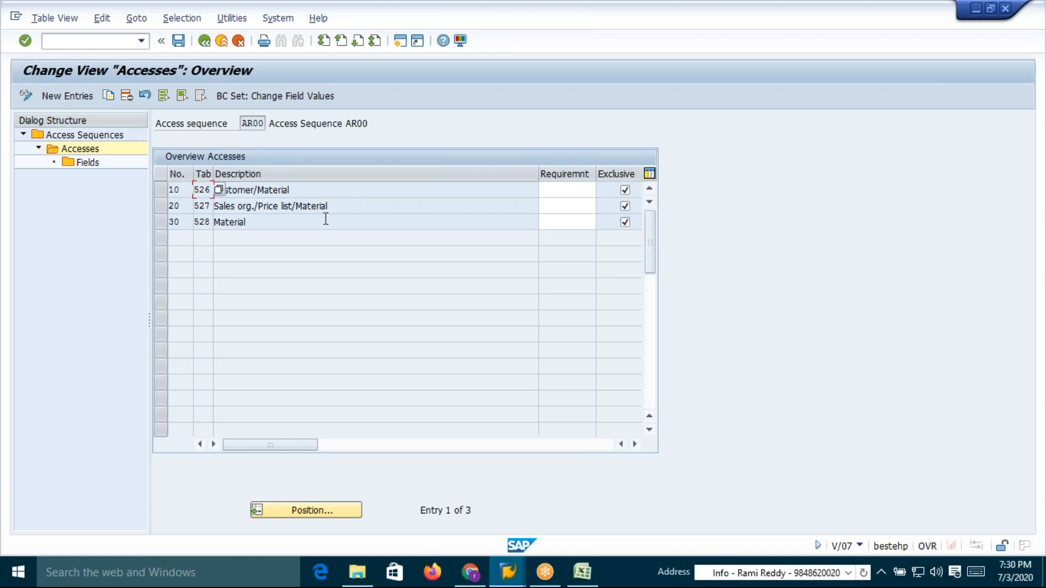
left_click(288, 190)
Return to the pricing analysis and open the details of access 010 (AR00)
key("alt+Tab")
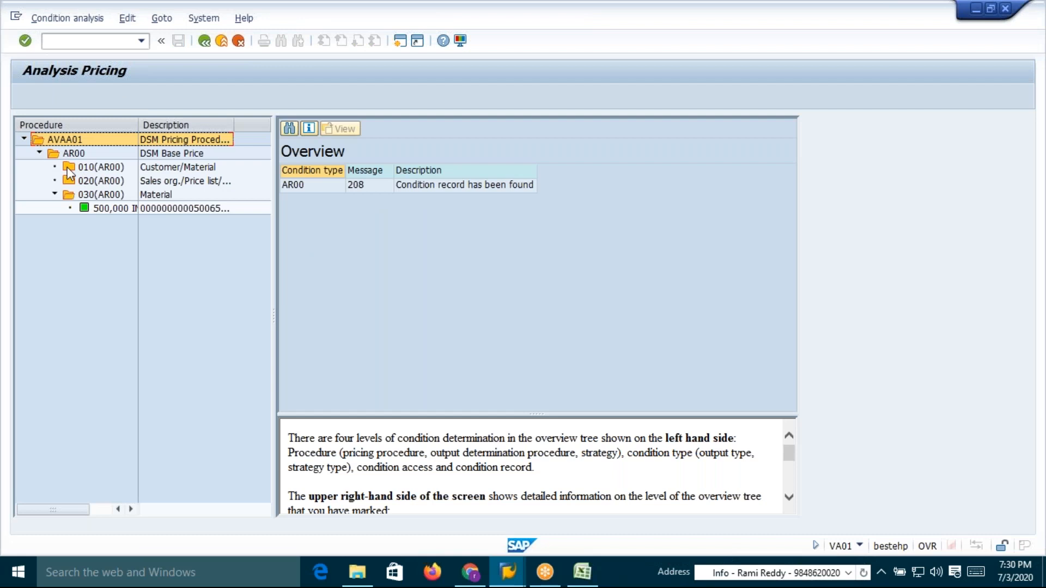
left_click(101, 169)
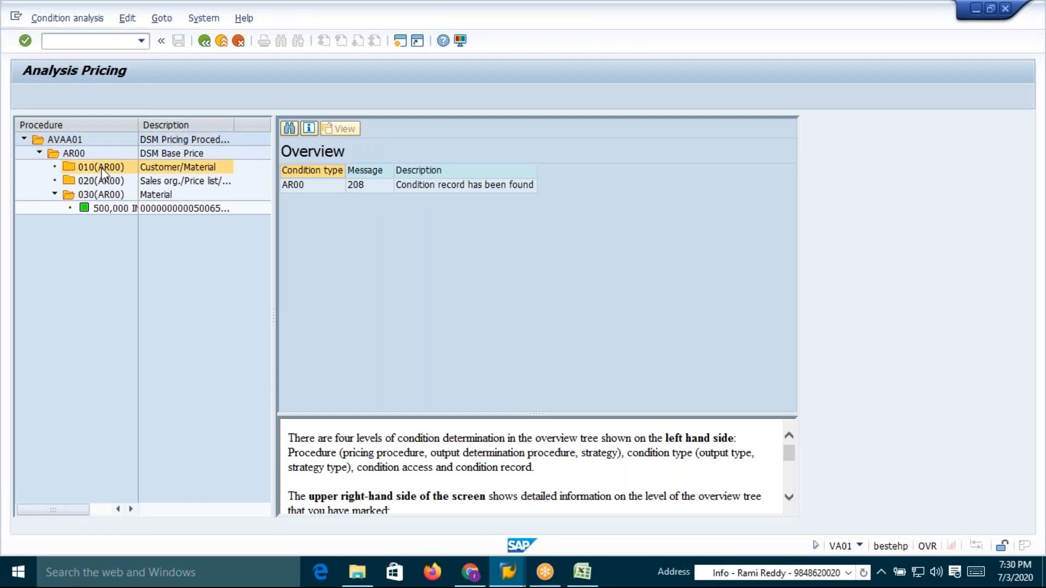
double_click(101, 172)
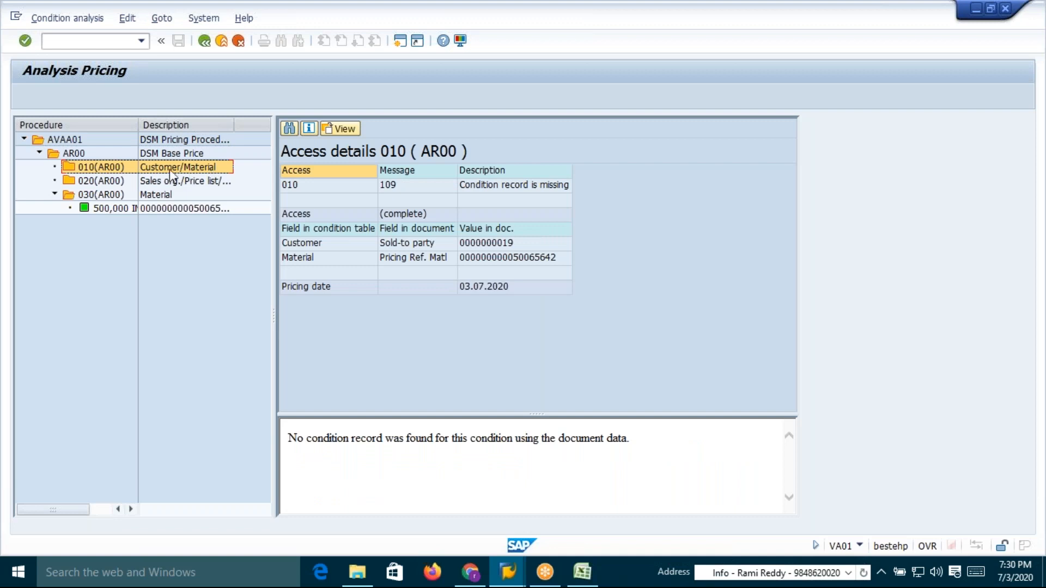
Switch to the Excel workbook and examine the condition records listed for tables 526, 527 and 528
key("alt+Tab")
key("Tab")
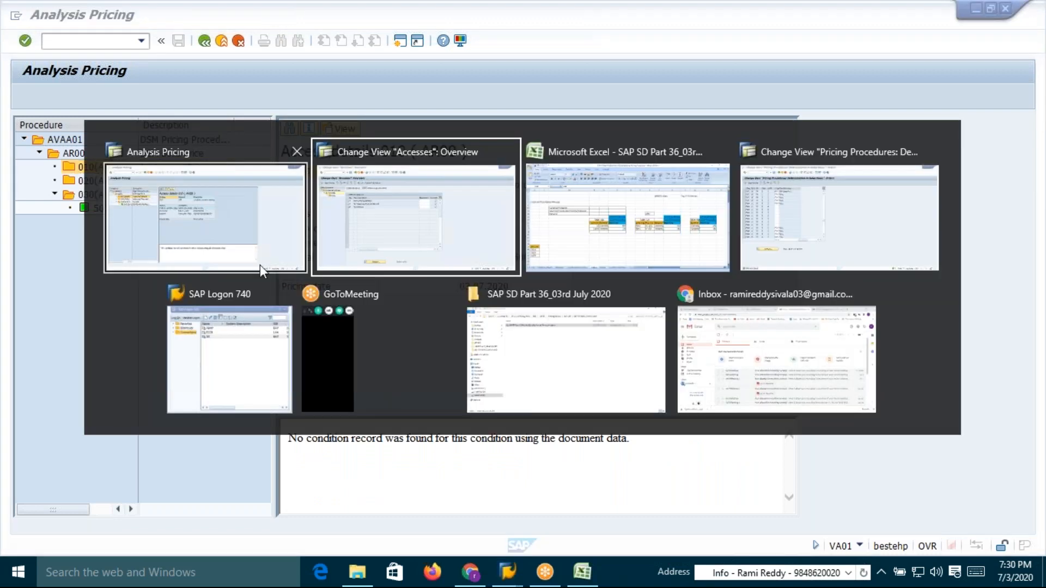
left_click(401, 320)
left_click(470, 322)
left_click(746, 322)
left_click(886, 324)
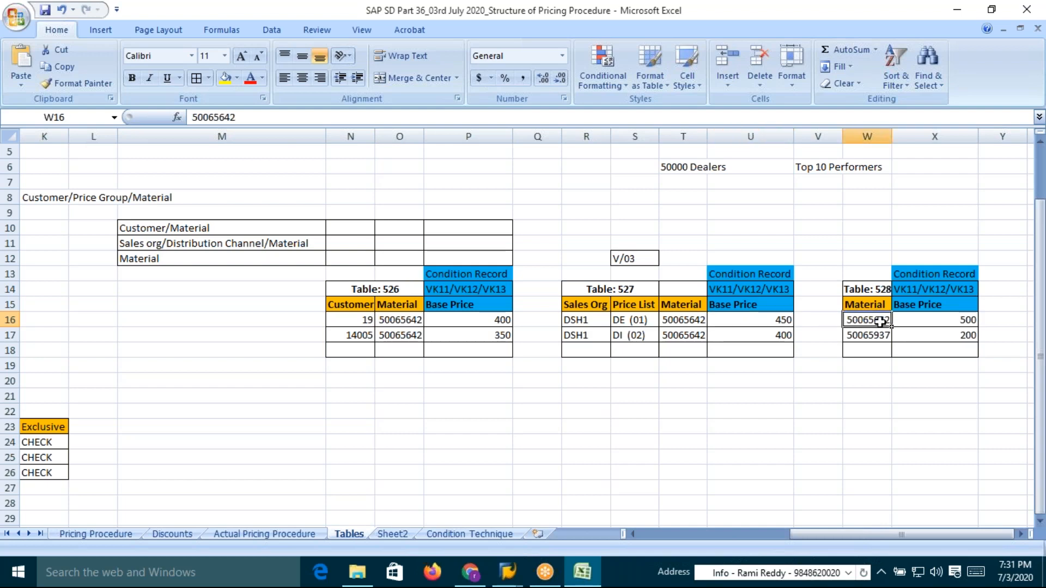
left_click(359, 323)
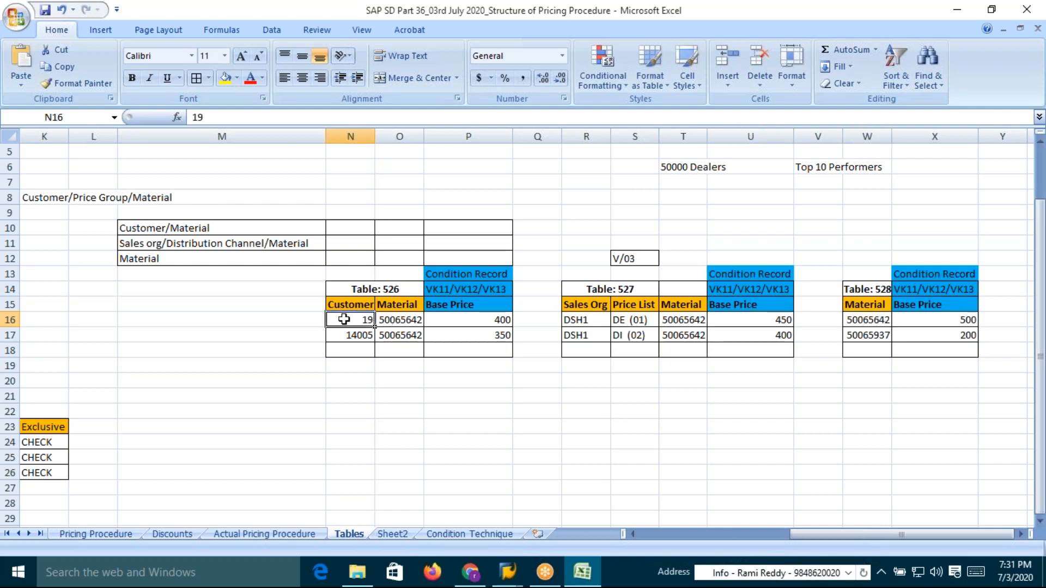
left_click(394, 322)
left_click(492, 321)
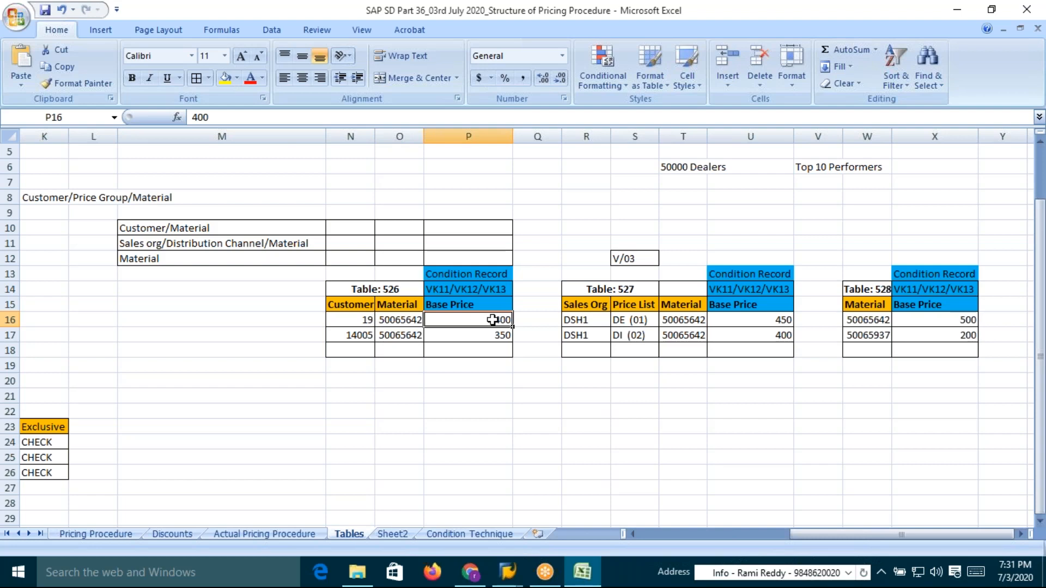
Review the message row of access 010 in the pricing analysis against the workbook's table 526 records
key("alt+Tab")
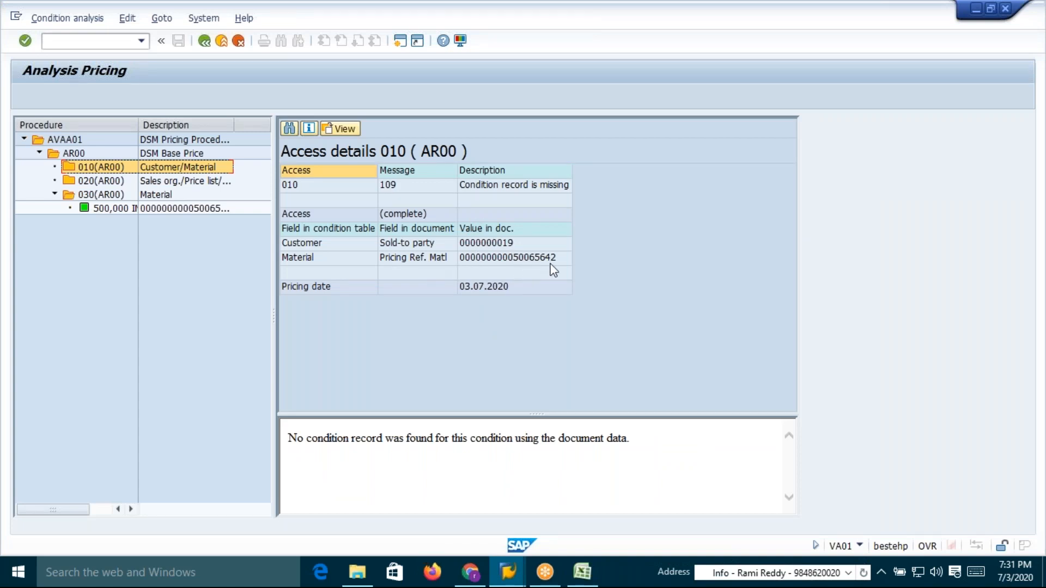
left_click(497, 187)
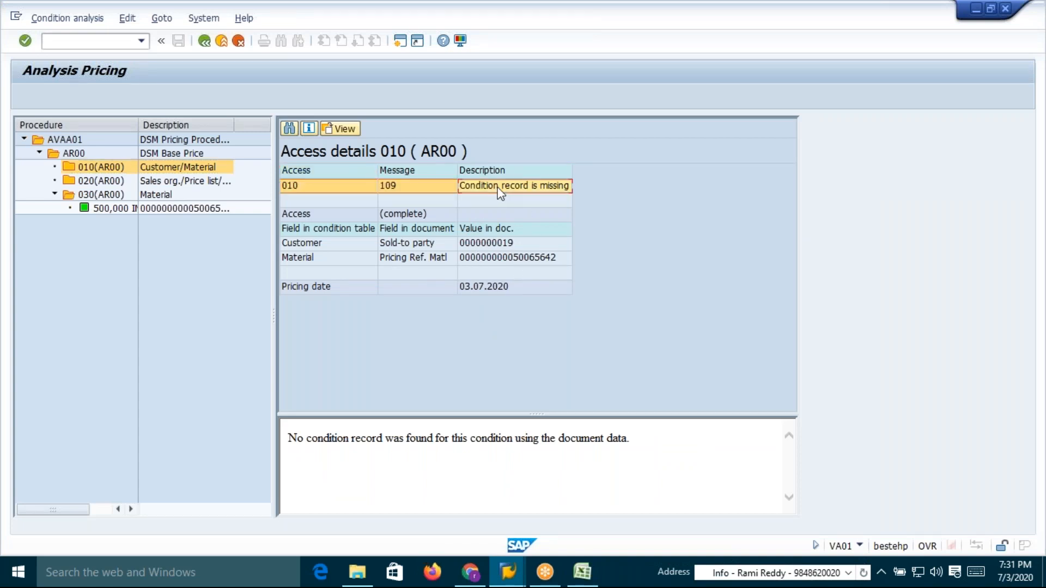
key("alt+Tab")
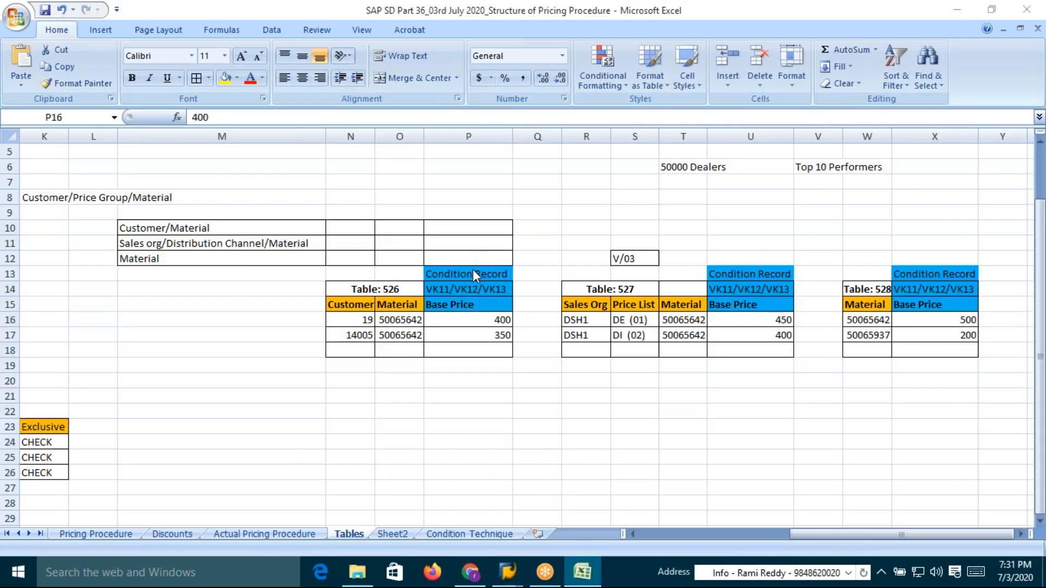
key("alt+Tab")
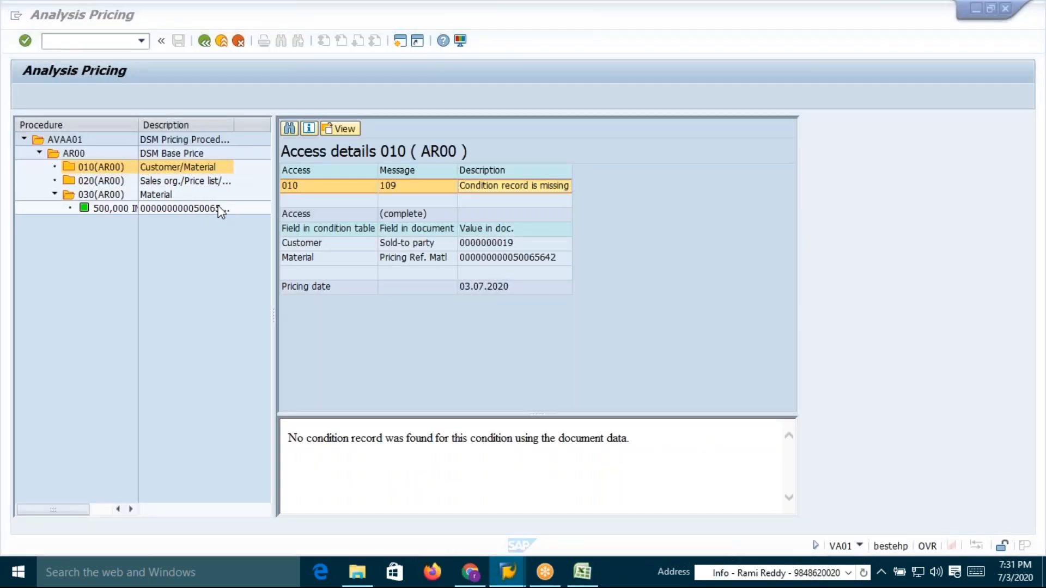
Examine the descriptions of accesses 10 and 20 in access sequence AR00, then leave the accesses view
key("alt+Tab")
key("Tab")
left_click(532, 192)
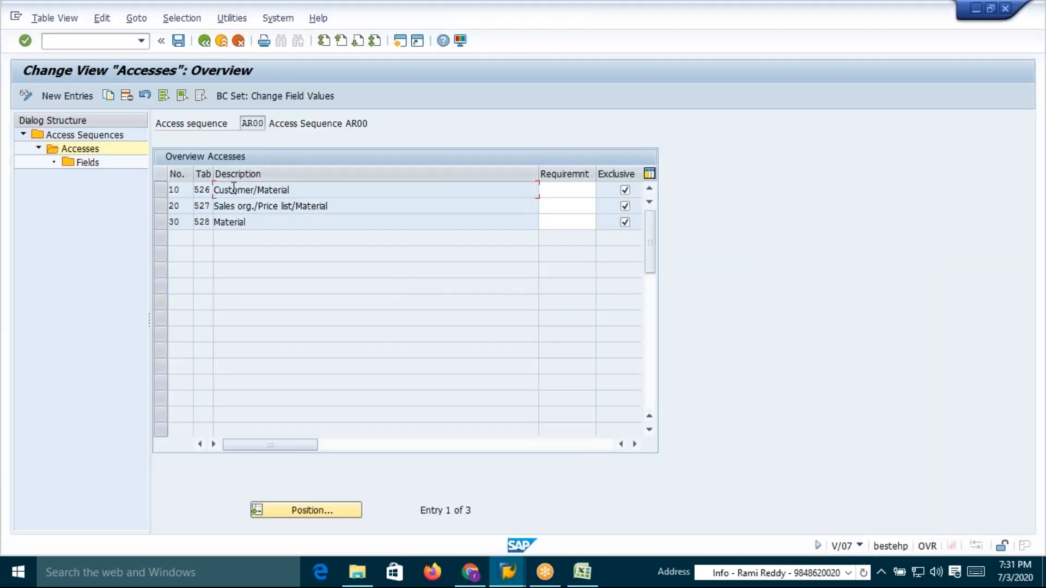
left_click_drag(297, 190, 214, 193)
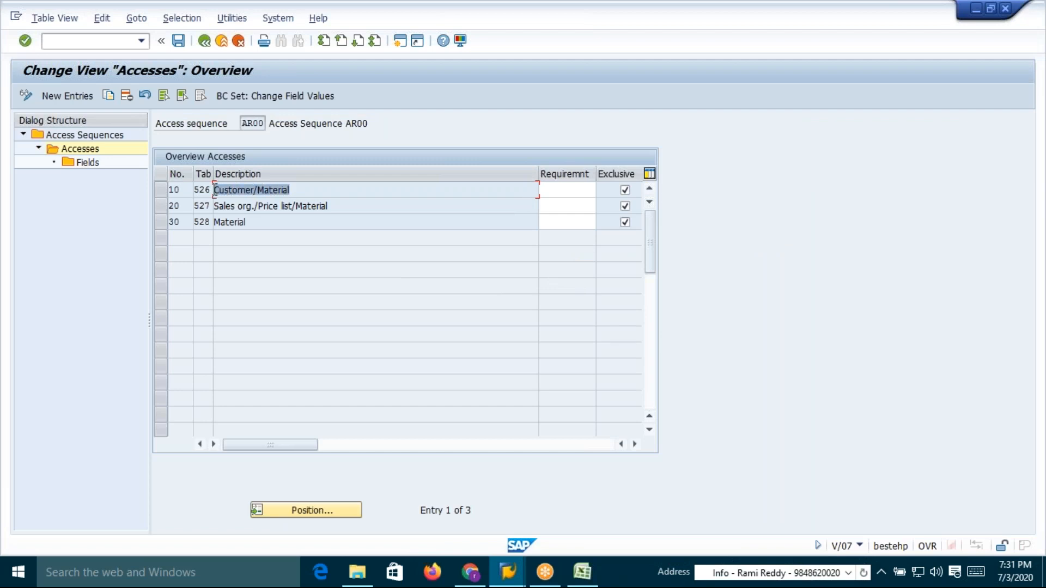
left_click(216, 190)
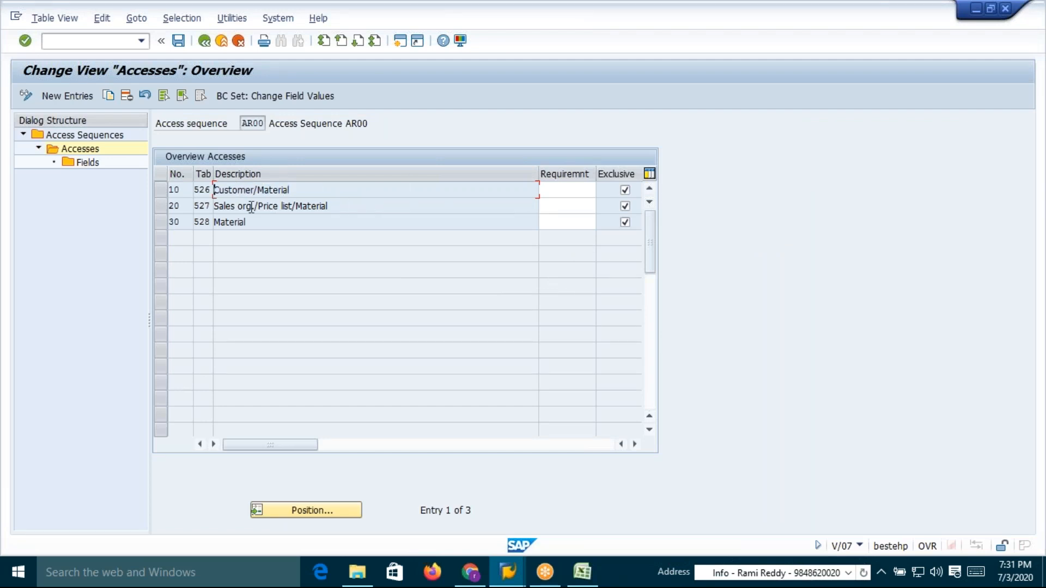
left_click_drag(217, 207, 301, 209)
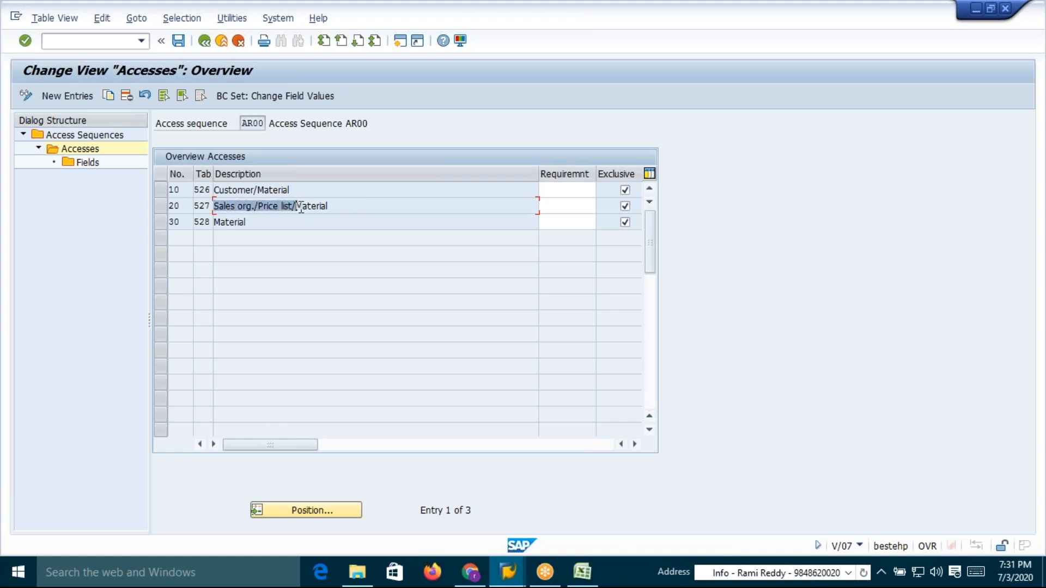
left_click(301, 209)
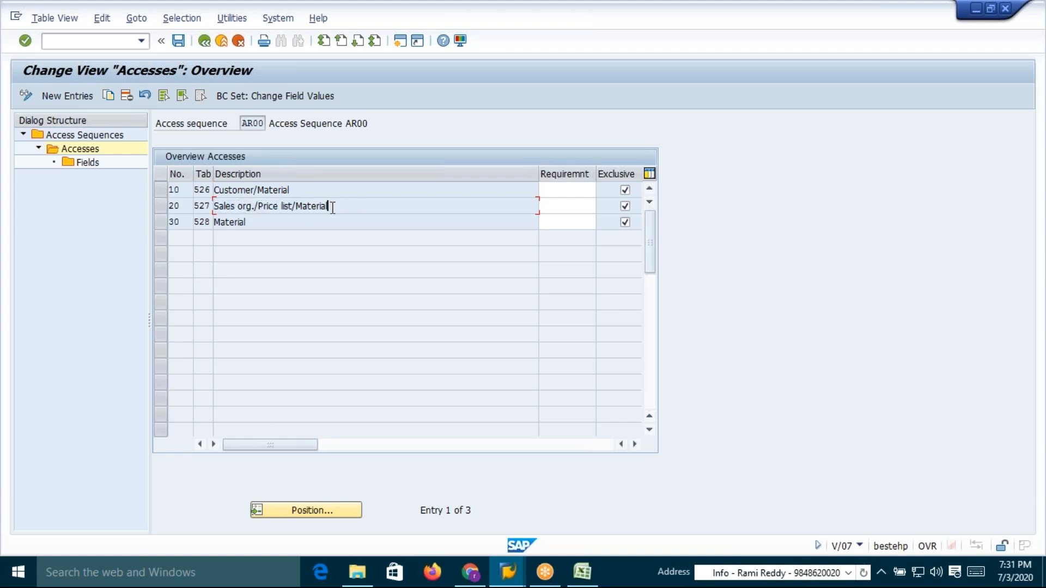
key("F3")
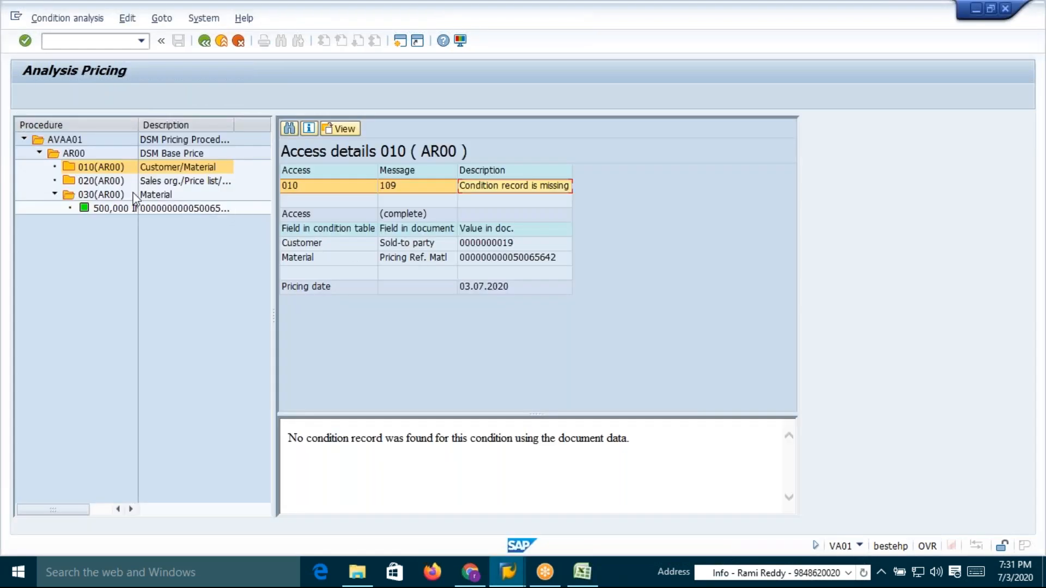
Open the details of access 020 and inspect its sales organization and price list fields
left_click(98, 181)
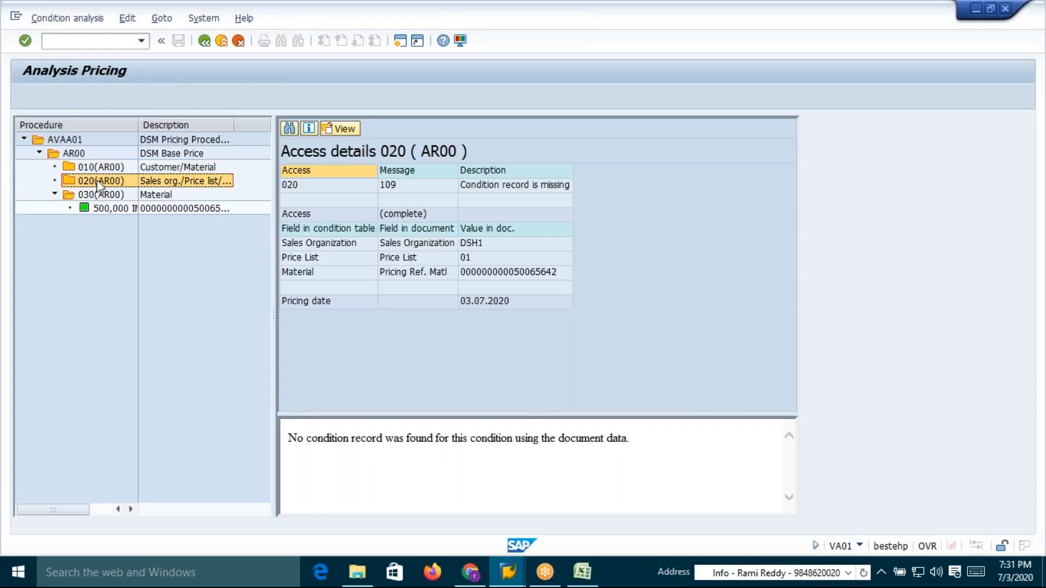
left_click(391, 243)
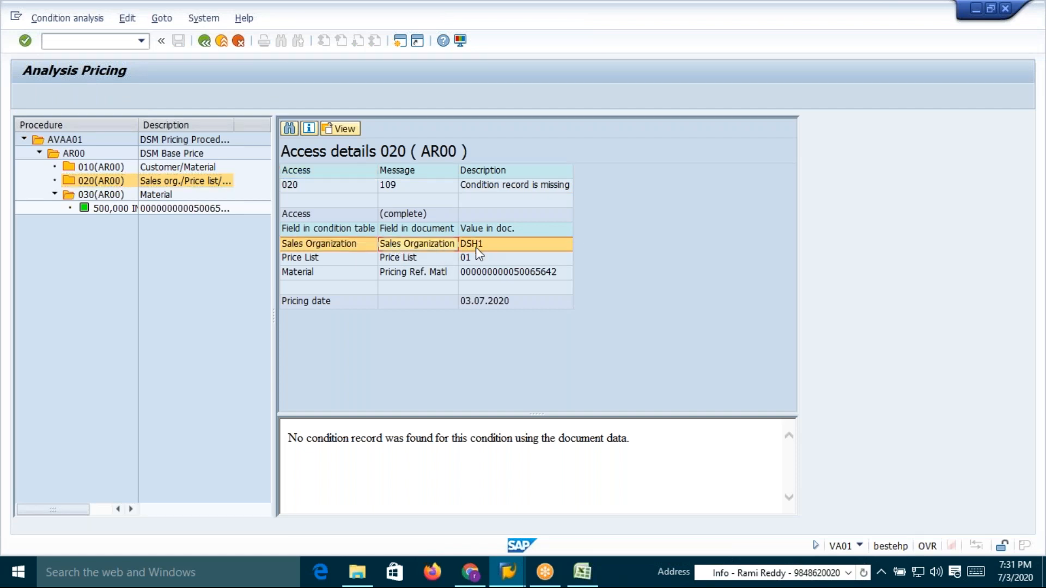
left_click(414, 259)
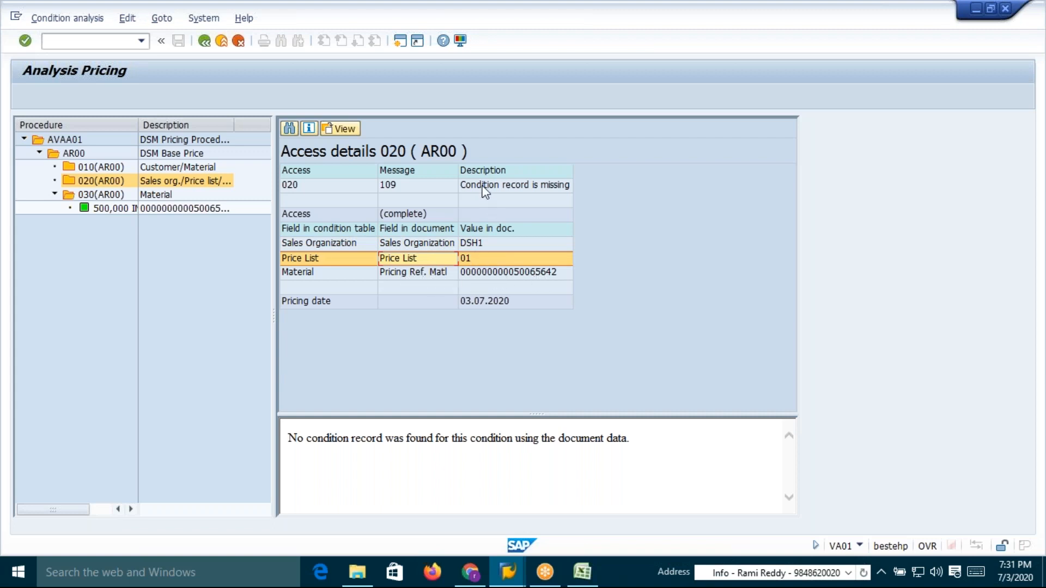
Open the details of access 030 (Material) in the pricing analysis
key("alt+Tab")
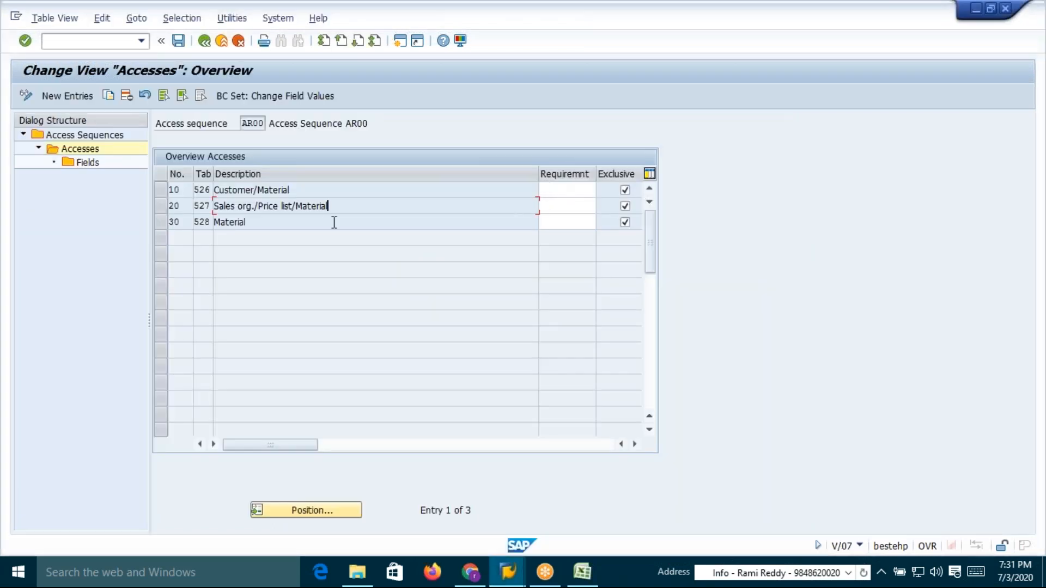
key("Down")
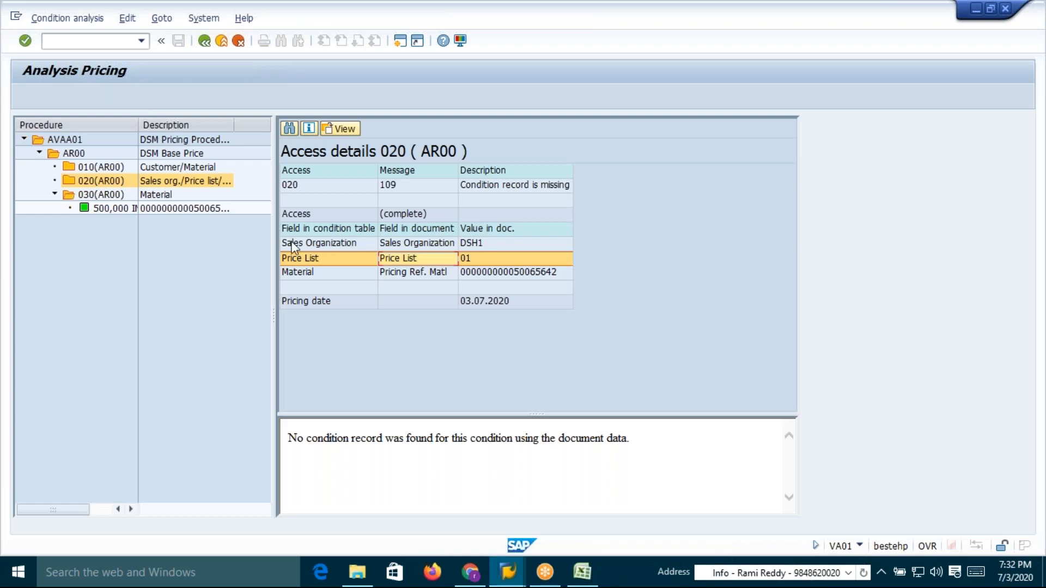
left_click(146, 195)
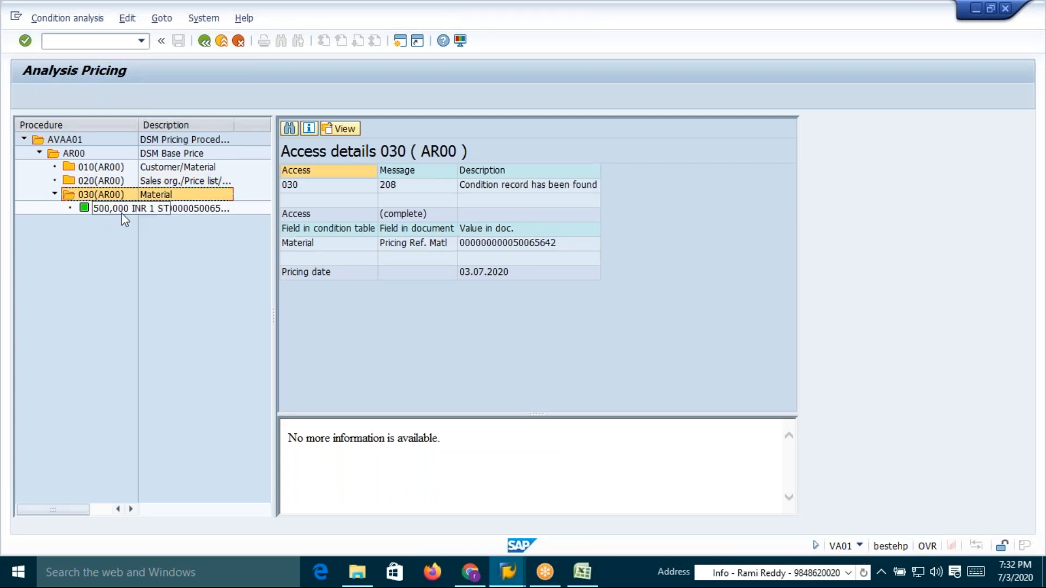
Widen the procedure column, then leave the pricing analysis back to the standard order overview
left_click_drag(138, 137, 171, 139)
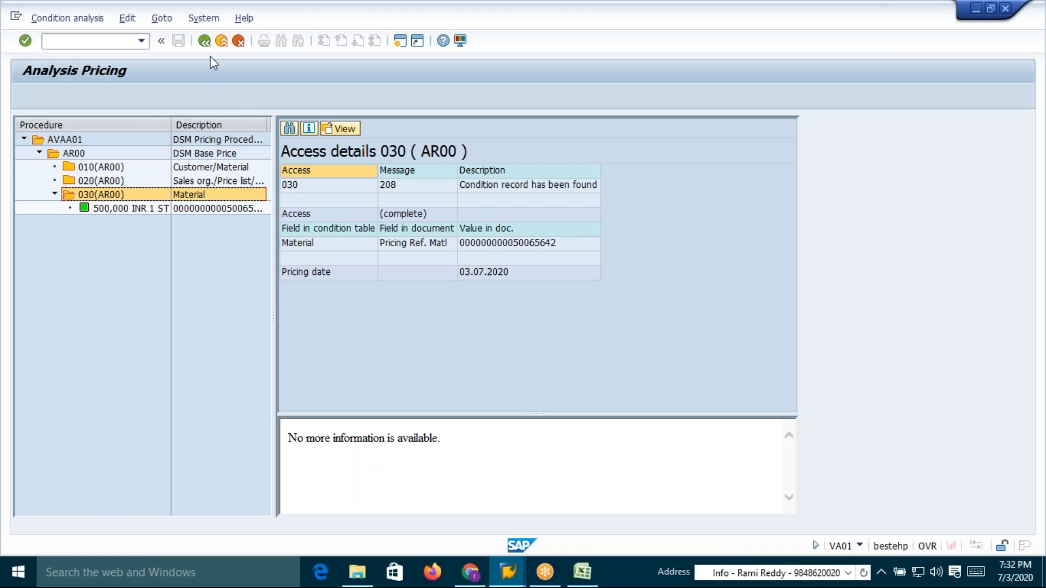
left_click(204, 41)
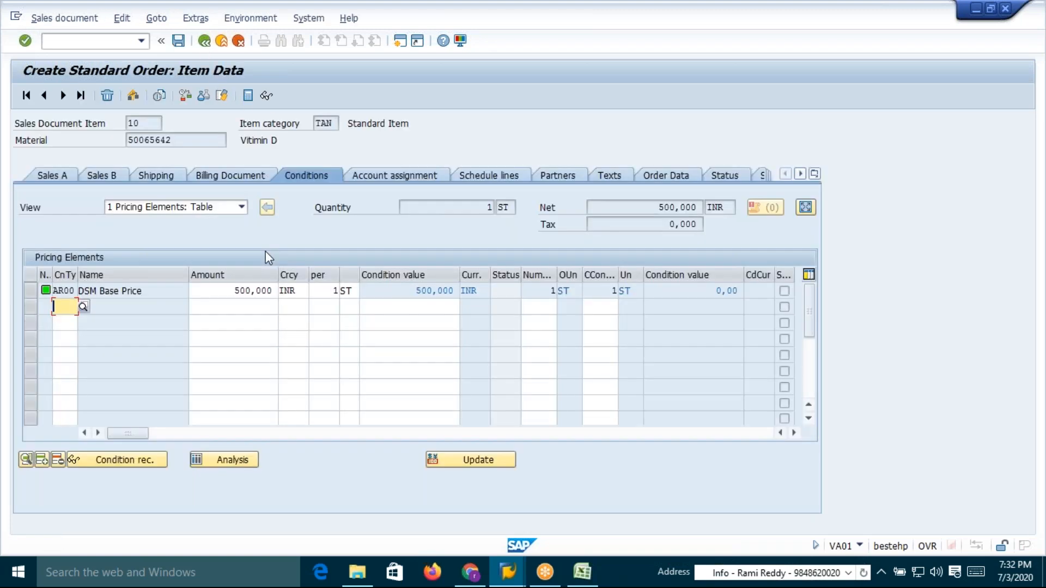
left_click(204, 41)
key("alt+Tab")
key("alt+Tab")
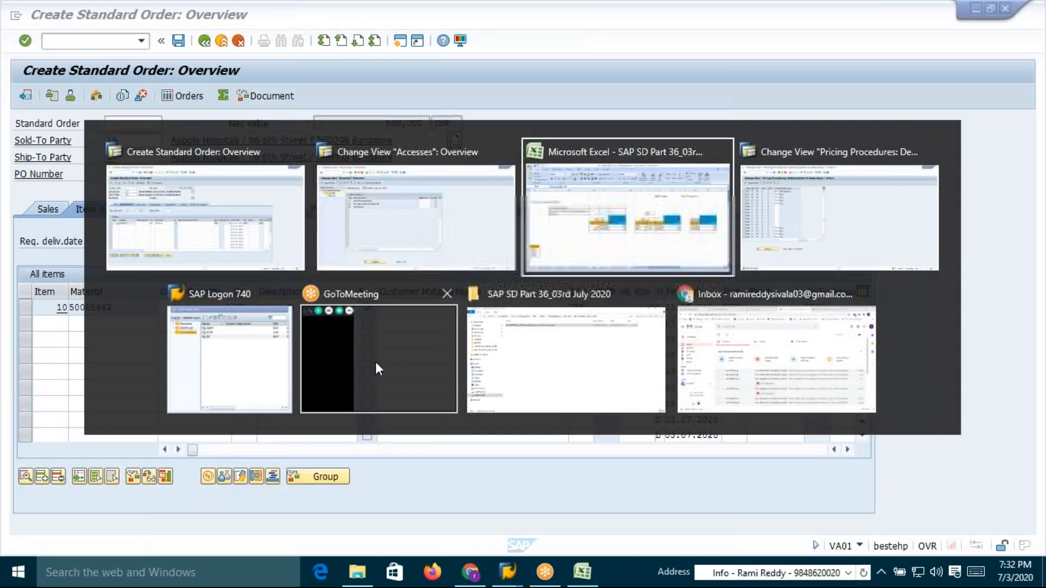
Copy material 50065937 from the spreadsheet and add it as a second order item with quantity 1
left_click(882, 335)
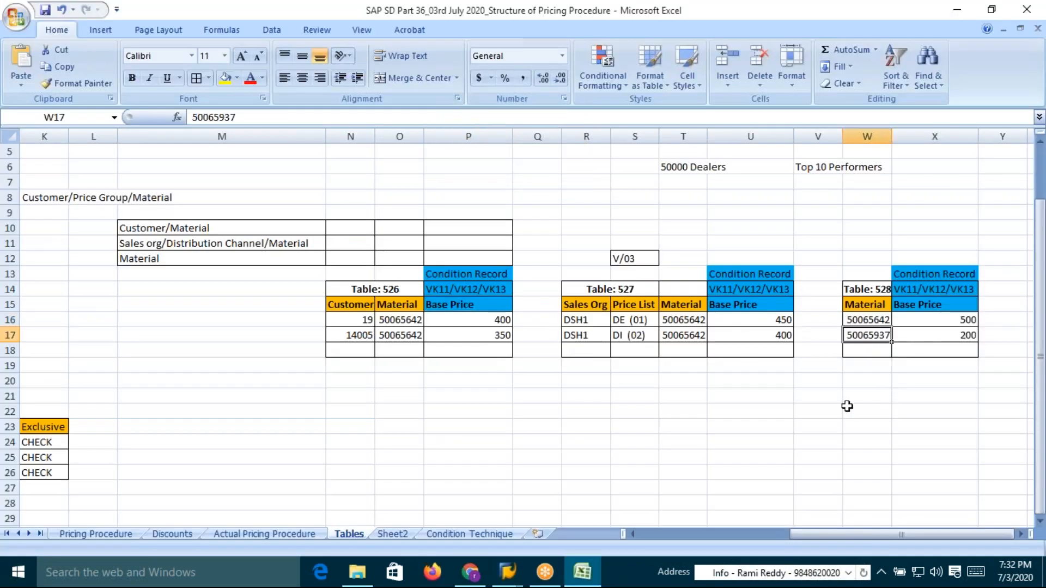
key("ctrl+c")
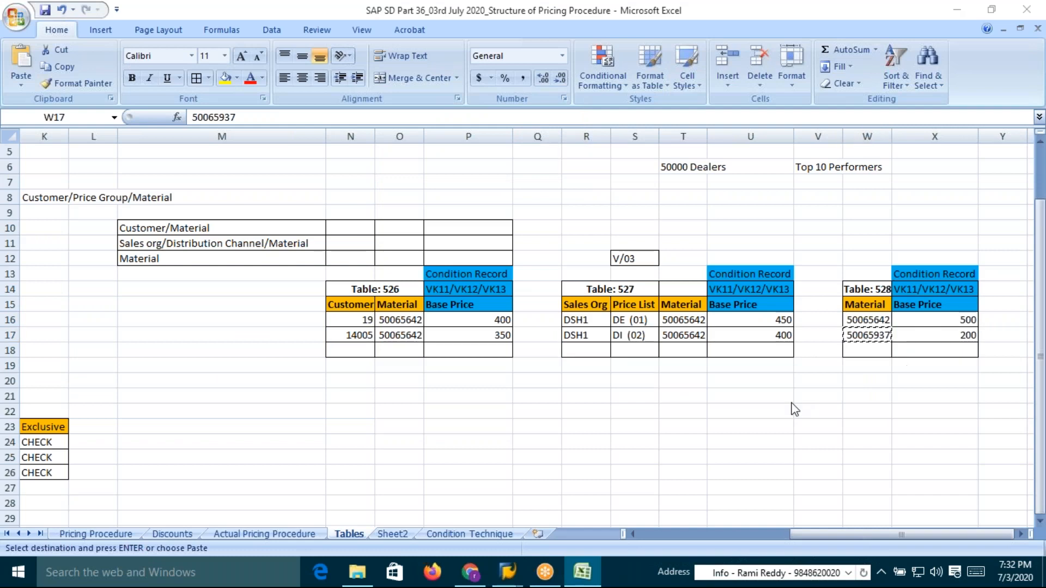
key("alt+Tab")
key("ctrl+v")
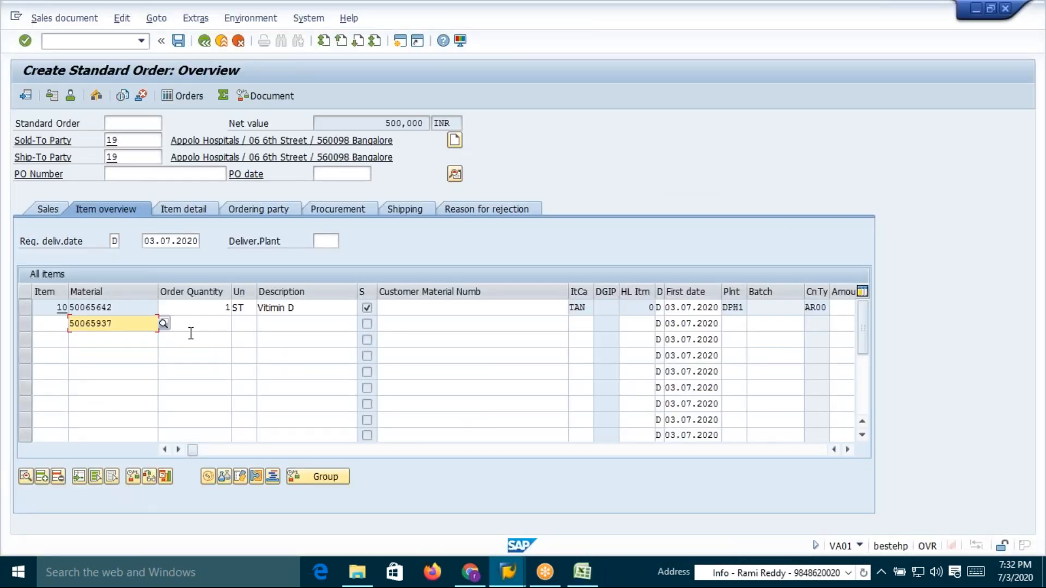
left_click(223, 325)
type("1")
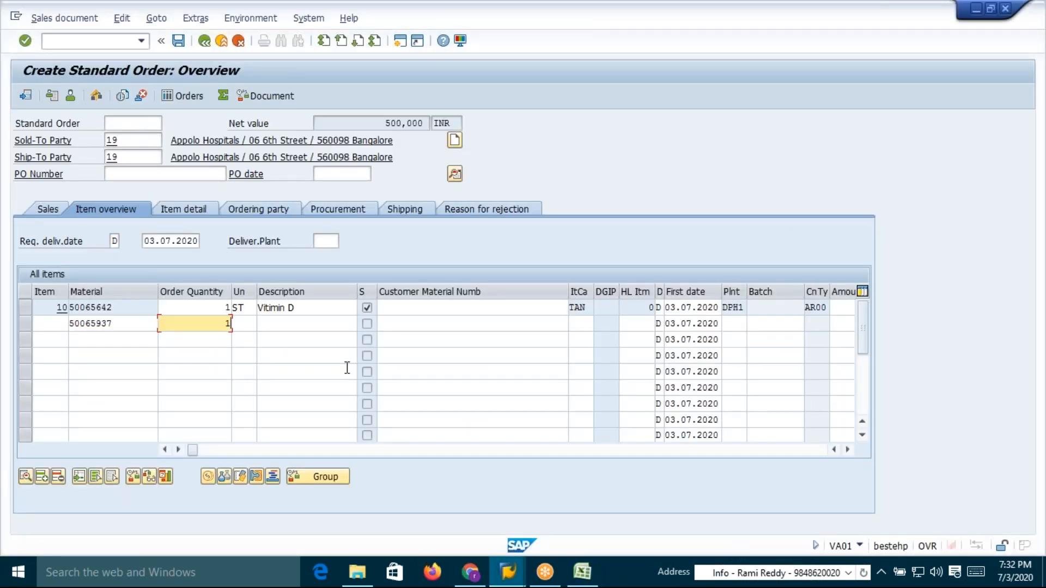
key("Return")
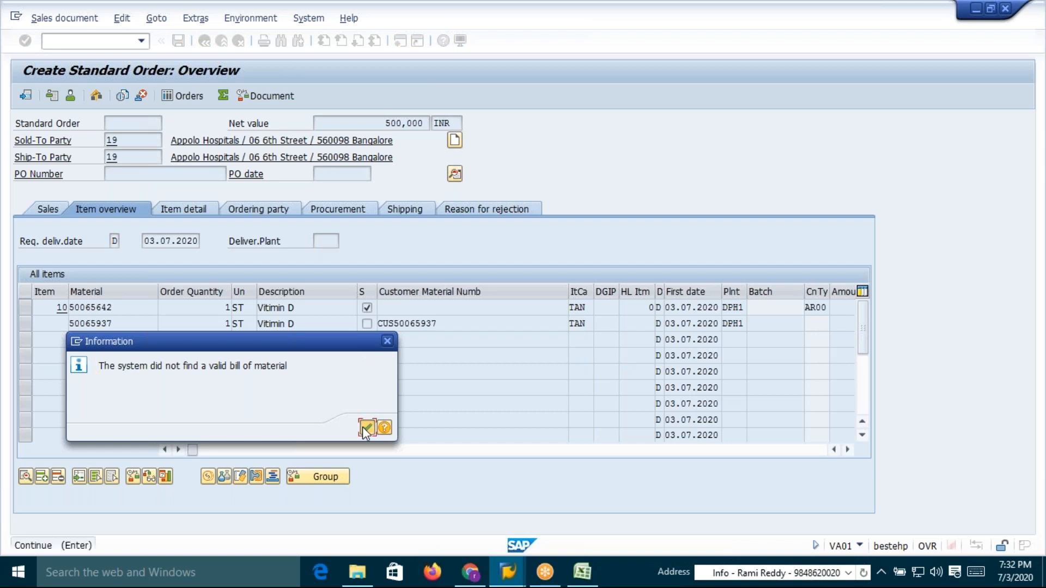
left_click(364, 427)
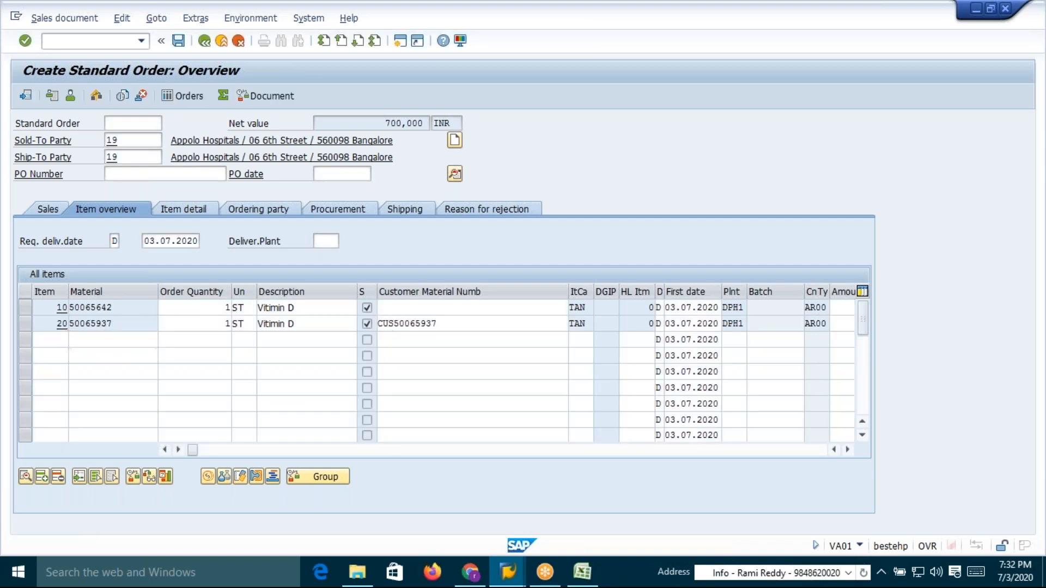
Inspect the base price and net value in the condition details of items 20 and 10, then return to the overview
double_click(129, 324)
left_click(231, 294)
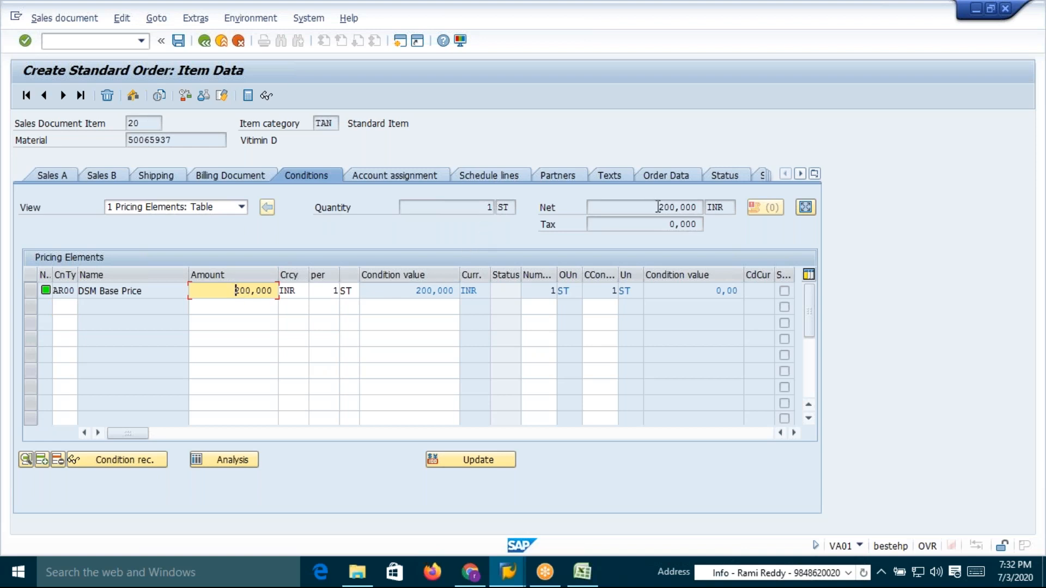
left_click(676, 207)
left_click(174, 139)
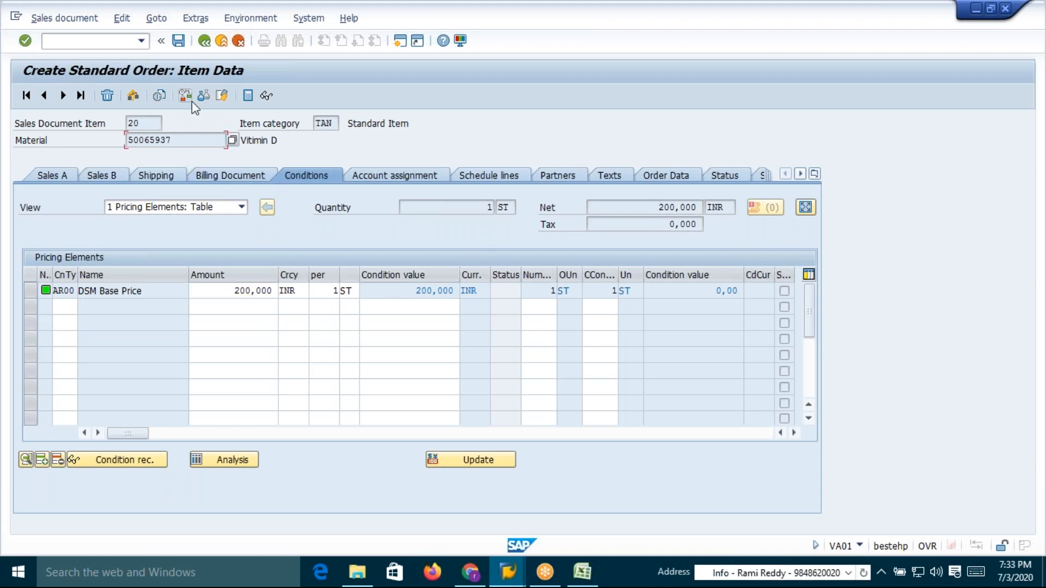
left_click(45, 97)
left_click(687, 207)
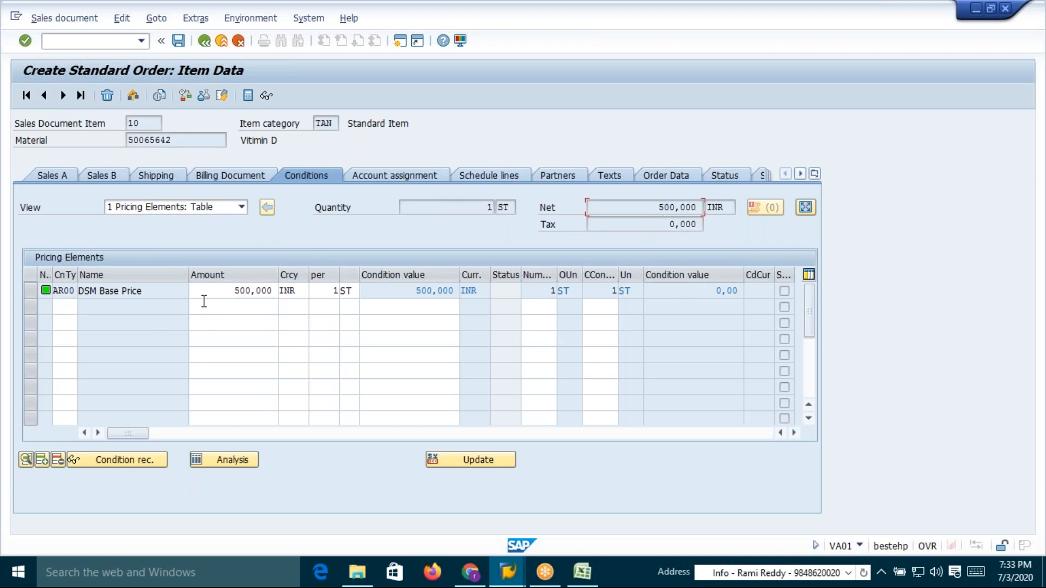
left_click(204, 41)
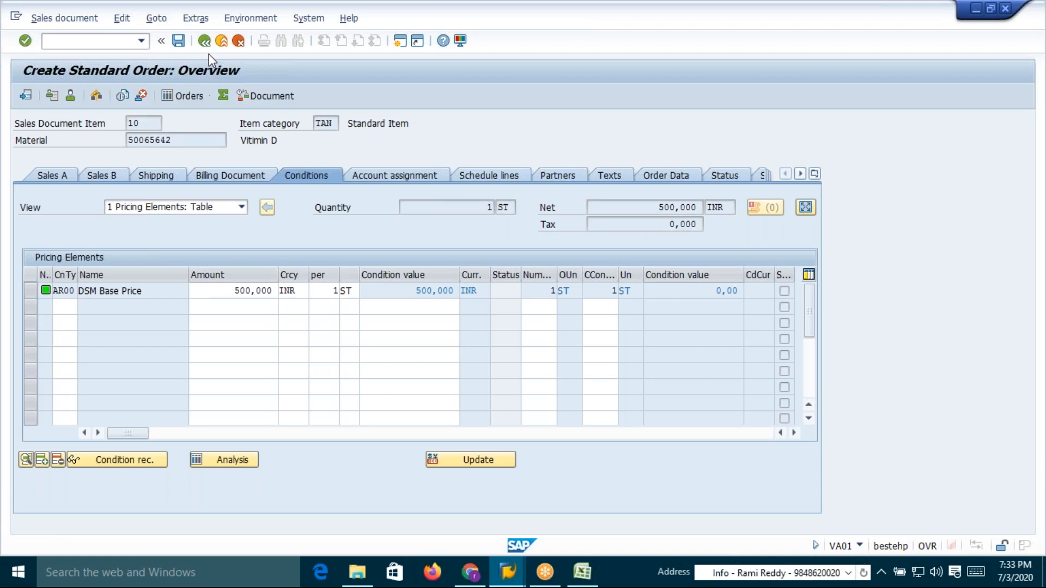
Change the order quantity of item 10 to 2
left_click_drag(383, 123, 431, 123)
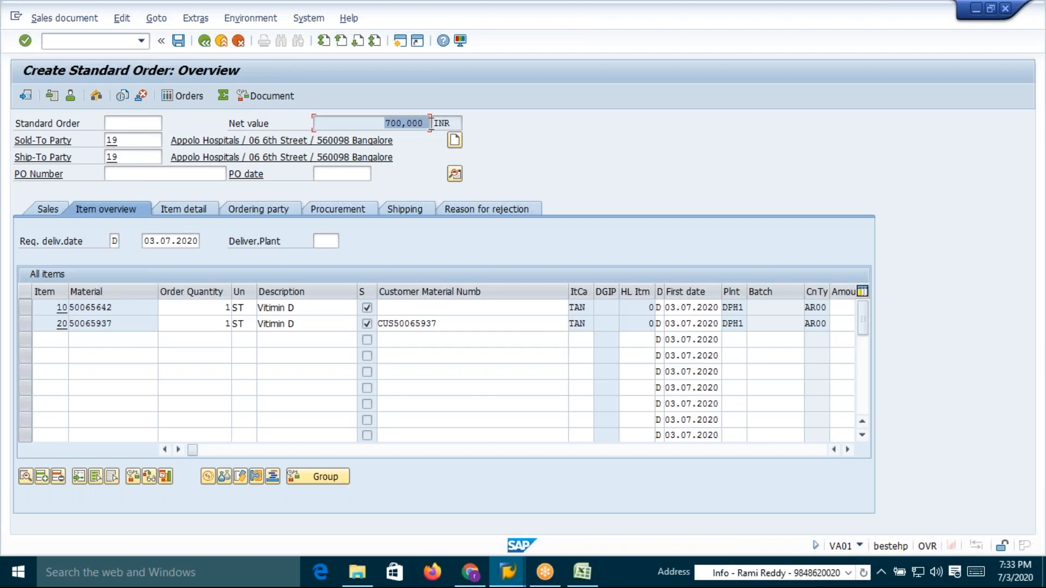
left_click(425, 124)
left_click(226, 308)
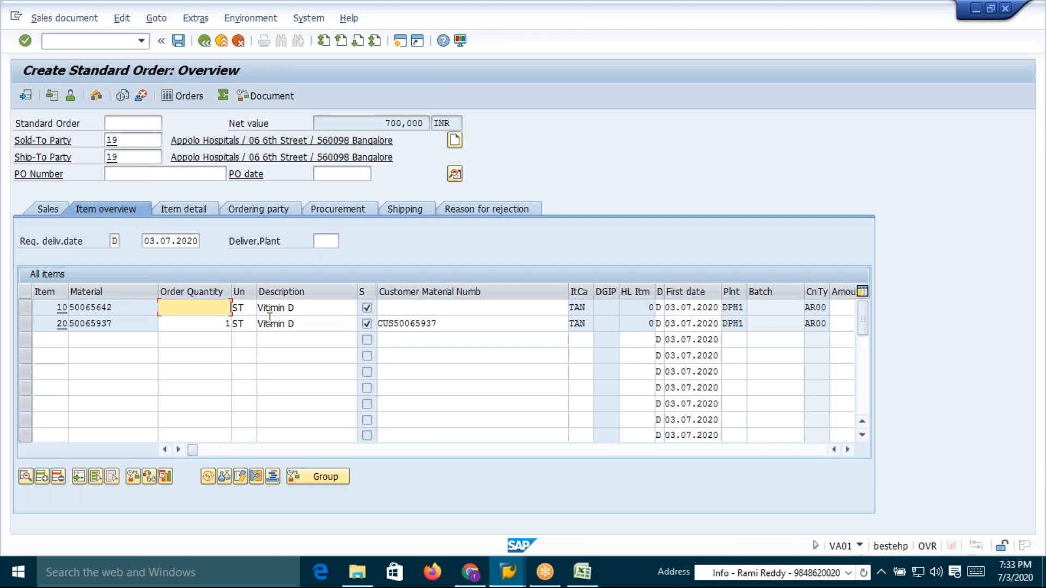
type("2")
key("Return")
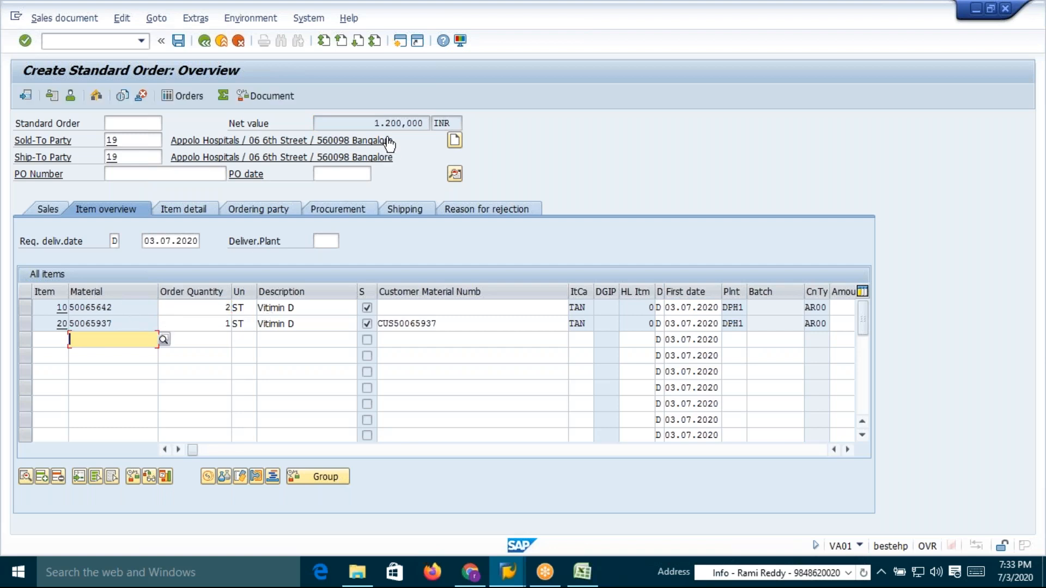
Inspect item 10's condition amount and net value, then return to the order overview
left_click(376, 123)
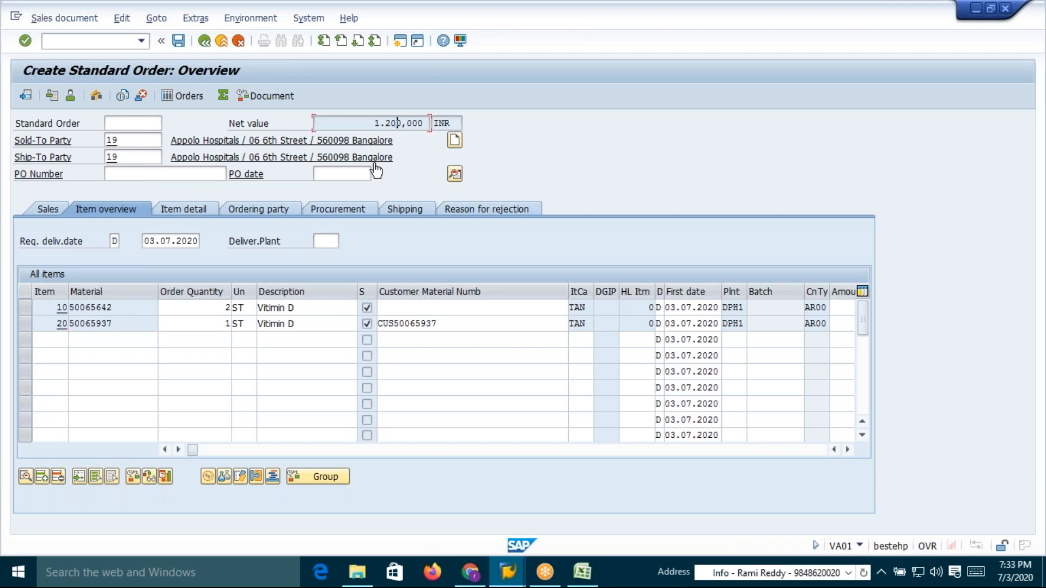
double_click(125, 308)
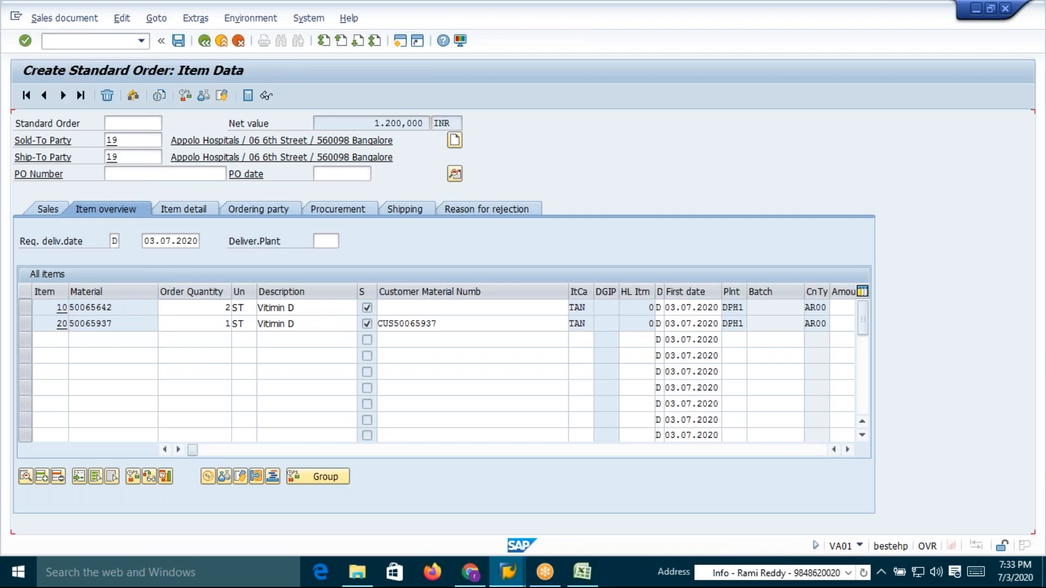
left_click(674, 206)
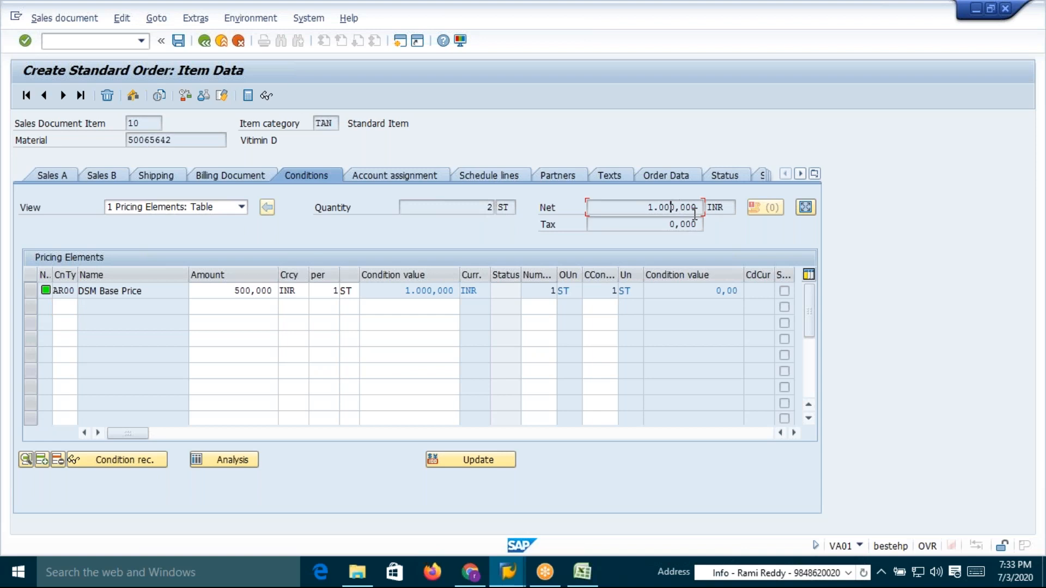
left_click_drag(229, 290, 275, 290)
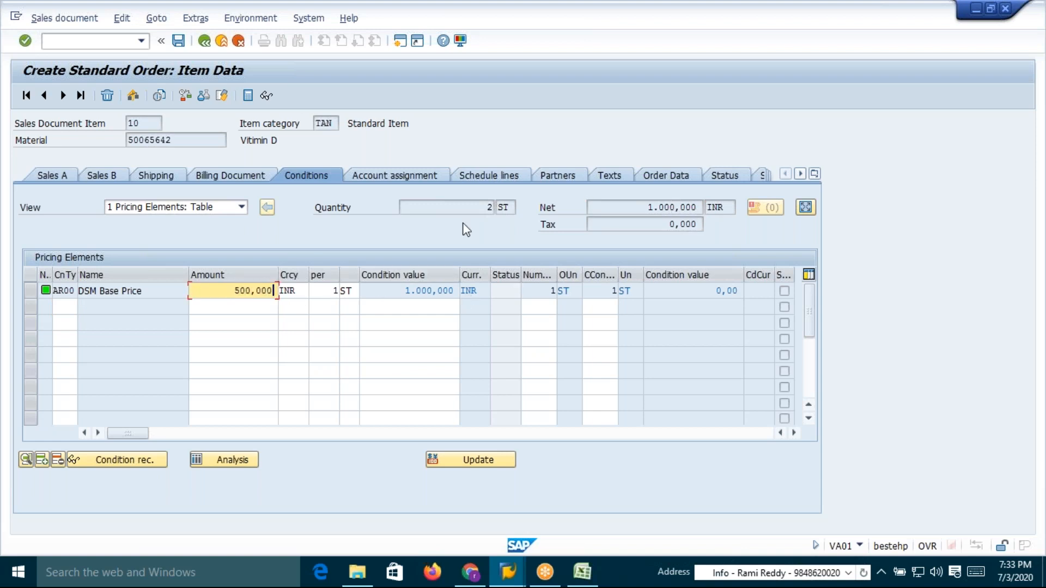
left_click(479, 206)
left_click_drag(647, 207, 703, 201)
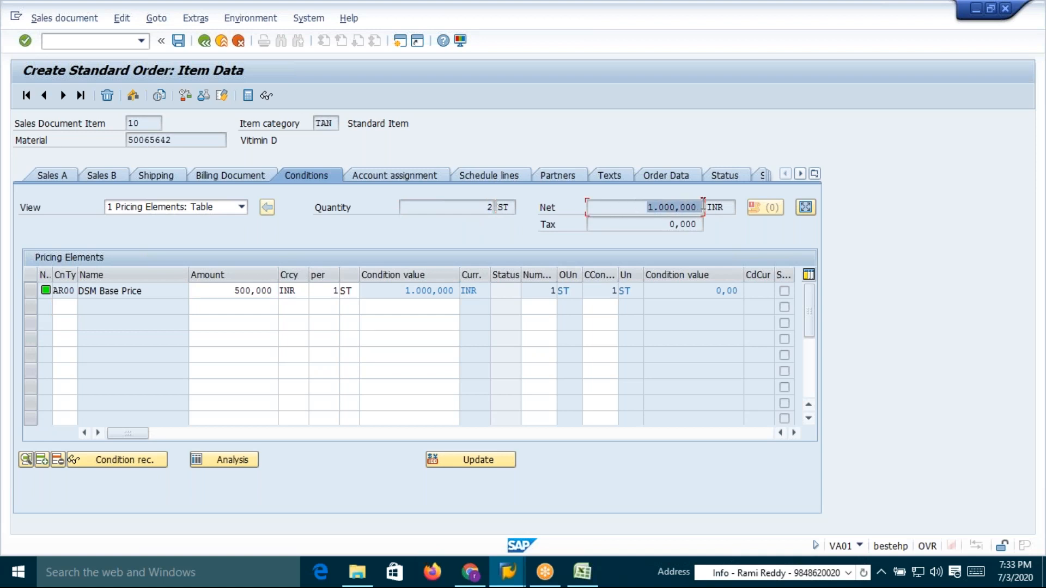
left_click(703, 203)
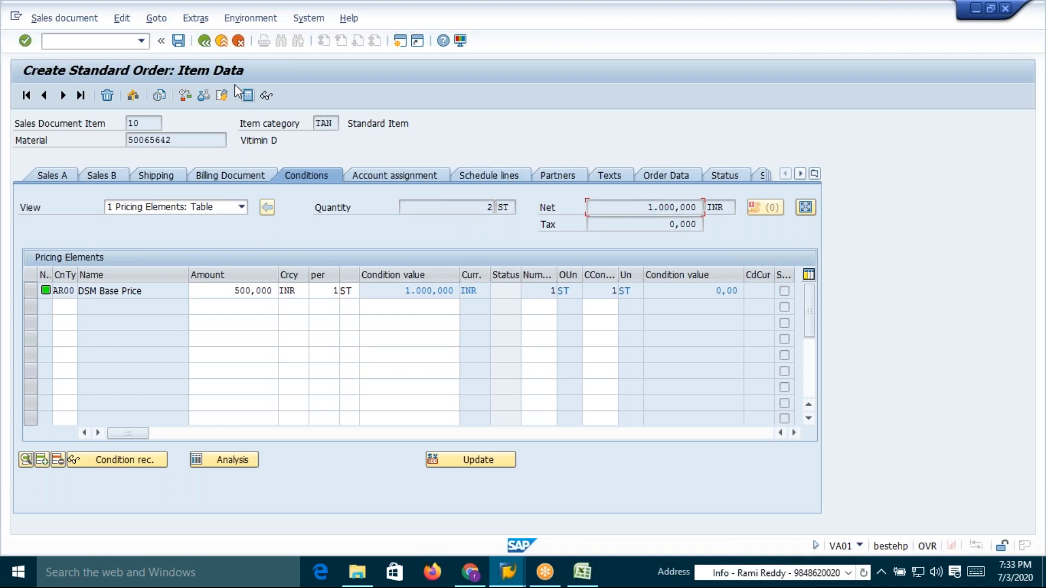
left_click(204, 41)
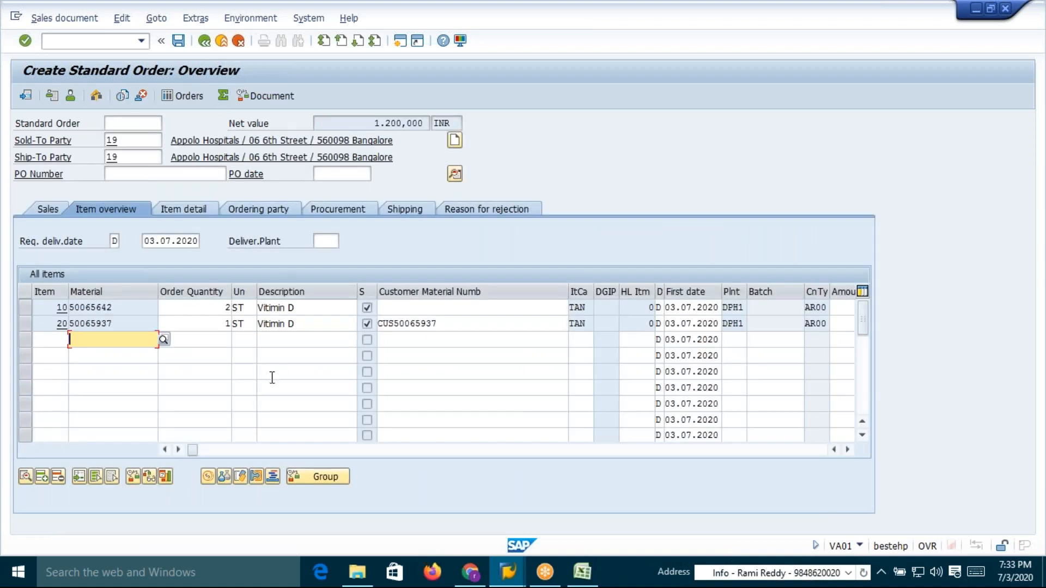
Set the order quantity of item 20 to 10
left_click(218, 327)
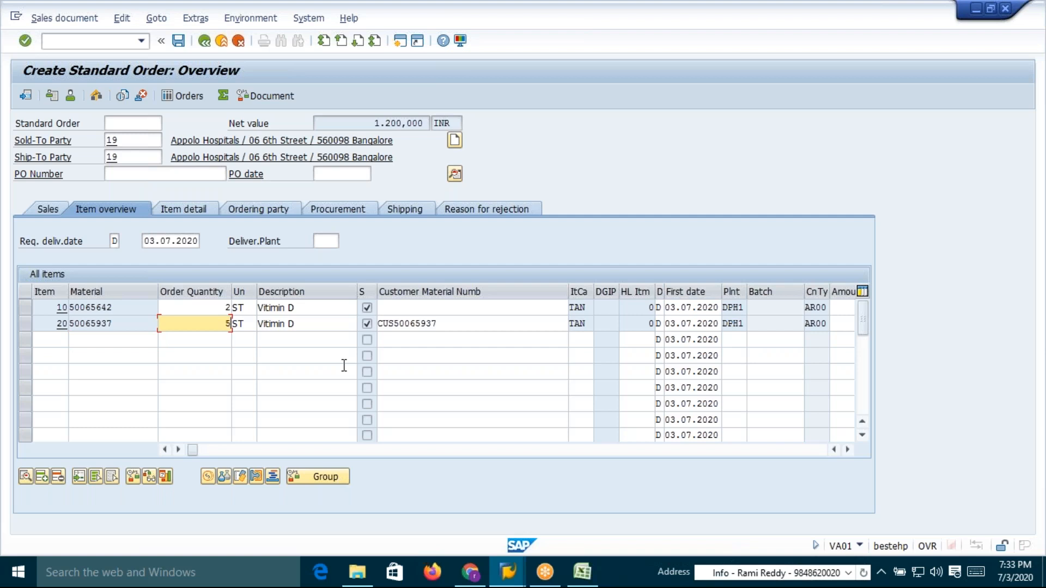
key("BackSpace")
type("10")
key("Return")
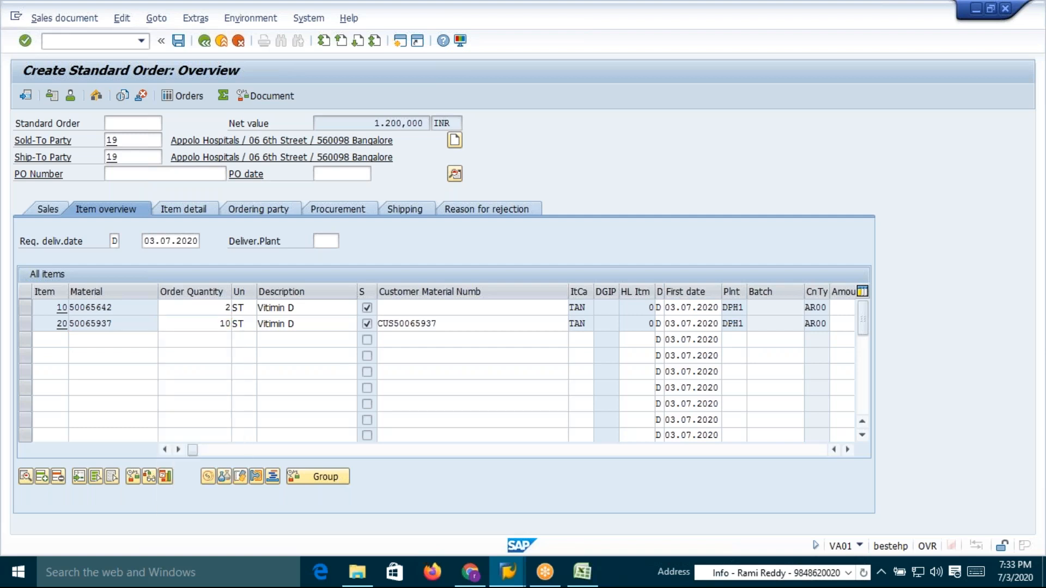
Check item 20's conditions and the order's net value, then save the sales order
double_click(134, 323)
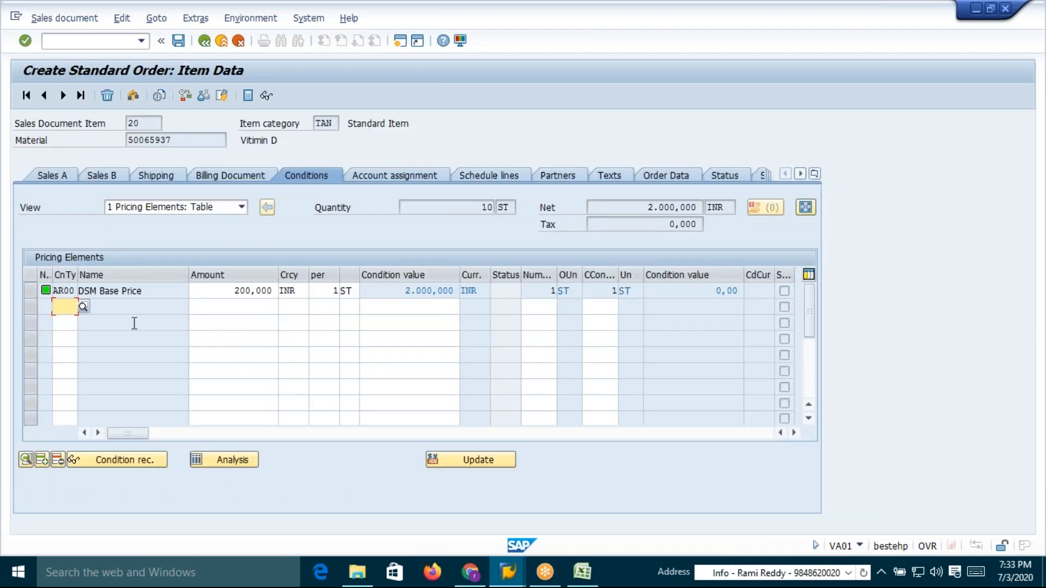
left_click_drag(644, 208, 709, 206)
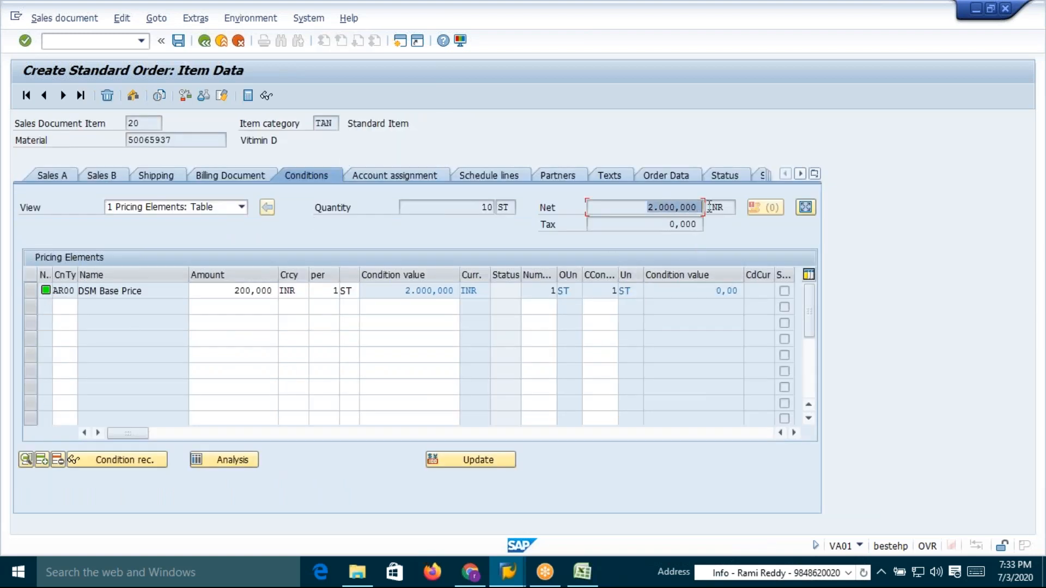
left_click(709, 206)
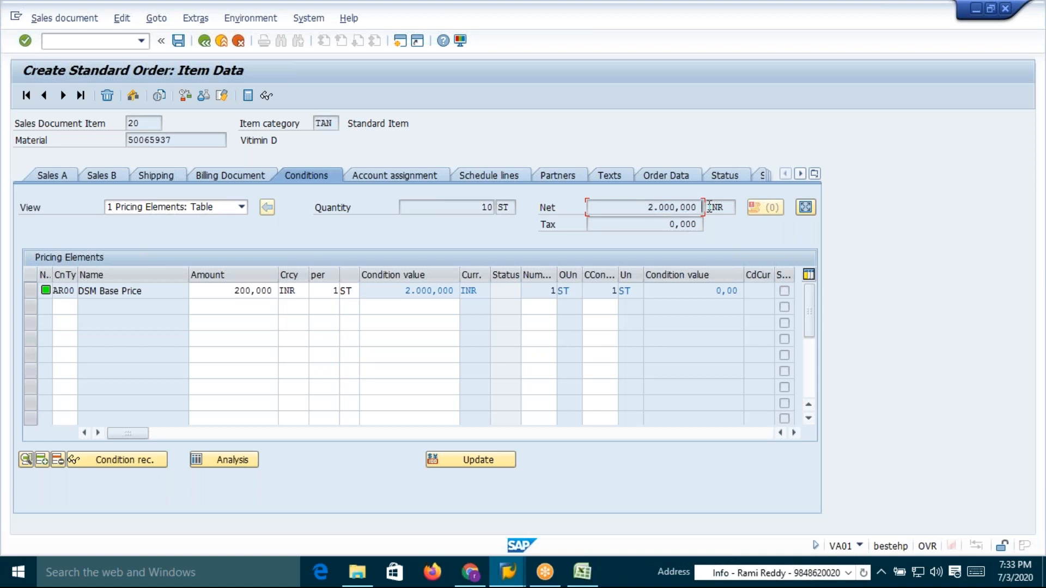
left_click(205, 41)
left_click_drag(368, 123, 434, 123)
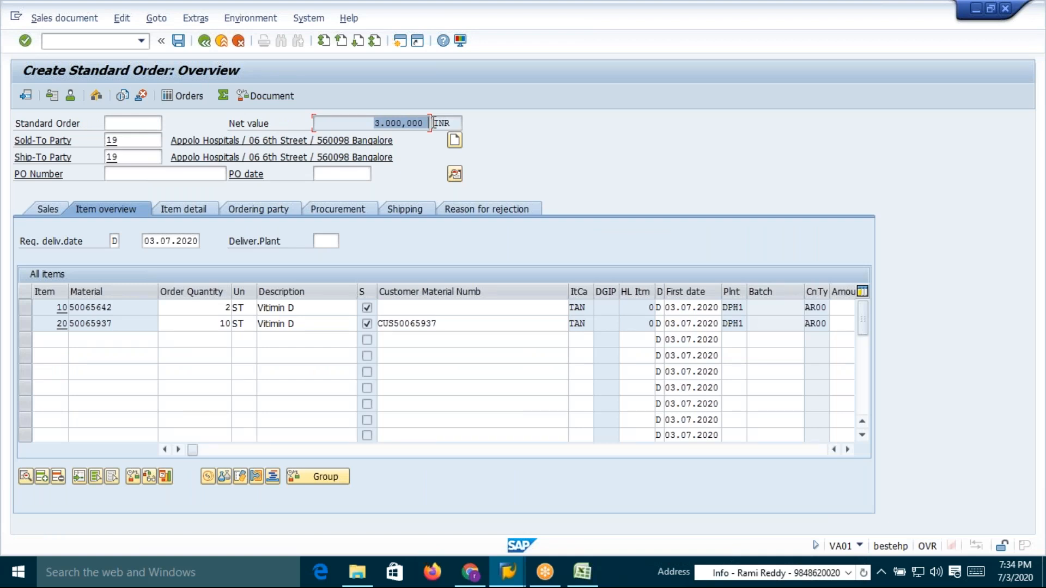
left_click(434, 123)
left_click(179, 40)
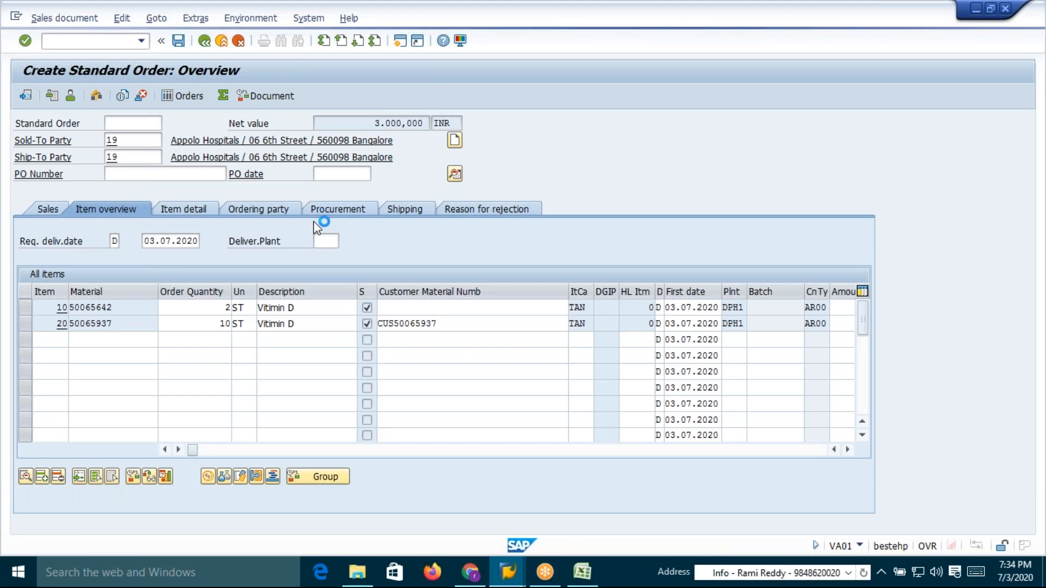
Review the table 527 condition record's sales org, price list, material and base price in the spreadsheet
key("alt+Tab")
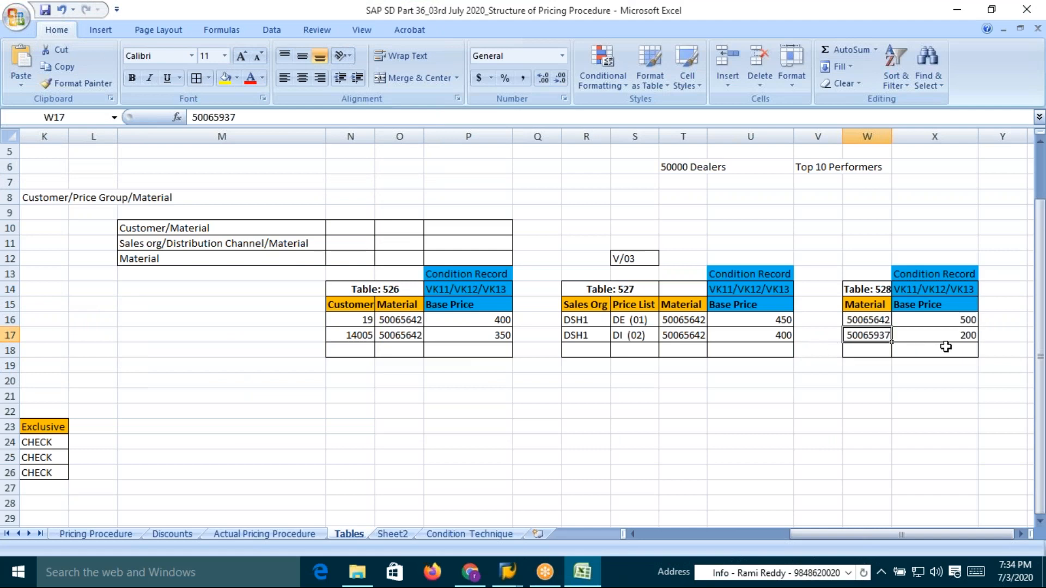
left_click(619, 323)
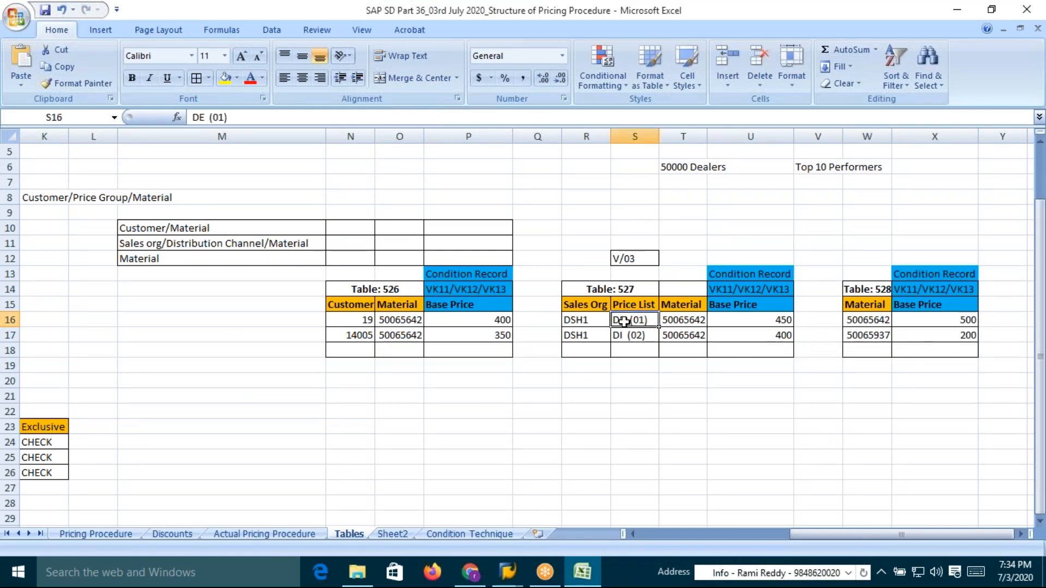
left_click(778, 324)
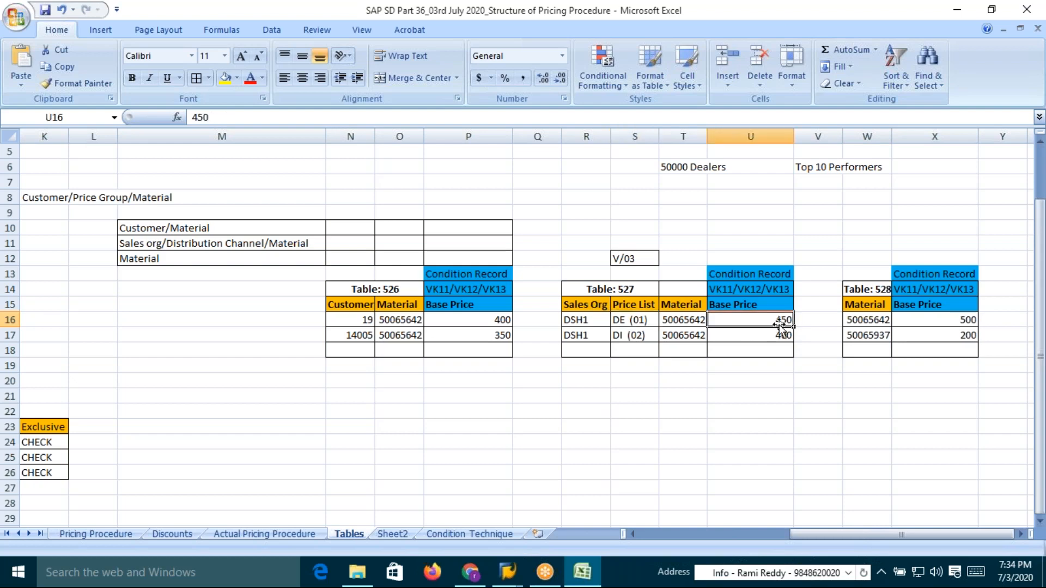
left_click(581, 324)
left_click(624, 322)
left_click(676, 322)
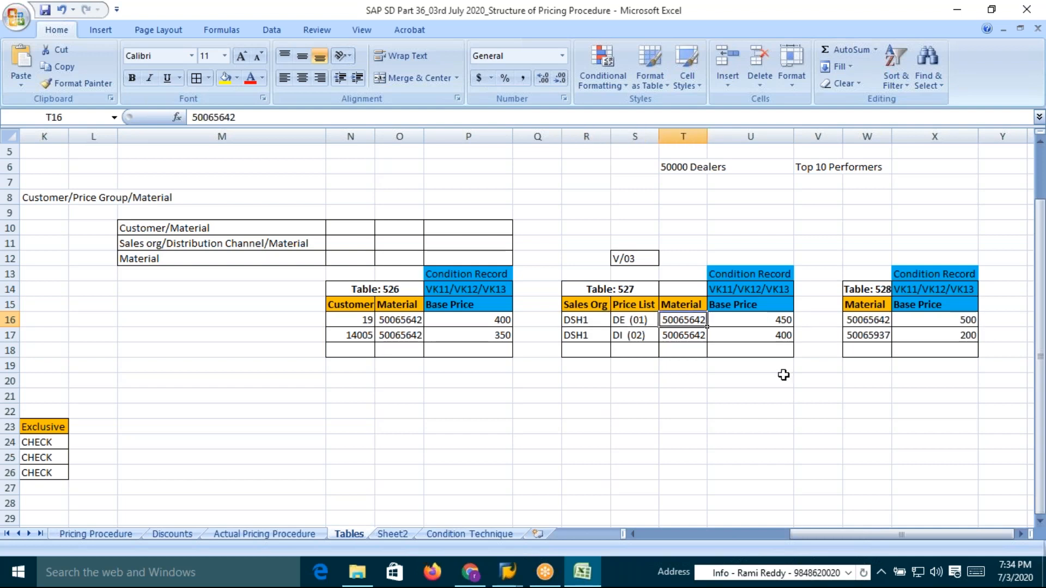
key("alt+Tab")
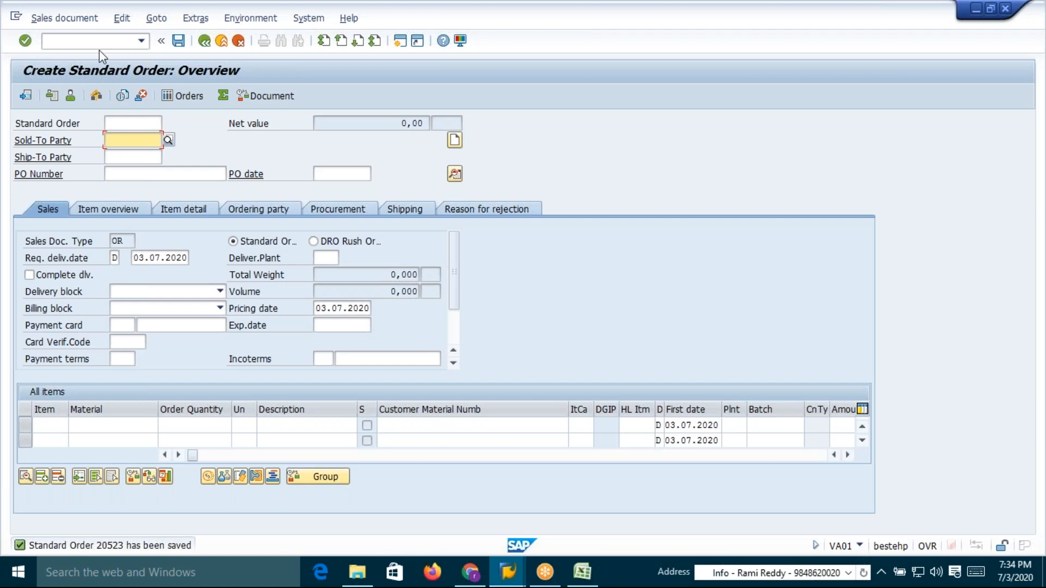
Try to display sales order 20523
left_click(98, 46)
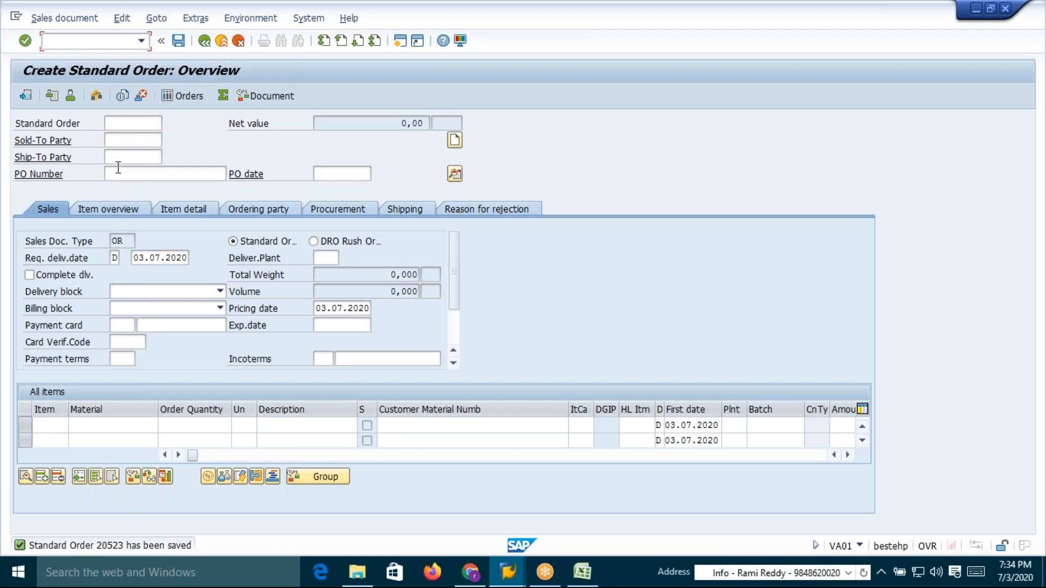
left_click(54, 20)
left_click(64, 69)
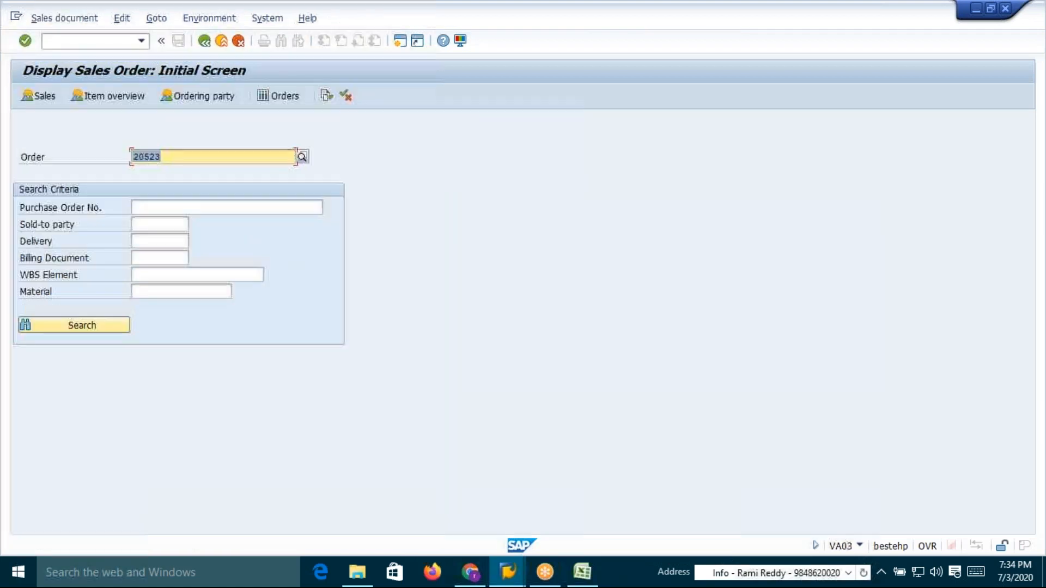
key("Return")
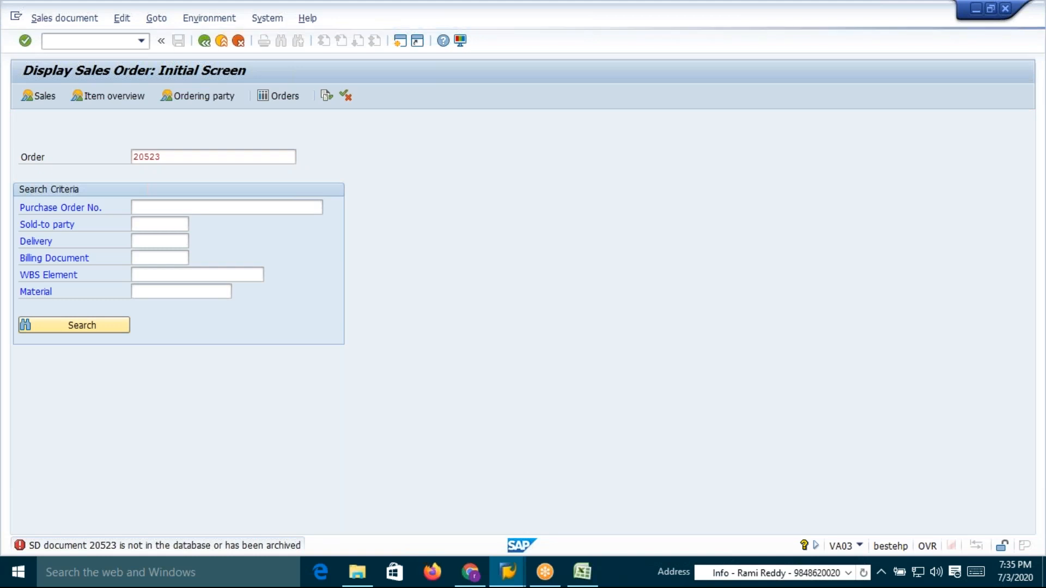
Display the saved sales order and review the AR00 base price condition of item 10
key("Return")
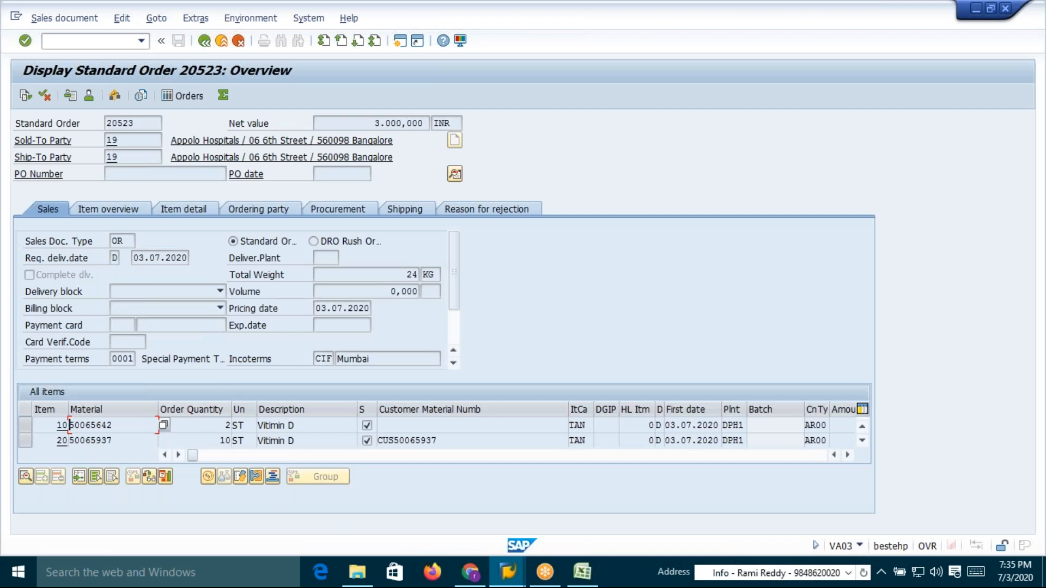
double_click(130, 428)
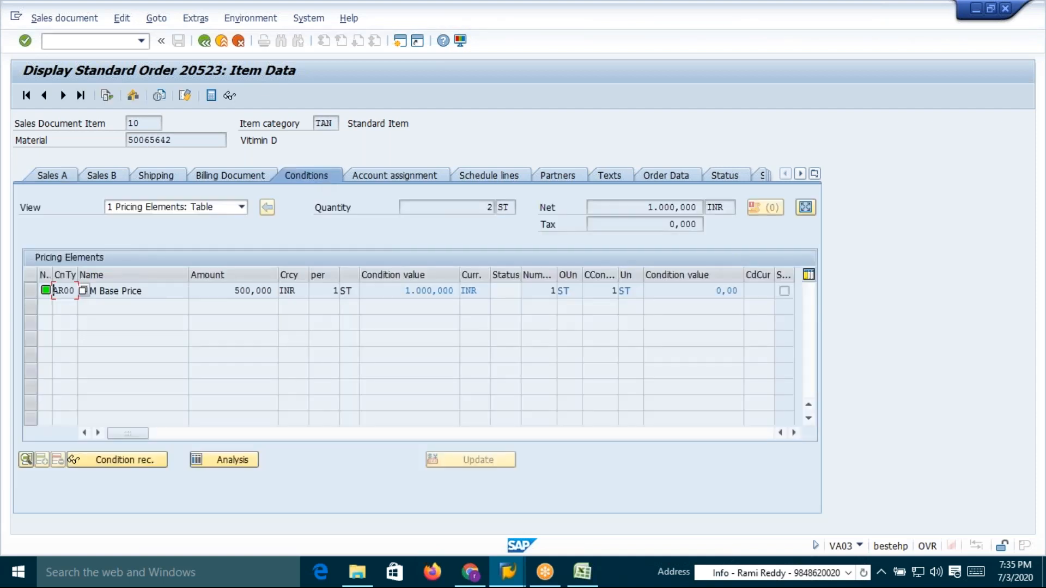
left_click(237, 290)
left_click(62, 95)
left_click(237, 291)
left_click(466, 207)
left_click(204, 40)
Highlight the table 528 base prices and the table 527 DE base price in green, then save the workbook
key("alt+Tab")
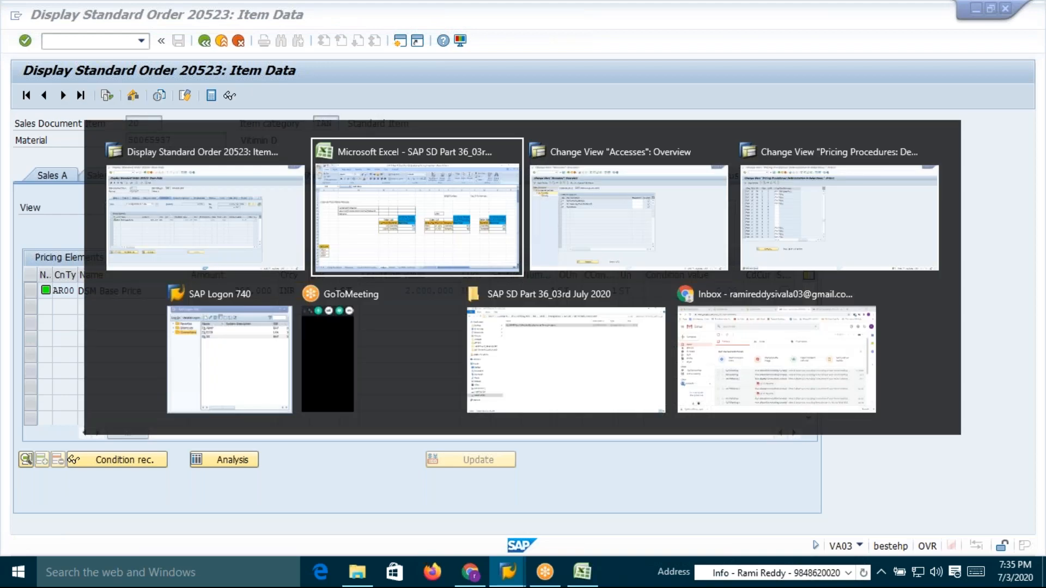
left_click(948, 320)
left_click_drag(948, 319, 948, 335)
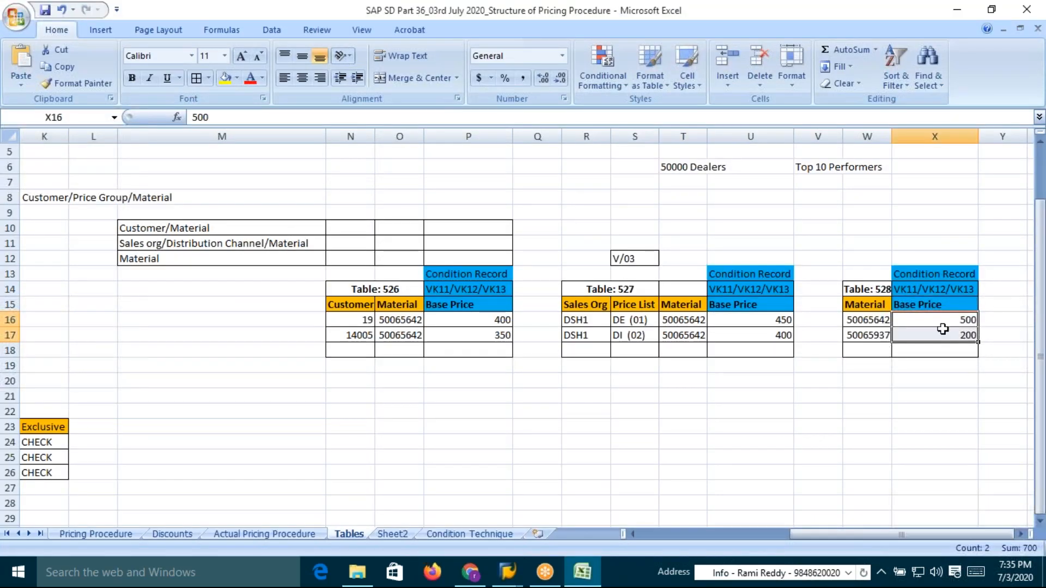
left_click(236, 78)
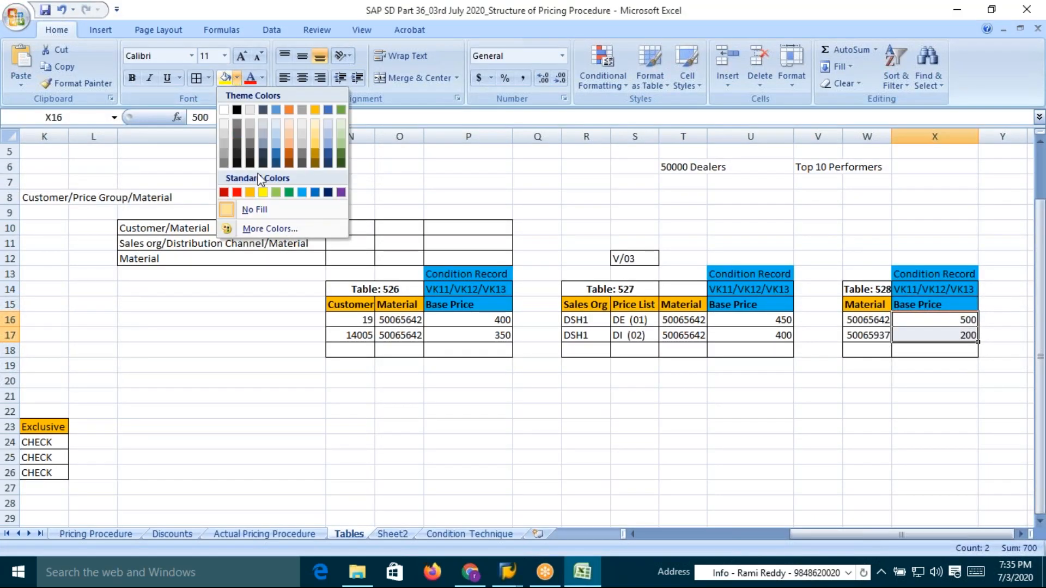
left_click(289, 193)
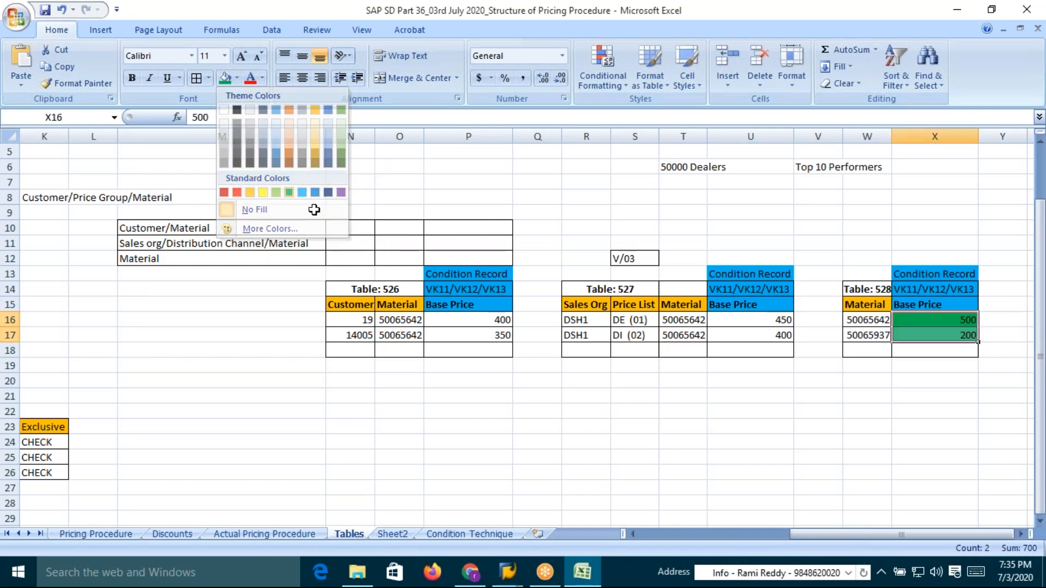
left_click(767, 321)
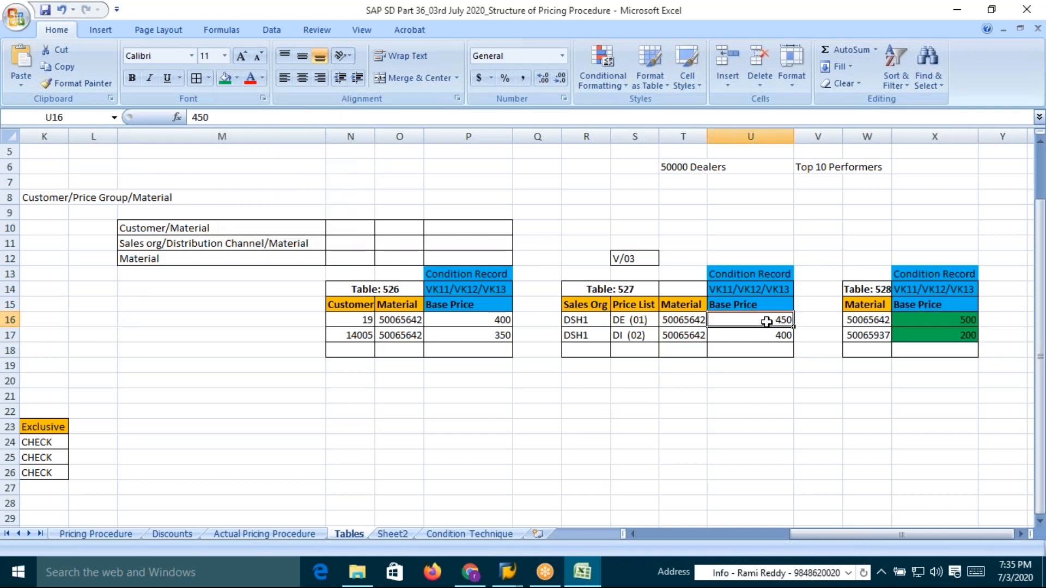
left_click(225, 78)
key("ctrl+s")
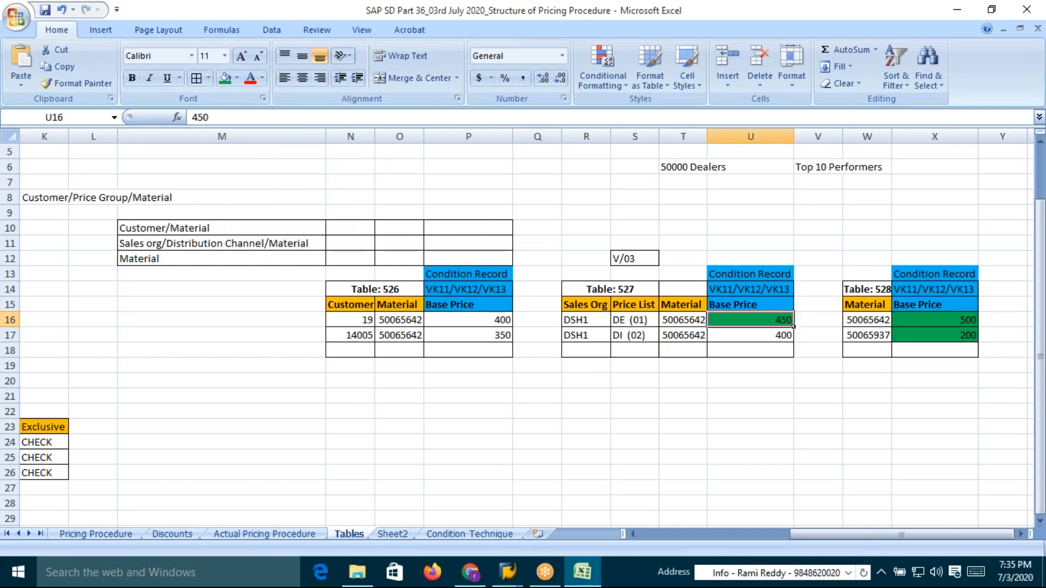
Start creating AR00 condition records using the Sales org./Price list/Material key combination
key("alt+Tab")
key("alt+Tab")
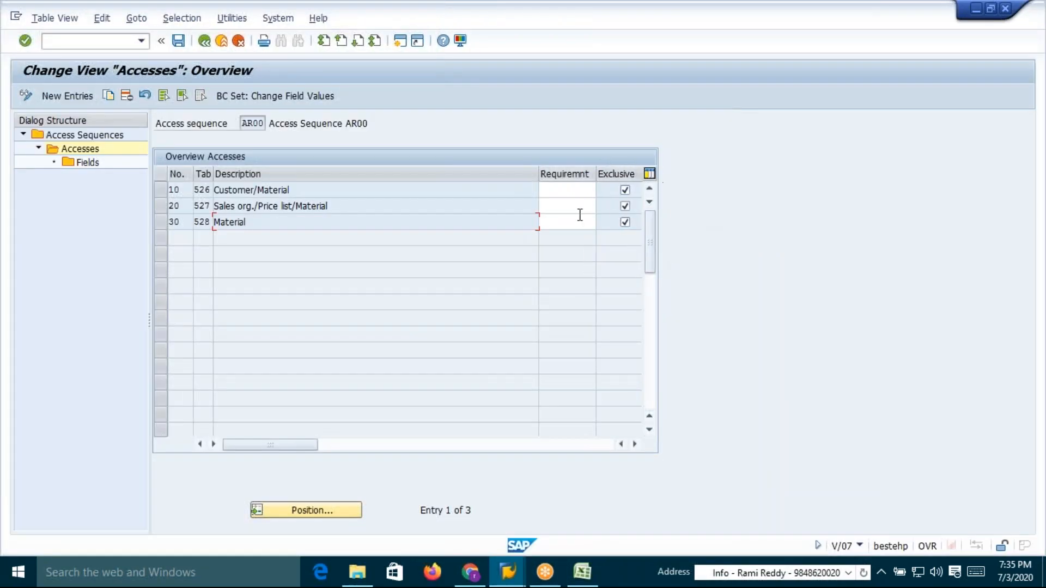
key("alt+Tab")
key("alt+Tab")
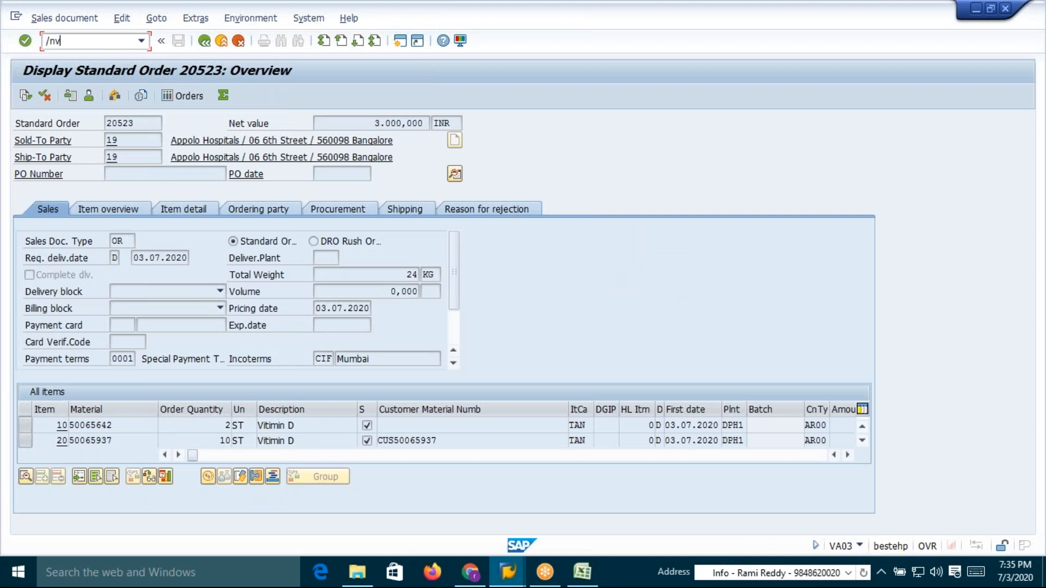
key("Return")
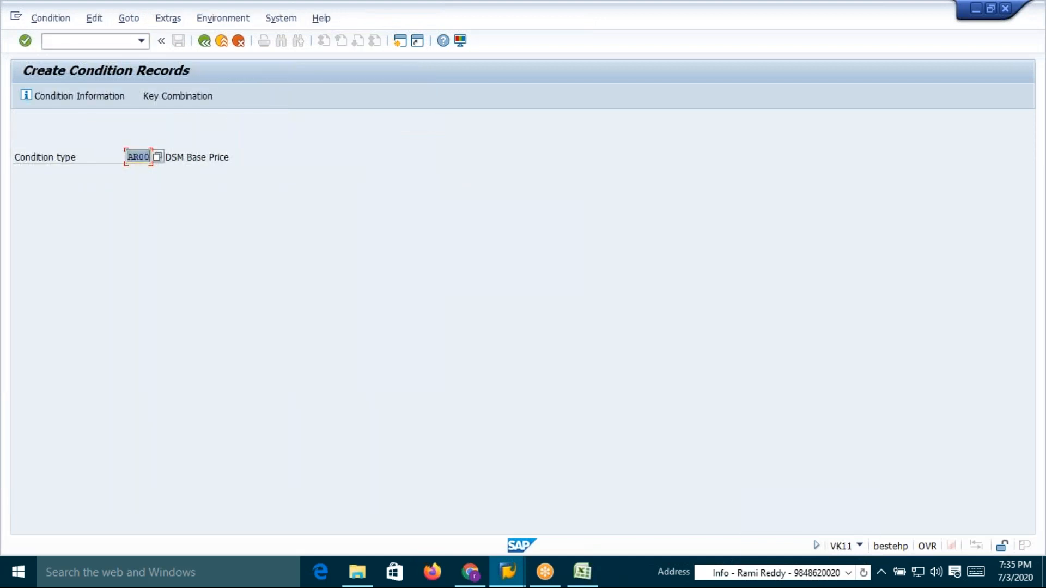
key("Return")
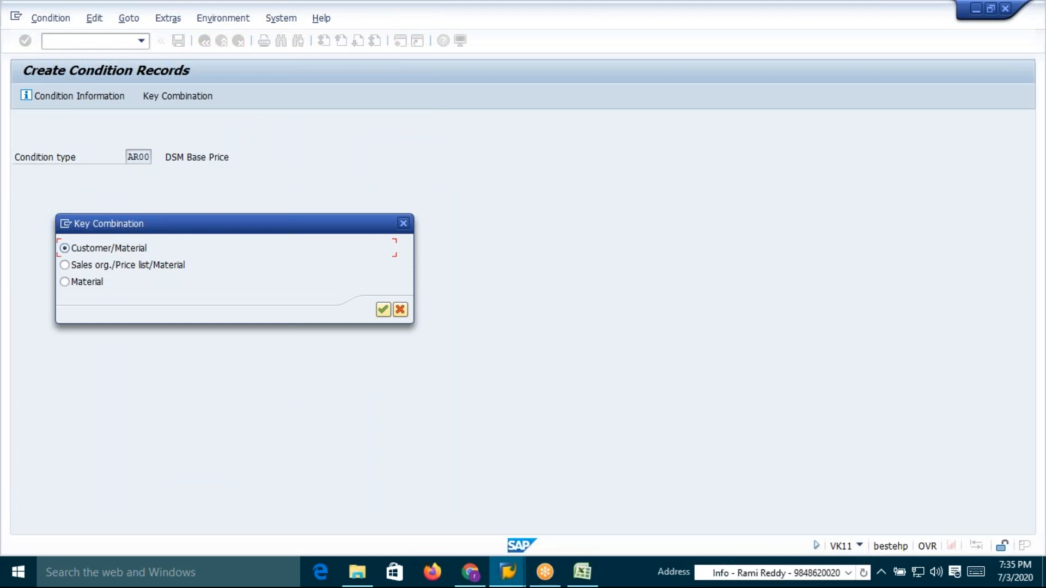
left_click_drag(218, 218, 374, 166)
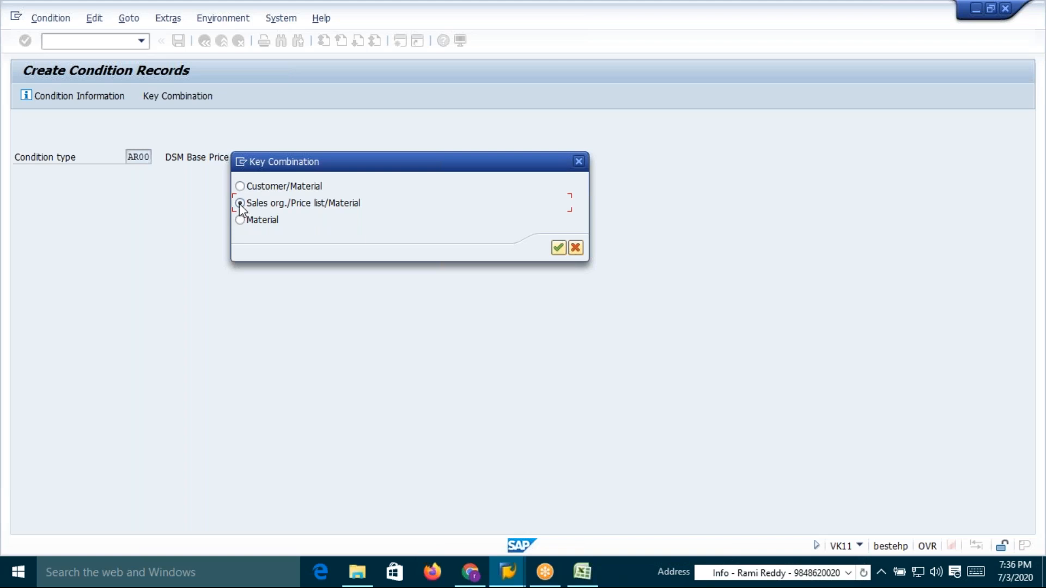
left_click(558, 247)
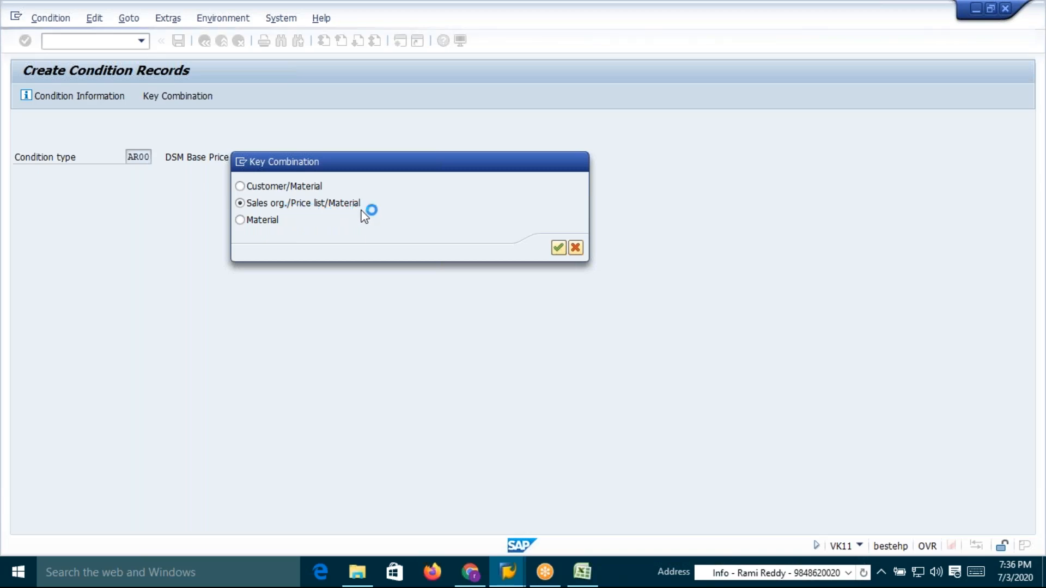
Display the customer's sales area data for DSH1/DE/CA and check its price list
key("alt+Tab")
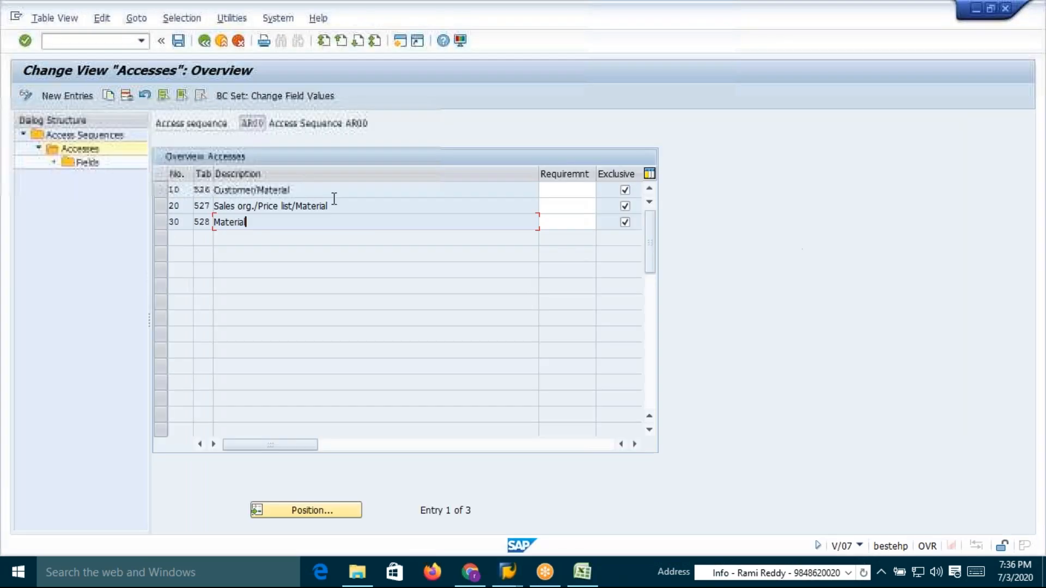
key("alt+Tab")
key("alt+Tab")
key("alt+Tab")
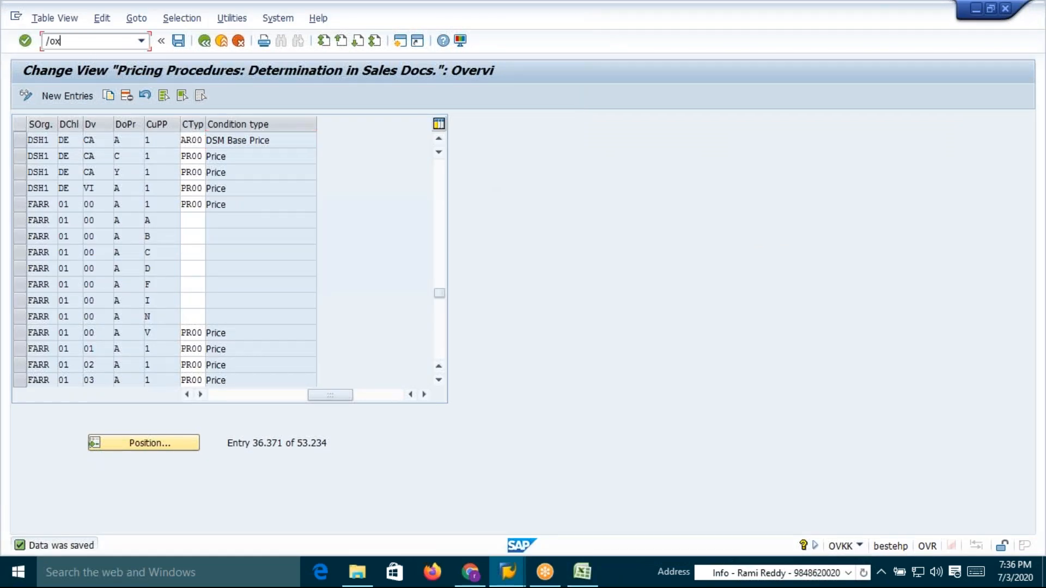
key("Return")
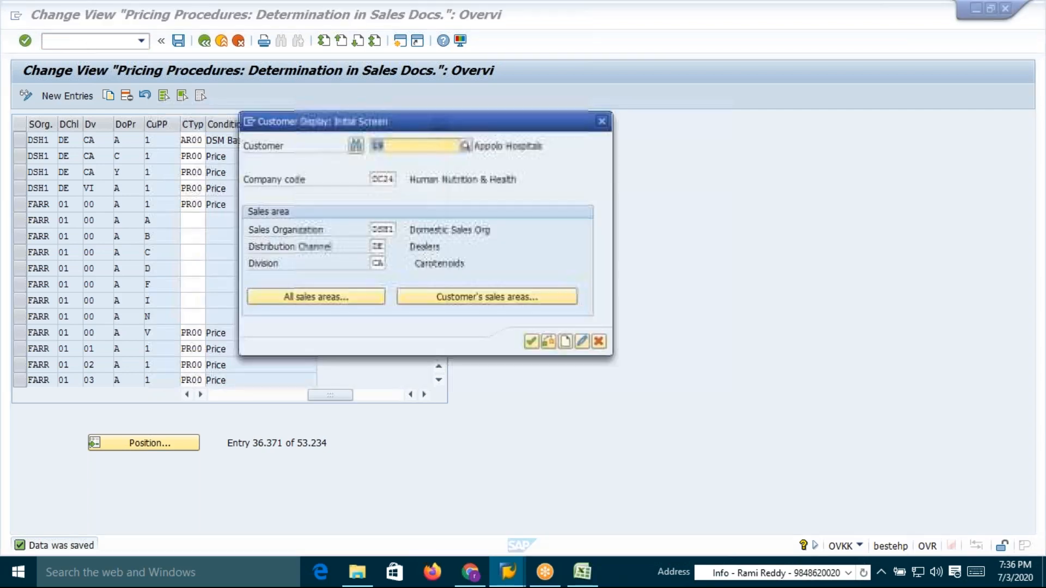
left_click(536, 342)
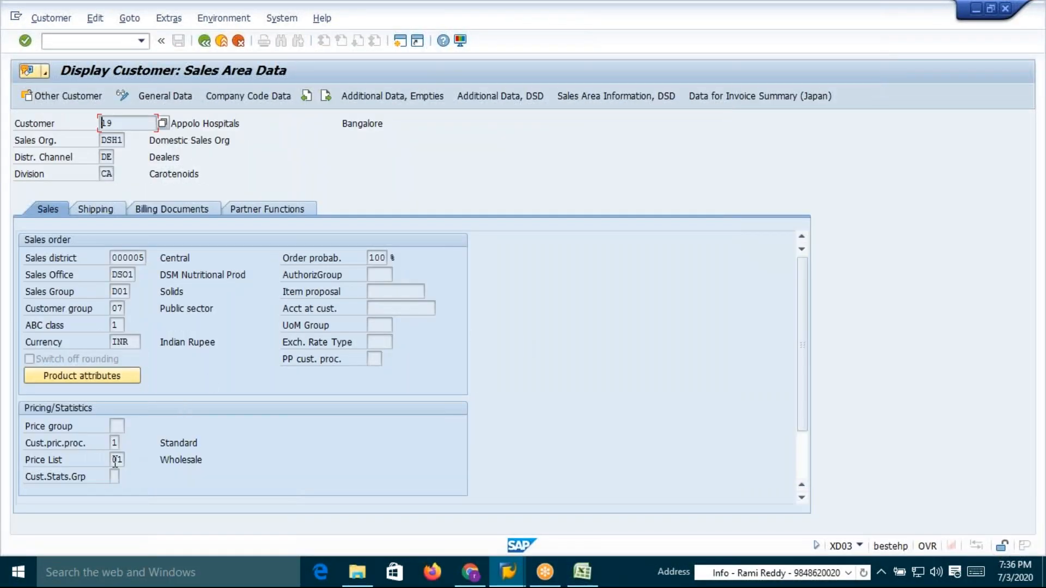
left_click(116, 461)
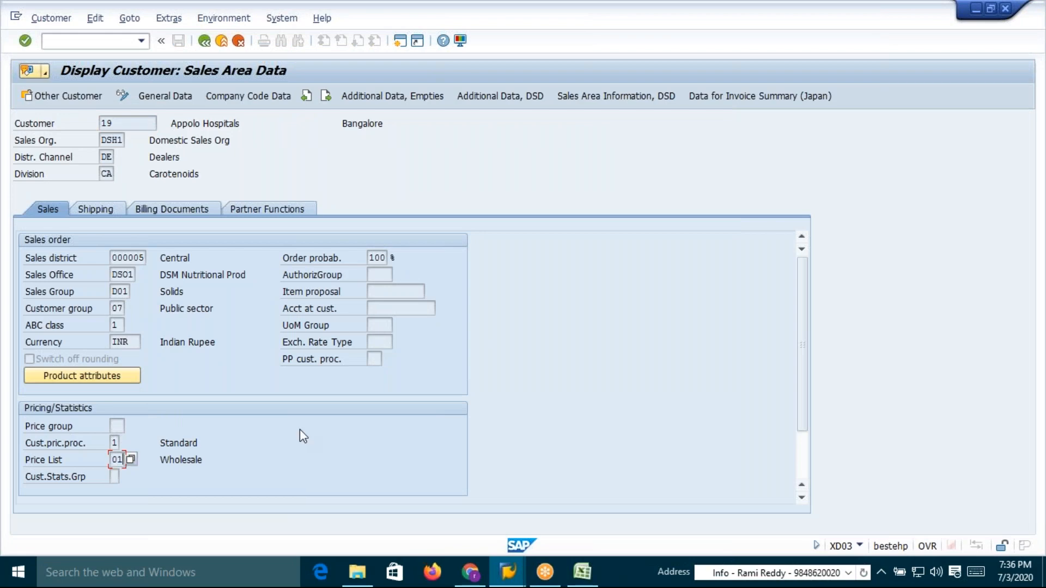
Set the condition record's price list to 01 for sales organization DSH1
left_click(508, 571)
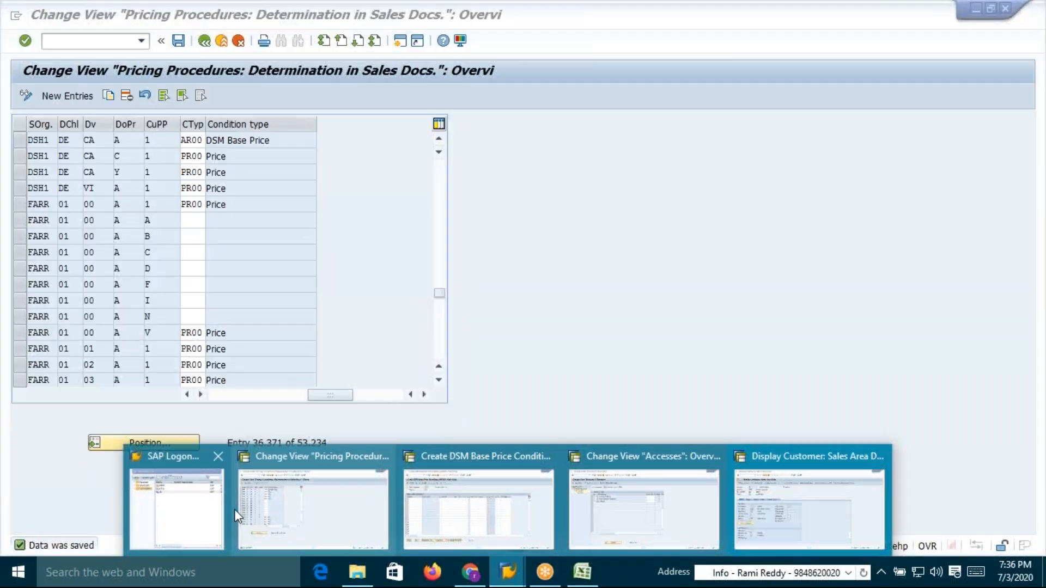
left_click(472, 513)
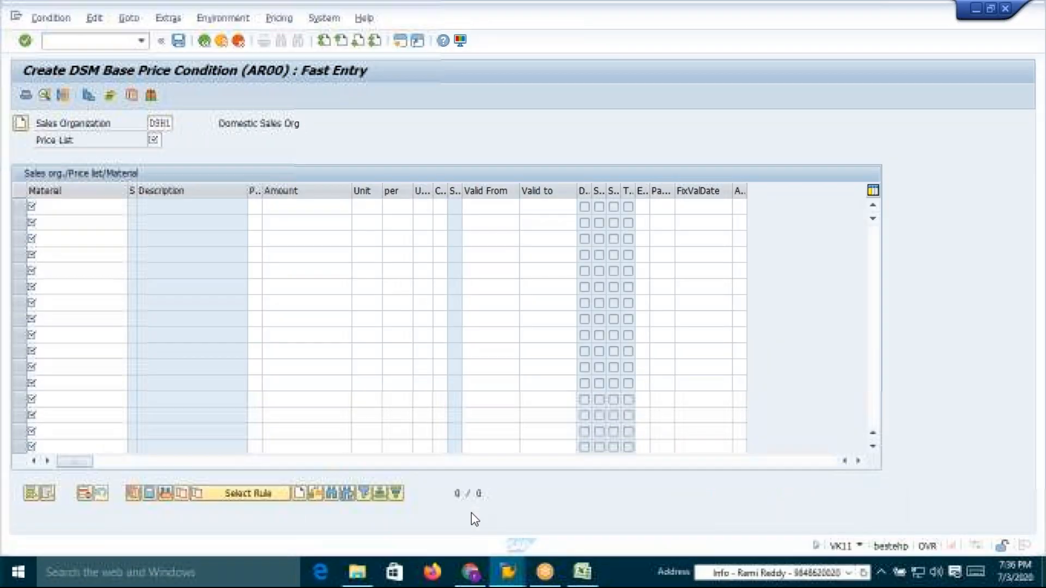
left_click(155, 141)
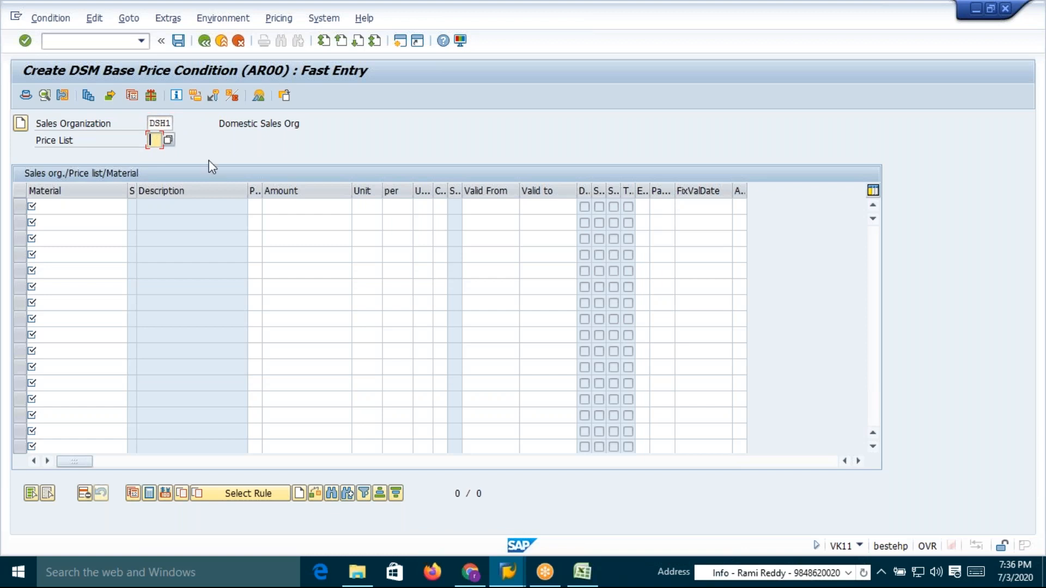
type("01")
Enter material 50065642 with an amount of 450 INR and save the condition record
left_click(93, 206)
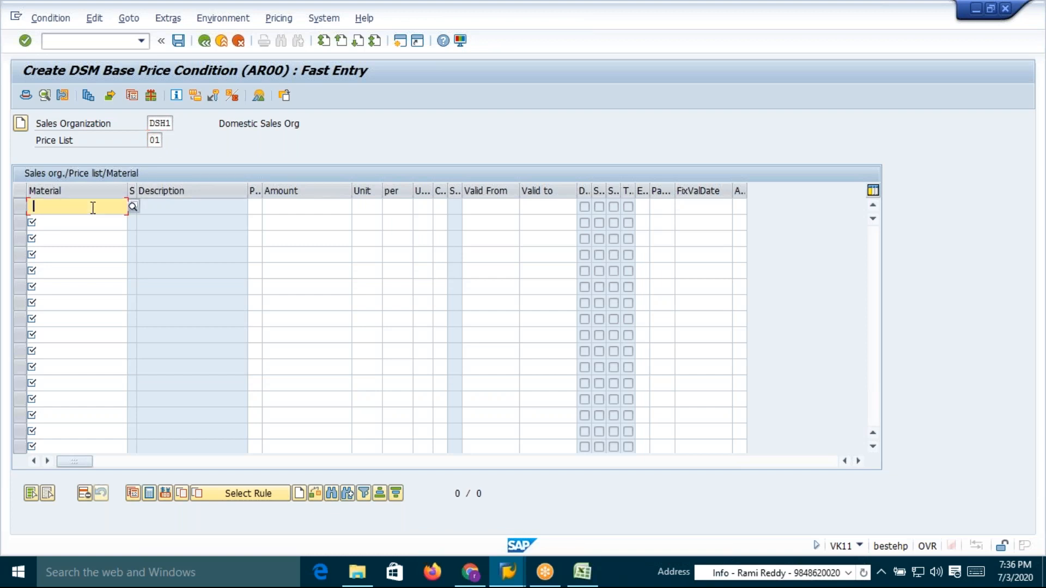
left_click(71, 232)
left_click(278, 206)
key("alt+Tab")
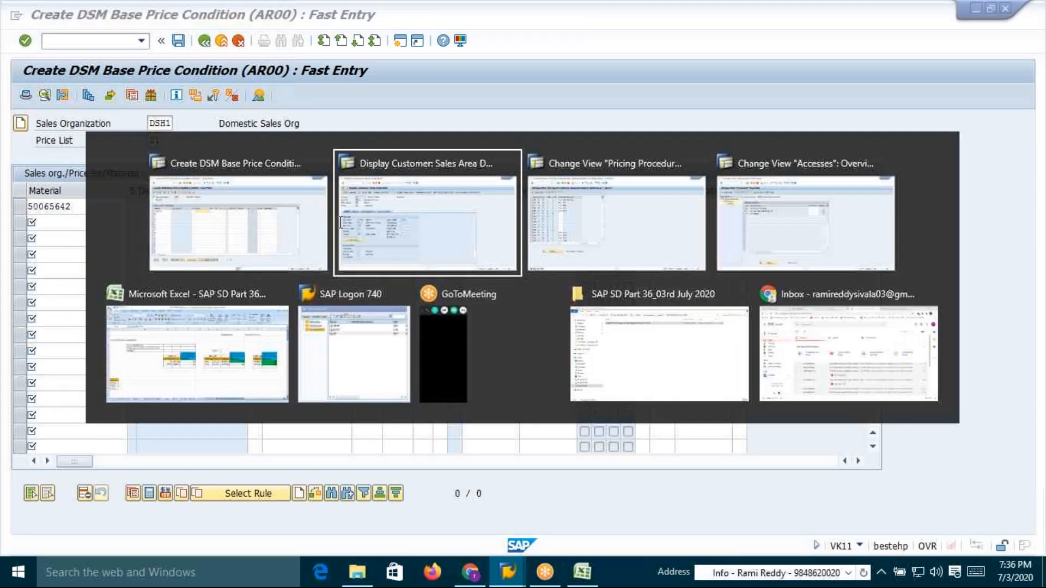
key("alt+Tab")
key("alt+Tab")
key("alt+Tab")
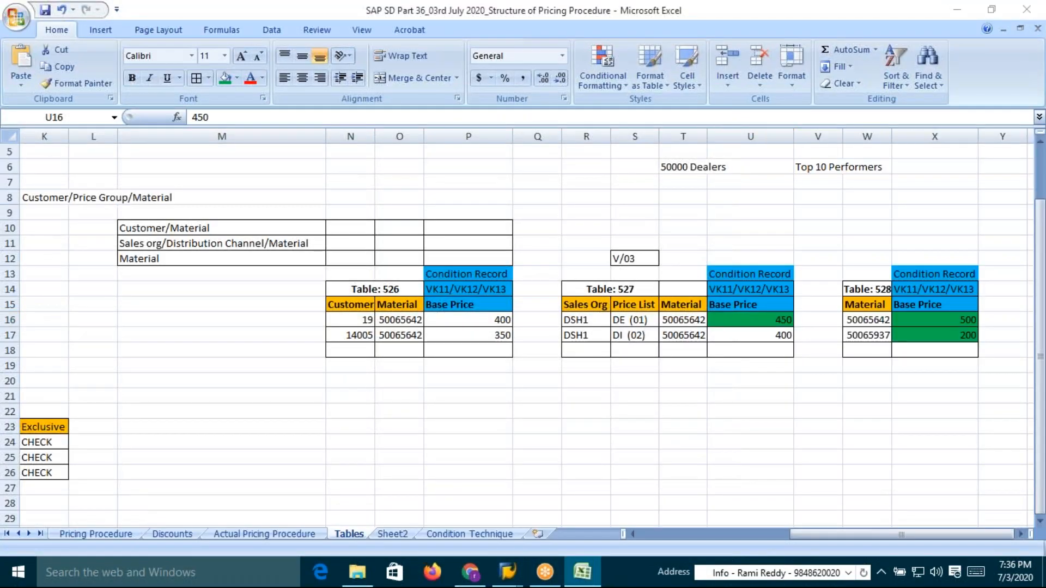
key("alt+Tab")
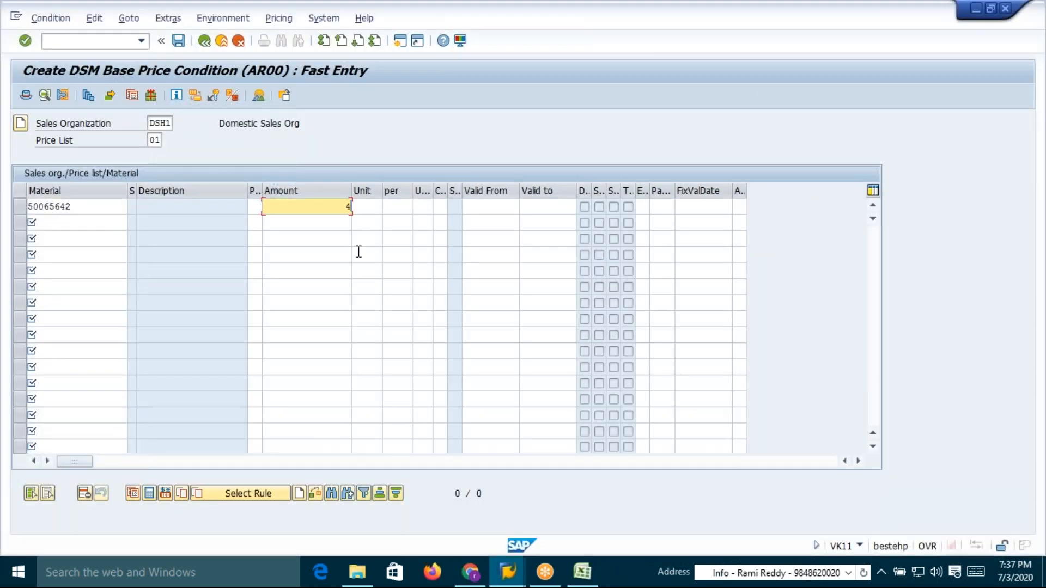
key("Return")
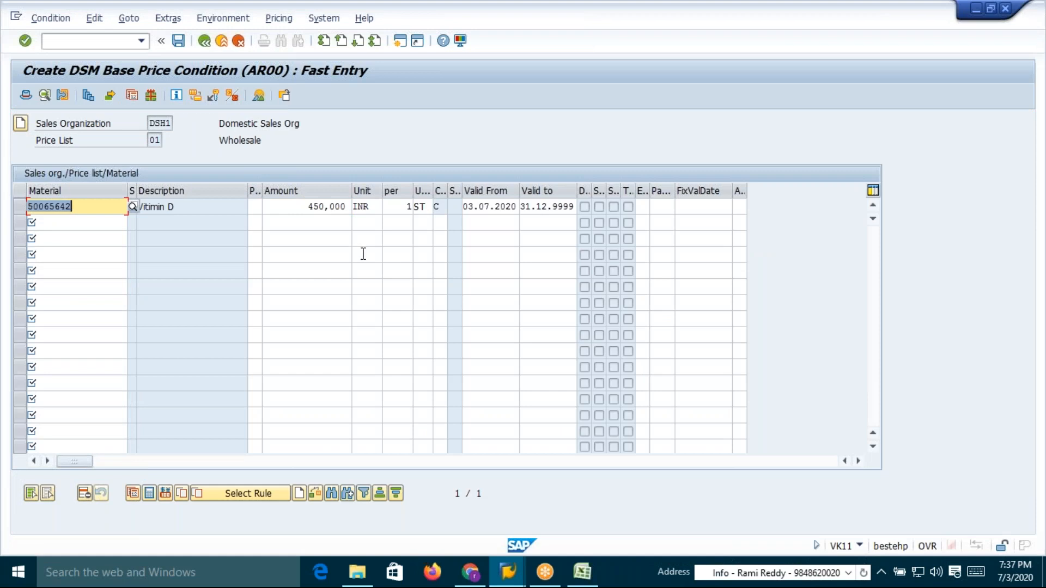
left_click(178, 41)
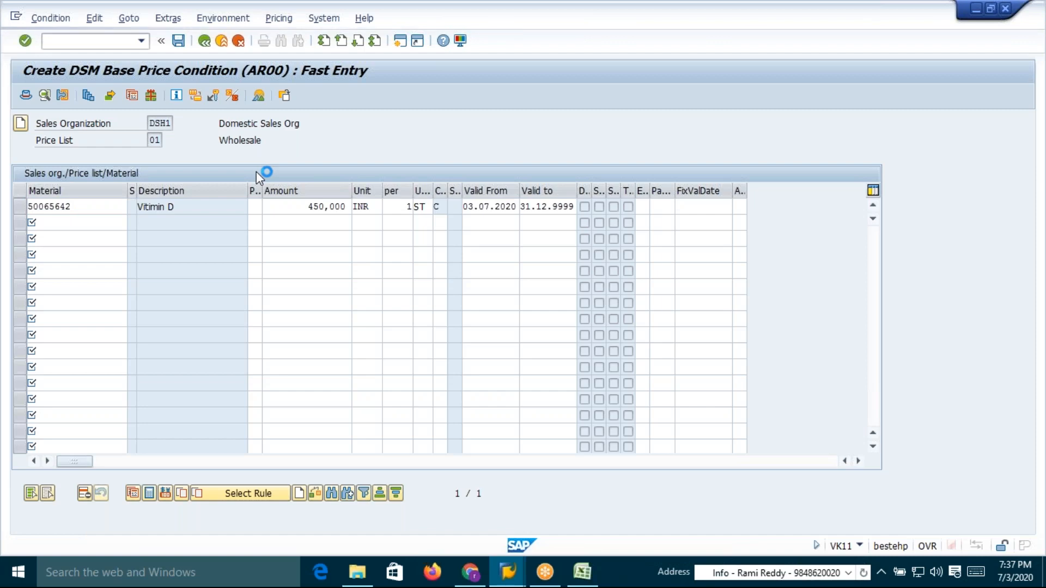
Review the spreadsheet's condition records for tables 526, 527 and 528
key("alt+Tab")
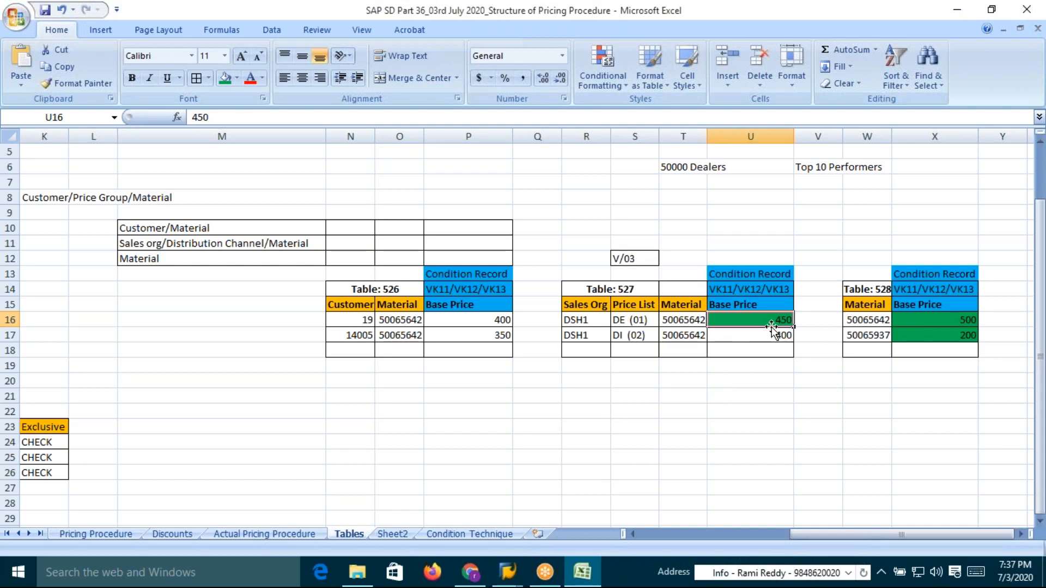
left_click(352, 320)
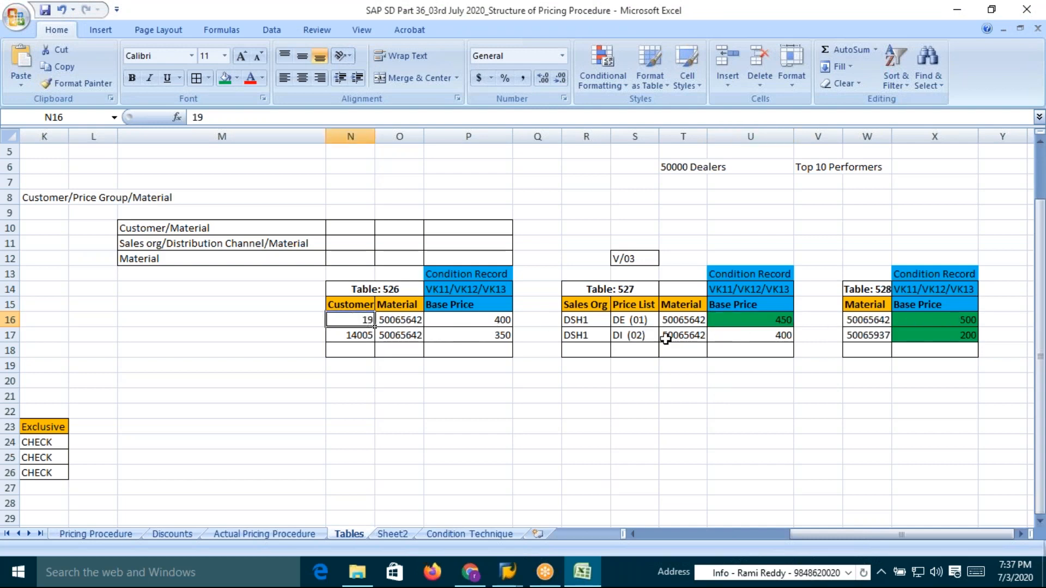
left_click(776, 322)
left_click(956, 320)
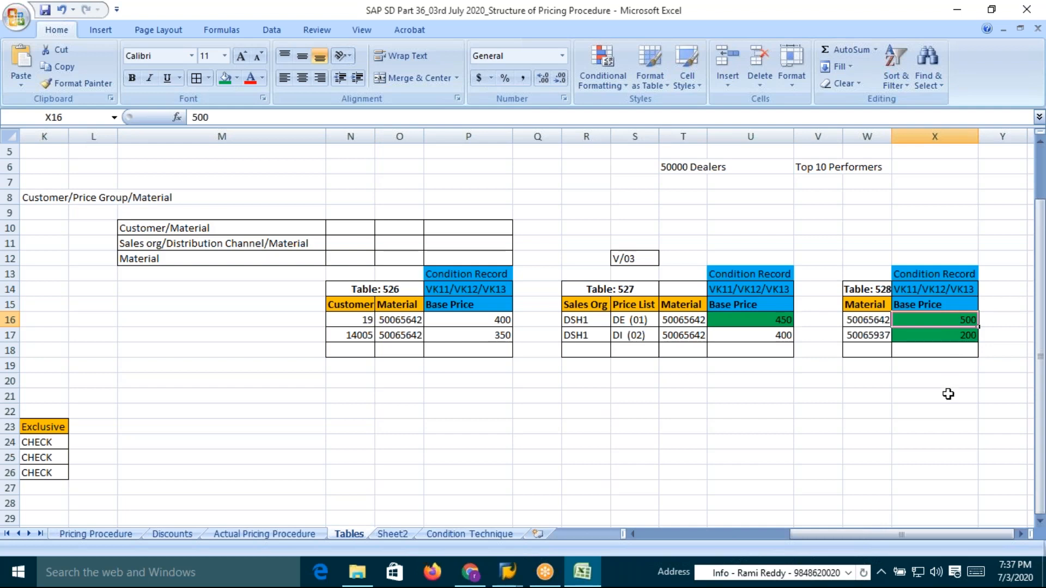
Start a new standard order OR for DSH1/DE/CA with Appolo Hospitals as sold-to party
key("alt+Tab")
key("alt+Tab")
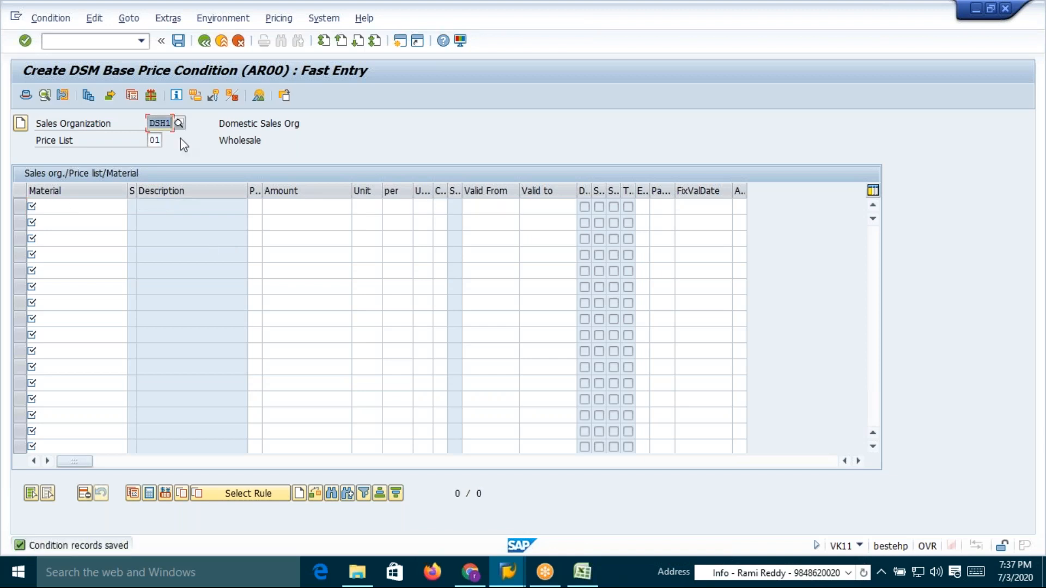
left_click(111, 40)
type("1")
key("Return")
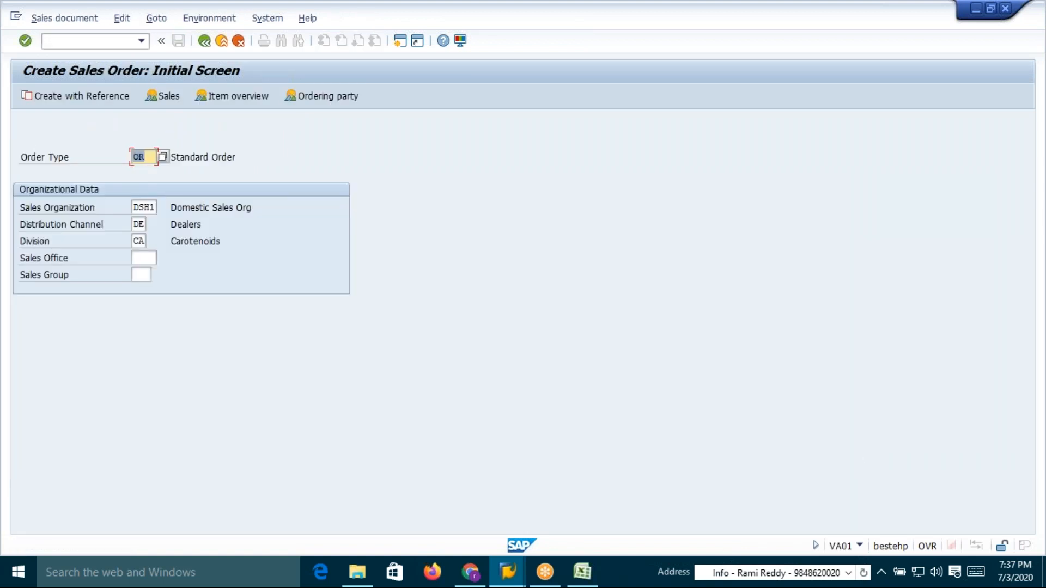
key("Return")
type("19")
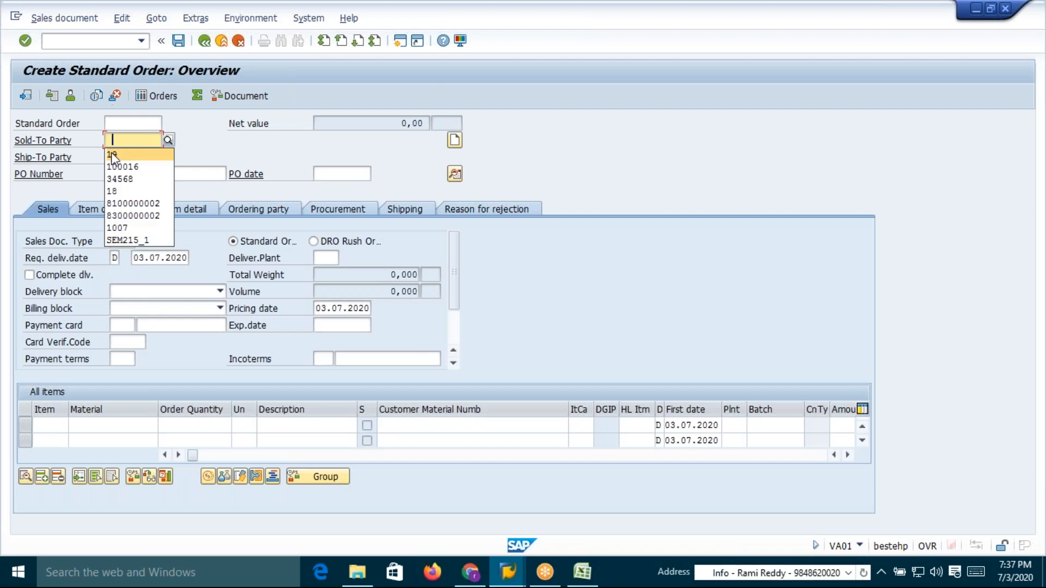
key("Return")
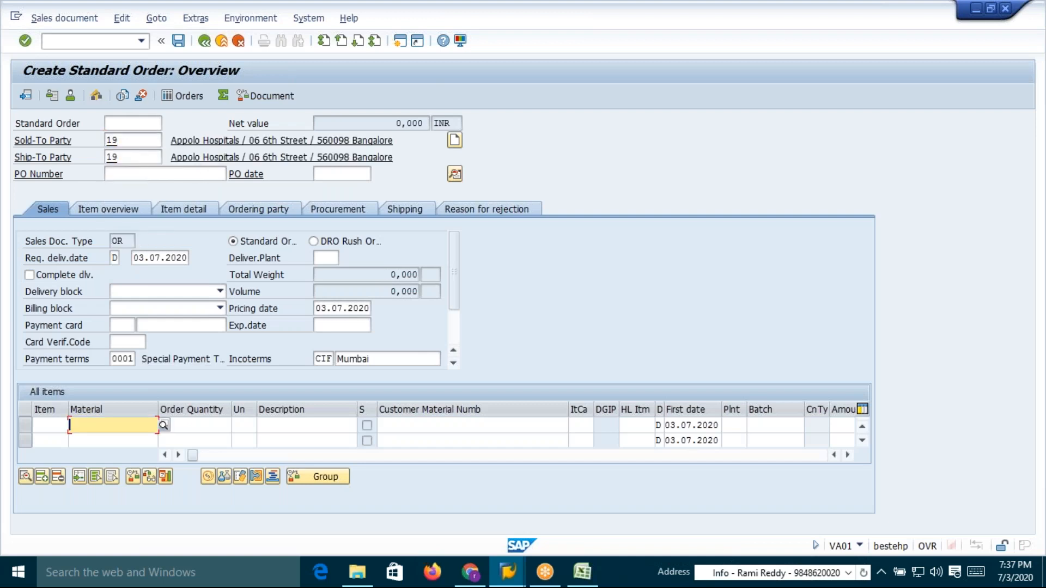
Add material 50065642 with order quantity 1 as the order's first item and dismiss the bill of material notice
left_click(120, 426)
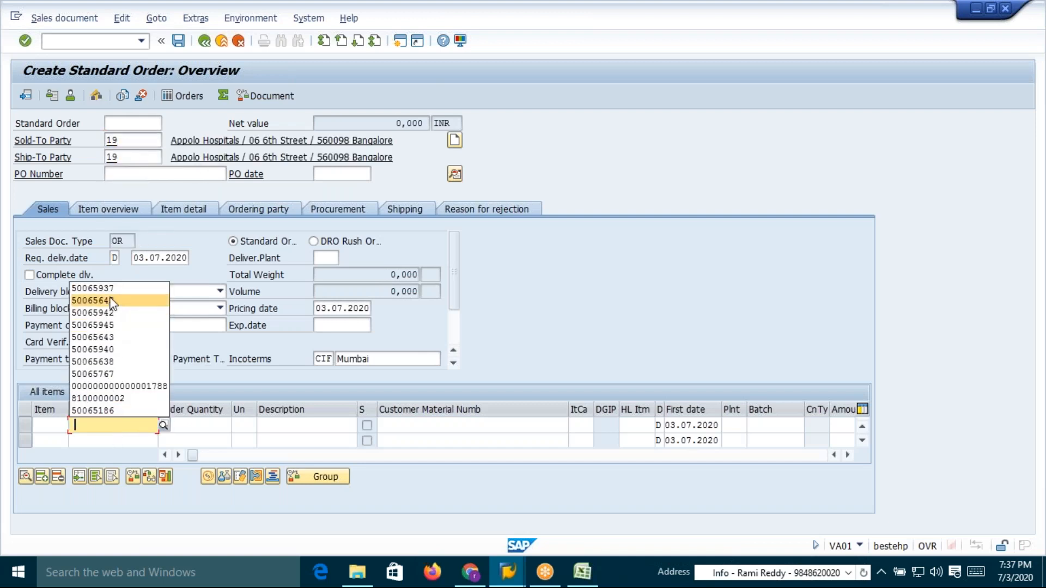
left_click(115, 300)
left_click(201, 426)
type("1")
key("Return")
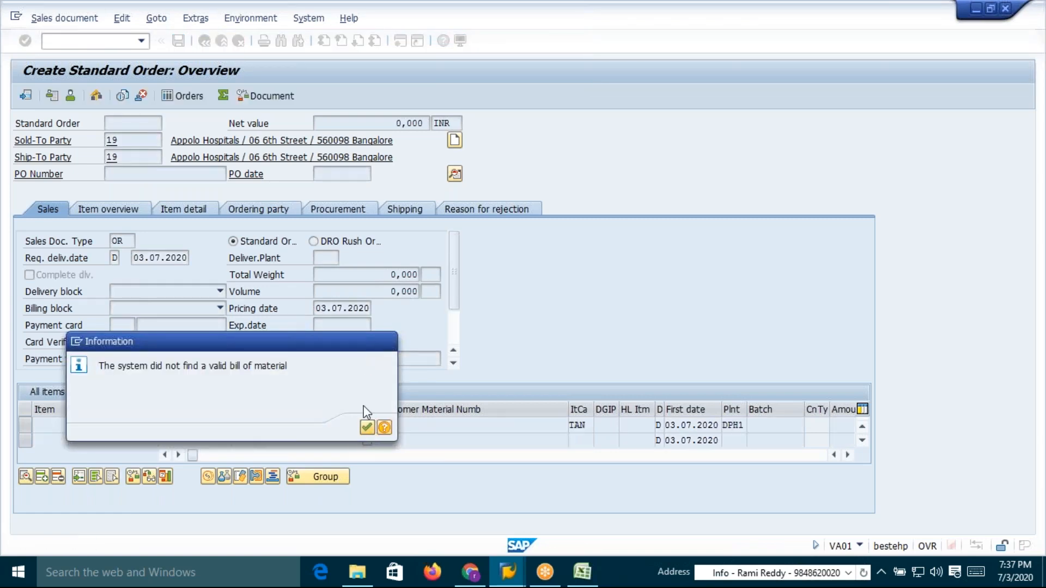
left_click(366, 427)
Compare the order's net value with the base prices recorded in the spreadsheet for tables 527 and 528
left_click(582, 572)
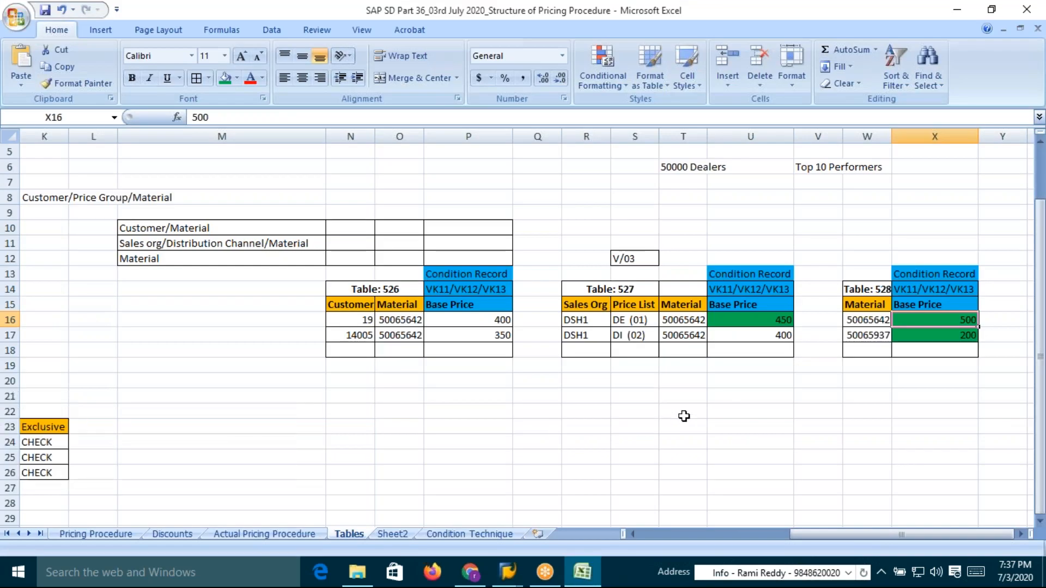
left_click(770, 321)
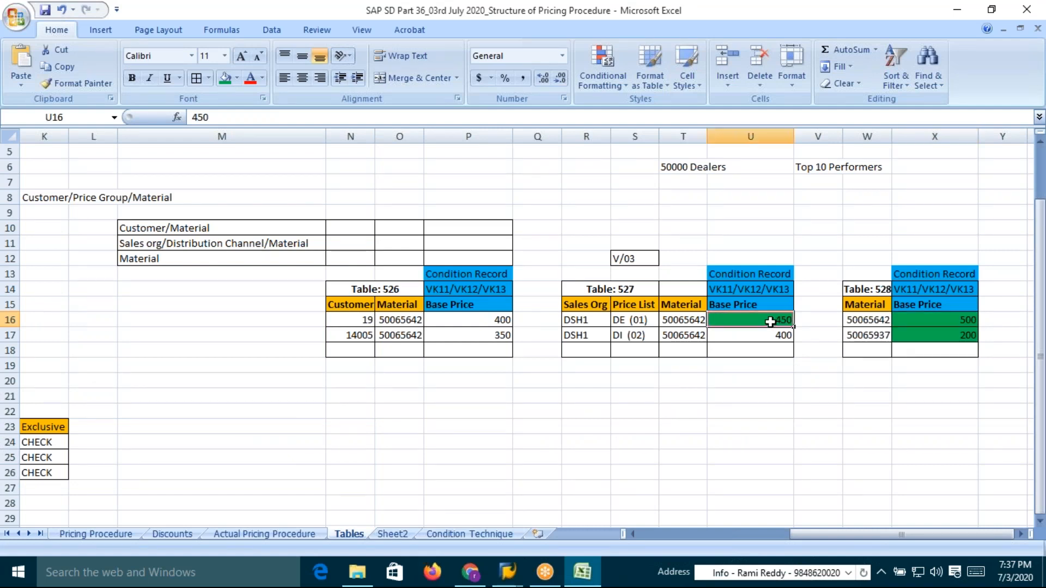
left_click(957, 322)
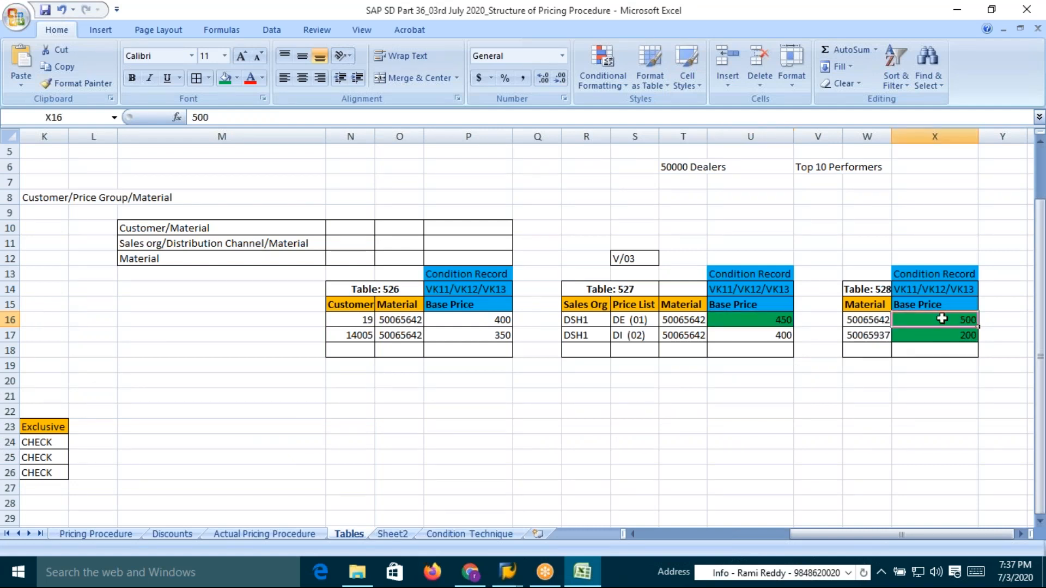
left_click(768, 323)
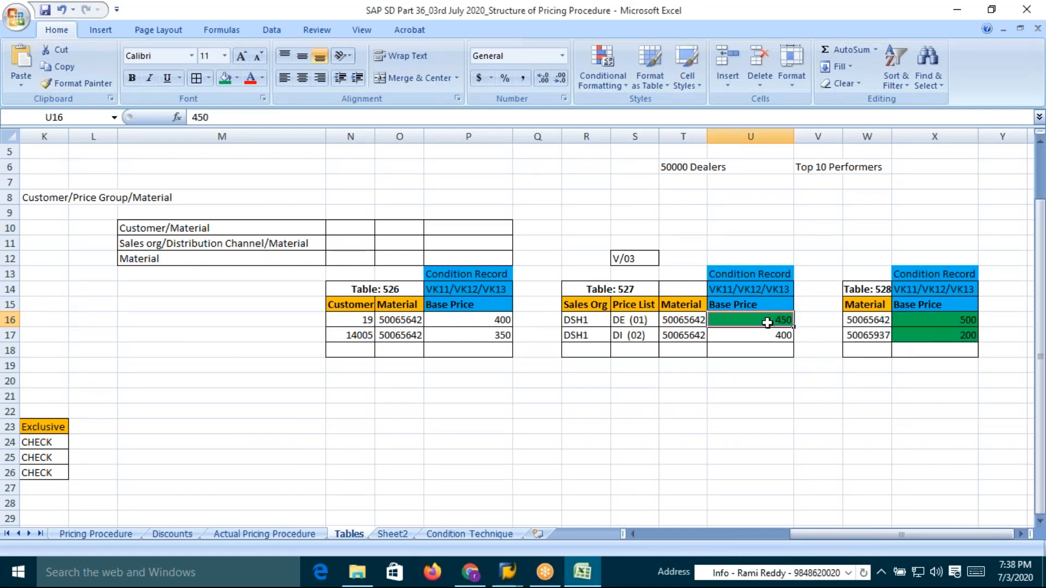
left_click(942, 324)
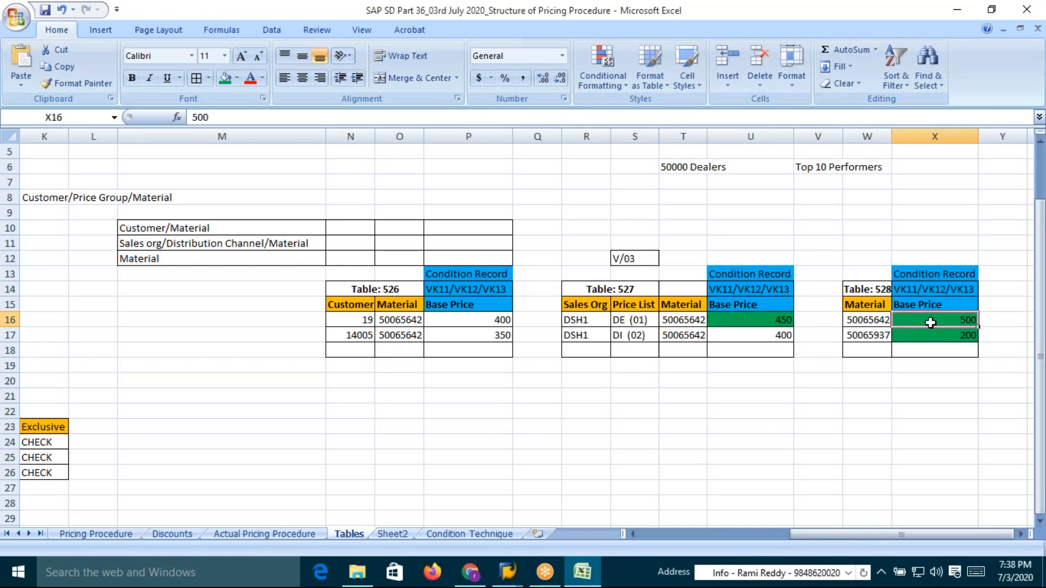
key("alt+Tab")
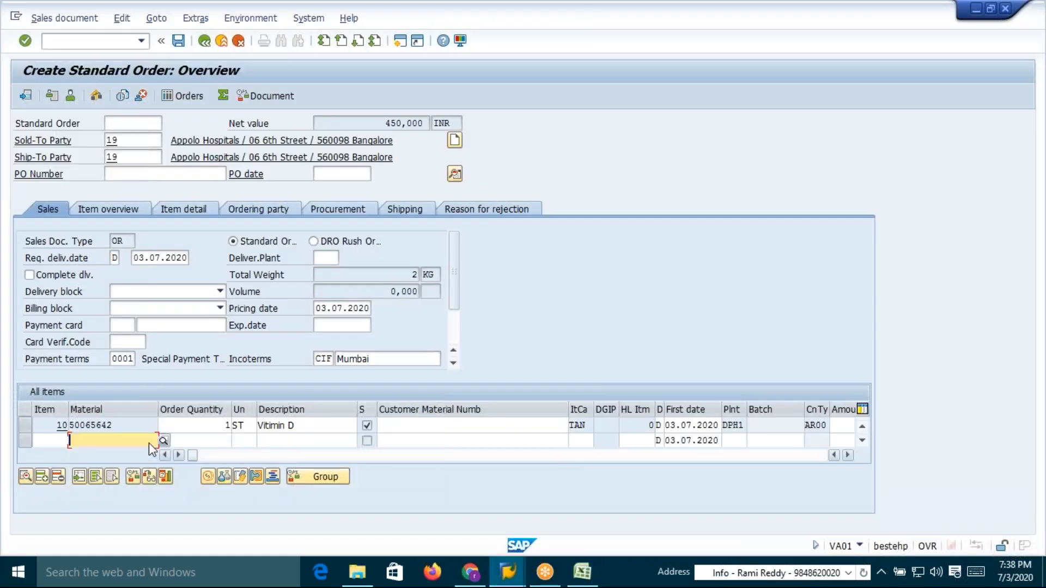
Open the item's conditions to inspect the AR00 base price amount
double_click(140, 428)
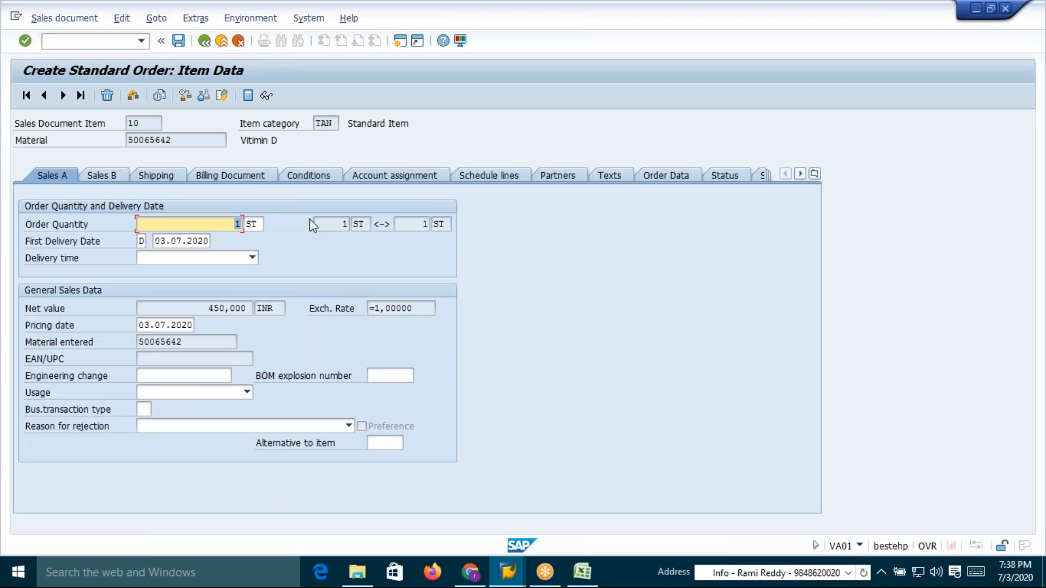
left_click(318, 178)
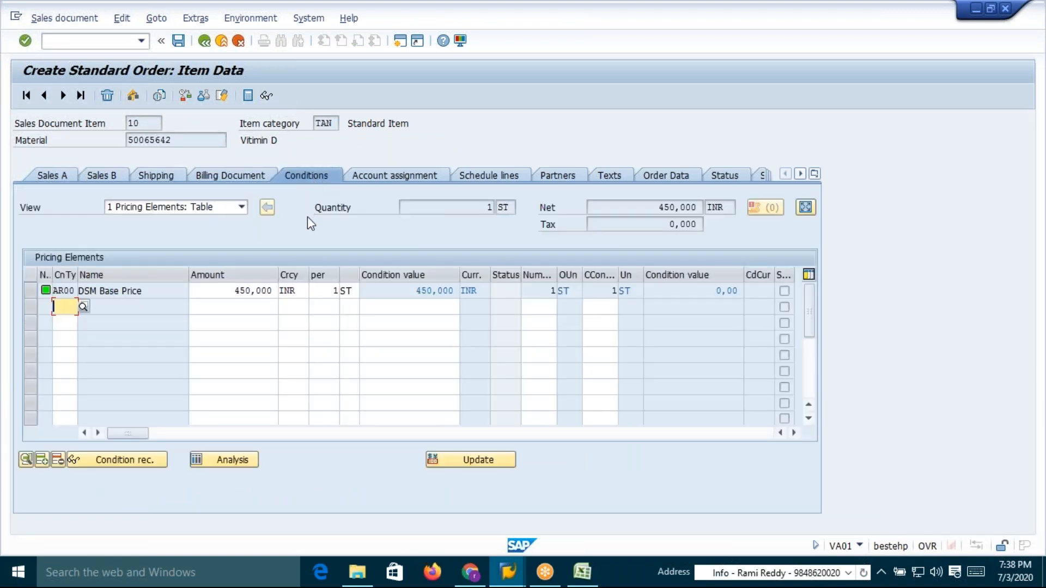
left_click(234, 293)
left_click_drag(234, 293, 255, 293)
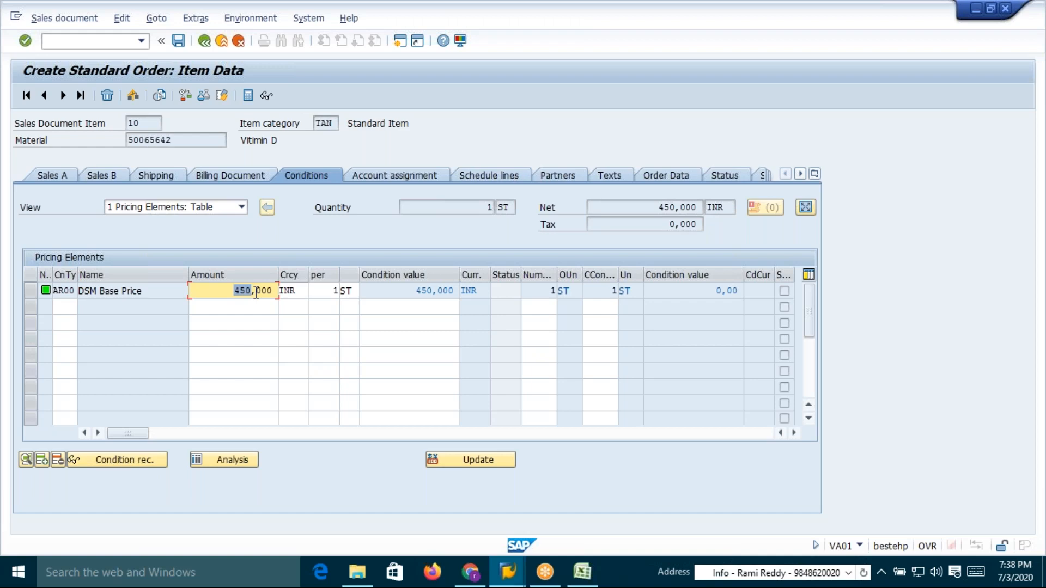
left_click(256, 294)
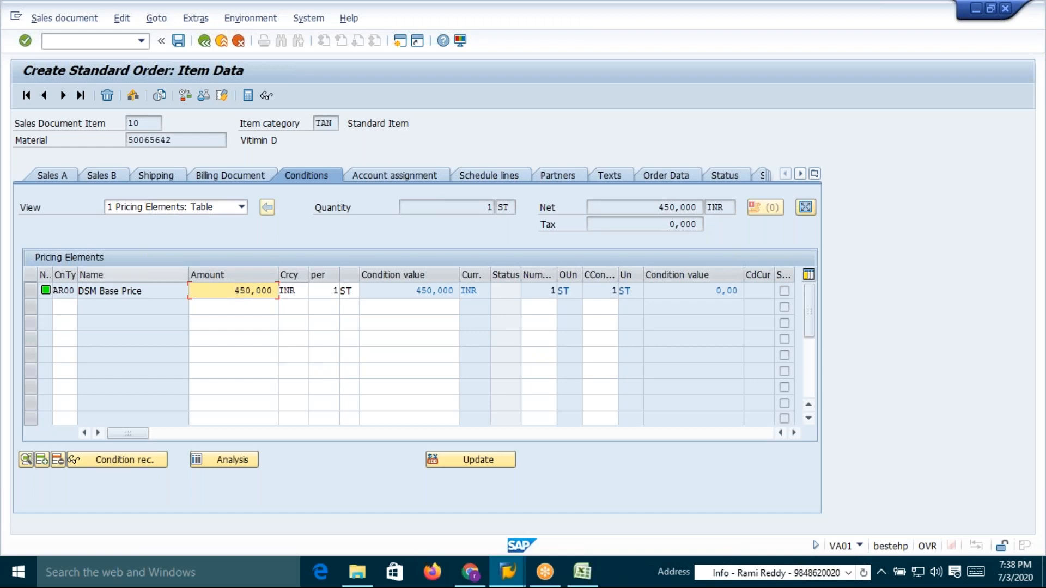
Check the spreadsheet's table 527 record for DSH1, price list DE (01) and its base price
key("alt+Tab")
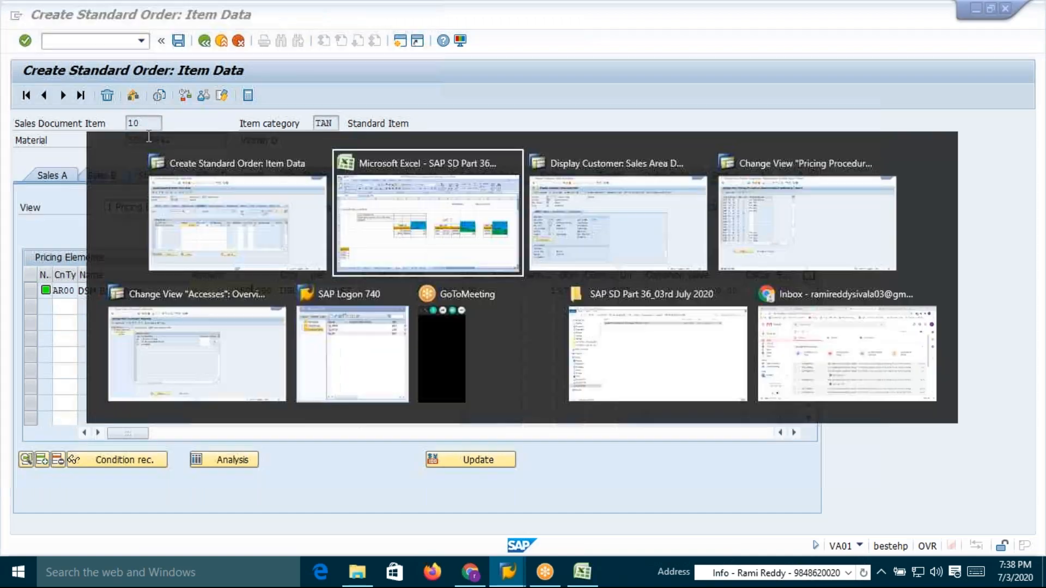
left_click(593, 320)
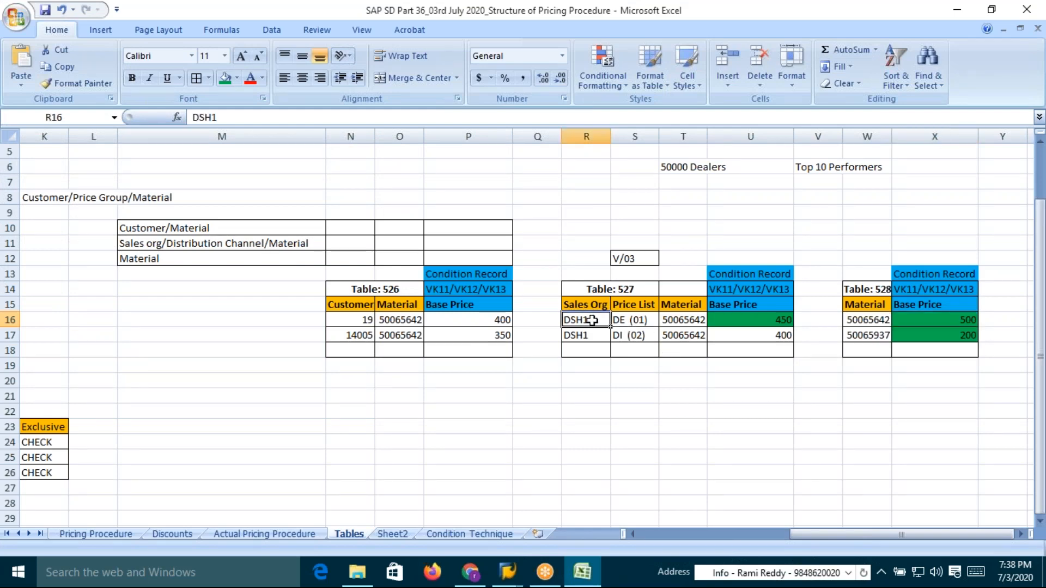
left_click(622, 321)
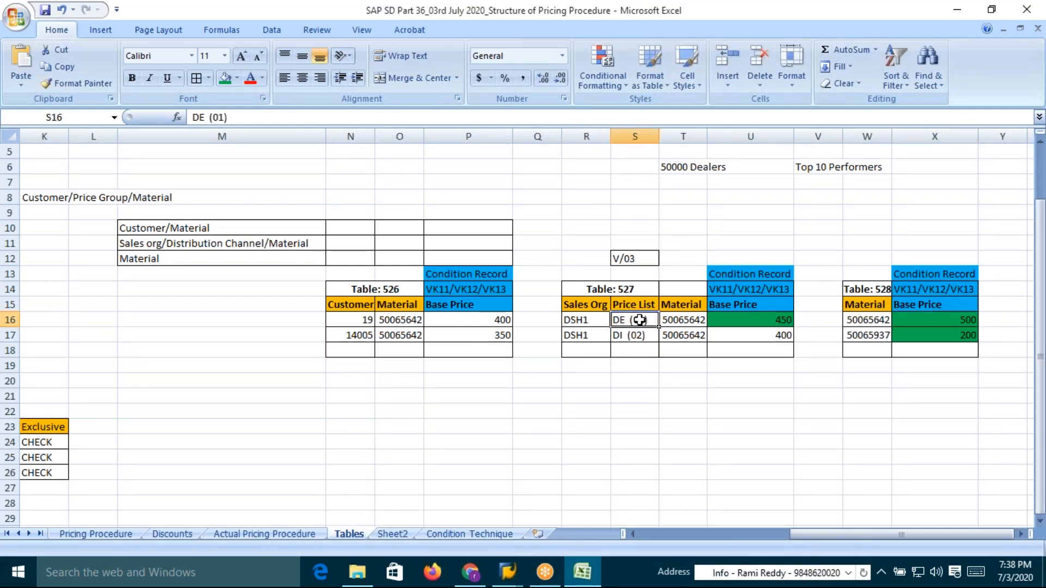
left_click(766, 320)
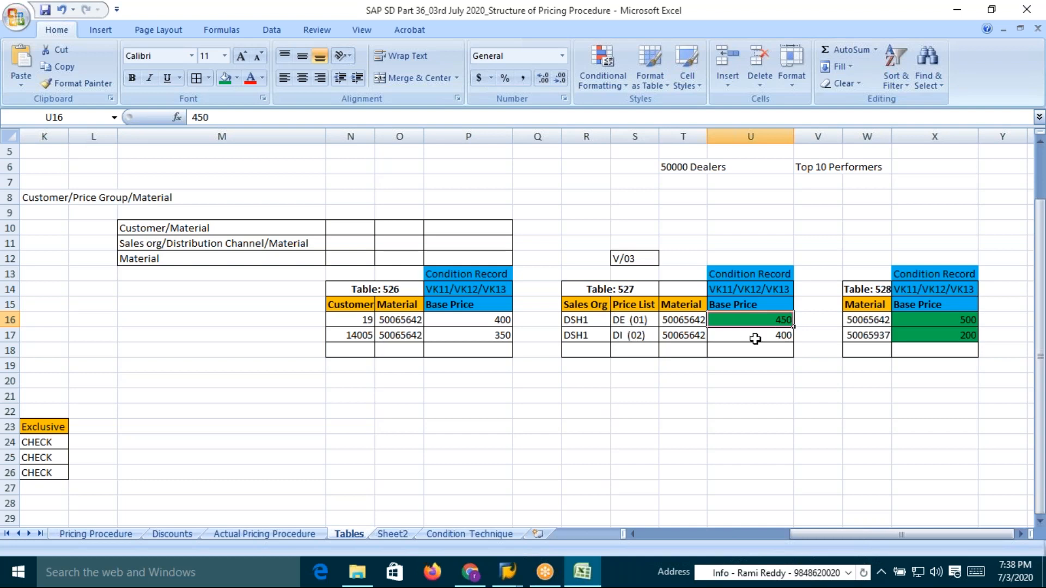
key("alt+Tab")
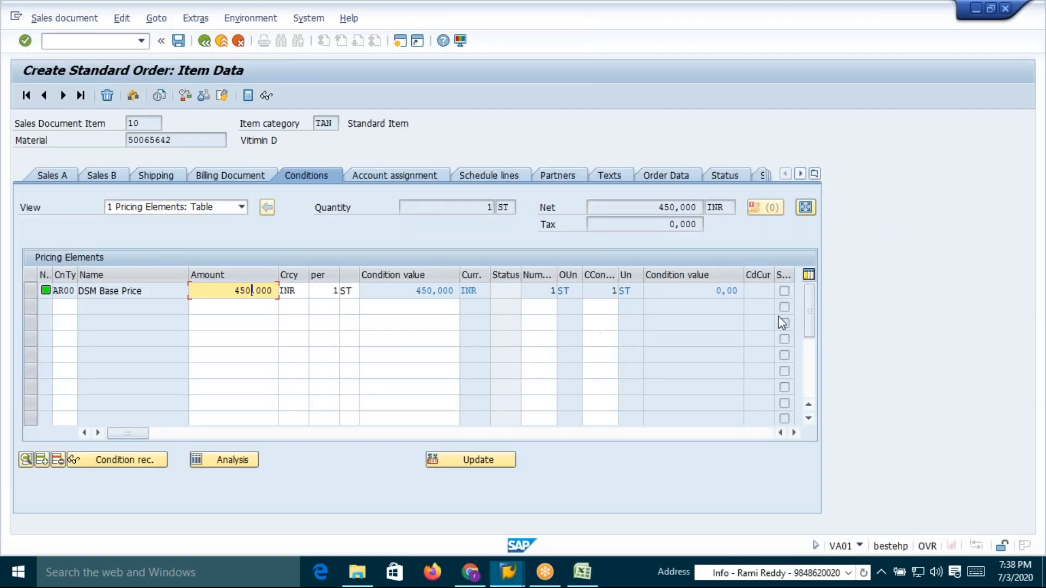
Open the pricing analysis for the item and switch to the AR00 access sequence
left_click(244, 462)
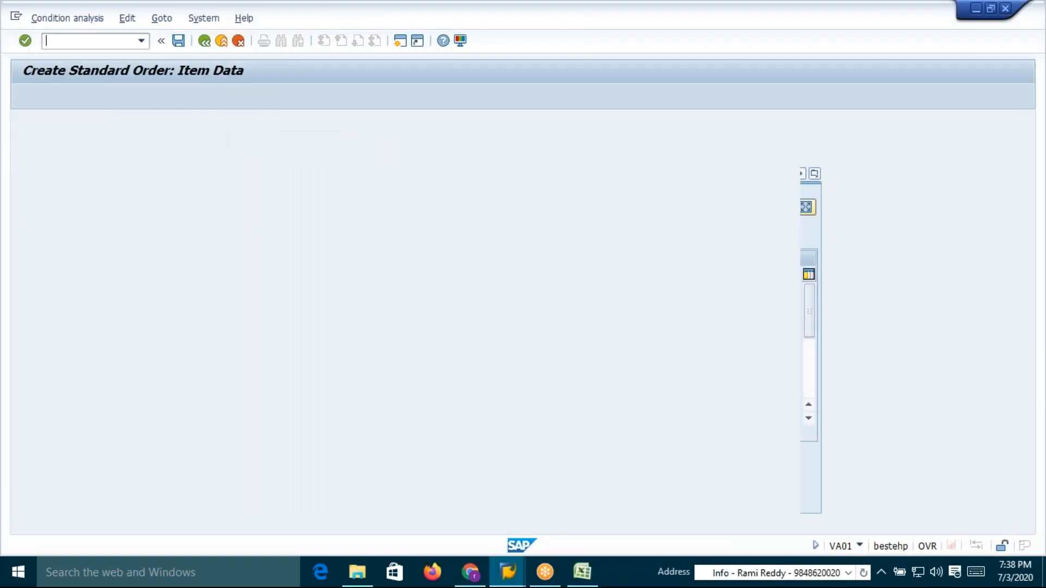
key("alt+Tab")
key("alt+Tab")
key("alt+Tab")
key("alt+Tab")
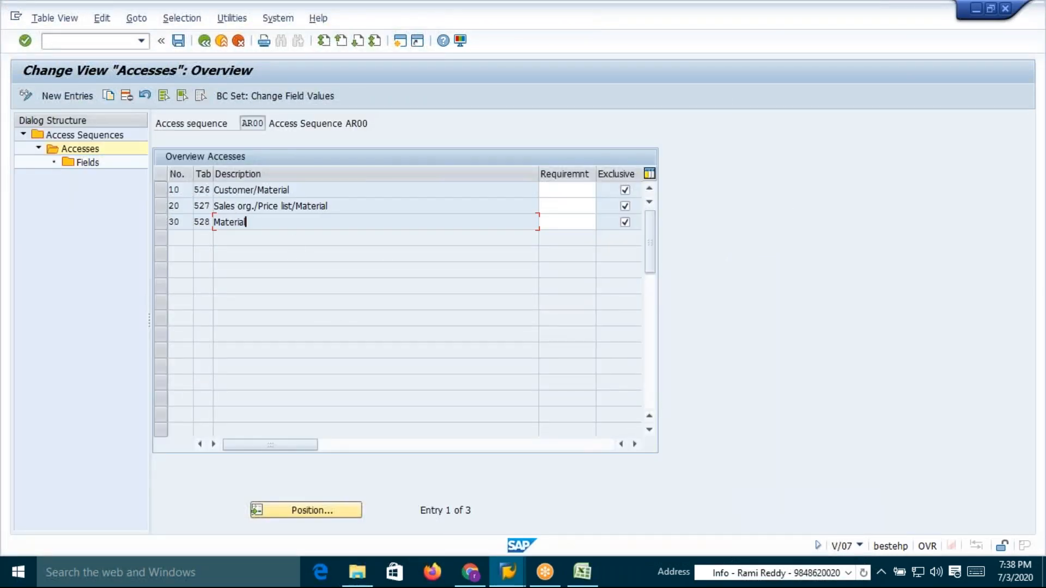
Review the AR00 accesses for tables 526, 527 and 528 and their Exclusive indicators
left_click_drag(217, 190, 294, 190)
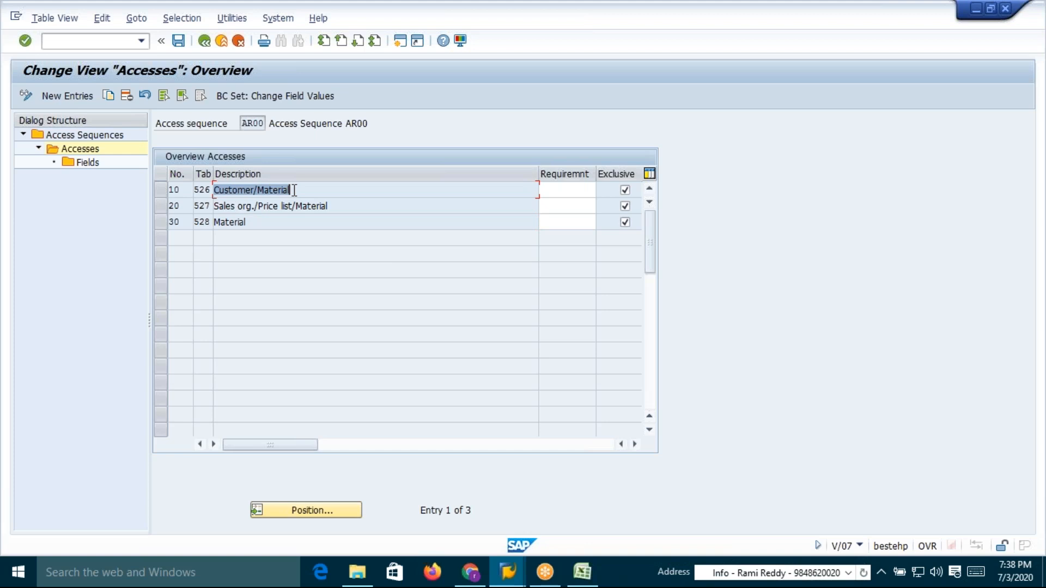
left_click(295, 190)
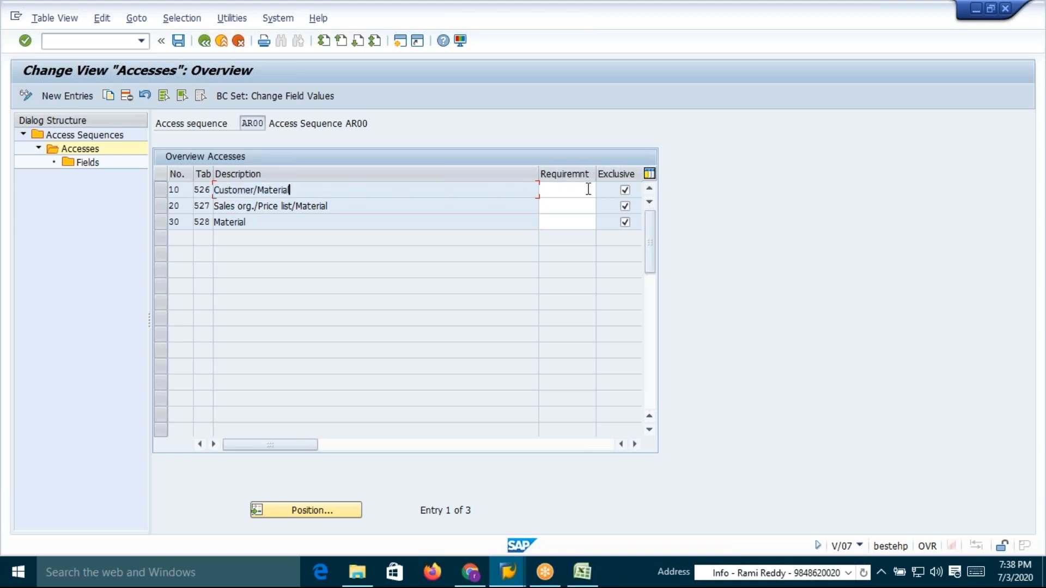
left_click(625, 189)
left_click(625, 189)
left_click_drag(216, 207, 340, 211)
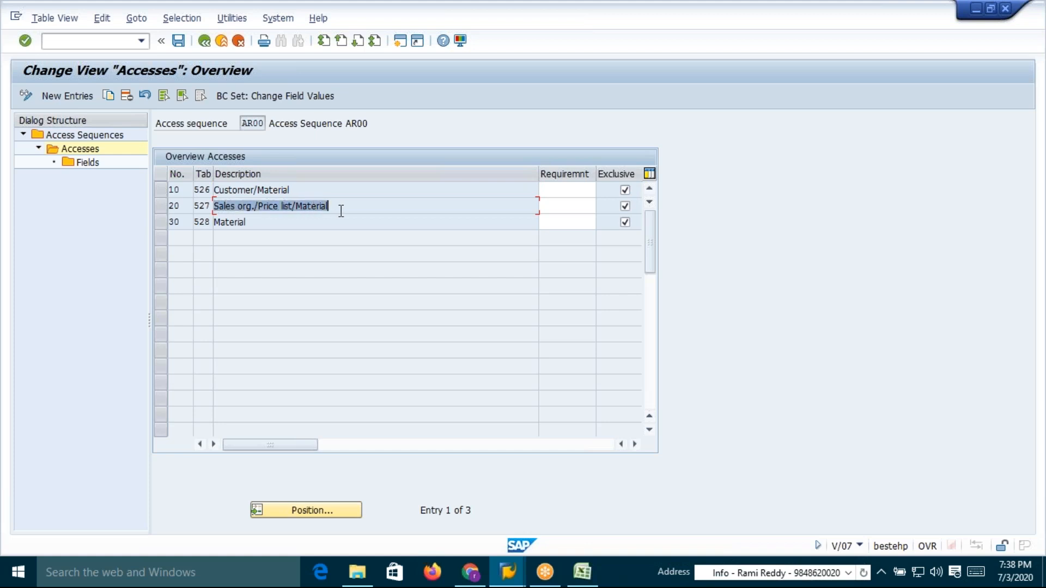
left_click(341, 211)
key("alt+Tab")
key("Tab")
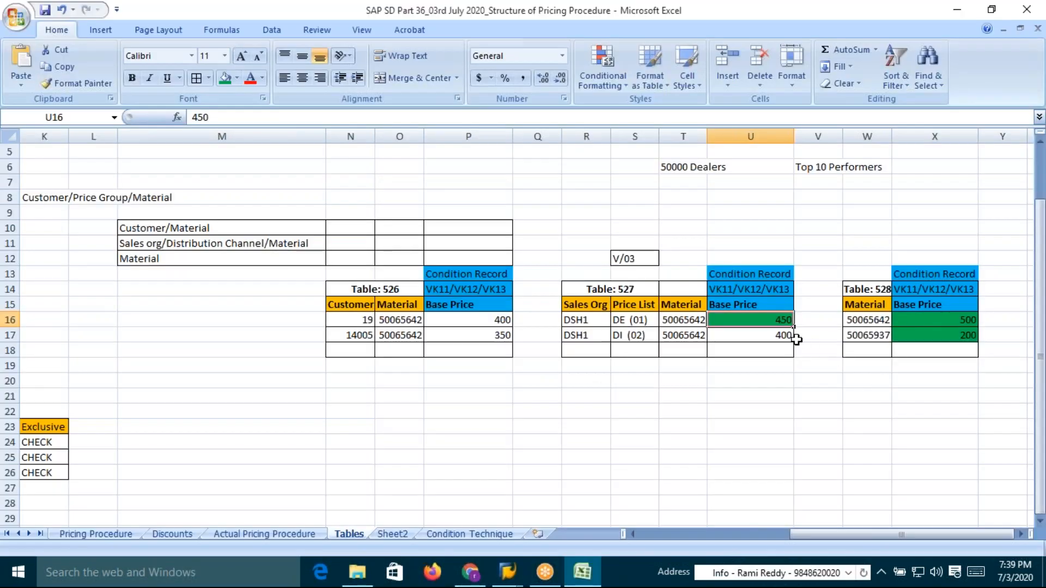
key("alt+Tab")
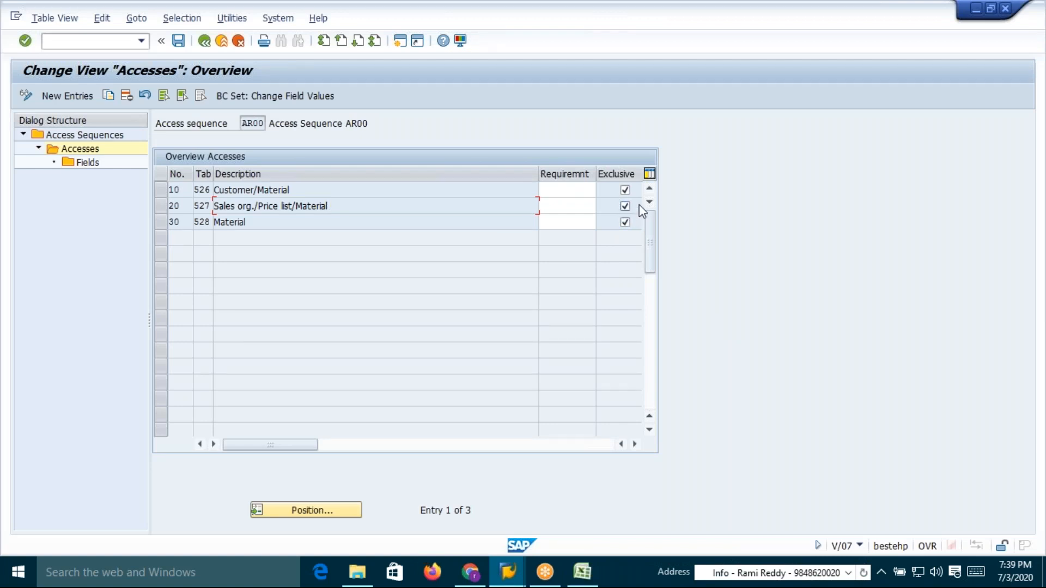
left_click(625, 206)
left_click_drag(329, 206, 213, 212)
left_click(213, 209)
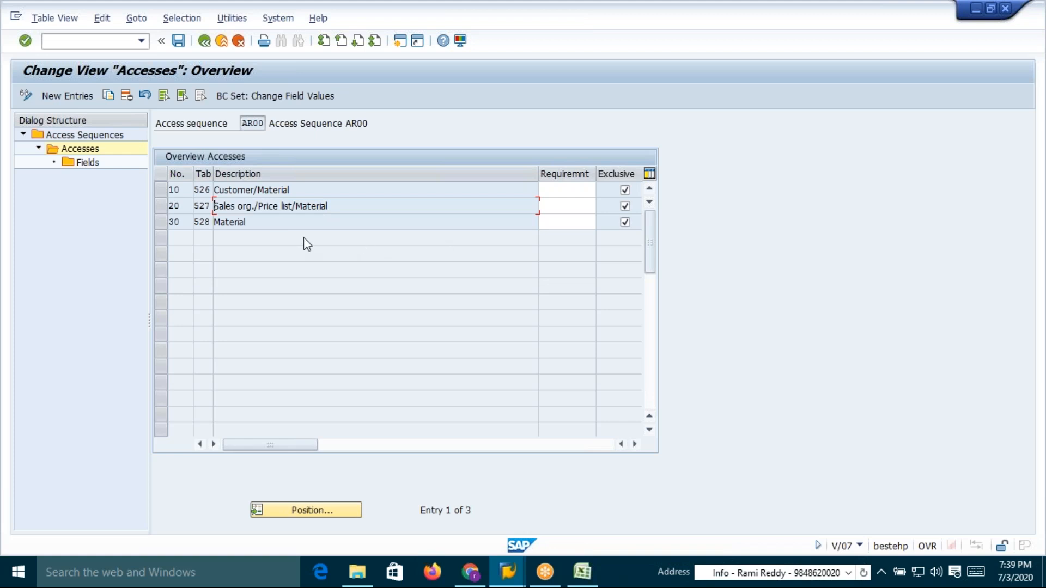
left_click_drag(250, 222, 216, 225)
left_click(216, 225)
Expand condition type AR00 in the pricing analysis and inspect accesses 010, 020 and 030
key("alt+Tab")
key("alt+Tab")
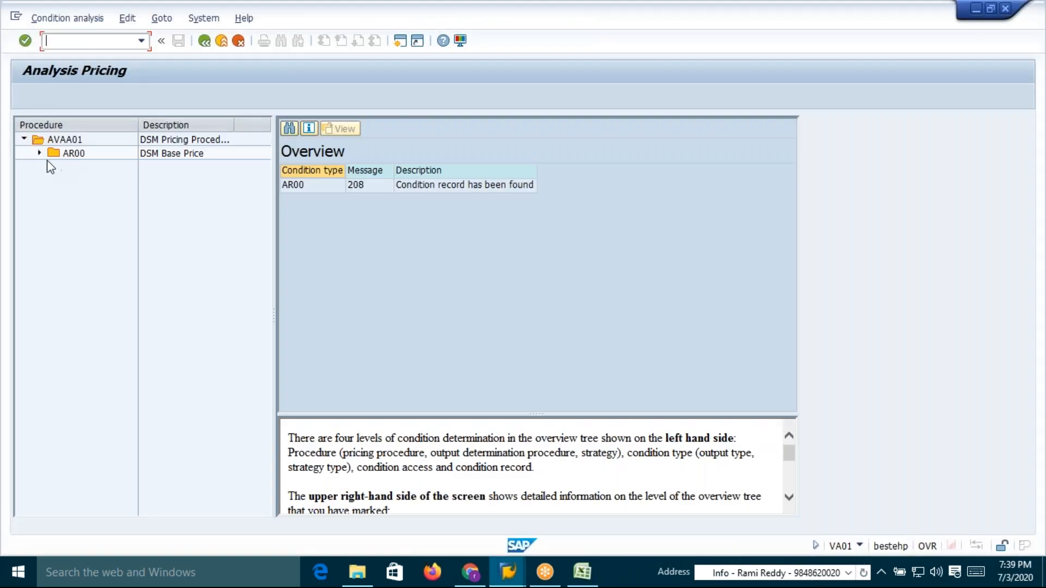
left_click(39, 154)
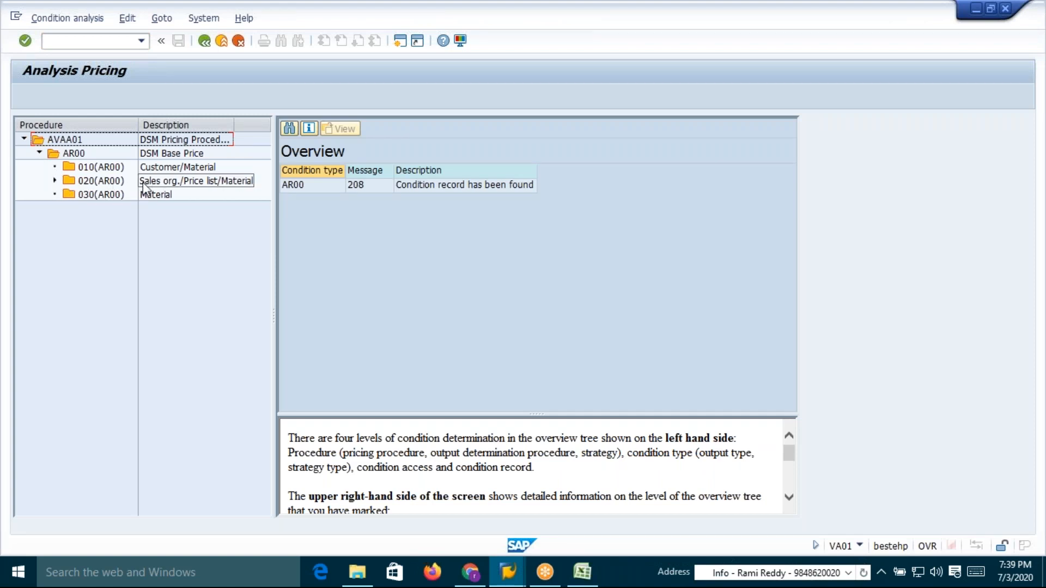
left_click(93, 167)
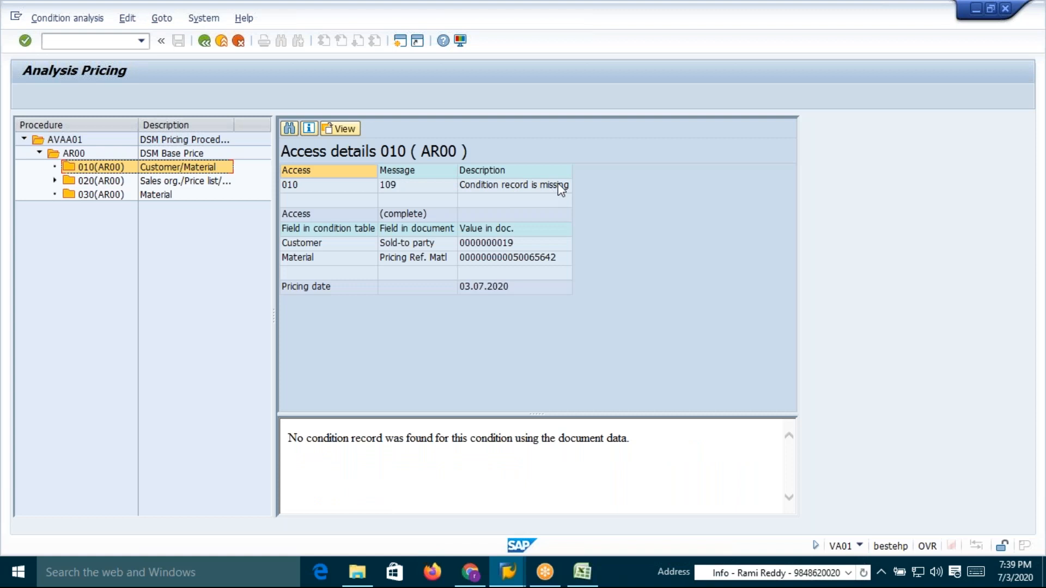
left_click(54, 180)
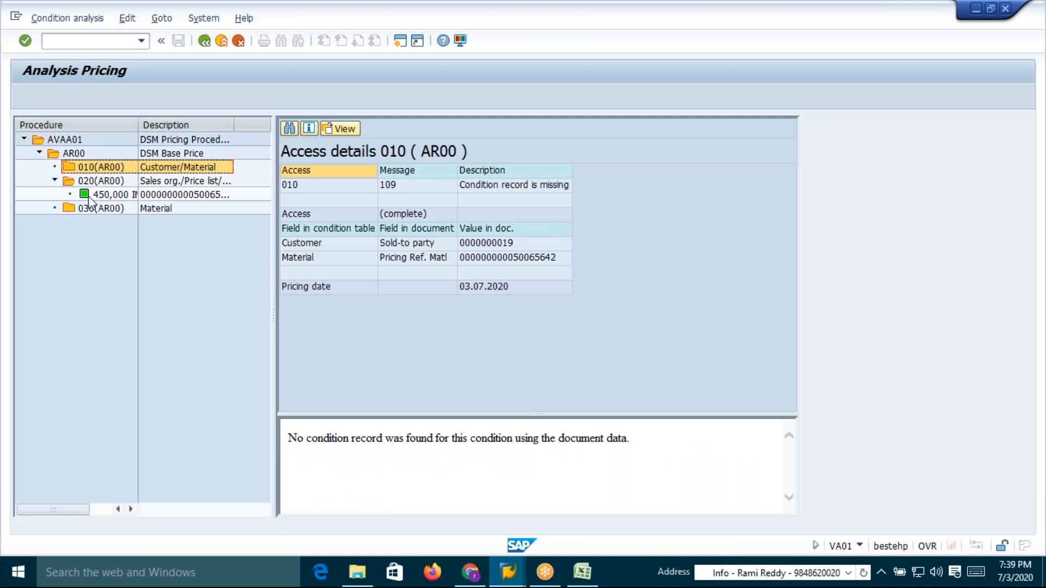
left_click(174, 182)
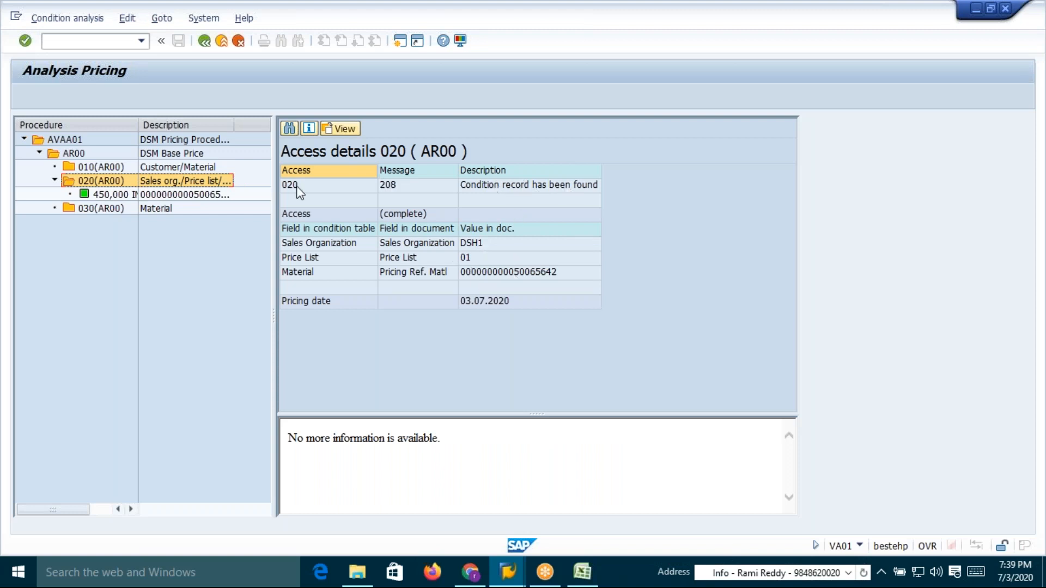
left_click(89, 209)
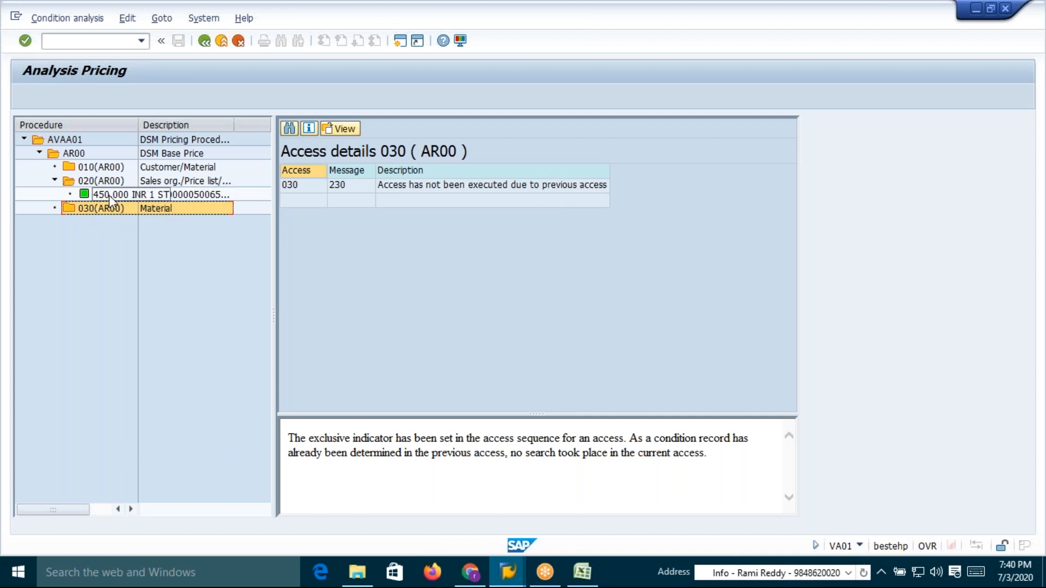
Clear the Exclusive indicator on all three AR00 accesses and save the change under the workbench request
key("alt+Tab")
left_click(642, 220)
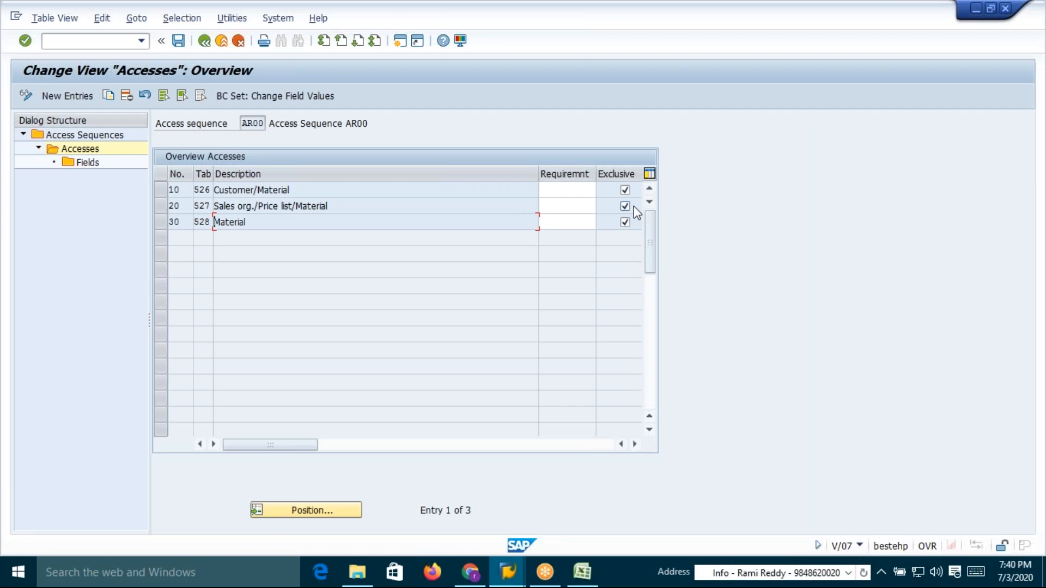
left_click(625, 190)
left_click(625, 222)
left_click(180, 41)
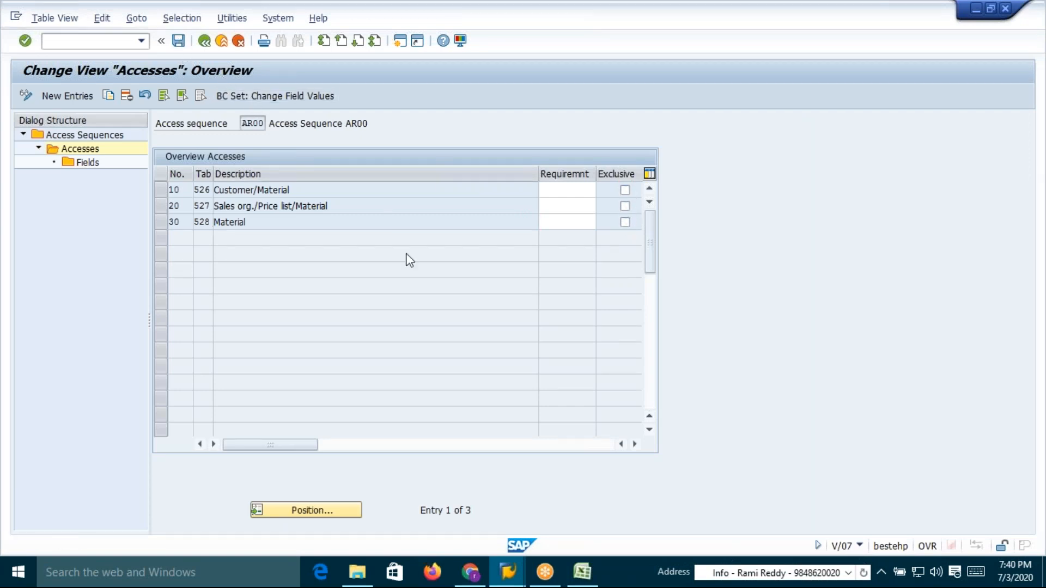
key("Return")
key("Return")
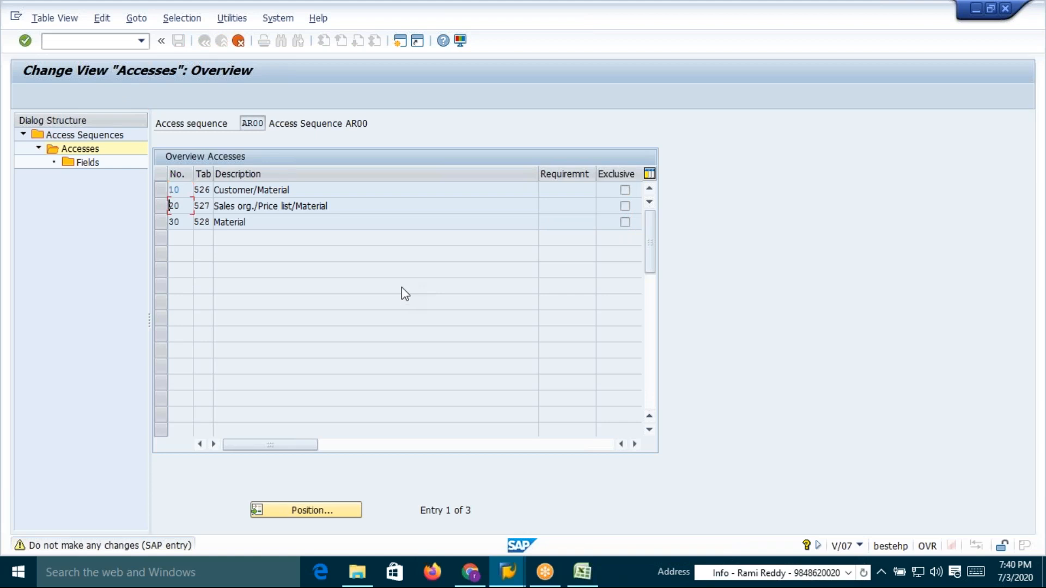
key("Return")
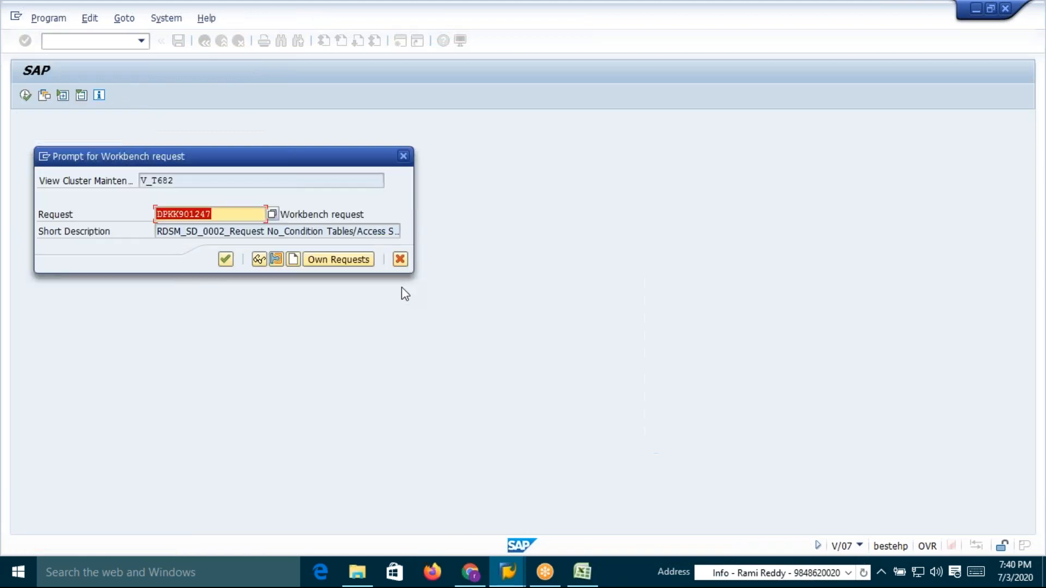
left_click(225, 260)
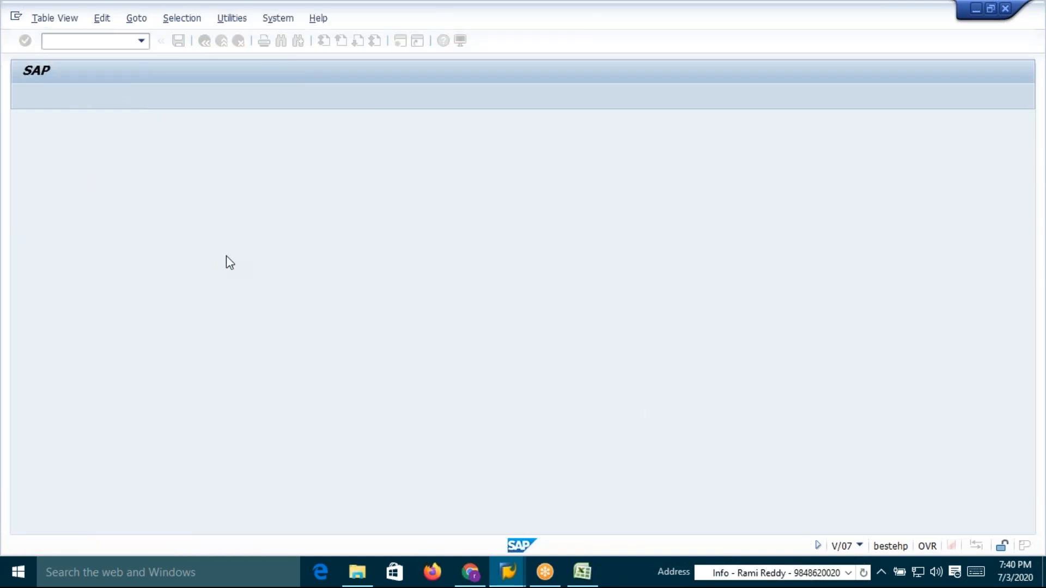
Return from the pricing analysis to the sales order's conditions and save the order
left_click_drag(195, 189, 284, 188)
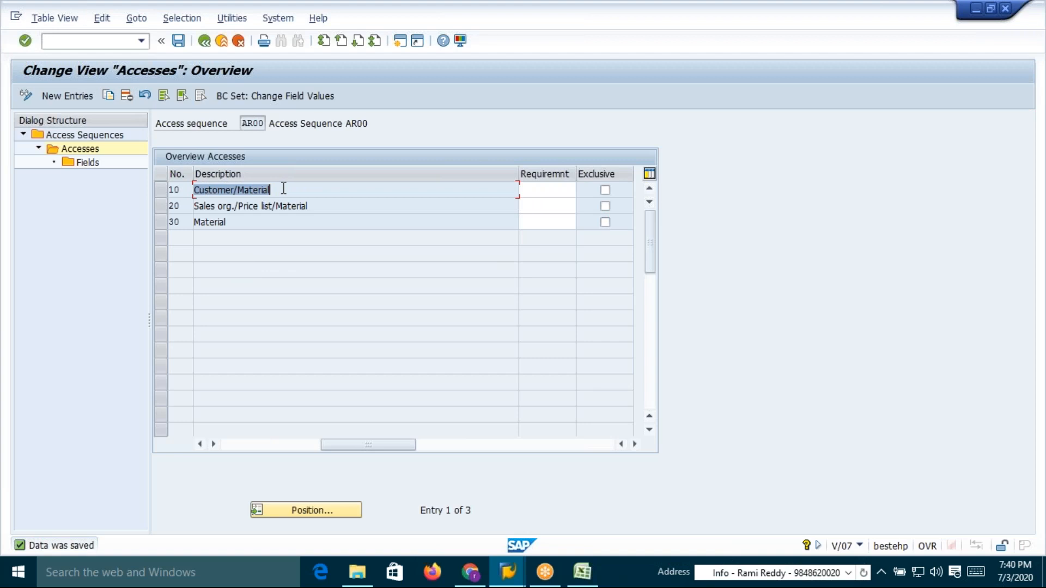
left_click(279, 190)
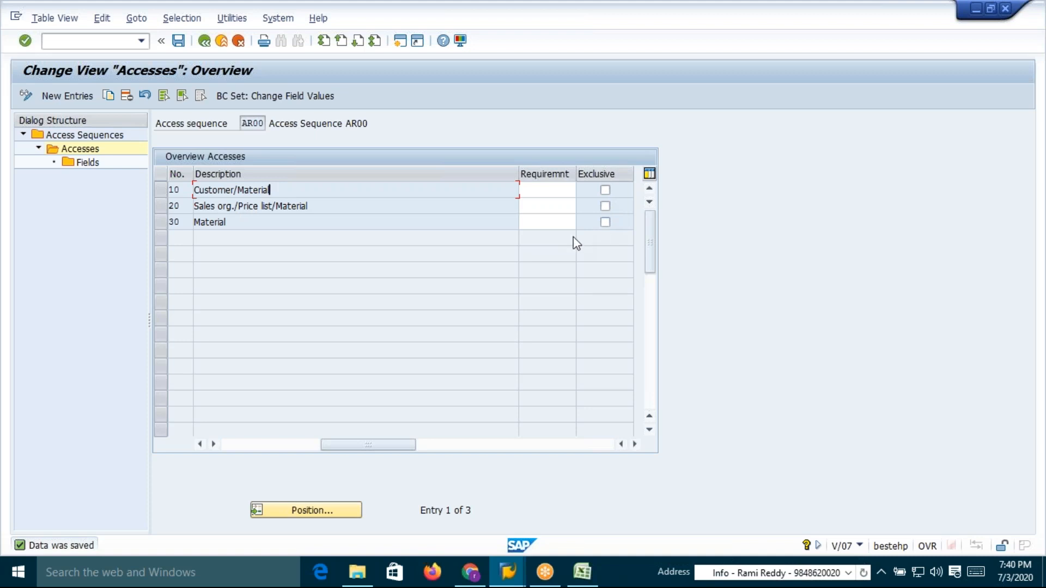
left_click_drag(238, 224, 197, 225)
left_click_drag(330, 206, 261, 205)
key("alt+Tab")
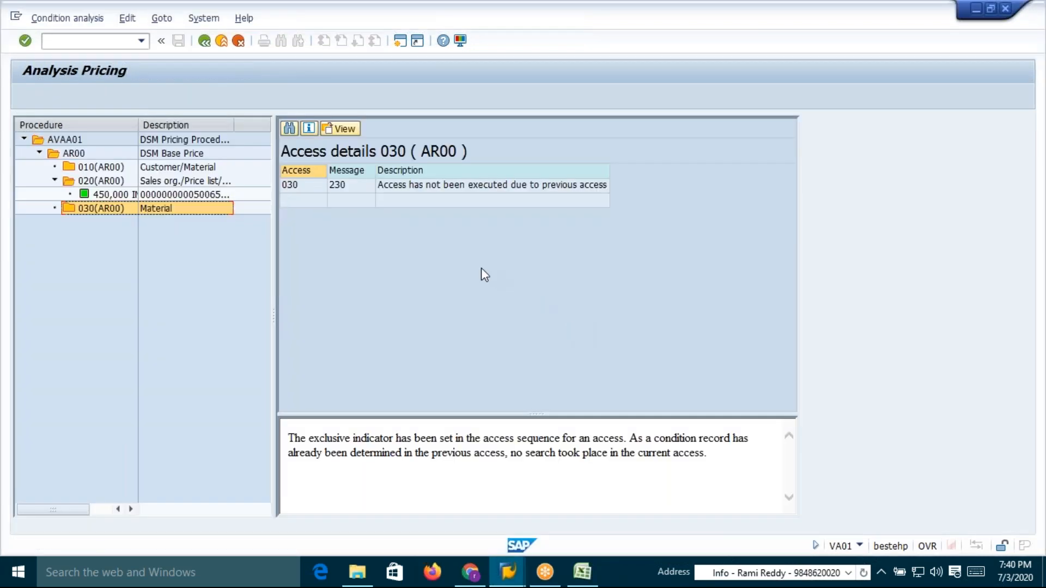
left_click(203, 42)
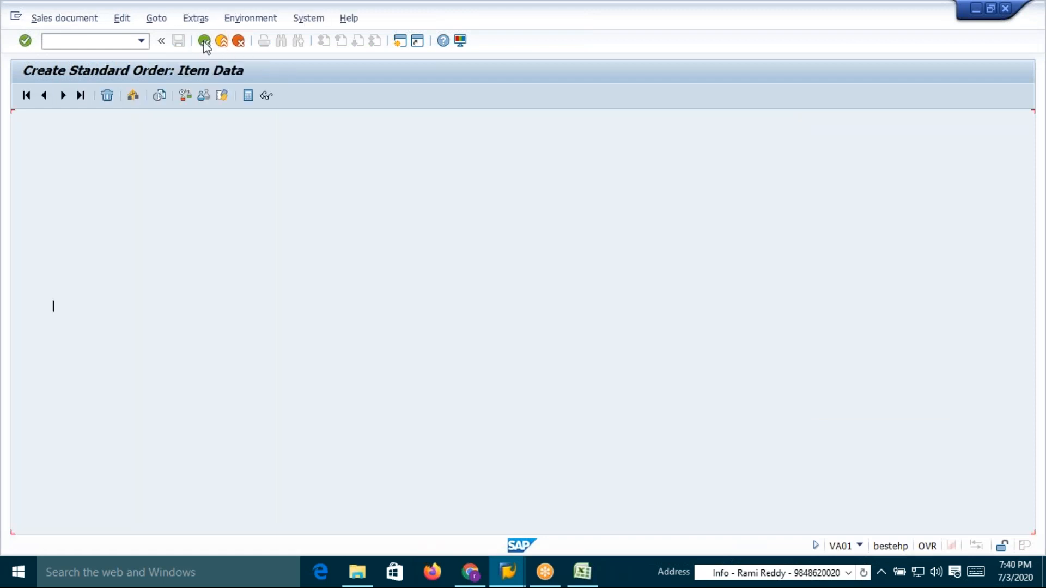
left_click(178, 40)
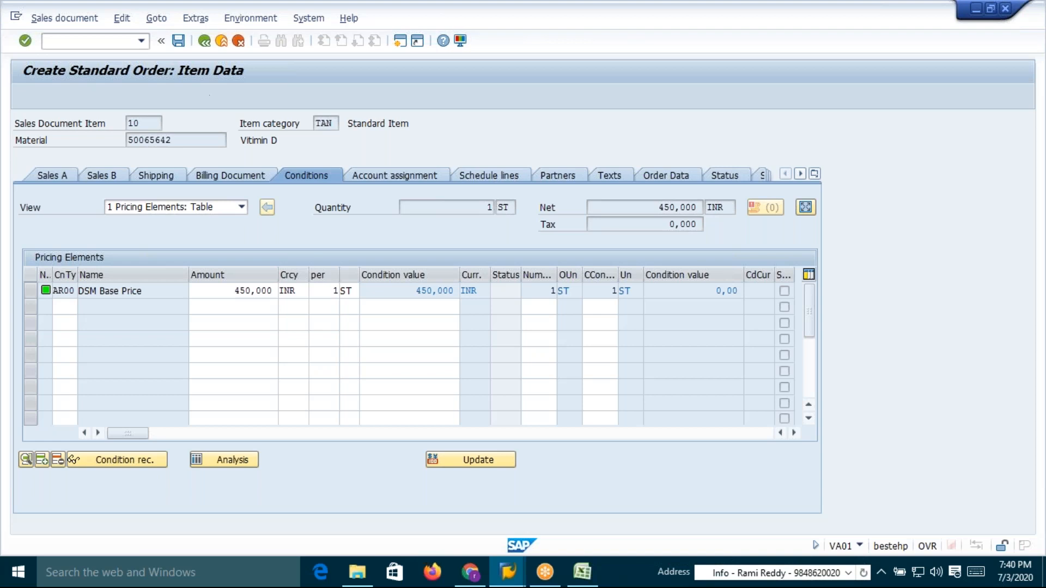
Review the AR00 access descriptions for tables 526, 527 and 528 with Exclusive cleared
key("alt+Tab")
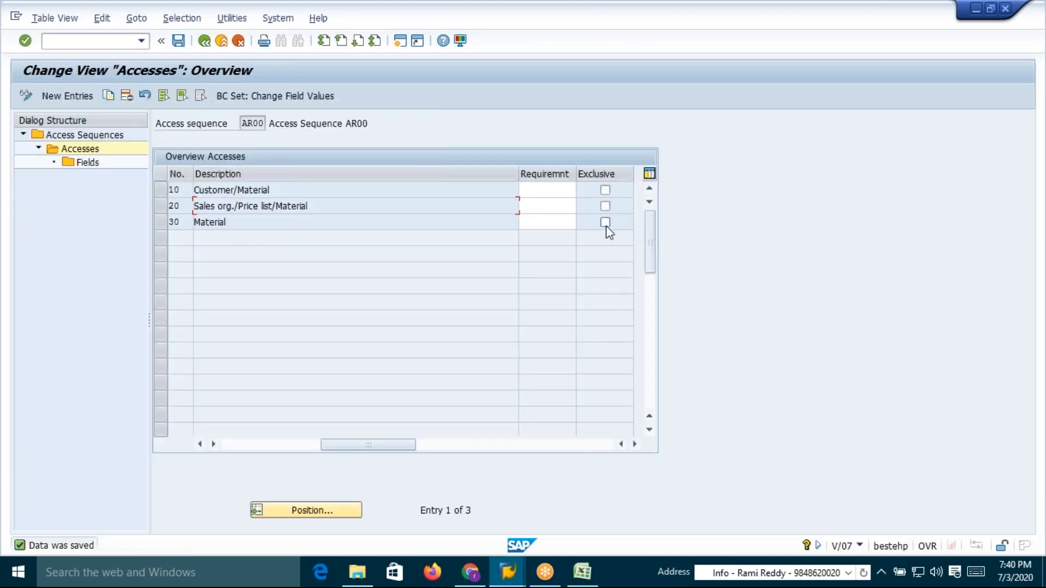
left_click(206, 221)
left_click(222, 220)
left_click_drag(231, 220, 194, 220)
left_click(194, 220)
left_click_drag(314, 206, 190, 205)
left_click(191, 205)
Start a new standard order for DSH1, DE, CA with Appolo Hospitals as sold-to party
key("alt+Tab")
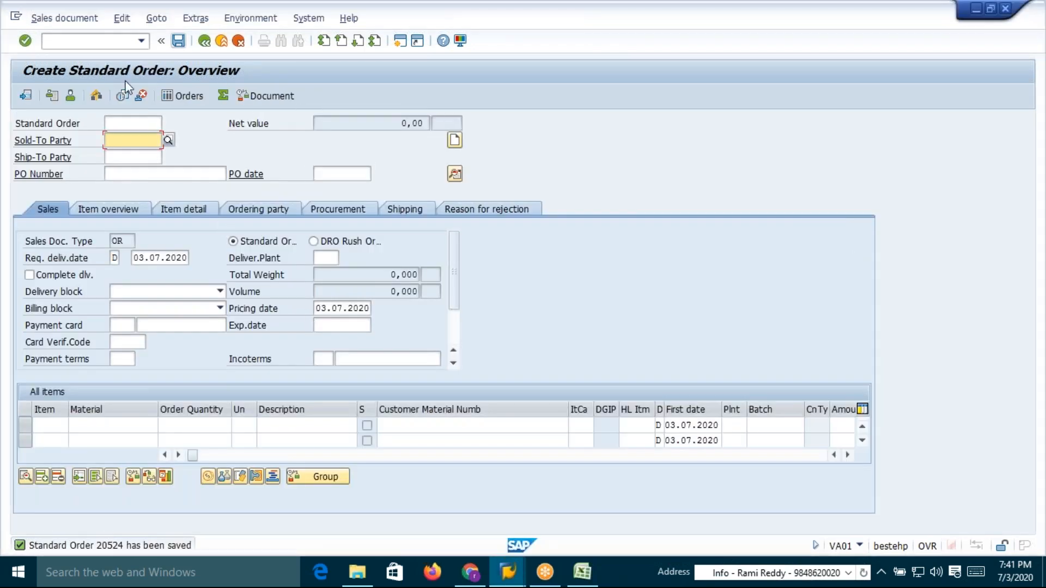
left_click(92, 41)
type("/nva01")
key("Return")
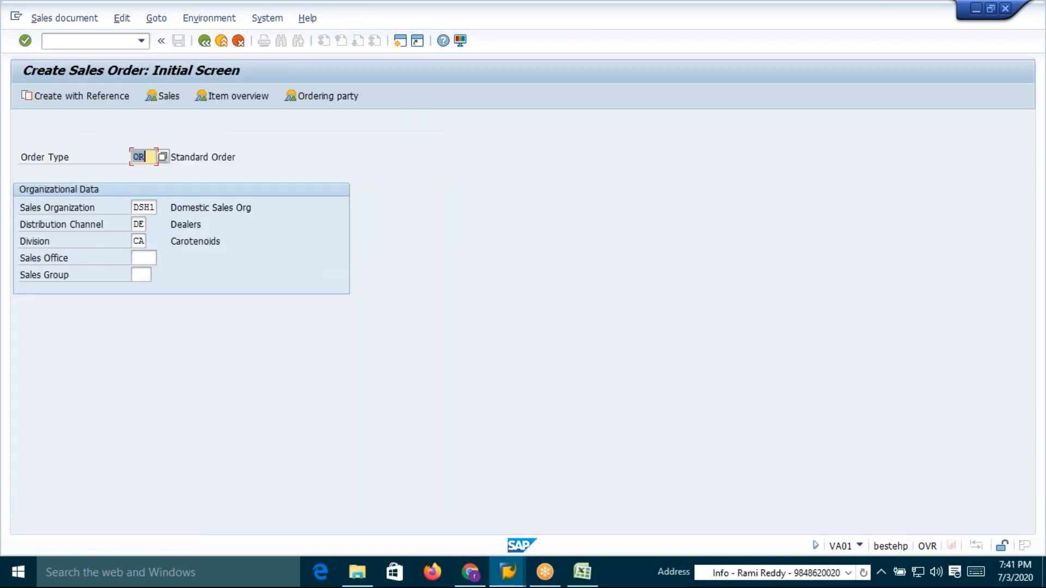
key("Return")
type("19")
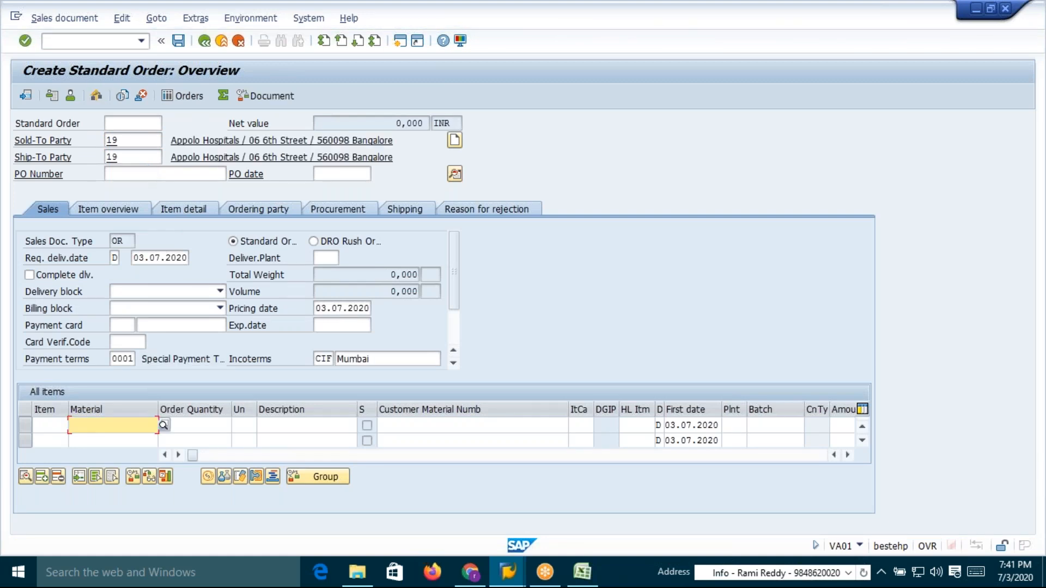
Add material 50065642 with order quantity 1 as the order item
left_click(134, 429)
left_click(113, 289)
left_click(202, 426)
key("Return")
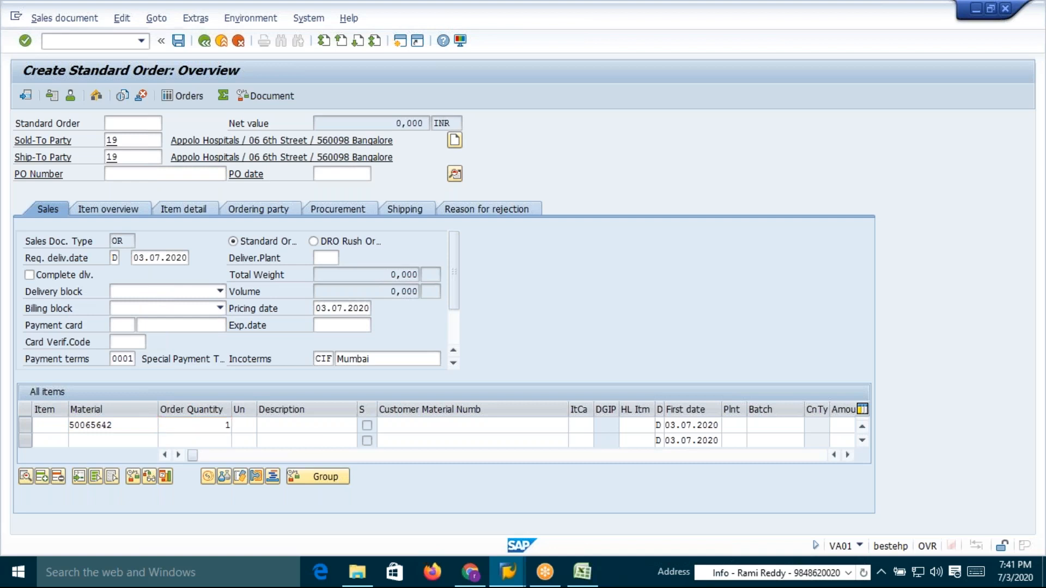
left_click(368, 428)
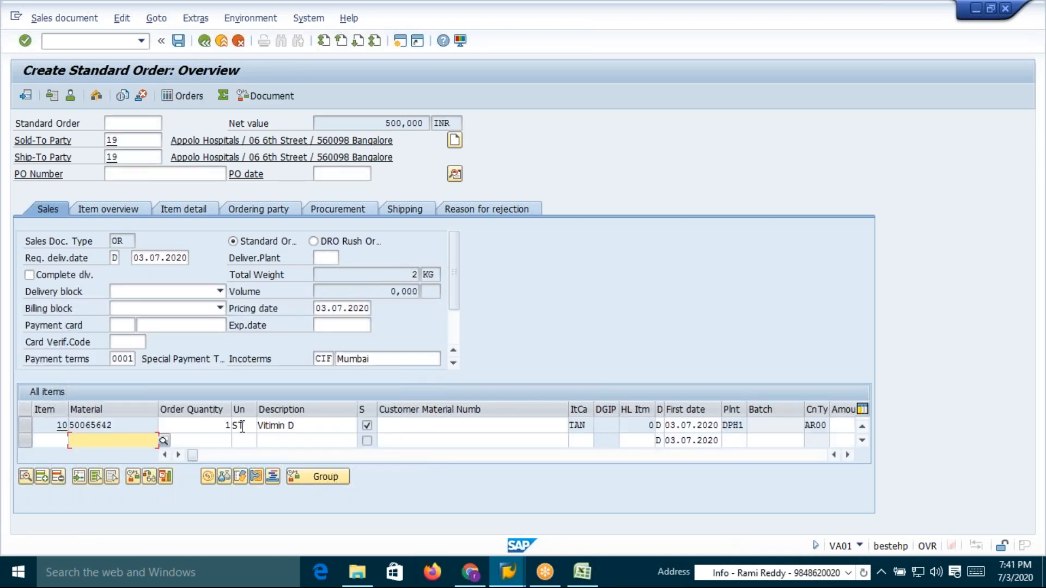
Open the item's conditions and compare the two AR00 DSM Base Price lines and amounts
double_click(161, 426)
left_click(308, 177)
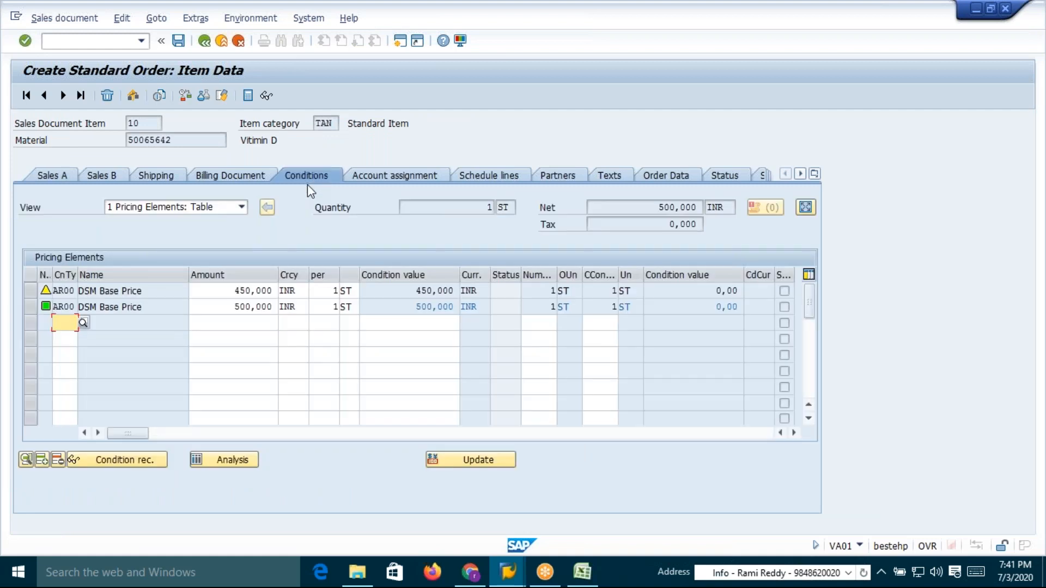
left_click(232, 306)
left_click(231, 290)
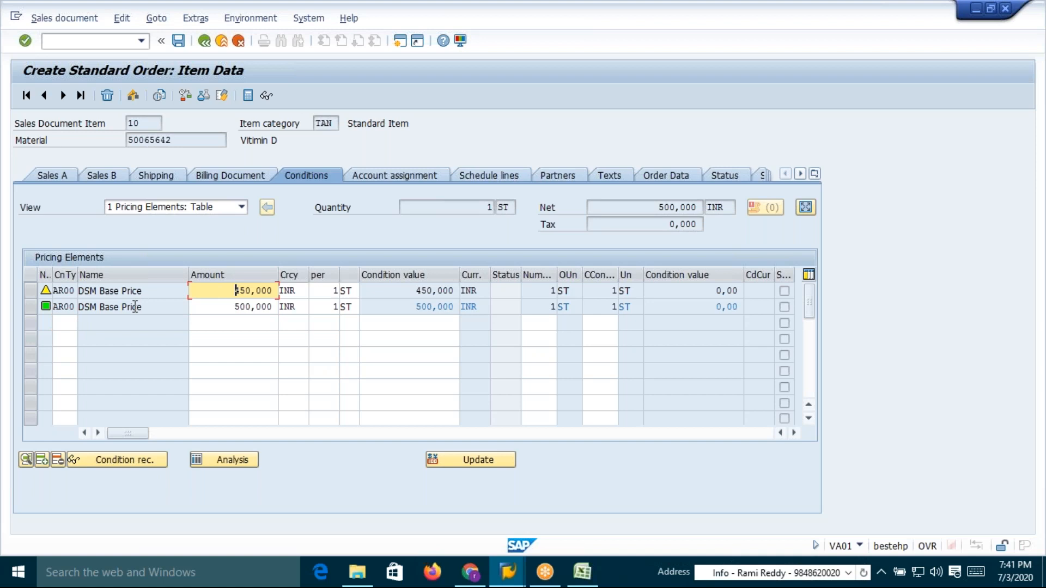
left_click(235, 306)
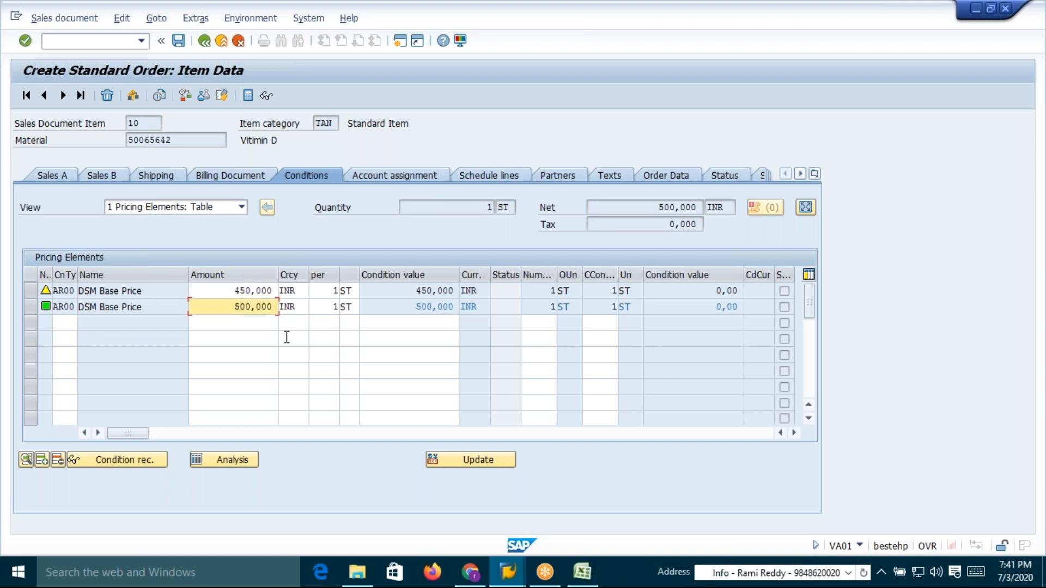
key("alt+Tab")
left_click_drag(235, 310, 249, 308)
left_click_drag(234, 291, 253, 292)
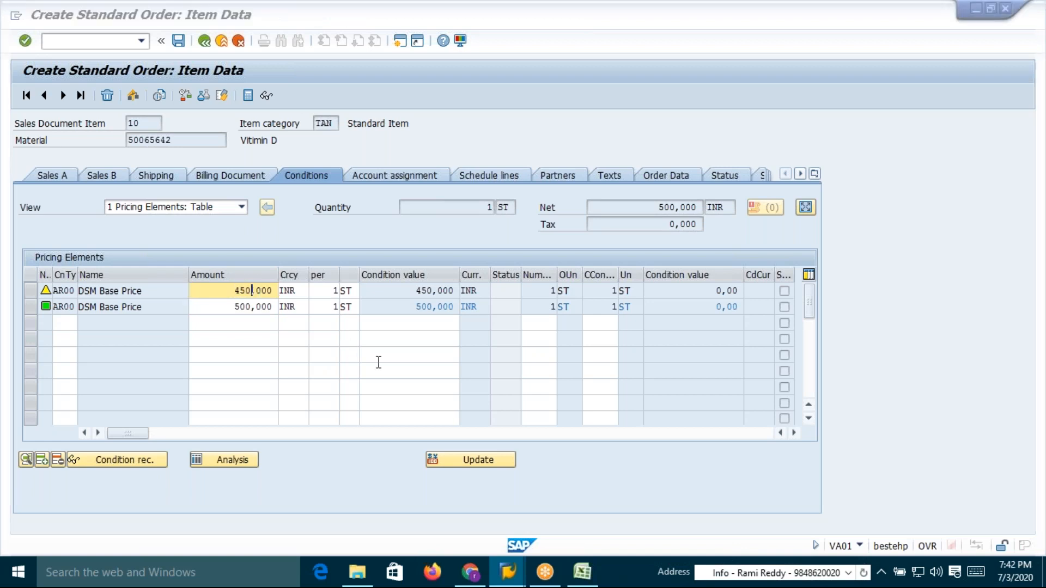
Check the spreadsheet's table 526 record for Appolo Hospitals and material 50065642 and its base price
key("alt+Tab")
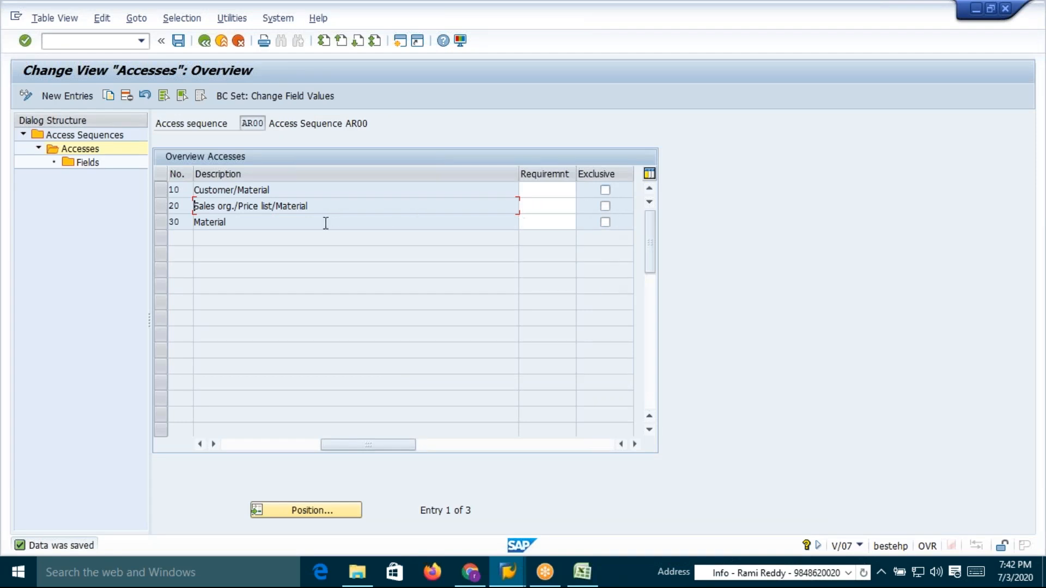
left_click_drag(281, 188, 193, 189)
key("alt+Tab")
key("alt+Tab")
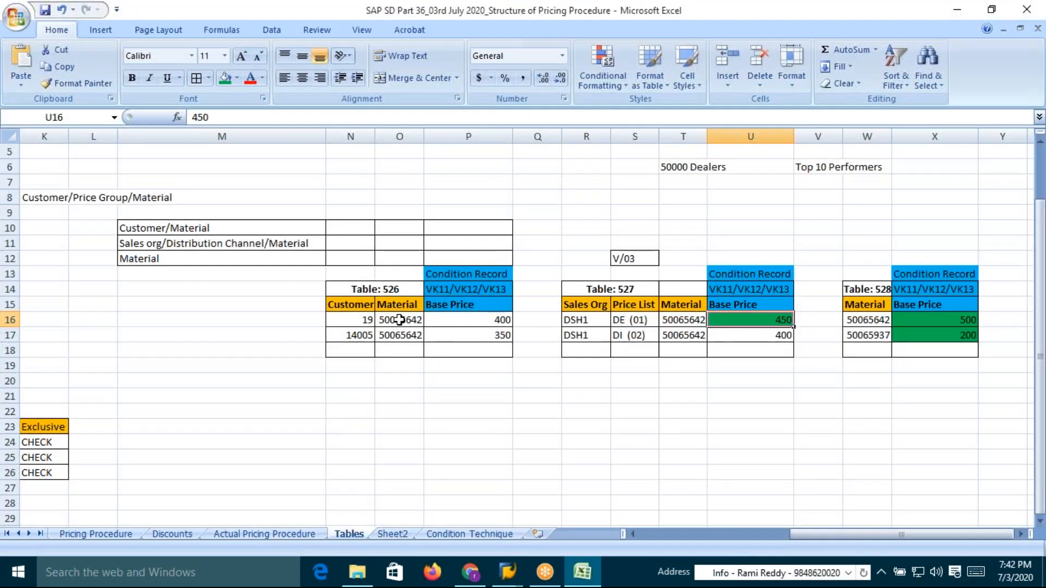
left_click(399, 320)
left_click(494, 322)
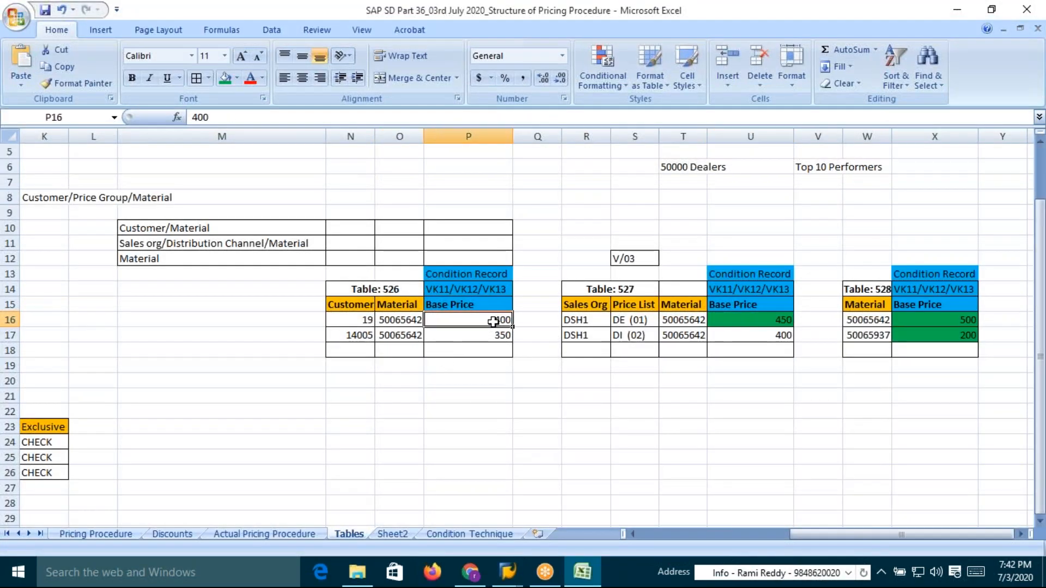
key("alt+Tab")
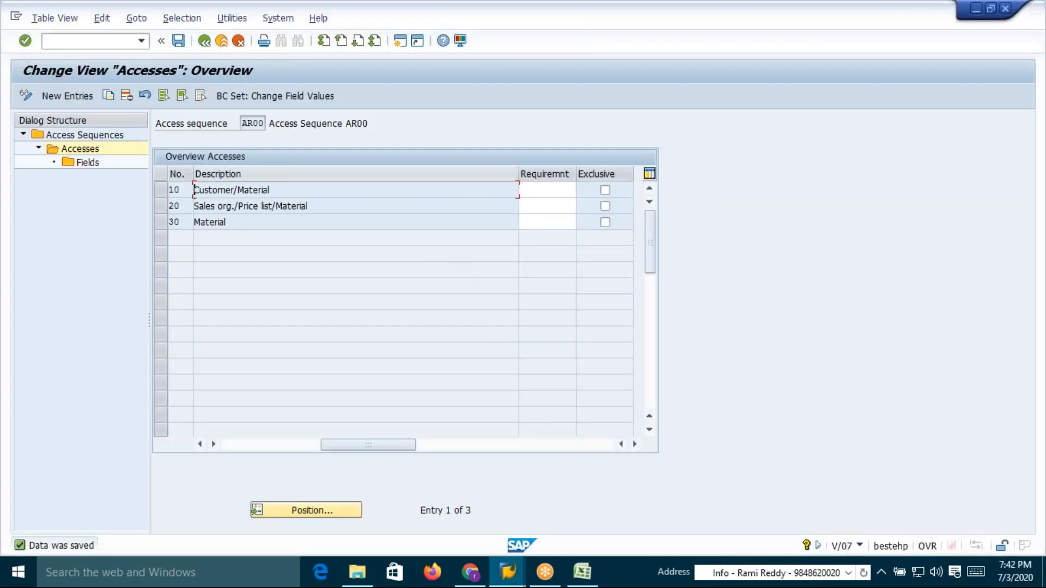
Save the sales order
key("alt+Tab")
key("Tab")
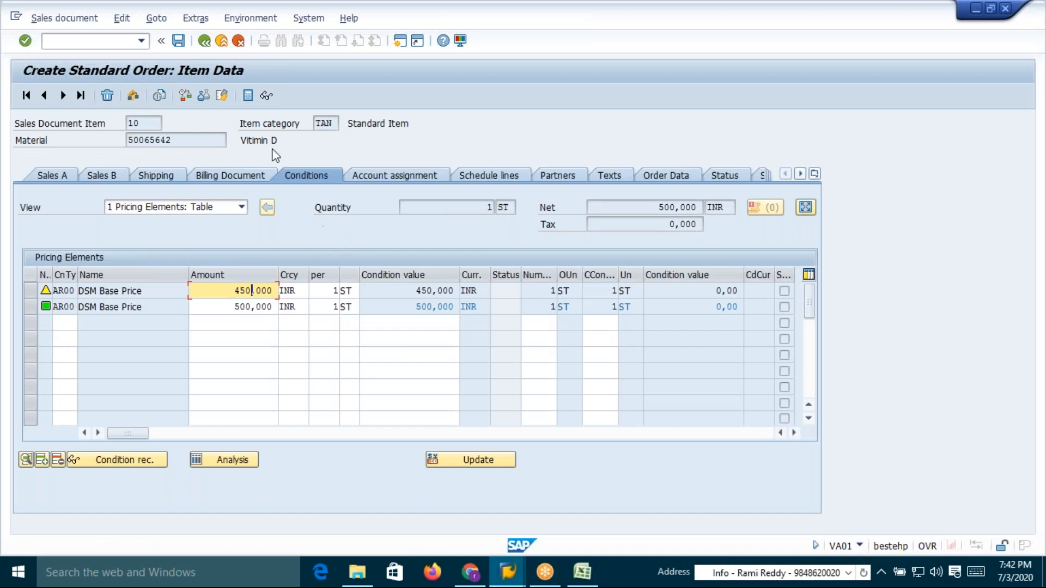
key("ctrl+s")
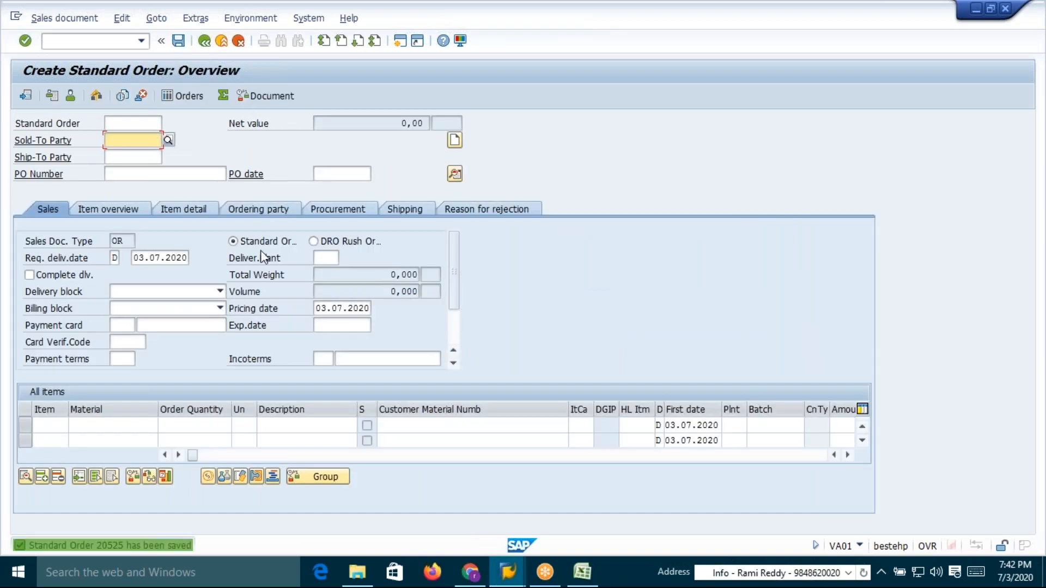
Start creating an AR00 Customer/Material condition record for Appolo Hospitals with material 50065642
type("/nvk11")
key("Return")
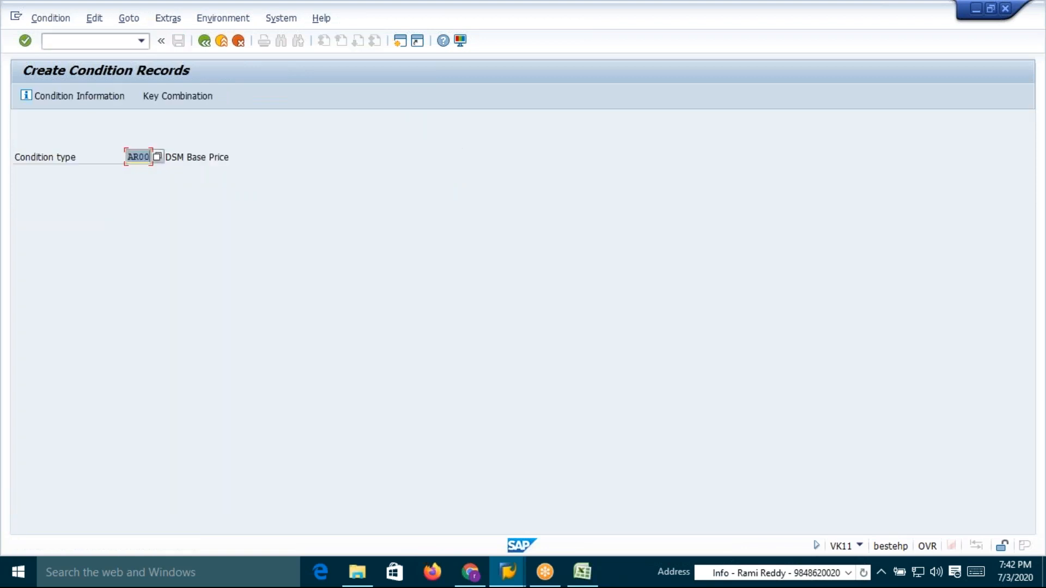
key("Return")
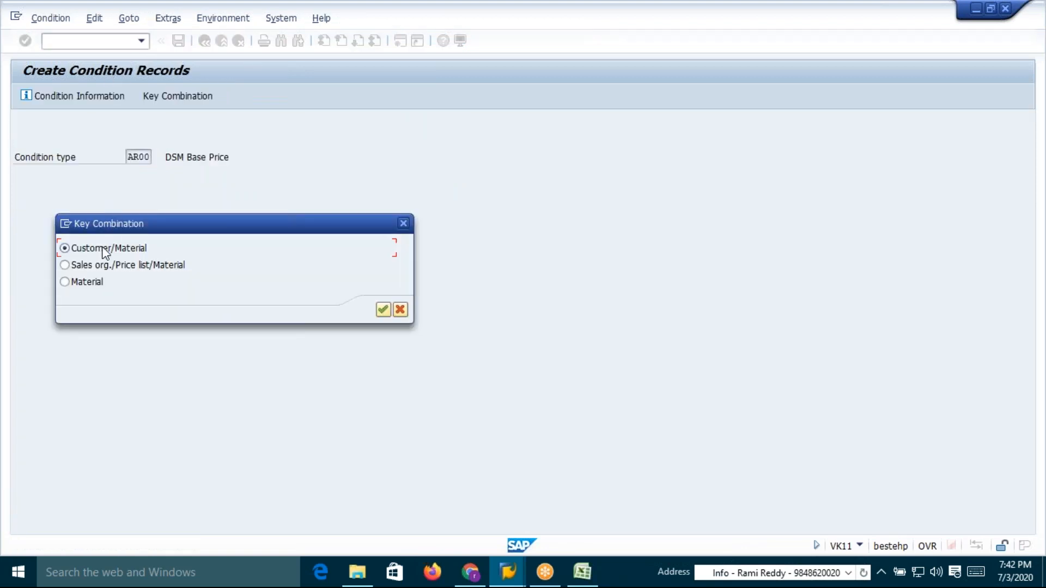
left_click(383, 309)
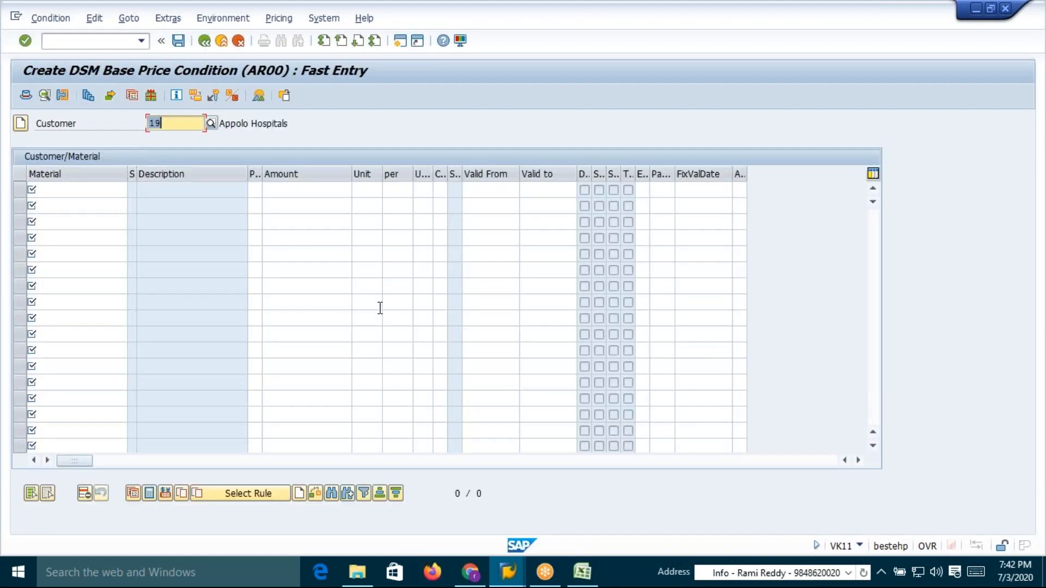
left_click(81, 189)
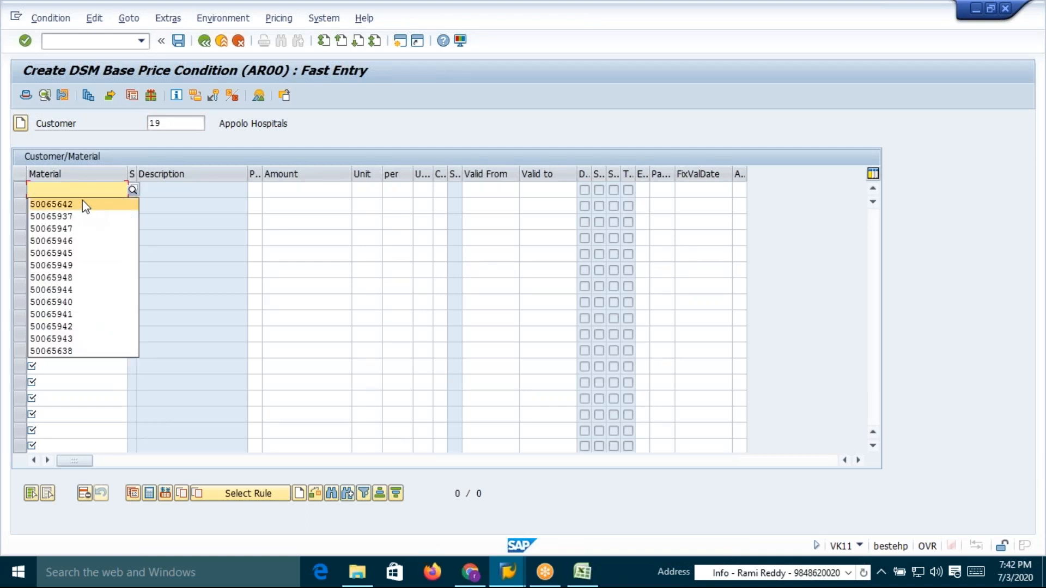
left_click(82, 203)
left_click(173, 121)
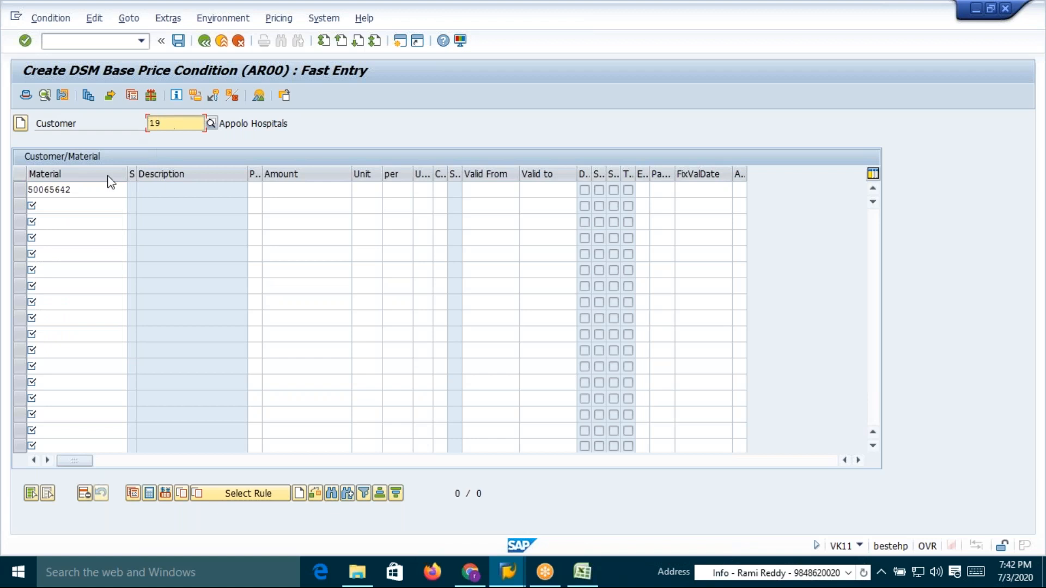
left_click(82, 189)
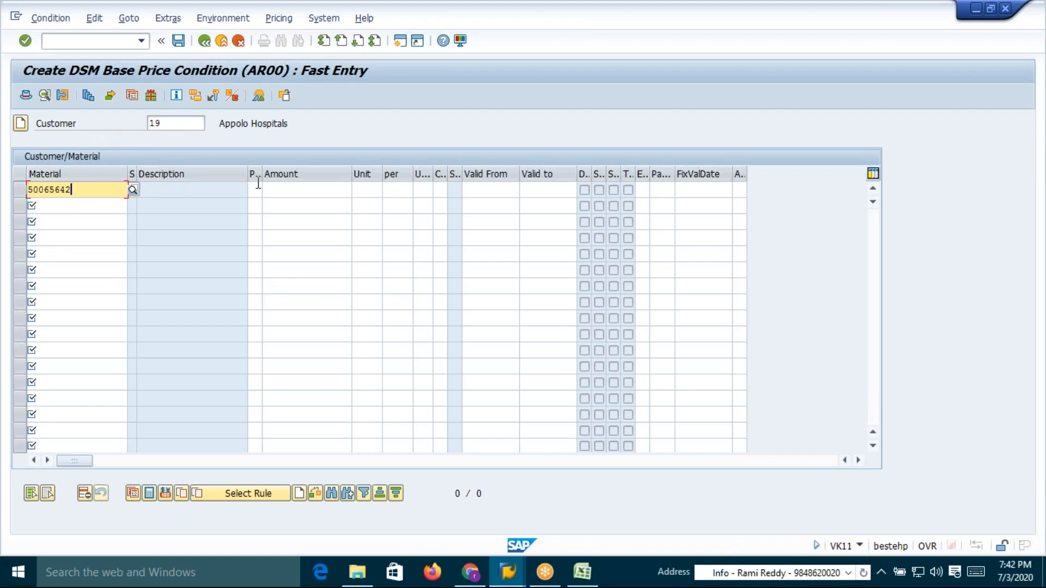
left_click(342, 188)
Check the spreadsheet's condition tables and the AR00 access sequence's Exclusive settings
key("alt+Tab")
key("alt+Tab")
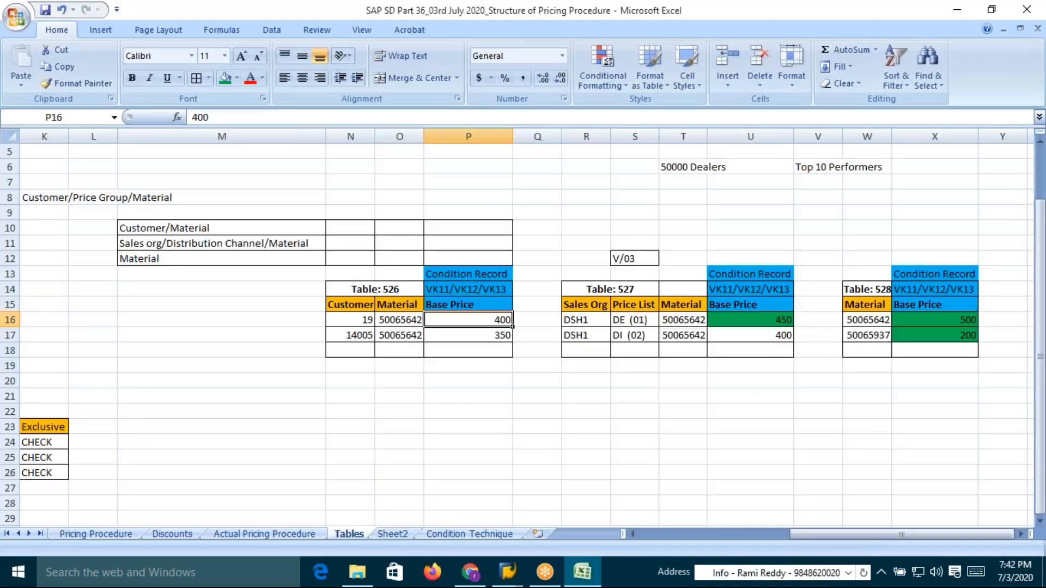
key("alt+Tab")
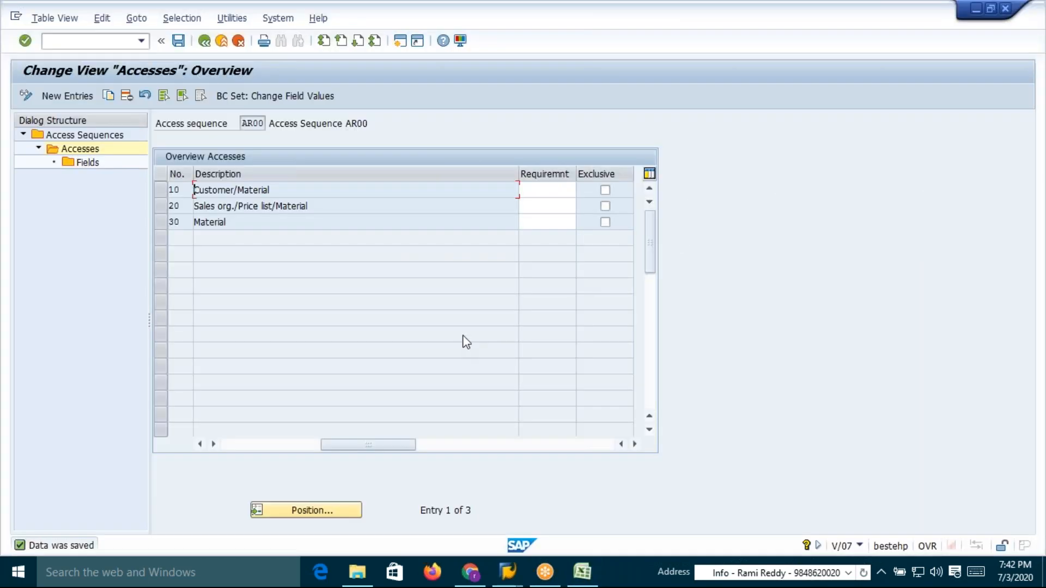
key("alt+Tab")
Enter a base price of 400 INR for material 50065642 and save the condition record
key("Tab")
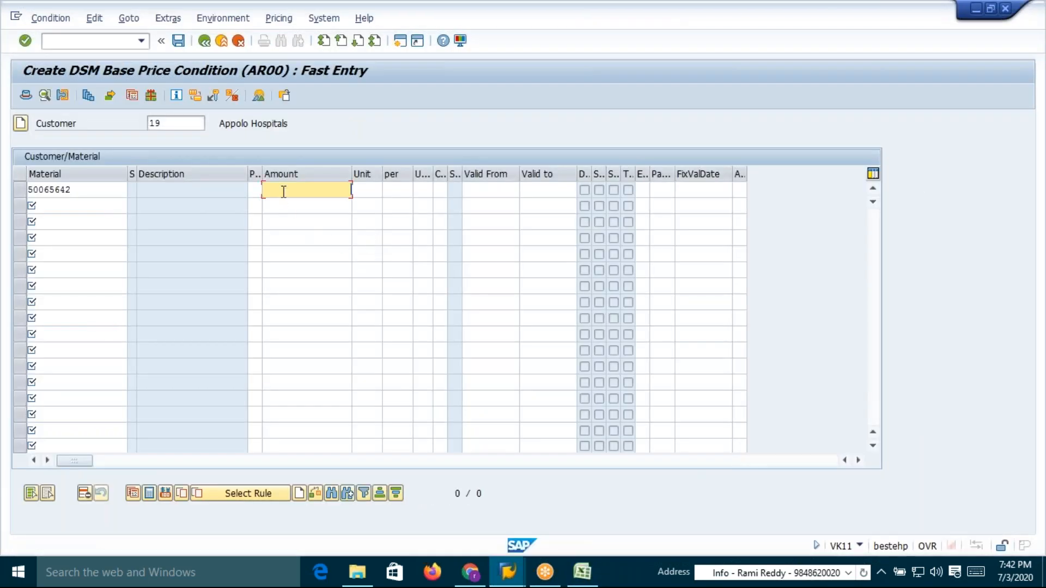
type("4000")
key("Return")
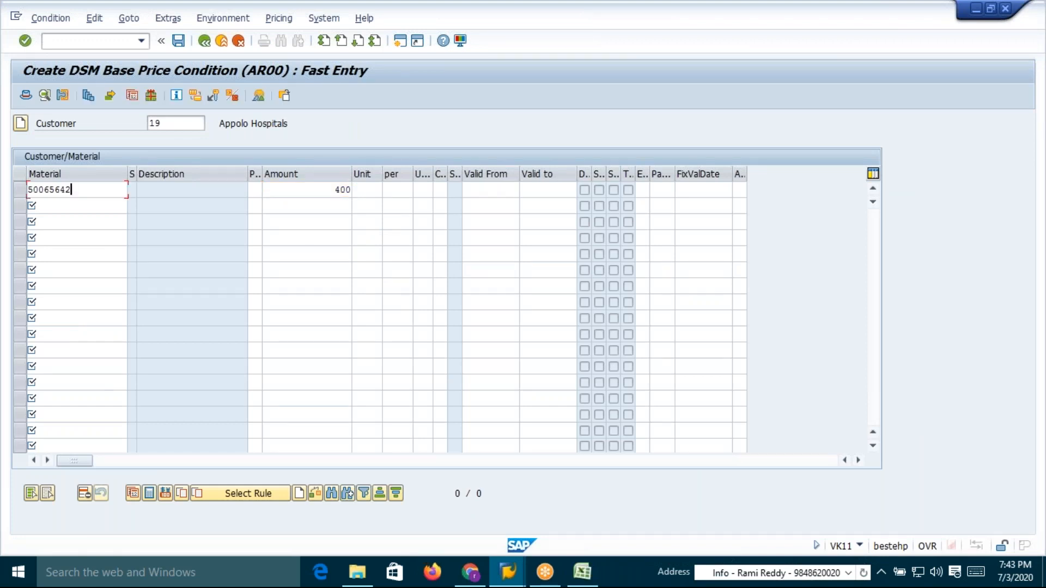
left_click(367, 191)
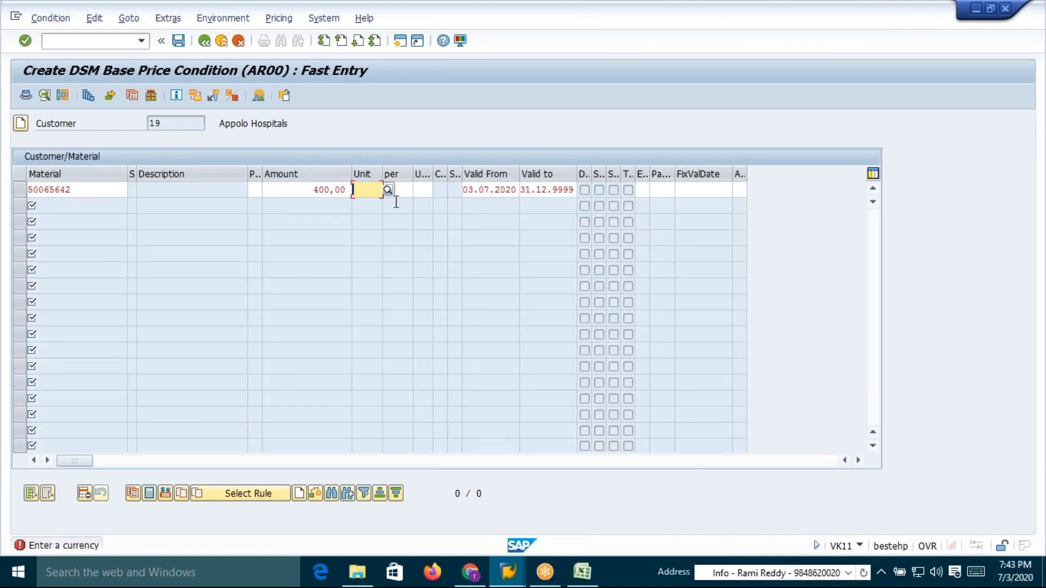
type("inr")
key("Return")
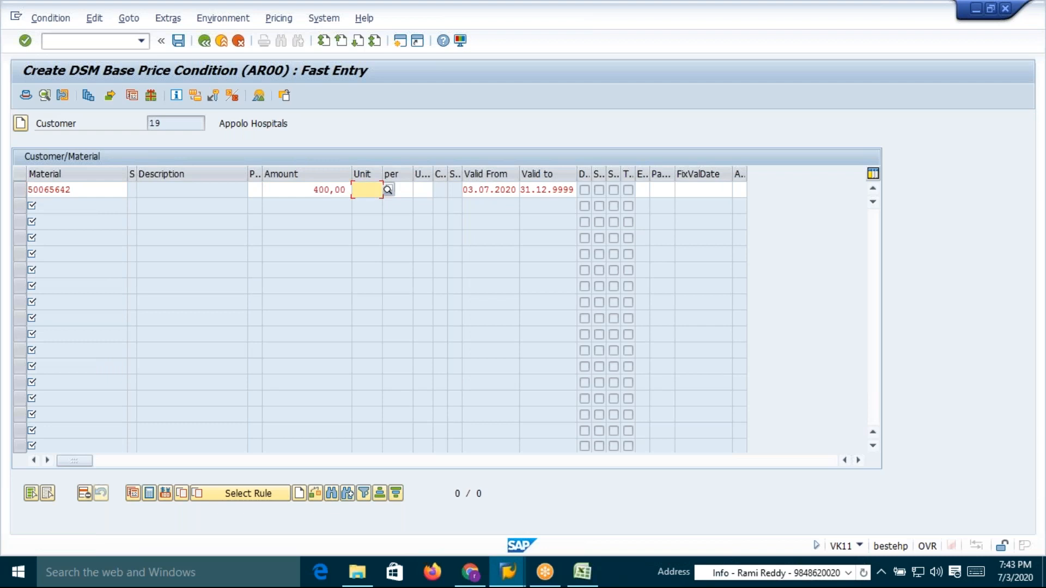
left_click(403, 194)
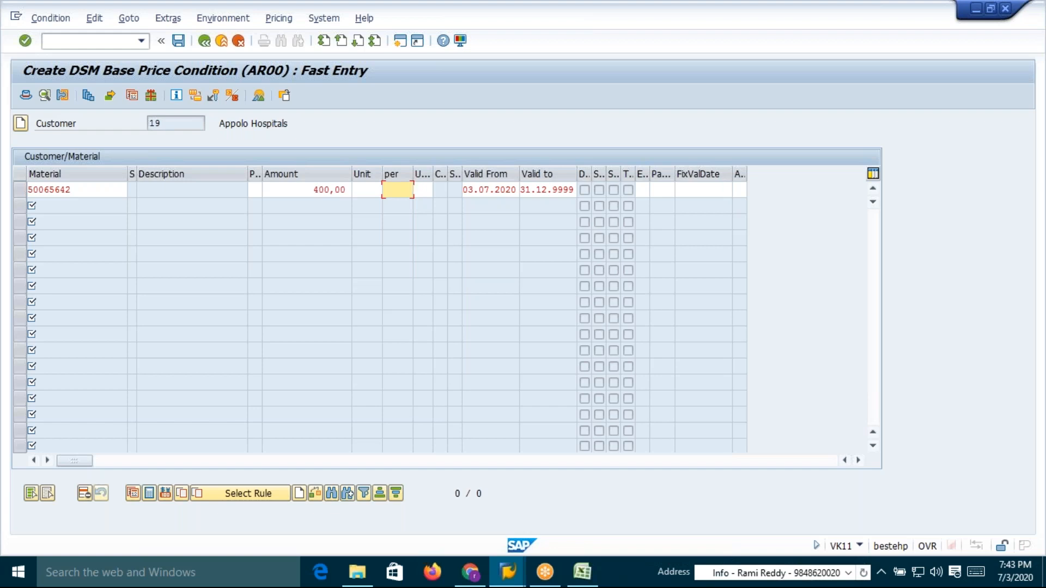
key("Return")
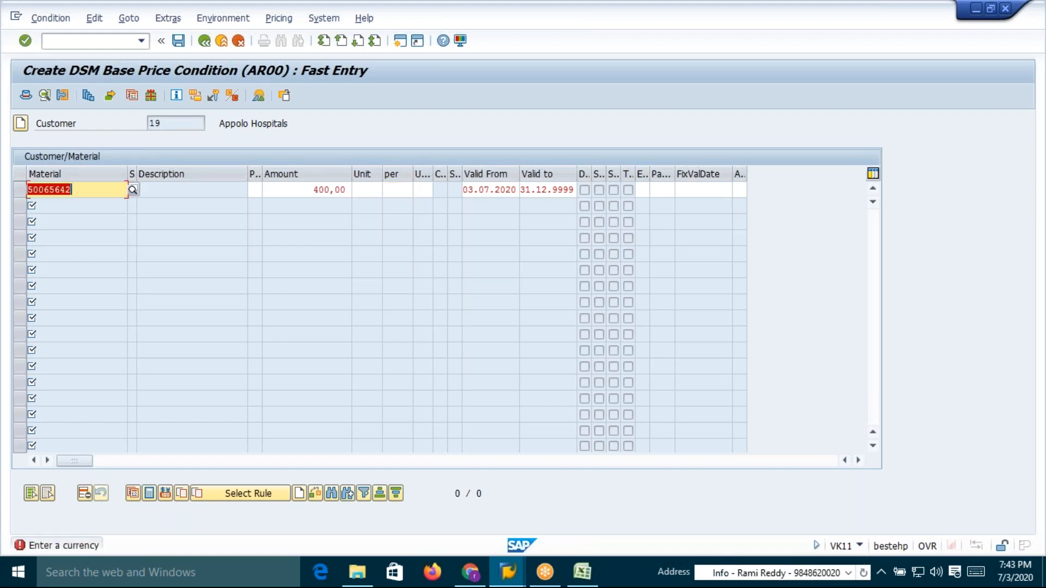
left_click(377, 191)
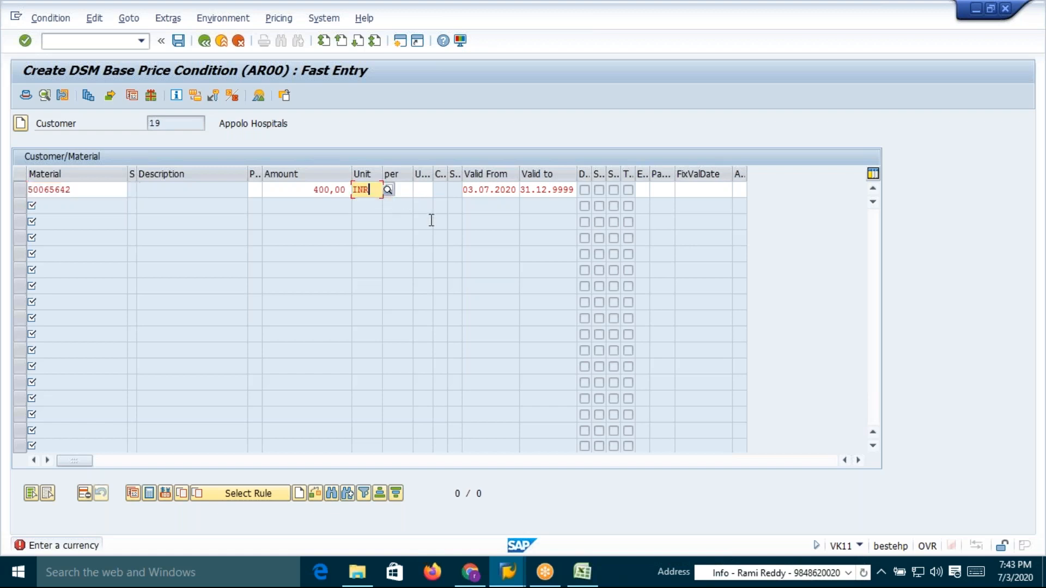
key("Return")
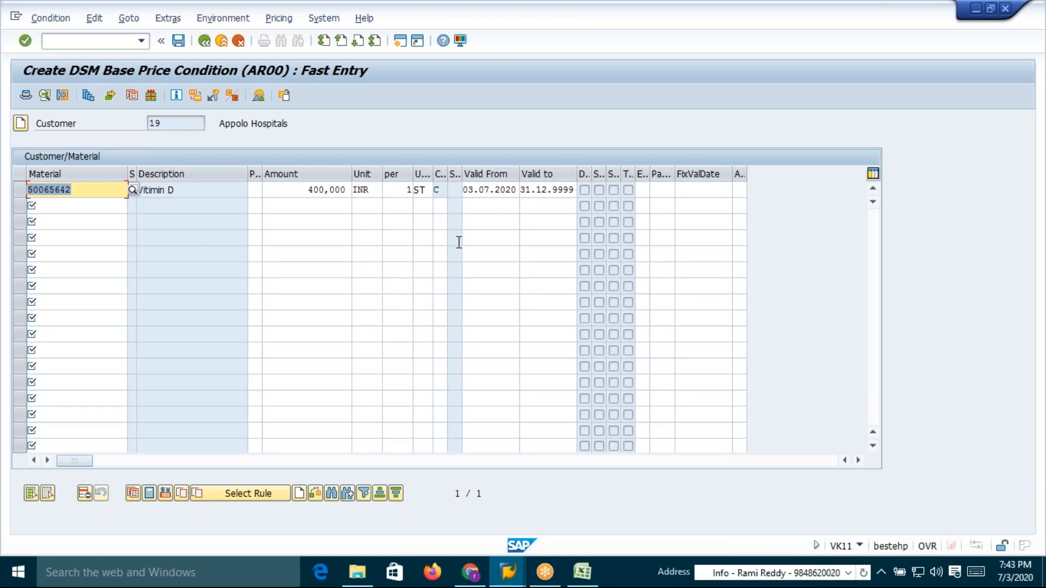
left_click(178, 41)
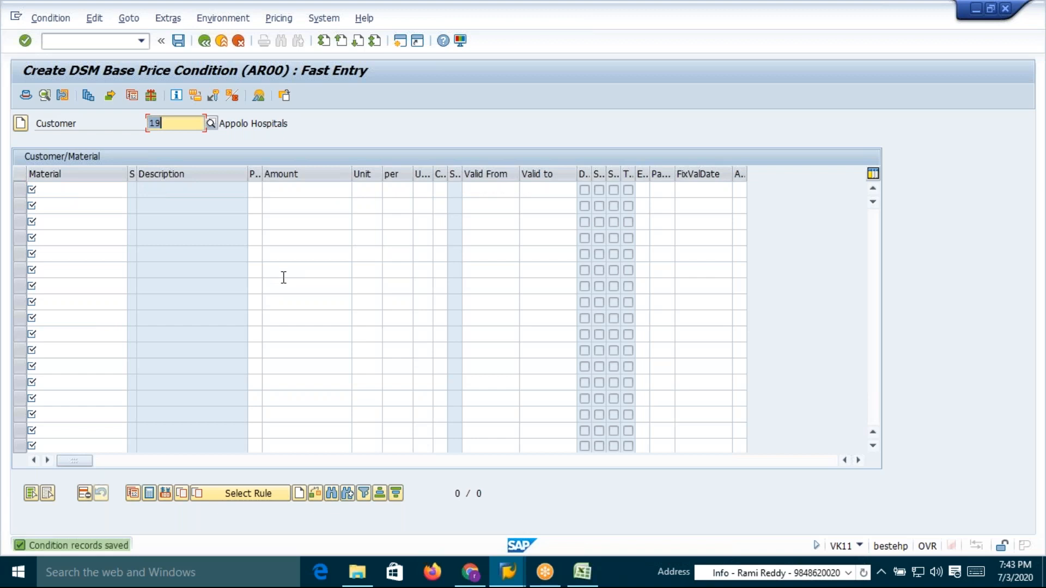
Review the accesses of access sequence AR00
key("alt+Tab")
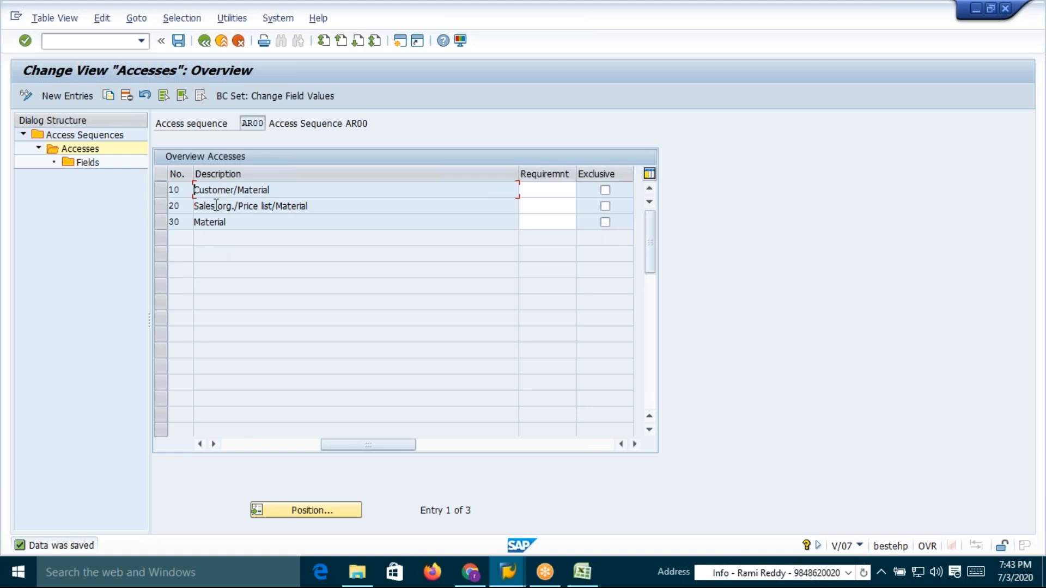
left_click_drag(227, 222, 193, 224)
left_click(194, 223)
key("alt+Tab")
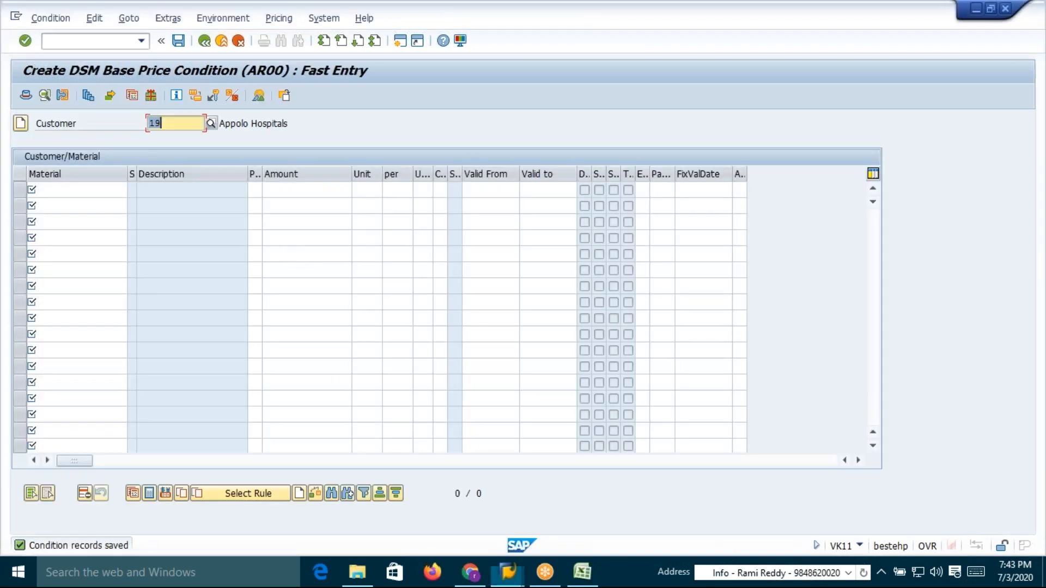
Start a new standard order (VA01) with sold-to and ship-to party 19
left_click(98, 42)
type("/nva01")
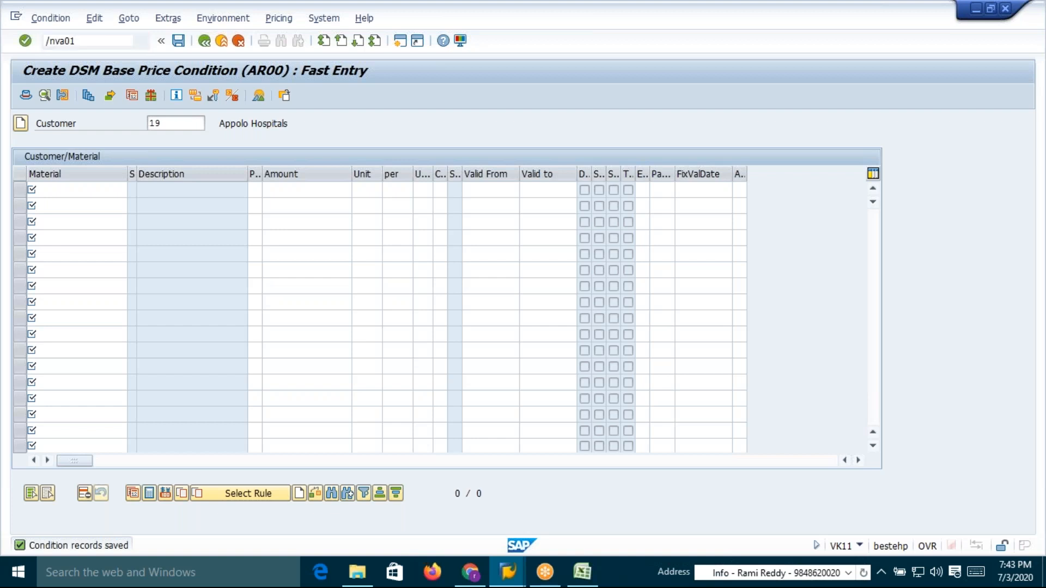
key("Return")
key("Return")
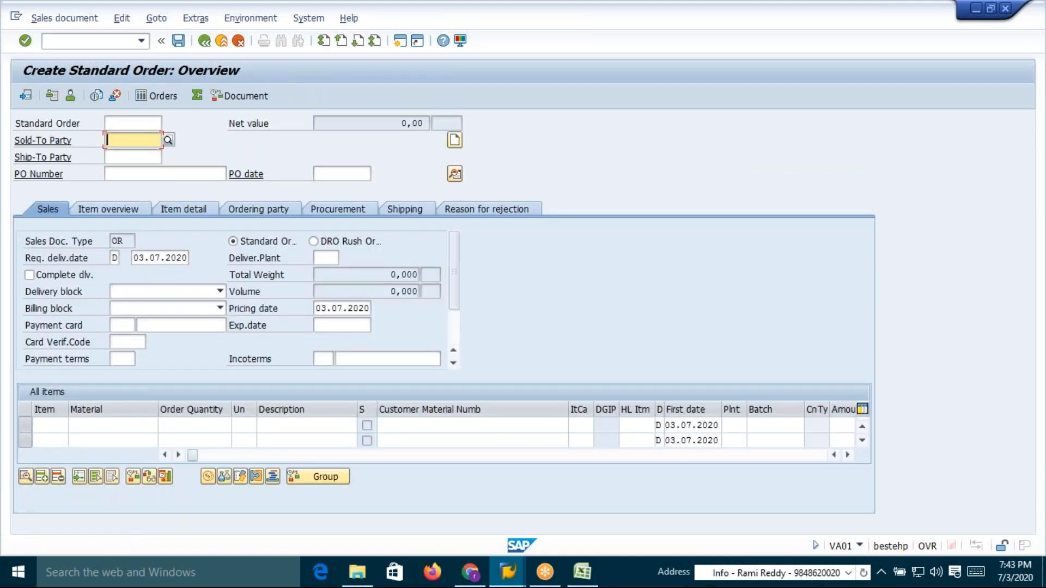
left_click(112, 140)
left_click(112, 155)
key("Return")
Add material 50065642 with order quantity 1 as the order item
left_click(112, 425)
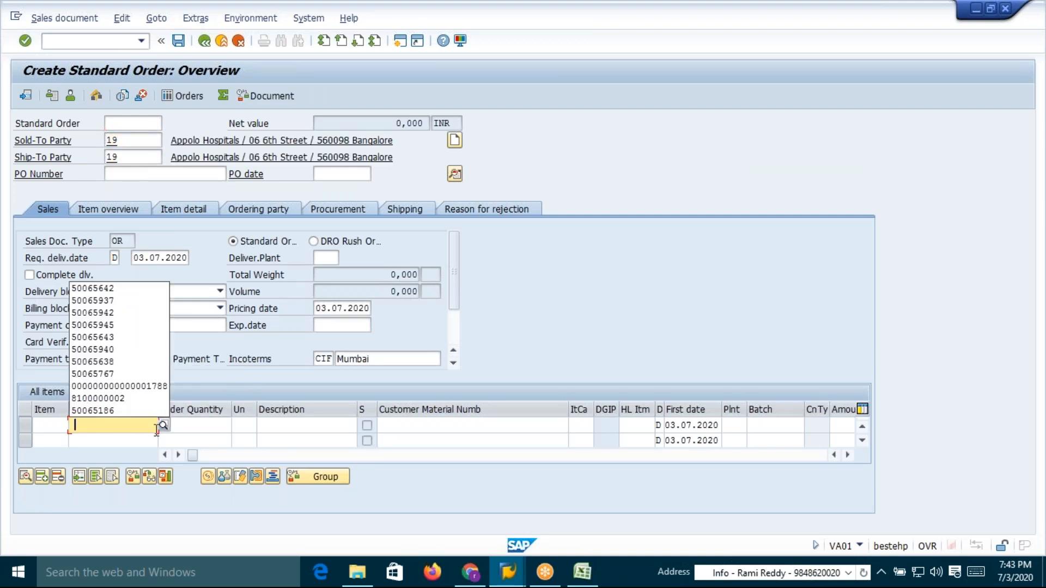
left_click(95, 286)
left_click(202, 426)
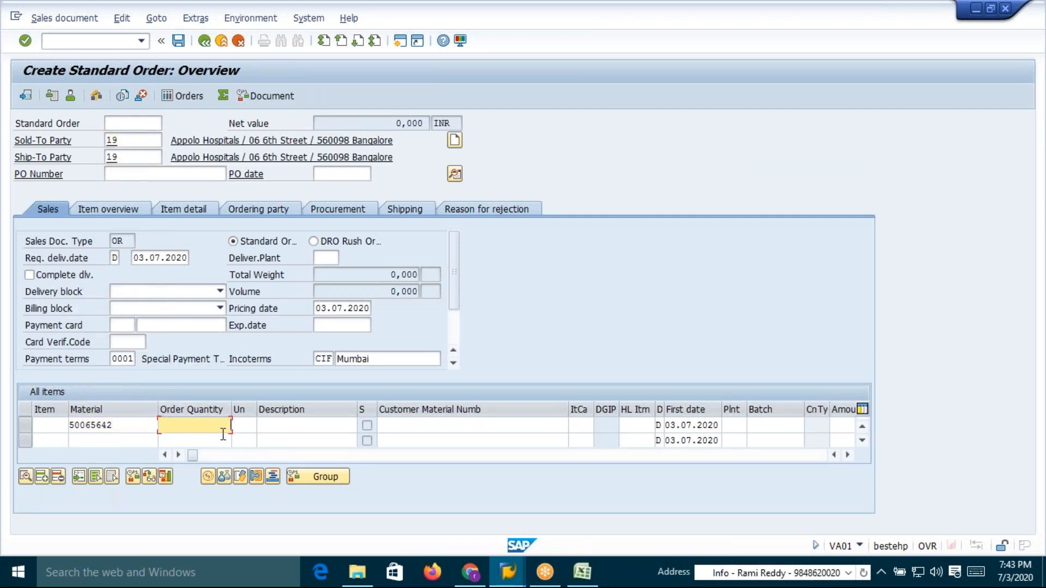
key("Return")
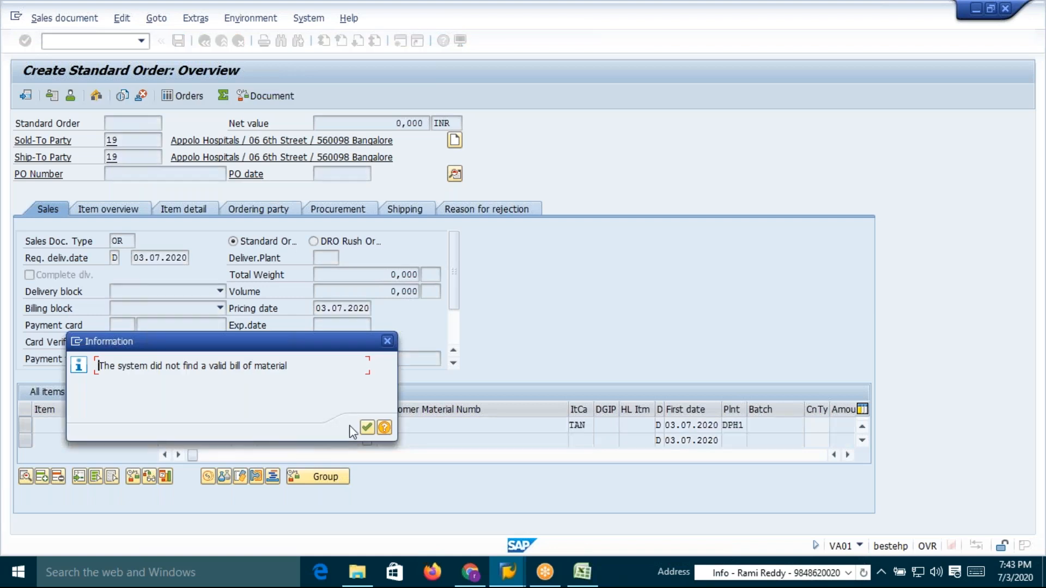
left_click(367, 428)
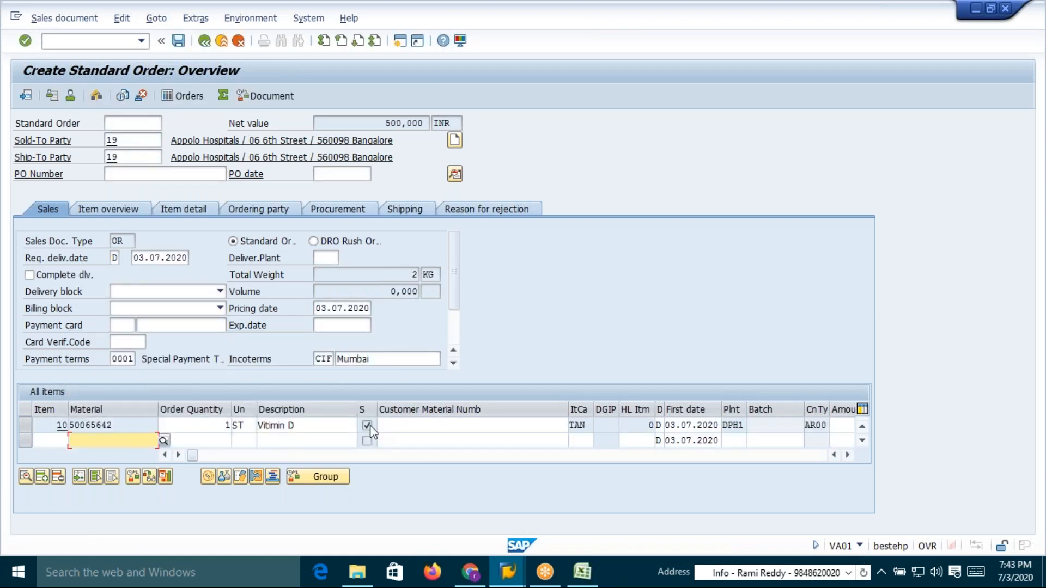
Open the item's conditions and compare the three AR00 DSM Base Price lines and their amounts
double_click(139, 425)
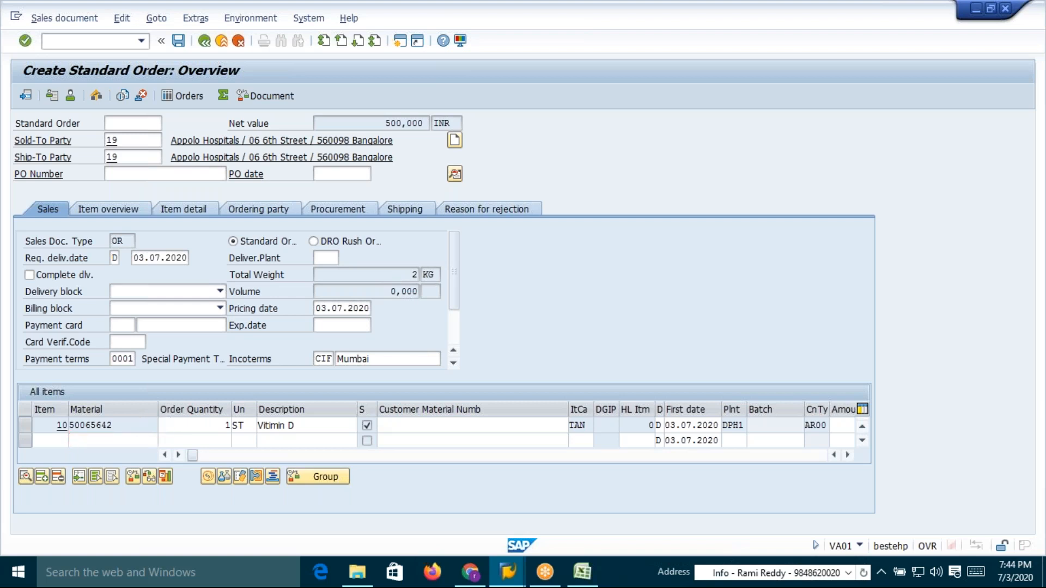
left_click(314, 179)
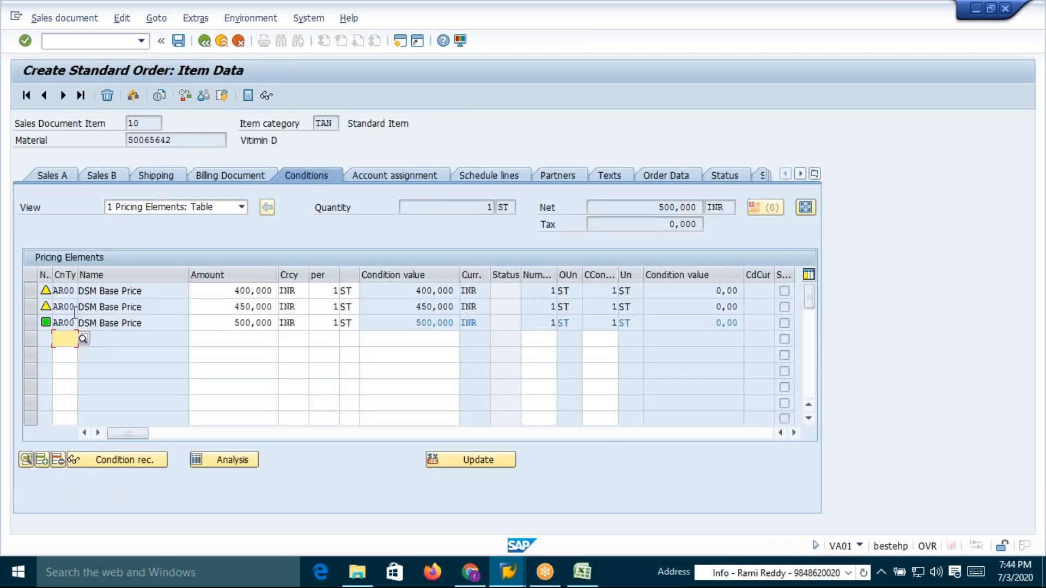
left_click(240, 292)
left_click(243, 308)
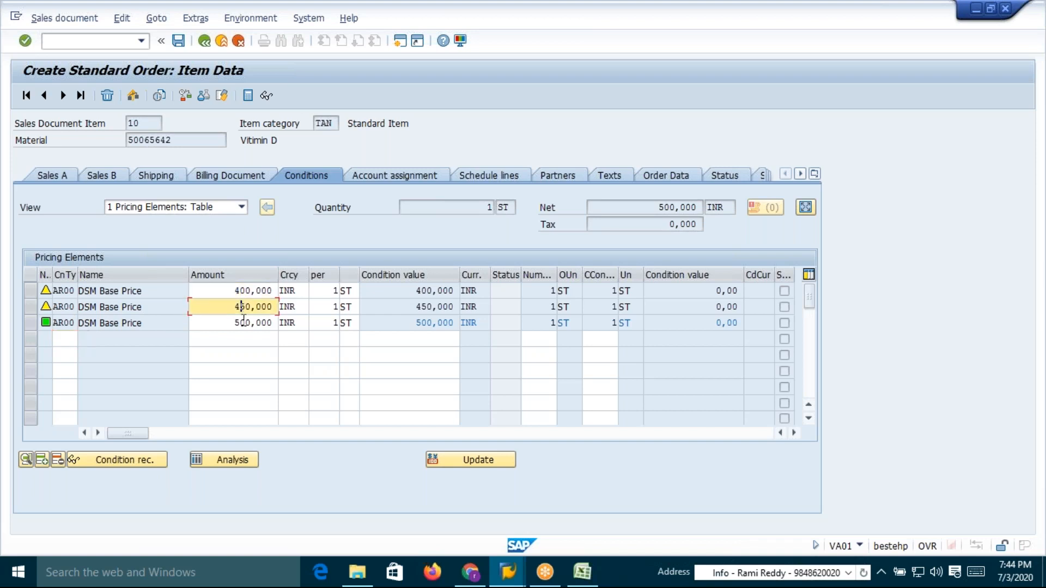
left_click(240, 324)
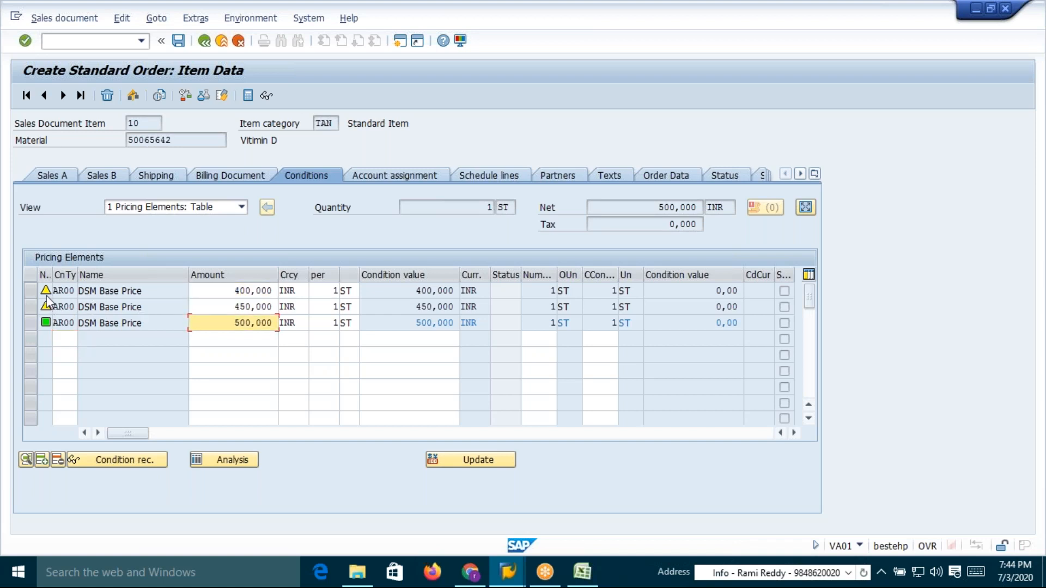
mouse_move(47, 296)
left_click_drag(234, 323, 254, 323)
left_click(255, 325)
left_click_drag(232, 292, 251, 322)
left_click(249, 293)
left_click(251, 322)
Save the sales order
left_click(178, 41)
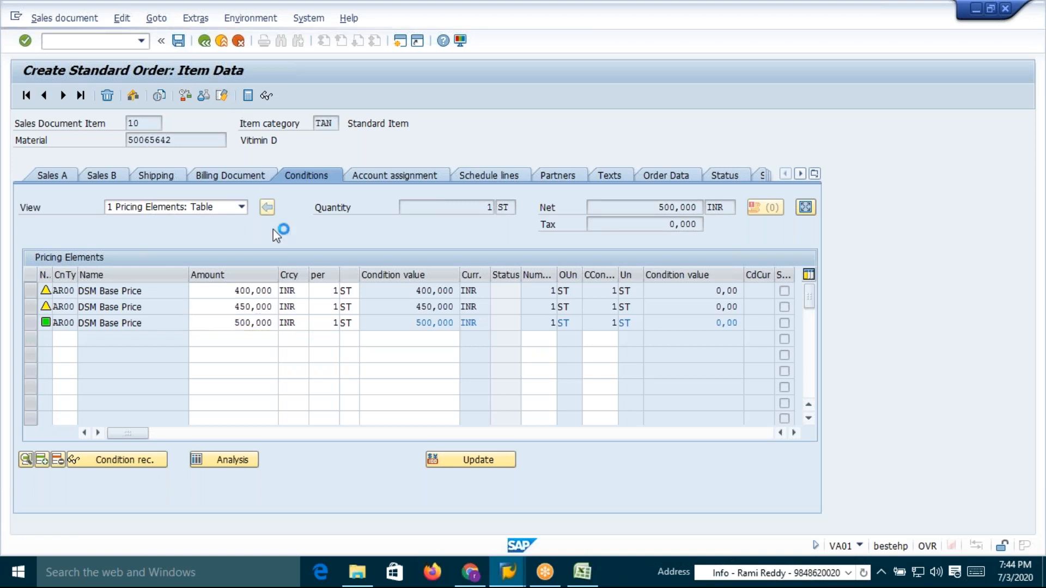
key("alt+Tab")
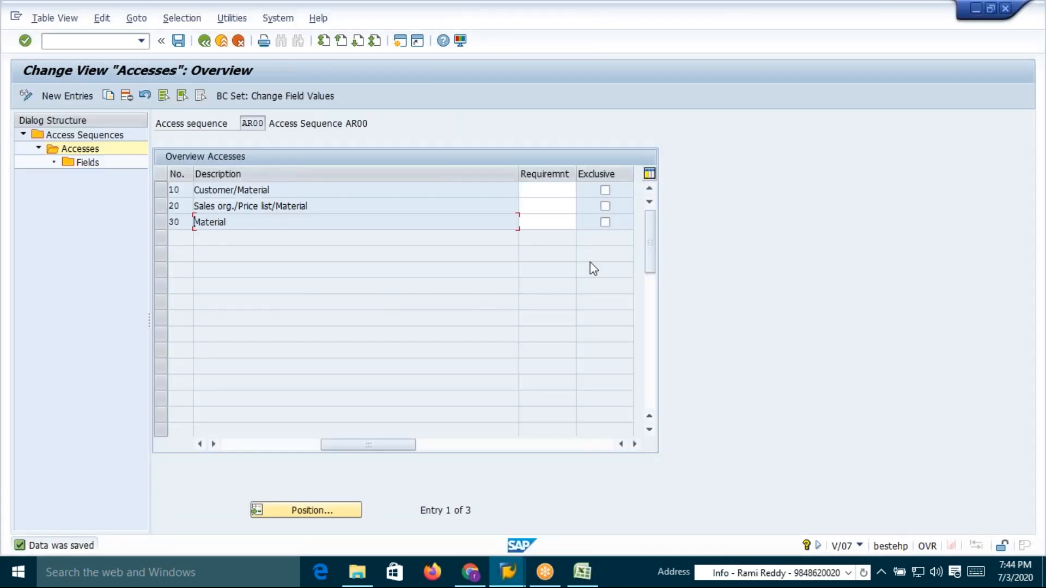
Set the Exclusive indicator on all three AR00 accesses and save the access sequence
left_click(605, 206)
left_click(605, 222)
left_click_drag(270, 189, 207, 192)
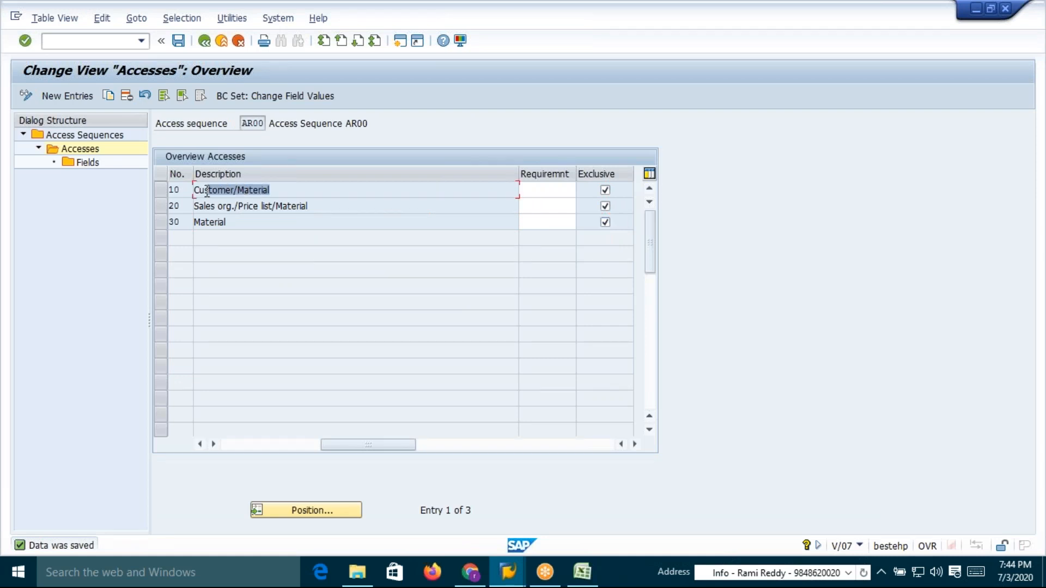
left_click(207, 191)
left_click(210, 220)
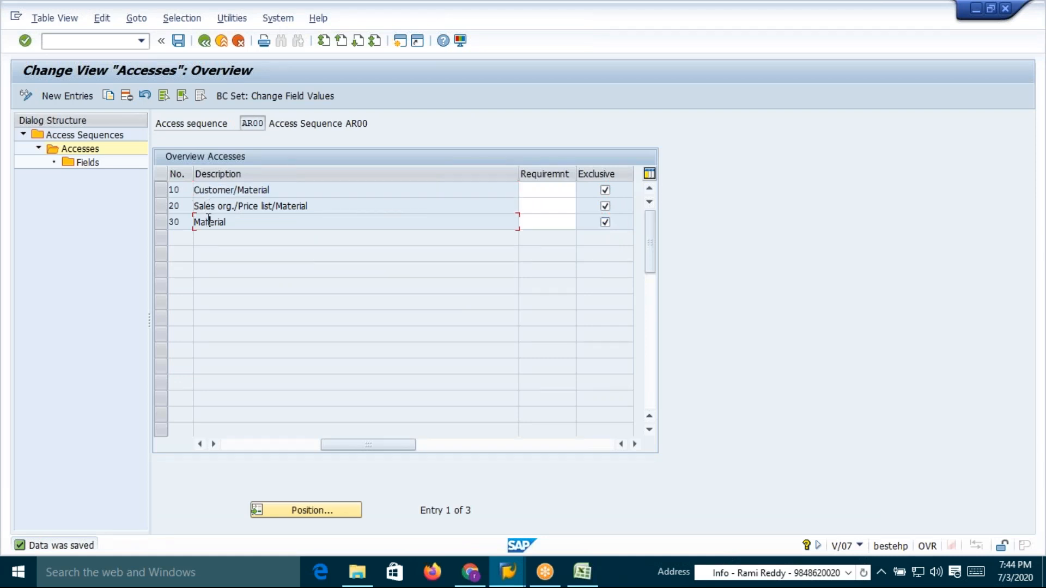
left_click_drag(282, 190, 193, 191)
left_click(179, 42)
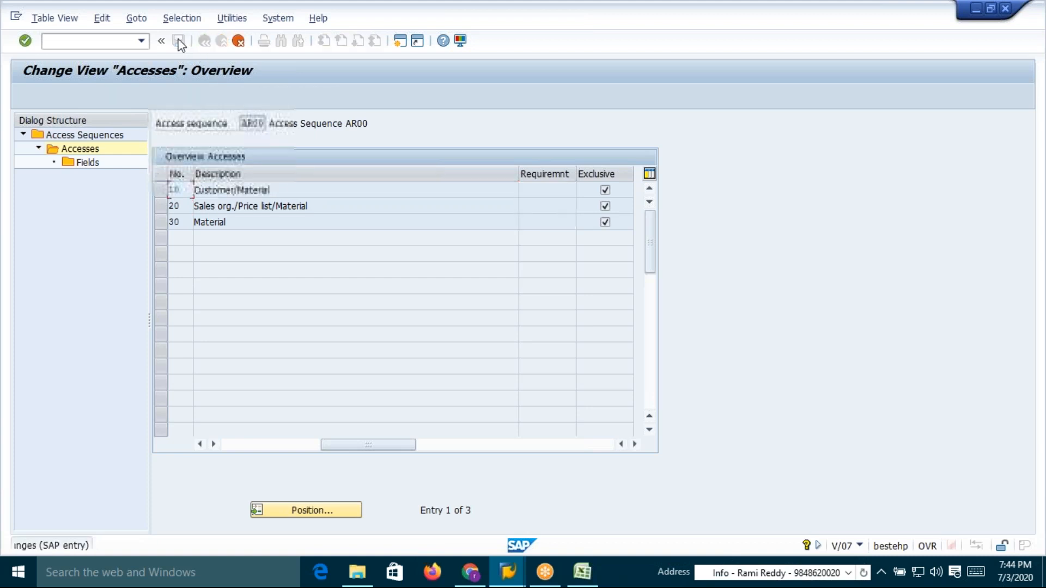
key("Down")
key("Down")
key("Return")
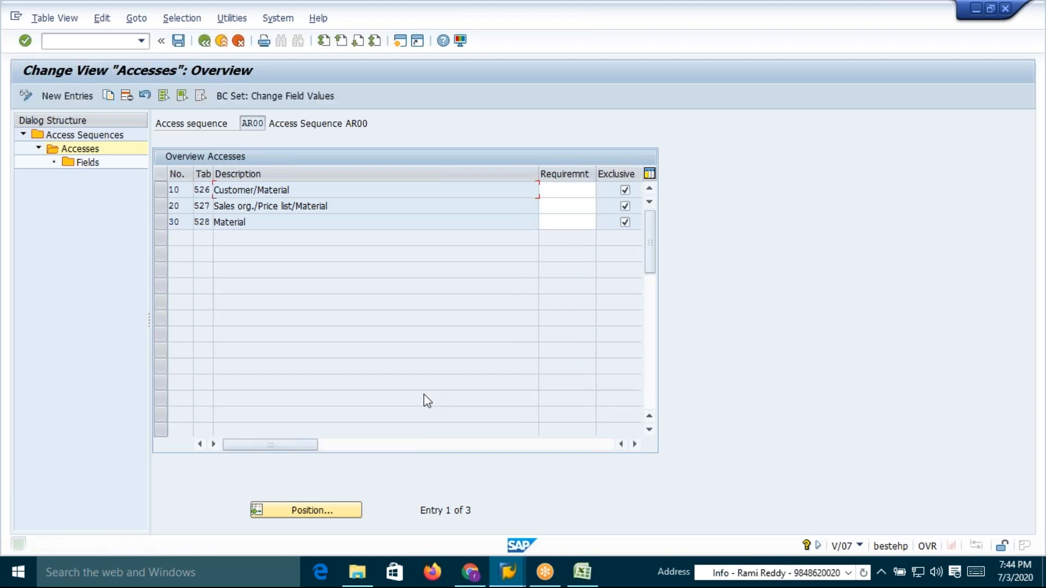
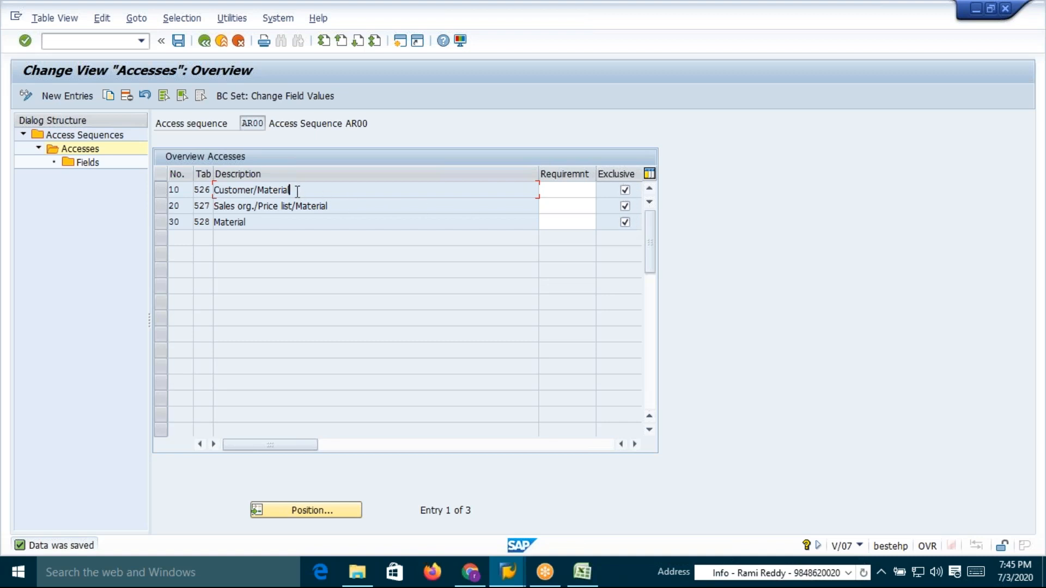
Review the descriptions of the three AR00 accesses and save the access sequence
left_click_drag(298, 190, 250, 192)
left_click(216, 190)
left_click(230, 222)
left_click(178, 40)
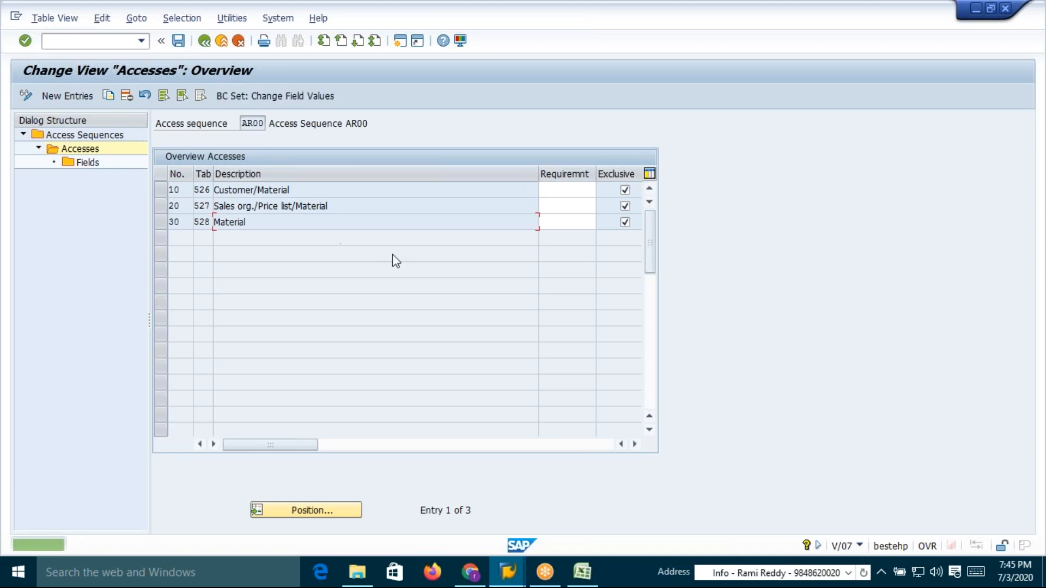
Start a new standard order with VA01 and enter sold-to party 19
key("alt+Tab")
left_click(96, 41)
type("/nva01")
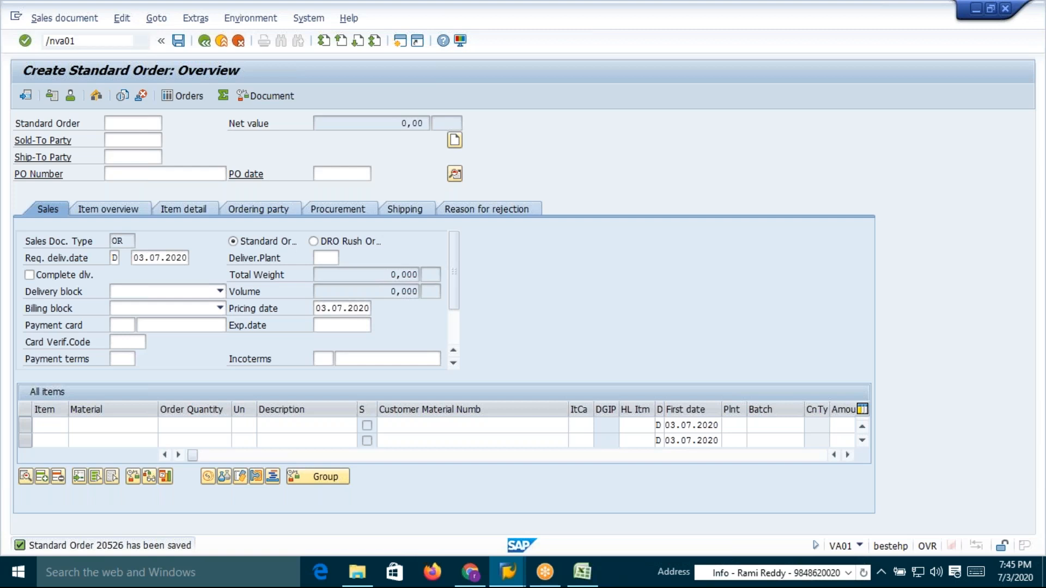
key("Return")
key("Return")
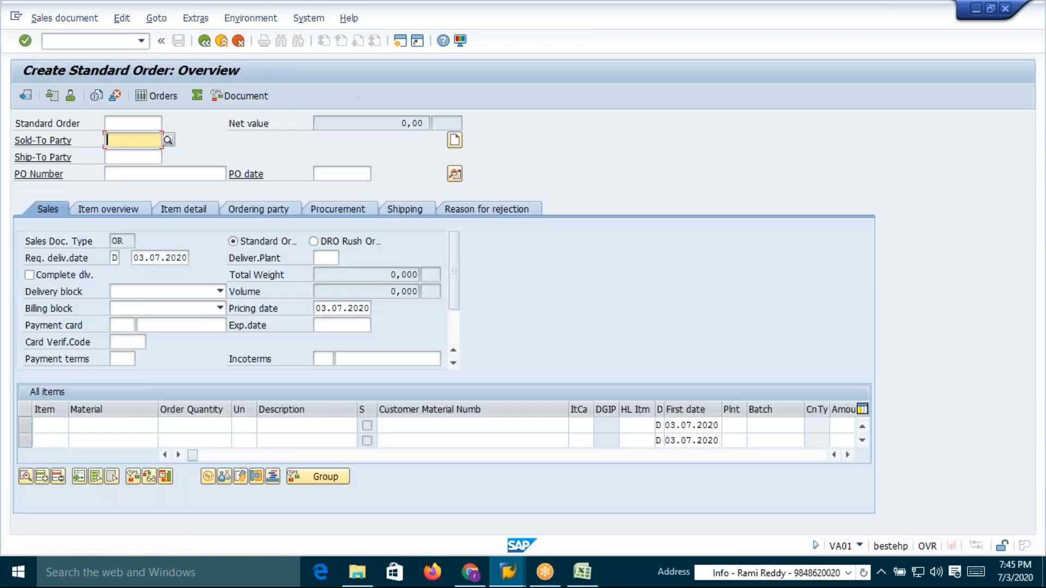
type("19")
key("Return")
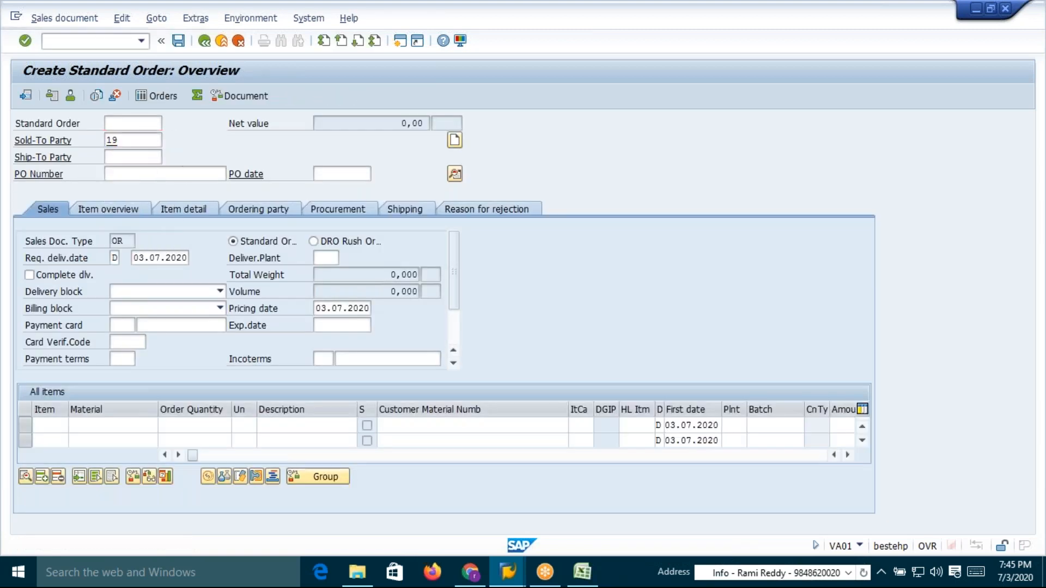
Add material 50065642 with order quantity 1 as the item and open its conditions
left_click(118, 424)
left_click(94, 288)
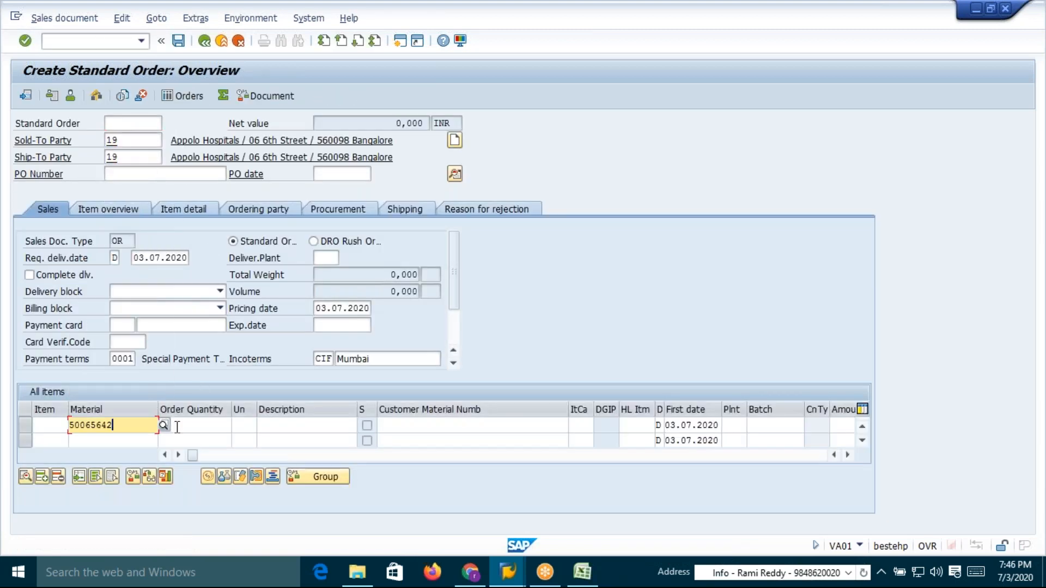
left_click(192, 425)
key("Return")
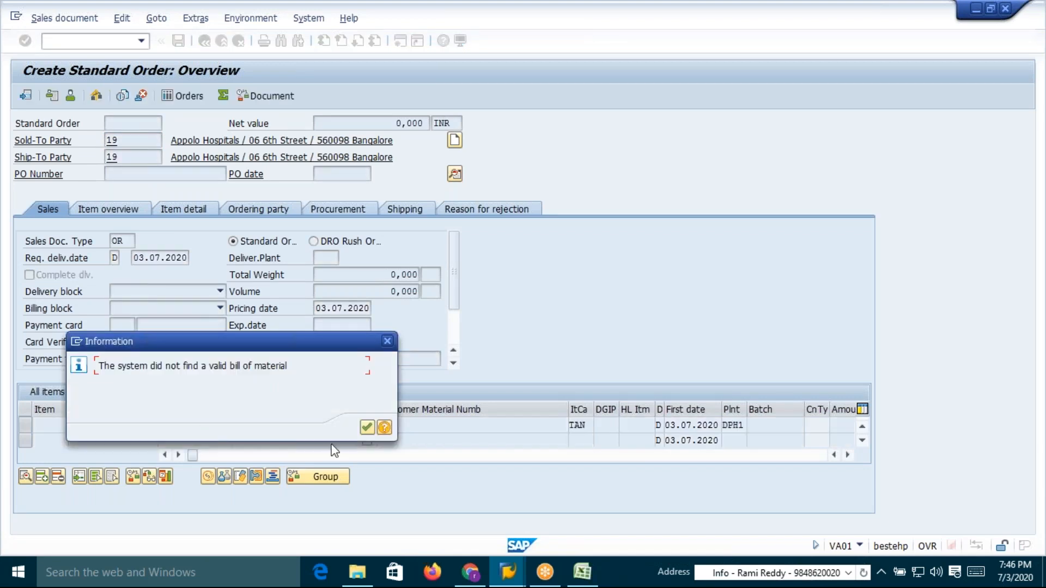
key("Return")
double_click(136, 425)
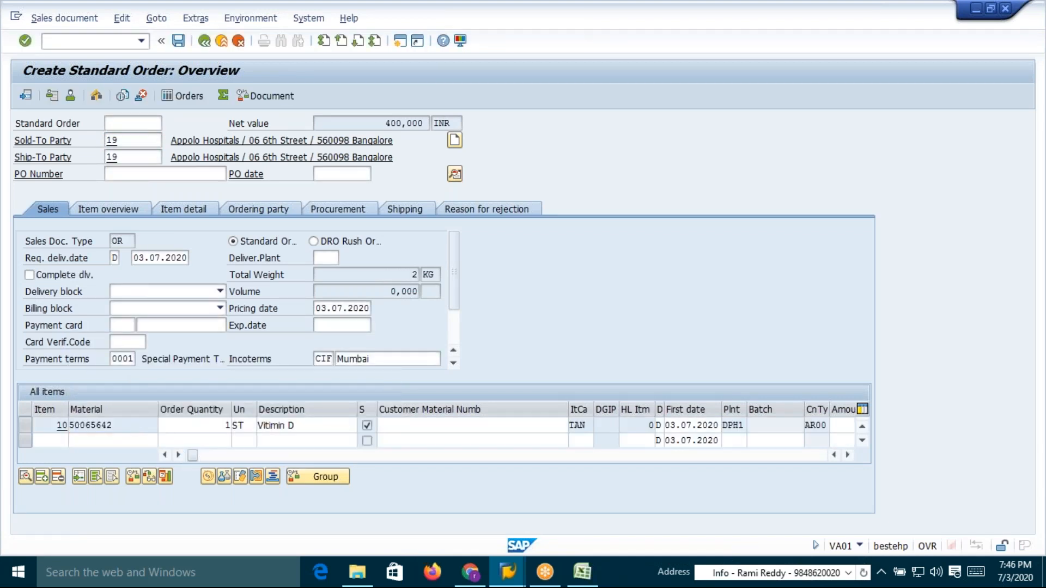
left_click(308, 177)
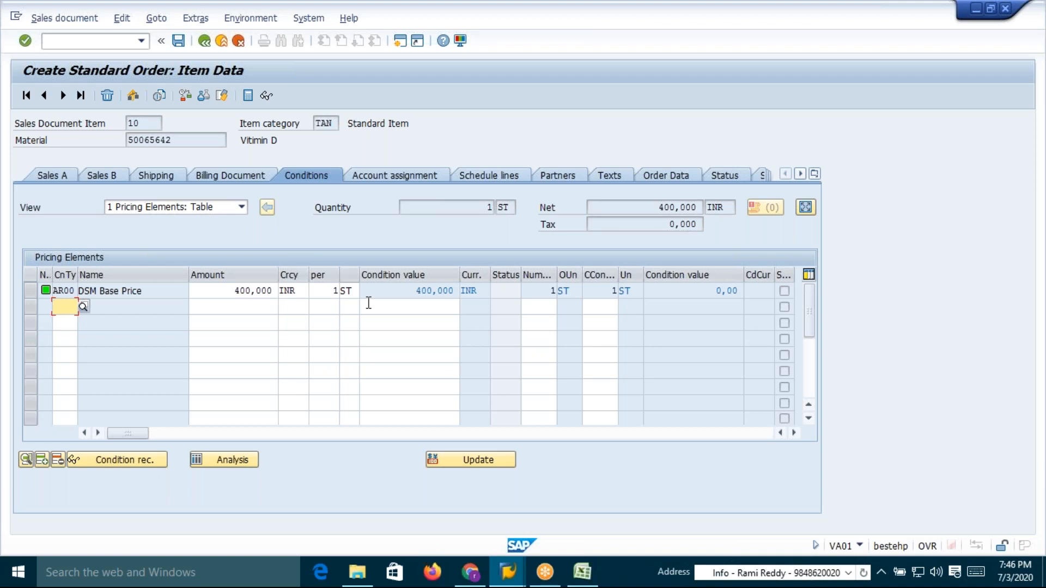
left_click_drag(231, 290, 276, 291)
left_click(276, 291)
Compare the AR00 access sequence's access descriptions with the item's single DSM Base Price condition
key("alt+Tab")
left_click_drag(299, 190, 213, 190)
left_click(213, 189)
left_click(241, 206)
left_click(242, 221)
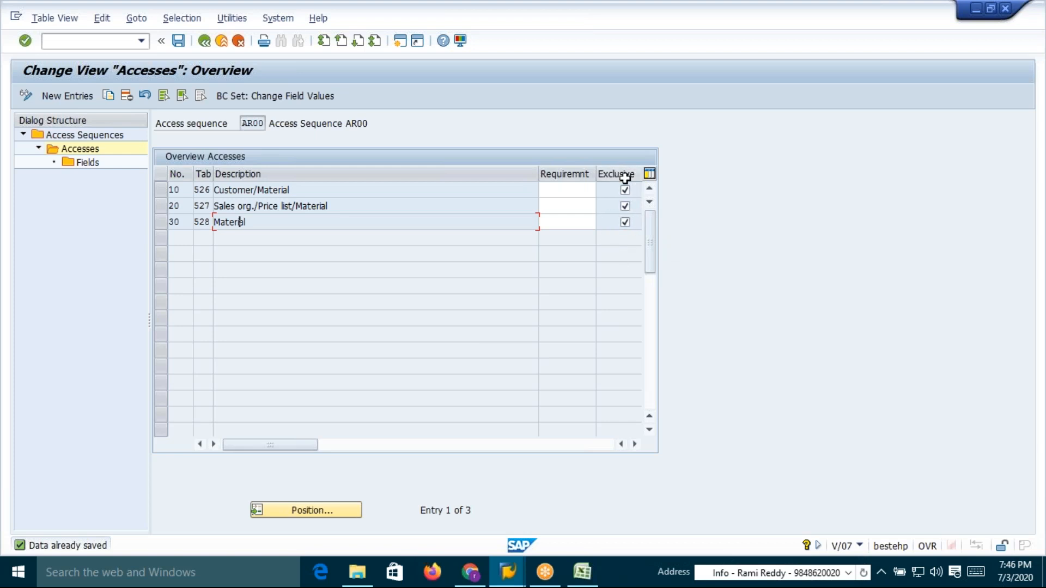
key("alt+Tab")
key("alt+Tab")
key("alt+Tab")
key("alt+Tab")
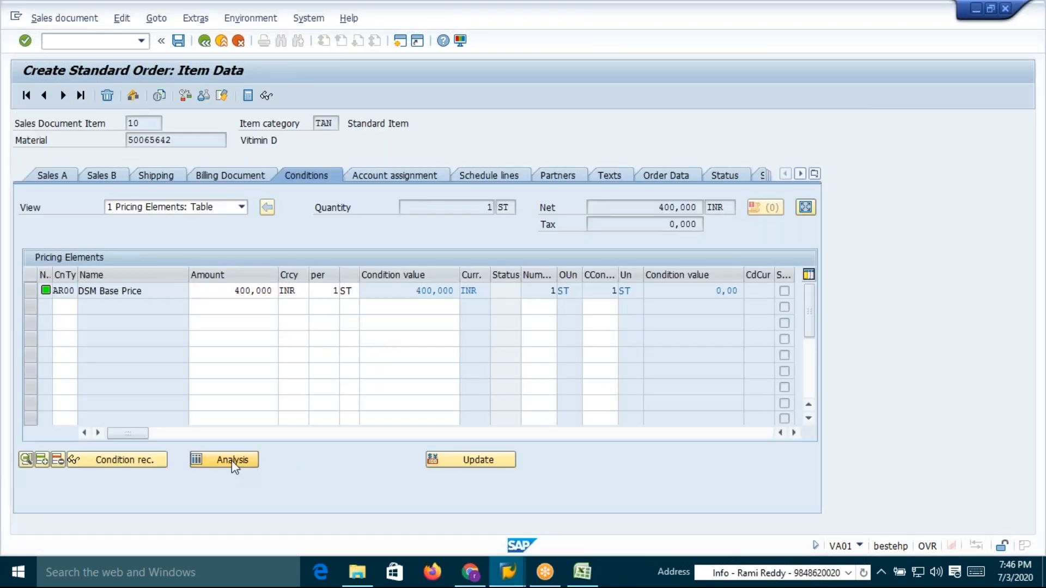
Open the pricing analysis and inspect the results of AR00 accesses 010, 020 and 030
left_click(231, 460)
left_click(40, 153)
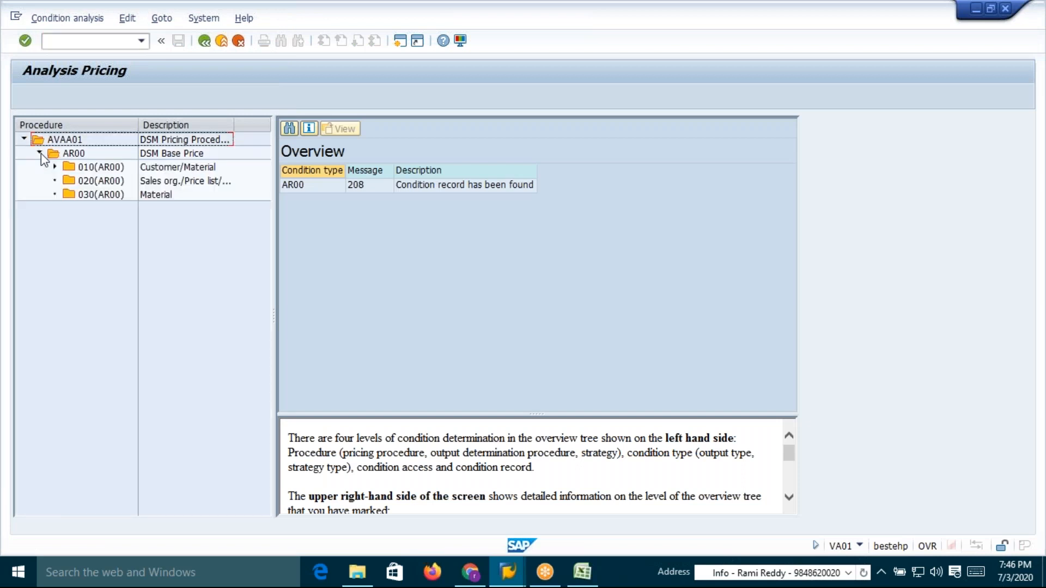
left_click(55, 167)
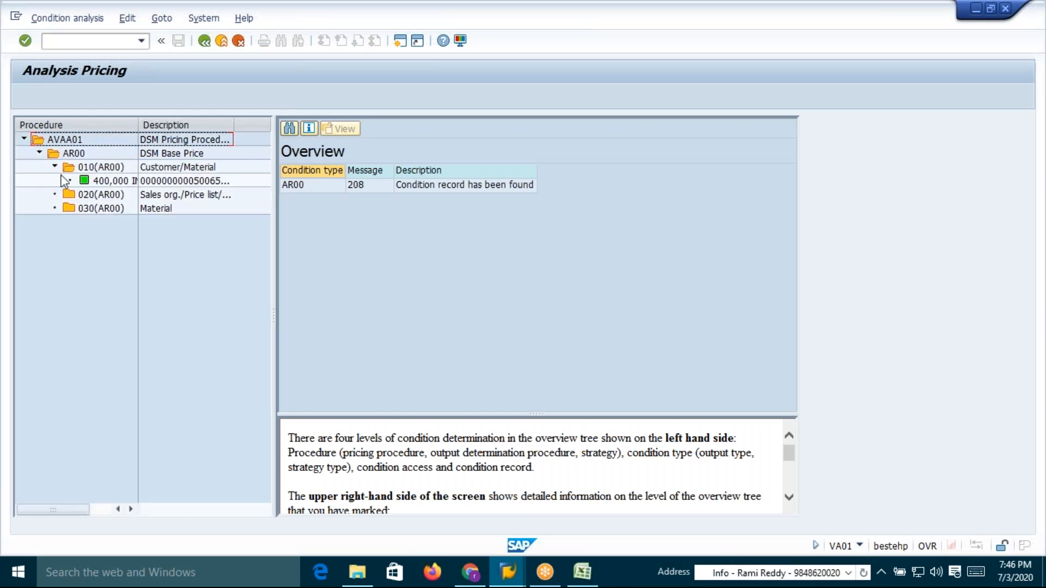
left_click(101, 195)
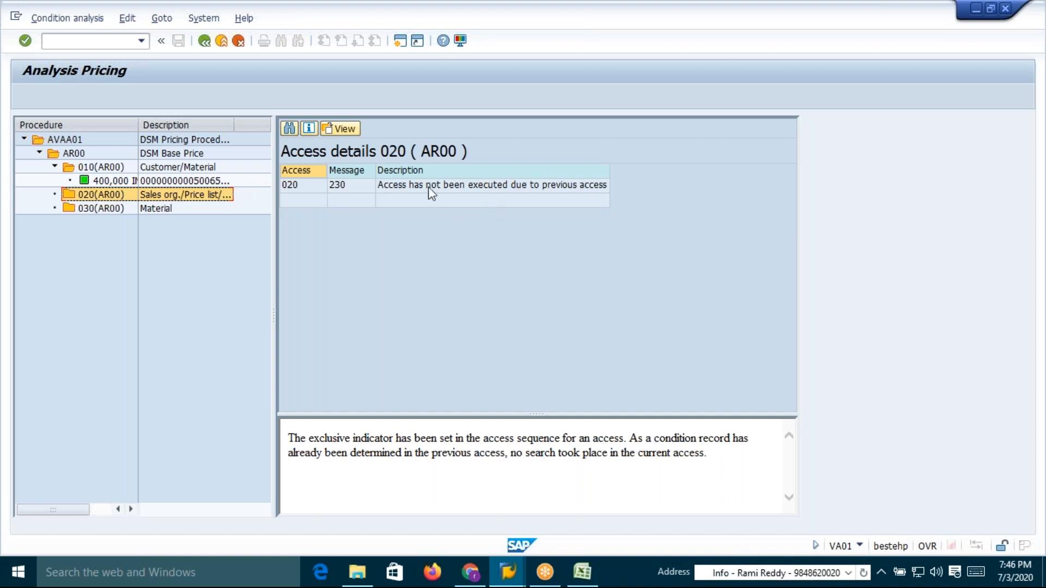
left_click(98, 208)
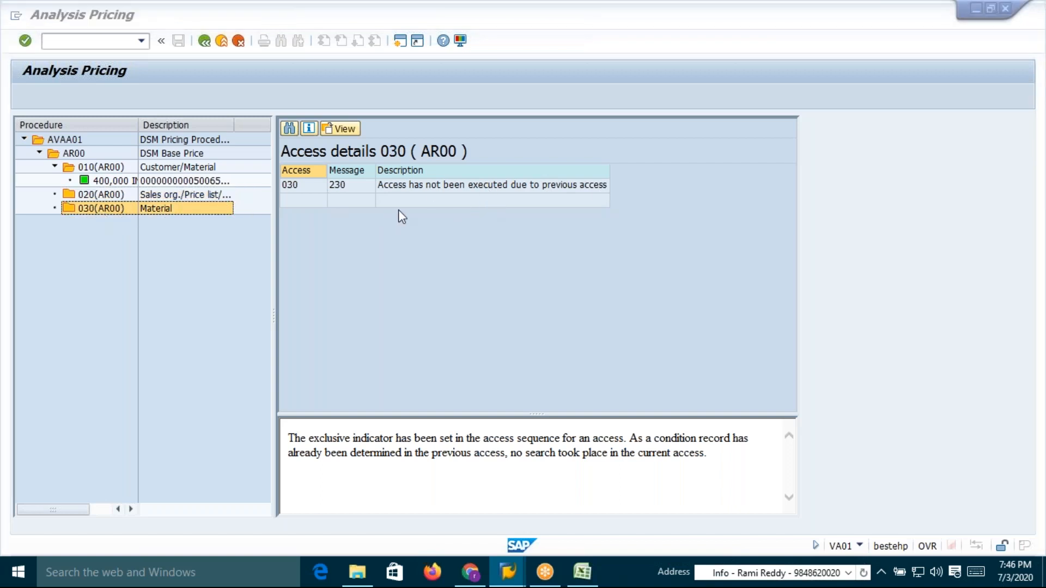
Review the access descriptions in the AR00 access sequence again
key("alt+Tab")
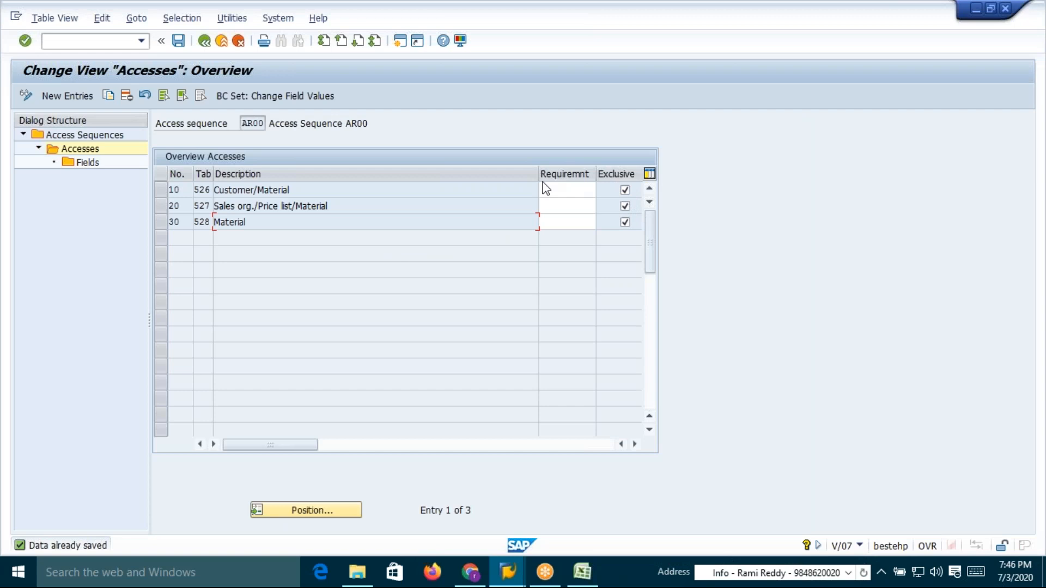
left_click_drag(290, 190, 214, 190)
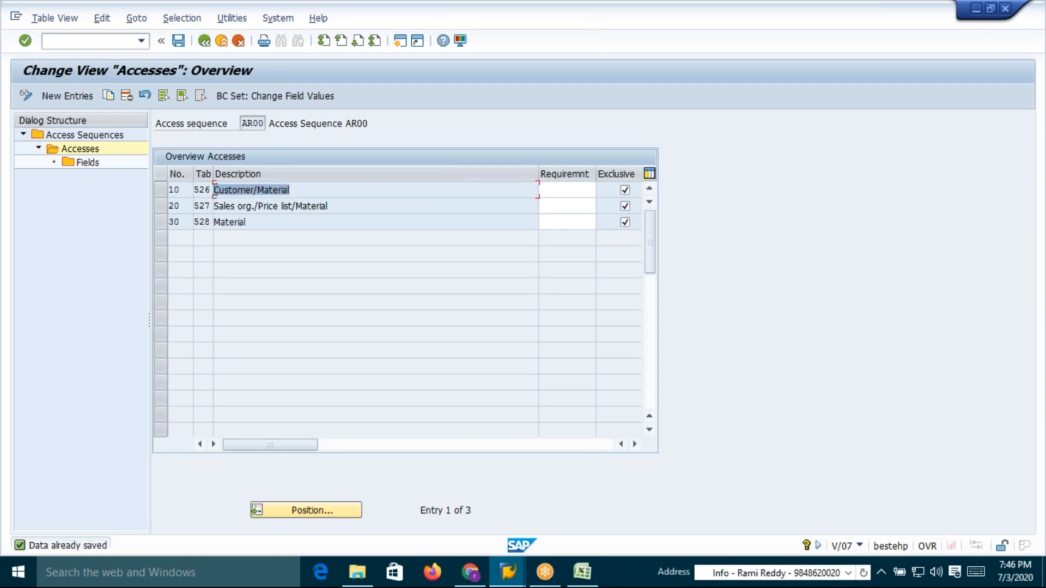
left_click(216, 190)
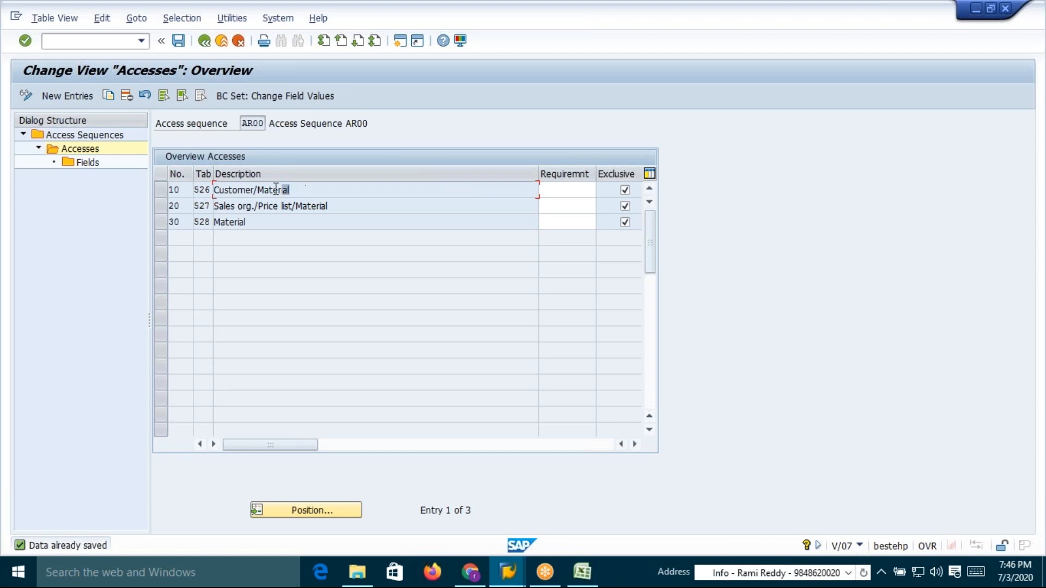
left_click_drag(290, 189, 212, 188)
left_click(213, 189)
key("alt+Tab")
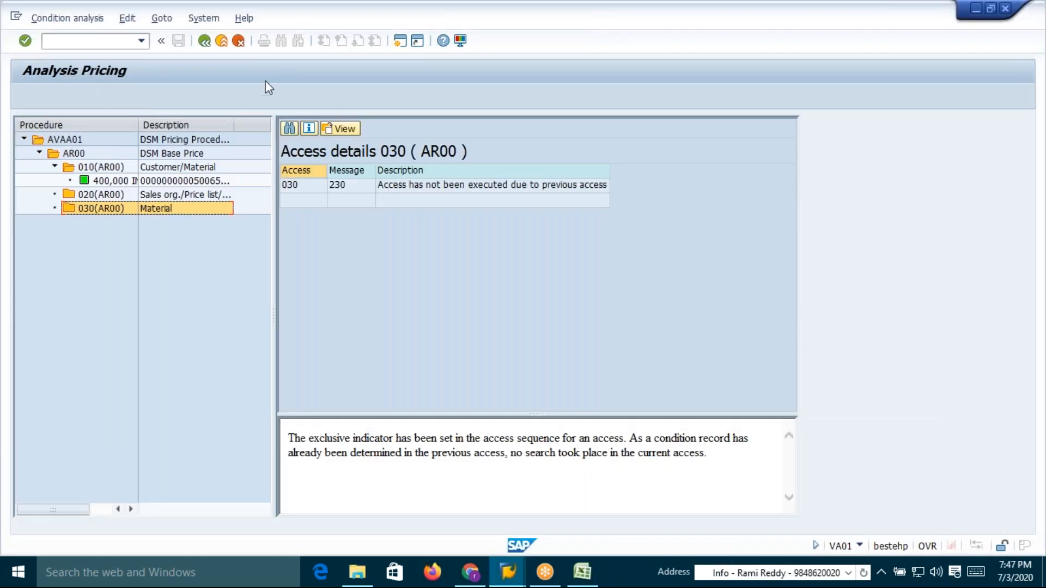
Leave the pricing analysis and save the sales order
left_click(204, 41)
left_click(203, 42)
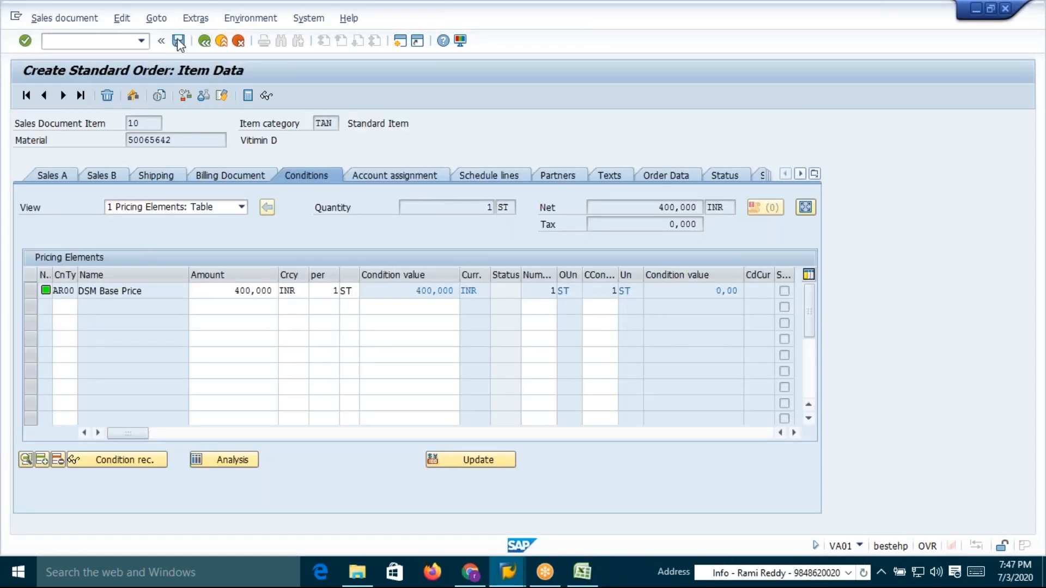
key("alt+Tab")
key("alt+Tab")
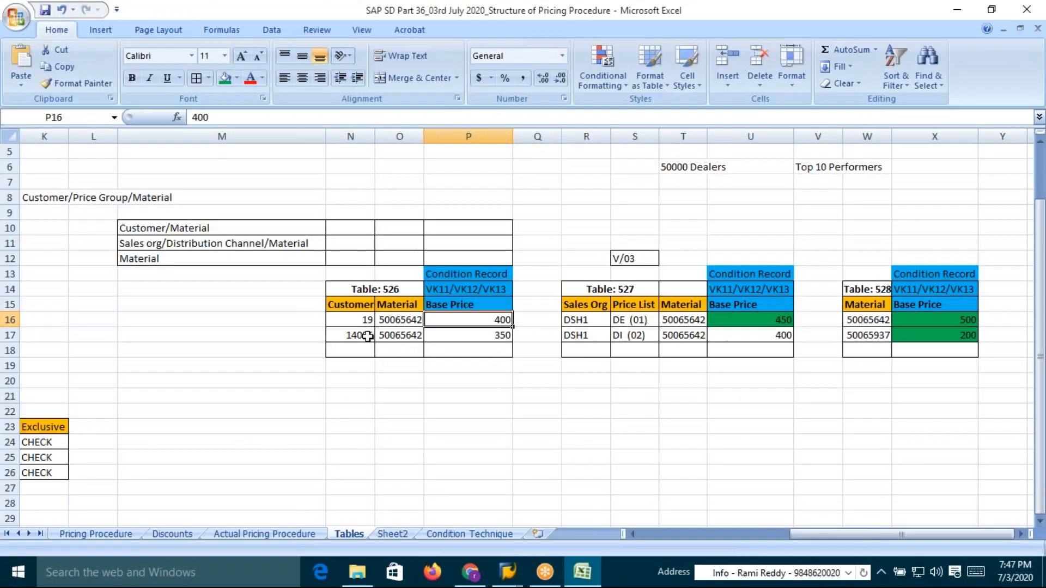
Examine the condition records listed for tables 526, 527 and 528 in the Excel sheet
left_click(368, 336)
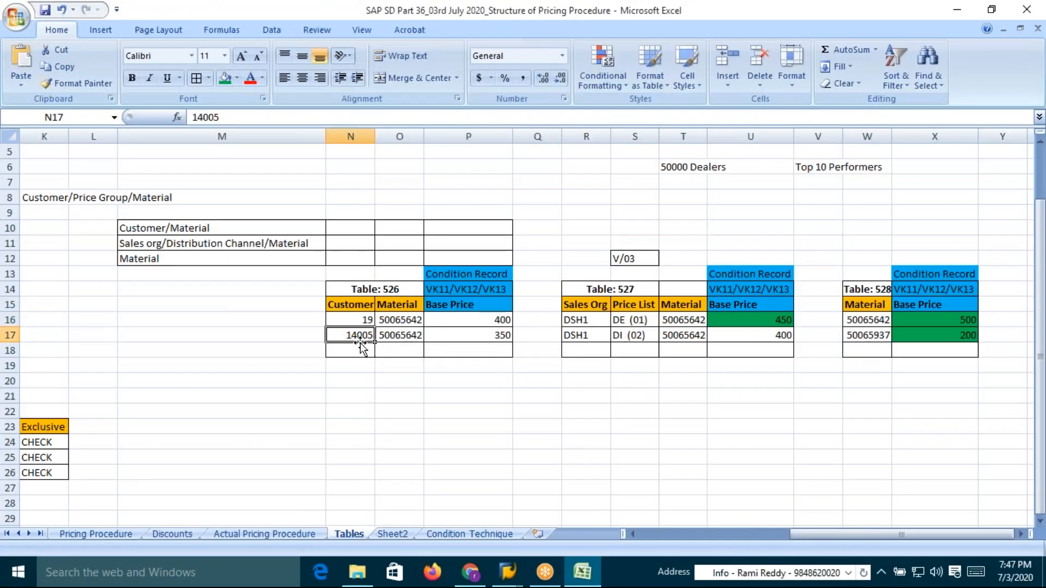
left_click_drag(868, 320, 871, 336)
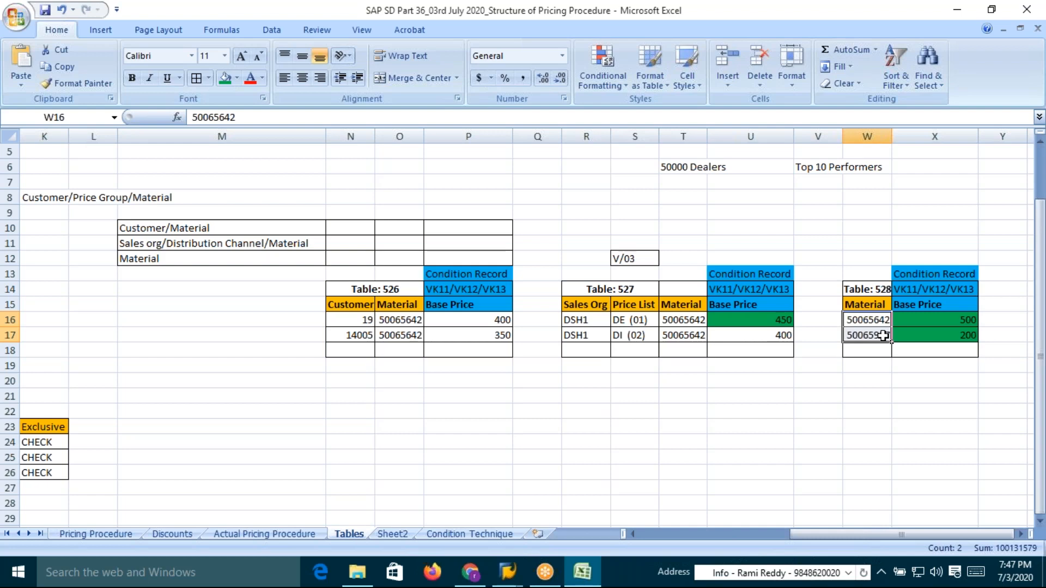
left_click(871, 321)
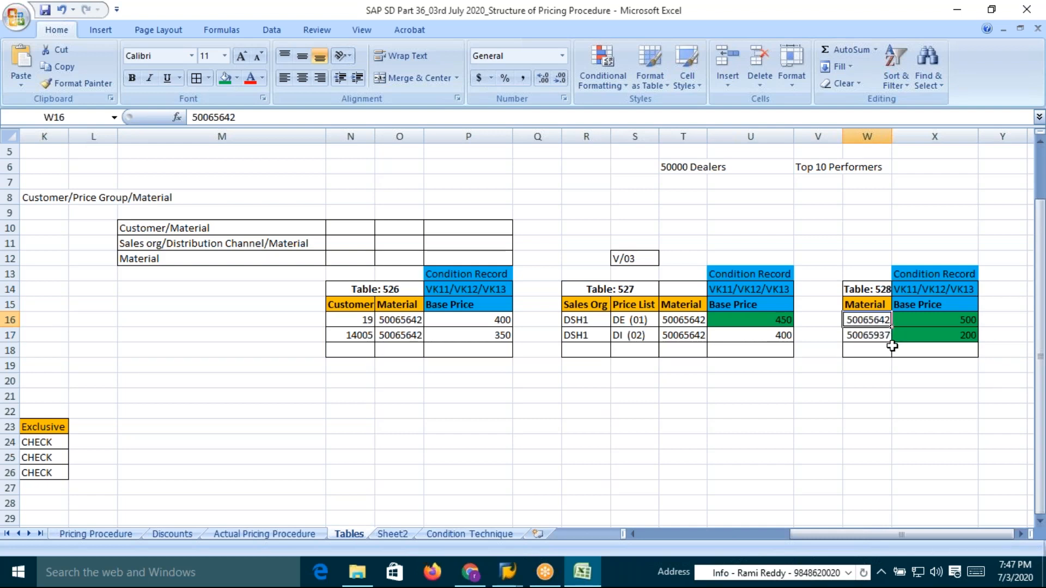
left_click(355, 335)
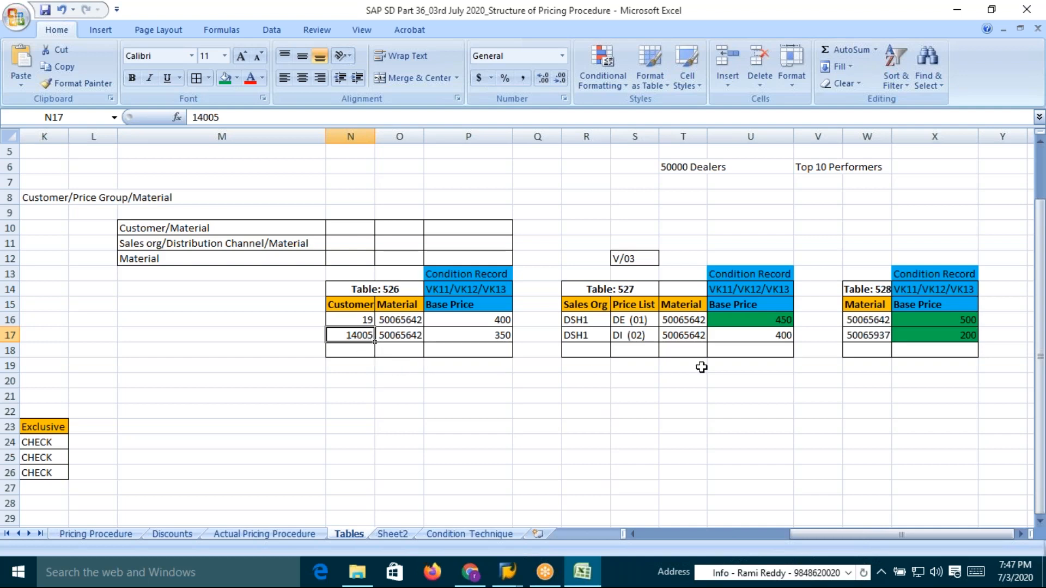
left_click(874, 323)
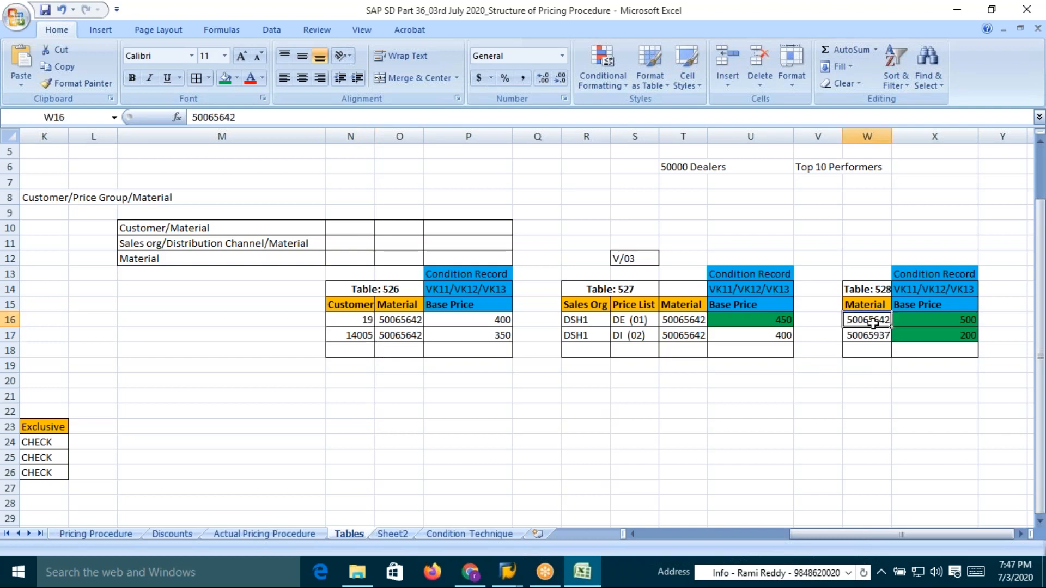
left_click(360, 342)
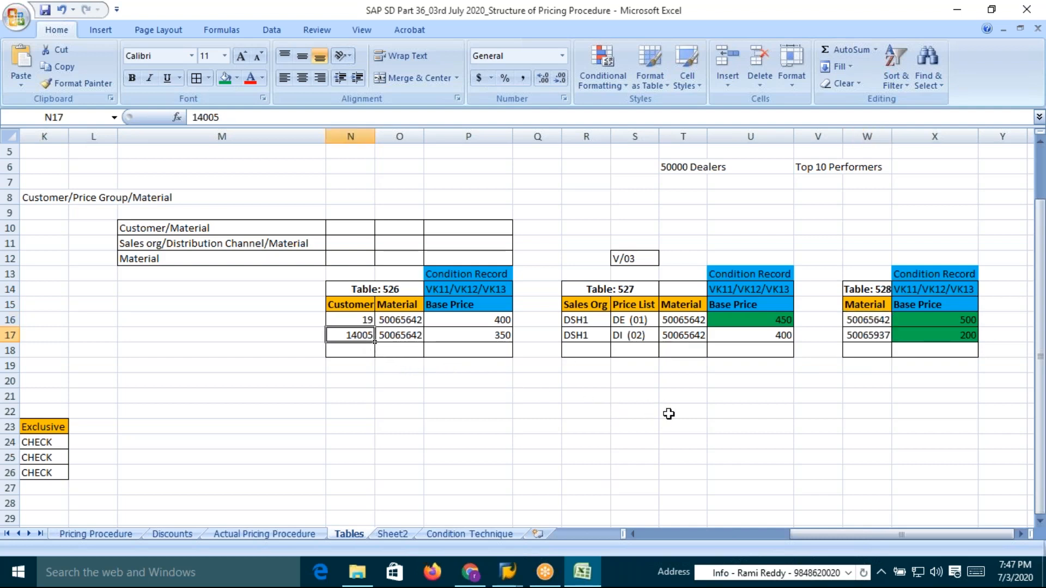
Start another standard order with VA01 using distribution channel DI
key("alt+Tab")
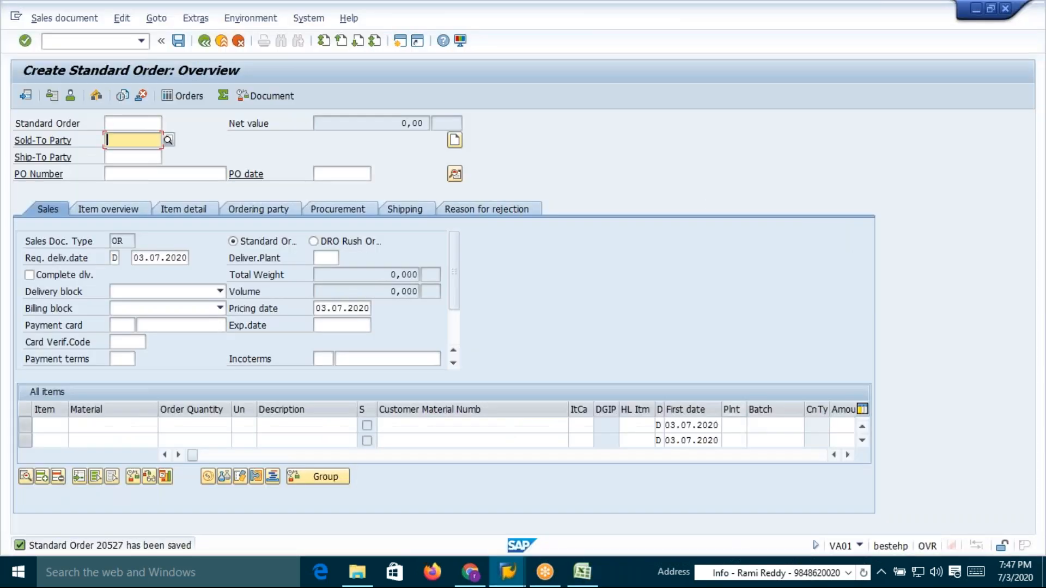
left_click(92, 41)
type("/nva01")
key("Return")
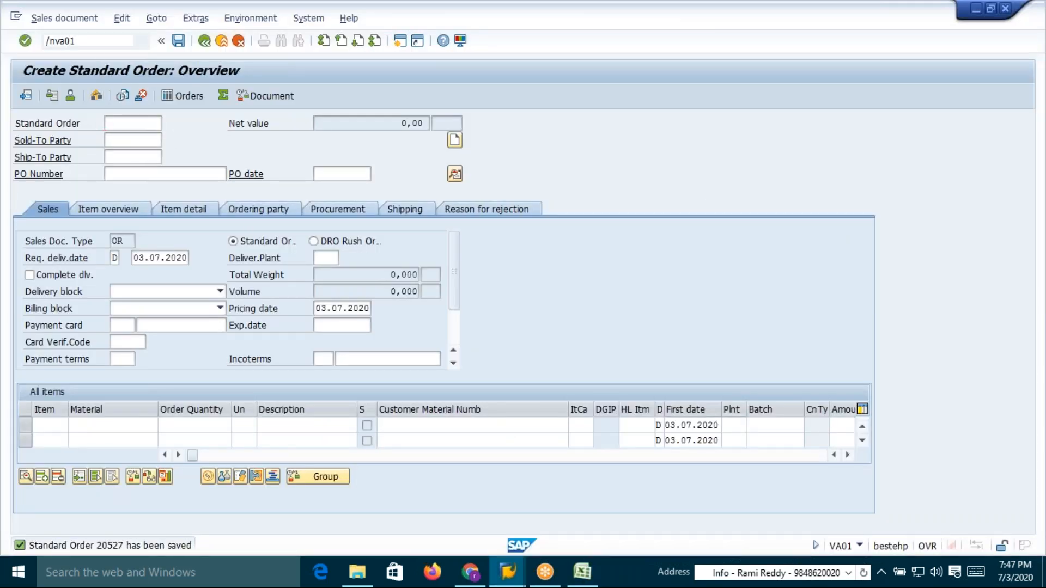
key("alt+Tab")
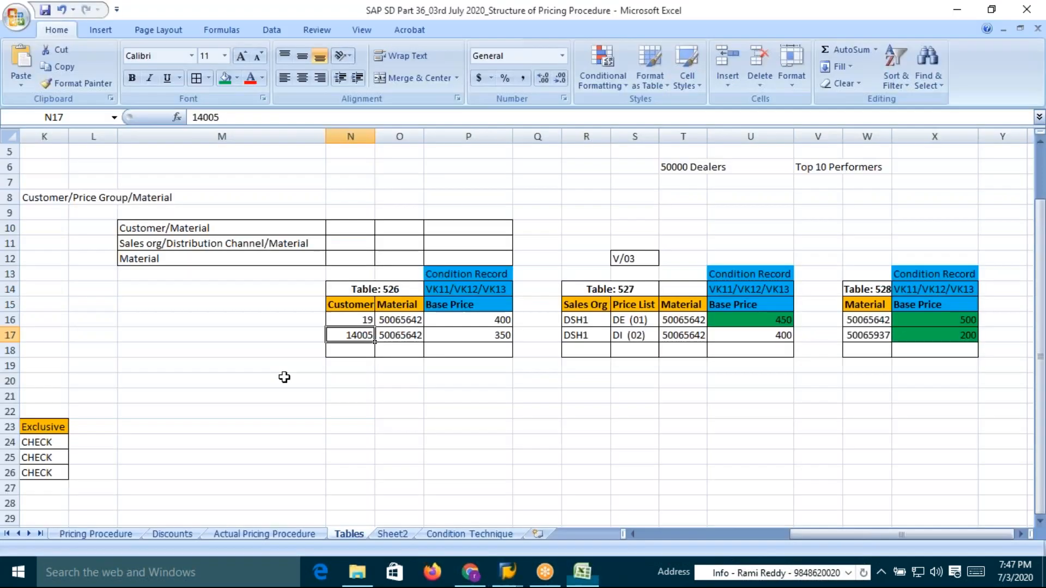
key("alt+Tab")
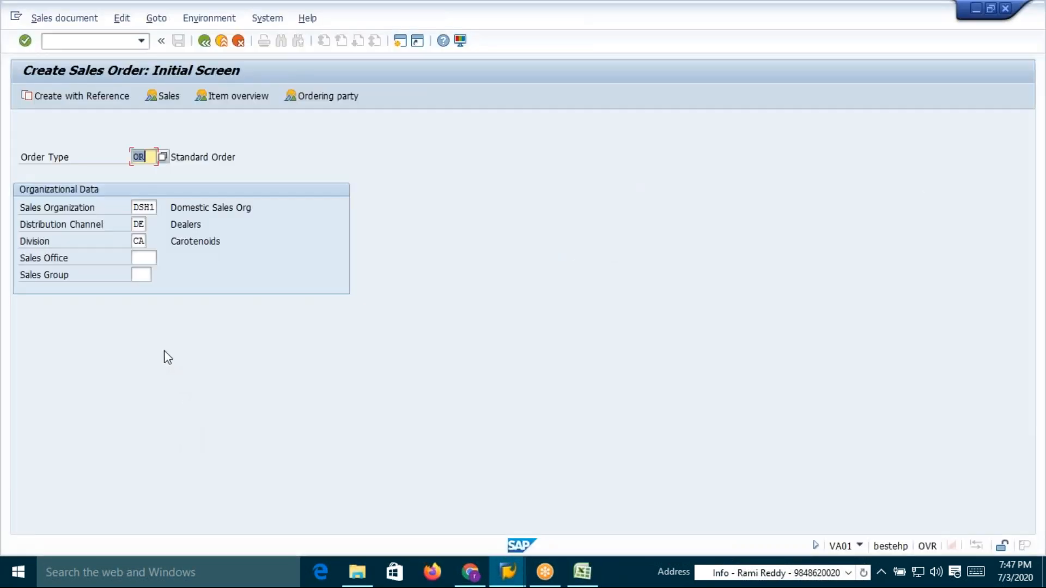
left_click(139, 224)
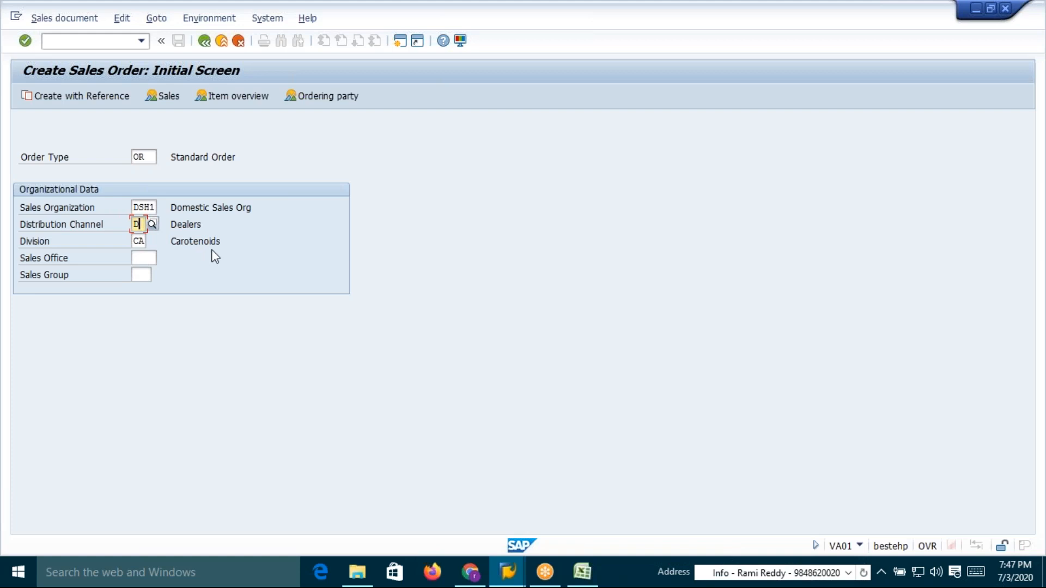
type("I")
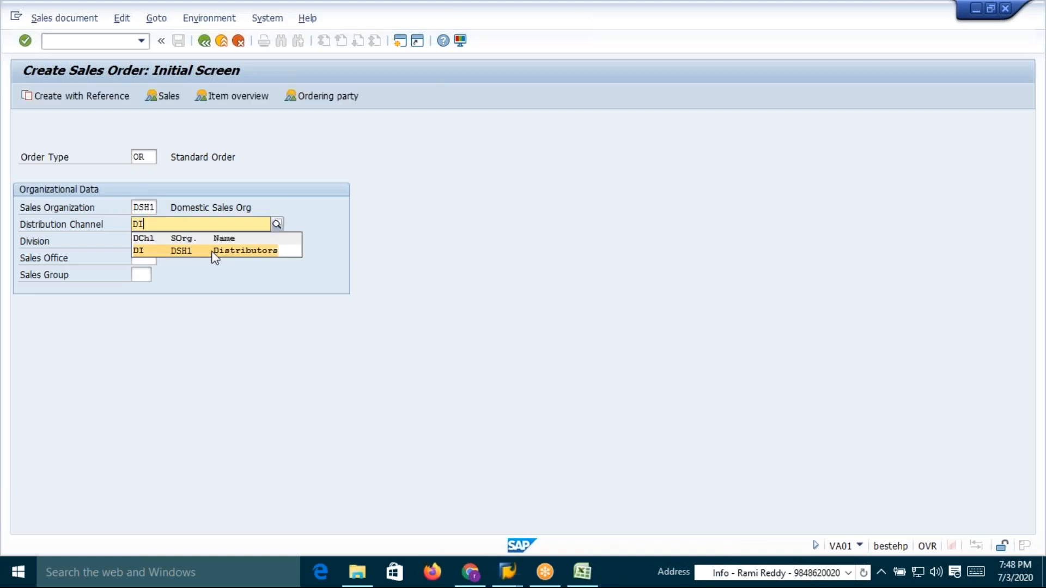
key("Return")
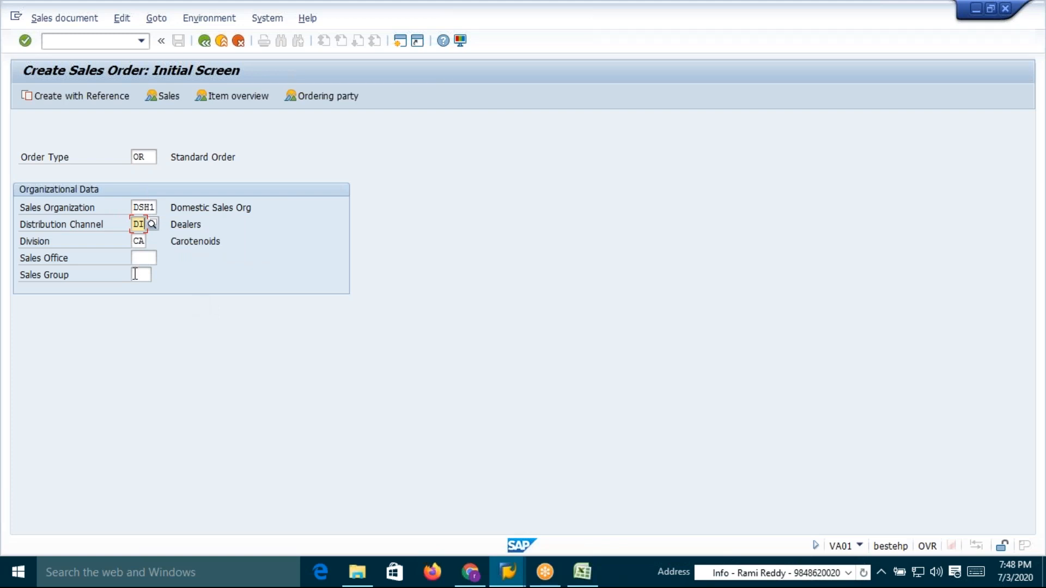
key("Return")
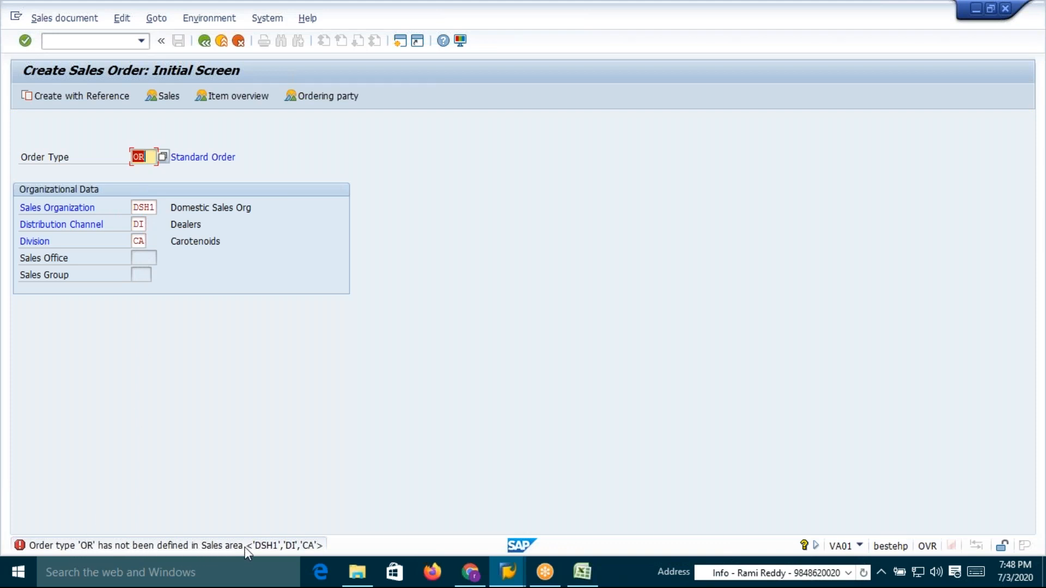
left_click(82, 41)
left_click(725, 23)
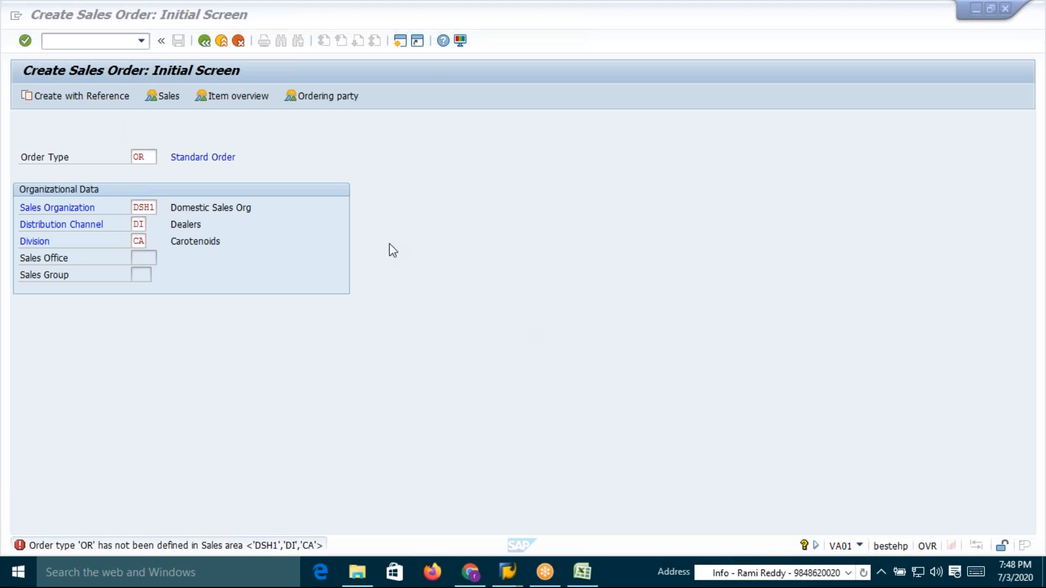
Open OVAZ and allow order type OR for sales area DSH1, distribution channel DI, division CA, then save
left_click(62, 40)
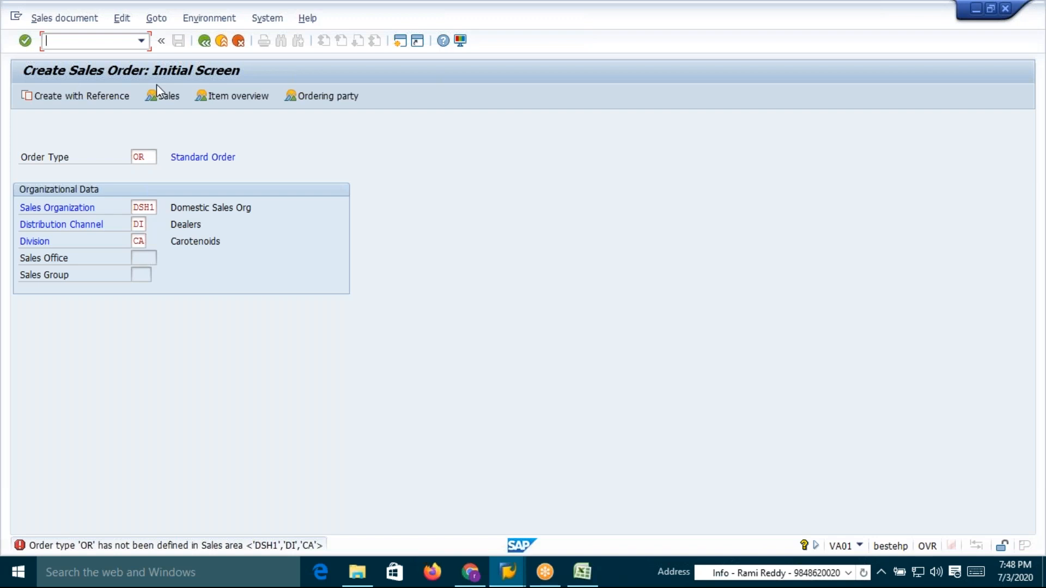
type("OV")
key("BackSpace")
key("BackSpace")
type("/nOVAZ")
key("Return")
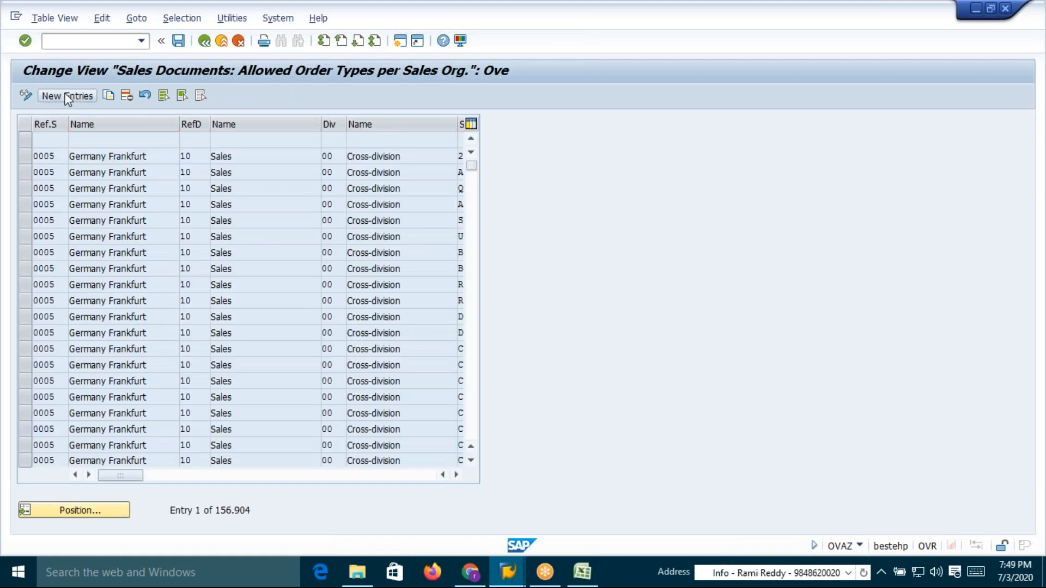
left_click(66, 96)
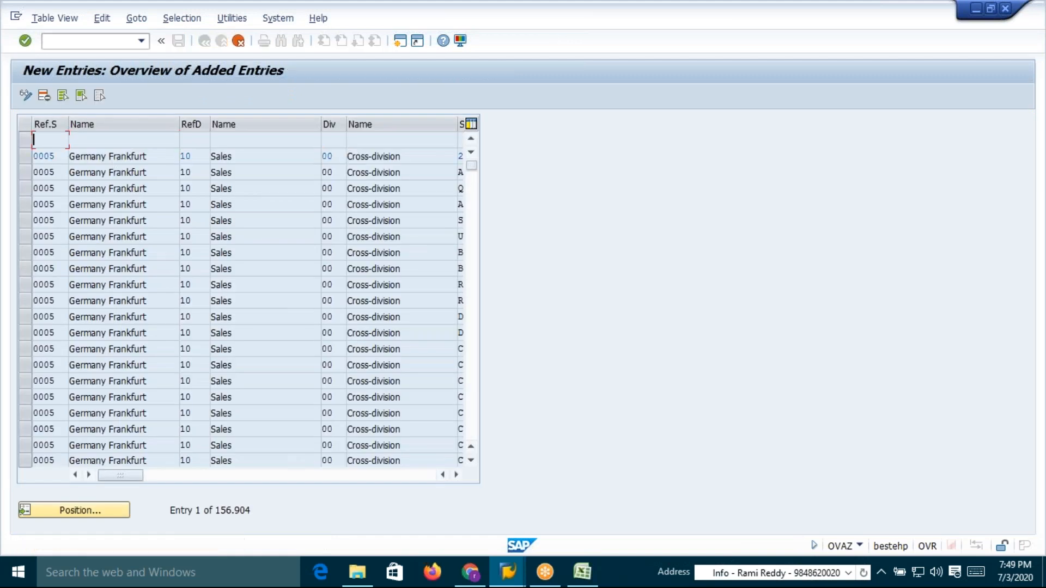
type("DSH1")
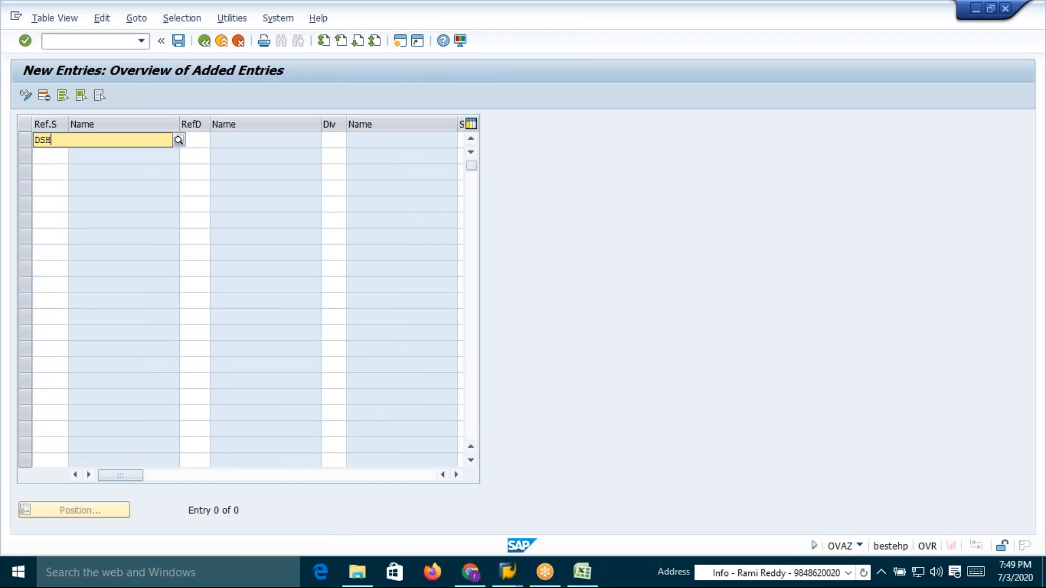
left_click(59, 168)
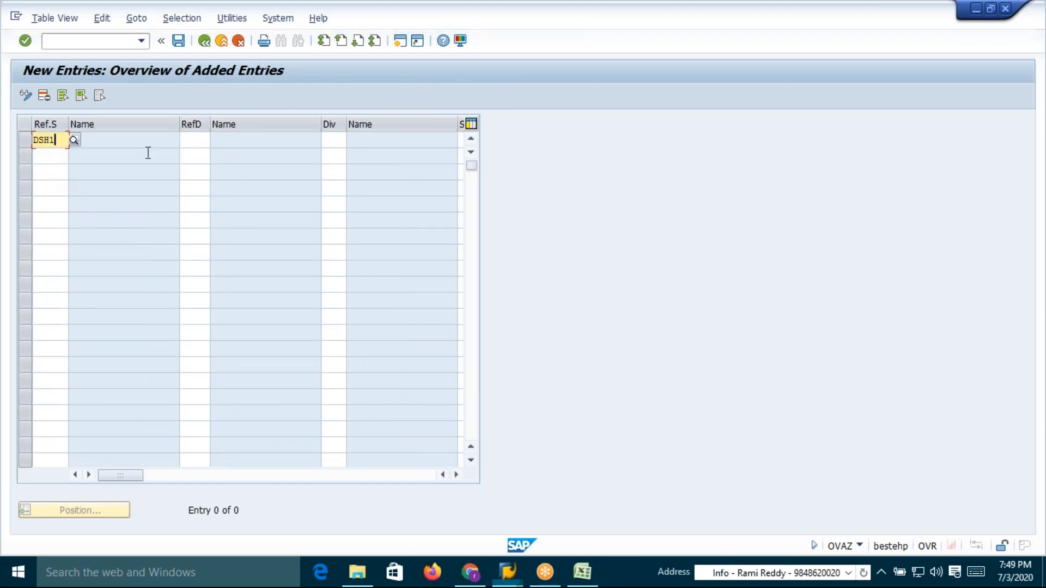
left_click(196, 141)
type("DI")
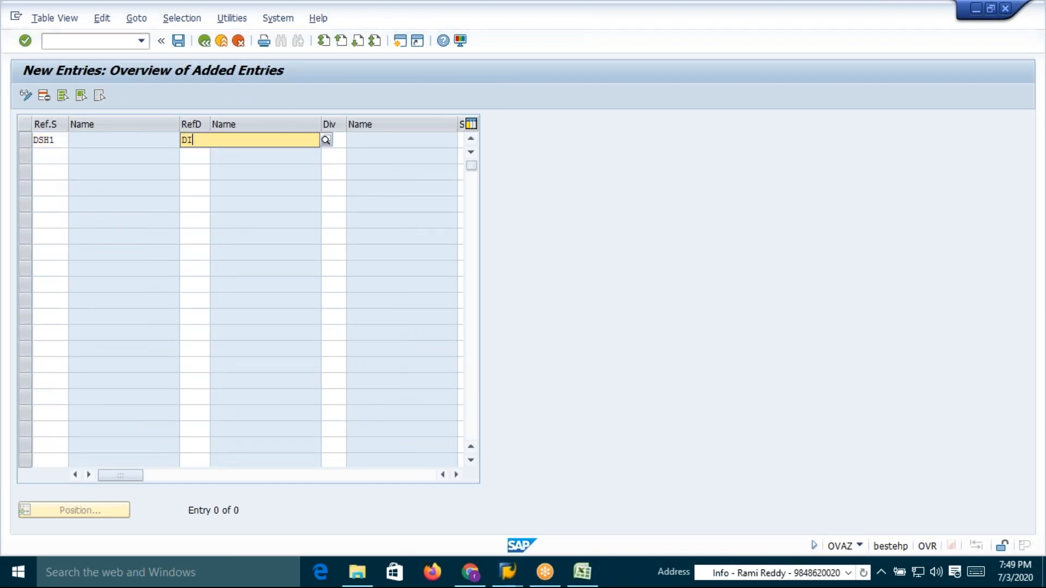
left_click(199, 166)
left_click(337, 140)
type("CA")
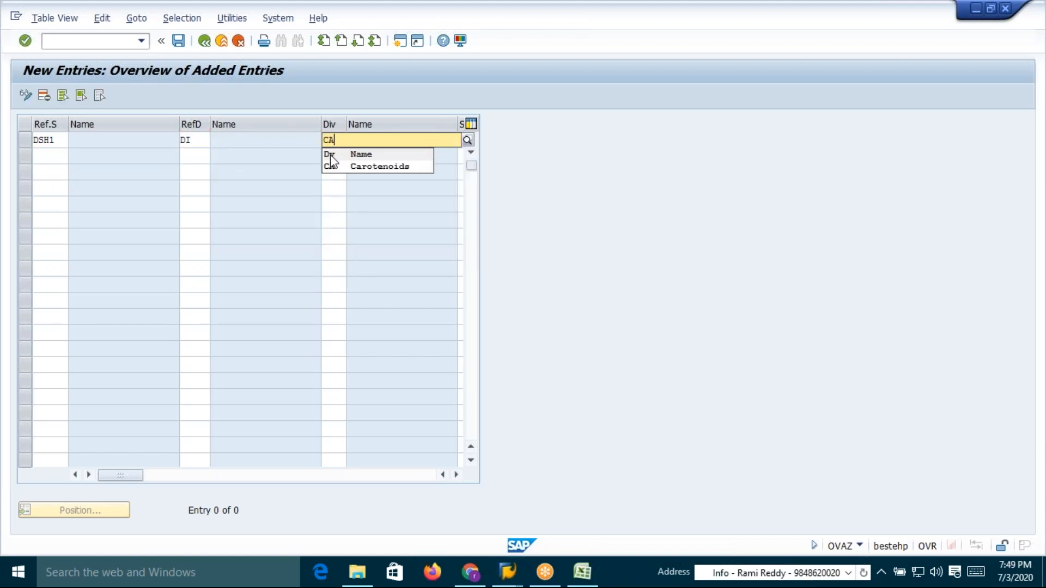
left_click(330, 169)
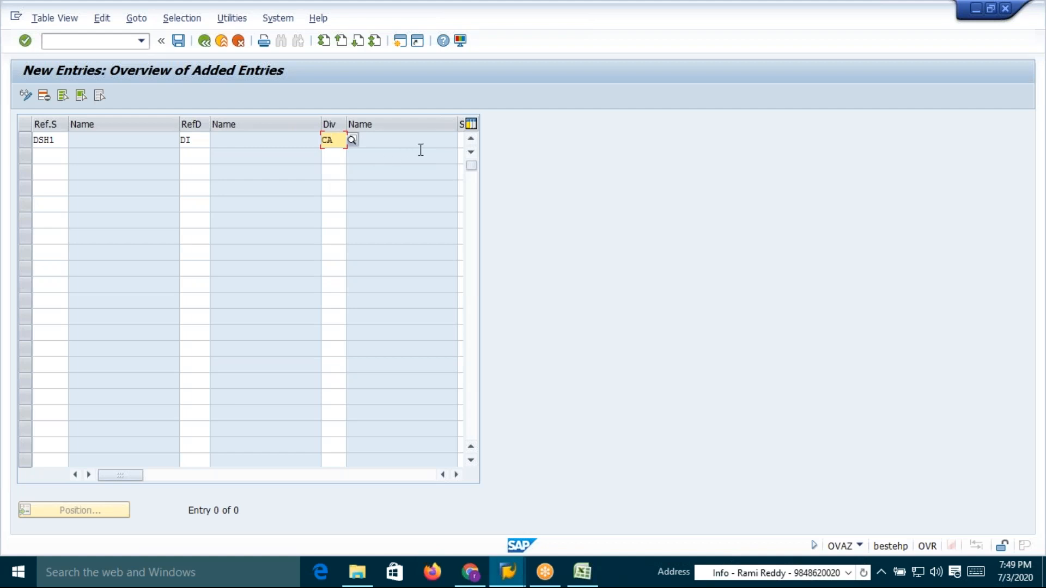
key("Tab")
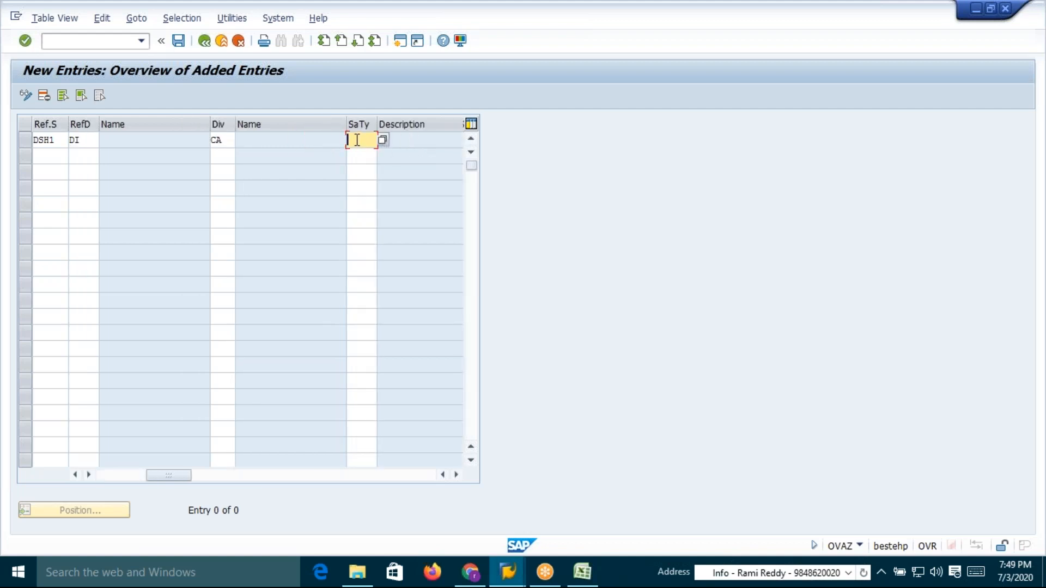
type("OR")
key("Return")
left_click(178, 40)
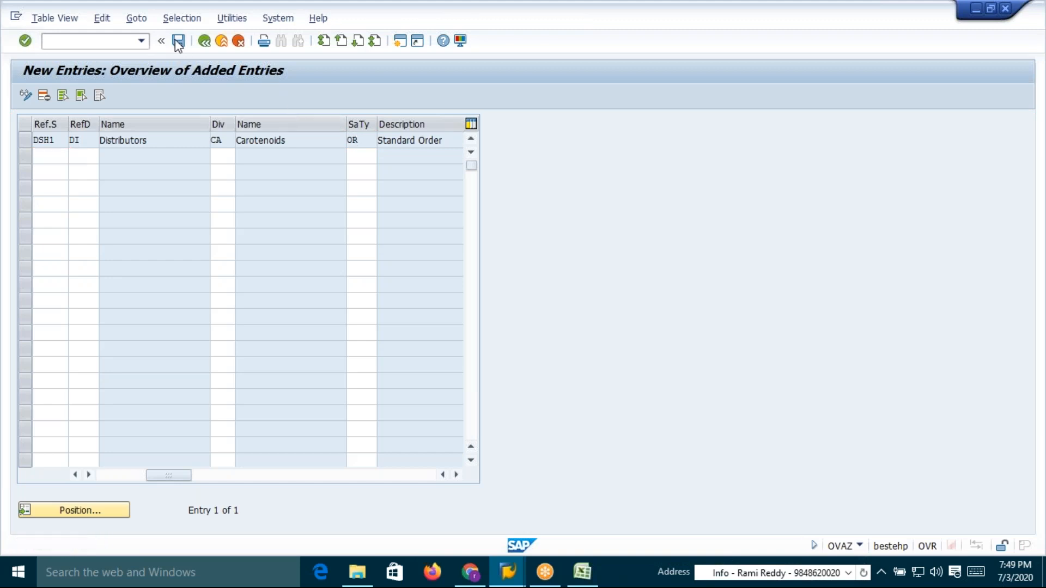
left_click(224, 261)
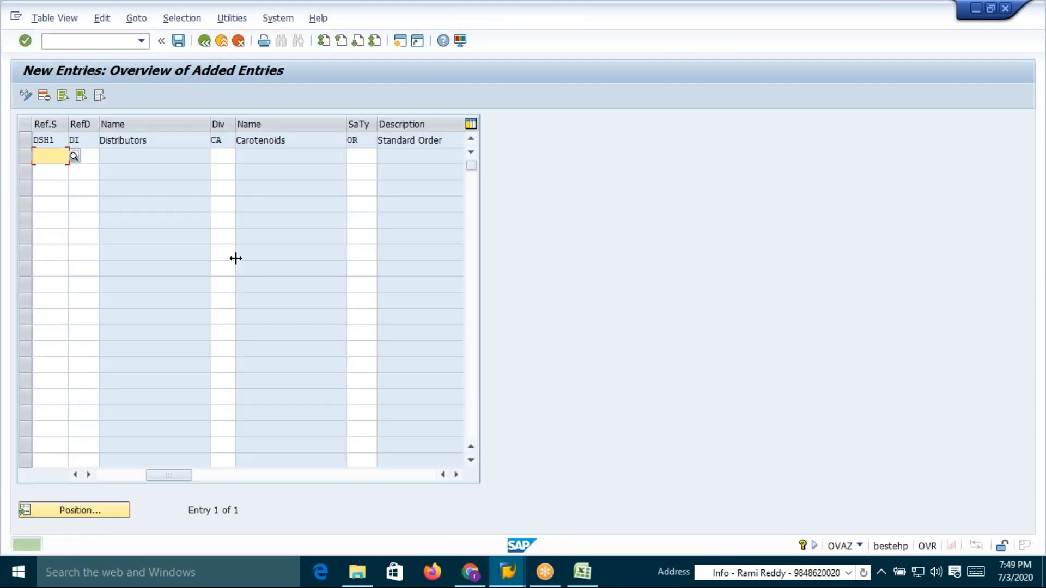
Start a standard OR order with VA01 and enter as sold-to party the customer copied from table 526's second row in Excel
left_click(92, 41)
type("/nva01")
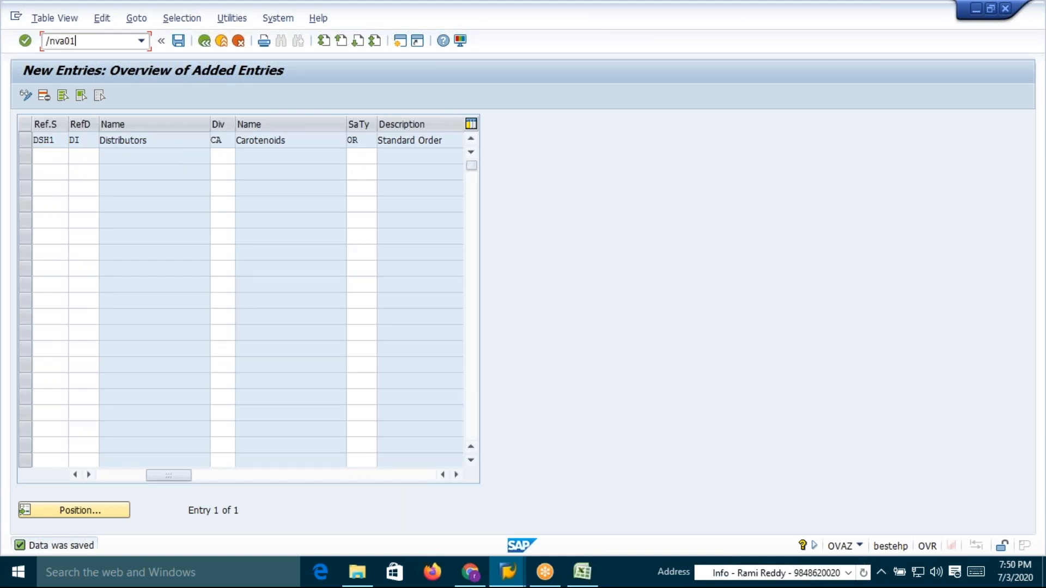
key("Return")
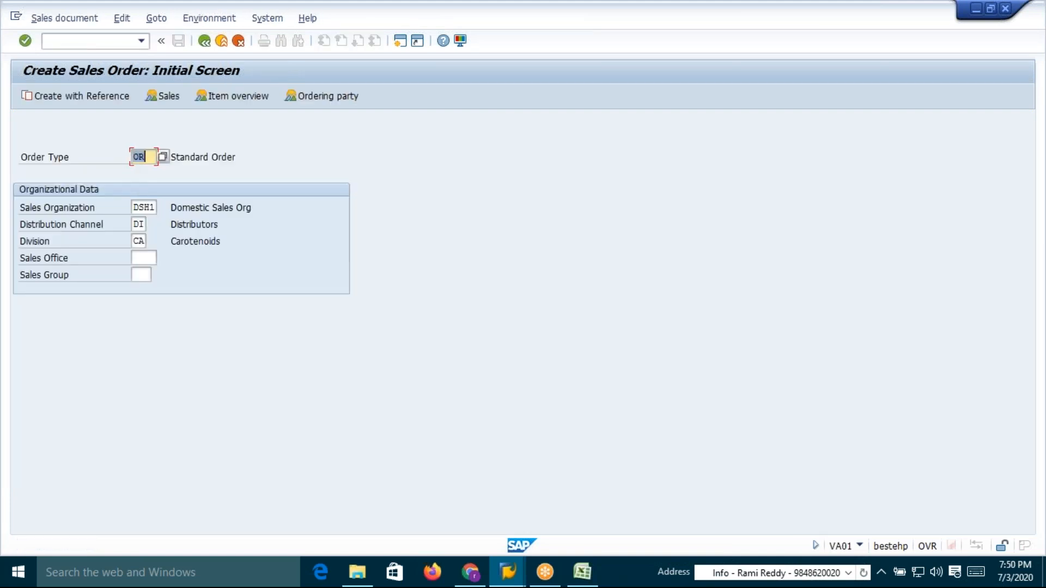
key("Return")
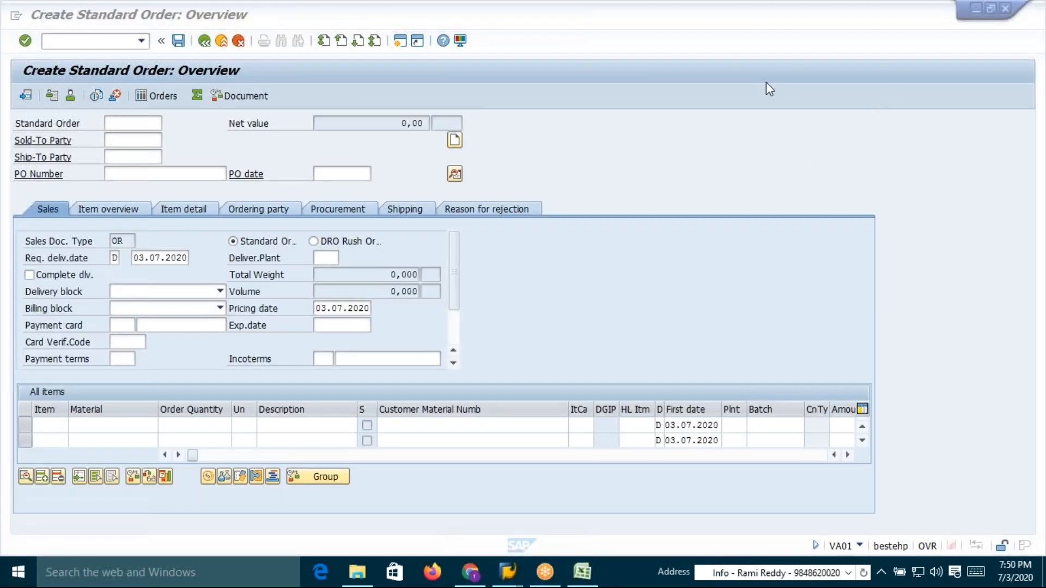
key("alt+Tab")
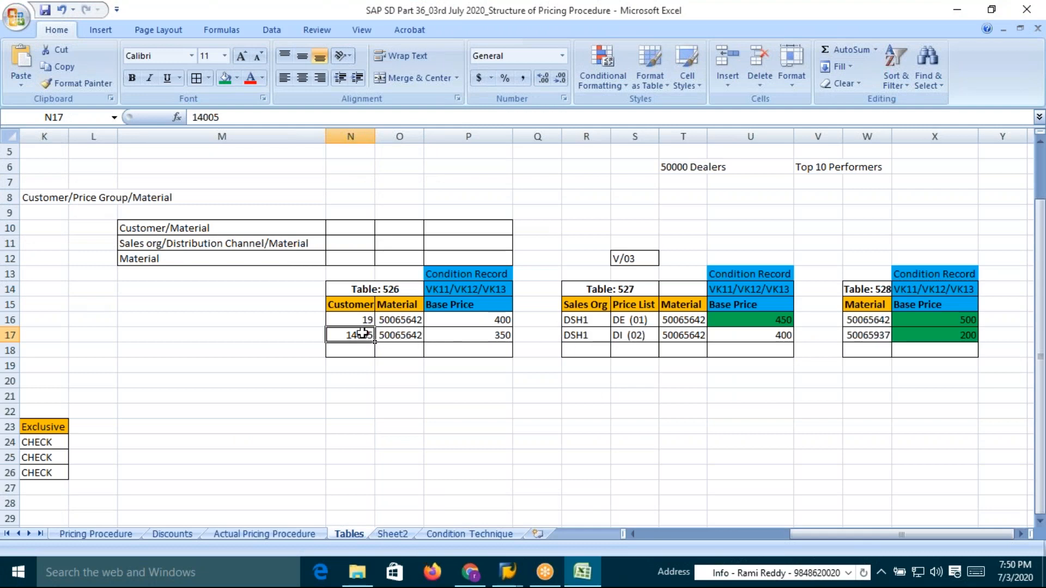
key("ctrl+c")
key("alt+Tab")
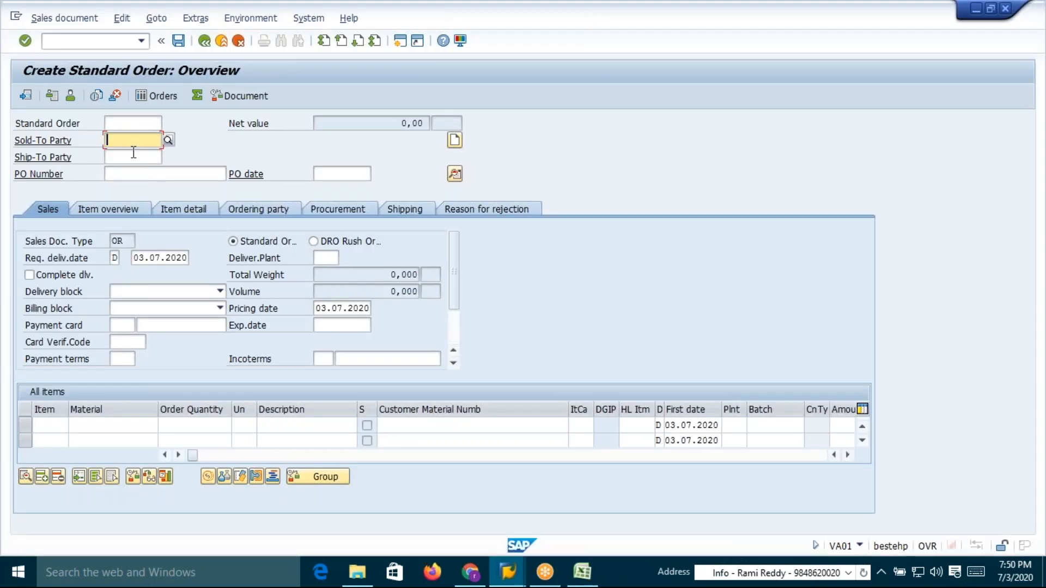
key("ctrl+v")
key("alt+Tab")
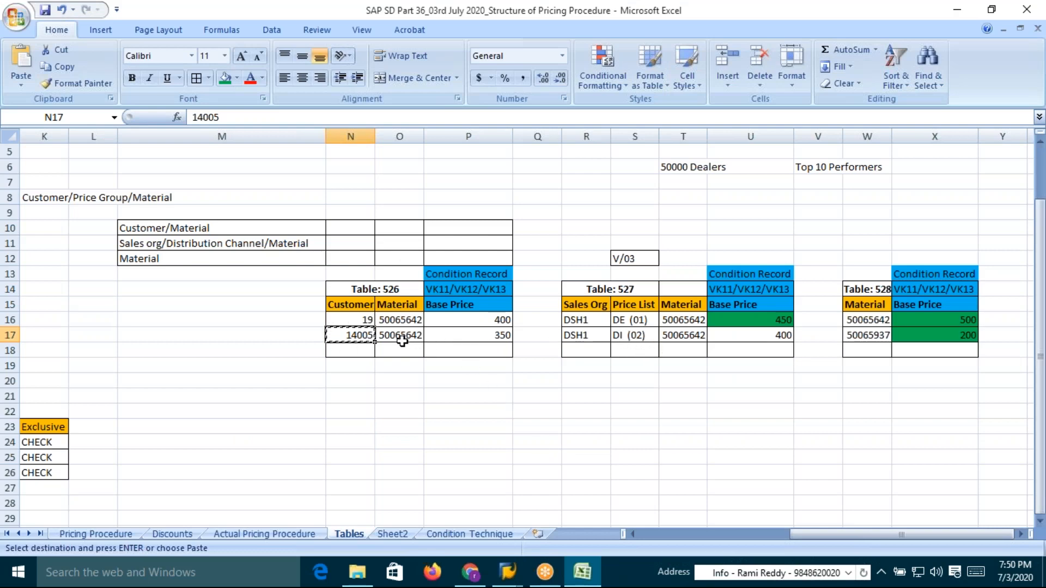
key("alt+Tab")
key("ctrl+v")
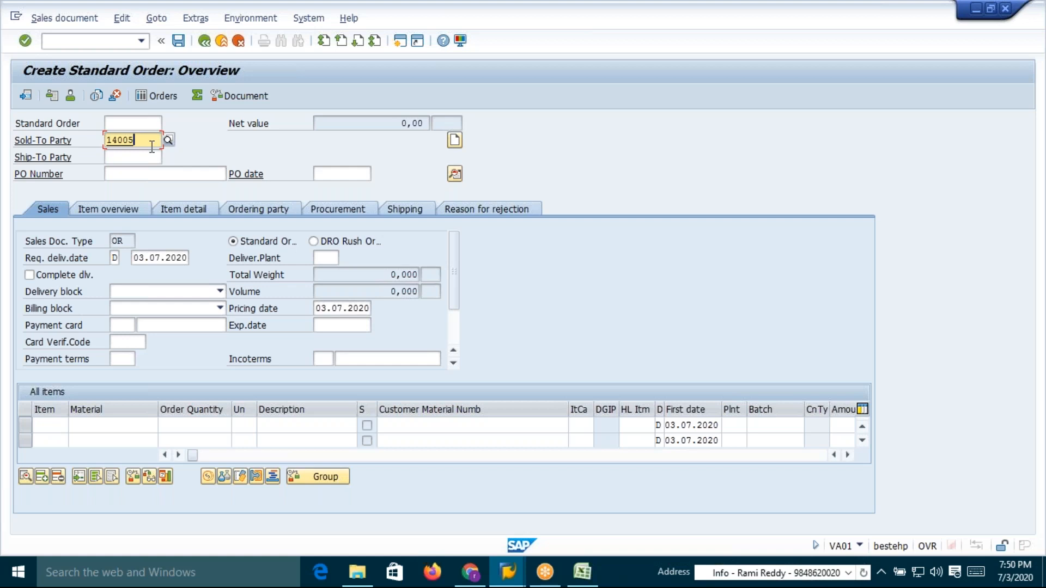
key("Return")
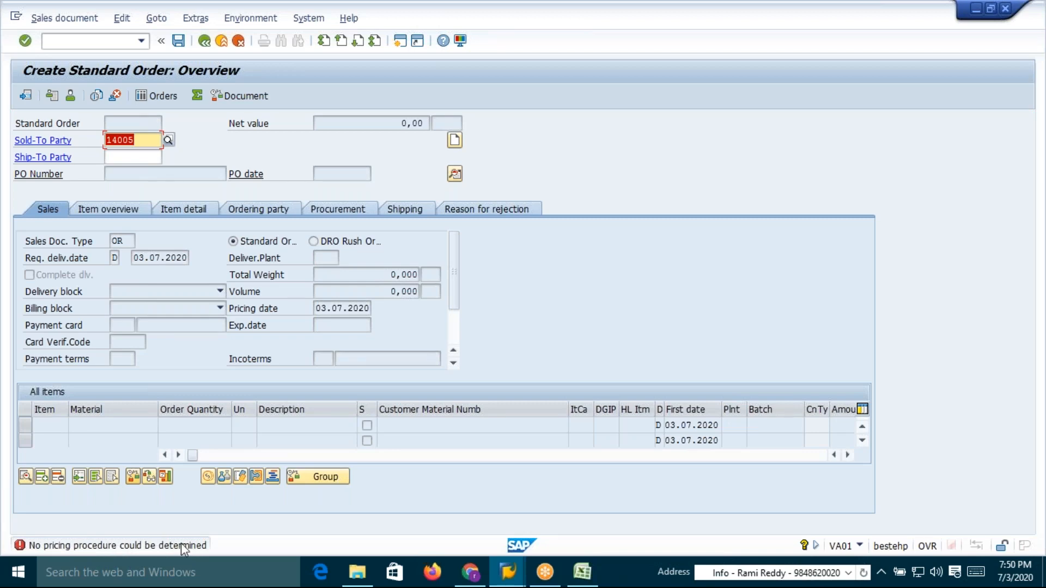
In pricing procedure determination, copy the DSH1 AVAA01 entry to distribution channel DI, division CA, and save
key("alt+Tab")
key("alt+Tab")
key("alt+Tab")
key("alt+Tab")
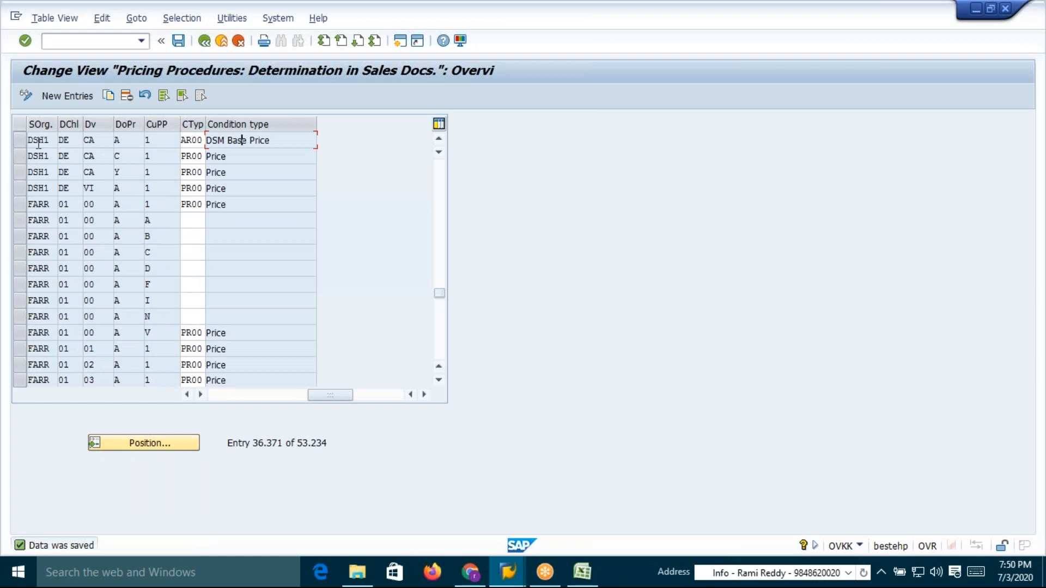
left_click(48, 141)
left_click(187, 394)
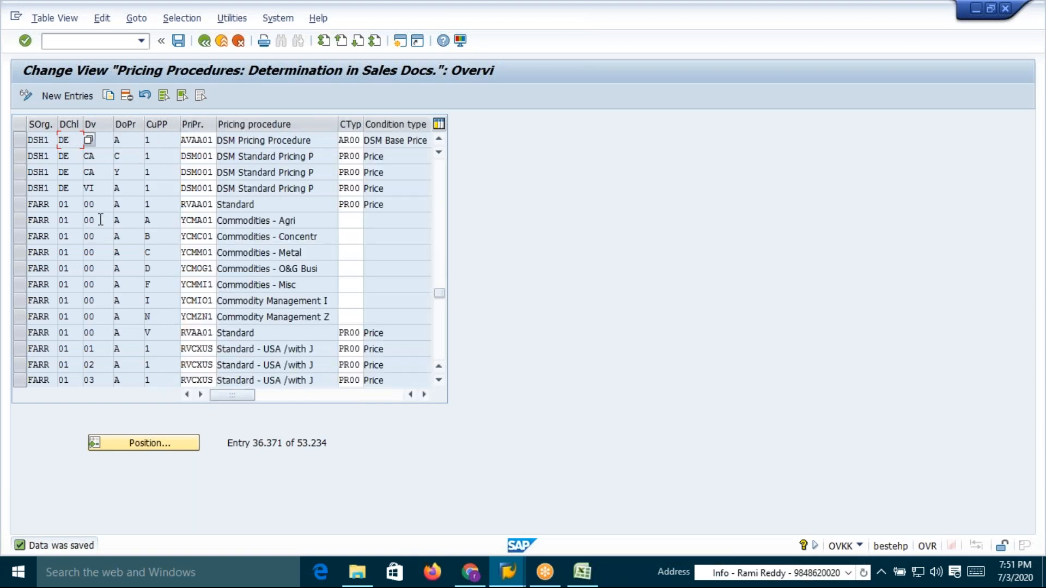
left_click(20, 141)
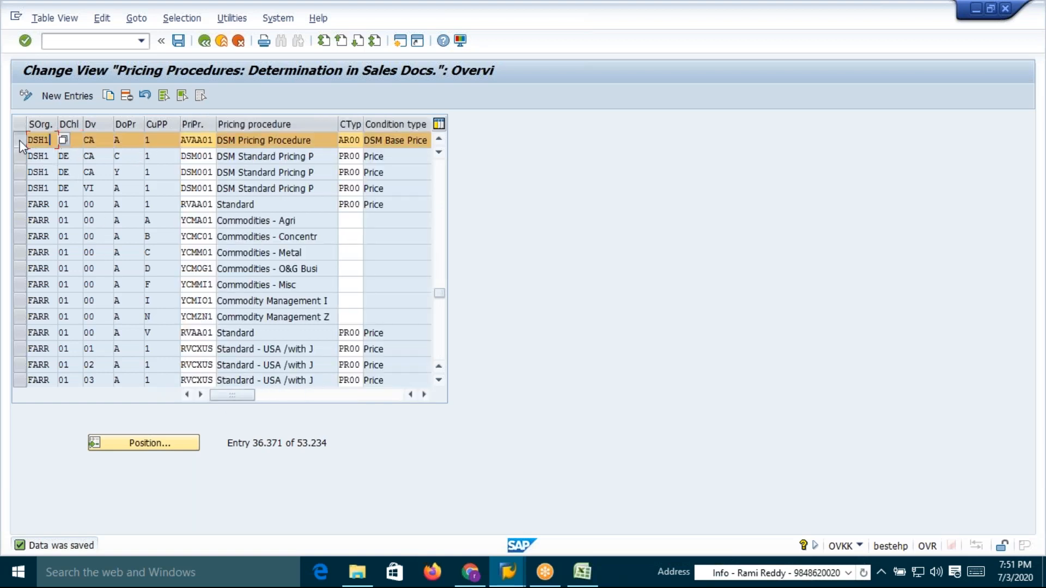
left_click(110, 95)
left_click(78, 140)
key("BackSpace")
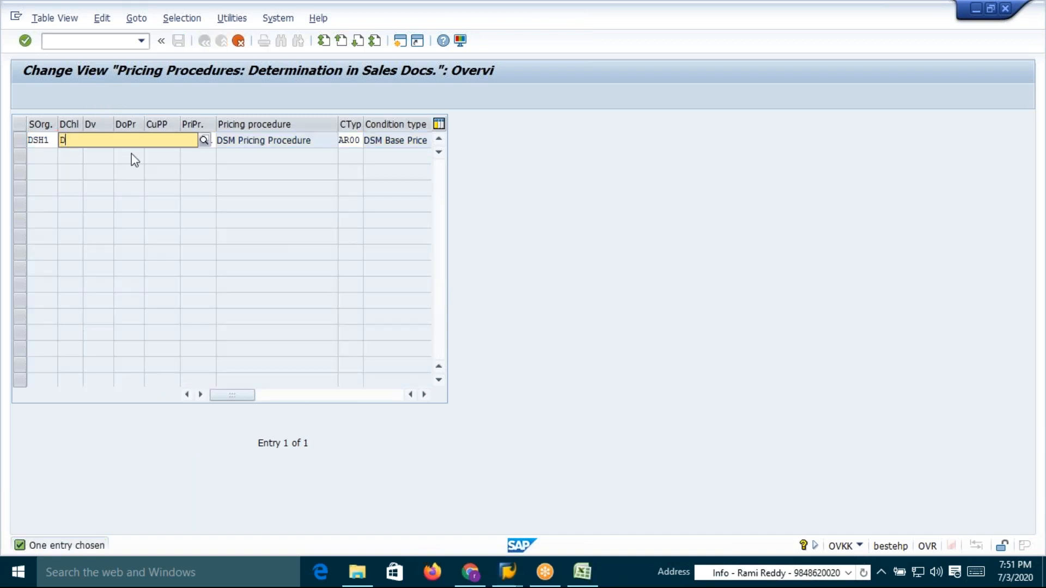
type("I")
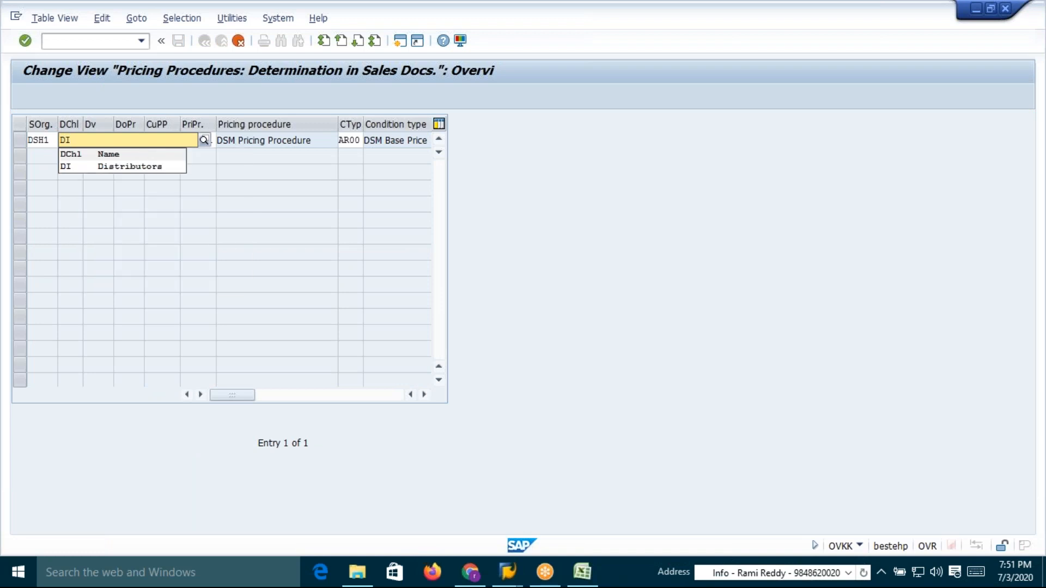
left_click(76, 167)
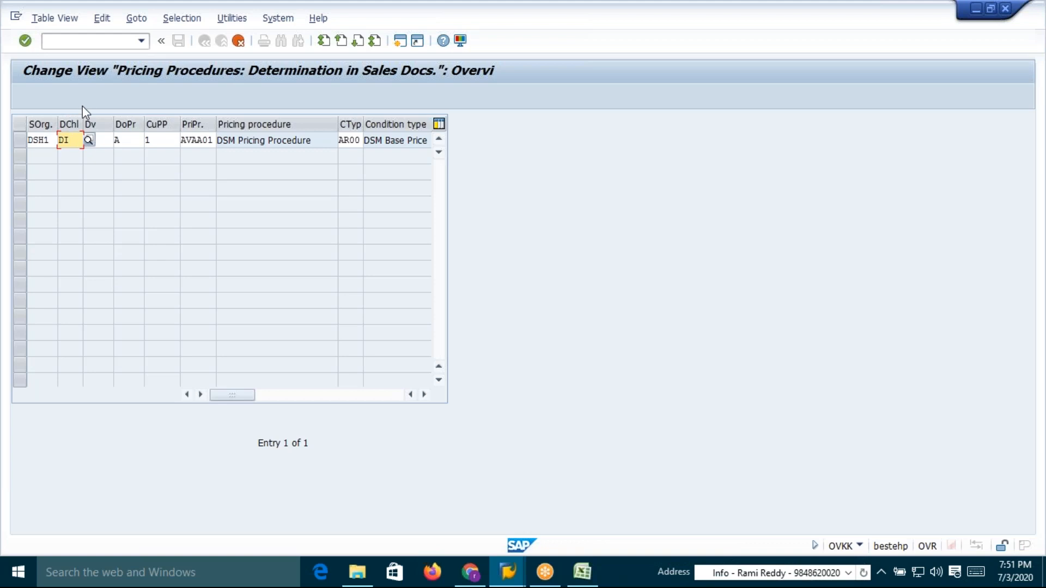
left_click(105, 139)
type("CA")
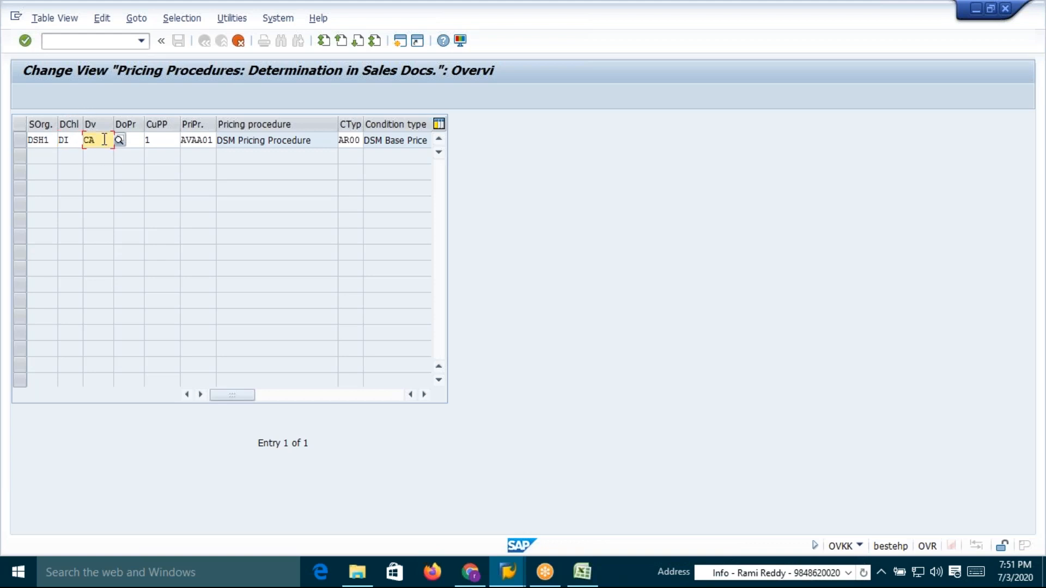
left_click(71, 141)
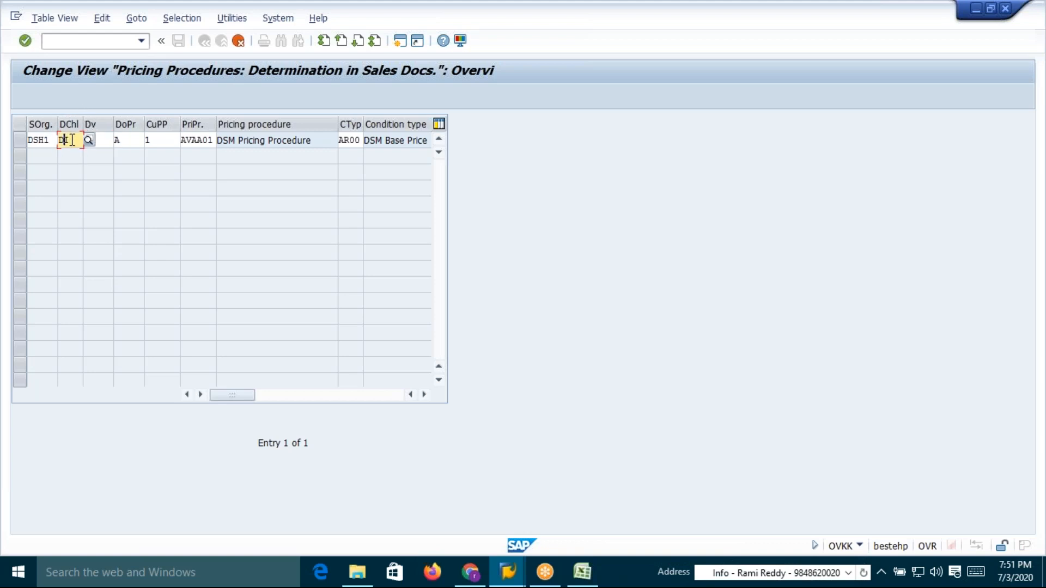
left_click(127, 139)
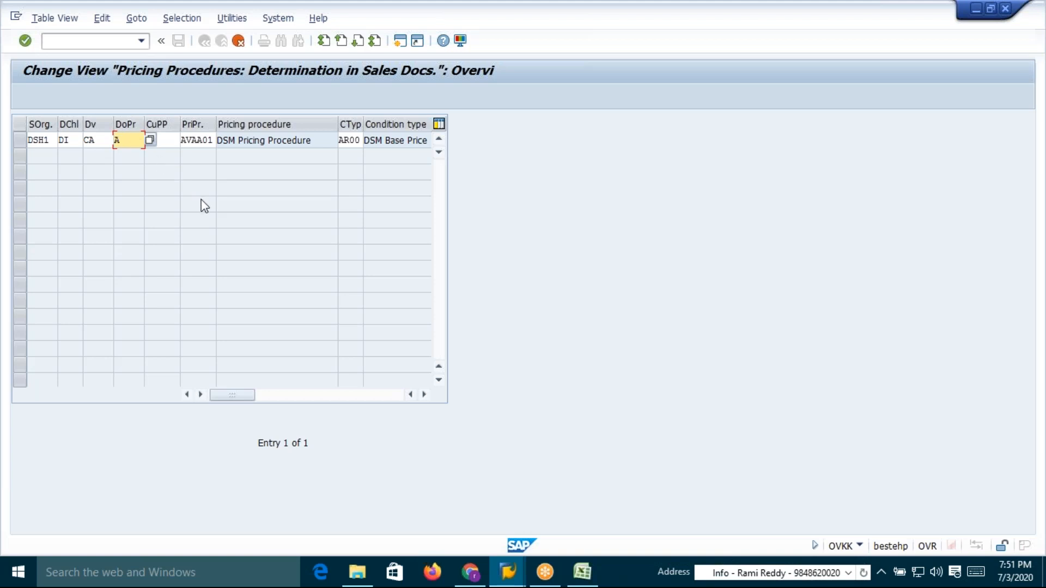
key("Return")
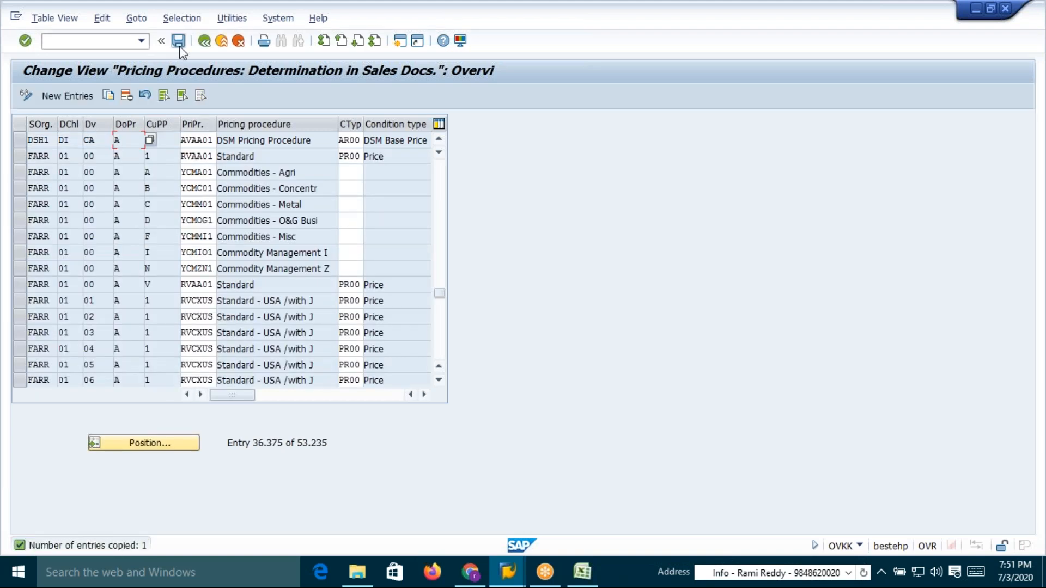
left_click(179, 43)
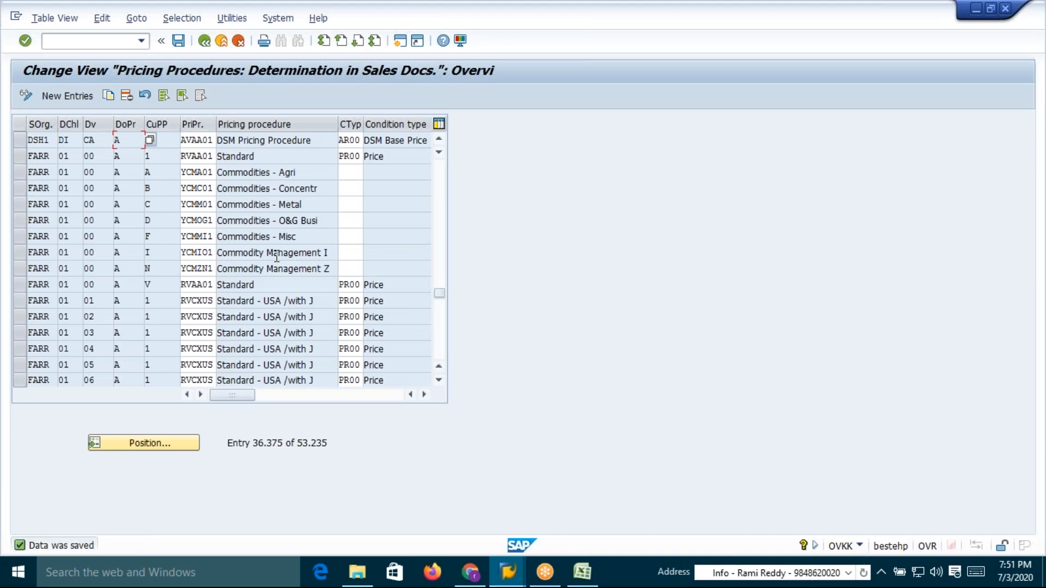
Switch back to the standard order and confirm the sold-to party again
key("alt+Tab")
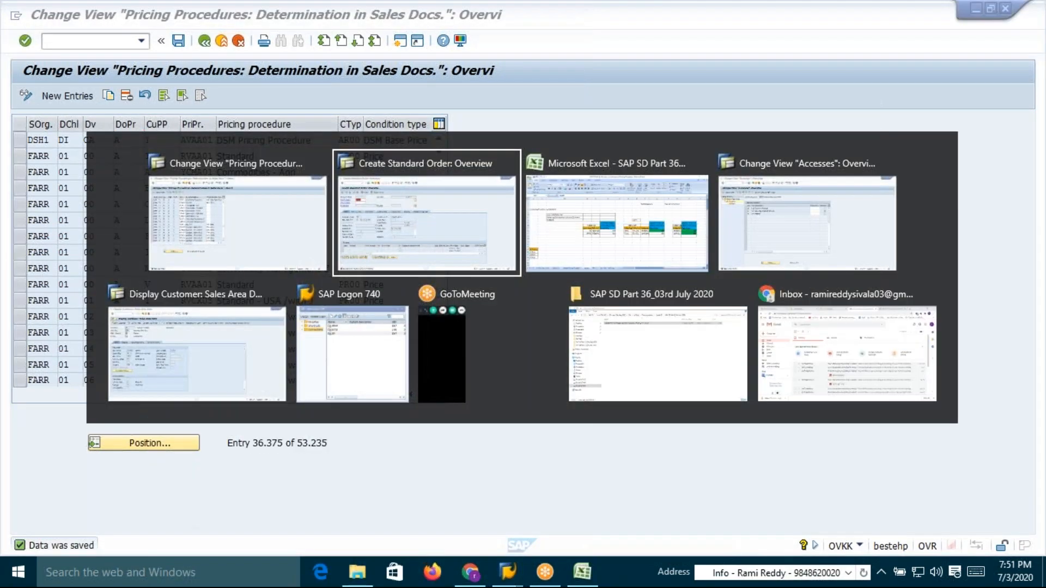
type("/nva01")
key("Return")
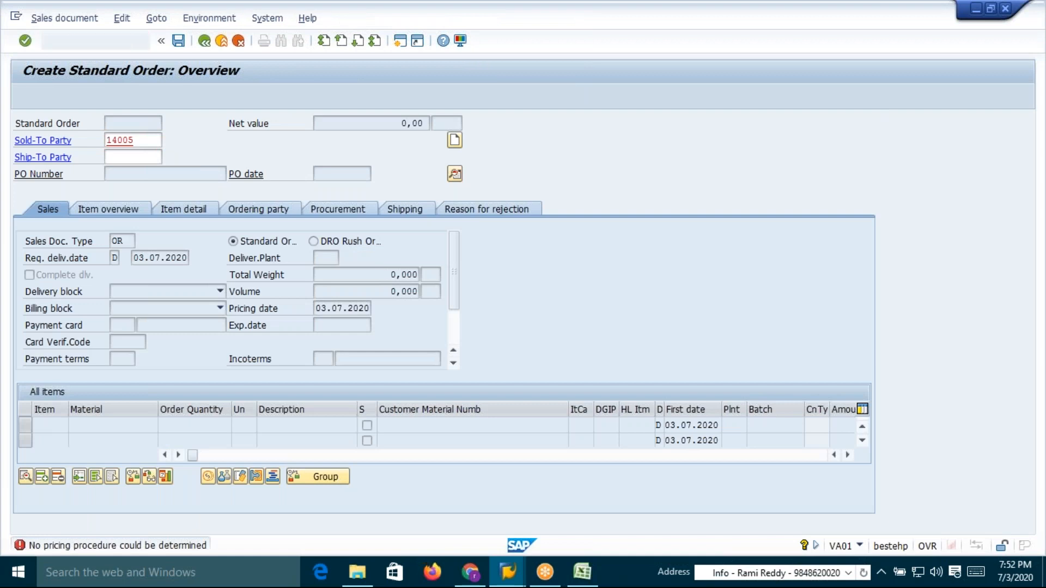
key("Return")
left_click(123, 155)
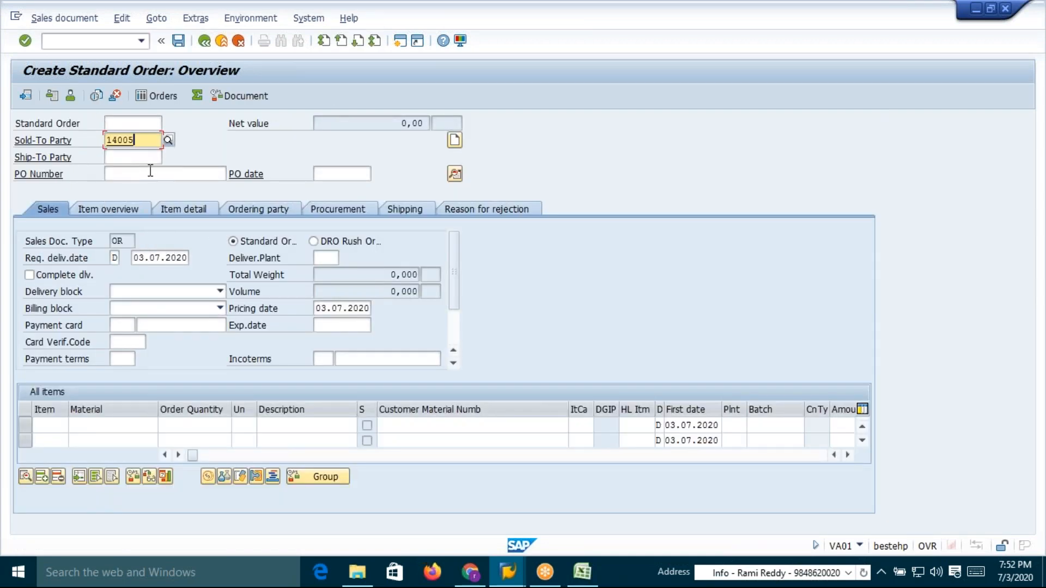
key("Return")
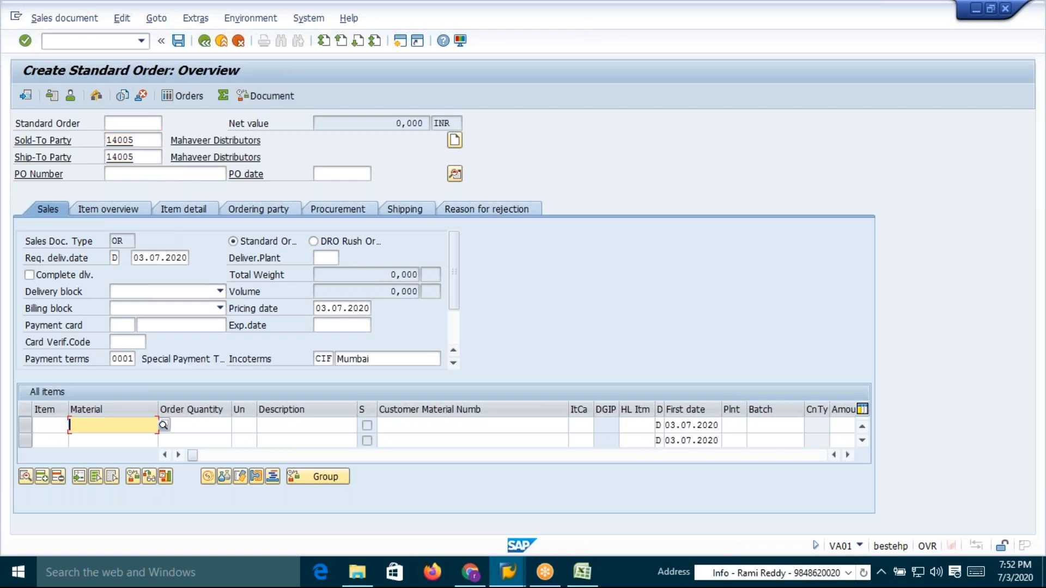
Review the customers, materials and base prices in tables 526, 527 and 528 in the Excel sheet
key("alt+Tab")
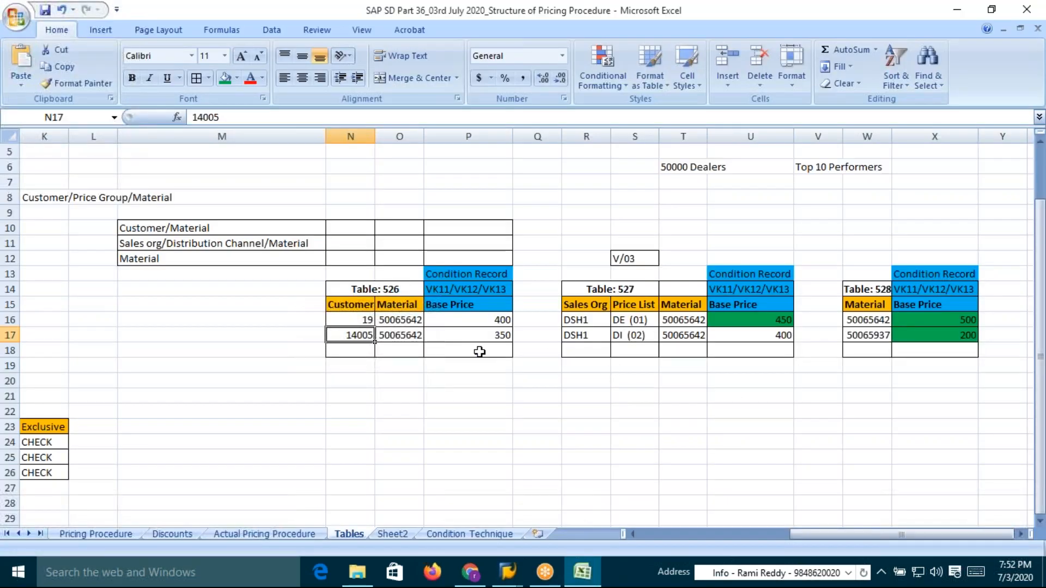
left_click(470, 335)
left_click(491, 319)
left_click(225, 77)
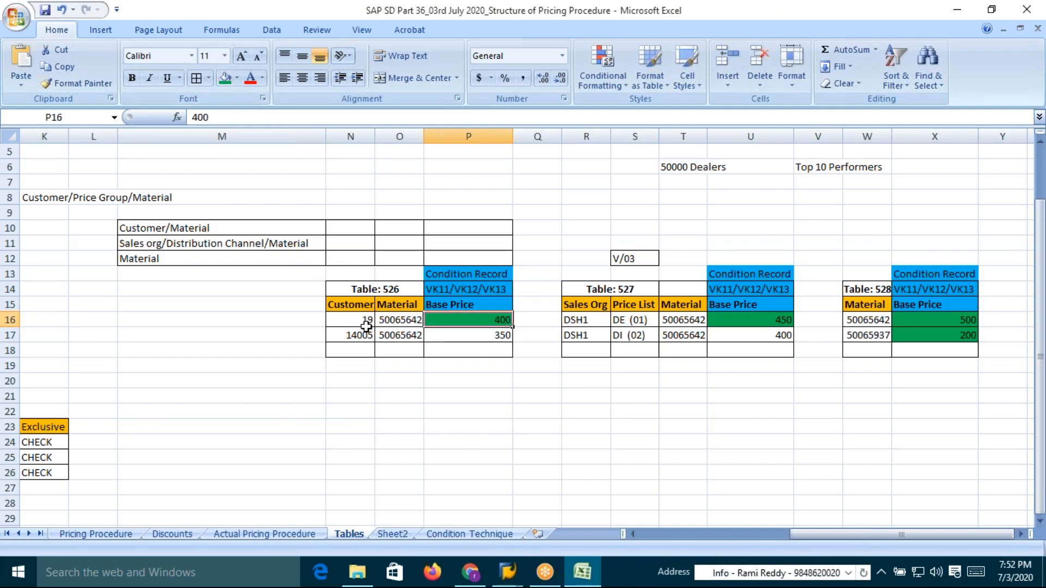
left_click(495, 337)
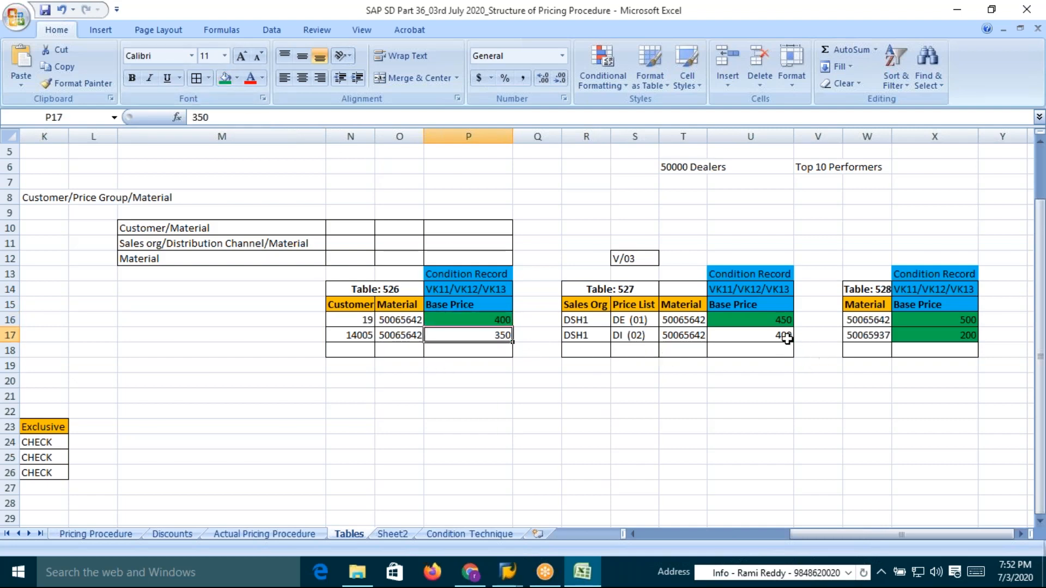
left_click(787, 338)
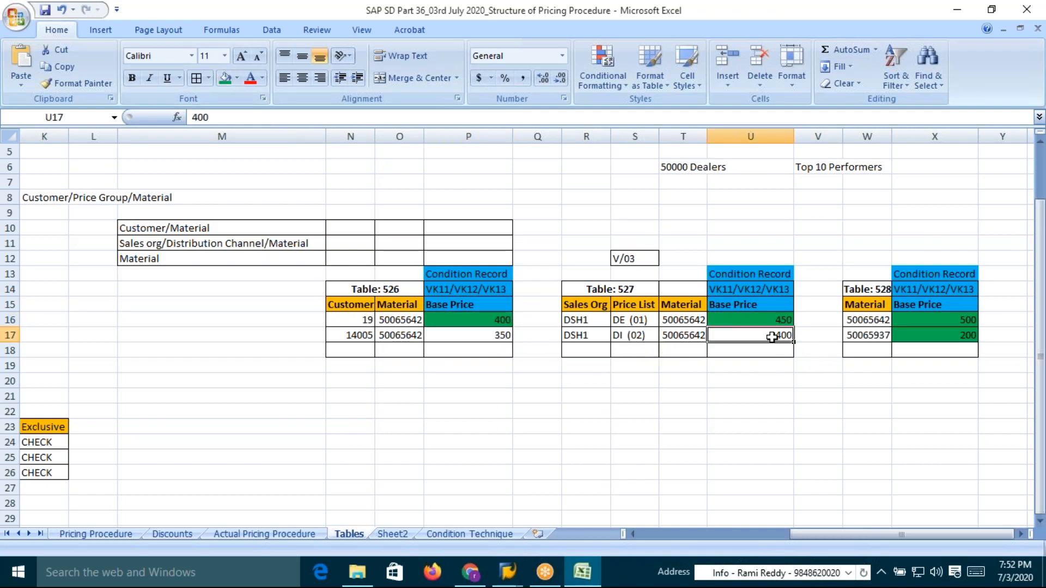
left_click(345, 333)
left_click_drag(875, 320, 930, 327)
left_click(932, 337)
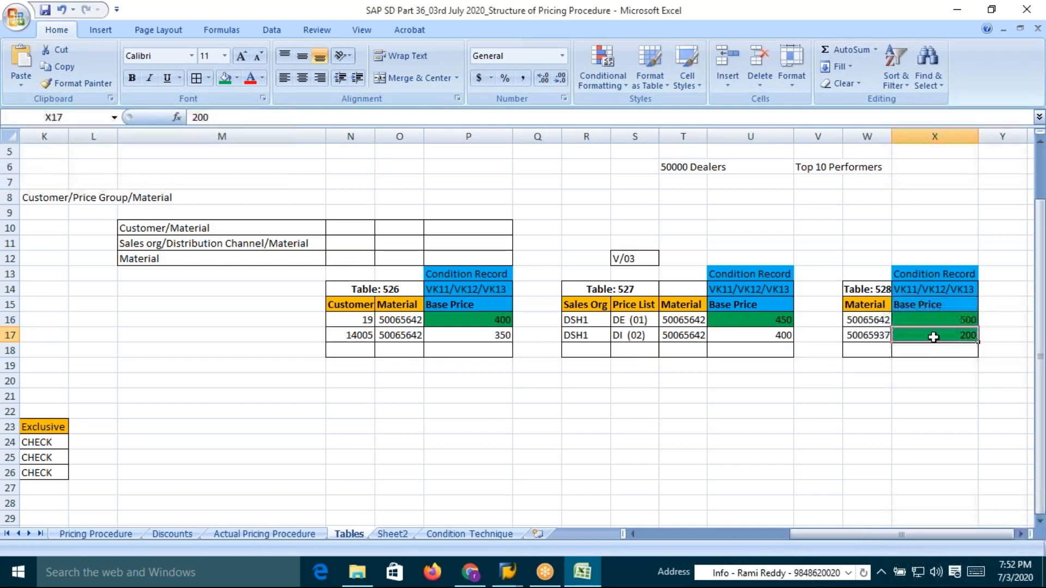
left_click(875, 319)
left_click(351, 334)
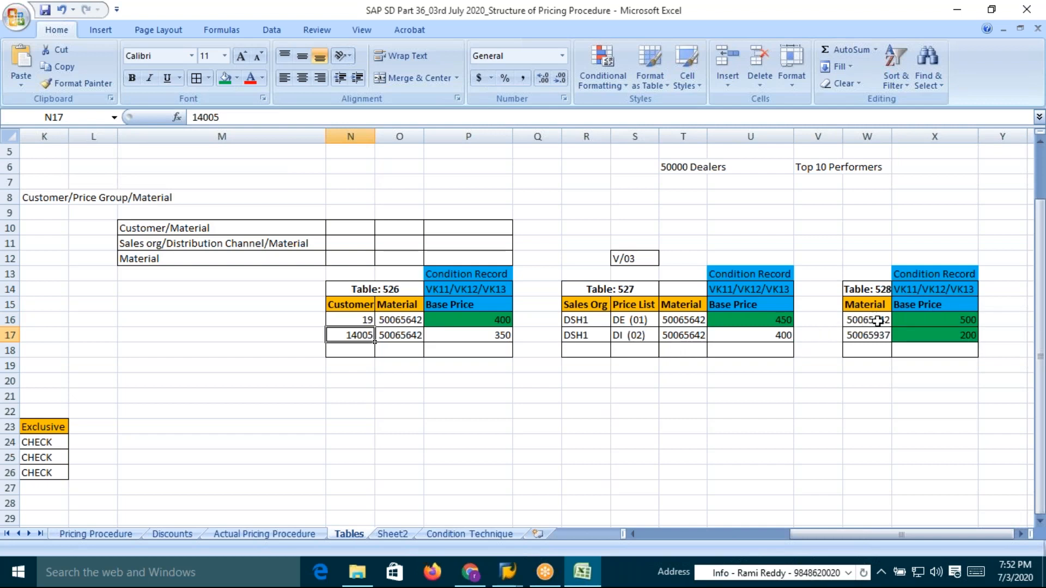
left_click(967, 335)
left_click(871, 320)
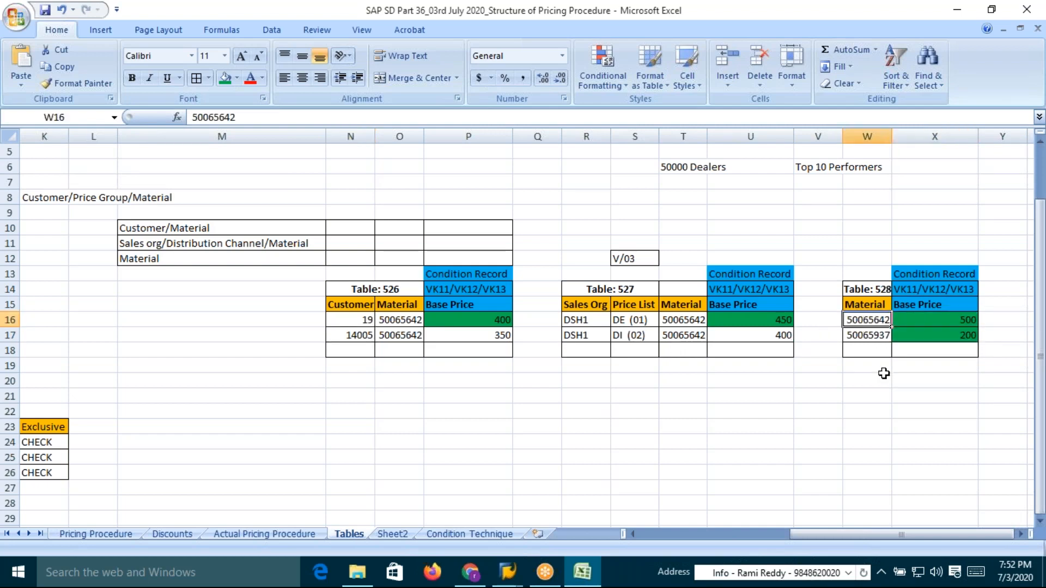
Copy table 528's materials 50065642 and 50065937 from the Excel sheet
left_click_drag(866, 320, 869, 332)
key("ctrl+c")
key("alt+Tab")
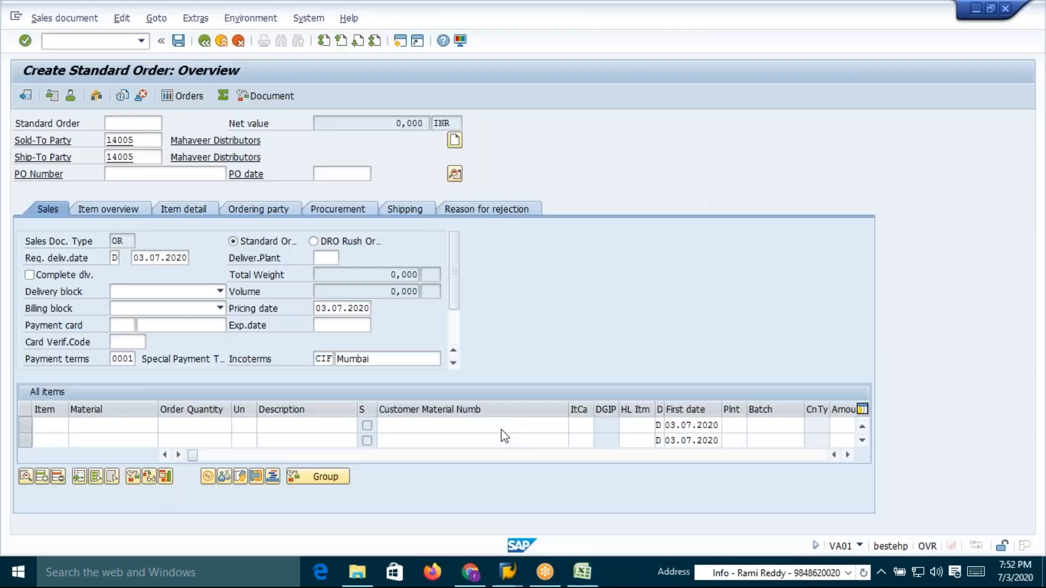
Try to enter materials 50065642 and 50065937 with order quantity 1 each as order items
left_click(113, 209)
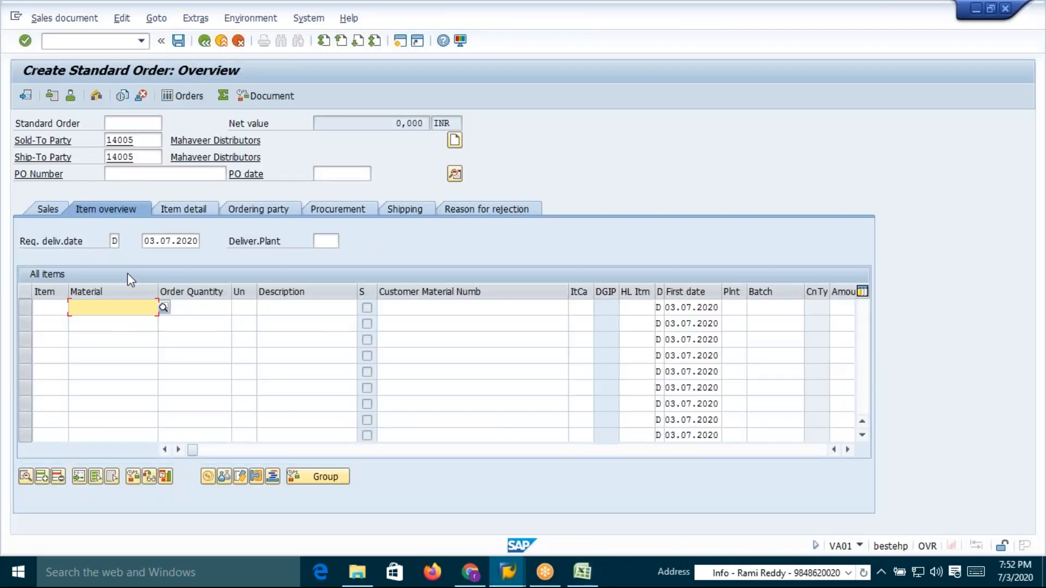
key("ctrl+v")
left_click(197, 307)
type("1")
key("Down")
type("1")
key("Return")
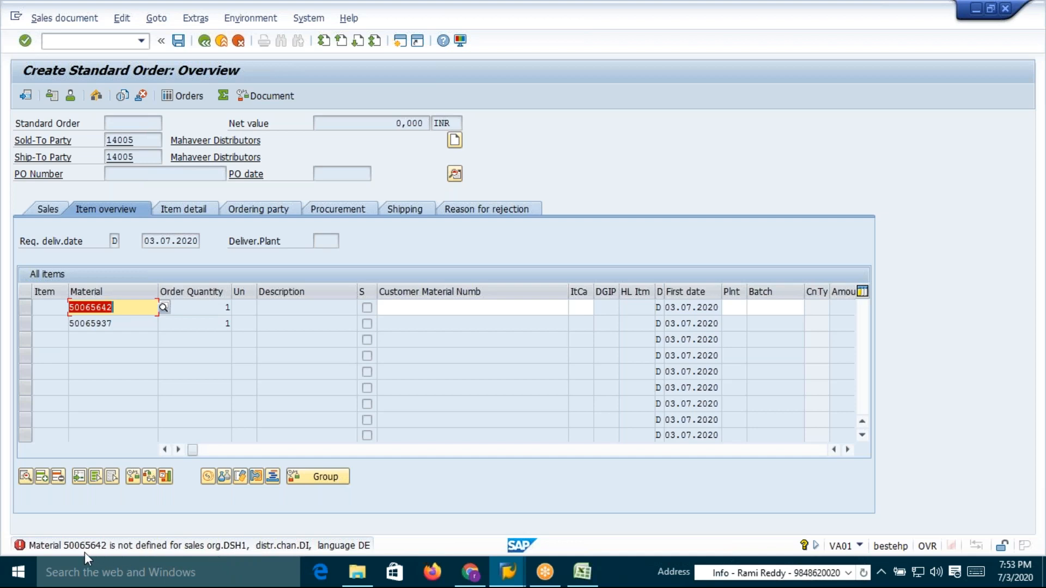
Start creating a material with MM01 using industry sector Food and Related Products and material type FERT
left_click(90, 42)
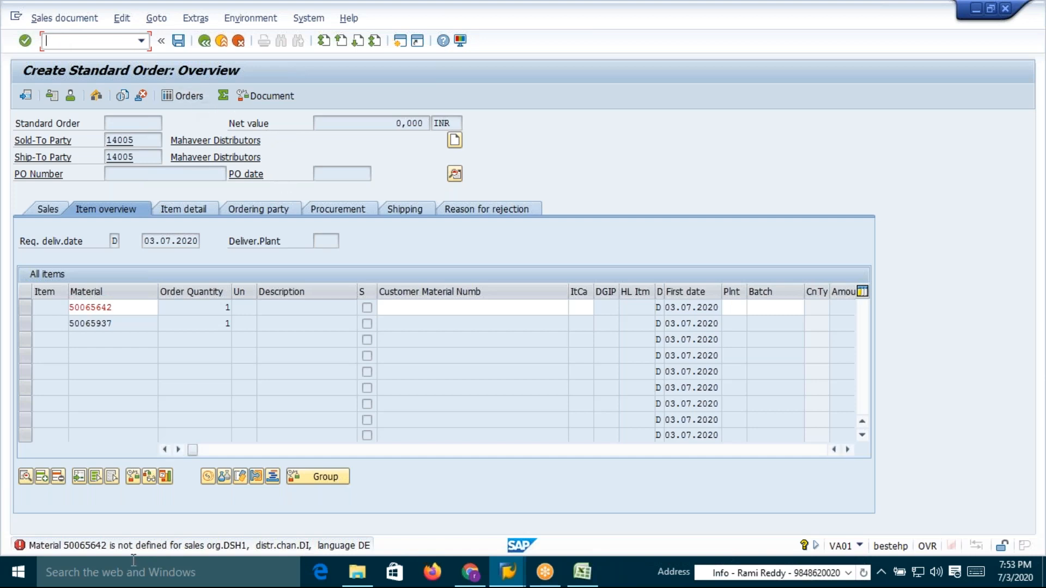
type("/nmm01")
key("Return")
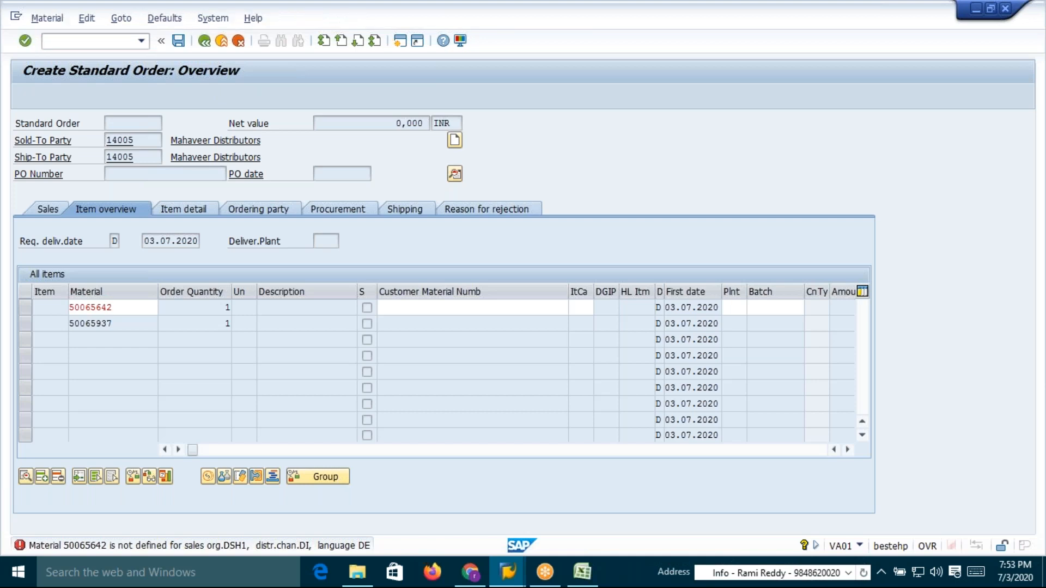
left_click(199, 156)
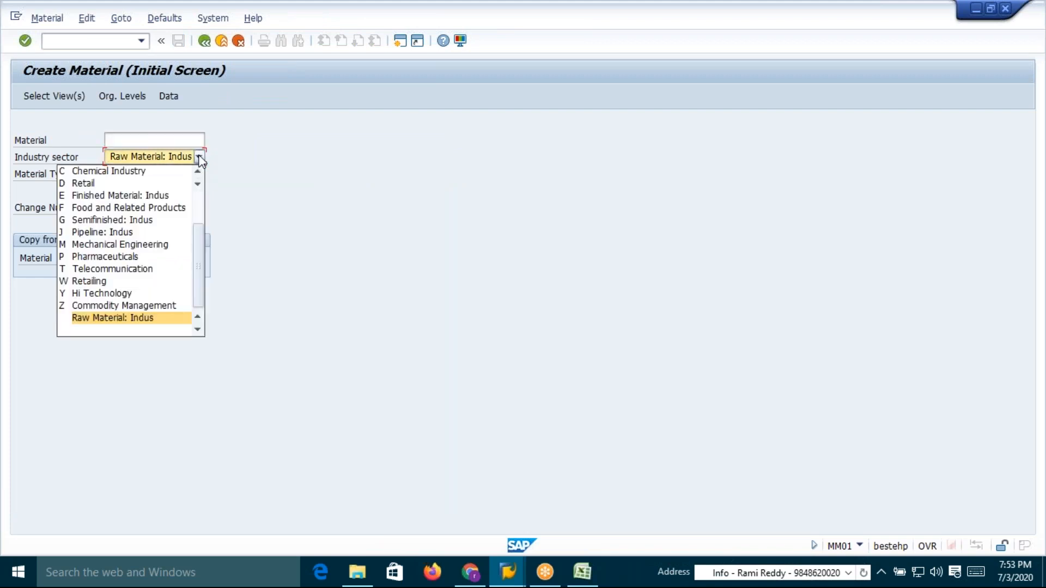
left_click(163, 208)
left_click(723, 22)
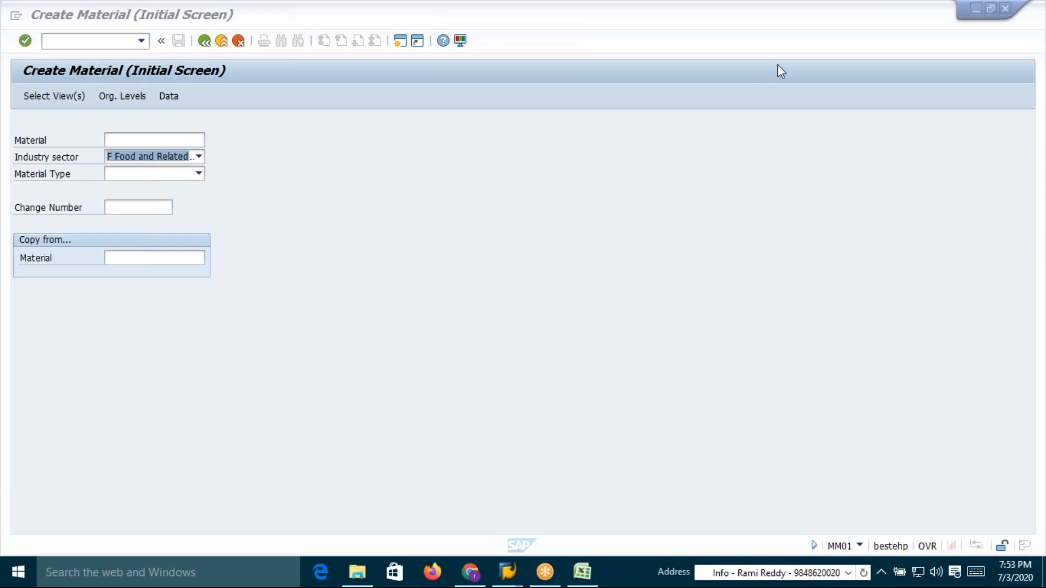
left_click(199, 174)
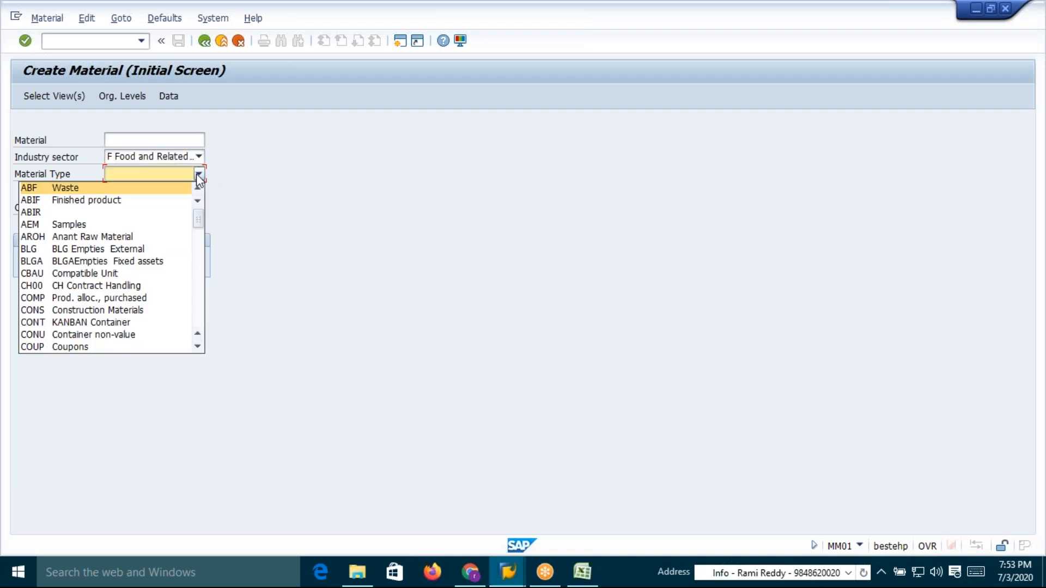
key("f")
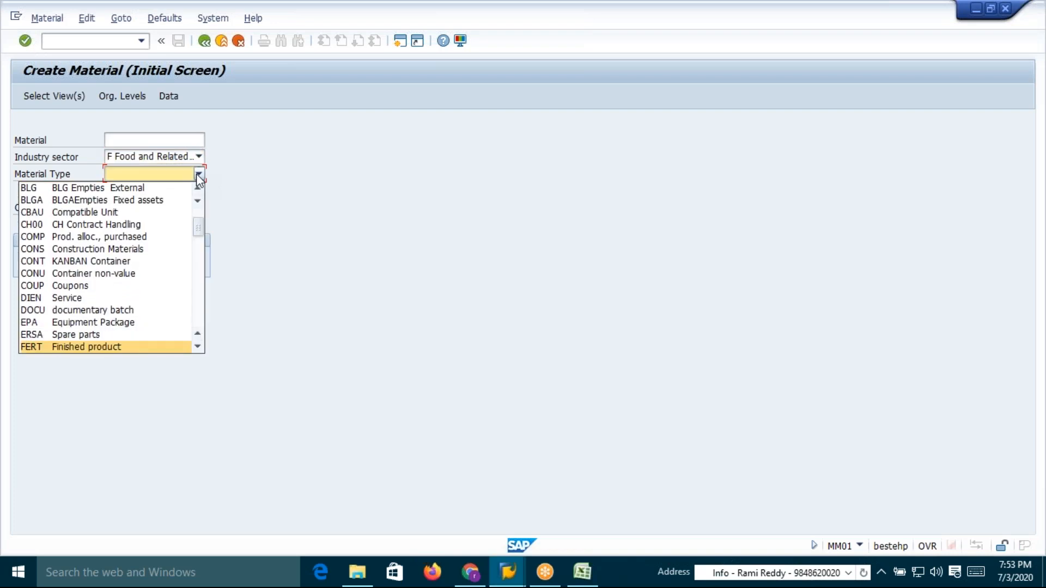
key("Return")
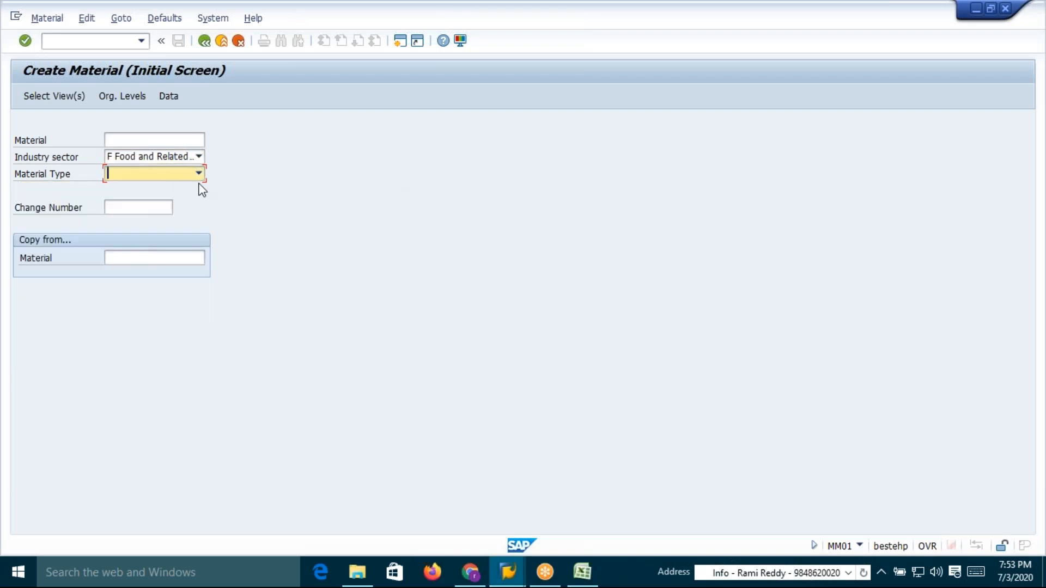
key("Right")
key("Right")
key("Right")
key("Right")
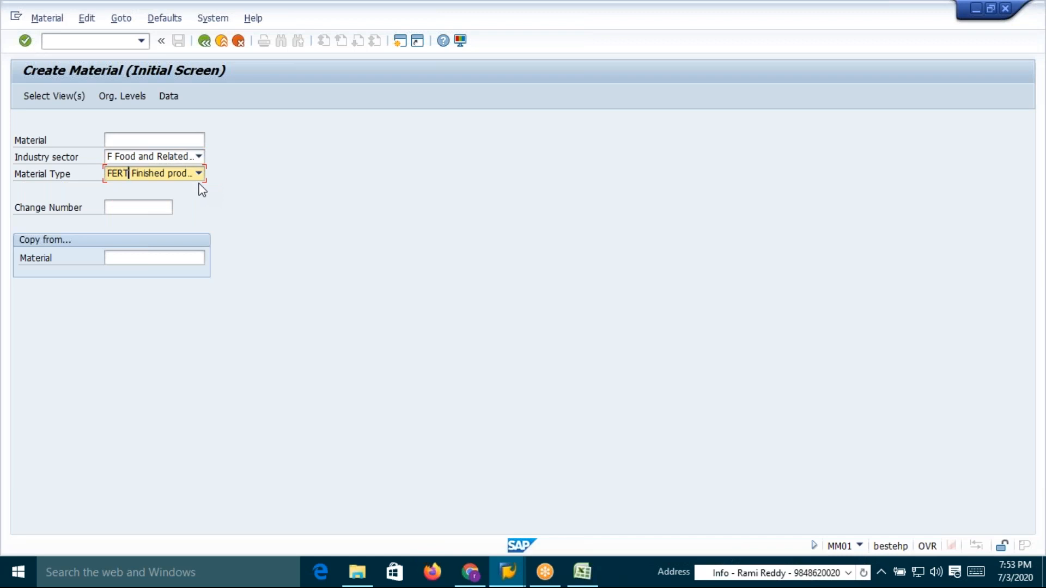
Copy material 50065642 from Excel and enter it as both the new material and the copy-from material
left_click(159, 259)
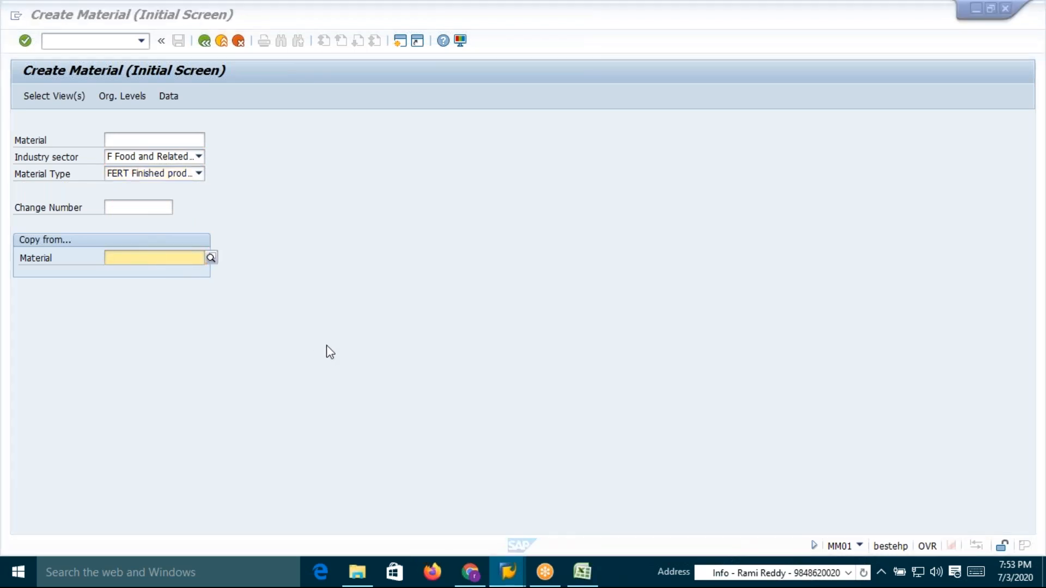
key("alt+Tab")
key("alt+Tab")
key("alt+shift+Tab")
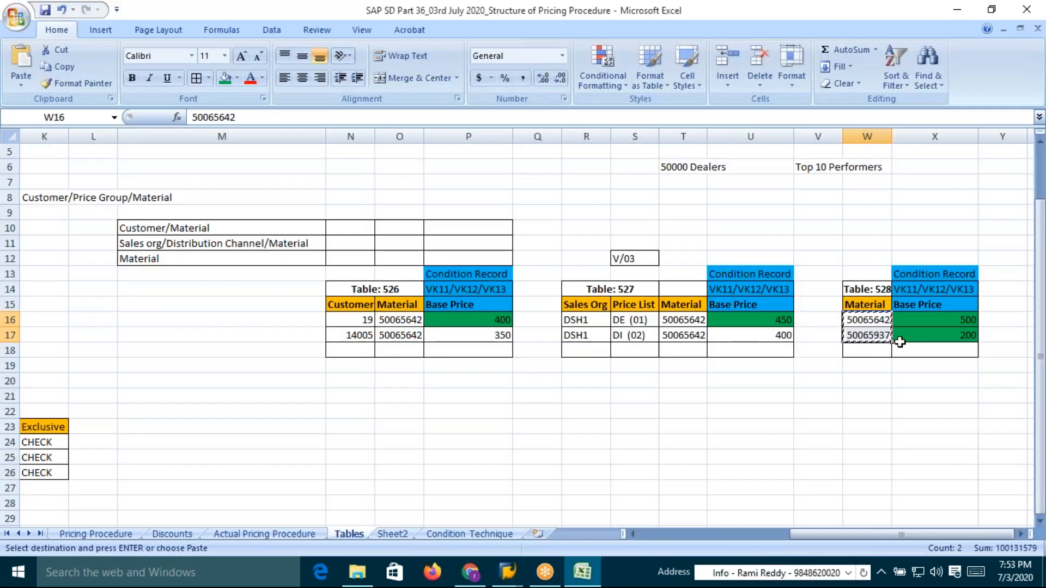
key("Escape")
left_click(868, 321)
key("ctrl+c")
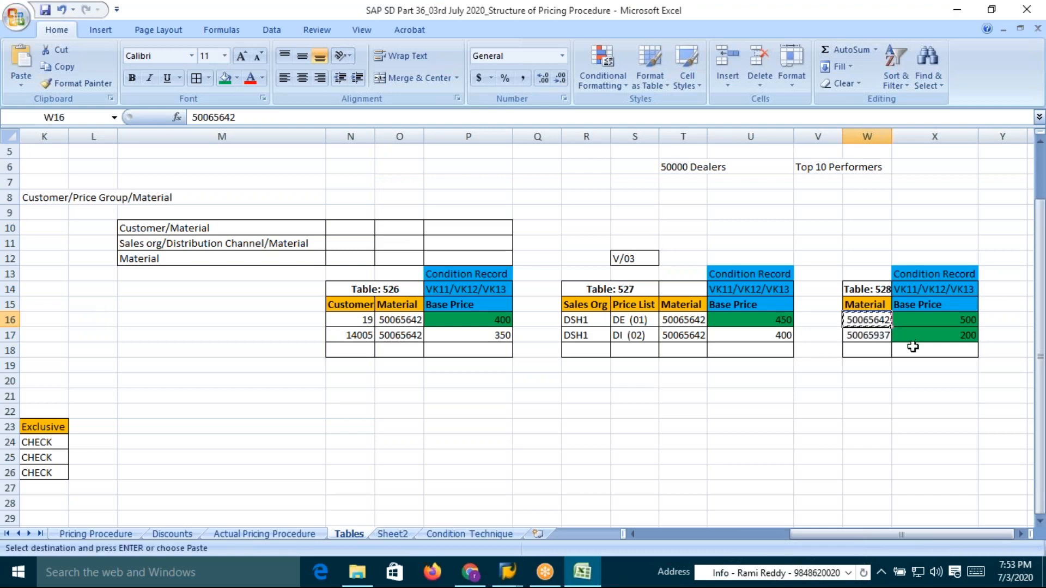
key("alt+Tab")
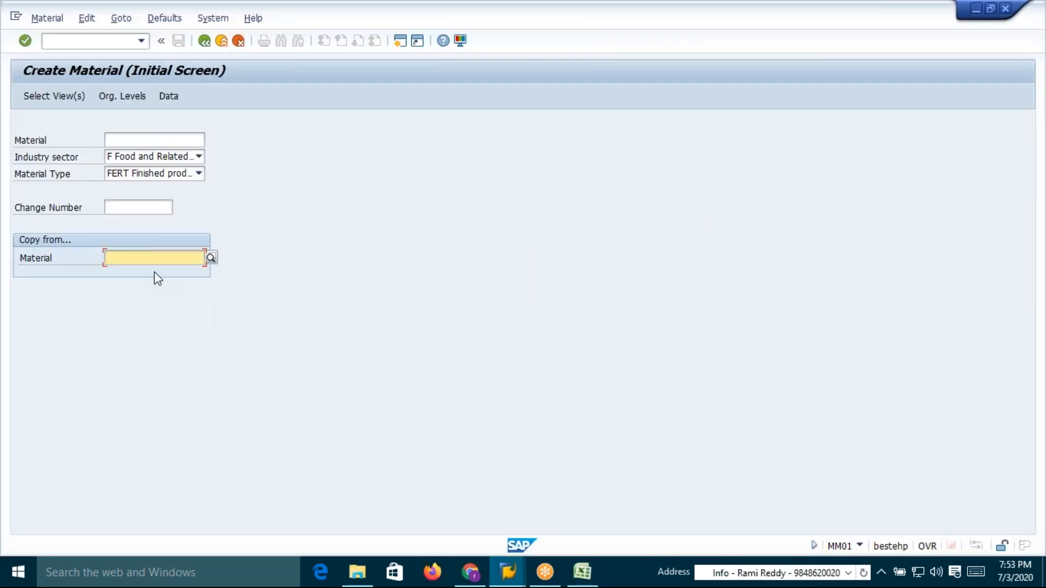
key("ctrl+v")
left_click(138, 138)
key("ctrl+v")
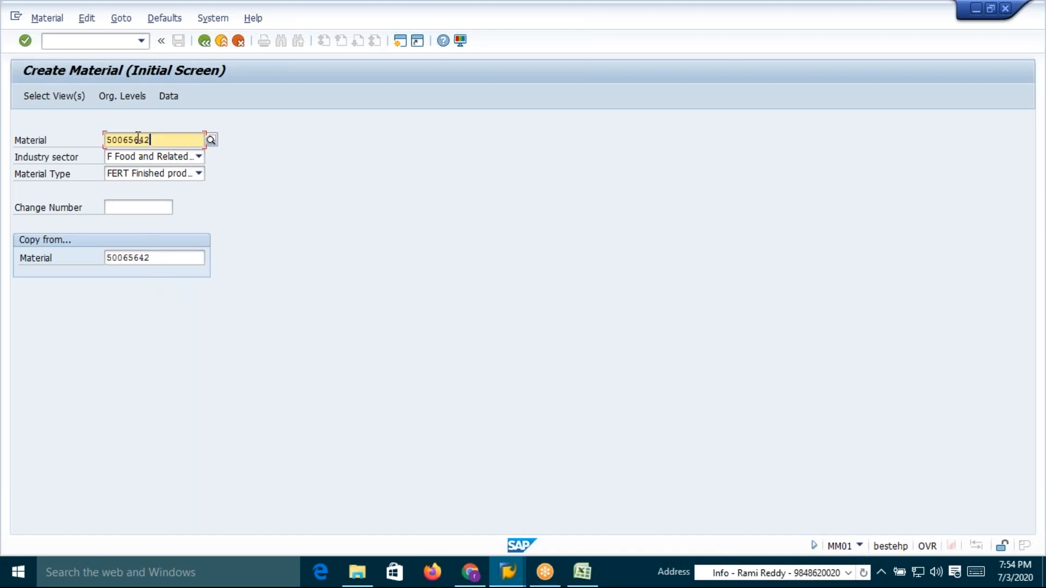
key("Return")
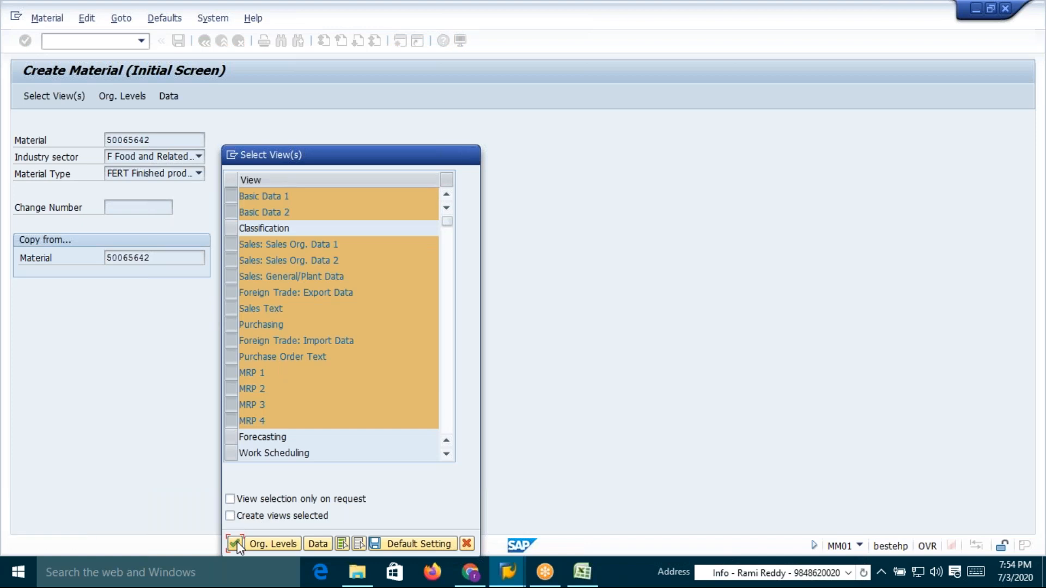
Accept the proposed views and set the organizational-level plant to DPH1, the copy-from plant
left_click(237, 541)
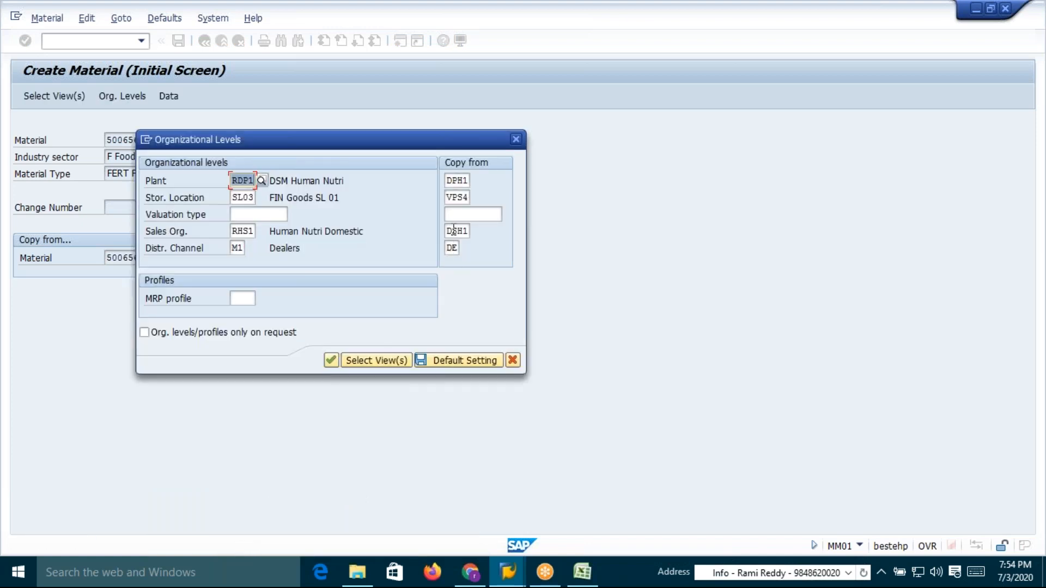
left_click(243, 249)
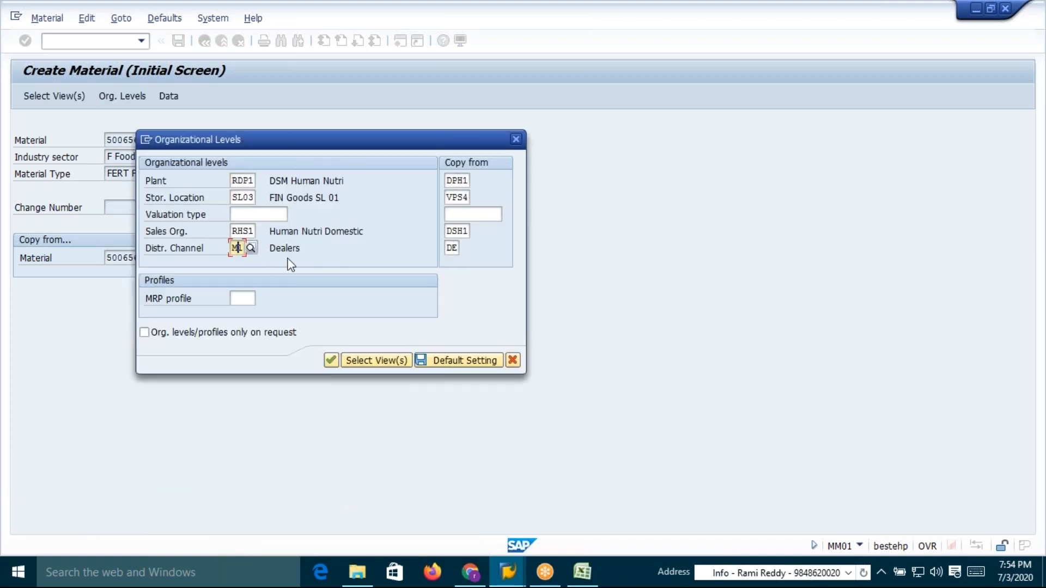
left_click(447, 180)
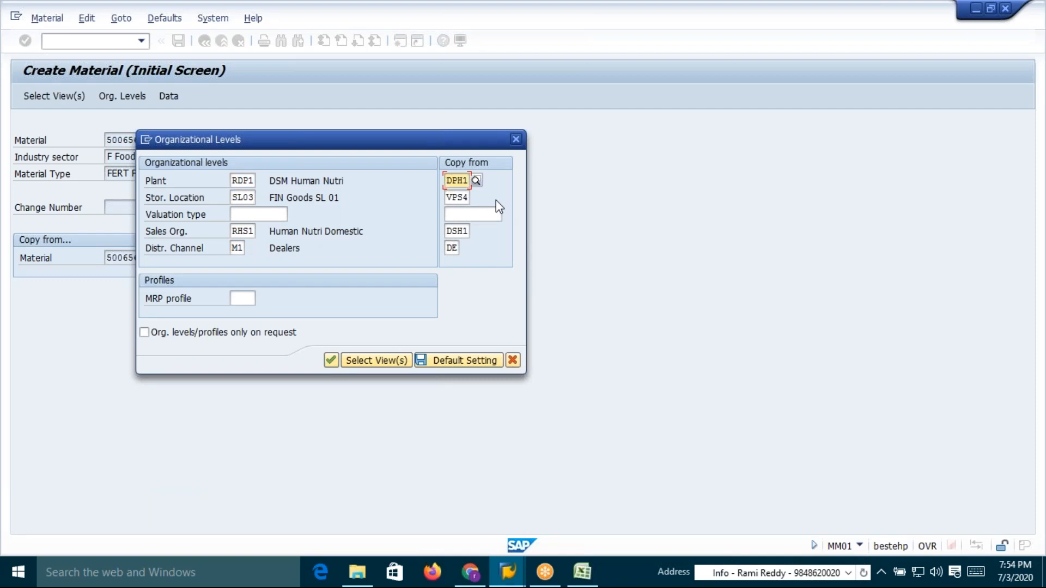
key("ctrl+y")
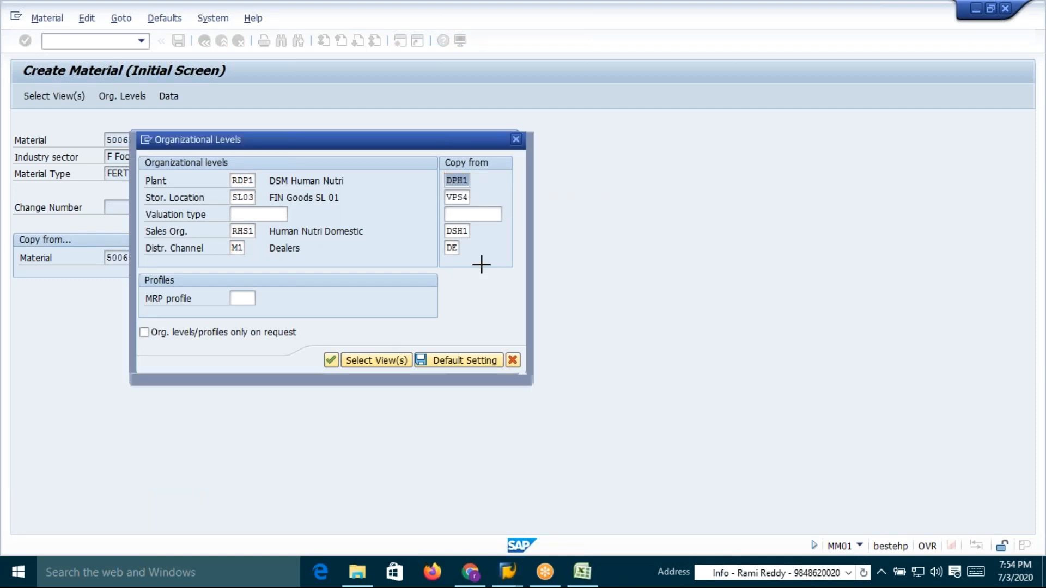
key("ctrl+c")
left_click(250, 181)
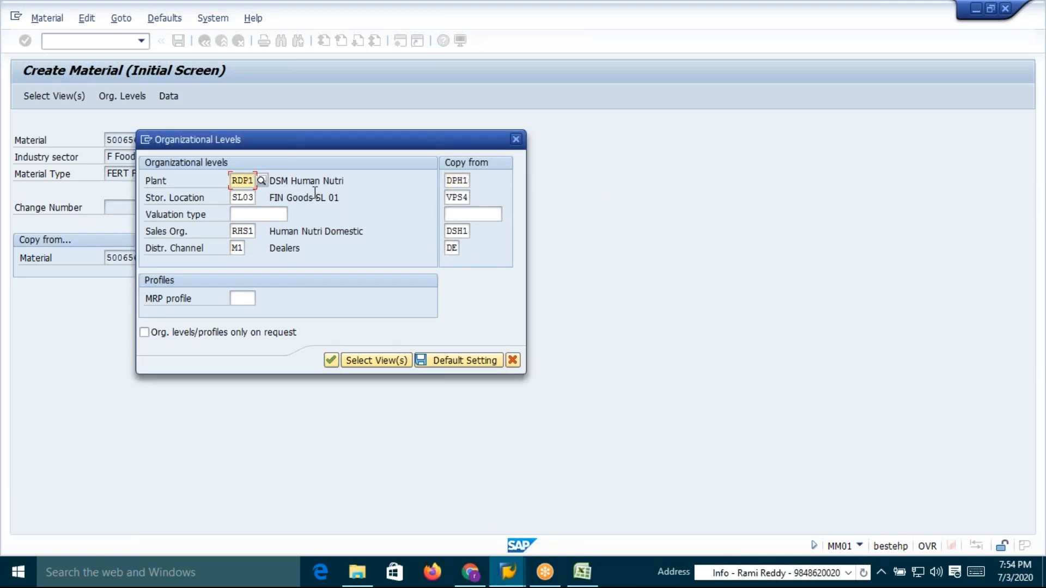
key("Delete")
key("Delete")
key("Delete")
type("DP")
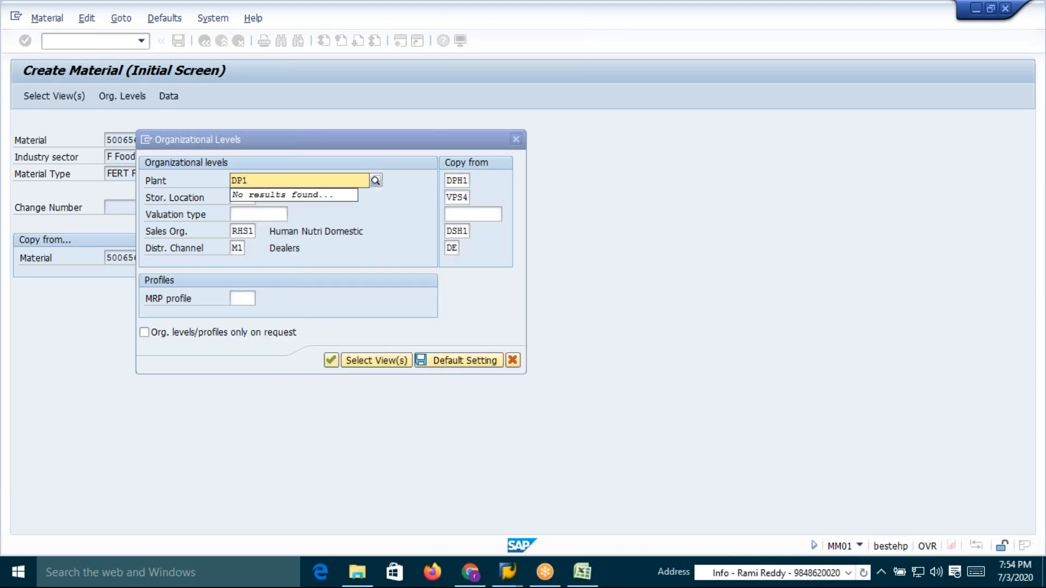
left_click(242, 207)
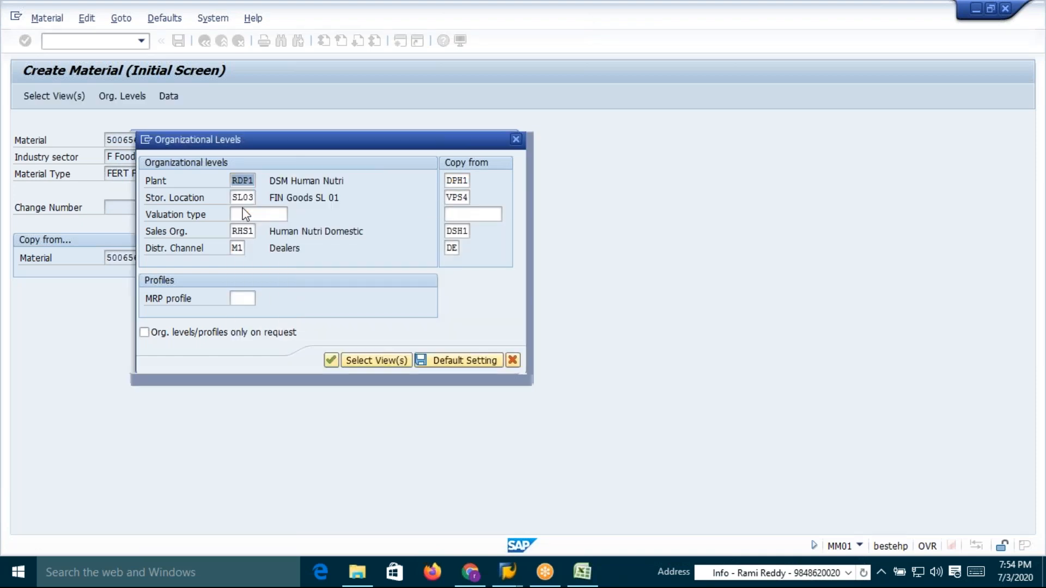
Set the organizational-level storage location to VPS4
left_click(249, 197)
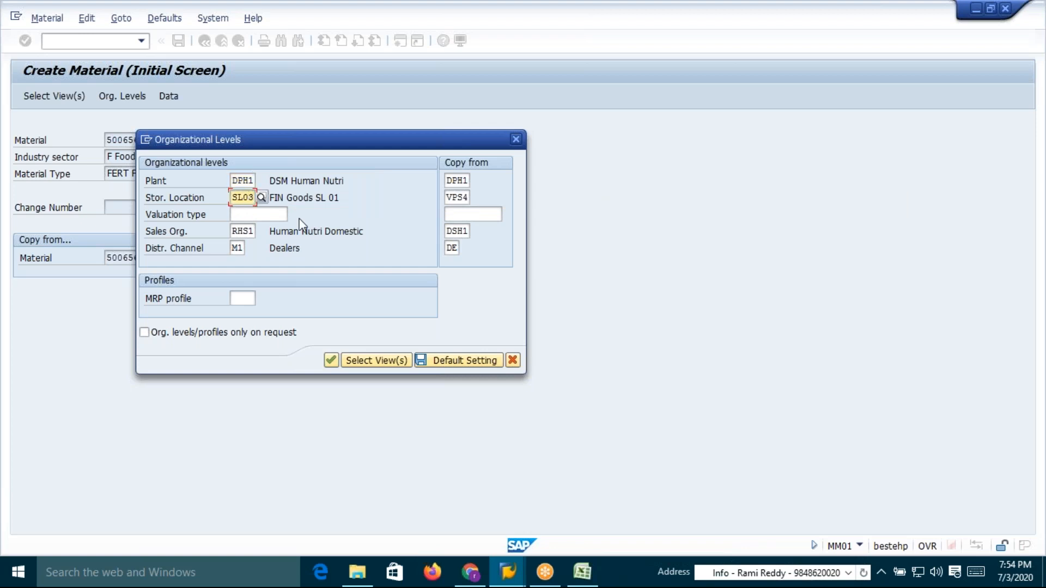
key("BackSpace")
key("BackSpace")
key("BackSpace")
key("BackSpace")
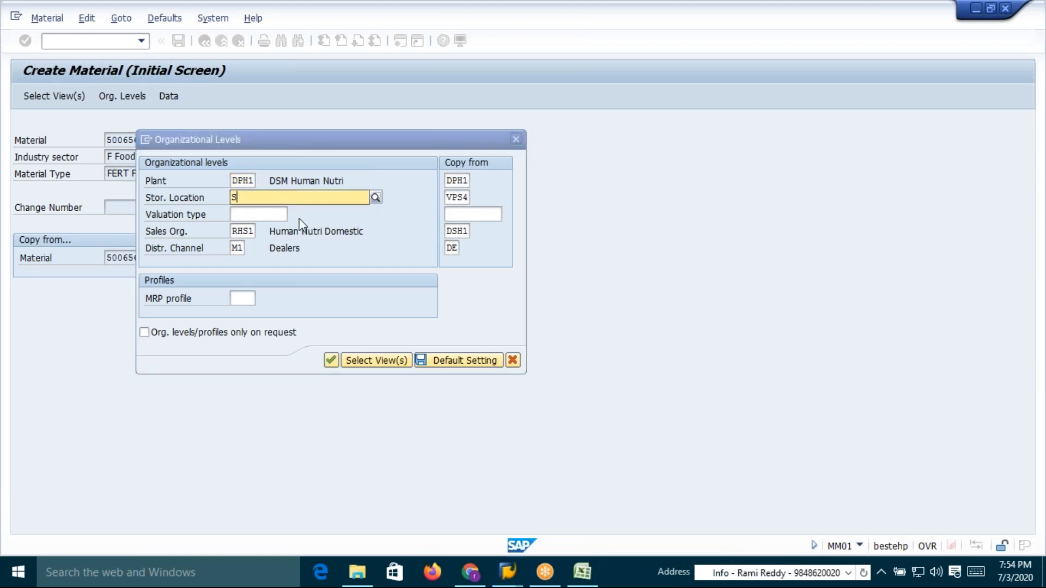
type("VPS4")
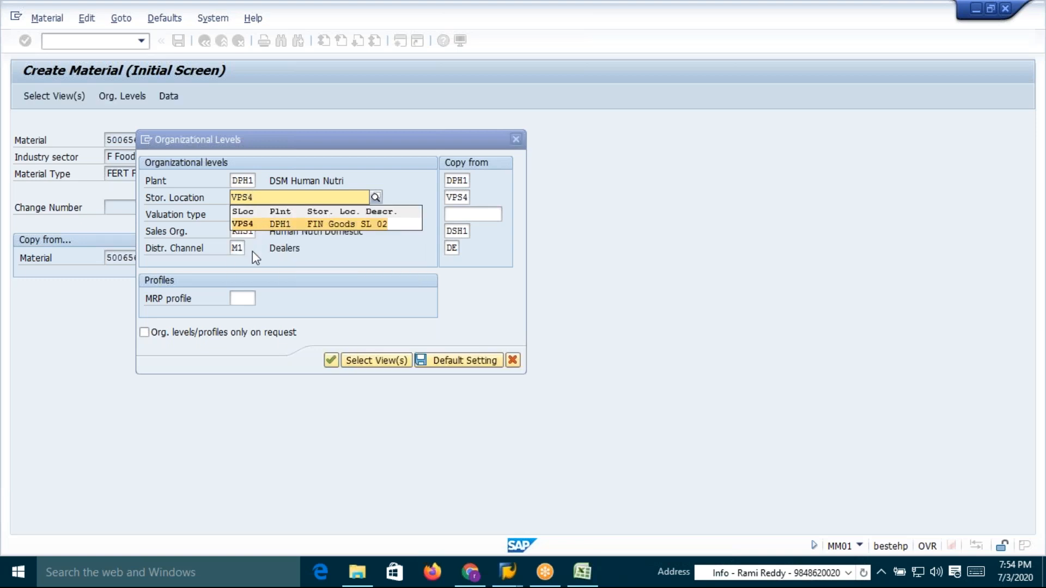
key("Return")
left_click(253, 231)
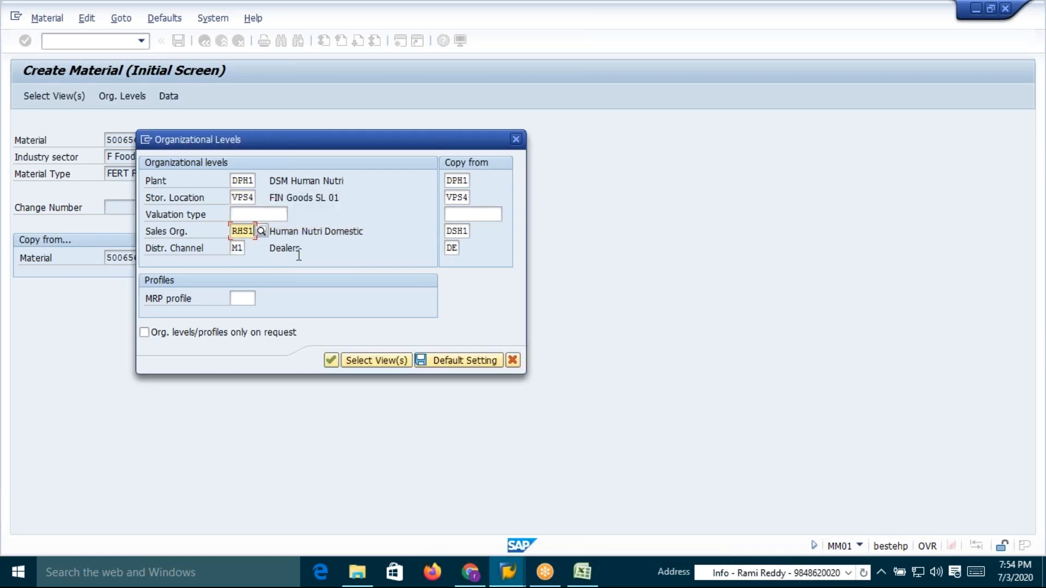
Set the organizational-level sales organization to DSH1 and distribution channel to DI, then confirm the organizational levels
key("BackSpace")
key("BackSpace")
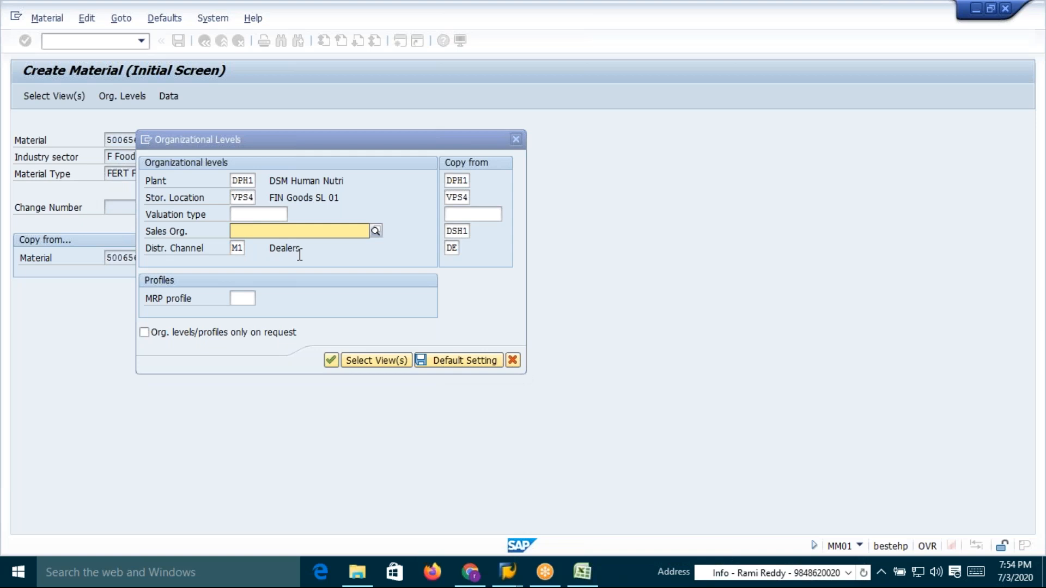
type("H1")
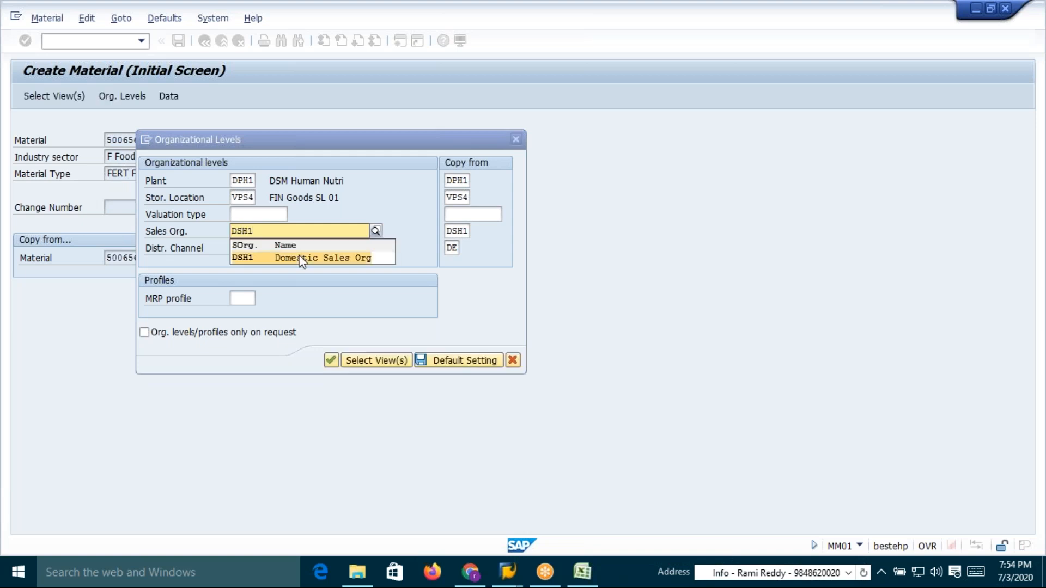
left_click(252, 259)
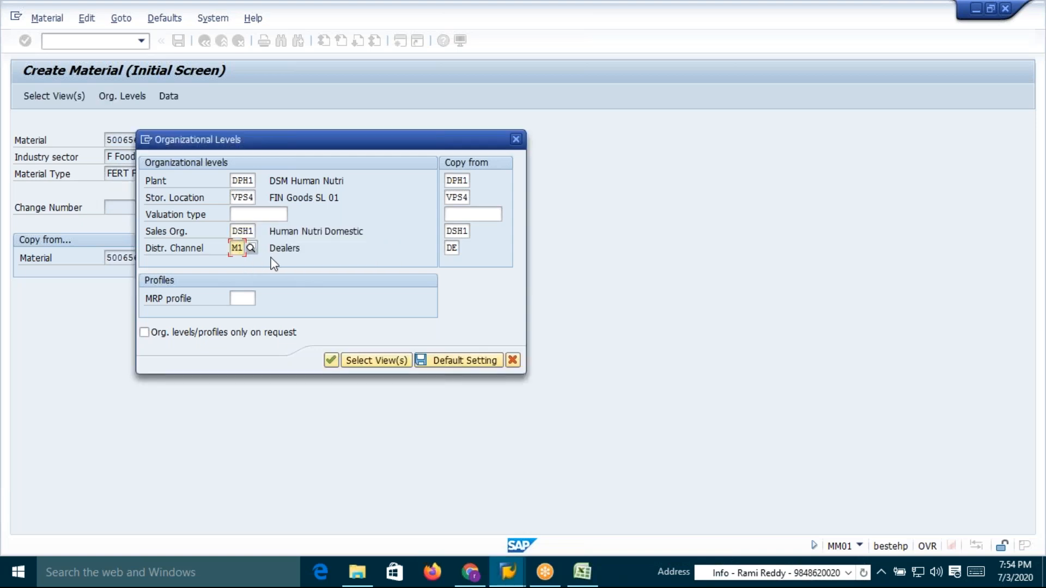
key("BackSpace")
key("BackSpace")
type("DI")
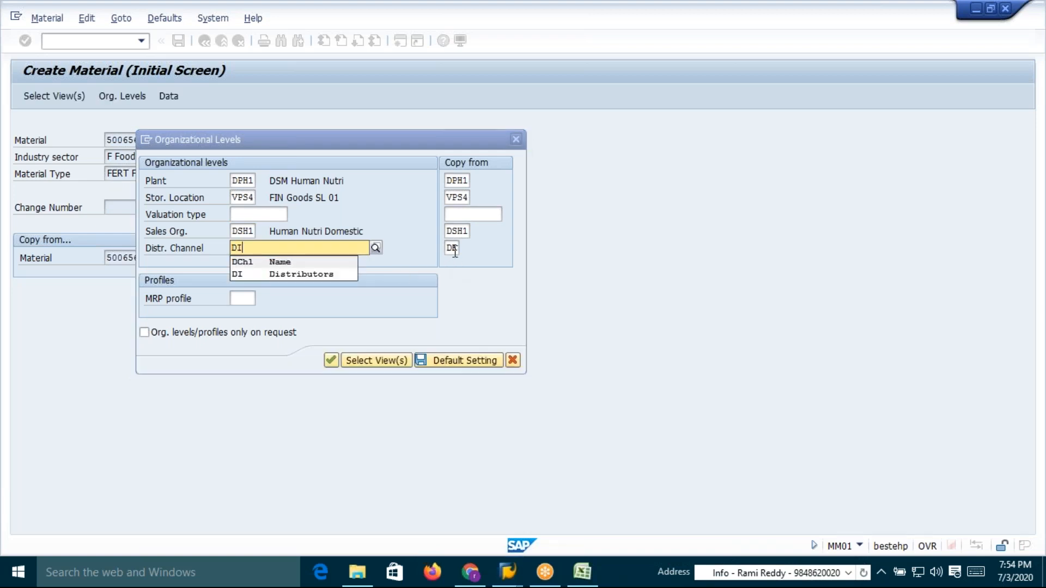
left_click(239, 274)
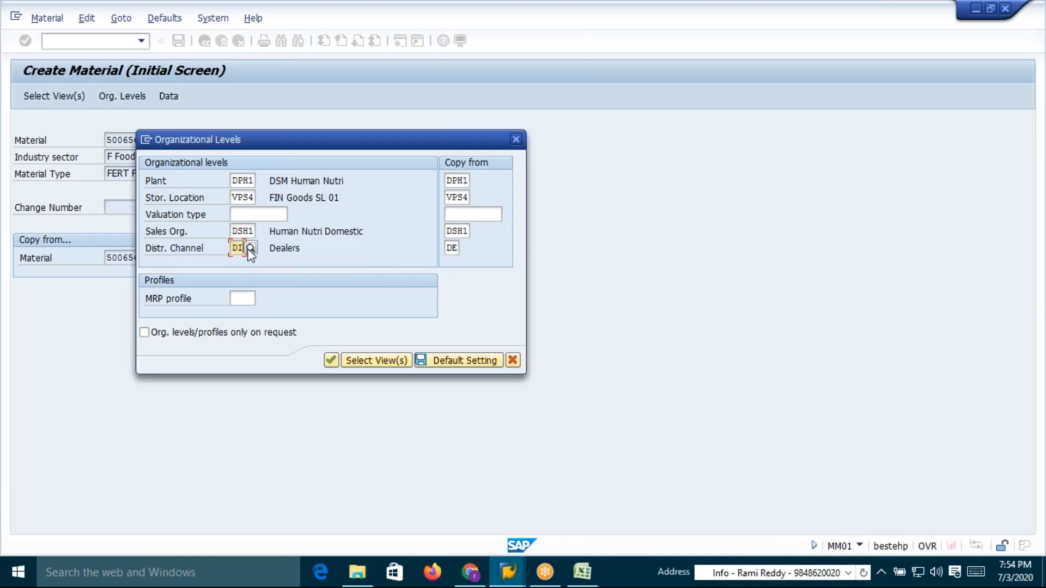
left_click(331, 360)
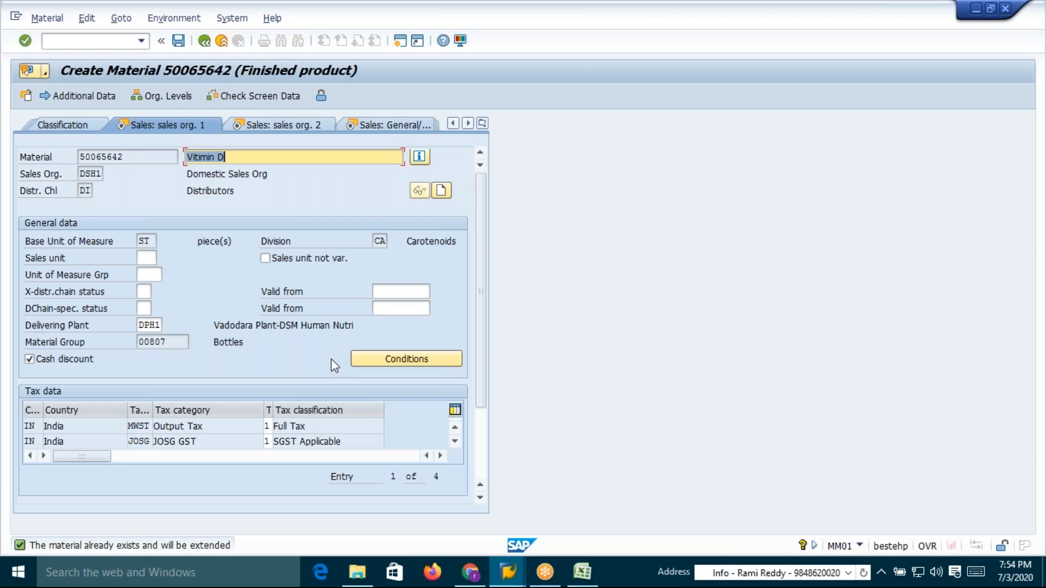
Page through the sales and tax views, close the valuation-type dialog, and save the extended material
left_click(276, 126)
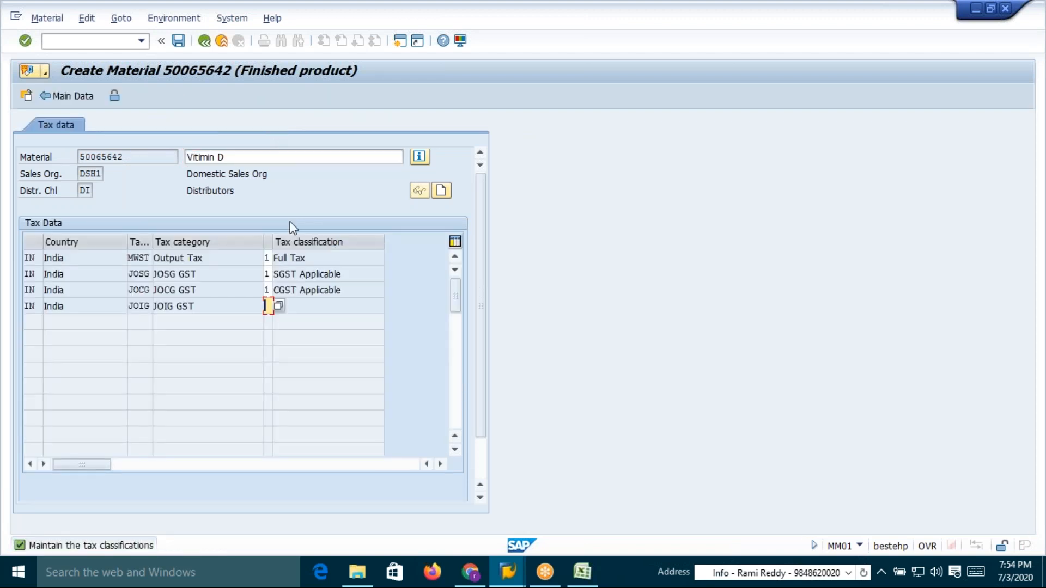
key("Return")
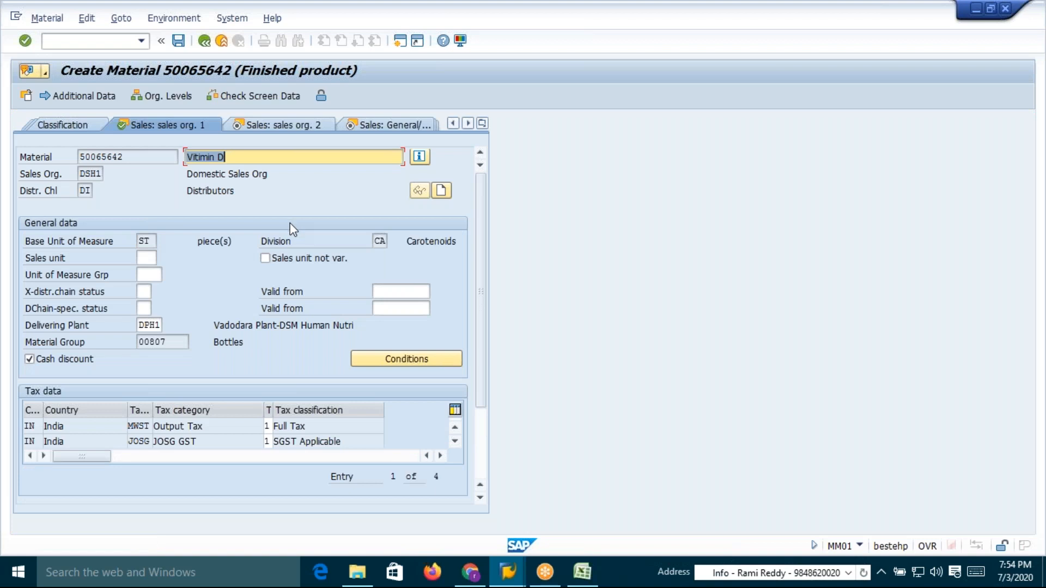
left_click(278, 126)
left_click(293, 126)
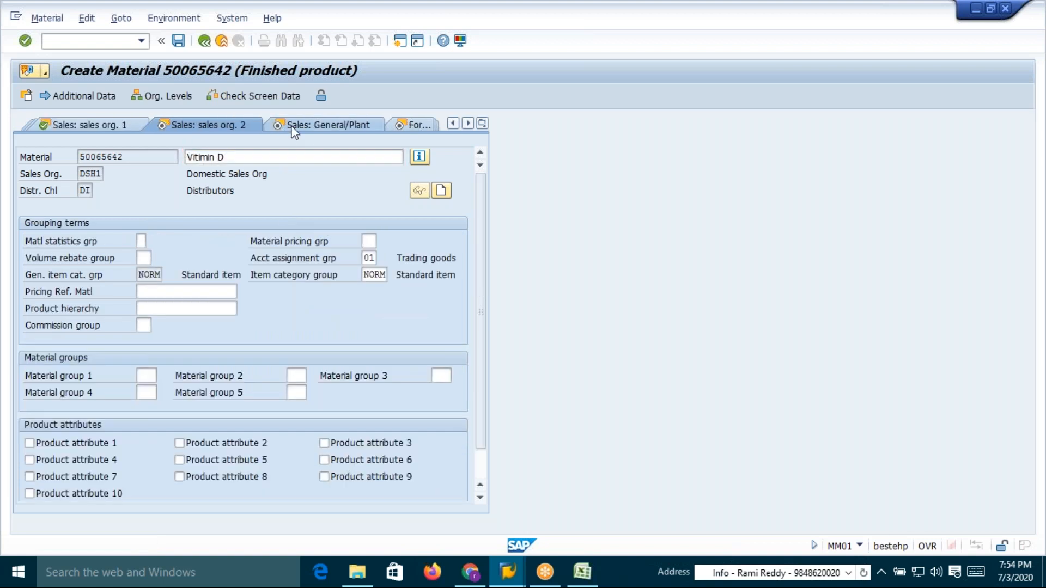
key("Return")
key("Return")
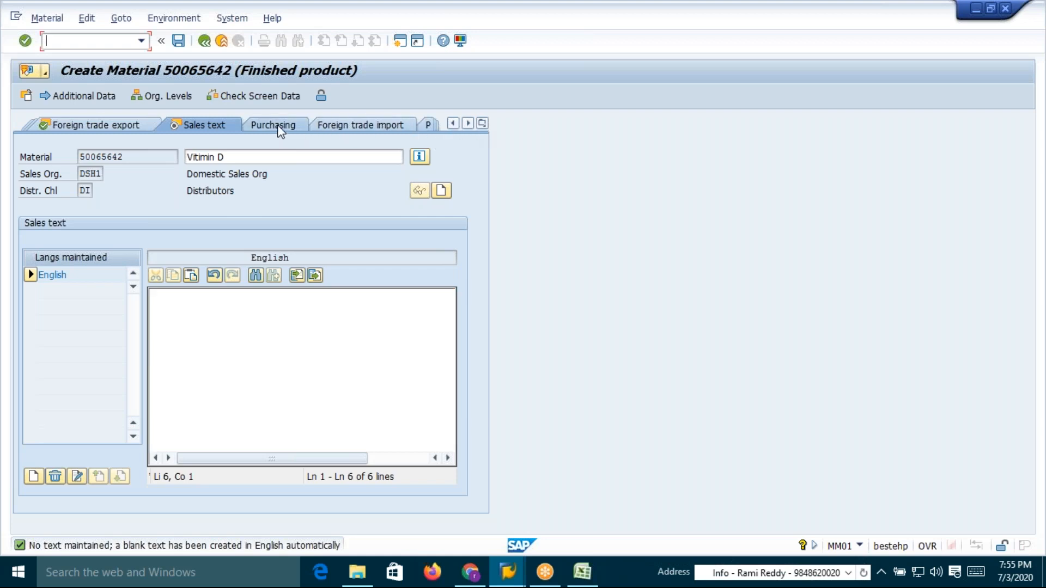
left_click(278, 126)
left_click(483, 123)
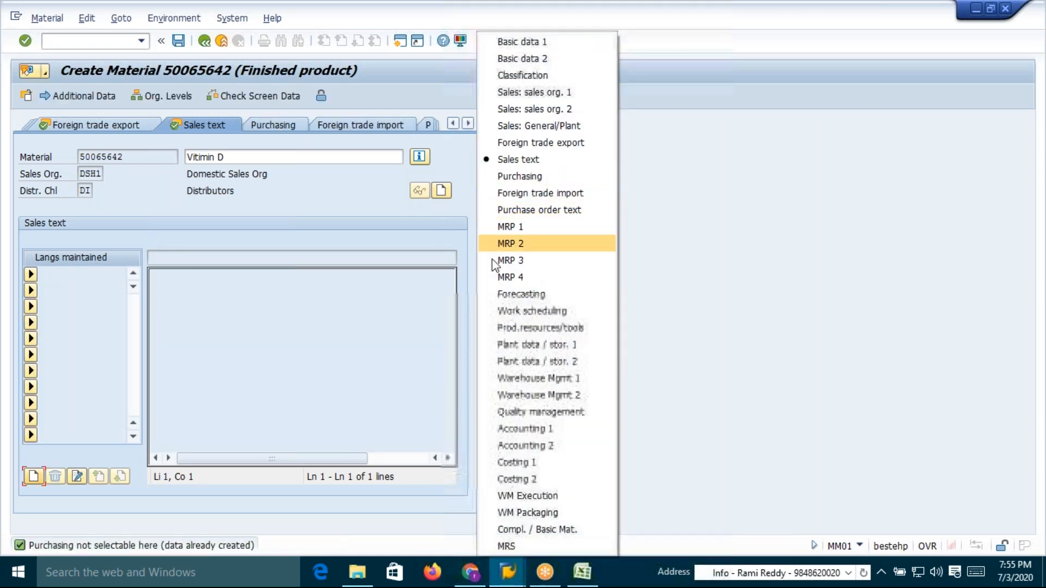
left_click(526, 430)
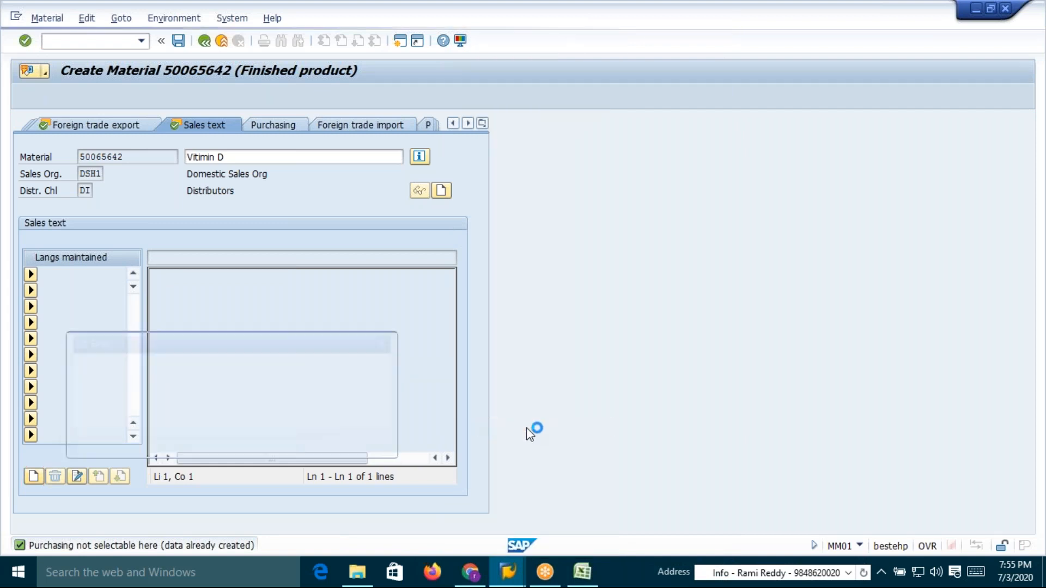
left_click(367, 444)
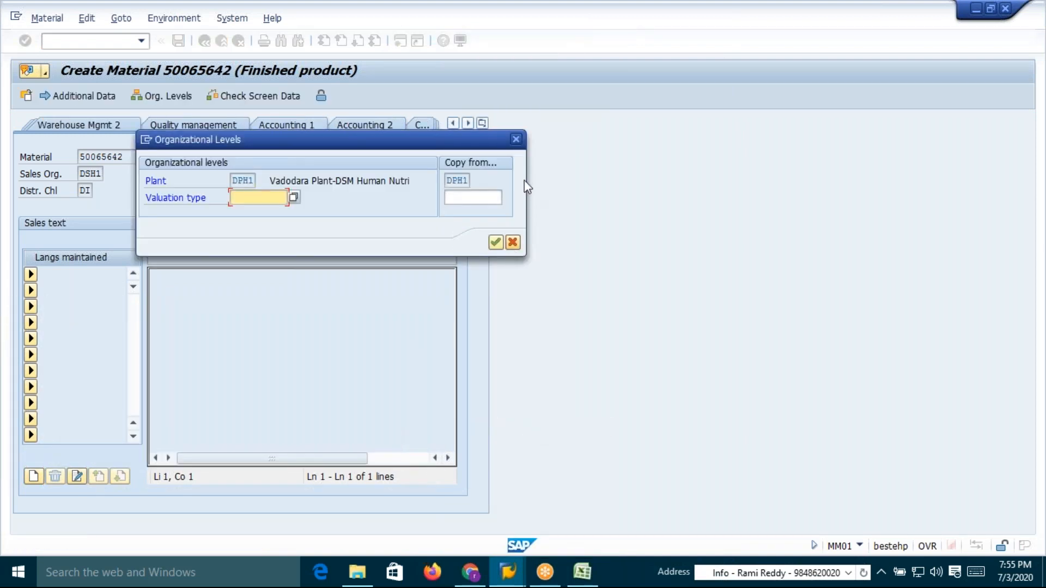
left_click(515, 140)
left_click(178, 43)
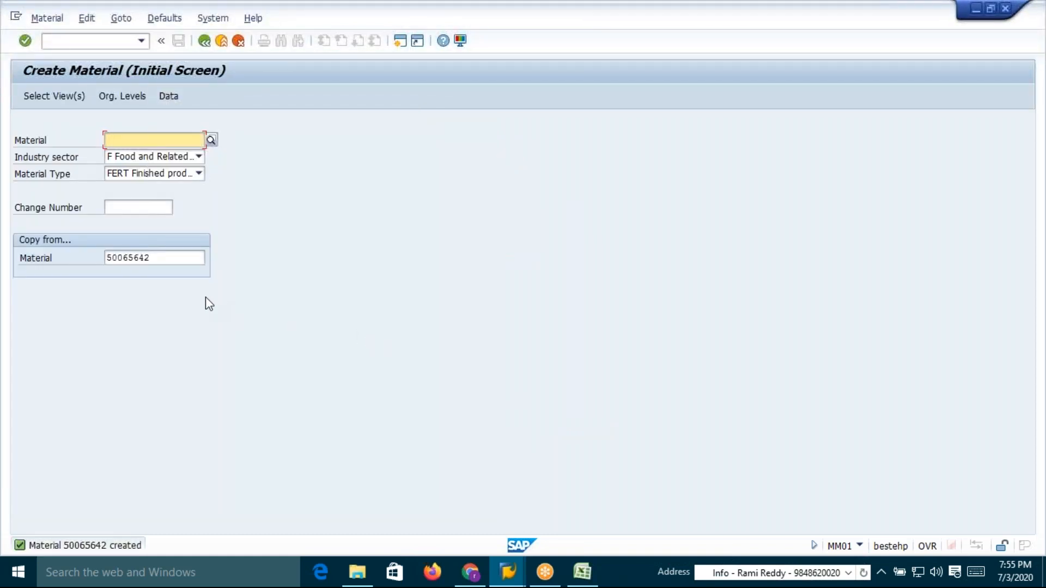
Copy material 50065937 from Excel and paste it as the copy-from material
key("alt+Tab")
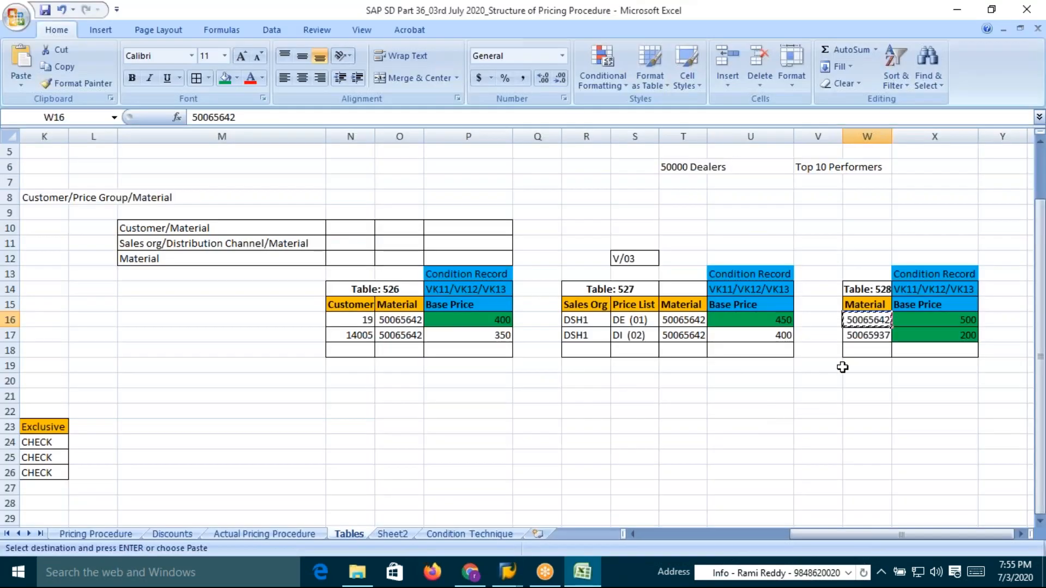
left_click(861, 335)
key("ctrl+c")
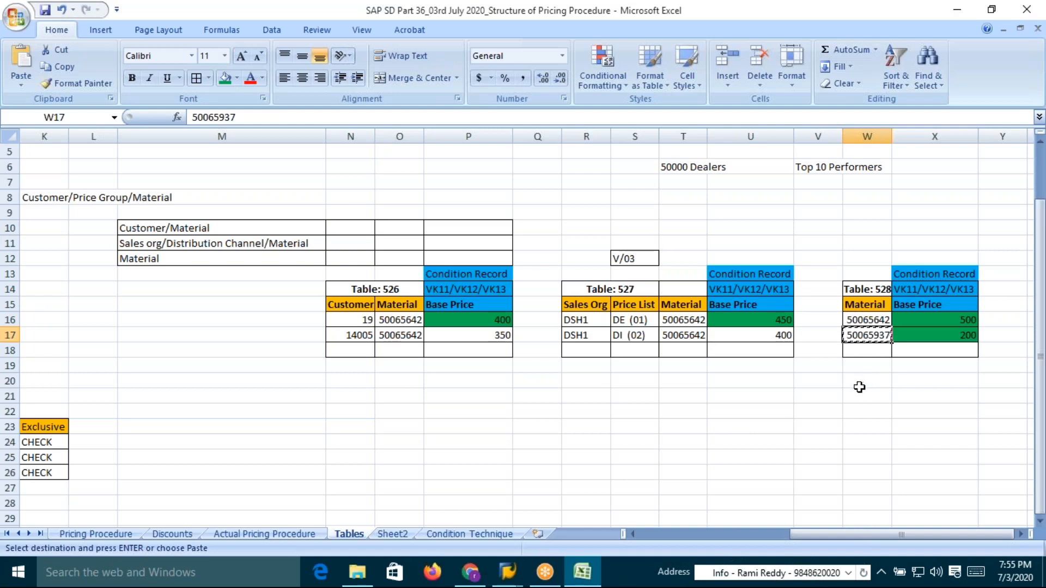
key("alt+Tab")
left_click(187, 262)
double_click(185, 263)
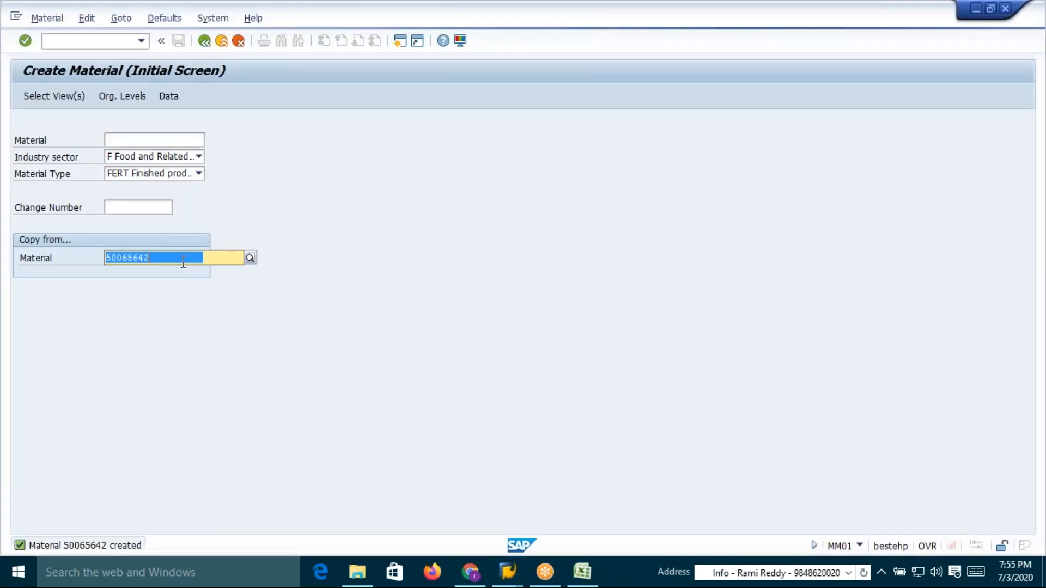
key("Return")
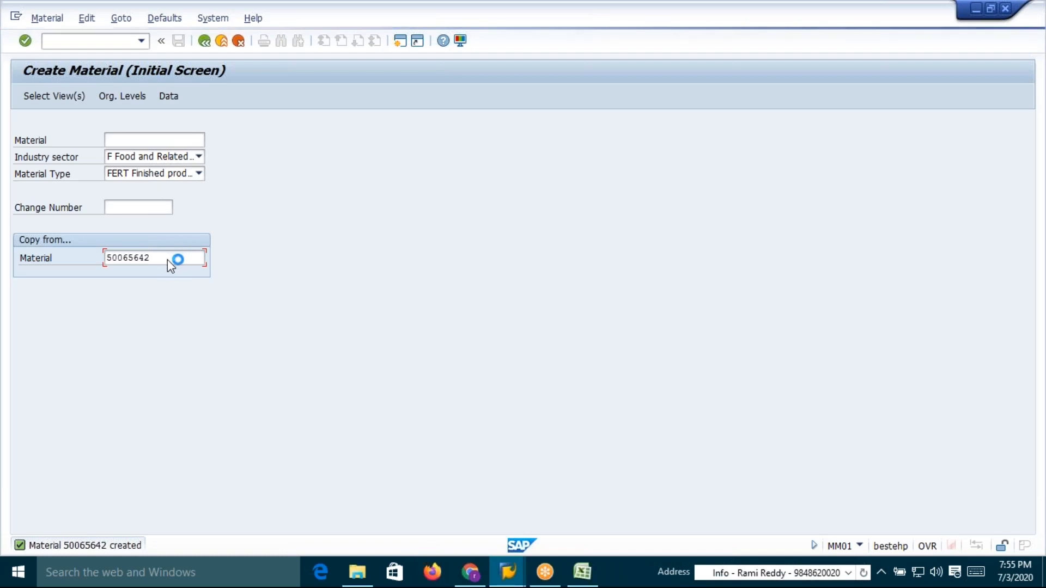
key("alt+Tab")
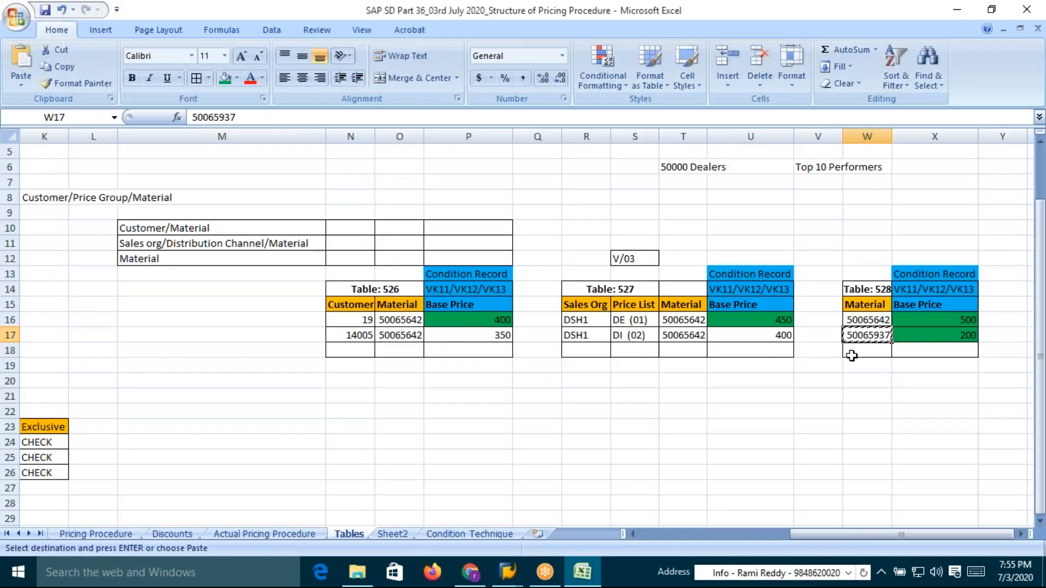
key("alt+Tab")
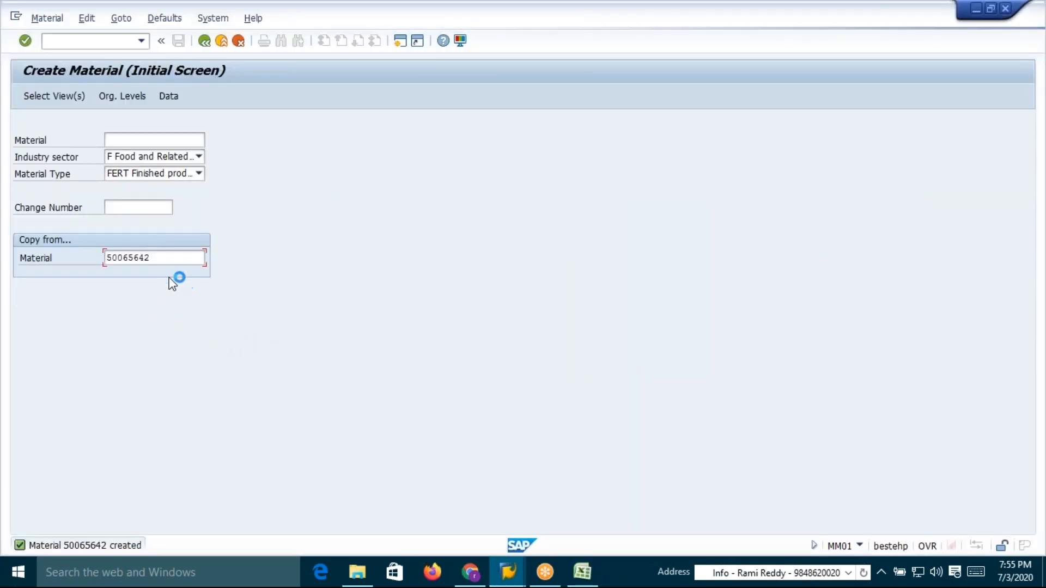
key("ctrl+v")
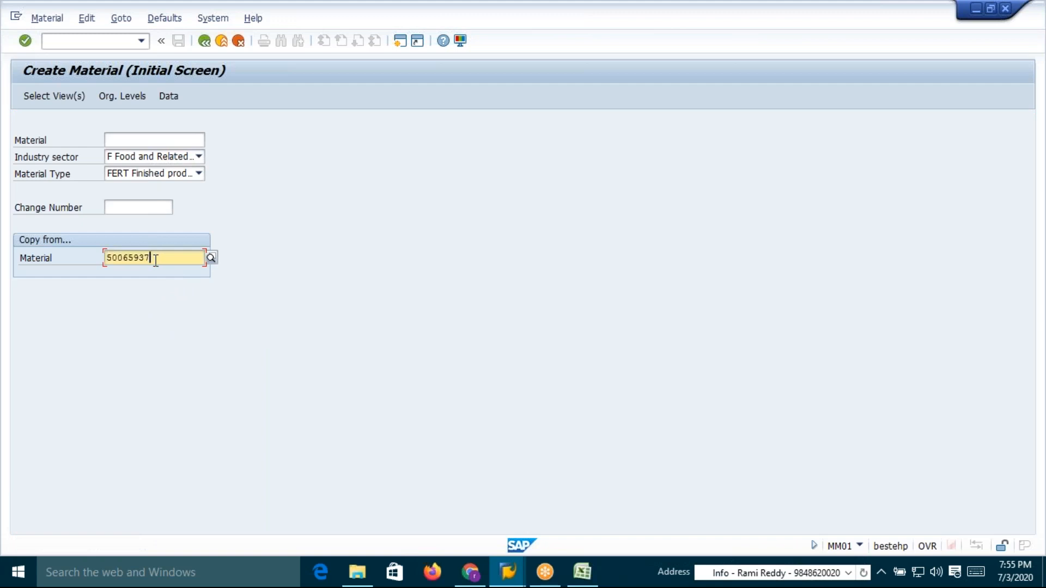
Enter 50065937 as the new material and accept the proposed views
left_click(157, 138)
key("ctrl+v")
key("Return")
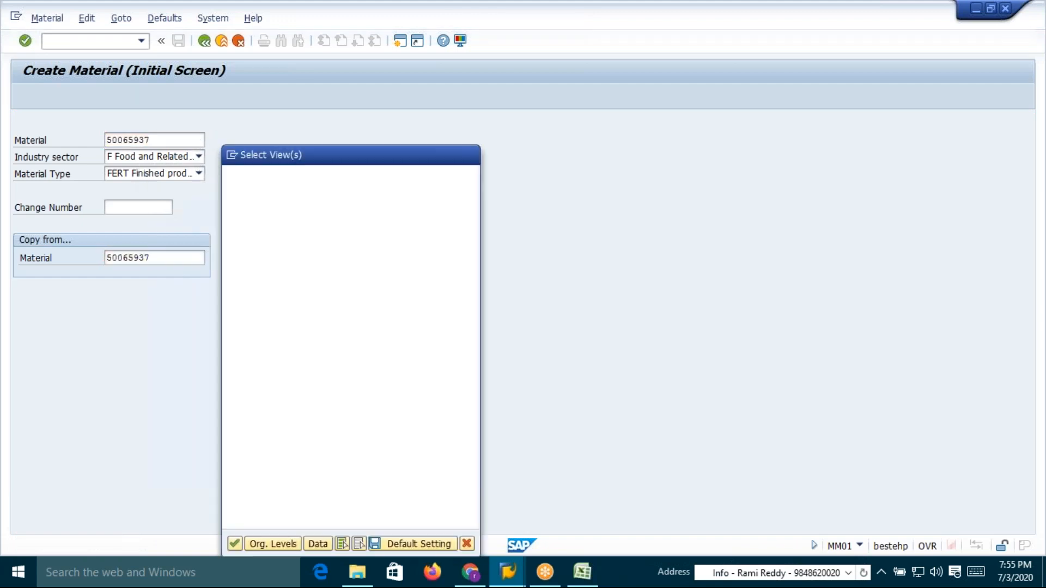
key("Return")
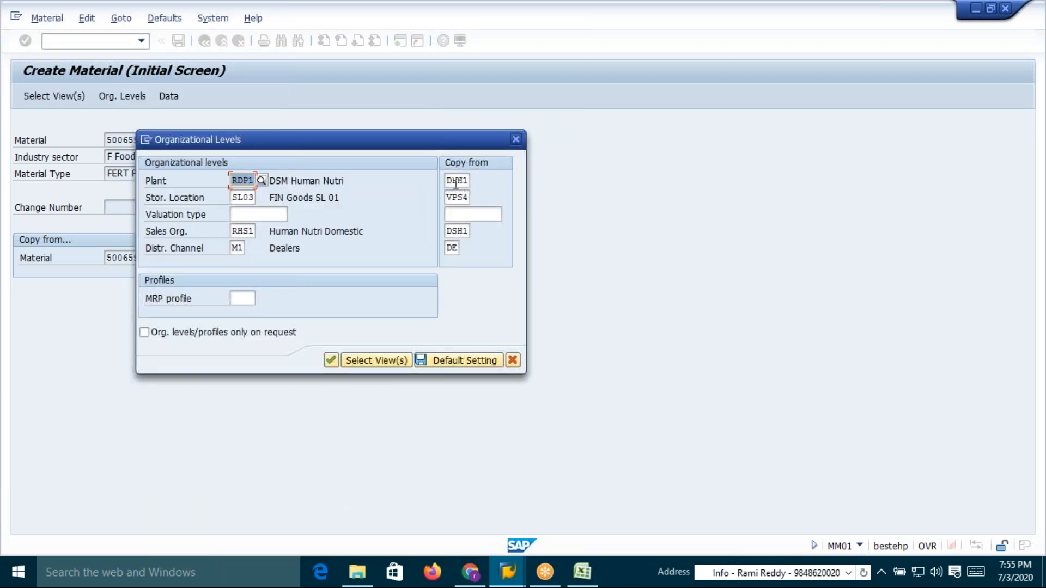
Try to copy the copy-from organizational values into the plant field
left_click(448, 181)
key("F4")
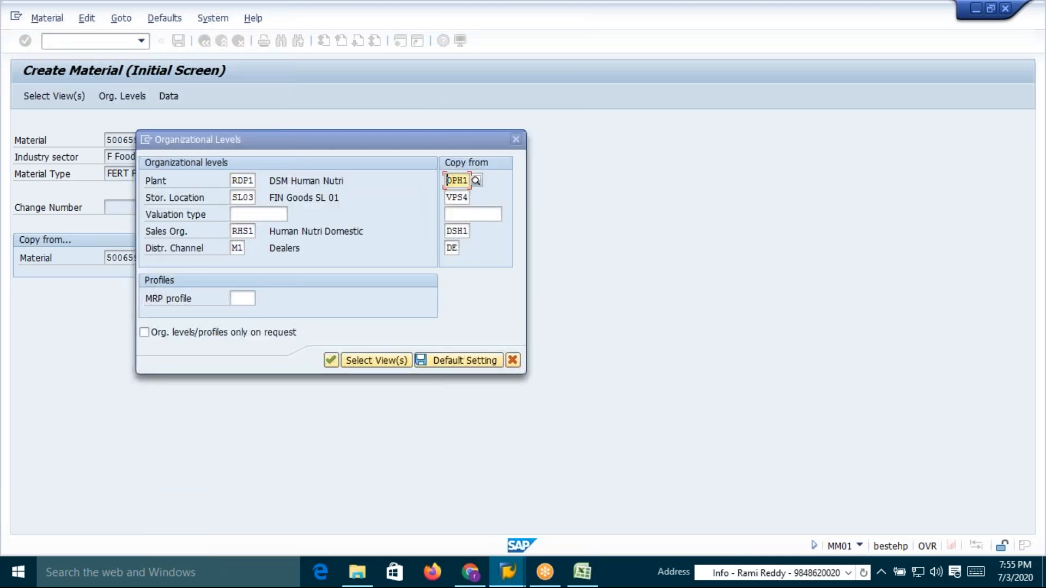
left_click(493, 277)
left_click_drag(447, 180, 470, 253)
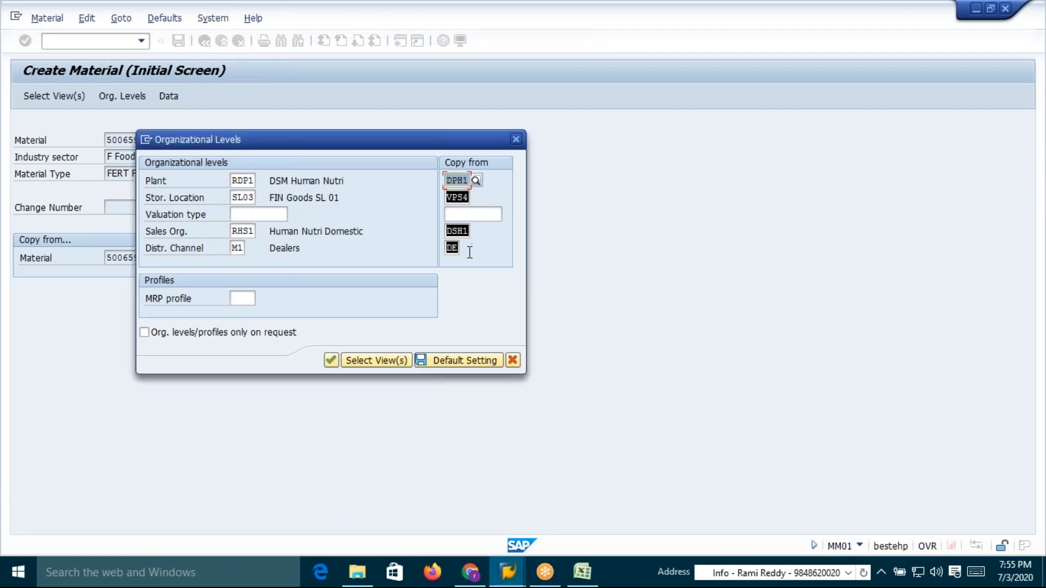
key("ctrl+c")
left_click(232, 180)
key("ctrl+v")
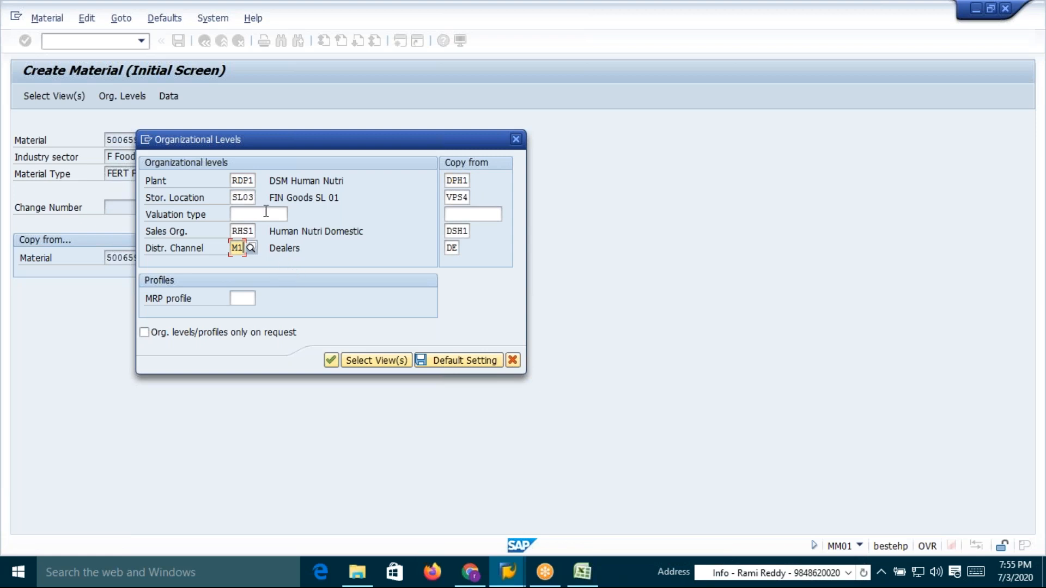
Set the organizational-level plant to DPH1
double_click(255, 179)
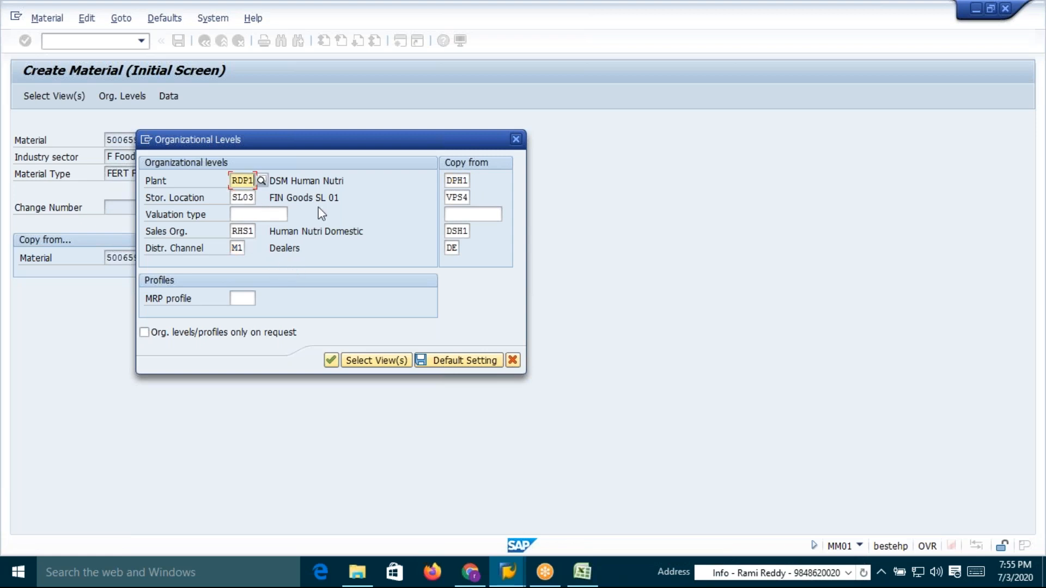
type("R")
key("BackSpace")
type("DPH1")
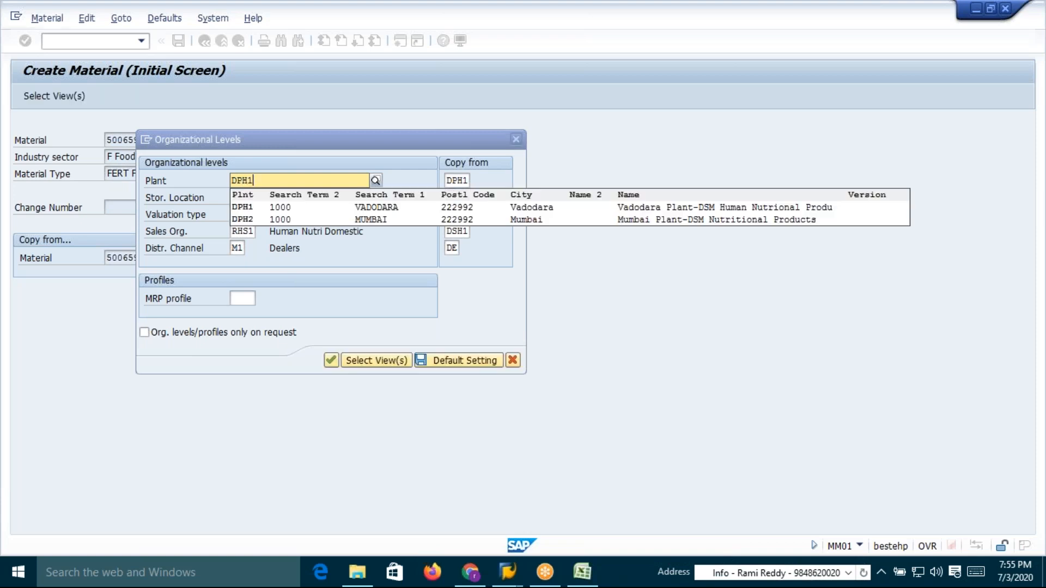
left_click(248, 207)
Set the organizational-level storage location to VPS4
left_click(254, 197)
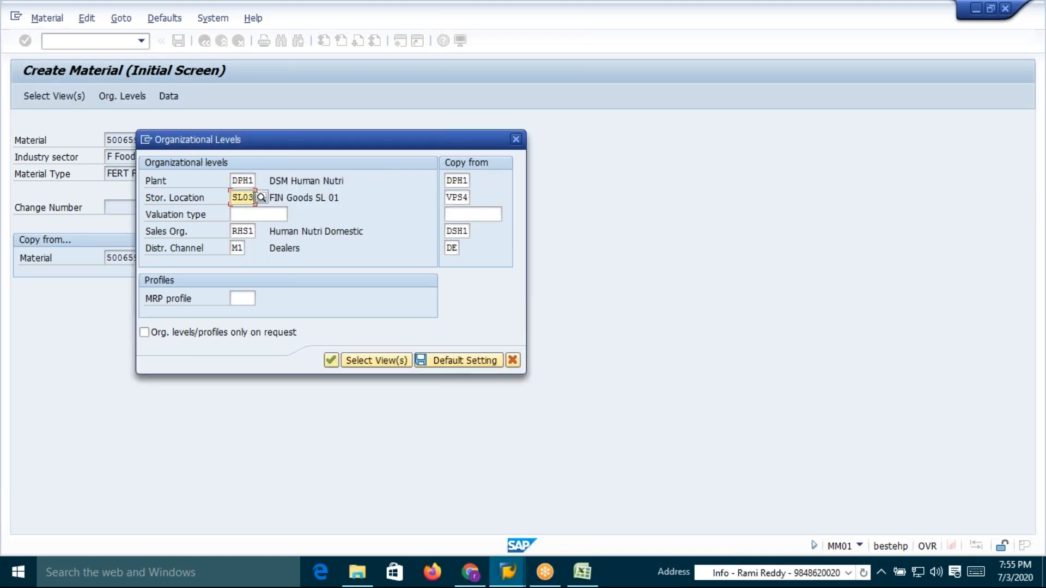
key("BackSpace")
key("BackSpace")
key("BackSpace")
key("BackSpace")
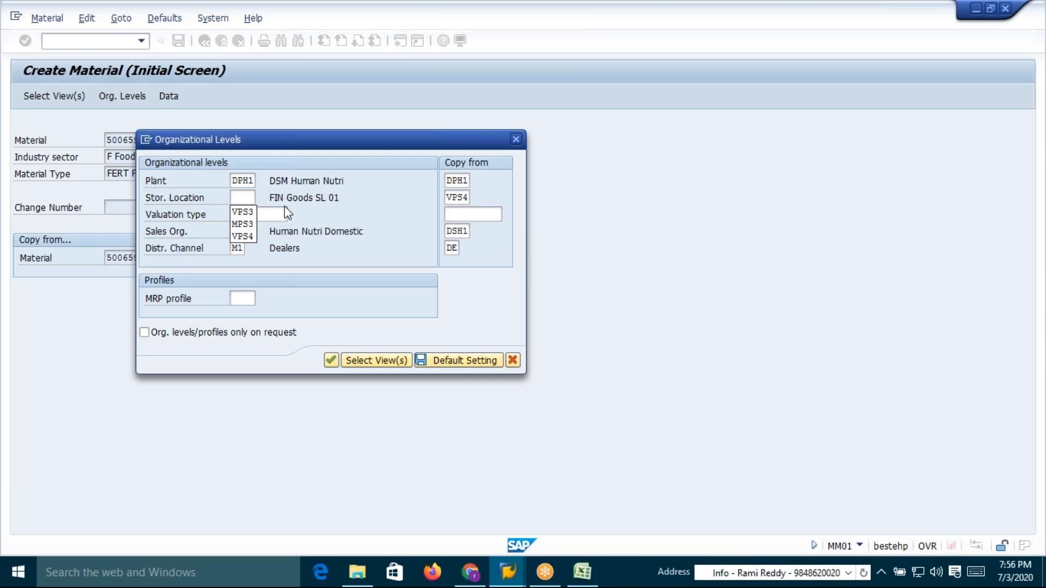
key("Escape")
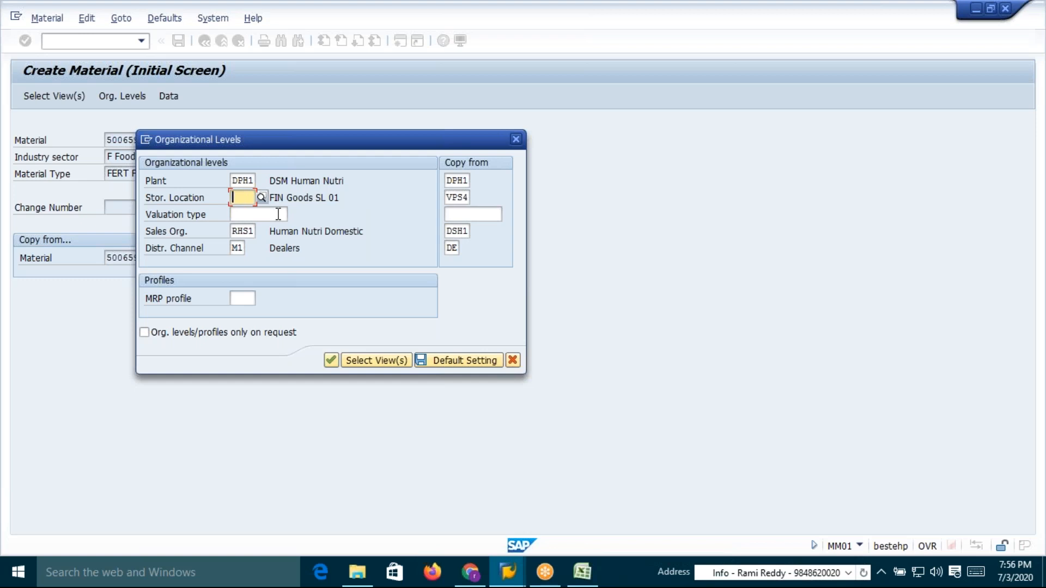
type("V")
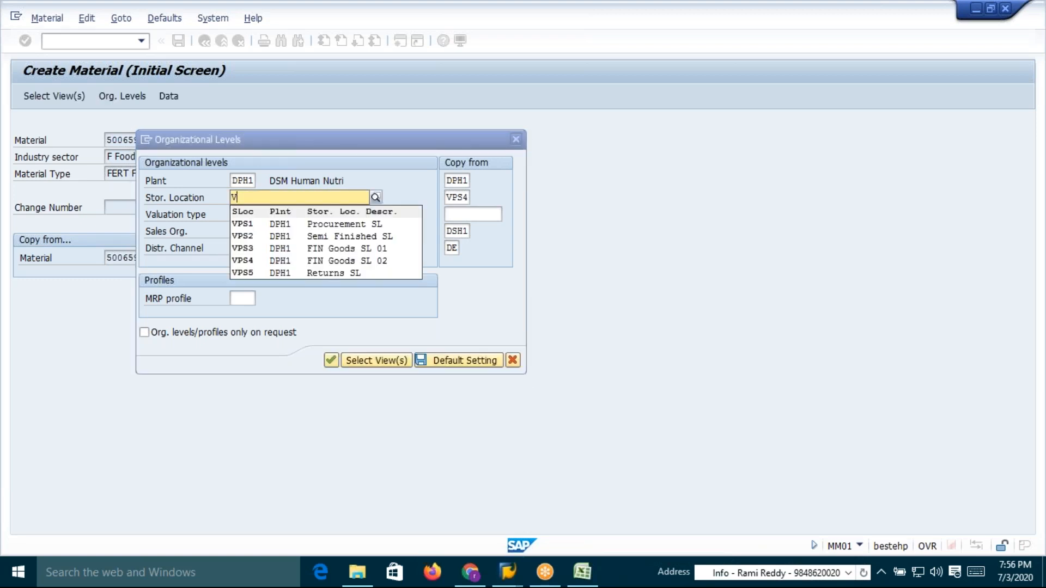
left_click(250, 260)
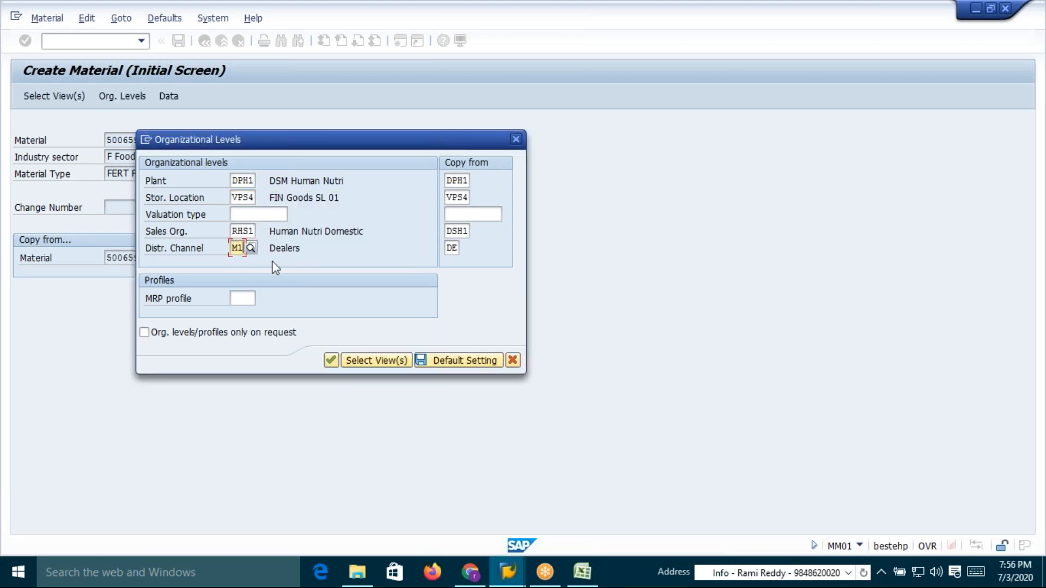
Set the organizational-level distribution channel to DI
key("BackSpace")
key("BackSpace")
type("DI")
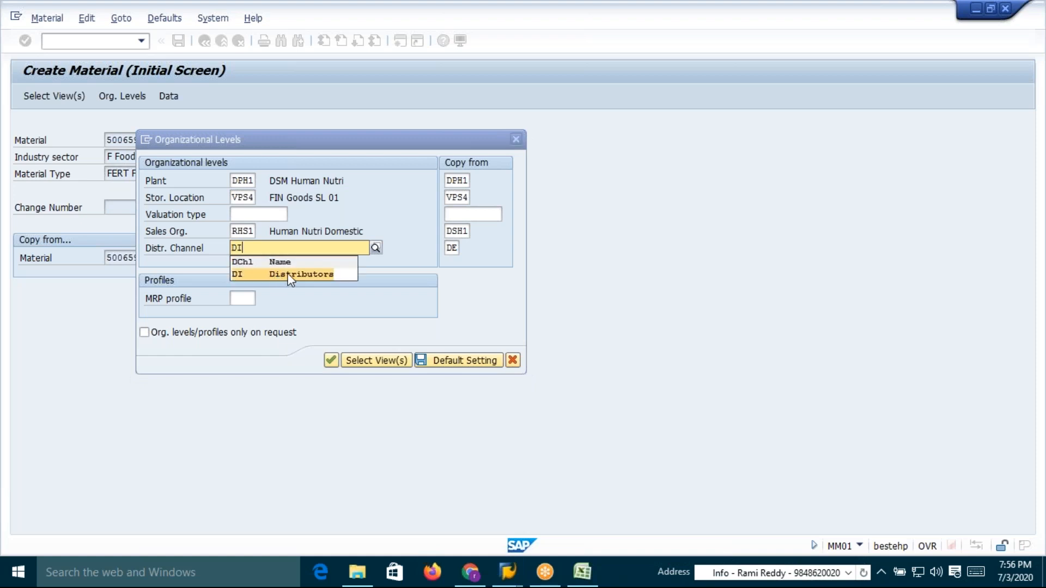
left_click(287, 274)
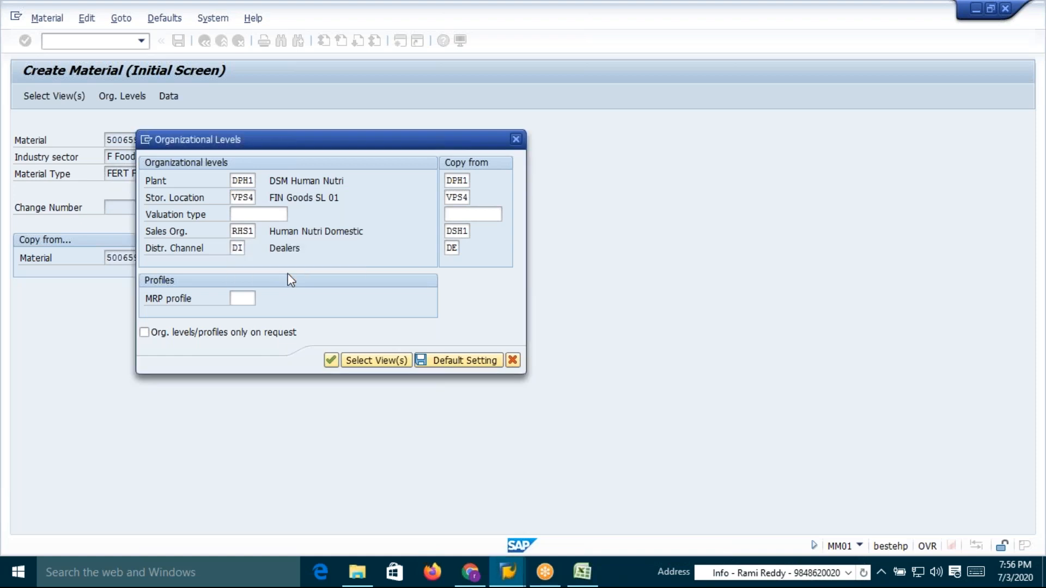
Set the organizational-level sales organization to DSH1 and confirm the organizational levels
left_click(331, 360)
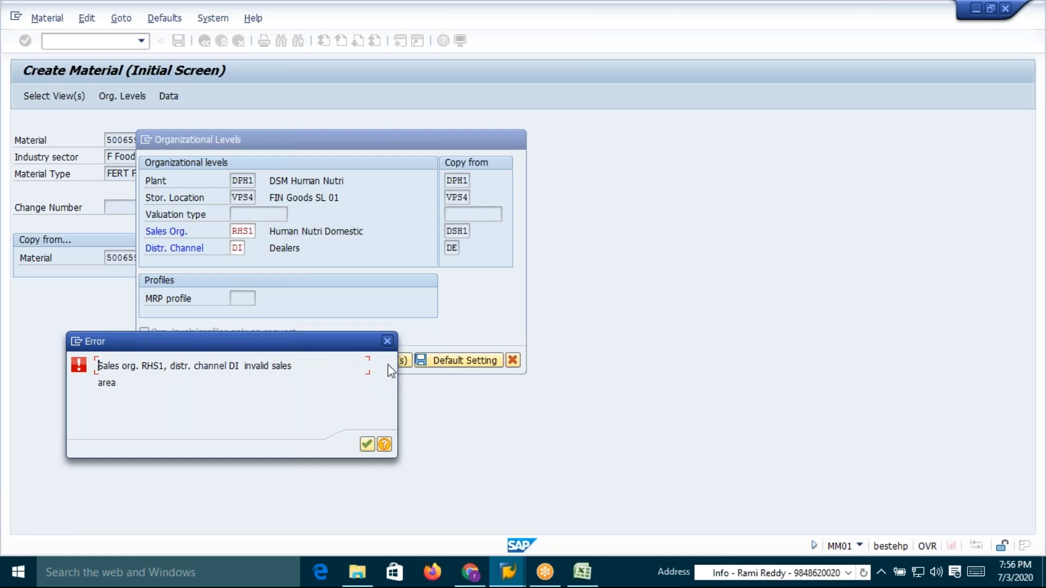
left_click(387, 341)
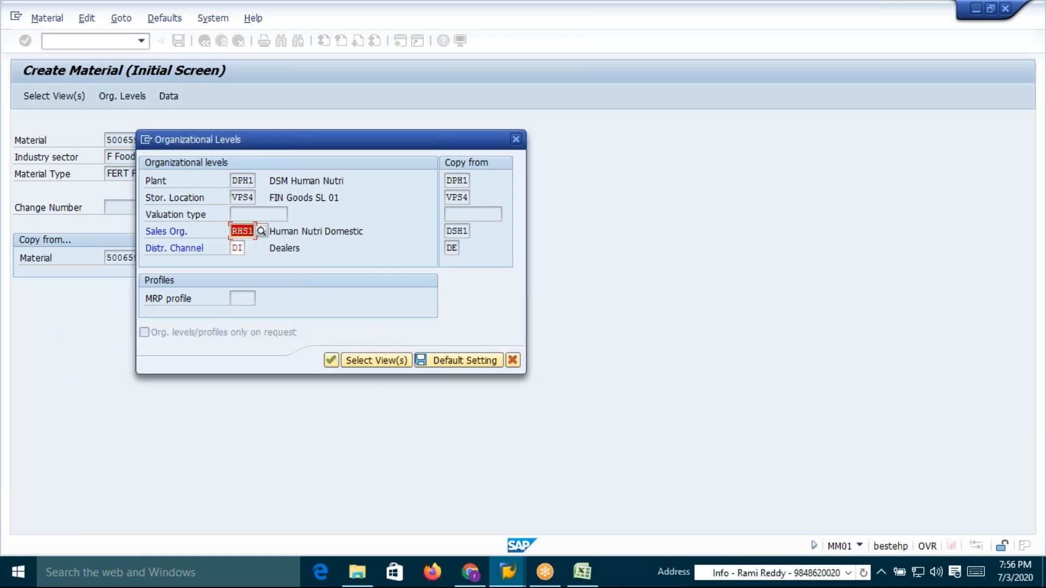
type("DSH1")
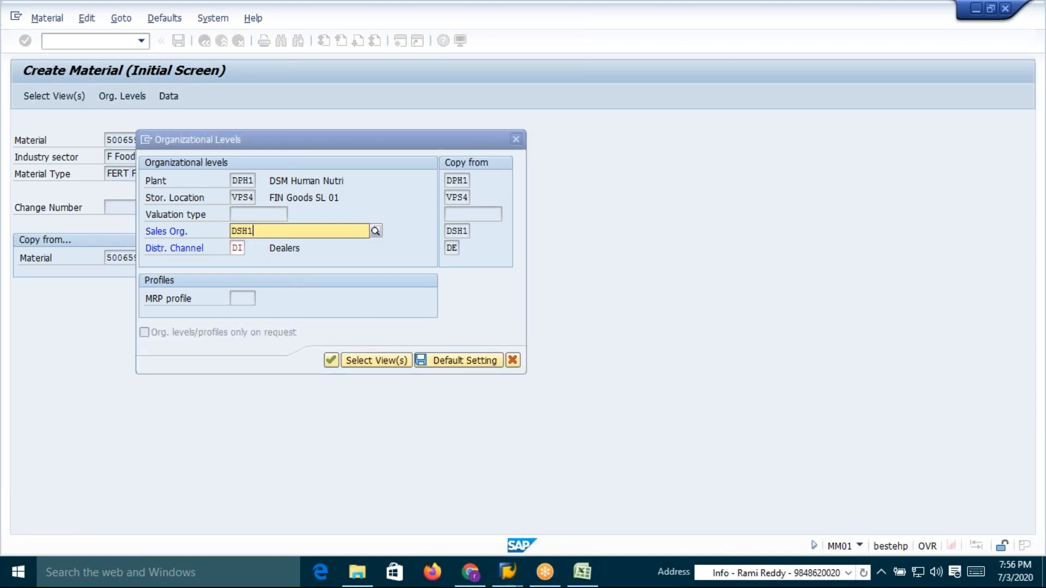
left_click(246, 257)
left_click(330, 360)
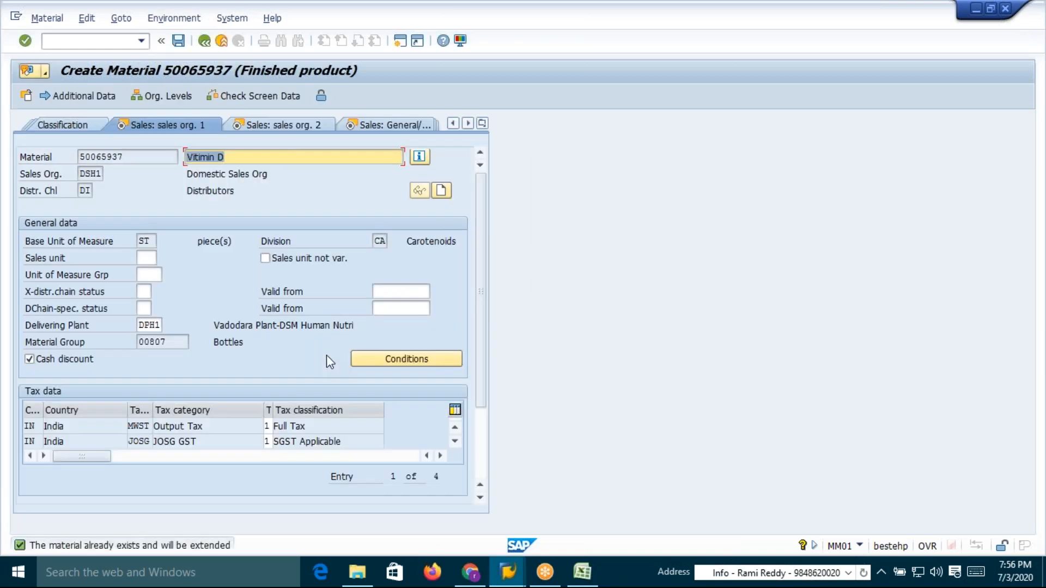
Step through the selected sales and plant views and save the extended material 50065937
key("Return")
key("Return")
key("Return")
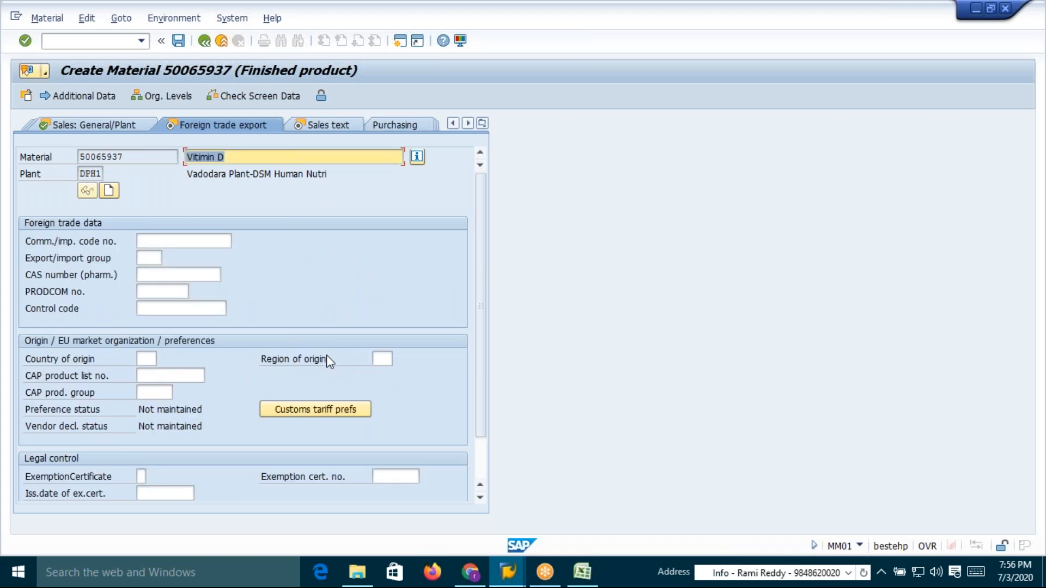
key("Return")
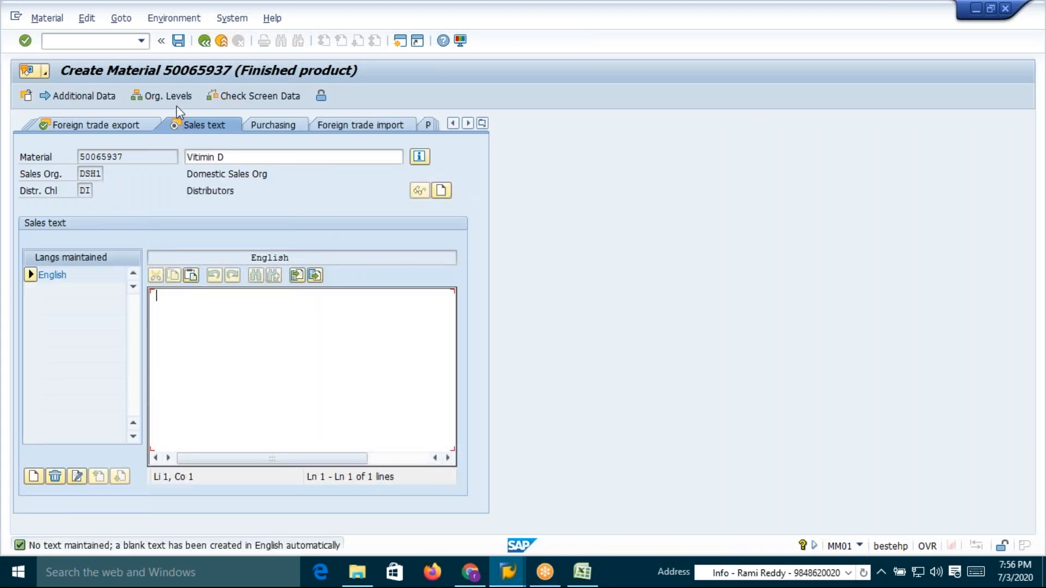
left_click(179, 41)
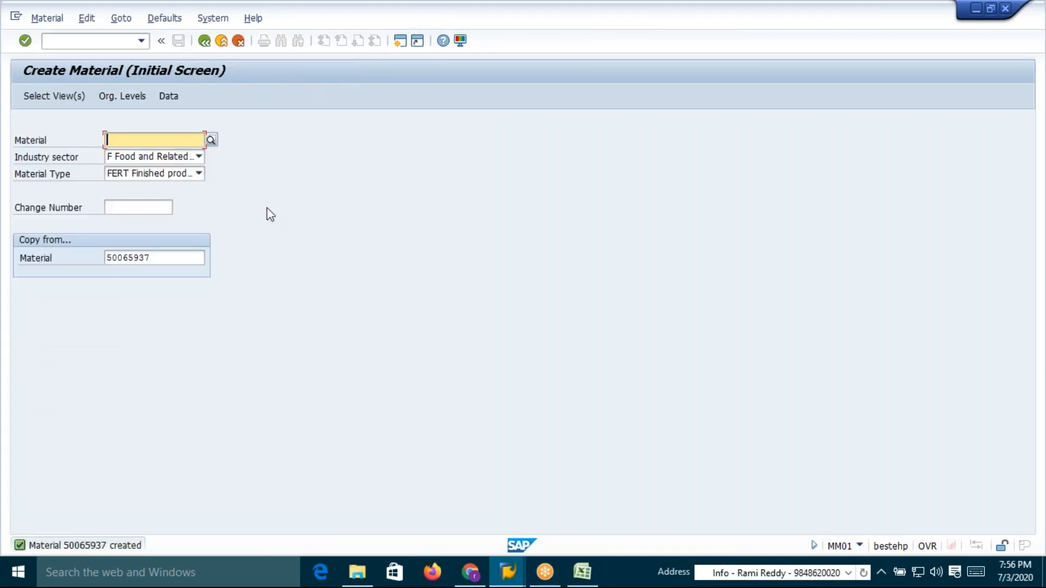
Start a standard order OR in transaction VA01 for DSH1/DI/CA and enter the sold-to party customer
key("alt+Tab")
left_click(237, 218)
left_click(102, 40)
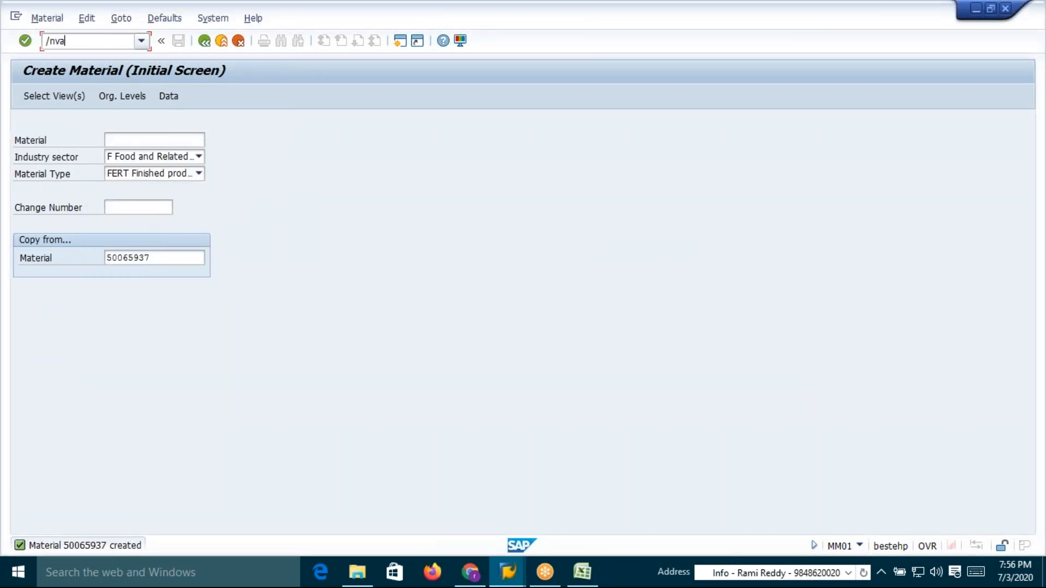
key("Return")
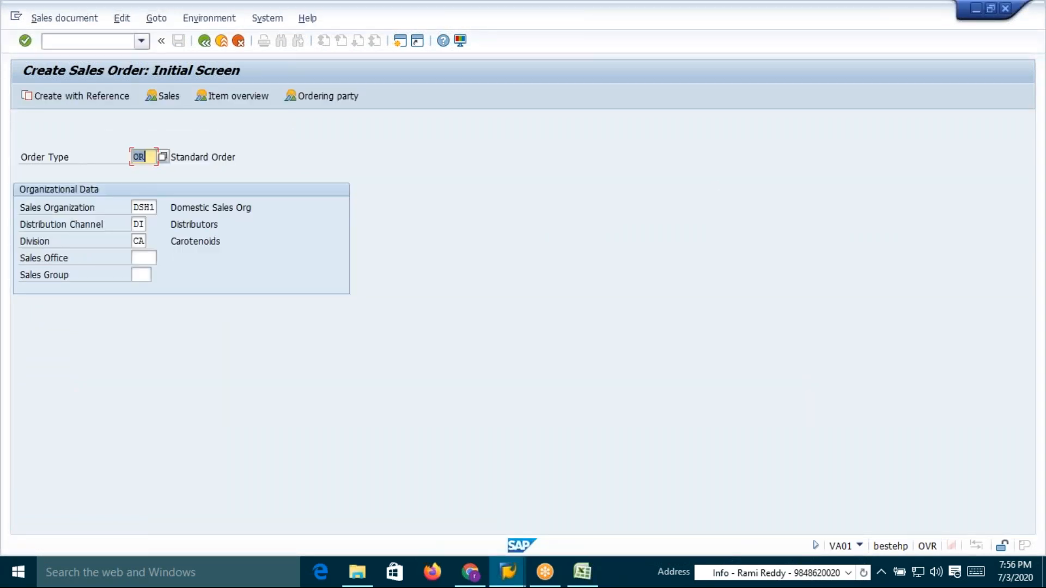
key("Return")
left_click(131, 155)
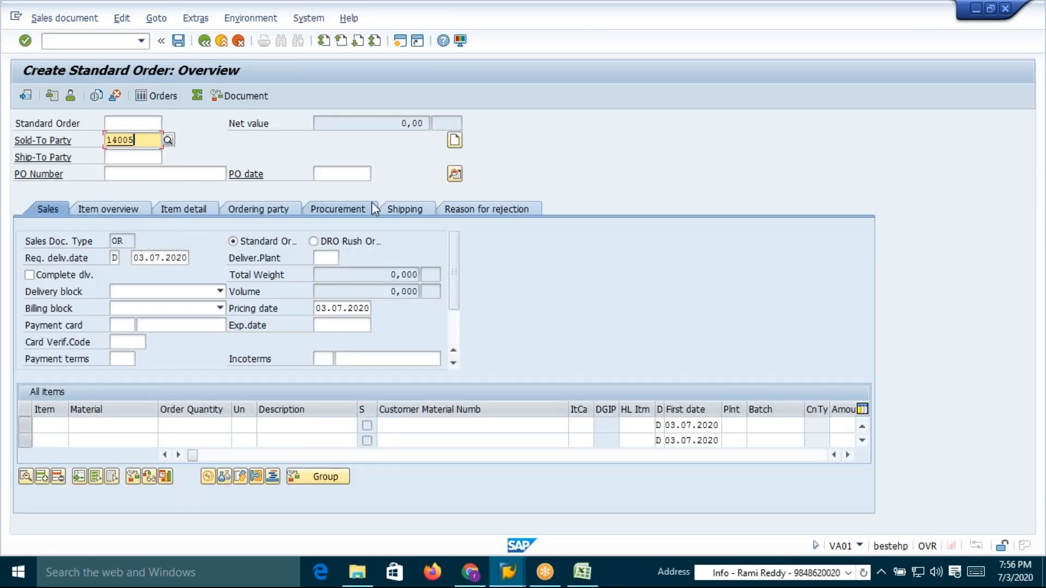
key("Return")
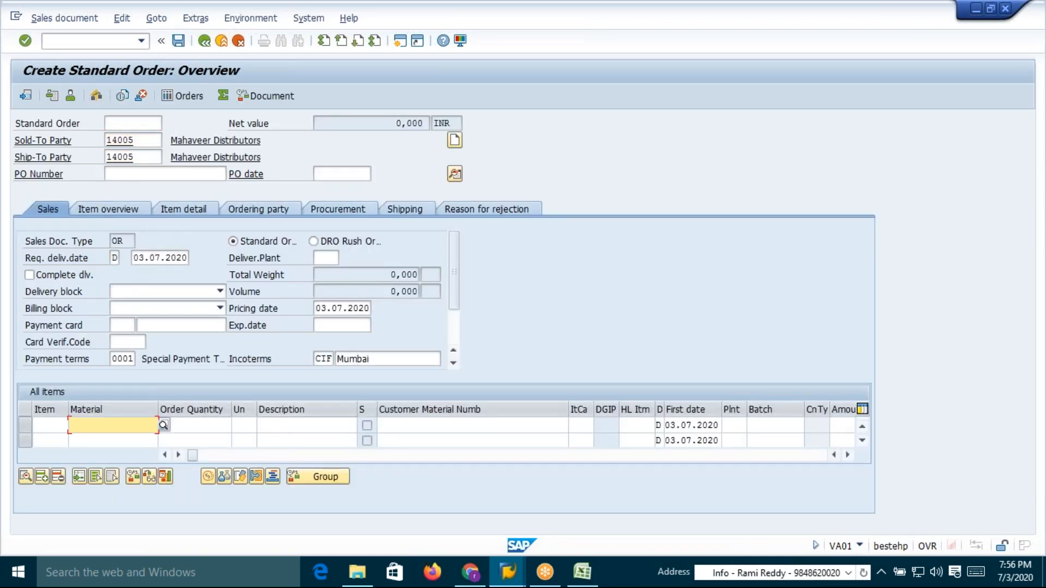
Add an item for material 50065642 with order quantity 1
left_click(108, 207)
left_click(128, 332)
left_click(212, 311)
key("Return")
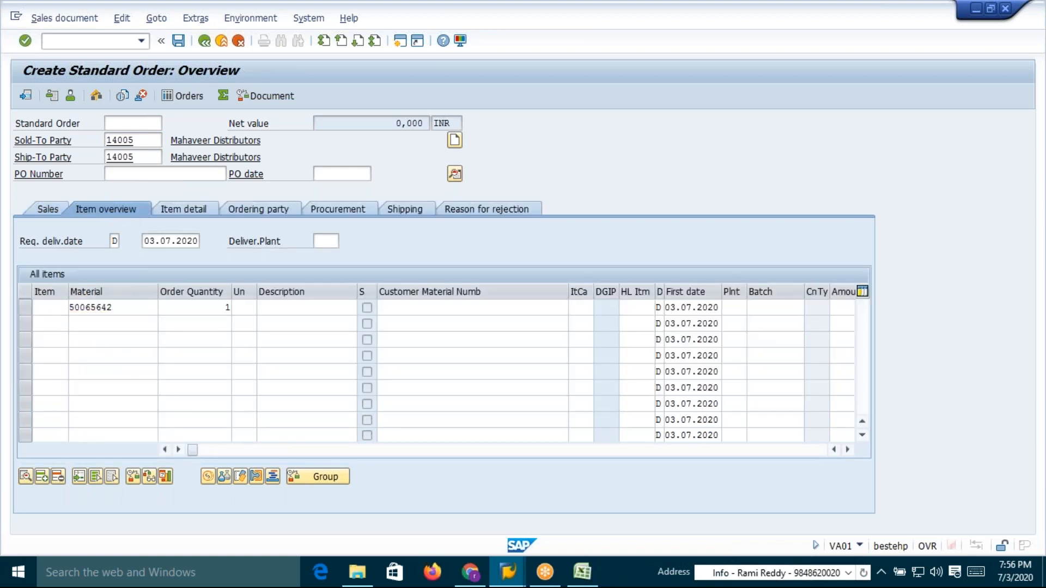
left_click(367, 427)
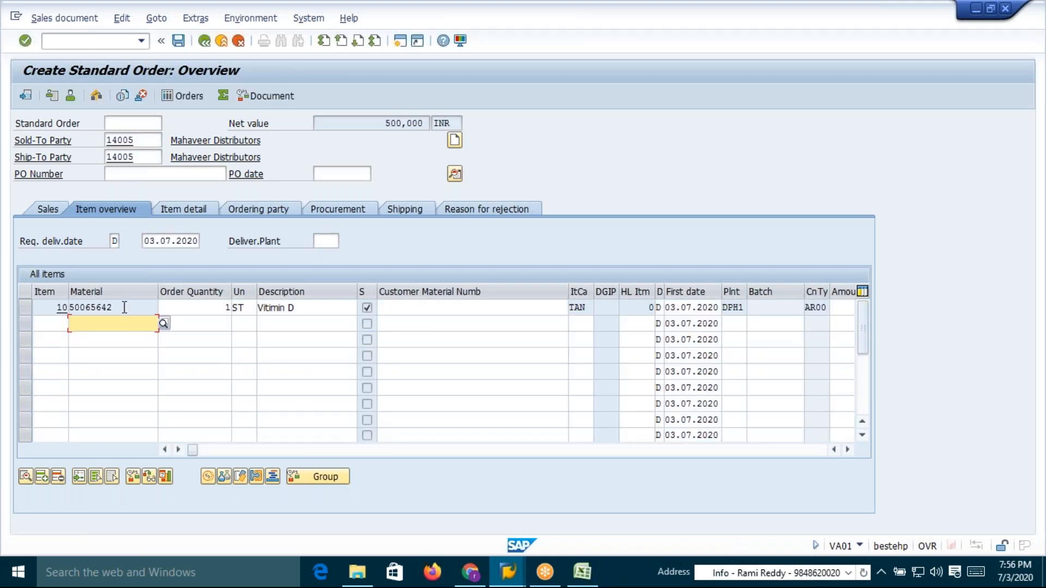
Open the pricing conditions of item 10 to check its AR00 base price
double_click(124, 307)
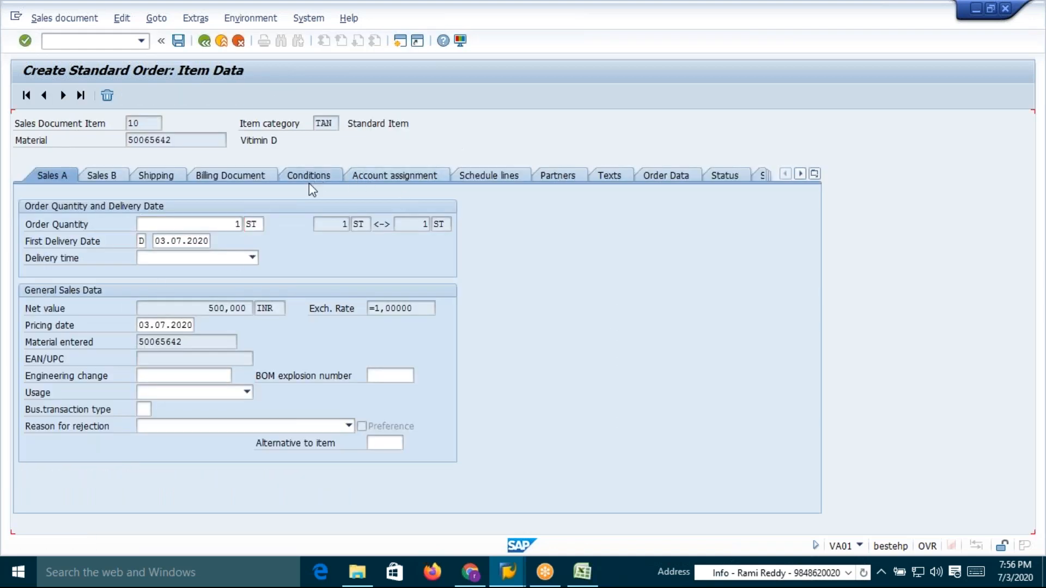
left_click(309, 177)
left_click(236, 295)
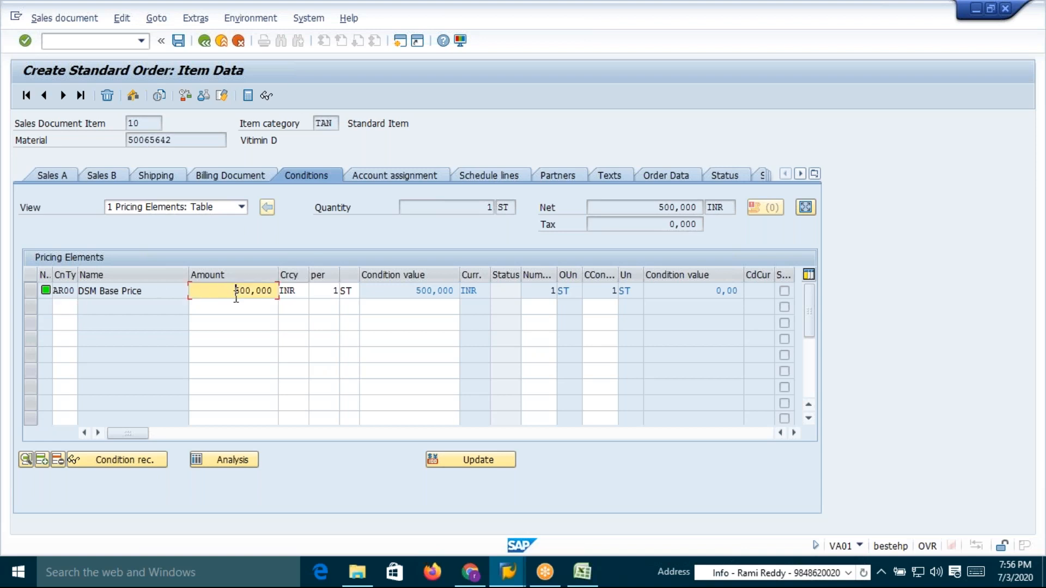
Compare the condition record tables 526, 527 and 528 in the pricing spreadsheet, then return to the order overview
key("alt+Tab")
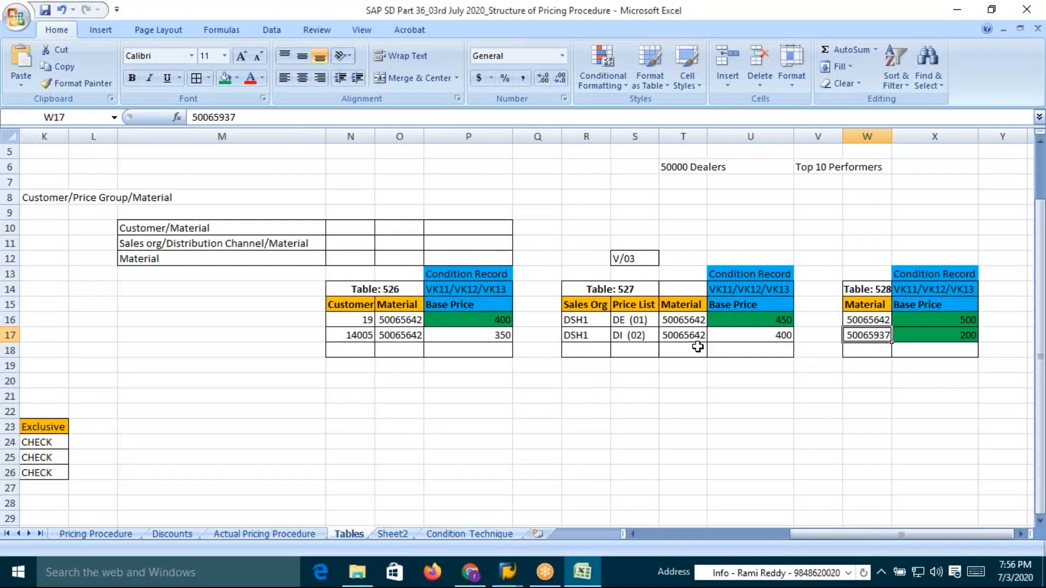
left_click(765, 337)
left_click(466, 339)
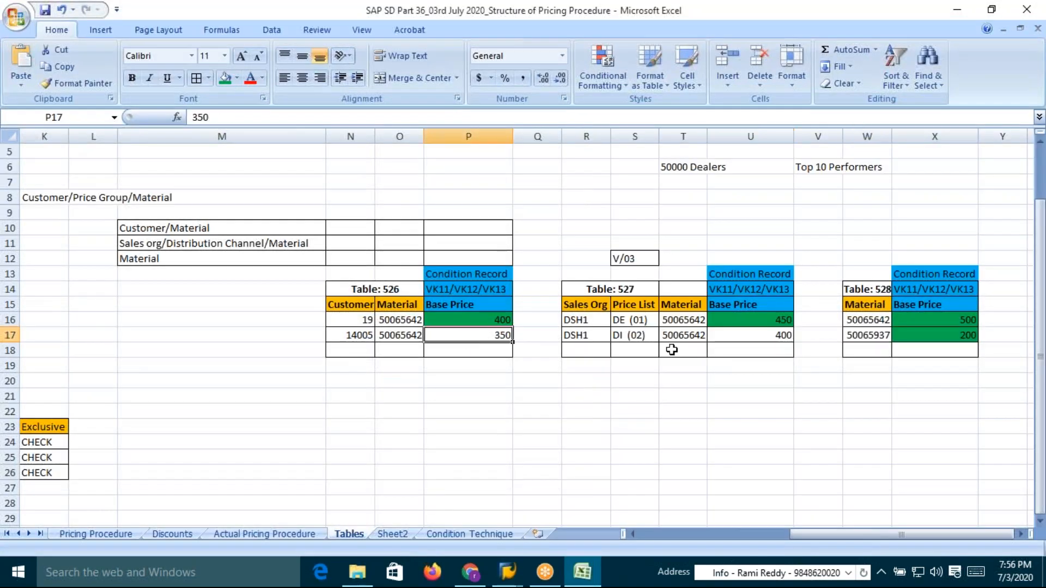
left_click(763, 338)
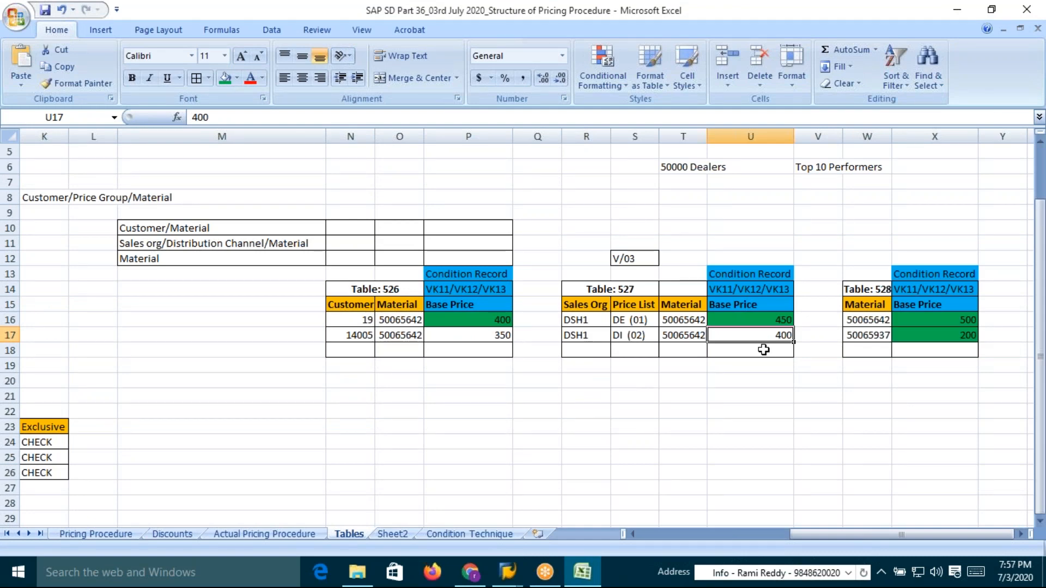
left_click(957, 335)
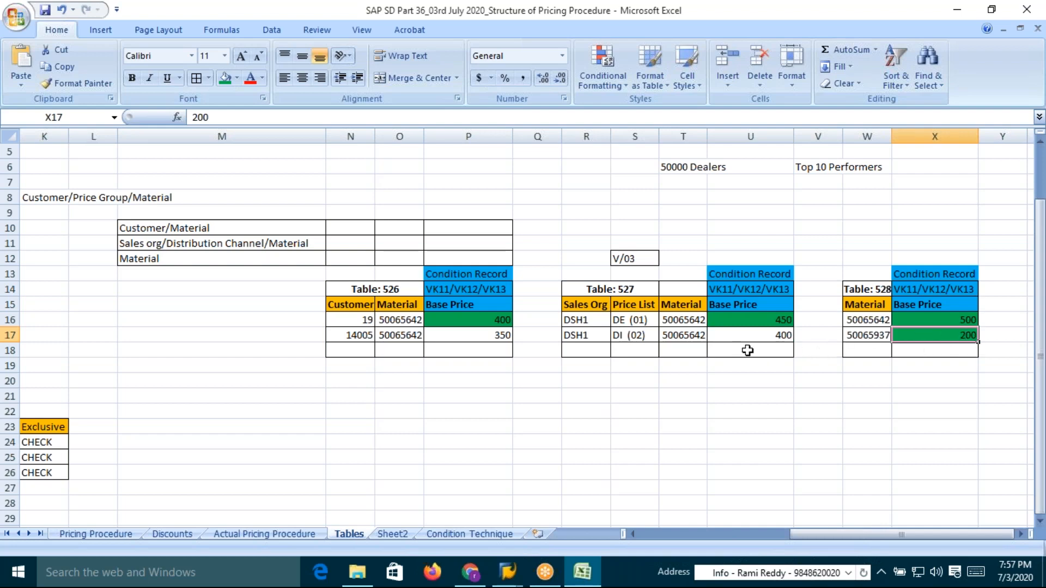
left_click(643, 337)
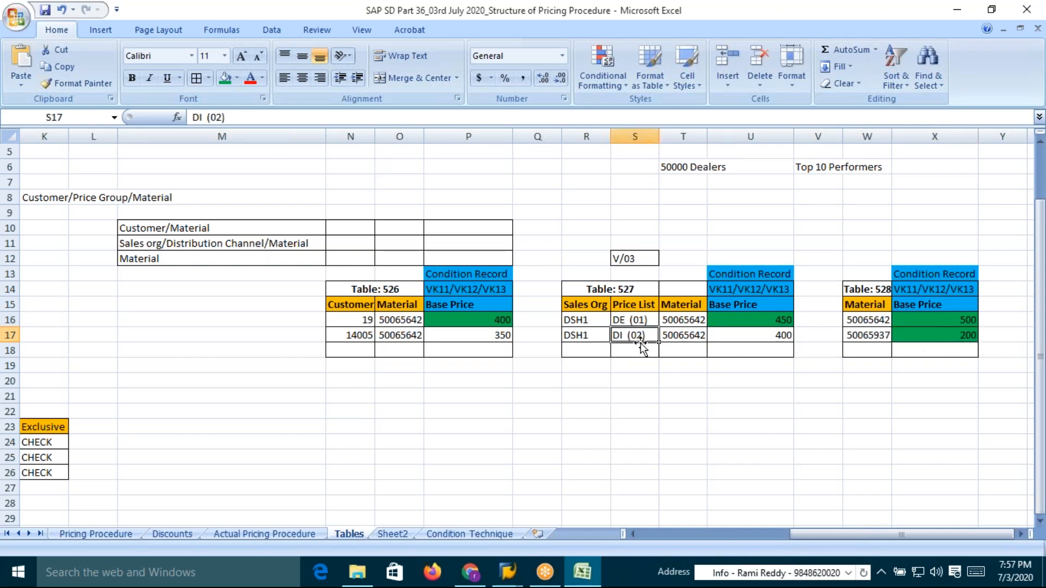
left_click(359, 336)
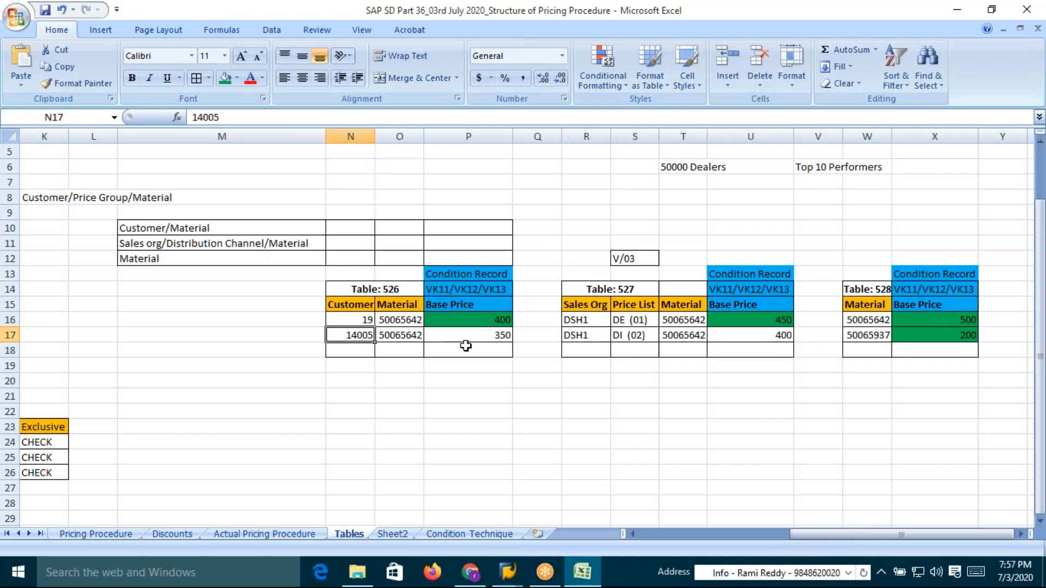
left_click(639, 321)
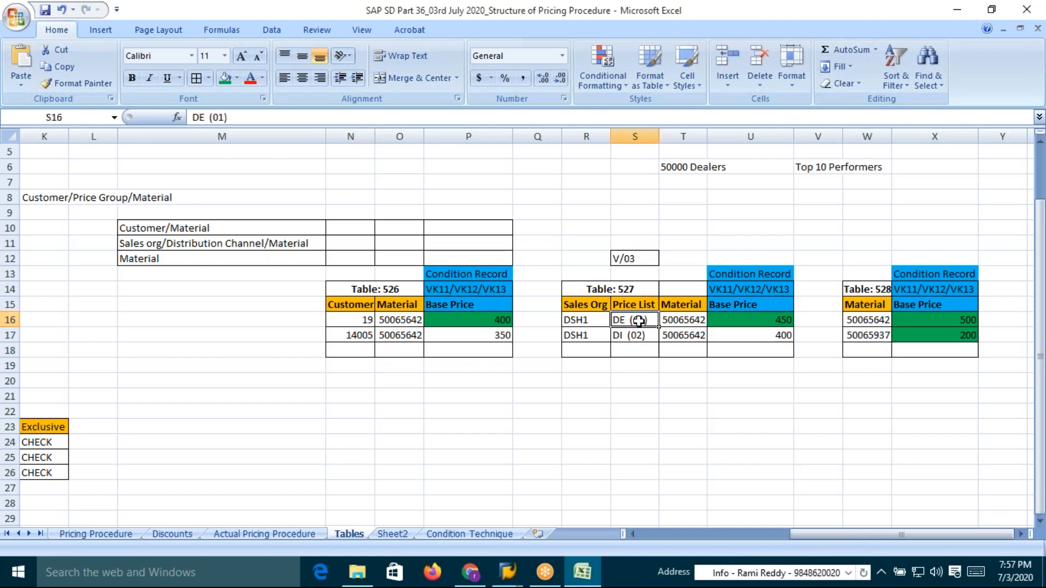
left_click(784, 322)
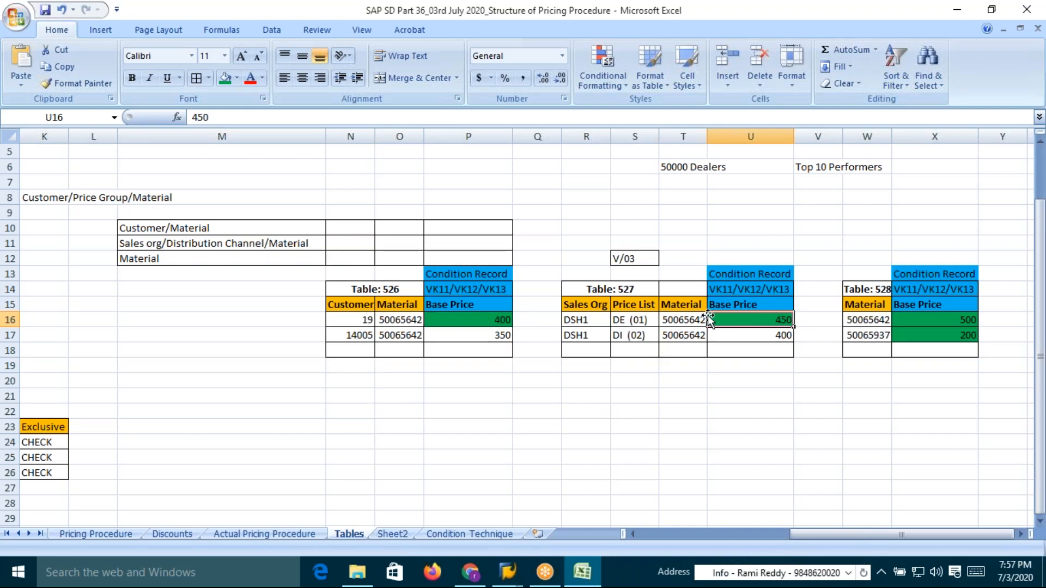
left_click(638, 335)
left_click_drag(567, 335, 678, 336)
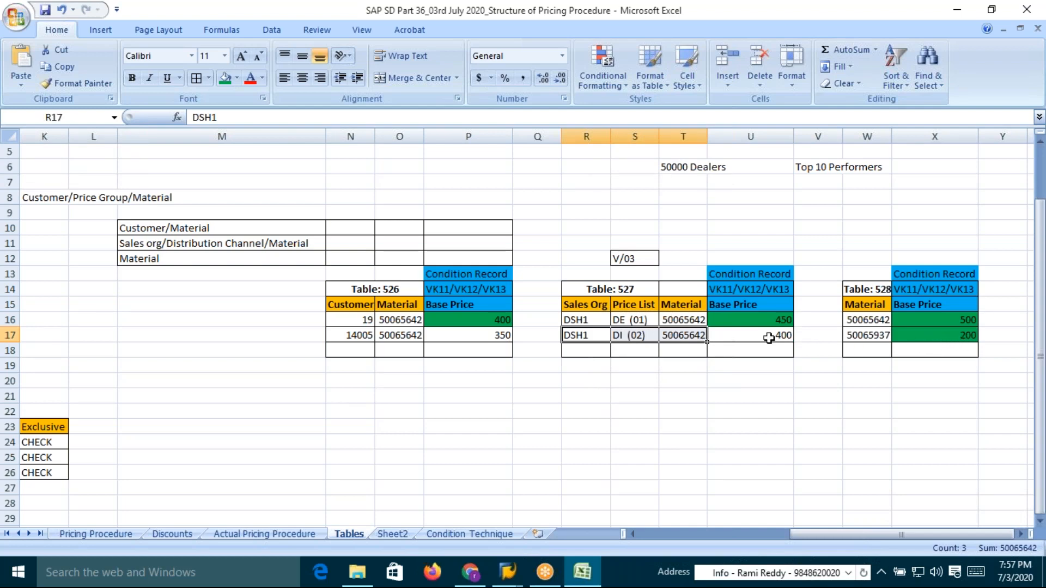
left_click(948, 344)
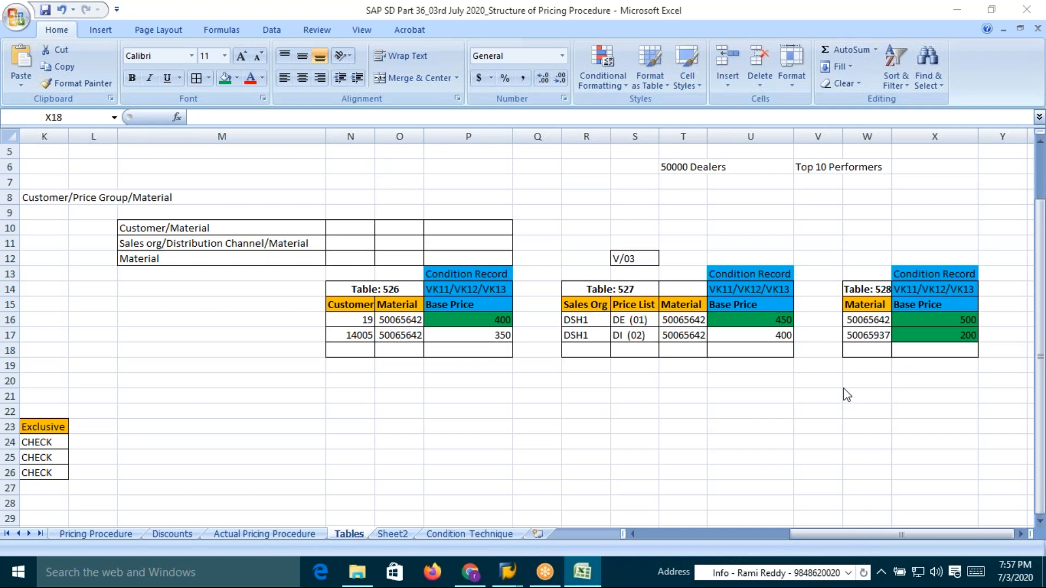
key("alt+Tab")
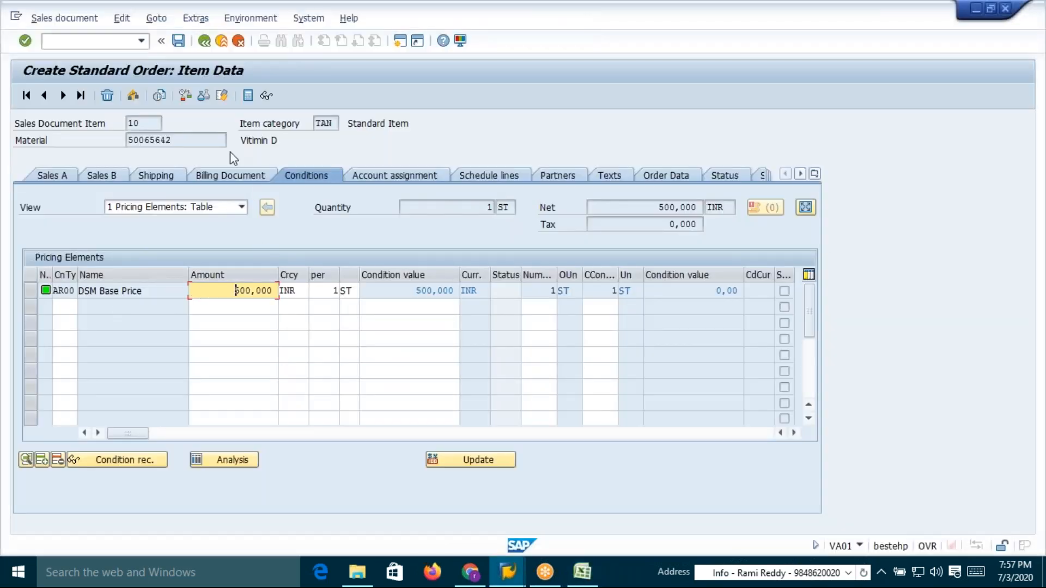
left_click(204, 40)
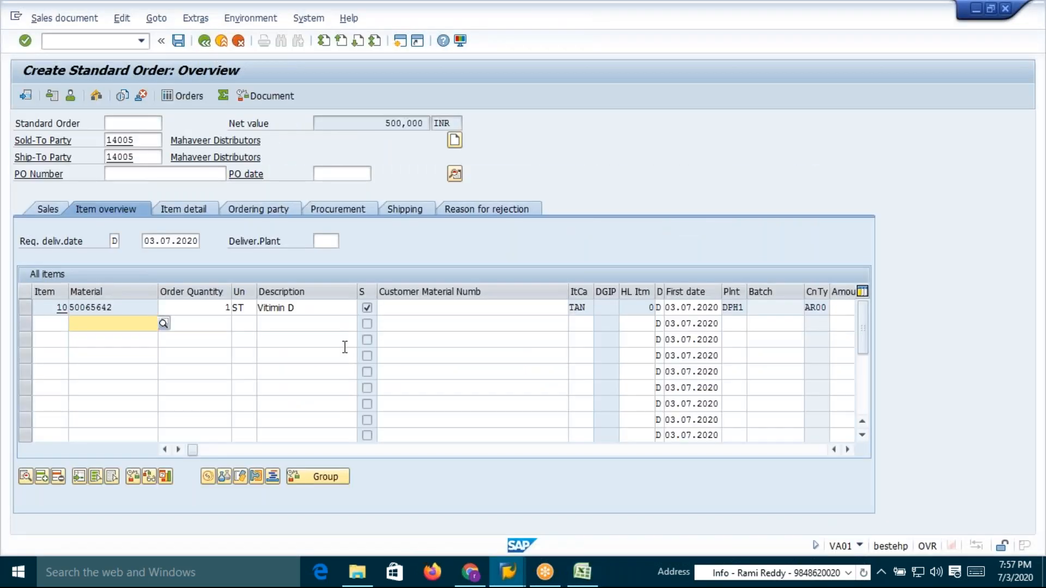
Copy material 50065937 from the spreadsheet and add it as a second item with quantity 1
key("alt+Tab")
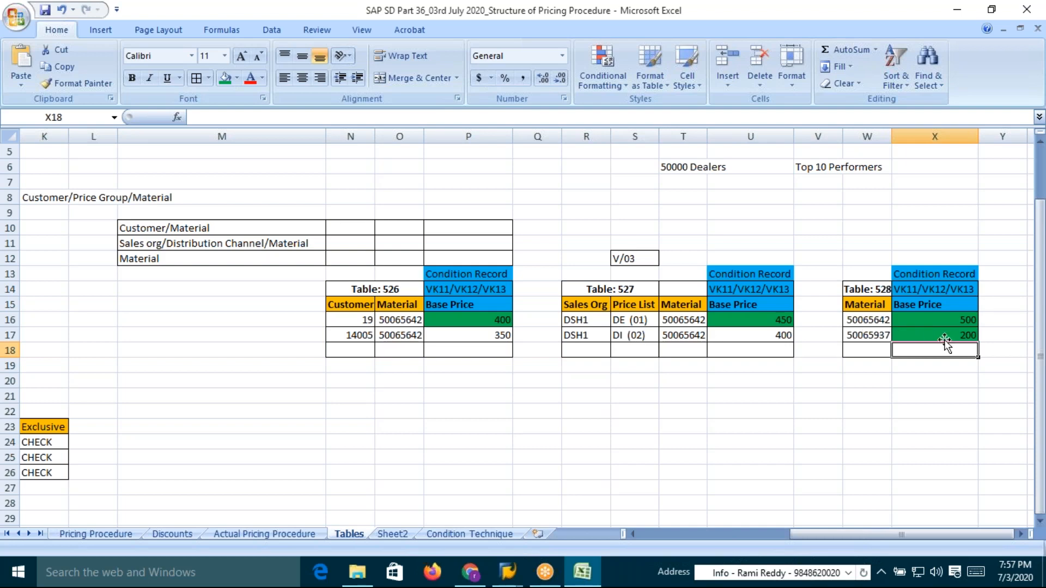
left_click(867, 335)
key("ctrl+c")
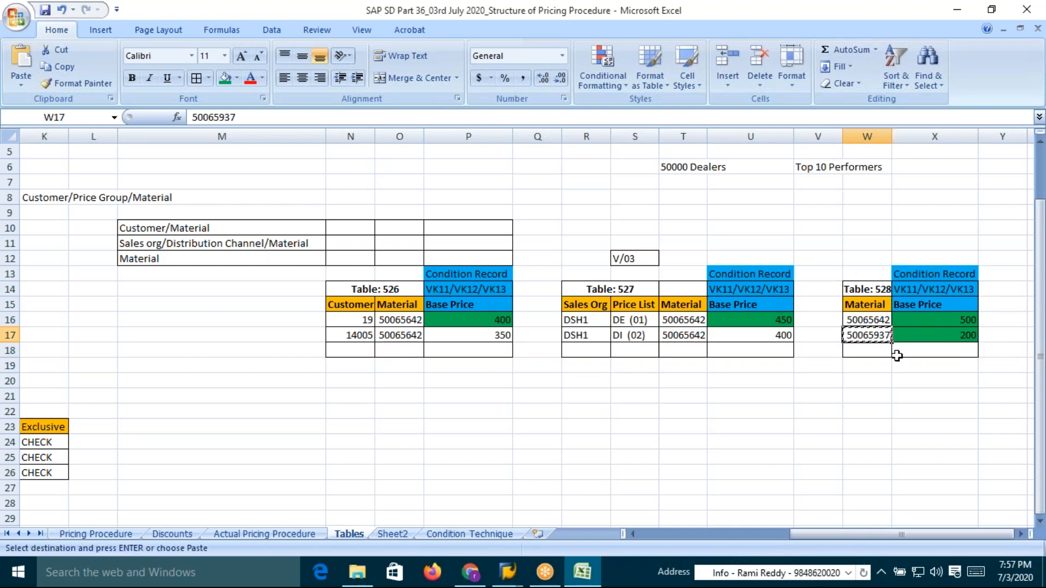
key("alt+Tab")
key("ctrl+v")
left_click(199, 326)
type("1")
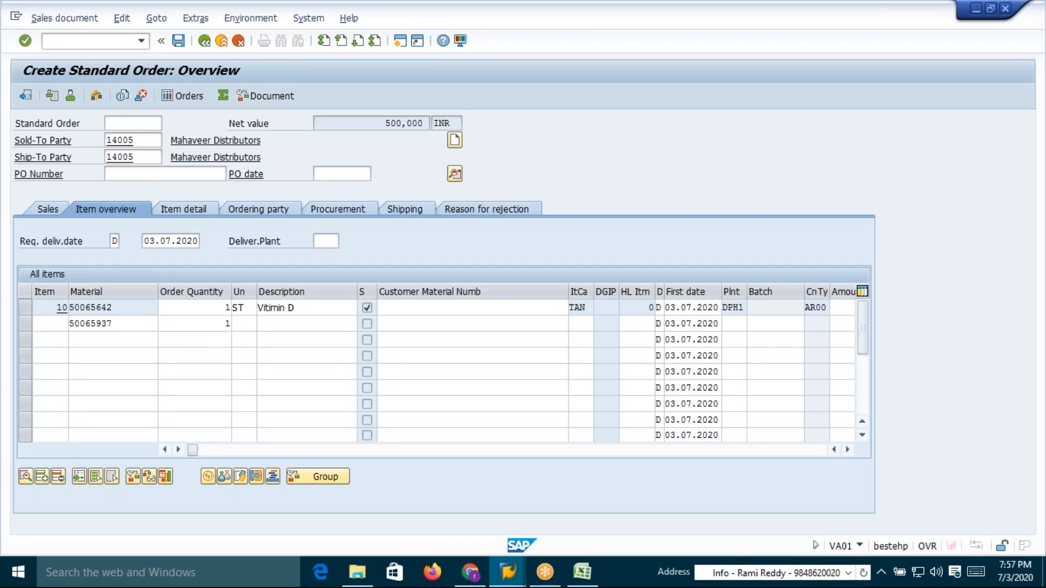
key("Return")
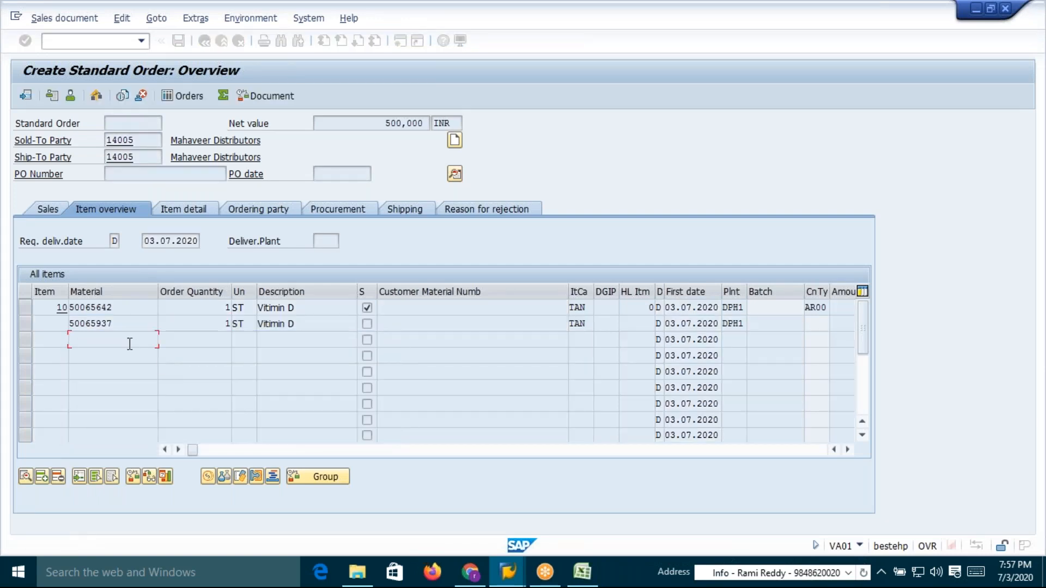
Open the pricing conditions of item 20 to check its AR00 base price
left_click(368, 427)
double_click(103, 324)
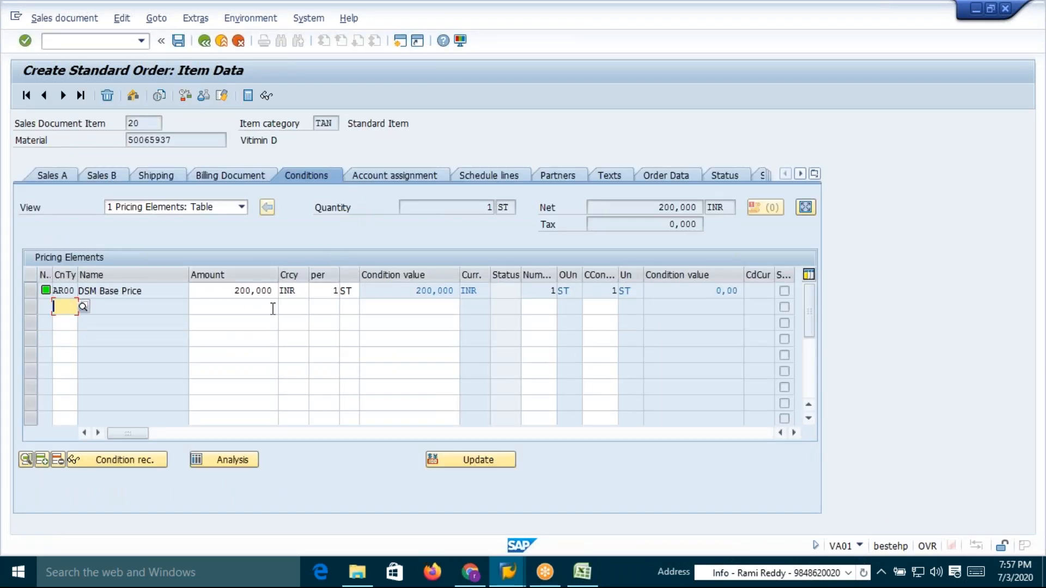
left_click(203, 40)
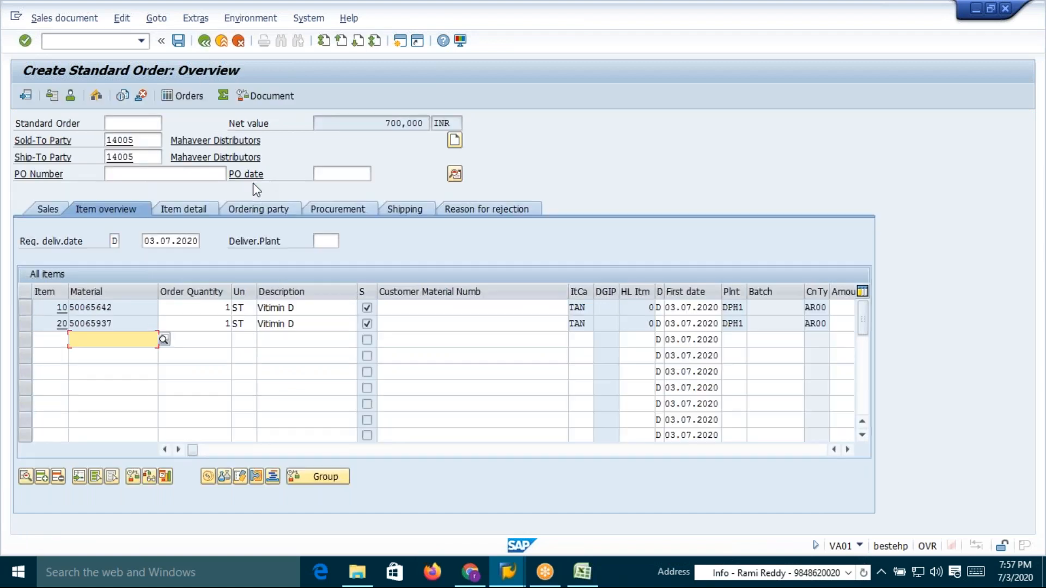
Save the standard order
left_click(177, 41)
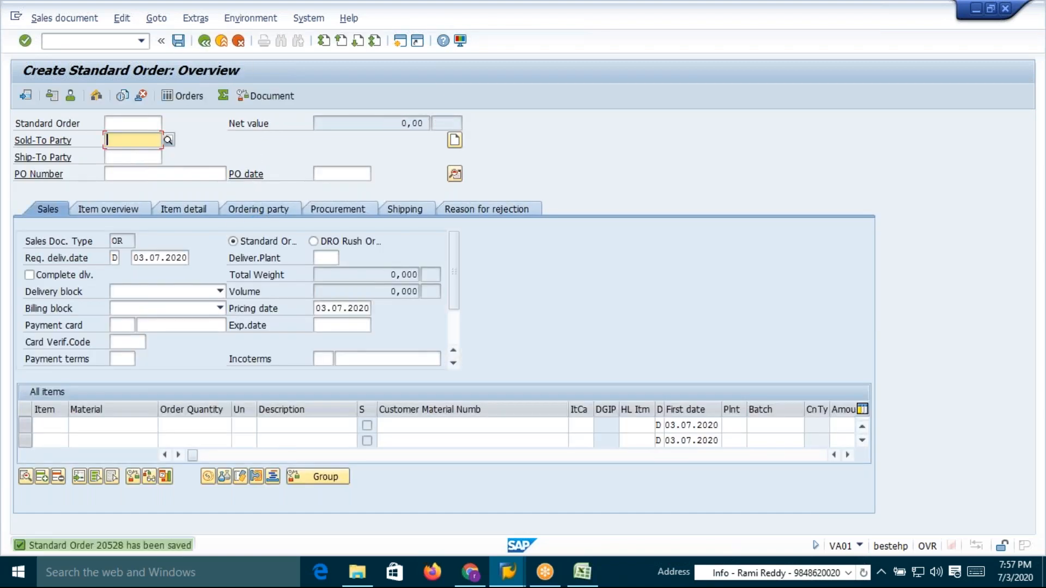
Start creating an AR00 condition record with the Sales org./Price list/Material key combination and price list 02
left_click(100, 46)
type("/")
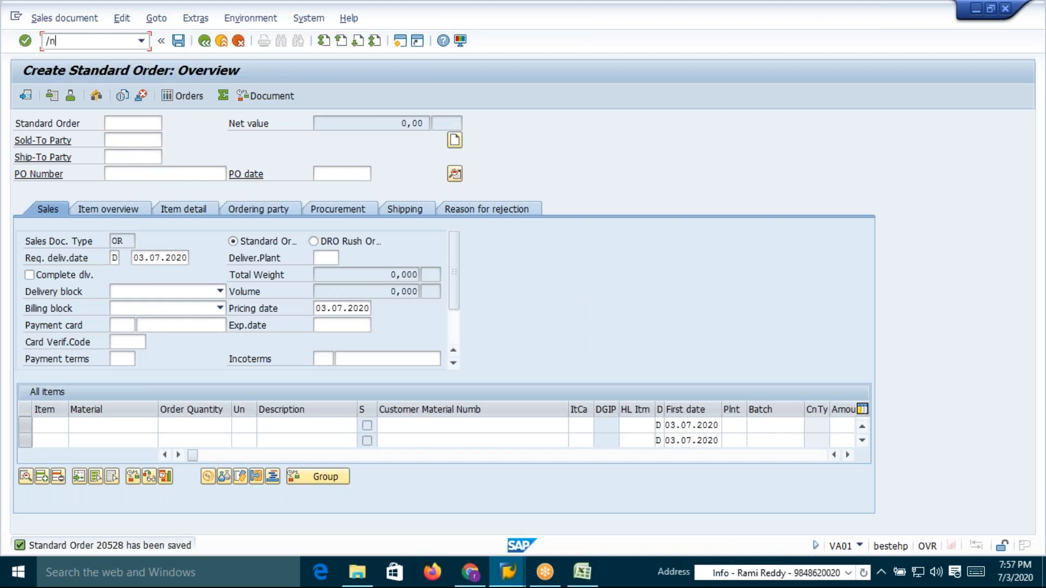
type("nvk11")
key("Return")
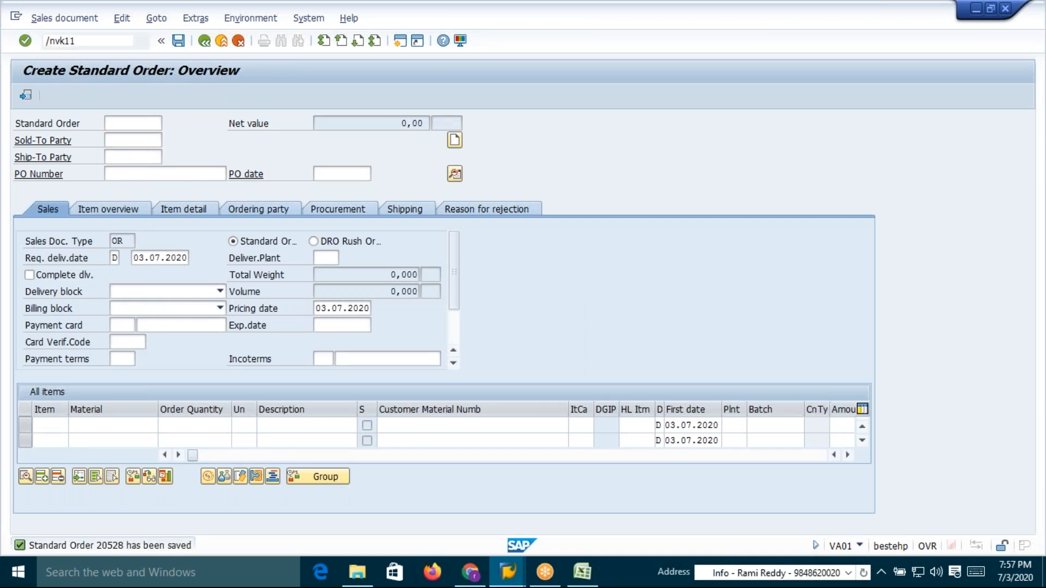
key("Return")
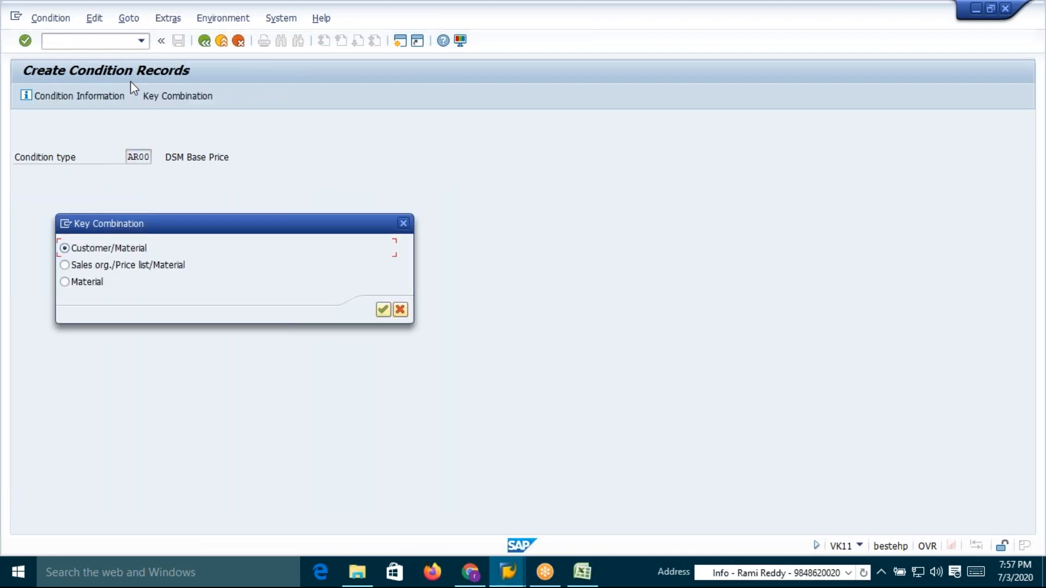
left_click(65, 266)
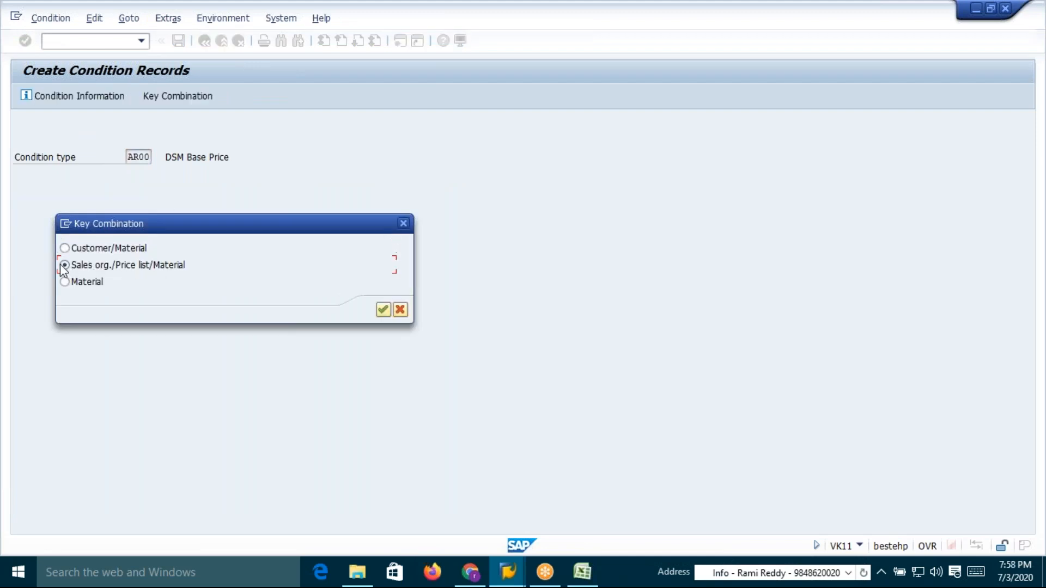
left_click(382, 310)
left_click(156, 140)
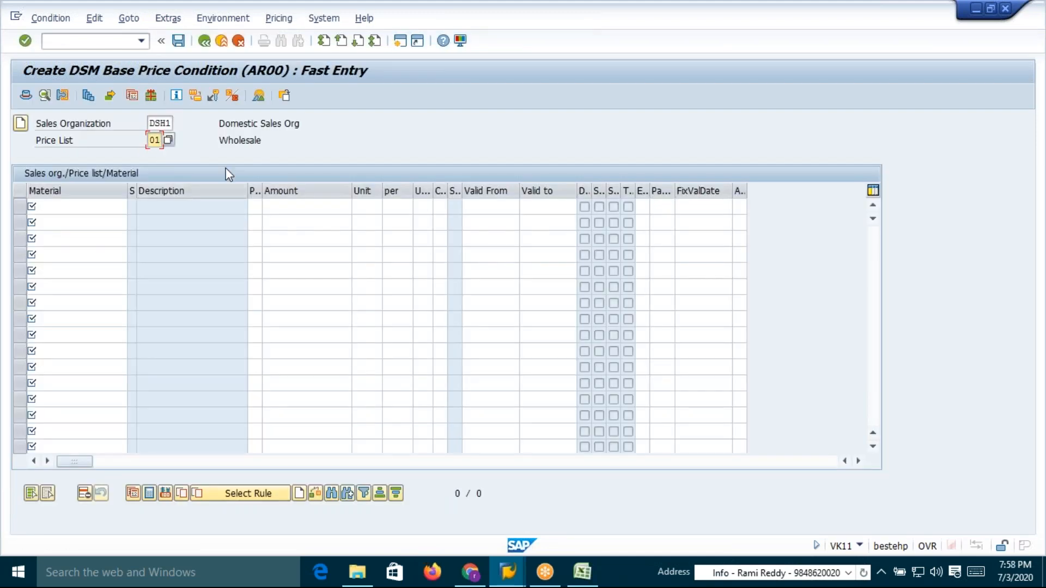
type("2")
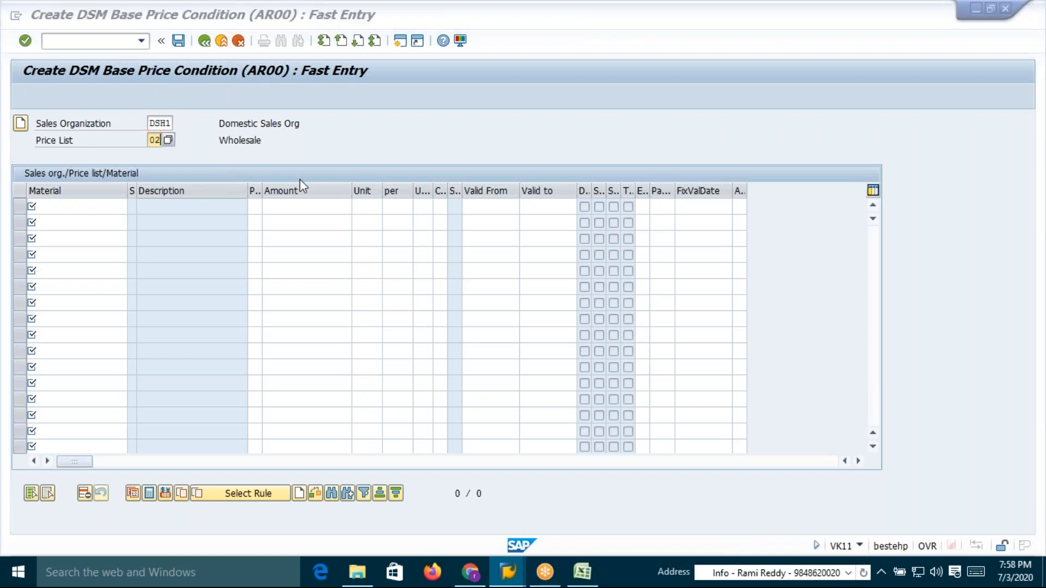
Copy the customer number from condition table 526 in the pricing spreadsheet
key("alt+Tab")
left_click(636, 336)
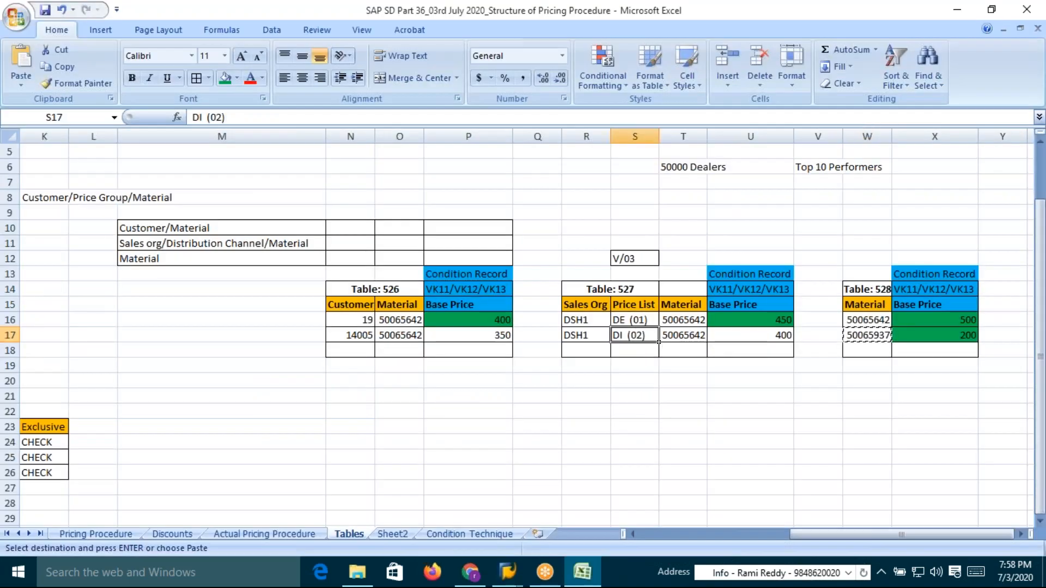
key("Escape")
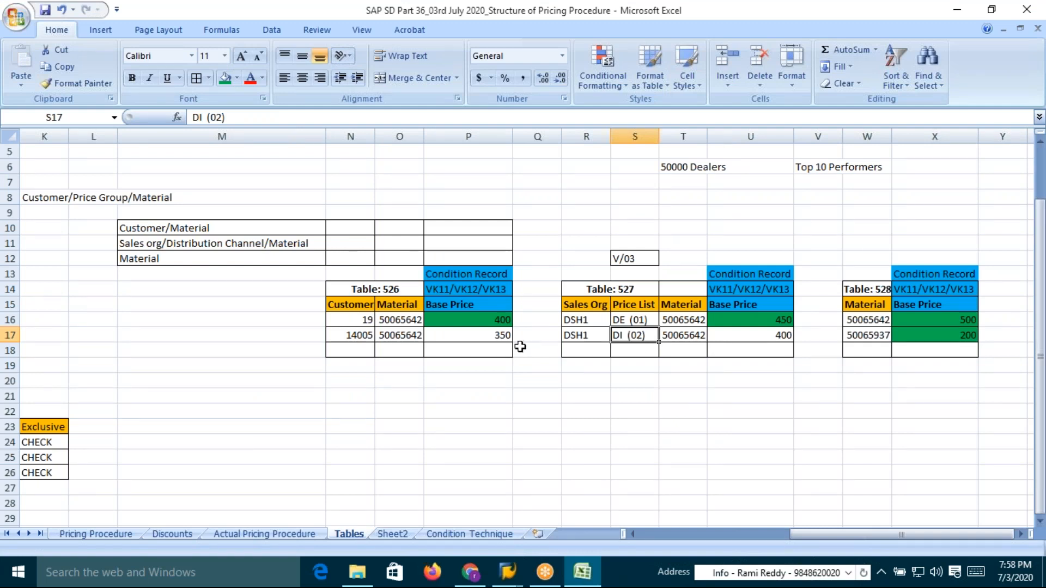
left_click(387, 336)
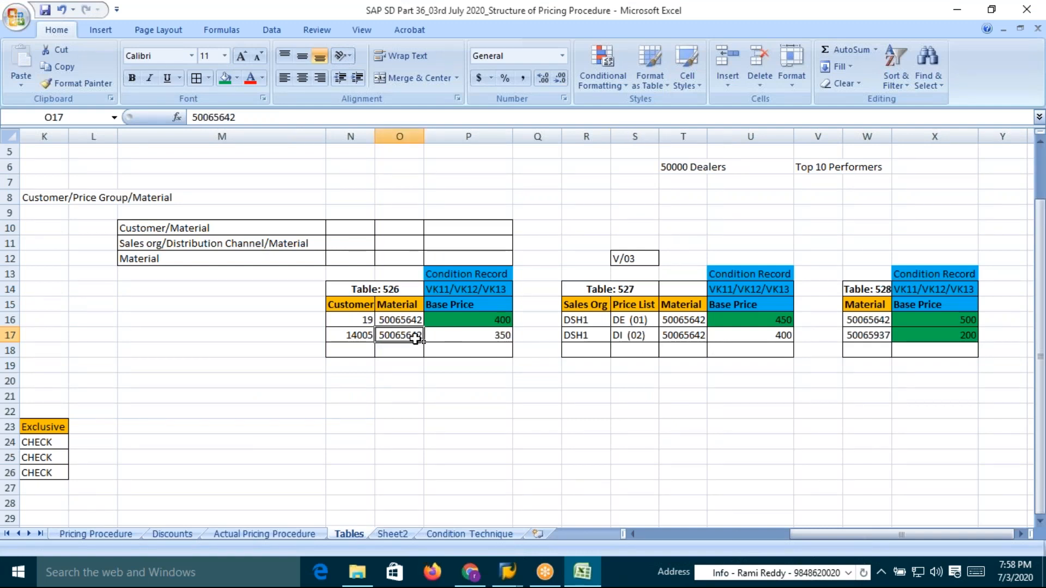
left_click(364, 335)
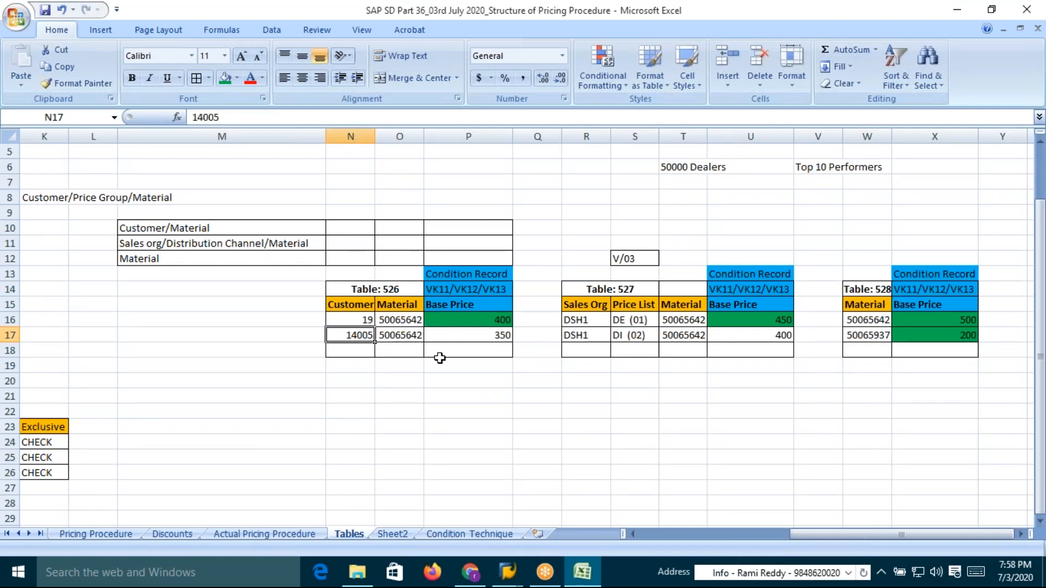
key("ctrl+c")
Display the customer's sales area data for DSH1/DI/CA and check its assigned price list
key("alt+Tab")
key("alt+Tab")
key("alt+Tab")
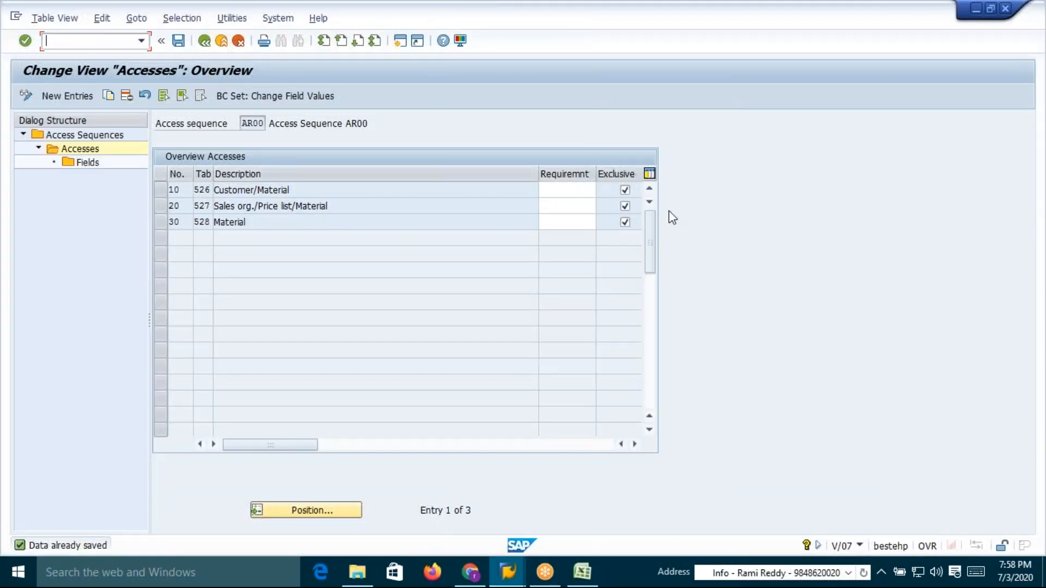
type("/nxd03")
key("Return")
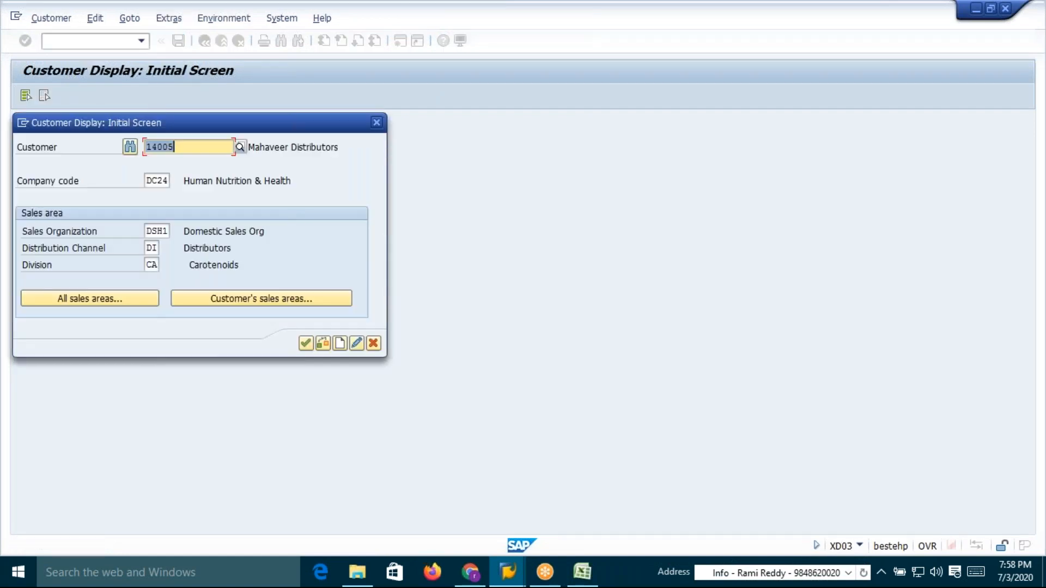
left_click(303, 342)
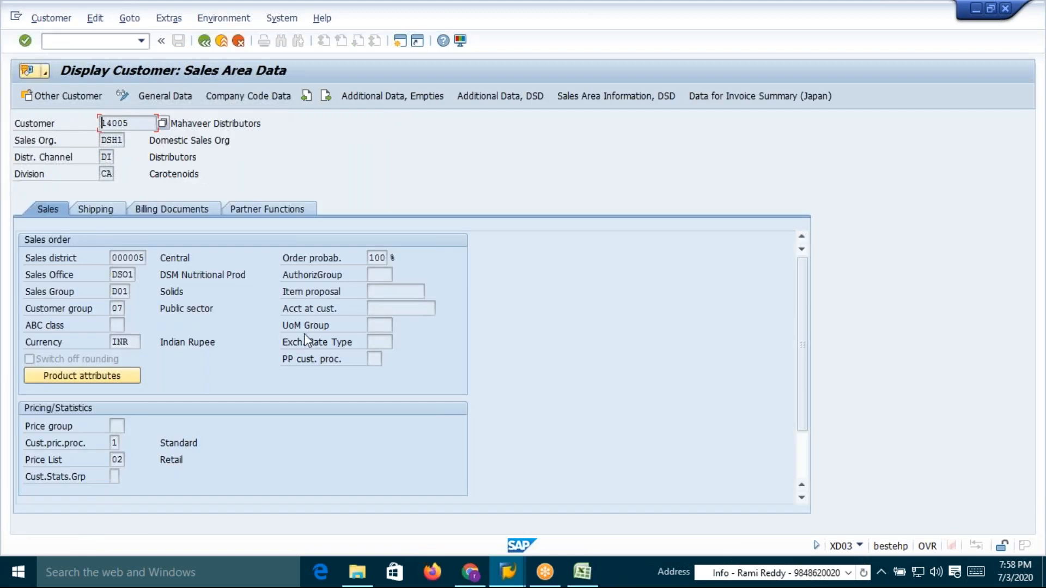
left_click(113, 463)
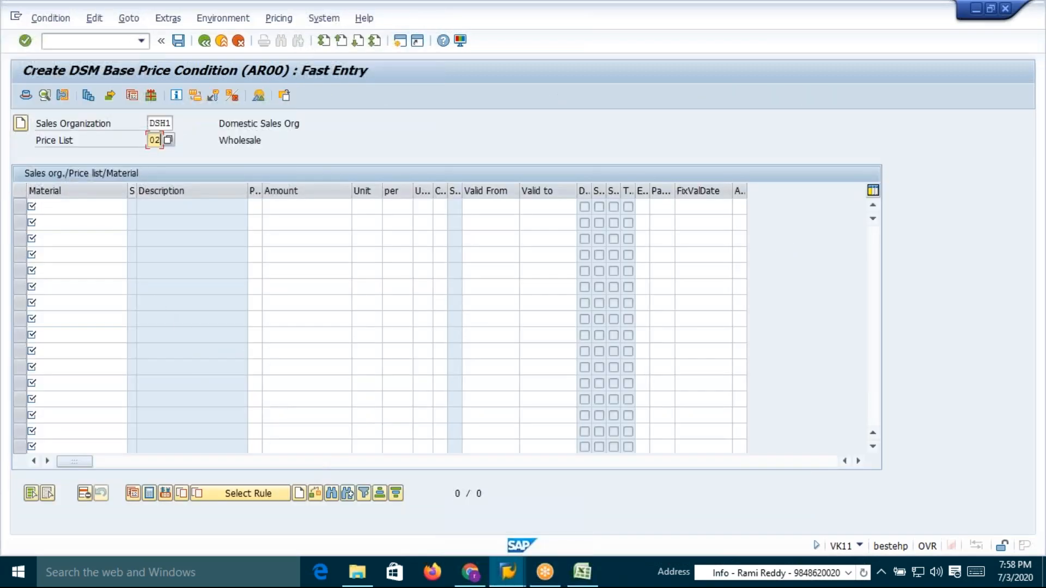
Copy material 50065642 from table 527 in the spreadsheet into the first condition record row
left_click(89, 207)
key("alt+Tab")
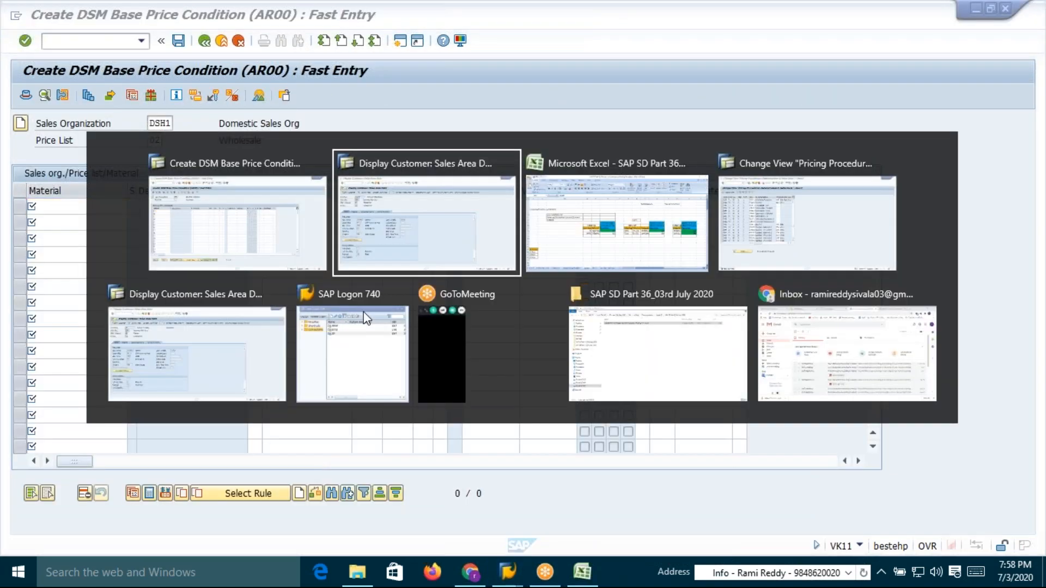
key("alt+Tab")
left_click(673, 334)
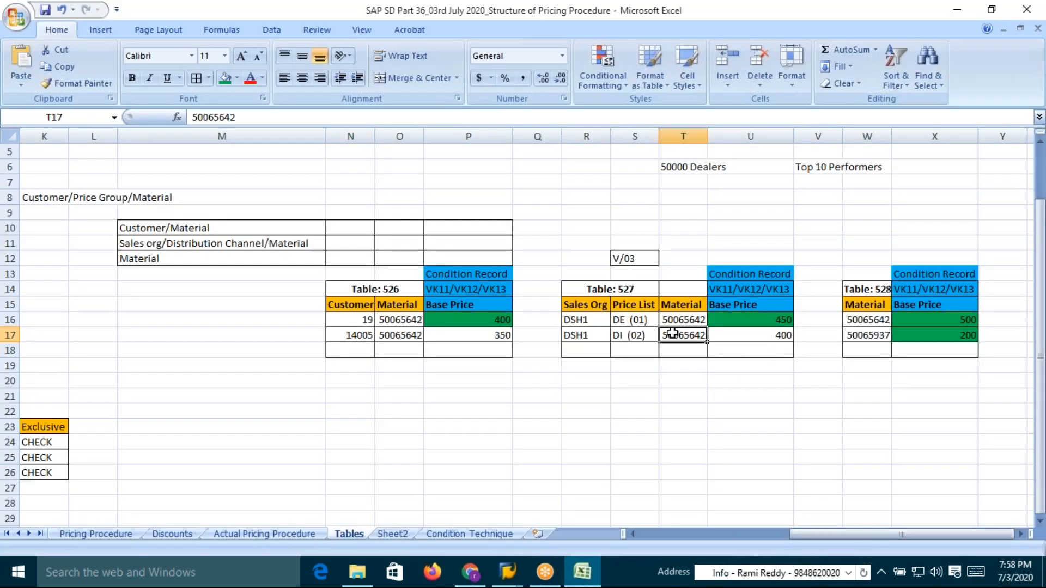
key("ctrl+c")
key("alt+Tab")
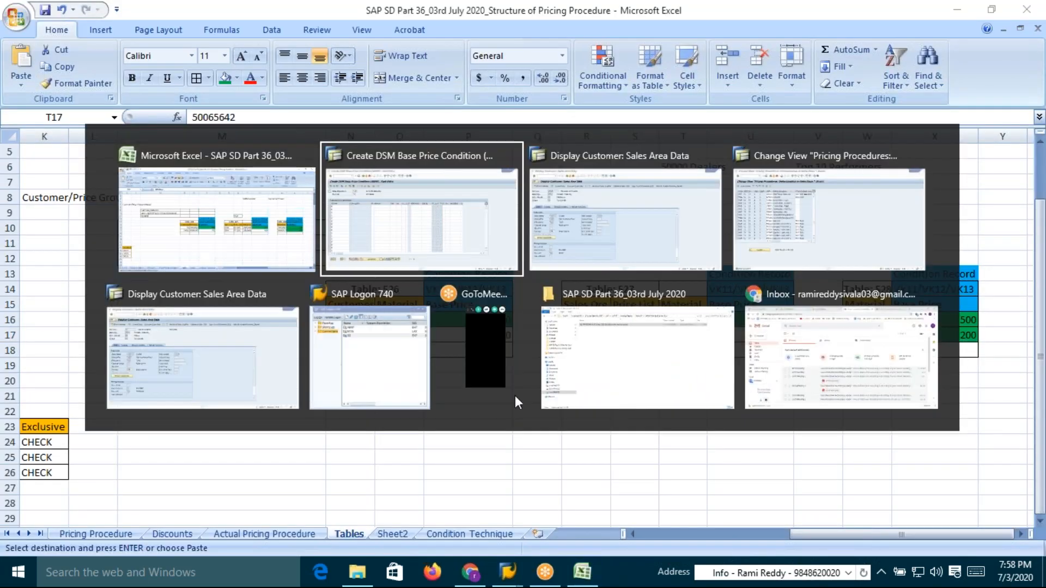
key("ctrl+v")
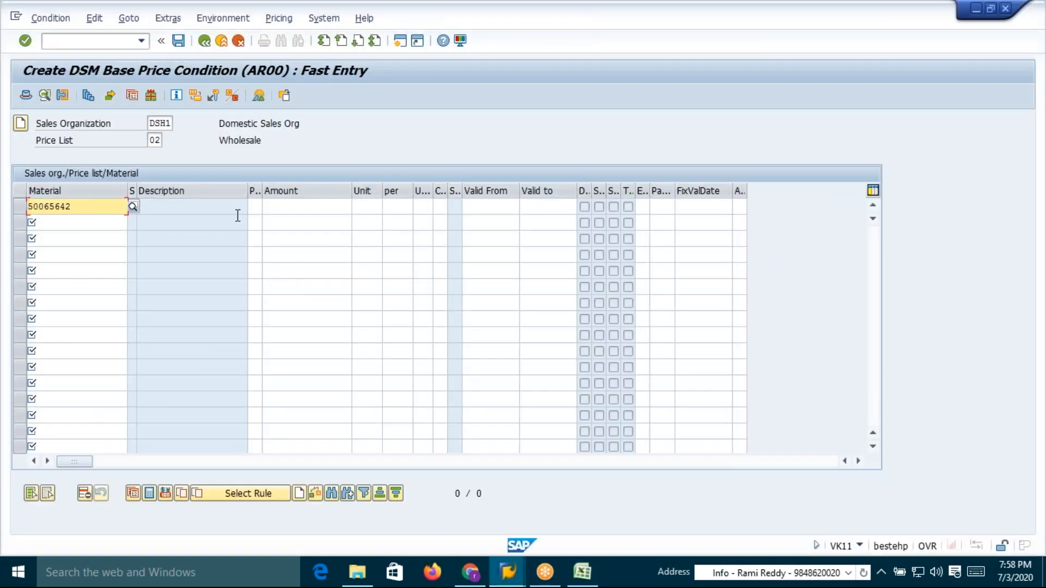
Set the condition amount for material 50065642 to 400 INR and save the record
left_click(283, 206)
type("1")
key("BackSpace")
type("40")
key("Return")
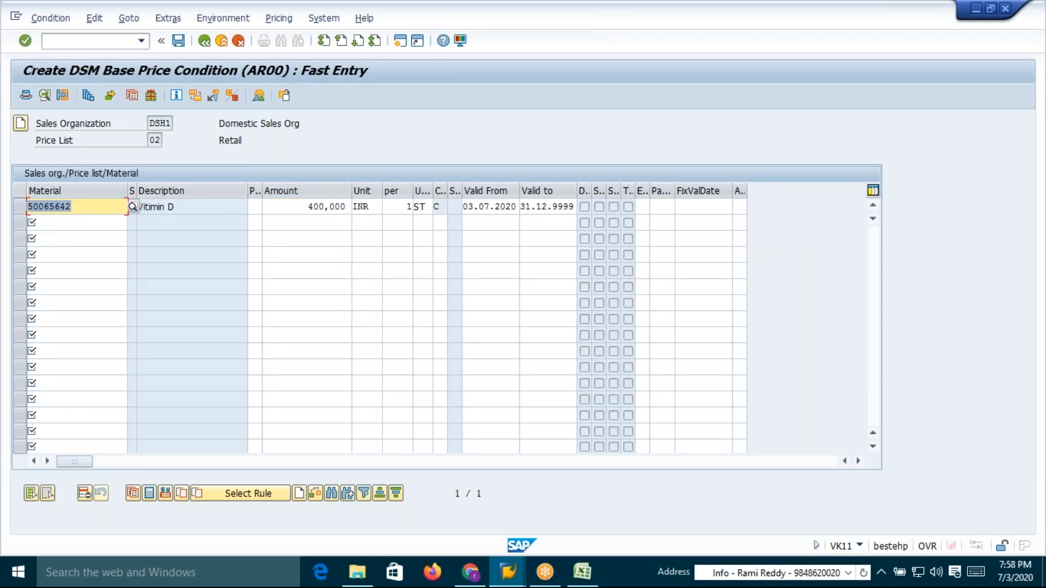
left_click(180, 43)
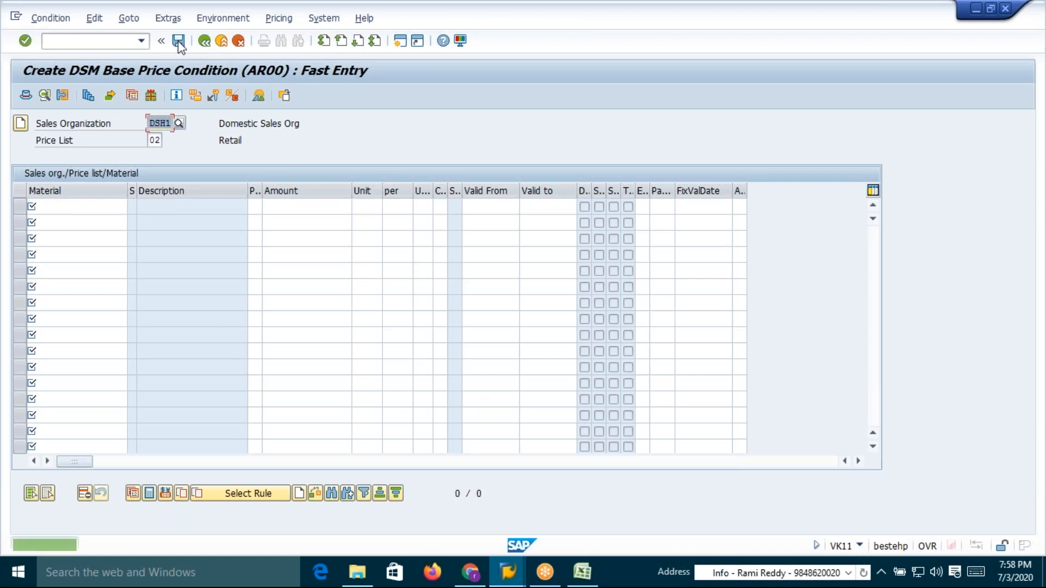
Create a new standard order for the same customer in DSH1/DI/CA with material 50065642, quantity 1
left_click(92, 42)
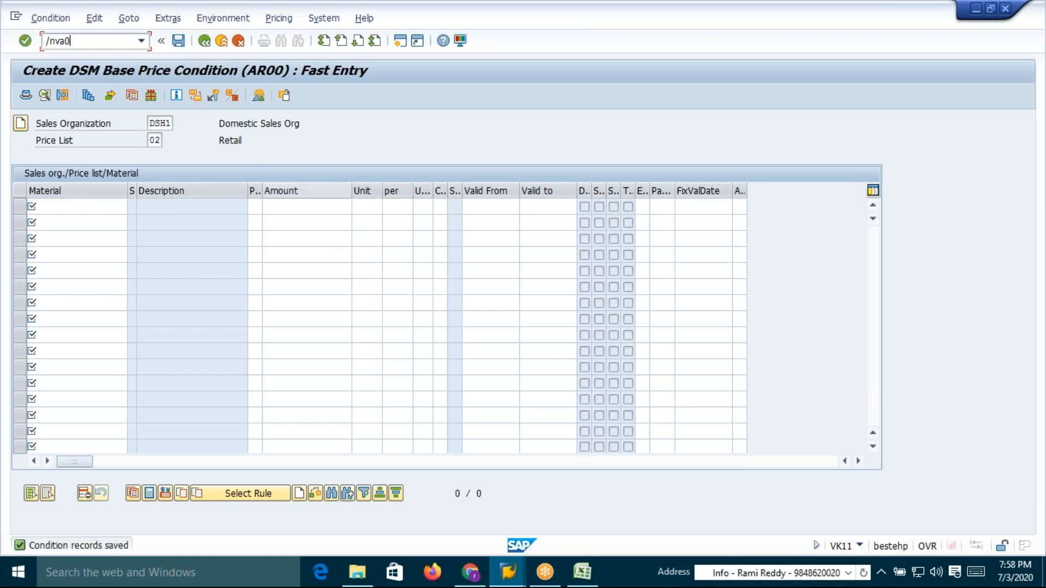
key("Return")
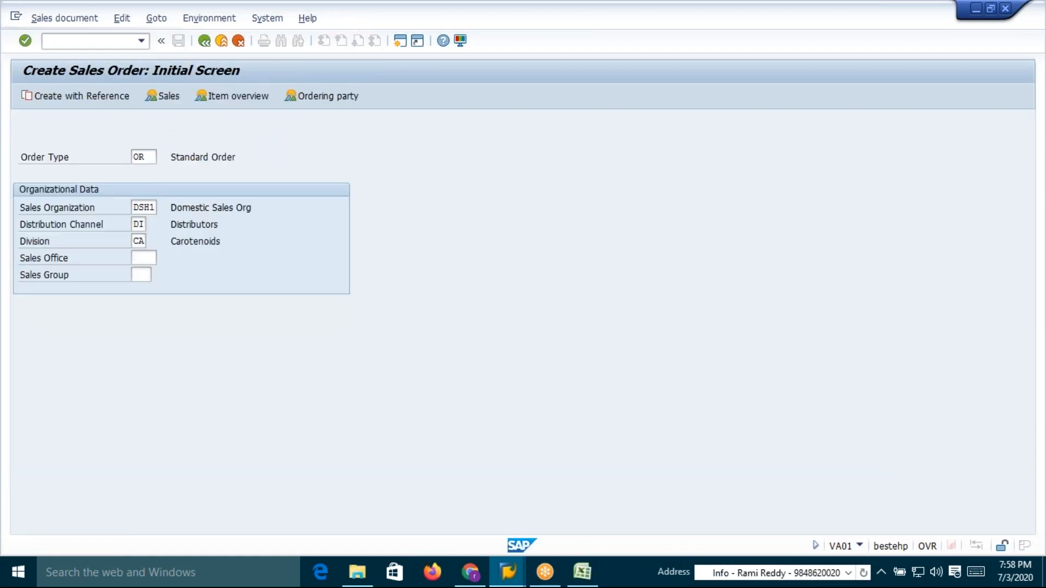
key("Return")
key("space")
key("Down")
key("Return")
key("Return")
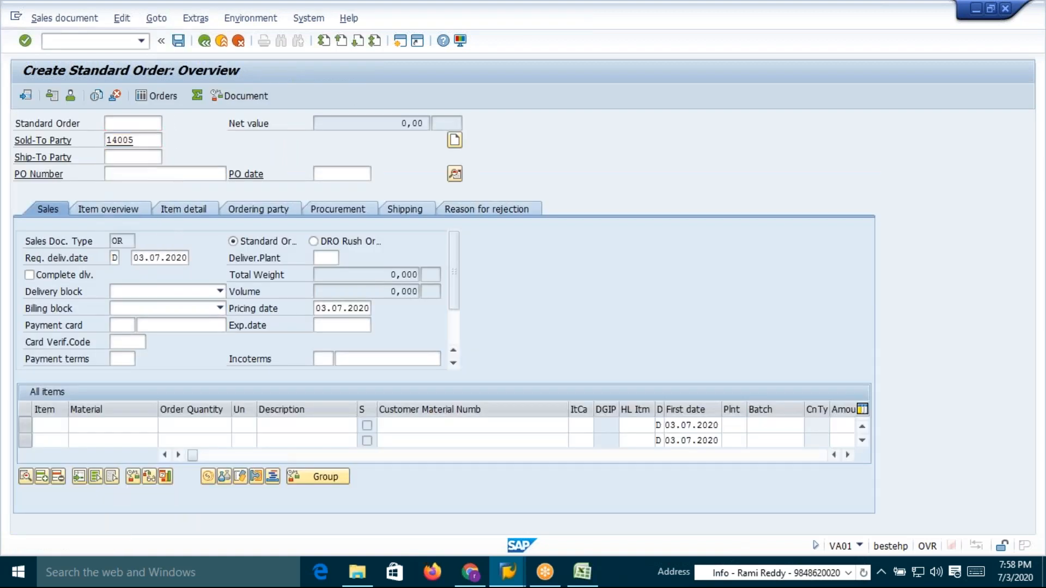
key("space")
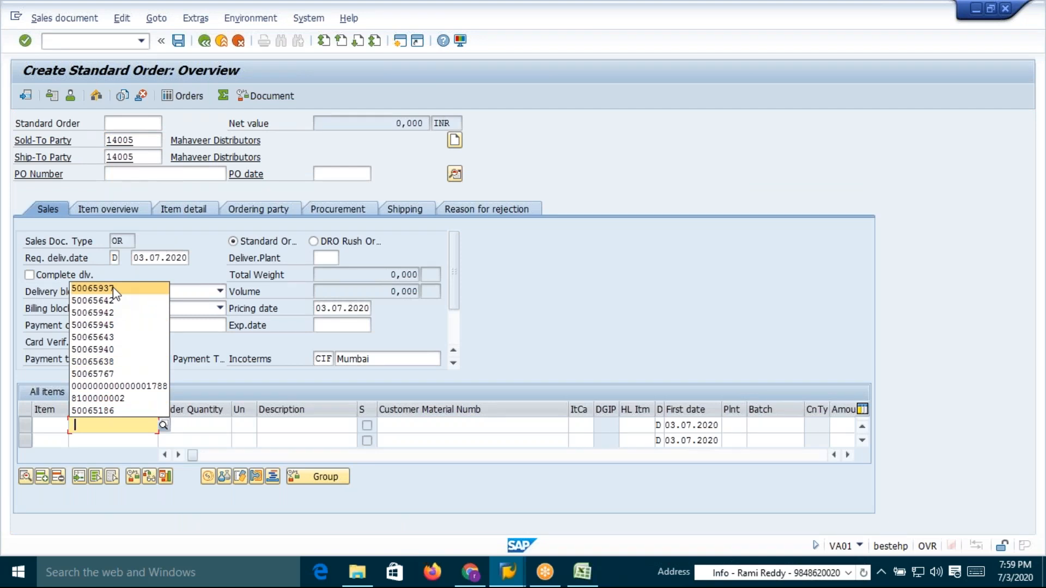
left_click(103, 300)
key("Tab")
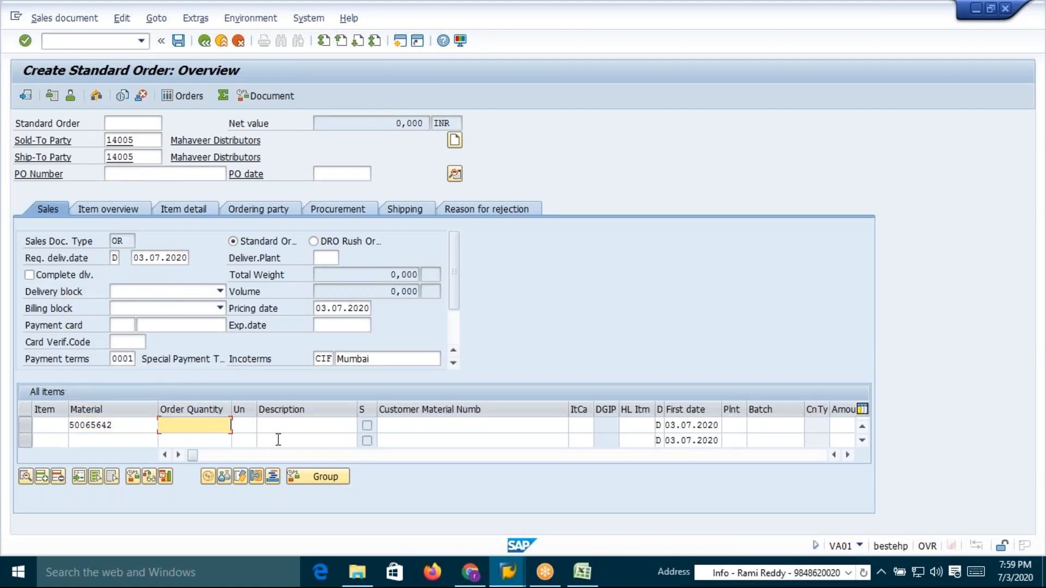
type("1")
key("Return")
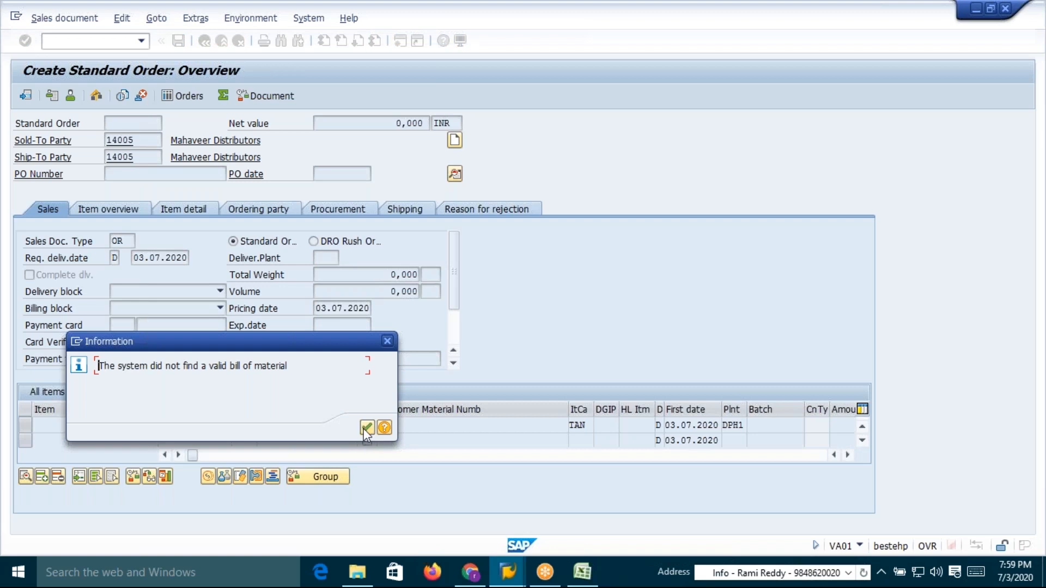
Open the pricing conditions of item 10 to check its AR00 base price
key("Return")
double_click(126, 425)
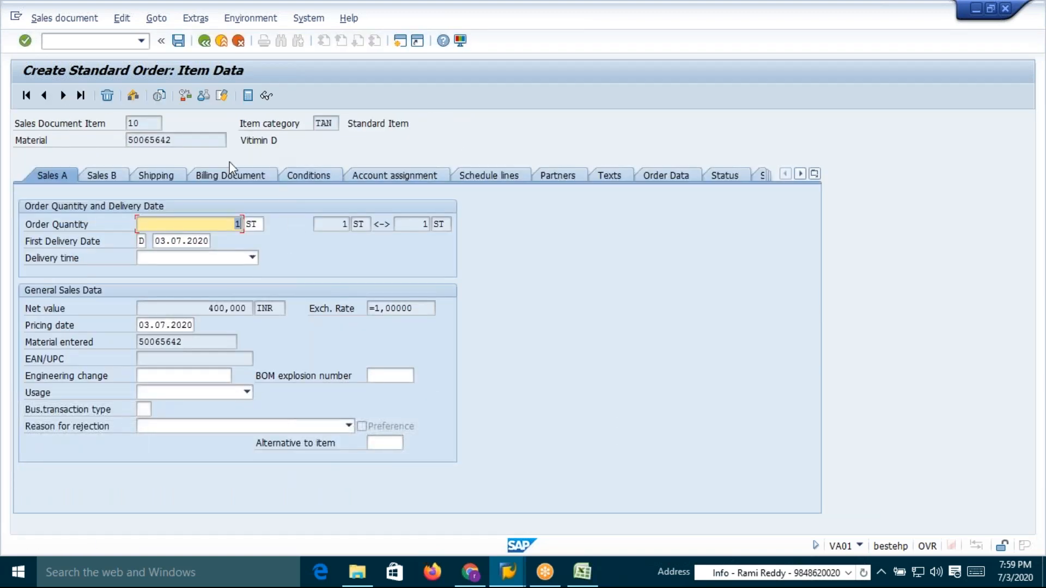
left_click(322, 175)
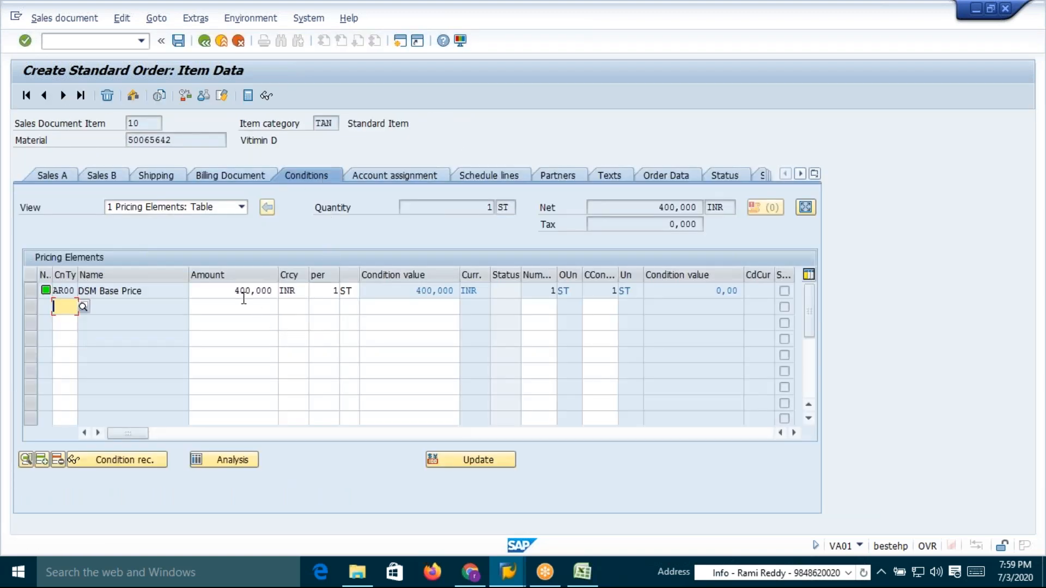
left_click(233, 292)
left_click_drag(232, 292, 276, 291)
left_click(276, 292)
Run the pricing analysis and examine the AR00 accesses 020 and 030
left_click(223, 460)
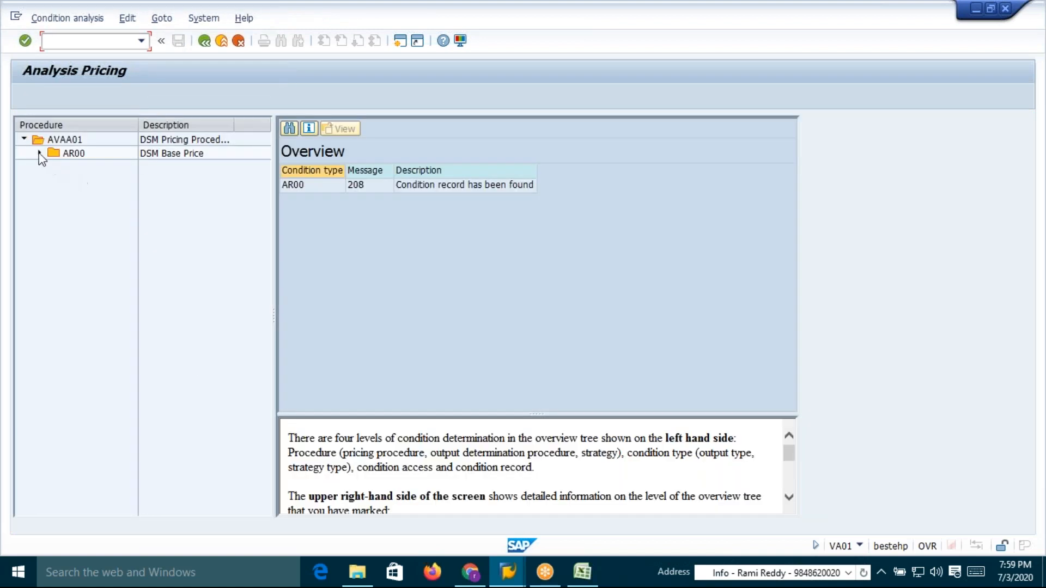
left_click(39, 154)
left_click(55, 181)
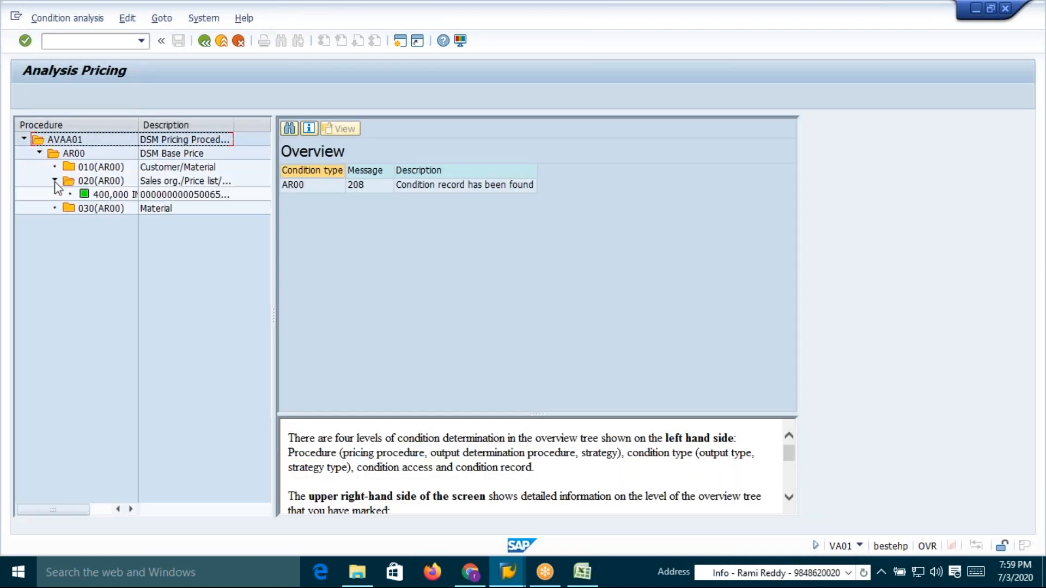
left_click(109, 209)
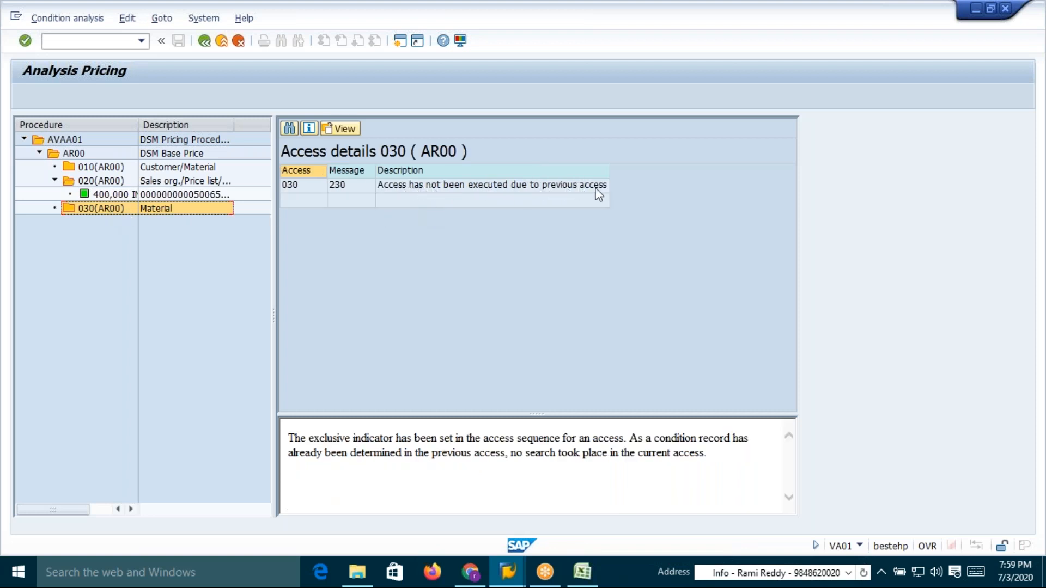
Switch to the spreadsheet and review the Condition Technique sheet from the top
key("alt+Tab")
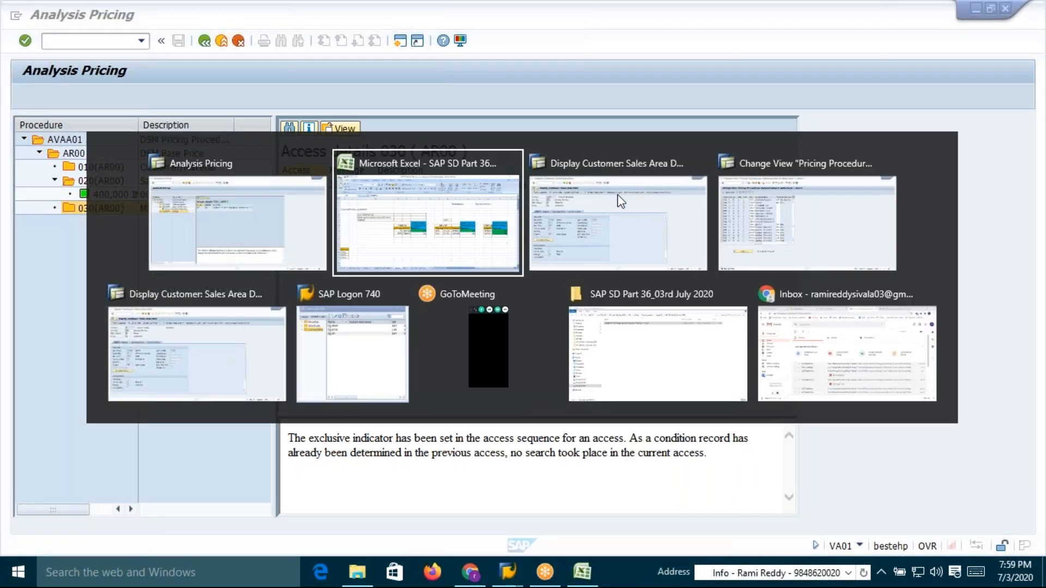
key("alt+shift+Tab")
key("alt+Tab")
key("alt+Tab")
key("alt+shift+Tab")
key("alt+shift+Tab")
key("alt+Tab")
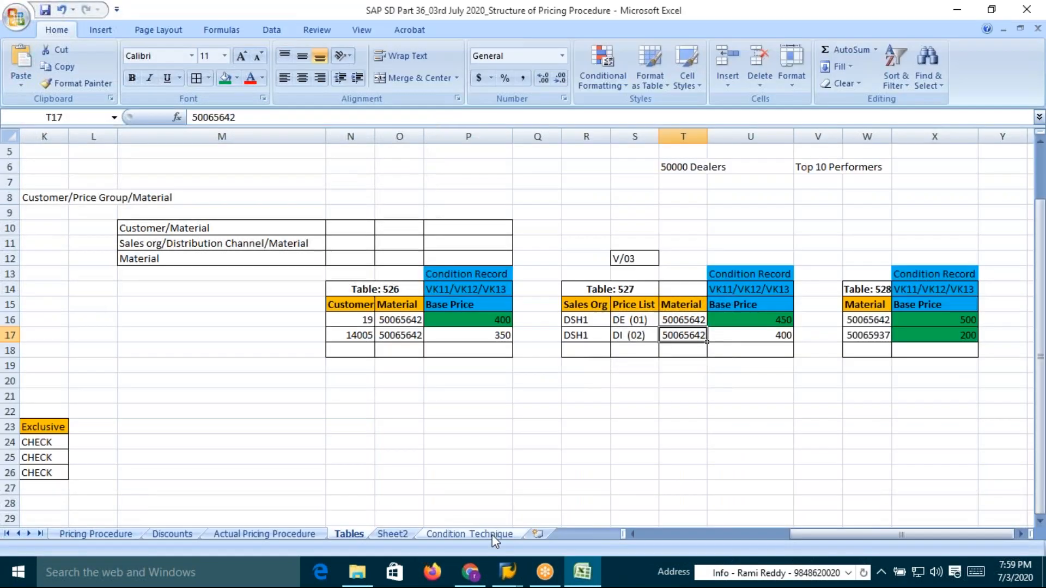
left_click(490, 534)
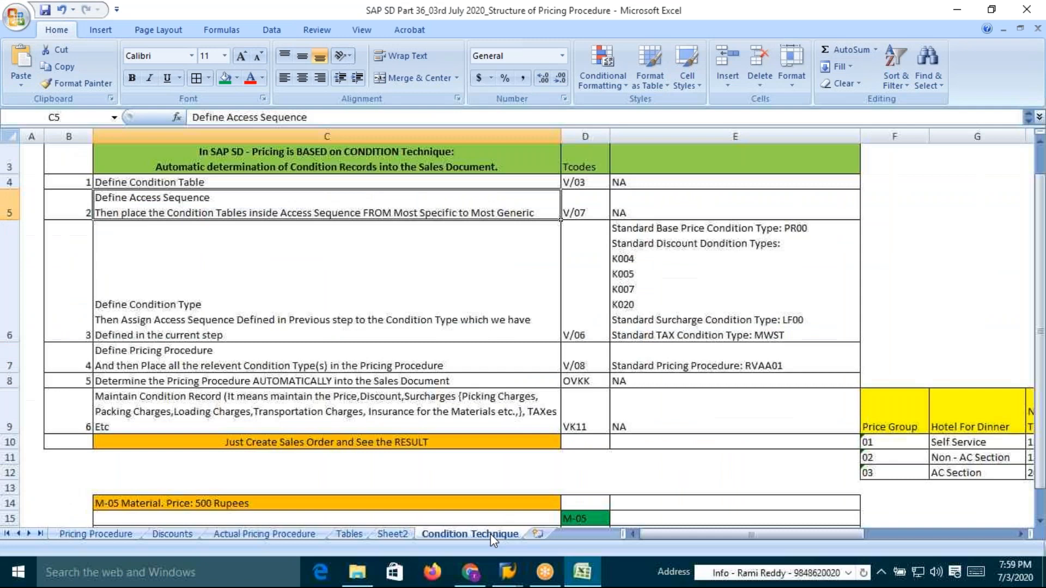
scroll(371, 309, "up", 1)
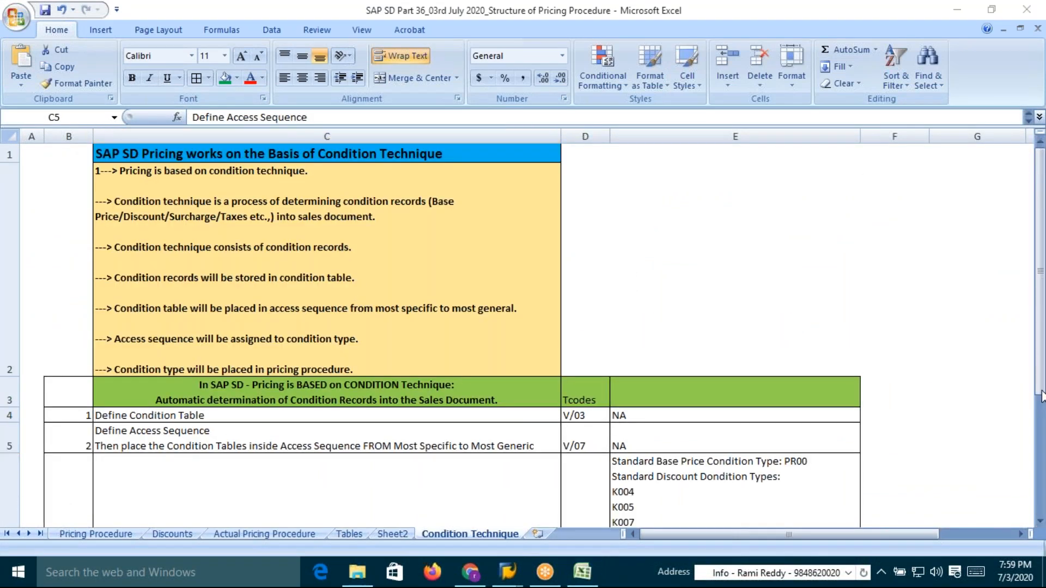
Examine the six condition technique configuration steps and their transaction codes listed in the sheet's table
left_click(1040, 520)
left_click(1040, 520)
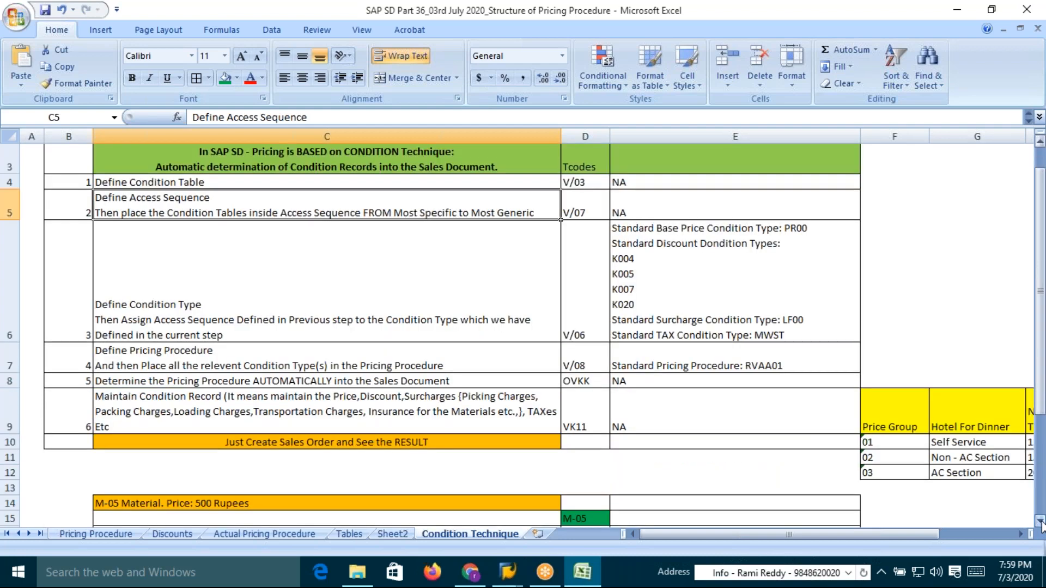
left_click(1040, 520)
left_click(397, 401)
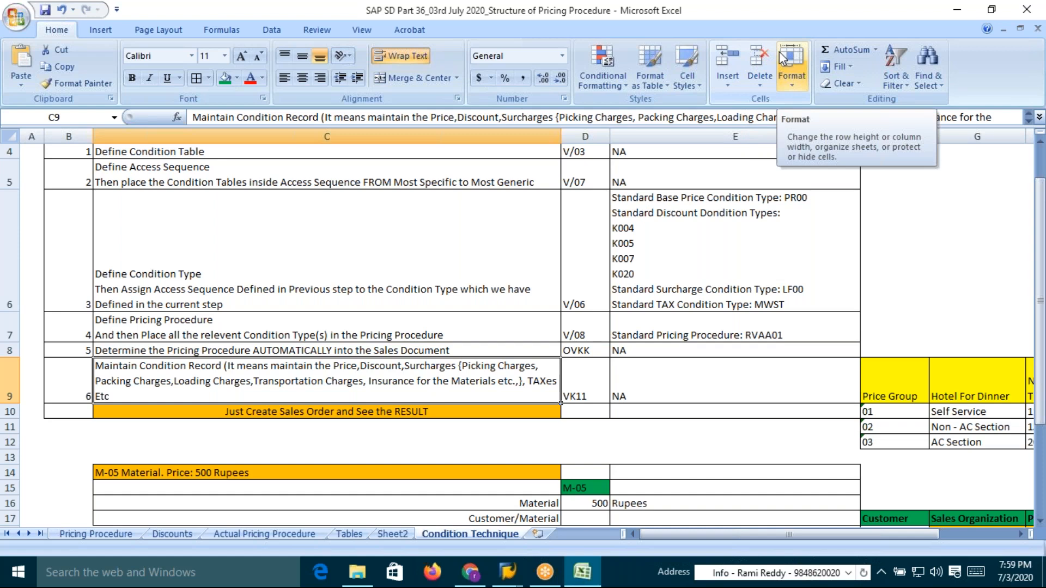
left_click(435, 208)
left_click(549, 172)
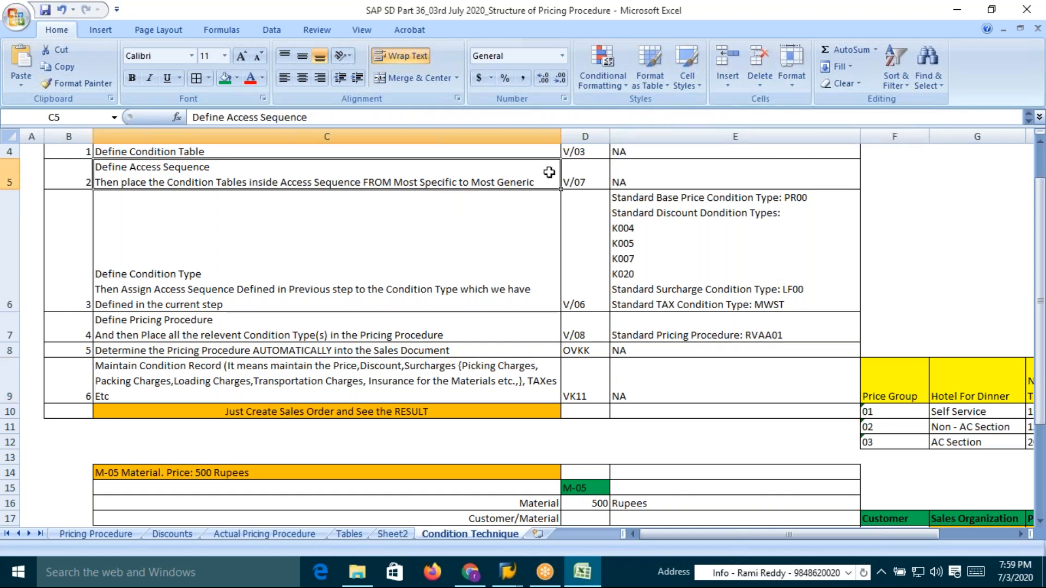
key("Up")
key("Up")
key("Up")
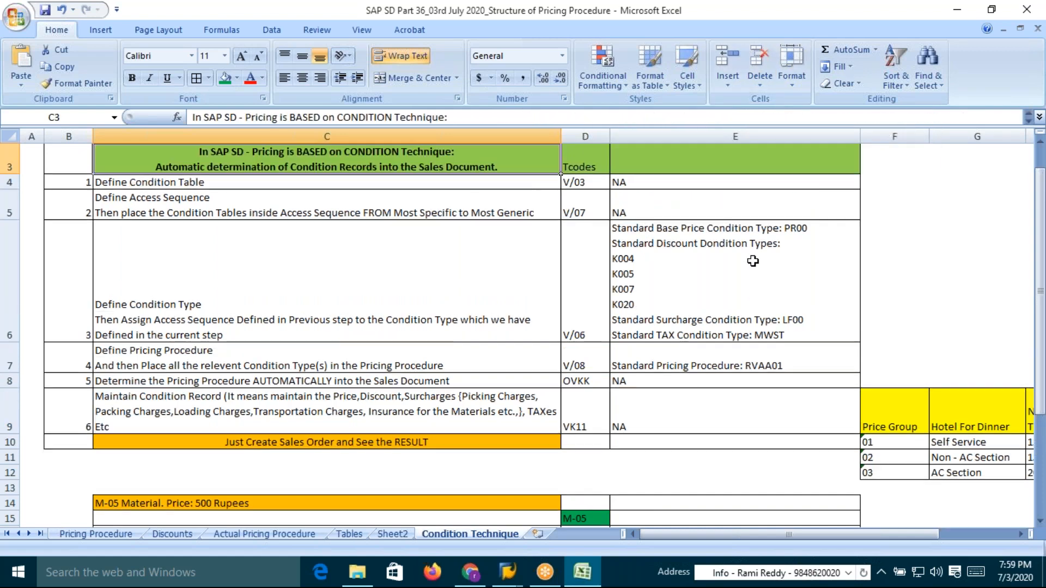
key("Down")
key("Down")
key("Down")
key("Up")
key("Up")
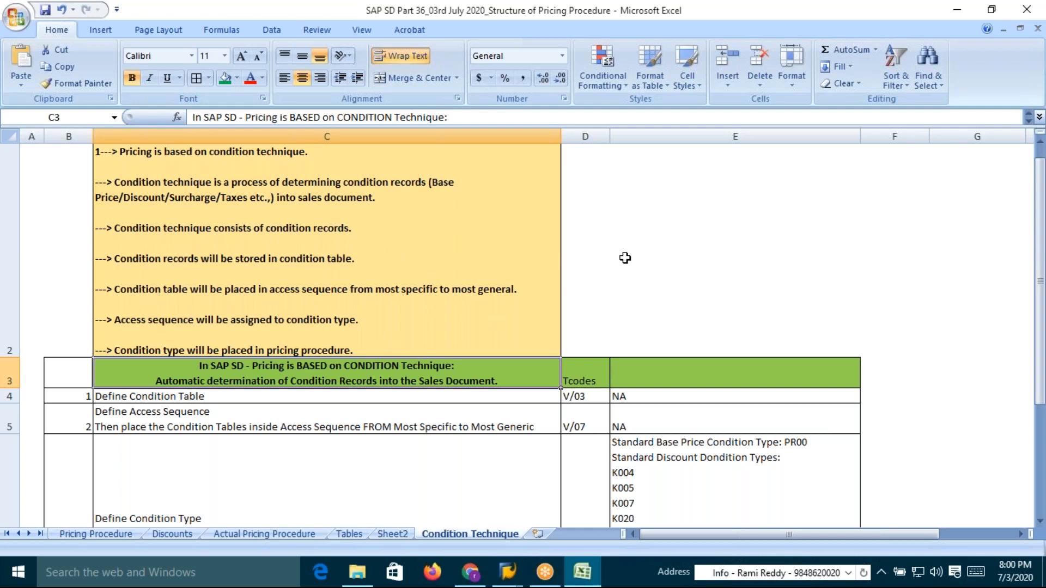
left_click_drag(1038, 236, 1039, 220)
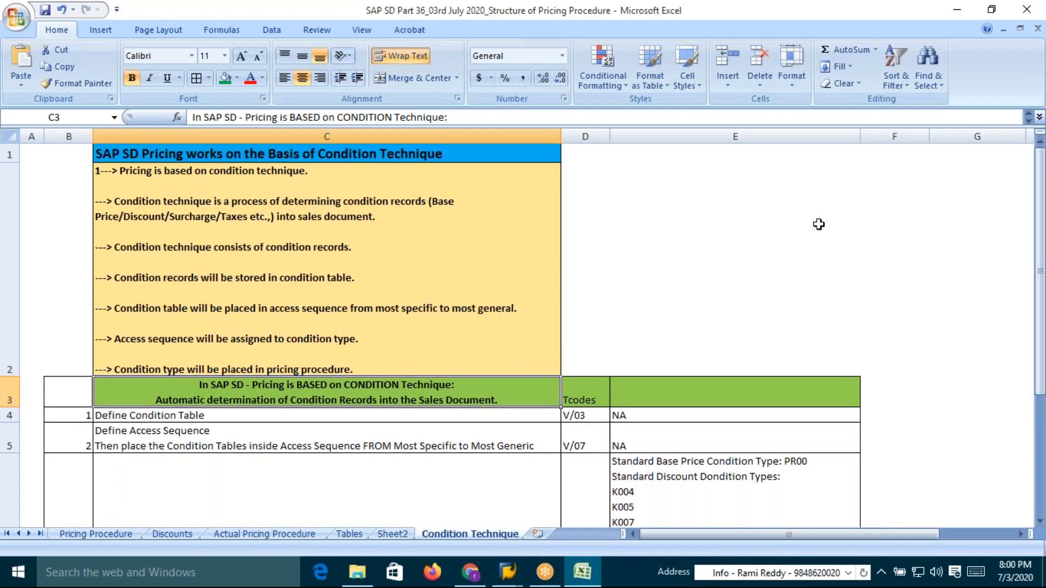